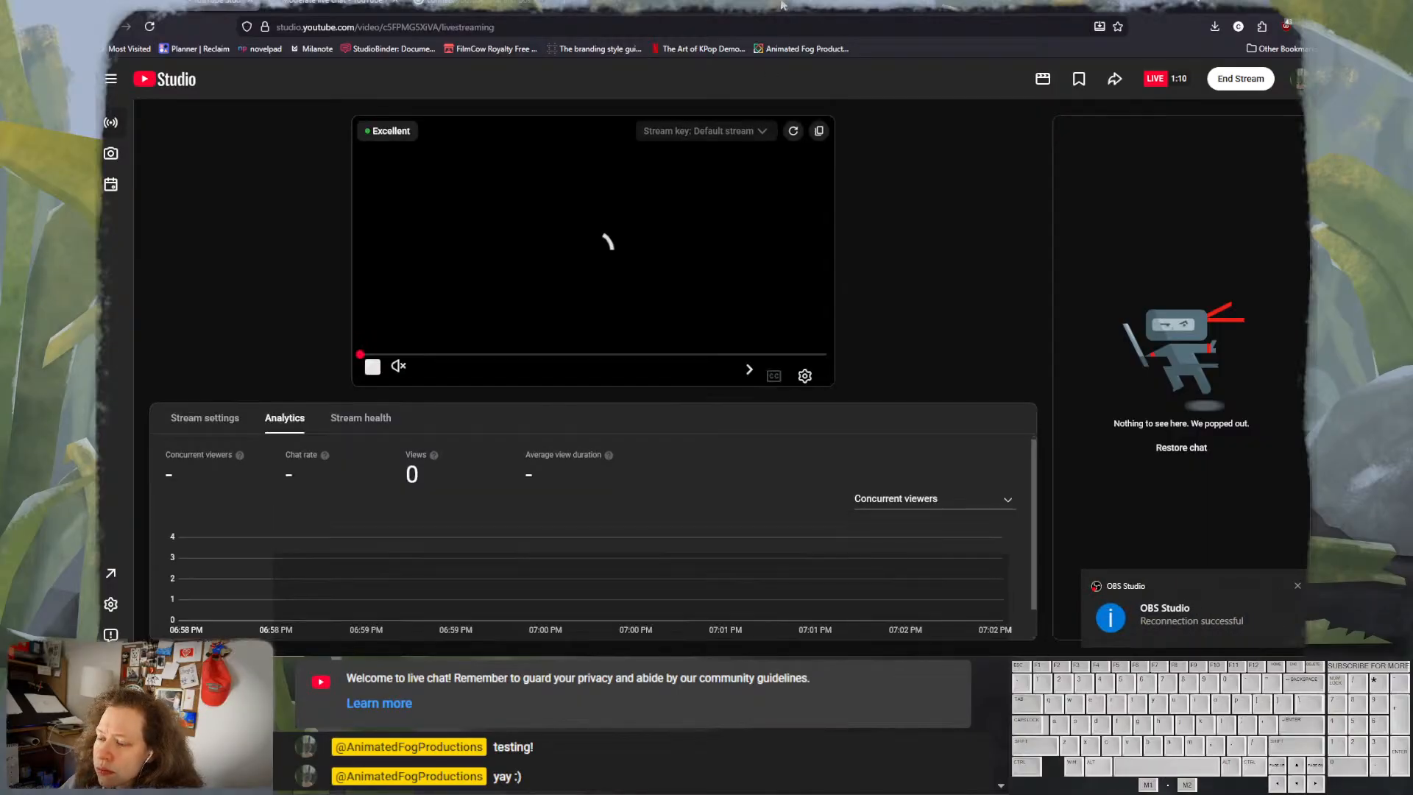
- Switch from the browser to the seal sprite in Aseprite and close the NASA live video window covering it
drag(782, 6, 0, 187)
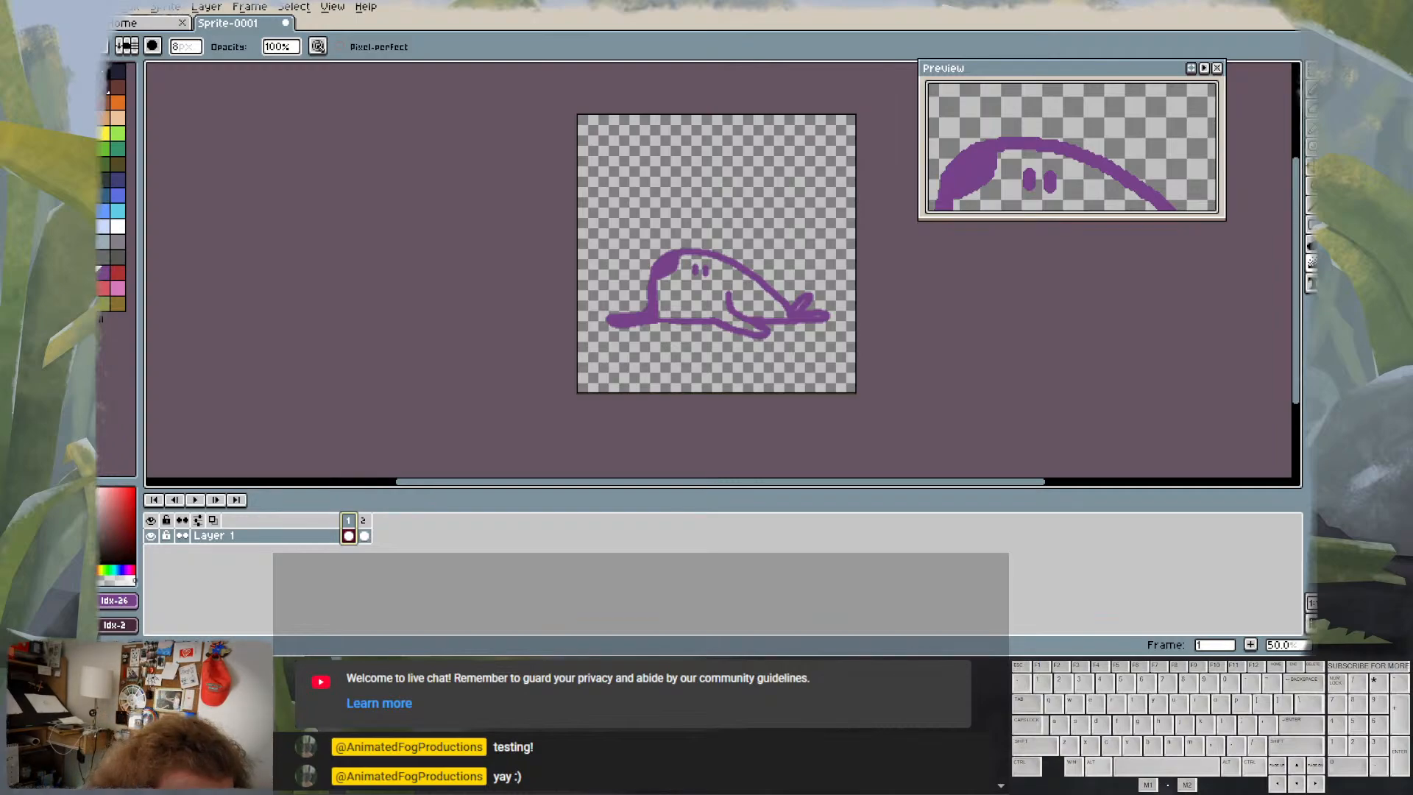
drag(0, 0, 545, 87)
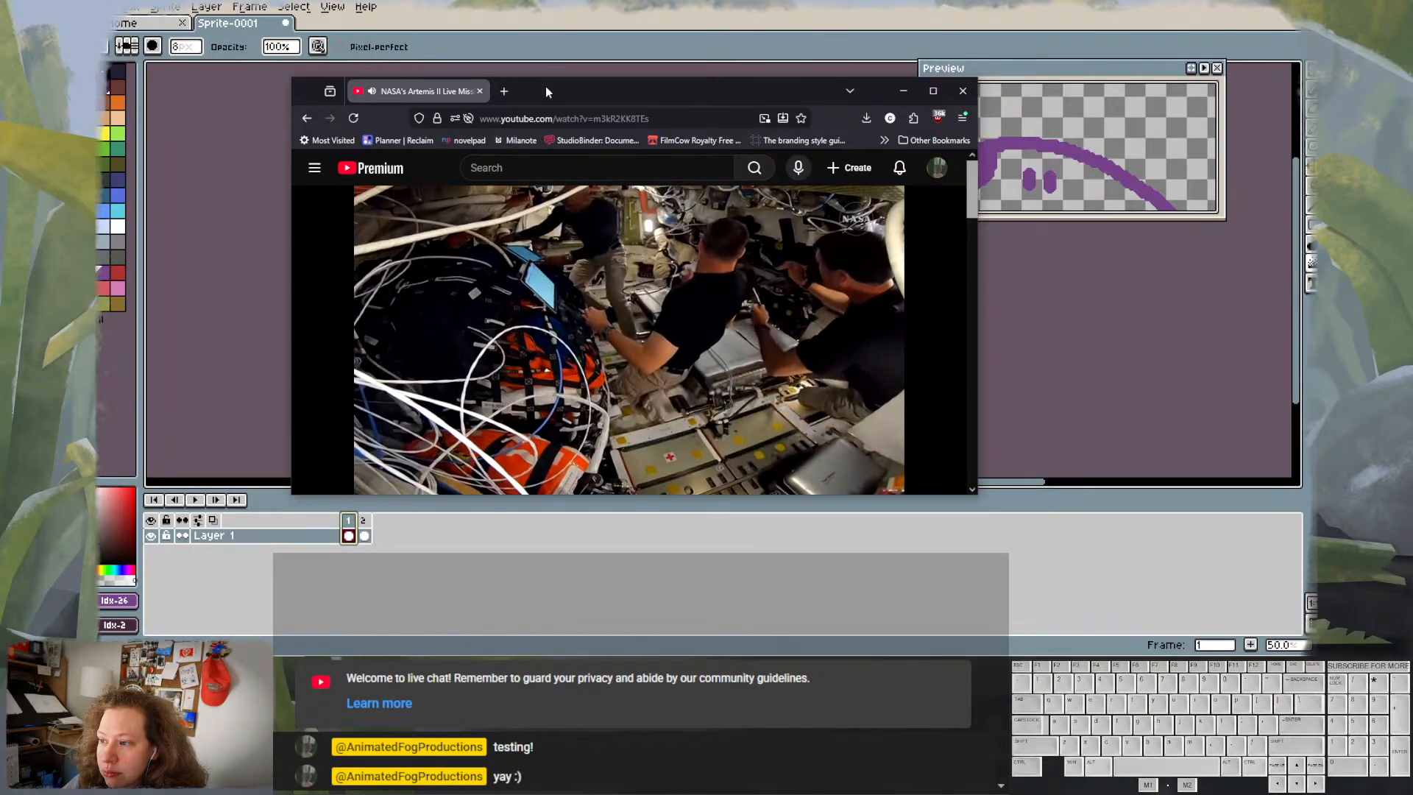
click(961, 94)
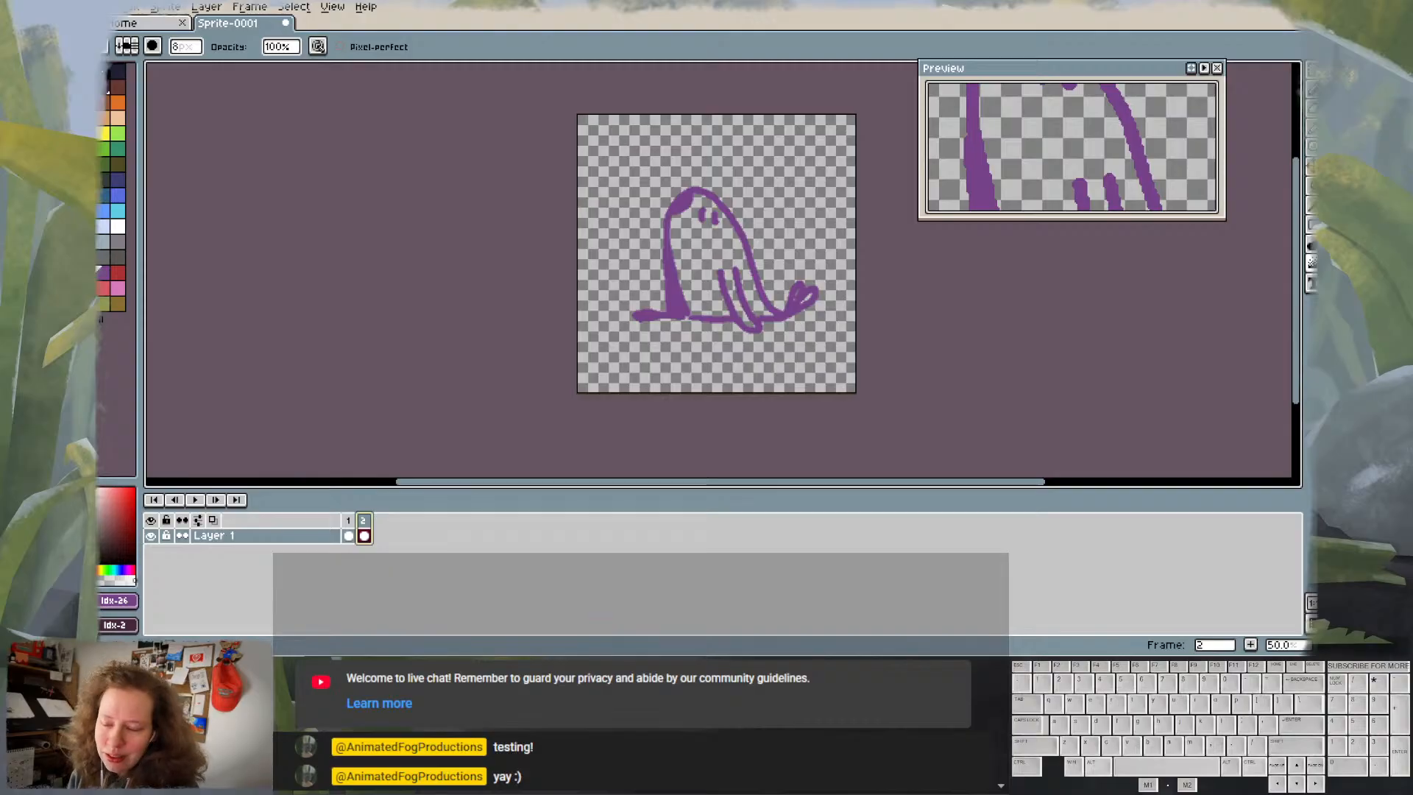
- Flip back and forth between frames 1 and 2 to compare the lying and upright seal poses
click(349, 520)
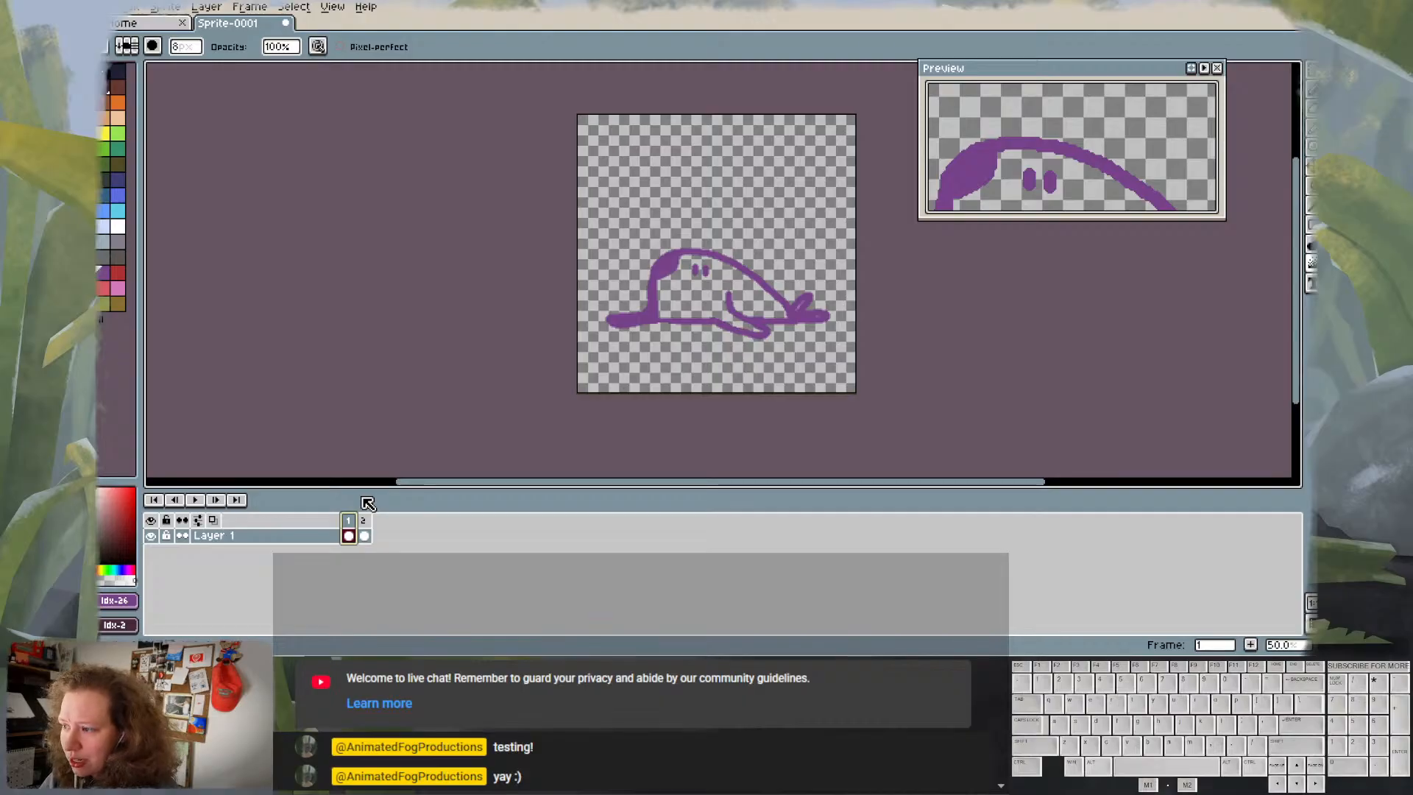
click(363, 524)
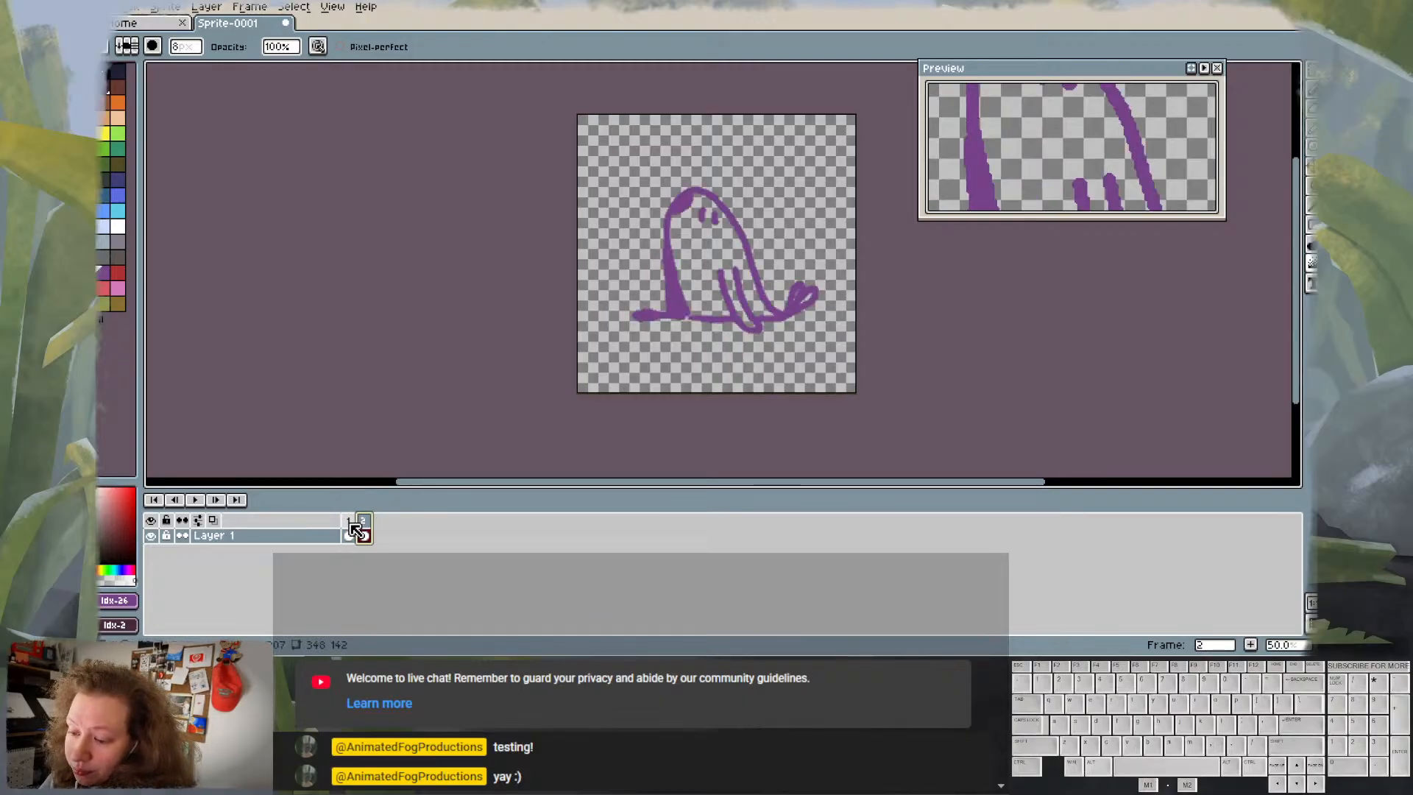
click(350, 526)
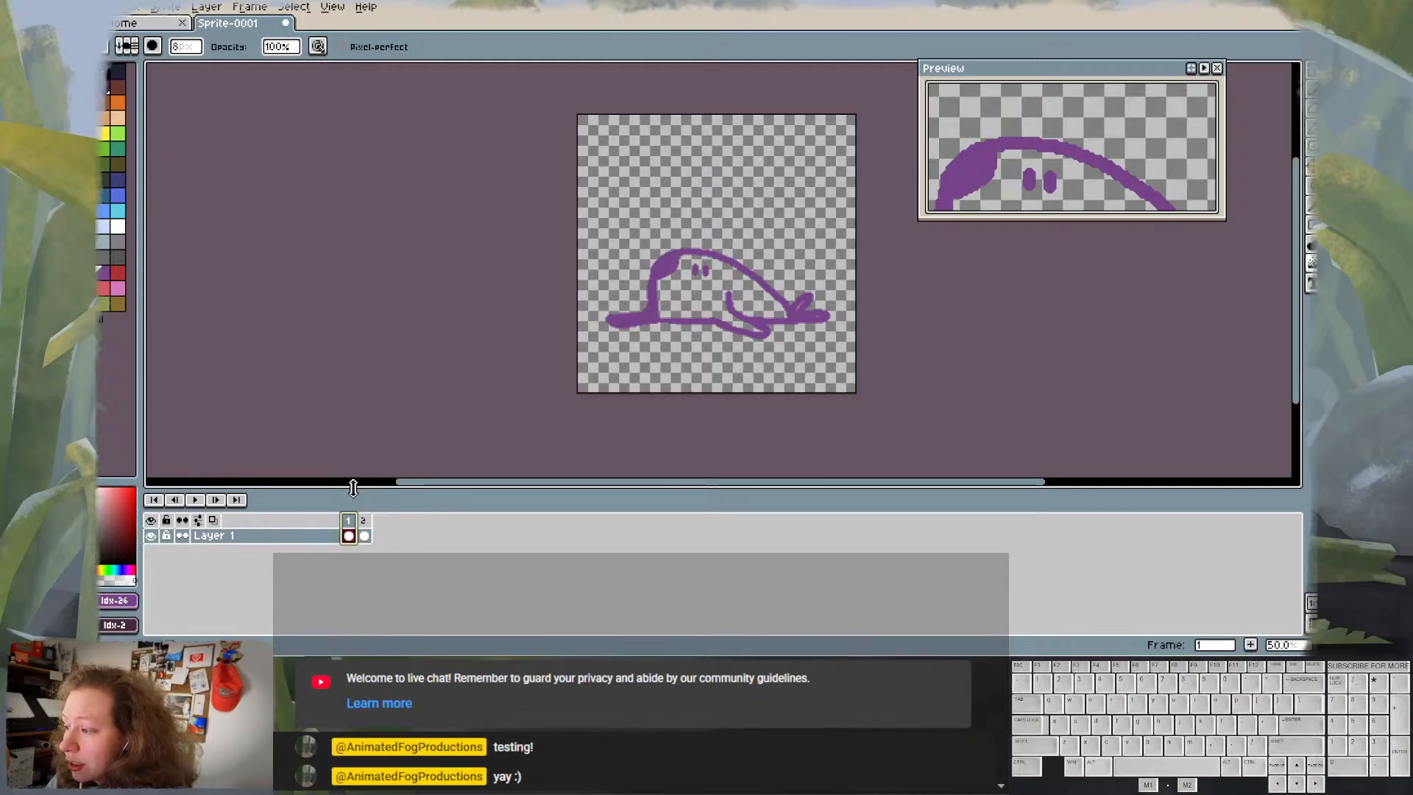
click(364, 522)
click(348, 522)
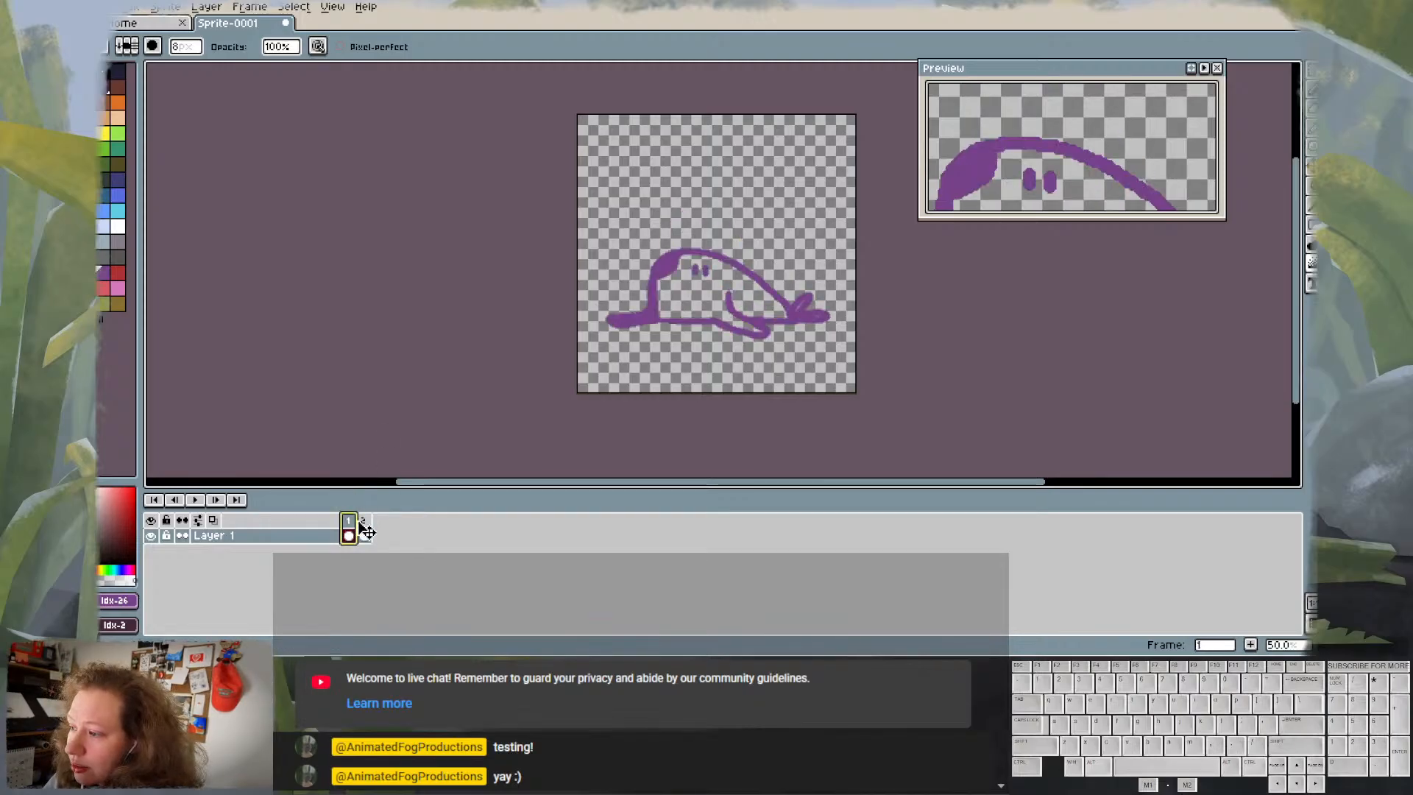
click(363, 524)
click(348, 524)
click(363, 527)
click(349, 527)
click(365, 533)
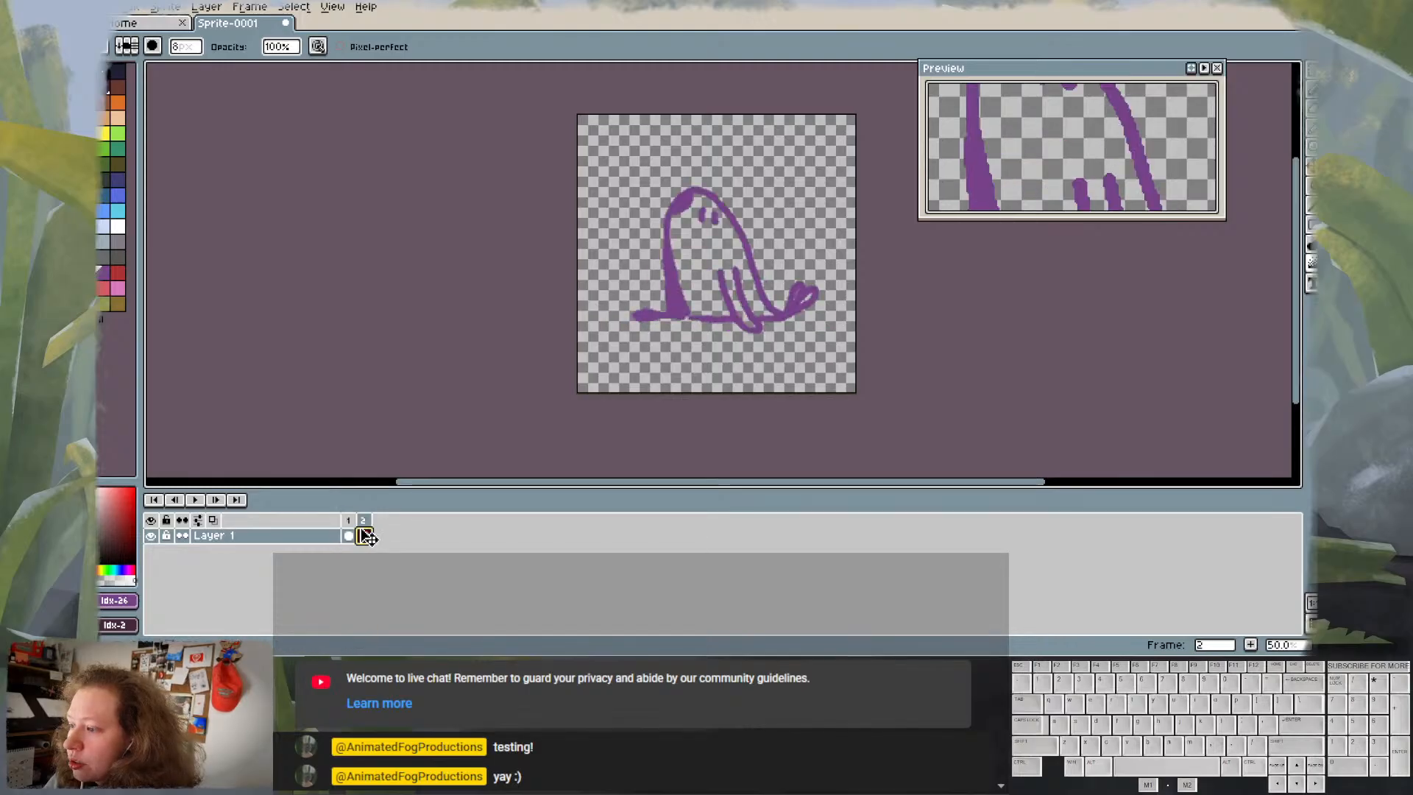
click(351, 535)
click(363, 535)
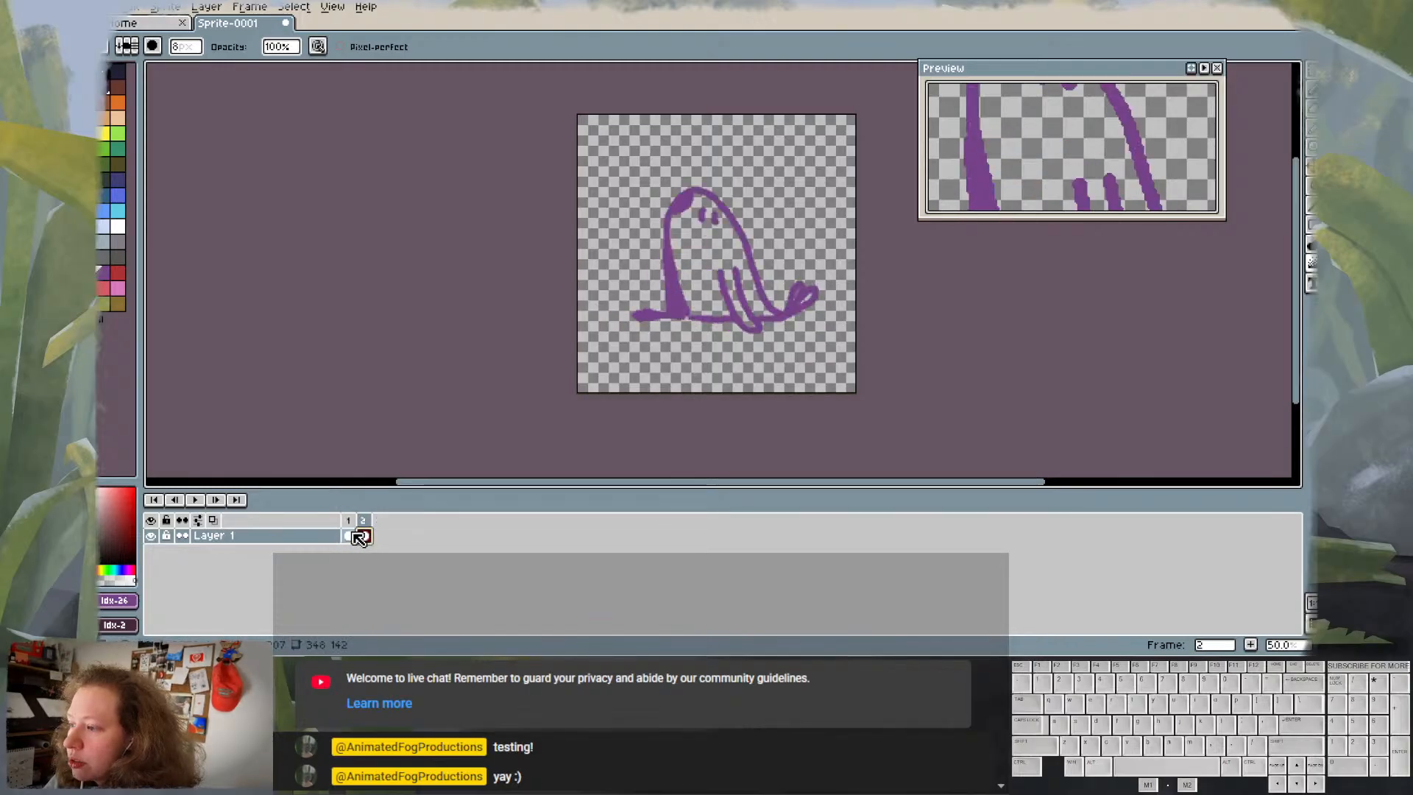
click(349, 536)
click(365, 534)
click(350, 537)
click(363, 537)
click(349, 538)
click(365, 536)
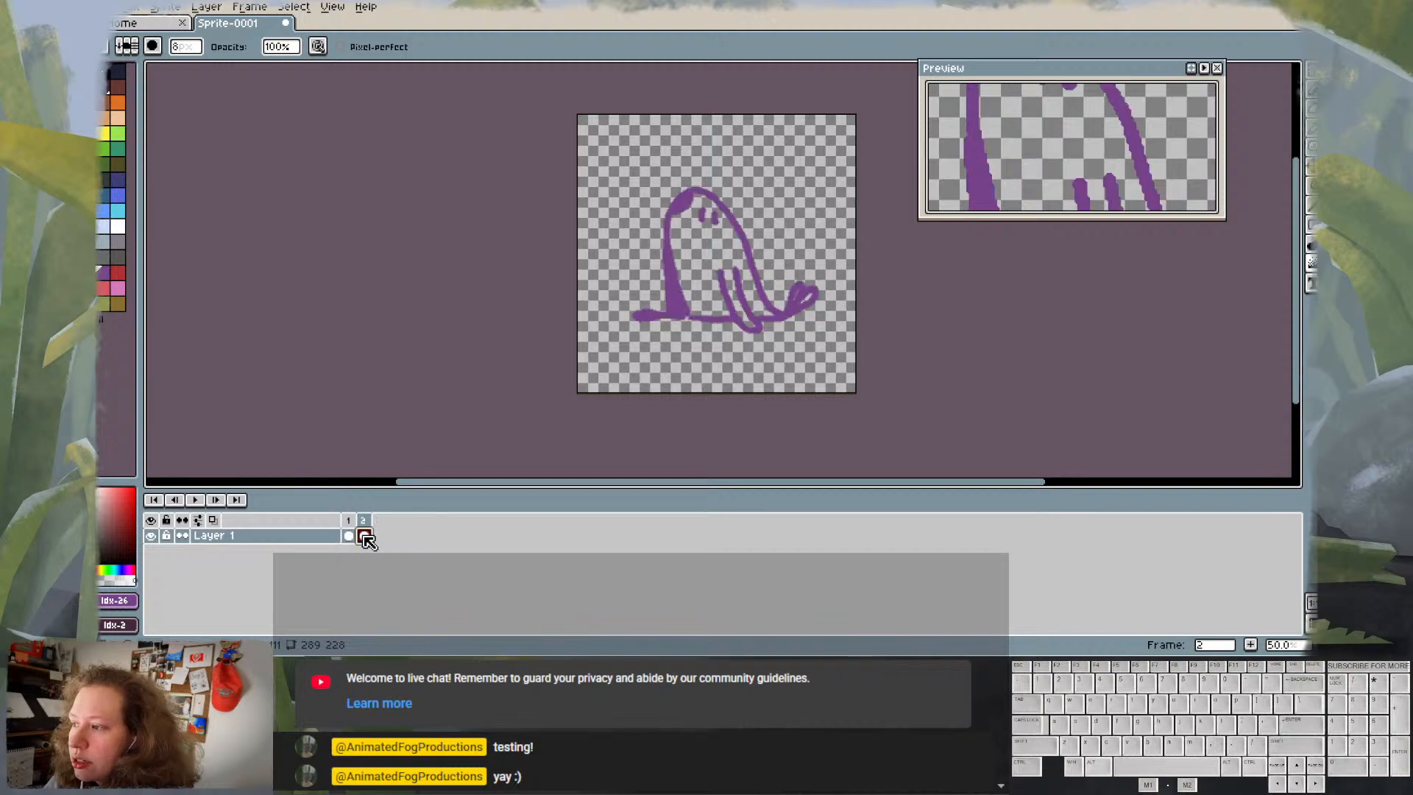
click(350, 536)
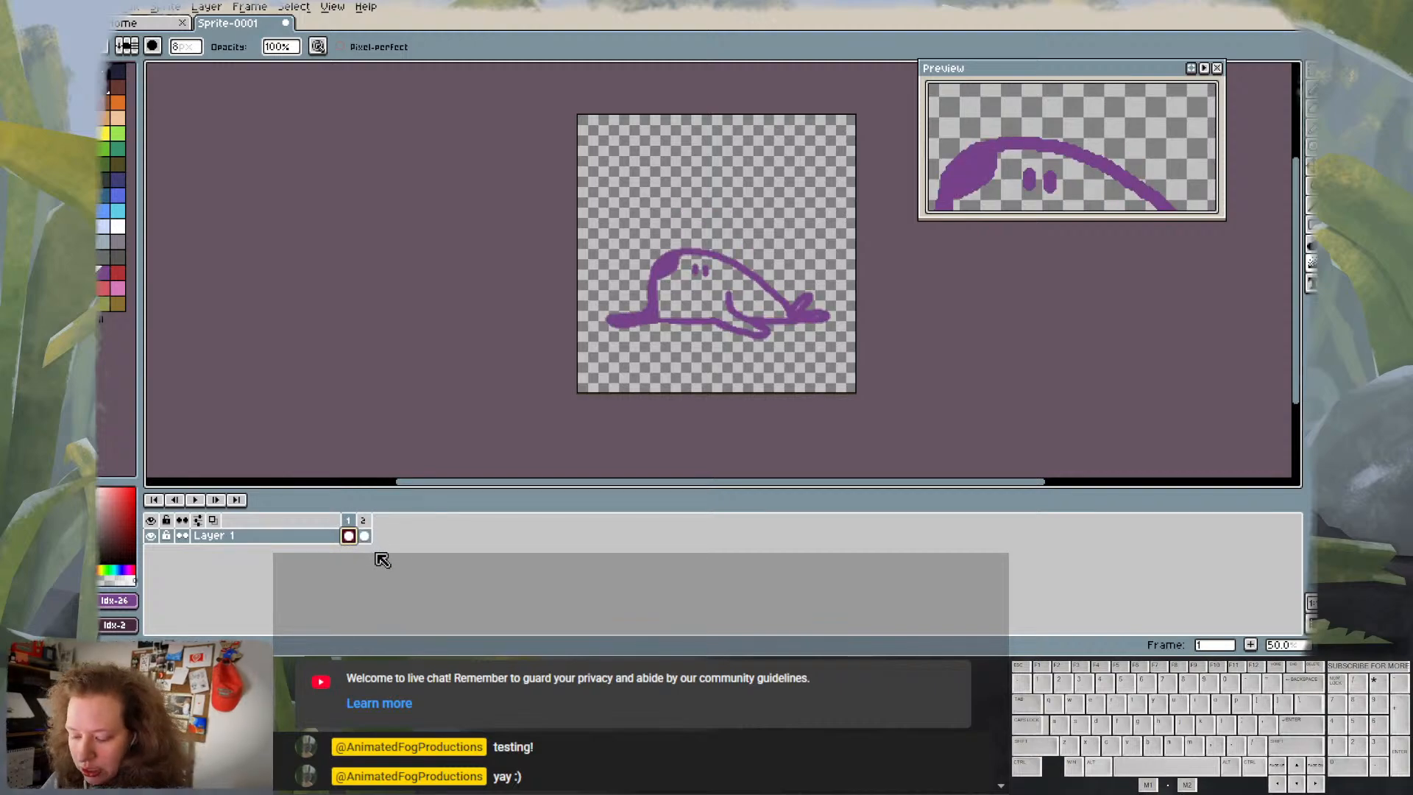
- Try inserting a duplicate of frame 1 between the two seal poses, and undo the insertion
key(alt+n)
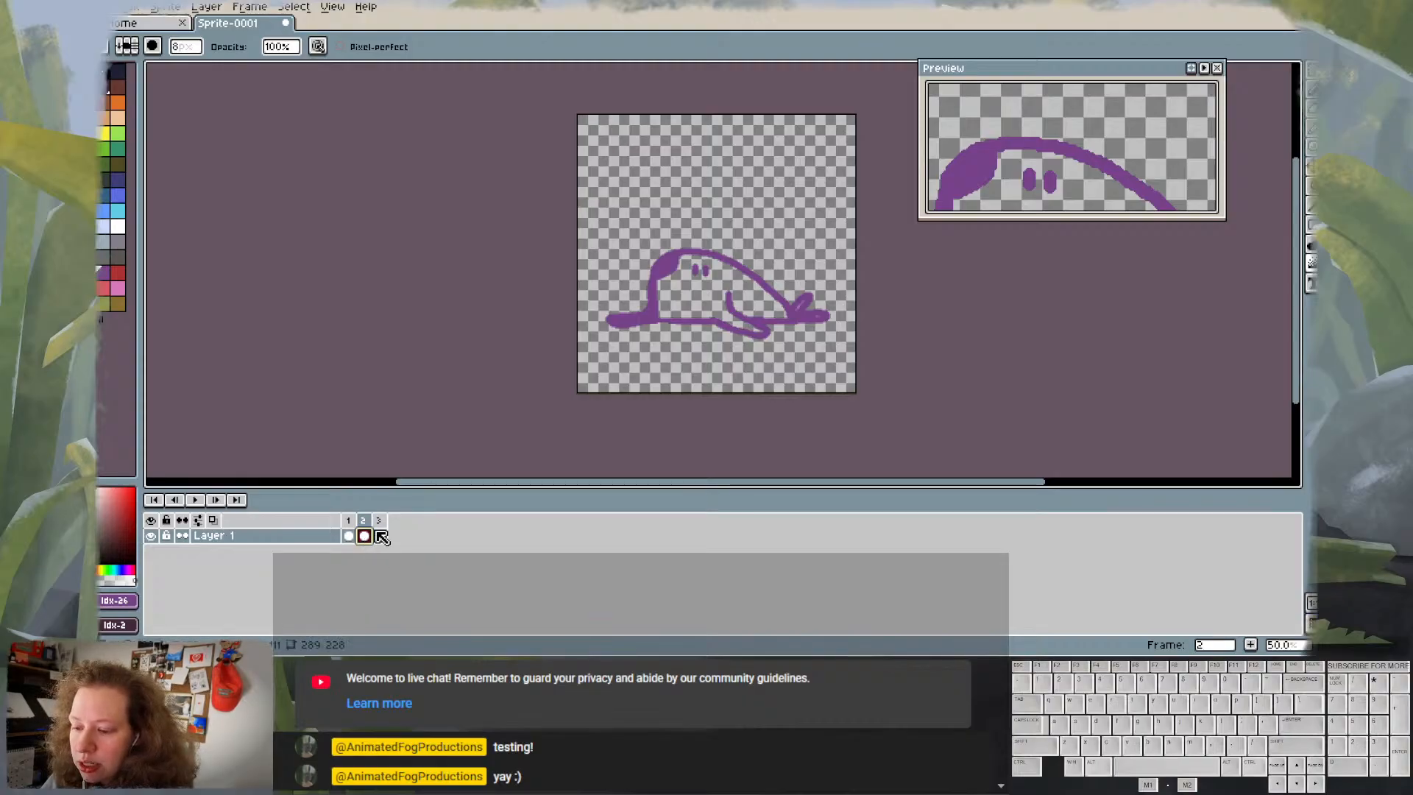
double_click(359, 537)
key(Left)
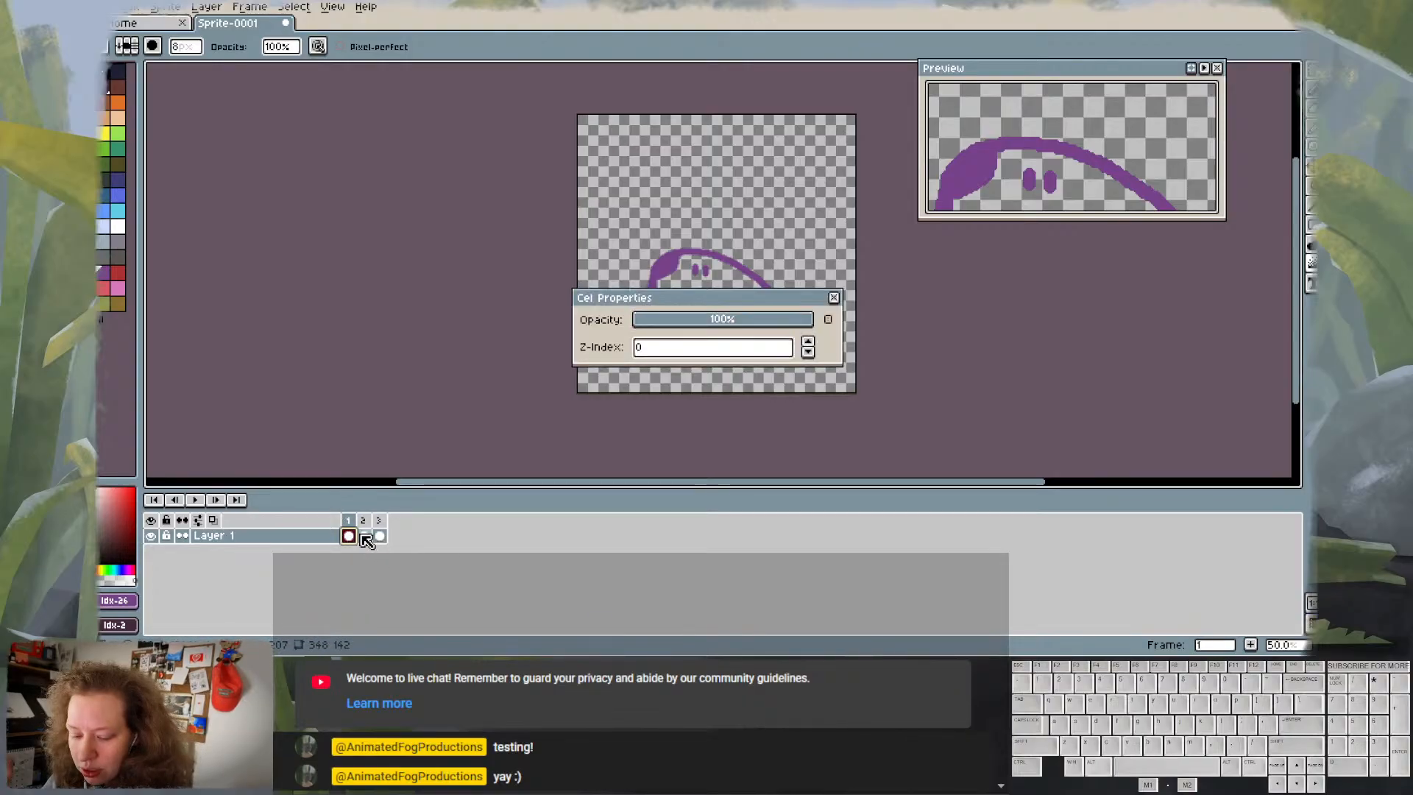
click(834, 298)
key(ctrl)
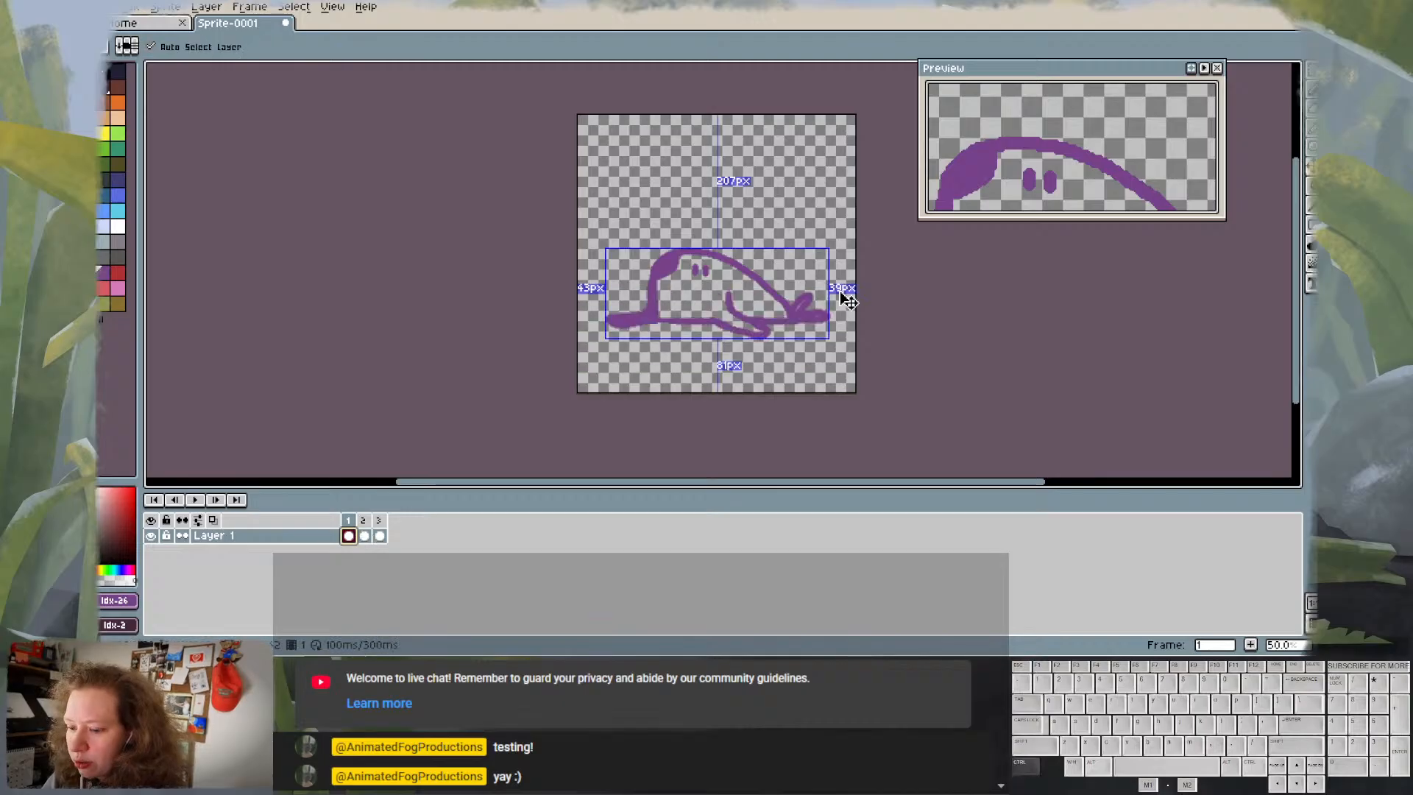
key(ctrl+z)
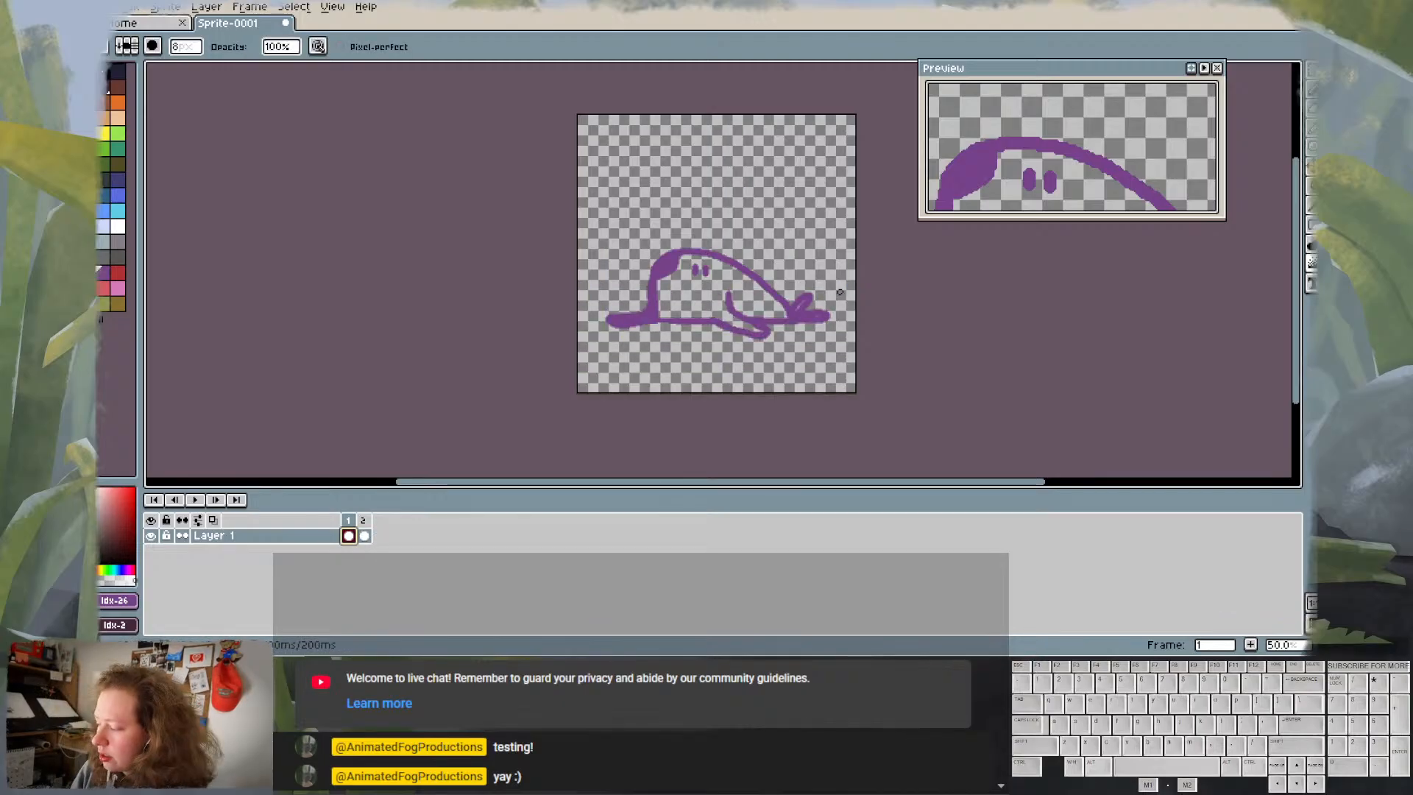
- Insert a new empty frame directly after the lying seal in frame 1
right_click(351, 538)
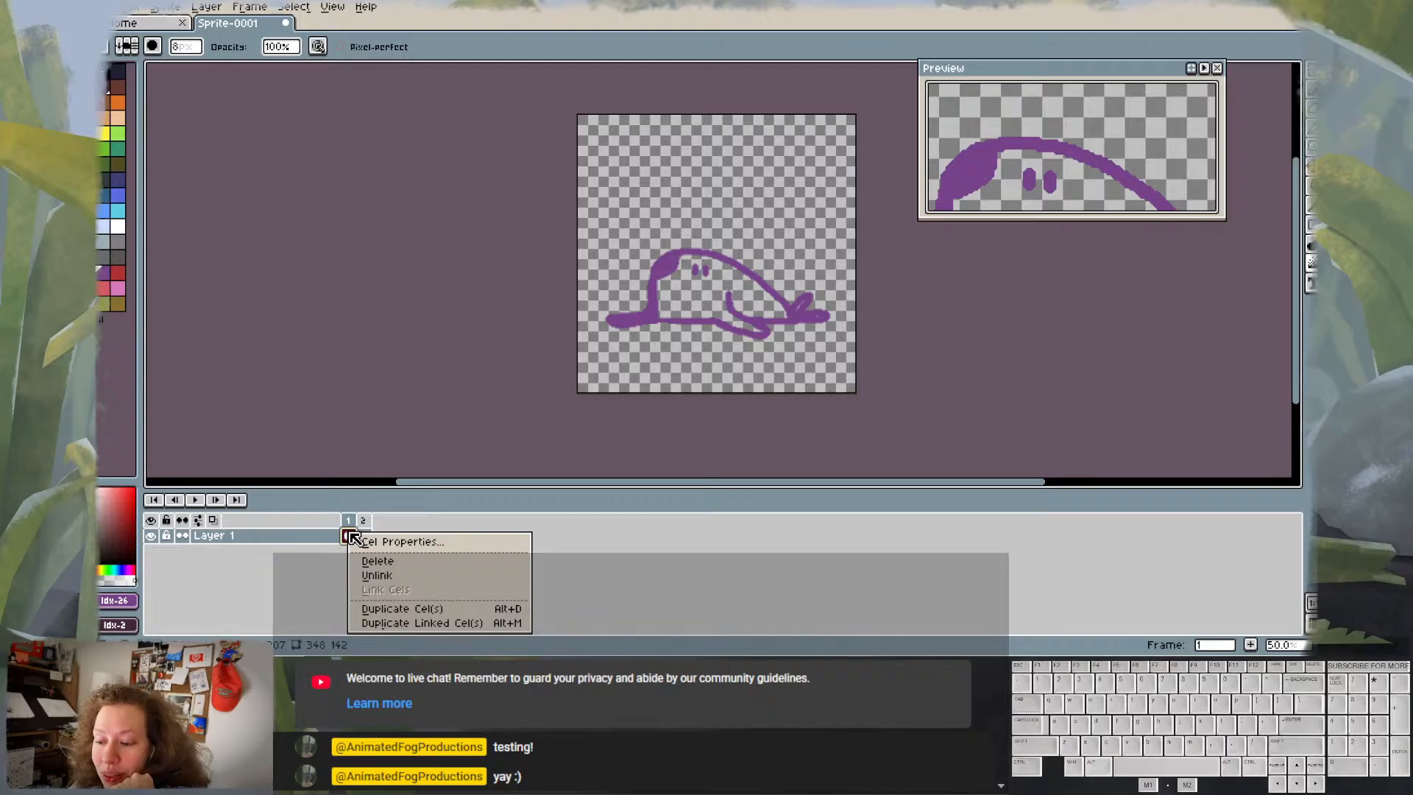
click(409, 532)
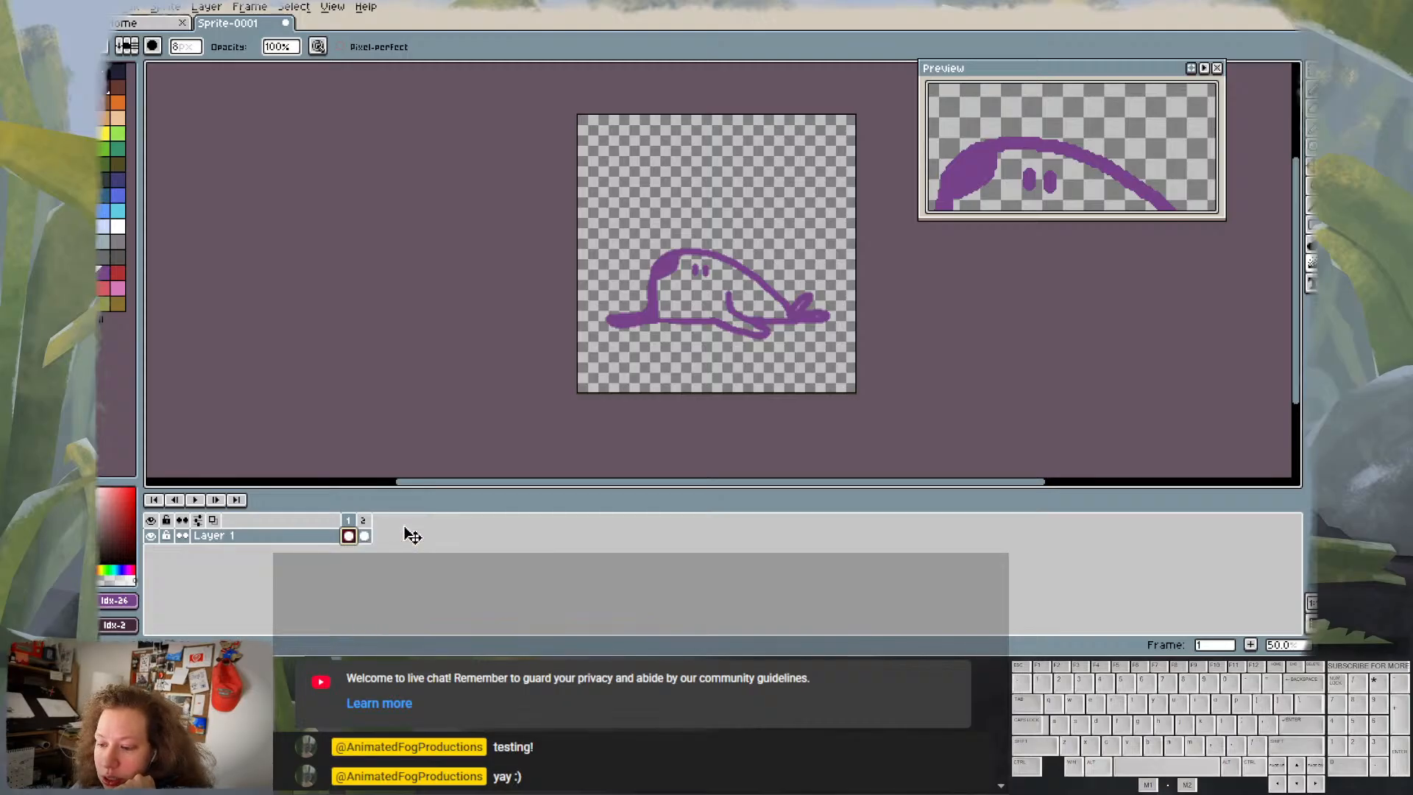
right_click(377, 535)
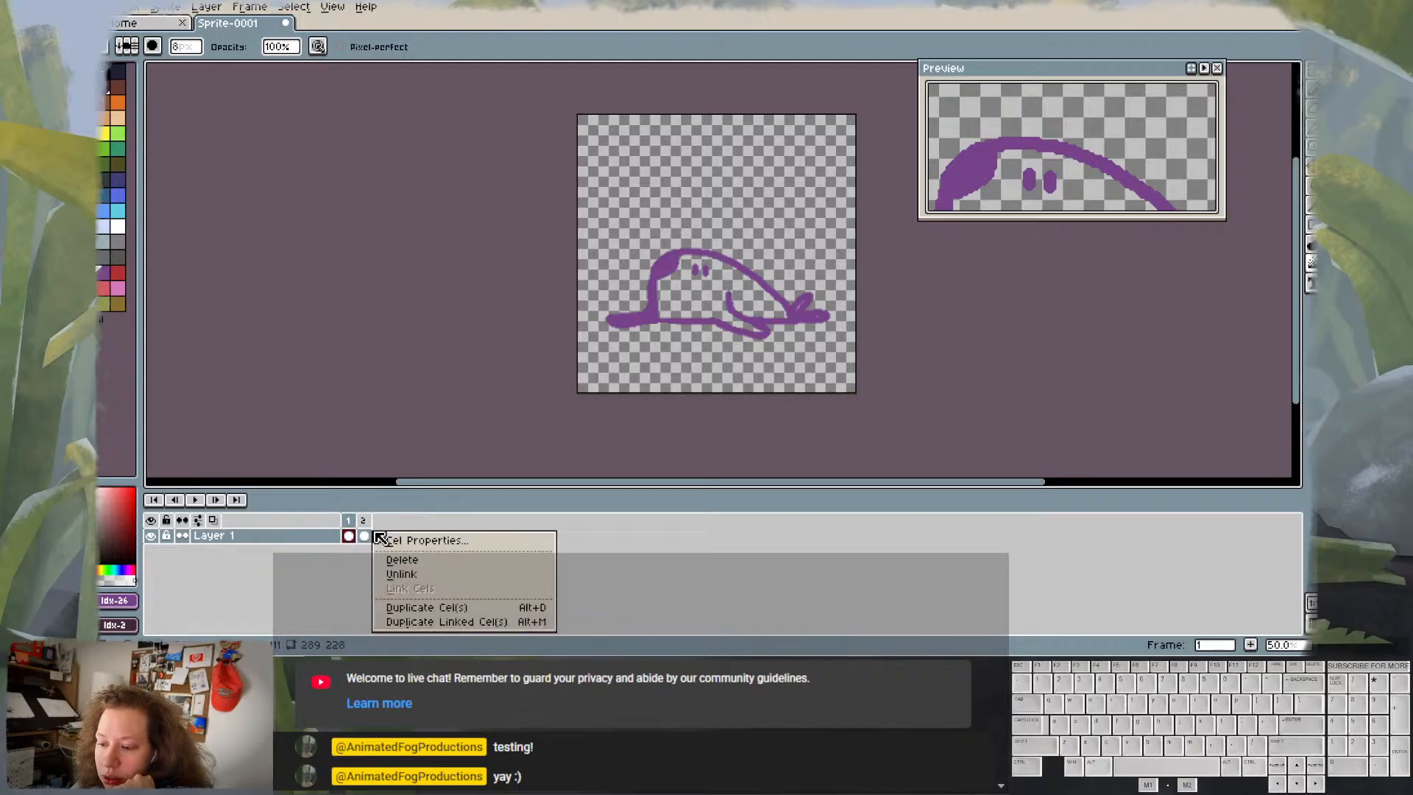
click(386, 530)
click(363, 521)
right_click(367, 523)
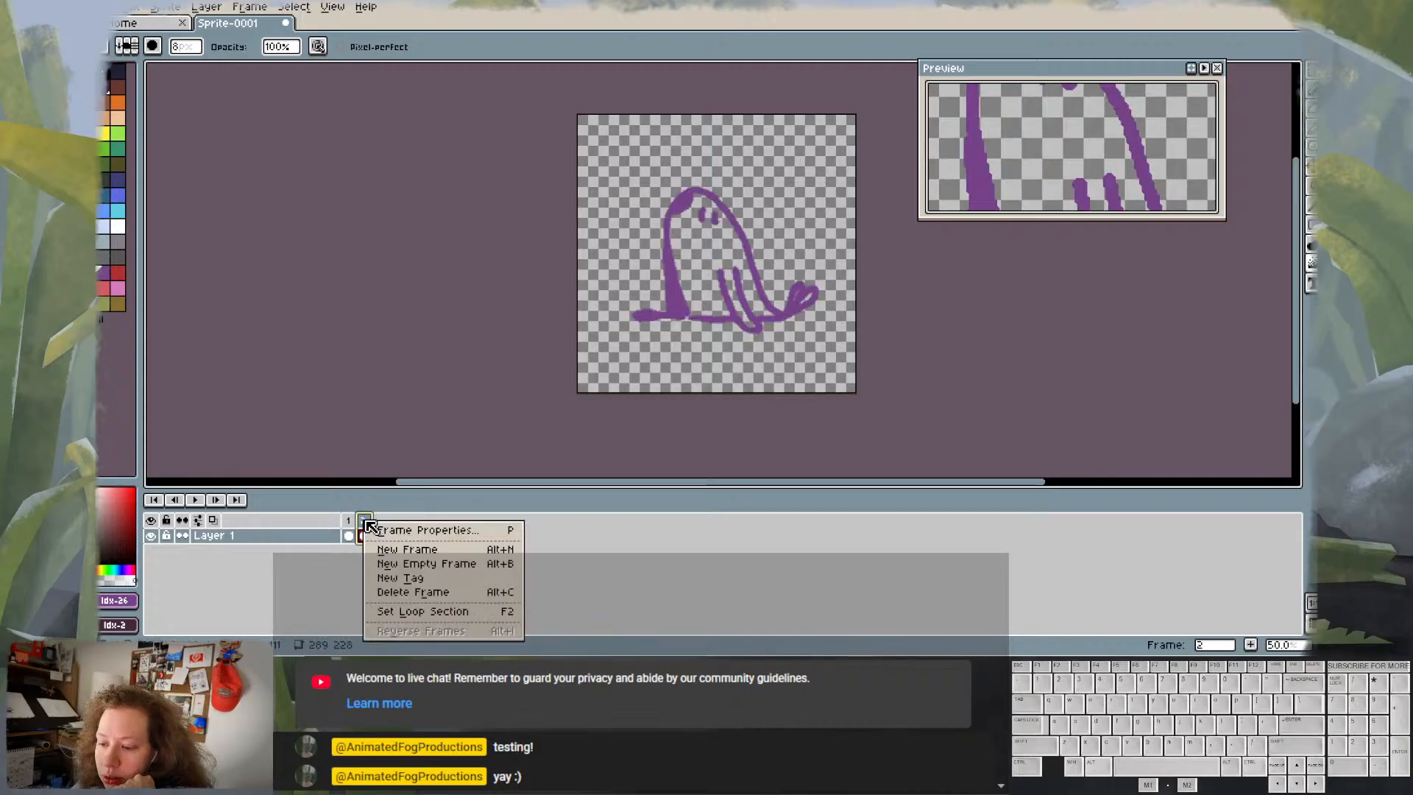
click(342, 560)
click(349, 538)
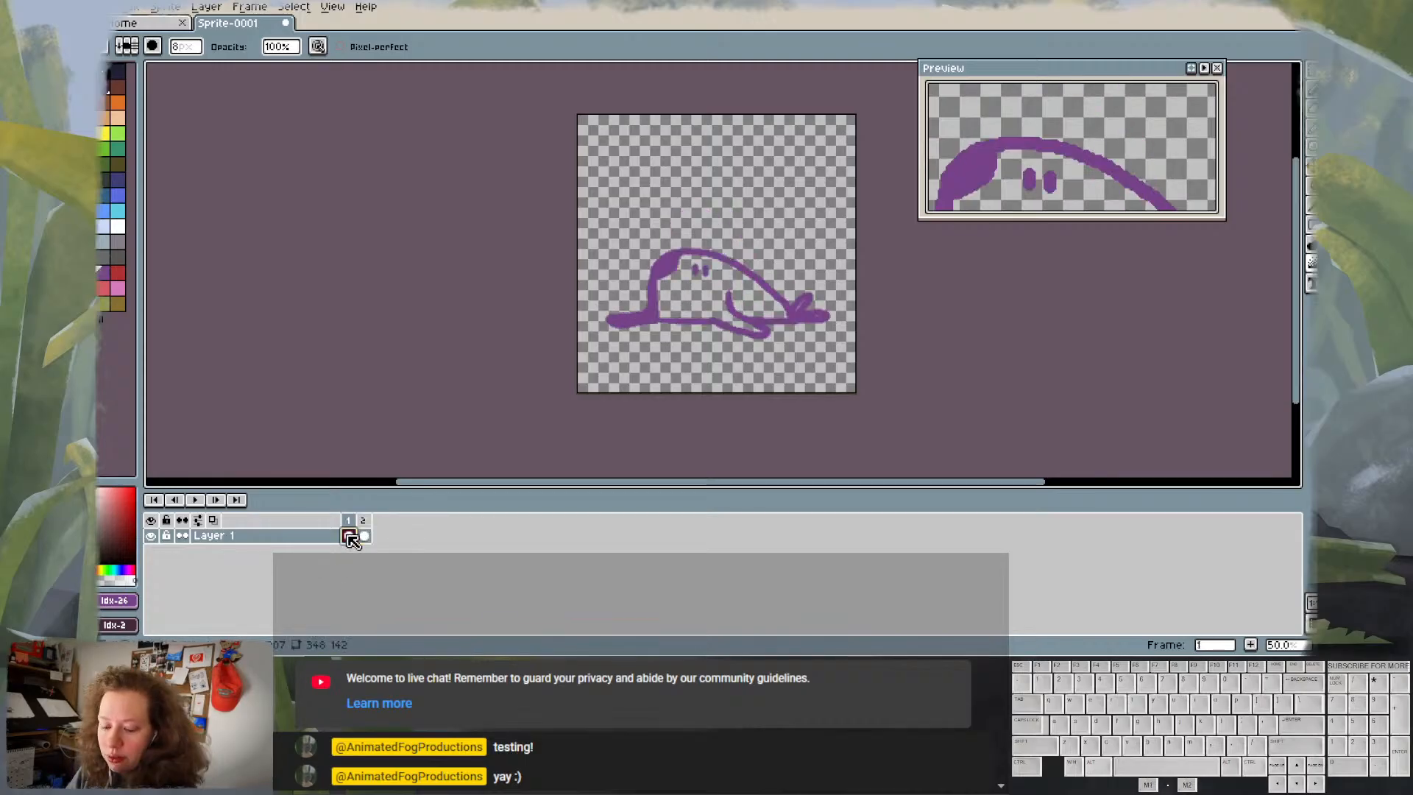
key(alt+b)
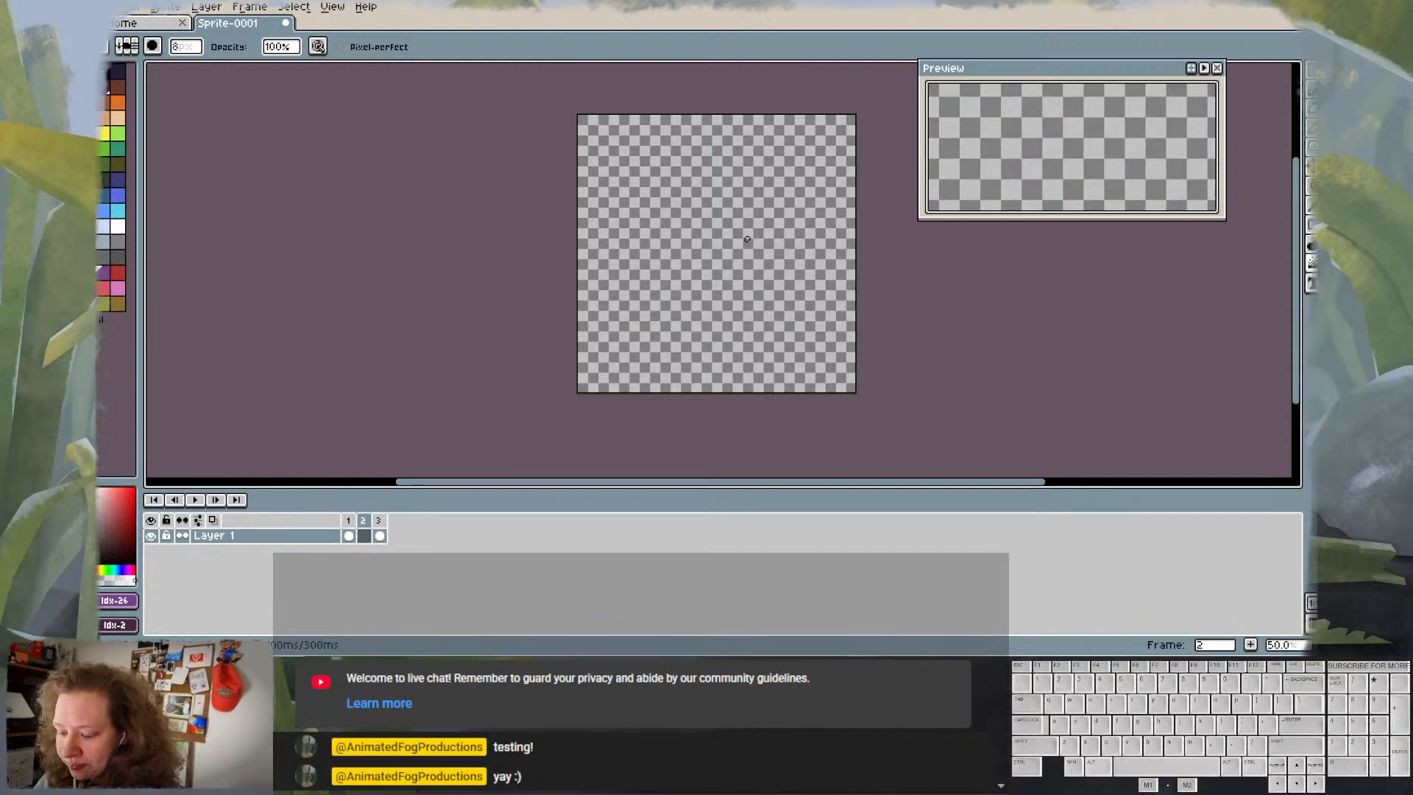
- Play and step through the three frames to examine the motion between the lying and upright seal poses
key(Return)
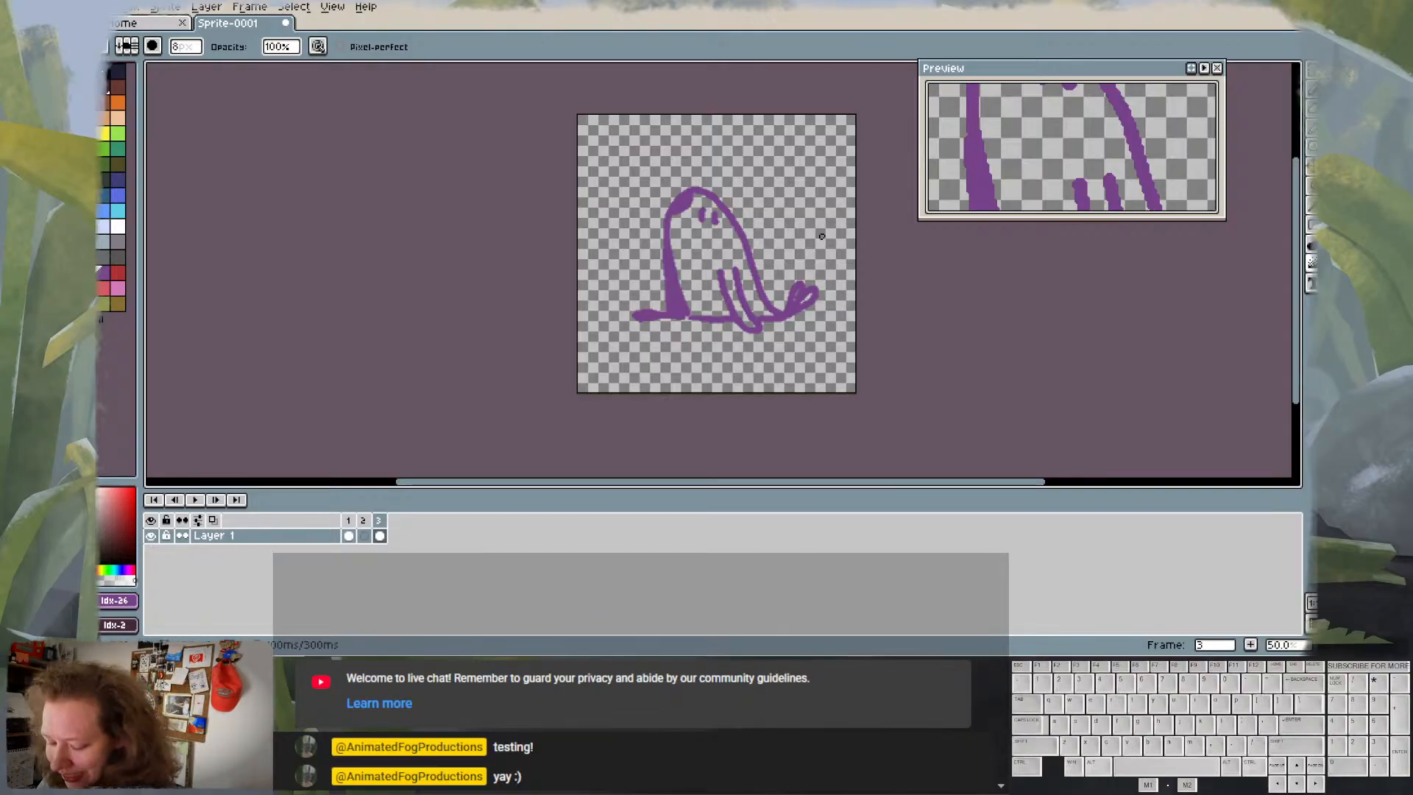
key(comma)
key(comma)
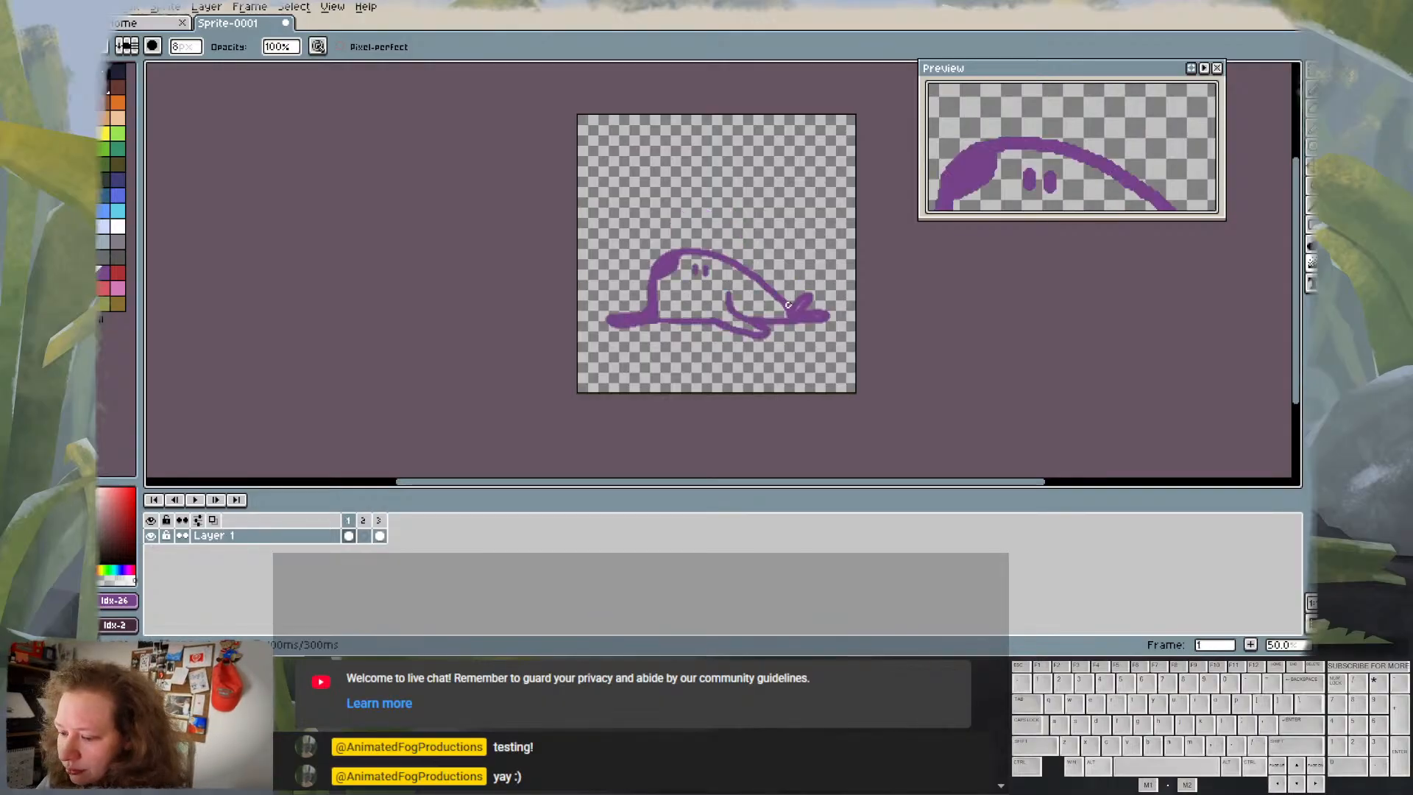
key(period)
key(comma)
key(Right)
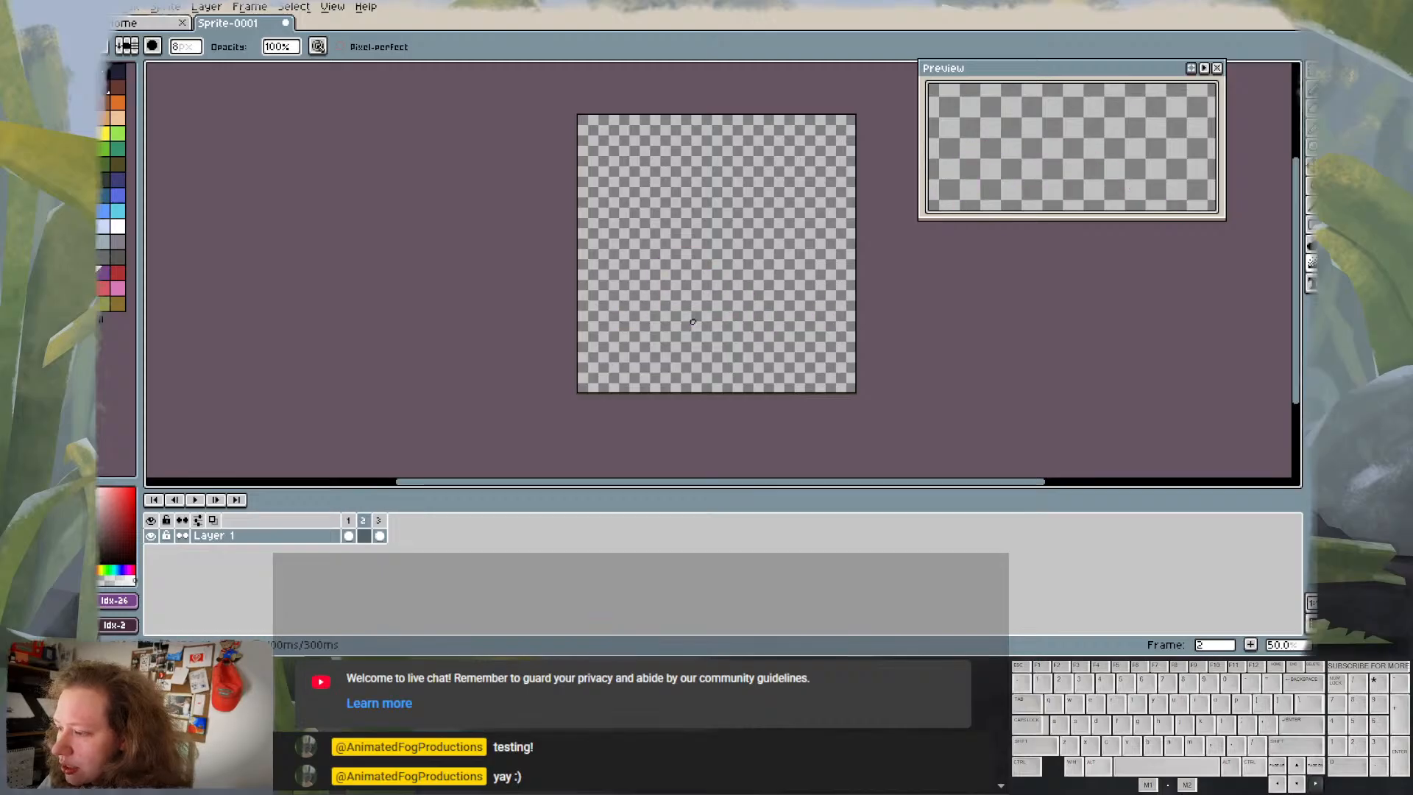
key(Right)
key(Left)
key(Left)
key(Right)
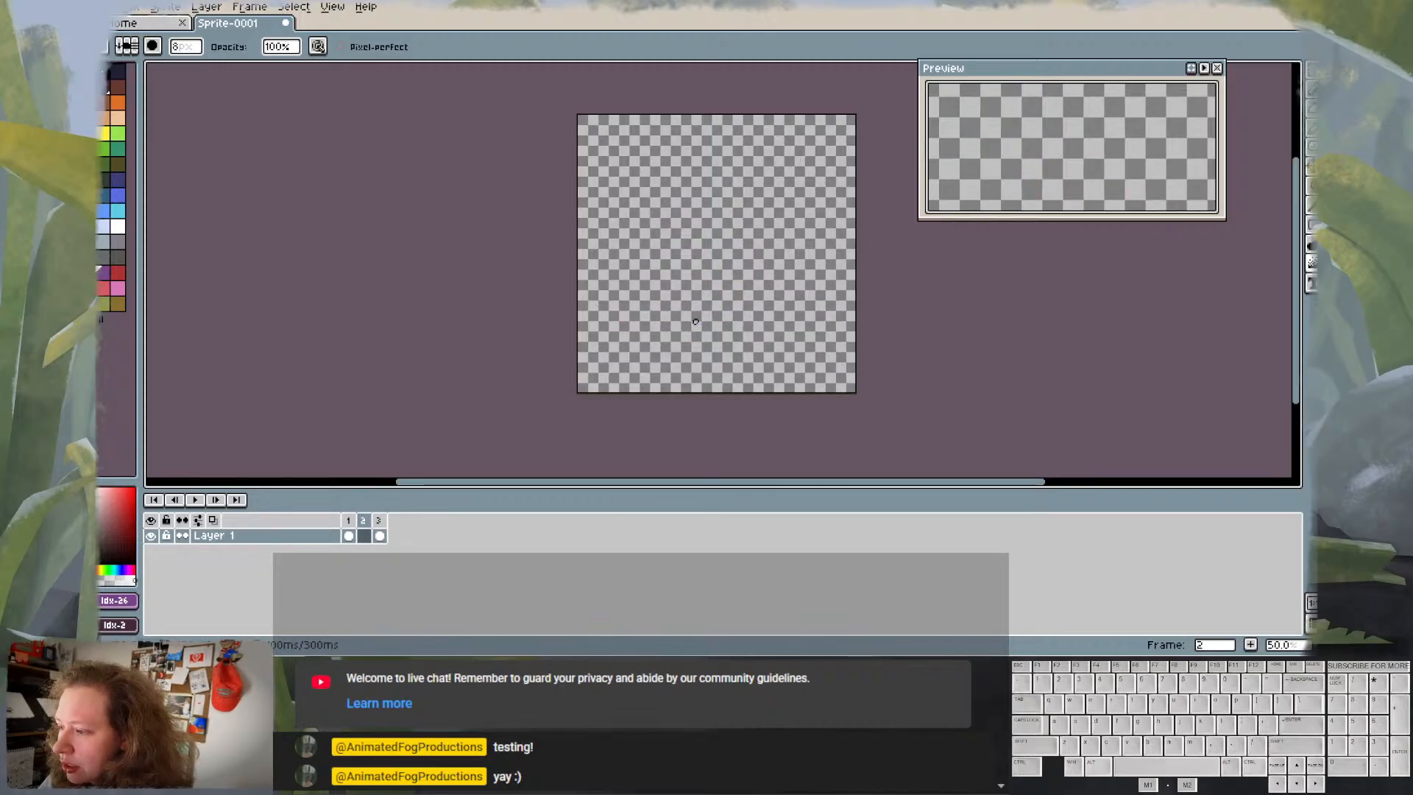
key(Right)
key(Left)
key(Left)
key(Right)
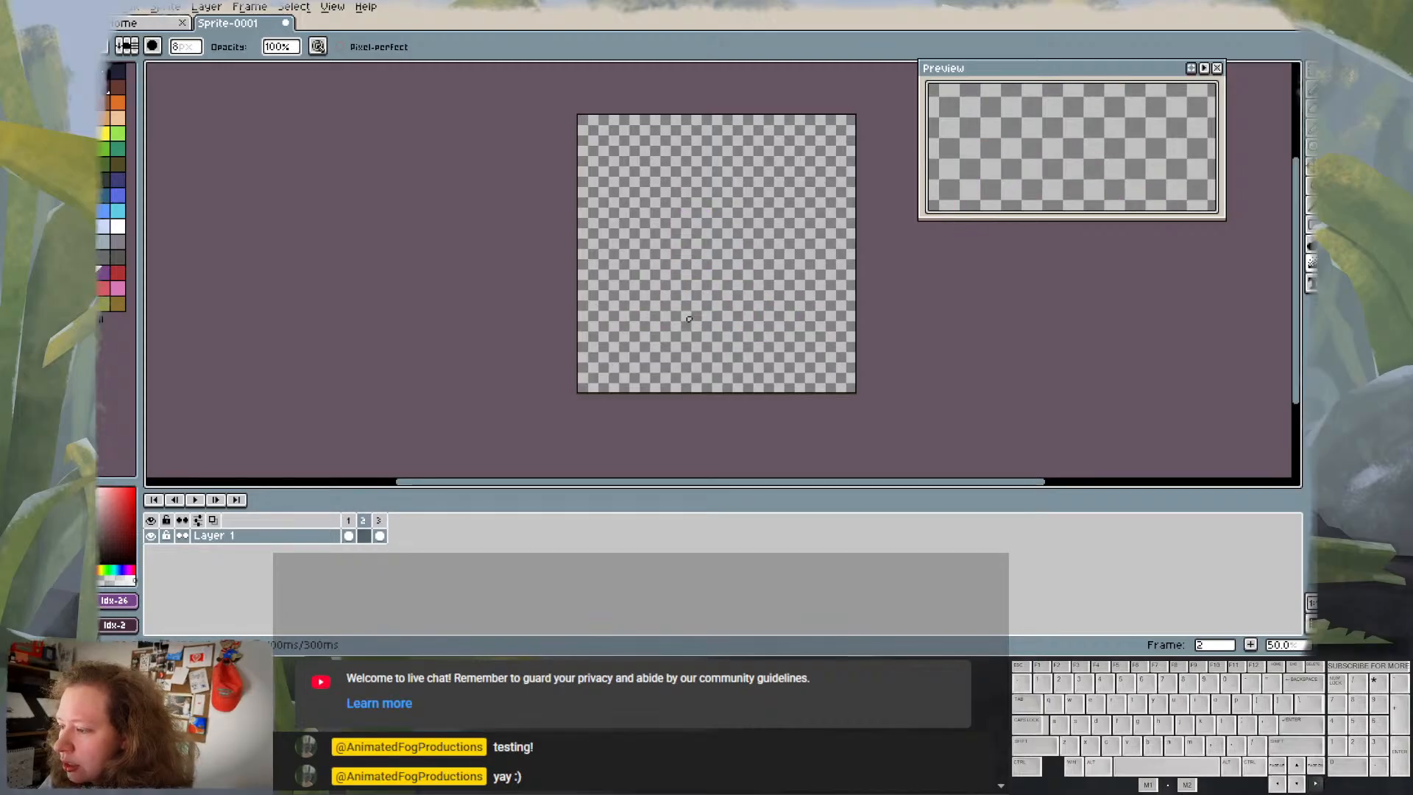
key(Left)
key(Right)
key(Right)
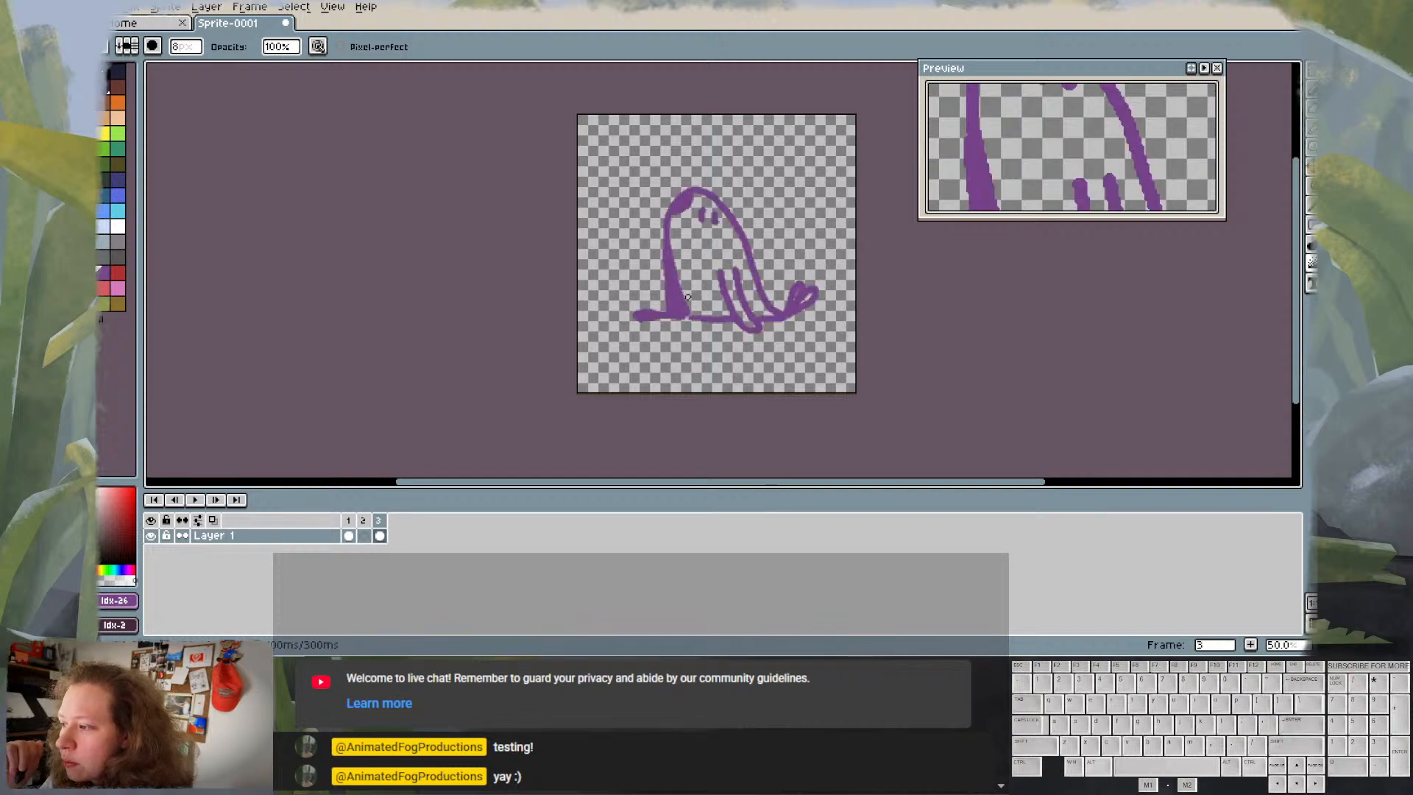
key(Left)
key(Left)
key(Right)
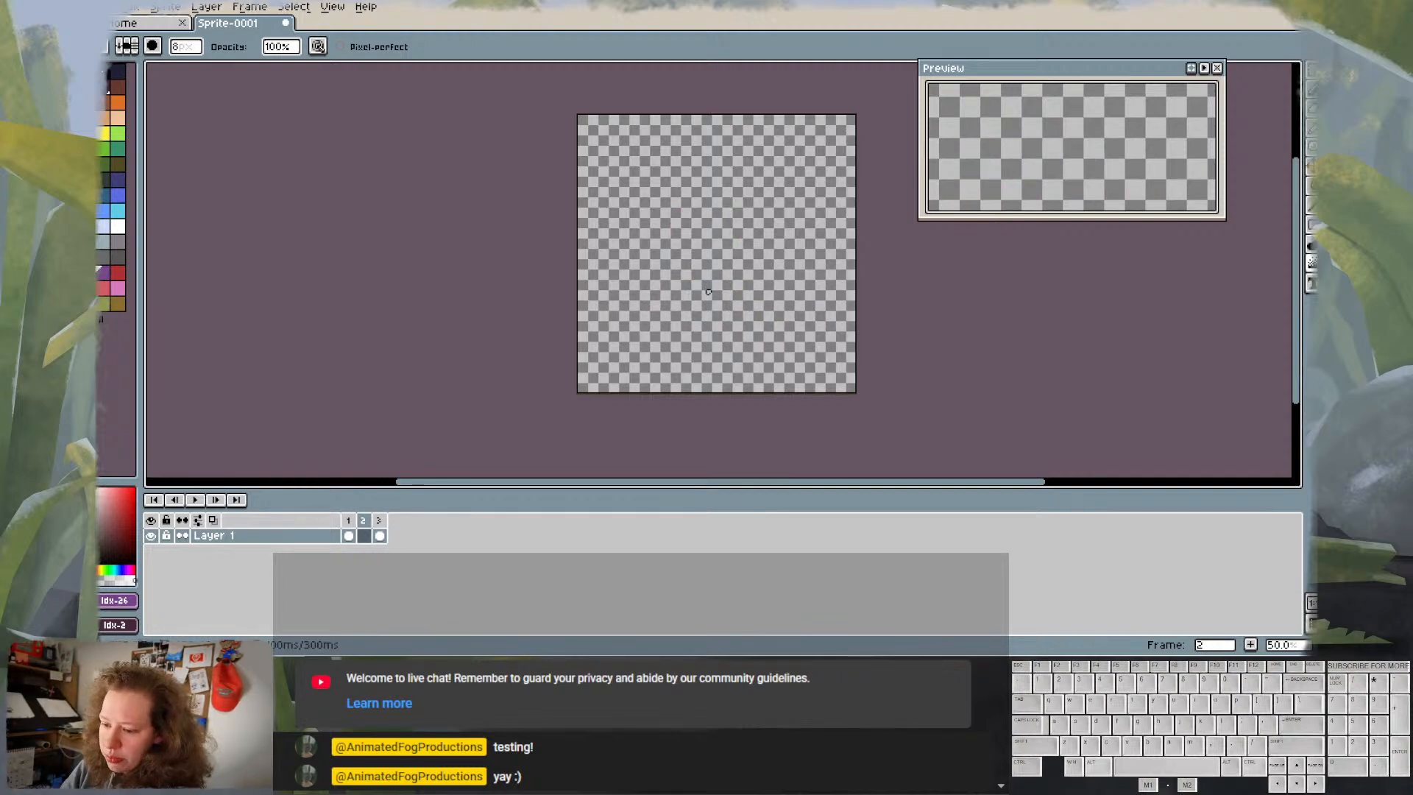
- Undo the empty frame and insert a copy of the lying seal as frame 2 instead
key(ctrl+z)
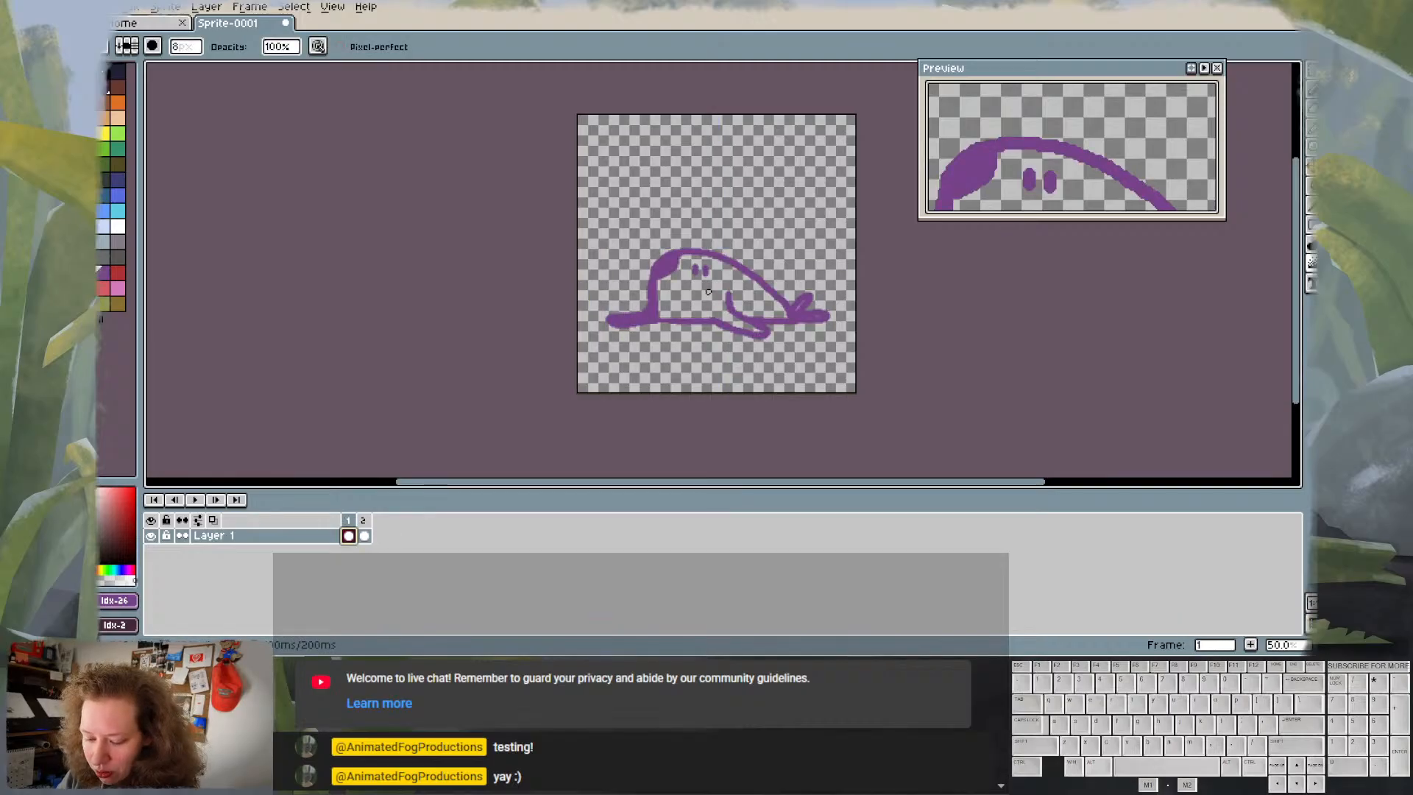
key(alt+n)
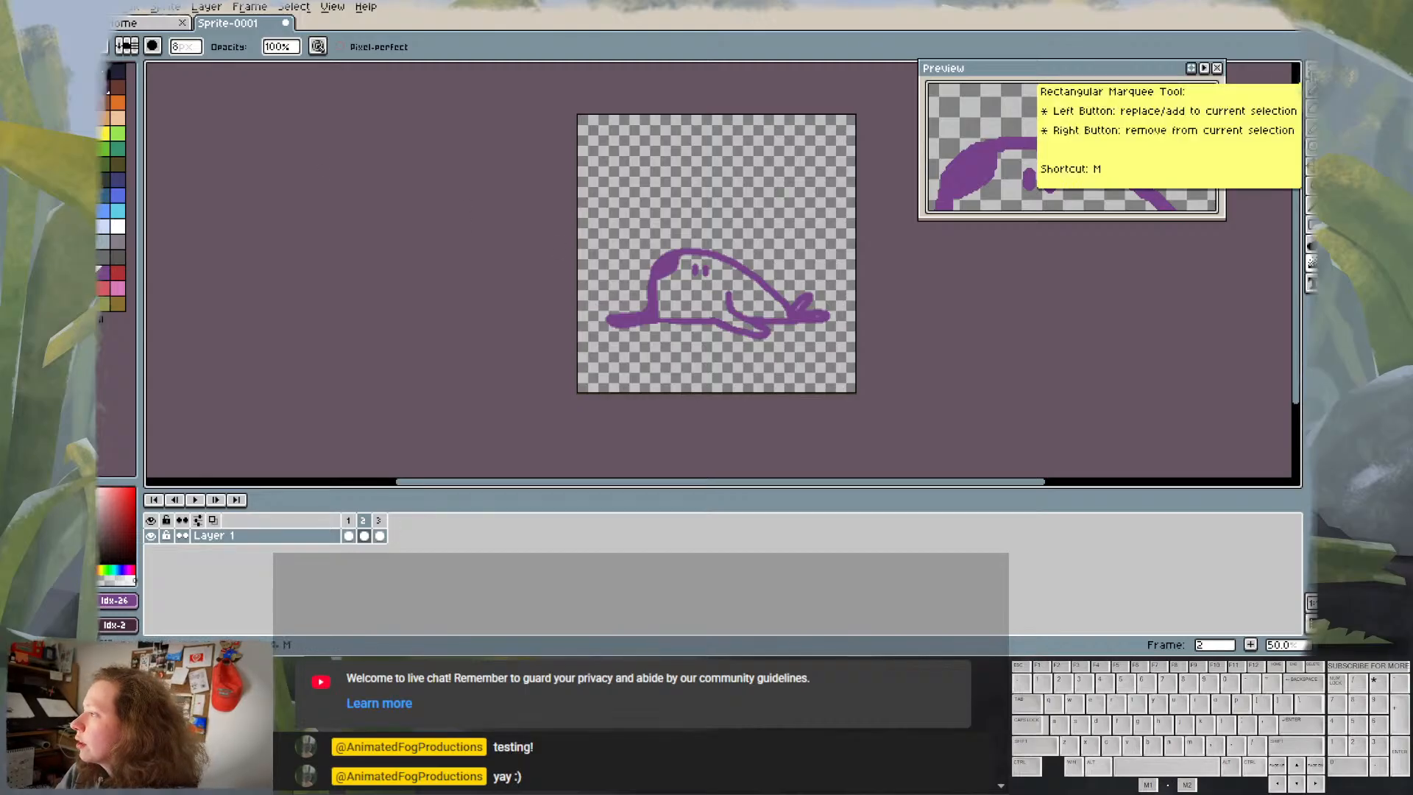
- Select the seal's head and upper body in frame 2, squash and widen the selection to 321 by 217 px at position 6, 88, and deselect
click(1312, 71)
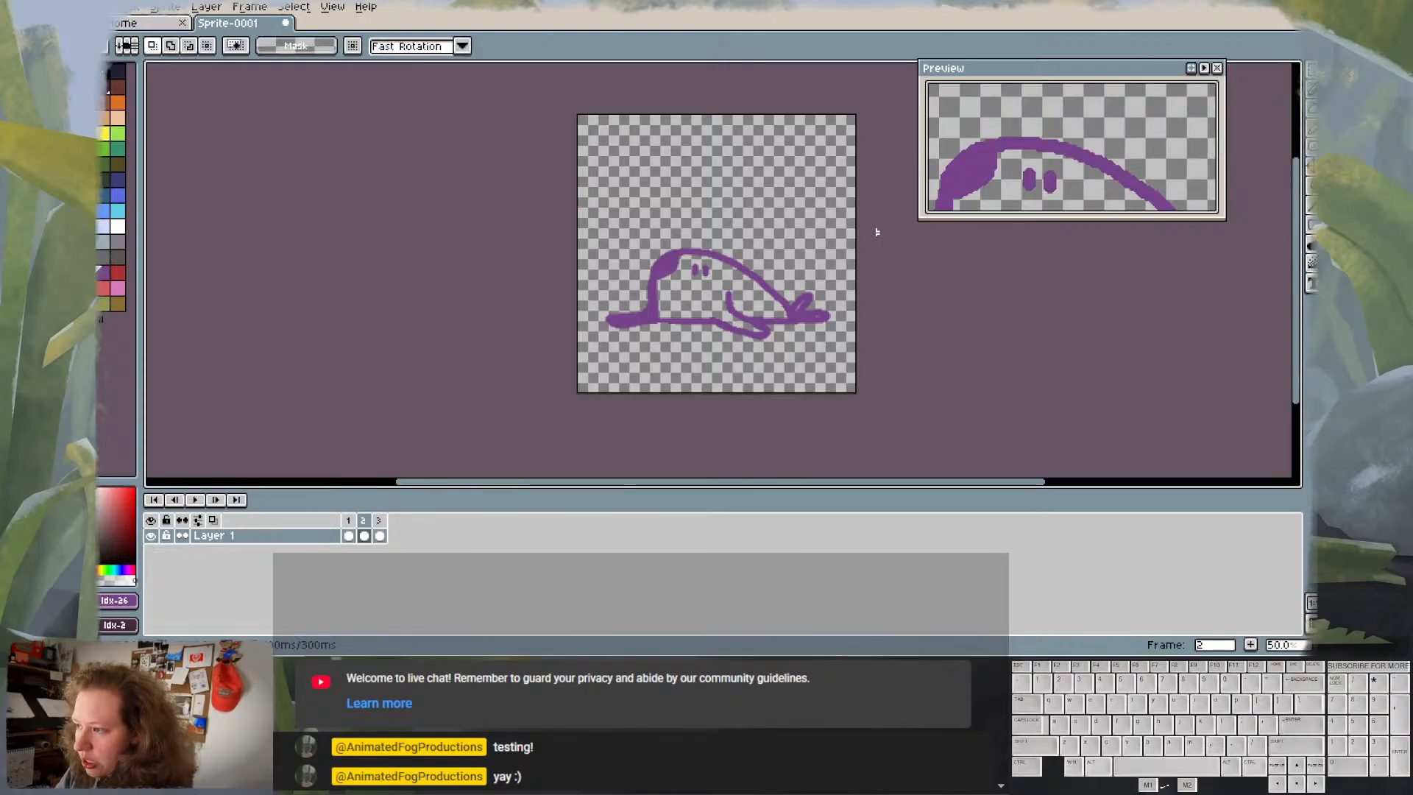
drag(597, 151, 790, 312)
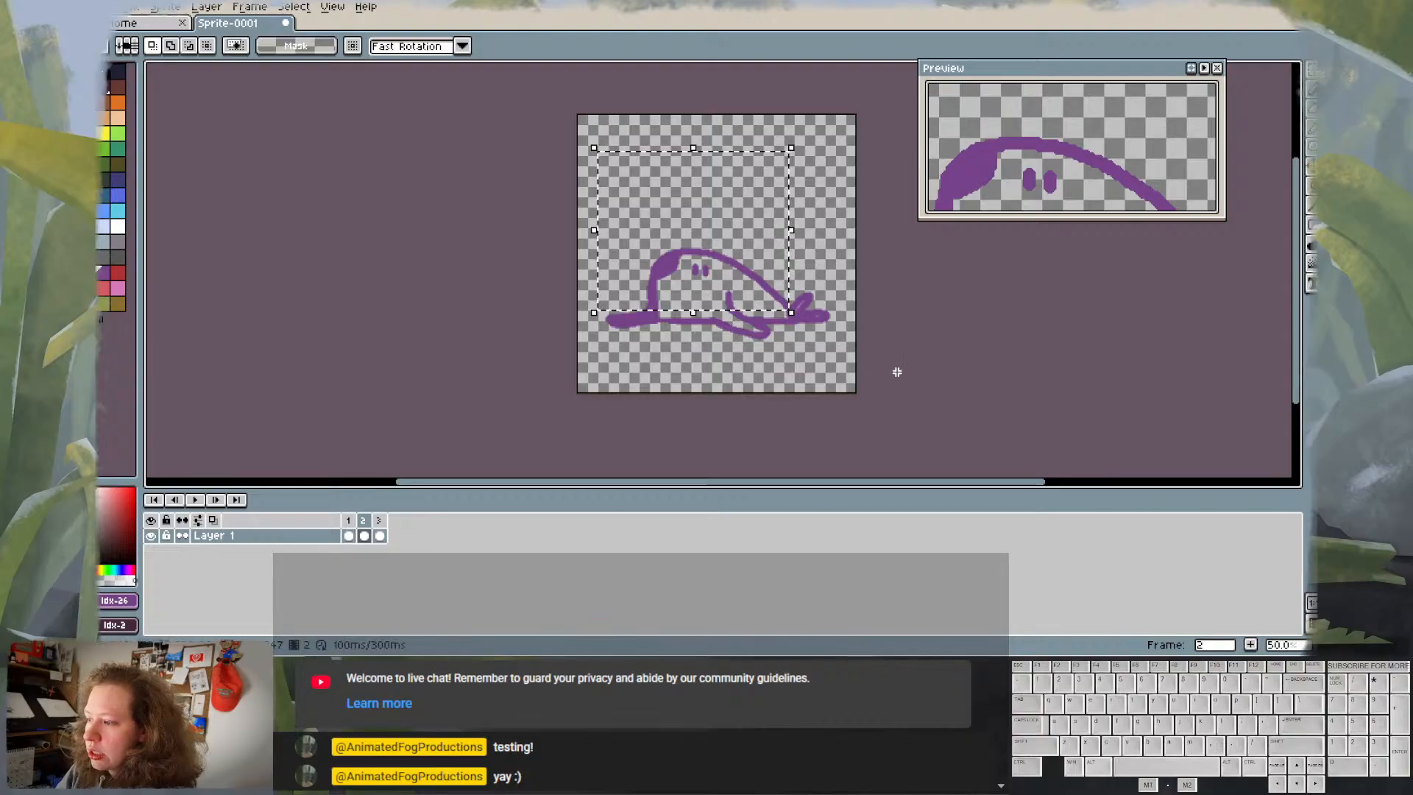
key(ctrl+t)
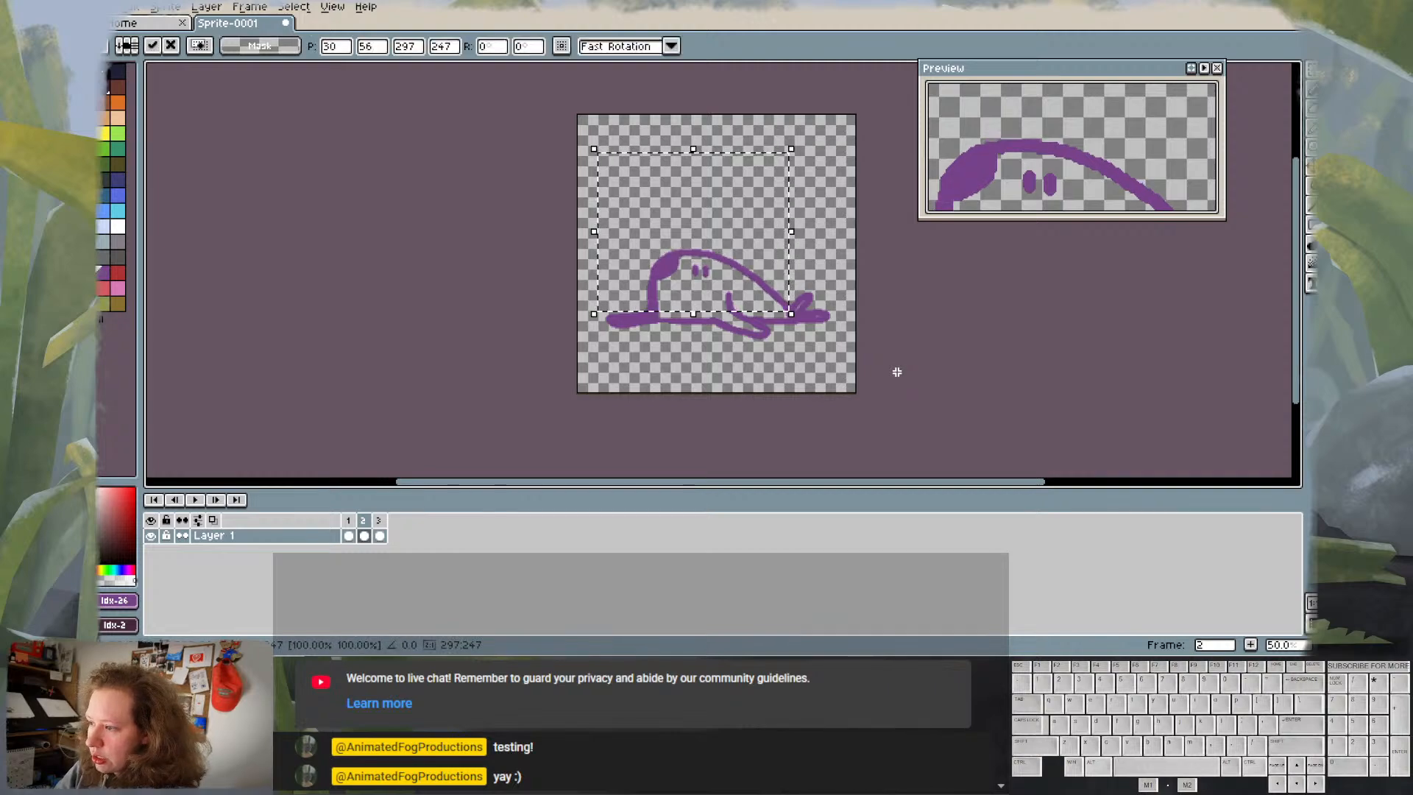
drag(694, 150, 697, 169)
drag(594, 242, 578, 245)
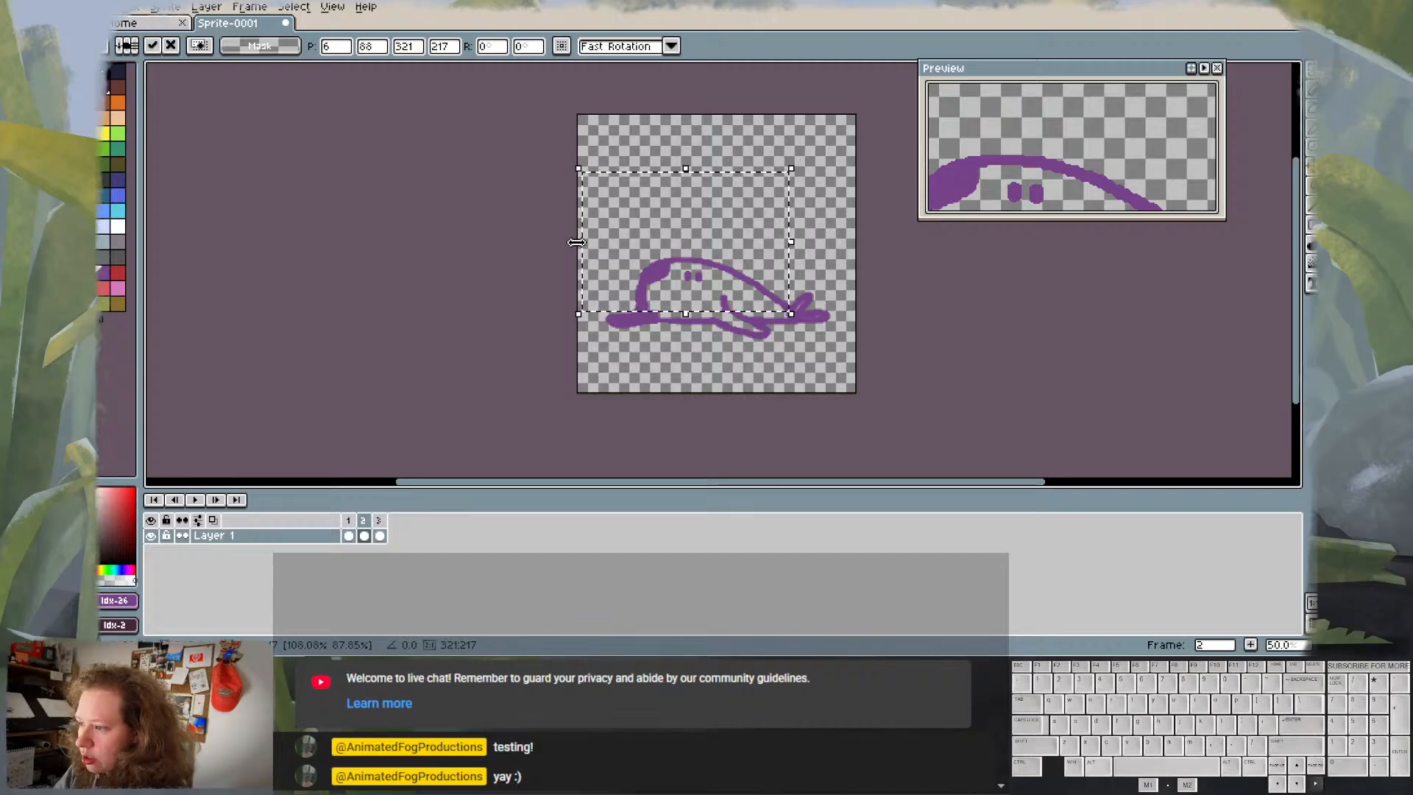
key(Return)
key(ctrl+d)
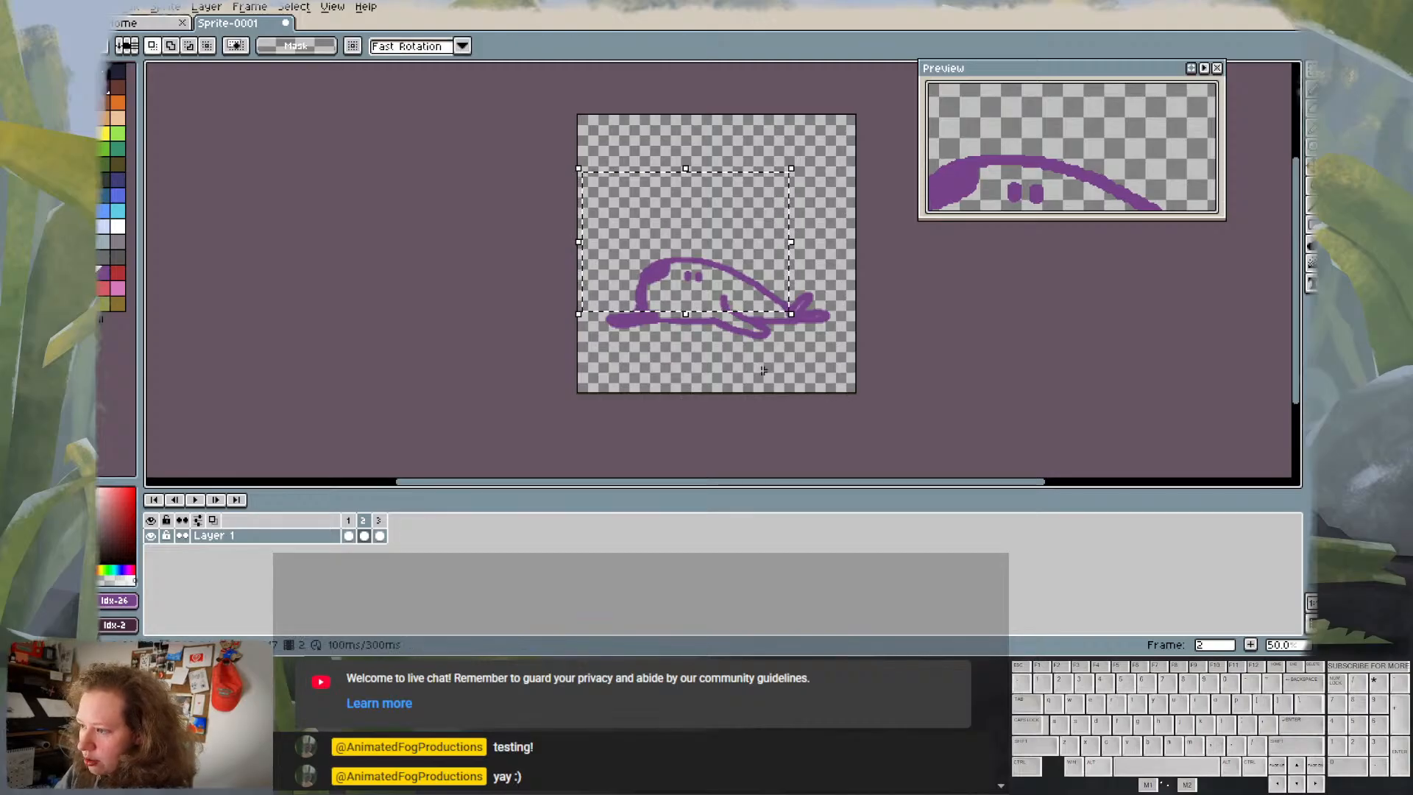
- Flip repeatedly between frames 1 and 2 to compare the original lying seal with its squashed copy
key(Left)
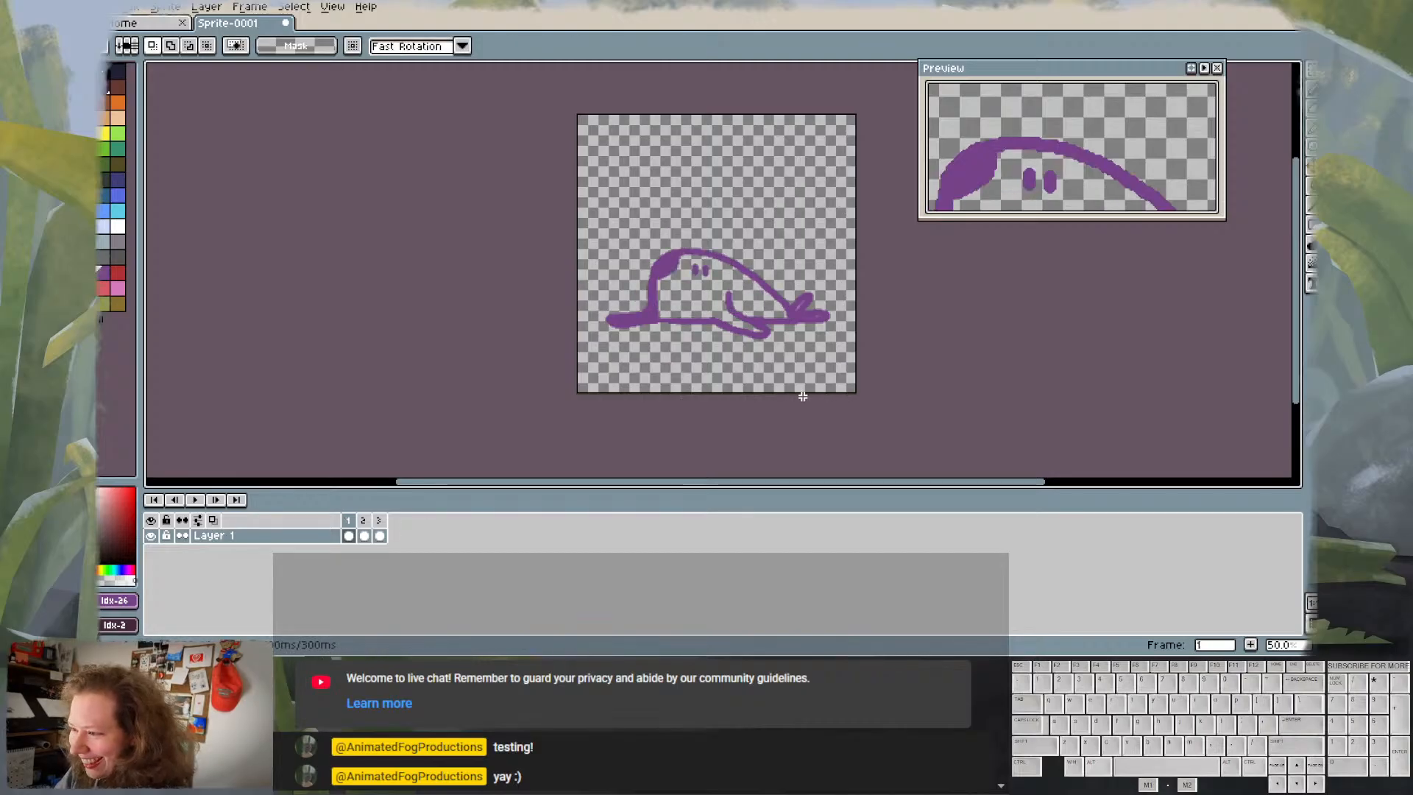
key(Right)
key(Left)
key(Right)
key(Left)
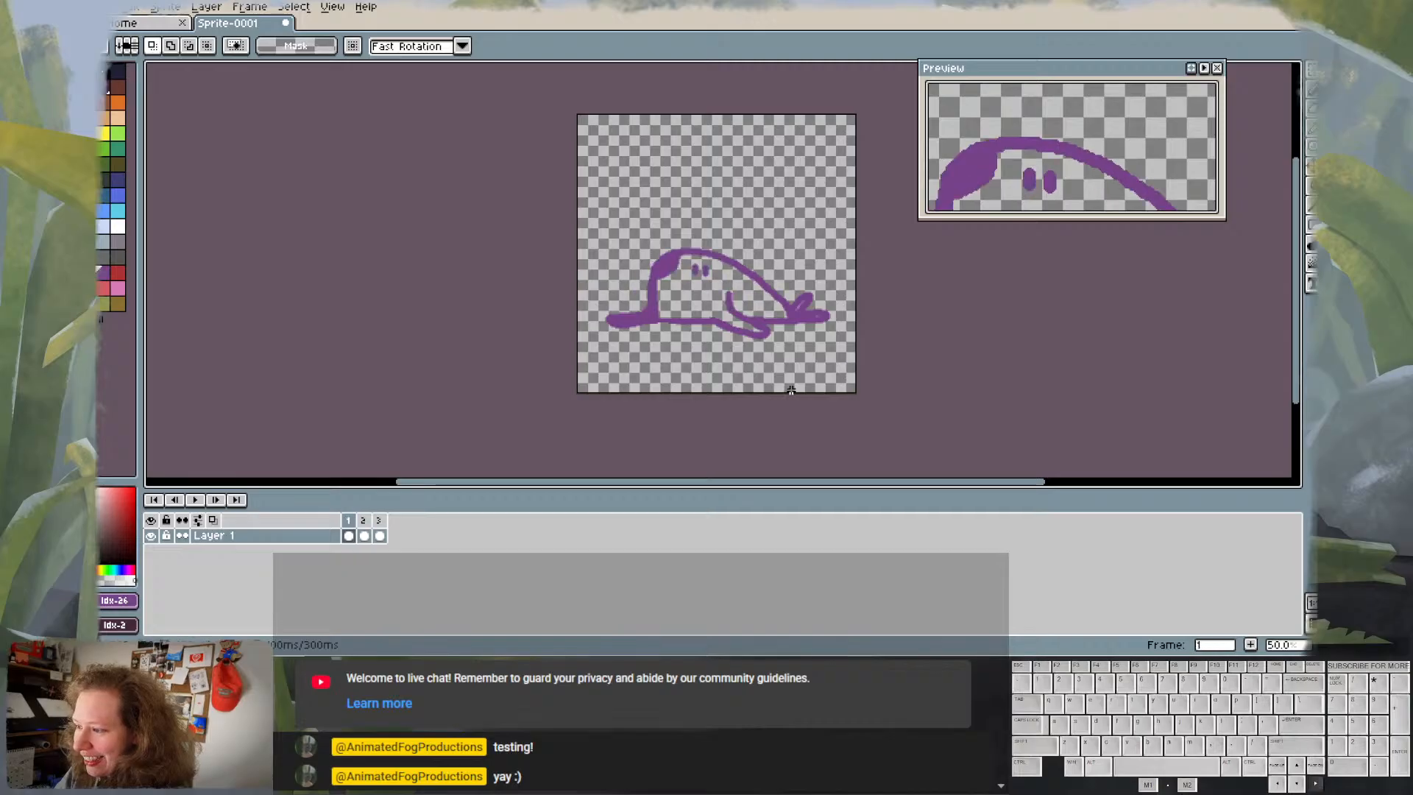
key(Right)
key(Left)
key(Right)
key(Left)
key(Right)
key(Left)
key(Right)
key(Left)
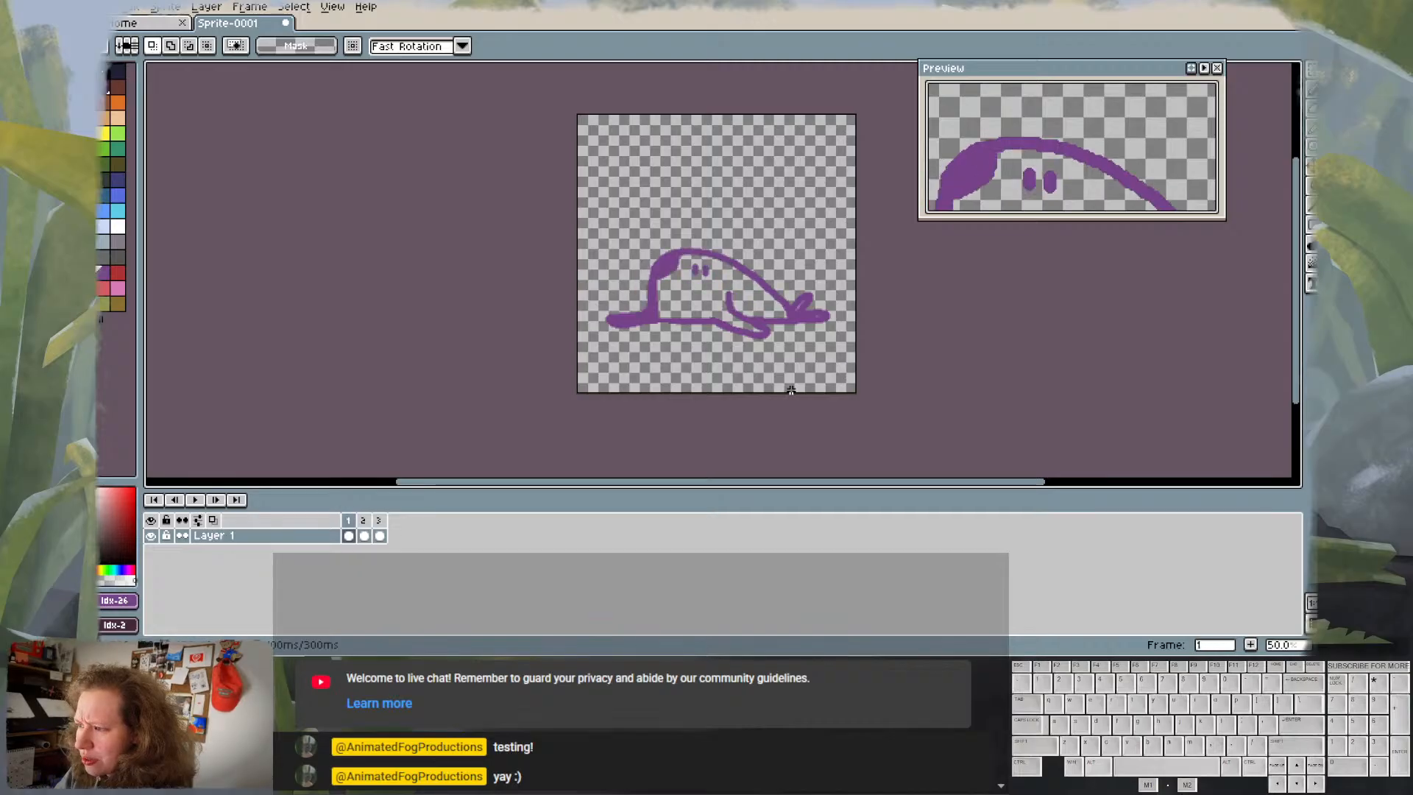
key(Right)
key(Left)
key(Right)
key(Left)
key(Right)
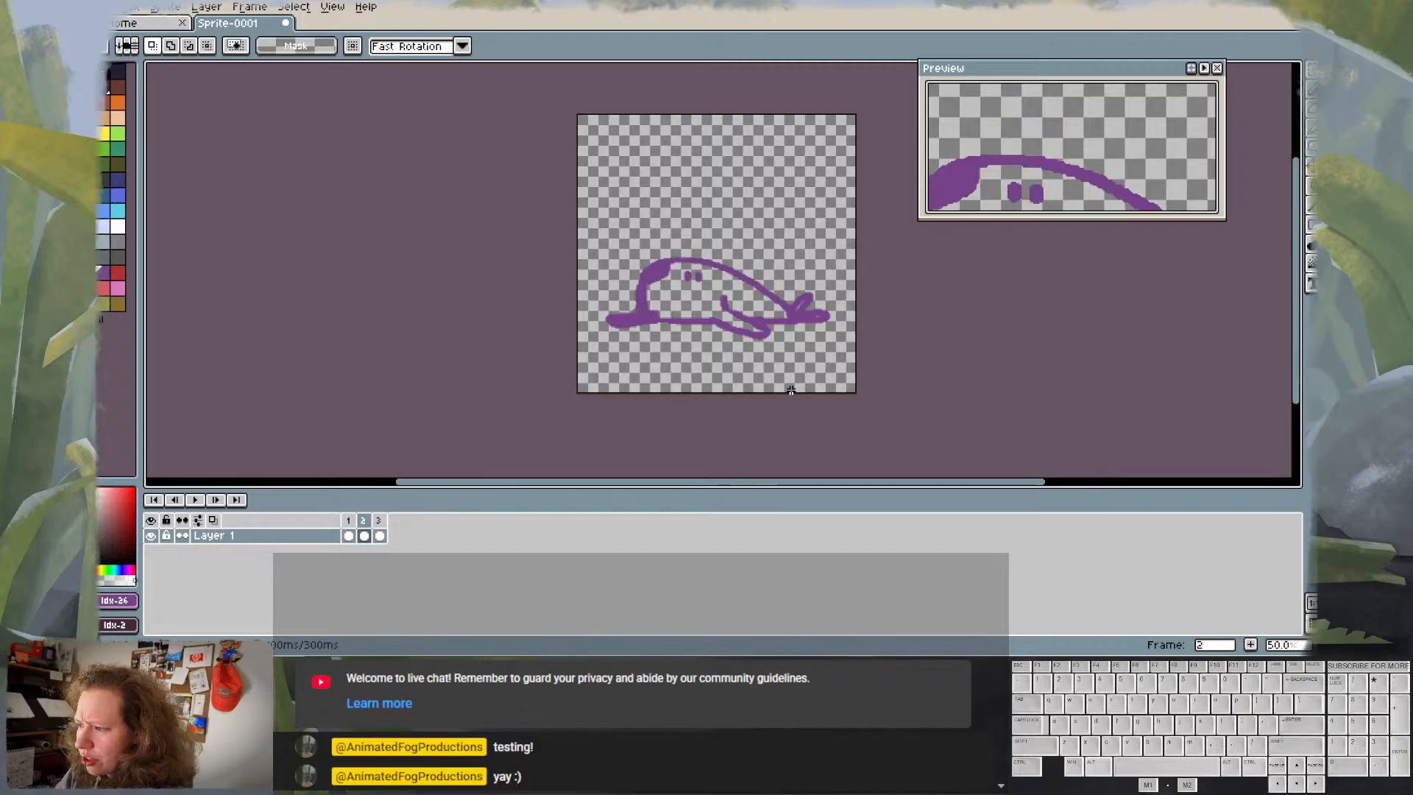
key(Left)
key(Right)
key(Left)
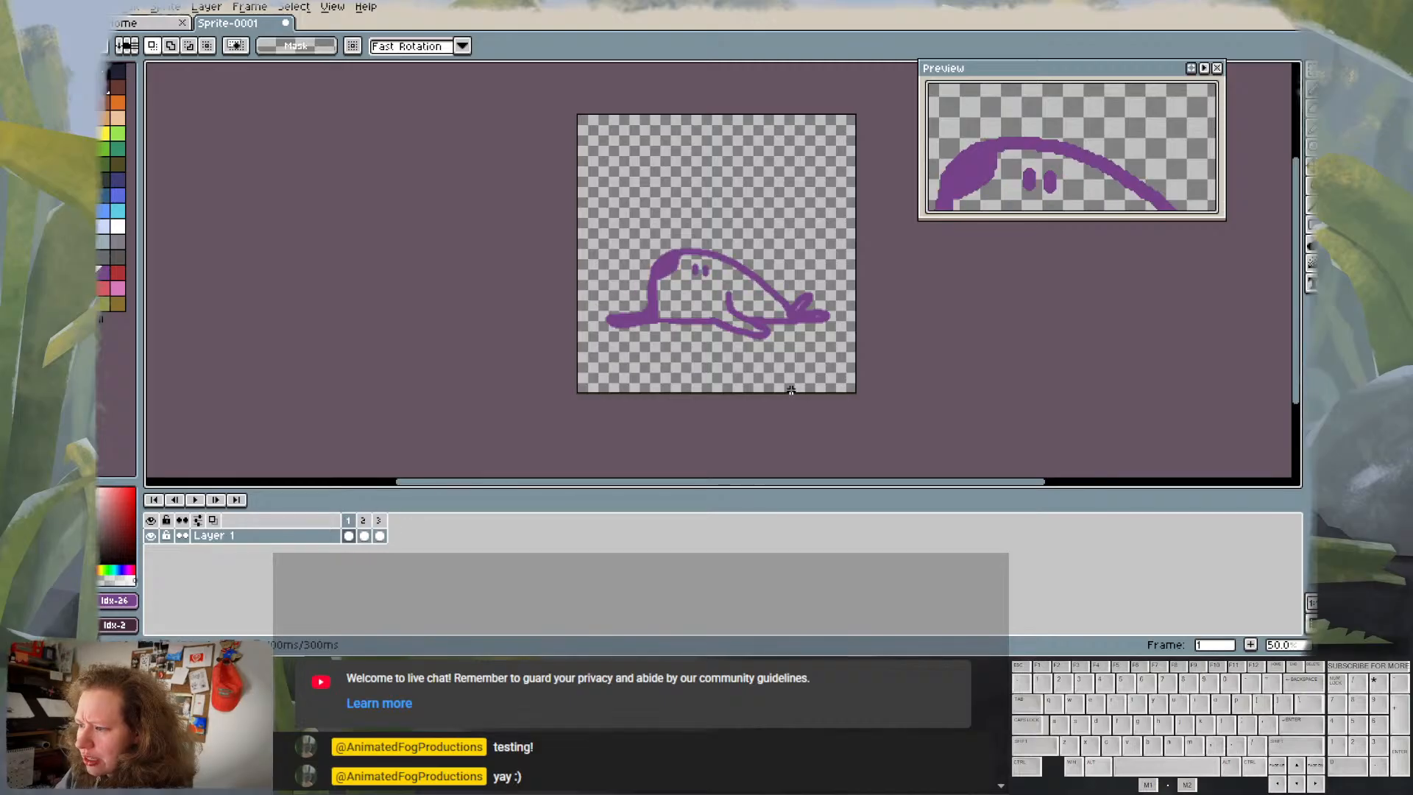
key(Right)
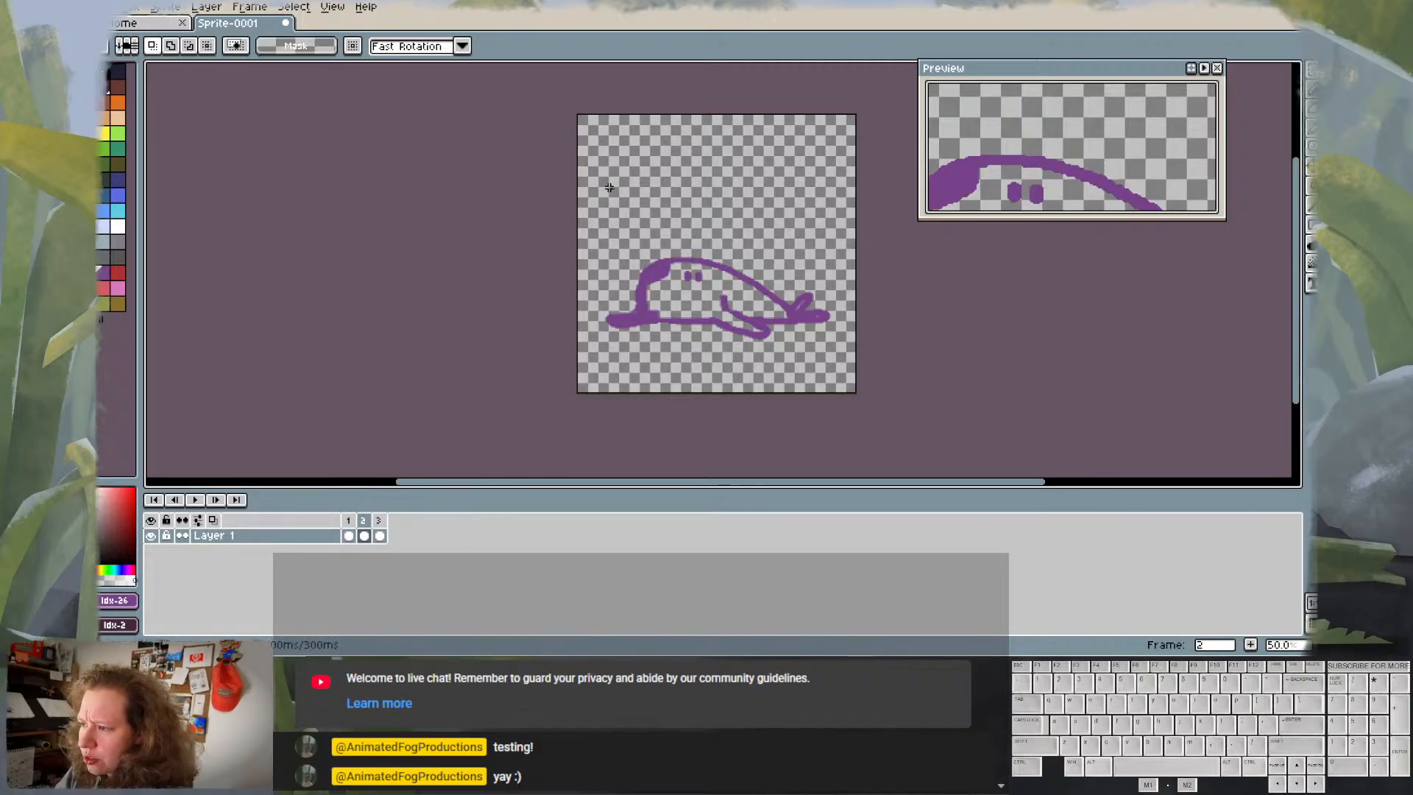
- Select a 271 by 161 px area around the seal's head in frame 2, nudge it down 3 px and deselect
drag(589, 186, 766, 290)
key(Down)
key(Down)
key(Down)
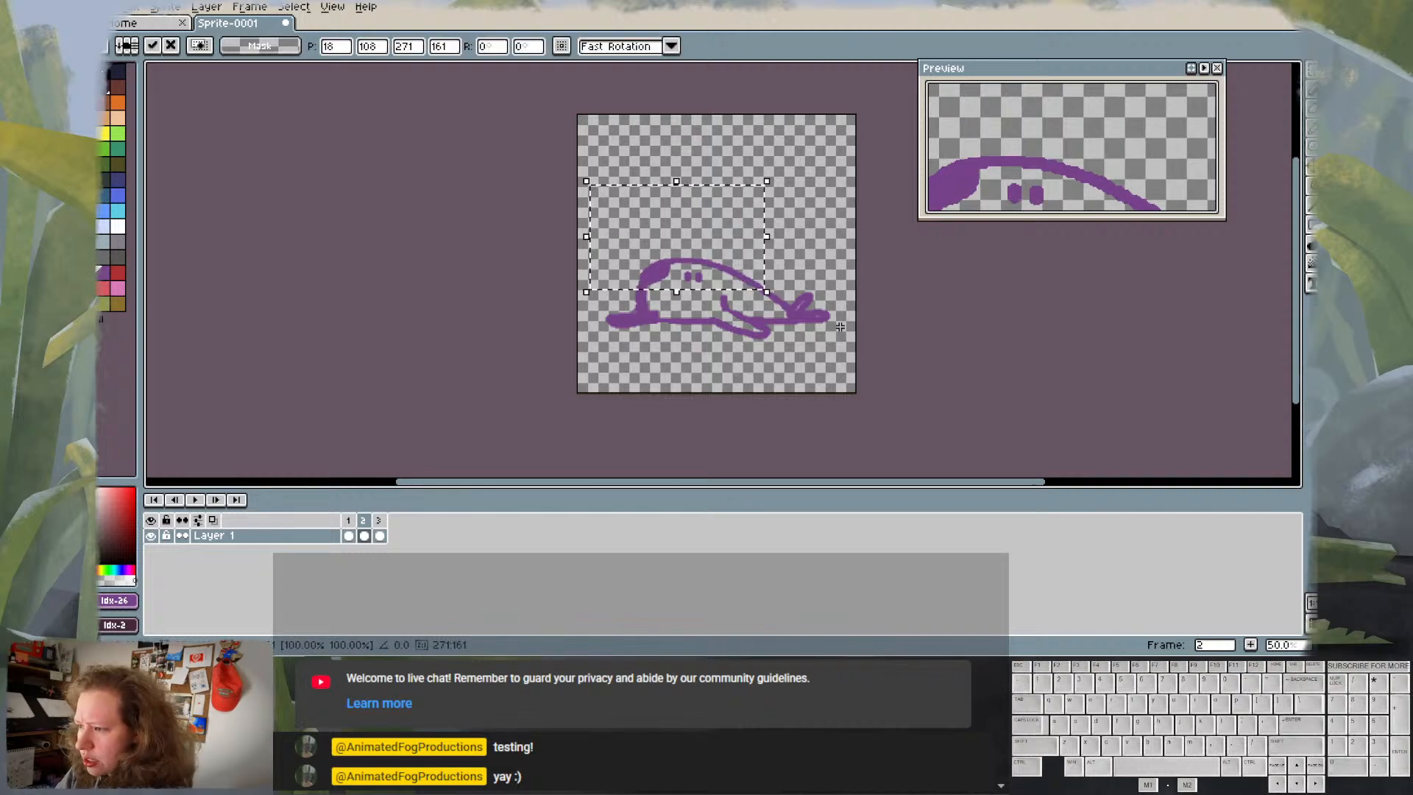
click(807, 369)
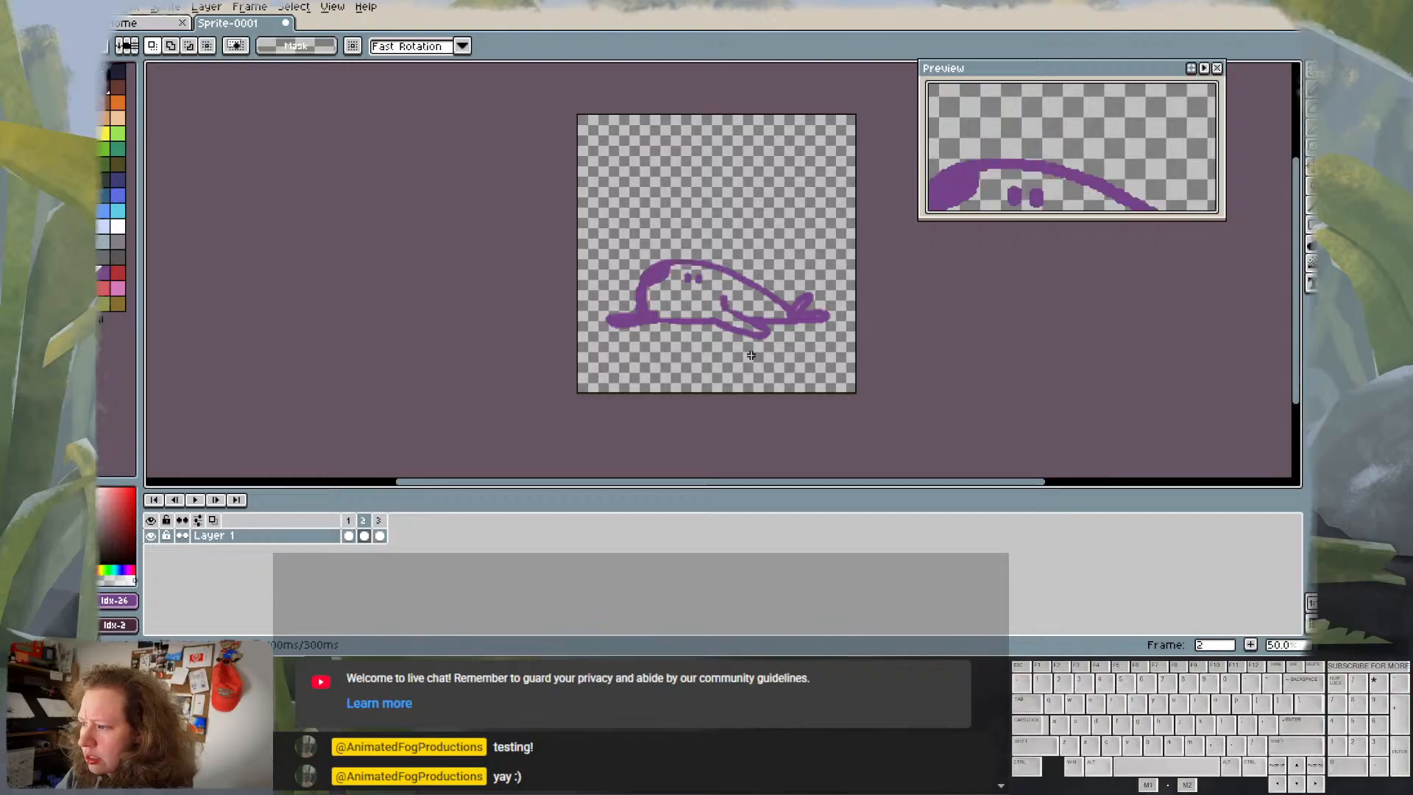
- Step back and forth through all three frames to examine how the lowered head leads into the upright pose
key(Right)
key(Left)
key(Left)
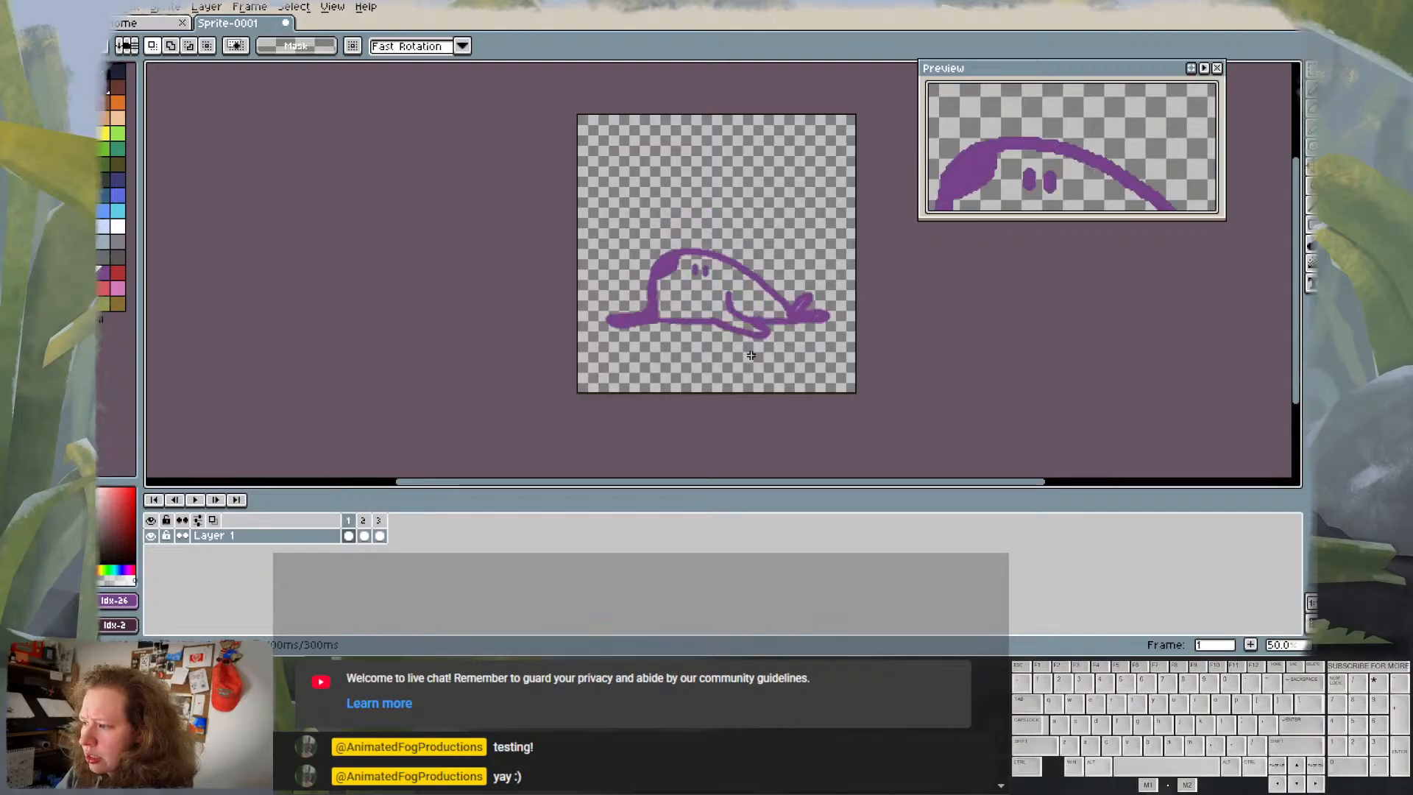
key(Right)
key(Right)
key(Left)
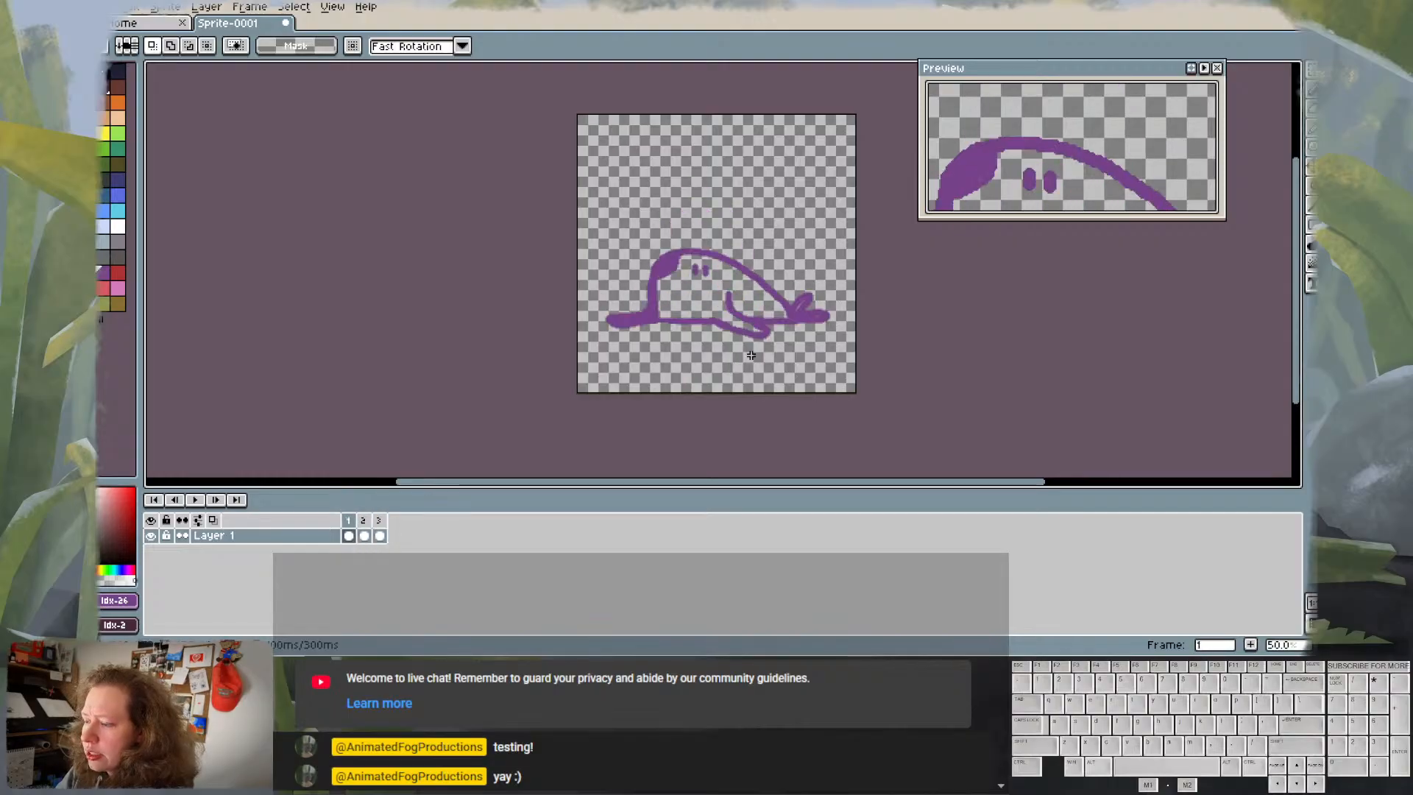
key(Right)
key(Left)
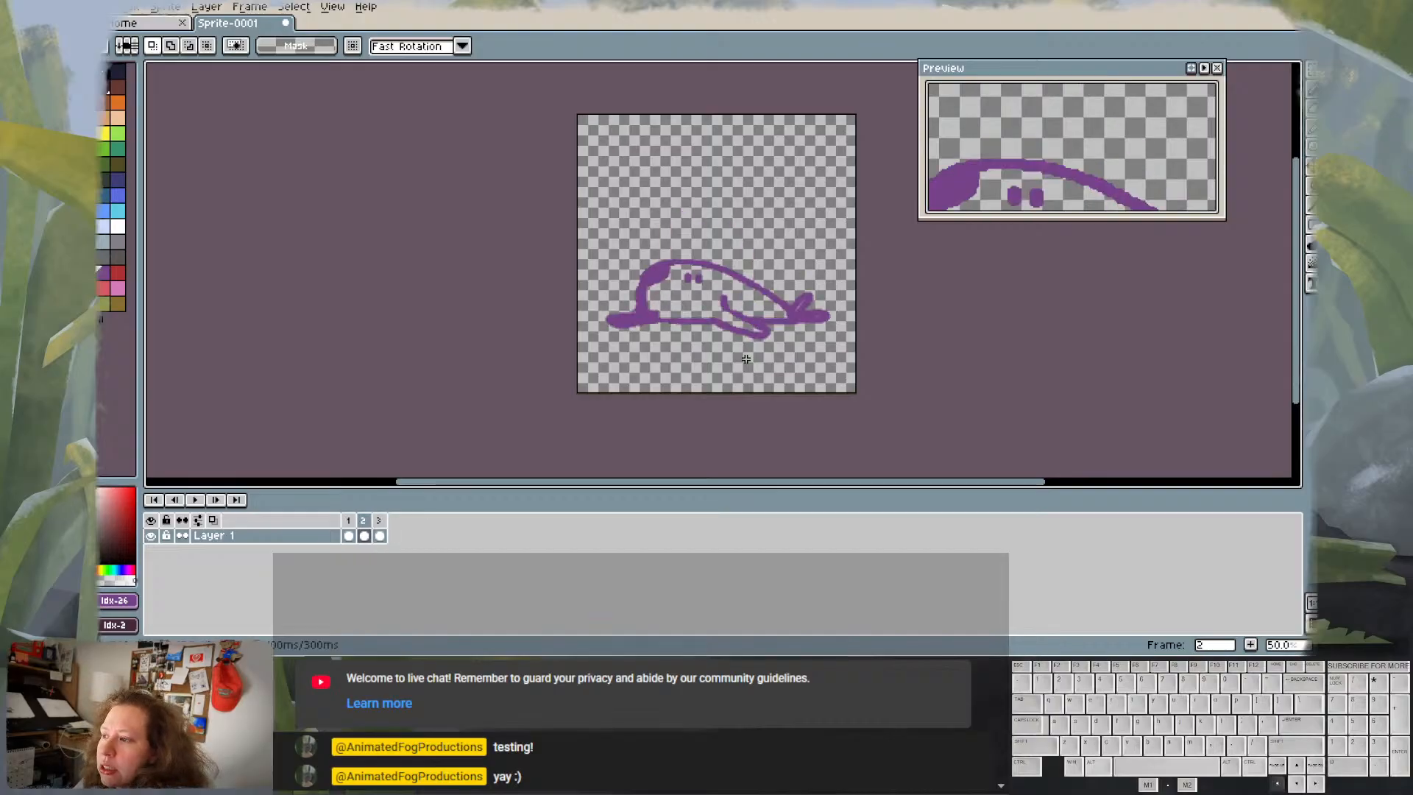
key(Left)
key(Right)
key(Right)
key(Left)
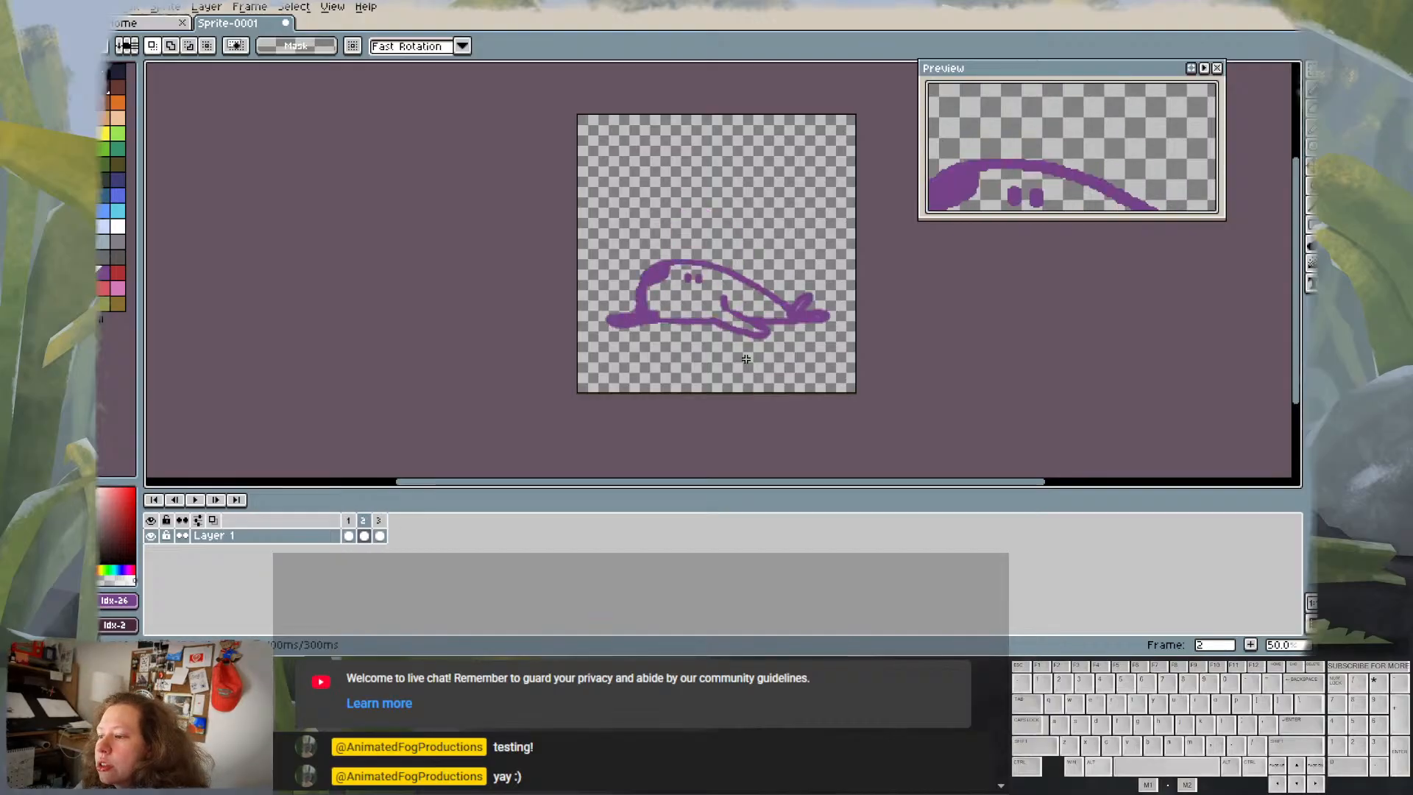
key(Left)
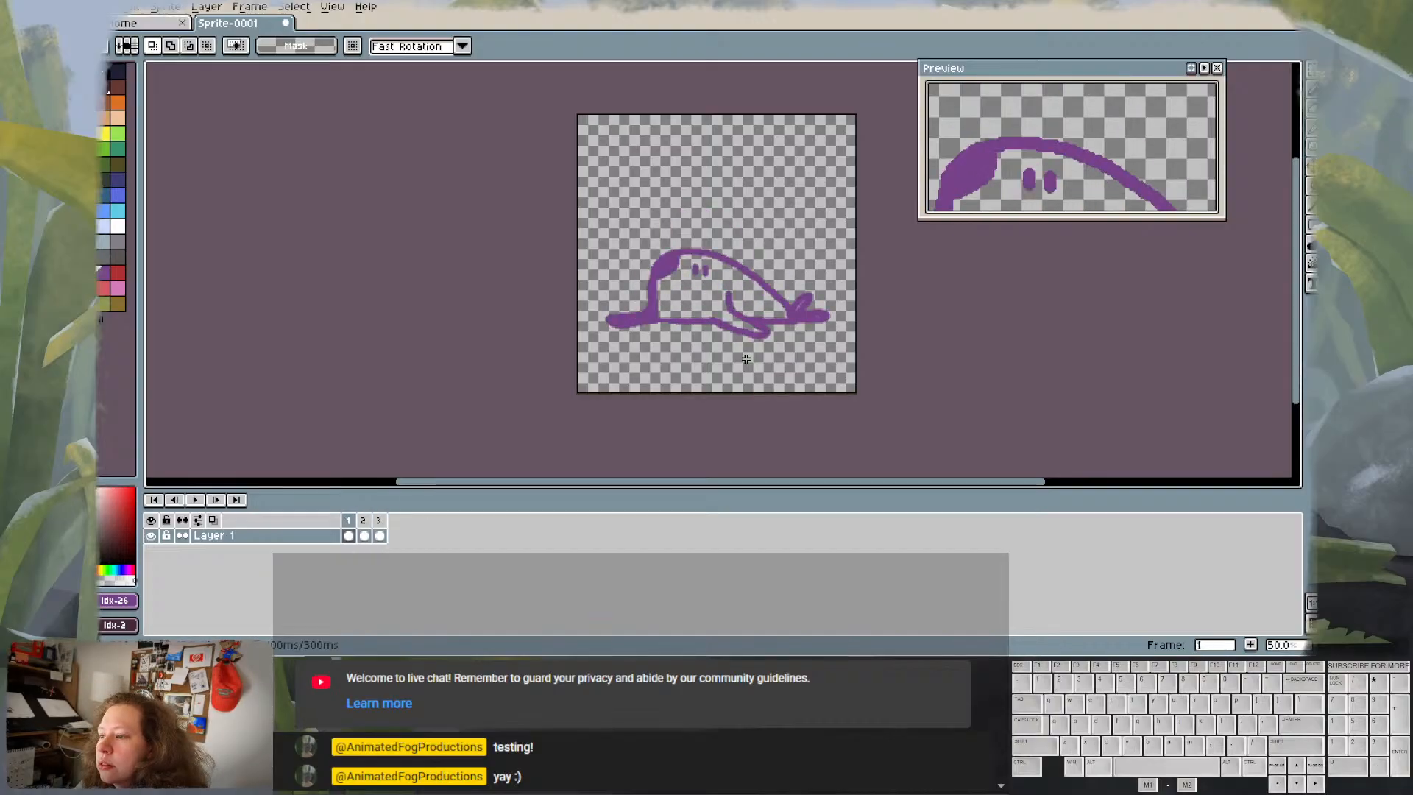
key(Right)
key(Right)
key(Left)
key(Right)
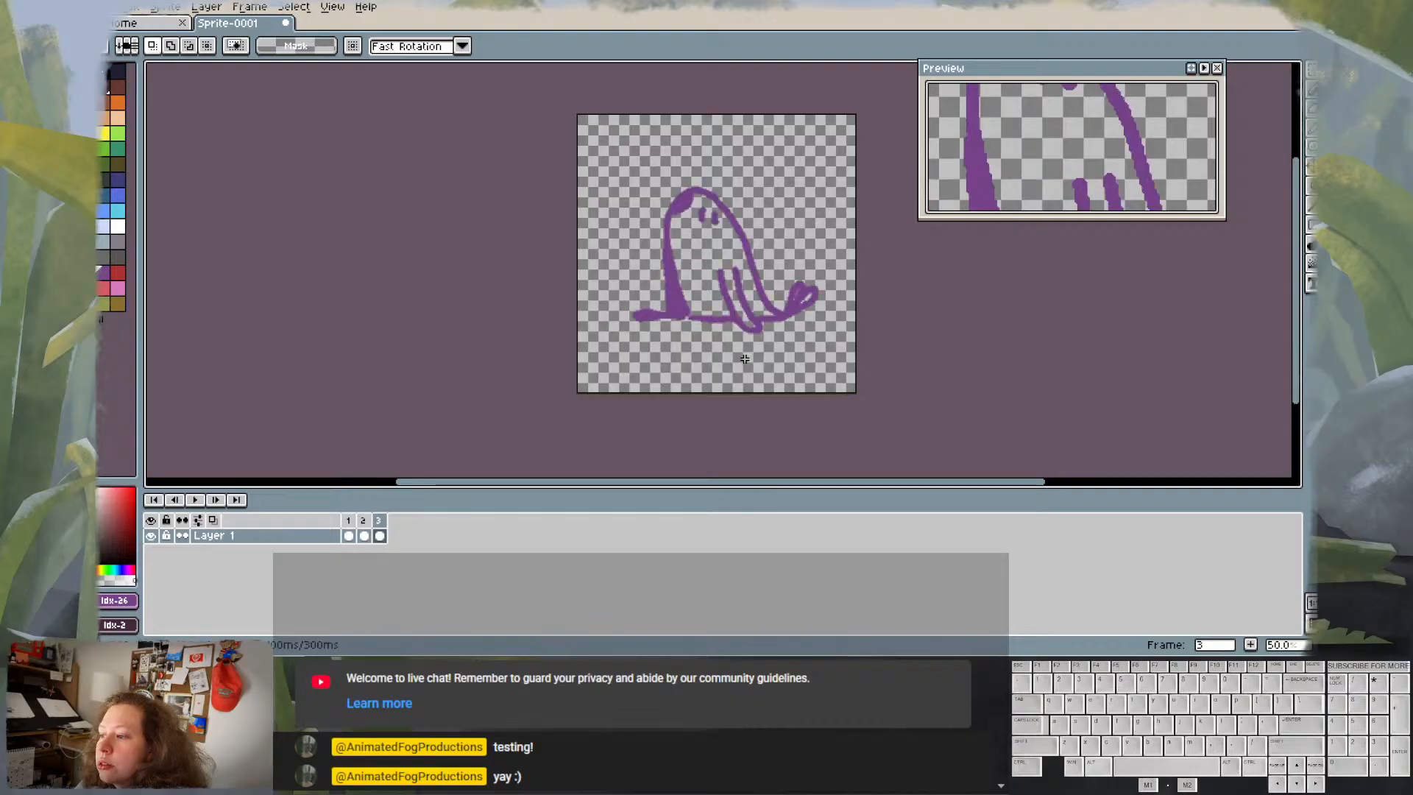
key(Left)
key(Left)
key(Right)
key(Right)
key(Left)
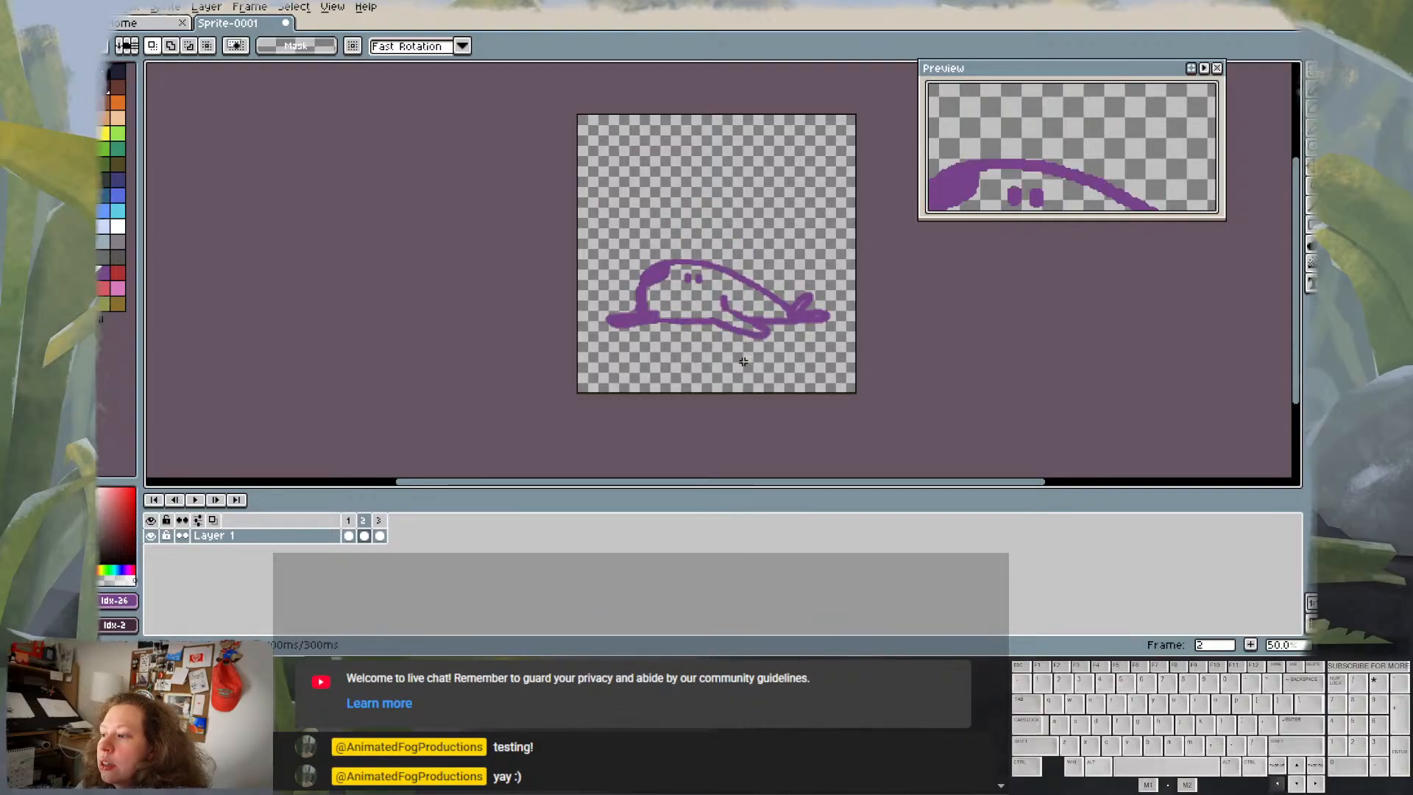
key(Right)
key(Left)
key(Left)
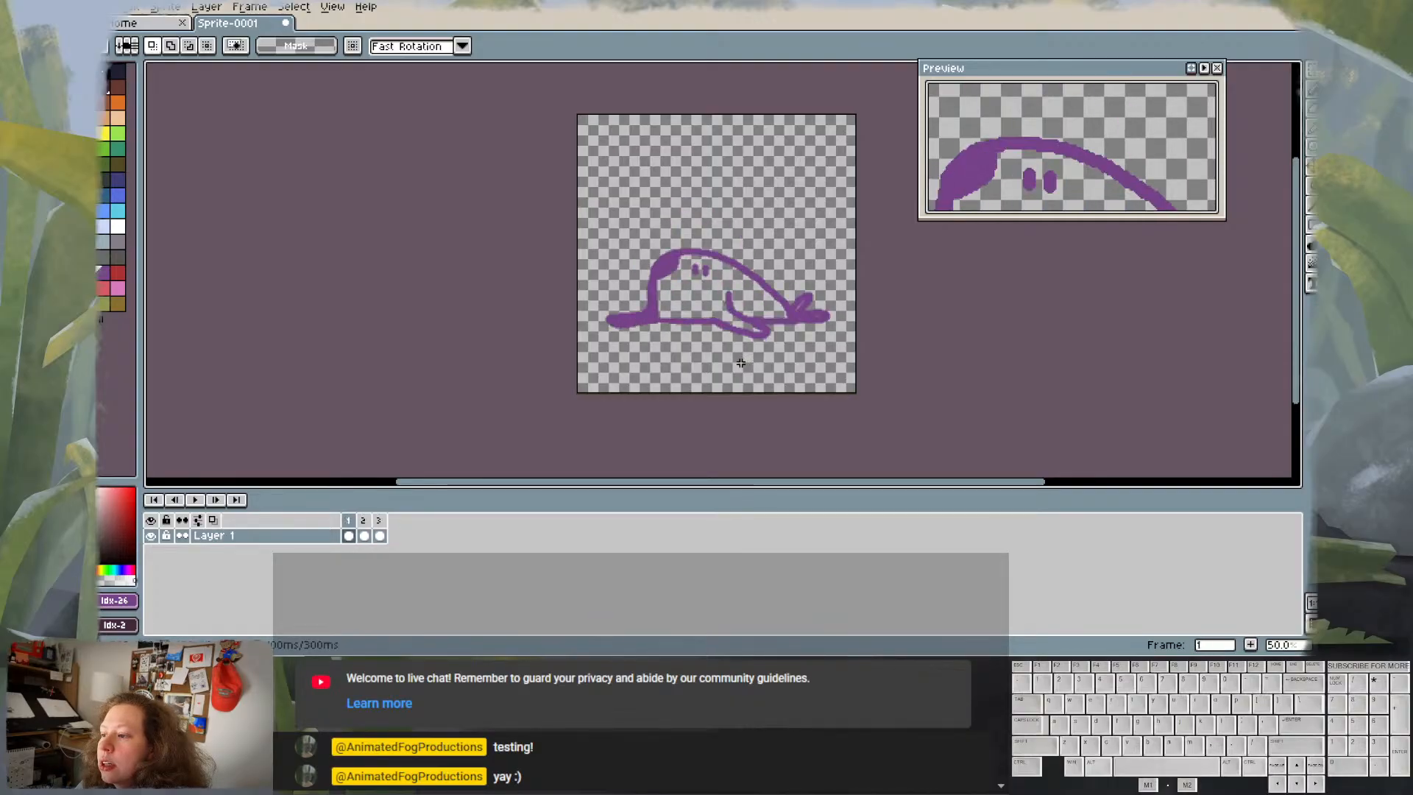
key(Right)
key(Right)
key(Left)
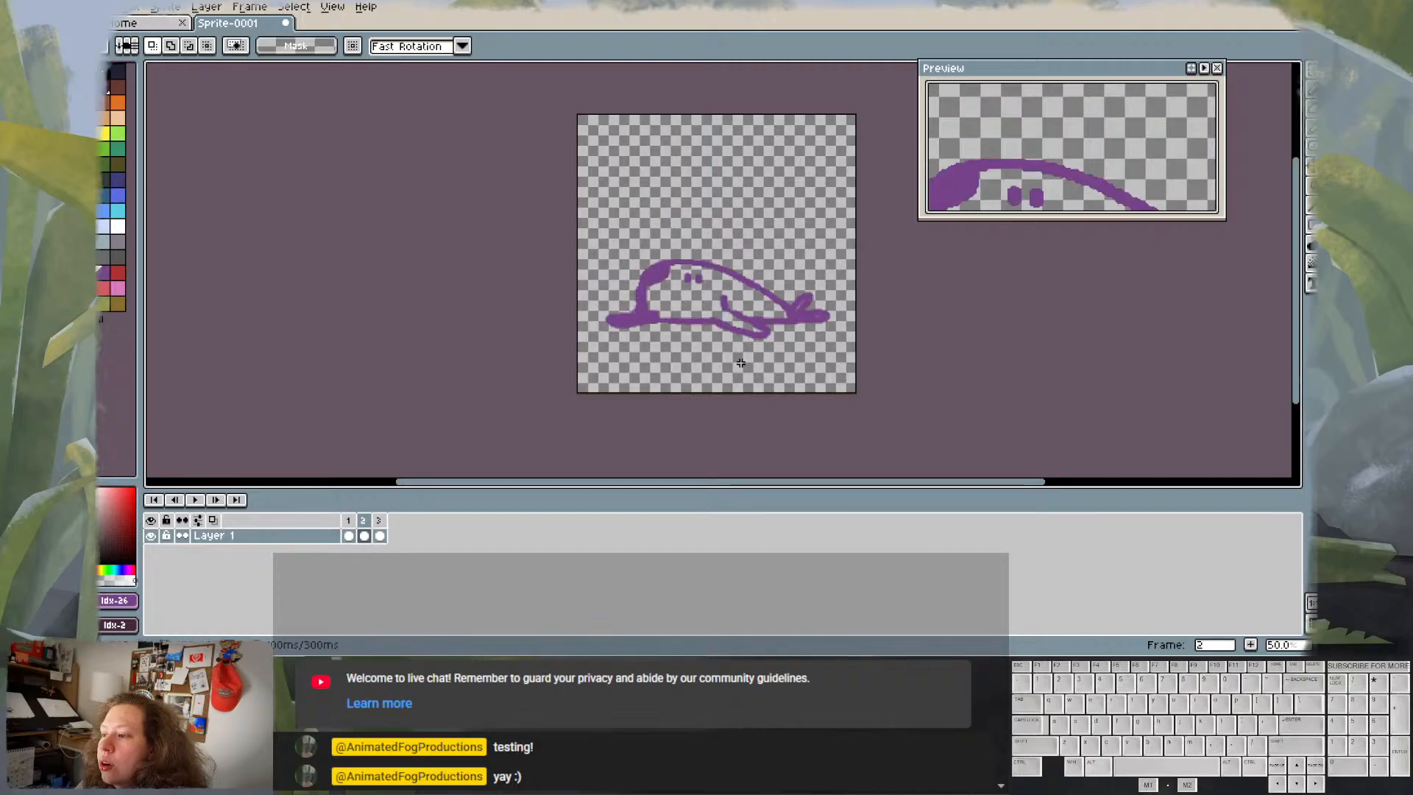
key(Left)
key(Right)
key(Right)
key(Left)
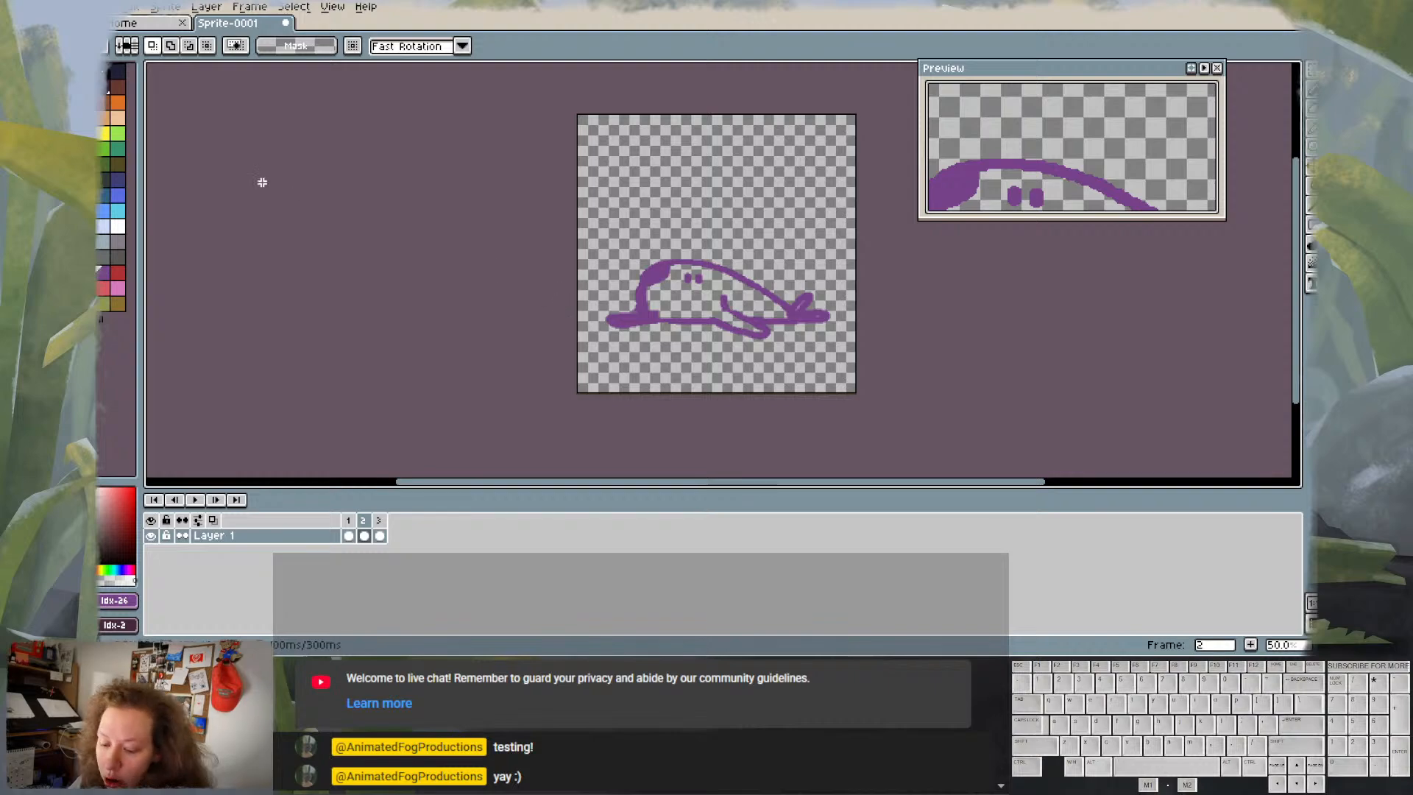
- Redraw the seal's front outline below the face in frame 2 as a smooth outward curve, cleaning it up with the Eraser
key(b)
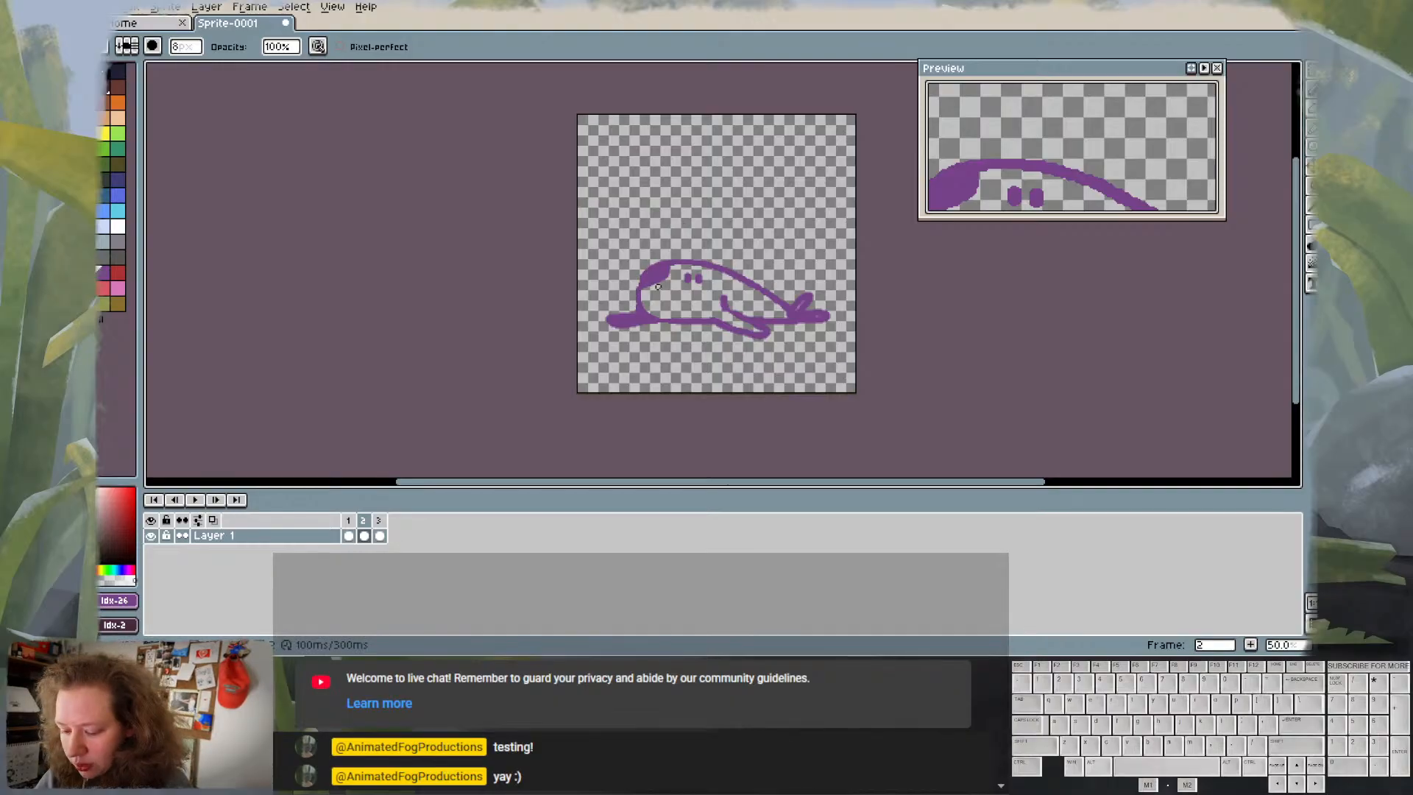
key(e)
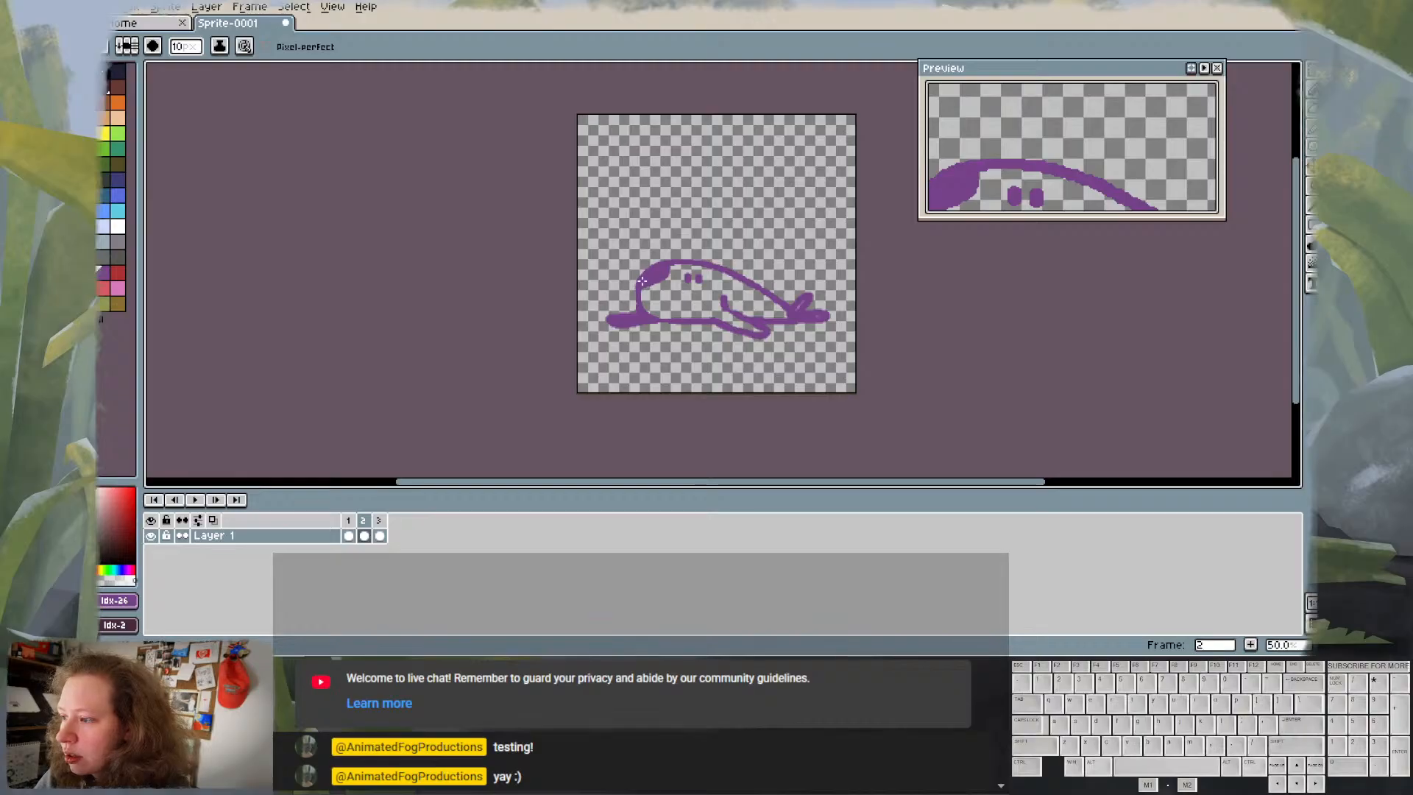
- Alternate between frames 1 and 2 to compare the redrawn front outline with the original pose
key(Left)
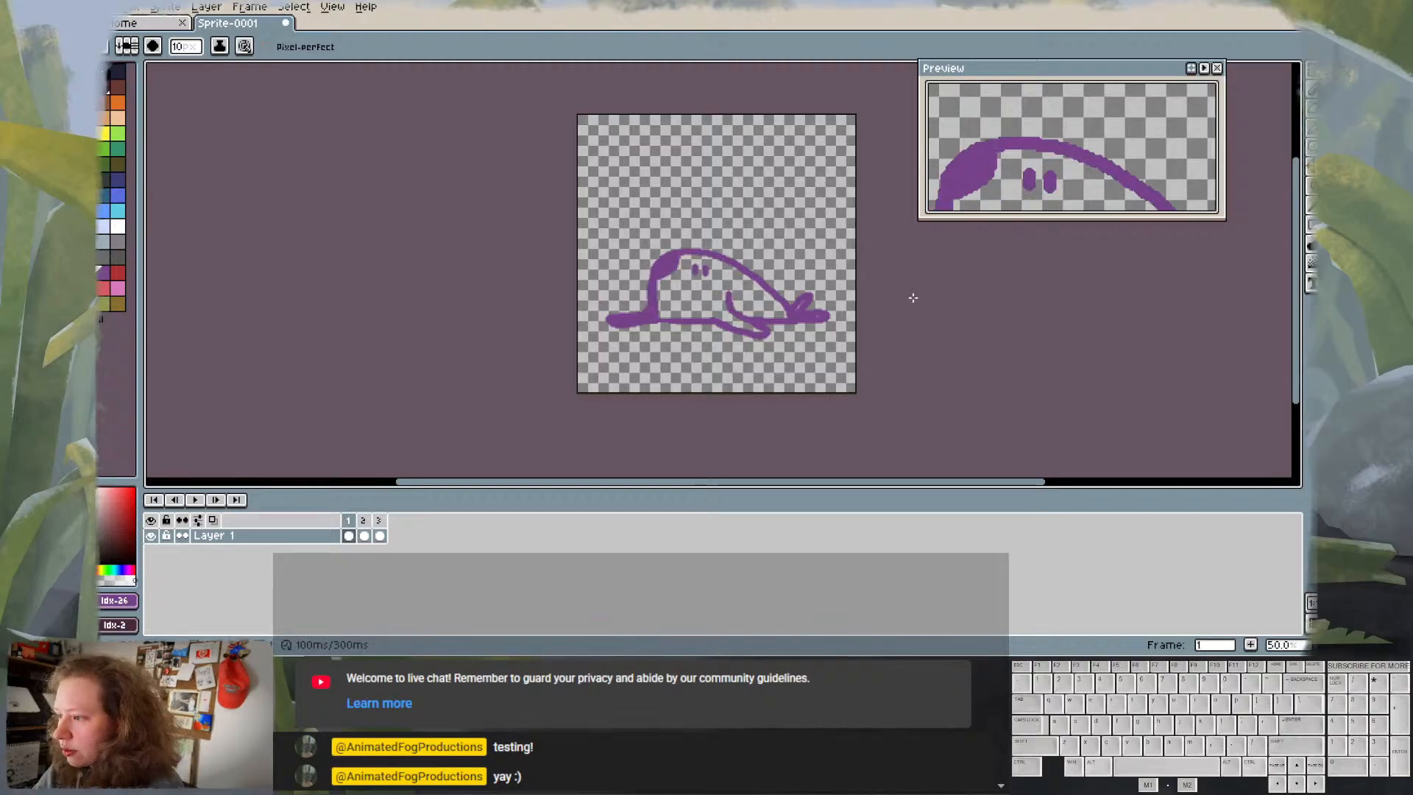
key(Right)
key(Left)
key(Right)
key(Left)
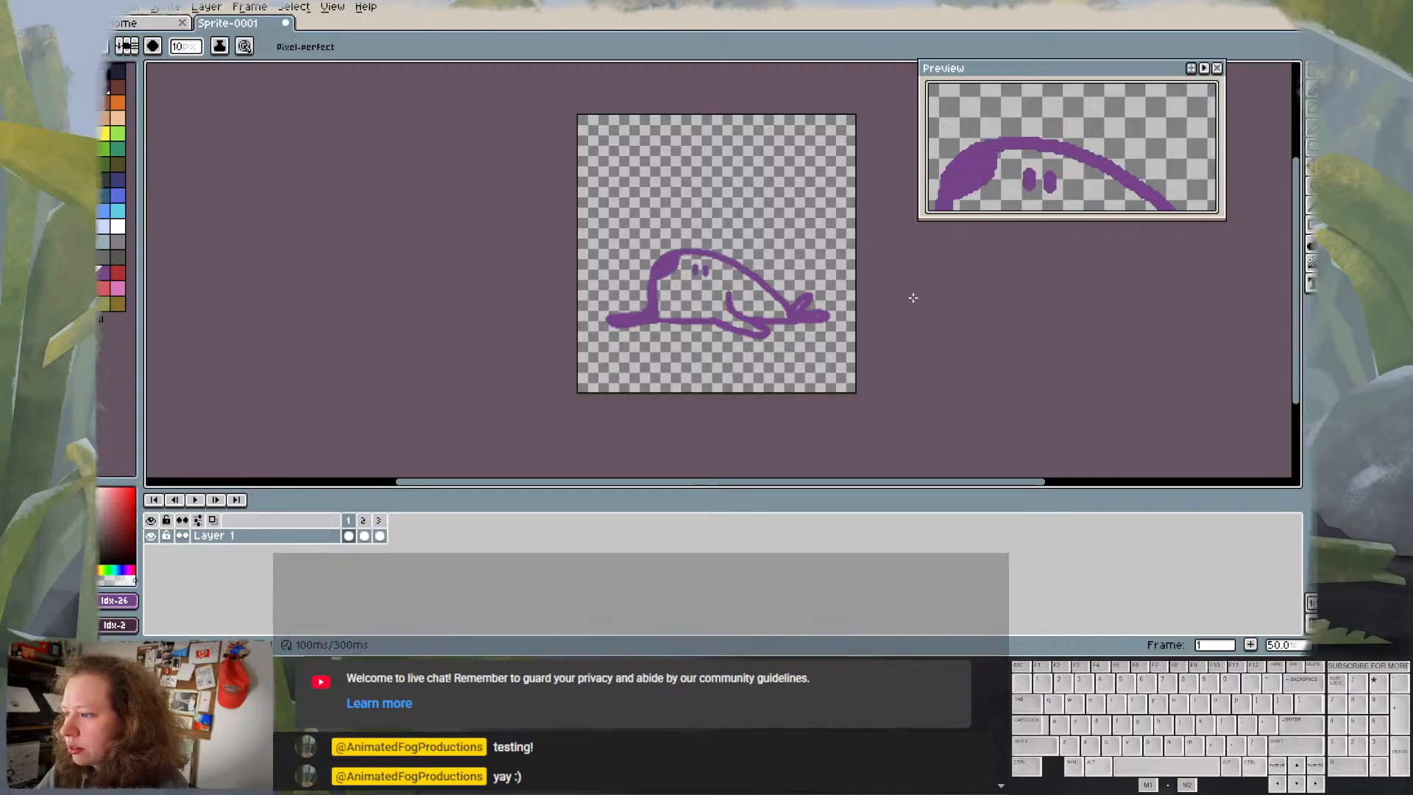
key(Right)
key(Left)
key(Right)
key(Left)
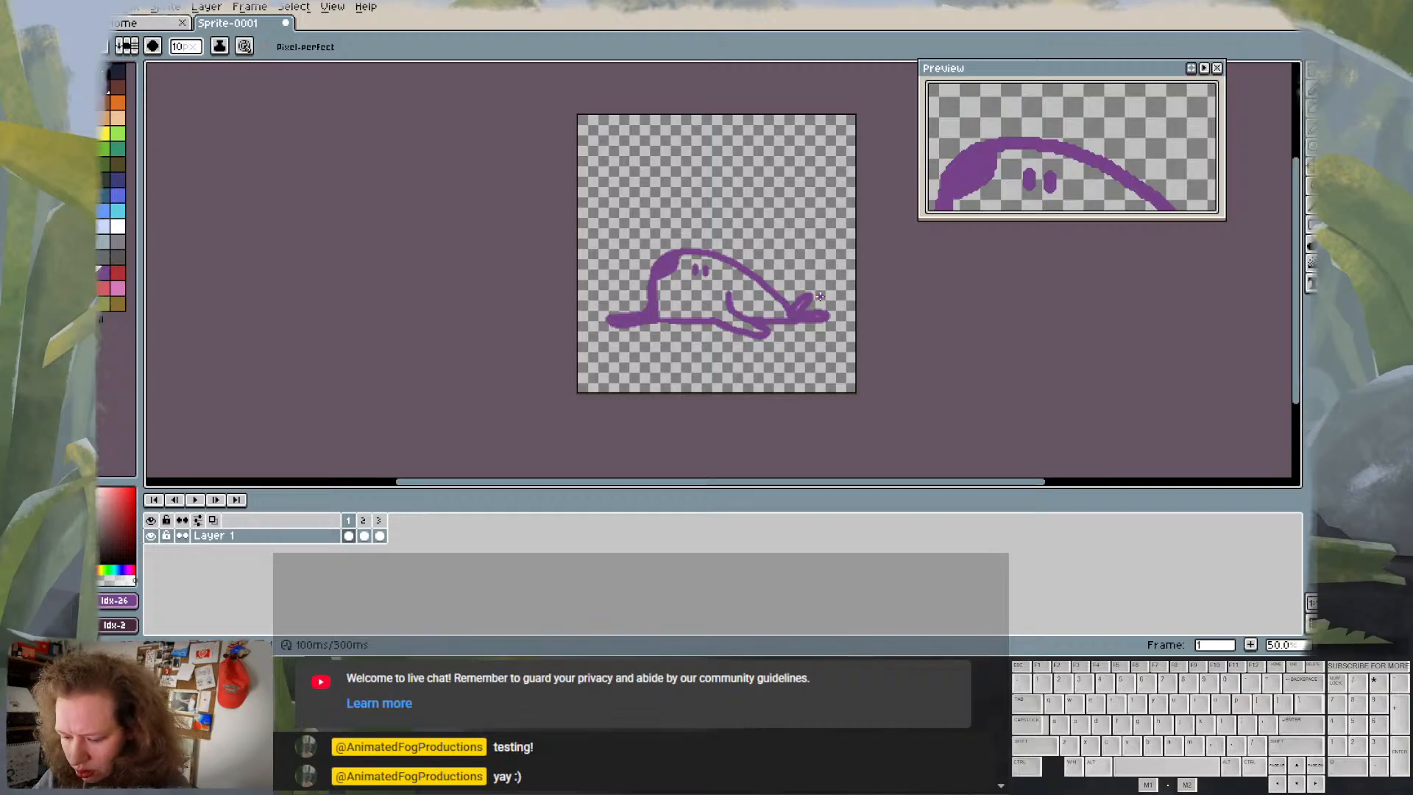
- Erase the raised tail fin in frame 2, redraw it flatter just above the lower fin, and check it against the upright pose
key(e)
key(Right)
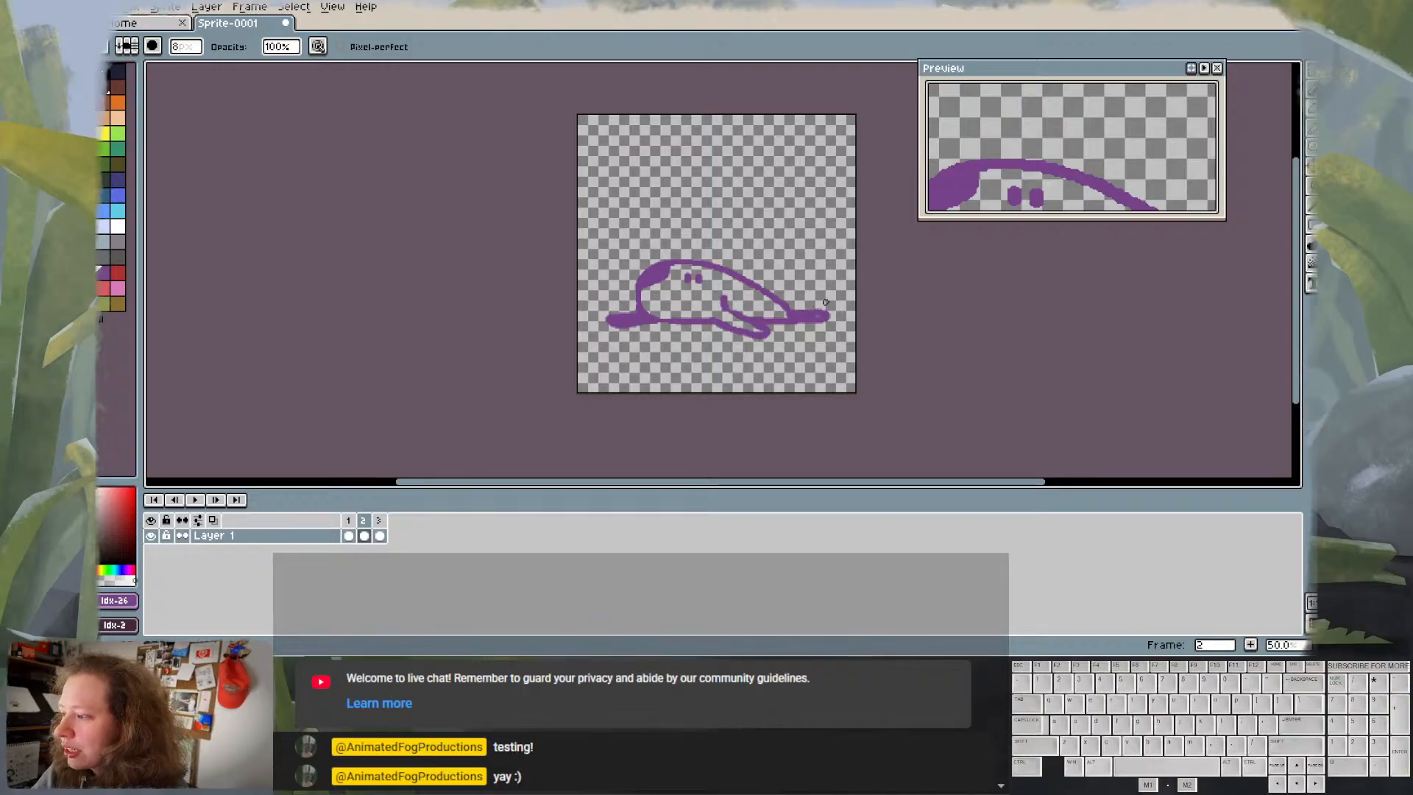
key(b)
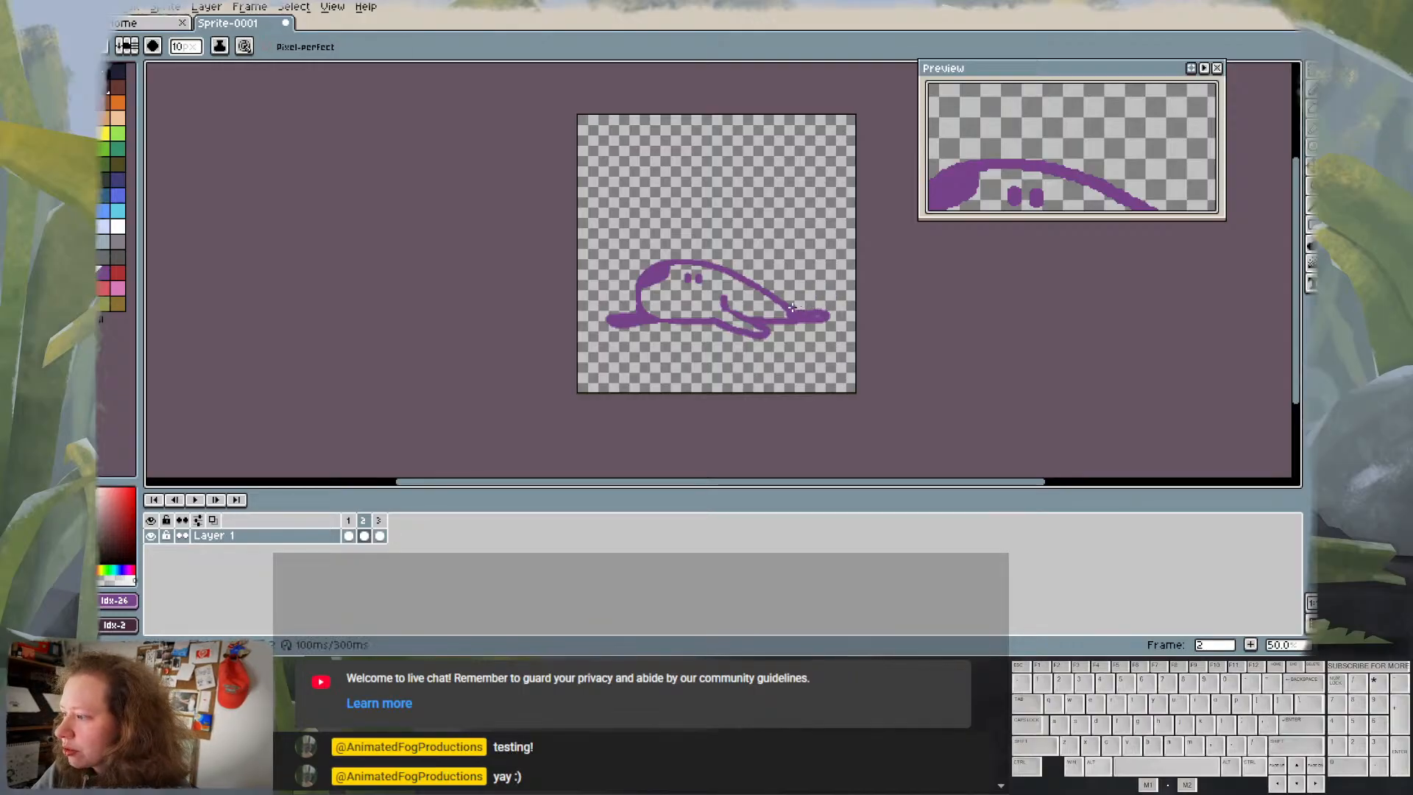
drag(792, 307, 836, 315)
key(ctrl+z)
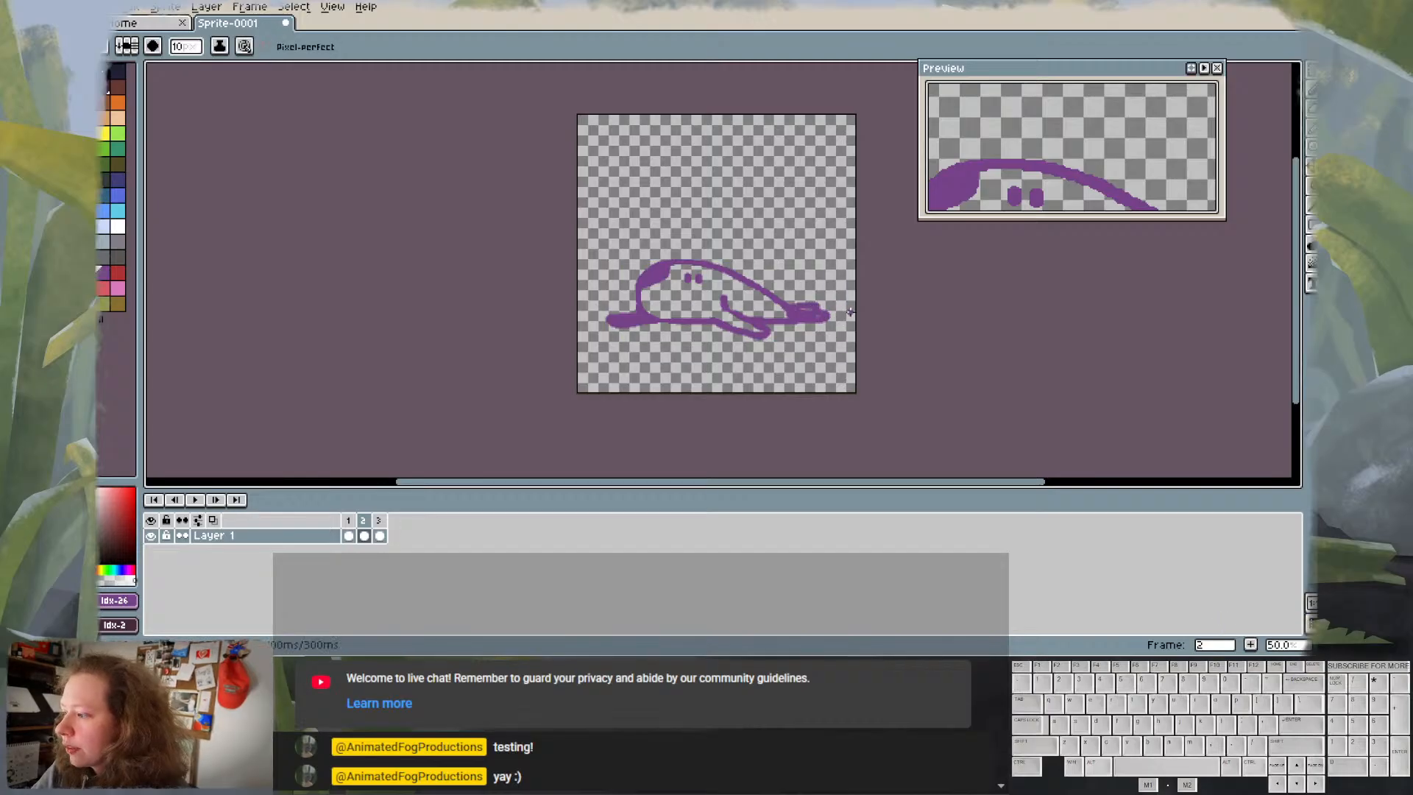
key(comma)
key(comma)
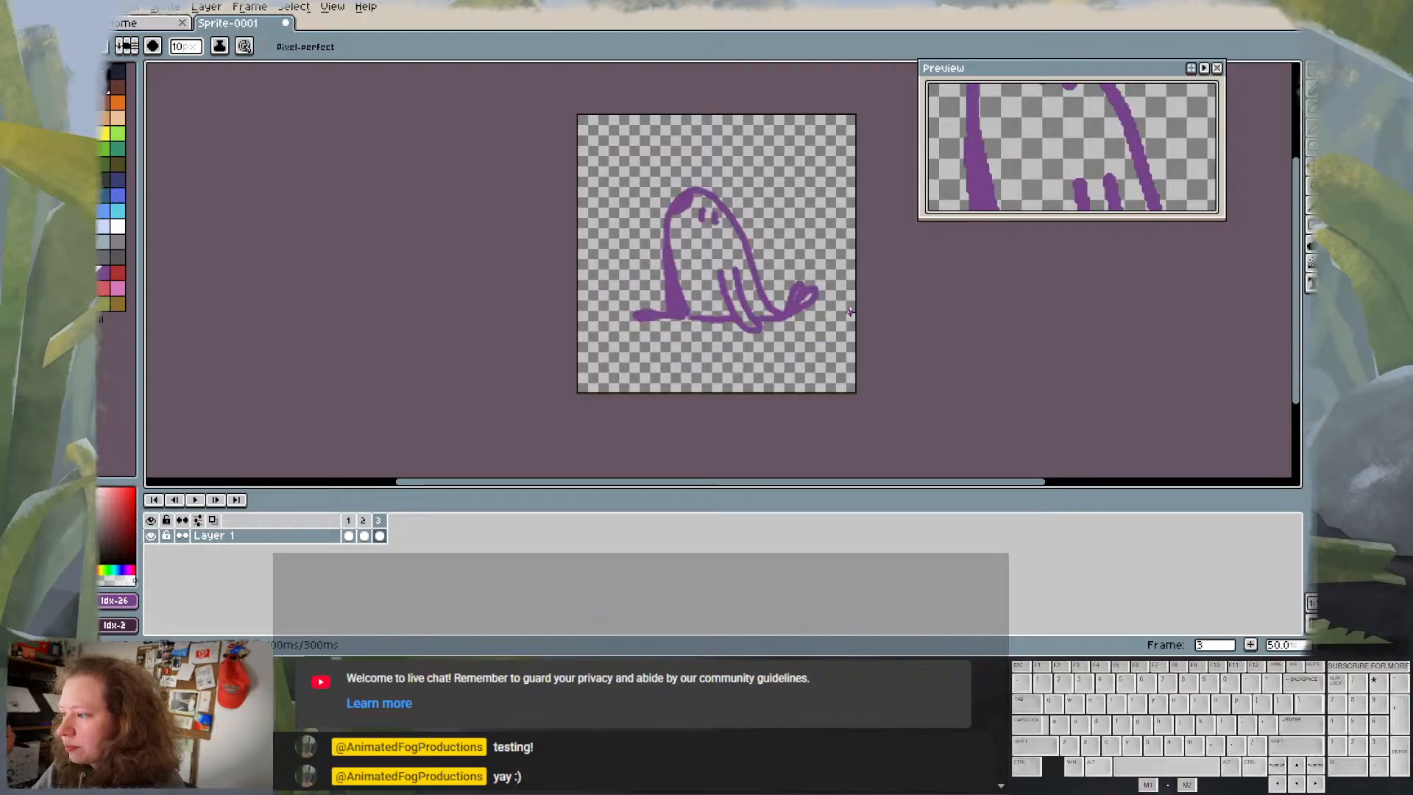
key(comma)
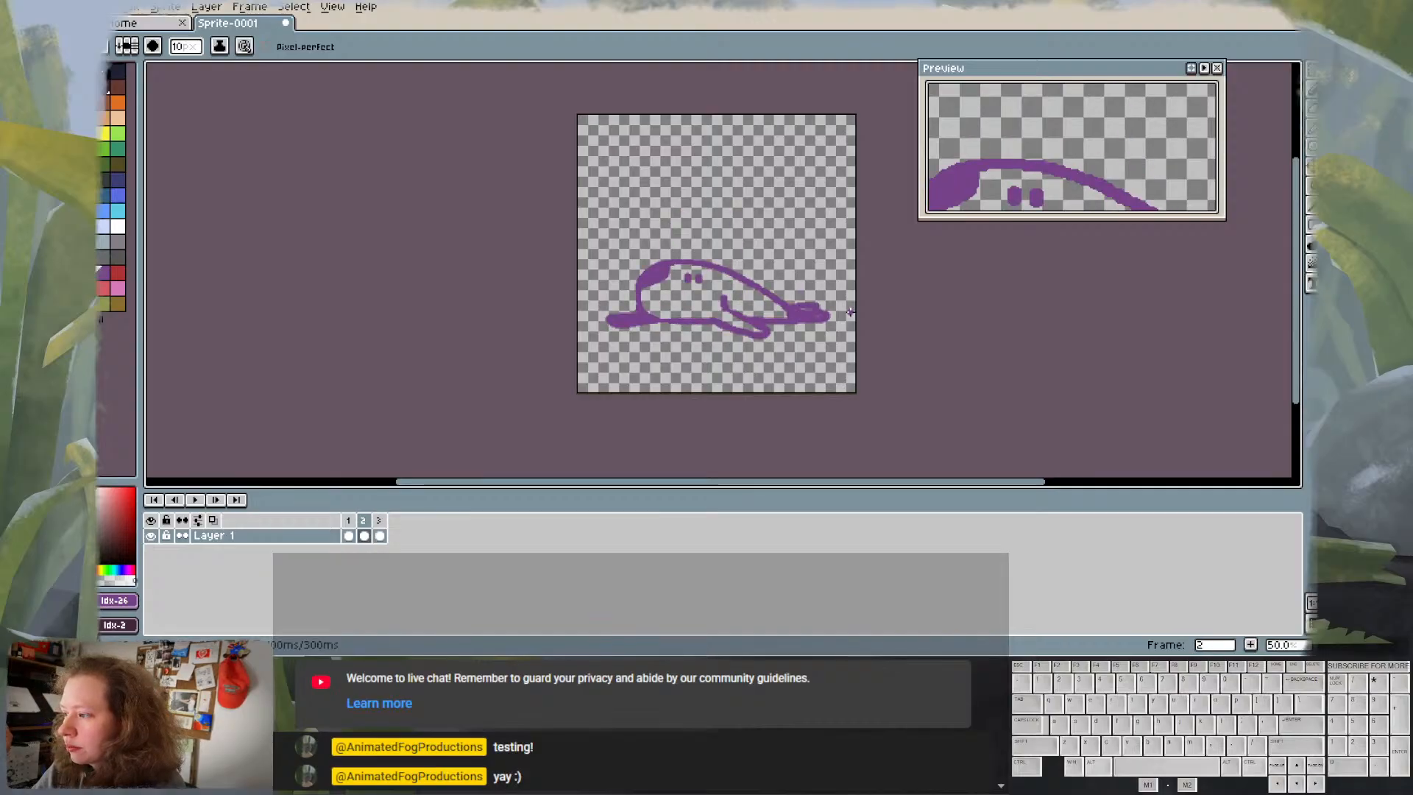
- Select the tail fins in frame 2, squash the selection to 71 by 47 px, and deselect
key(m)
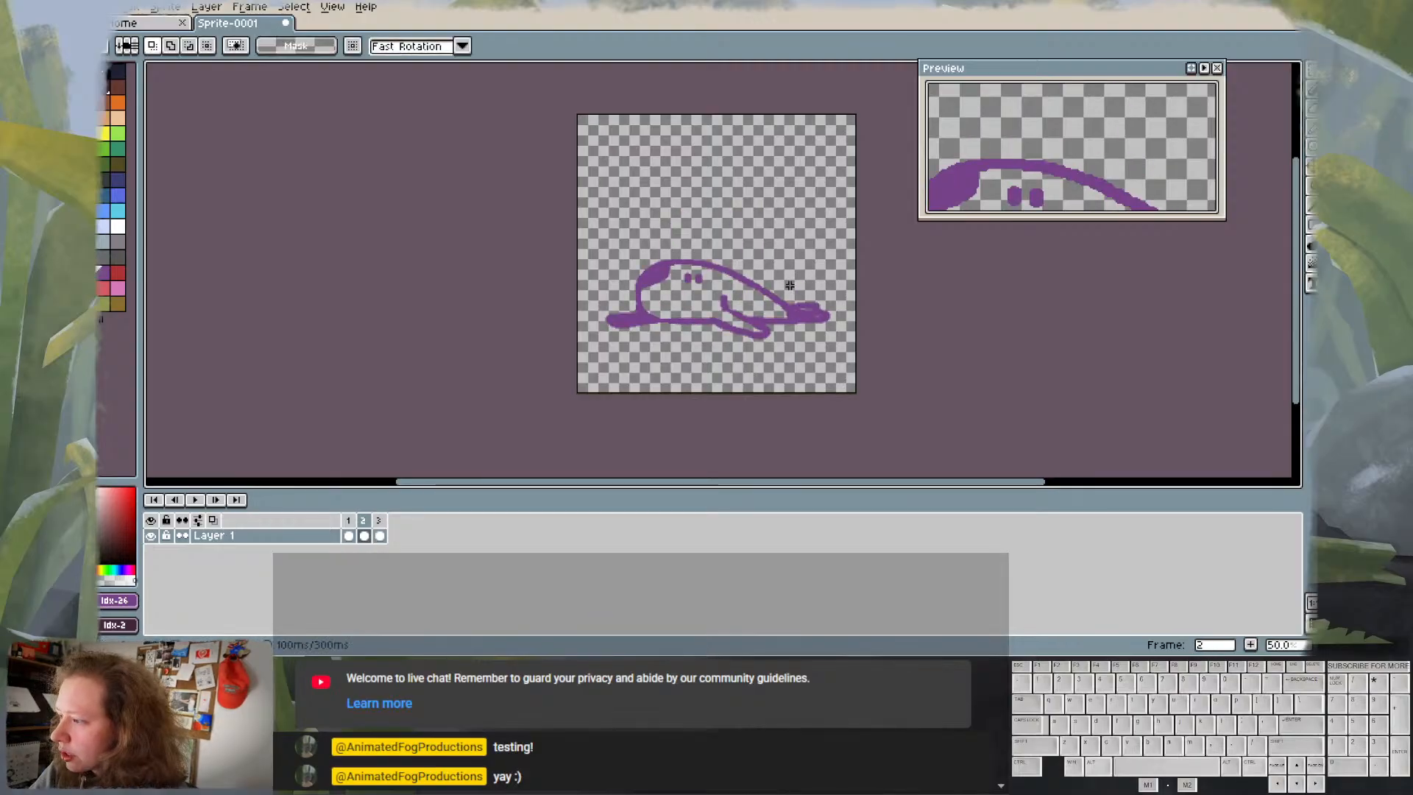
mouse_move(789, 280)
mouse_down()
mouse_move(836, 314)
mouse_move(814, 281)
mouse_up()
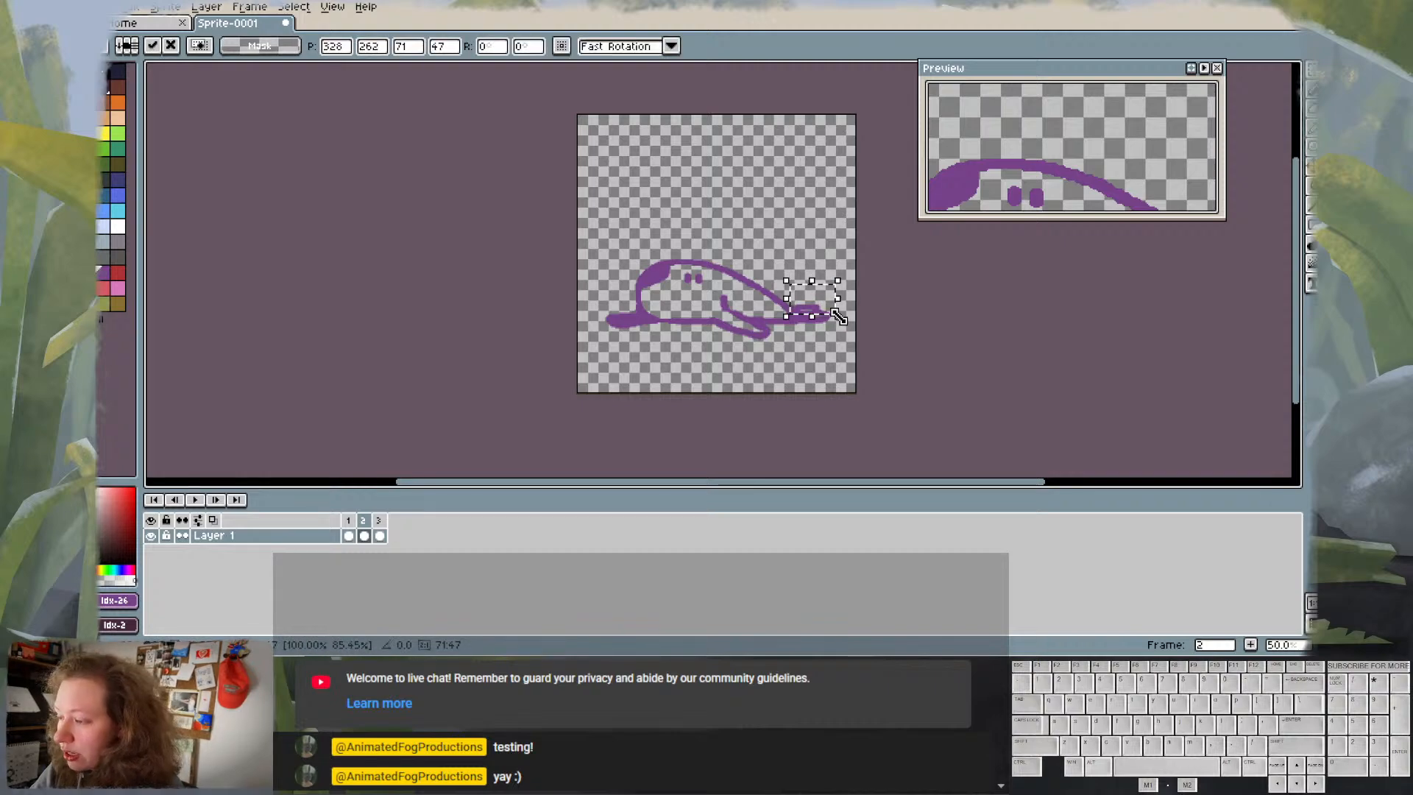
click(828, 356)
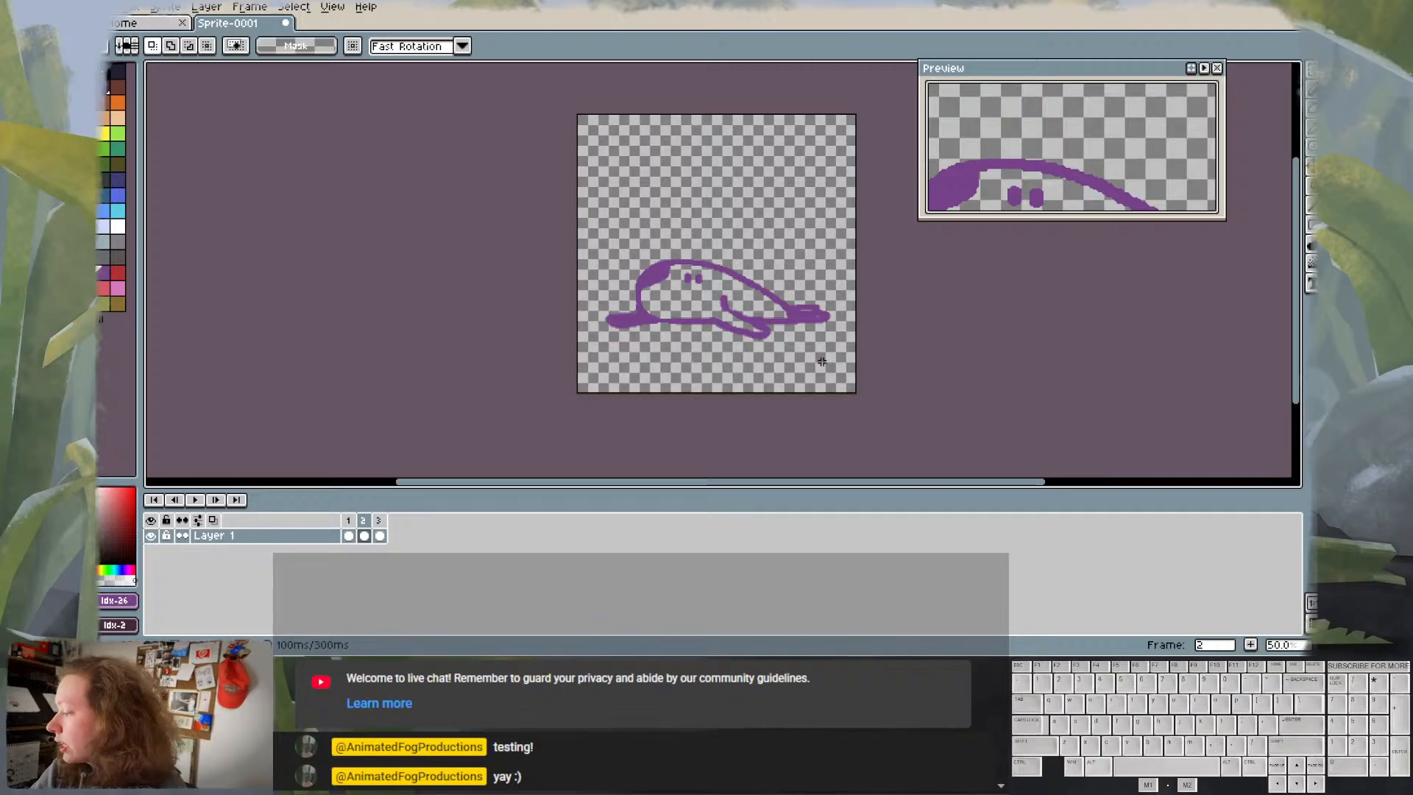
- Step through the three frames to examine the motion with the flattened tail, ending on frame 2
key(Left)
key(Right)
key(Right)
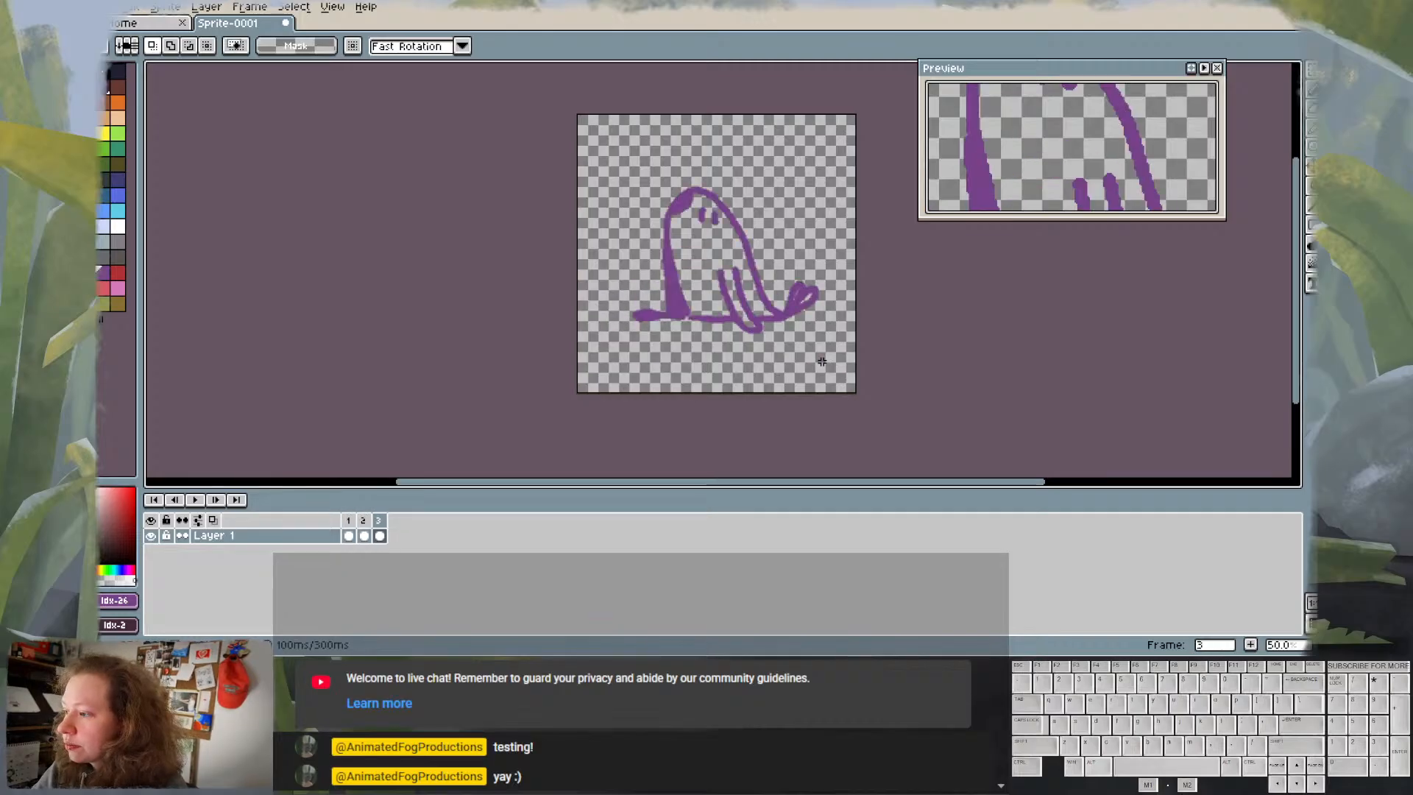
key(Left)
key(Right)
key(Left)
key(Right)
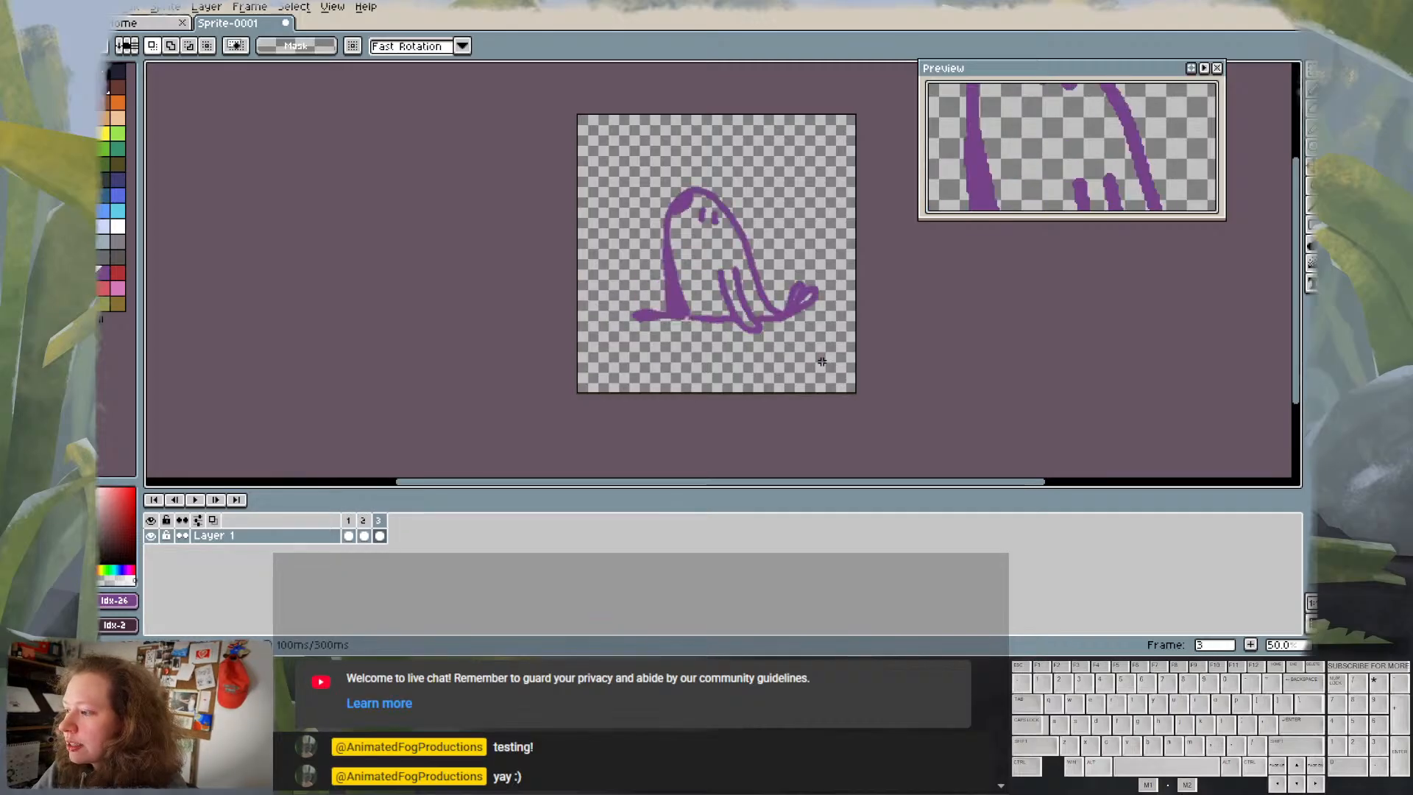
key(Left)
key(Right)
key(Left)
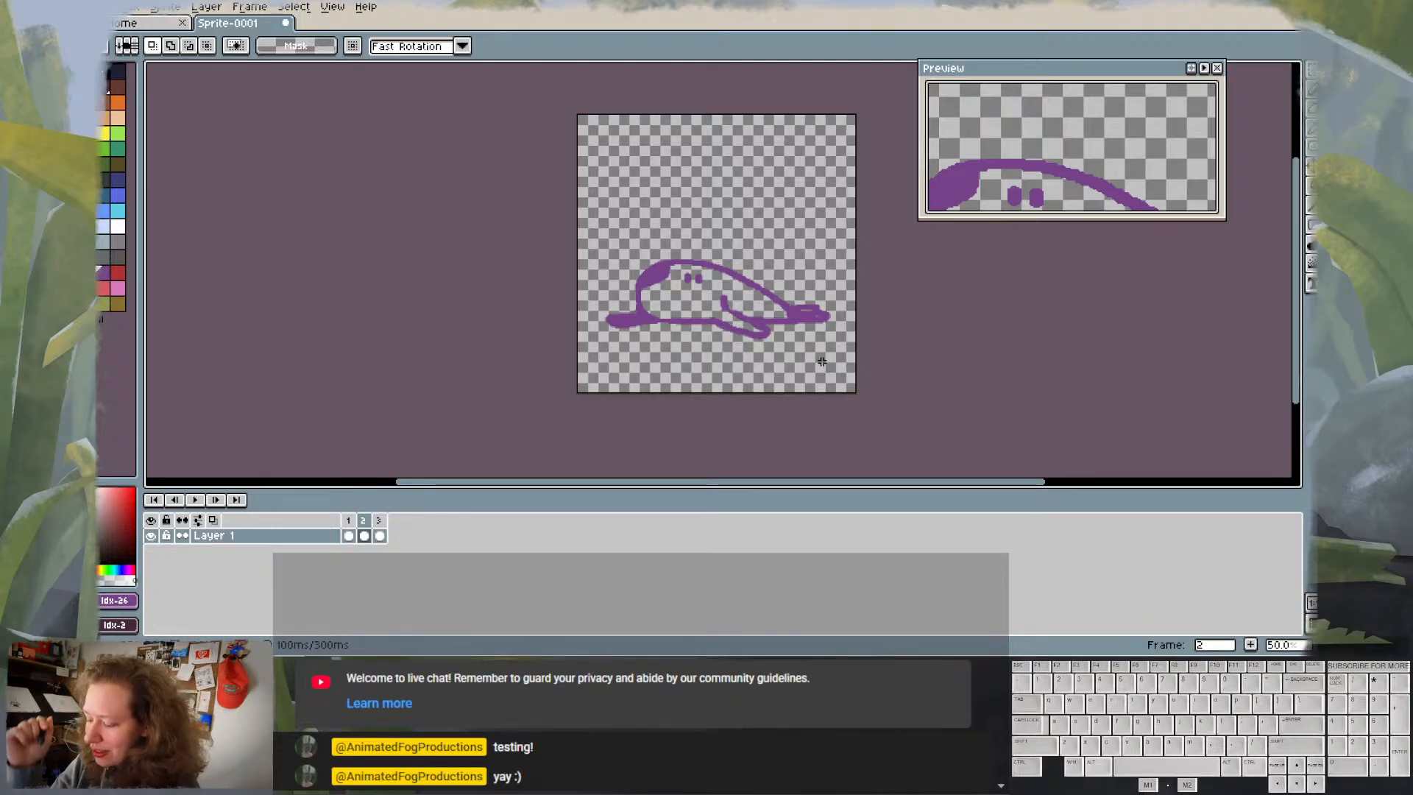
key(Left)
key(Right)
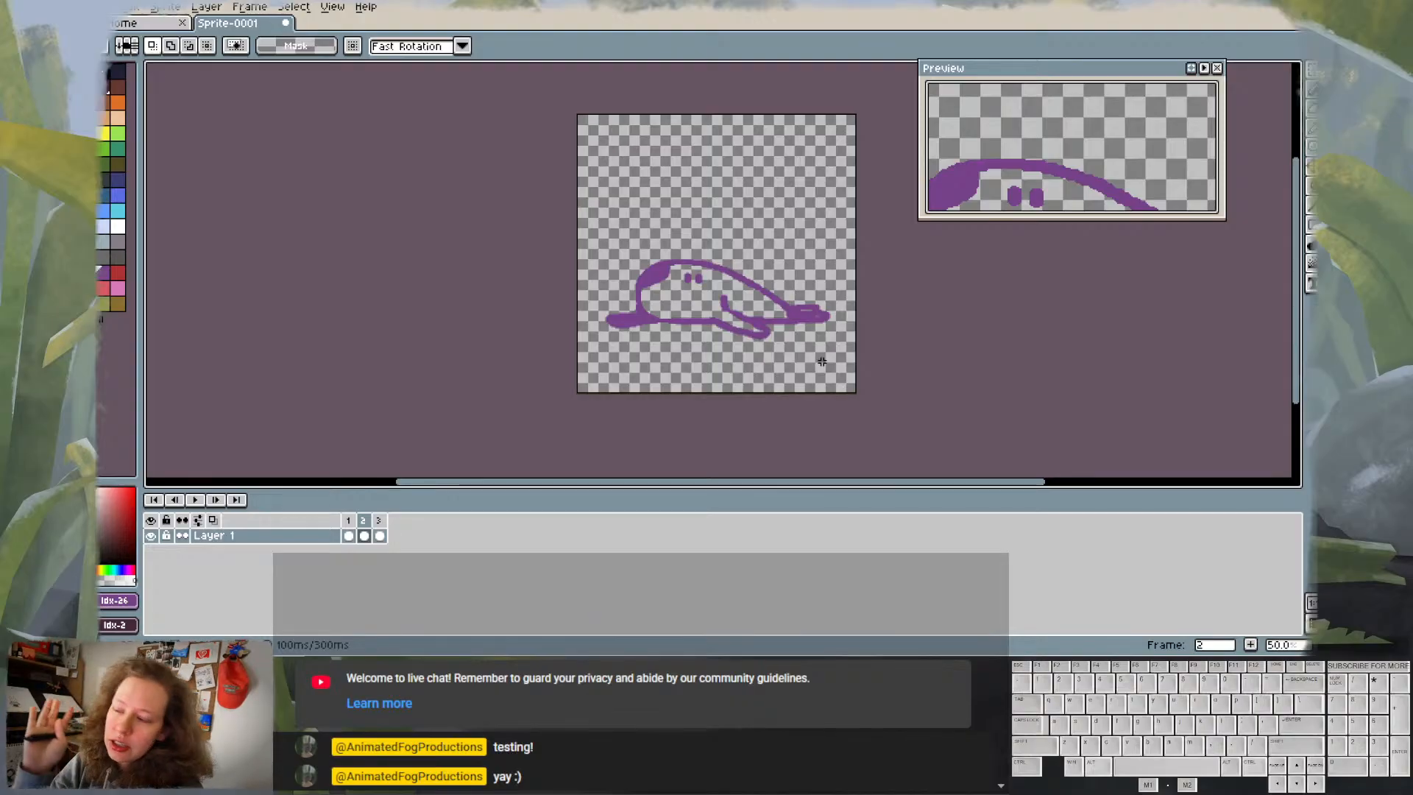
- Flip between the lying, squashed and upright frames to compare the anticipation pose with its neighbouring poses
key(Left)
key(Right)
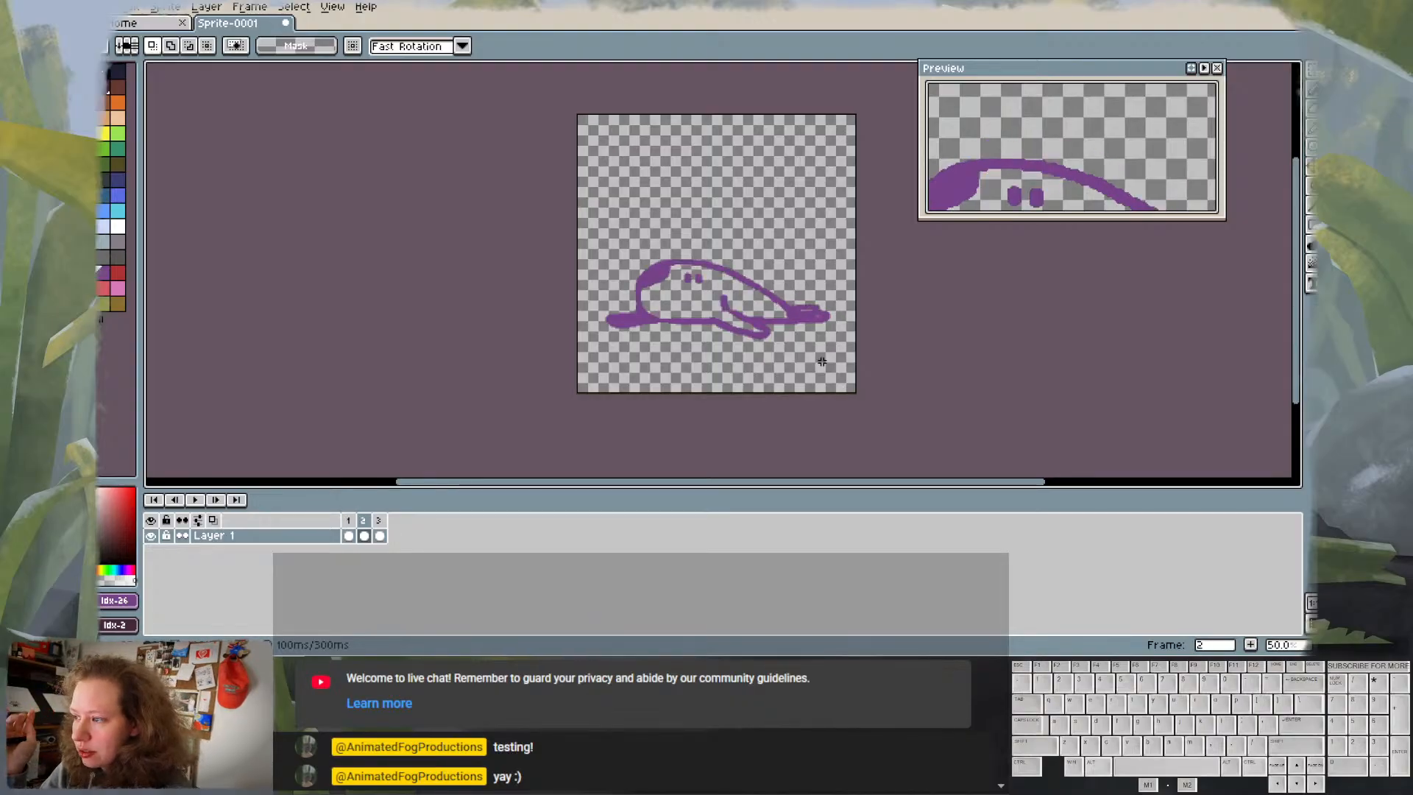
key(Left)
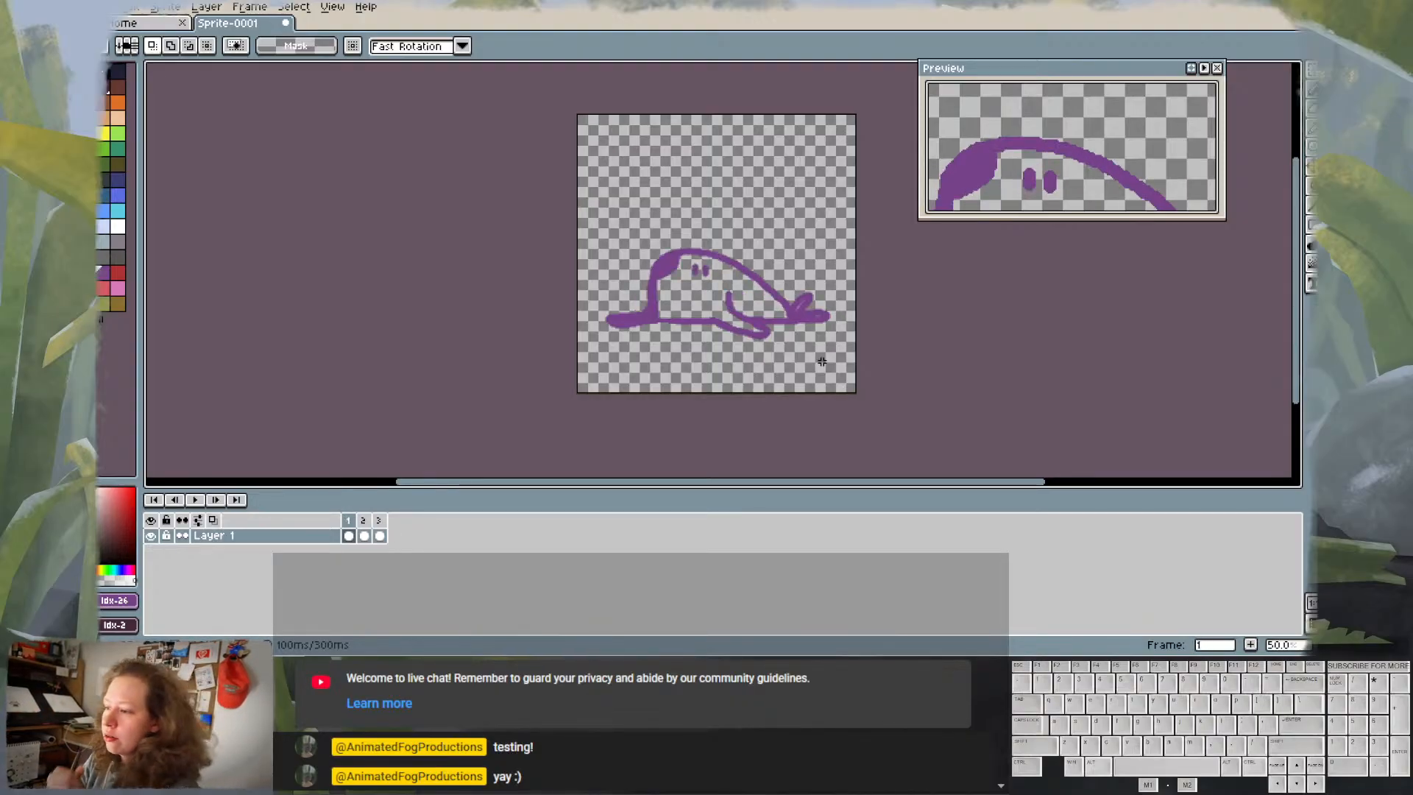
key(Right)
key(Right)
key(Left)
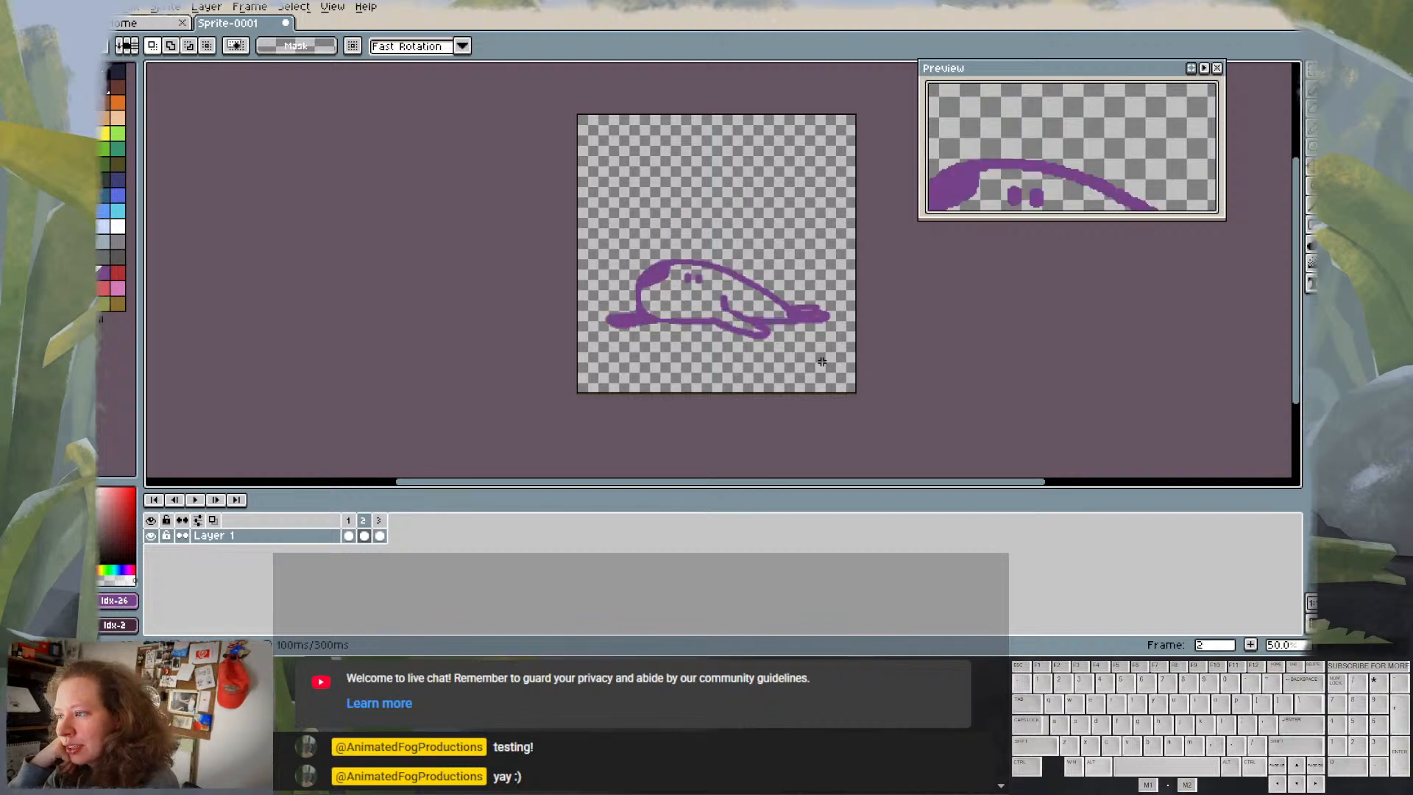
key(Left)
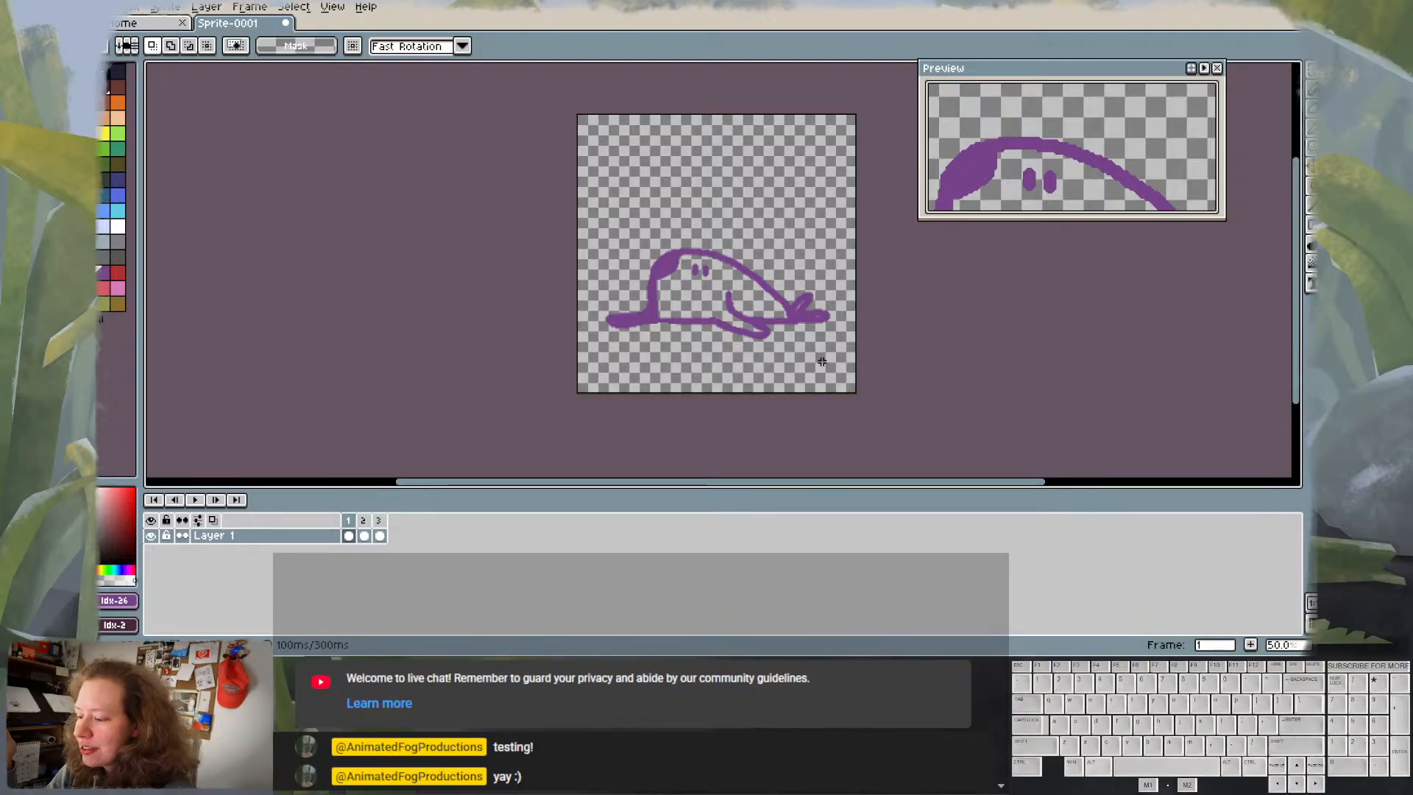
key(Right)
key(Right)
key(Left)
key(Left)
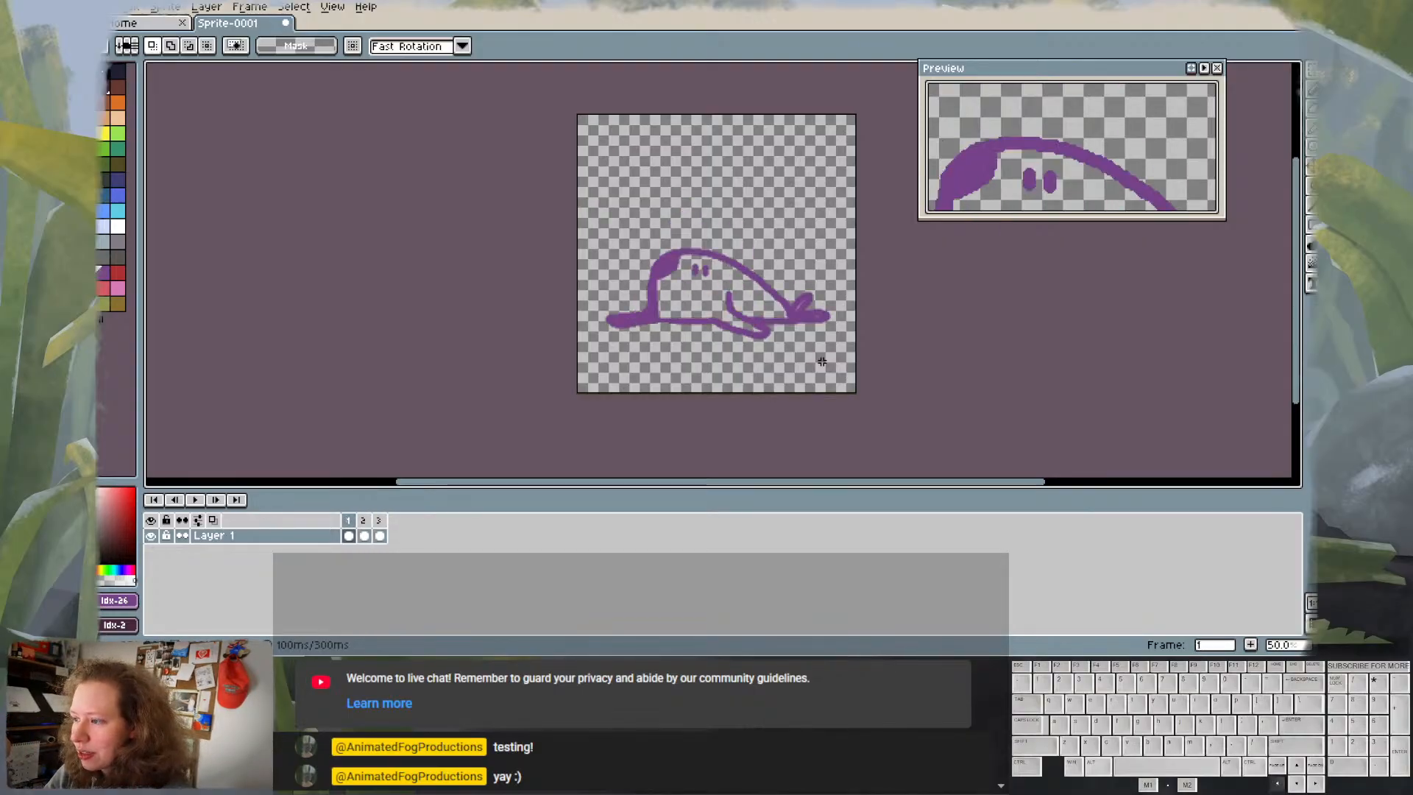
key(Right)
key(Left)
key(Right)
key(Left)
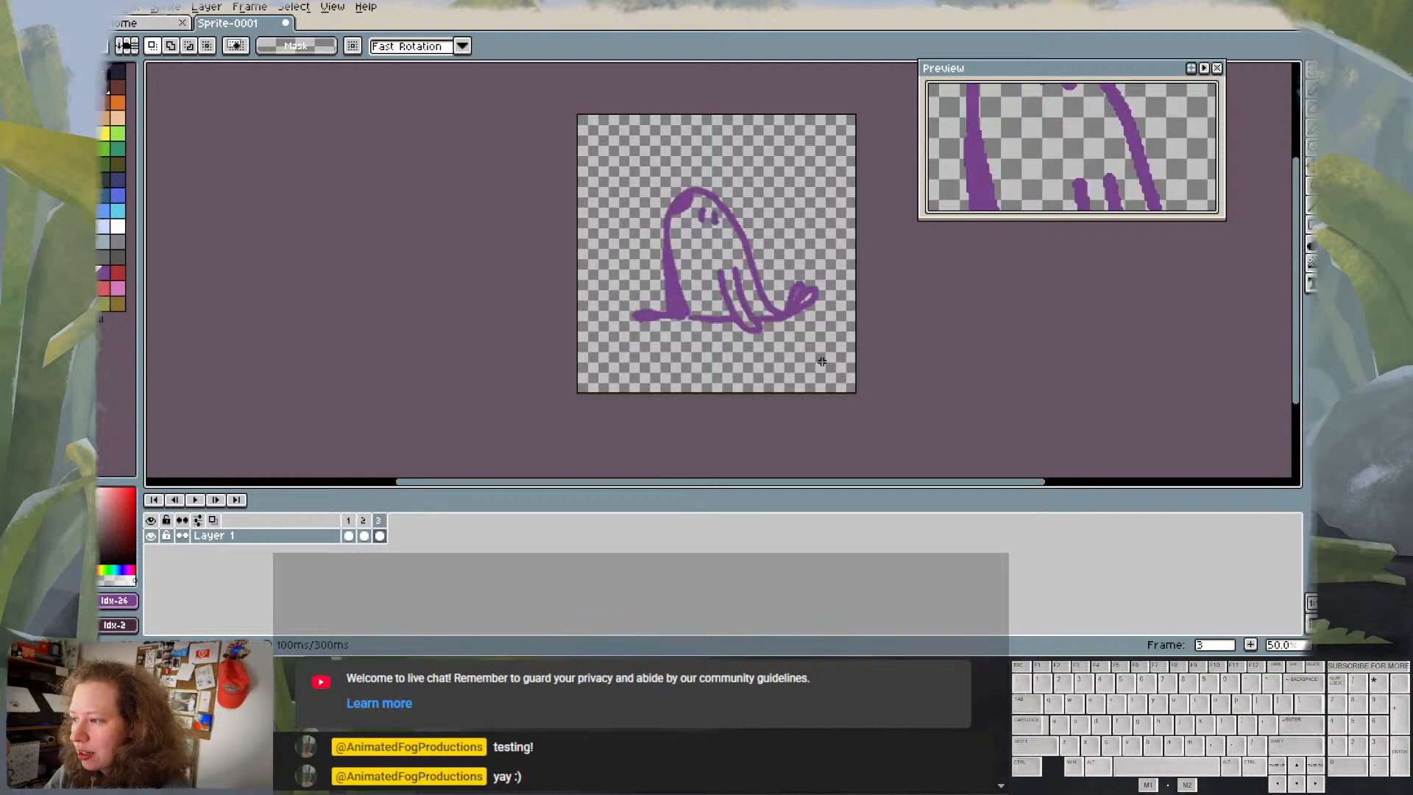
- Cycle through all three frames and compare frame 3 against the squashed frame 2, ending on frame 2
key(Right)
key(Right)
key(Right)
key(Right)
key(Right)
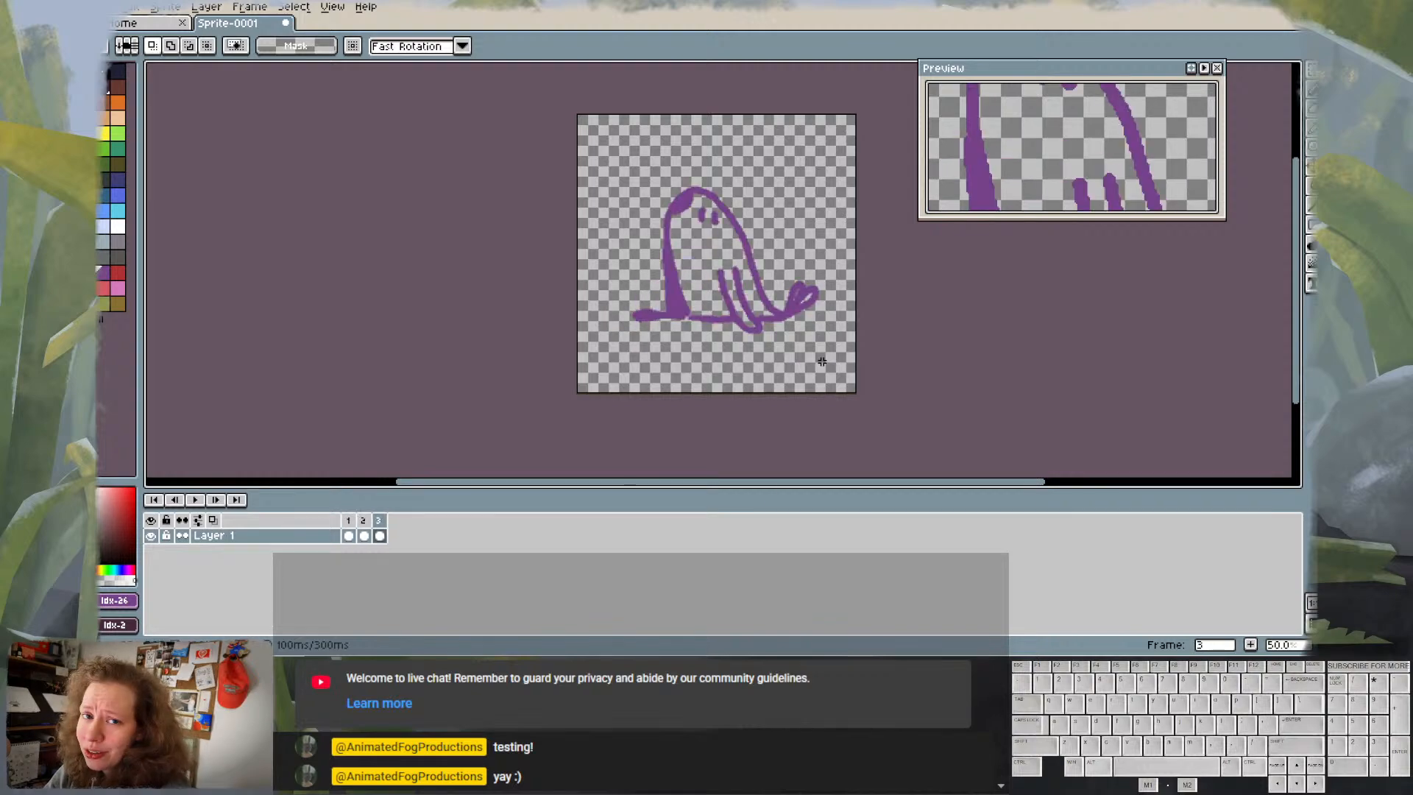
key(Left)
key(Left)
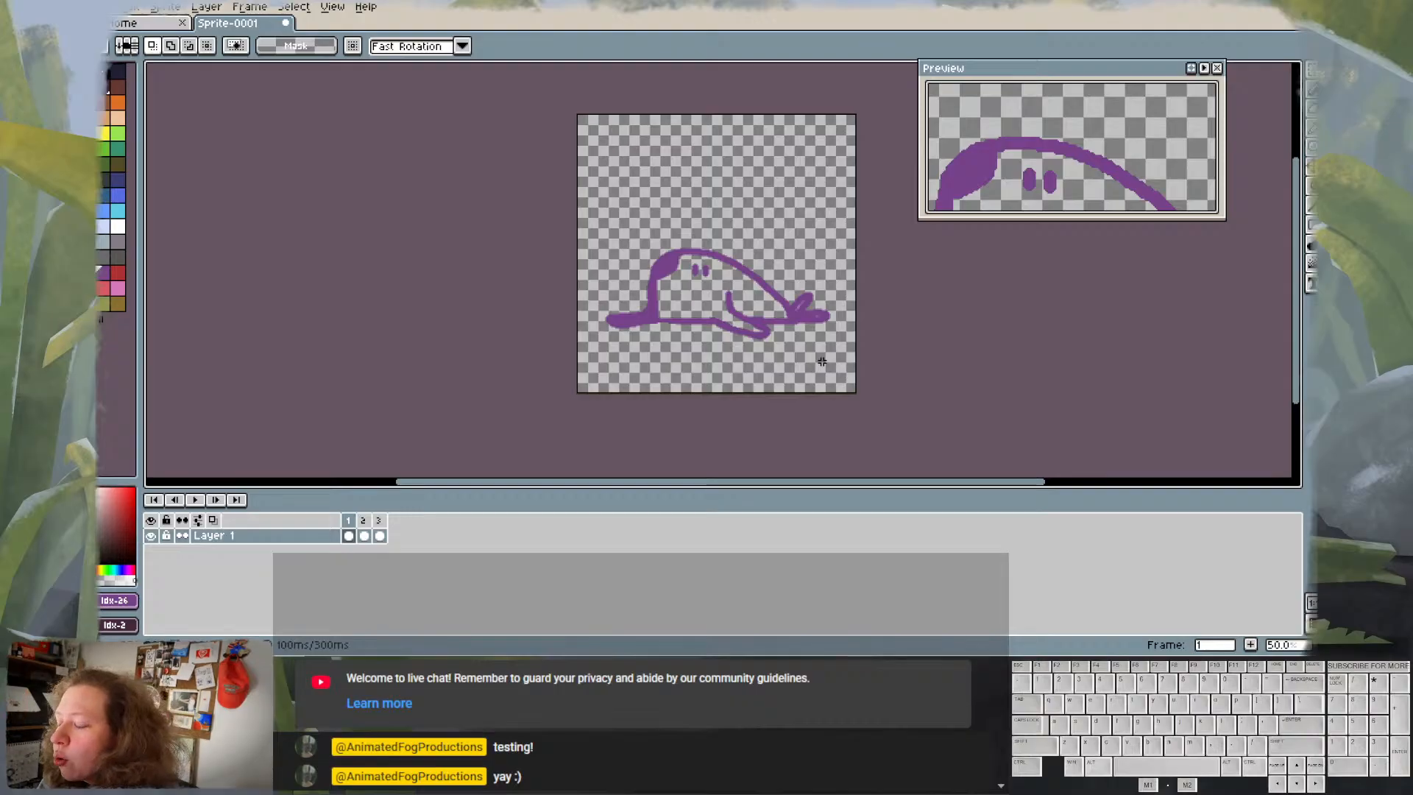
click(379, 536)
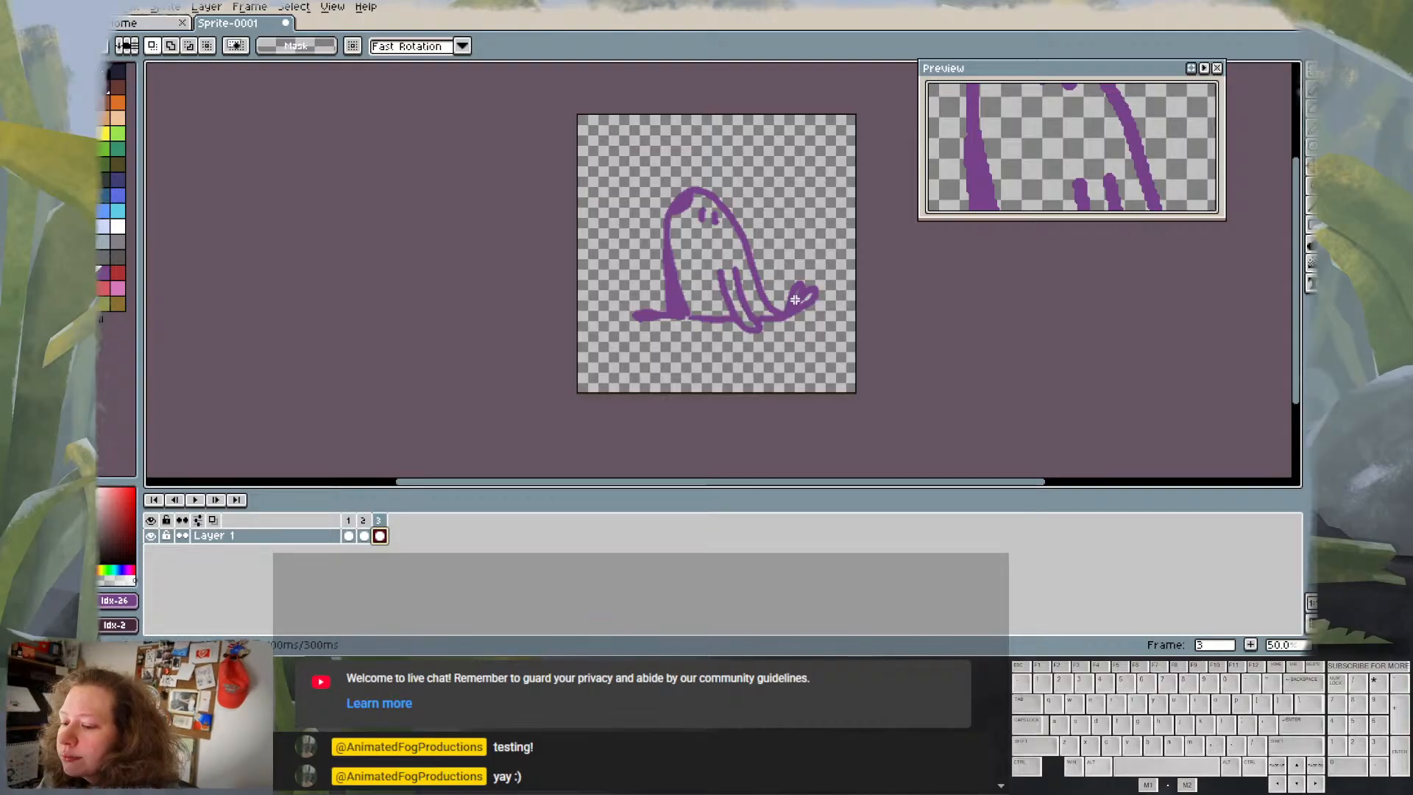
click(364, 534)
click(379, 534)
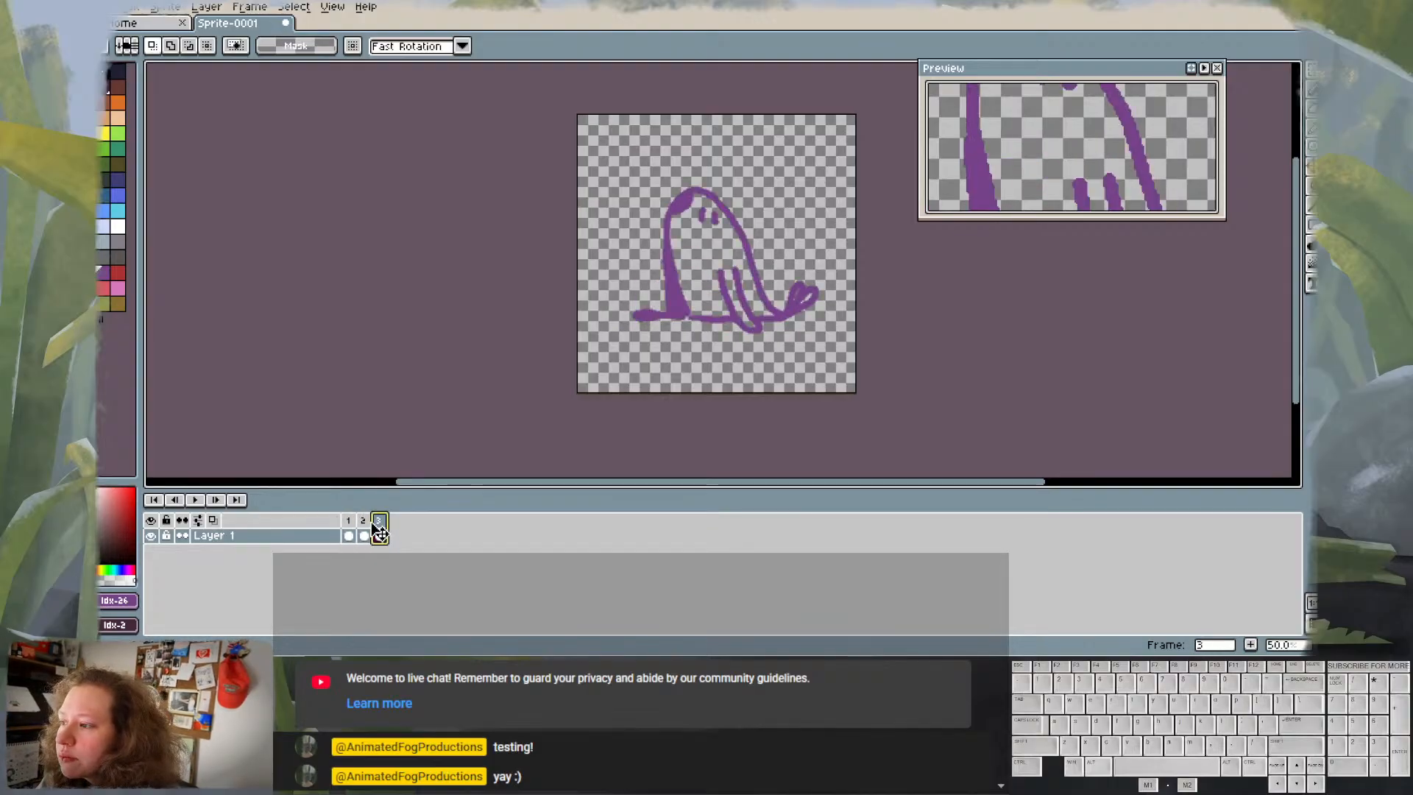
click(365, 534)
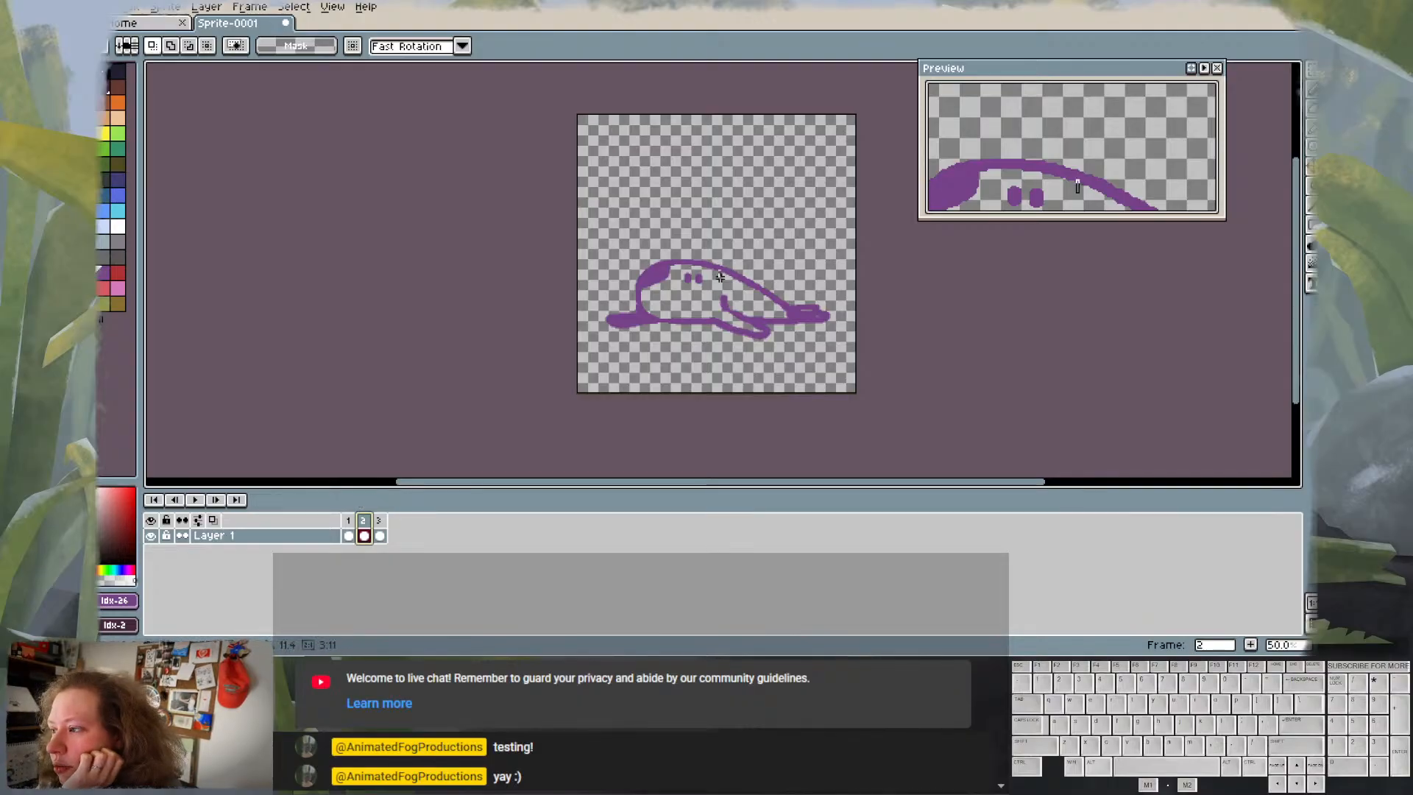
- Try a scribbled shape in the empty area above the seal's back in frame 2, and undo it
drag(716, 267, 767, 295)
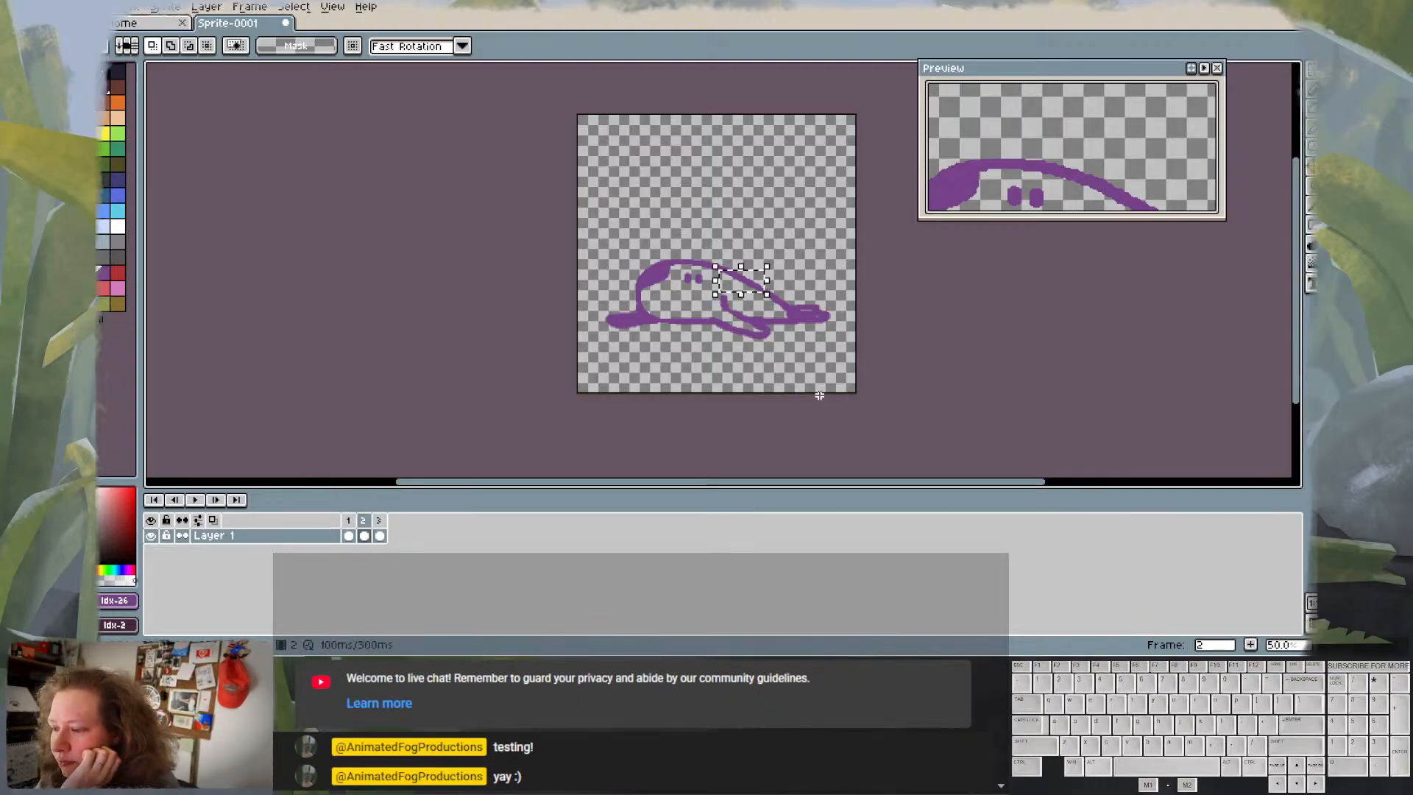
click(803, 216)
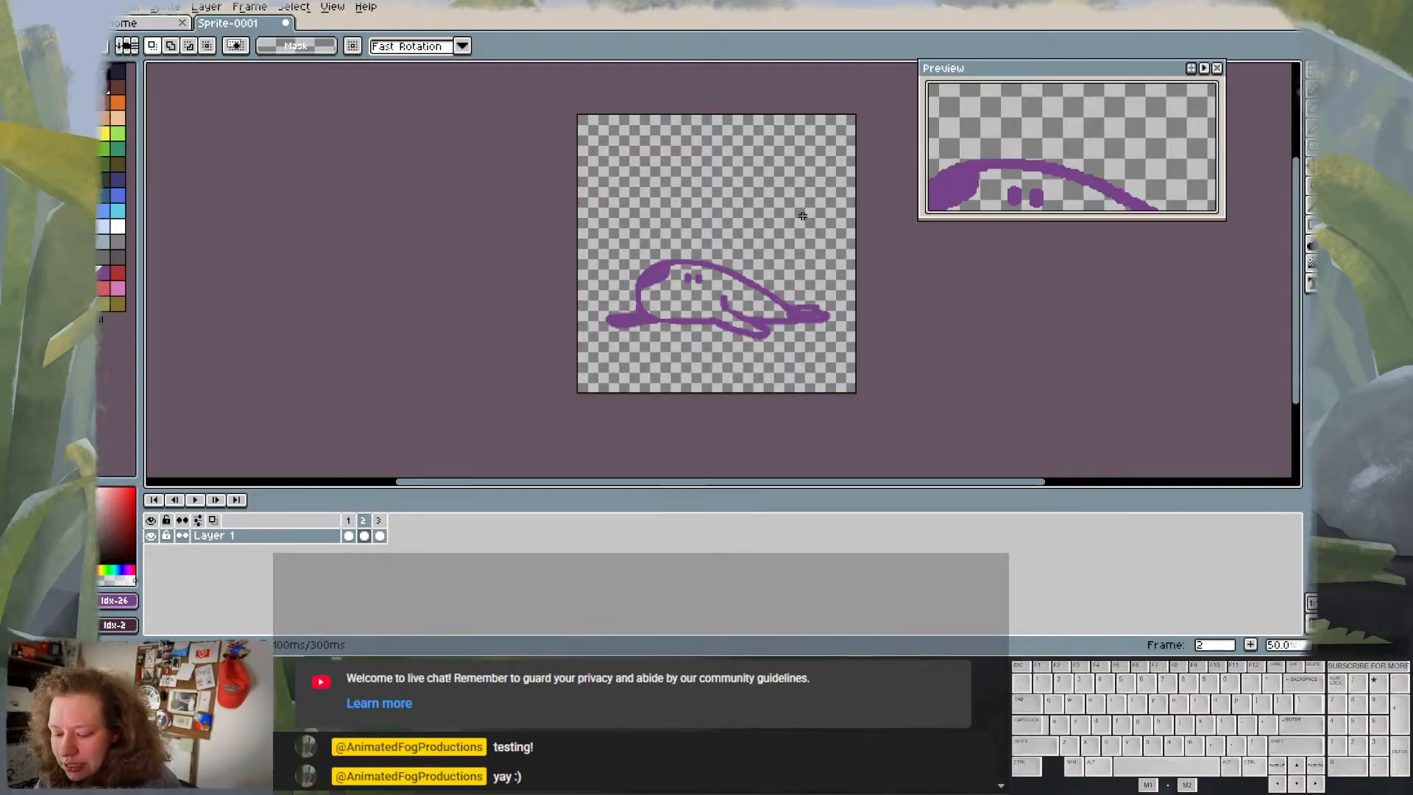
key(b)
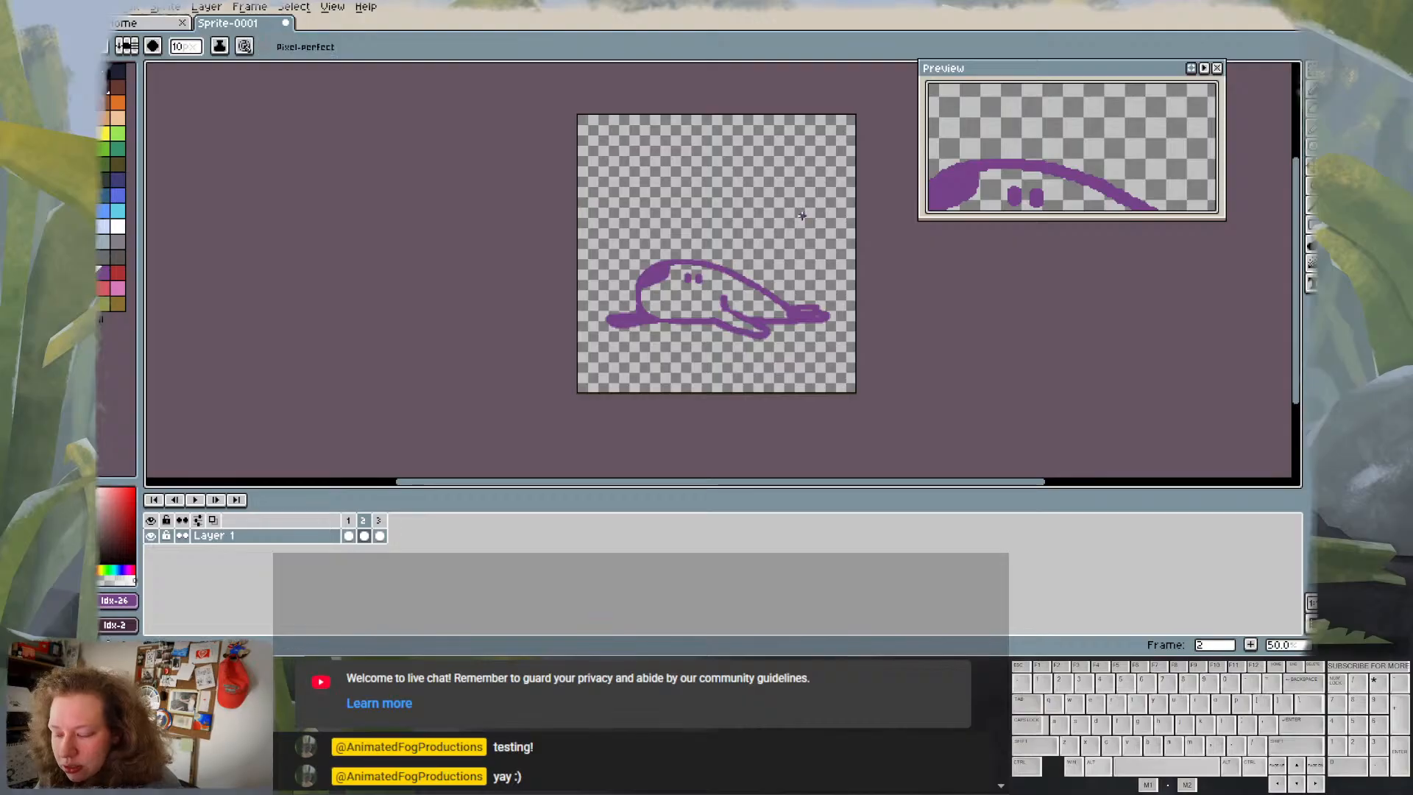
mouse_move(803, 215)
mouse_down()
mouse_move(799, 253)
mouse_move(833, 249)
mouse_move(830, 215)
mouse_move(724, 224)
mouse_move(809, 211)
mouse_move(786, 252)
mouse_move(839, 229)
mouse_move(836, 263)
mouse_up()
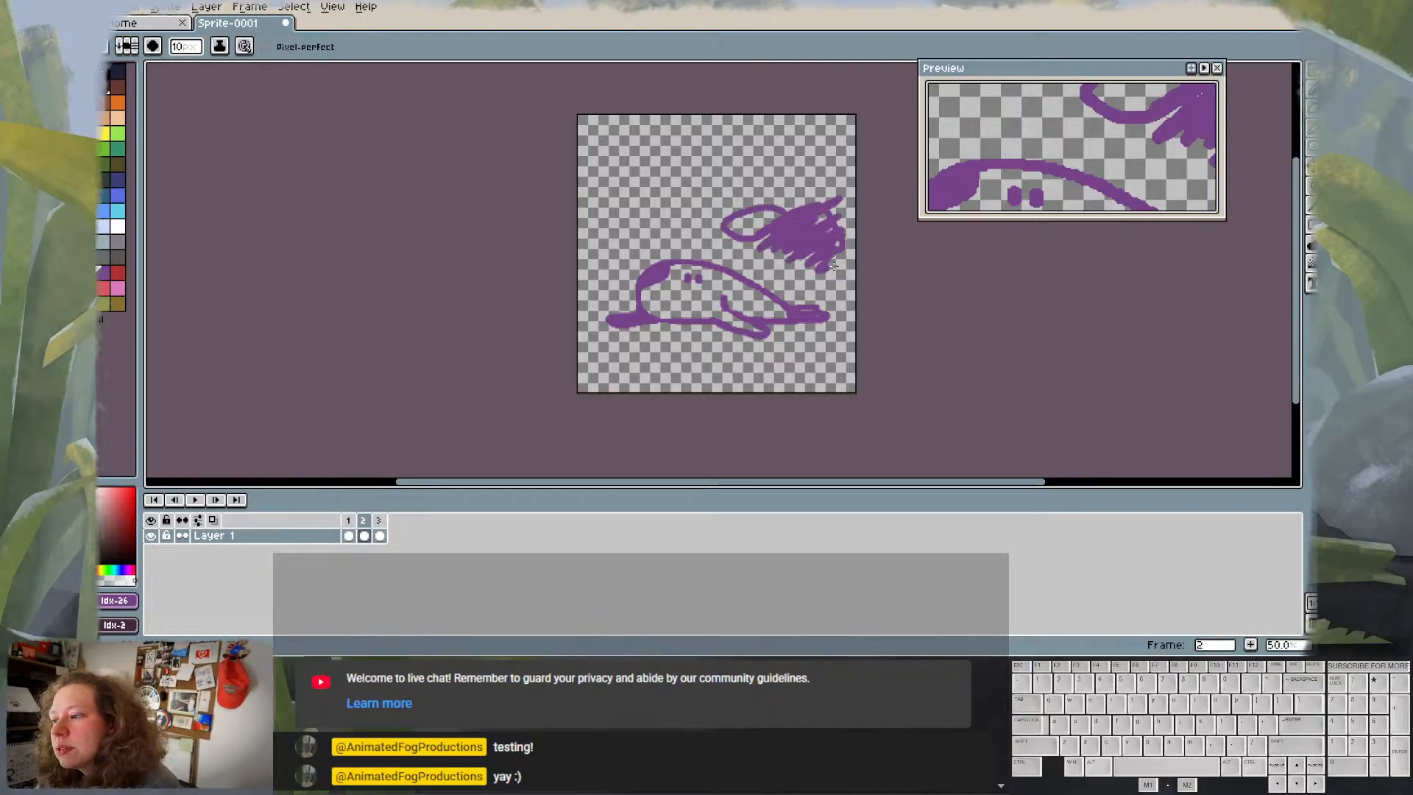
key(v)
key(ctrl+z)
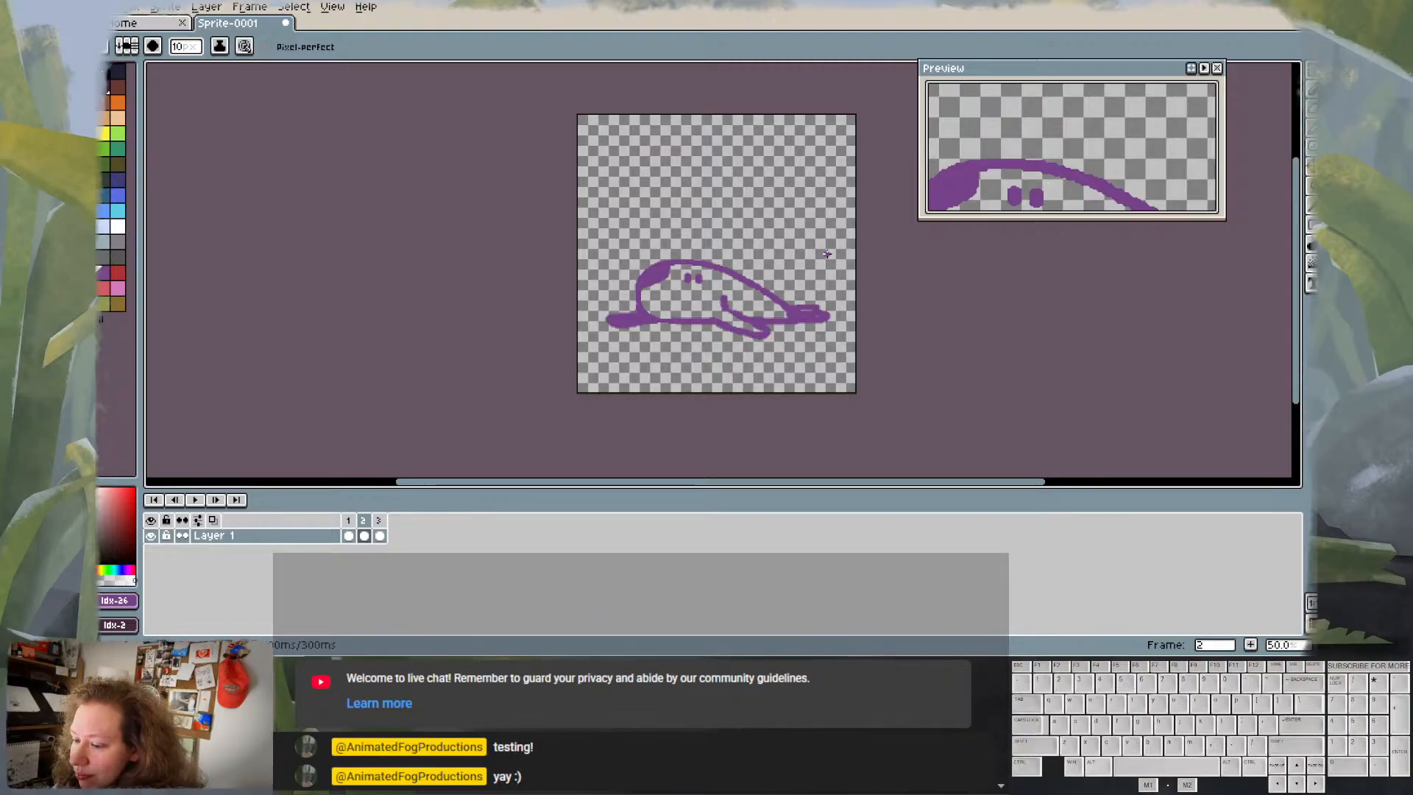
click(660, 346)
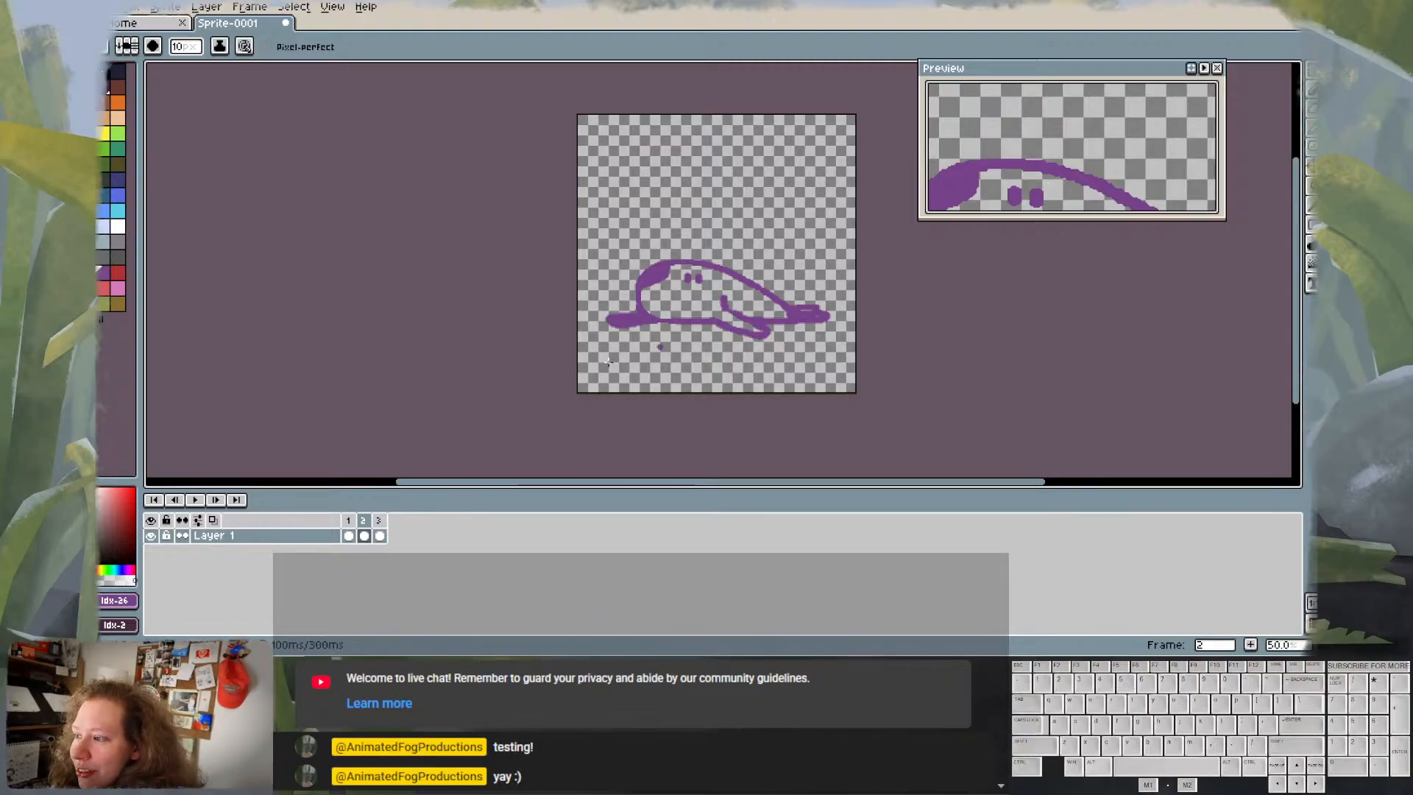
- View the upright frame 3 and the lying frame 1, and return to the squashed frame 2
click(380, 536)
click(349, 536)
click(365, 536)
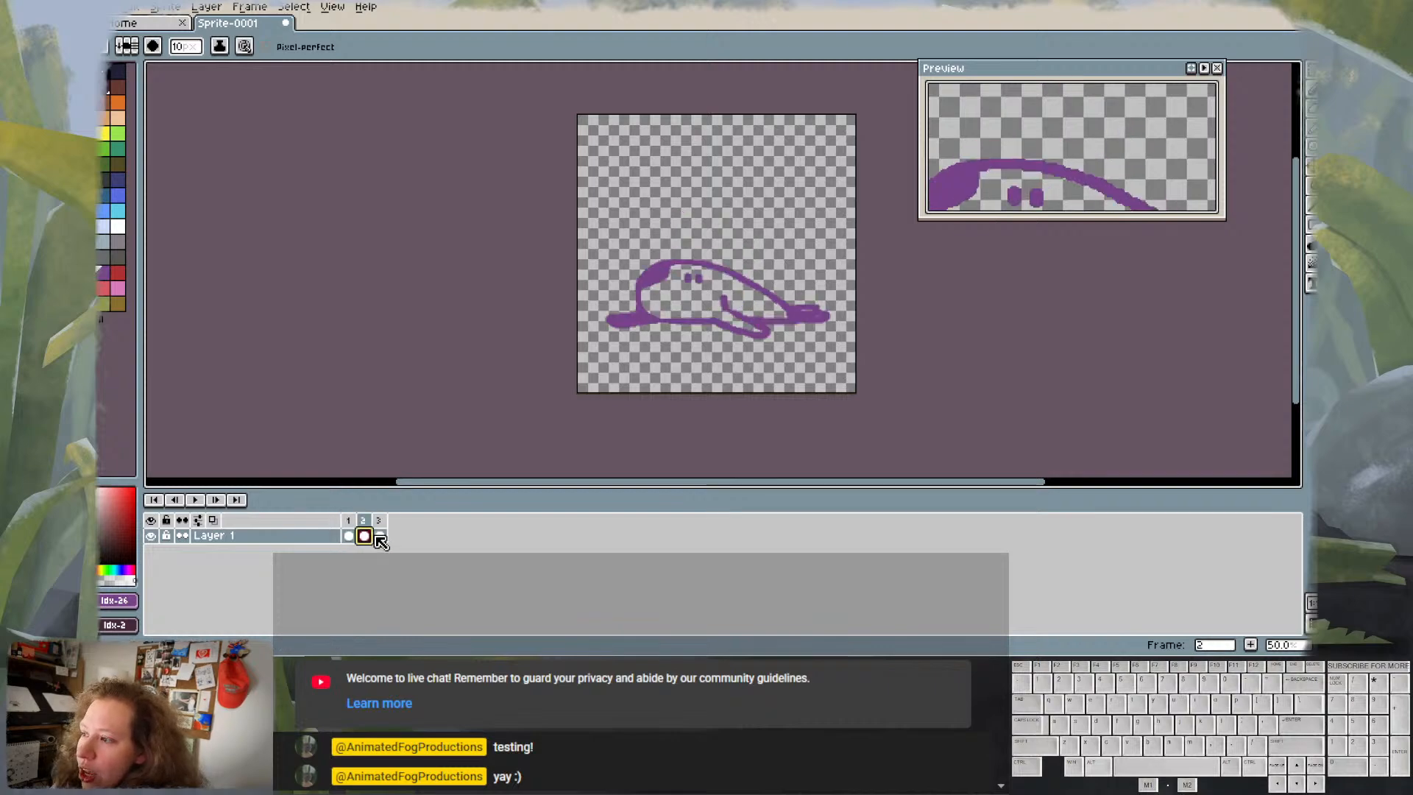
- Circle the seal's face in frame 1 with the Pencil and undo the stroke
click(350, 519)
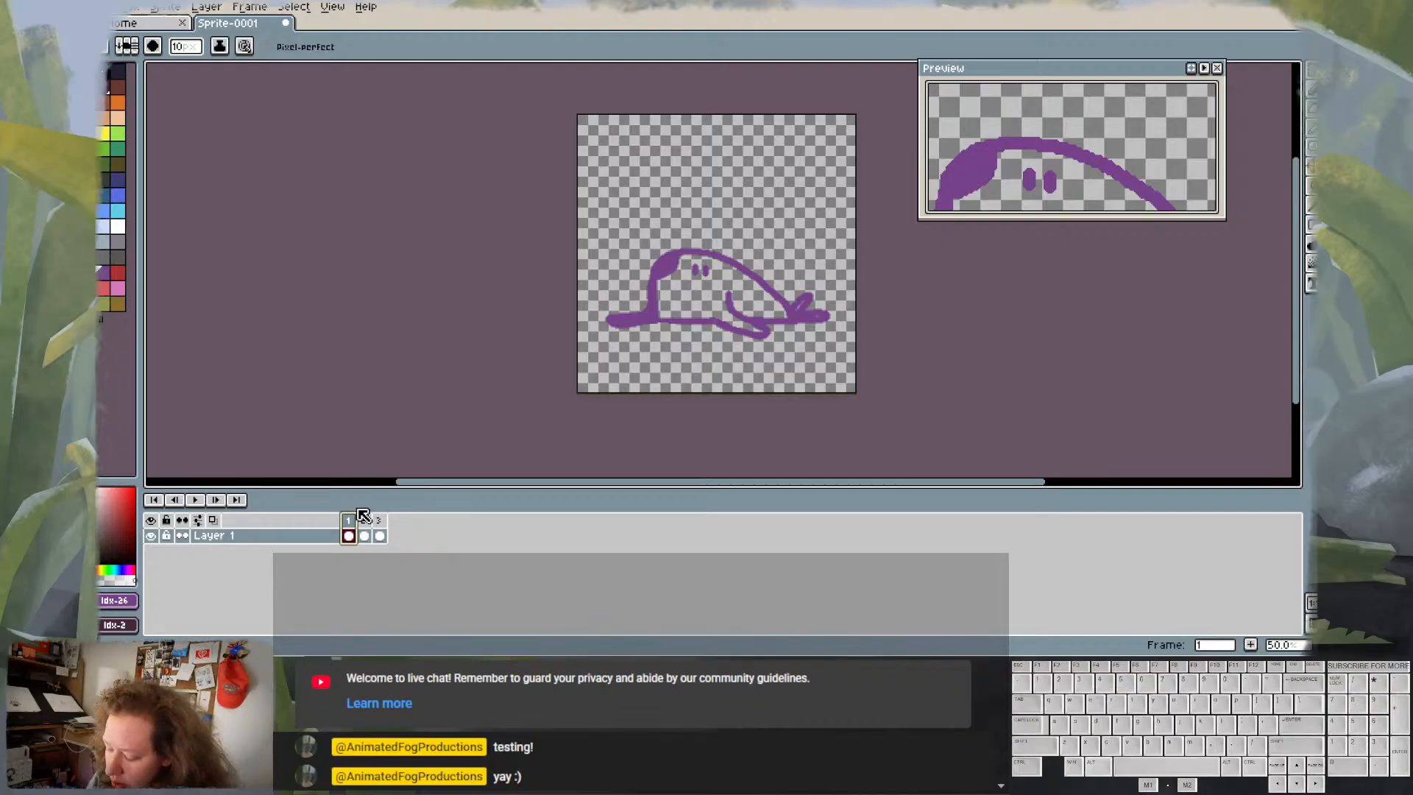
mouse_move(698, 250)
mouse_down()
mouse_move(676, 277)
mouse_move(722, 267)
mouse_move(687, 255)
mouse_move(701, 291)
mouse_up()
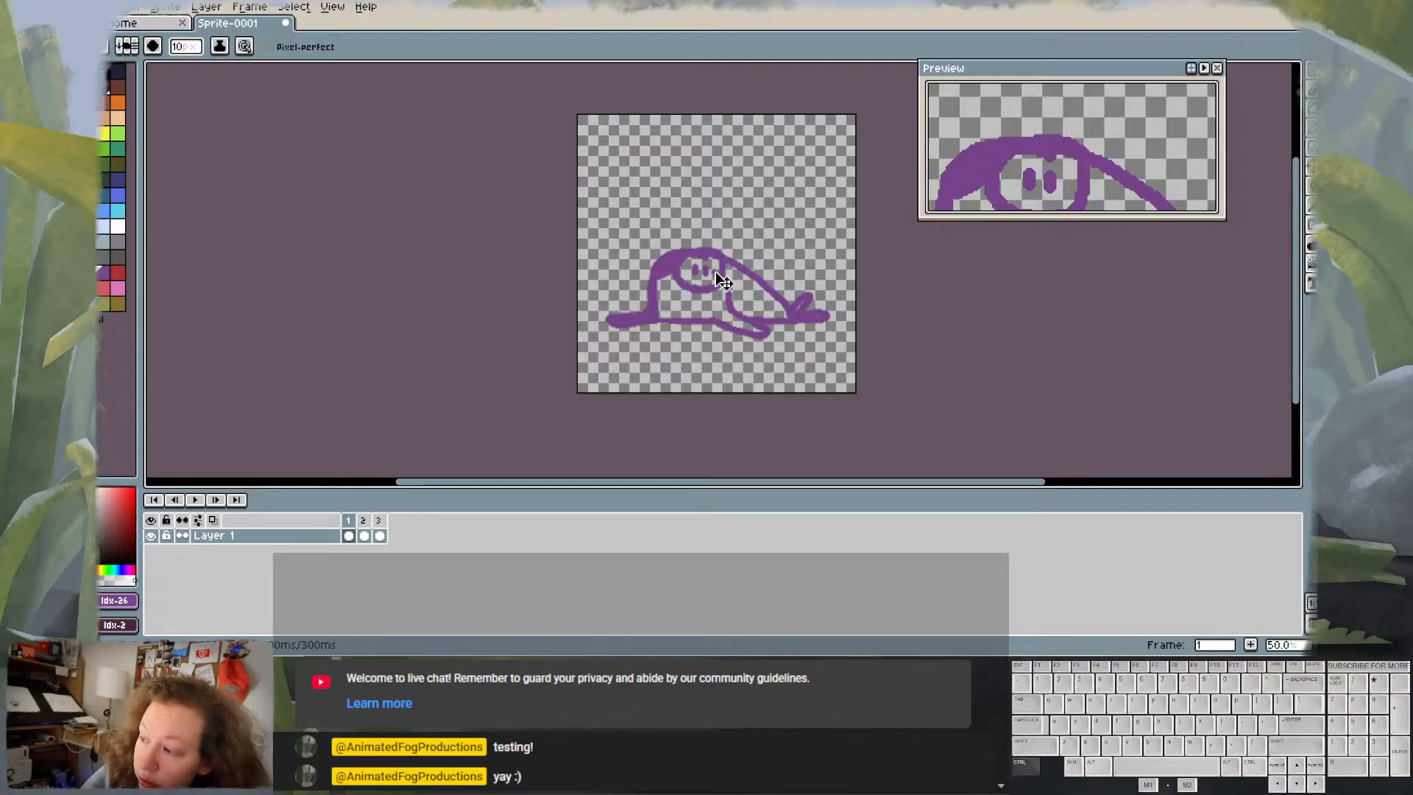
key(ctrl+z)
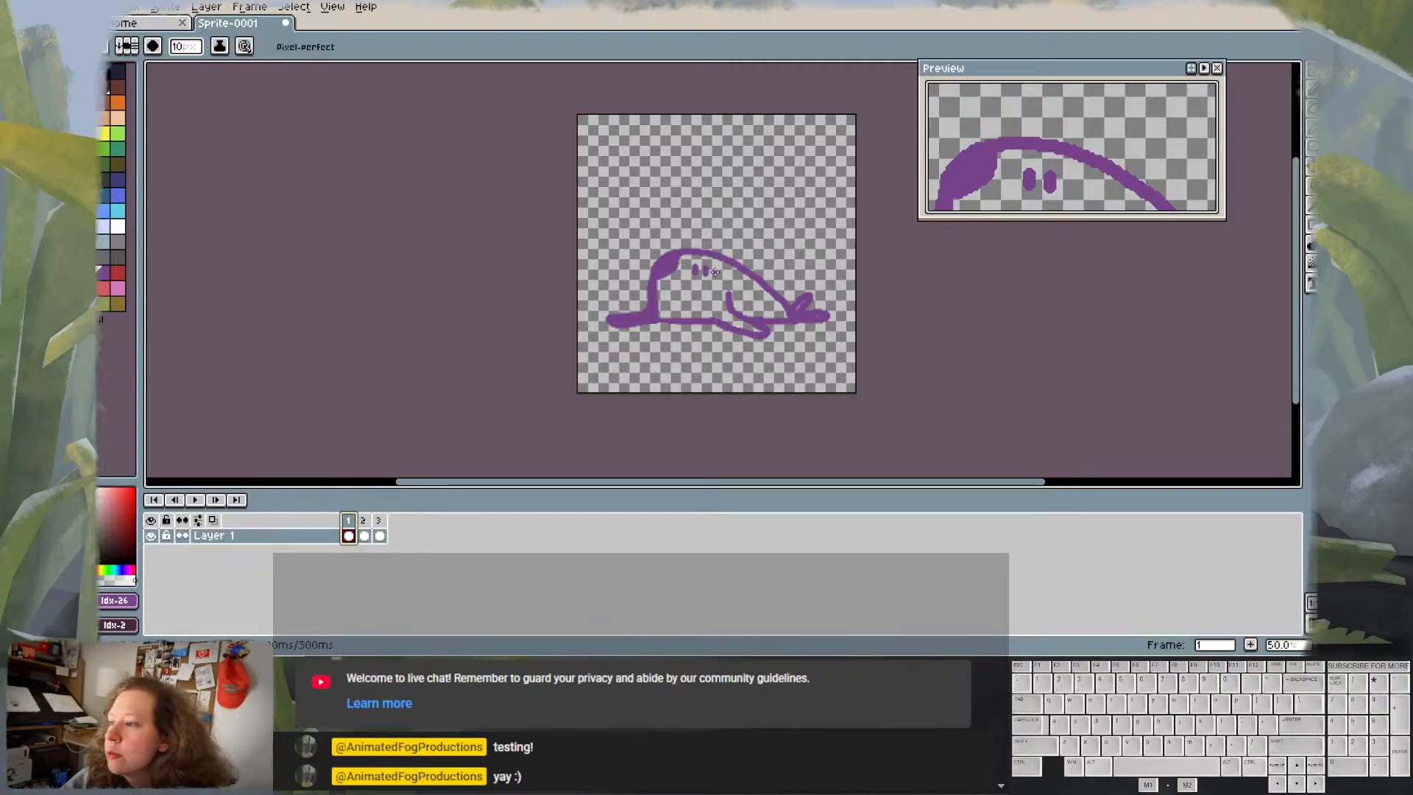
- Doodle two large round eyes with pupil dots above the seal in frame 1 and undo all the strokes
mouse_move(771, 184)
mouse_down()
mouse_move(743, 209)
mouse_move(784, 201)
mouse_move(769, 179)
mouse_move(758, 194)
mouse_move(805, 223)
mouse_move(796, 196)
mouse_up()
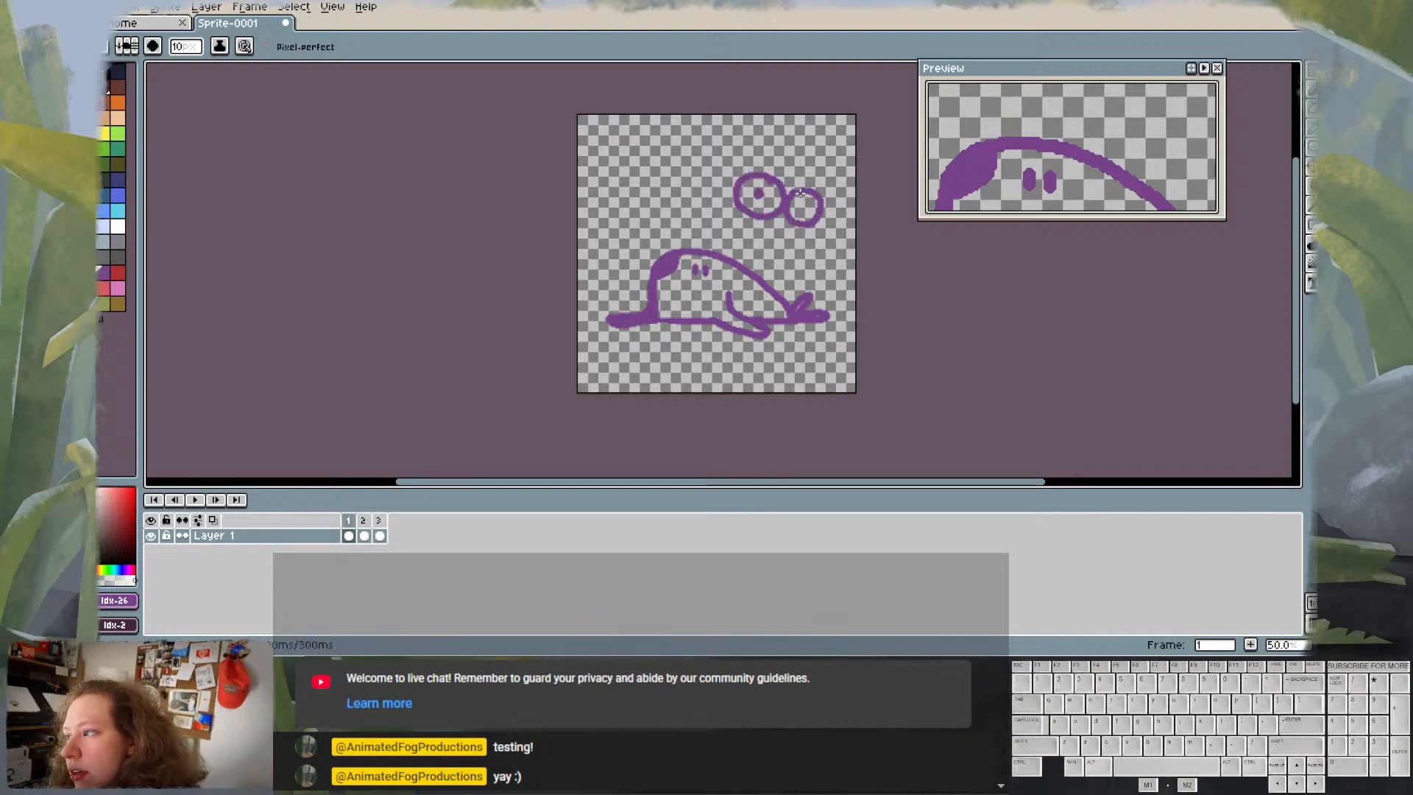
click(801, 207)
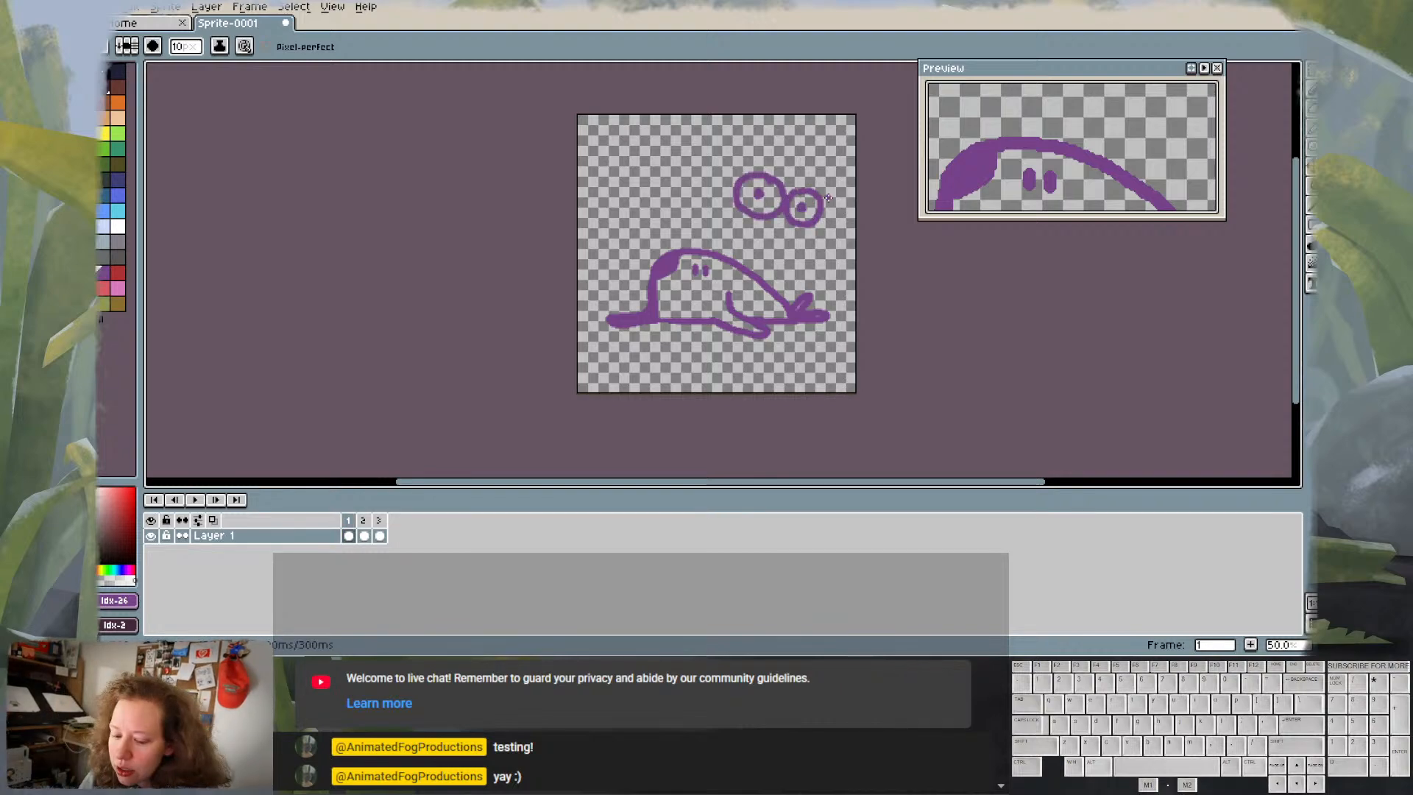
key(ctrl+z)
key(ctrl+z)
key(ctrl+z)
key(ctrl+z)
key(ctrl+z)
key(ctrl+z)
key(ctrl+z)
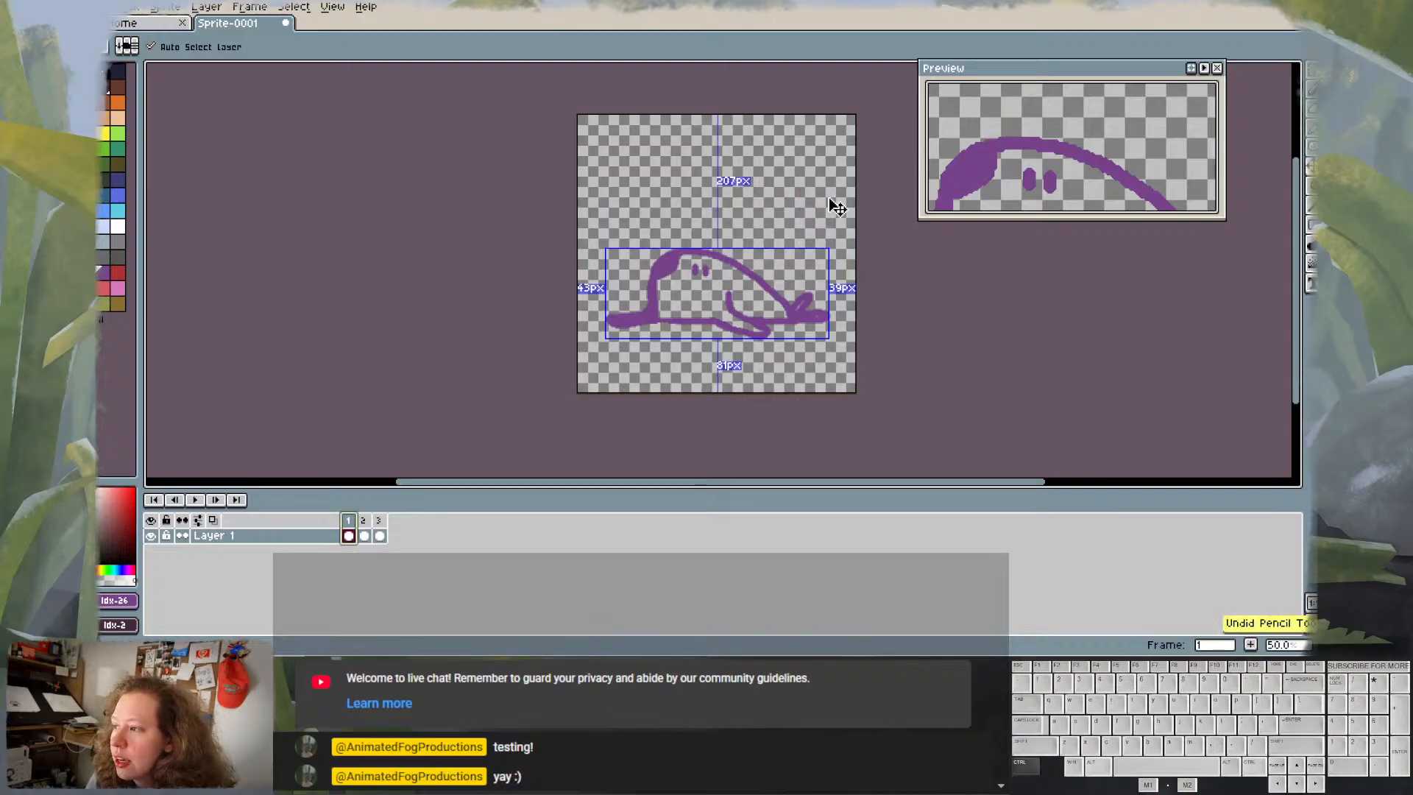
- Place three small spots above the seal's tail in frame 1 and undo them
click(786, 216)
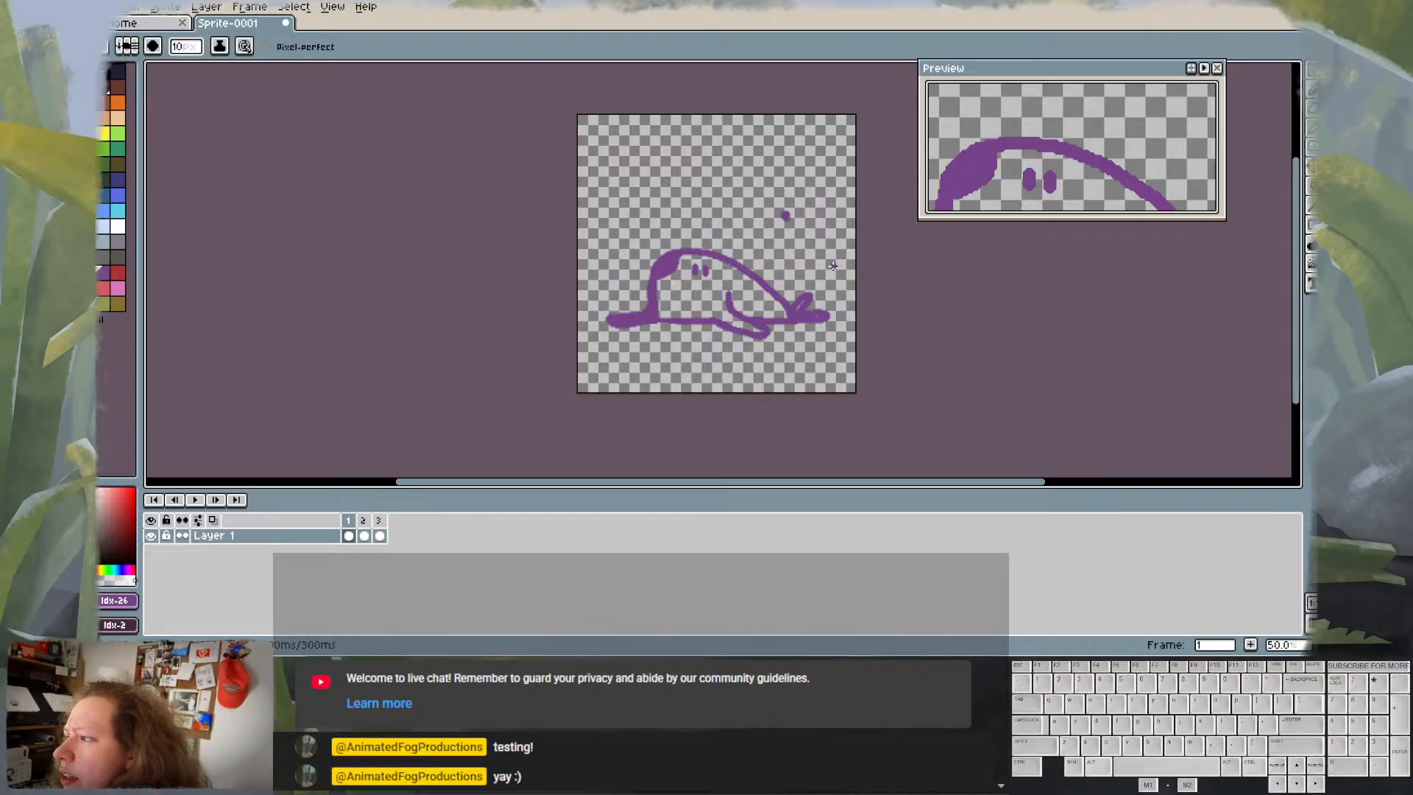
click(807, 208)
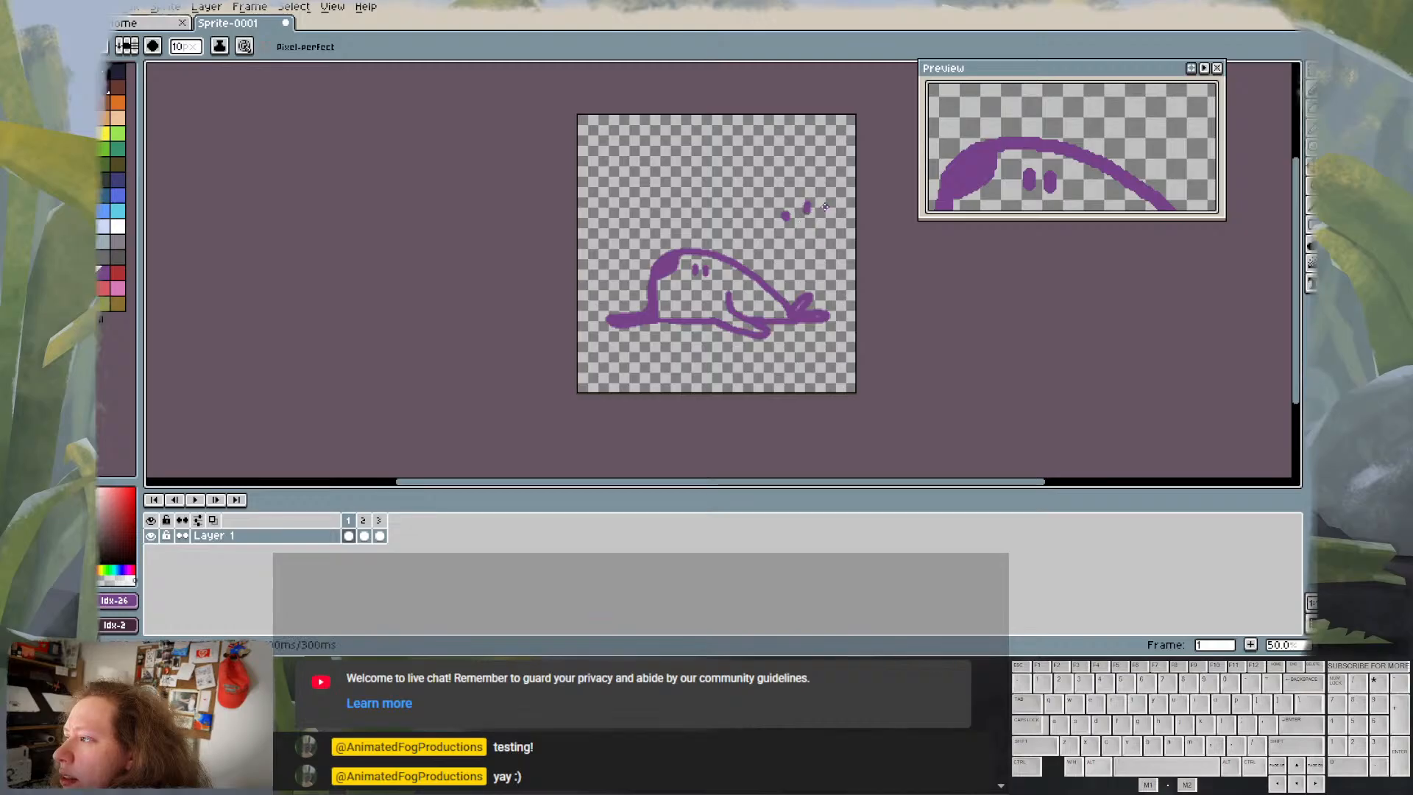
click(823, 207)
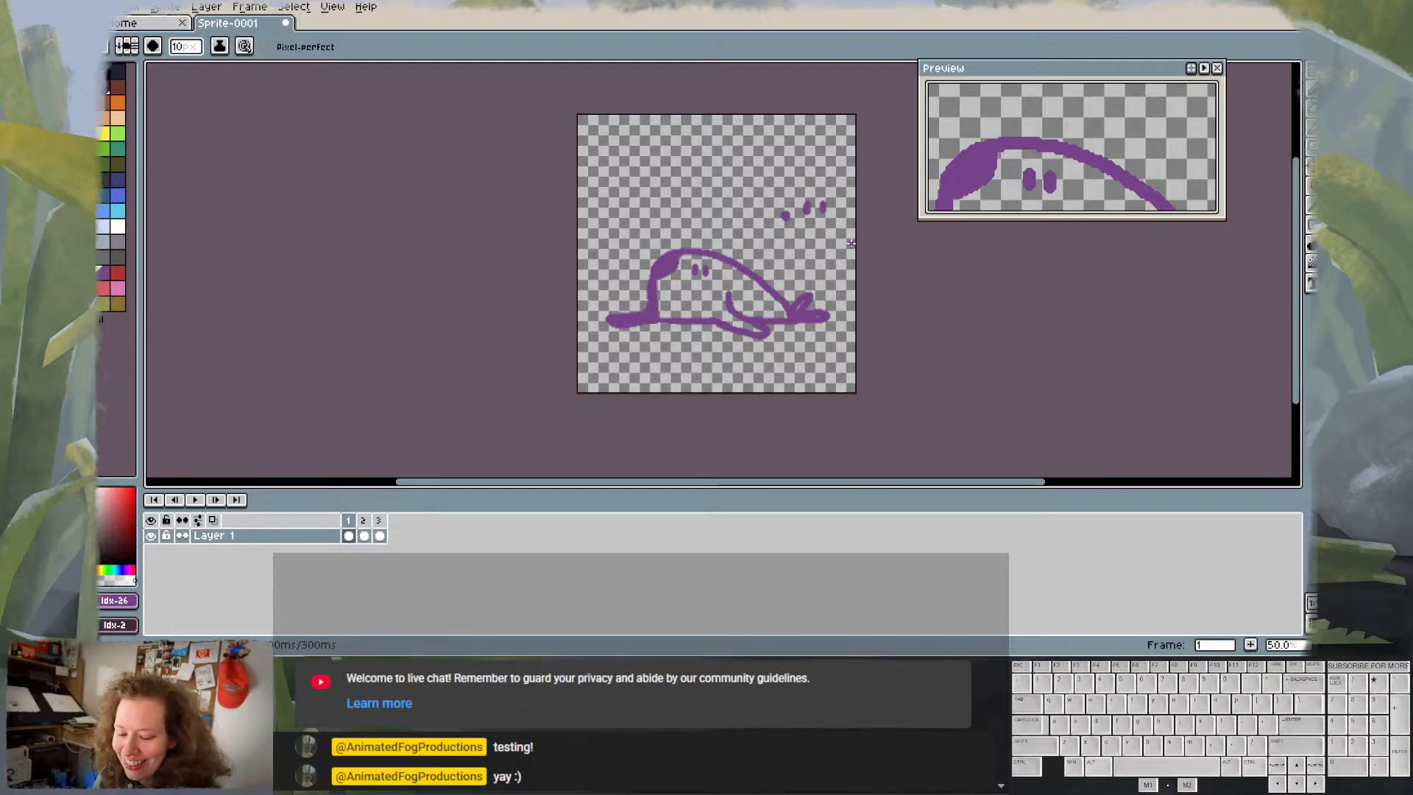
key(ctrl+z)
key(ctrl+z)
key(ctrl+z)
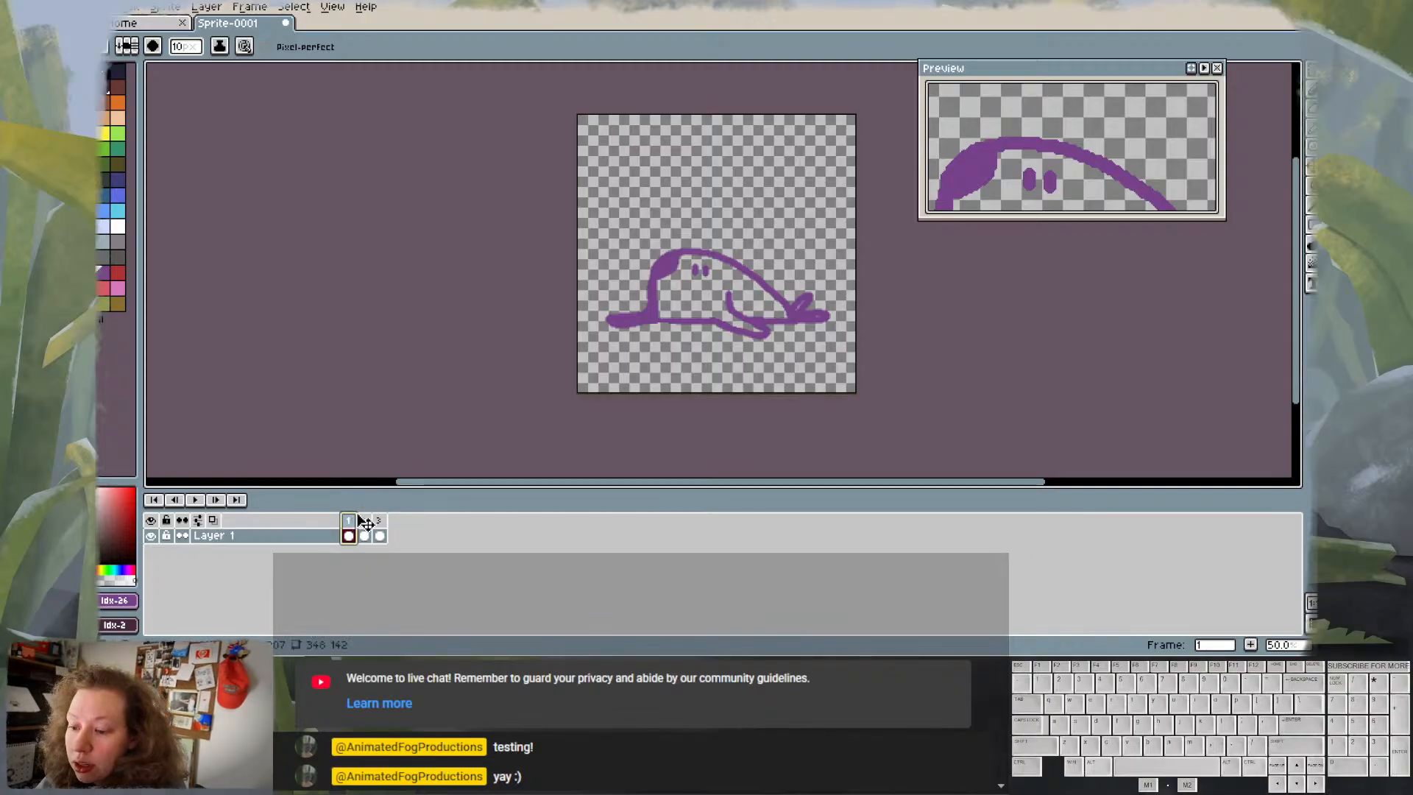
- Advance repeatedly through the looping three frames to examine the motion from lying to squashed to upright
key(Right)
key(Right)
key(Right)
key(Right)
key(Right)
key(Right)
key(Right)
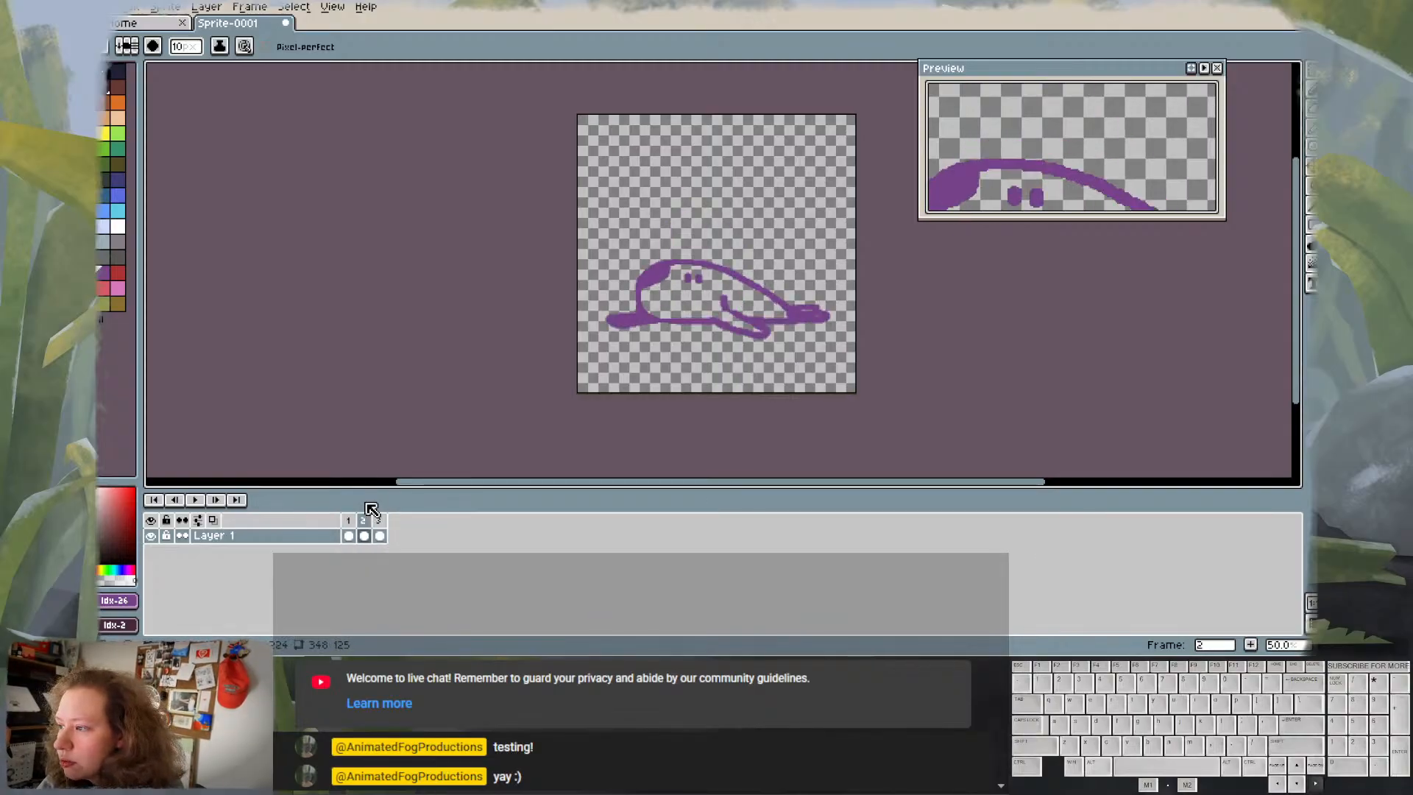
key(Right)
key(Right)
key(Right)
key(Right)
key(Right)
key(Right)
key(Right)
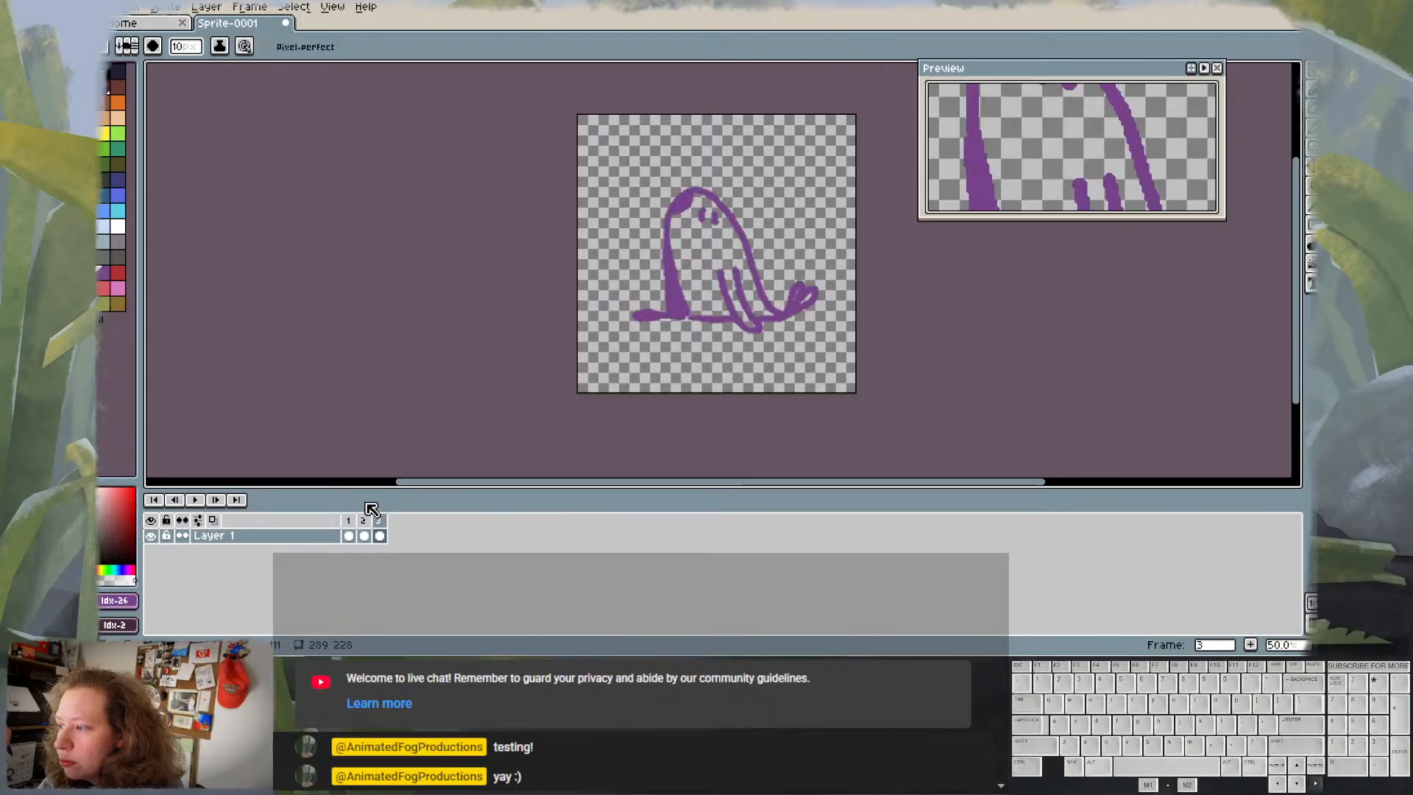
key(Right)
key(Right)
key(Right)
key(Right)
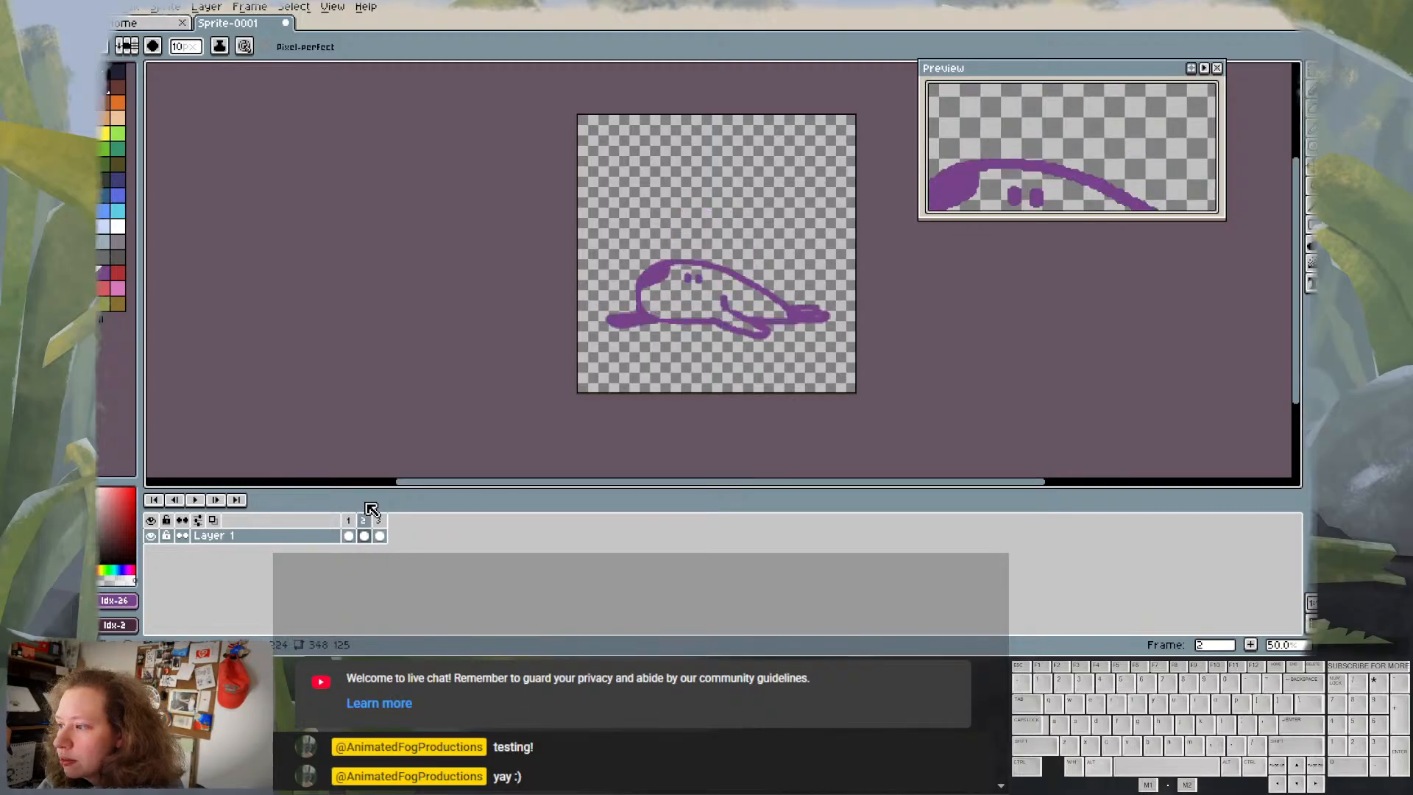
key(Right)
key(Right)
key(Right)
key(Right)
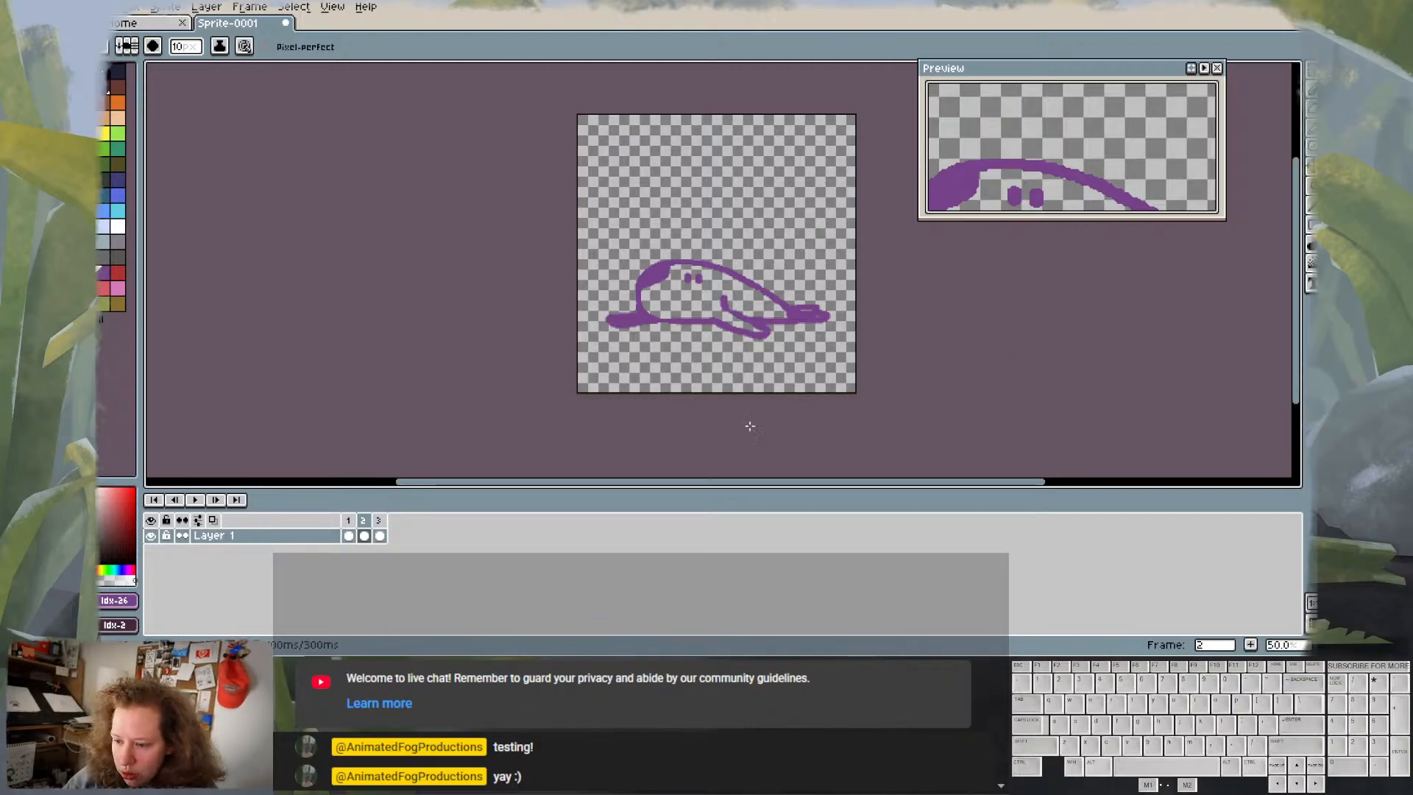
- Create a tag named antic spanning frames 1 to 2 with the Forward animation direction
click(352, 521)
right_click(353, 523)
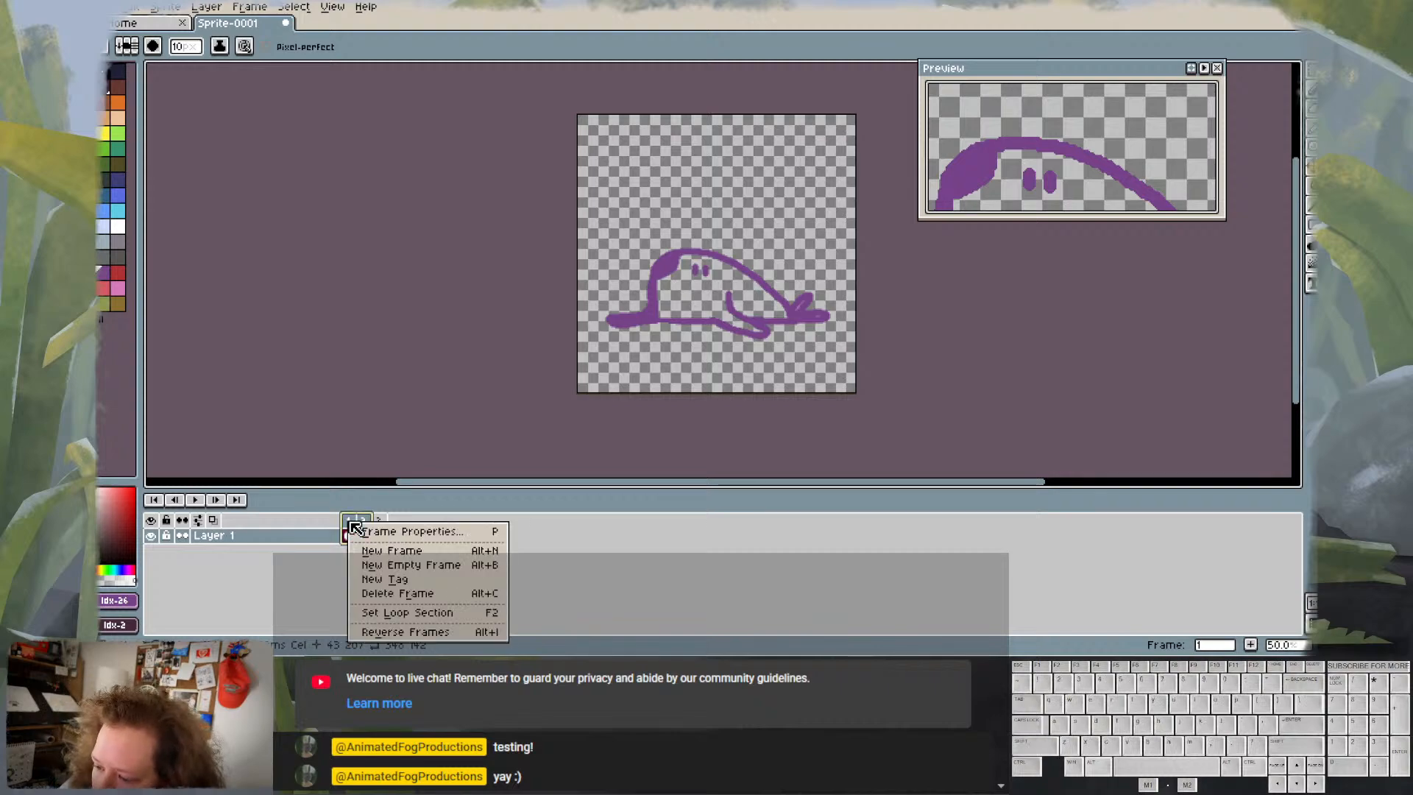
click(388, 580)
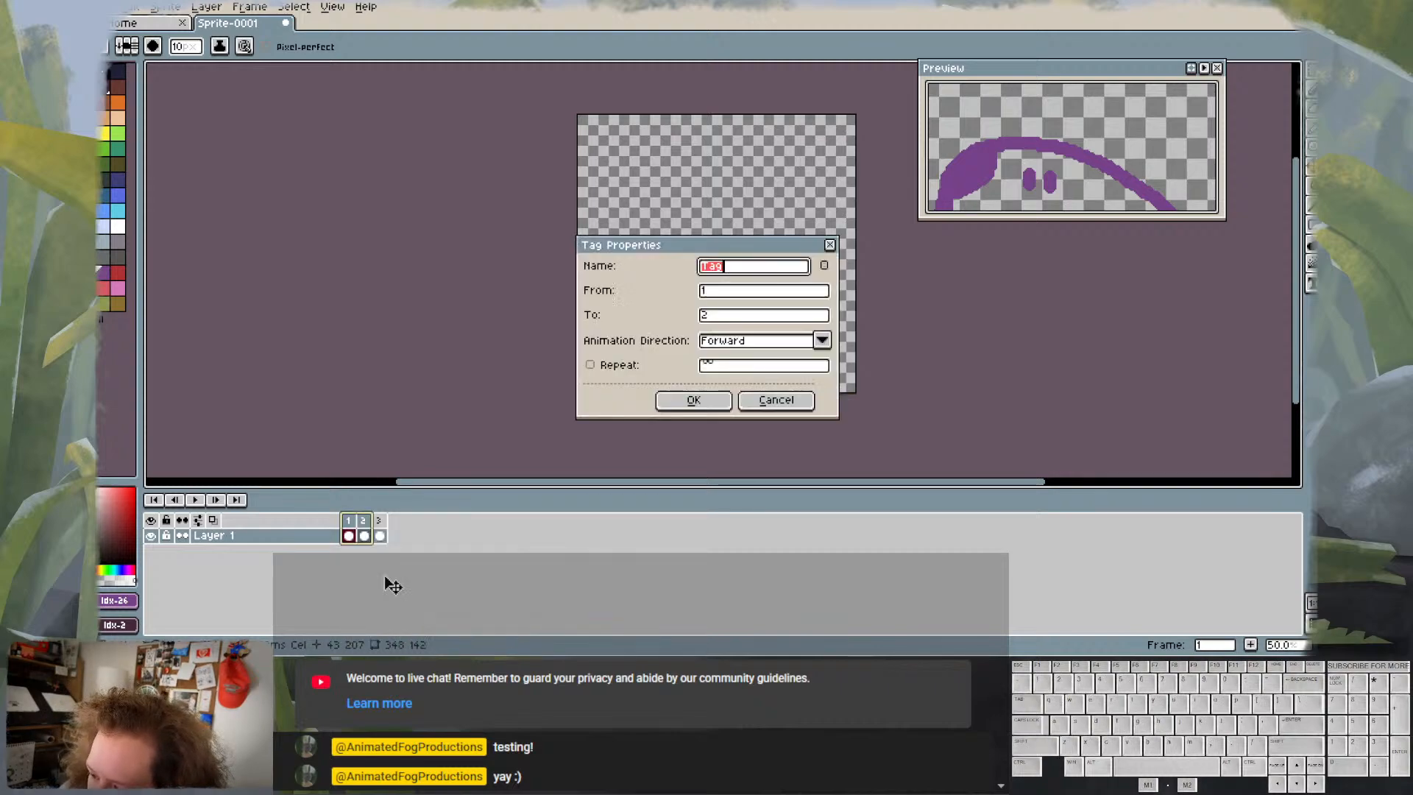
text(antic)
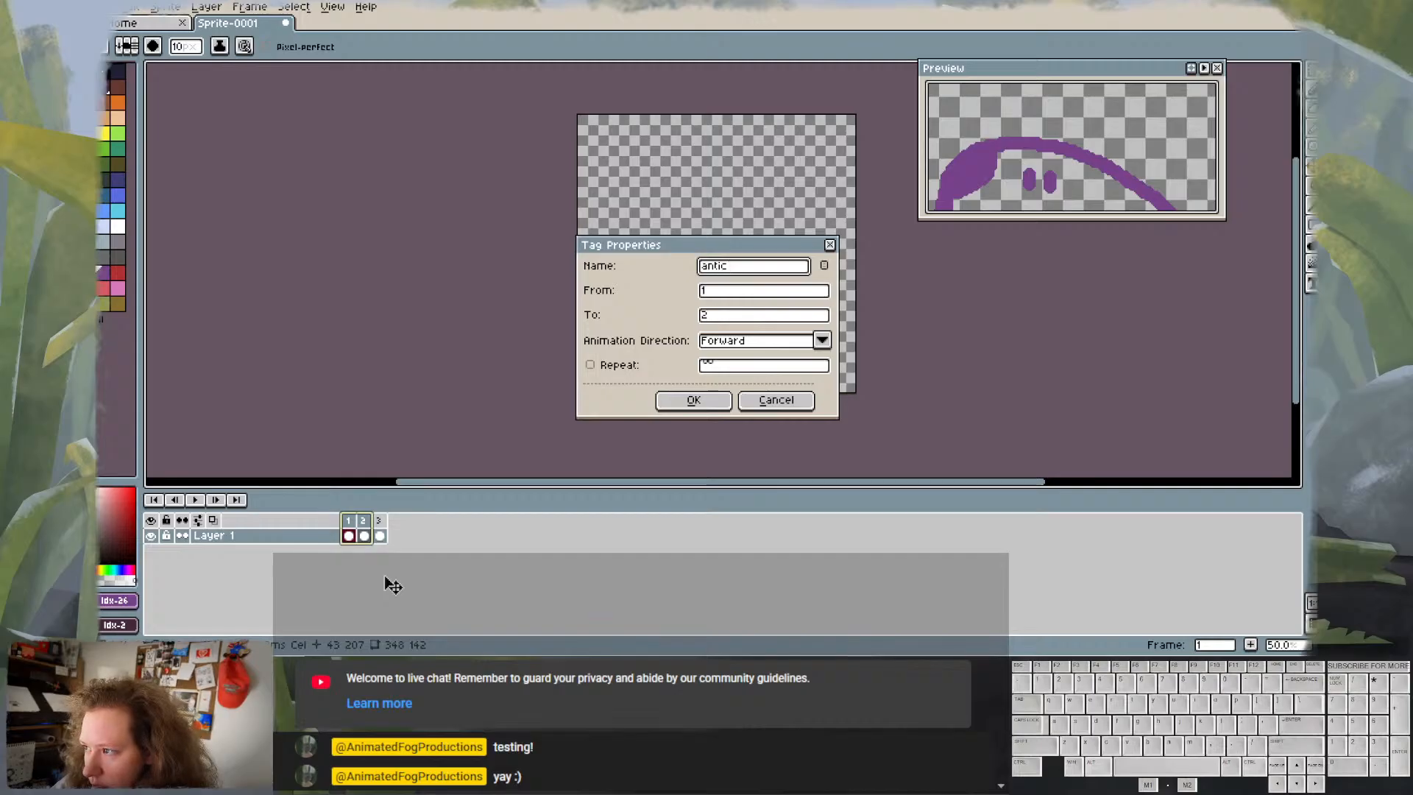
key(Return)
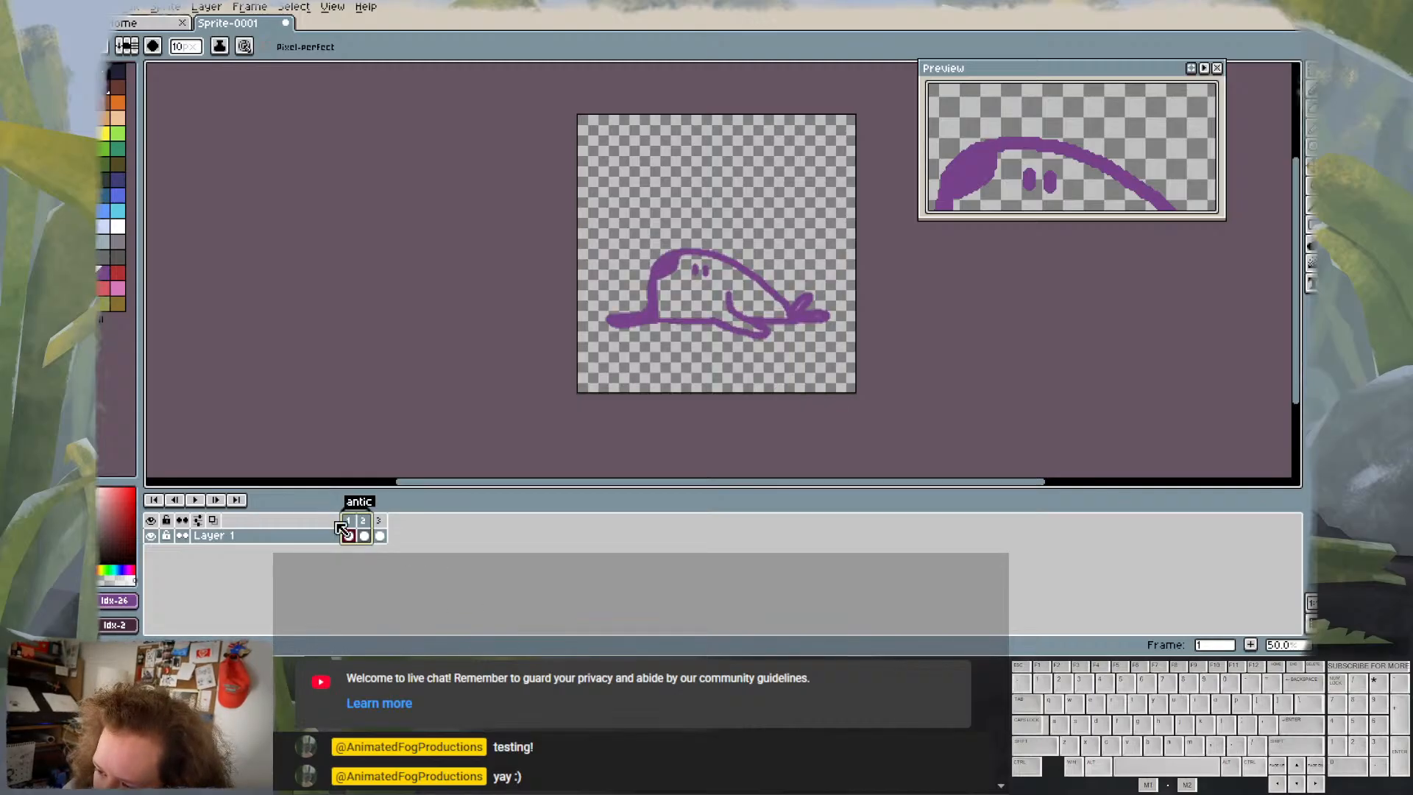
click(381, 525)
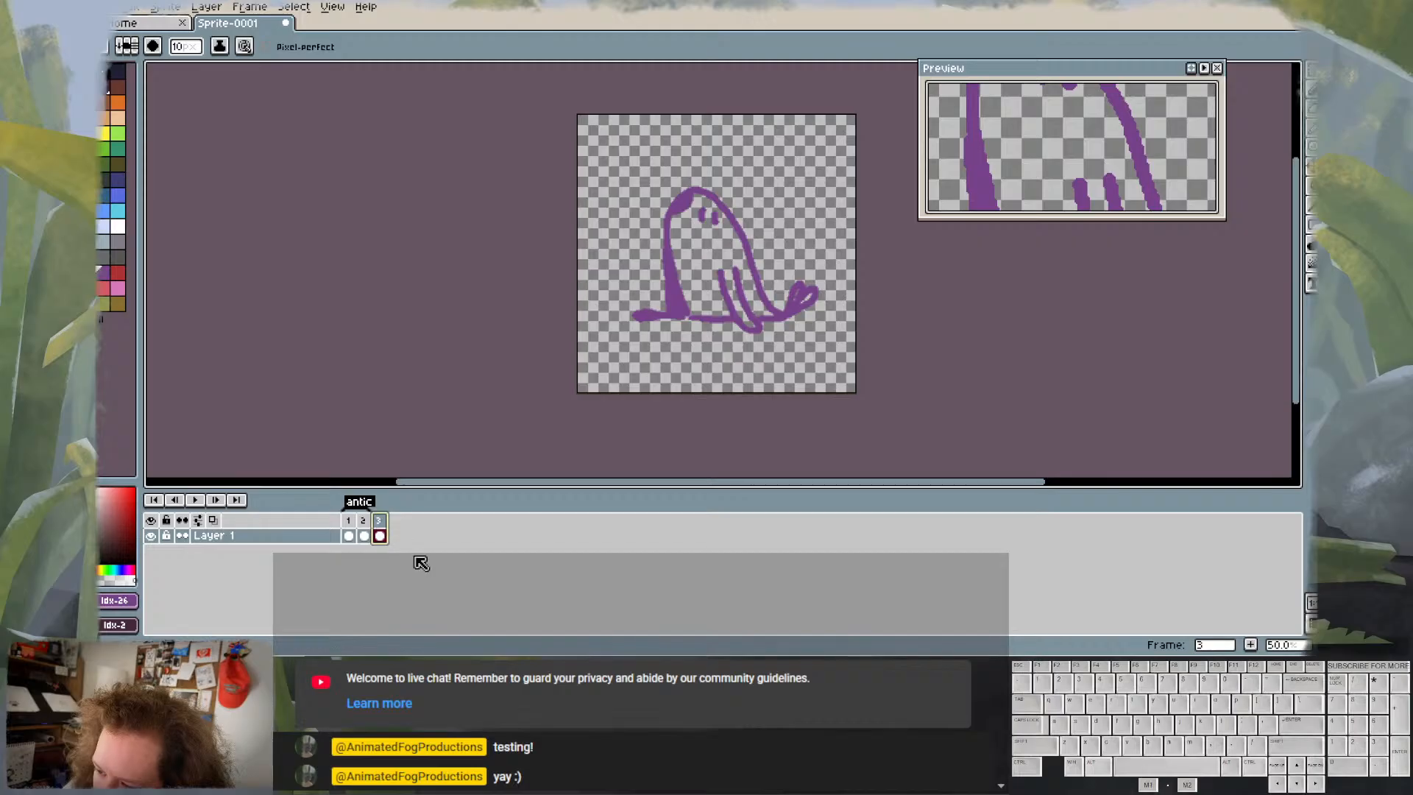
right_click(388, 528)
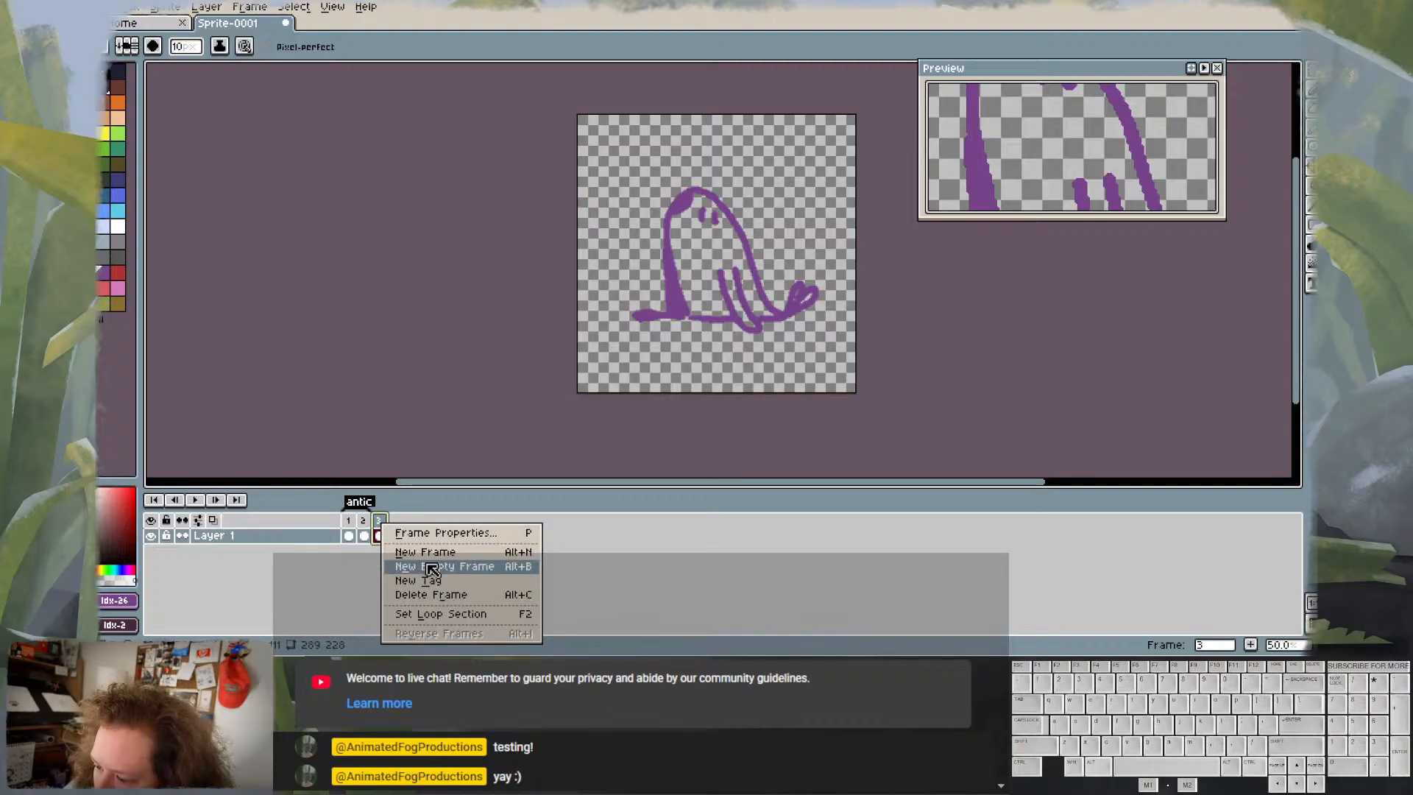
click(353, 568)
- Duplicate the cels of frames 1 and 2 and undo the duplication
click(349, 536)
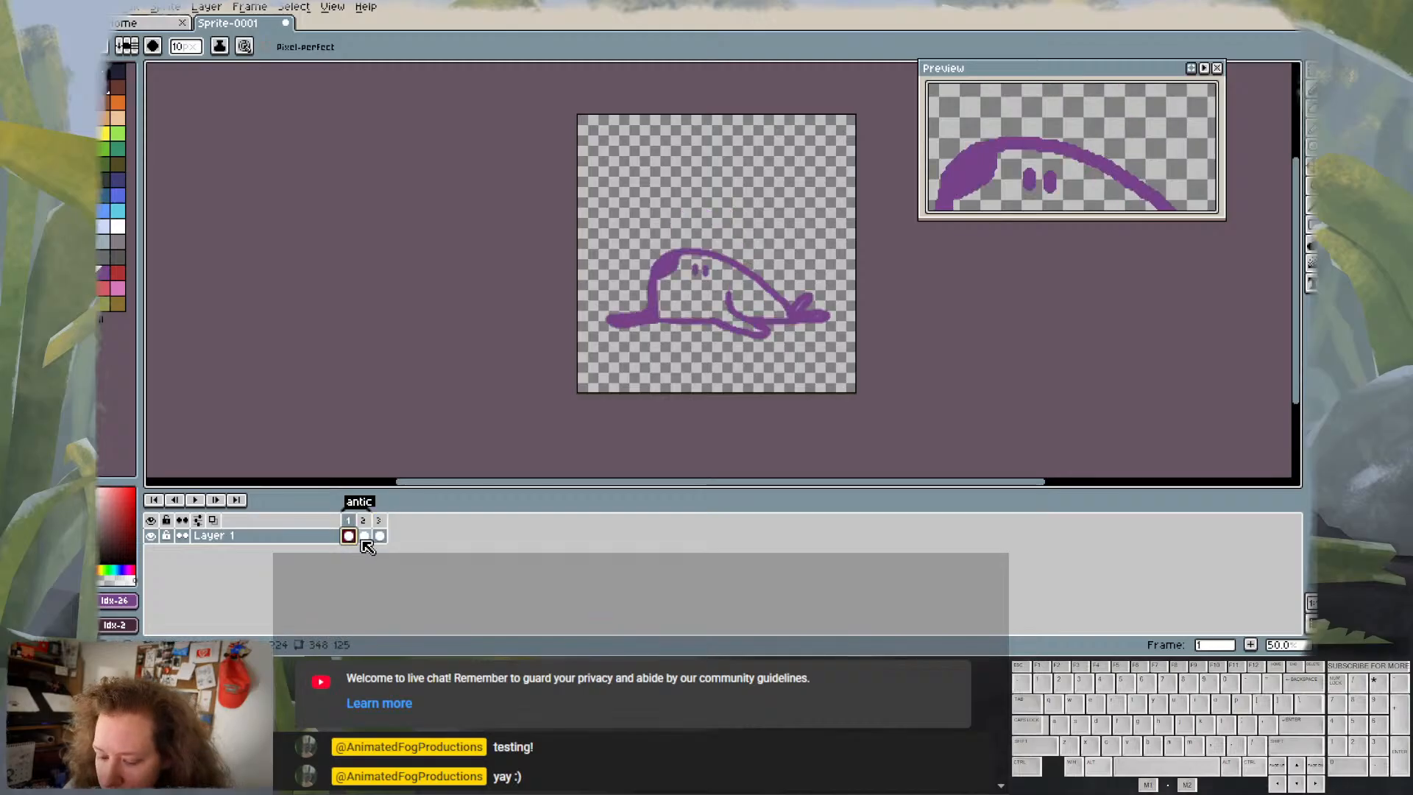
click(366, 536)
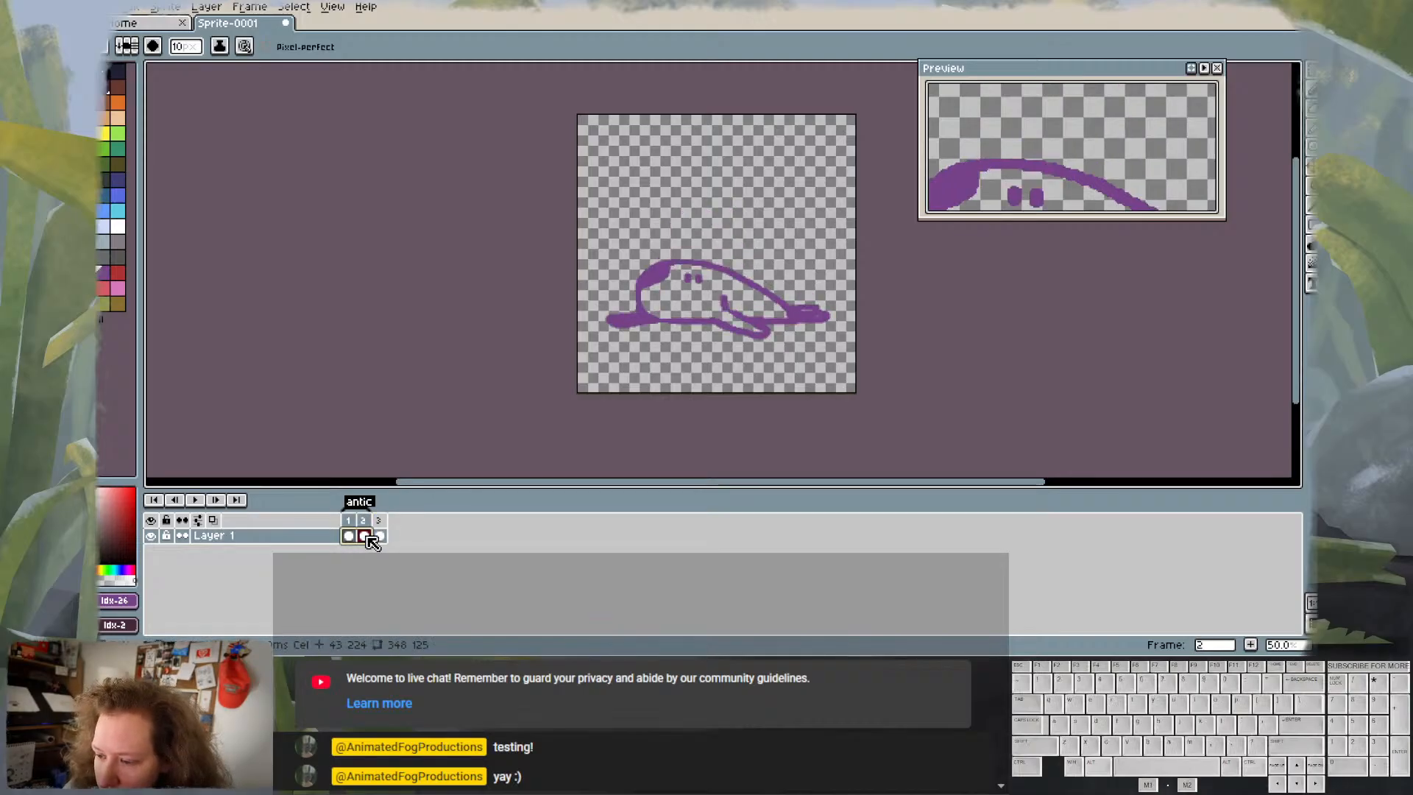
right_click(368, 539)
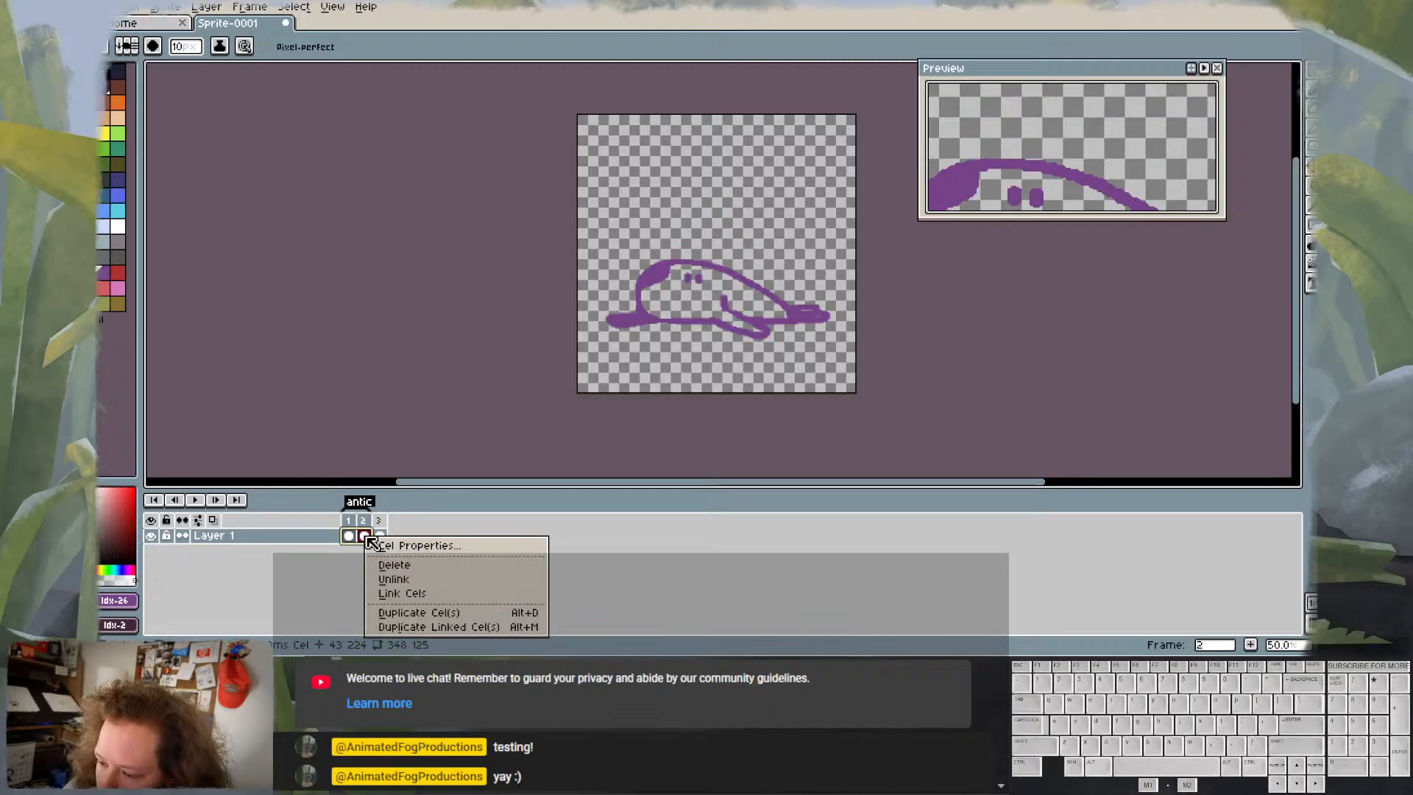
click(437, 614)
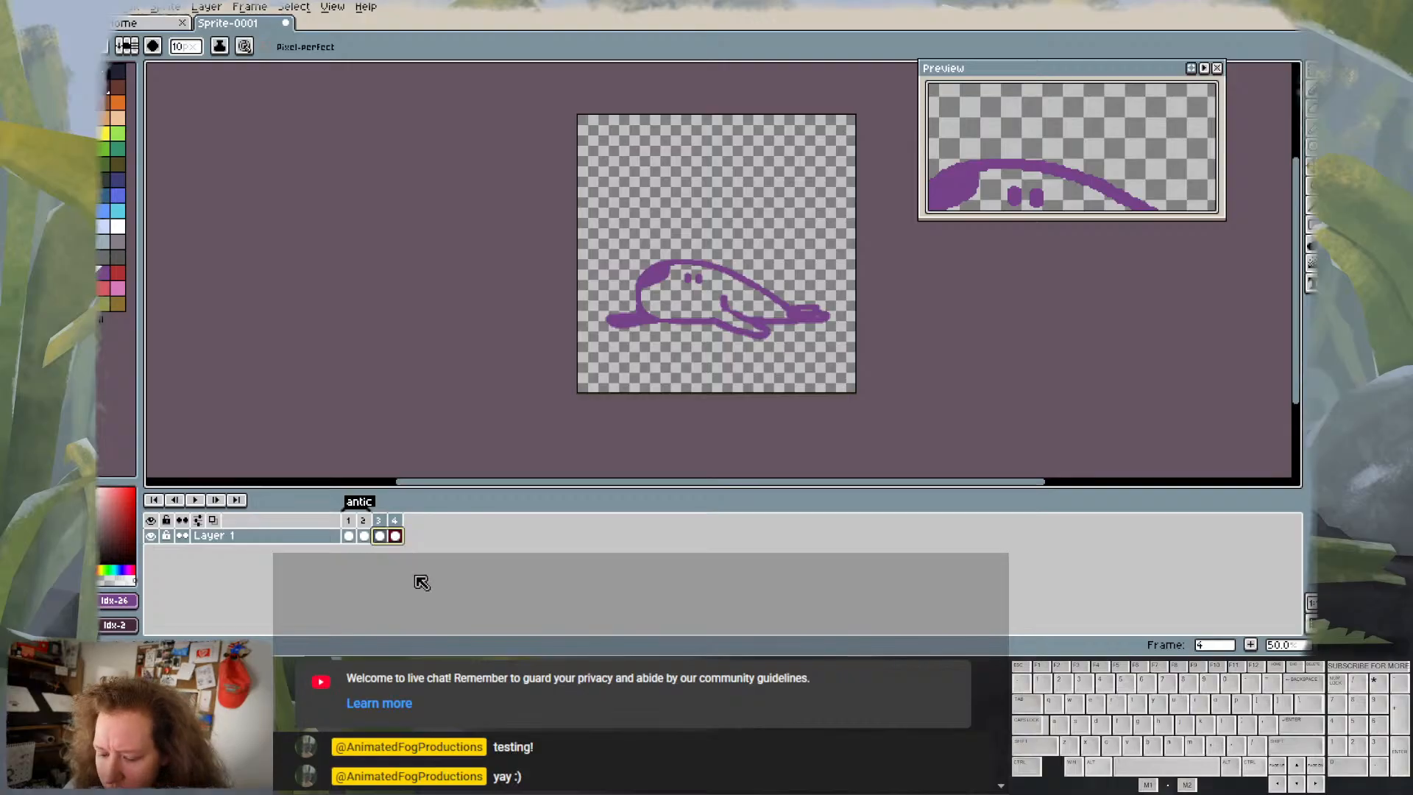
key(ctrl+z)
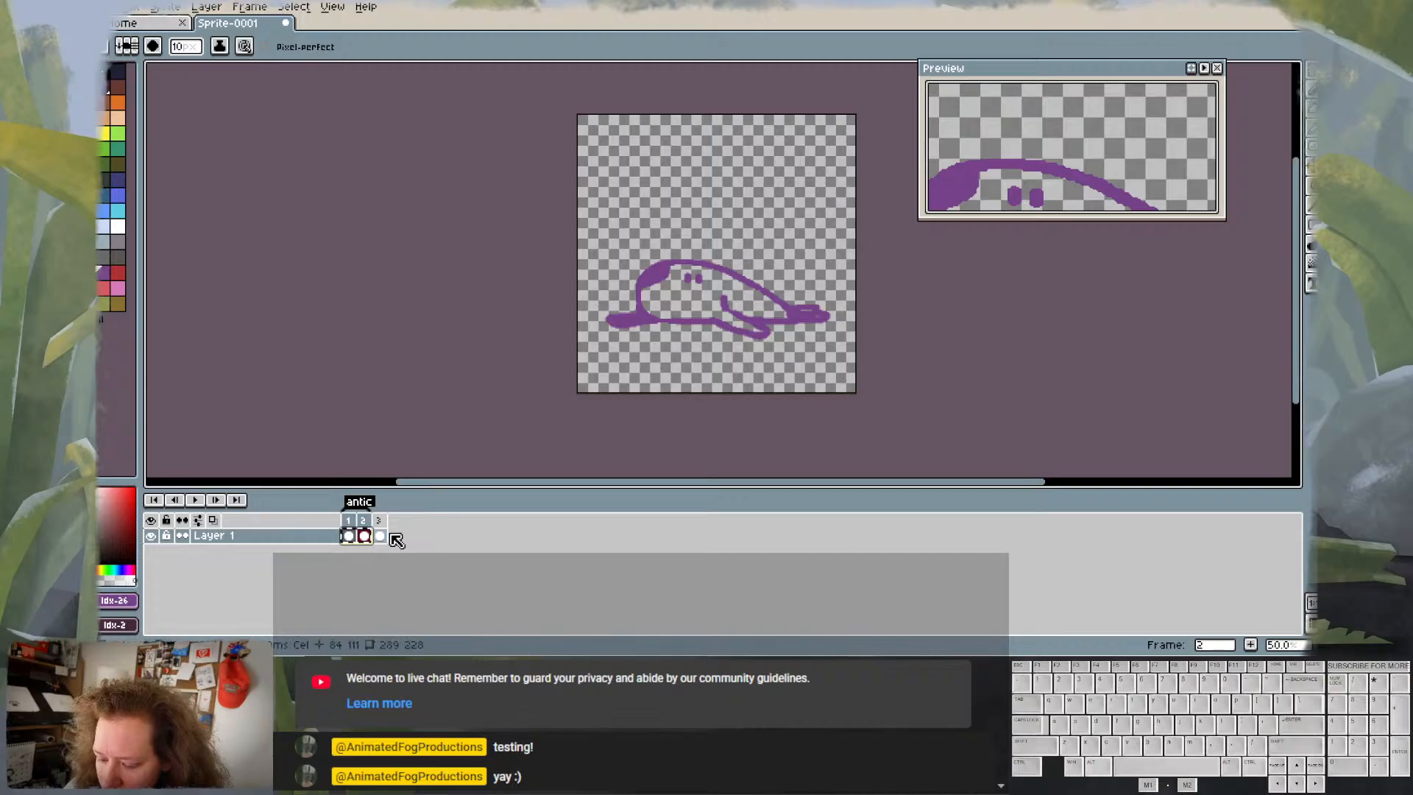
- Insert two new empty frames between the squashed pose and the upright pose
key(alt)
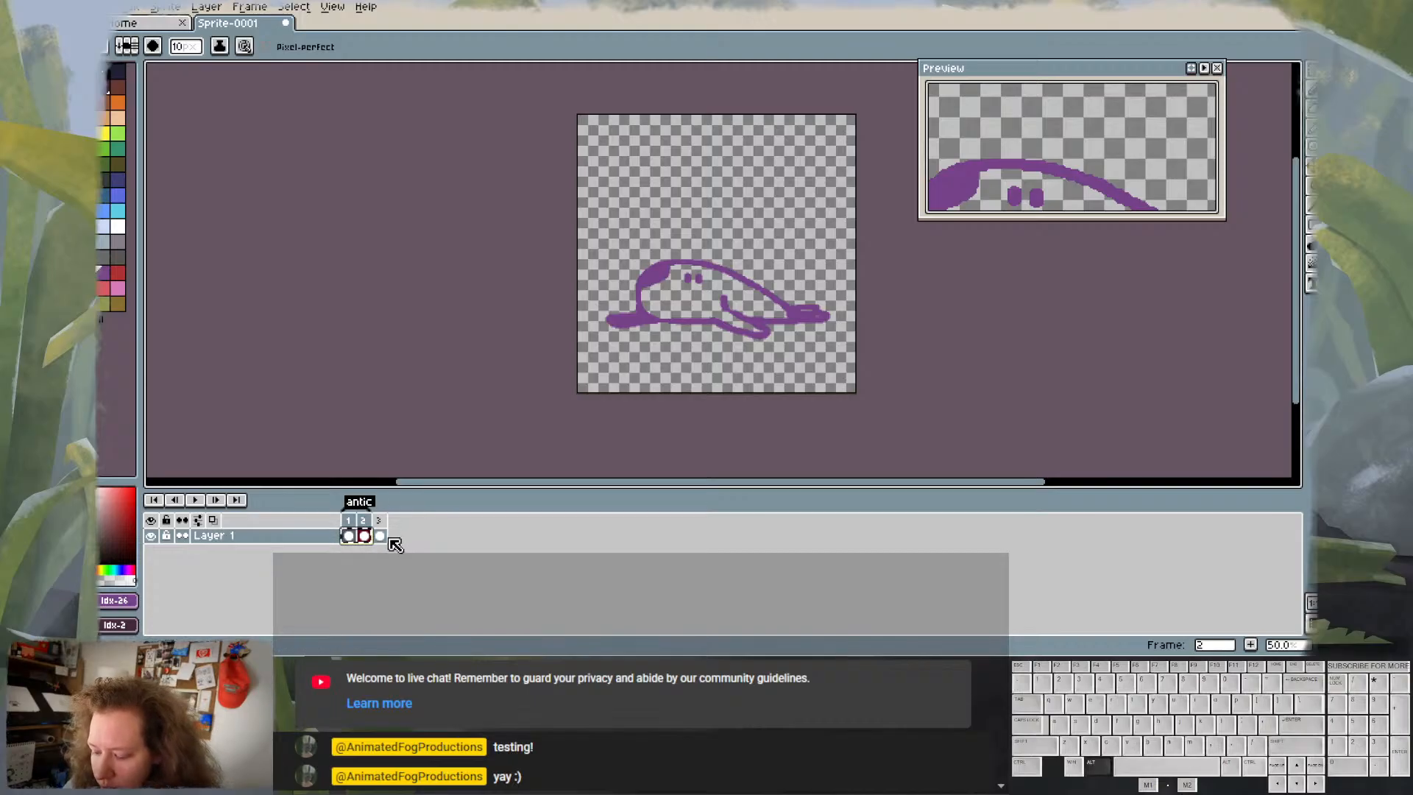
key(alt+b)
key(alt+b)
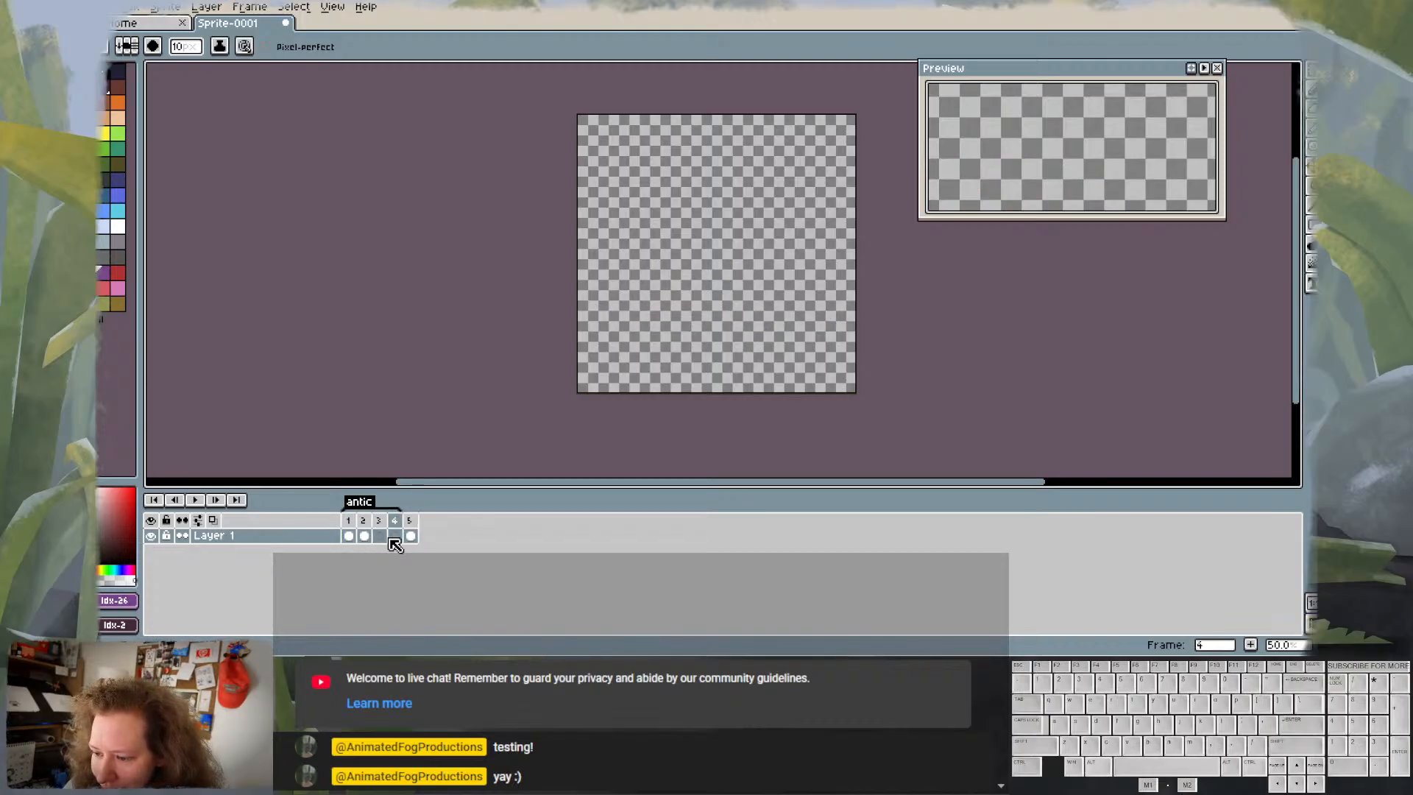
click(380, 537)
shift+click(392, 538)
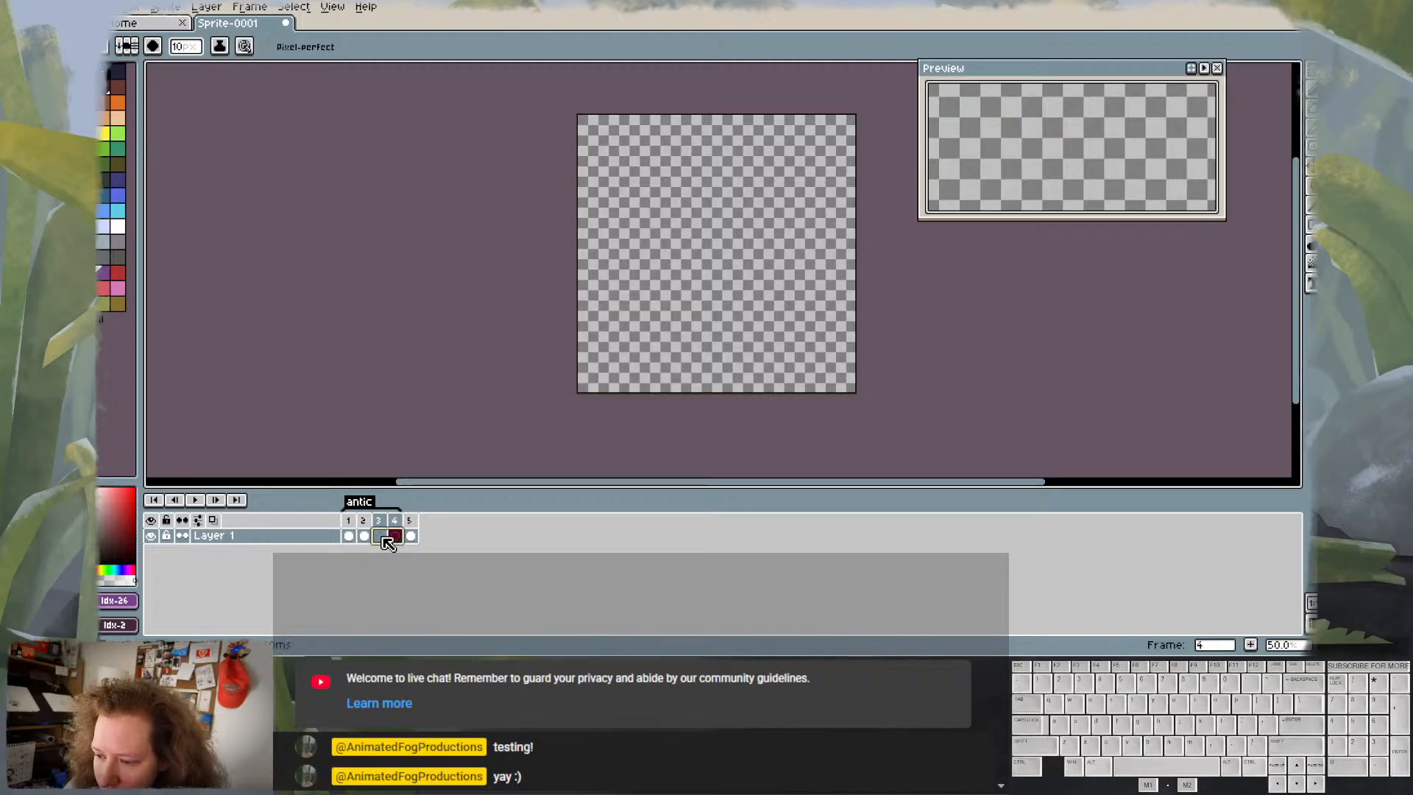
drag(382, 536, 423, 539)
click(401, 536)
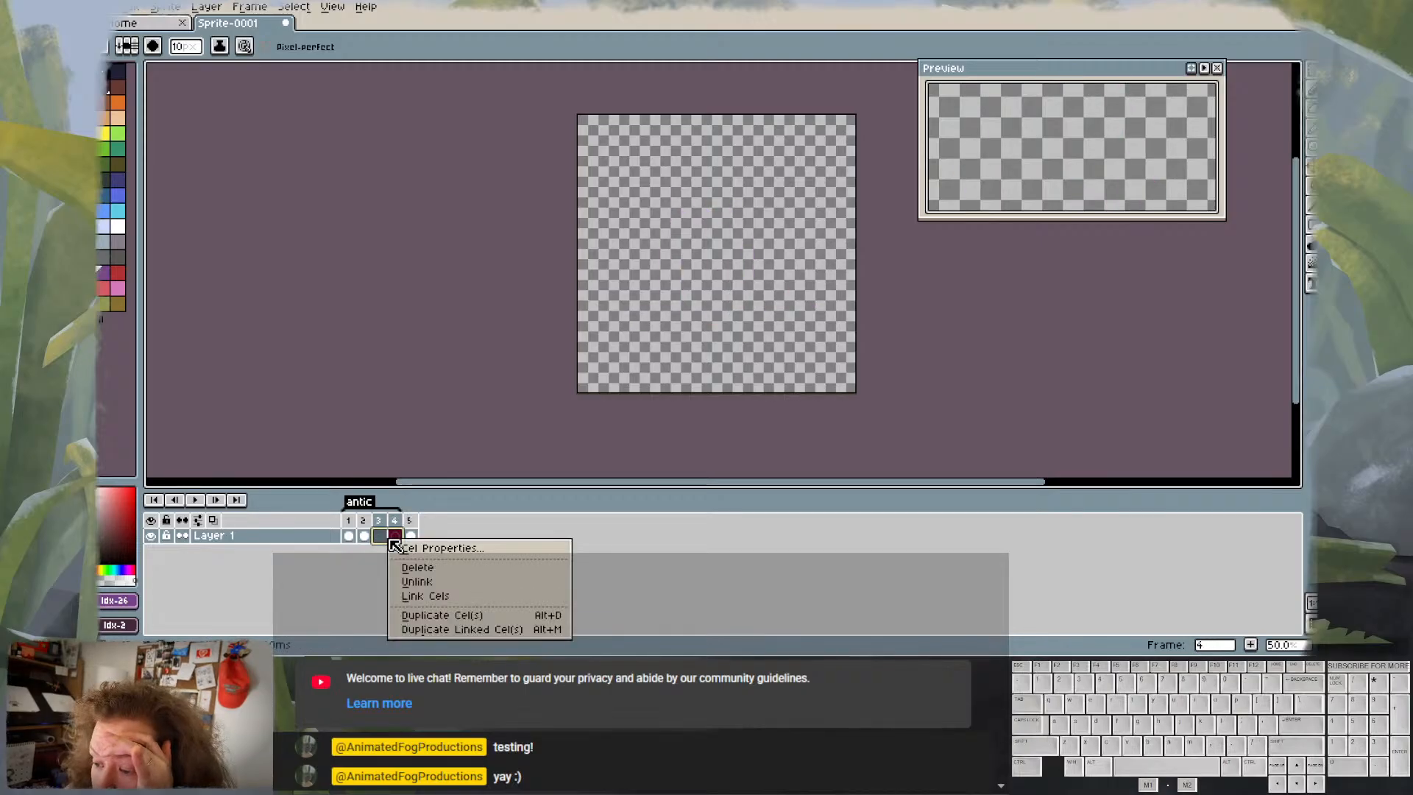
right_click(388, 539)
click(386, 564)
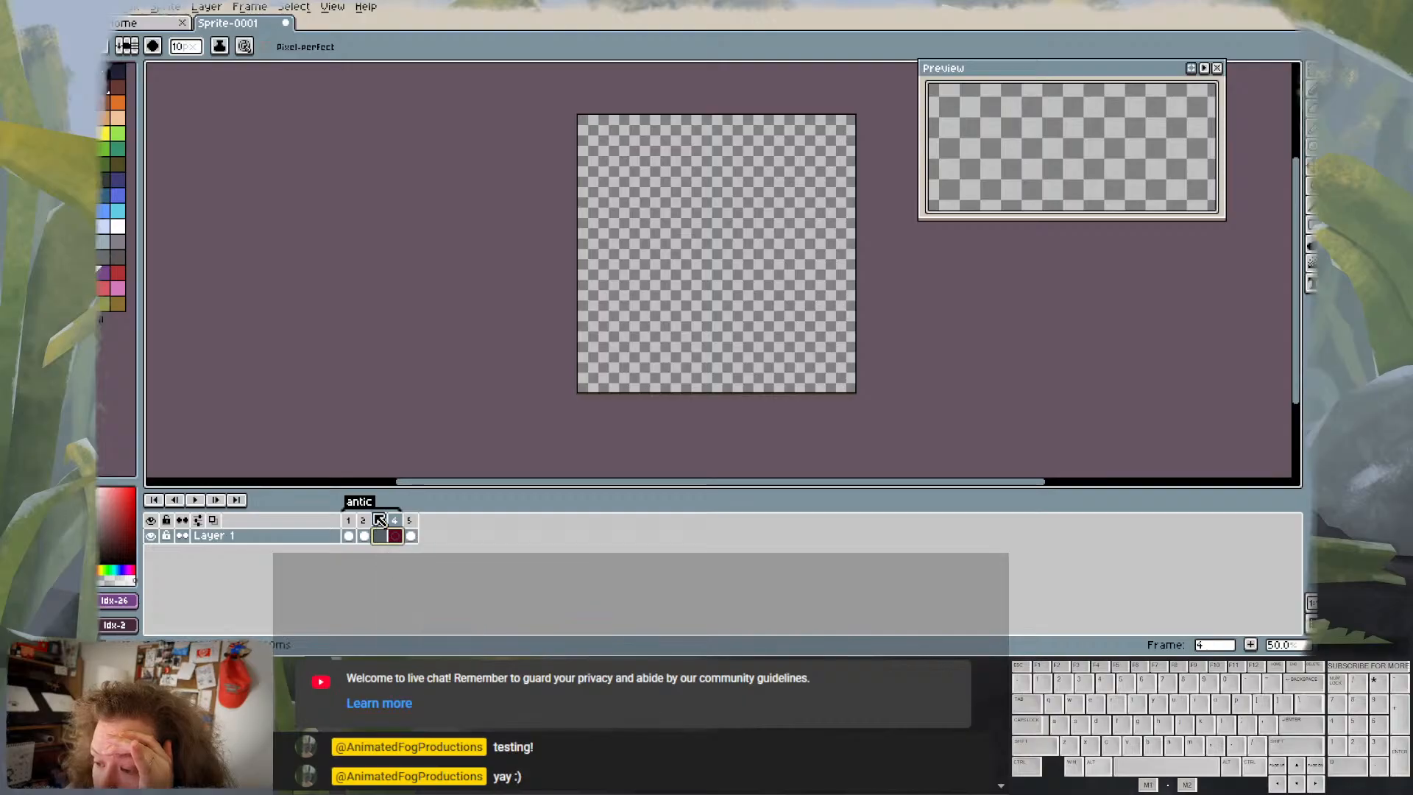
- Delete the antic tag from the timeline
double_click(366, 505)
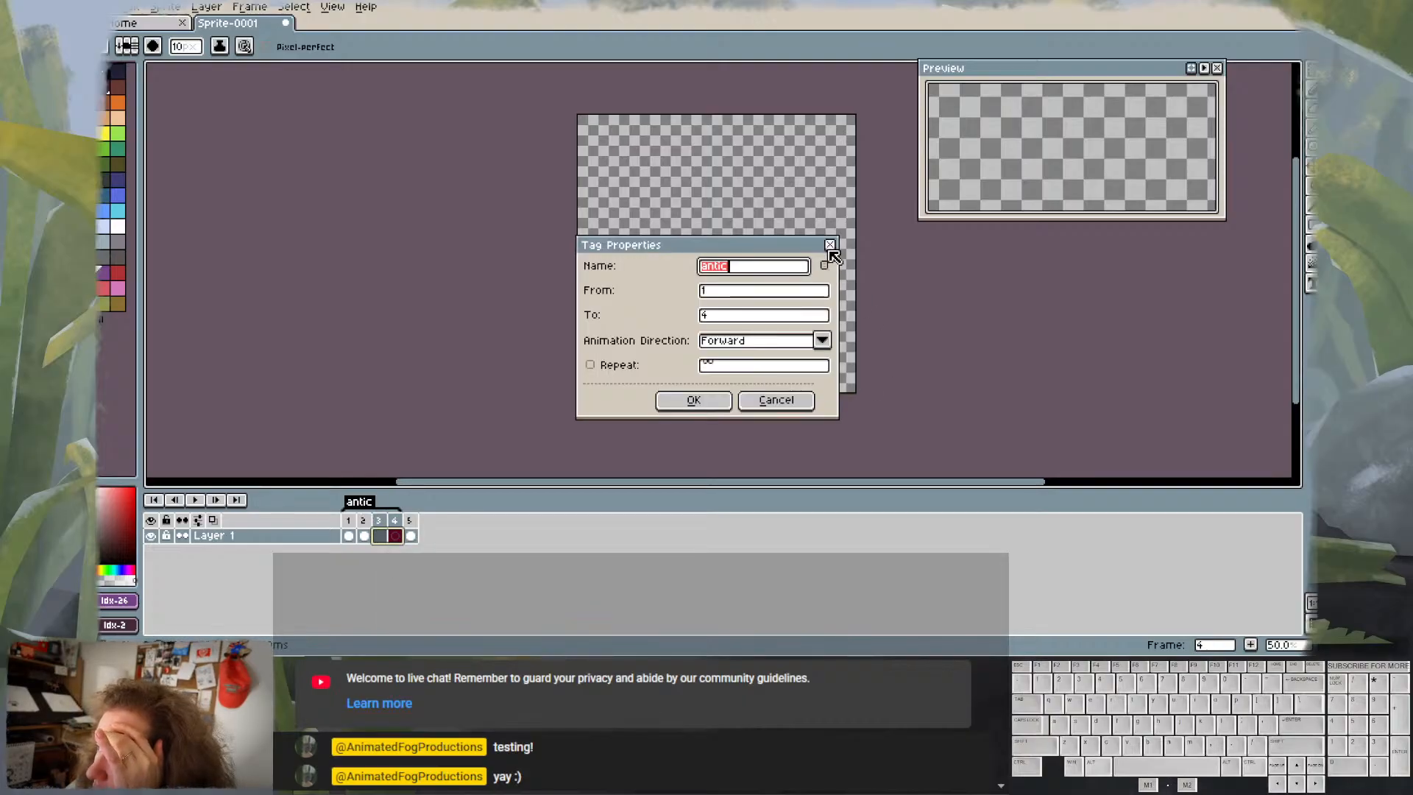
click(830, 244)
right_click(370, 506)
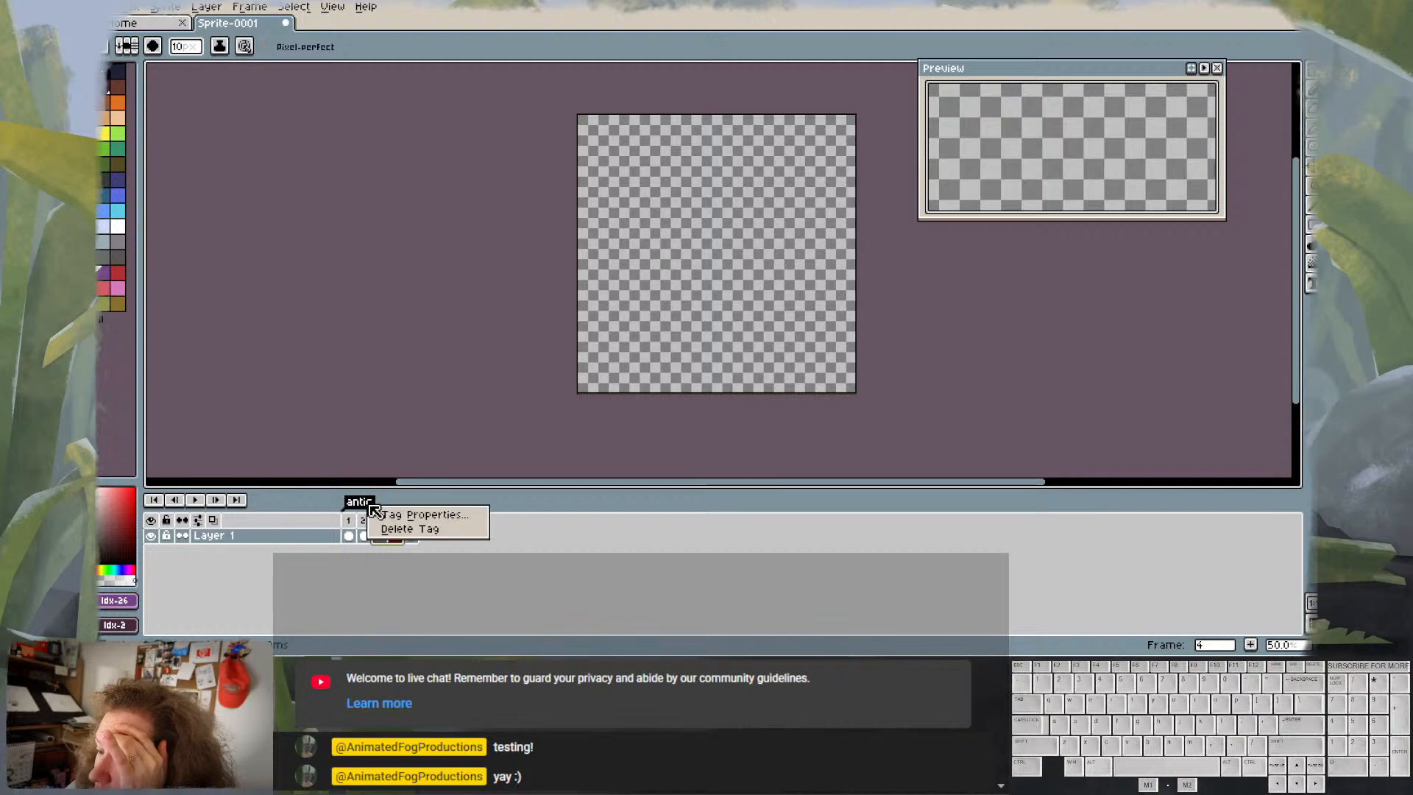
click(402, 529)
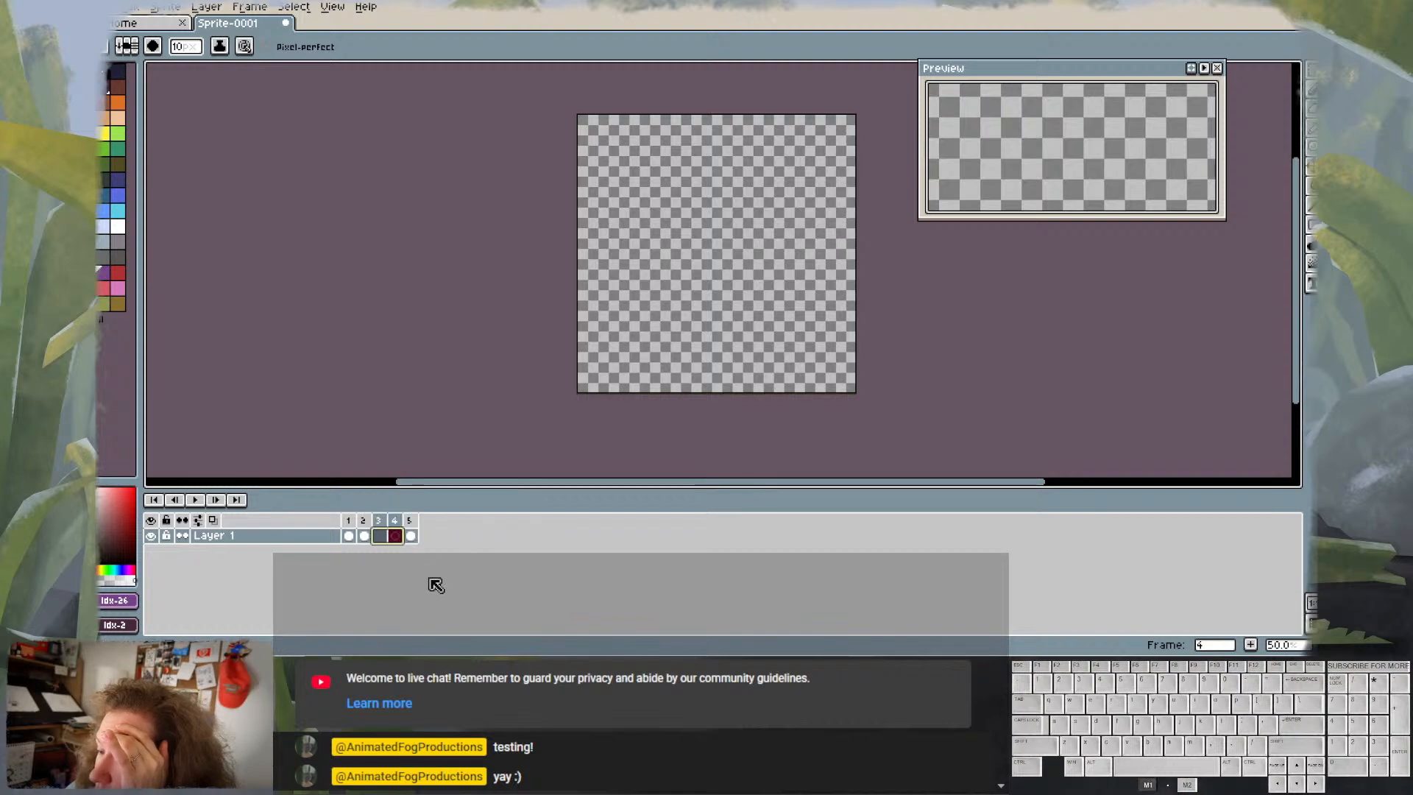
- Move the upright seal's cel from frame 5 to frame 3
click(412, 541)
mouse_move(411, 540)
mouse_down()
mouse_move(387, 538)
mouse_move(414, 536)
mouse_move(380, 518)
mouse_move(413, 519)
mouse_up()
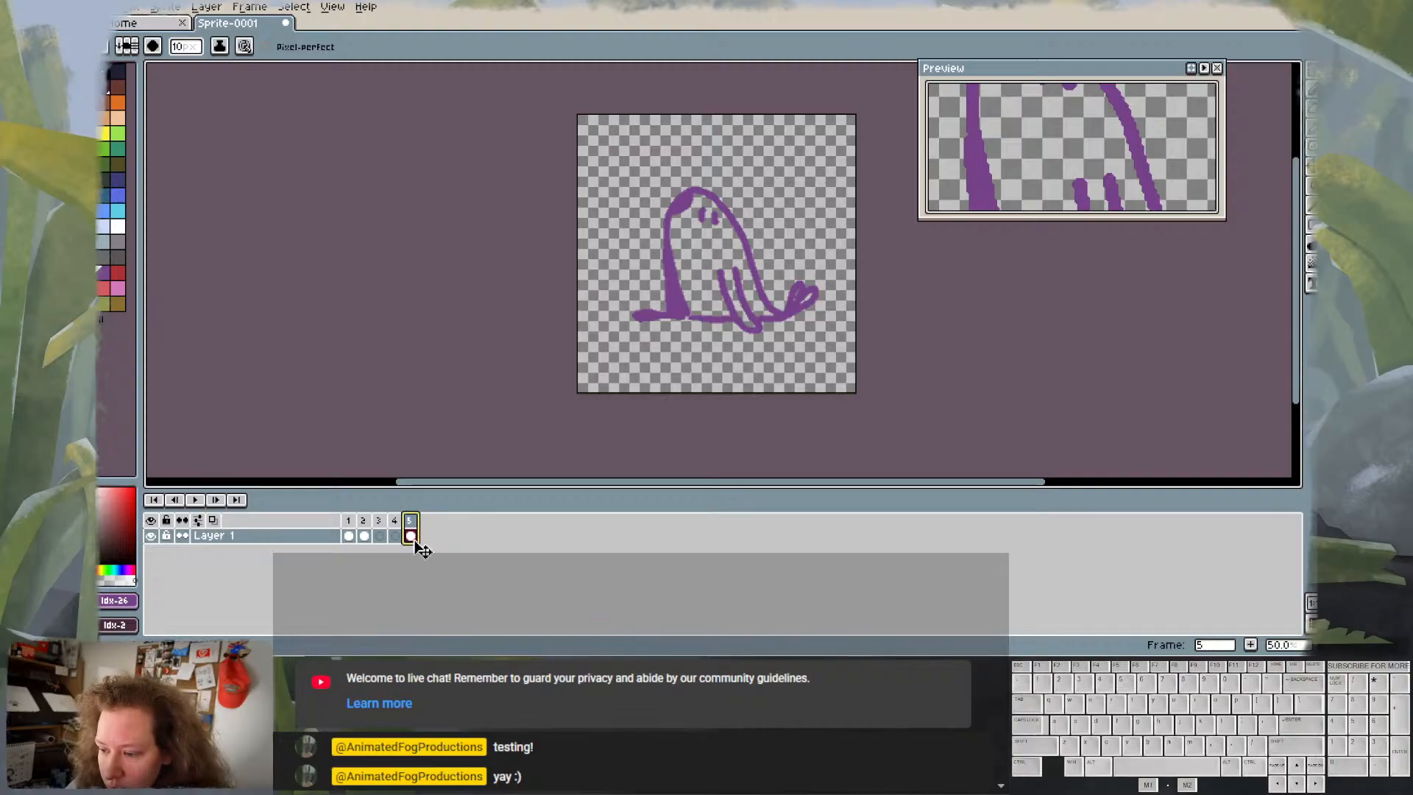
click(380, 535)
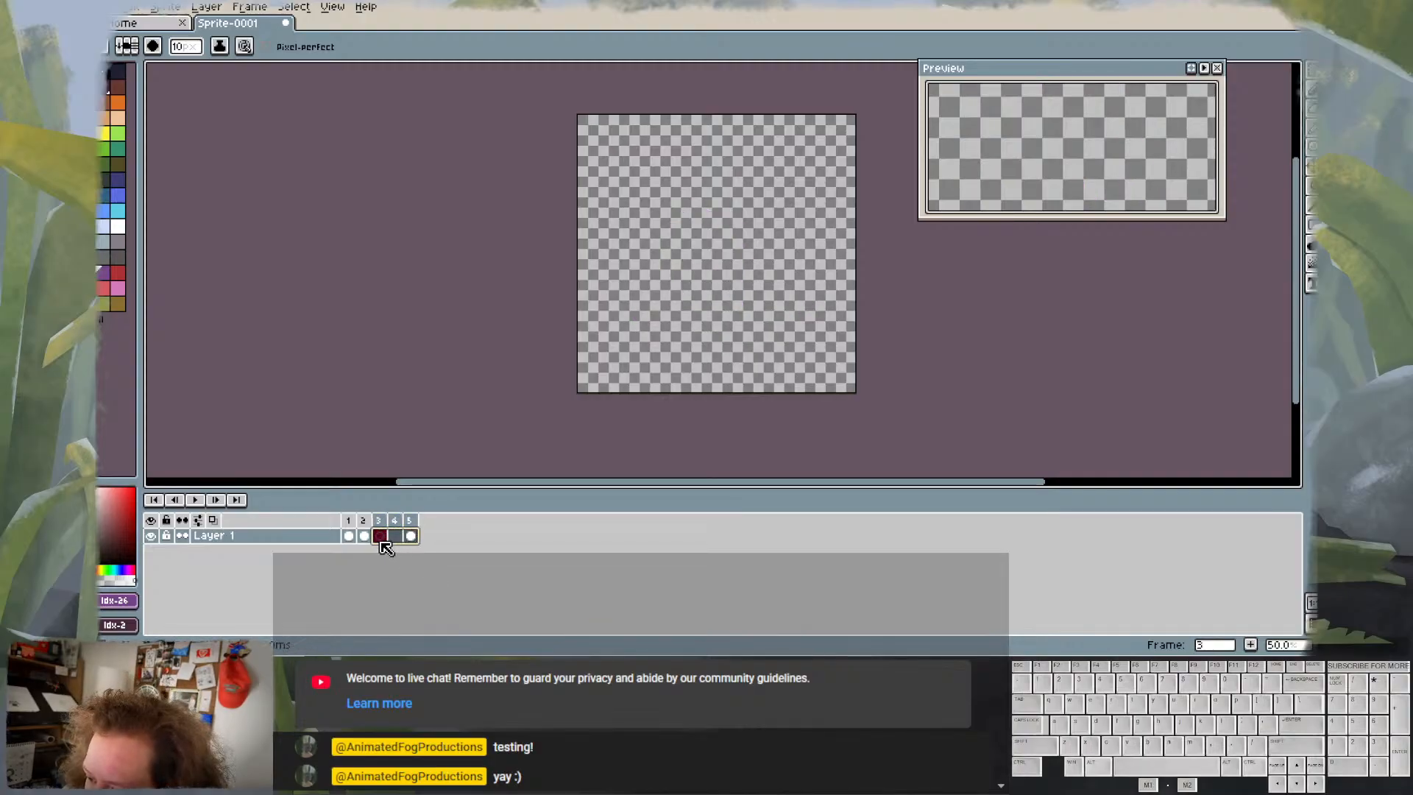
click(410, 522)
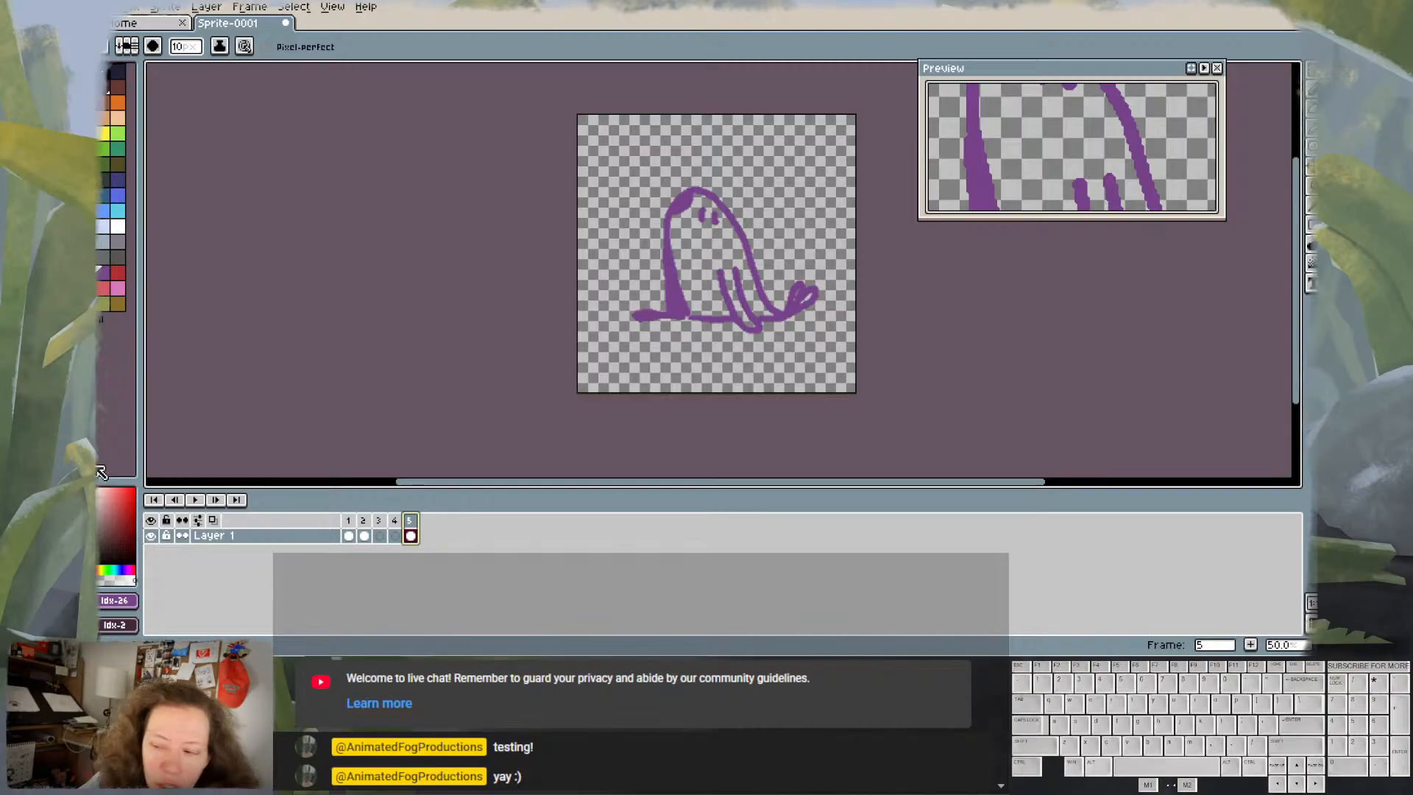
click(394, 537)
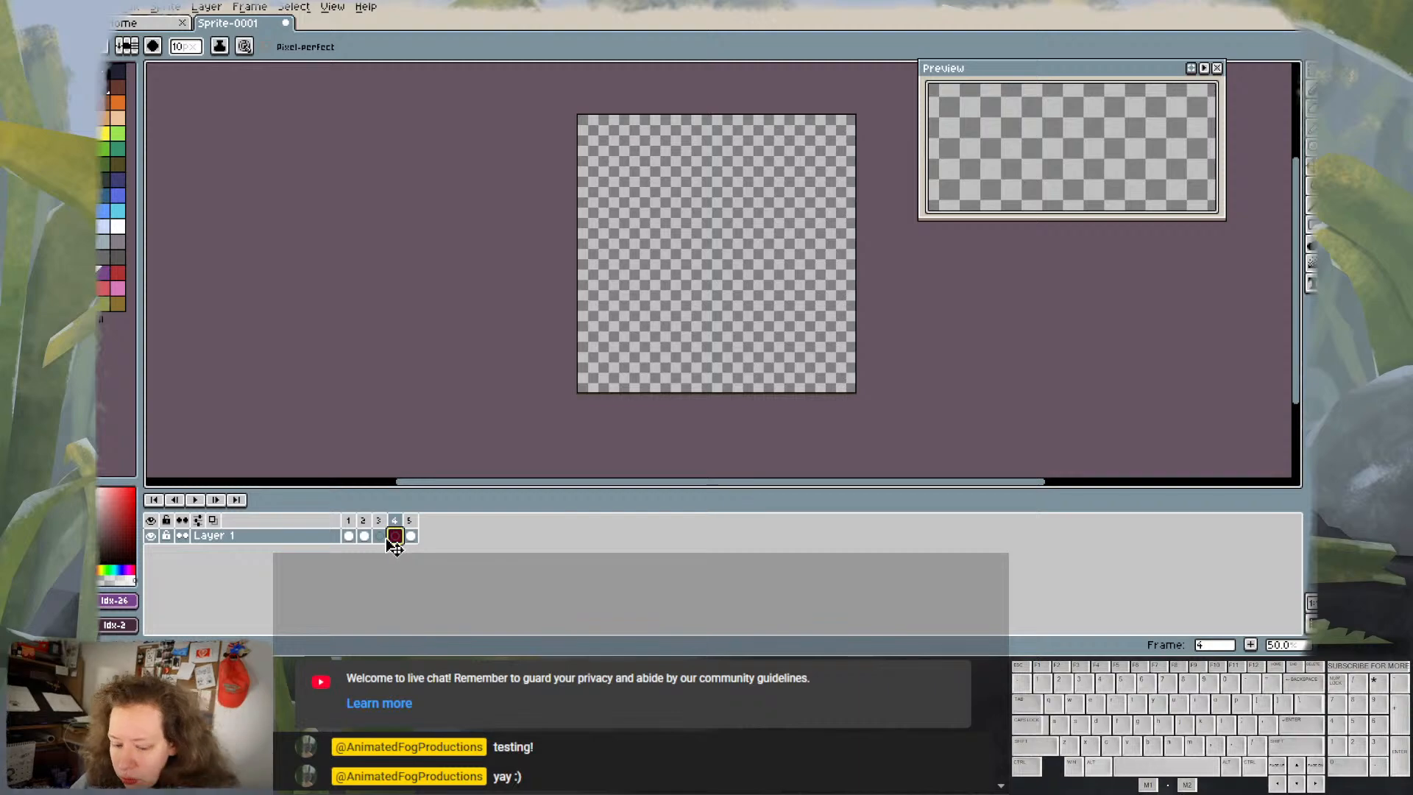
mouse_move(395, 537)
mouse_down()
mouse_move(379, 537)
mouse_move(420, 542)
mouse_up()
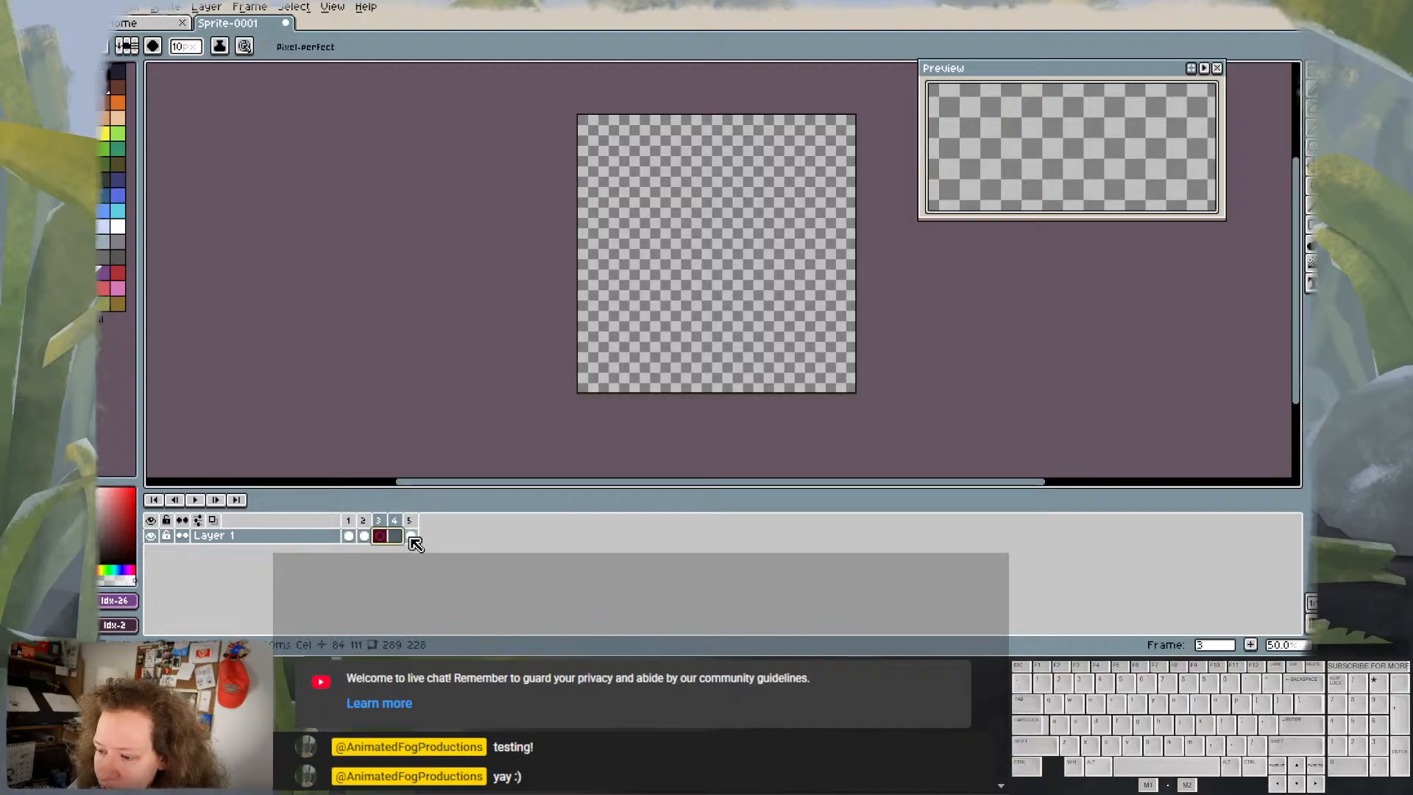
click(410, 536)
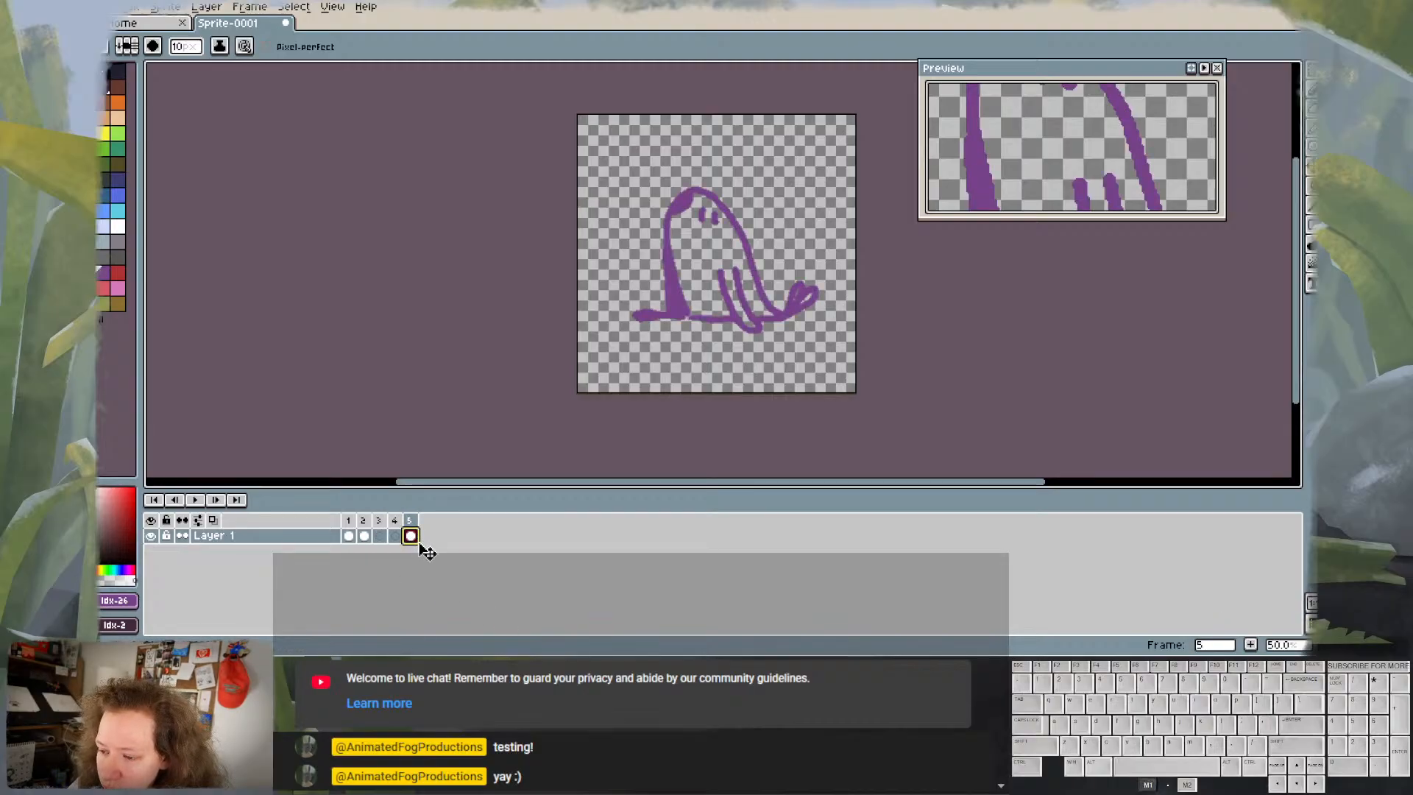
drag(402, 554, 379, 544)
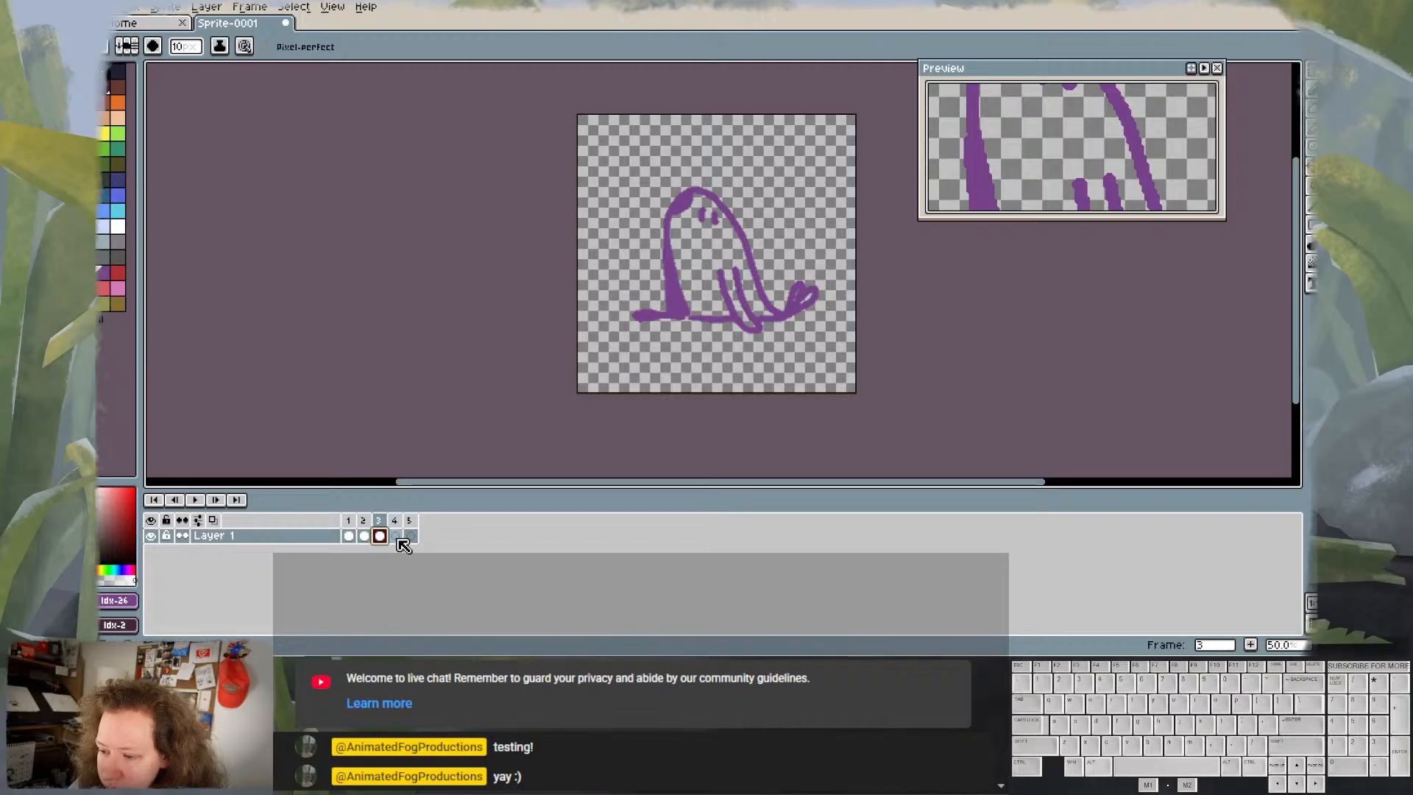
- Copy the lying and squashed cels of frames 1 and 2 into frames 4 and 5
click(349, 535)
click(366, 537)
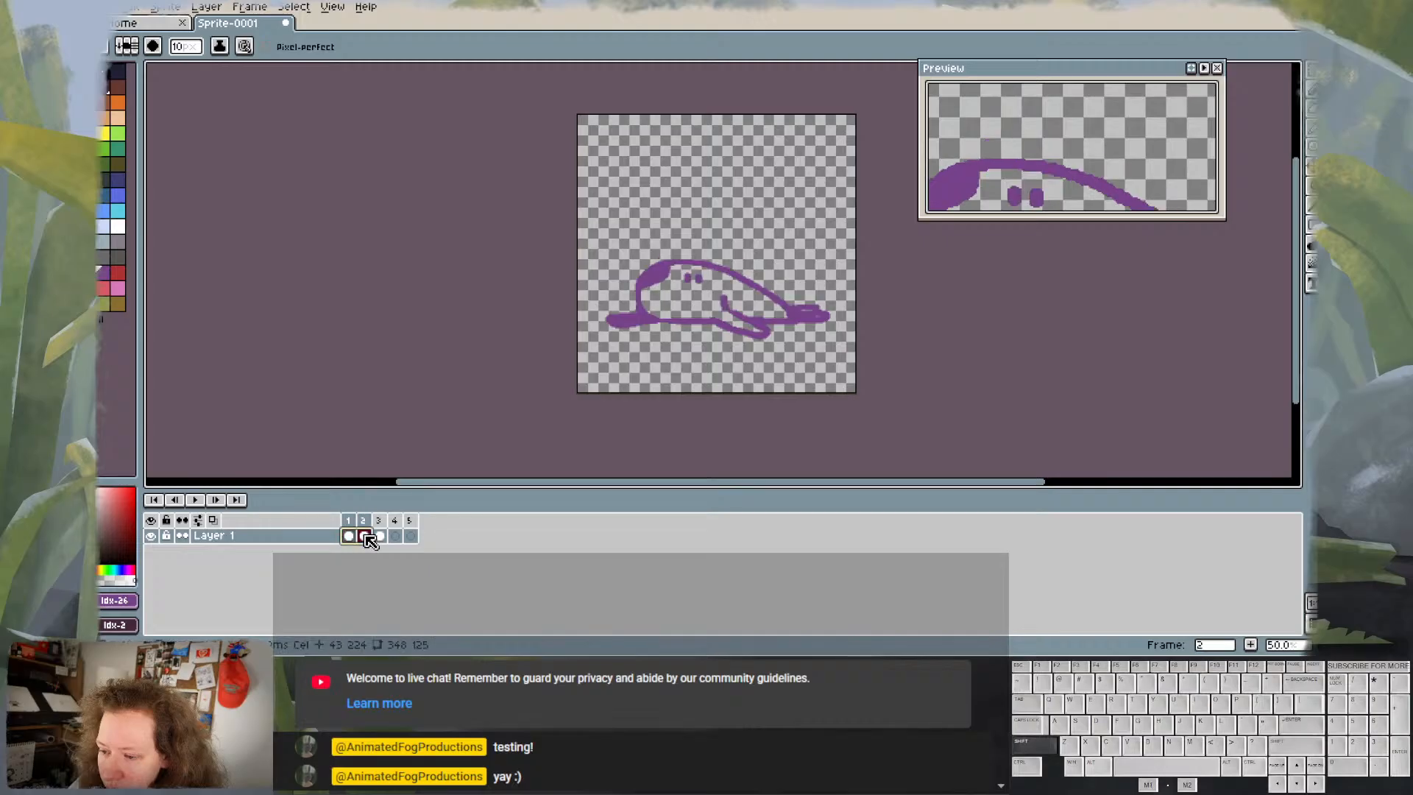
click(395, 535)
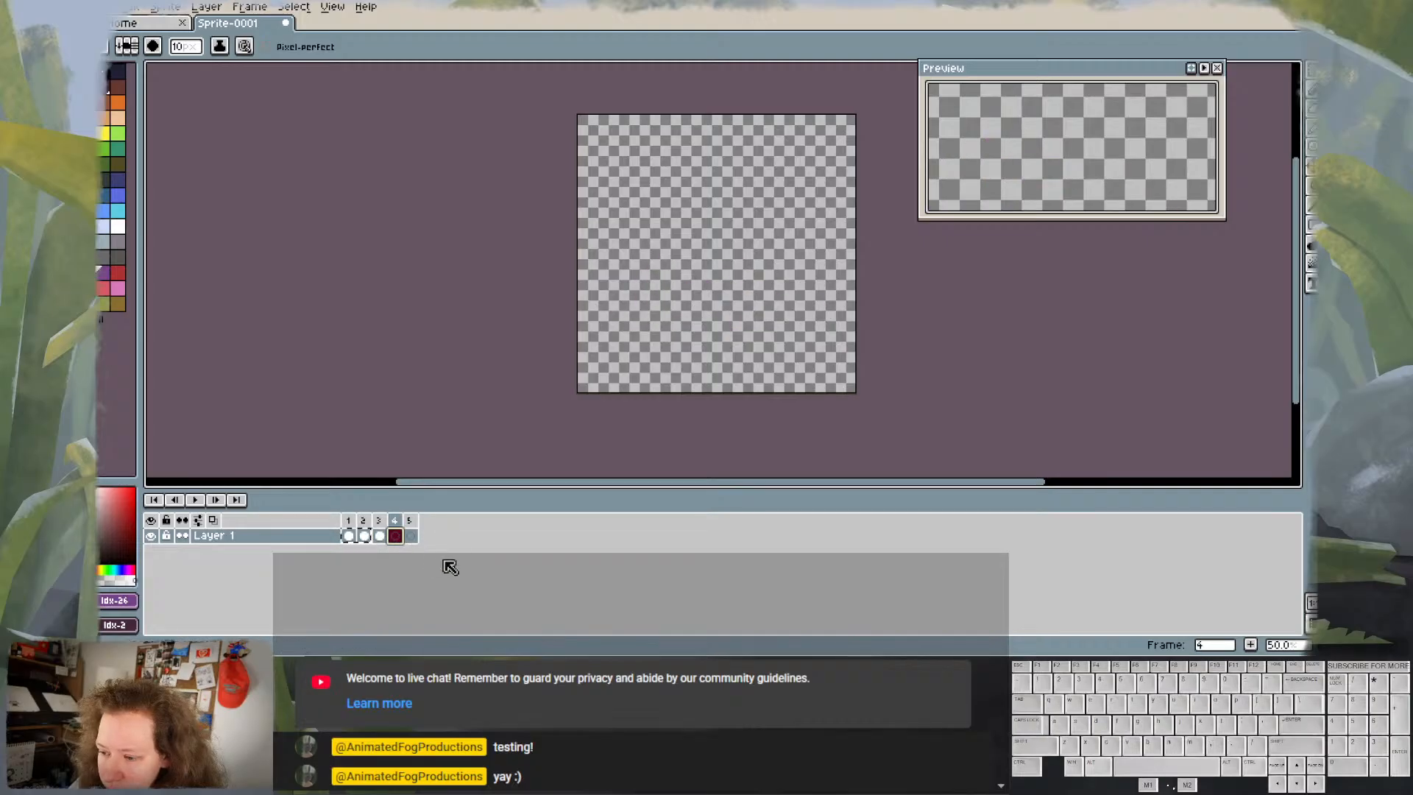
key(ctrl+v)
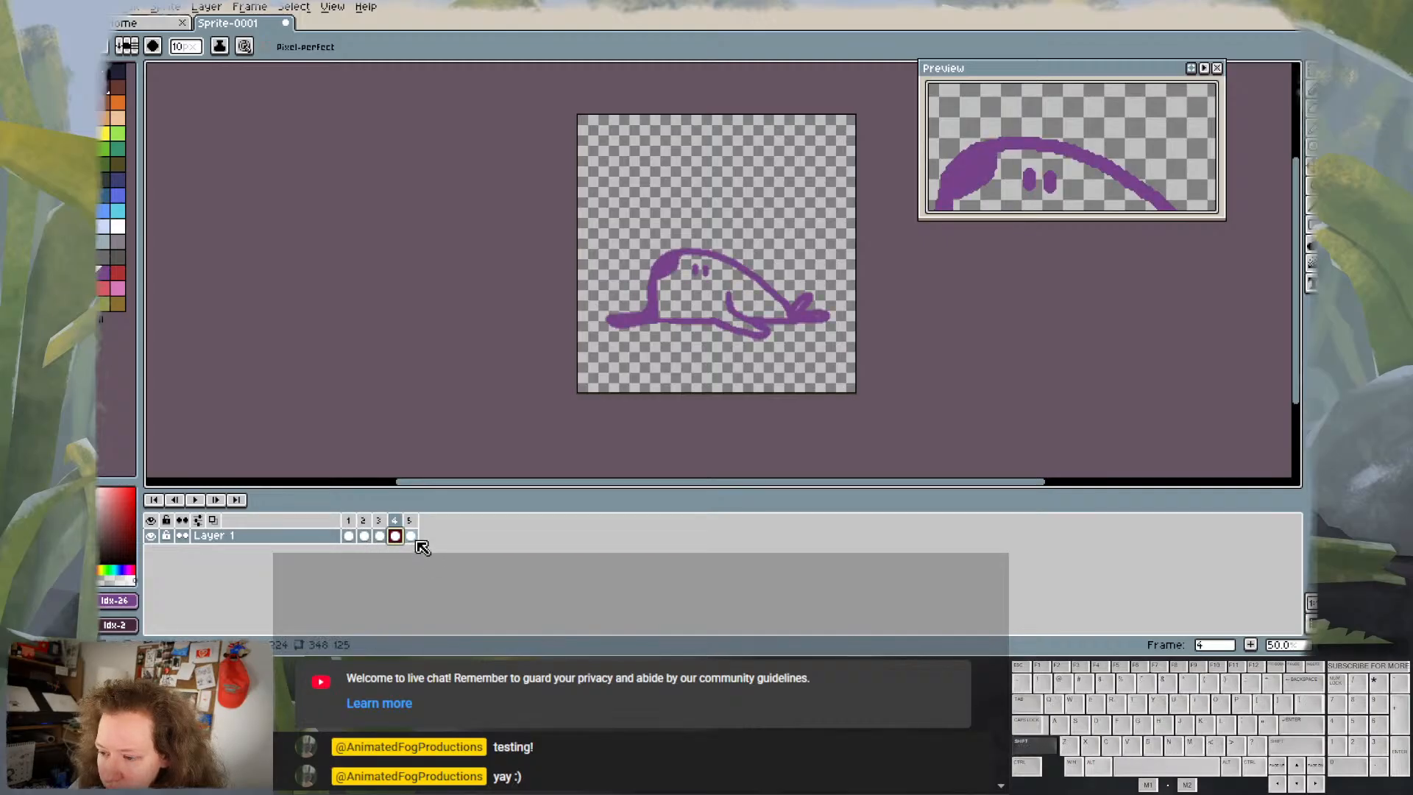
- Move the lying seal's cel from frame 4 to frame 5, replacing the squashed pose there
click(415, 539)
right_click(407, 539)
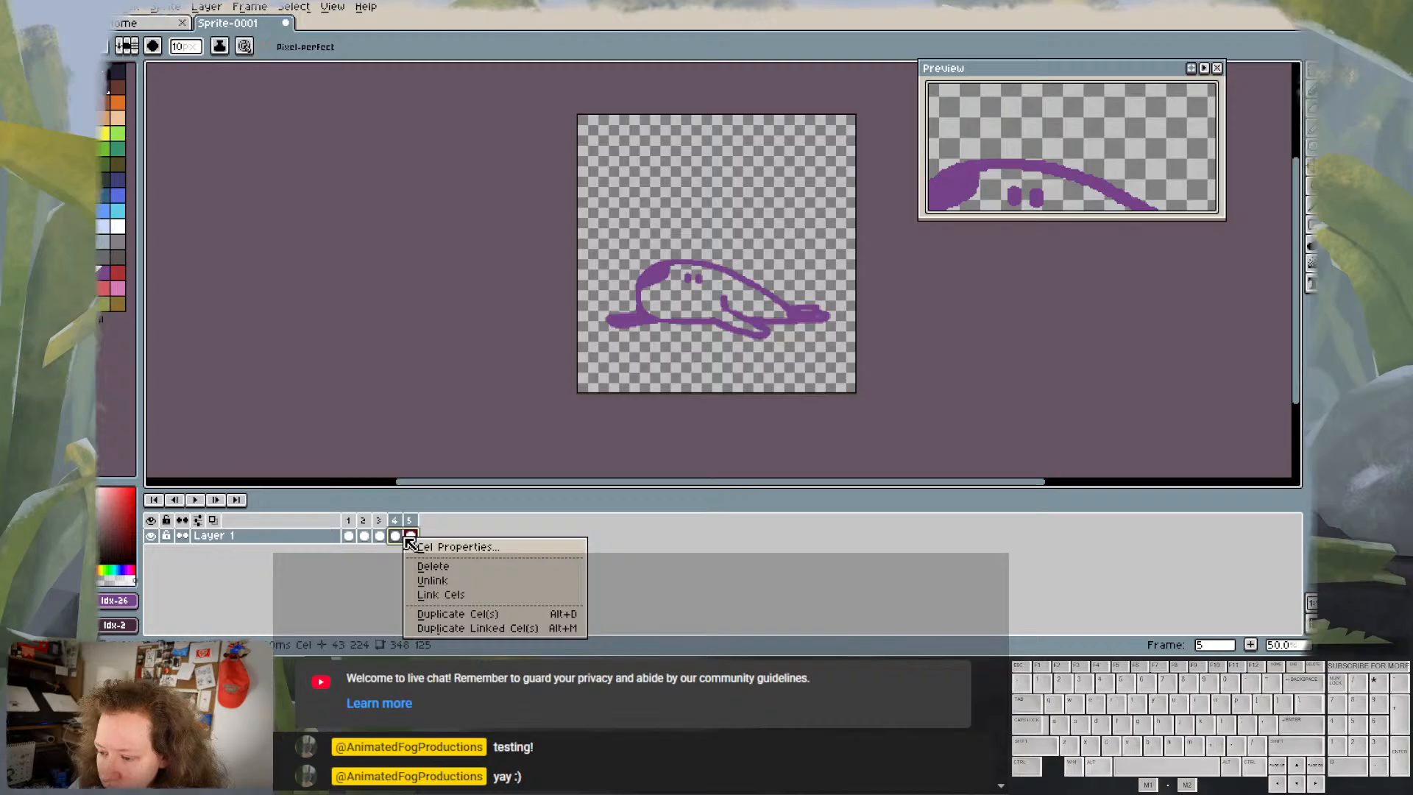
click(399, 538)
click(398, 538)
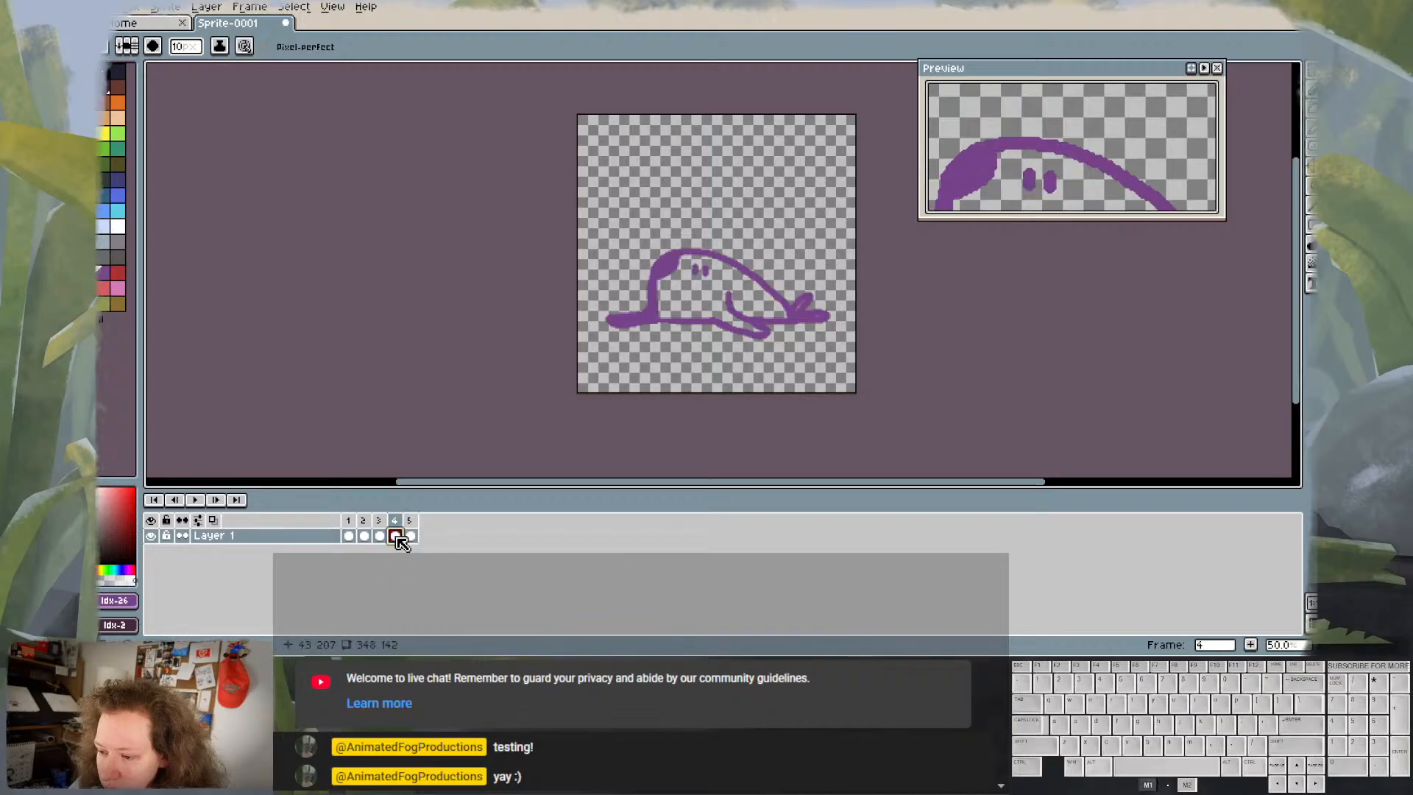
click(411, 537)
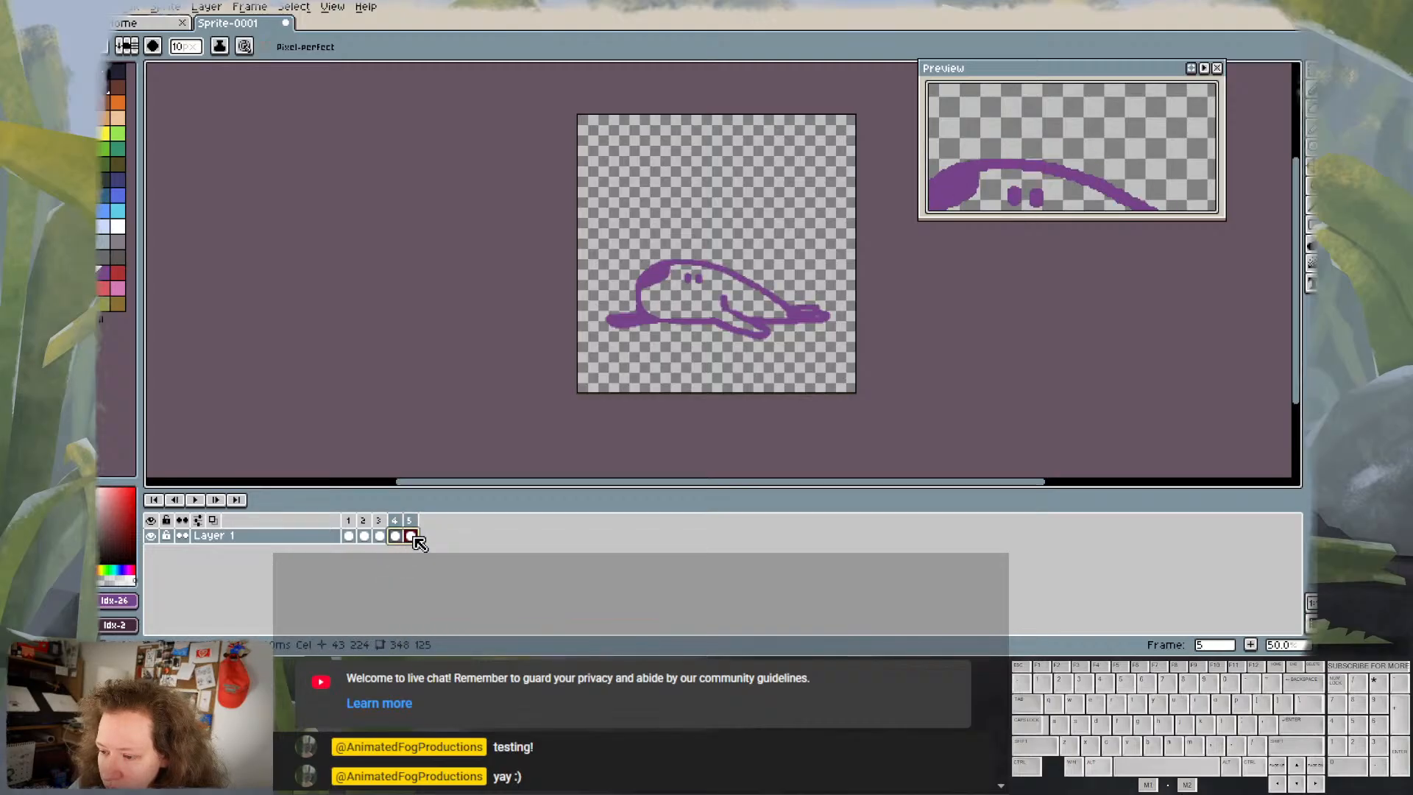
click(396, 536)
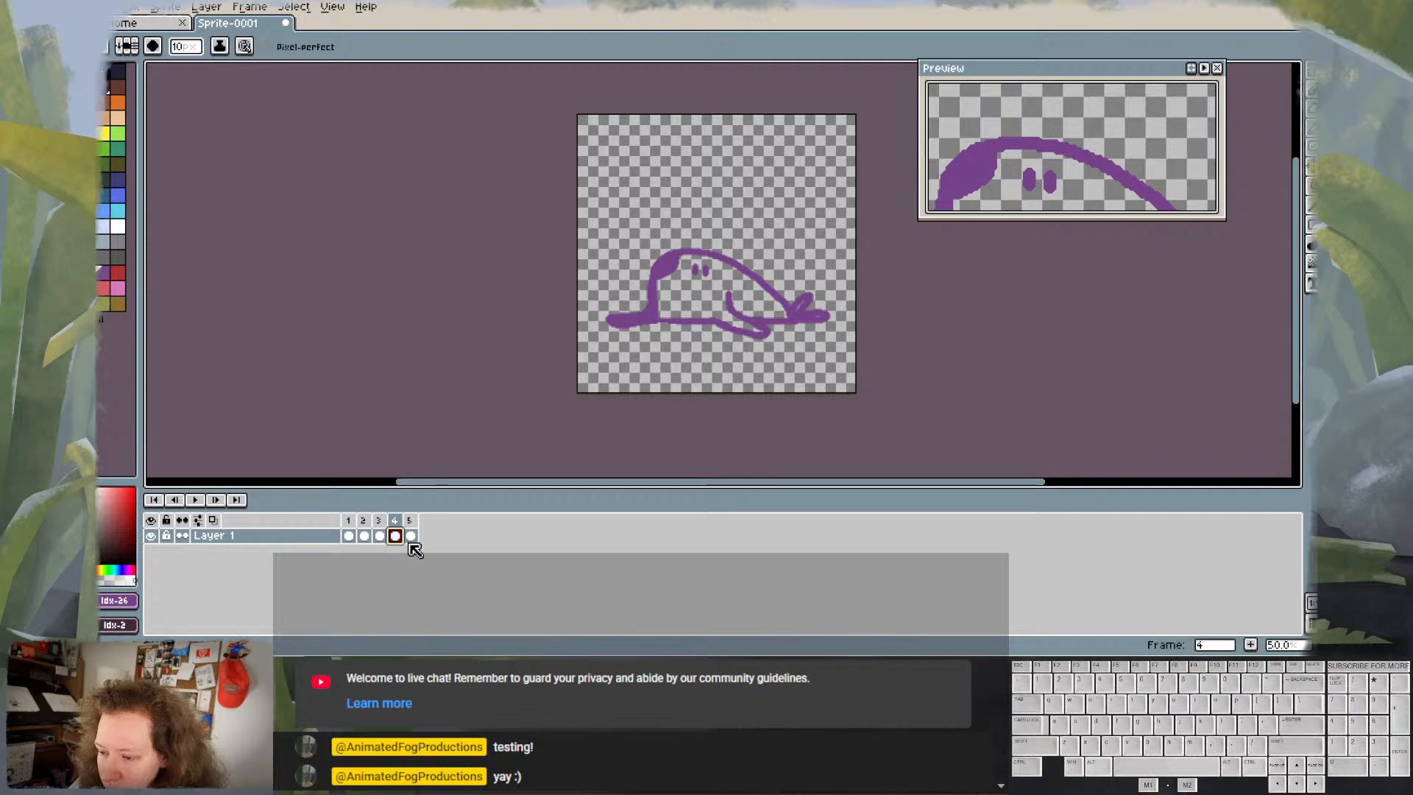
drag(402, 544, 417, 546)
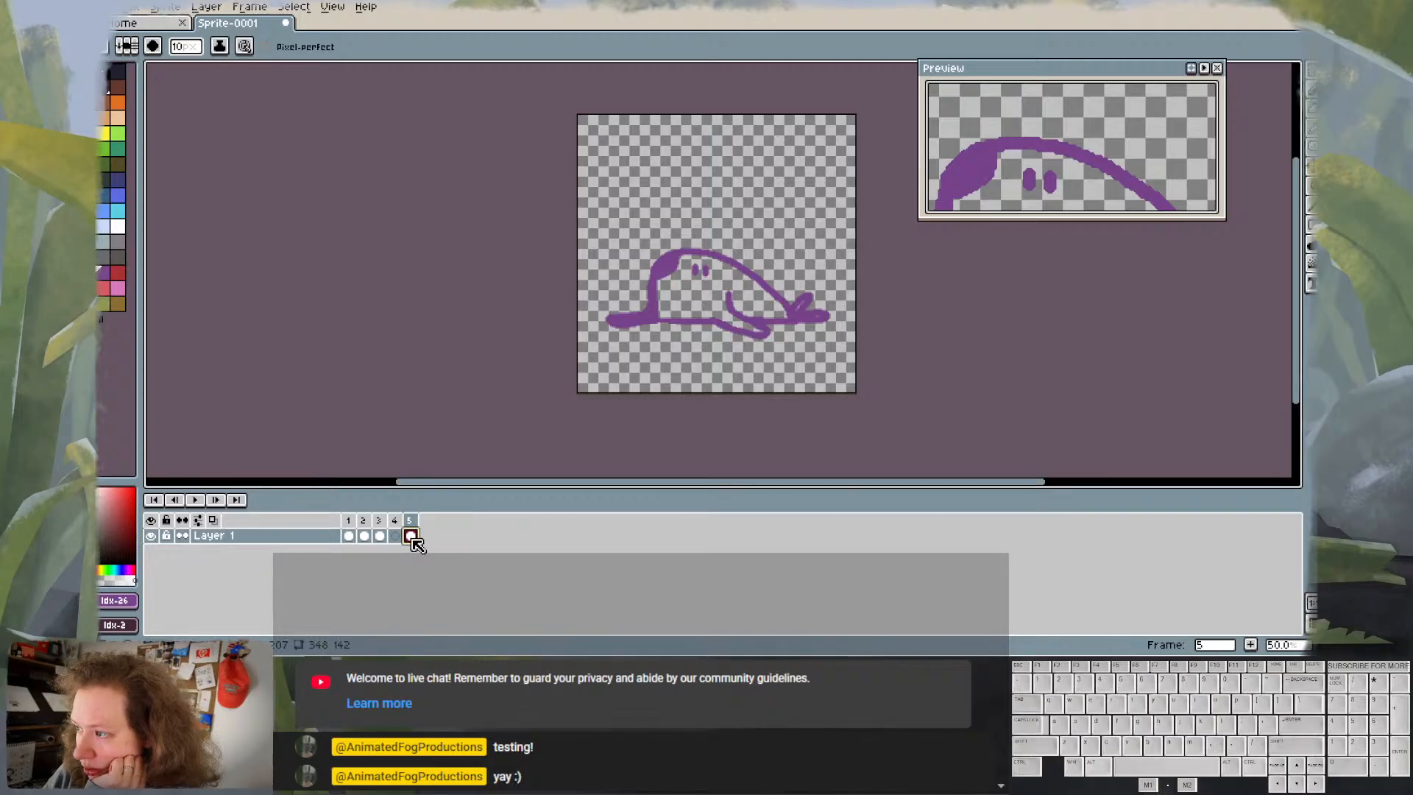
right_click(349, 537)
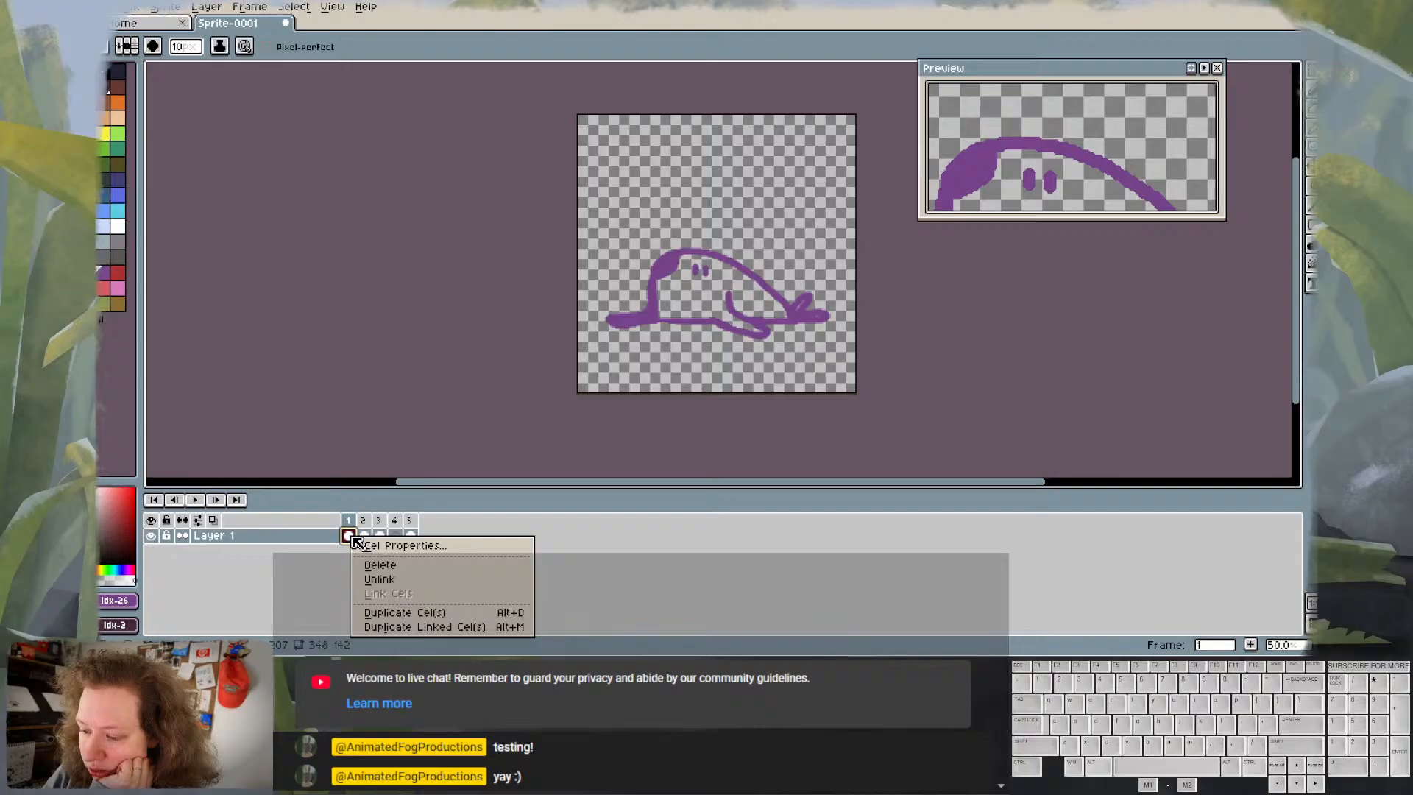
click(347, 561)
right_click(354, 521)
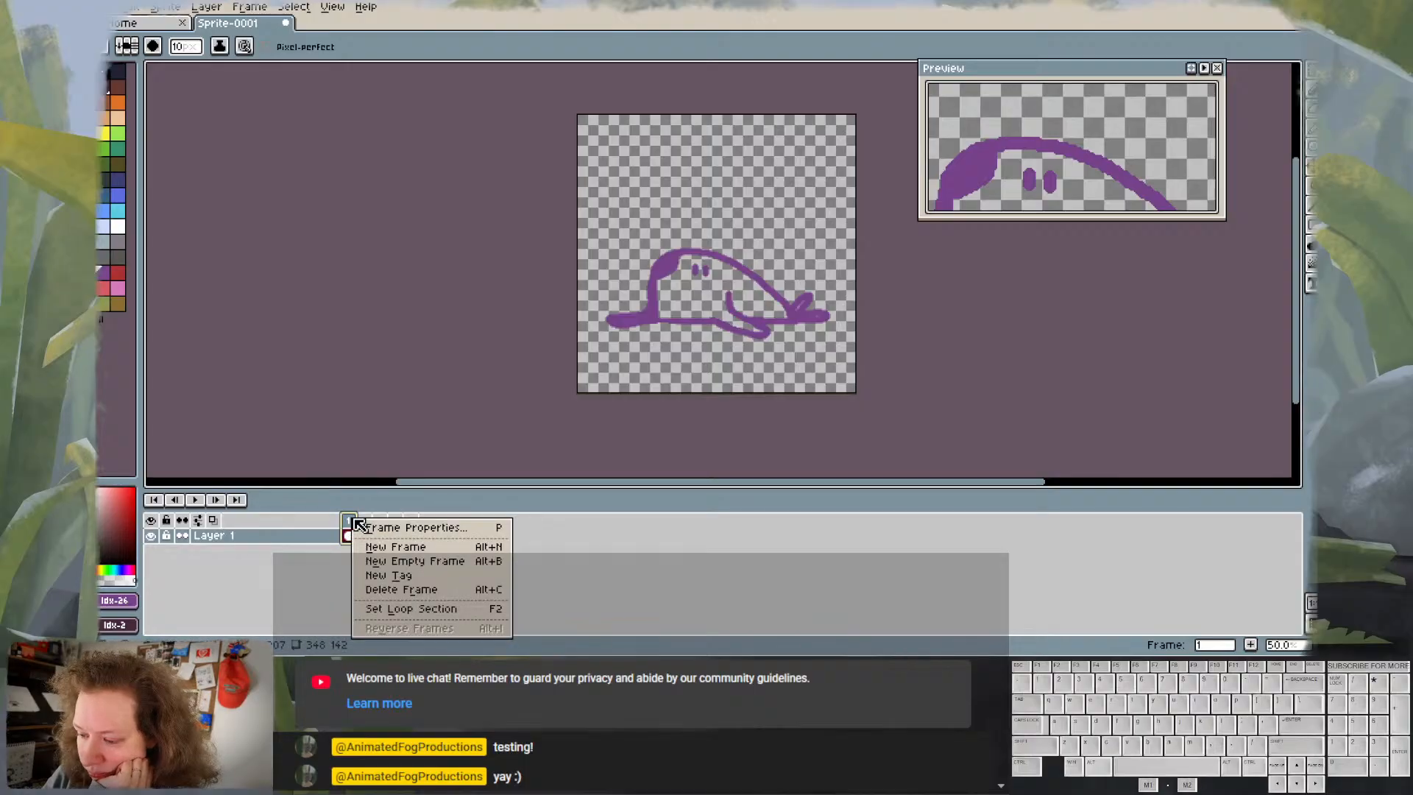
click(317, 560)
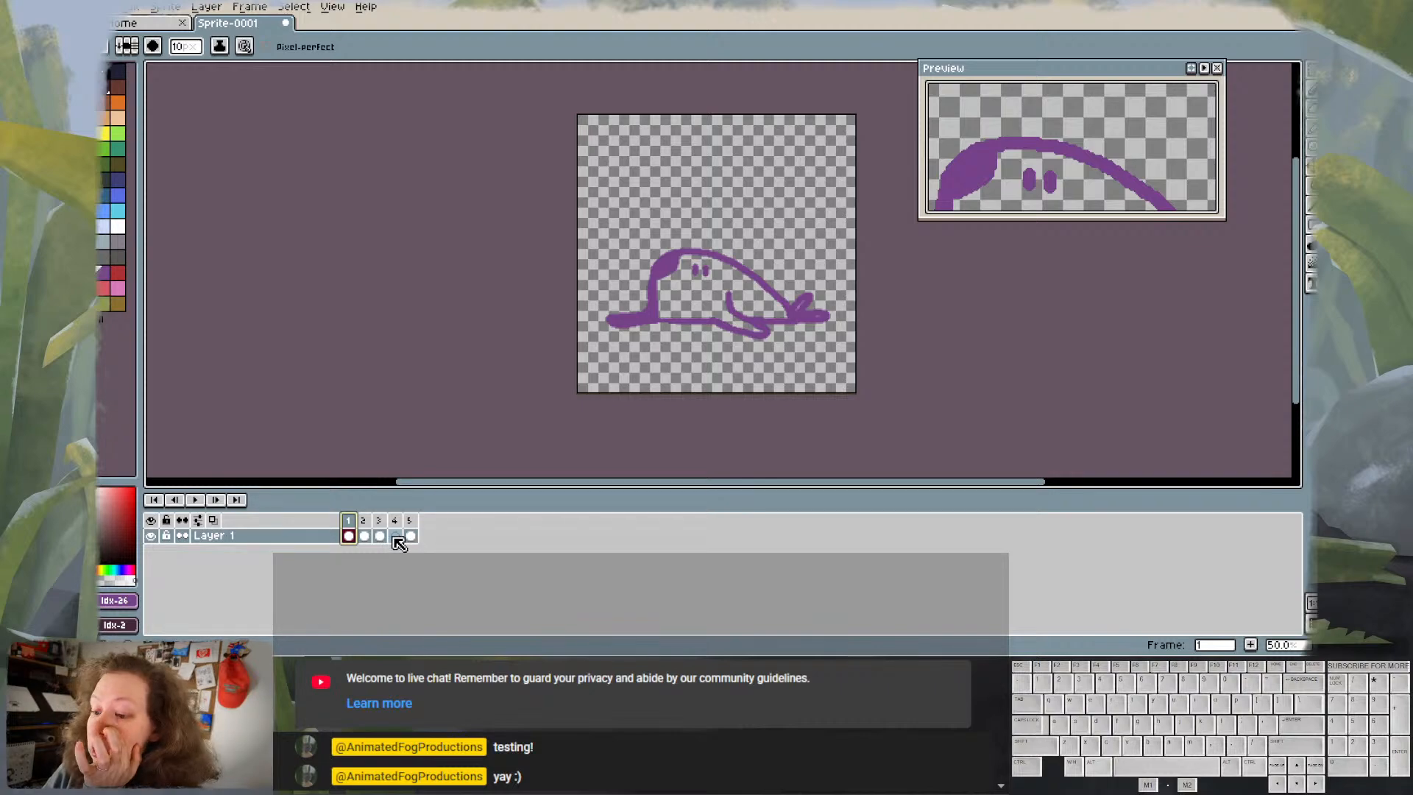
- Copy the squashed seal's cel from frame 2 into the empty frame 4
click(368, 538)
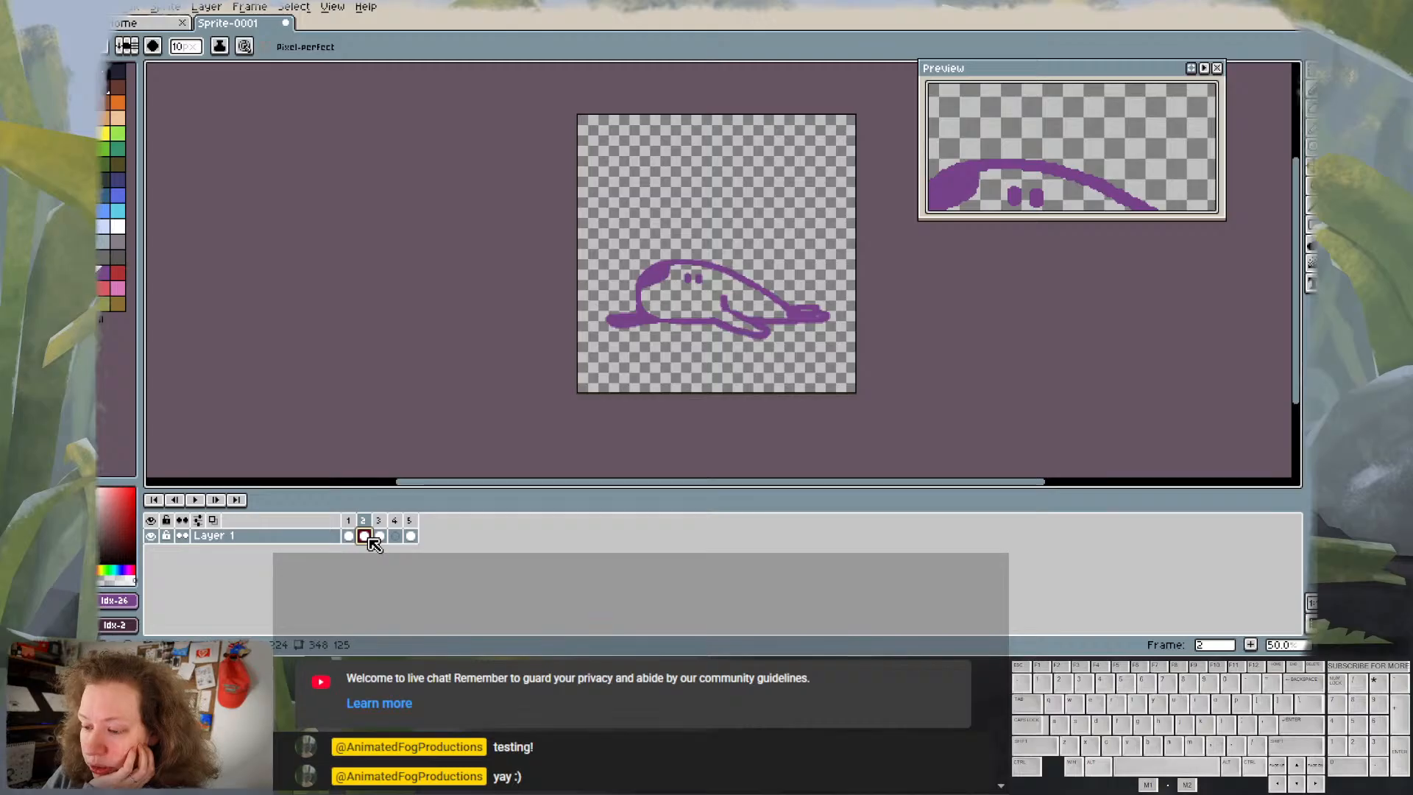
key(ctrl+c)
click(398, 538)
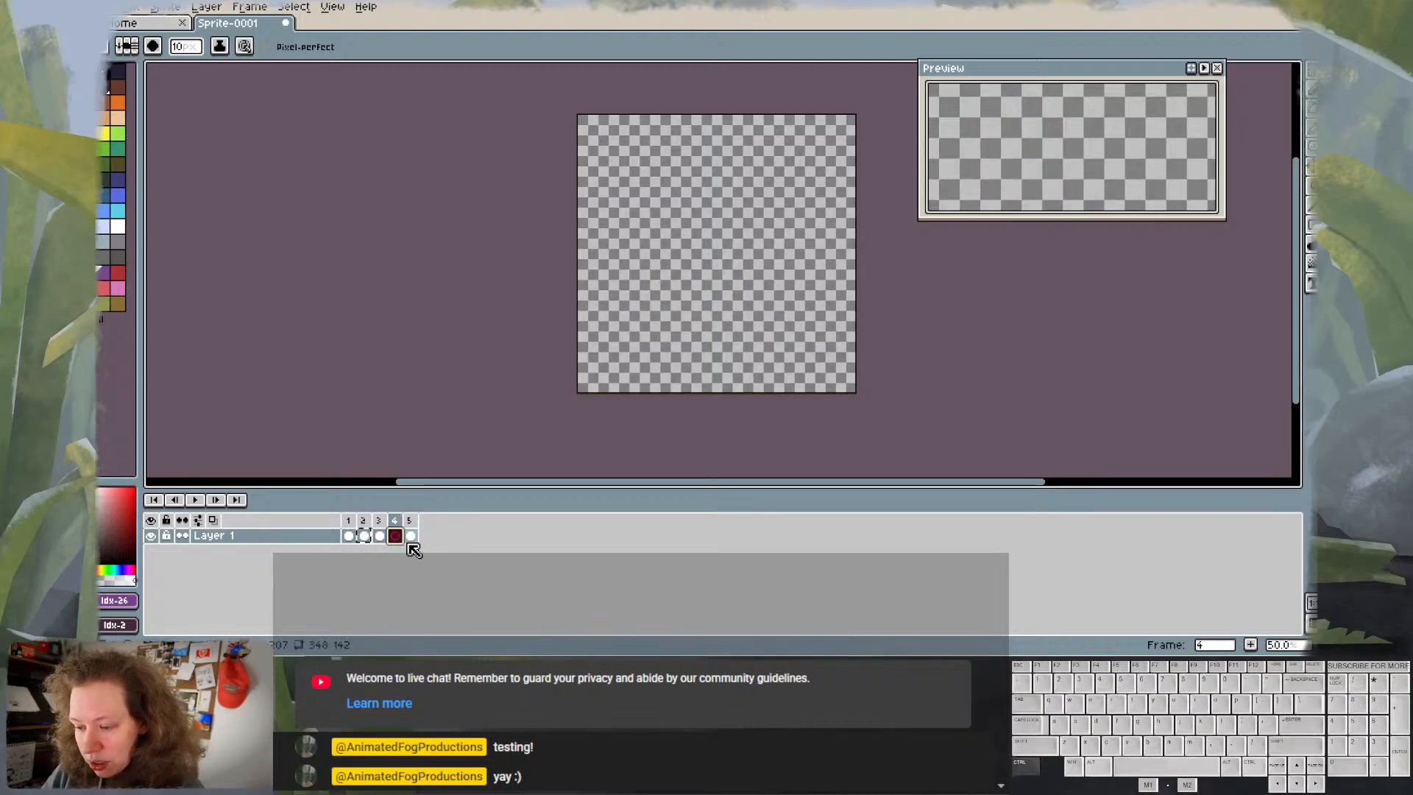
key(ctrl+v)
- Play the animation from frame 1 and step back and forth through its five frames to examine the seal's motion
click(348, 524)
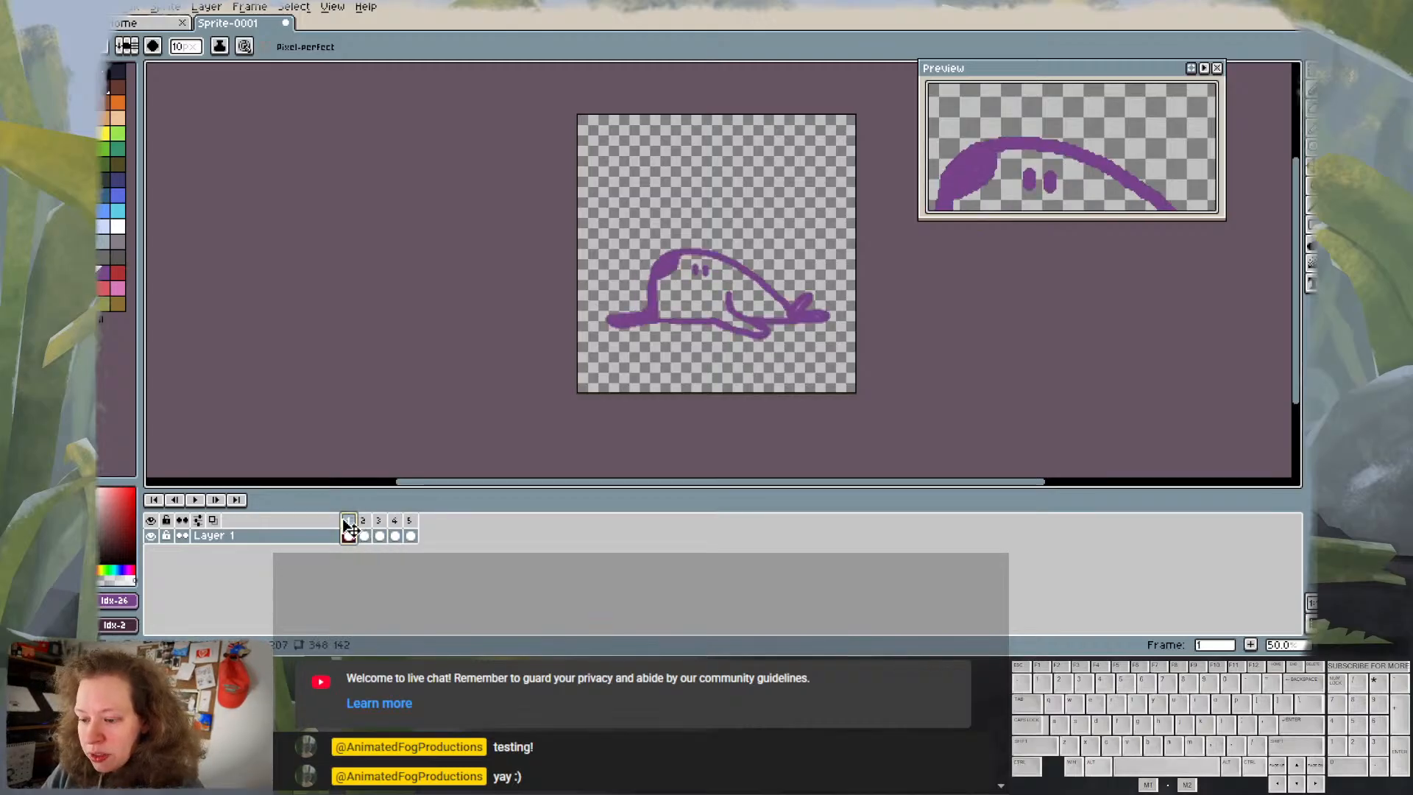
click(197, 501)
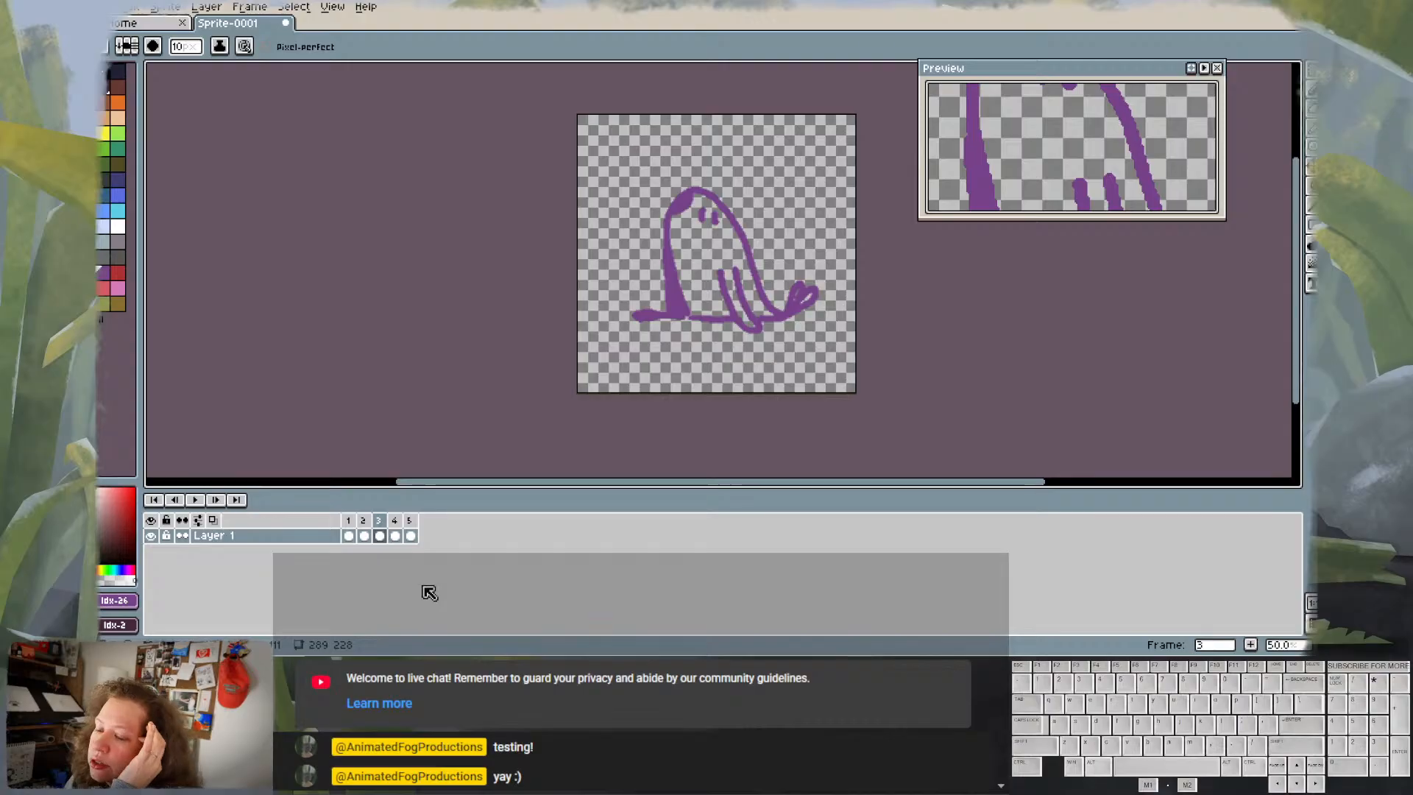
click(365, 537)
click(378, 537)
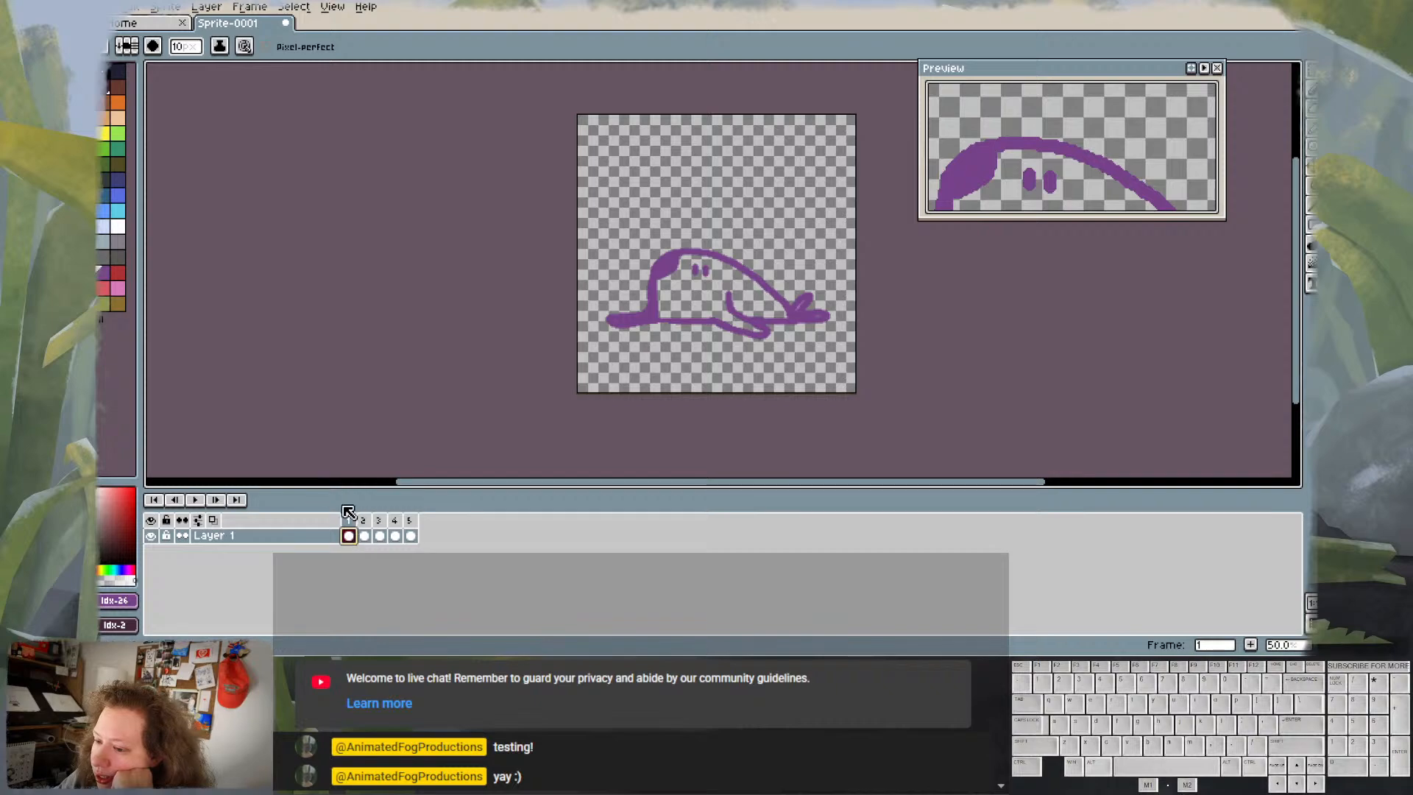
key(Right)
key(Right)
key(Right)
key(Right)
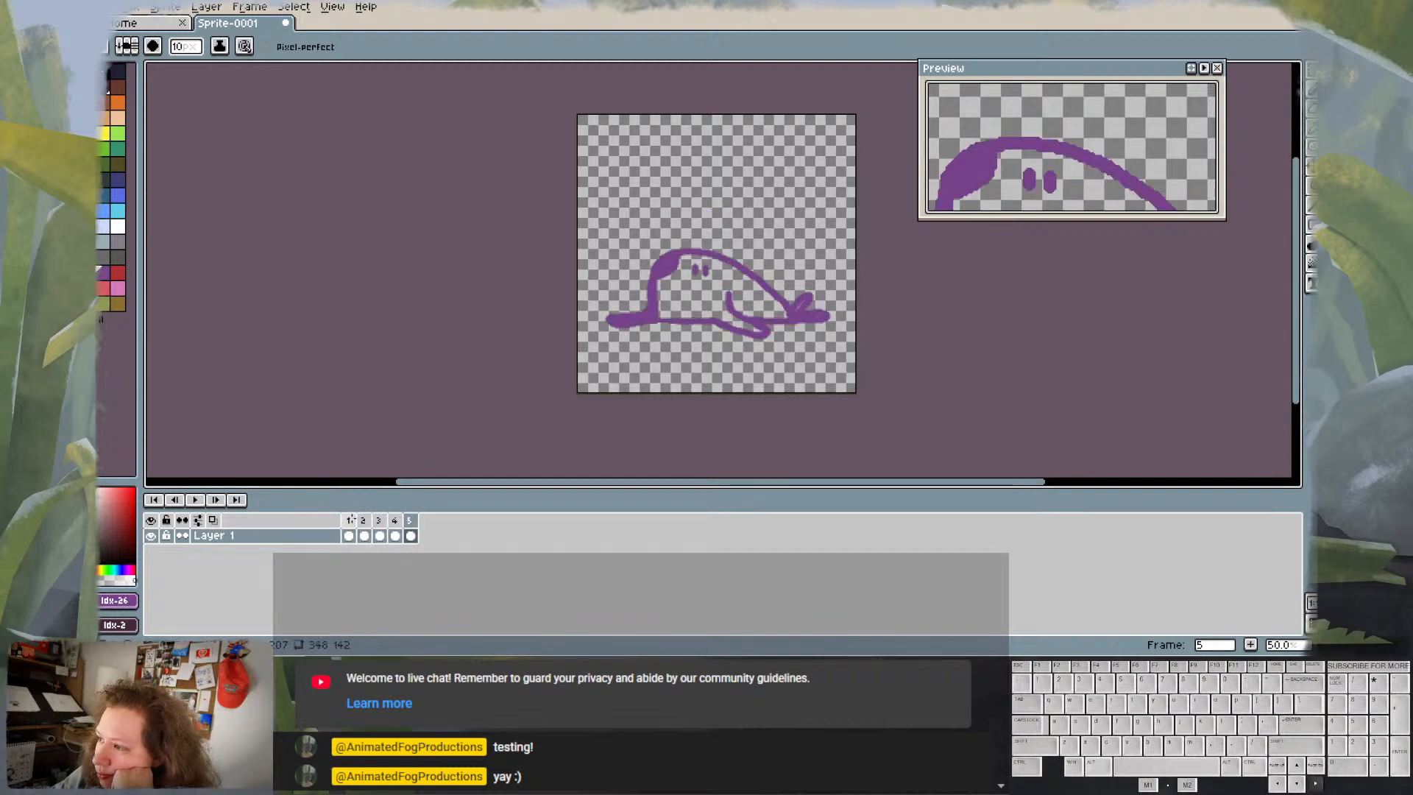
key(Left)
key(Left)
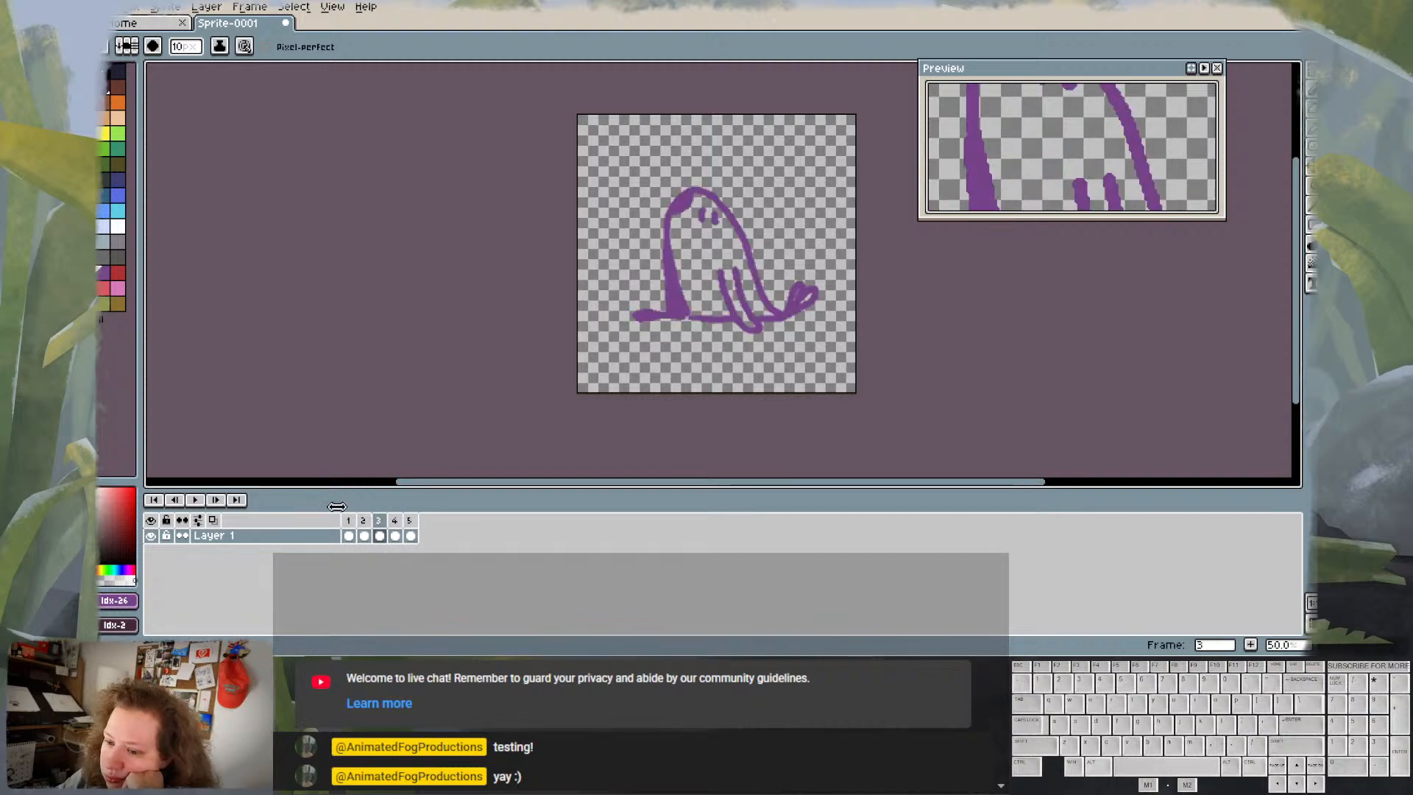
- Set the playback speed to 0.25x, play the seal animation to review it in slow motion, and stop it
right_click(202, 504)
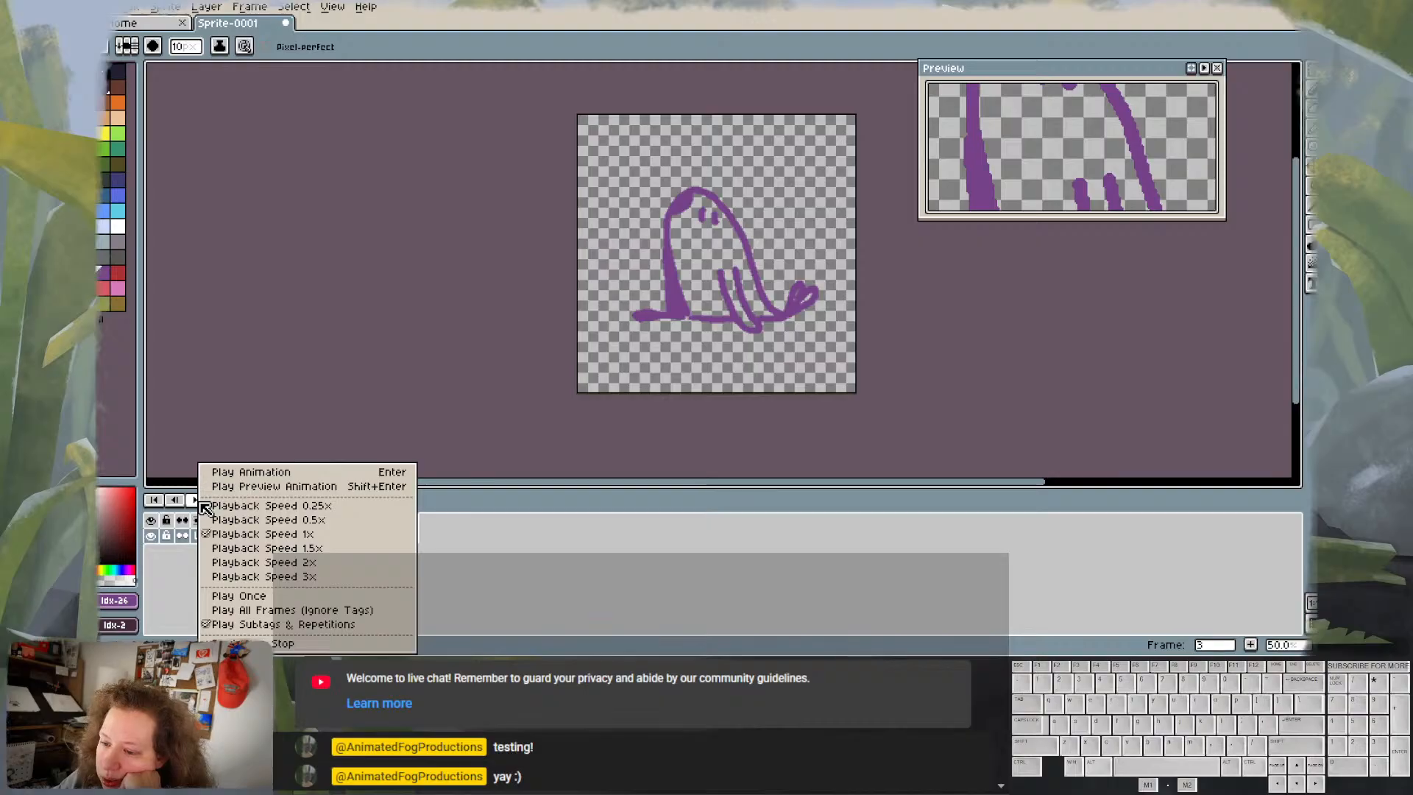
click(245, 512)
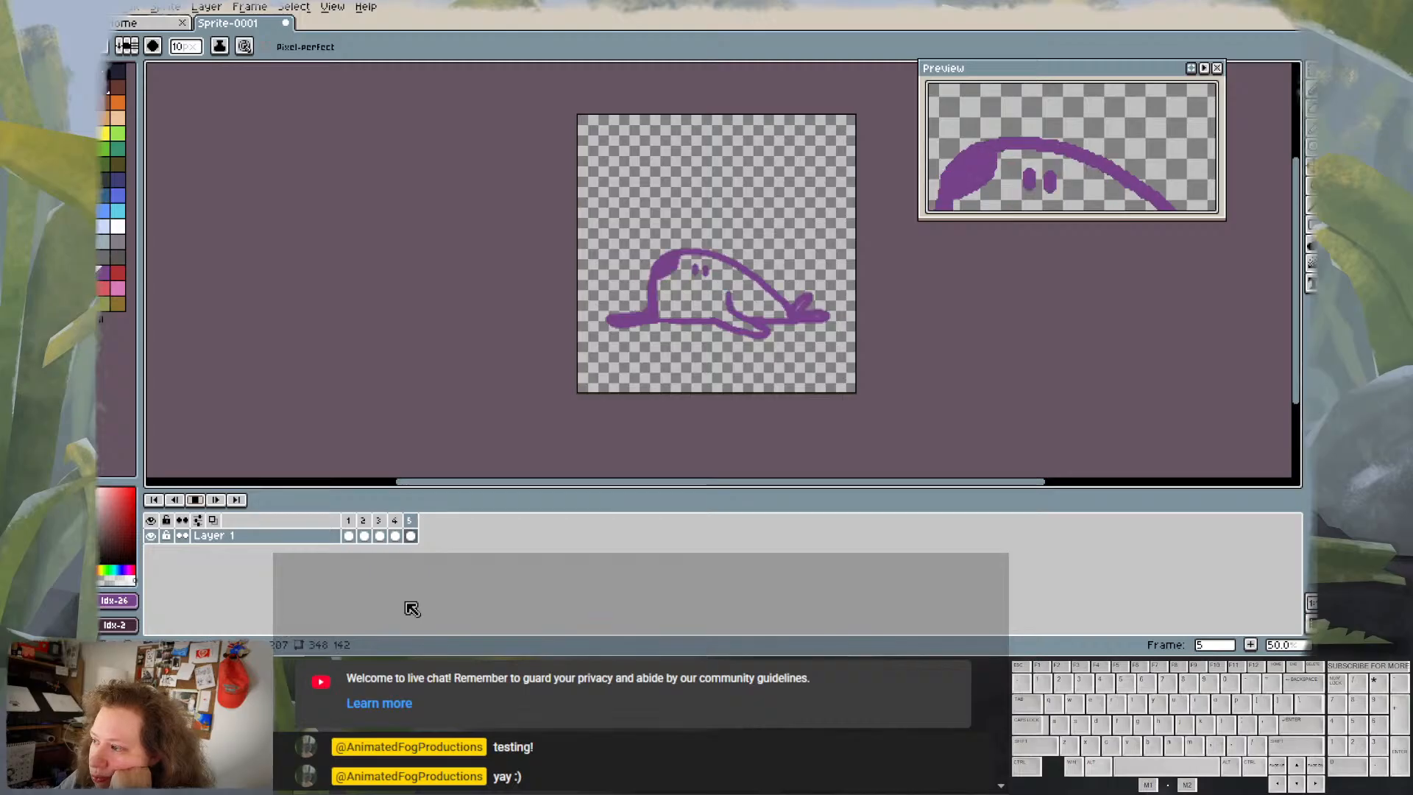
click(196, 501)
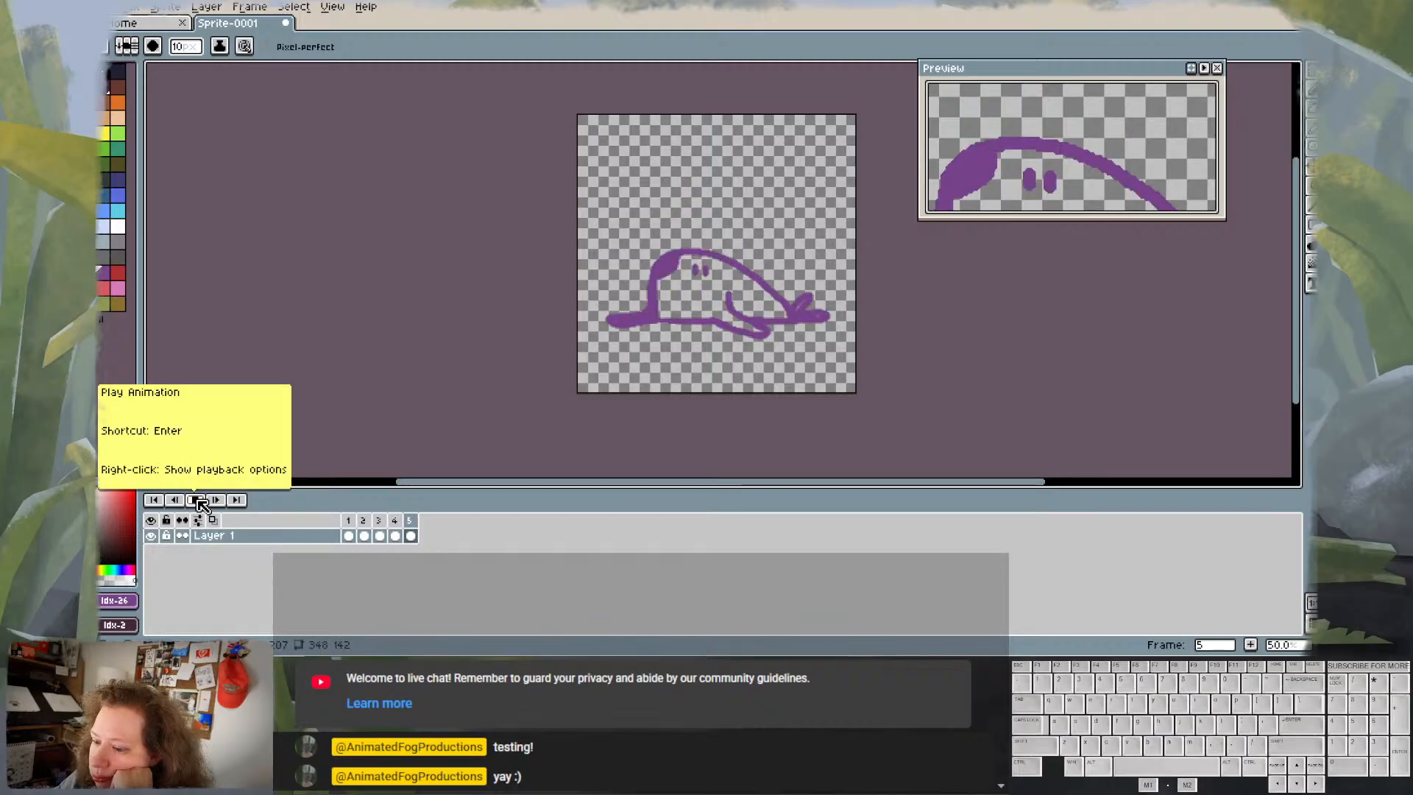
click(199, 502)
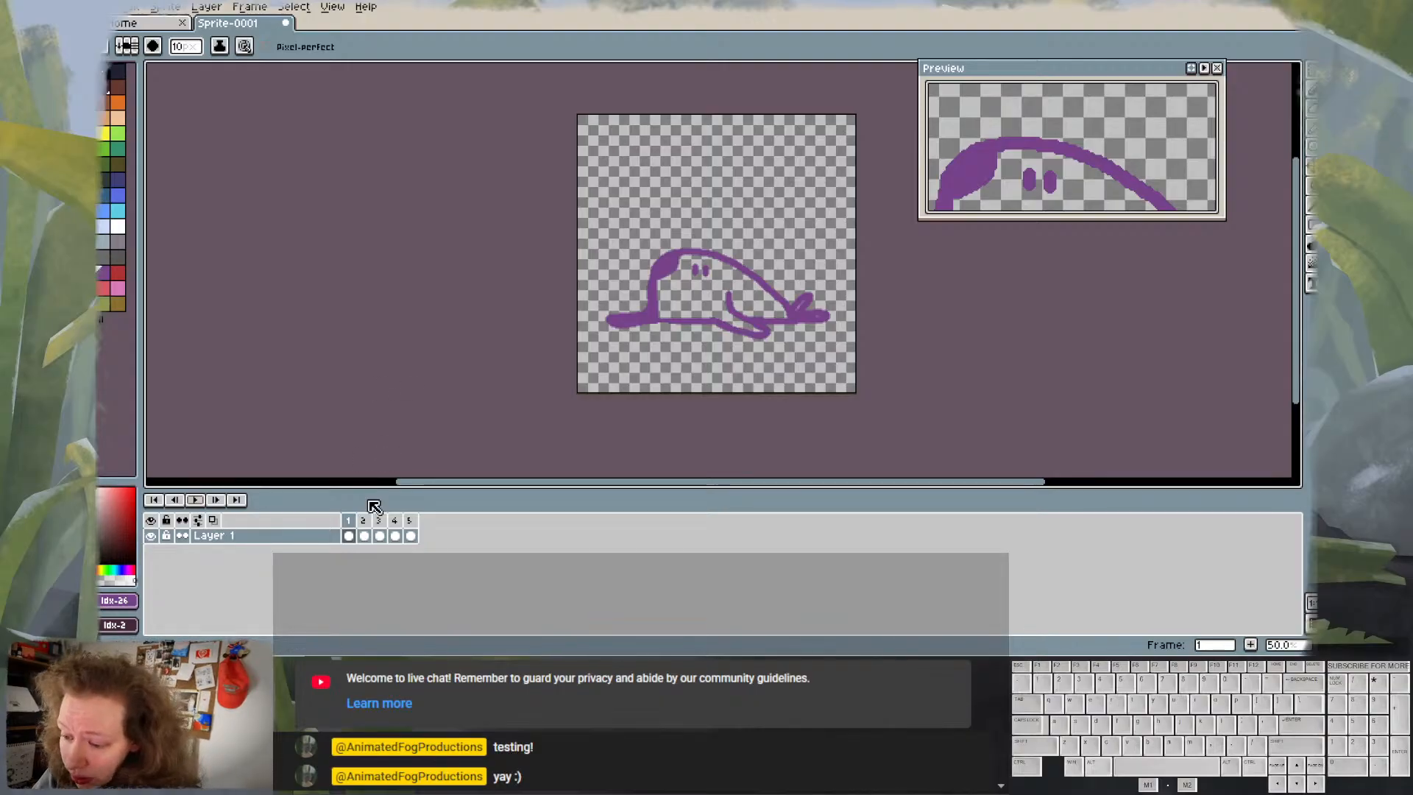
- Try moving the upright seal's cel from frame 3 to frame 5 and undo the move
click(364, 536)
click(380, 536)
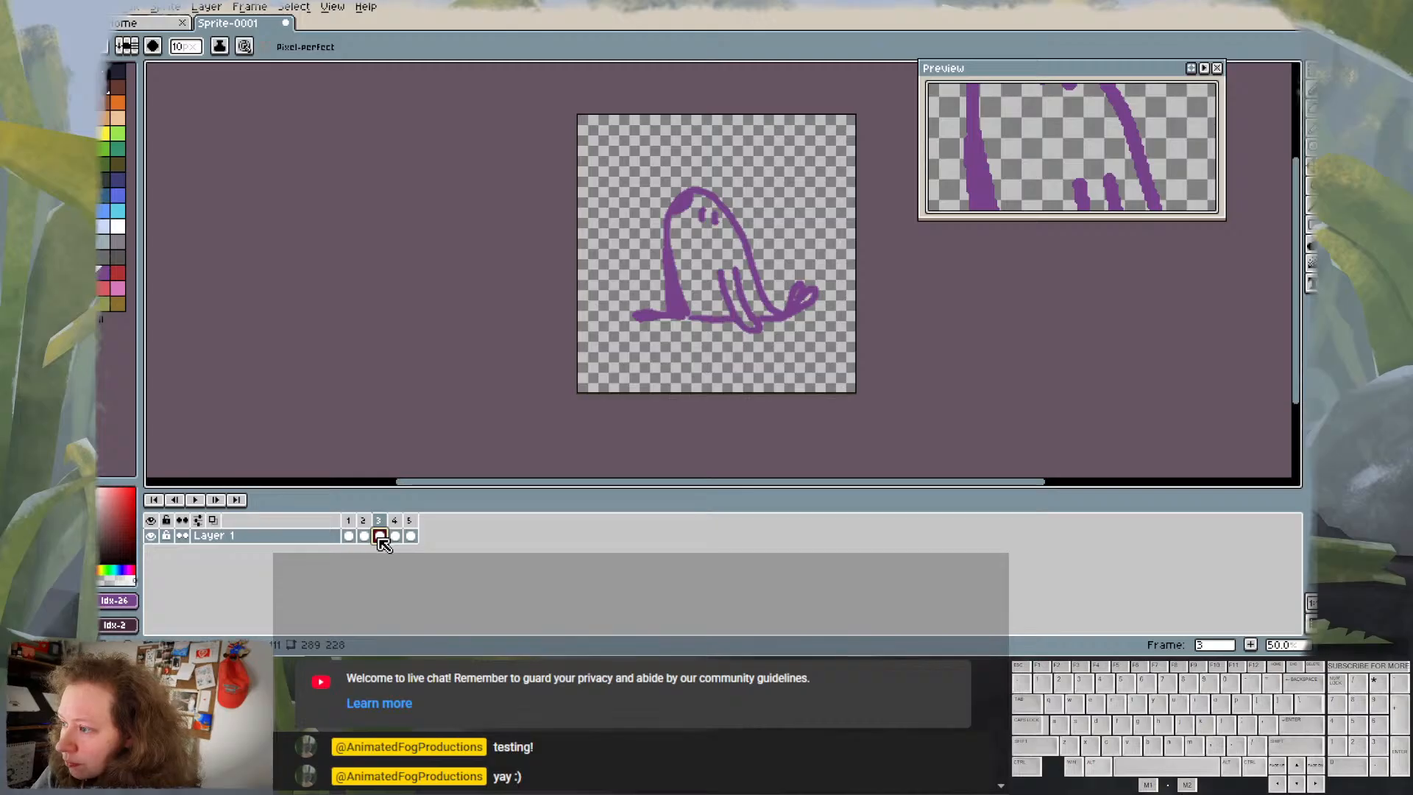
click(411, 536)
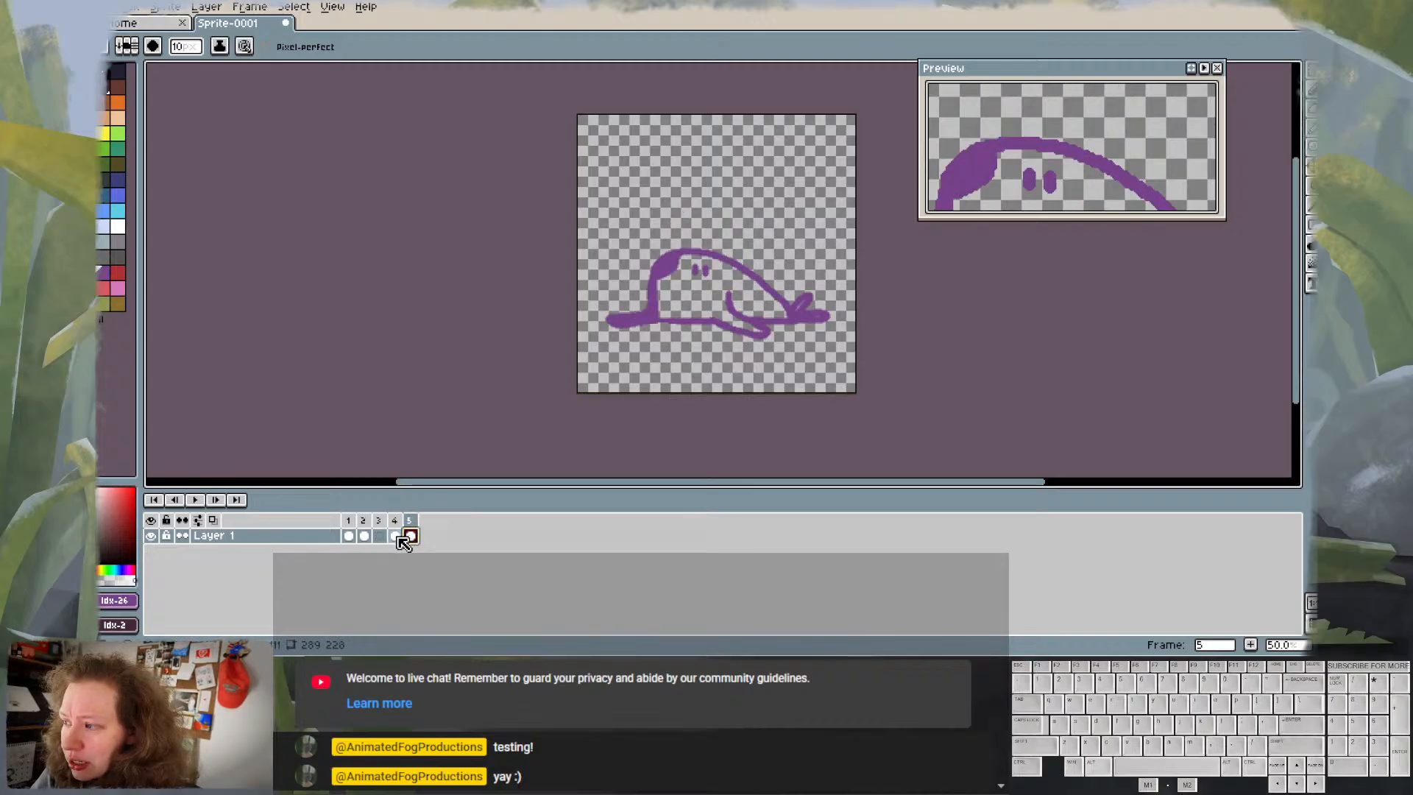
click(394, 535)
click(380, 536)
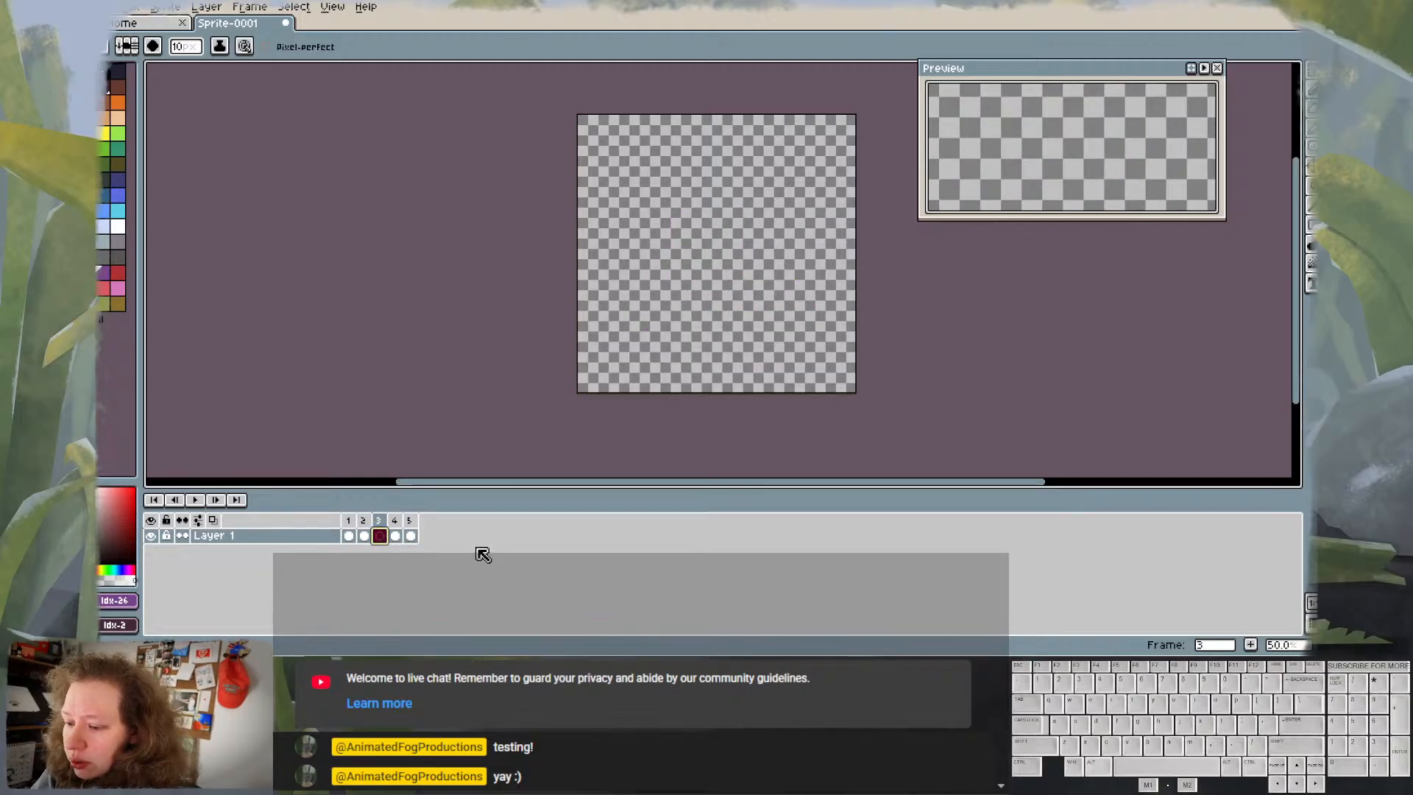
key(ctrl+v)
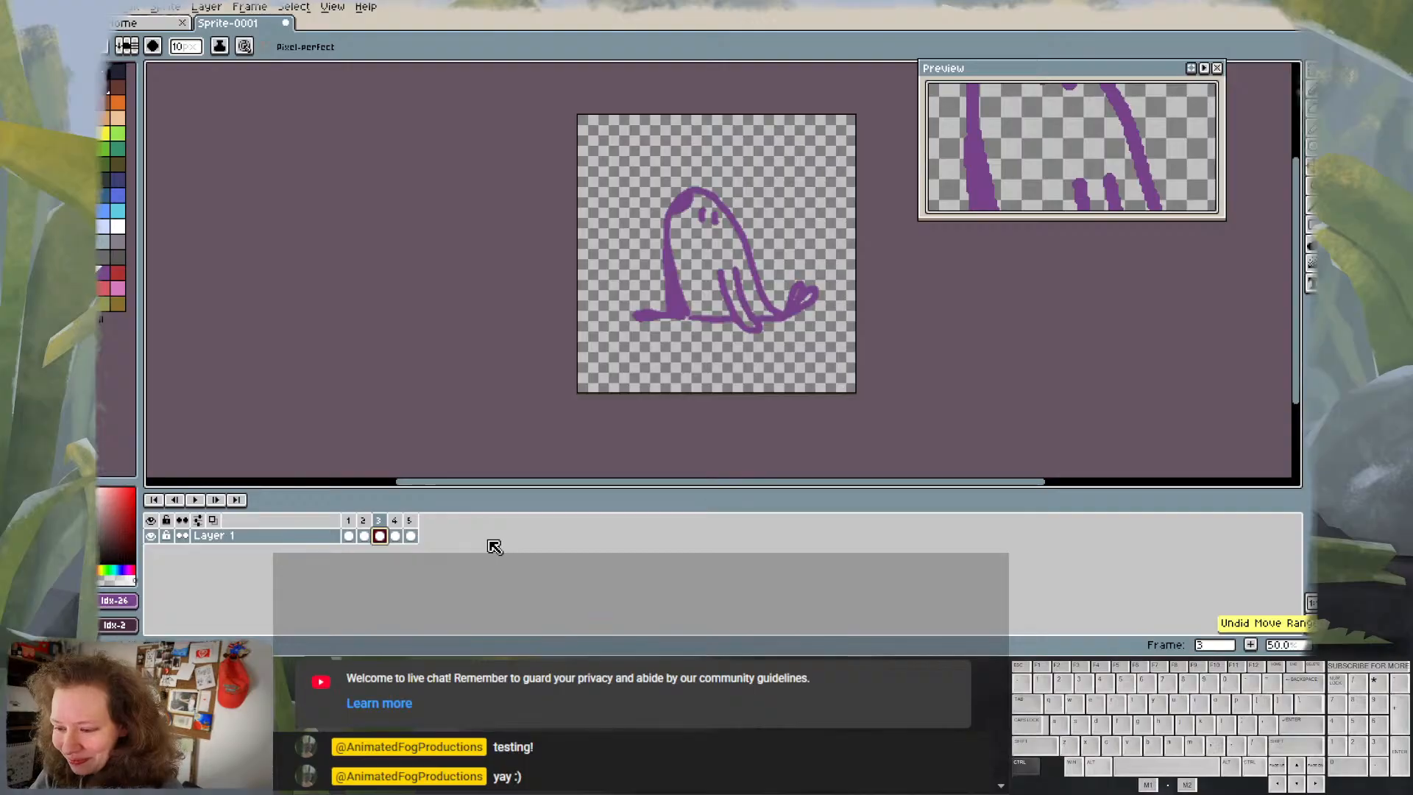
- Insert an empty frame 4 directly after the upright seal's frame 3
click(395, 537)
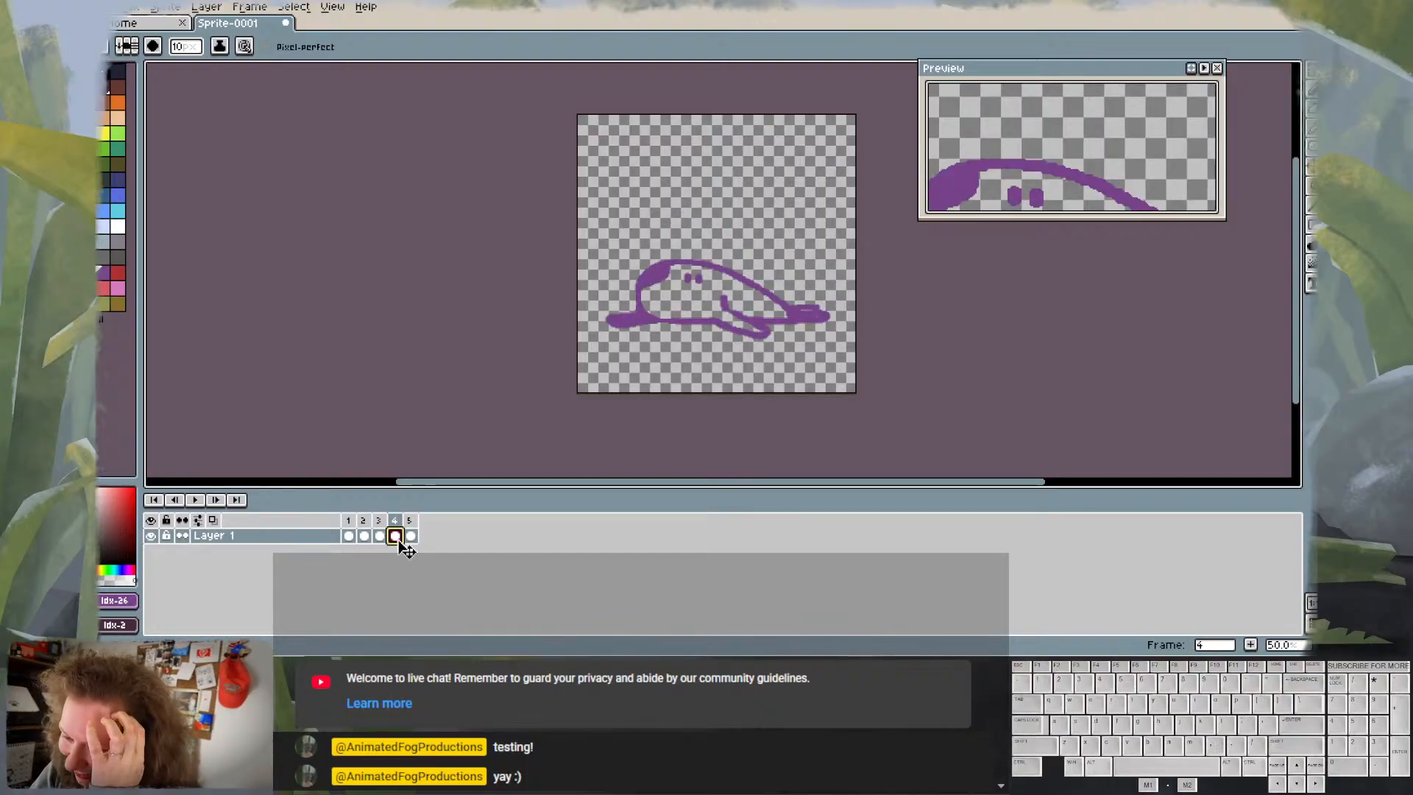
key(Return)
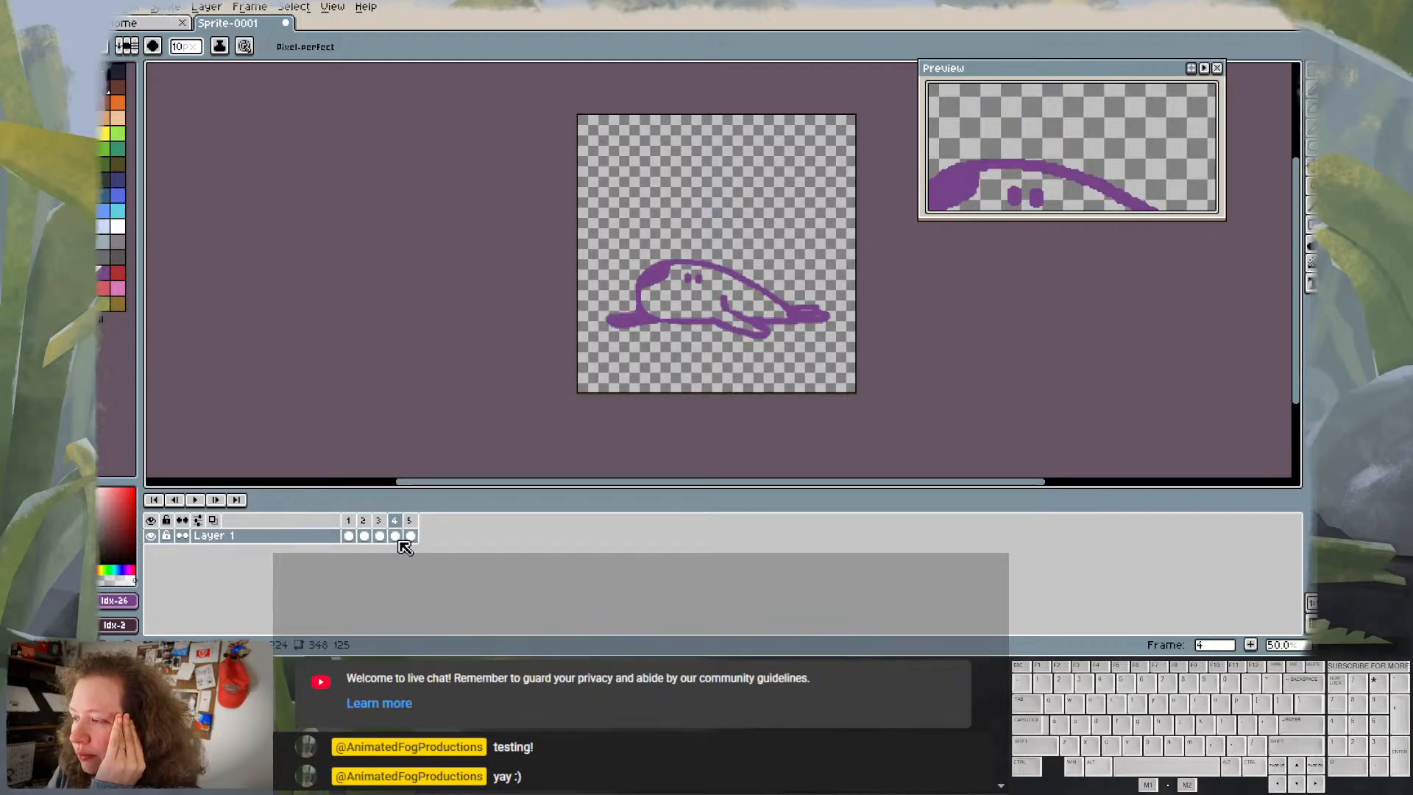
key(Left)
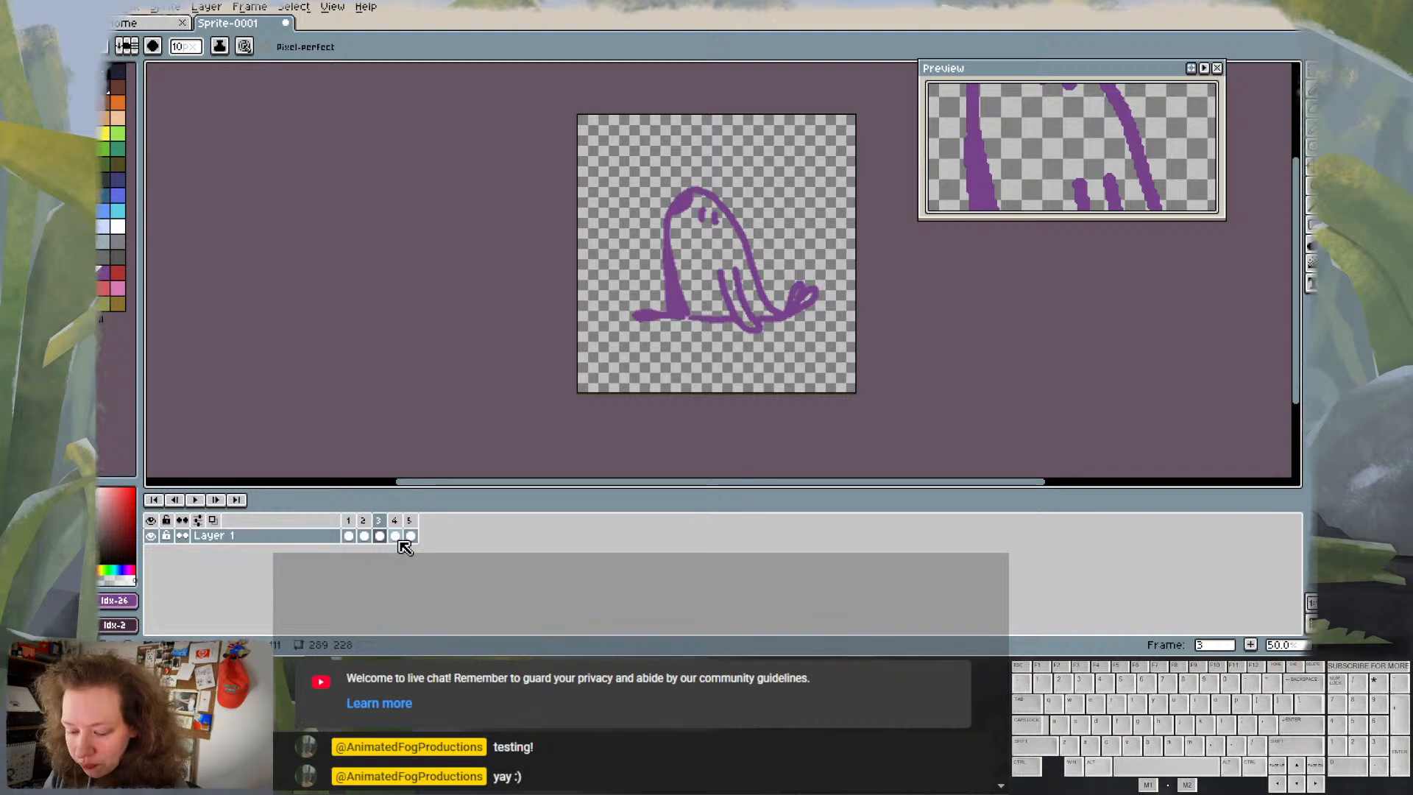
key(alt)
key(alt+n)
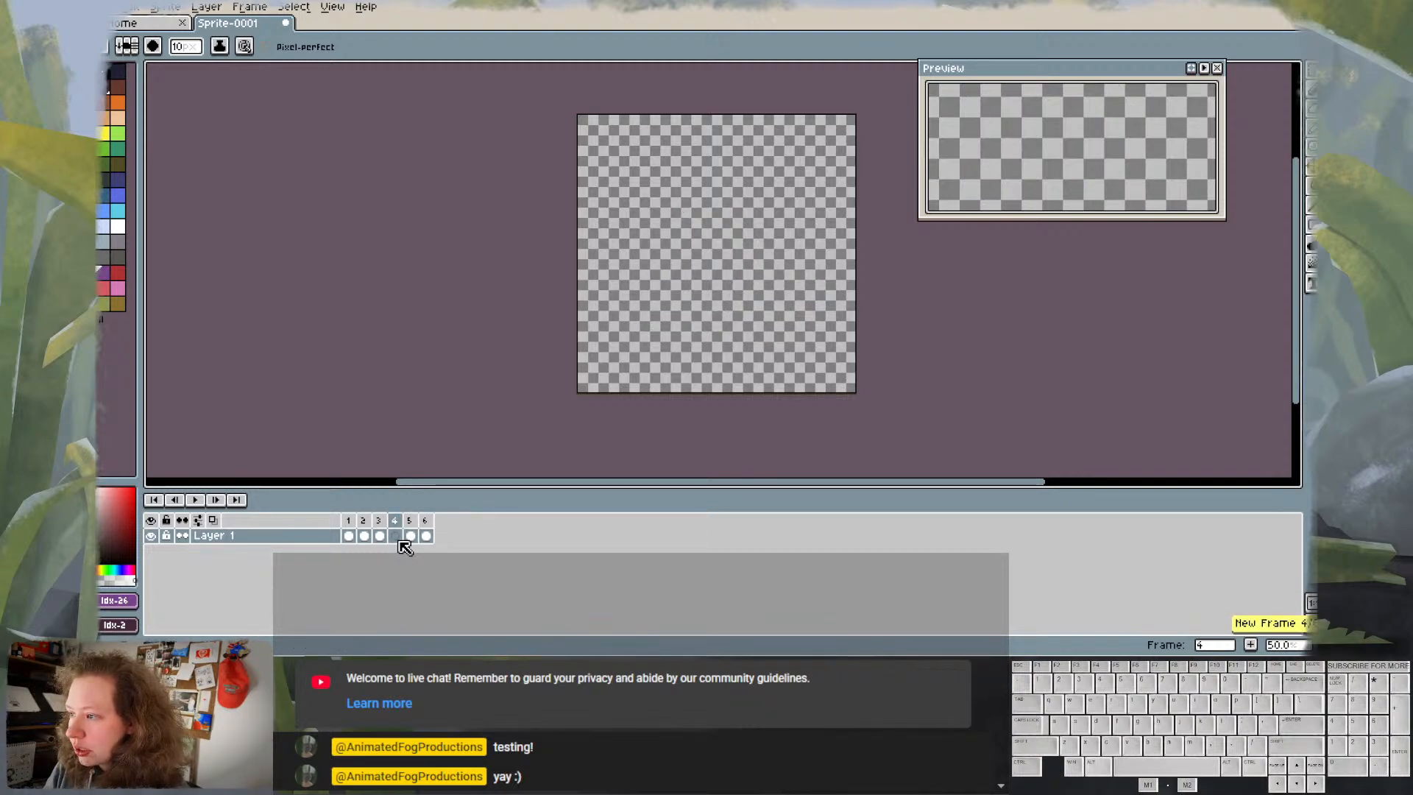
- Flip between frames 2, 3 and 4 to examine how the squashed and upright poses lead into the empty frame
key(Left)
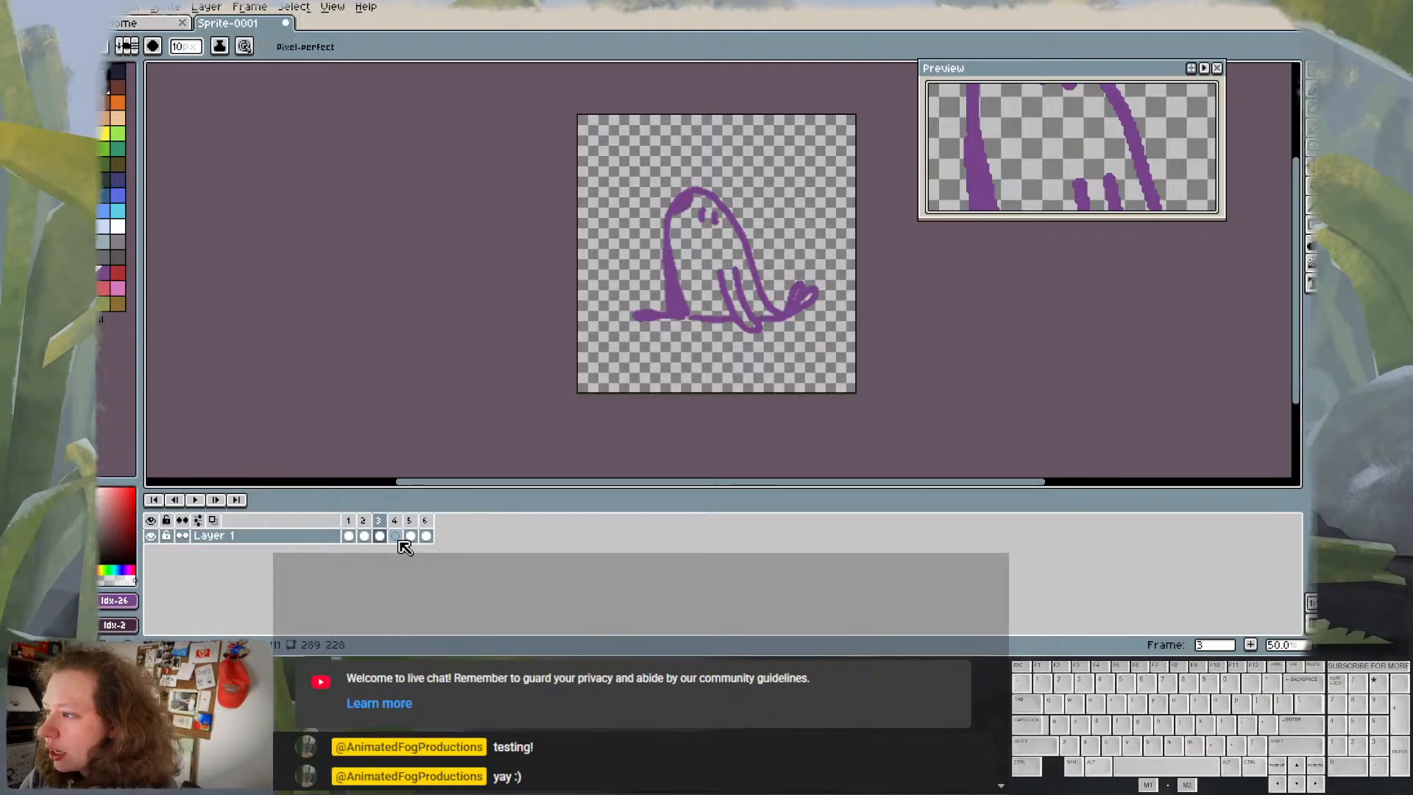
key(Left)
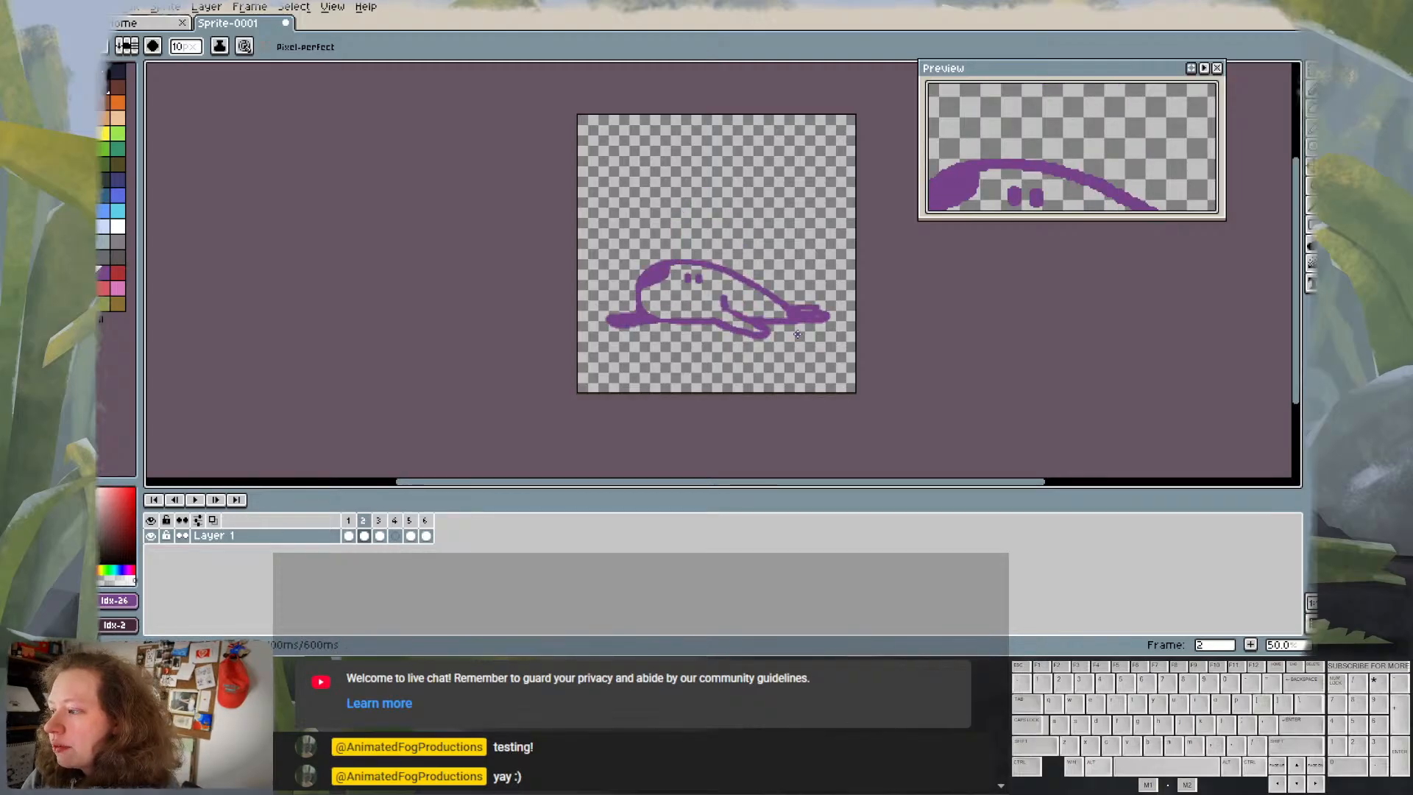
key(Right)
key(Right)
key(Left)
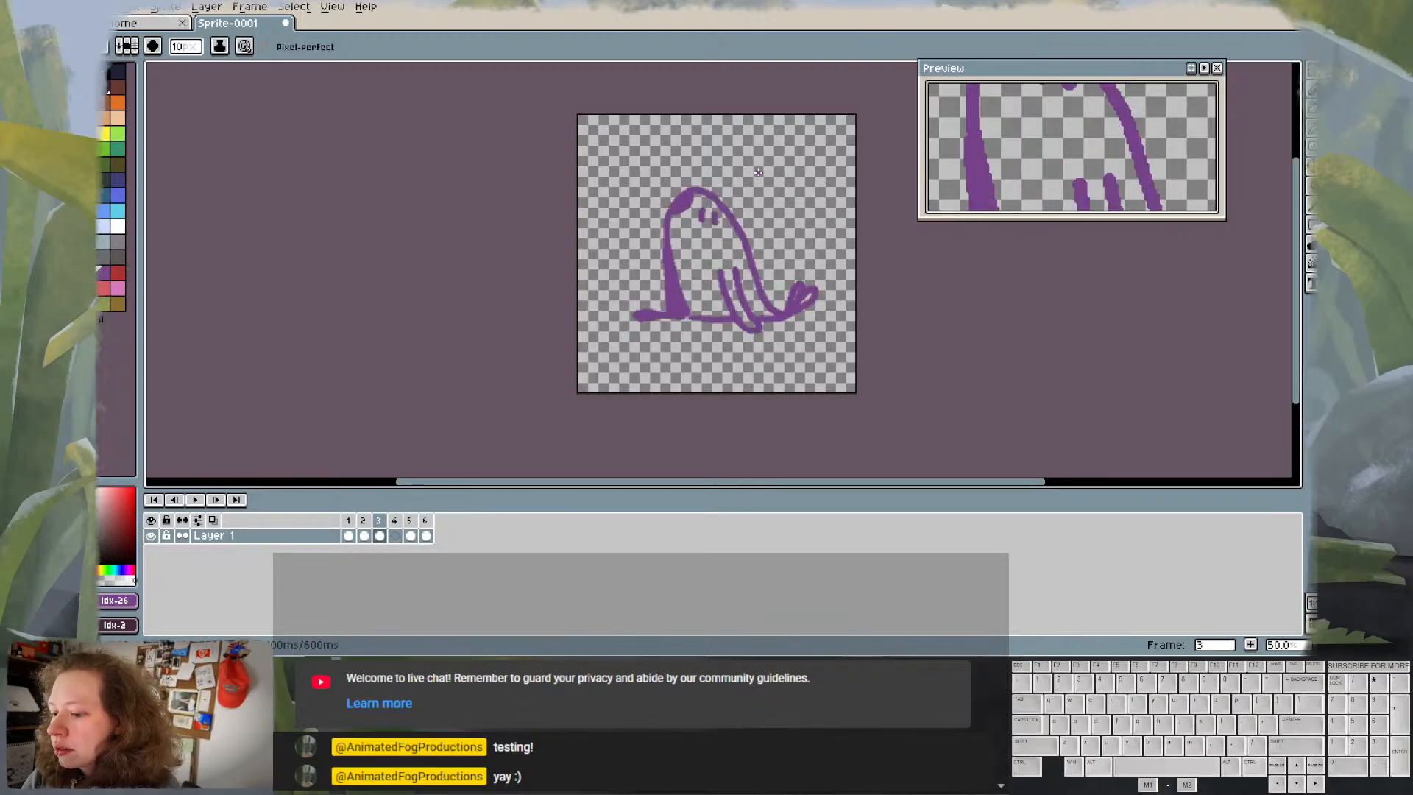
key(Left)
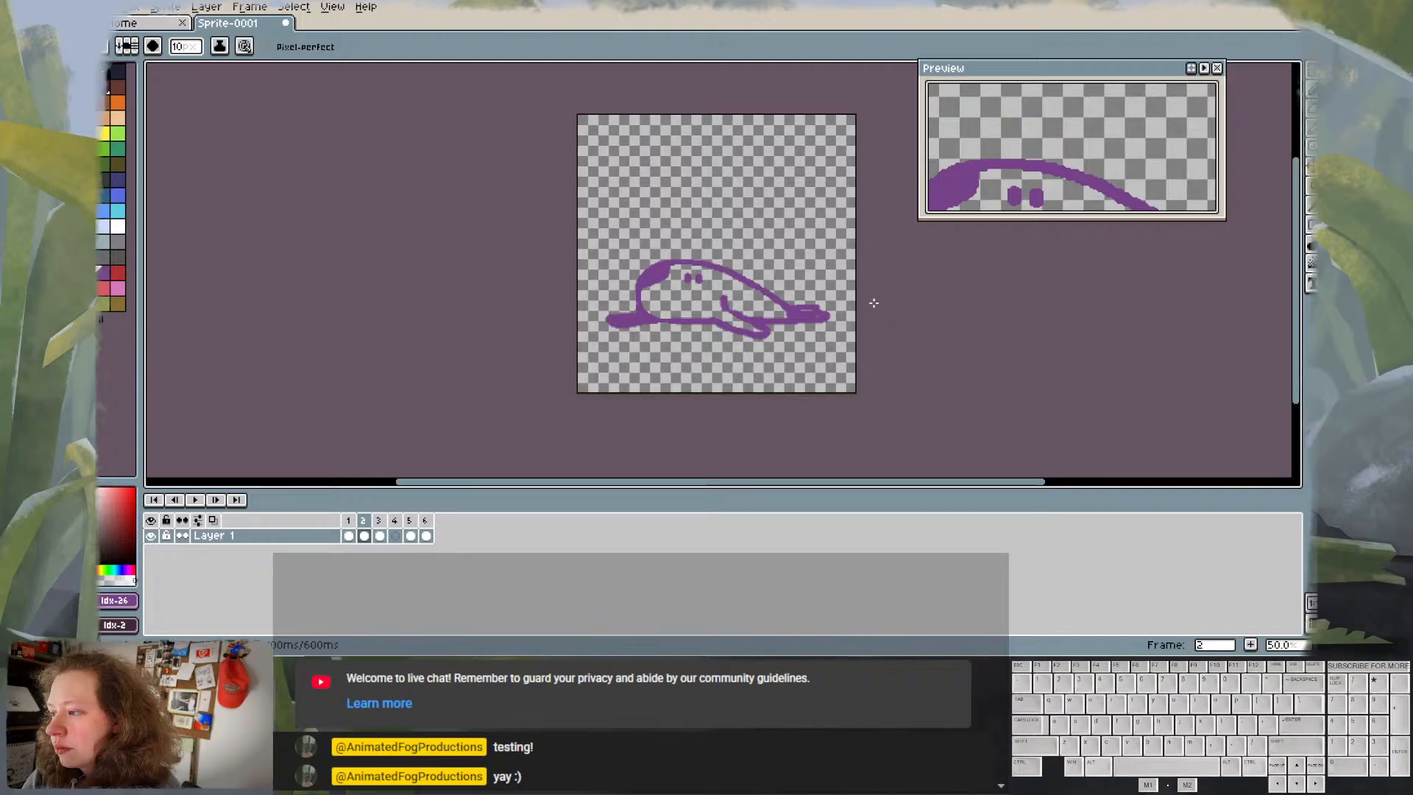
key(Right)
key(Right)
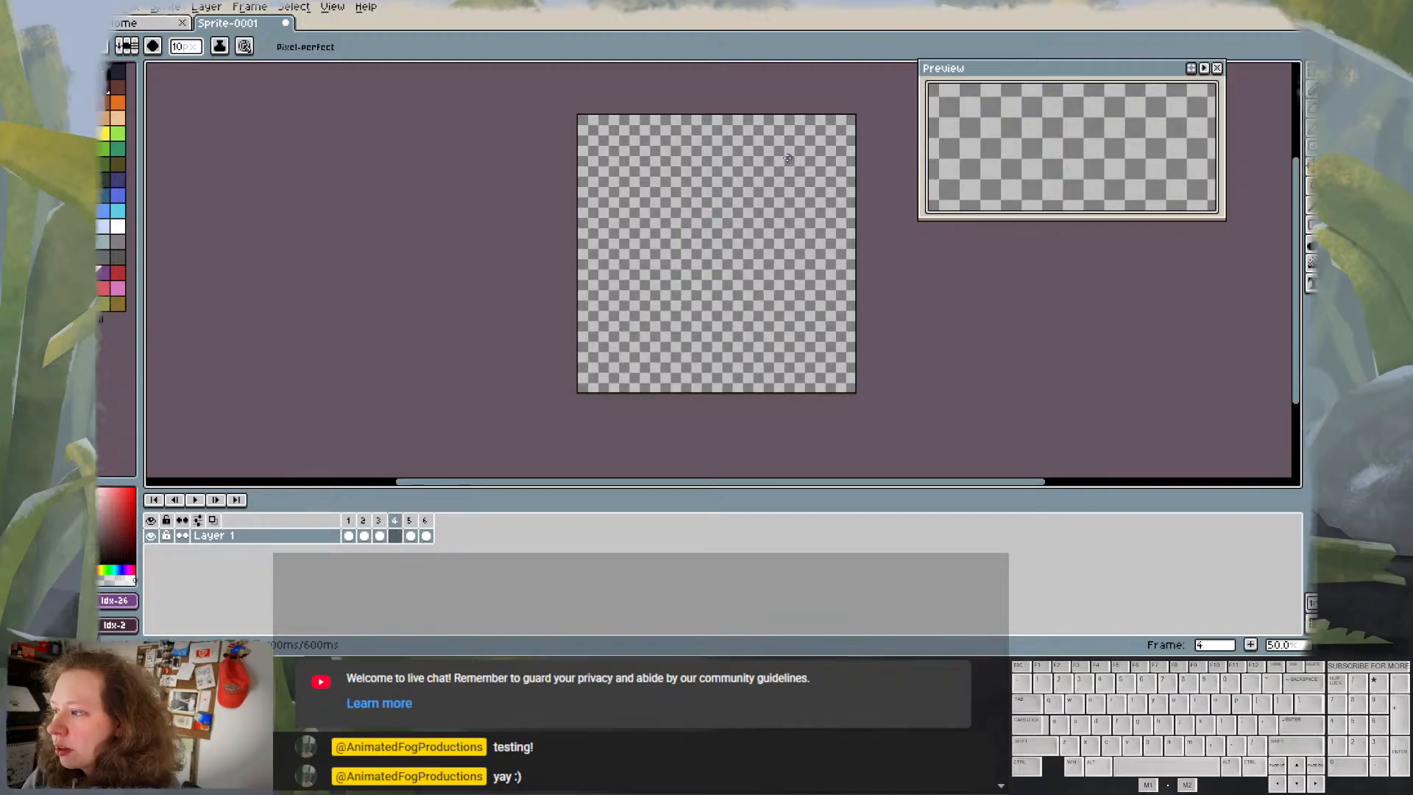
key(Left)
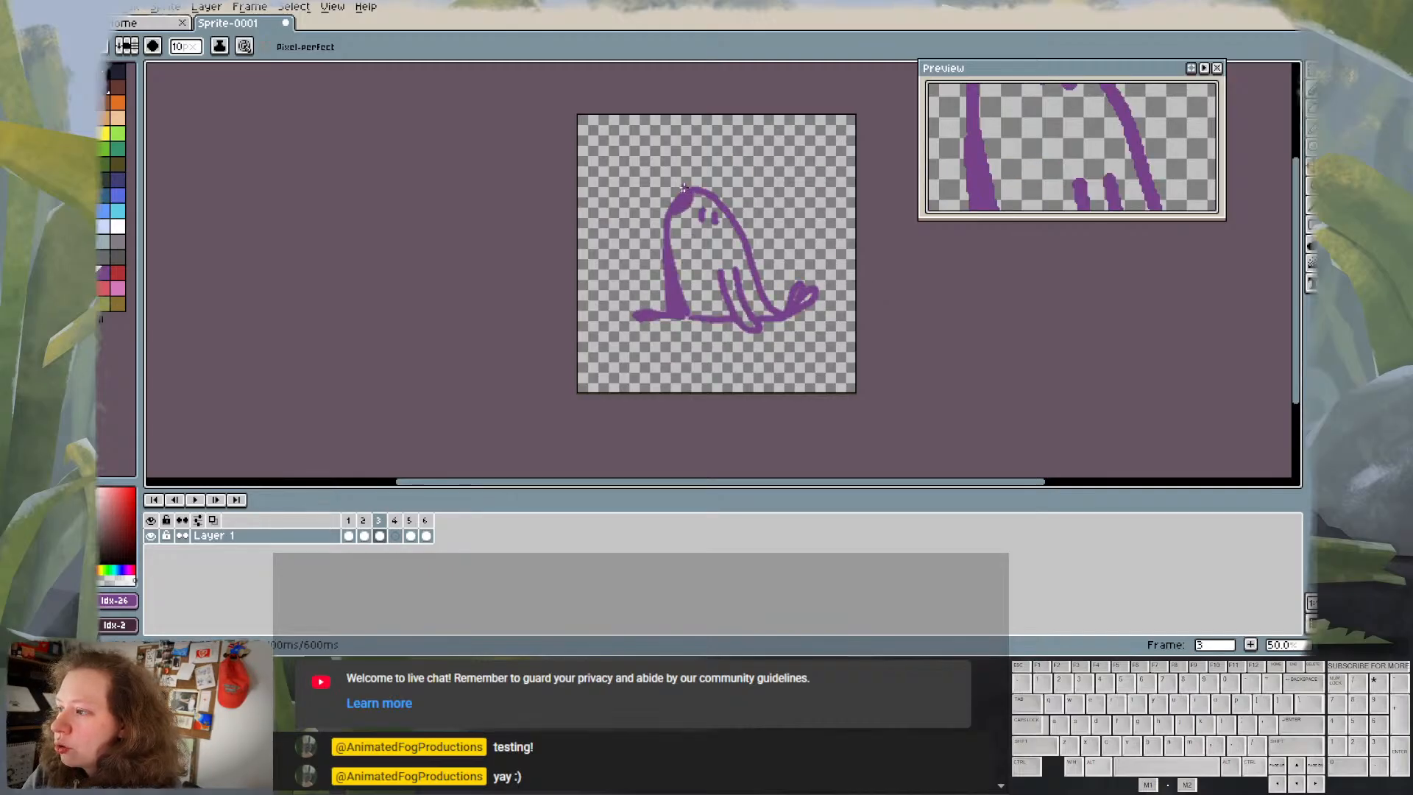
- Sketch a purple curved body outline in frame 4's upper half, with a wavy underside and an arched back joining its ends
key(Right)
mouse_move(652, 226)
mouse_down()
mouse_move(686, 251)
mouse_move(729, 221)
mouse_move(785, 231)
mouse_up()
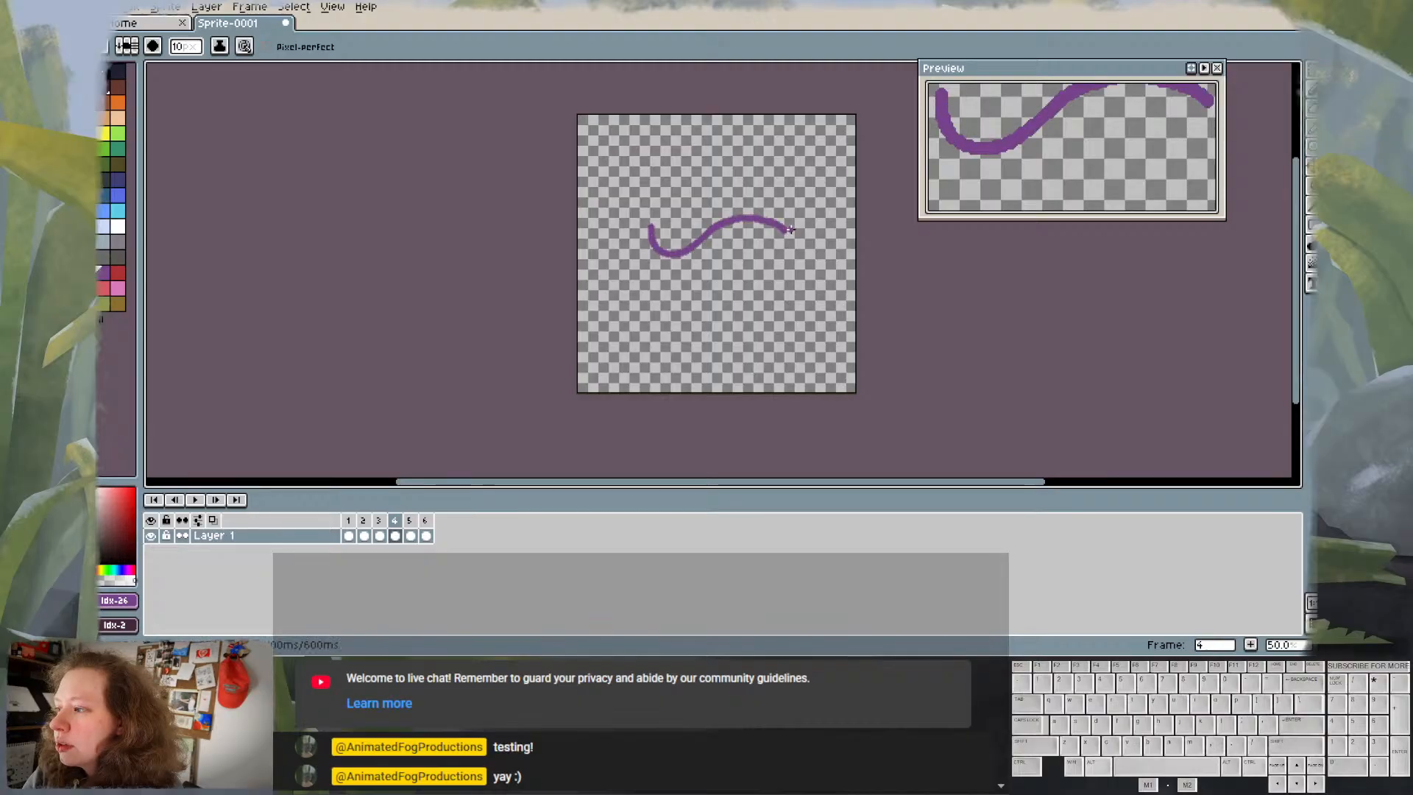
mouse_move(649, 227)
mouse_down()
mouse_move(666, 183)
mouse_move(728, 163)
mouse_move(758, 172)
mouse_move(787, 233)
mouse_up()
key(Left)
key(Right)
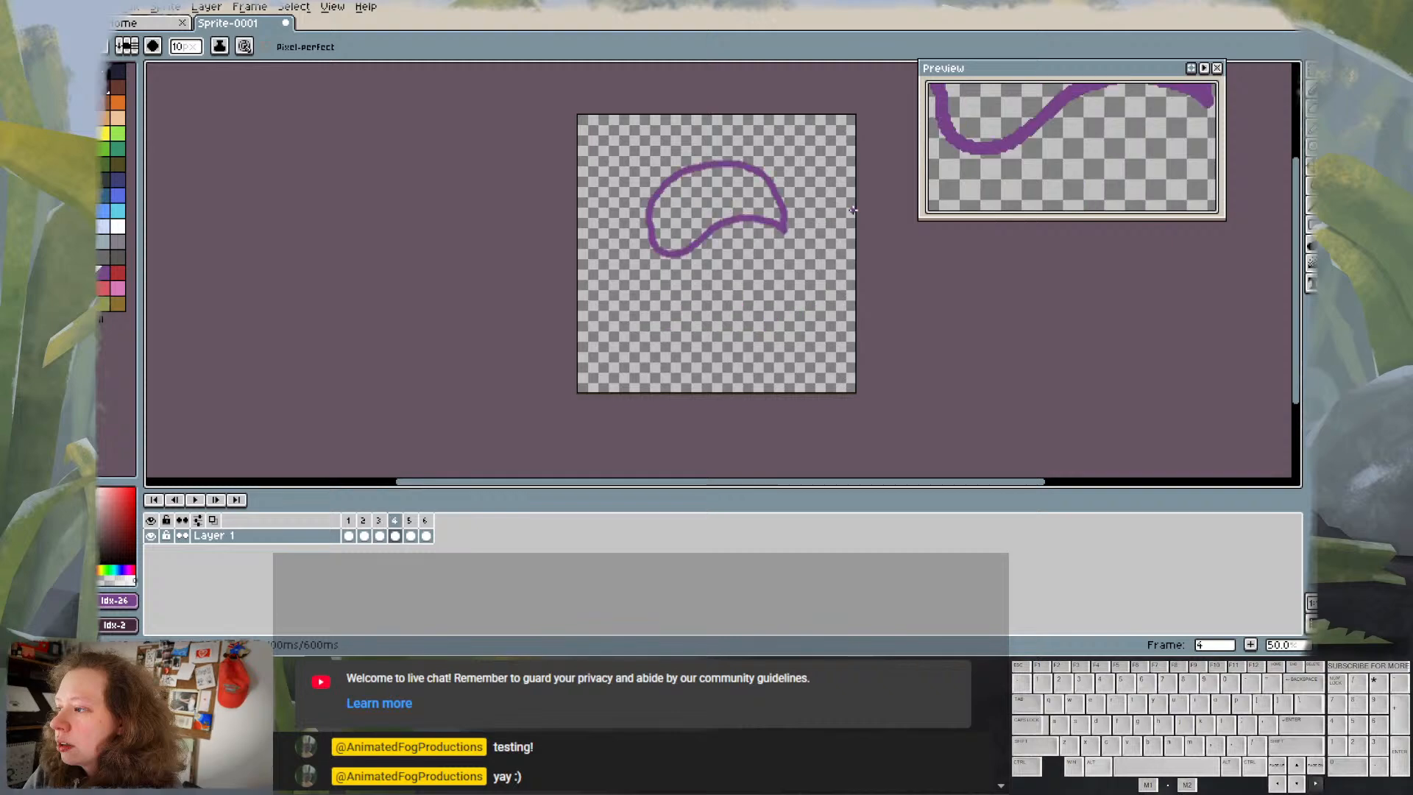
- Redraw the arched back in frame 4 slightly lower, comparing it with frame 3, and erase the original higher line
key(Left)
key(Right)
key(Left)
key(Right)
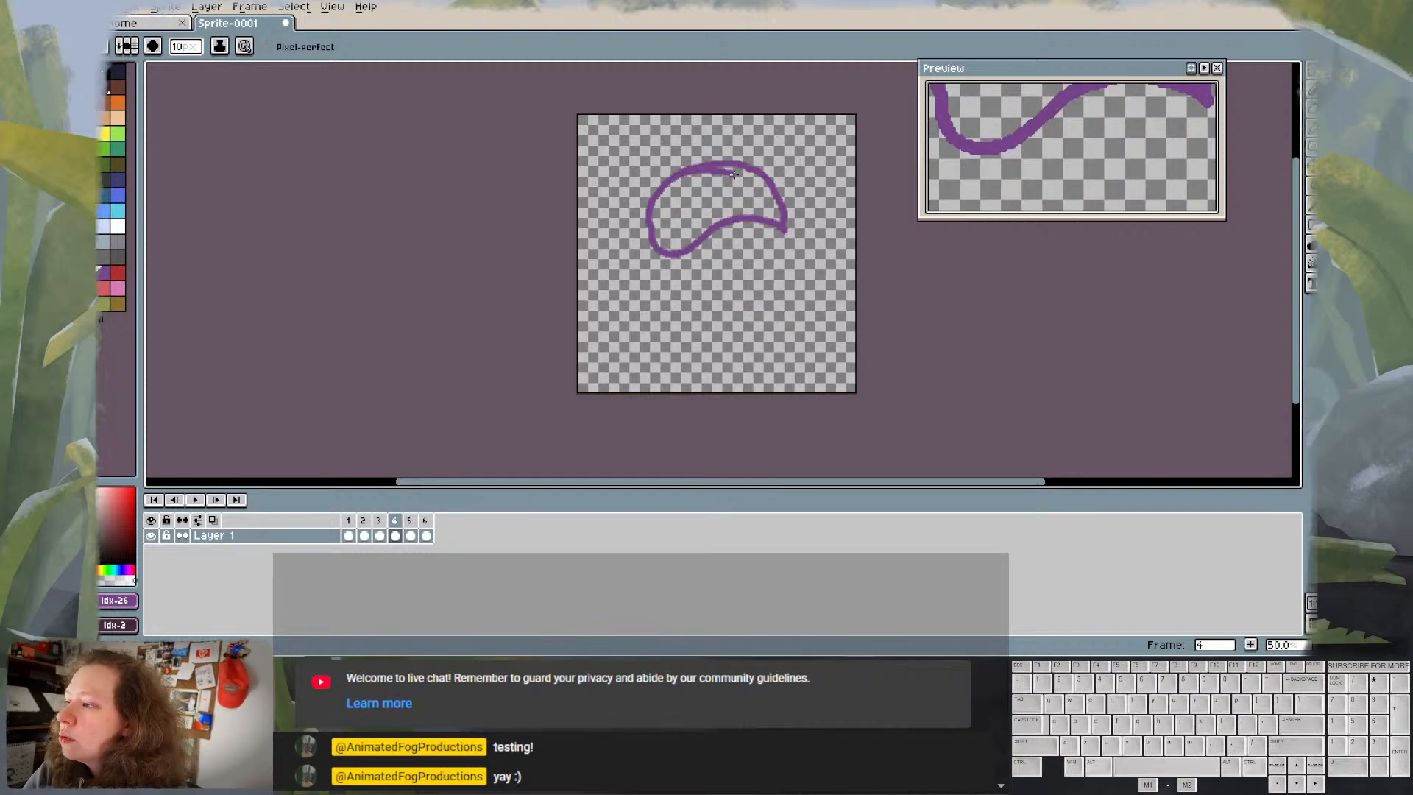
key(Left)
key(Right)
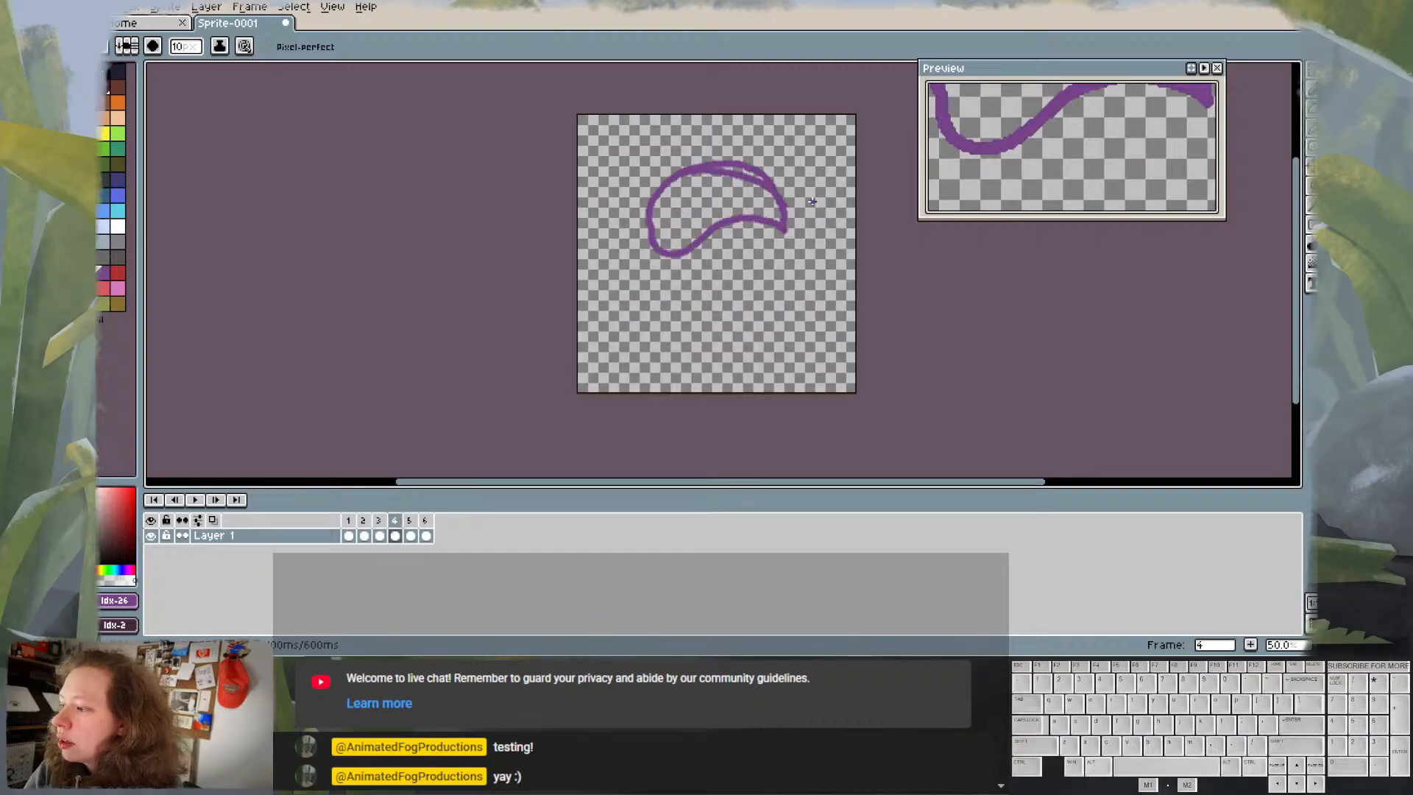
key(Left)
key(Right)
key(Left)
key(Right)
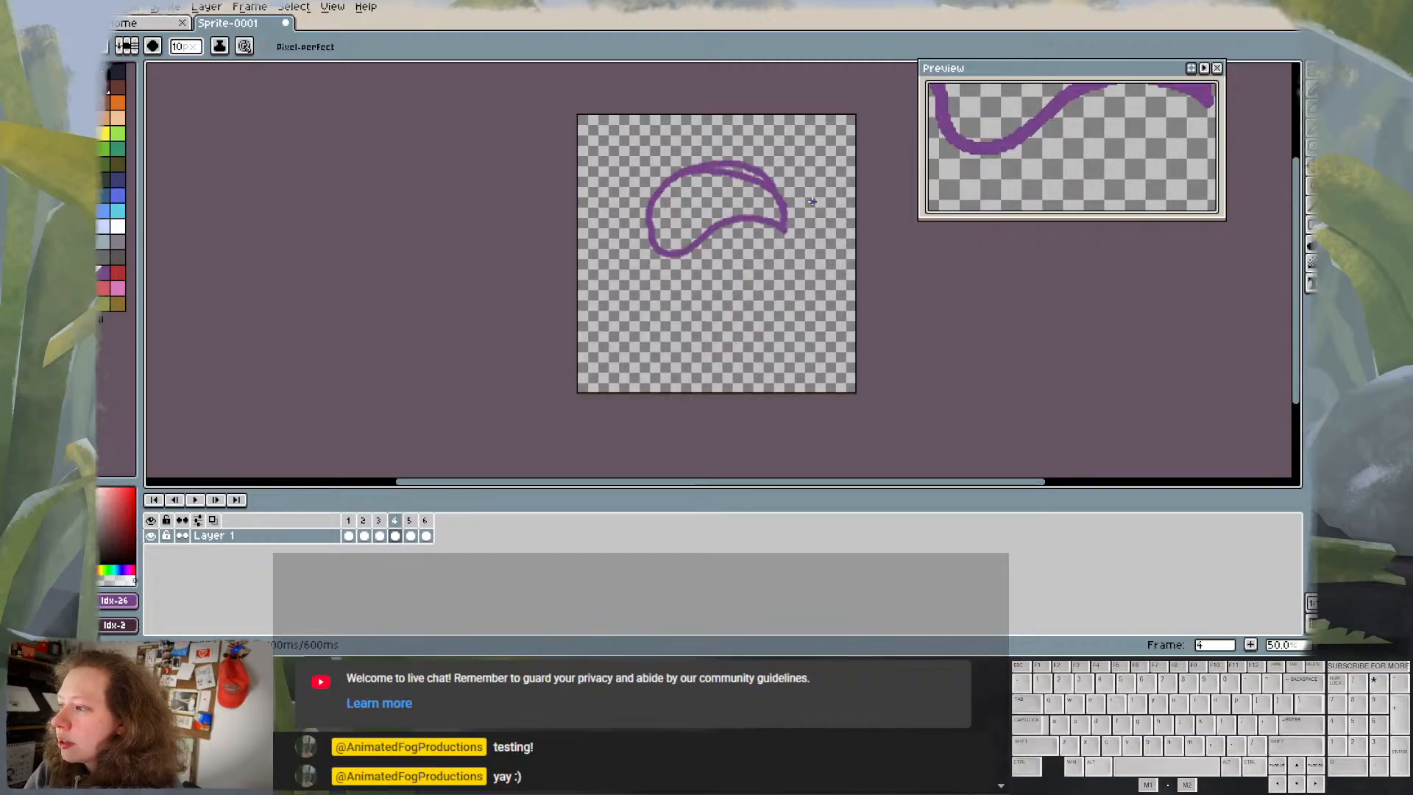
key(e)
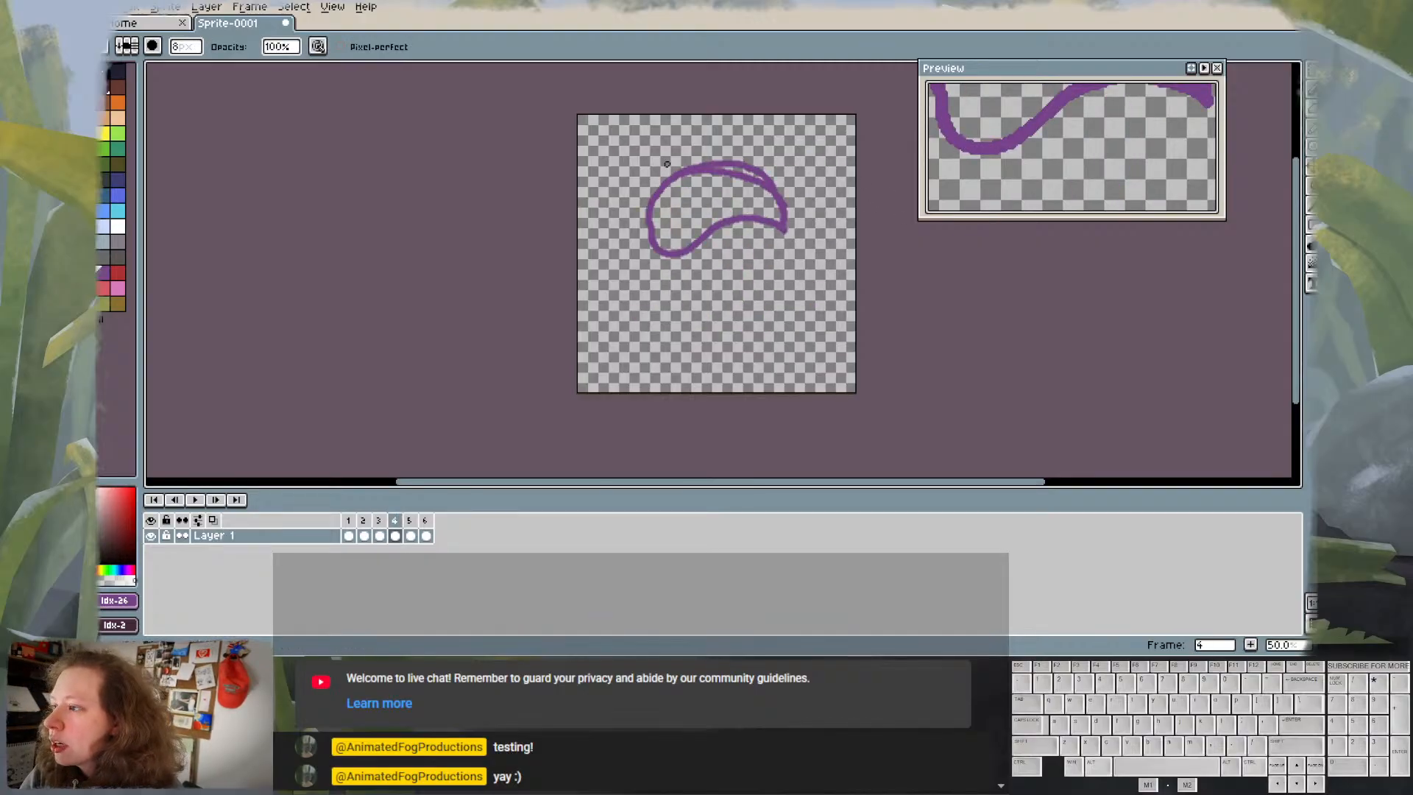
mouse_move(688, 166)
mouse_down()
mouse_move(742, 156)
mouse_move(704, 165)
mouse_move(786, 177)
mouse_move(738, 161)
mouse_up()
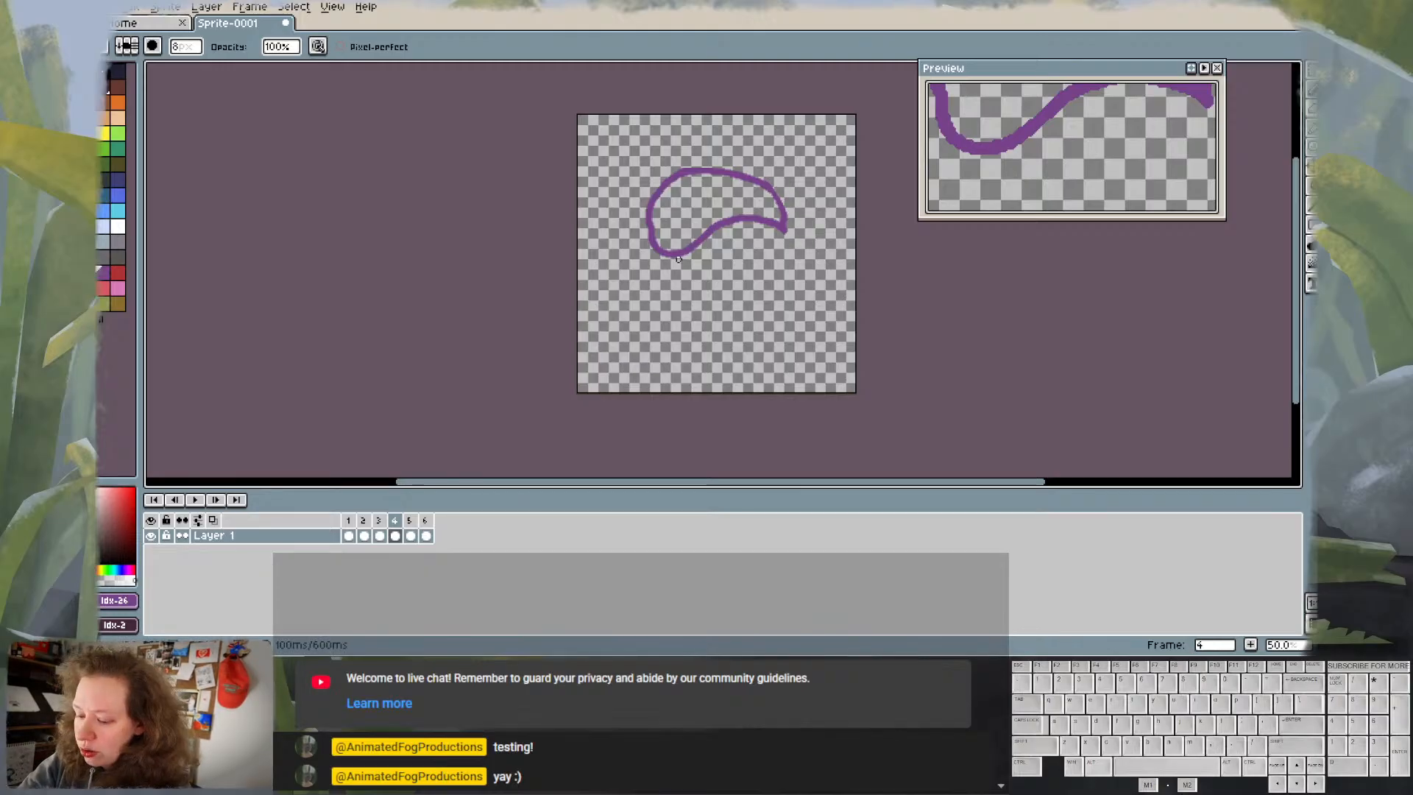
- Draw a solid purple snout at the lower front of frame 4's head, comparing its placement with frame 3
key(e)
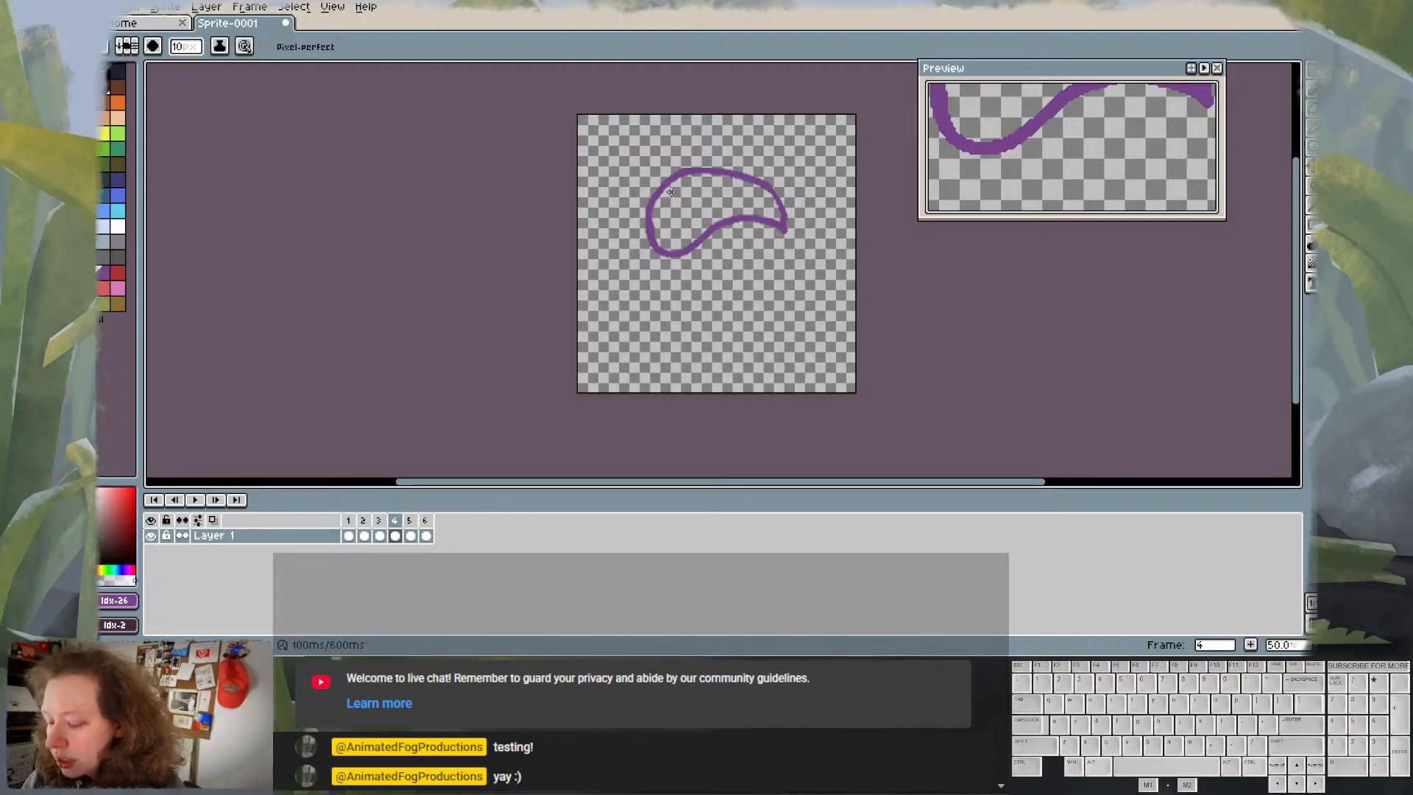
key(Left)
key(Right)
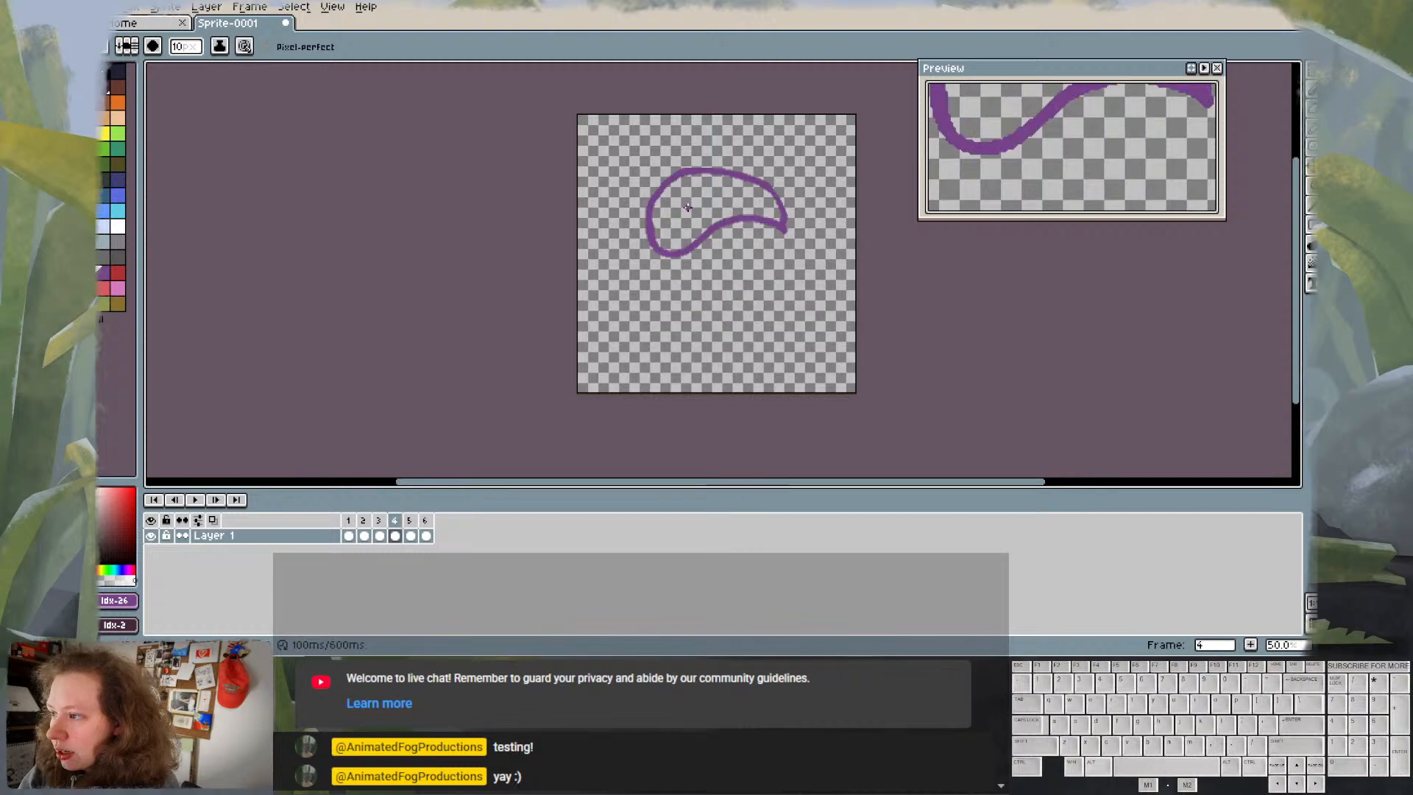
key(Left)
key(Right)
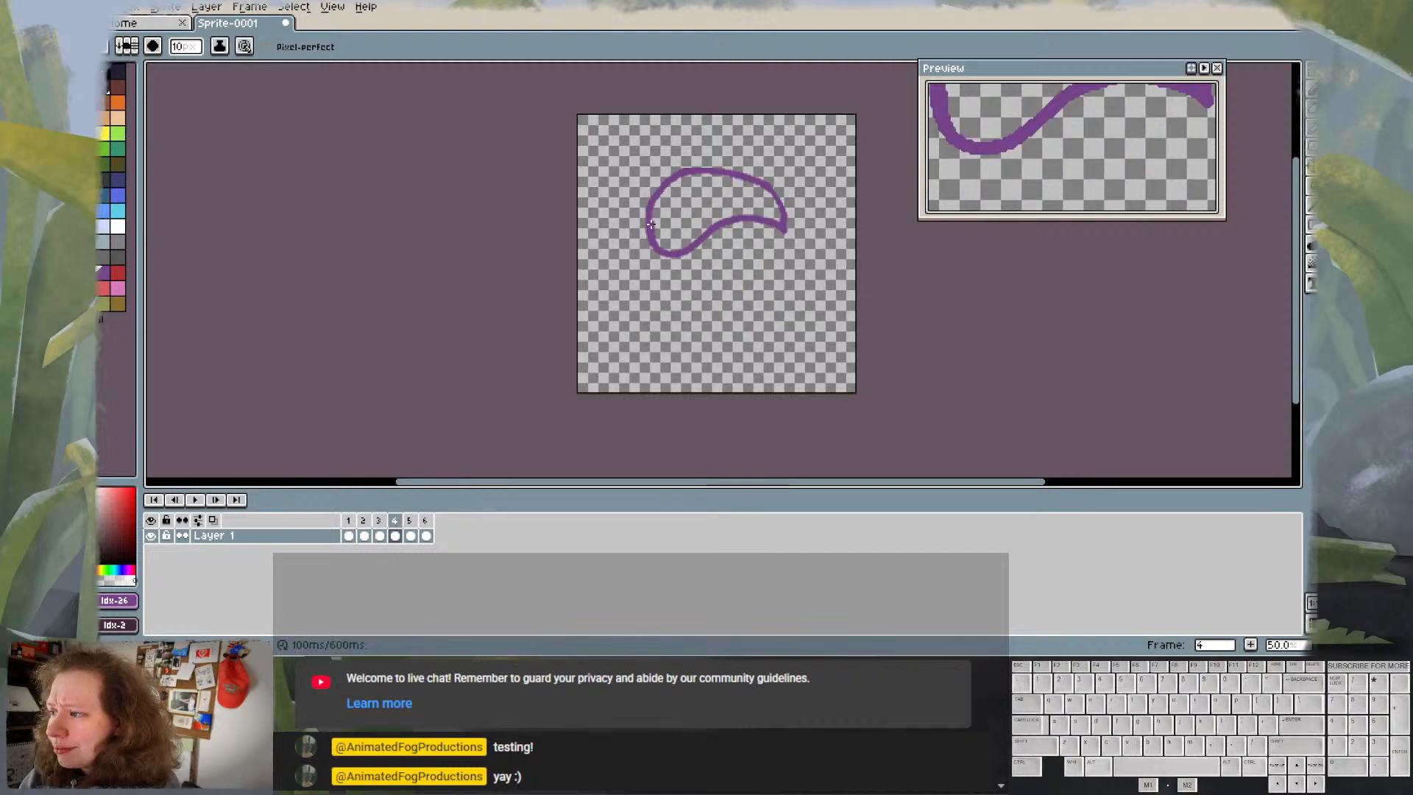
drag(651, 224, 662, 236)
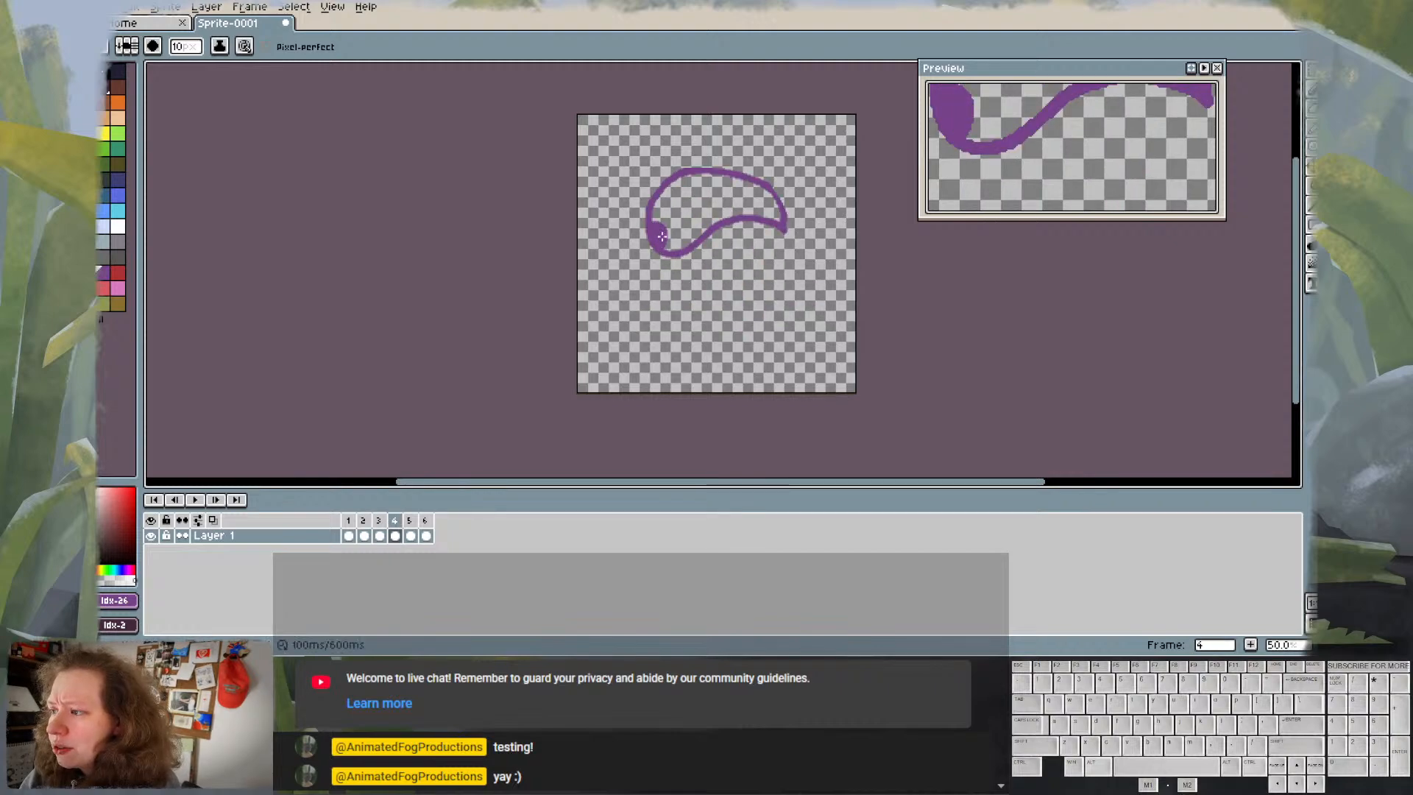
- Add two small vertical eyes behind the snout in frame 4, matching the face in frame 3
key(Left)
key(Right)
key(Left)
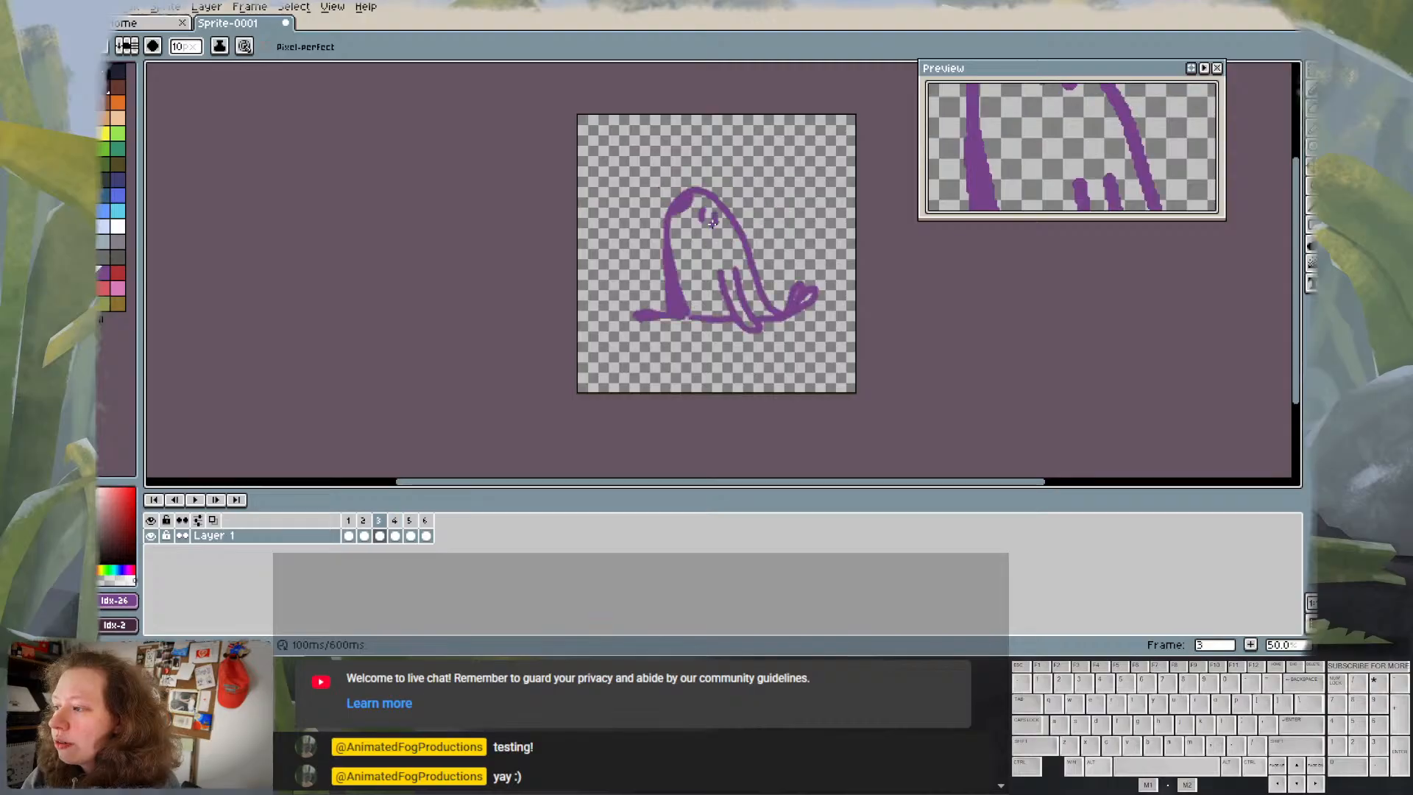
key(Right)
drag(683, 210, 684, 217)
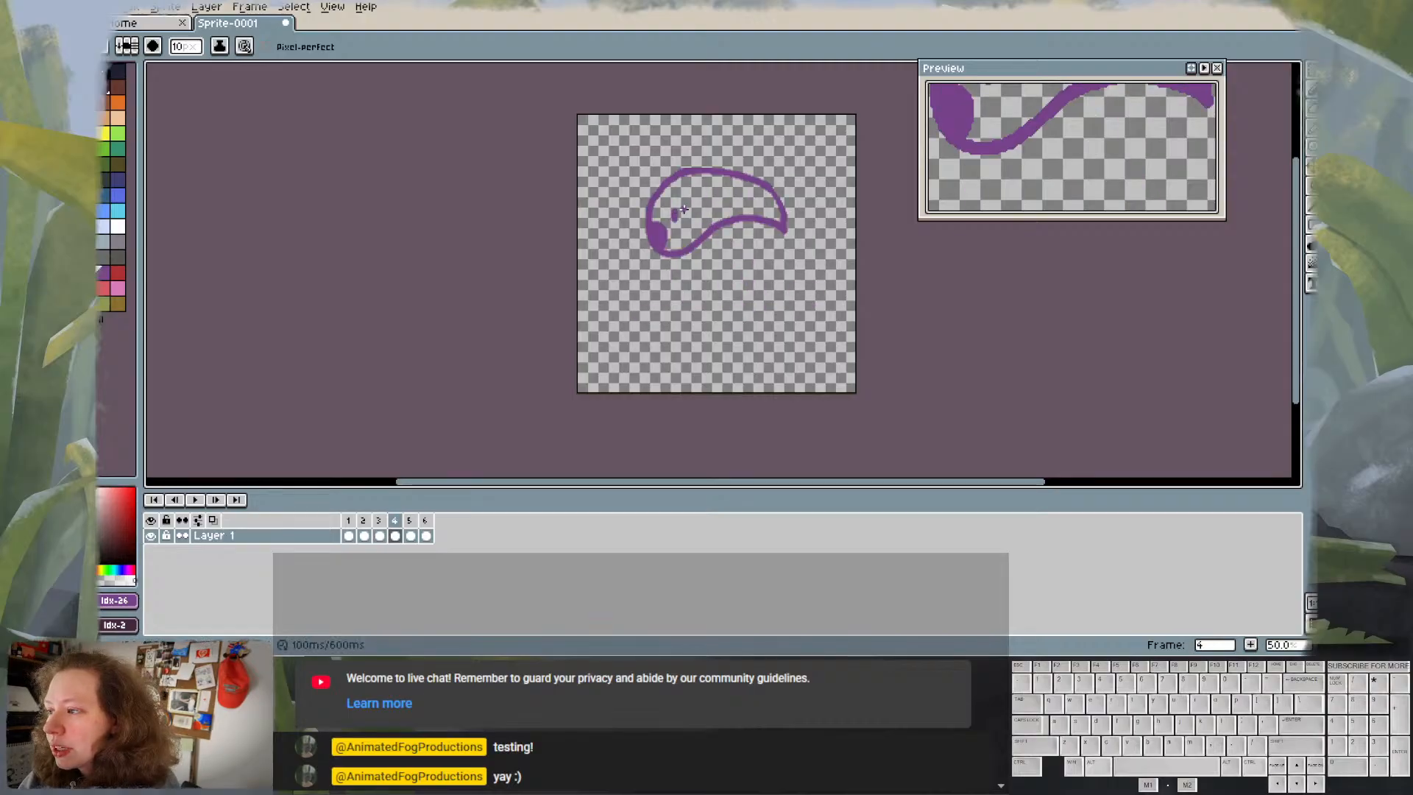
key(Left)
key(Right)
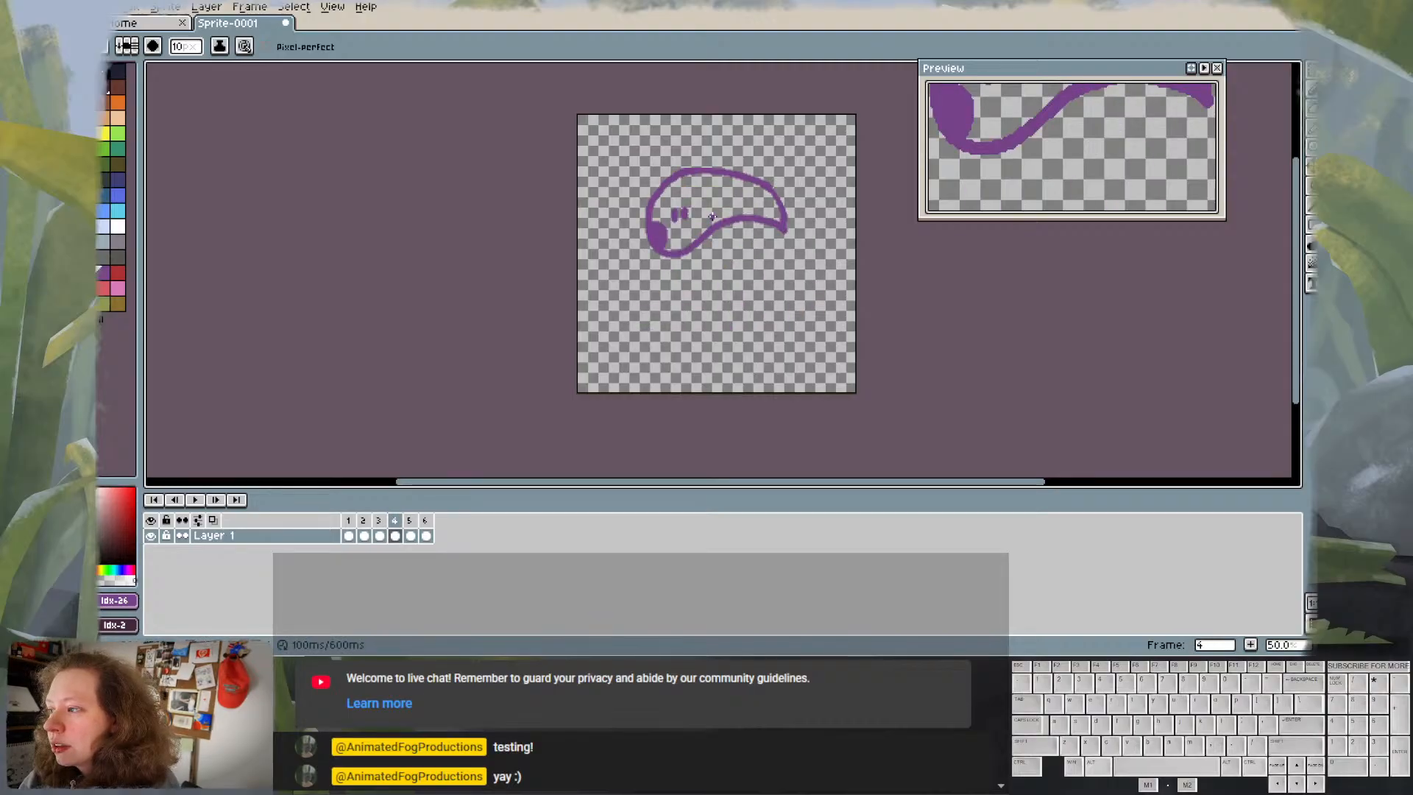
- Flip between frames 1, 2 and 3 to examine the transition from lying through squashed to upright
key(Left)
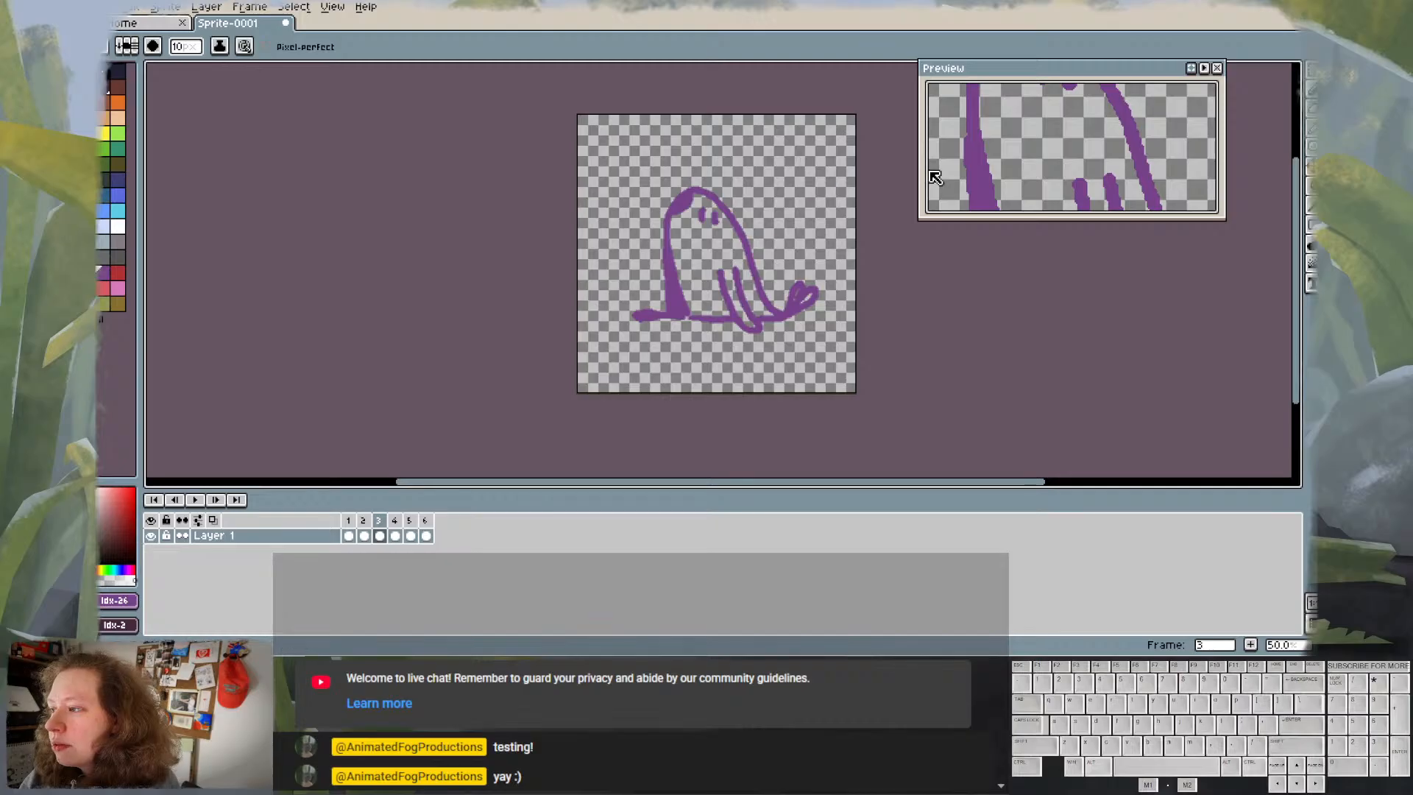
key(Left)
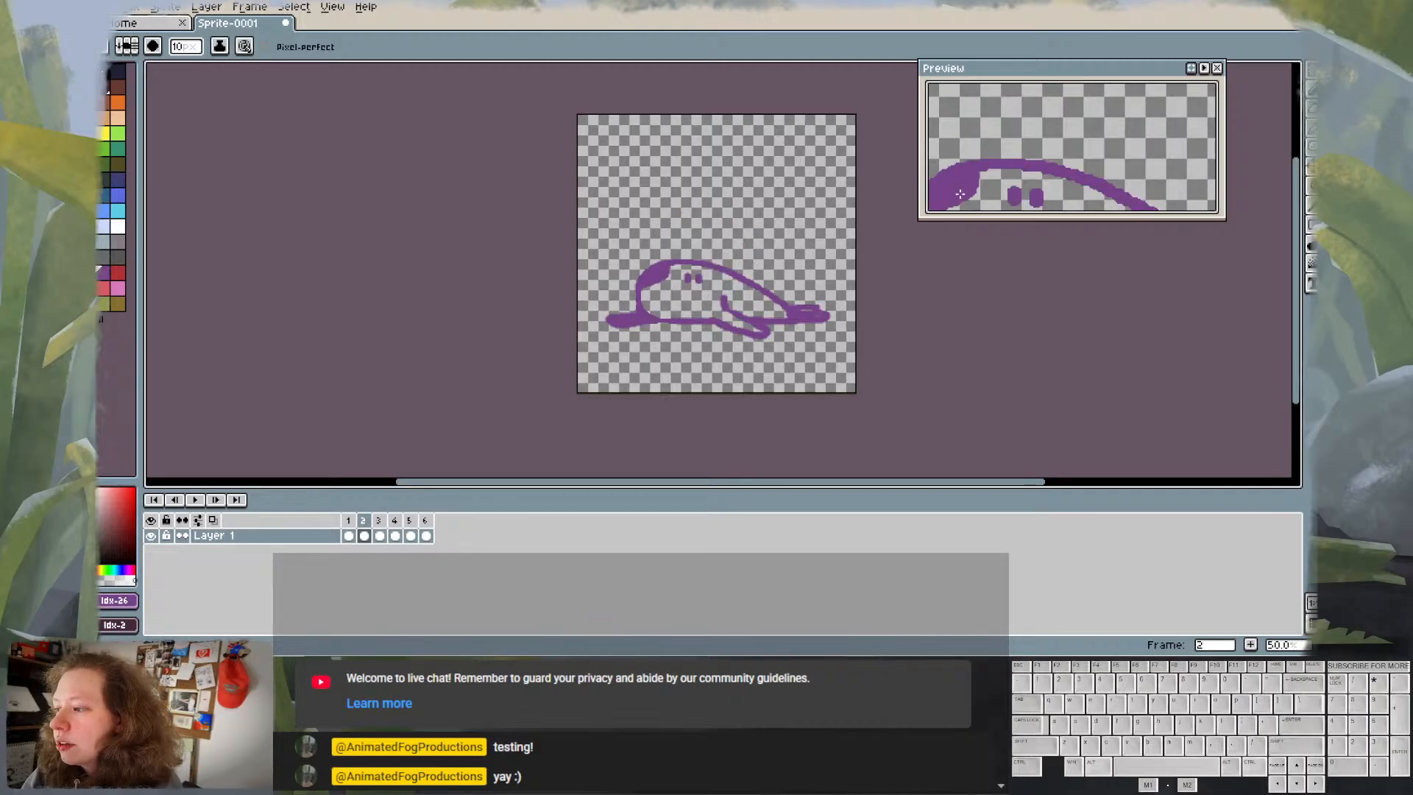
key(Left)
key(Right)
key(Left)
key(Right)
key(Right)
key(Left)
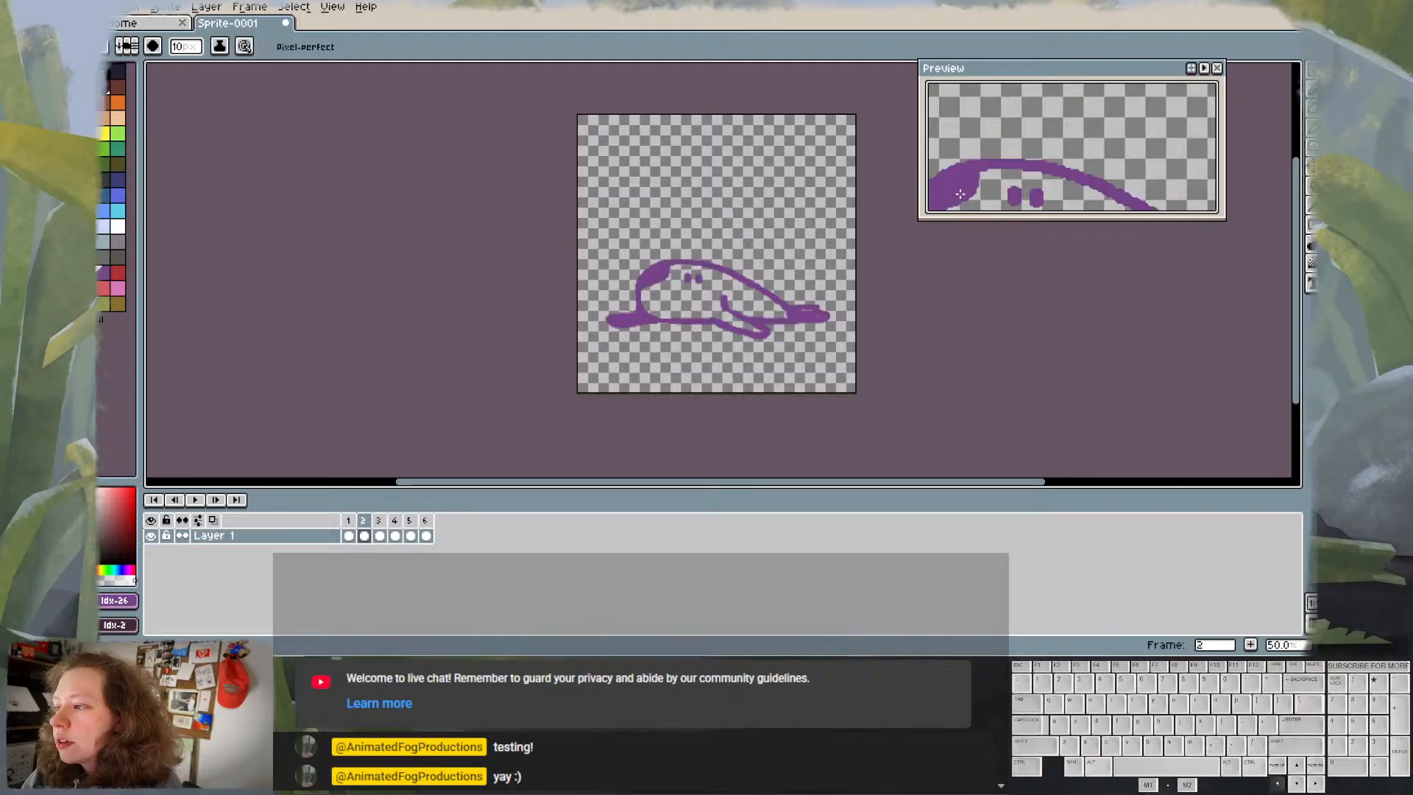
key(Left)
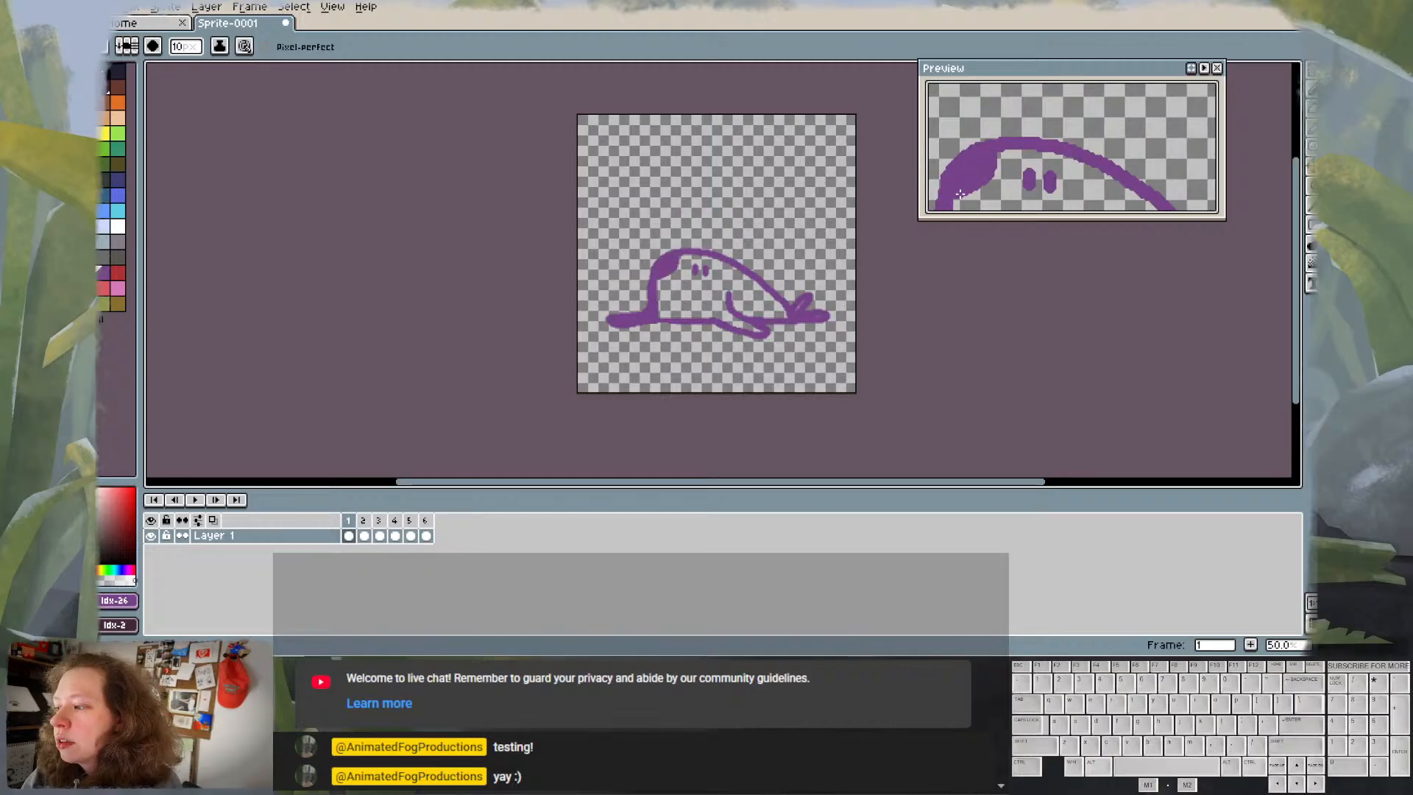
key(Right)
key(Right)
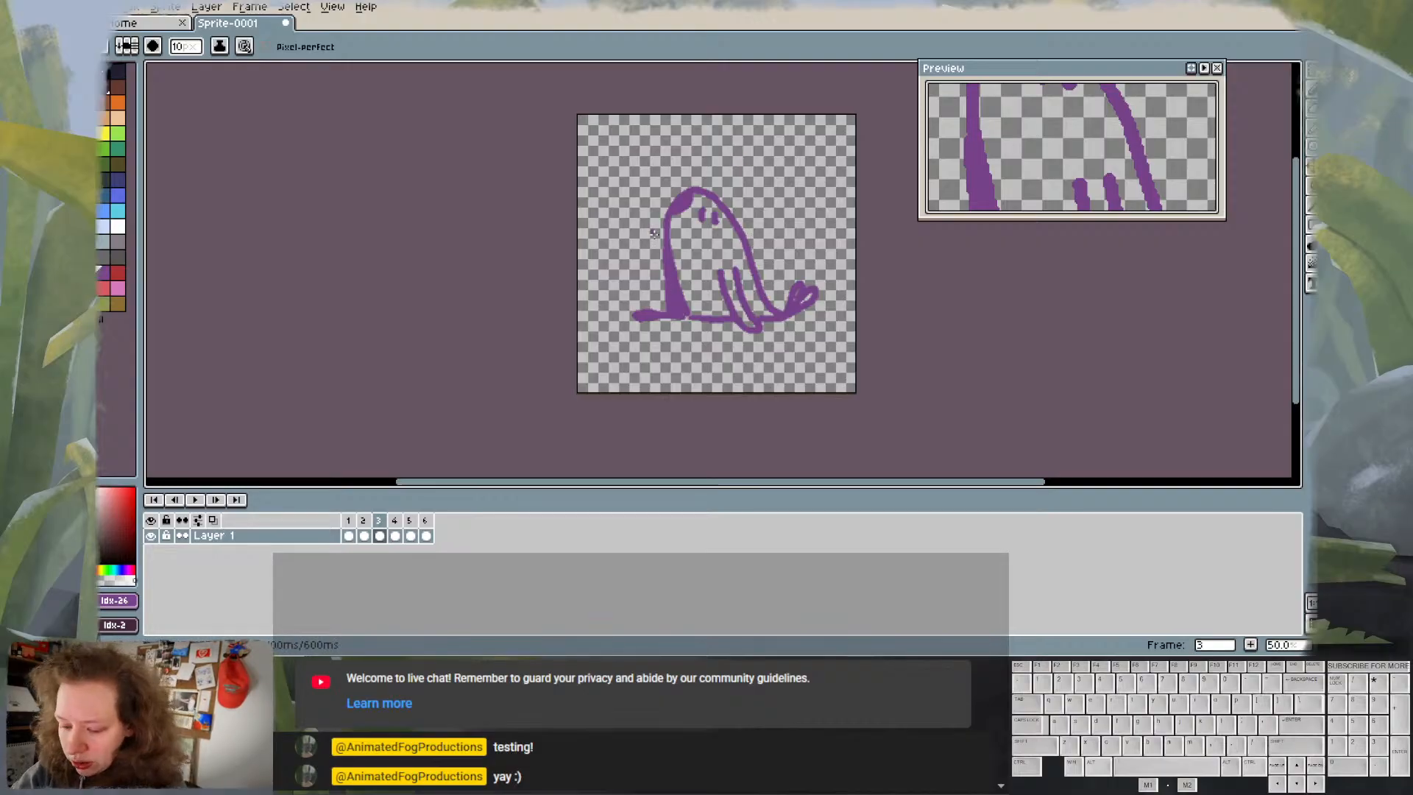
- Thin the upright seal's thick chest line in frame 3 by erasing along both sides, and compare it with the neighbouring frames
key(e)
drag(662, 244, 667, 286)
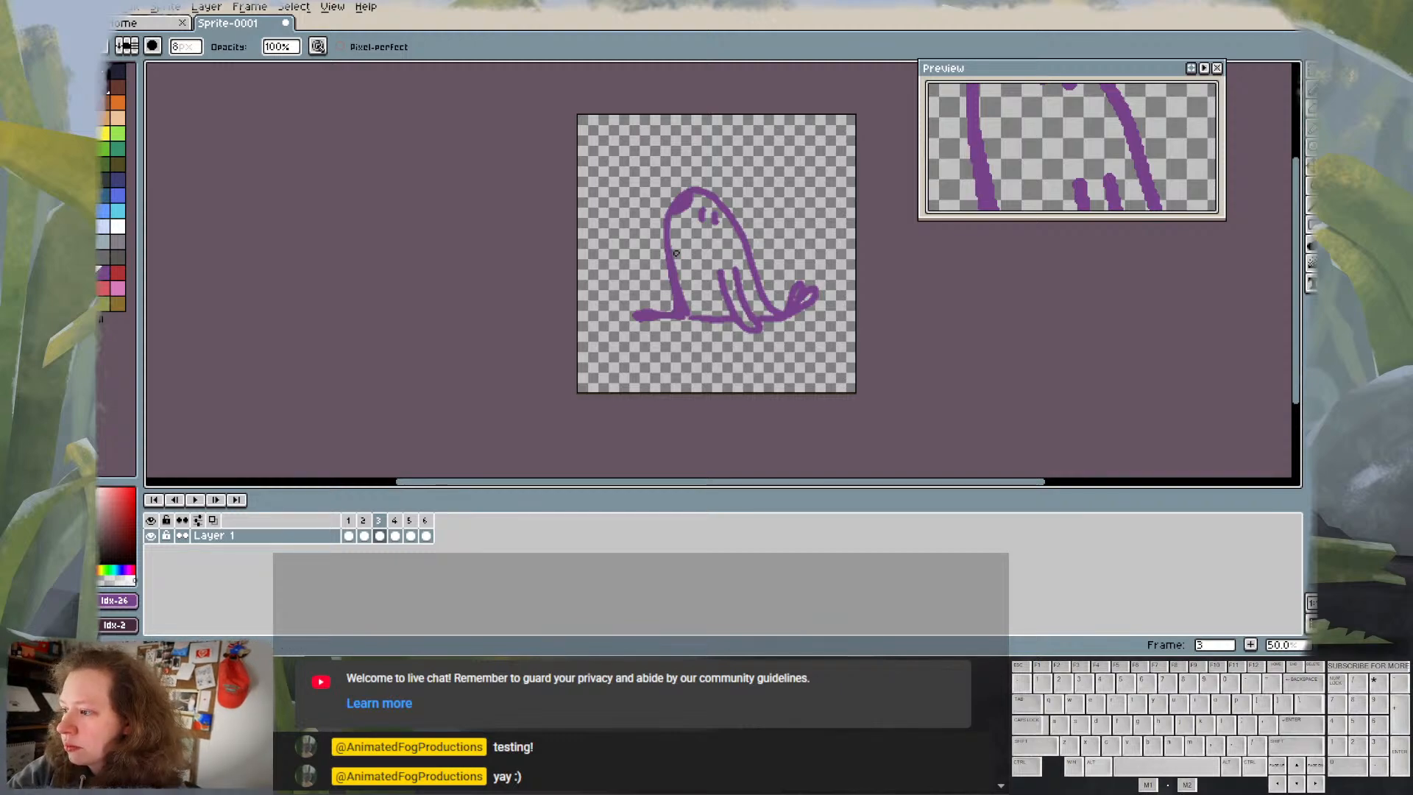
drag(678, 253, 687, 309)
key(Left)
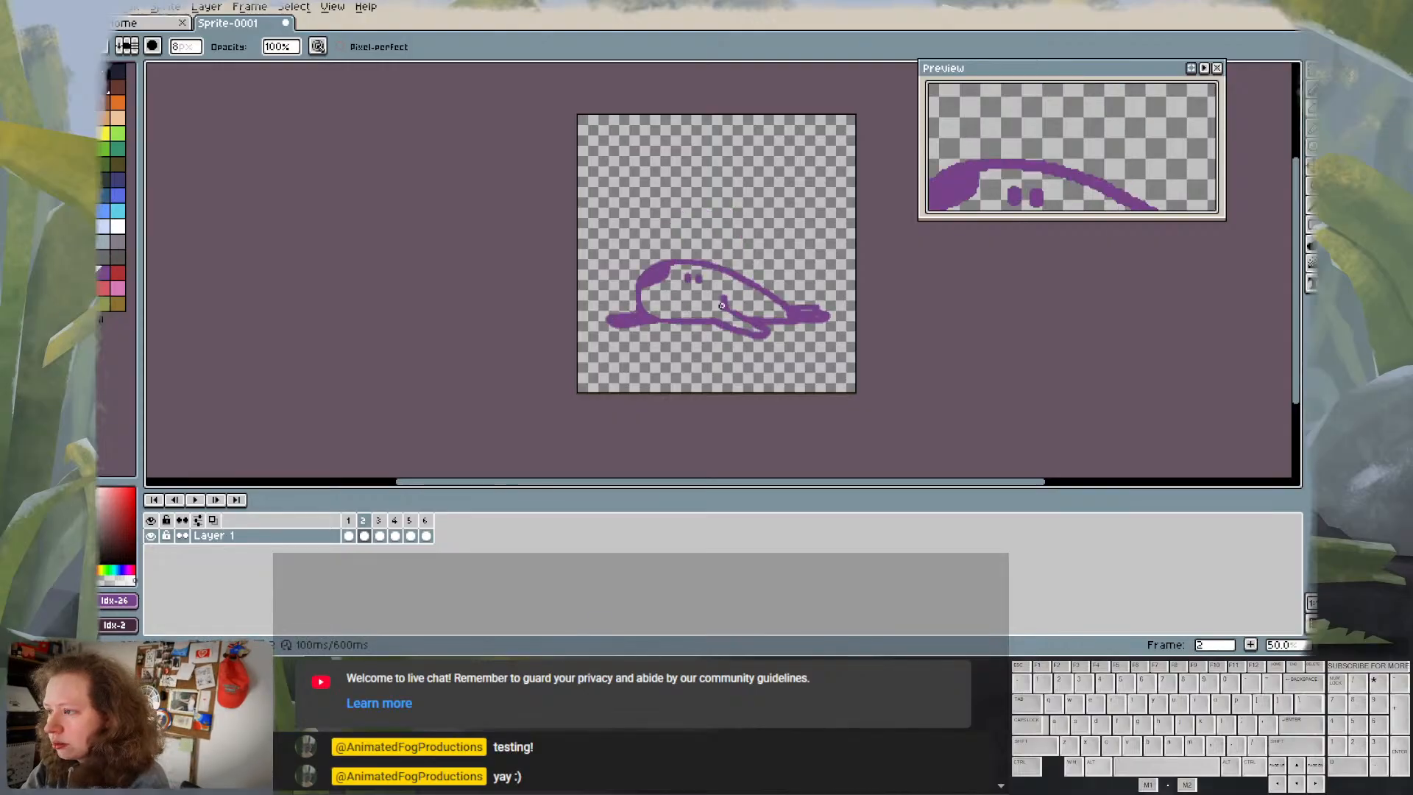
key(Right)
key(Right)
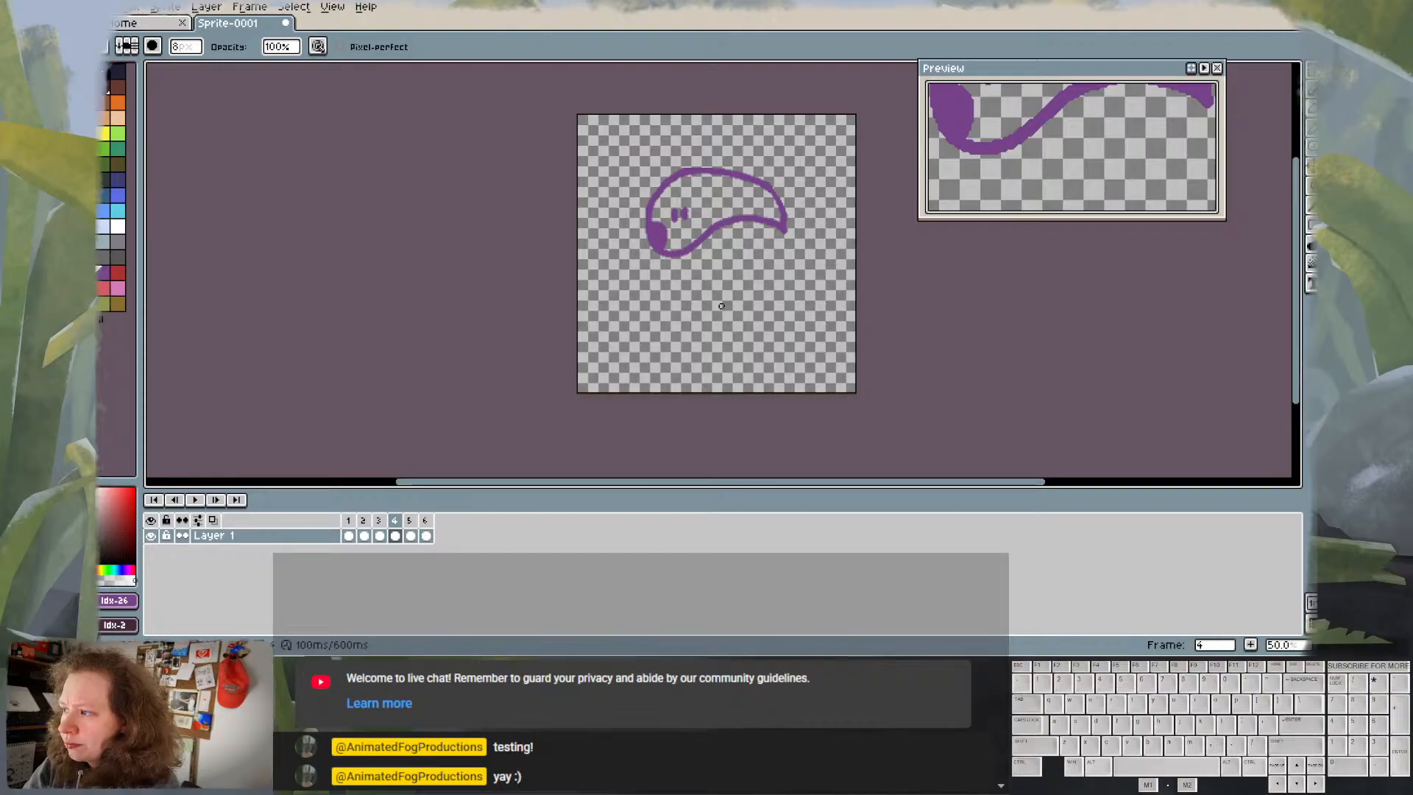
- Redraw the rear of frame 4's back as a rounder, higher curve and erase the old line
key(e)
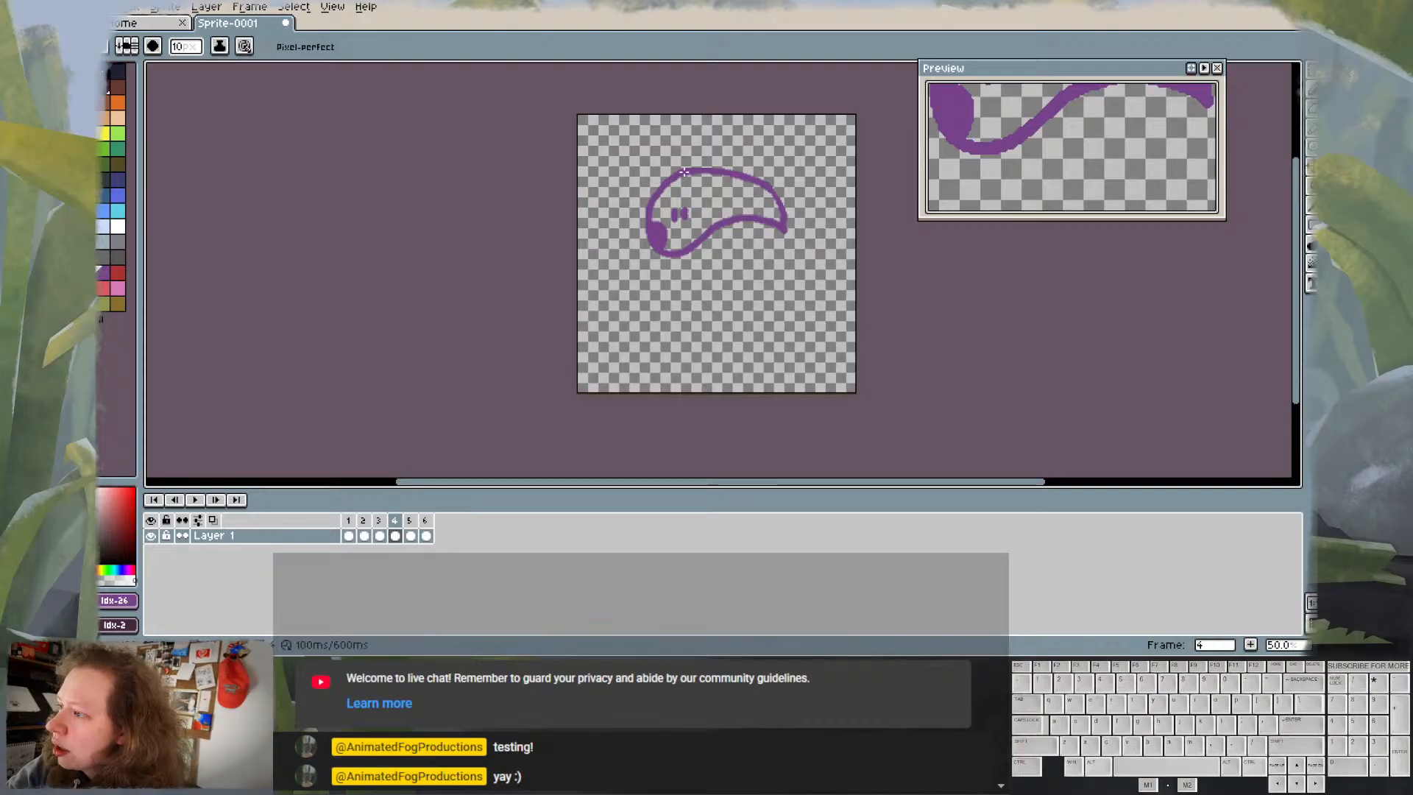
mouse_move(730, 168)
mouse_down()
mouse_move(762, 175)
mouse_move(782, 215)
mouse_up()
key(b)
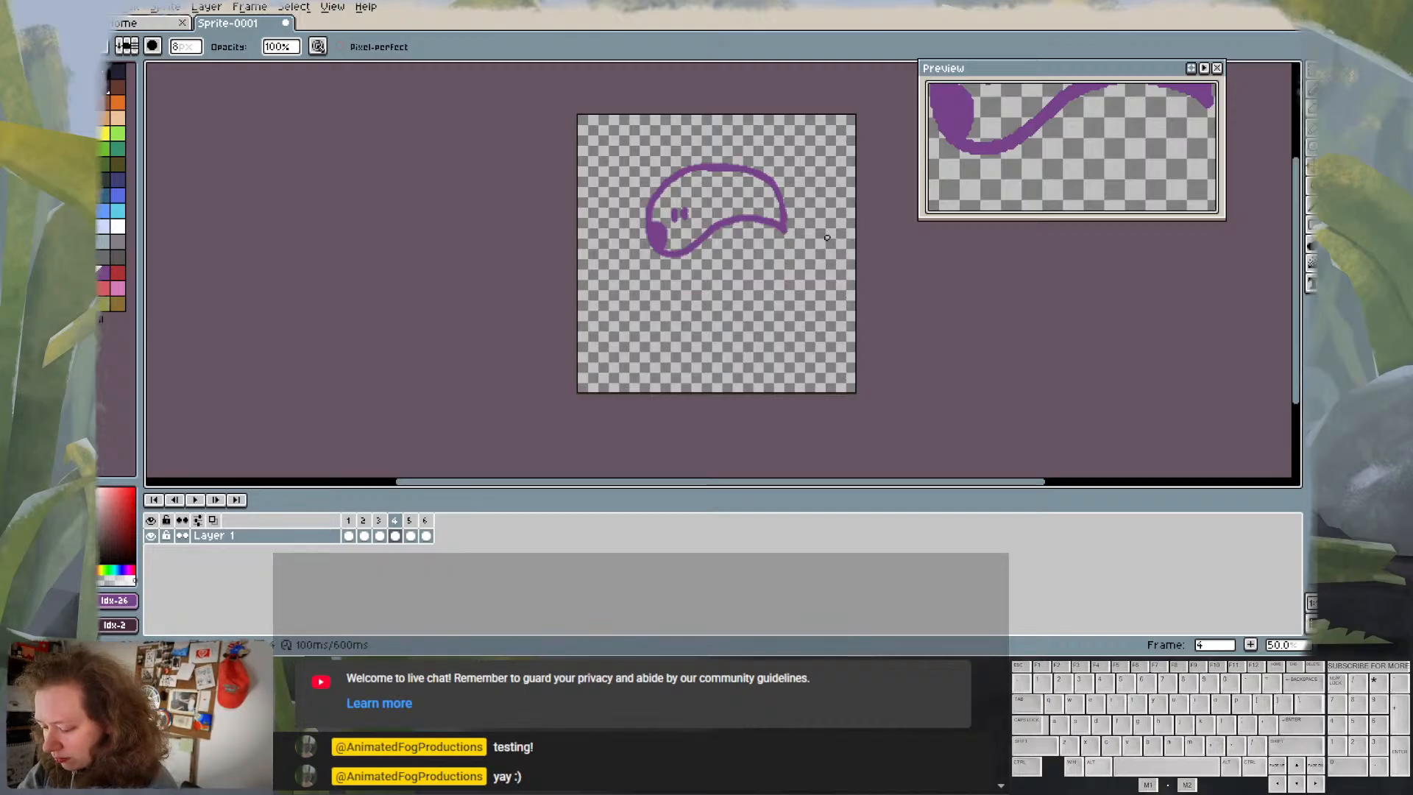
- Draw solid, downward-hanging tail fins at the rear tip of frame 4's body, comparing their position with frame 3's tail
key(e)
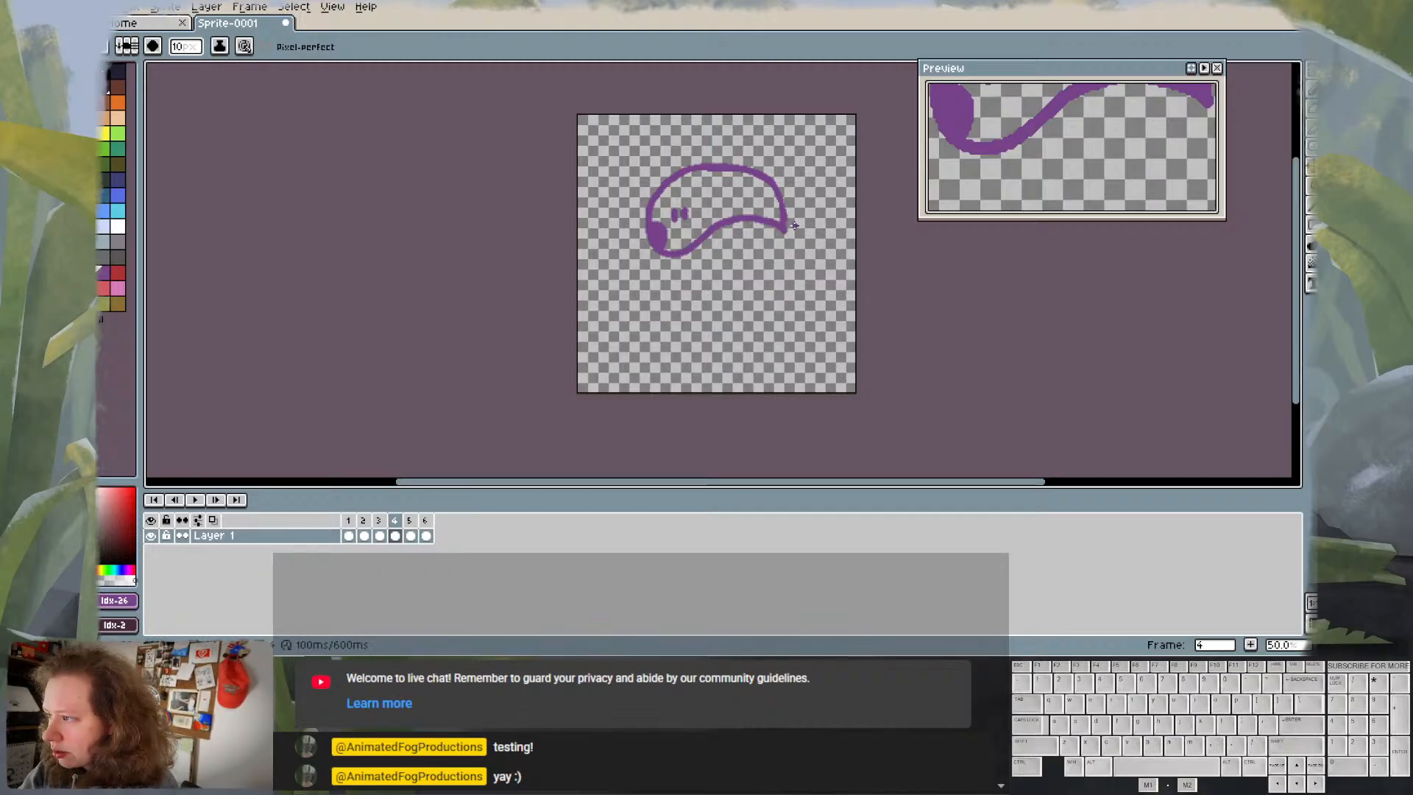
key(comma)
key(period)
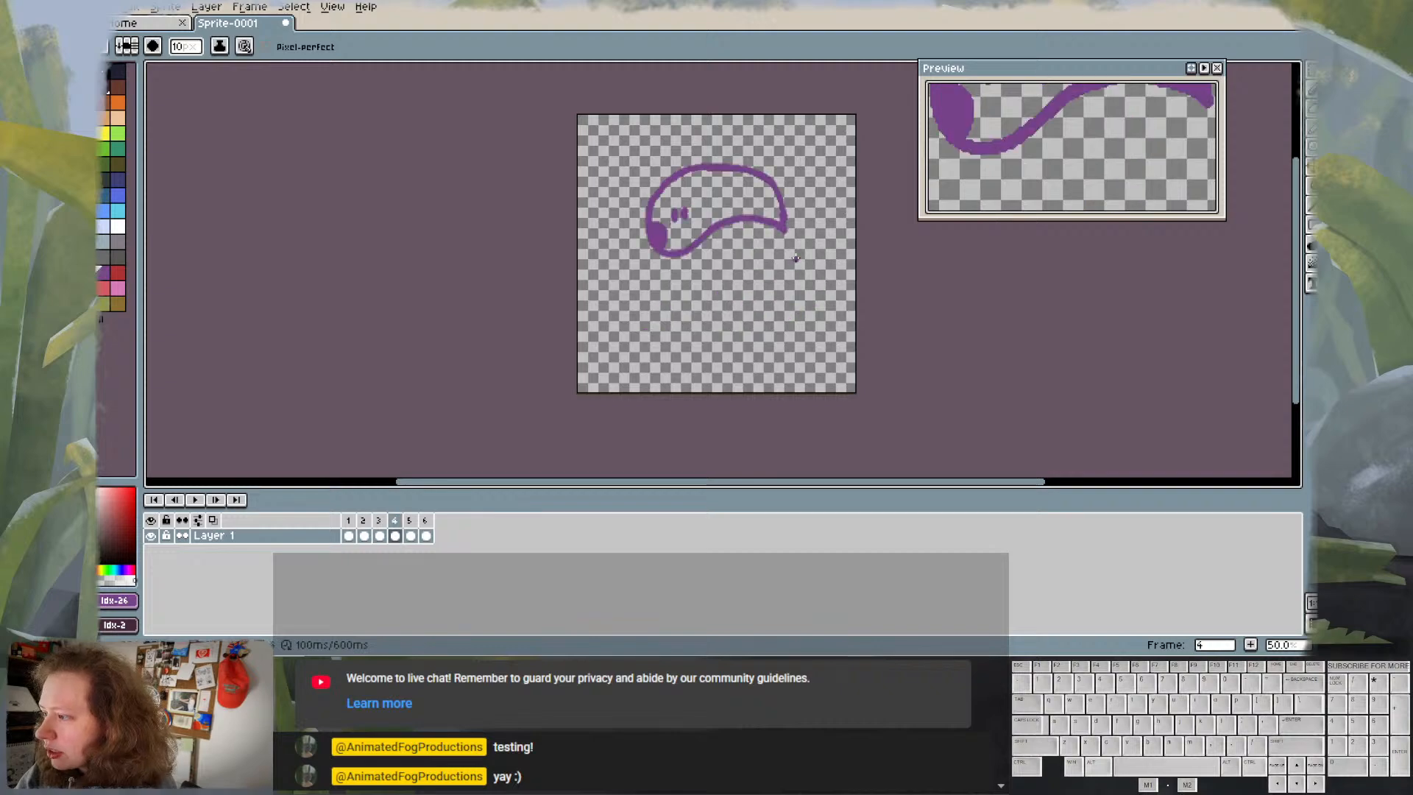
key(comma)
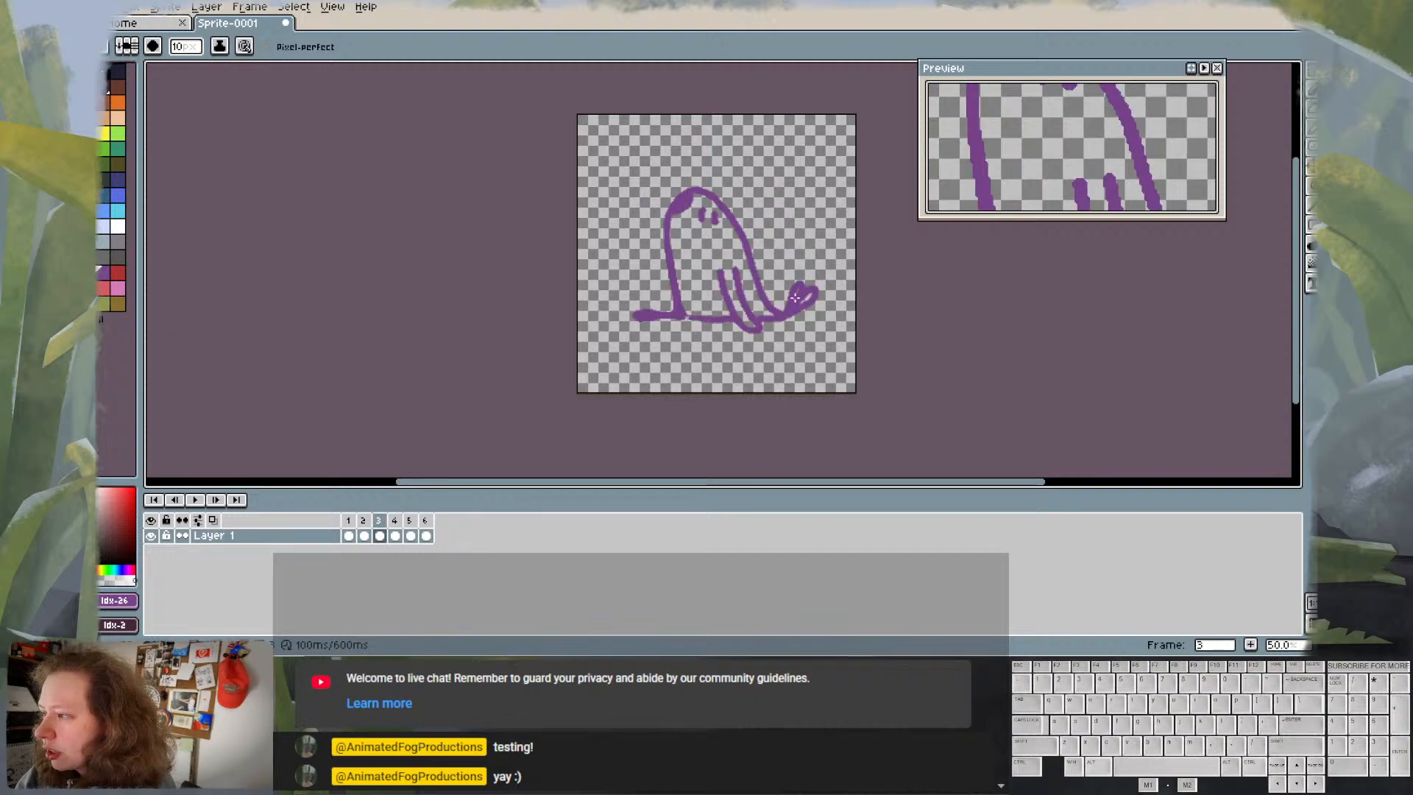
key(period)
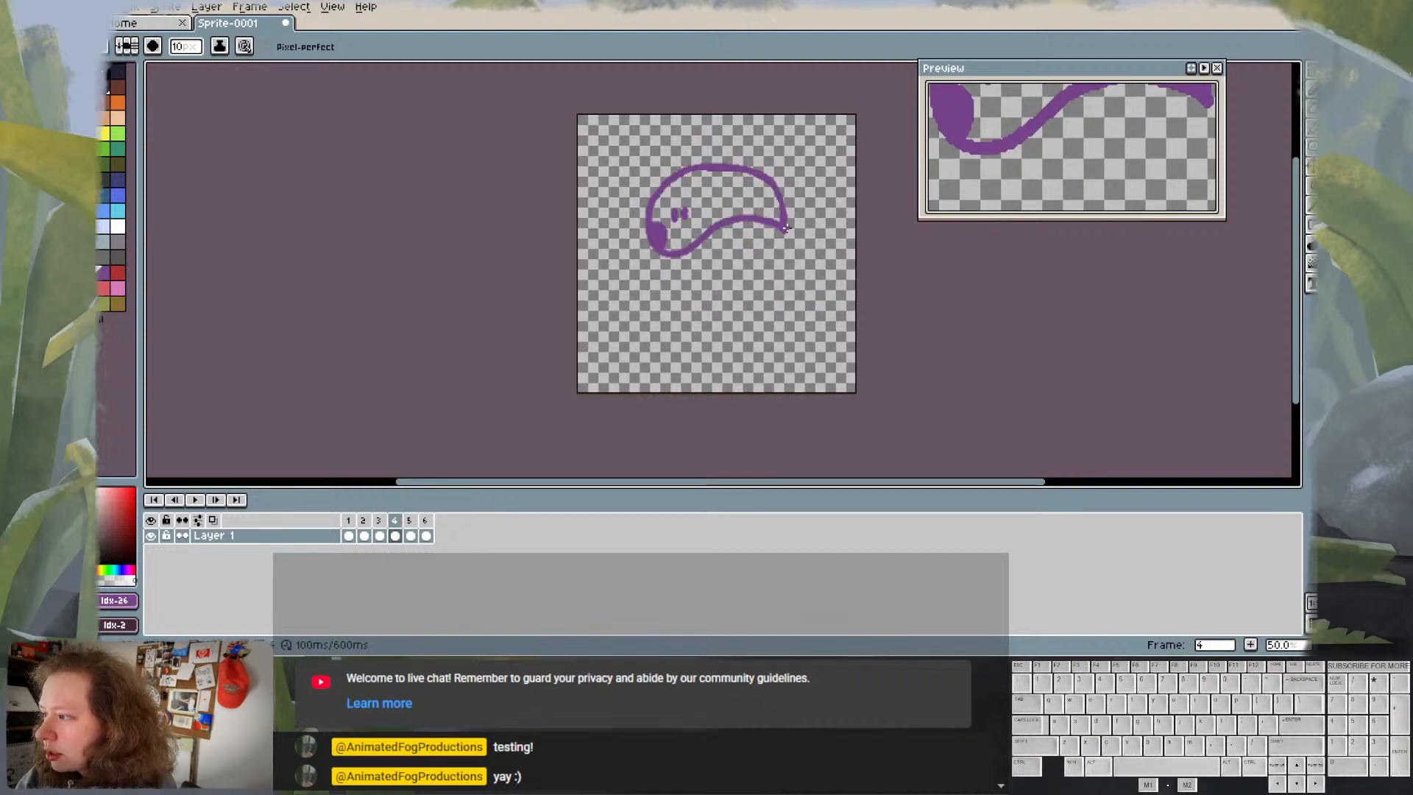
key(comma)
key(period)
mouse_move(787, 232)
mouse_down()
mouse_move(787, 264)
mouse_move(787, 237)
mouse_up()
key(comma)
key(period)
key(comma)
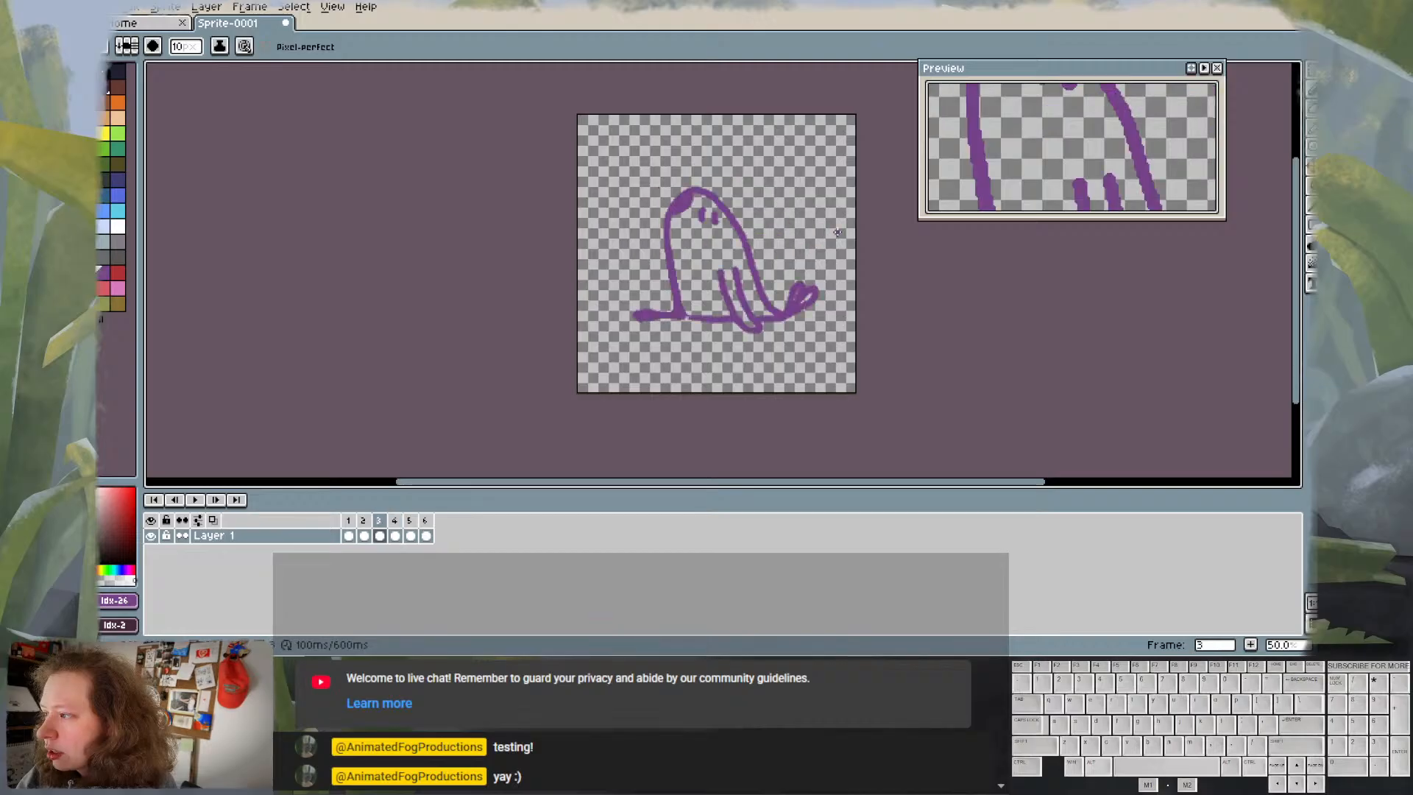
key(period)
key(comma)
key(period)
key(comma)
key(period)
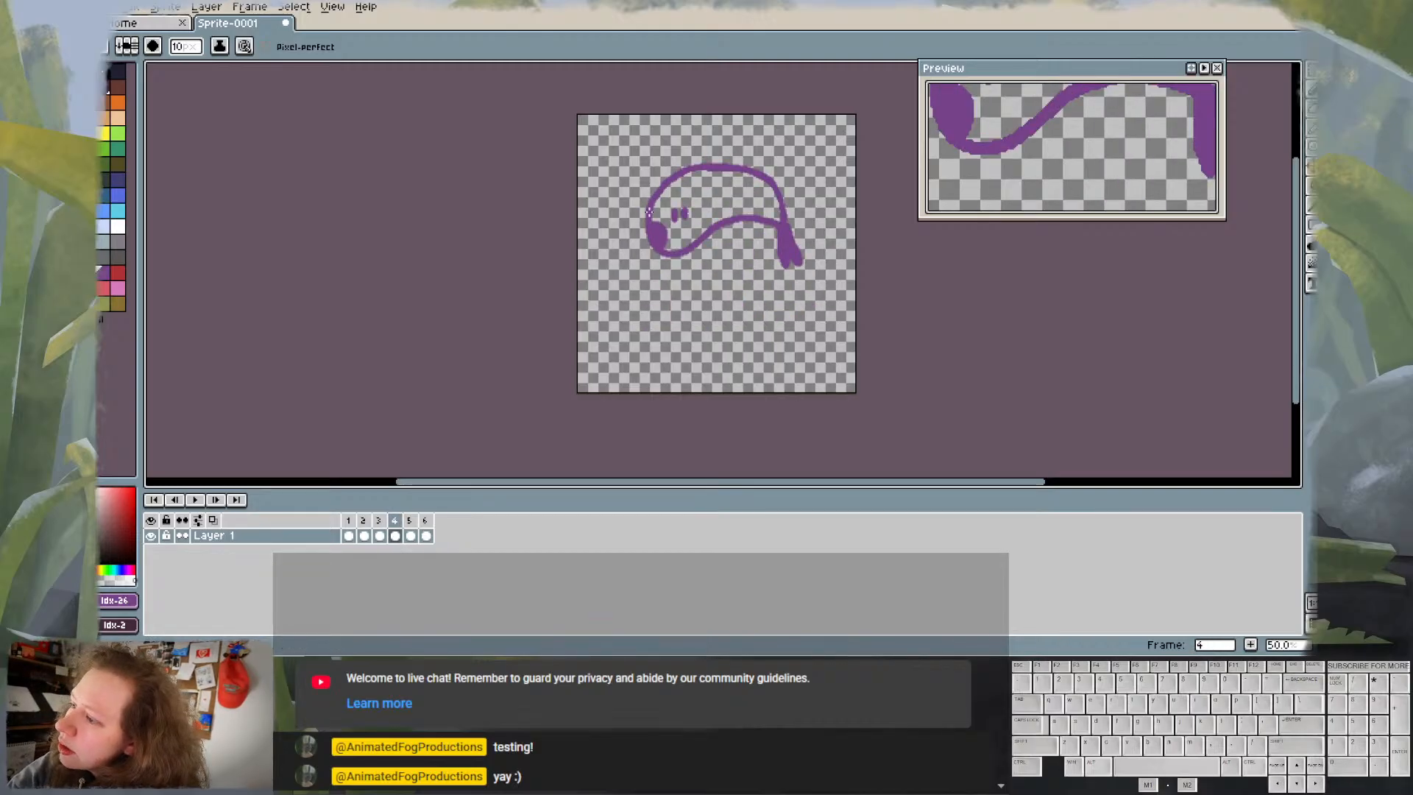
- Redraw the top of frame 4's arched back slightly higher and erase the leftover line beneath it
mouse_move(668, 175)
mouse_down()
mouse_move(718, 158)
mouse_move(750, 168)
mouse_up()
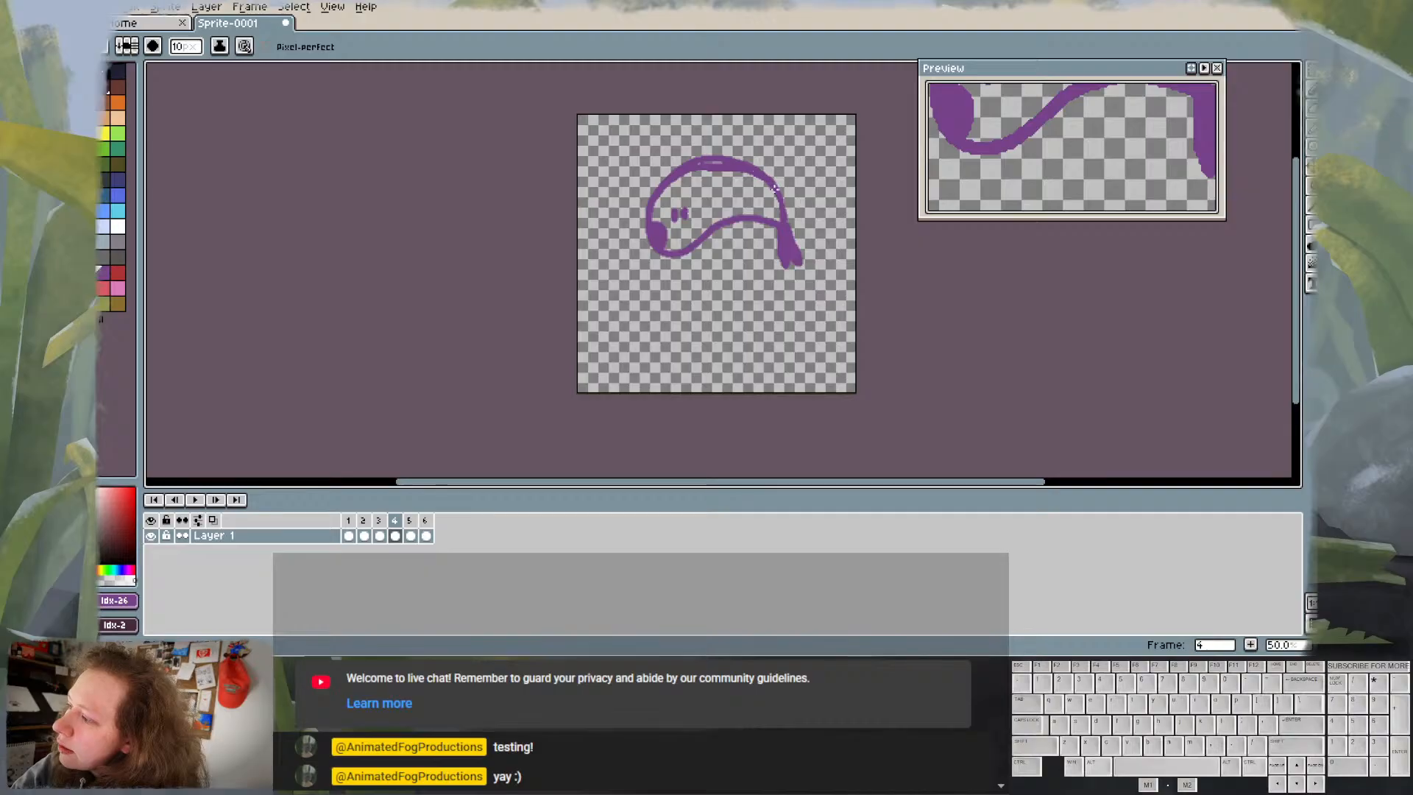
key(e)
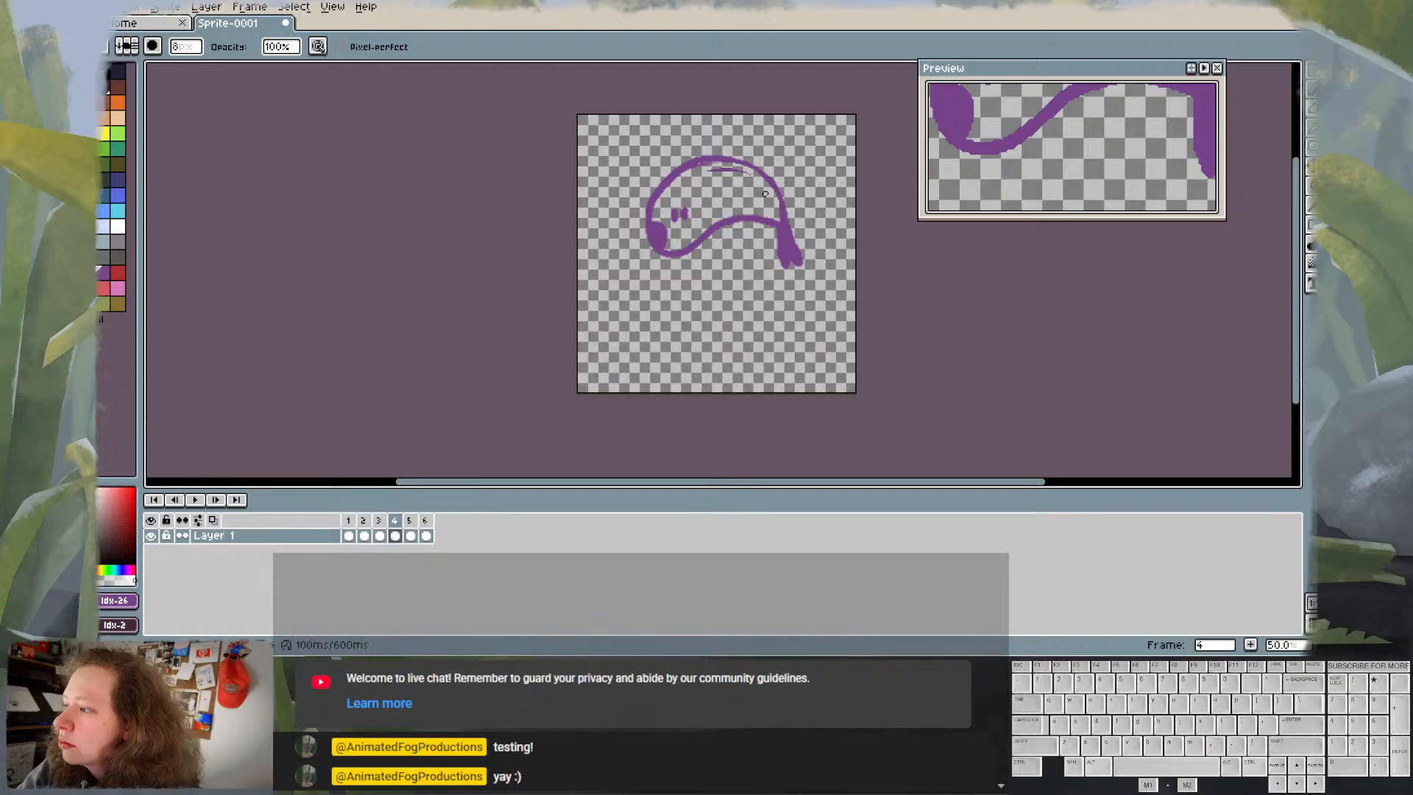
drag(742, 169, 702, 174)
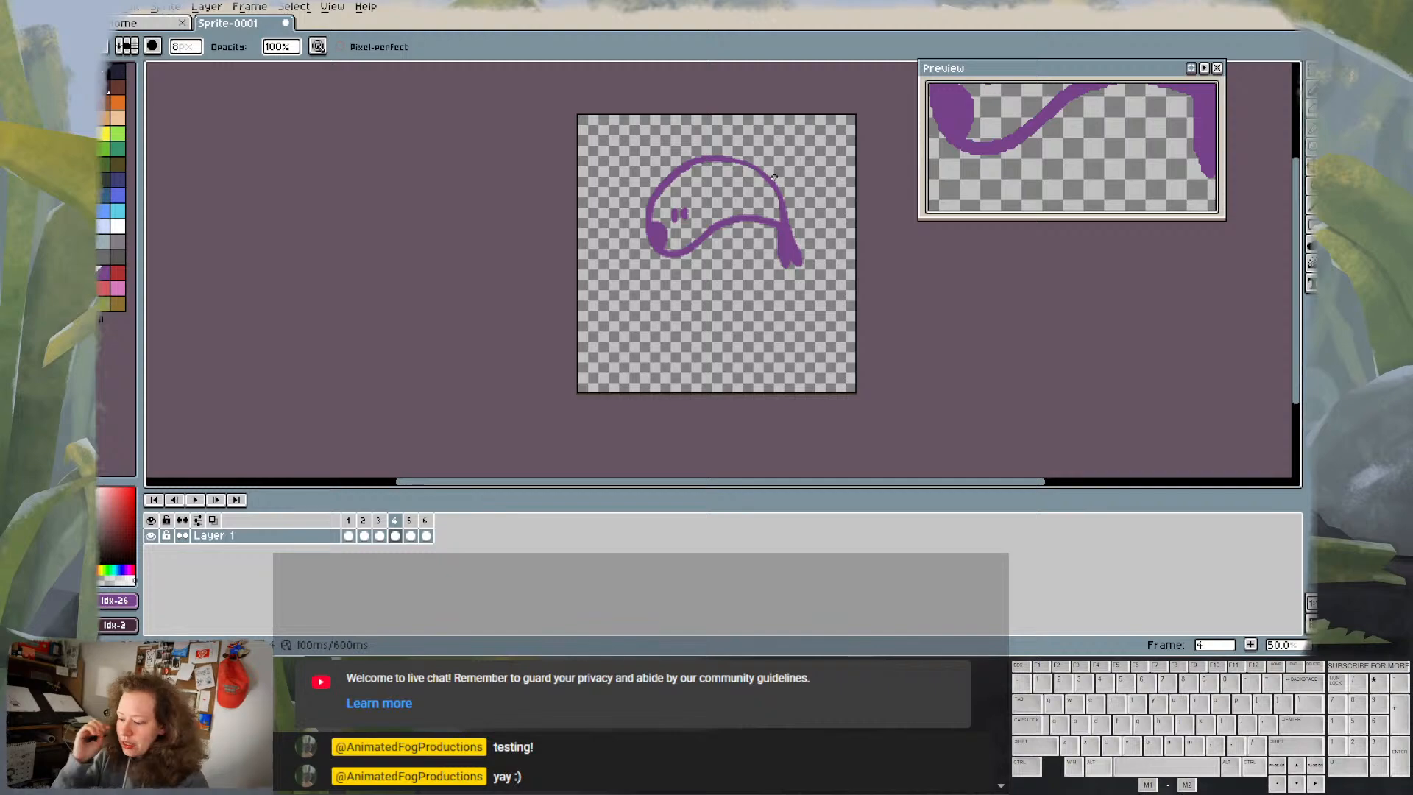
- Flip between frames 2, 3 and 4 to examine how the upright pose leads into the arched pose
key(Left)
key(Right)
key(Left)
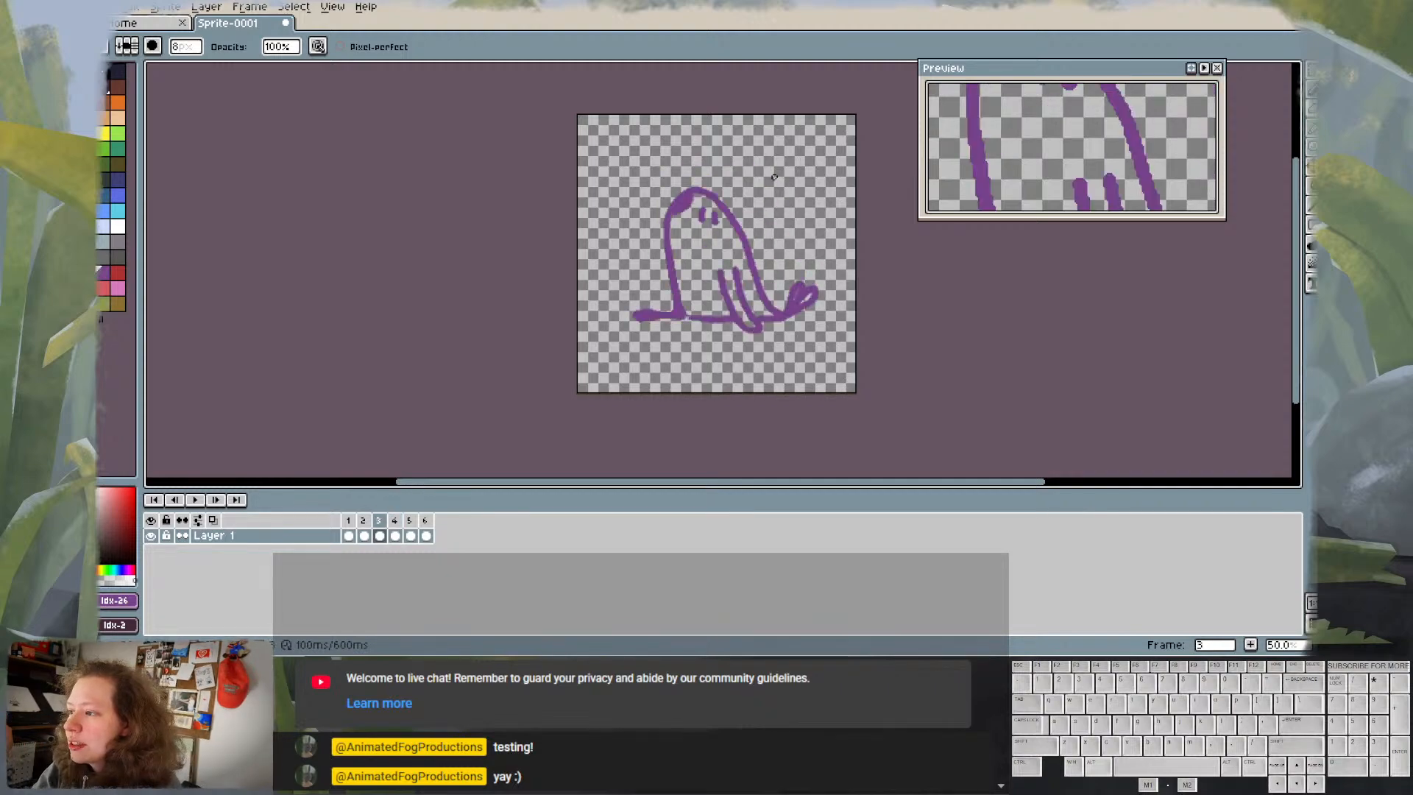
key(Left)
key(Right)
key(Left)
key(Right)
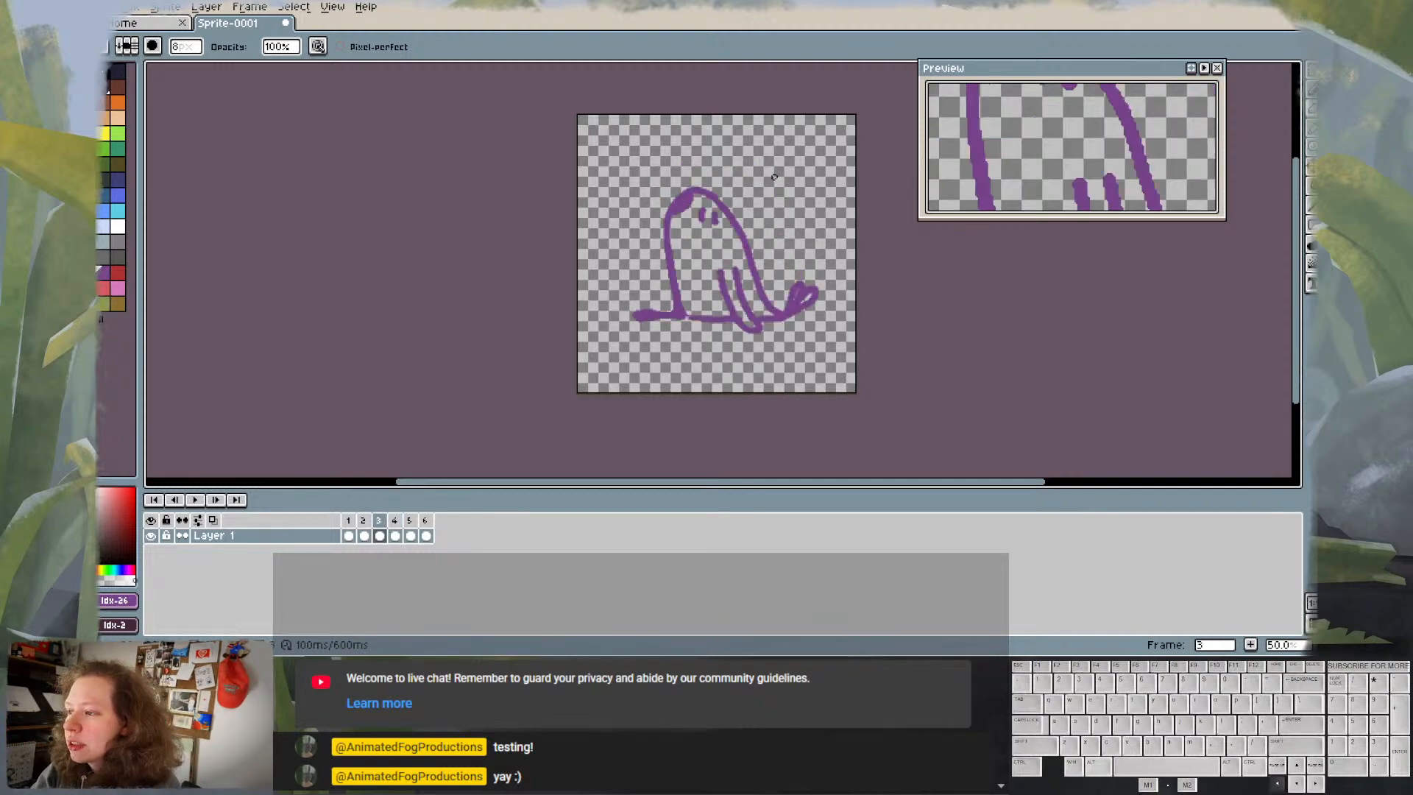
key(Right)
key(Left)
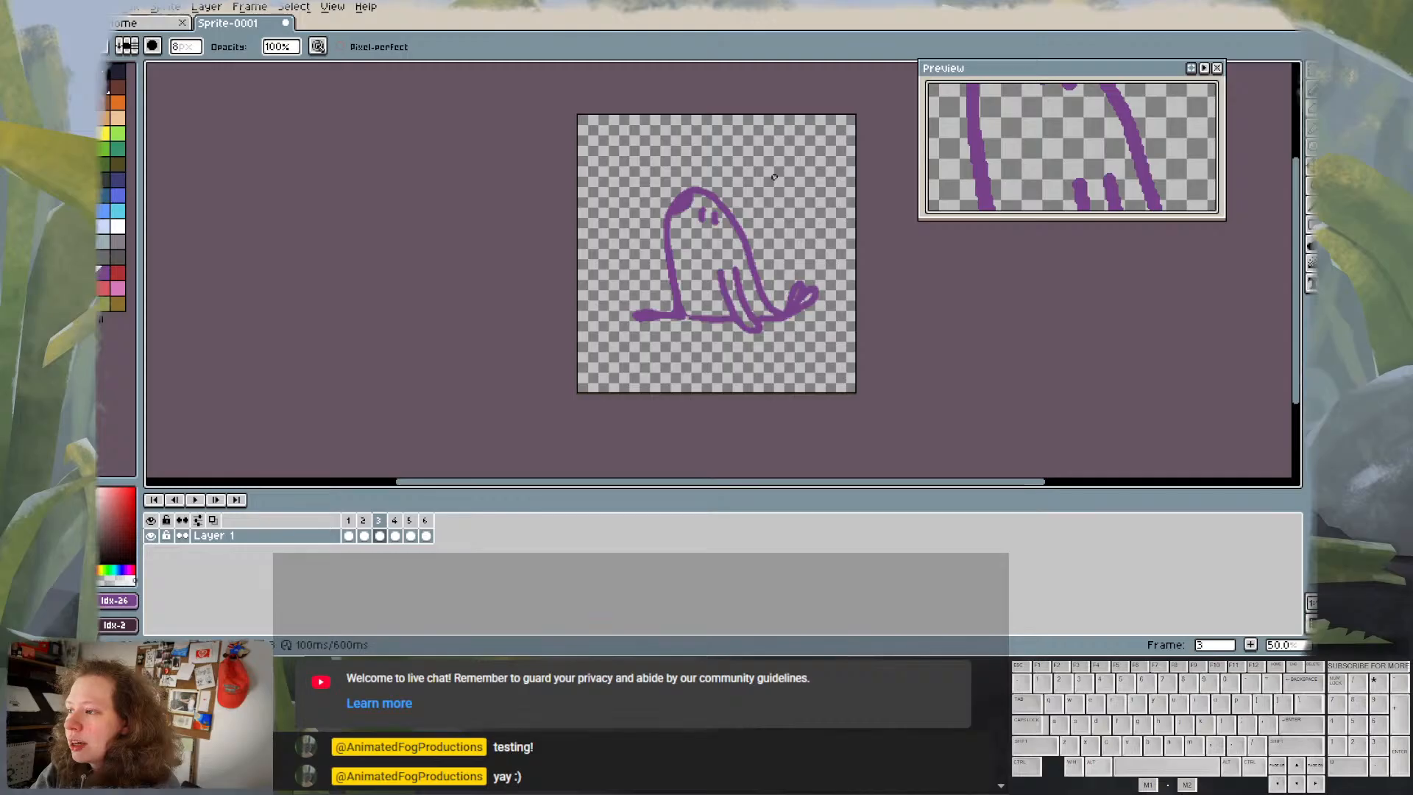
key(Right)
key(Left)
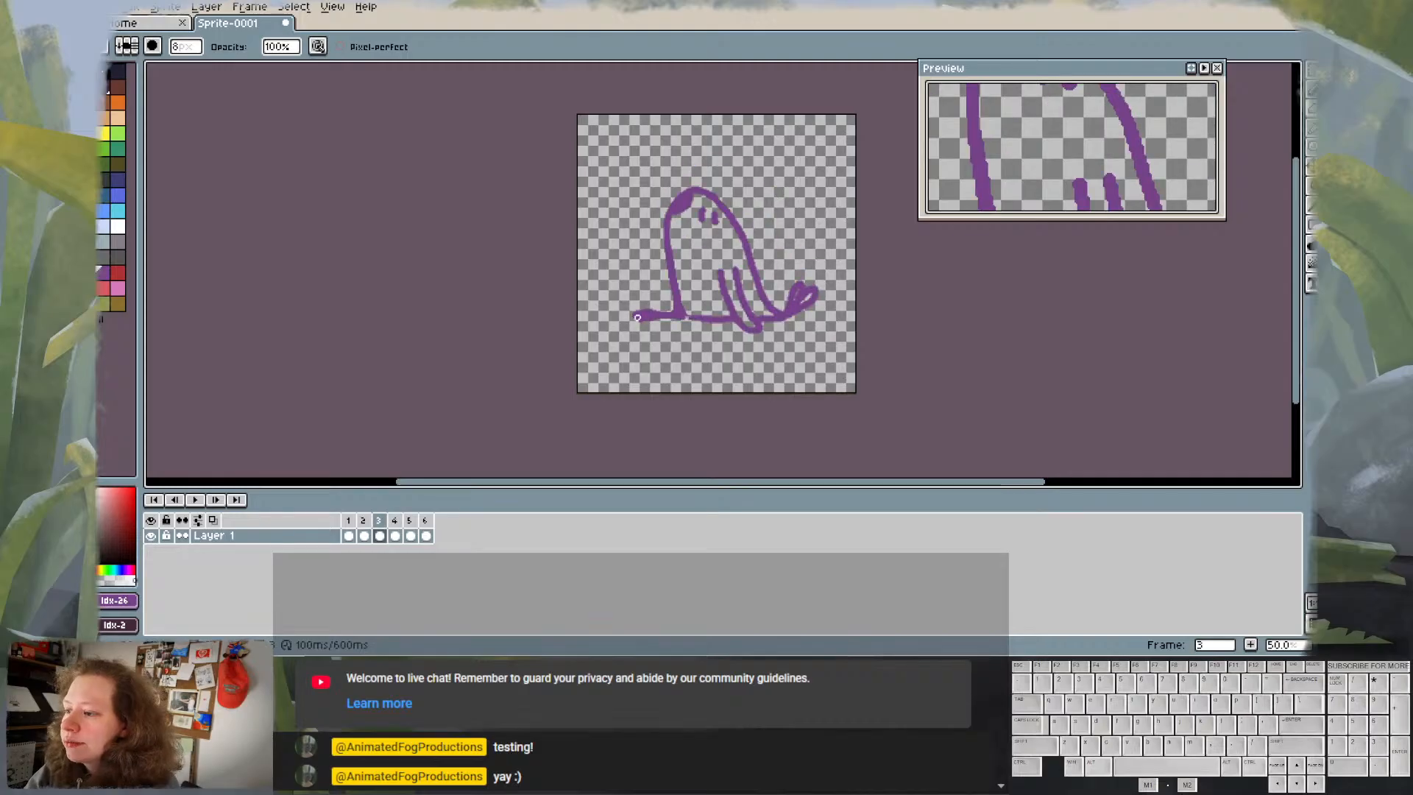
key(Right)
key(Left)
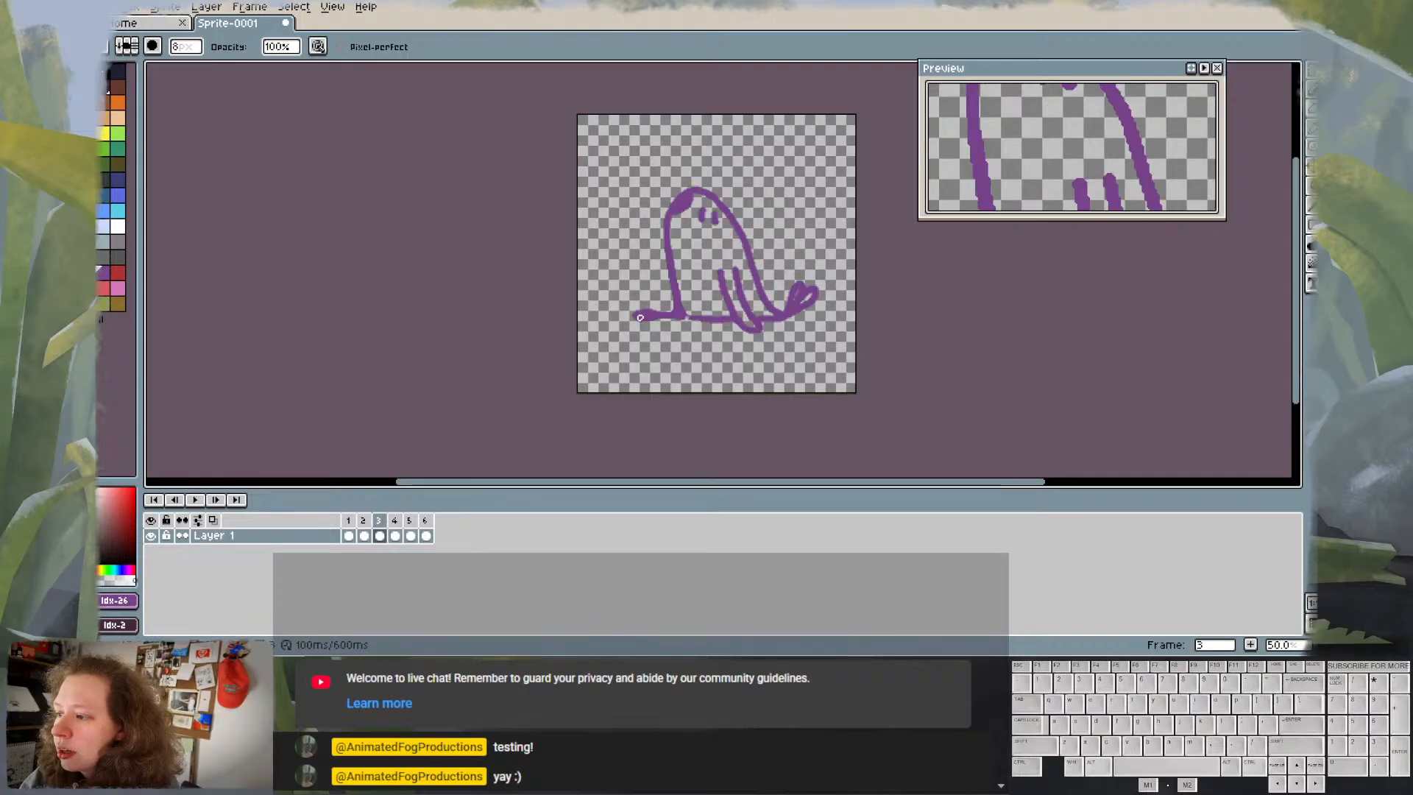
- Draw a narrow front flipper in frame 4, extending down from below the snout, using frame 3 as reference
key(Right)
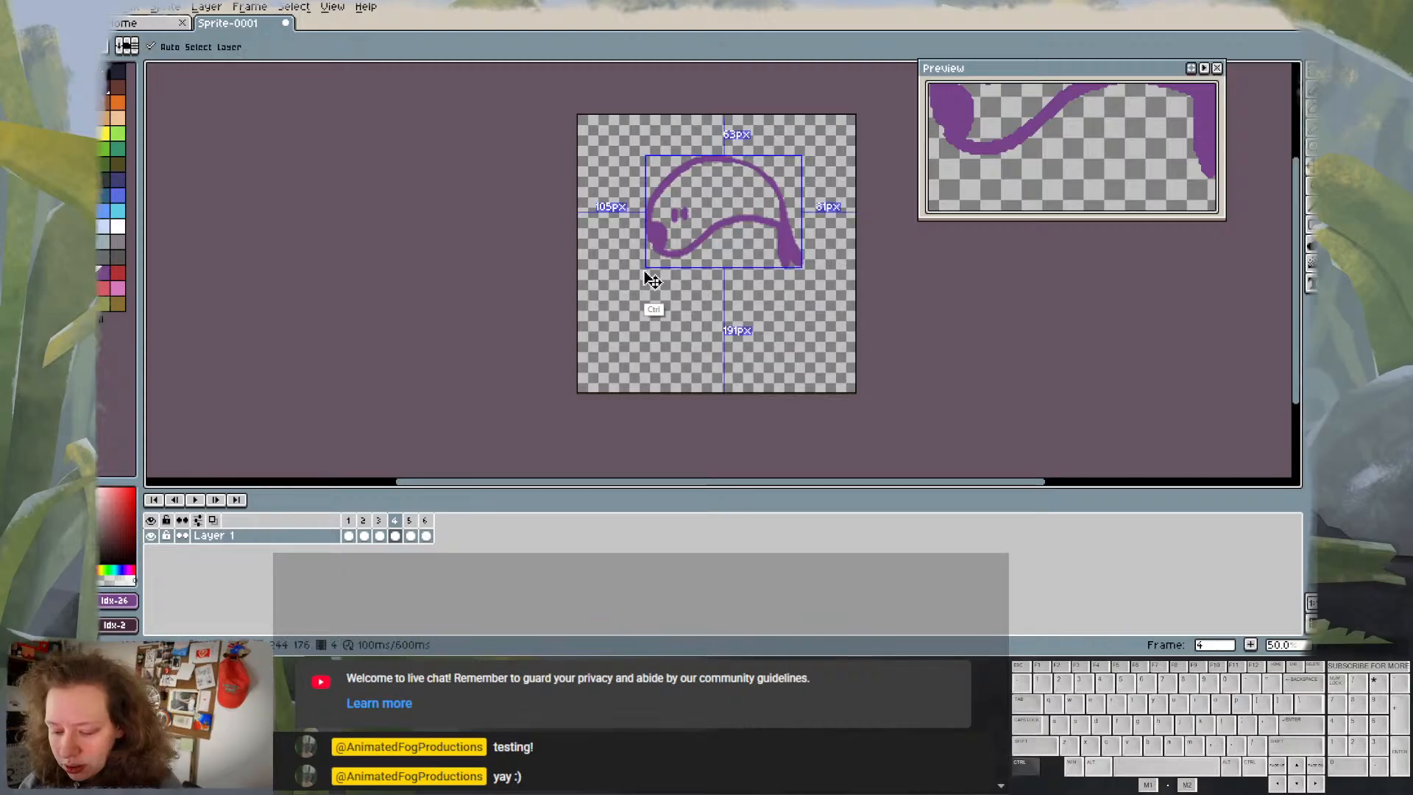
key(ctrl+z)
key(b)
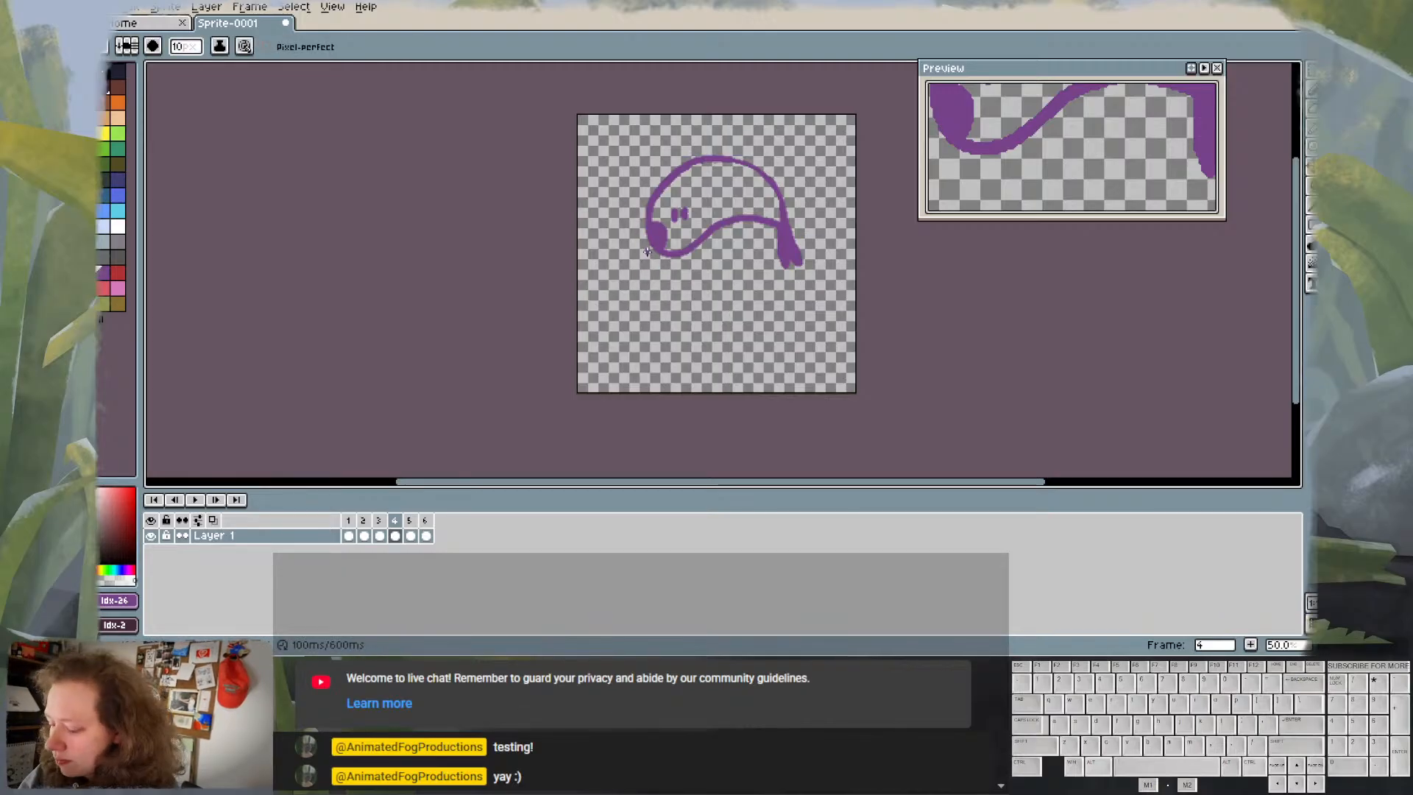
key(comma)
key(Right)
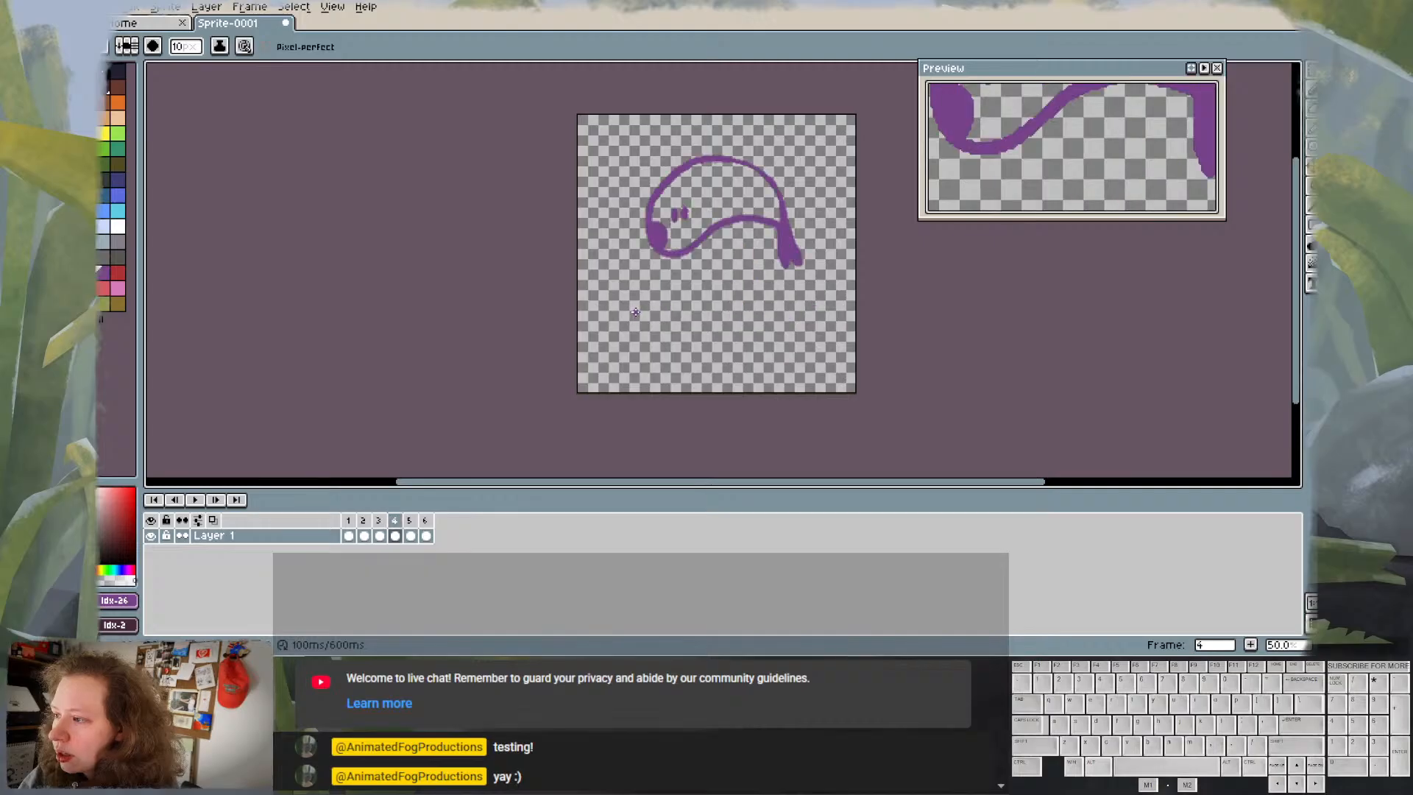
mouse_move(648, 250)
mouse_down()
mouse_move(640, 298)
mouse_move(658, 254)
mouse_up()
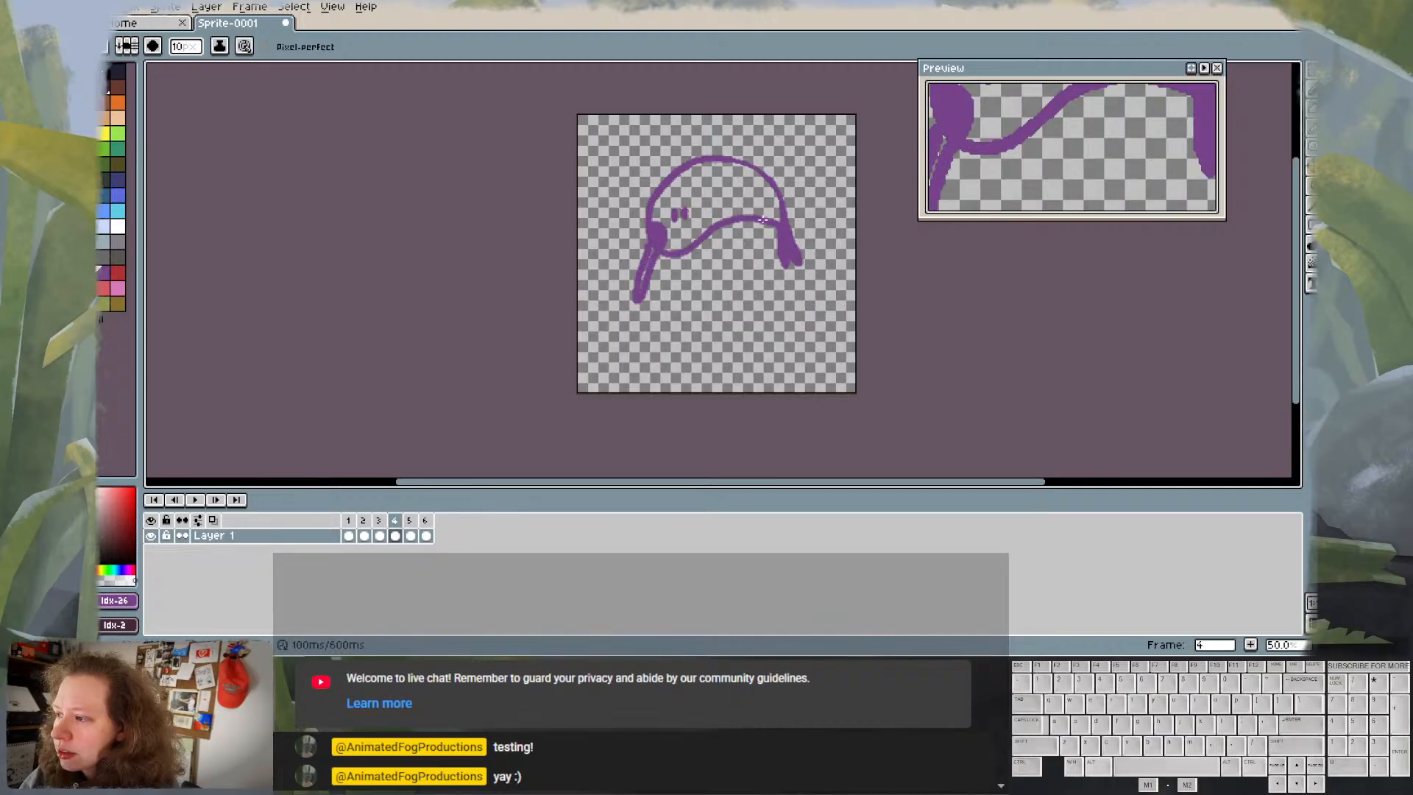
- Draw a second narrow flipper in frame 4, hanging down from mid-body across the belly line, using frame 3 as reference
key(Left)
key(Right)
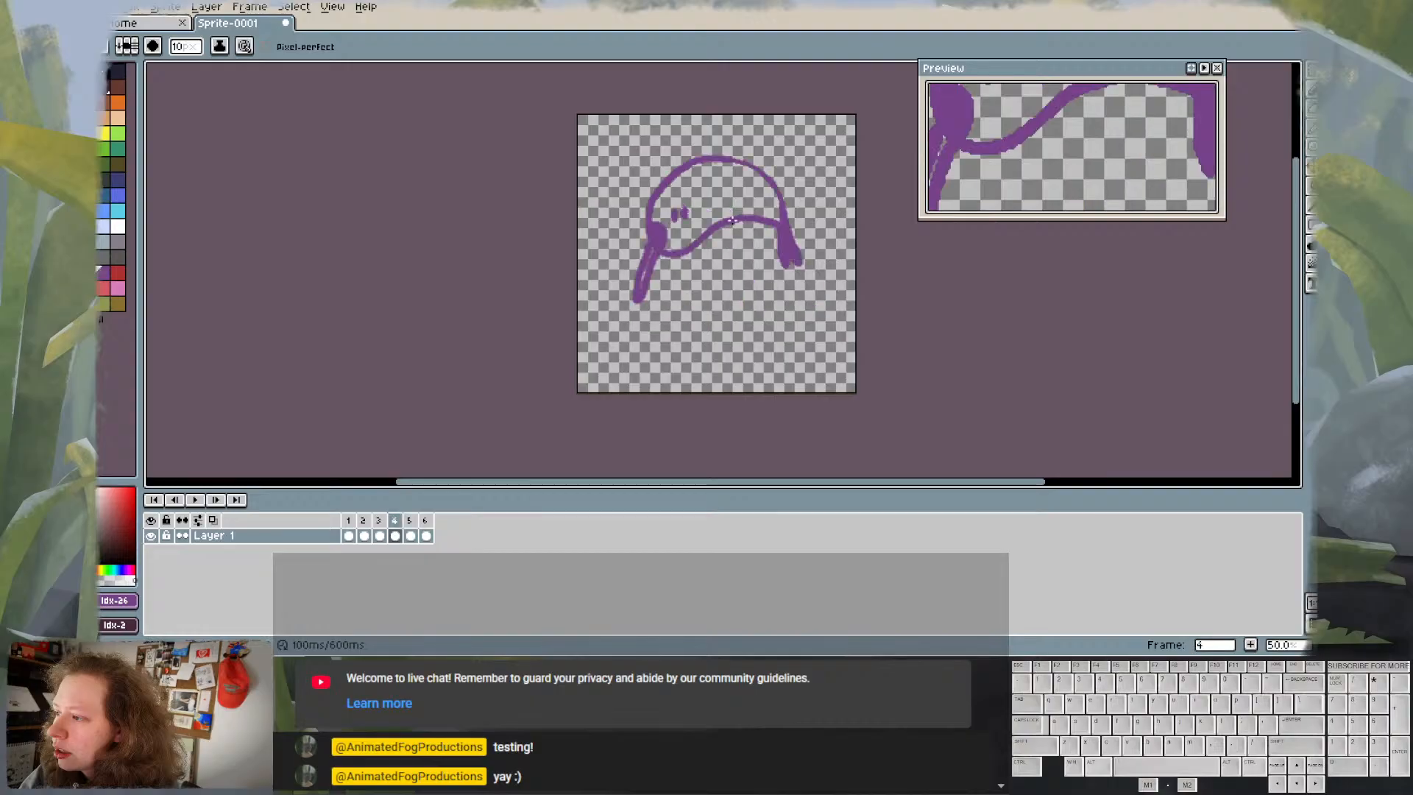
drag(726, 197, 725, 211)
key(Left)
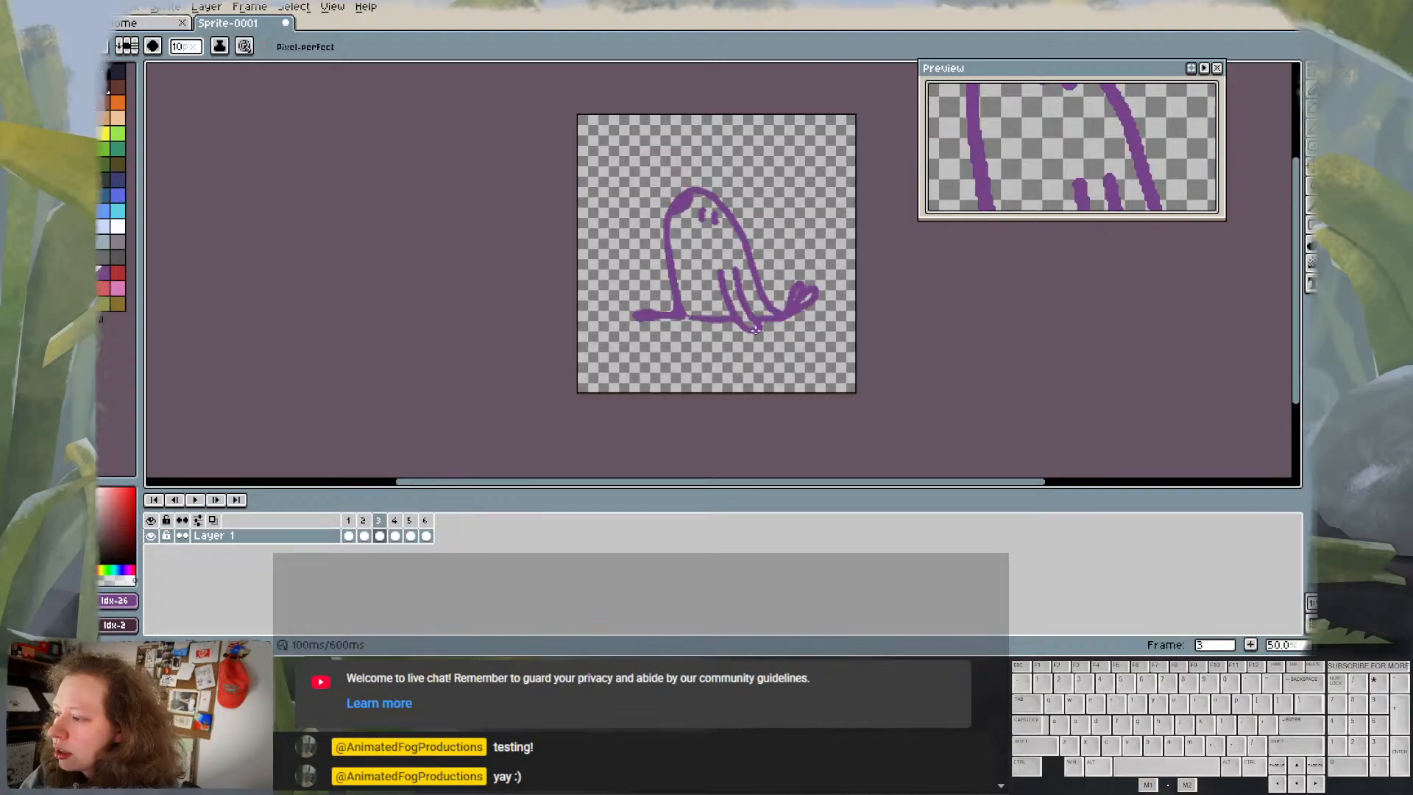
key(Right)
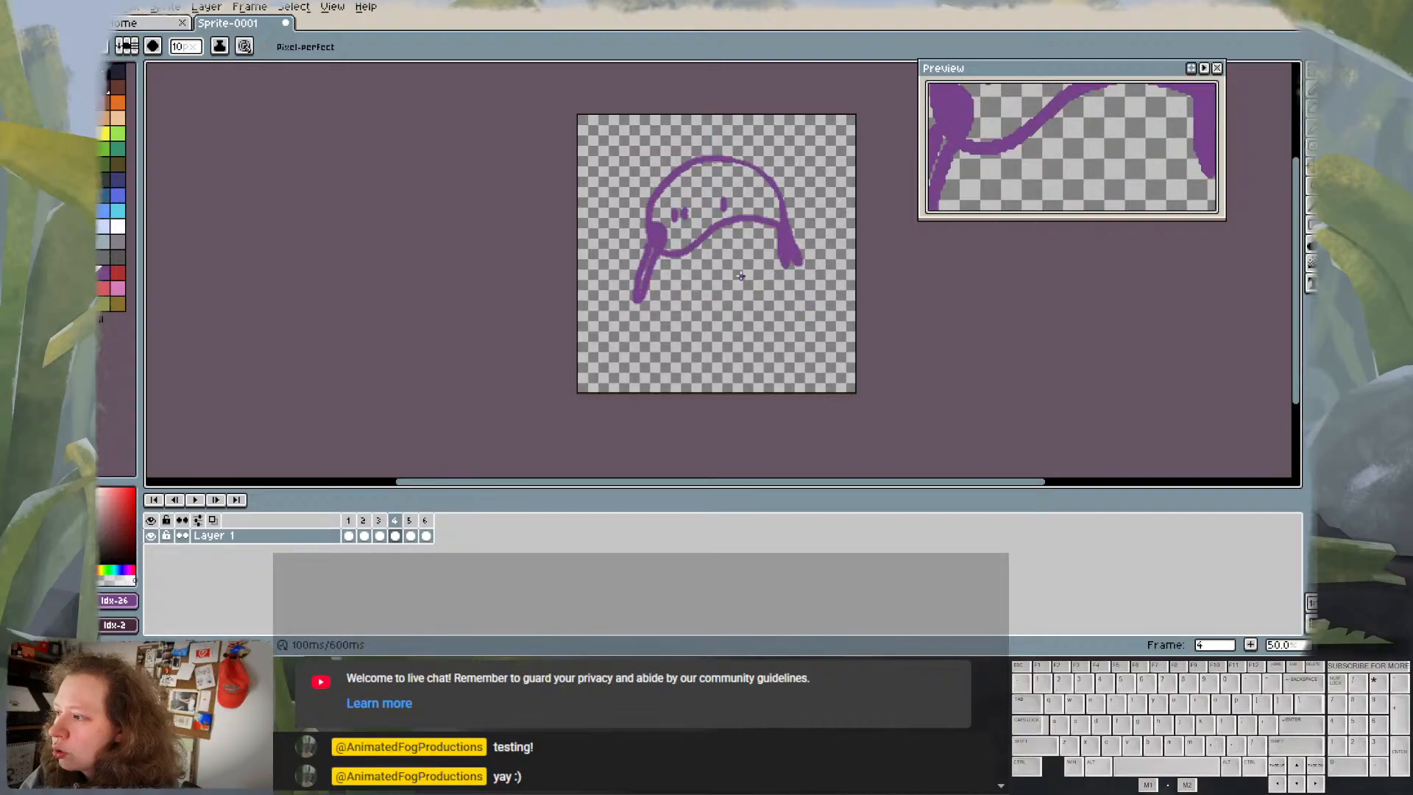
mouse_move(725, 211)
mouse_down()
mouse_move(734, 277)
mouse_move(734, 195)
mouse_up()
key(Left)
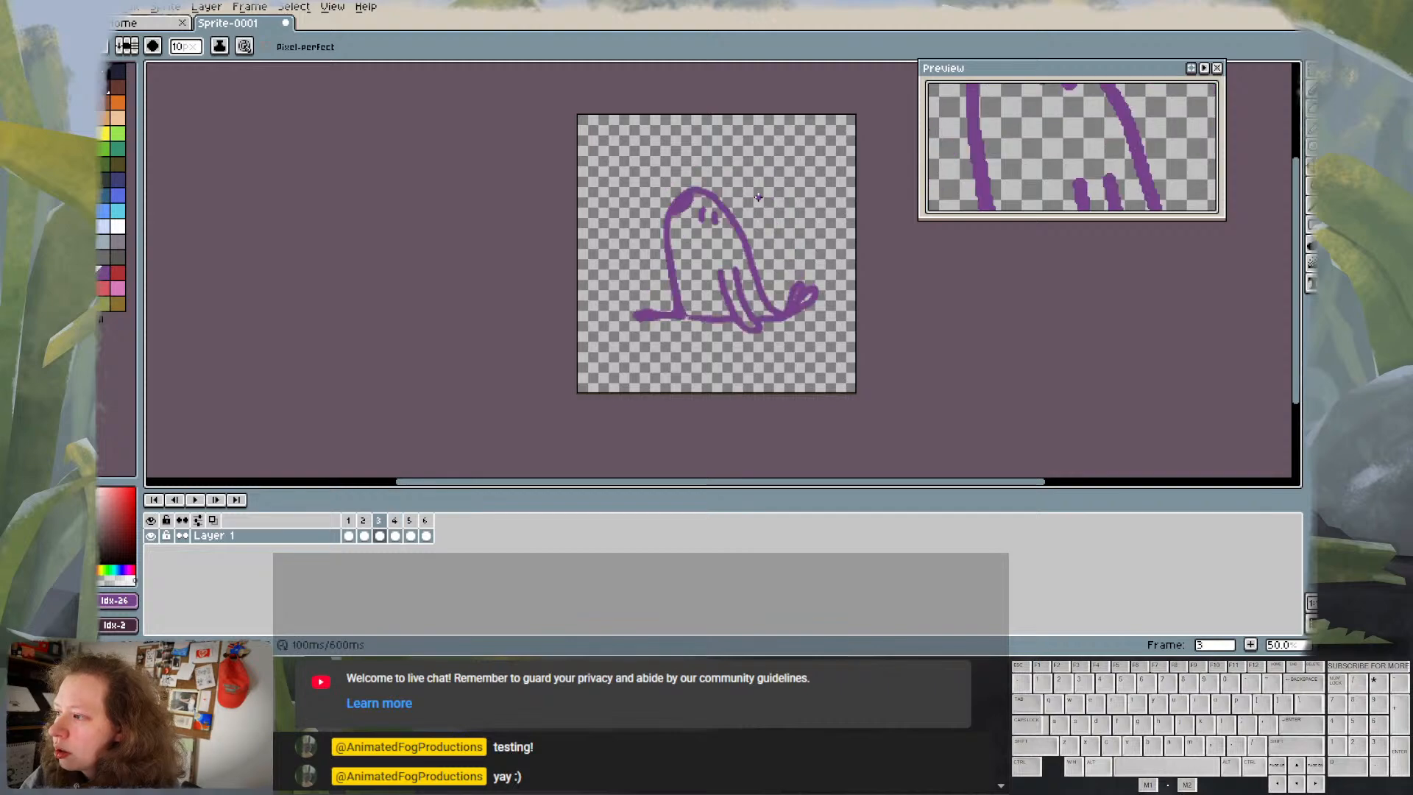
key(Right)
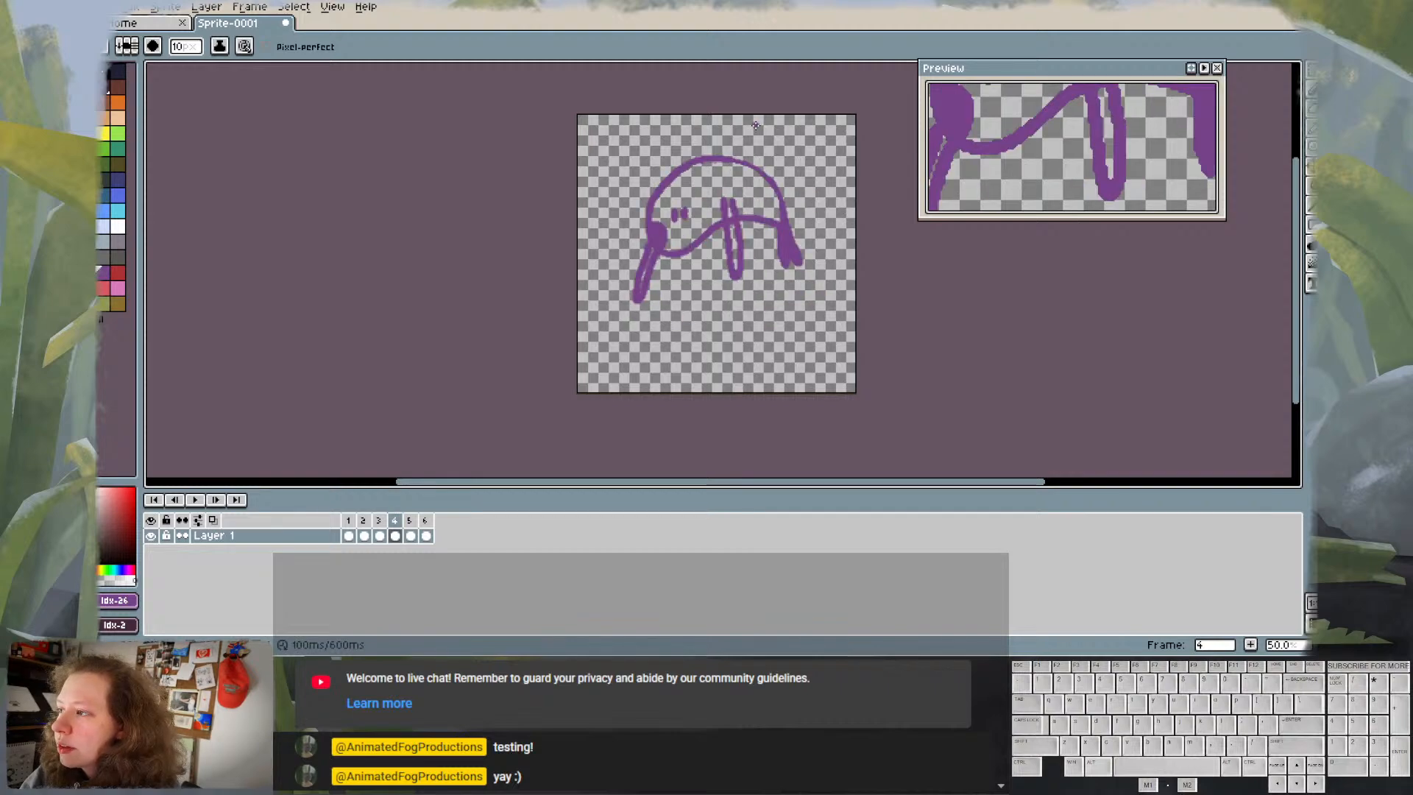
key(Left)
key(Right)
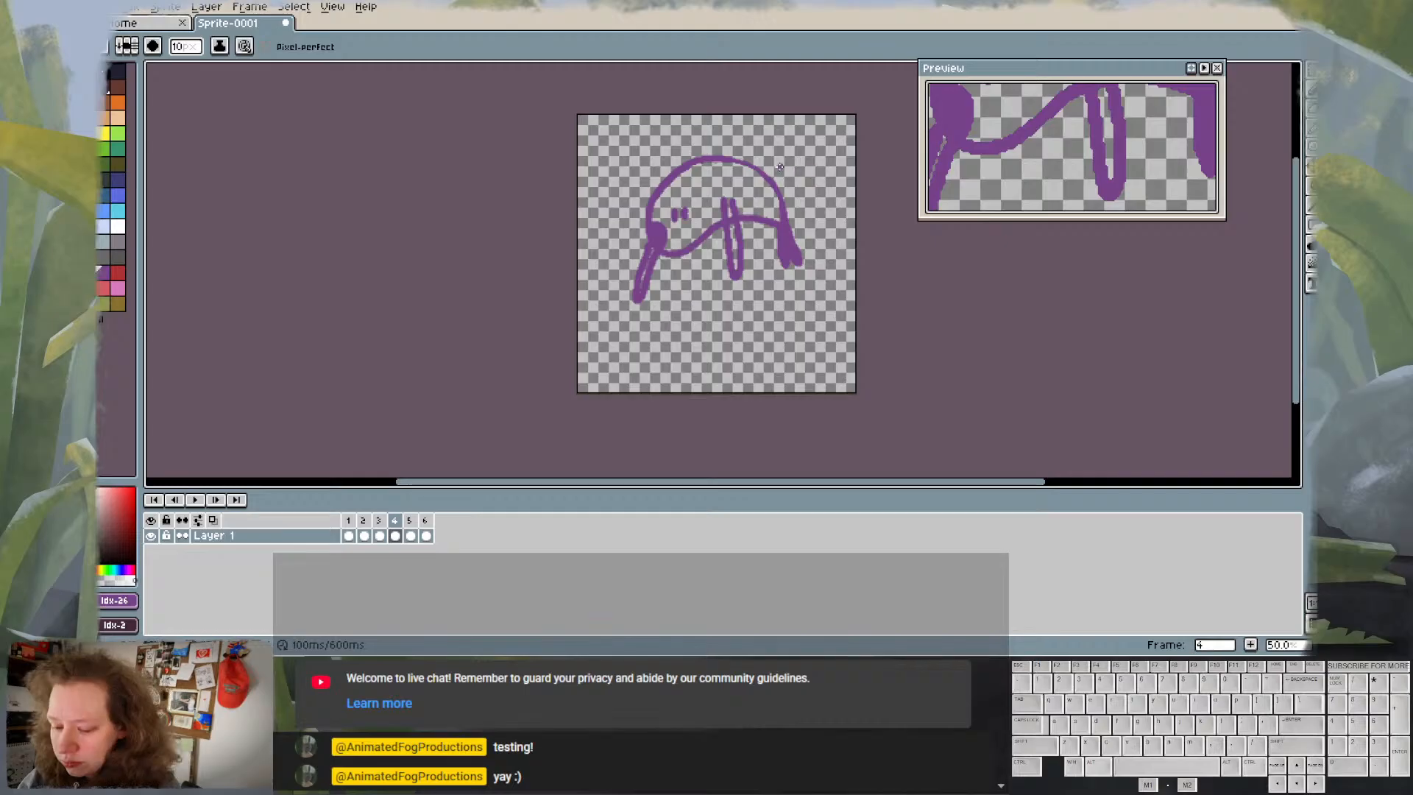
- Flip through all six frames and play the animation to examine how the airborne pose fits the motion
key(e)
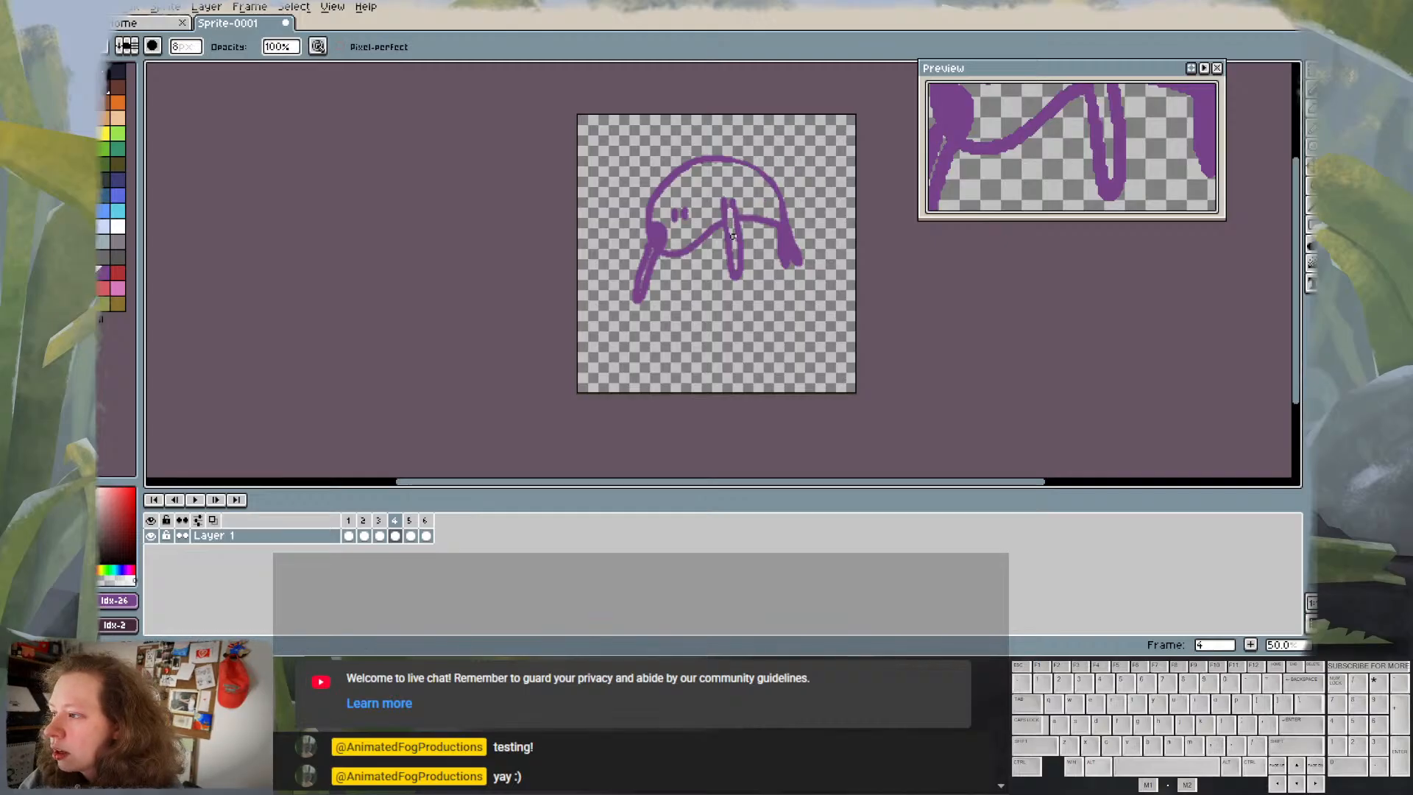
key(Left)
key(Right)
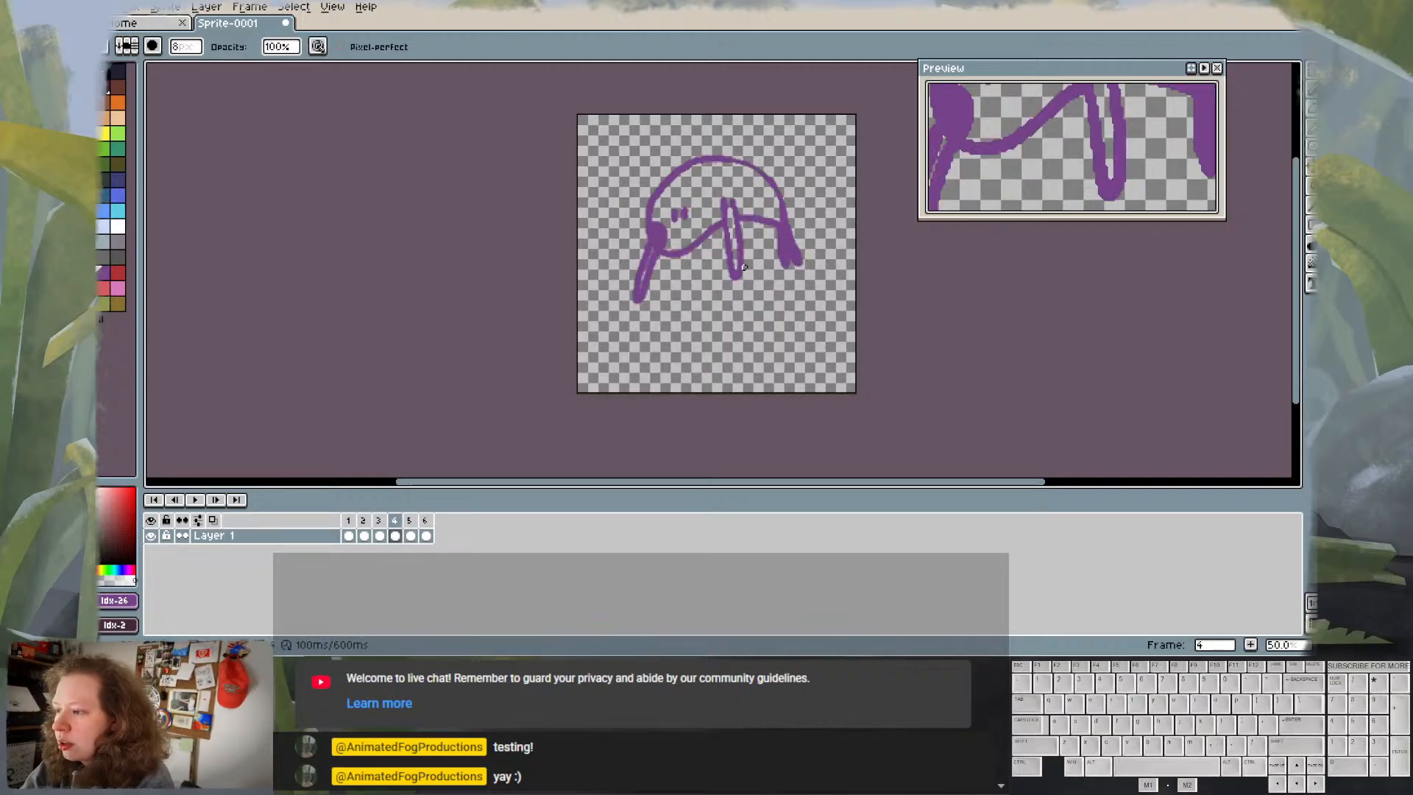
key(Left)
key(Right)
key(Left)
key(Right)
key(Right)
key(Right)
key(Right)
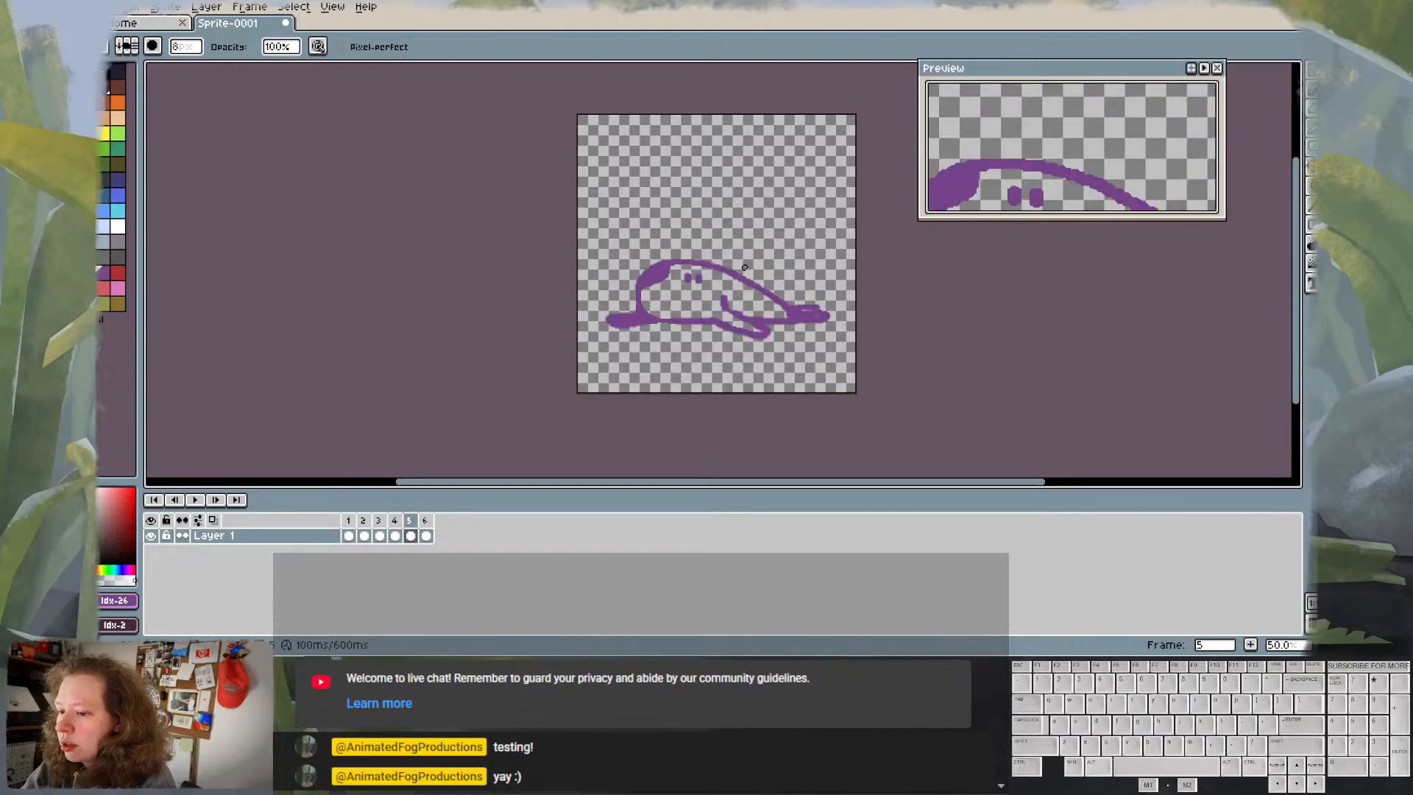
key(Right)
key(Right)
key(Right)
key(Right)
key(Right)
key(Right)
key(Right)
key(Right)
key(Right)
key(Right)
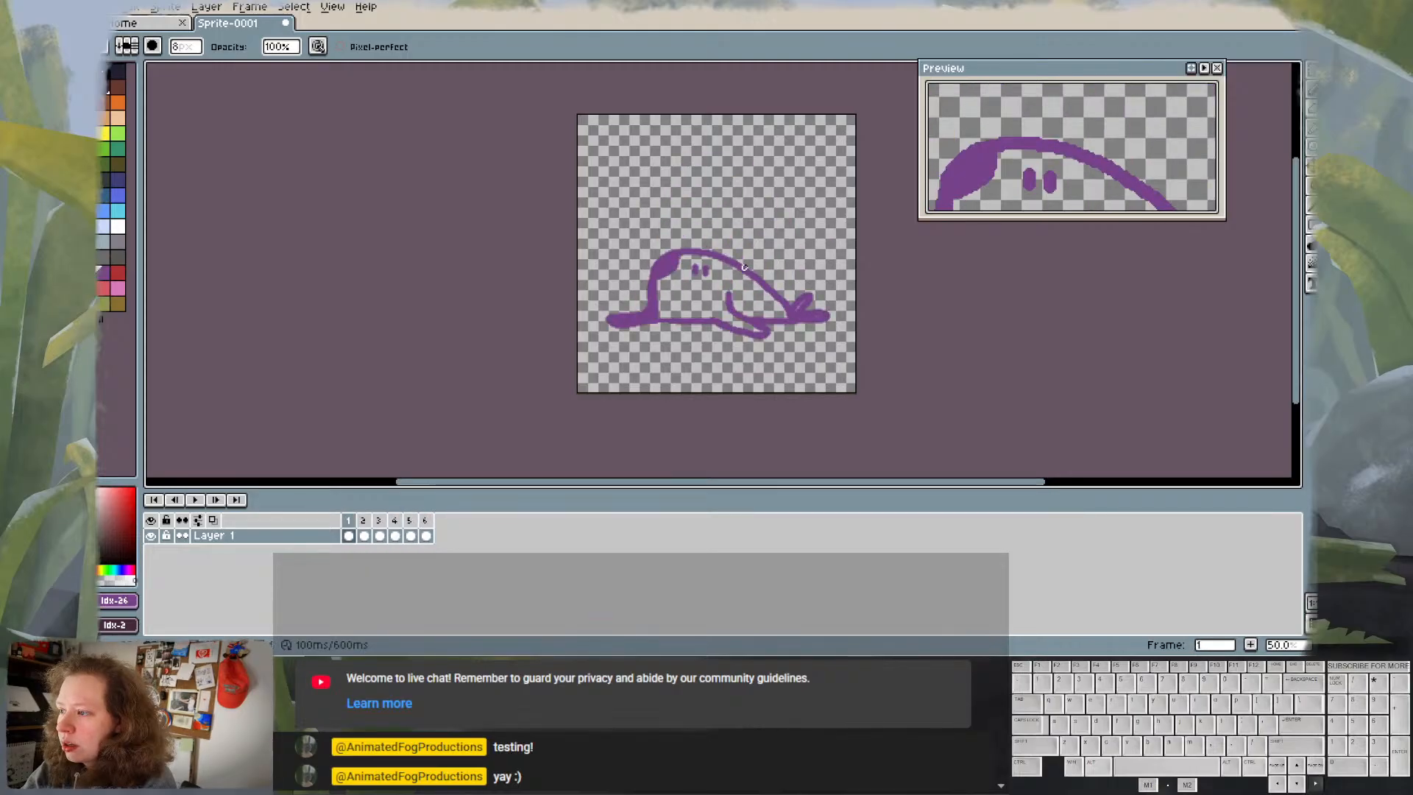
key(Right)
key(Right)
key(Right)
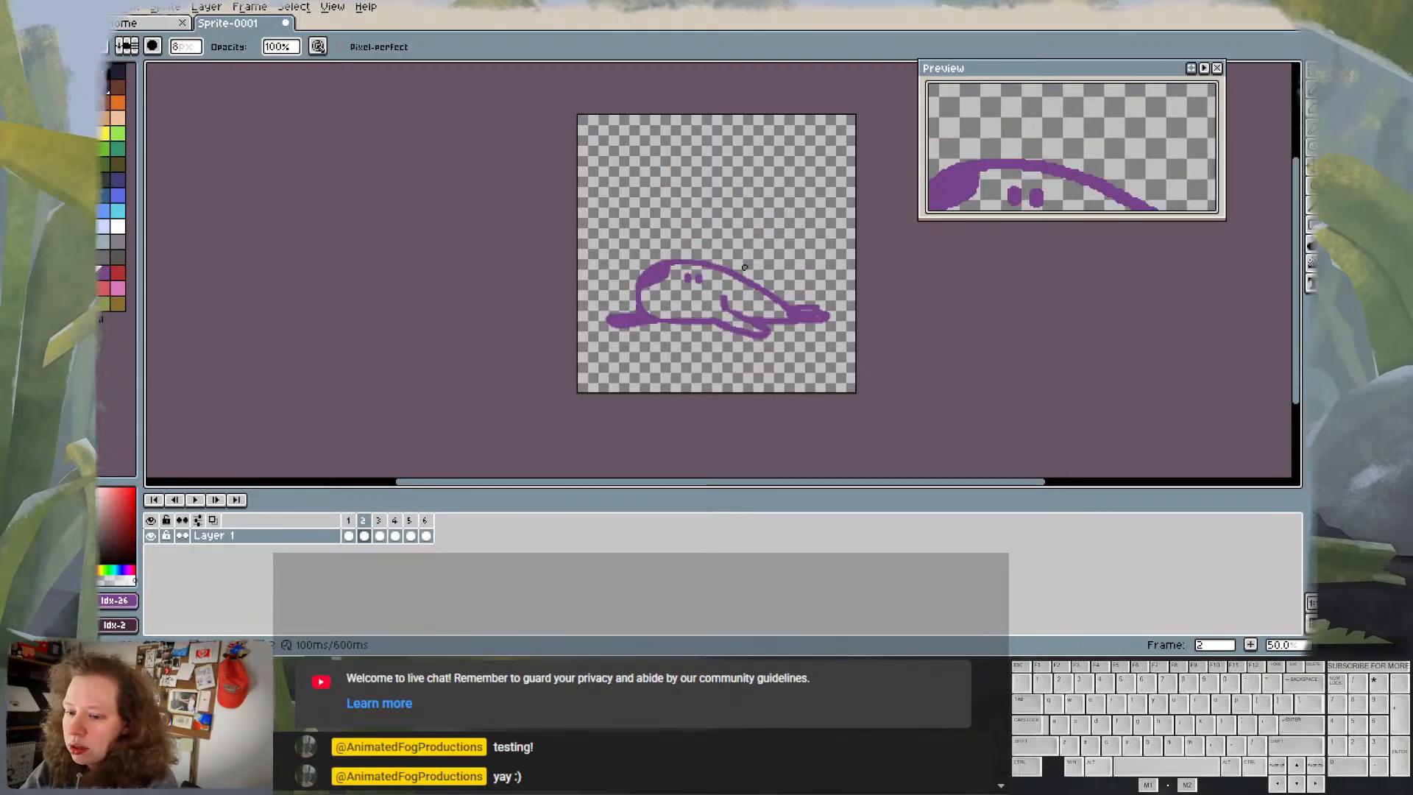
click(195, 499)
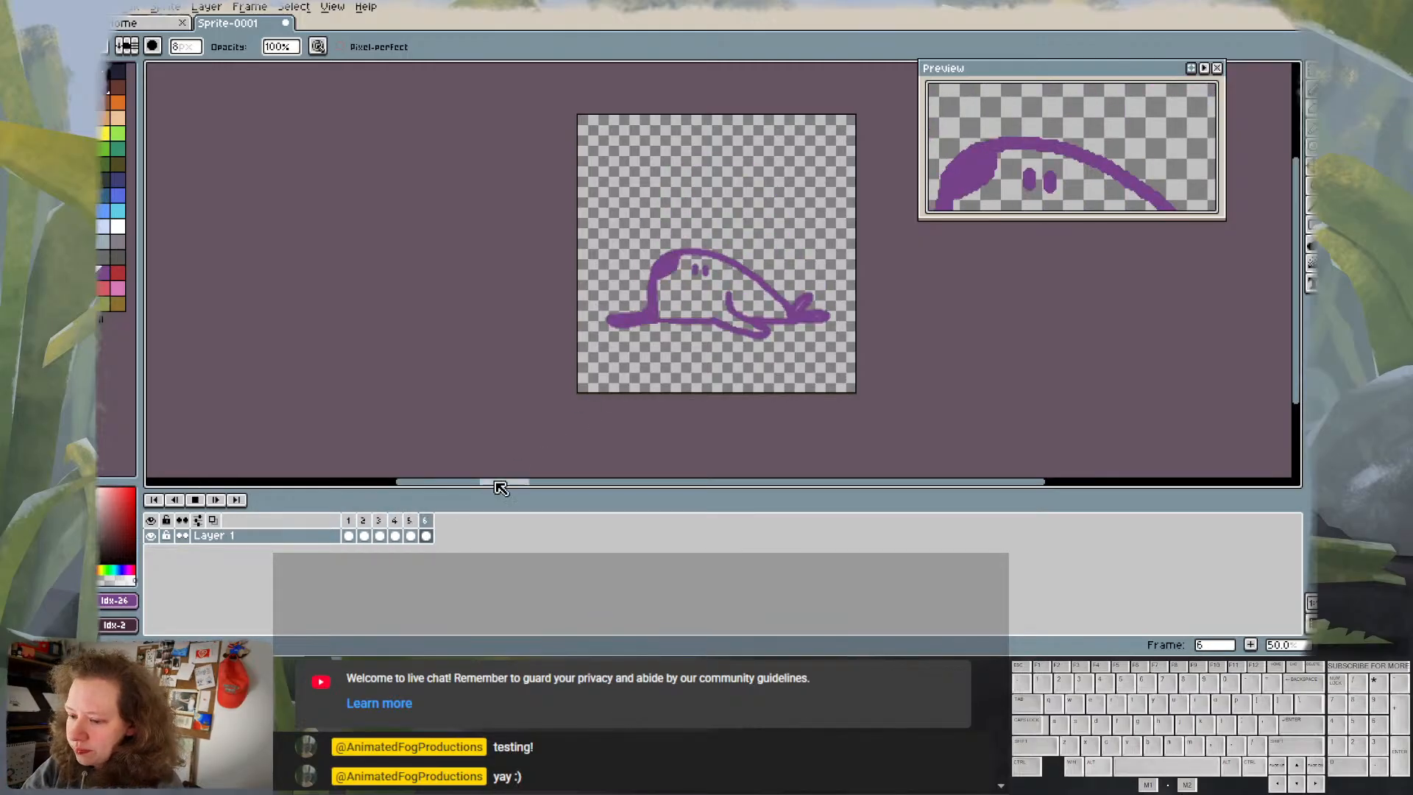
click(197, 500)
- Shorten the front flipper below the snout in frame 4 and redraw its rounded tip
click(395, 520)
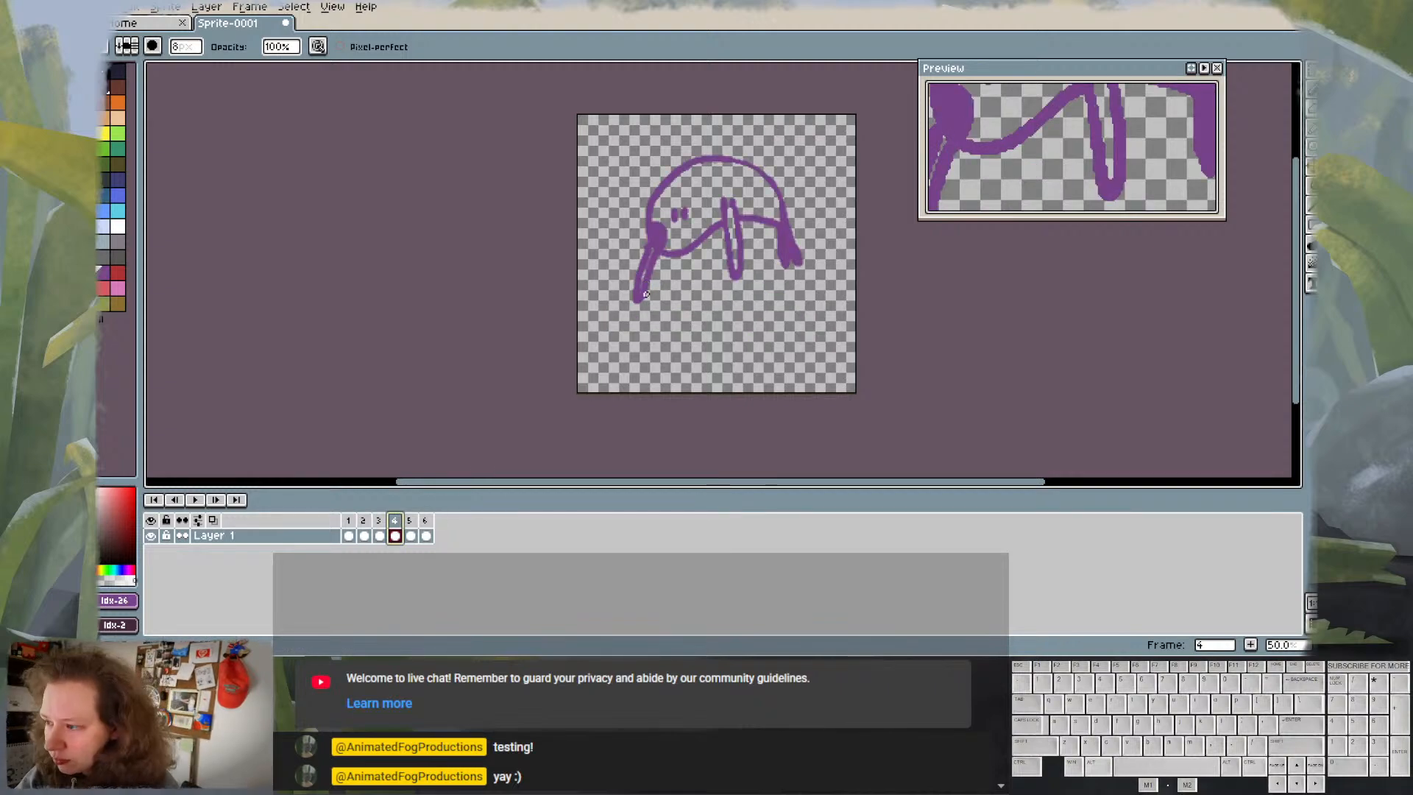
drag(644, 293, 651, 285)
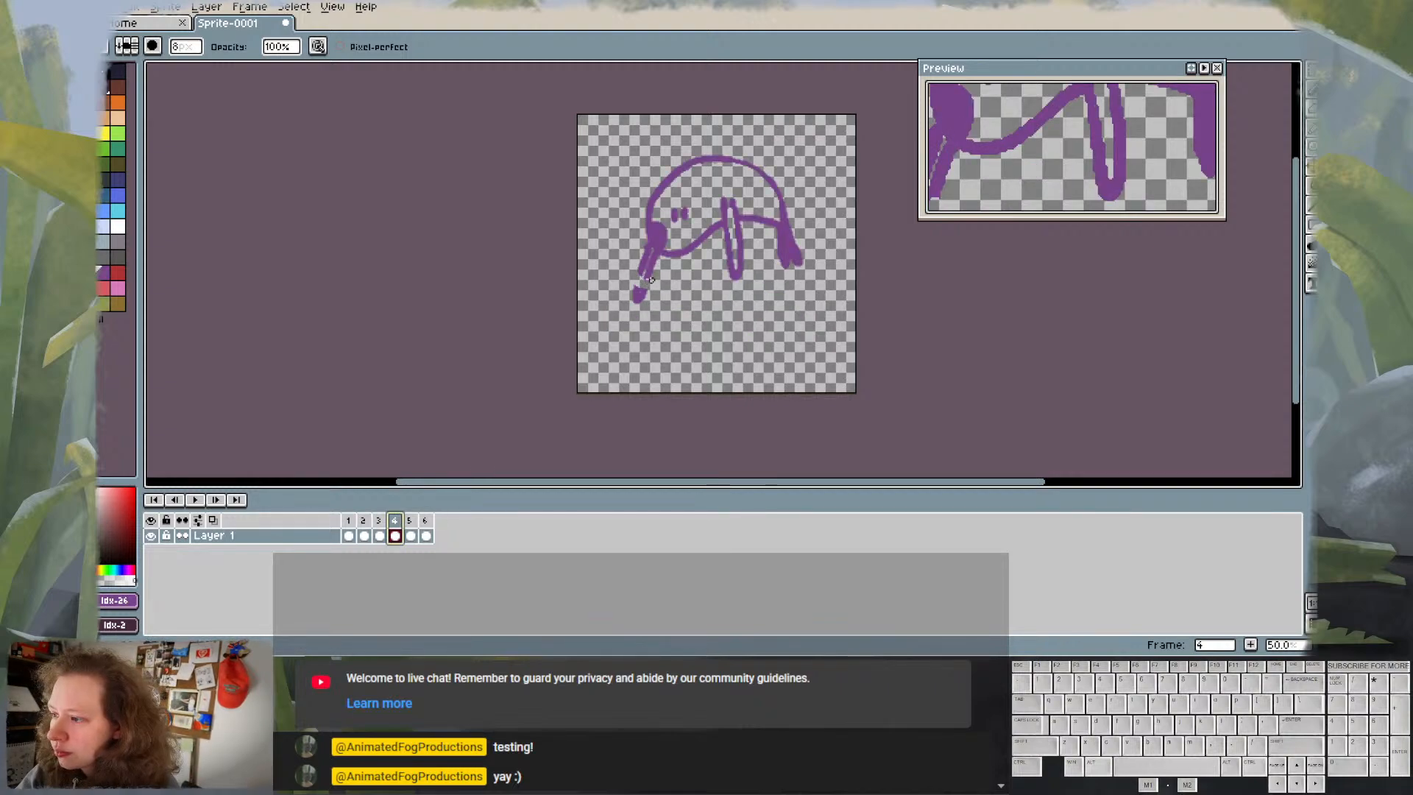
key(ctrl+z)
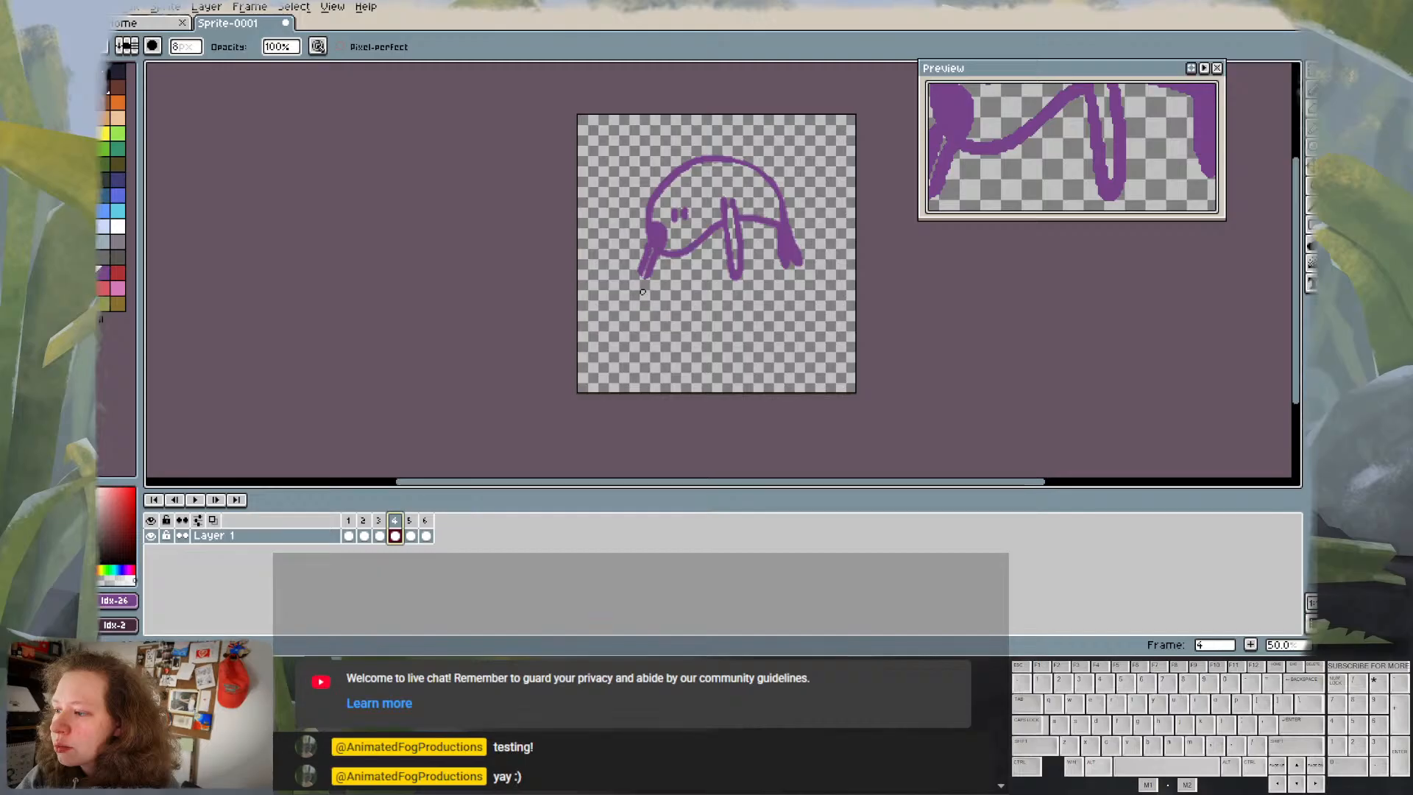
drag(642, 275, 649, 253)
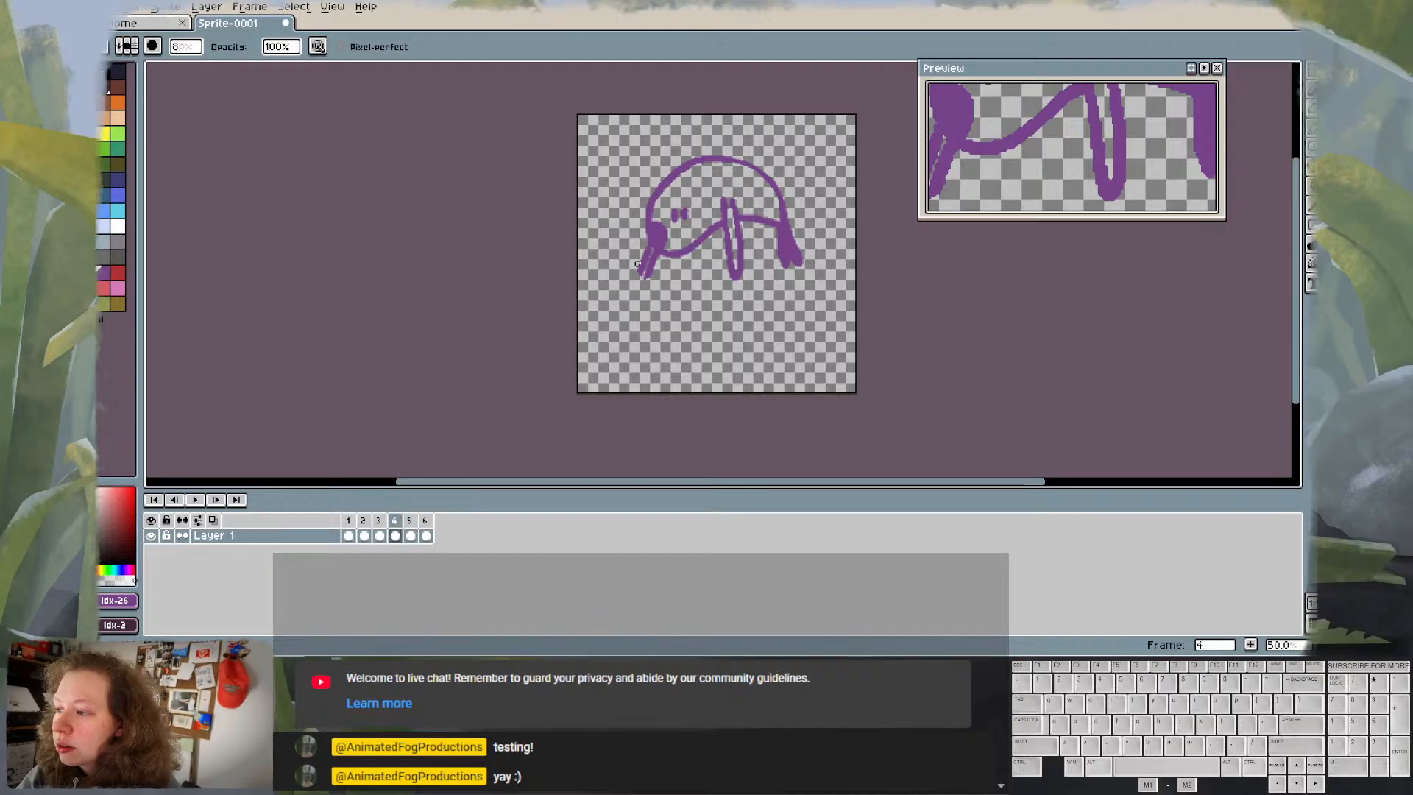
key(e)
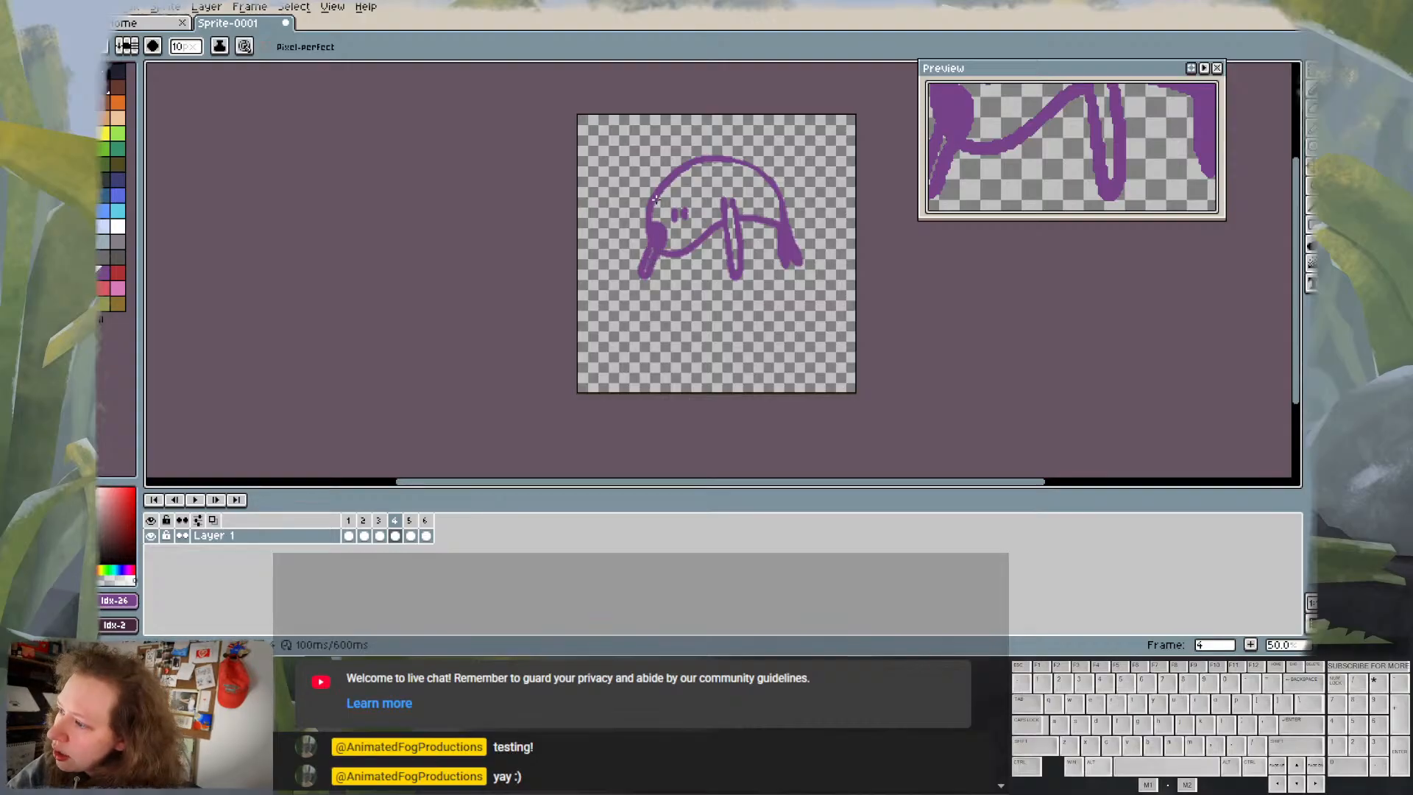
- Replace frame 4's front flipper with one curving down from the forehead line in front of the snout, comparing it with frame 3
key(e)
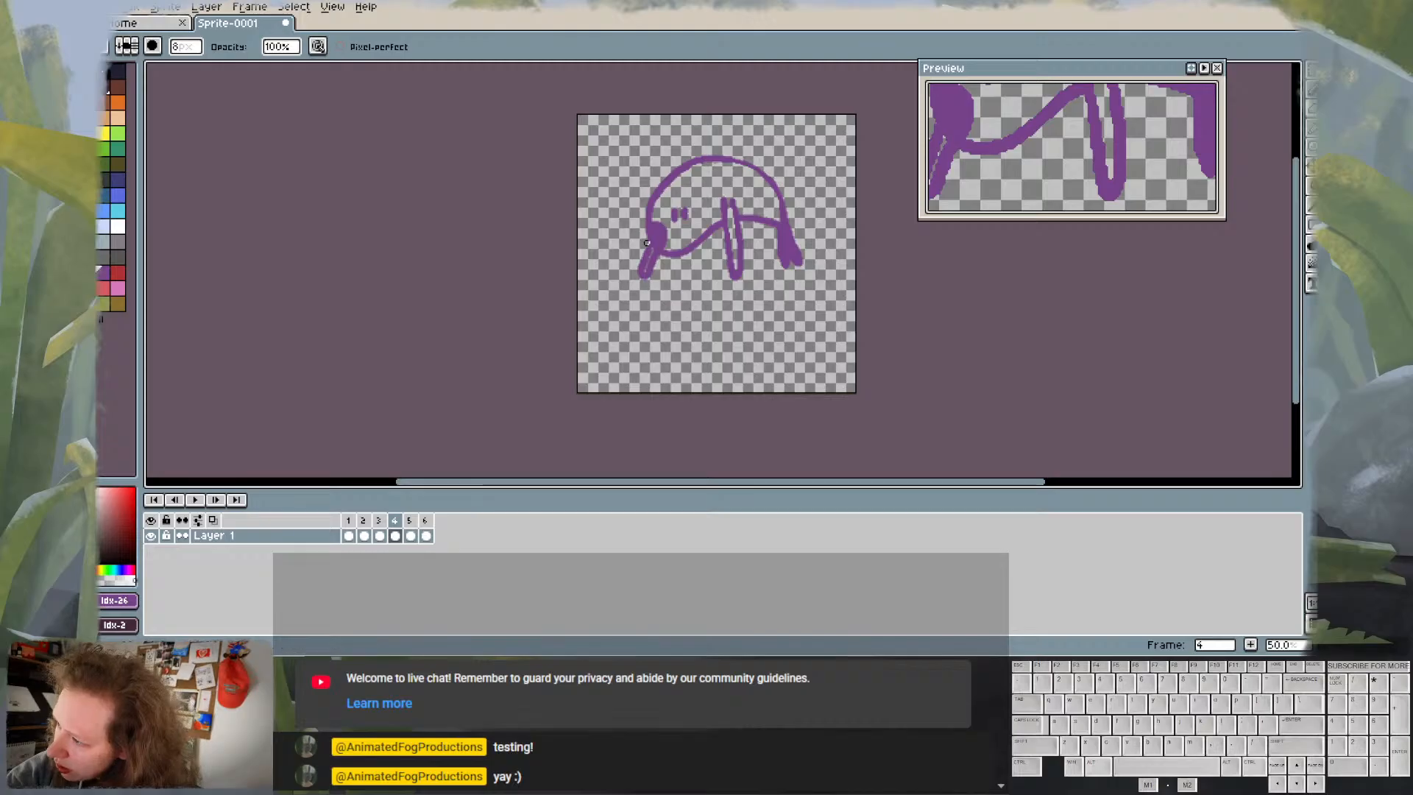
mouse_move(647, 244)
mouse_down()
mouse_move(658, 259)
mouse_move(640, 274)
mouse_up()
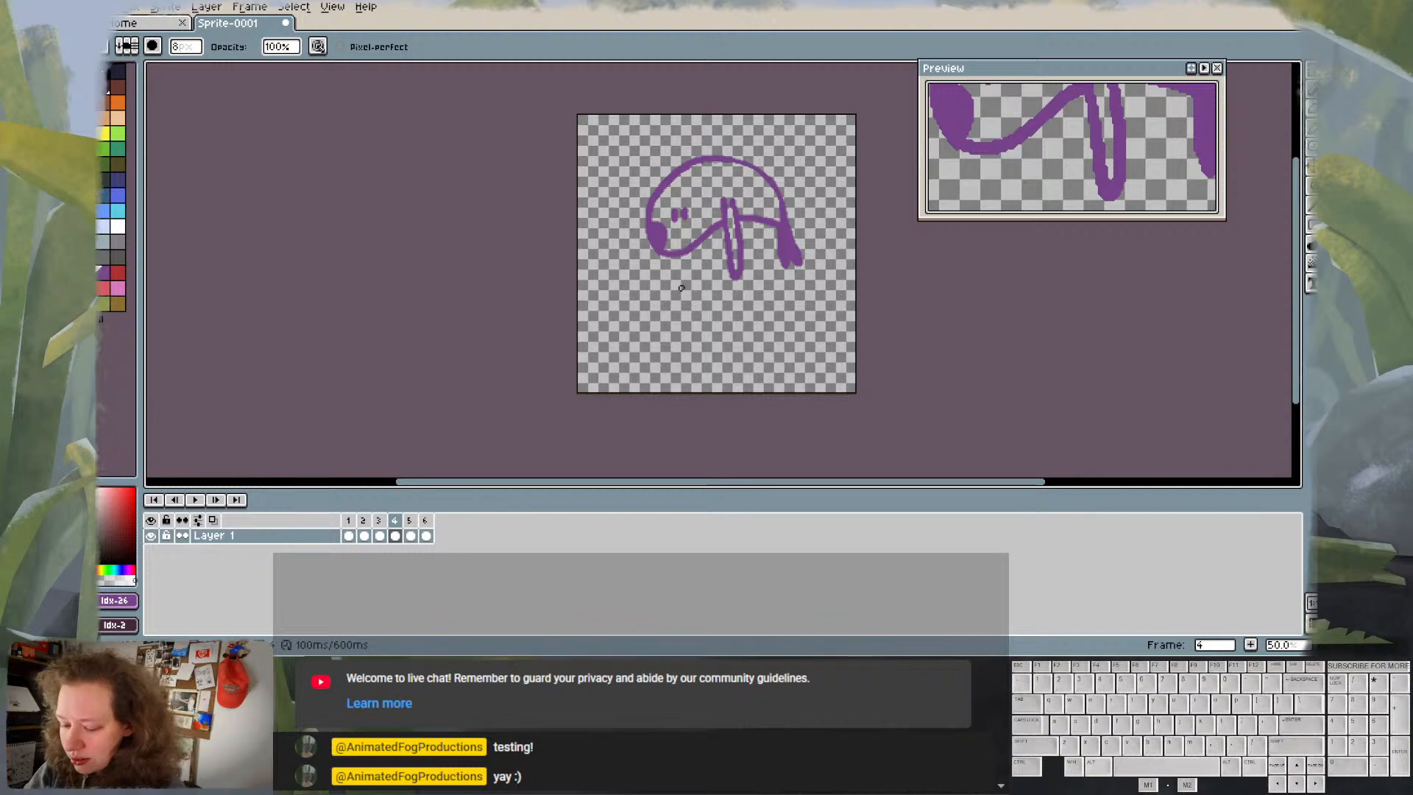
key(e)
key(Left)
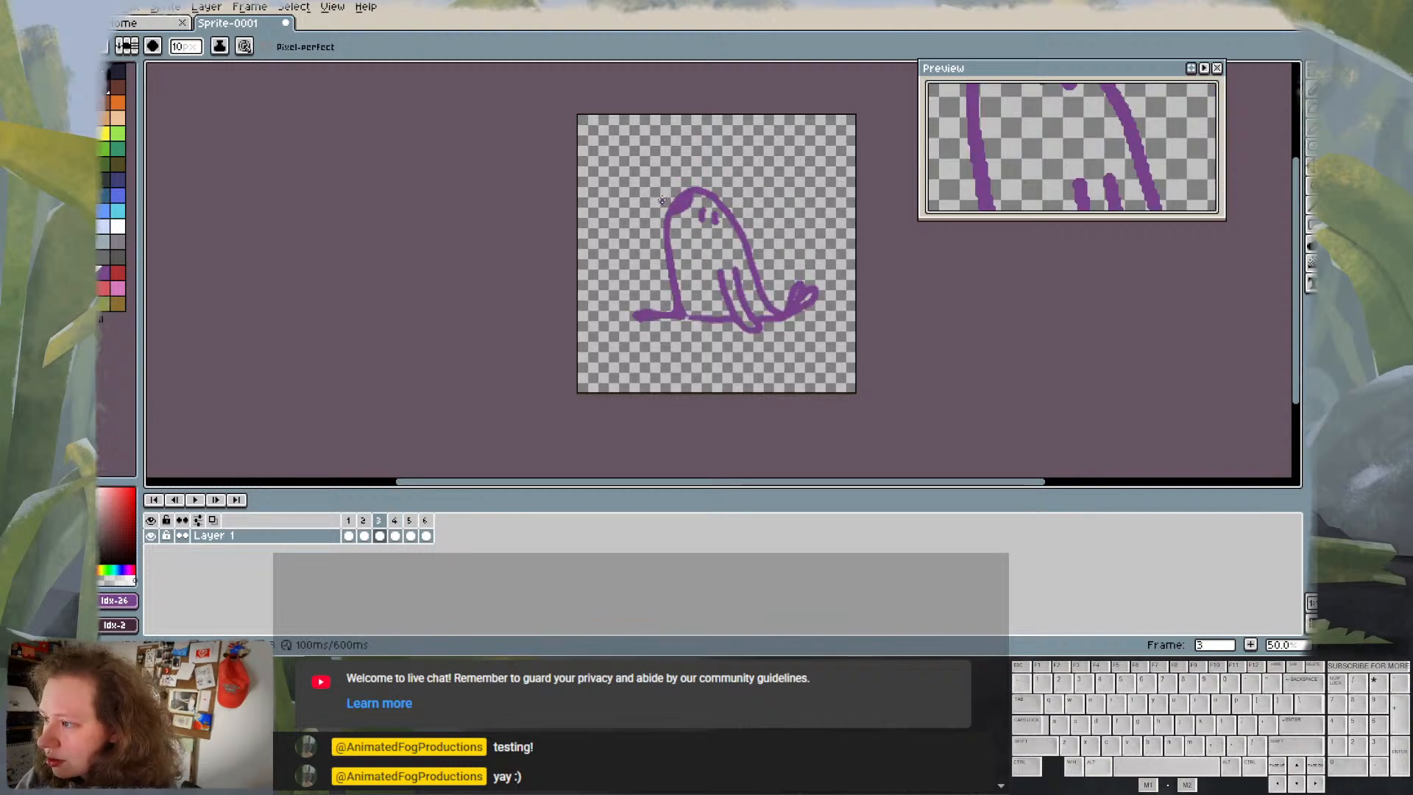
key(Right)
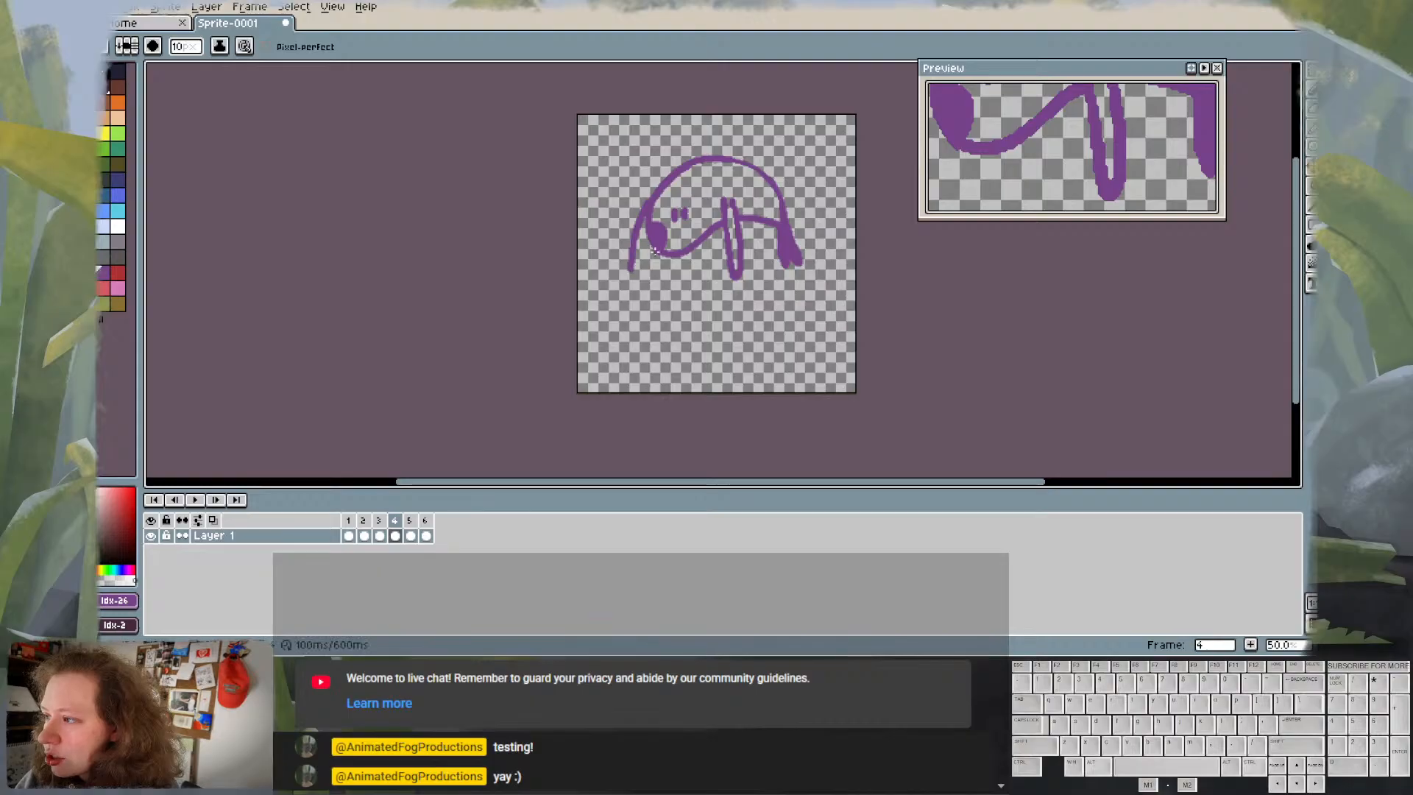
key(Left)
key(Right)
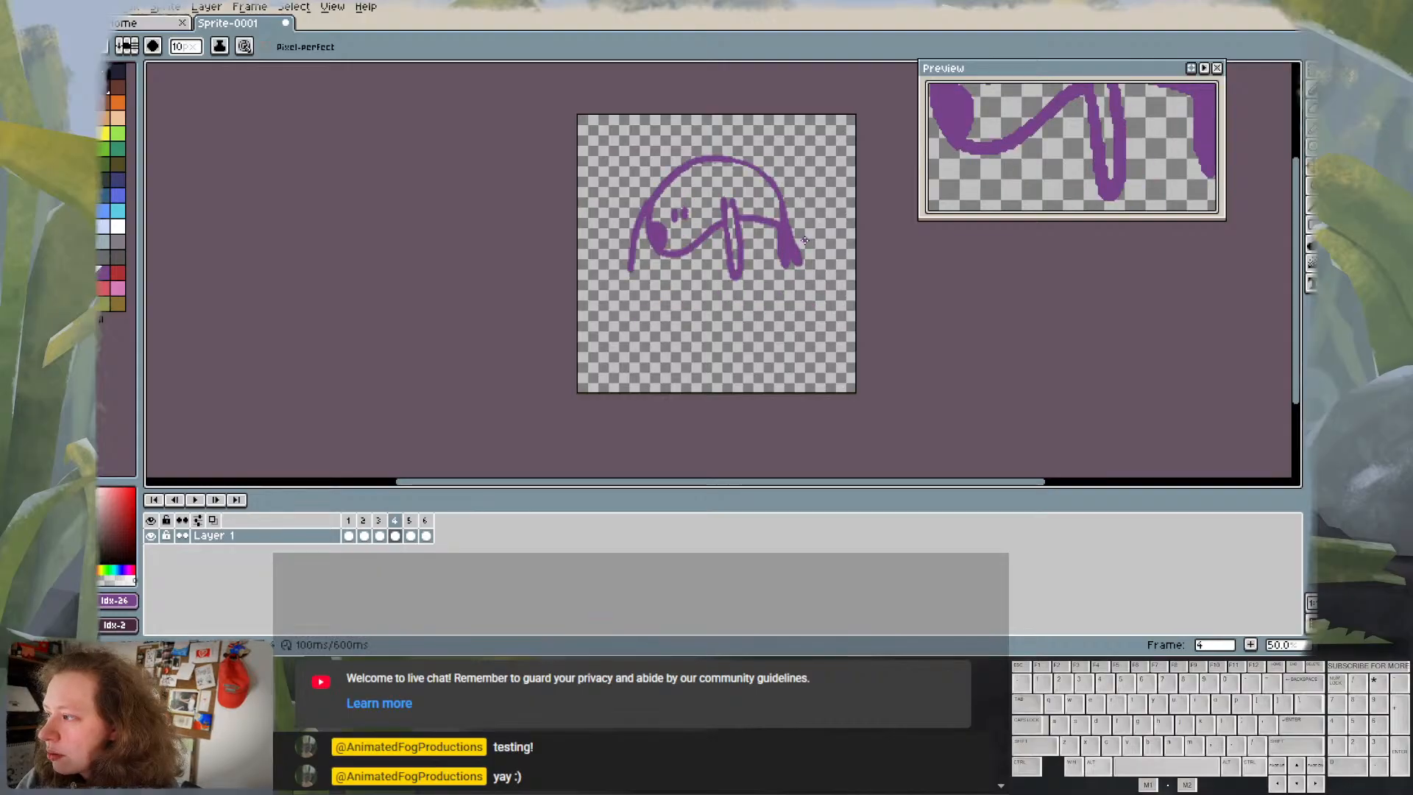
key(Left)
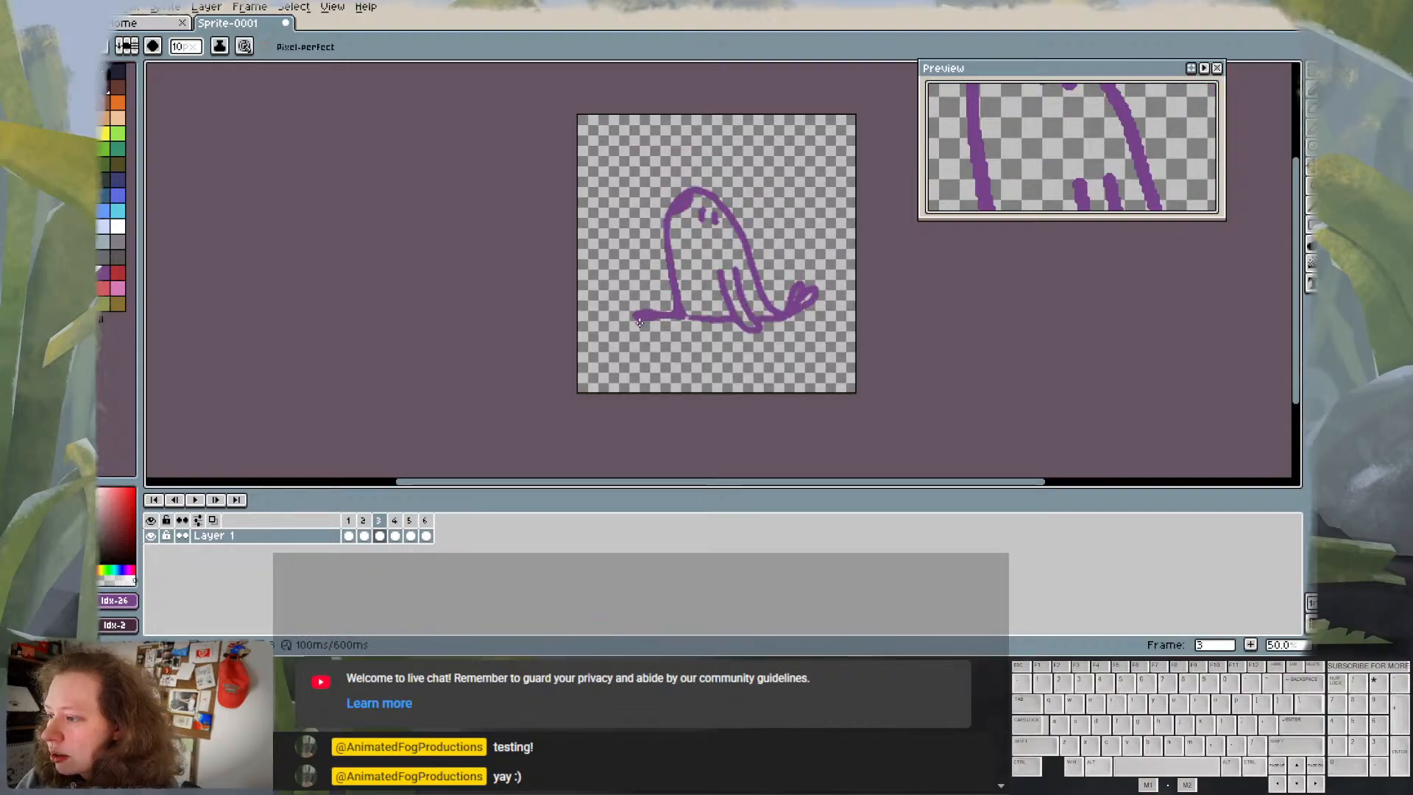
key(Right)
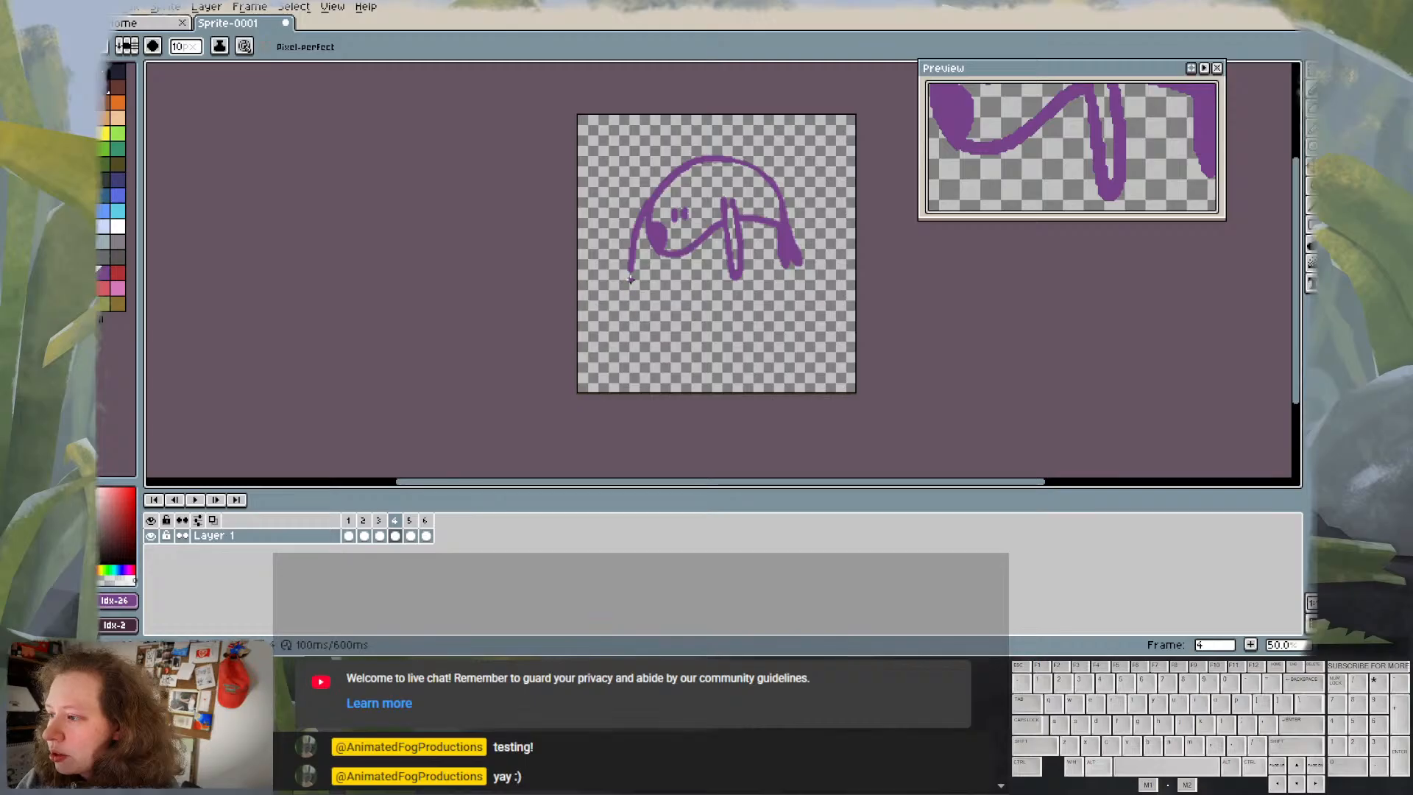
mouse_move(631, 259)
mouse_down()
mouse_move(635, 274)
mouse_move(651, 234)
mouse_up()
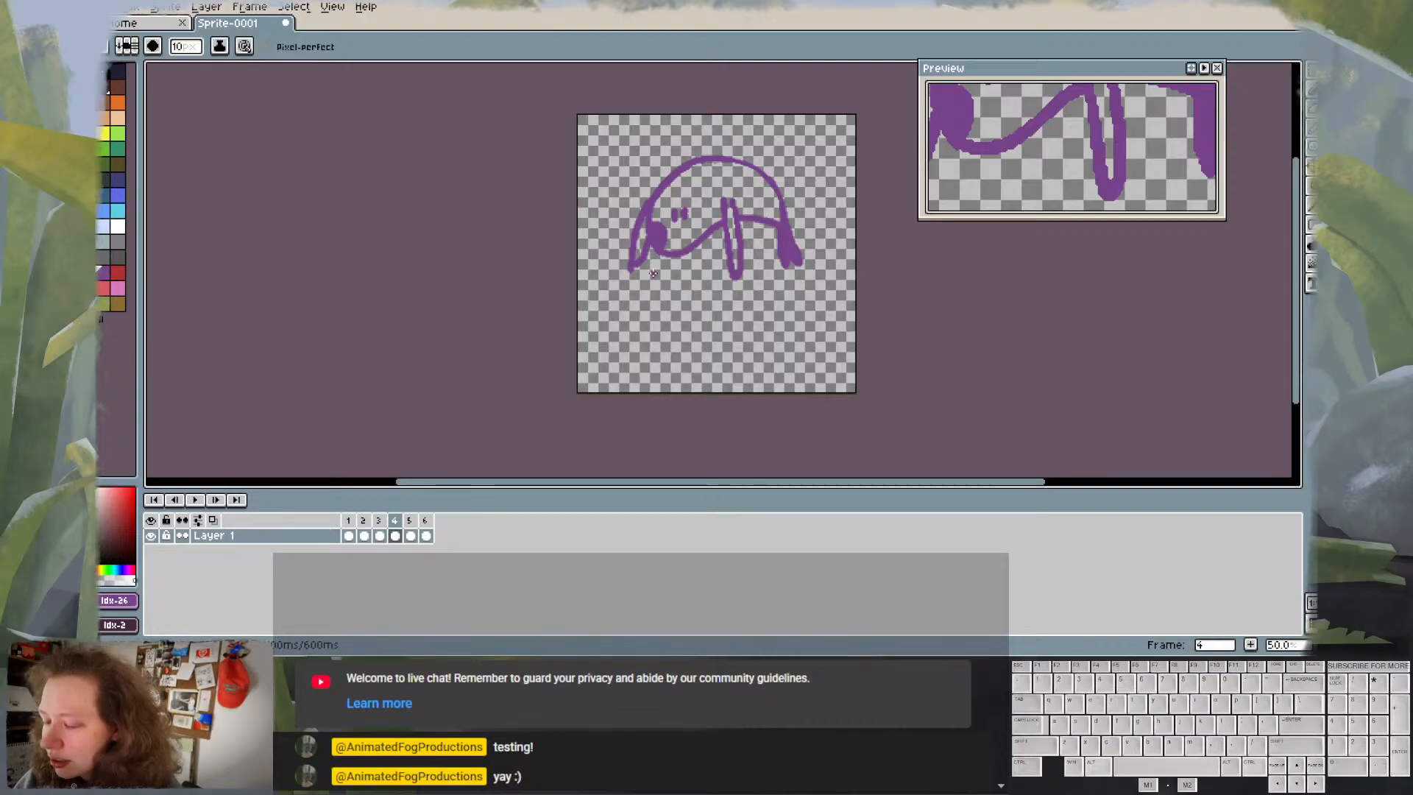
key(w)
click(654, 172)
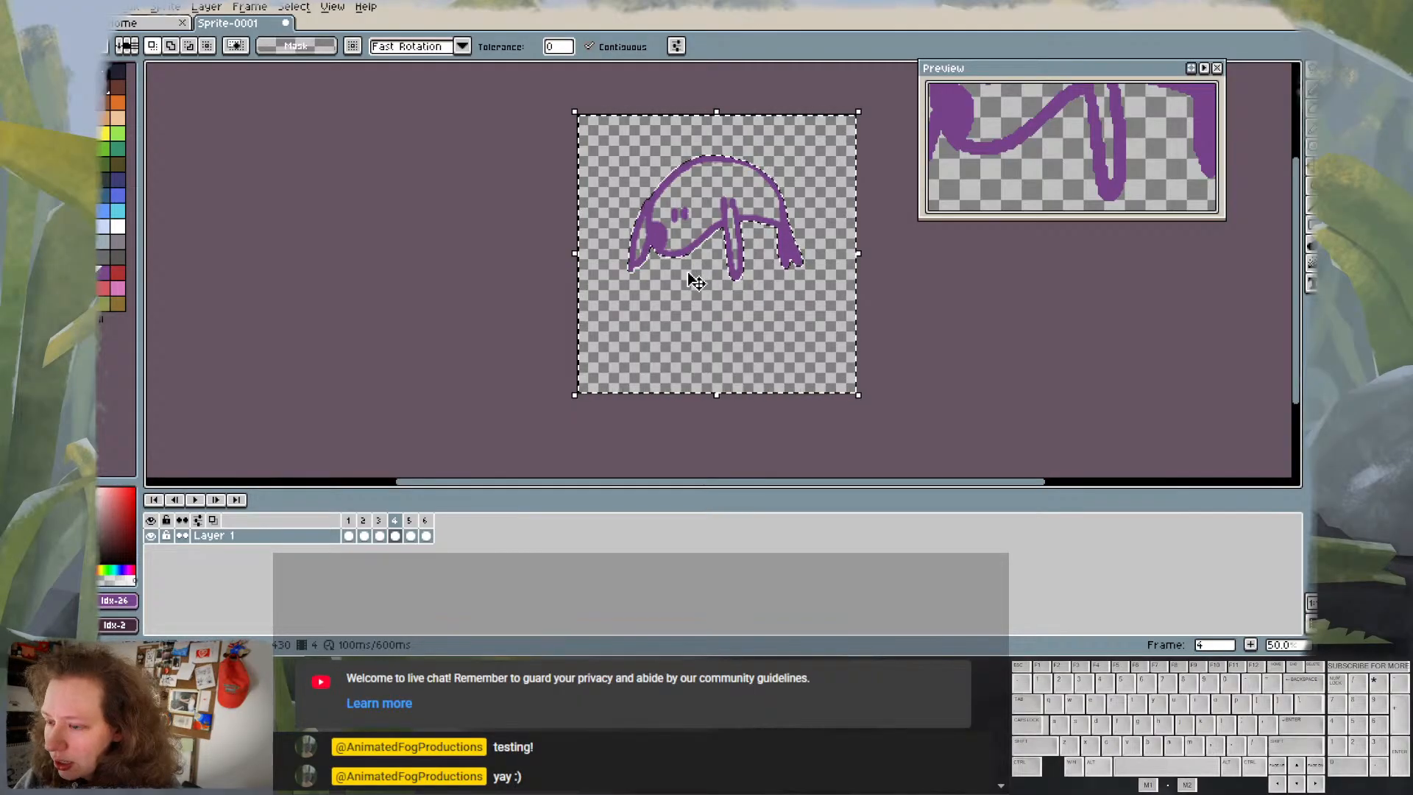
key(ctrl)
key(ctrl+s)
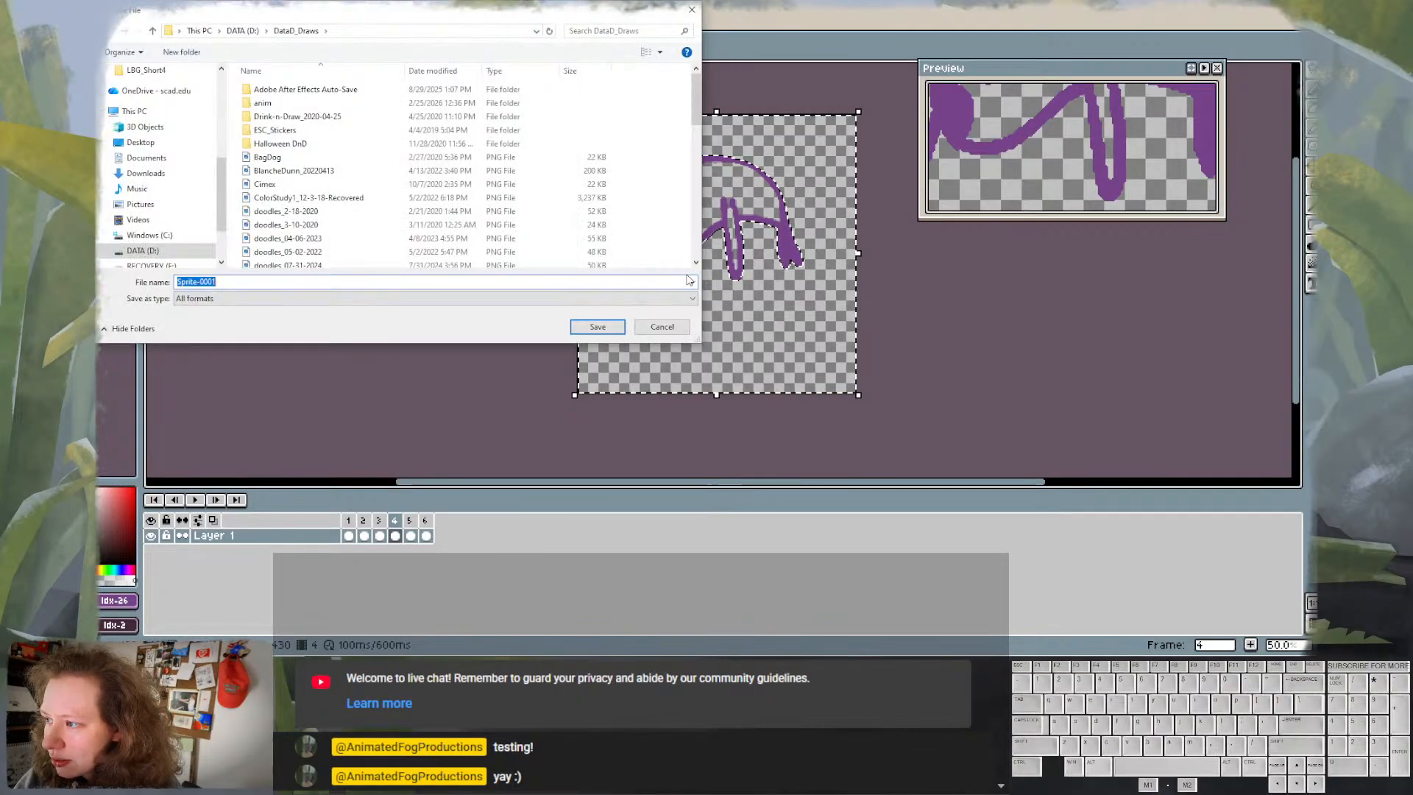
click(683, 330)
key(b)
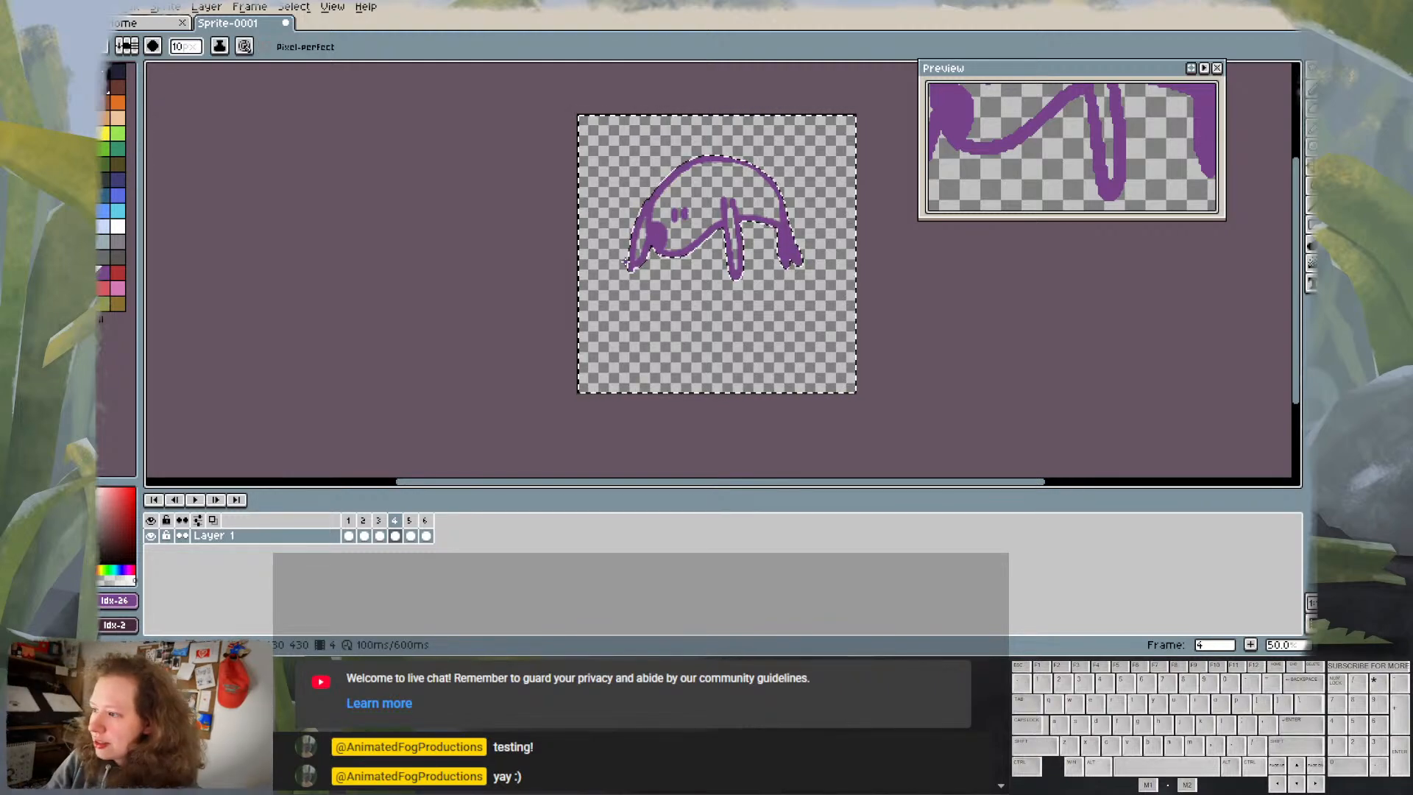
key(v)
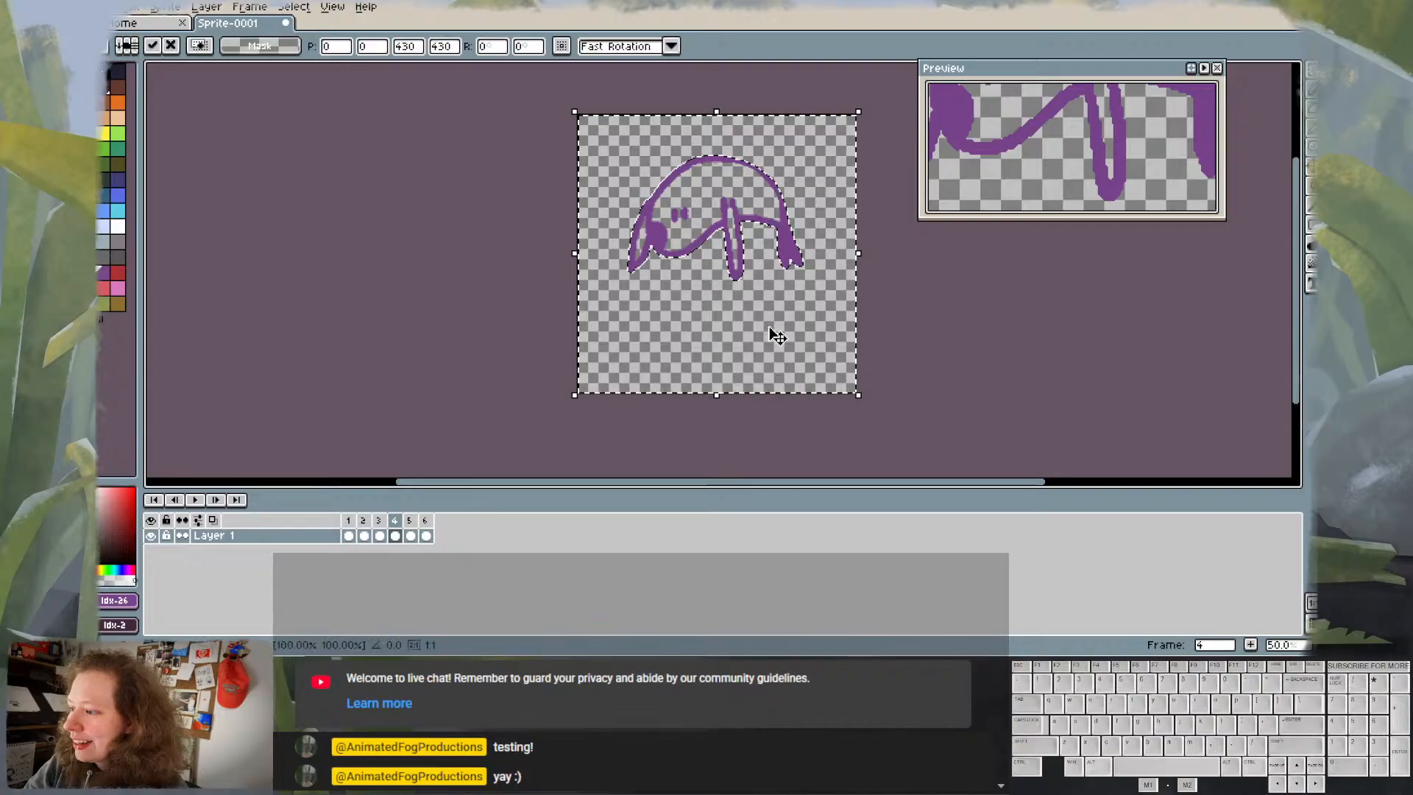
key(ctrl+d)
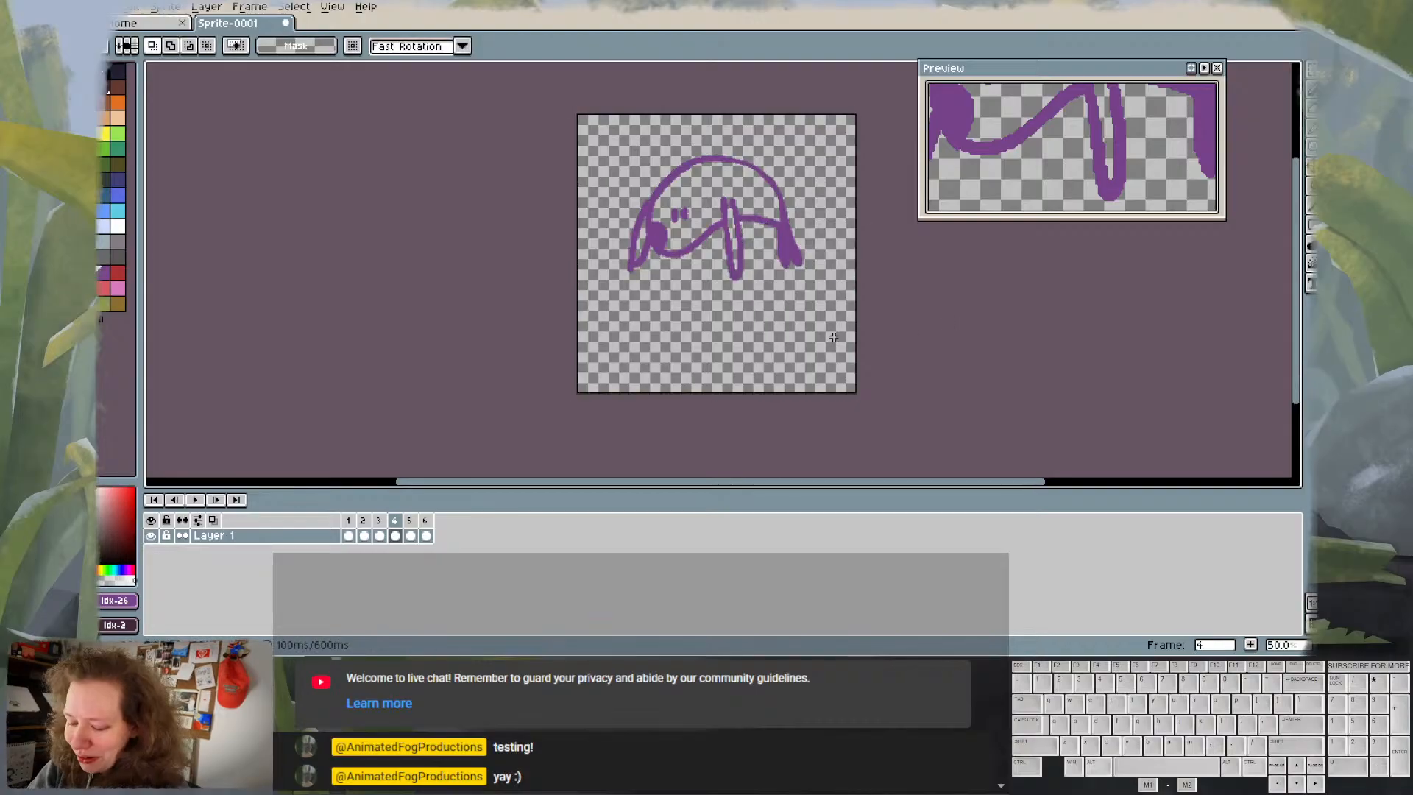
- Trim and round off the lower tip of the new front flipper in frame 4
key(b)
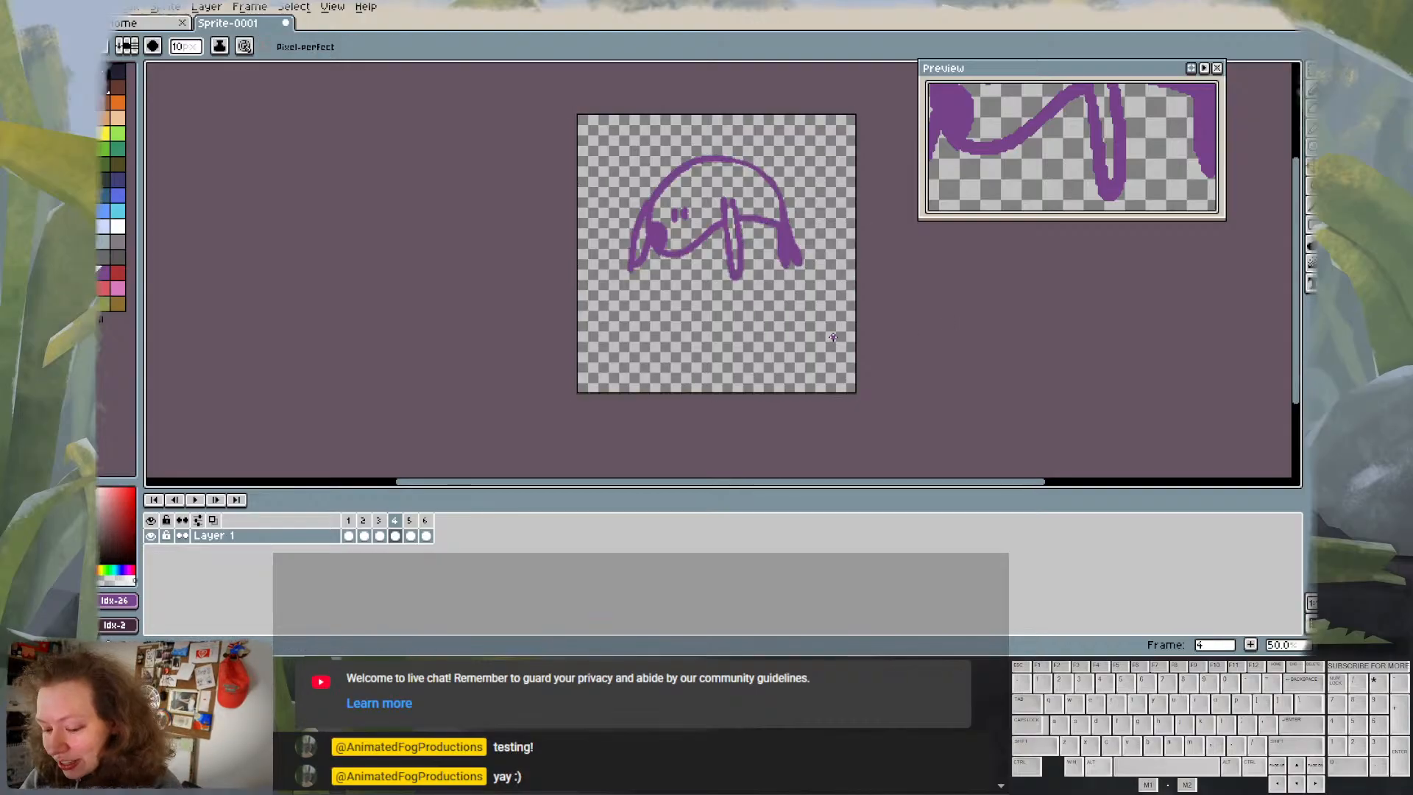
key(e)
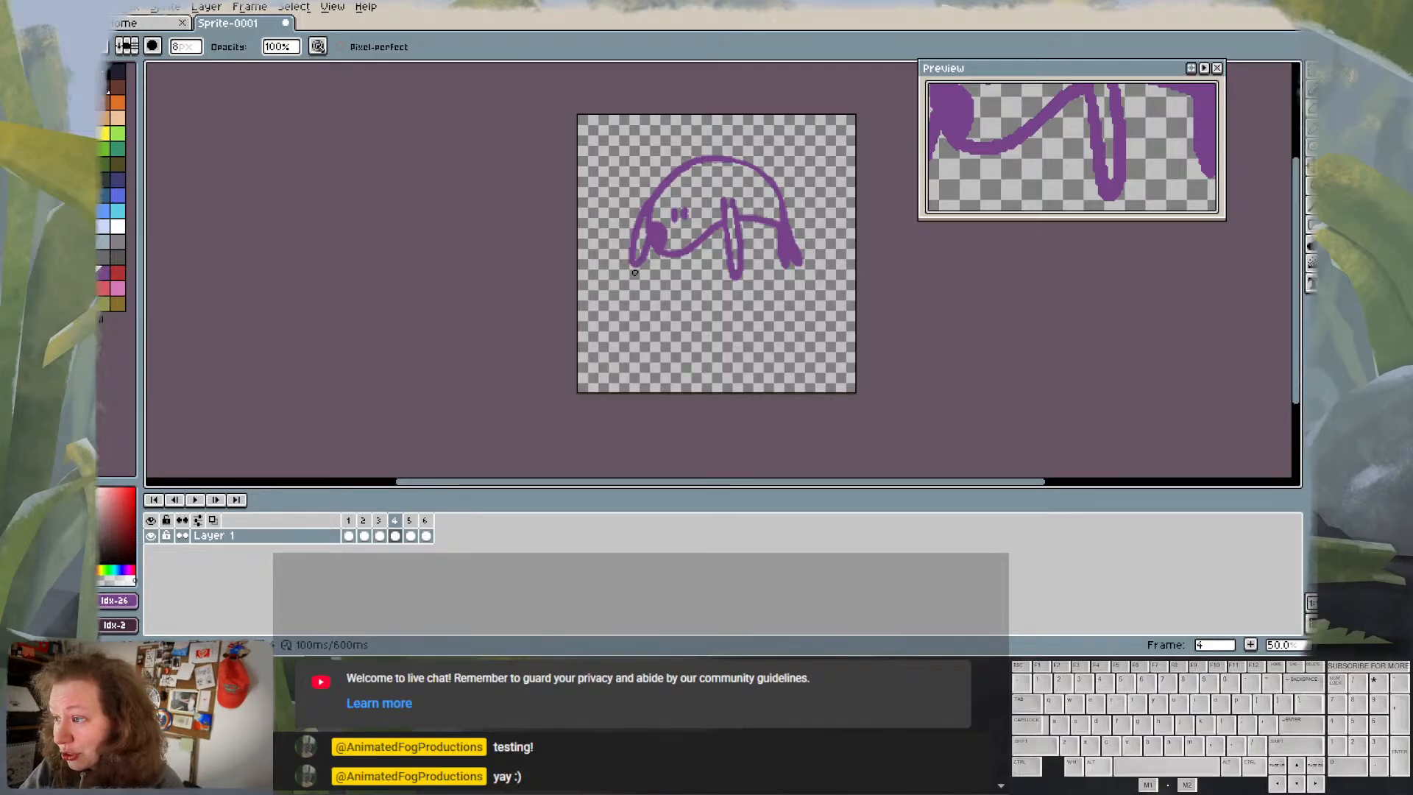
- Flip between frame 4 and the surrounding frames to examine how the revised flipper reads in the motion
key(Left)
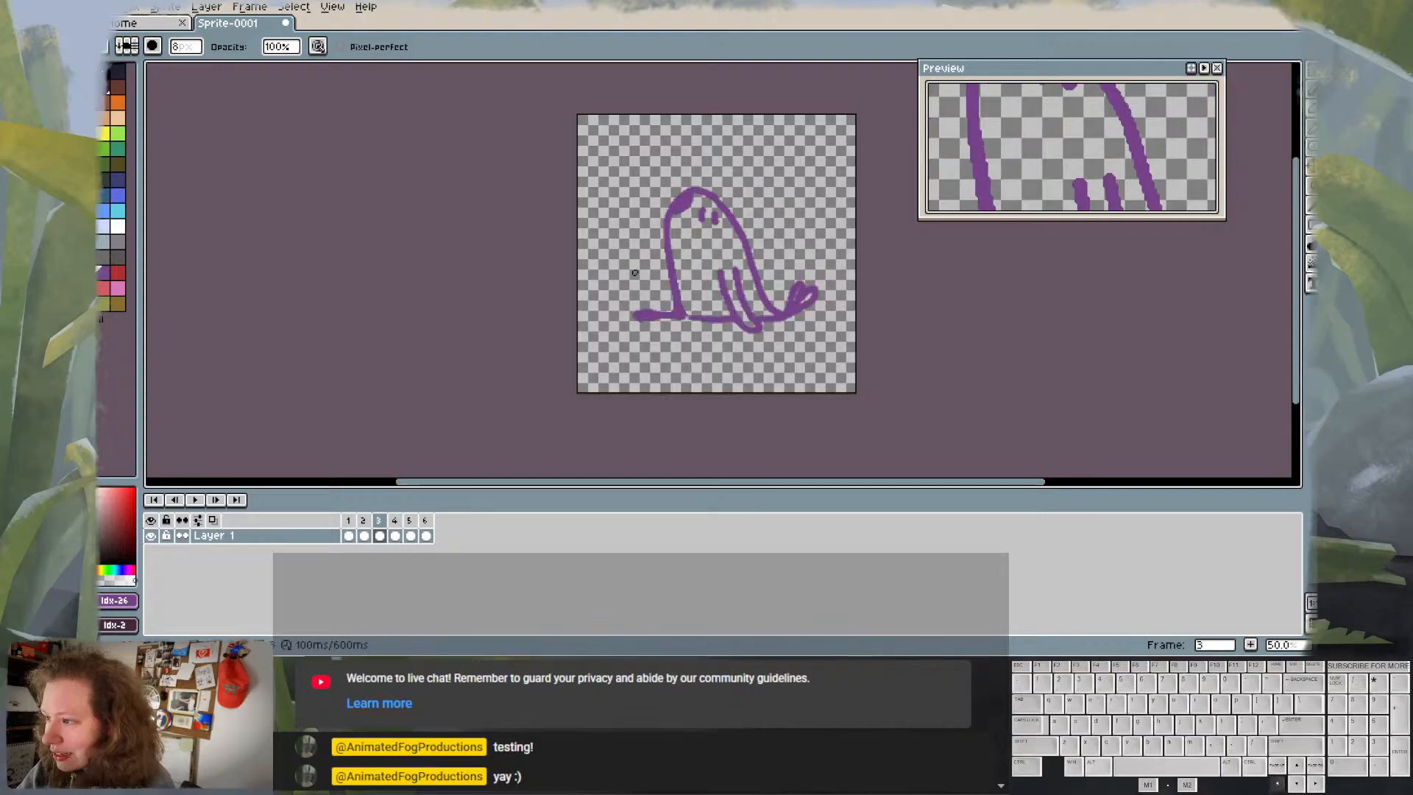
key(Right)
key(Right)
key(Right)
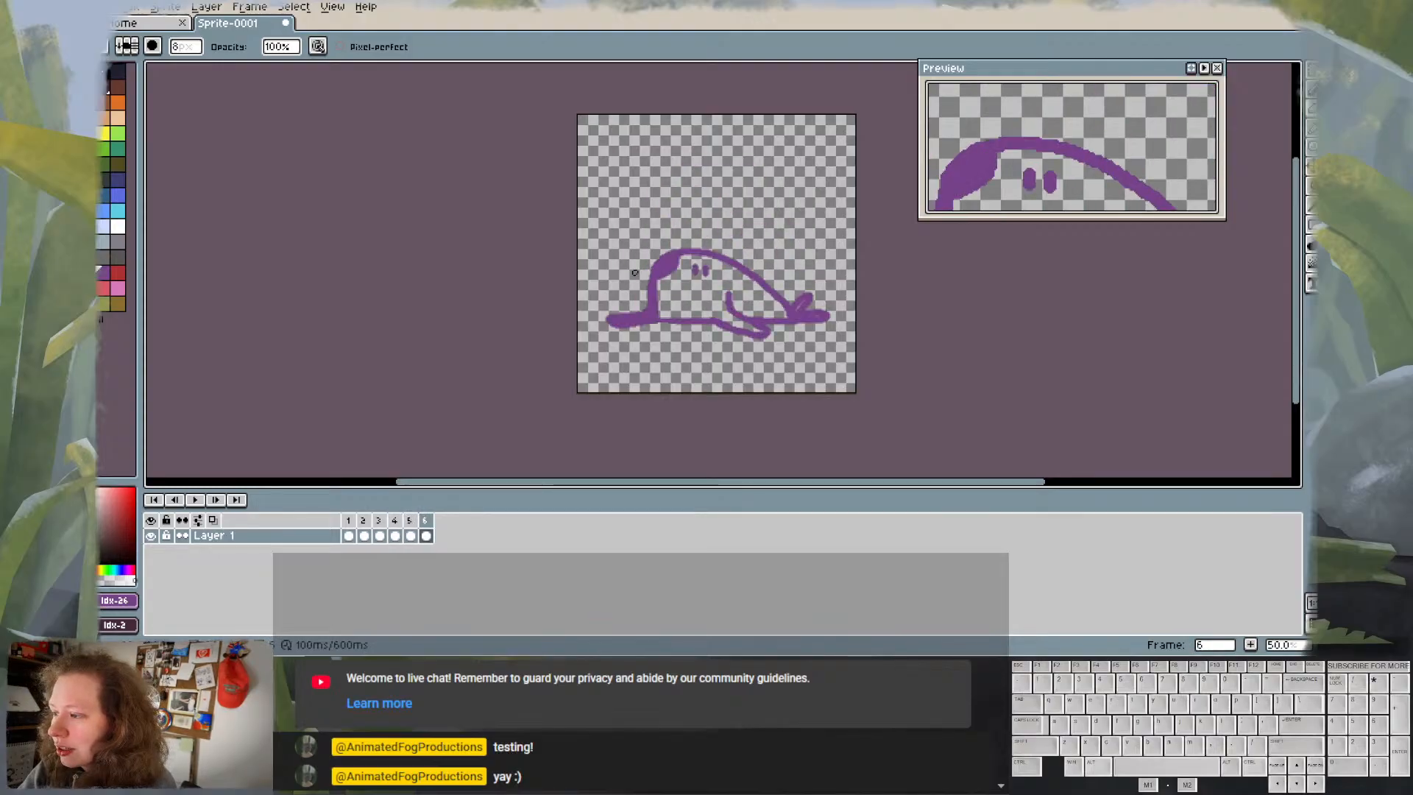
key(Right)
key(Left)
key(Left)
key(Left)
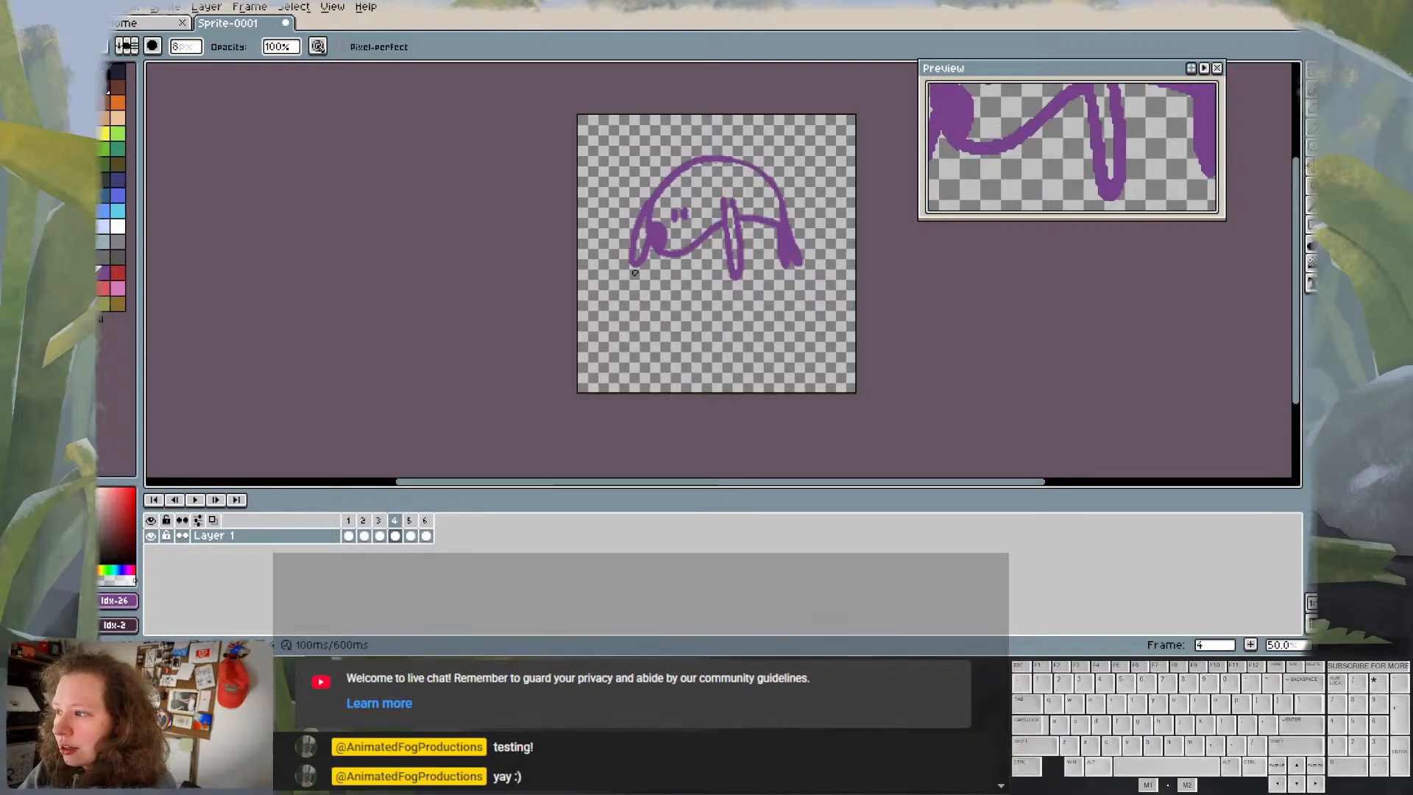
- Step through all six frames and play the animation to examine how the seal's motion reads
key(Left)
key(Right)
key(Right)
key(Right)
key(Right)
key(Right)
key(Right)
key(Right)
key(Right)
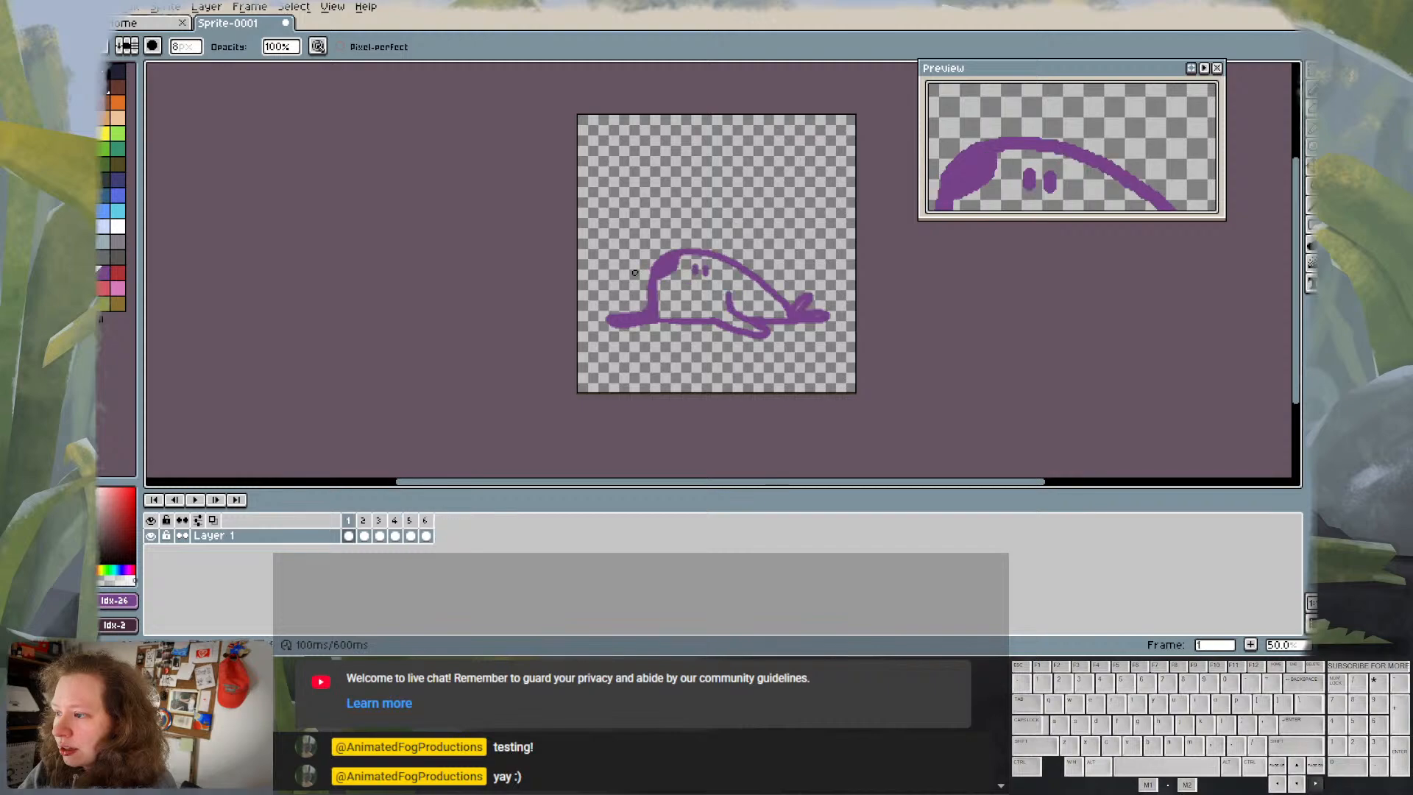
key(Right)
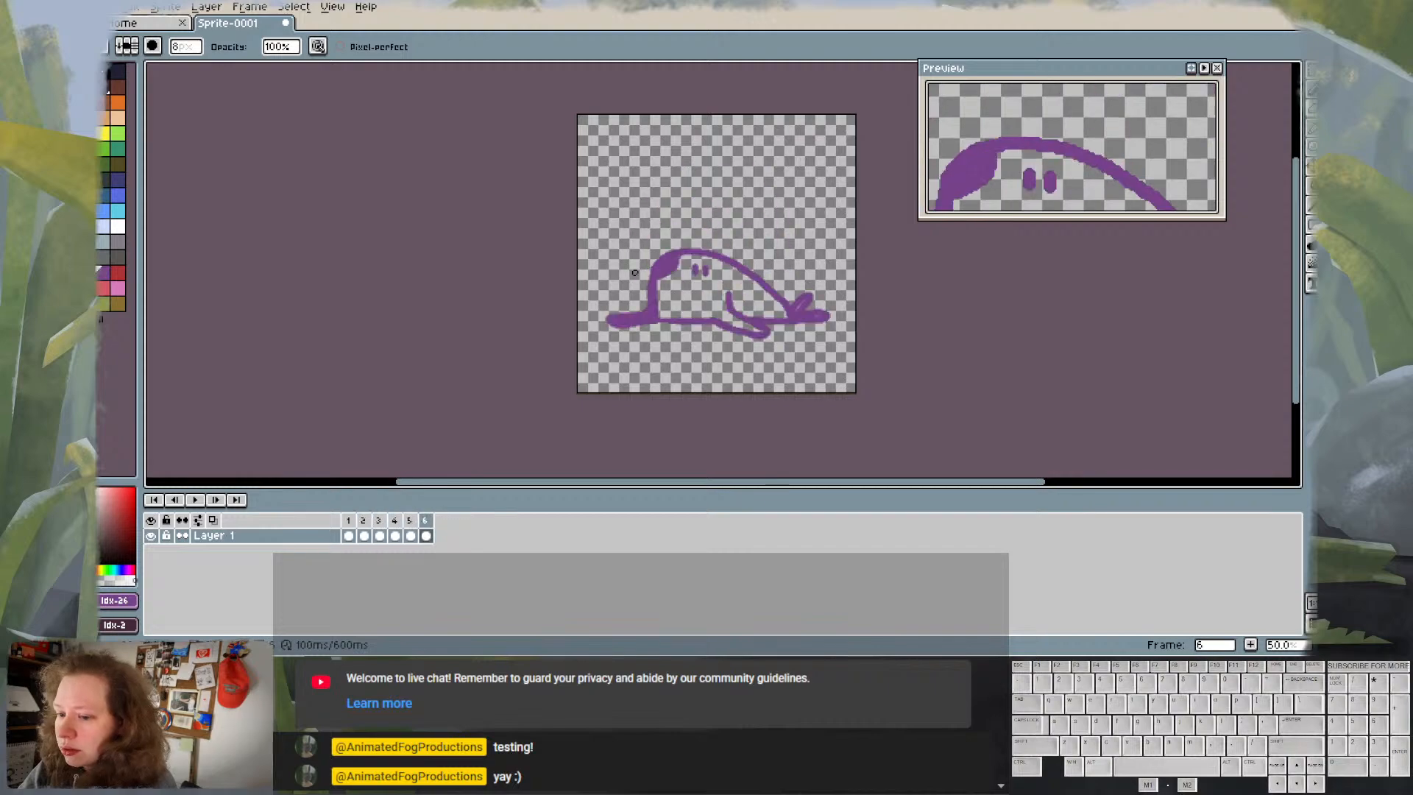
click(198, 501)
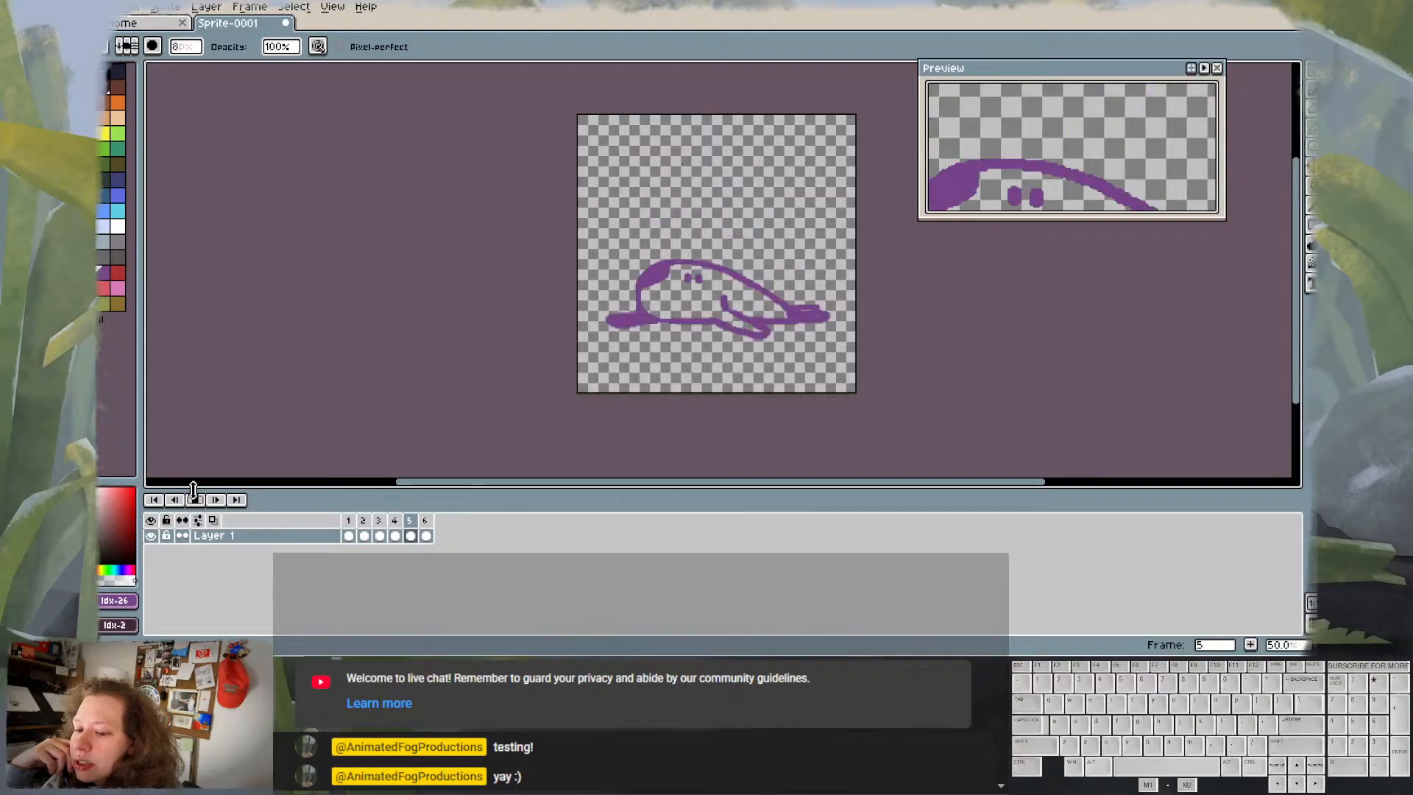
click(200, 498)
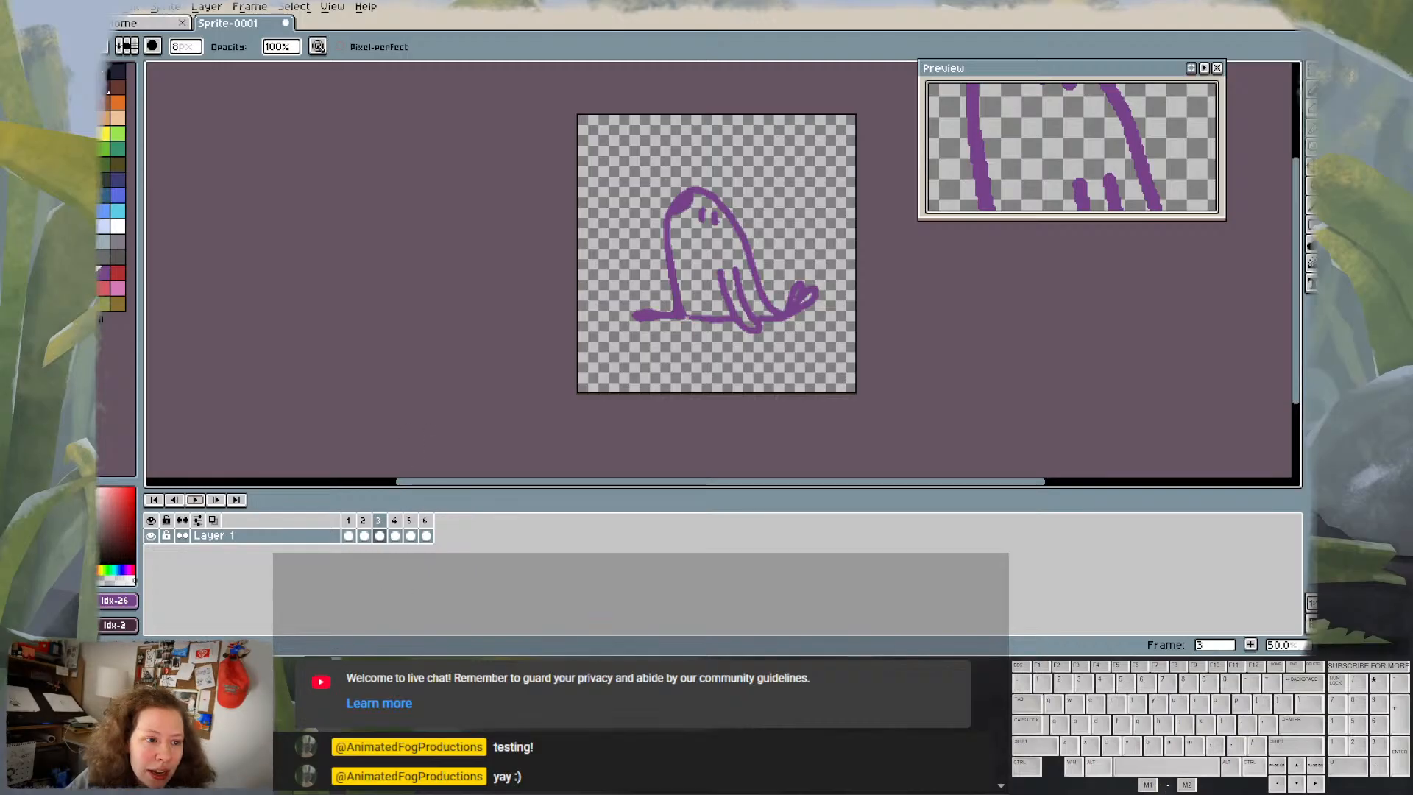
- Switch to the Aseprite documentation in the browser and search it for "color cels", looking through the matching topics
drag(0, 294, 789, 143)
double_click(789, 137)
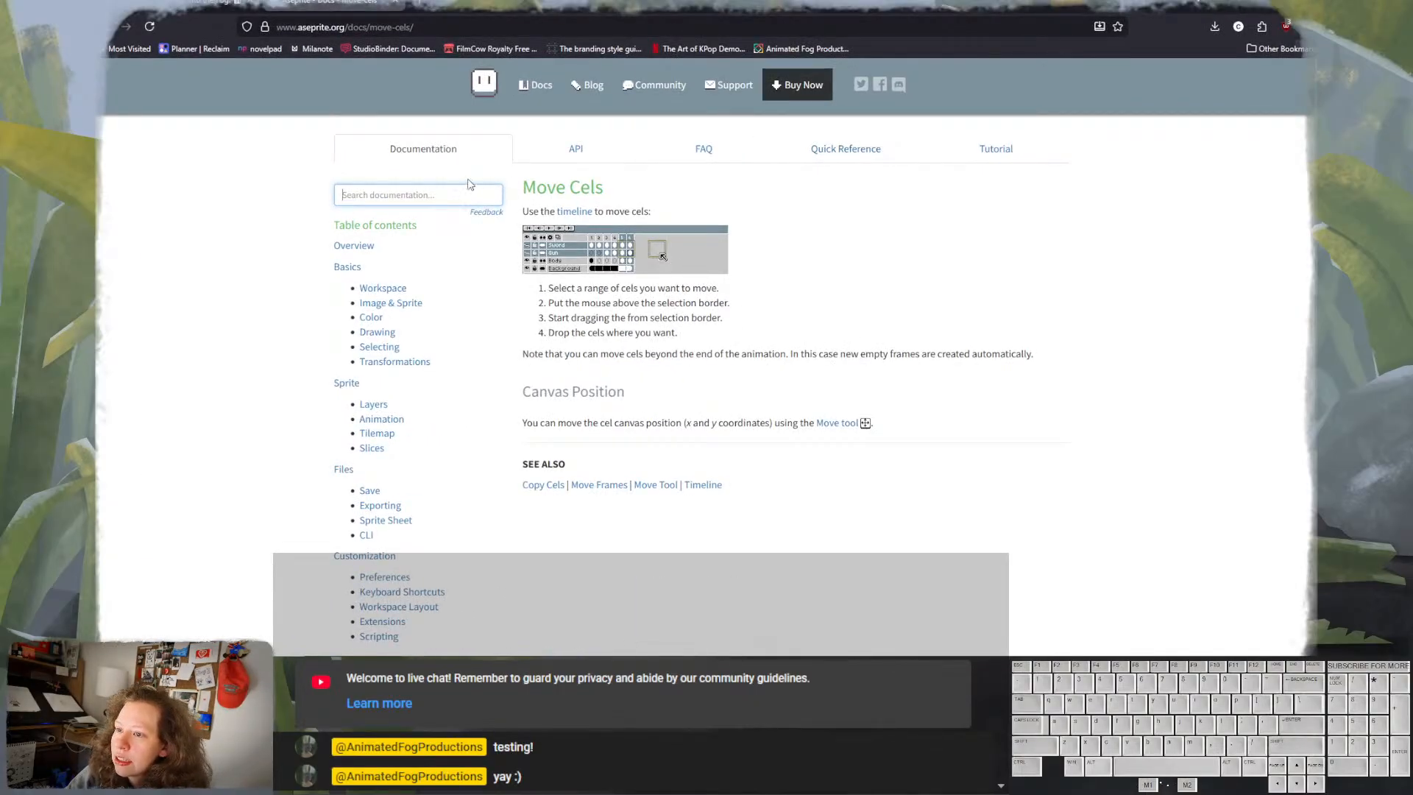
text(color cels)
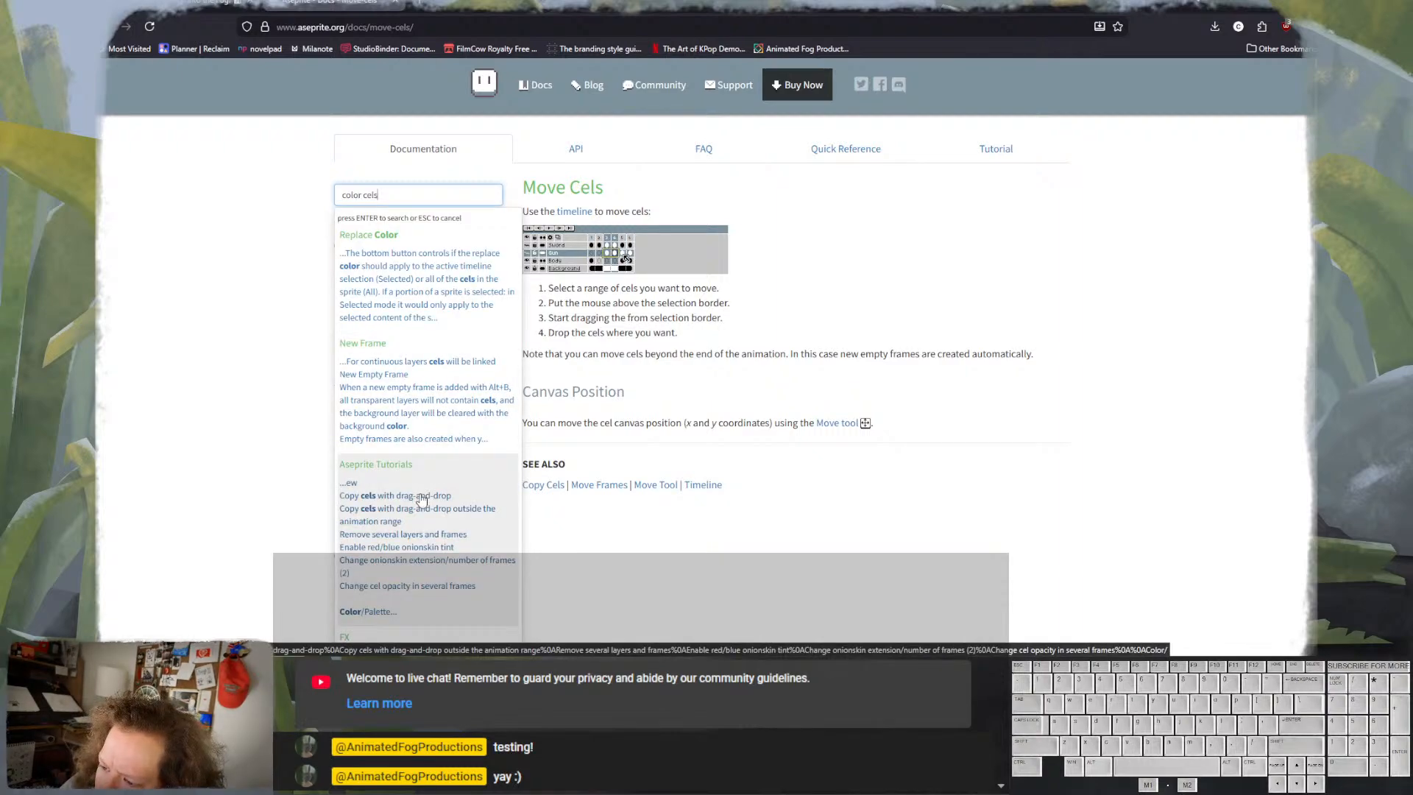
scroll(420, 500, down, 3)
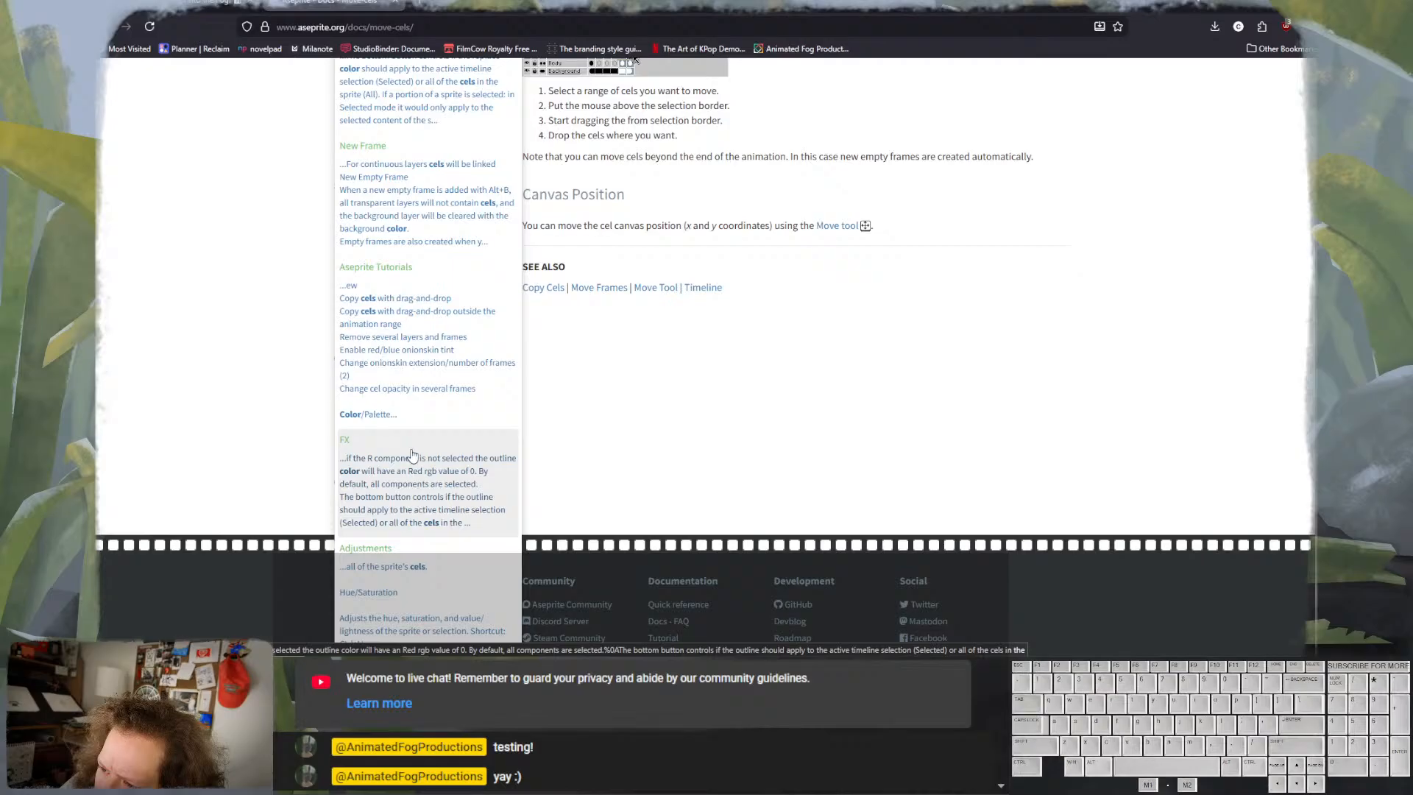
scroll(412, 455, down, 1)
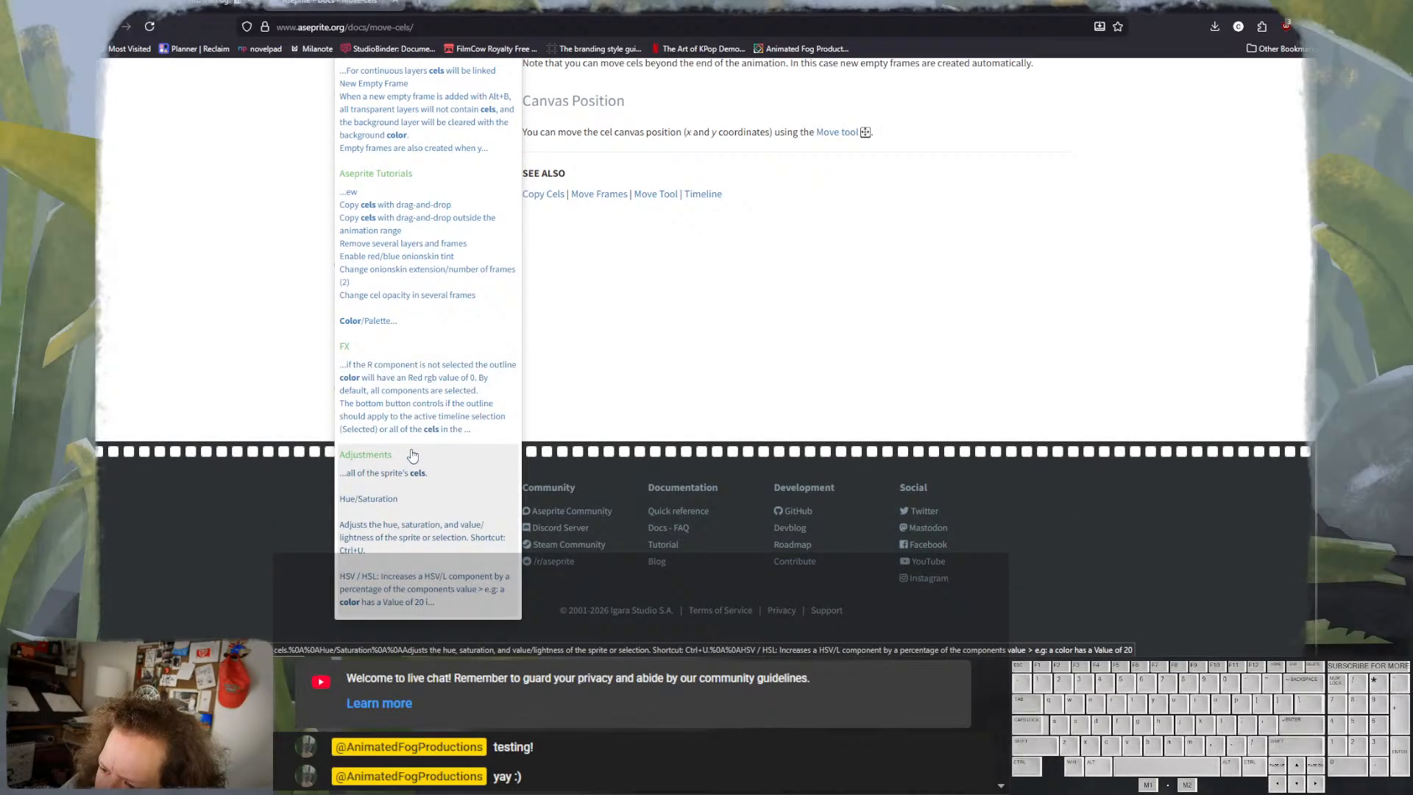
- Open the Adjustments documentation page and read through its color adjustment sections
click(412, 513)
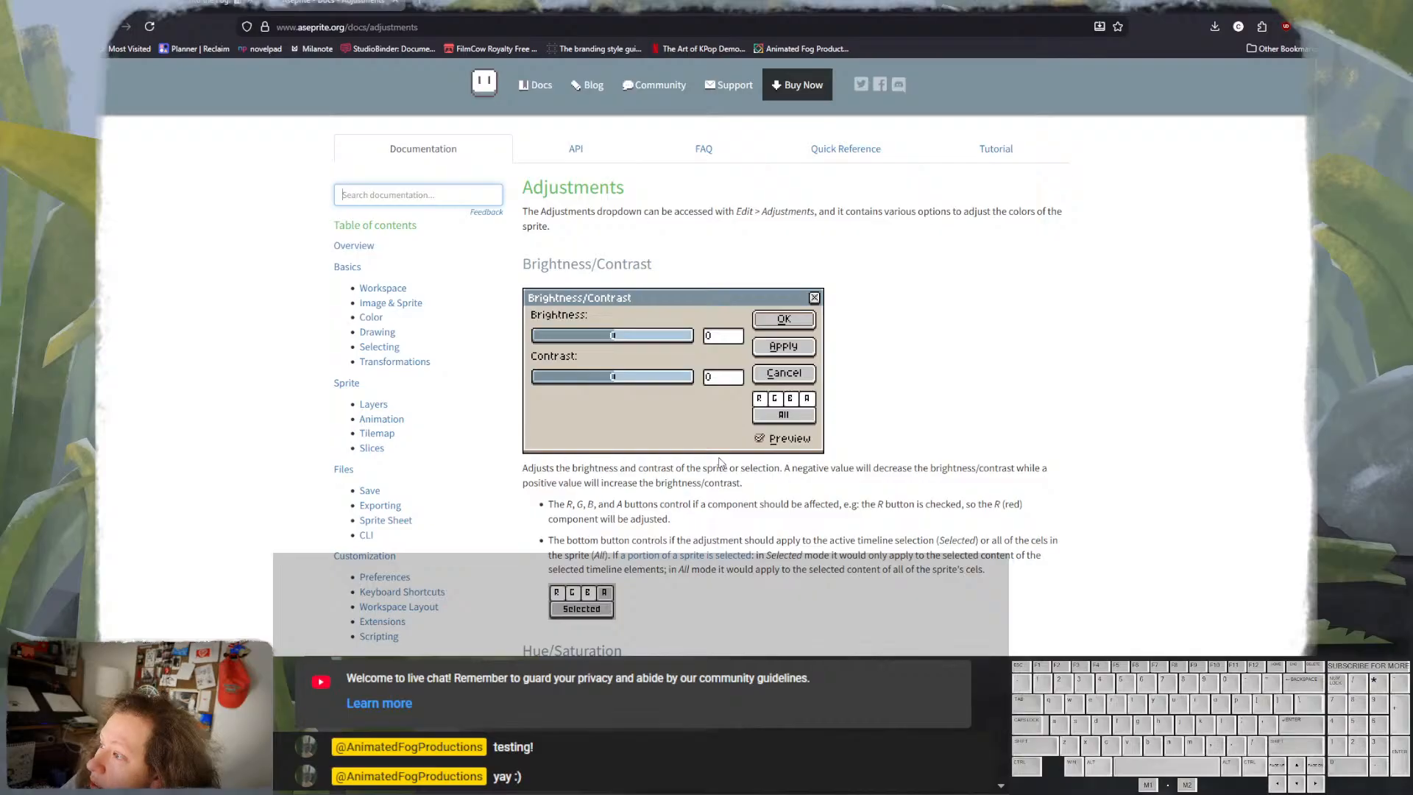
scroll(720, 462, down, 5)
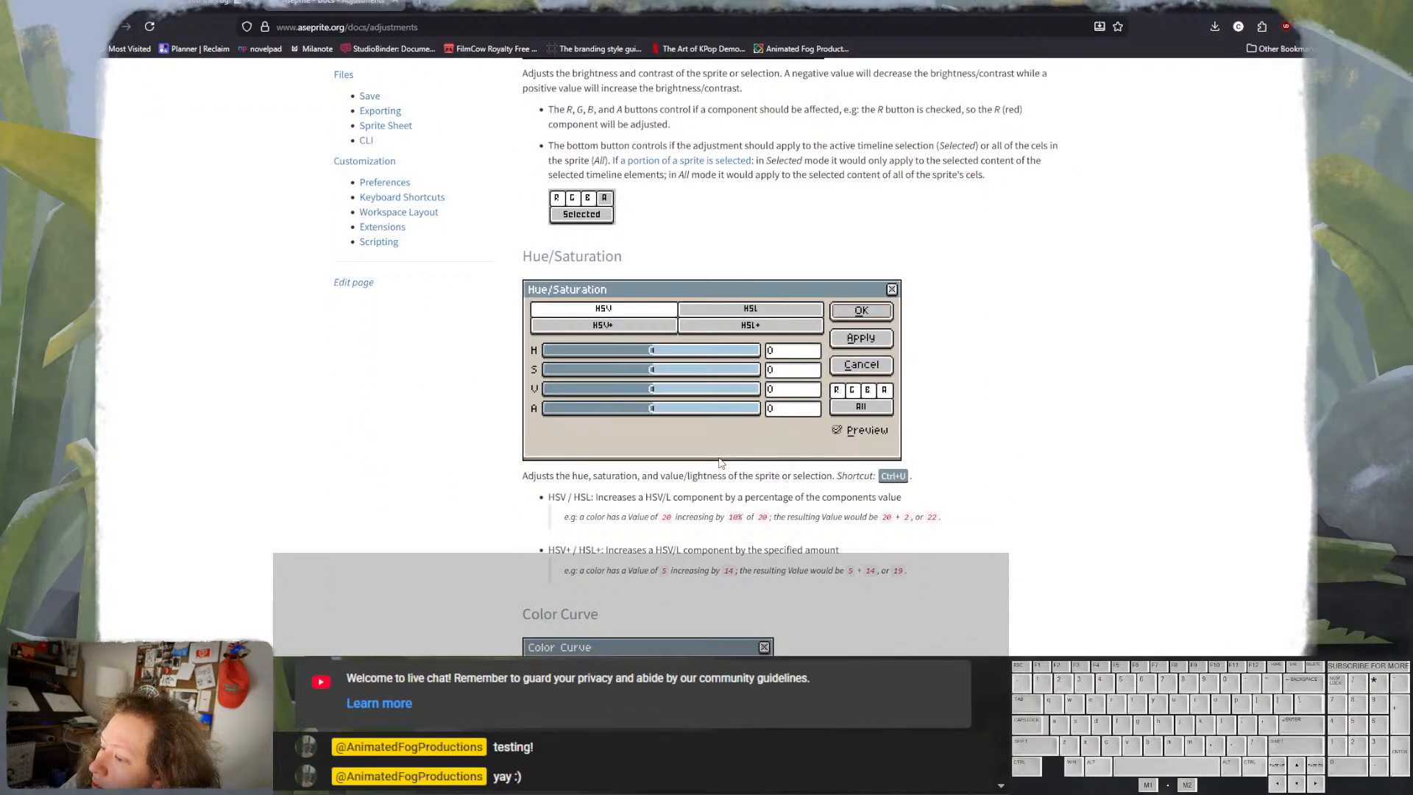
scroll(720, 462, down, 10)
scroll(720, 463, up, 15)
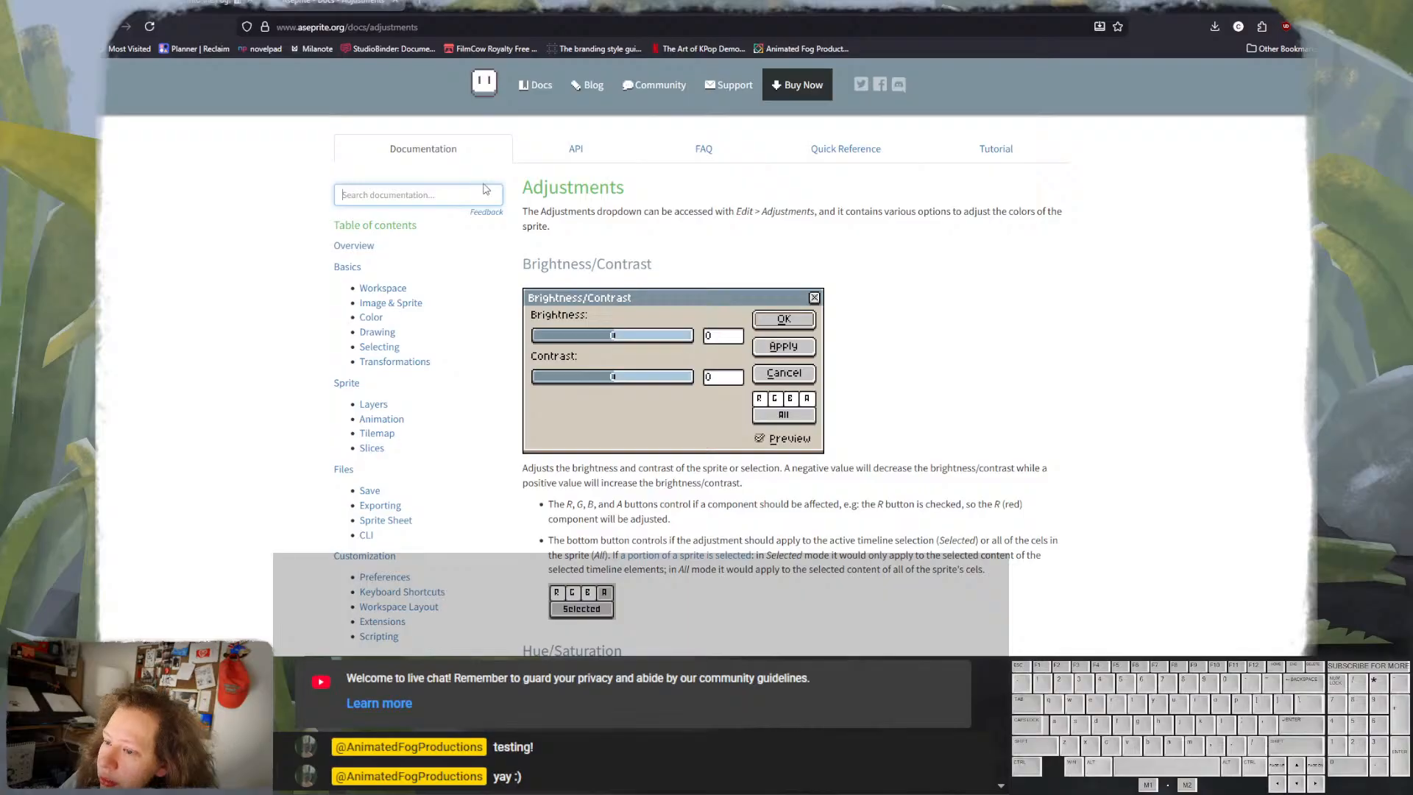
scroll(474, 380, down, 3)
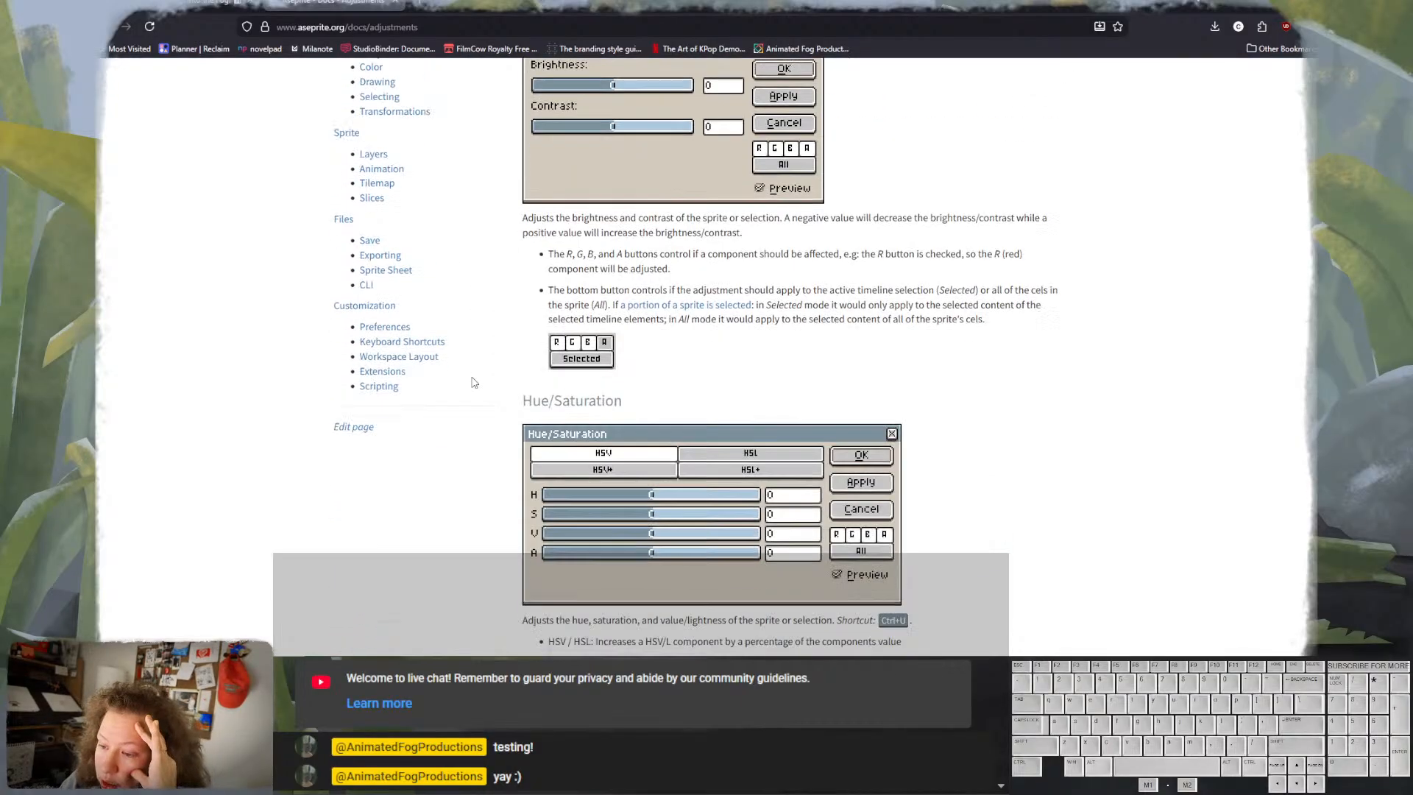
scroll(473, 381, up, 3)
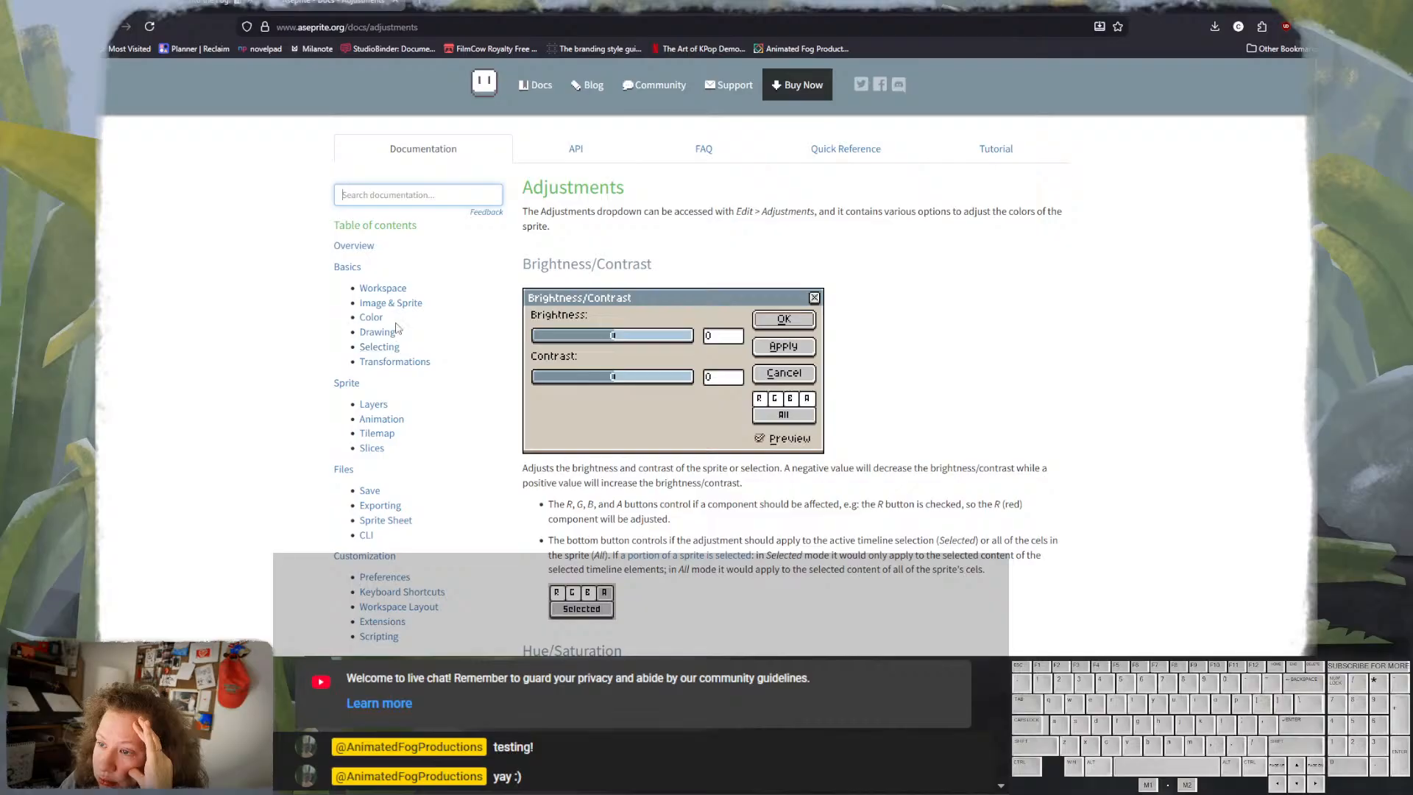
- Go through the Workspace documentation page to the Timeline page and look over its labelled diagram and common operations
click(384, 289)
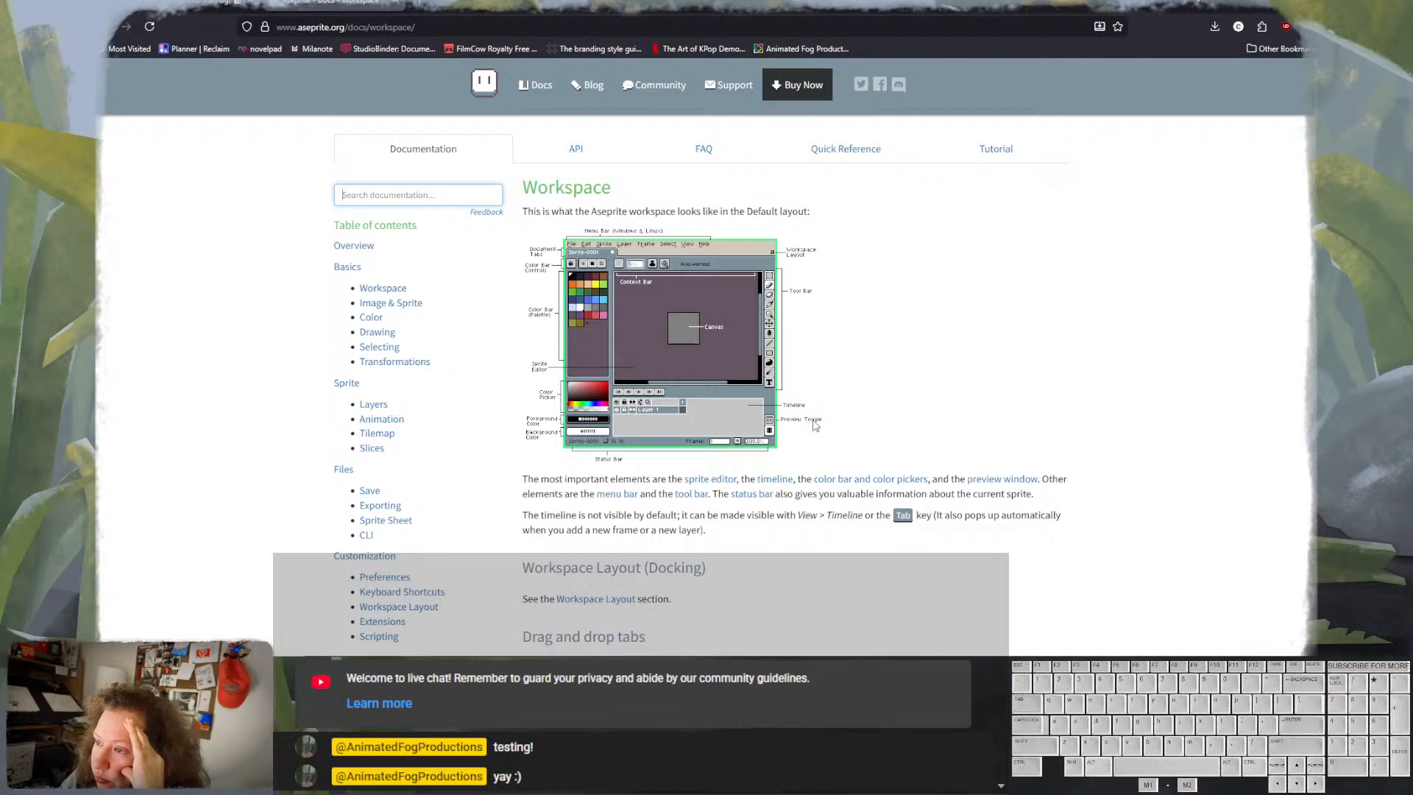
scroll(733, 407, down, 5)
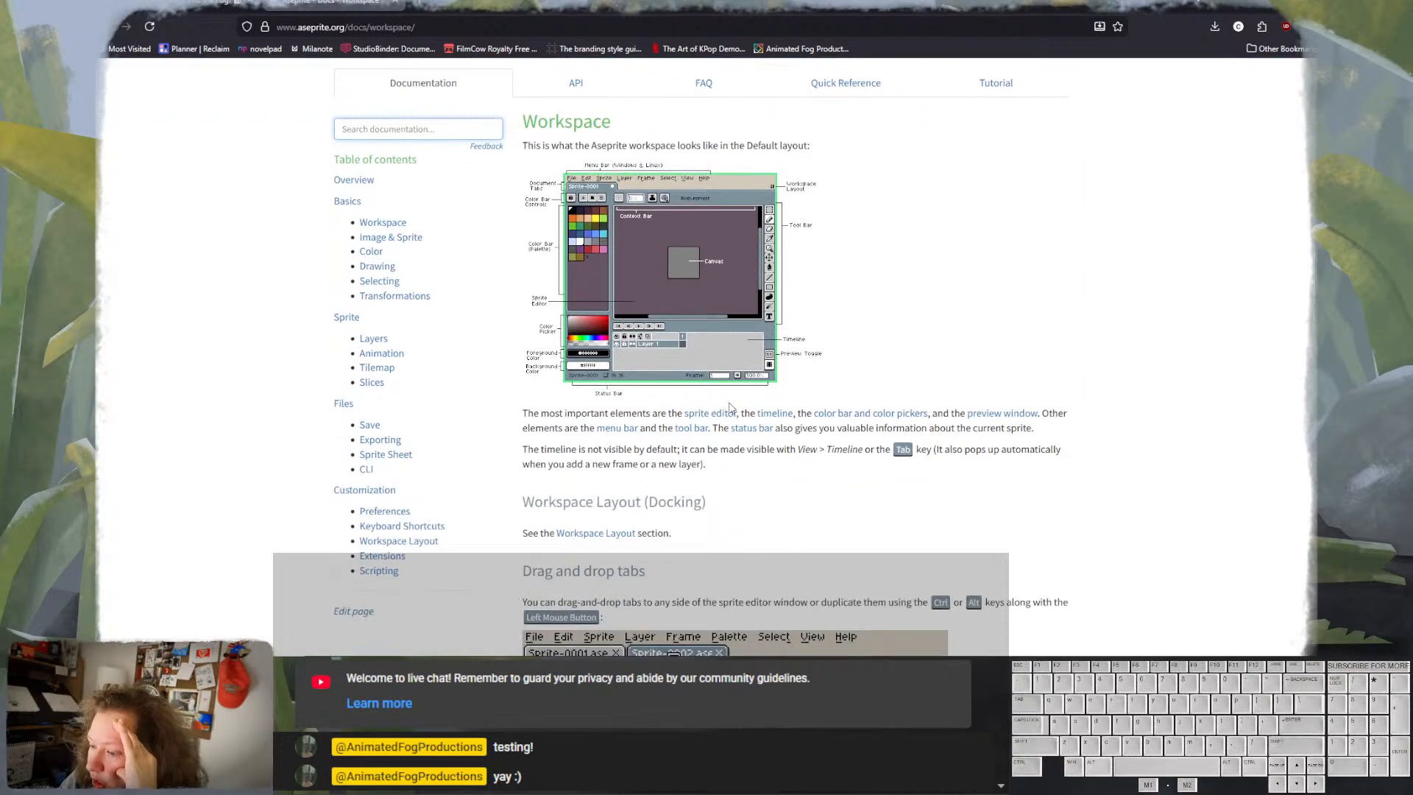
scroll(731, 407, down, 3)
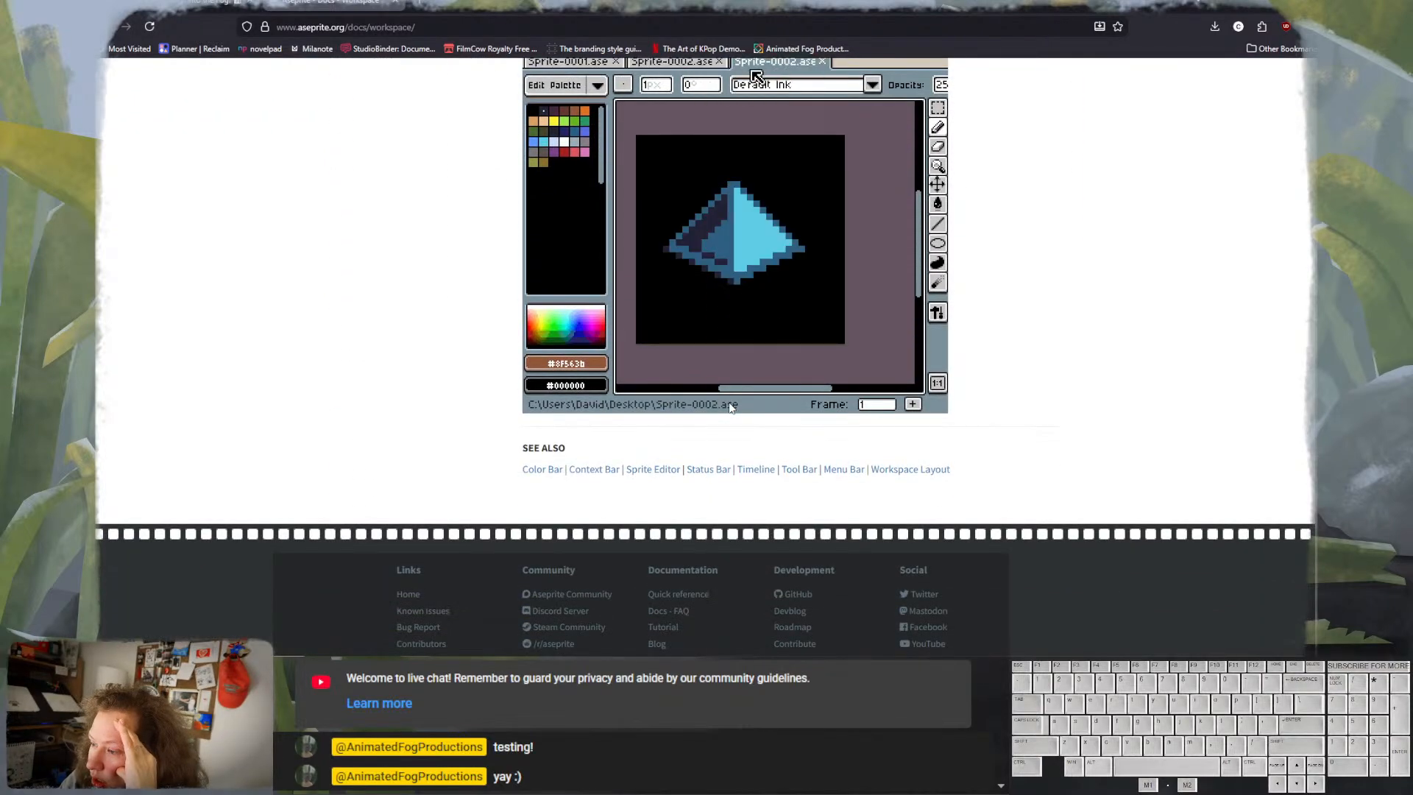
click(756, 469)
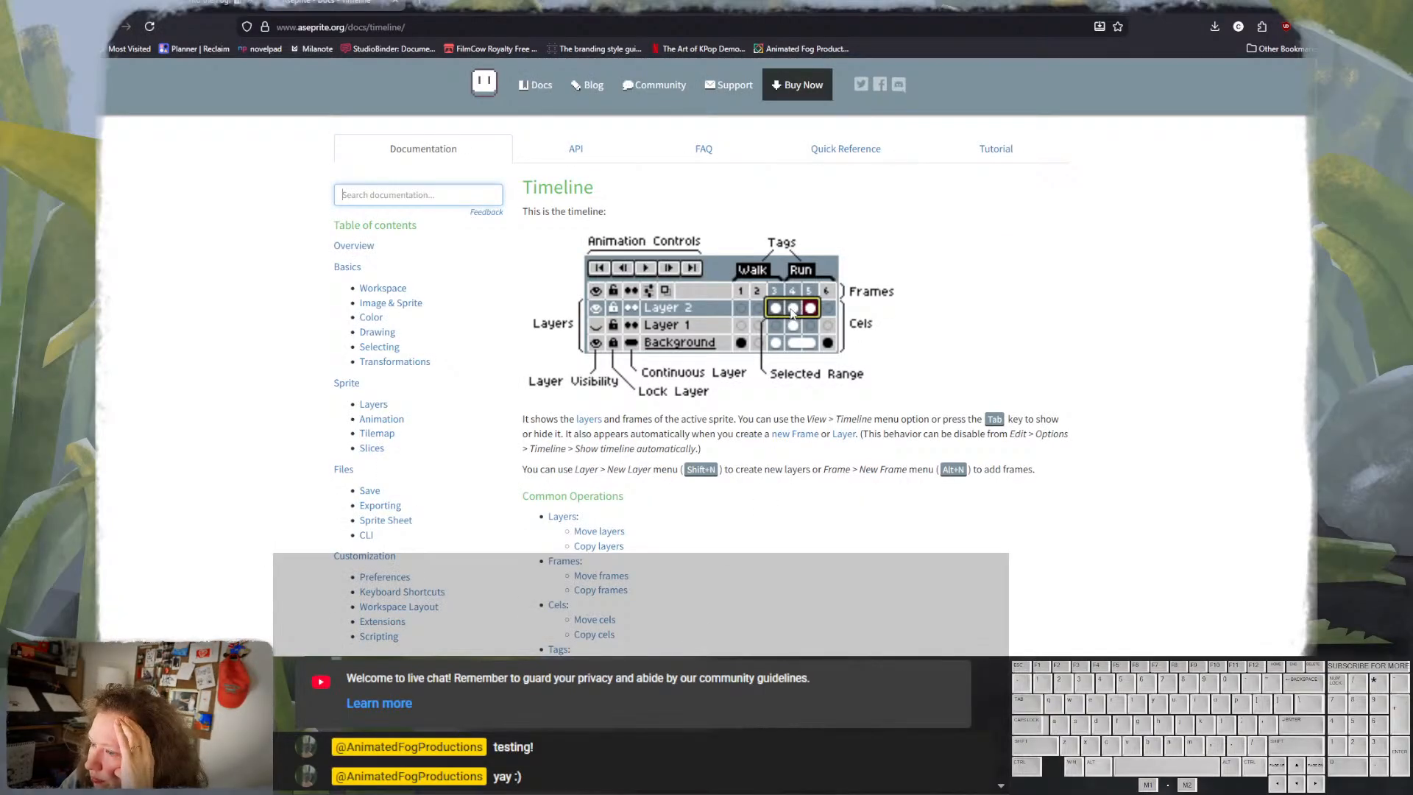
scroll(791, 313, down, 2)
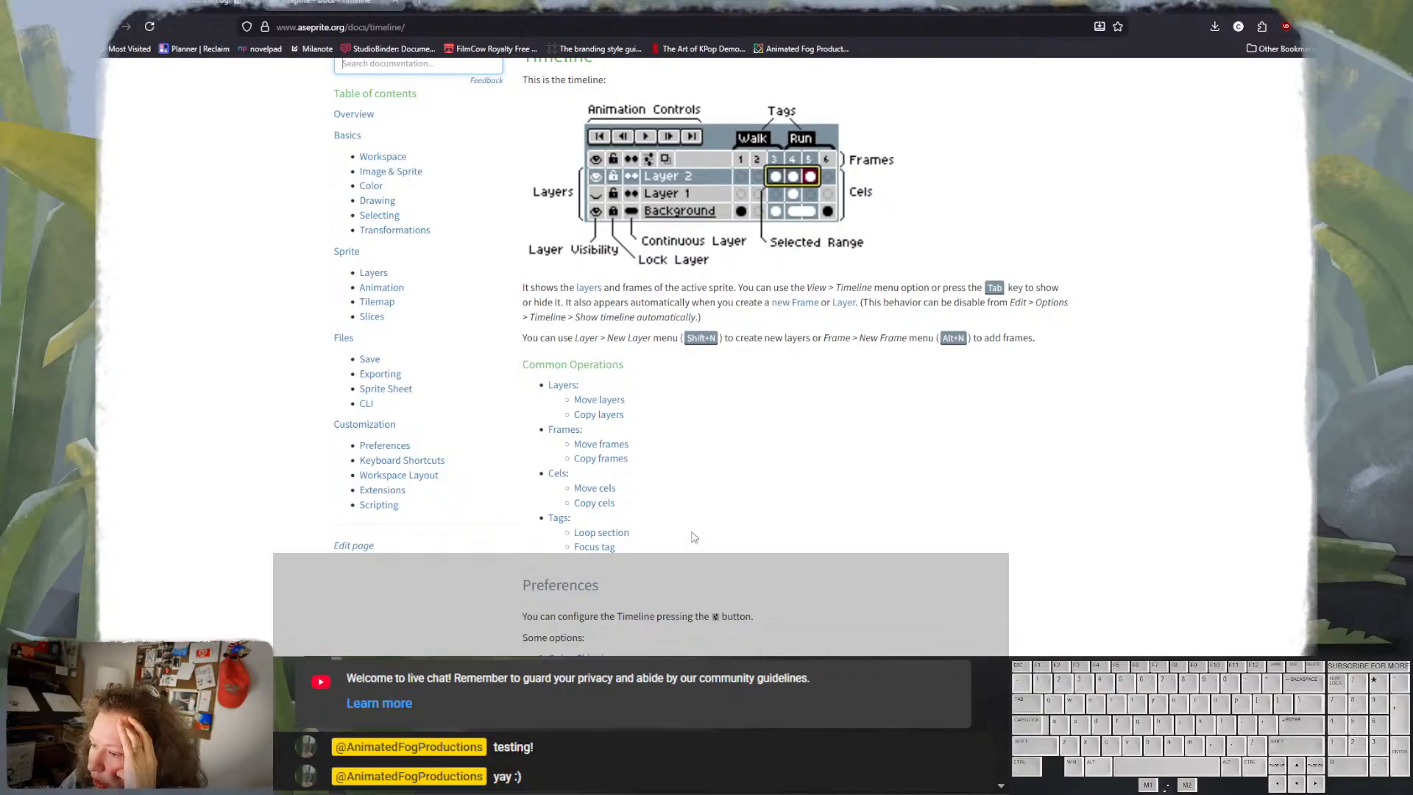
- Read the Focus Tag article, then return to the Timeline page and read its remaining sections and diagram
right_click(612, 548)
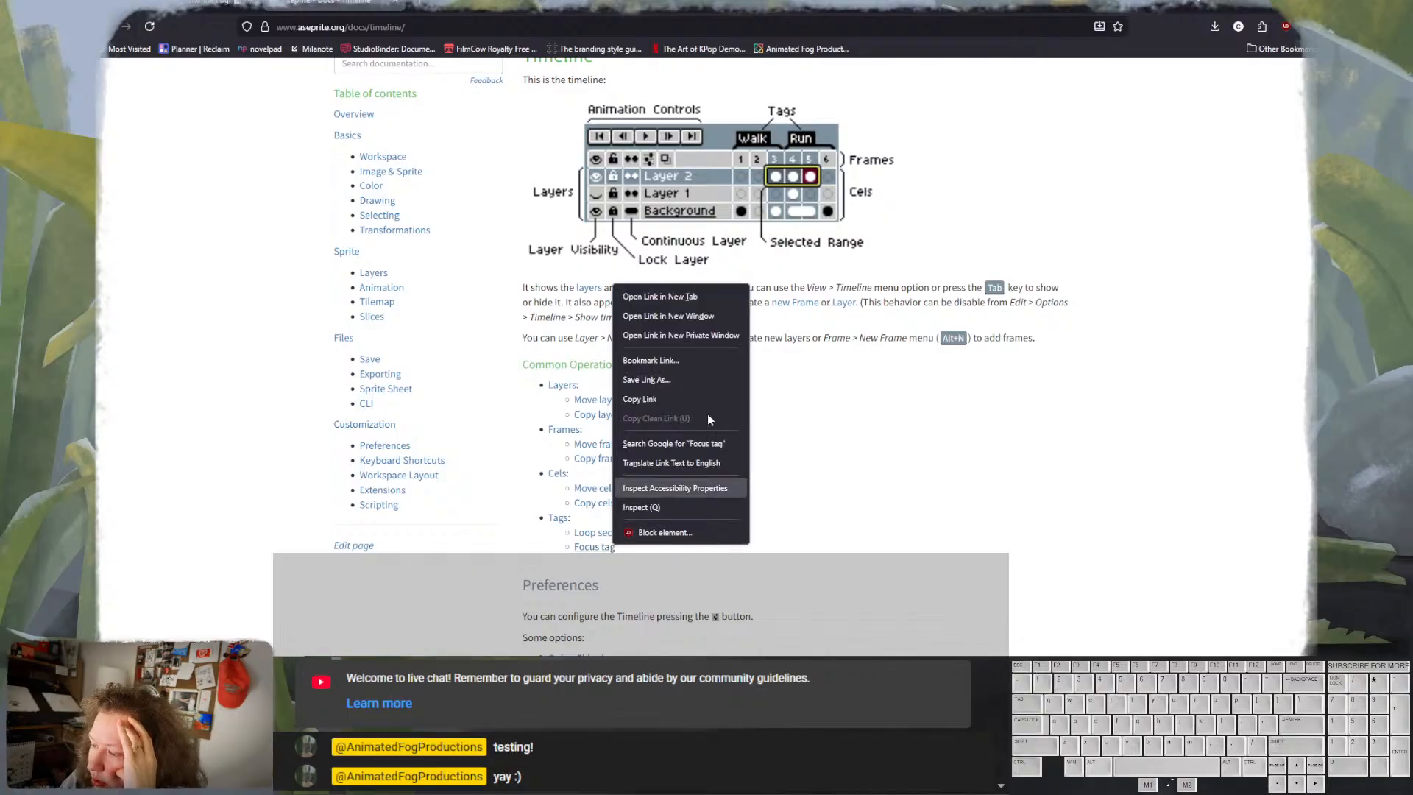
click(700, 296)
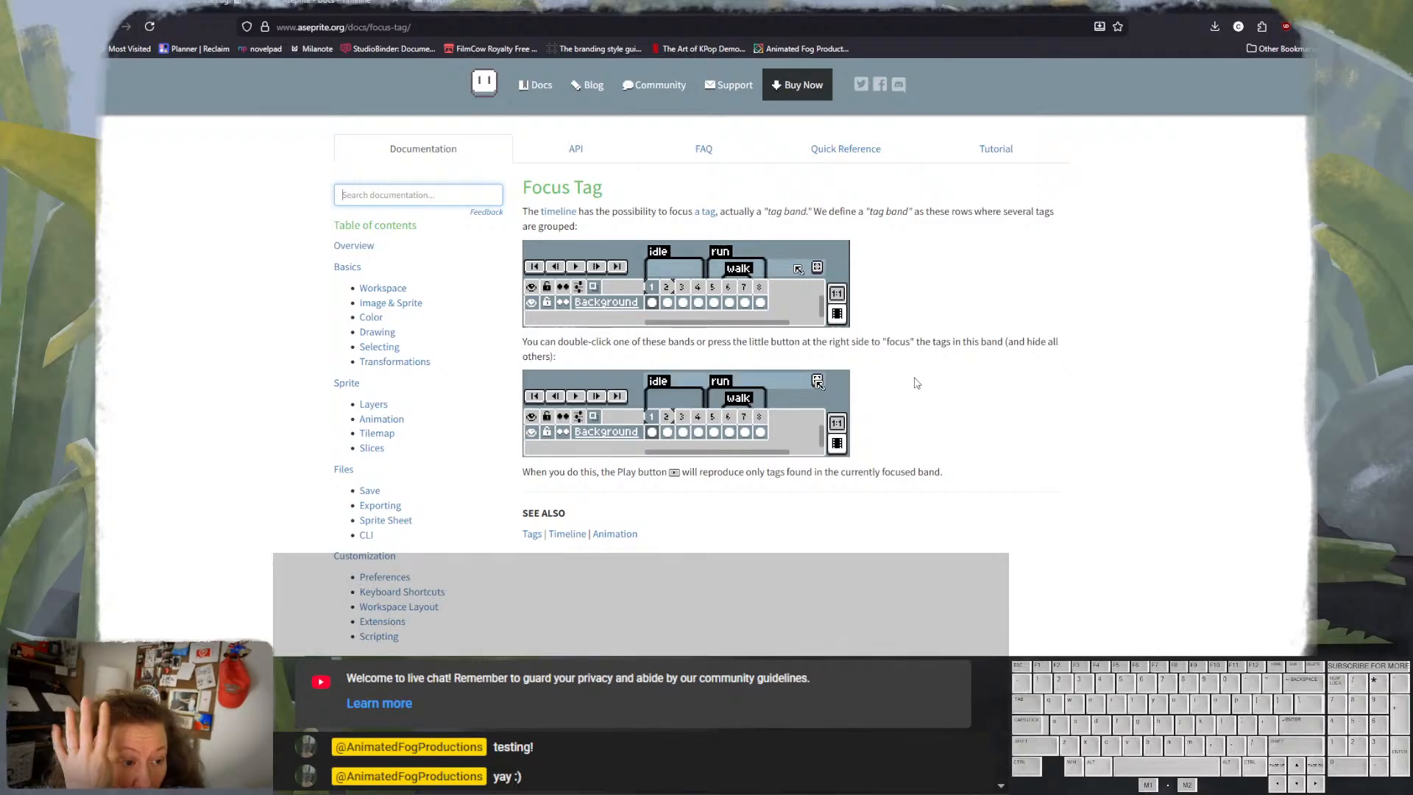
key(alt+Left)
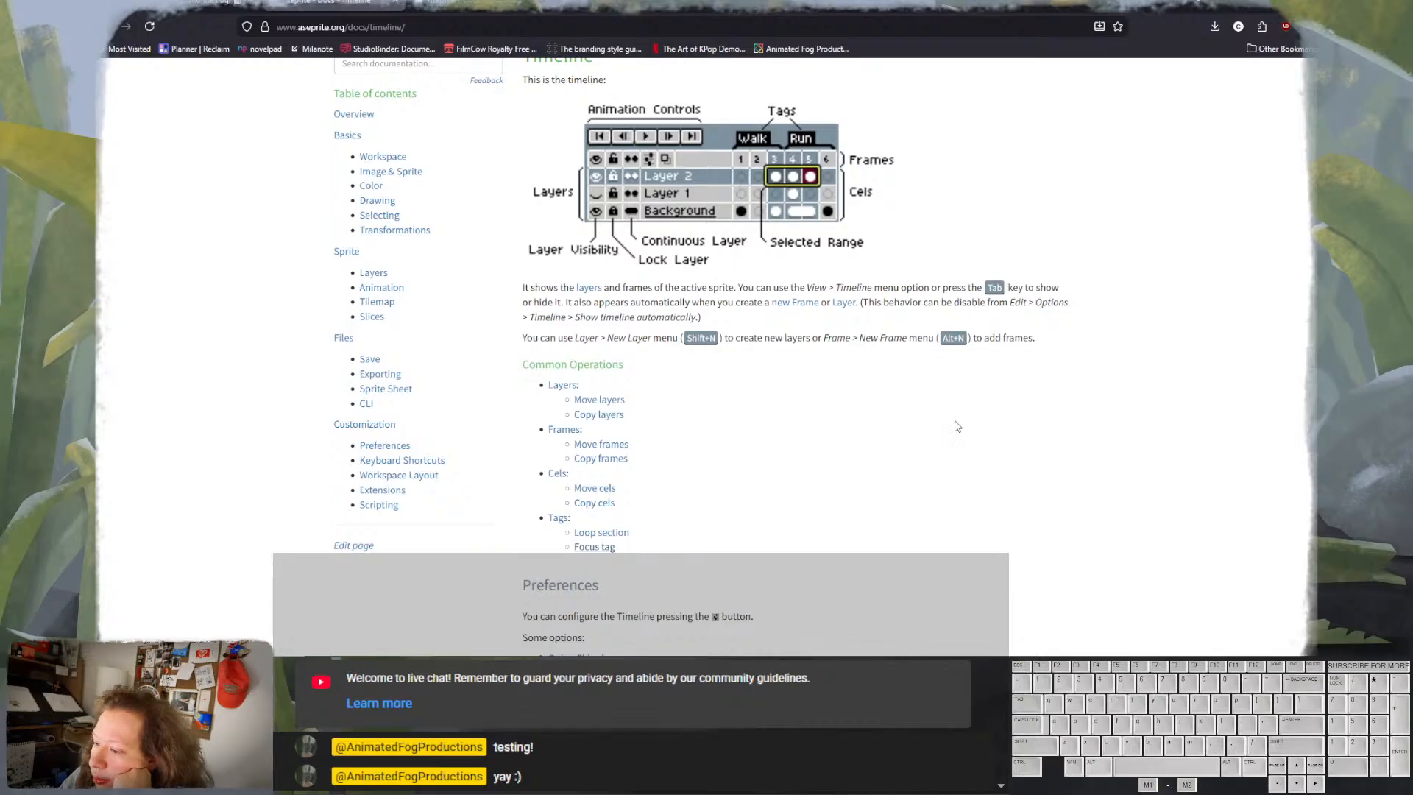
scroll(957, 427, down, 8)
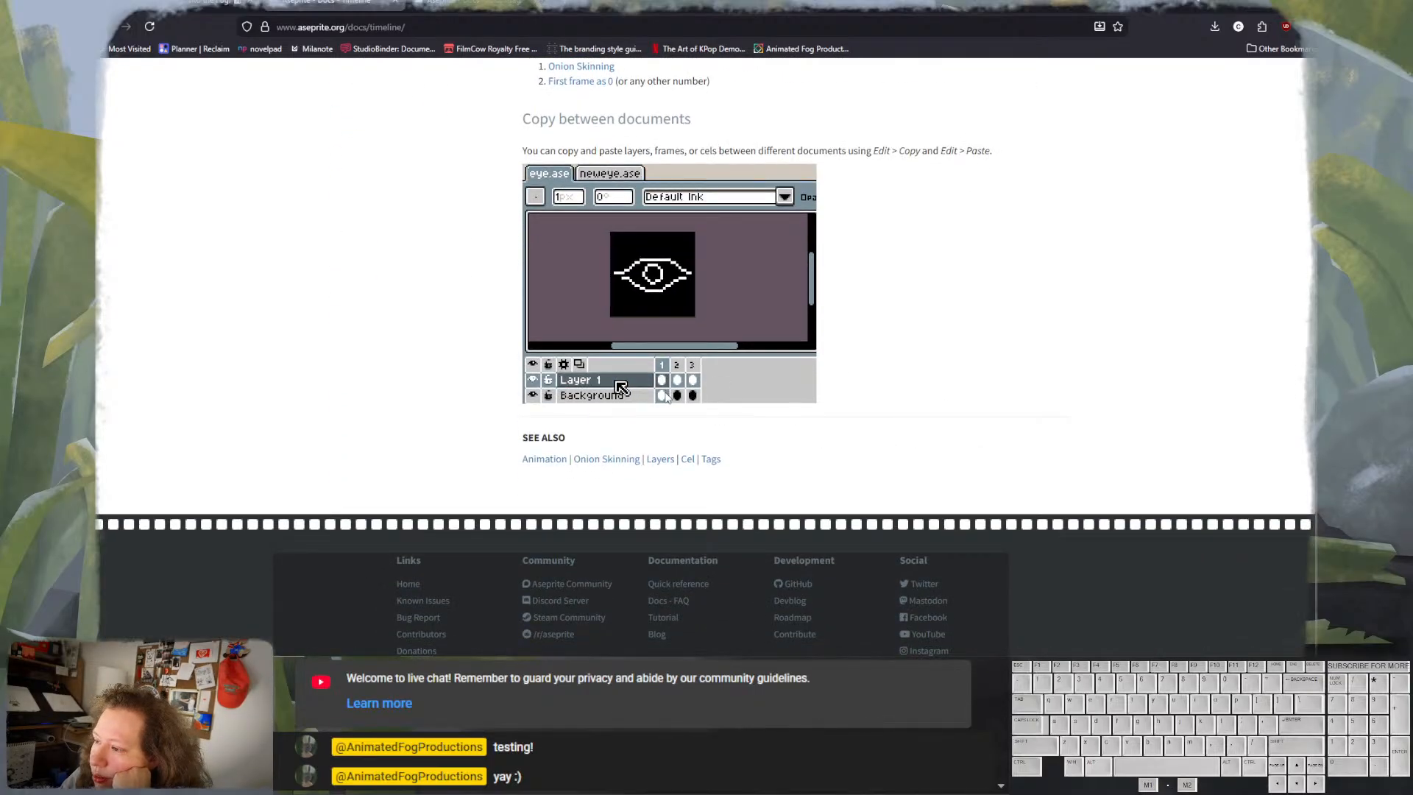
scroll(670, 412, up, 1)
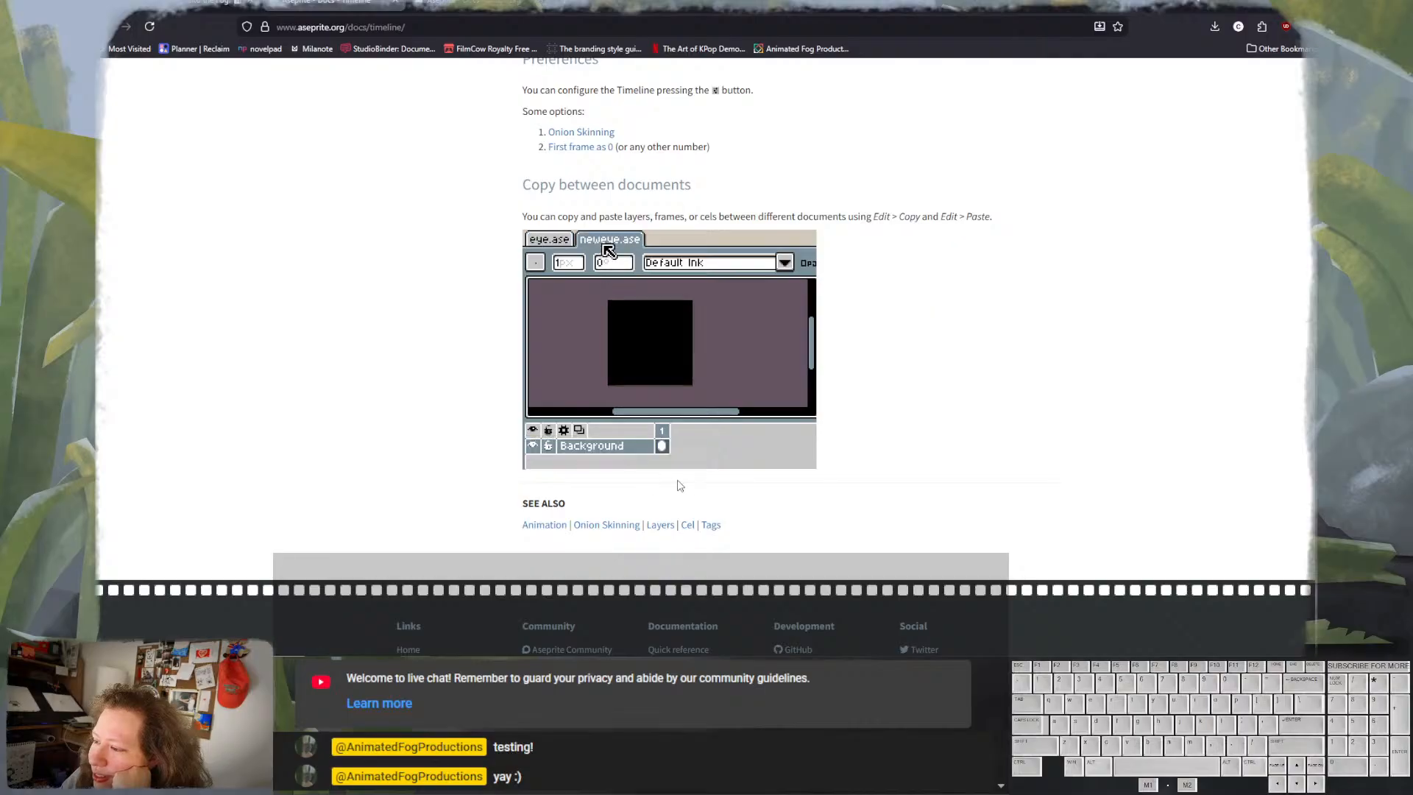
scroll(692, 480, up, 8)
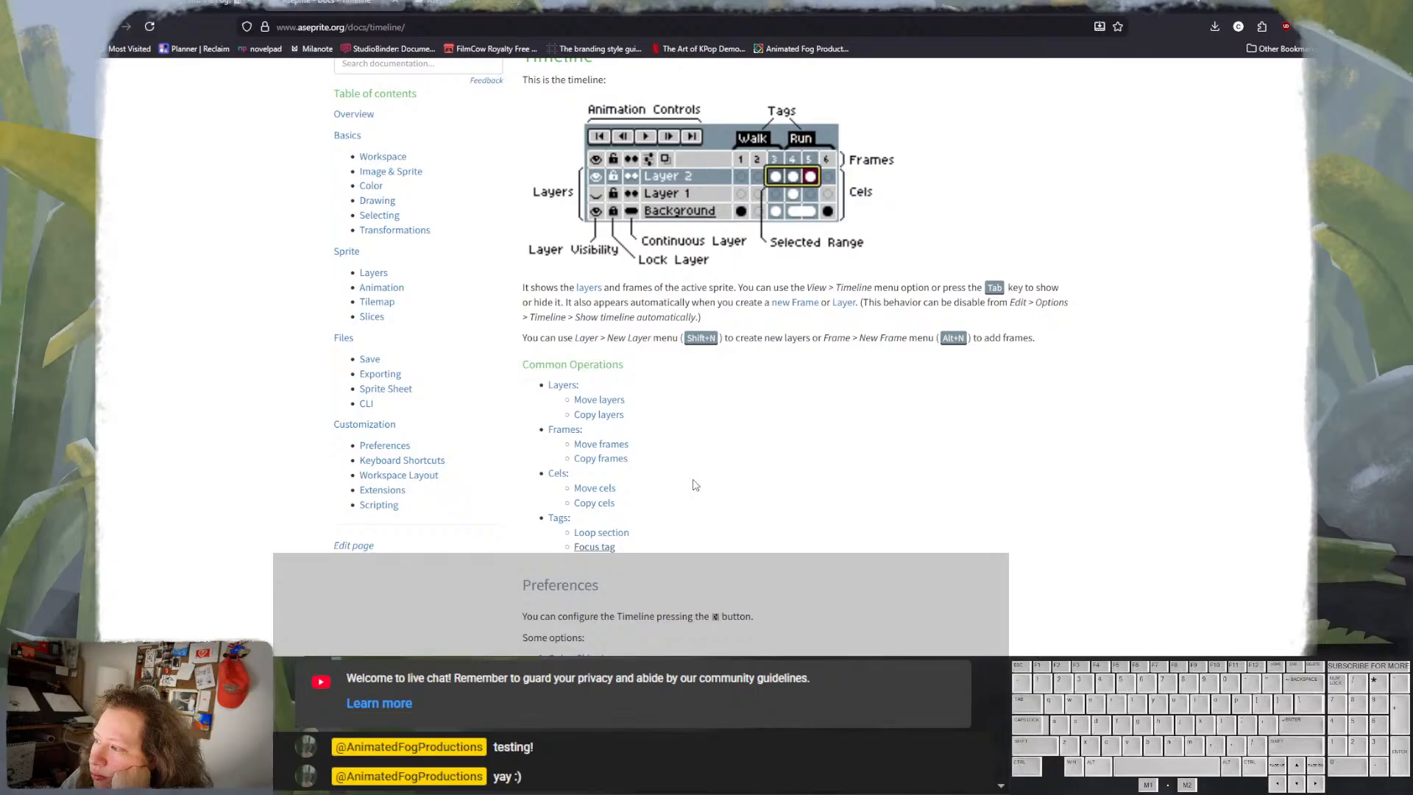
scroll(696, 485, up, 2)
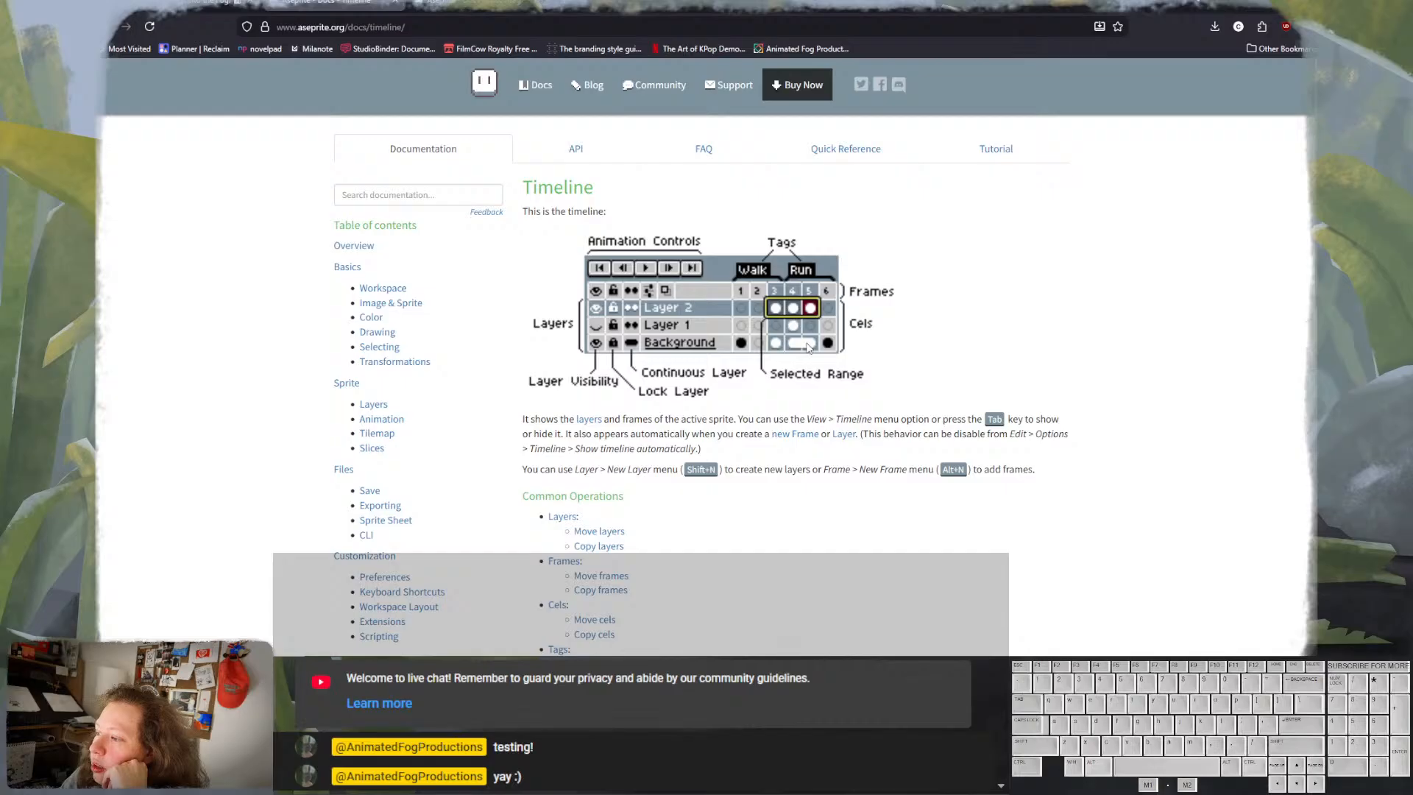
- Switch back to Aseprite, select frame 1 and play the animation from there to review it
key(alt+Tab)
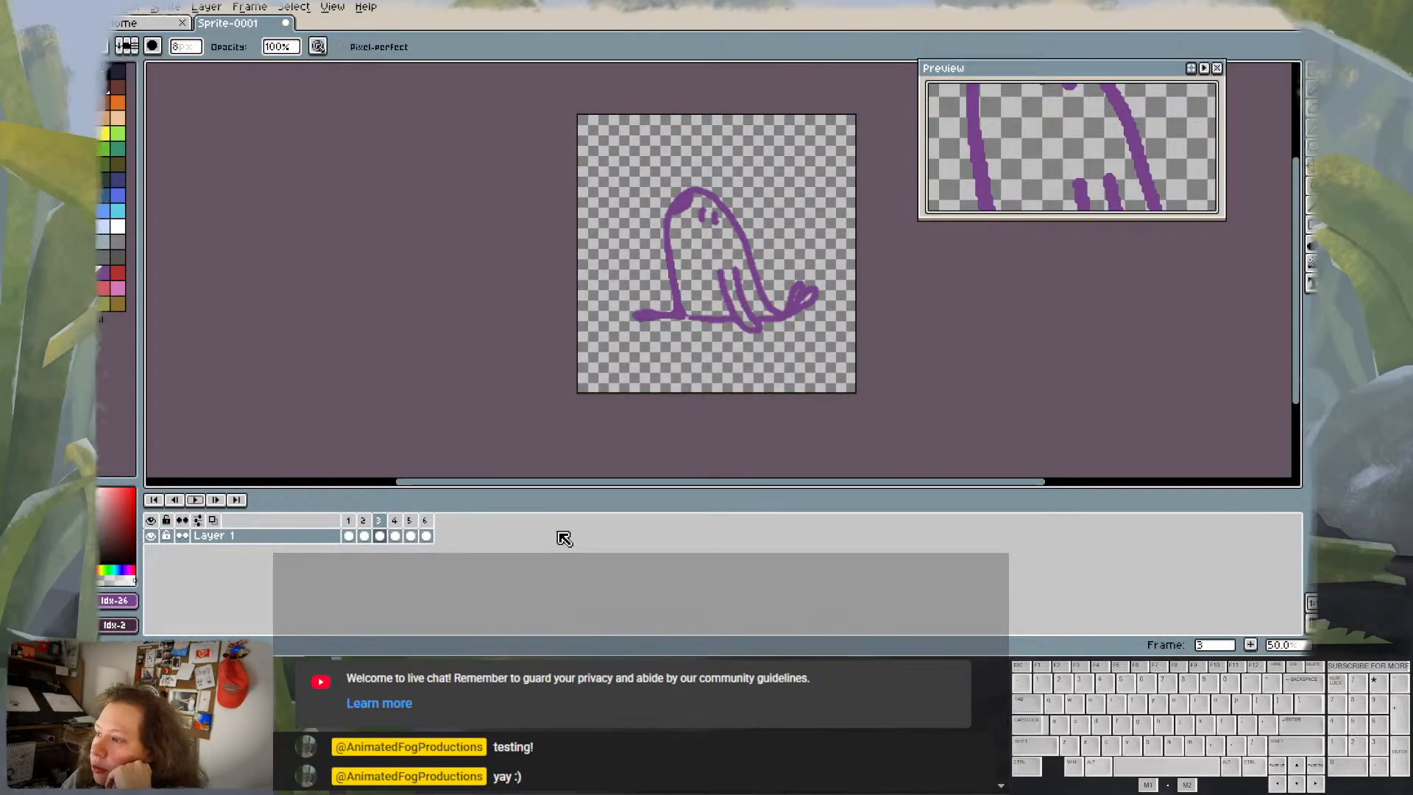
click(349, 521)
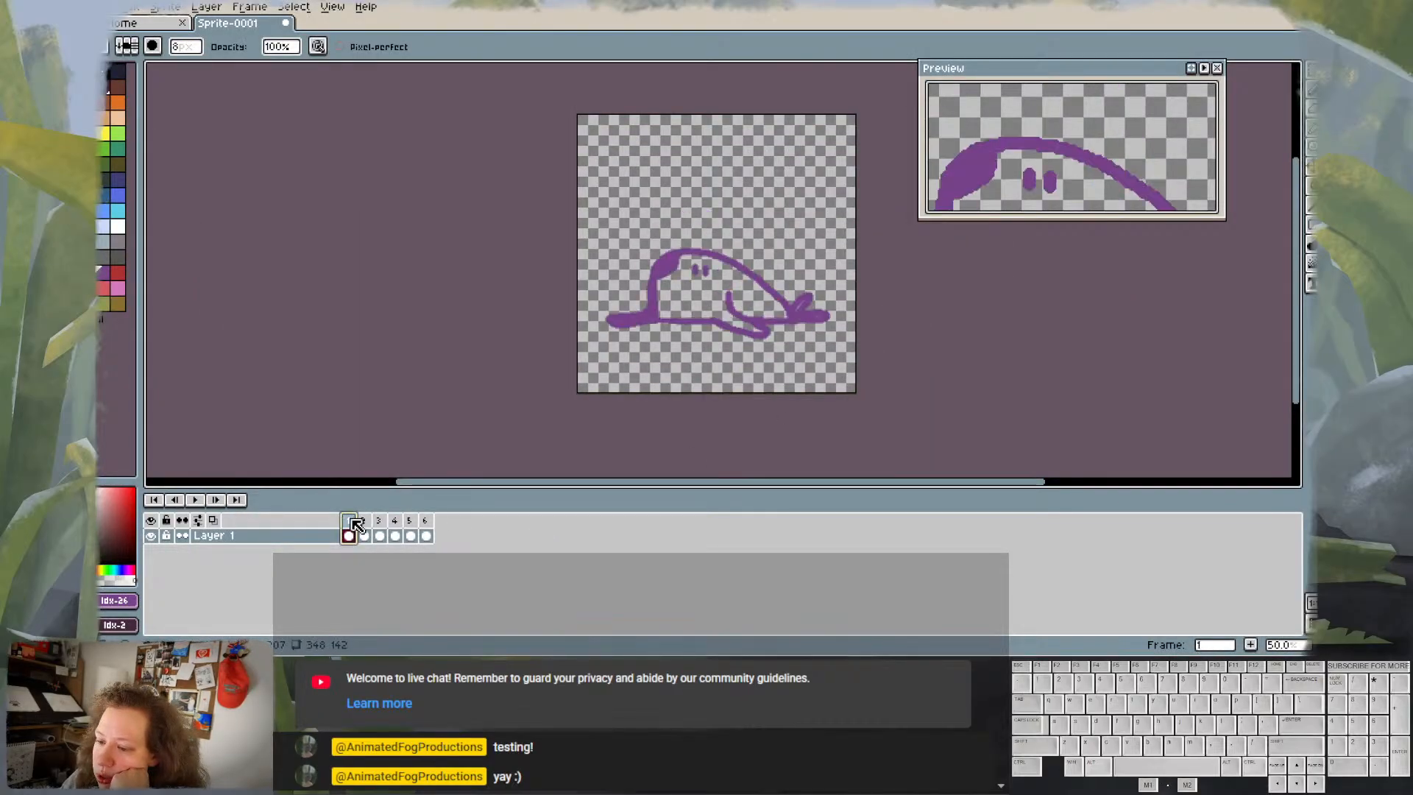
click(378, 521)
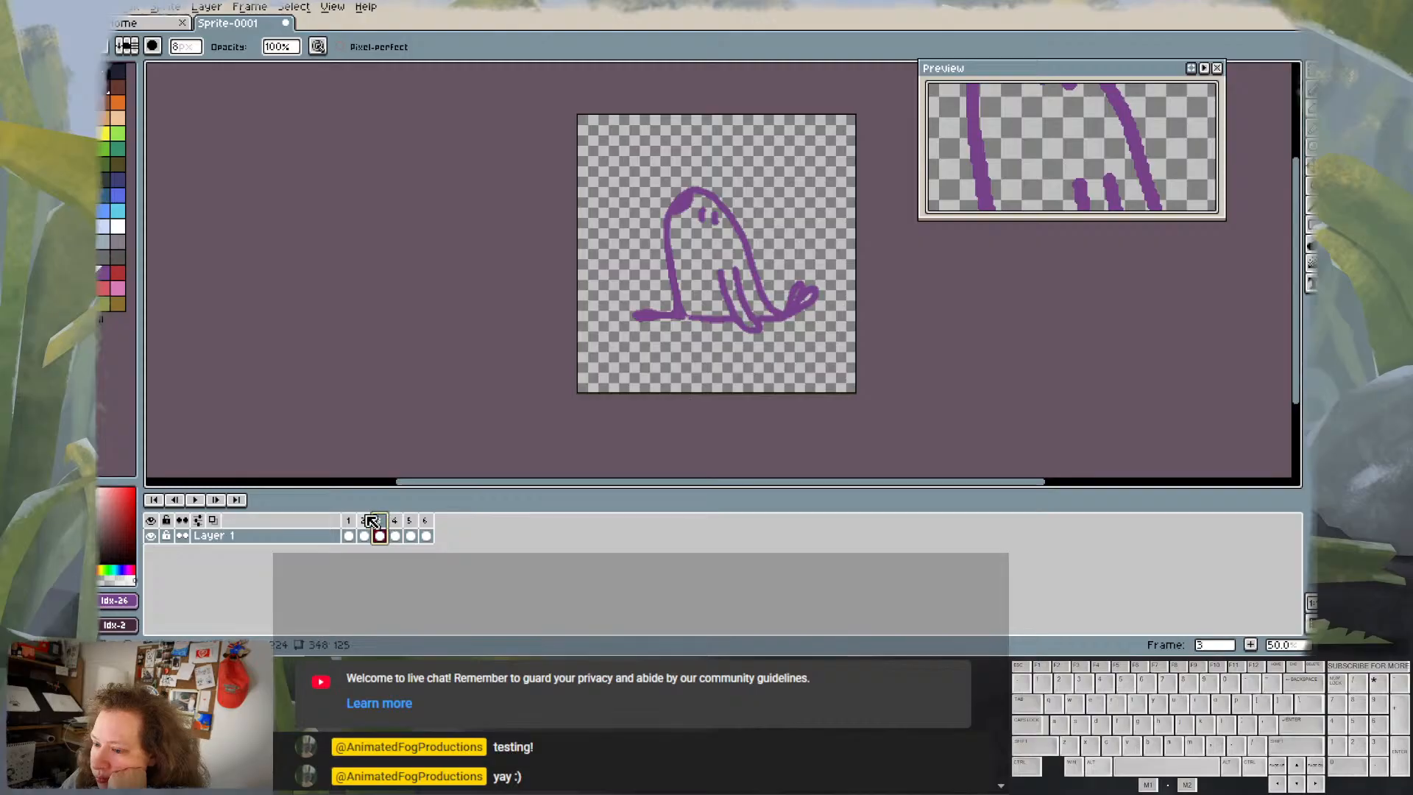
mouse_move(354, 524)
mouse_down()
mouse_move(433, 527)
mouse_move(348, 519)
mouse_up()
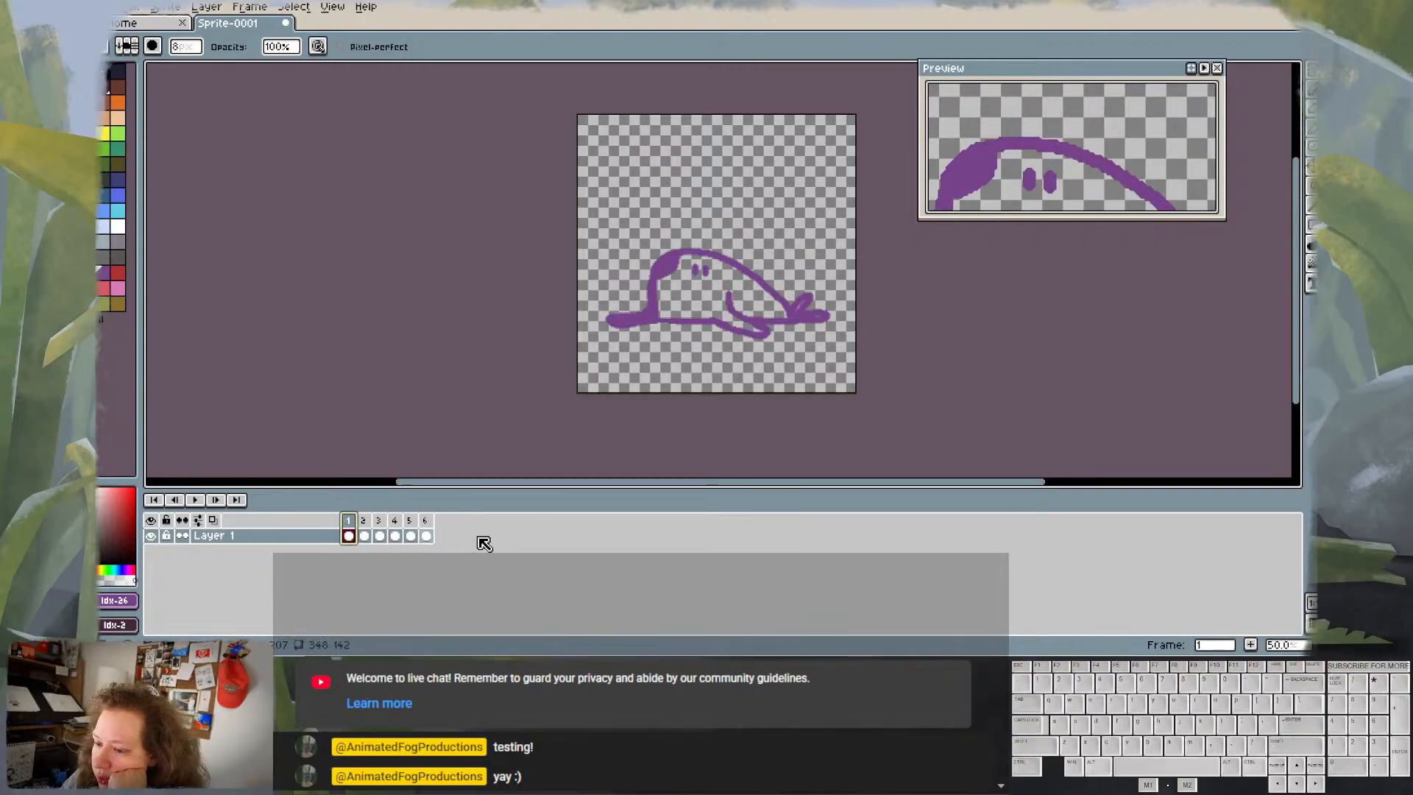
key(Return)
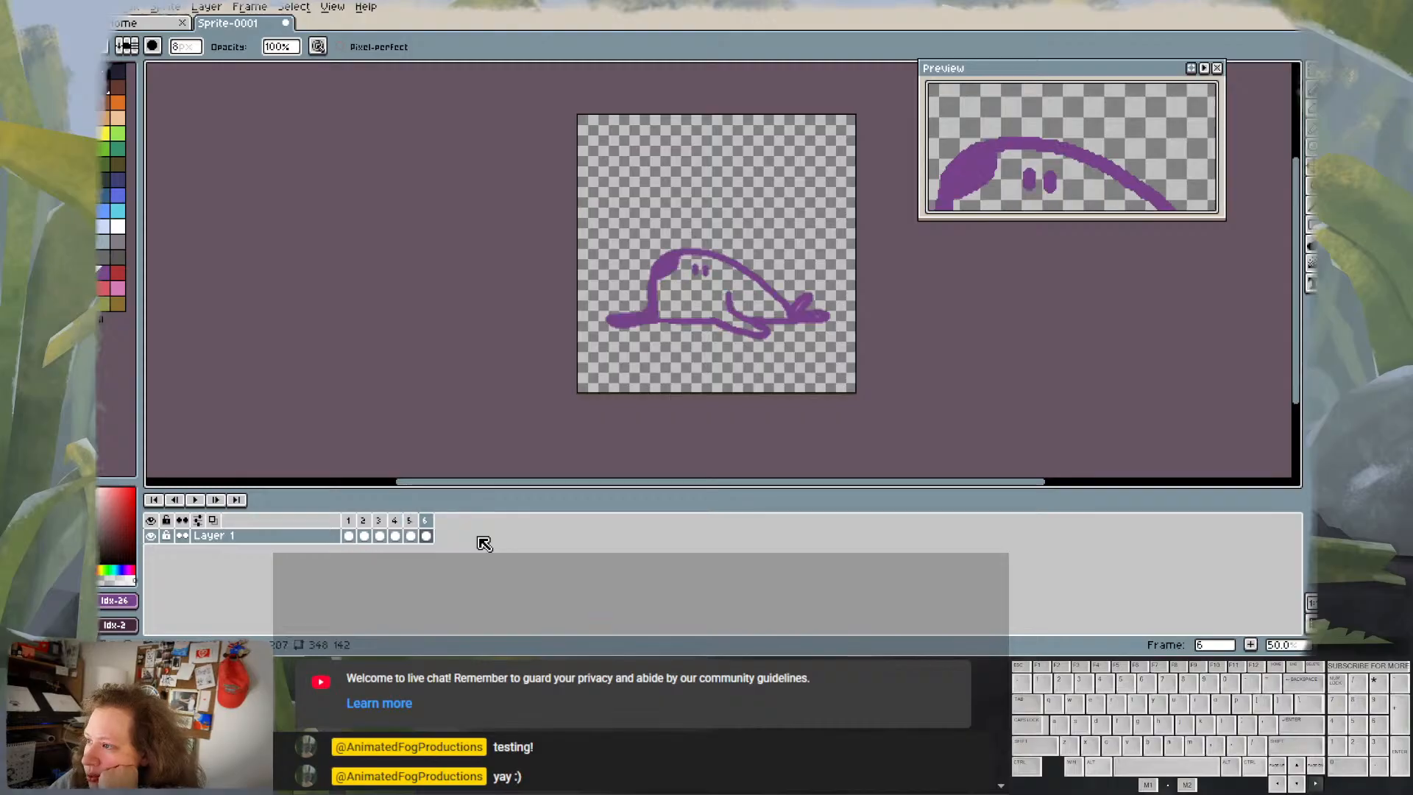
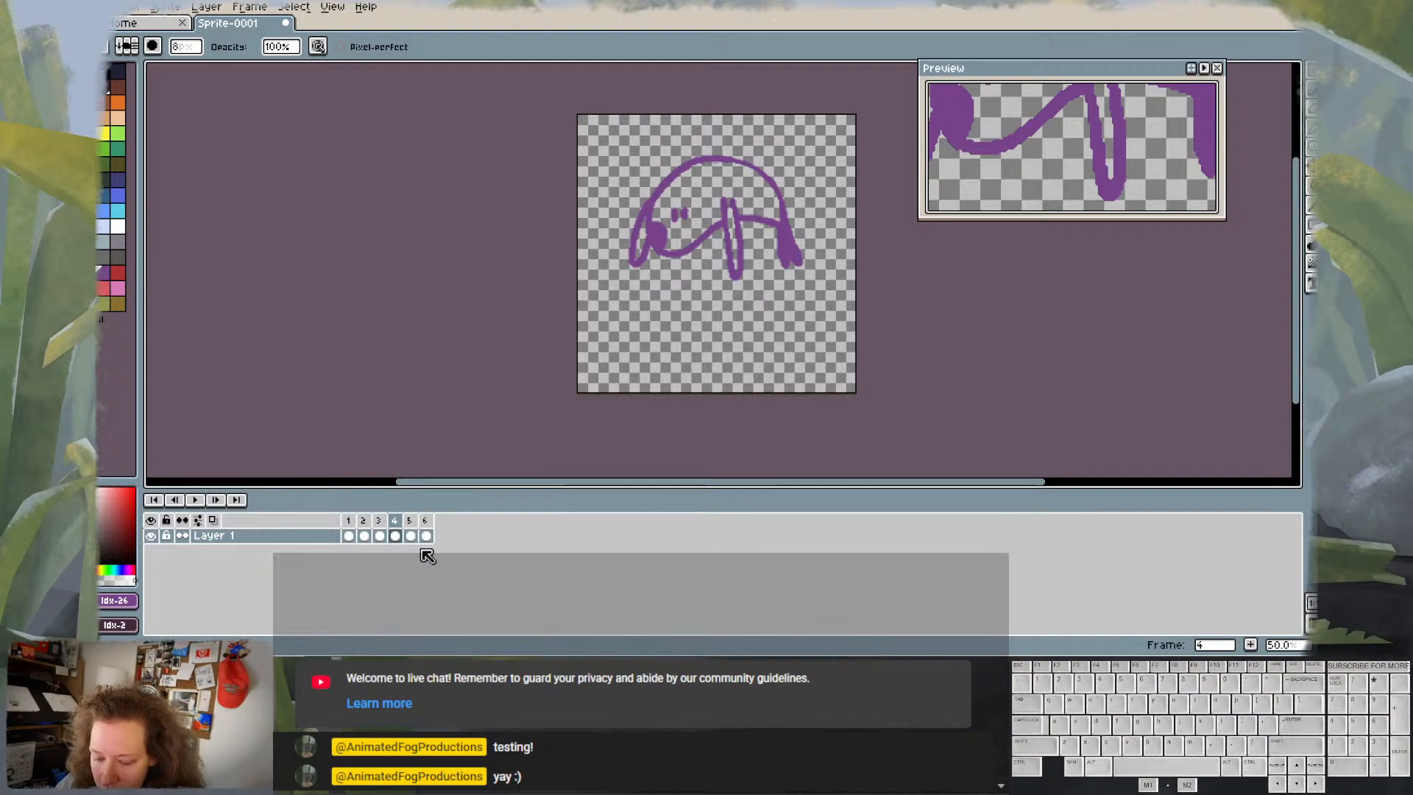
- Duplicate frame 4 as a new frame 5, select the seal there with a rectangular marquee, and nudge it straight up slightly
key(alt+n)
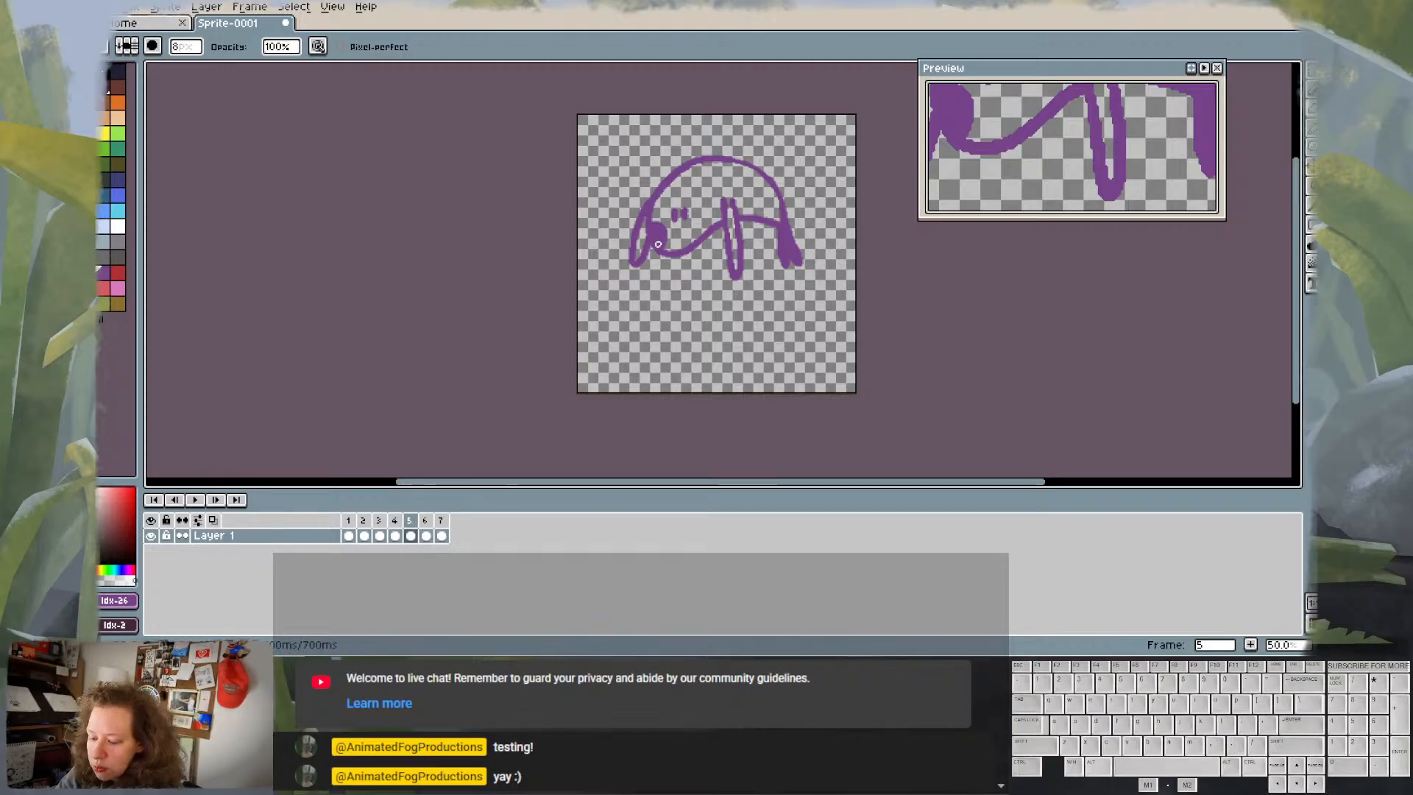
key(m)
drag(598, 121, 856, 306)
click(749, 227)
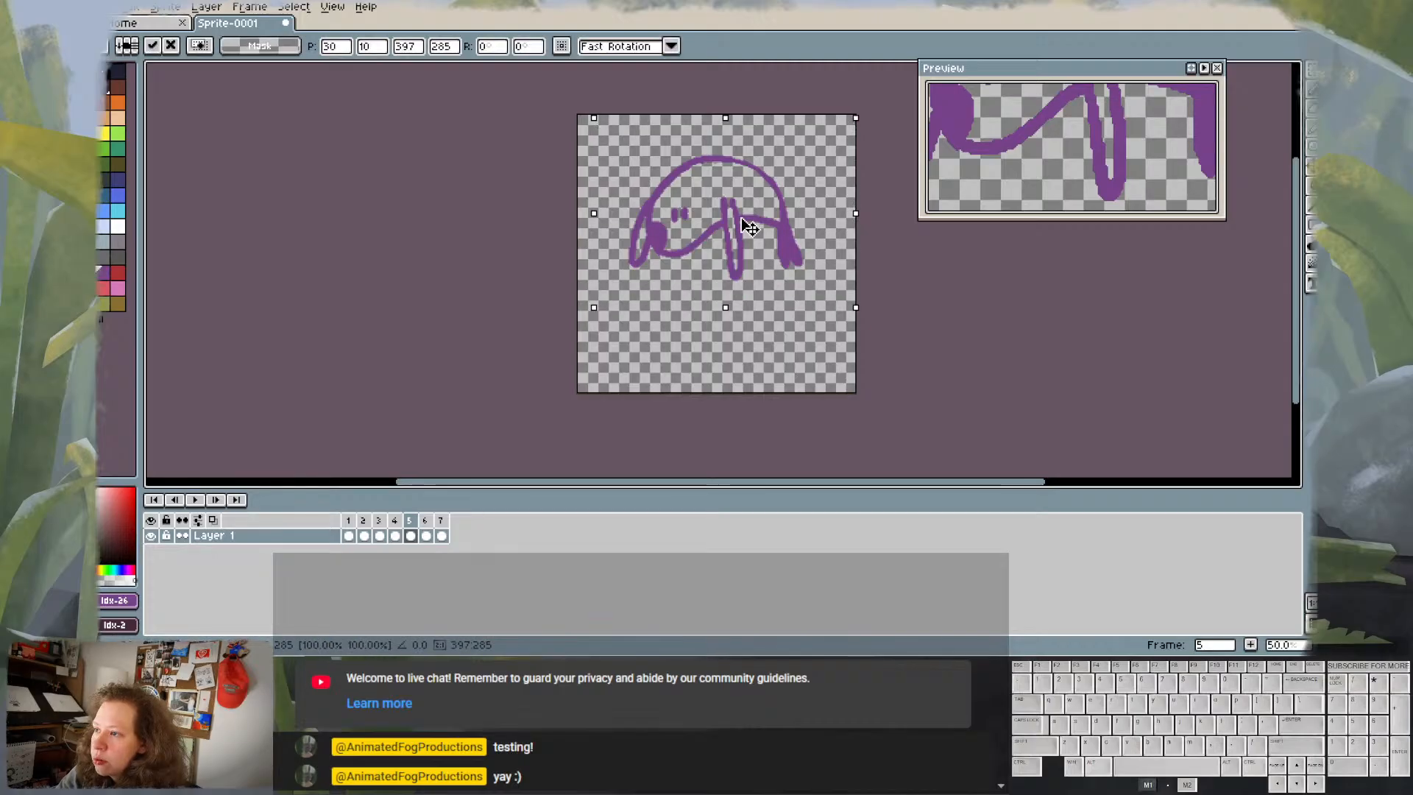
drag(749, 227, 751, 221)
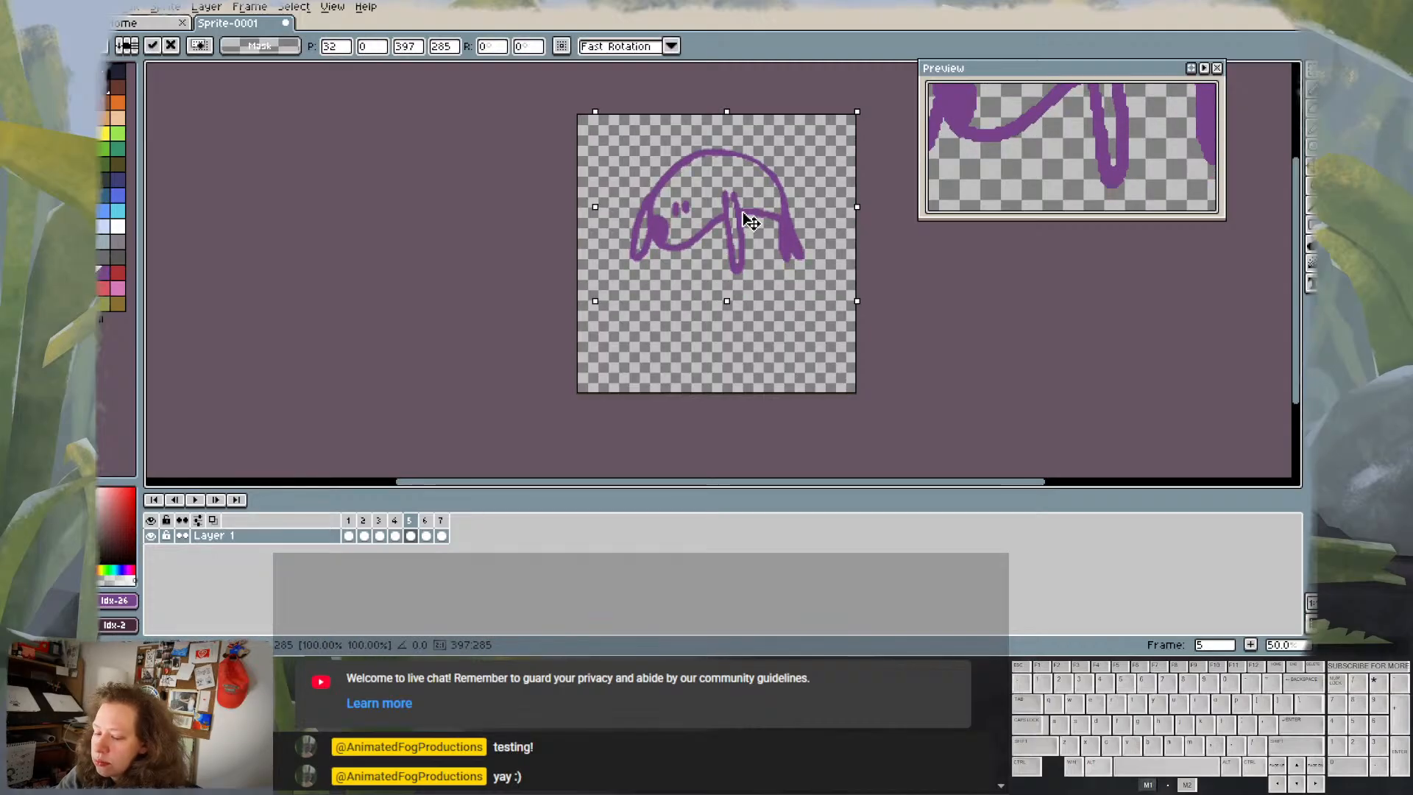
key(ctrl+z)
key(shift+Up)
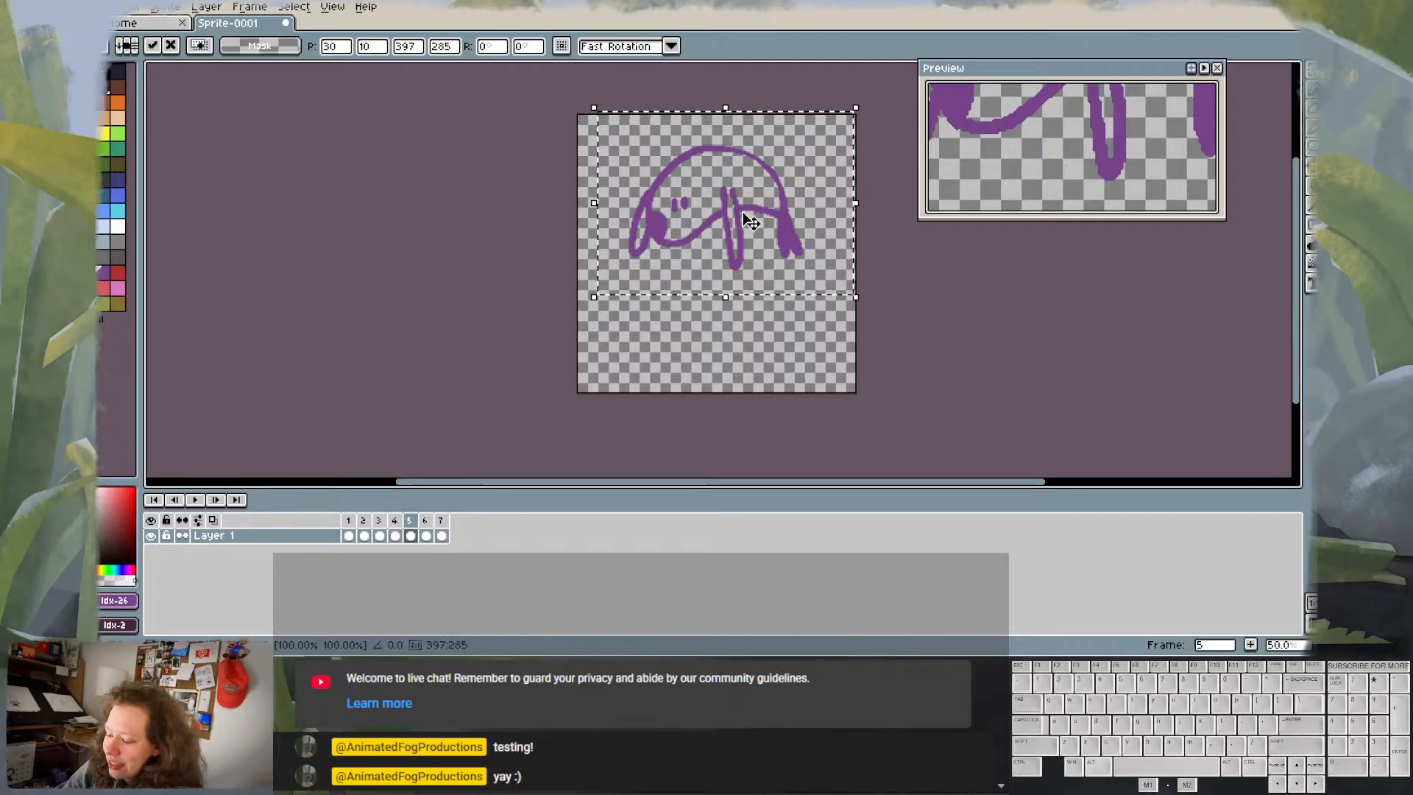
- Move the selected seal in frame 5 further straight up and skew it by about 3.2°
key(shift+Up)
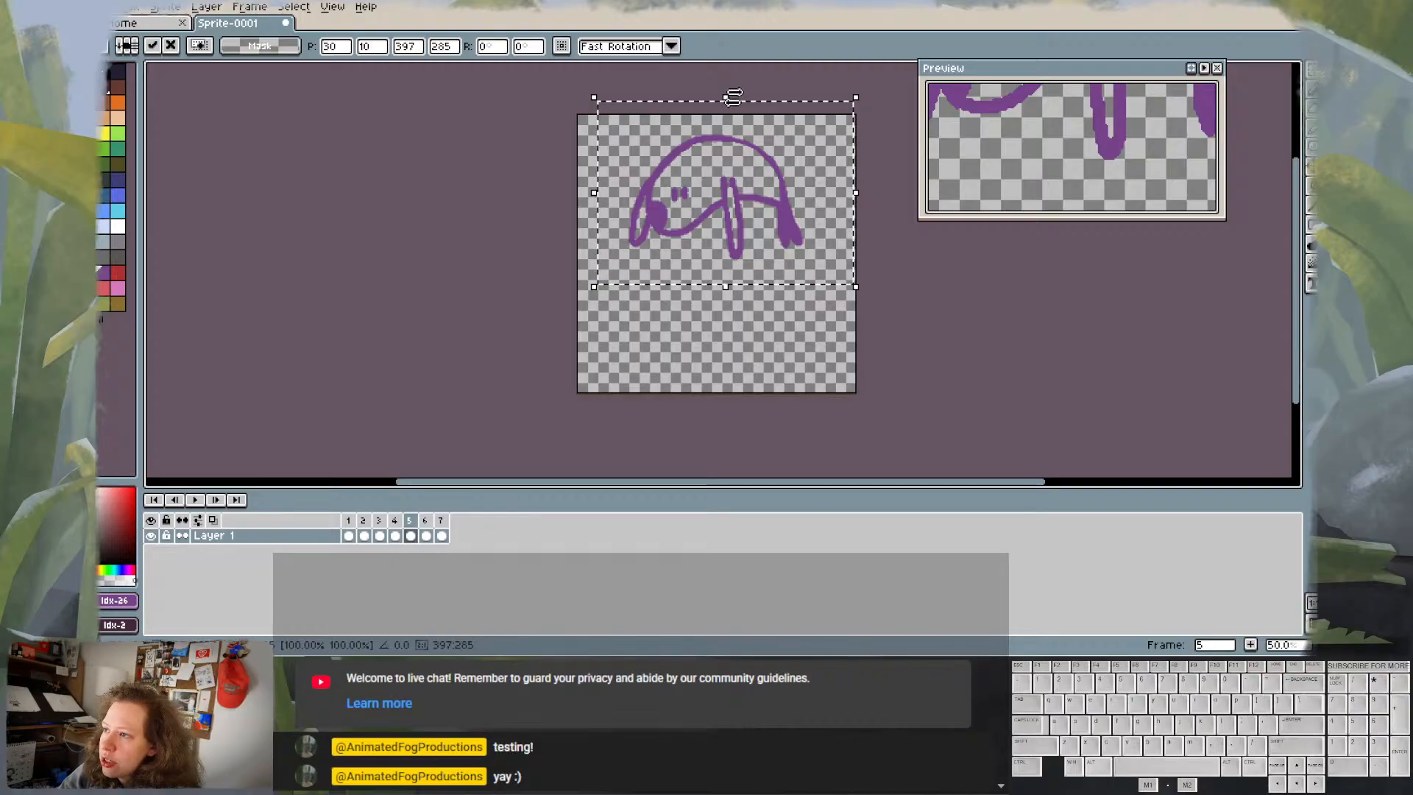
drag(733, 97, 737, 102)
drag(728, 93, 728, 91)
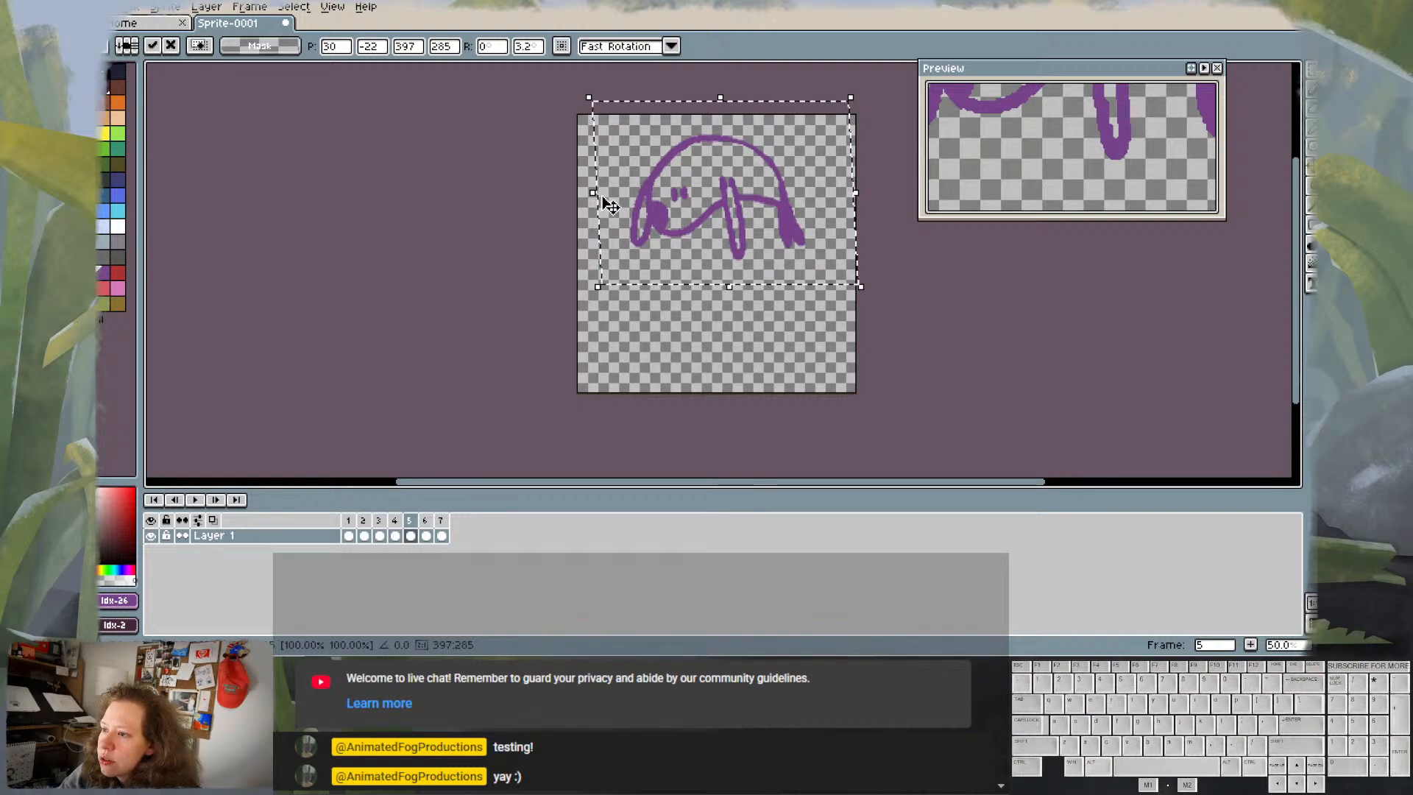
- Narrow the seal from both sides to about 363 px, stretch it downward to about 295 px high, and apply the transformation
drag(592, 191, 604, 193)
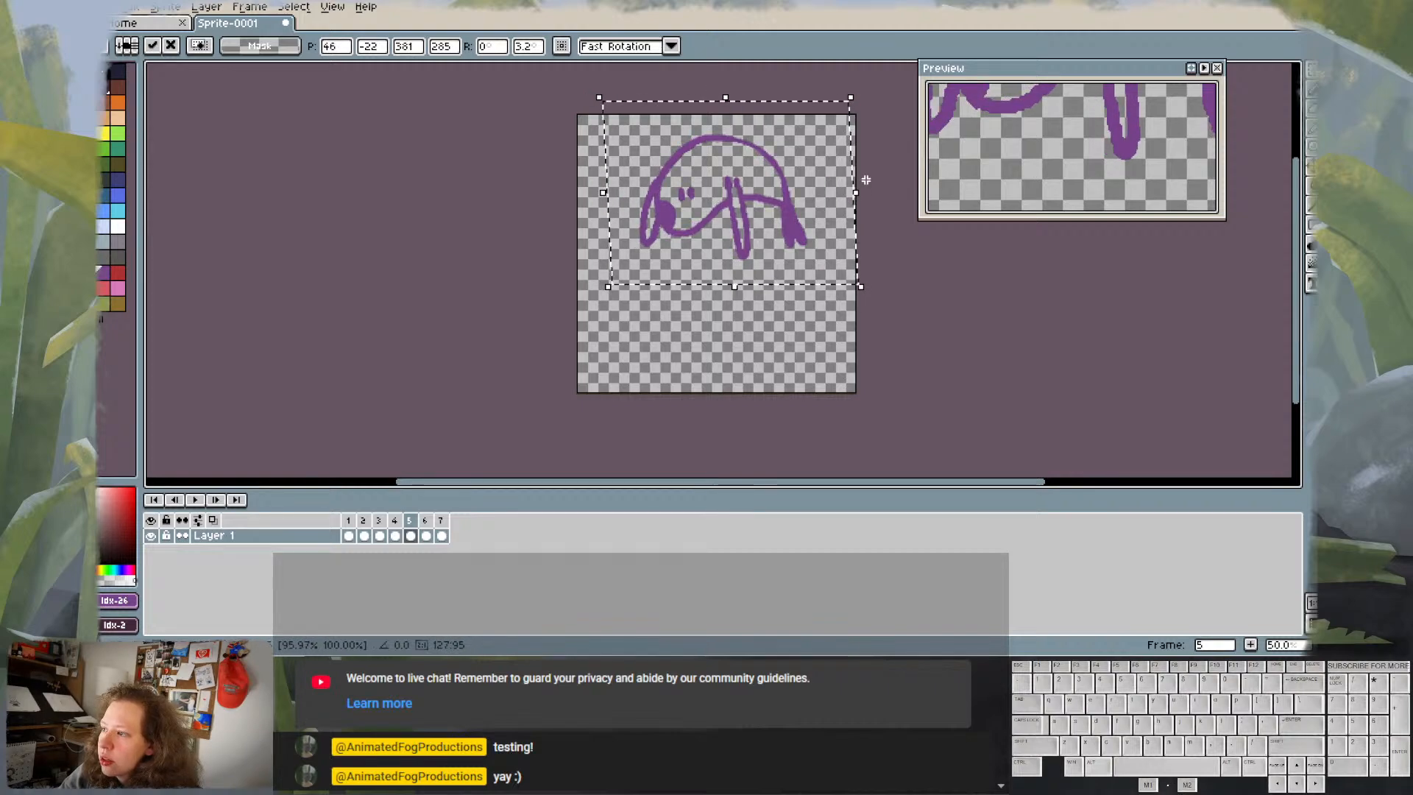
drag(859, 192, 846, 192)
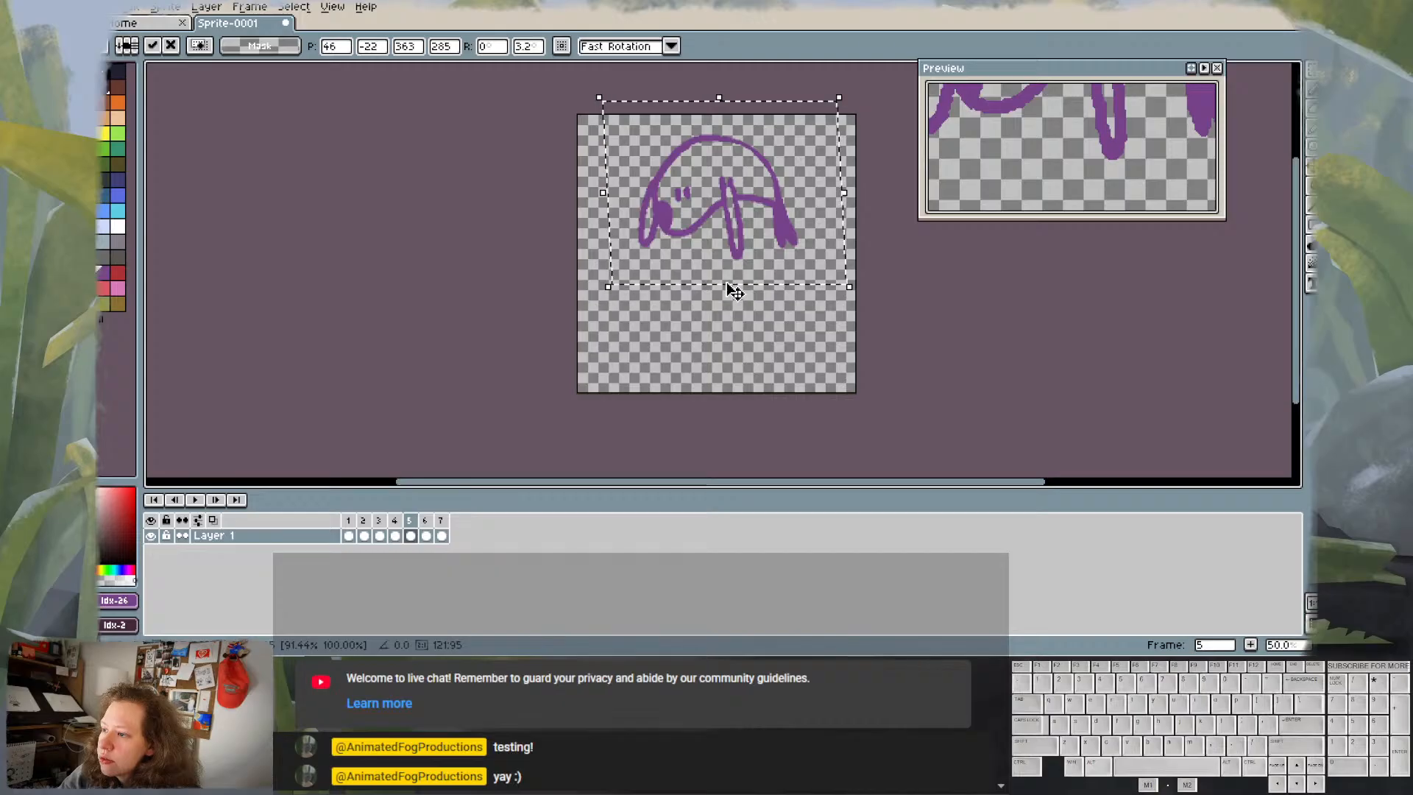
drag(727, 286, 729, 293)
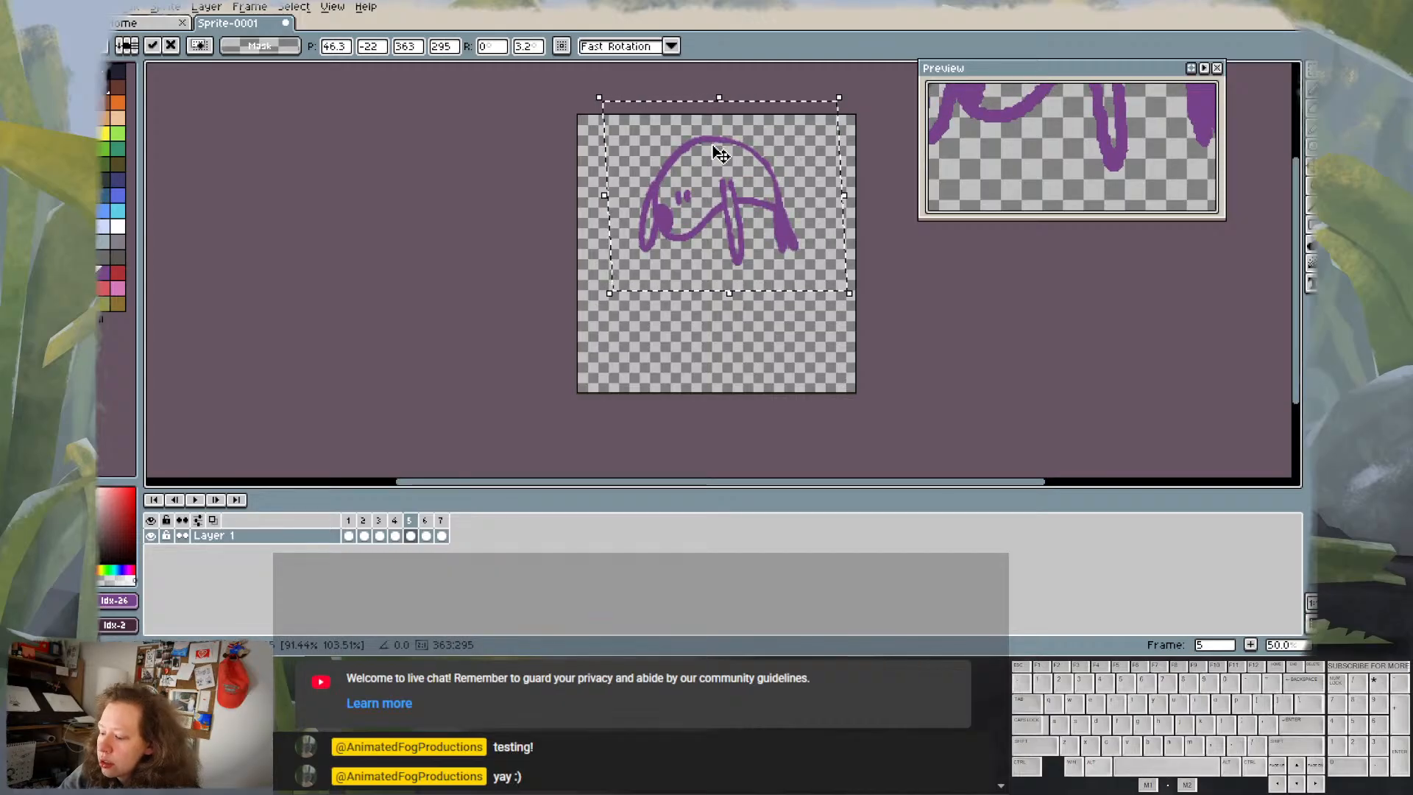
key(Left)
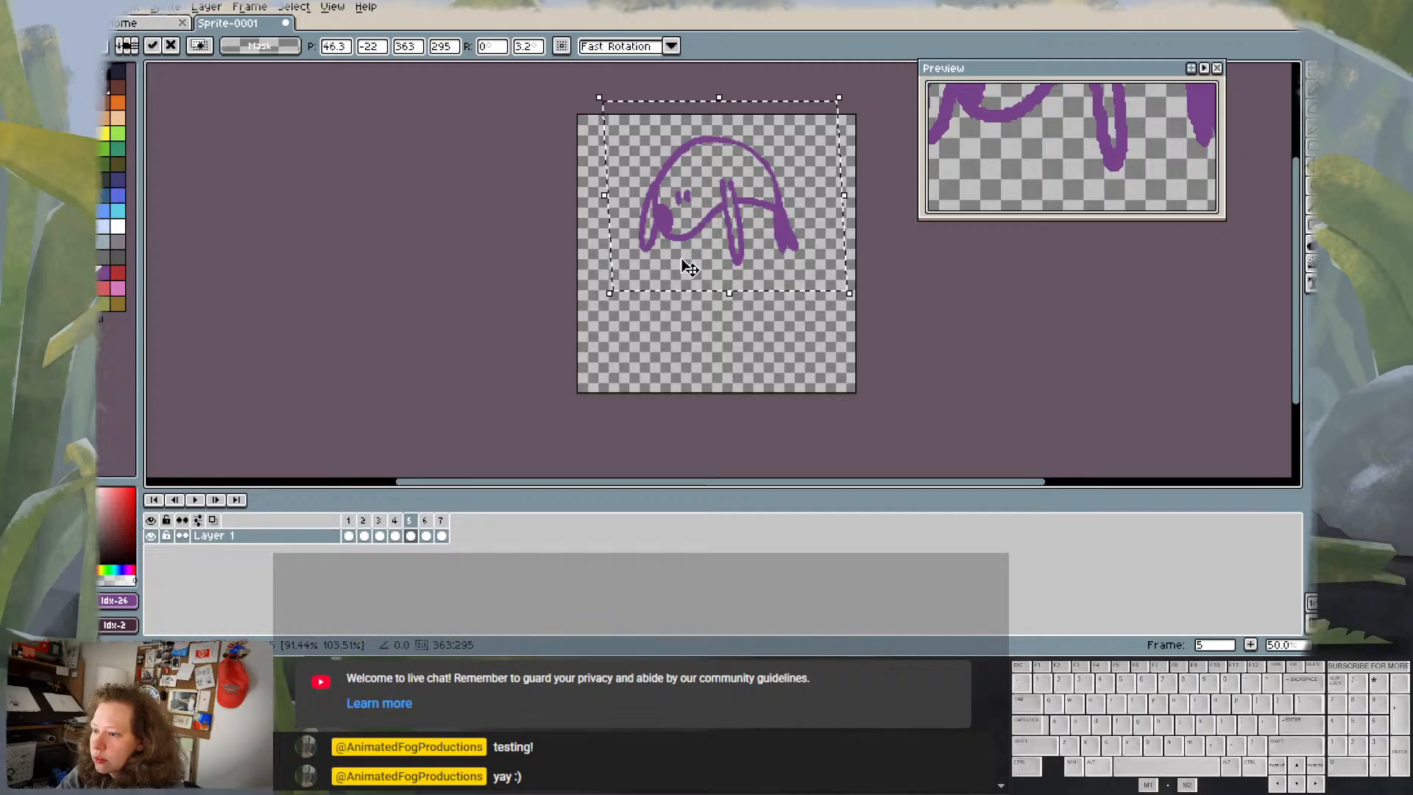
key(Return)
- Clear the selection and flip between frame 4 and its neighbouring frames to compare the seal's poses, ending on frame 5
click(395, 536)
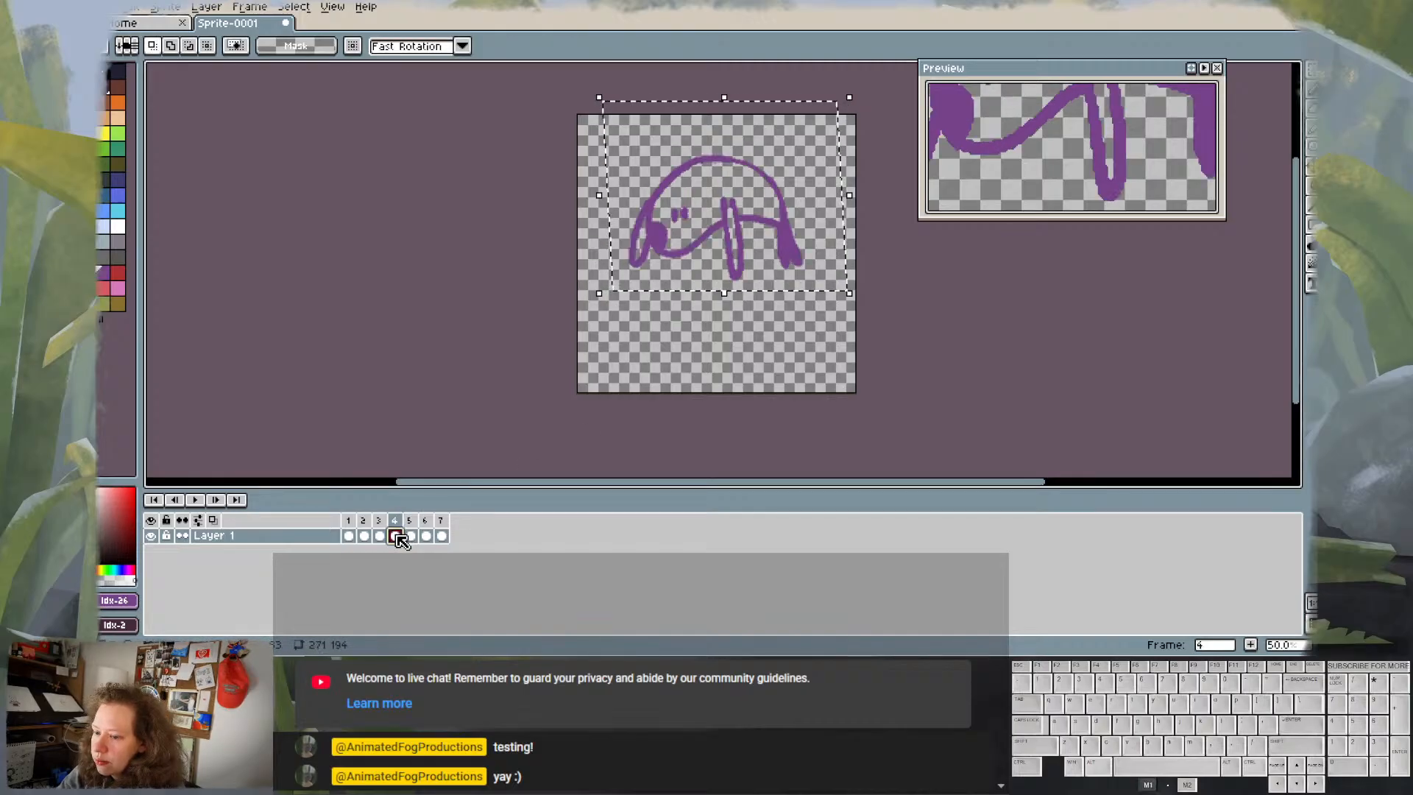
click(341, 286)
key(Left)
key(Right)
key(Right)
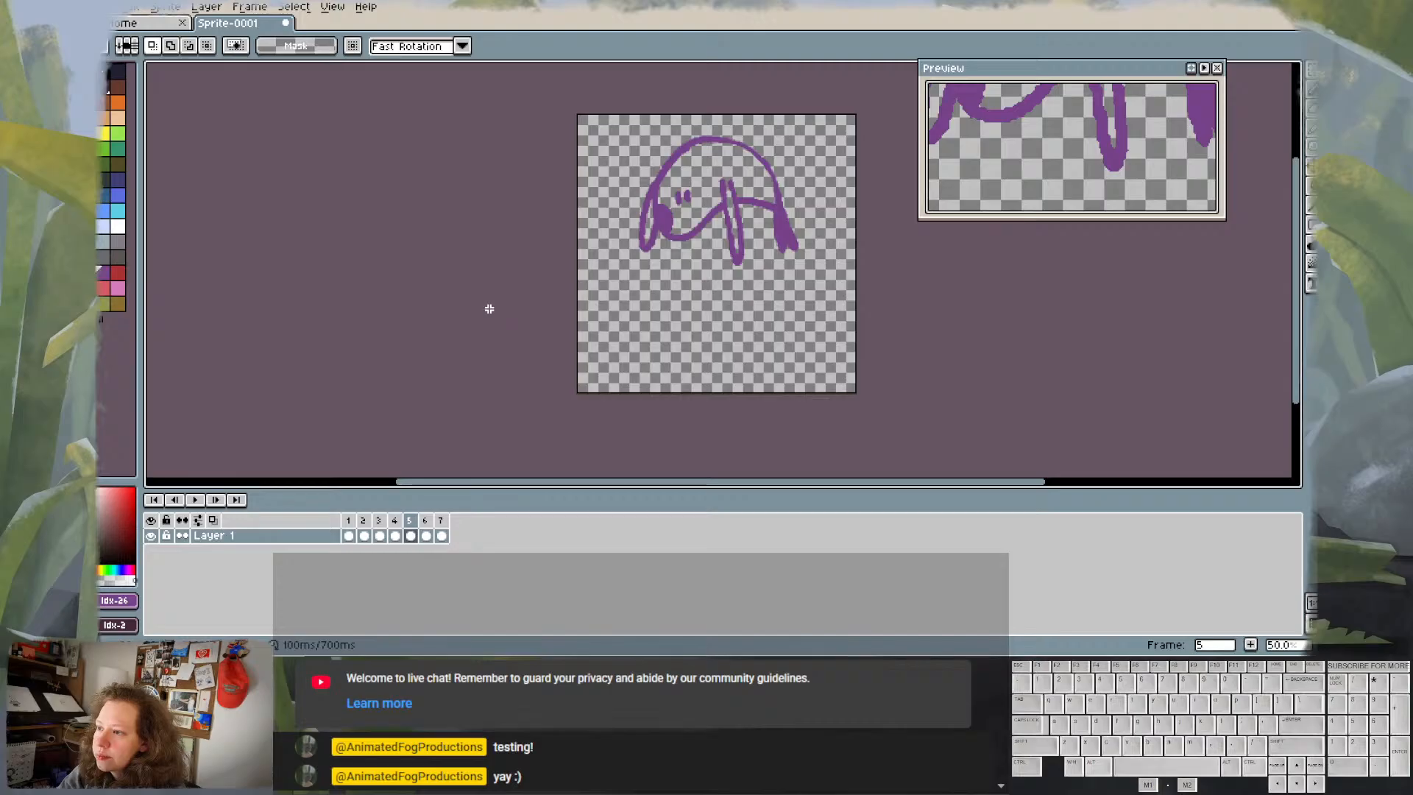
- Compare the creature's poses on frames 3, 4 and 5 by flipping between them
key(Left)
key(Right)
key(Left)
key(Right)
key(Left)
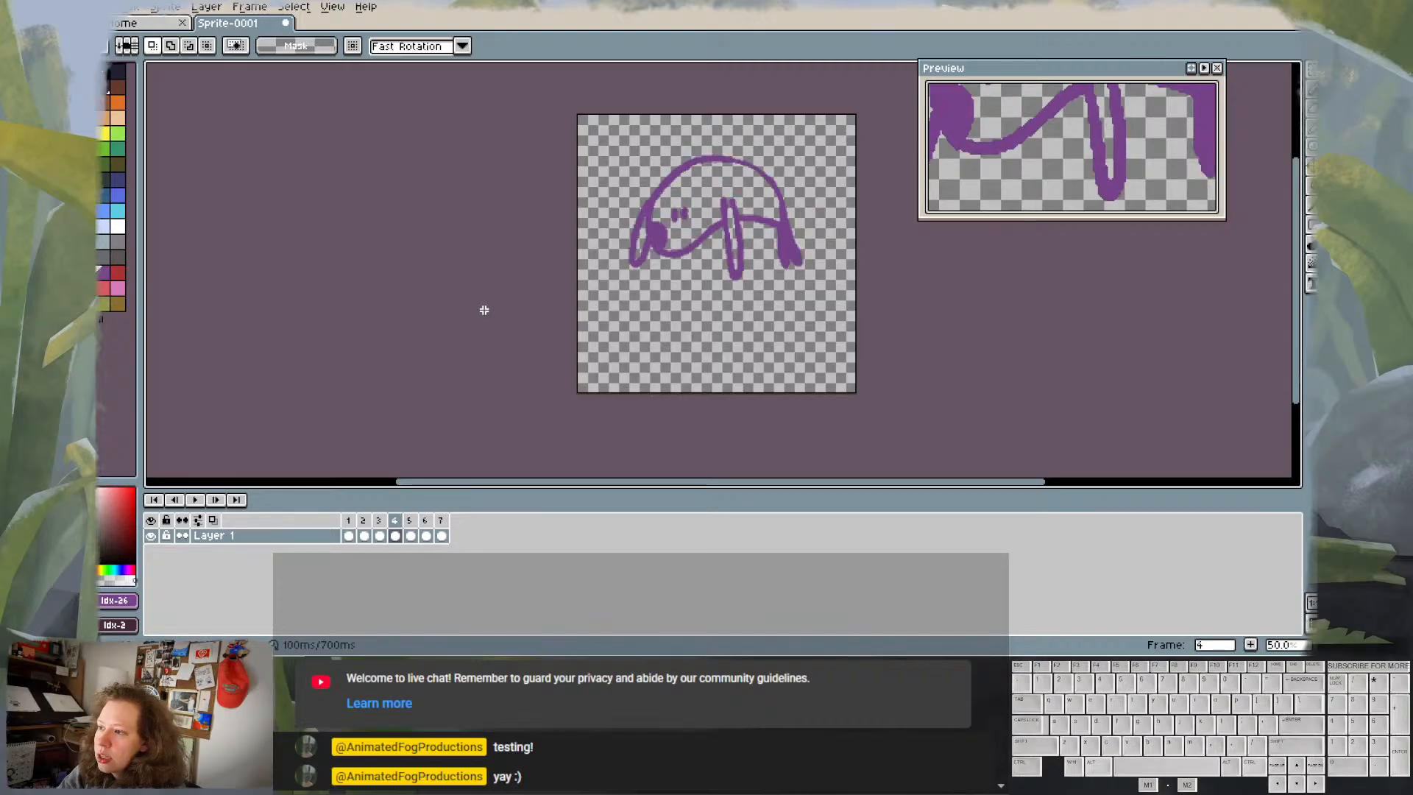
key(Right)
key(Left)
key(Left)
key(Left)
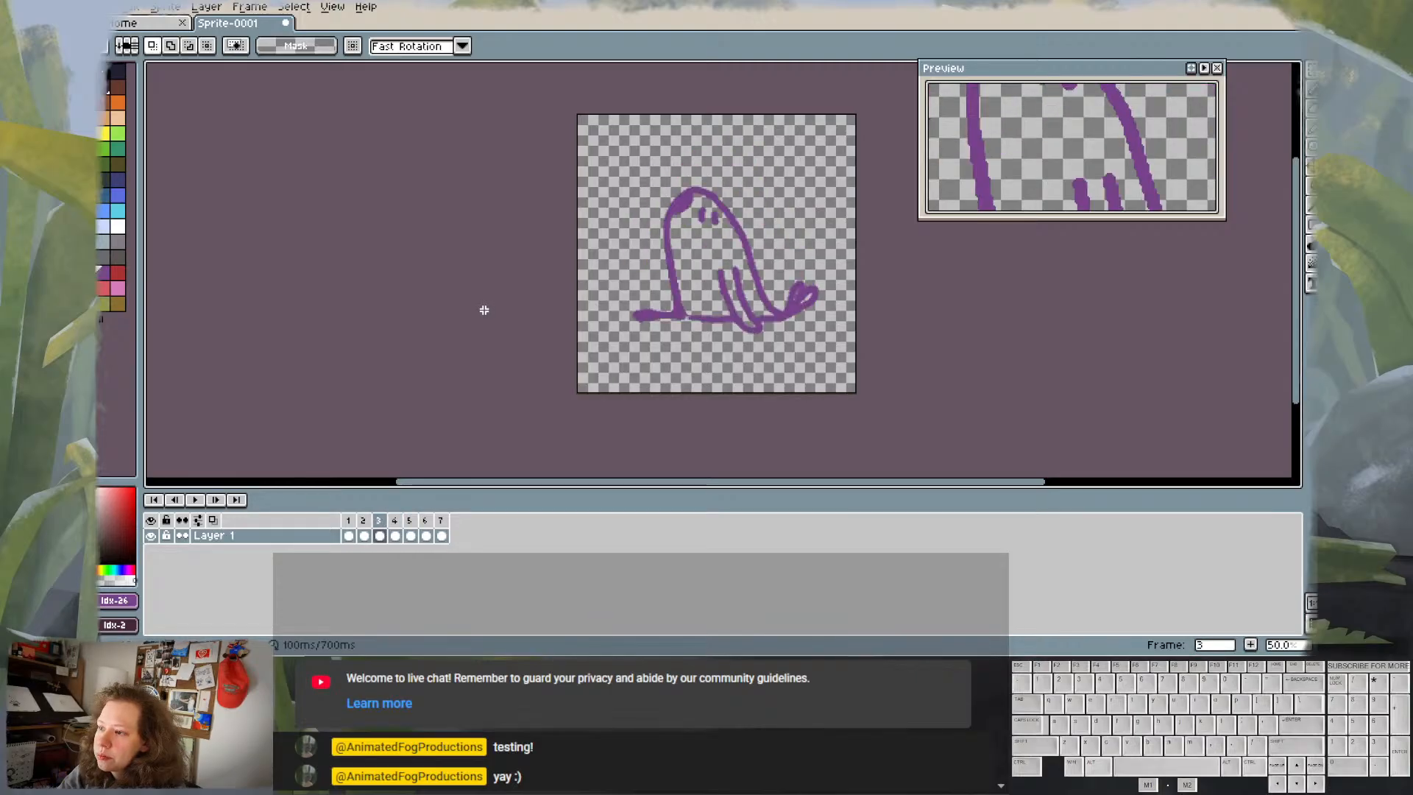
key(Right)
key(Right)
key(Right)
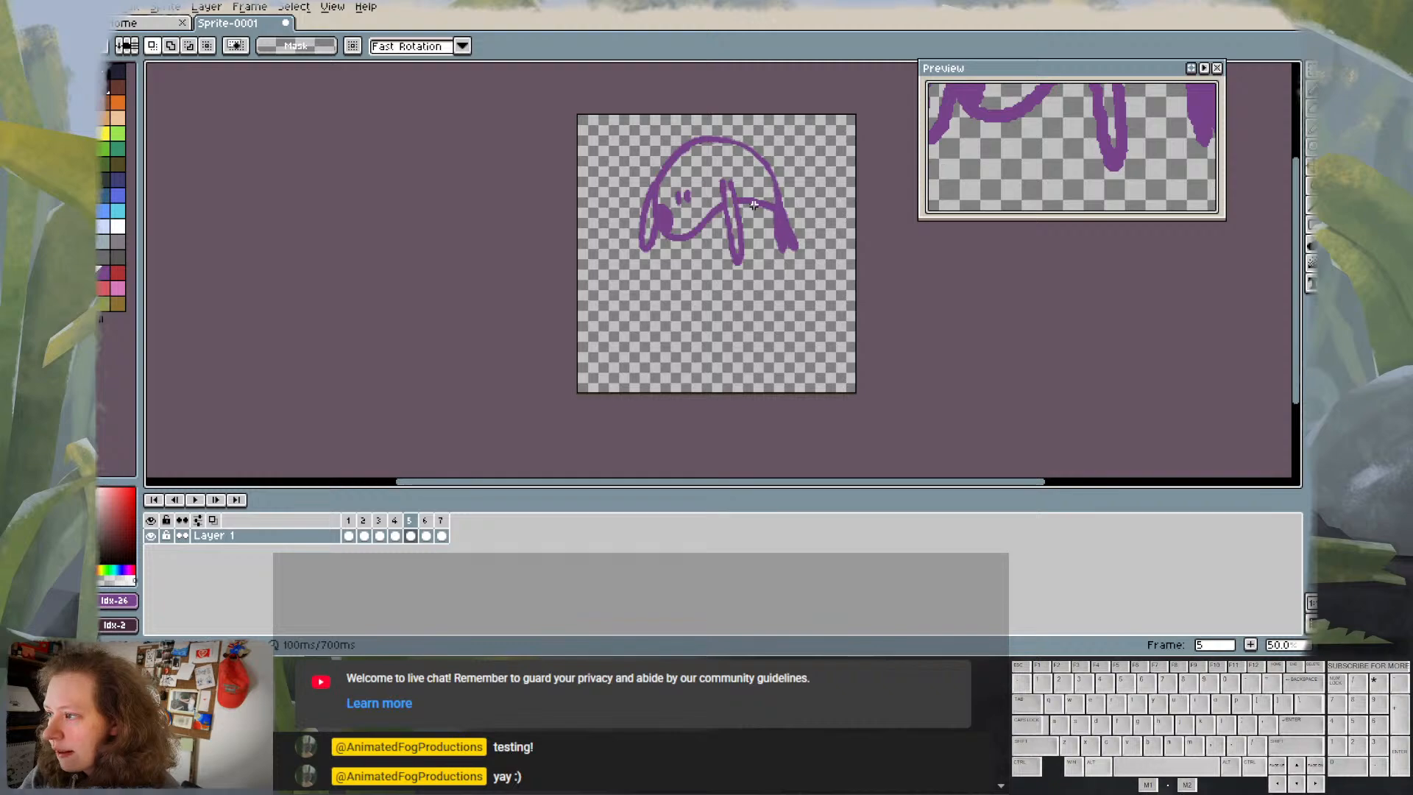
- Erase the middle flipper and the flipper beside the head on frame 5, restoring the Pencil tool
key(b)
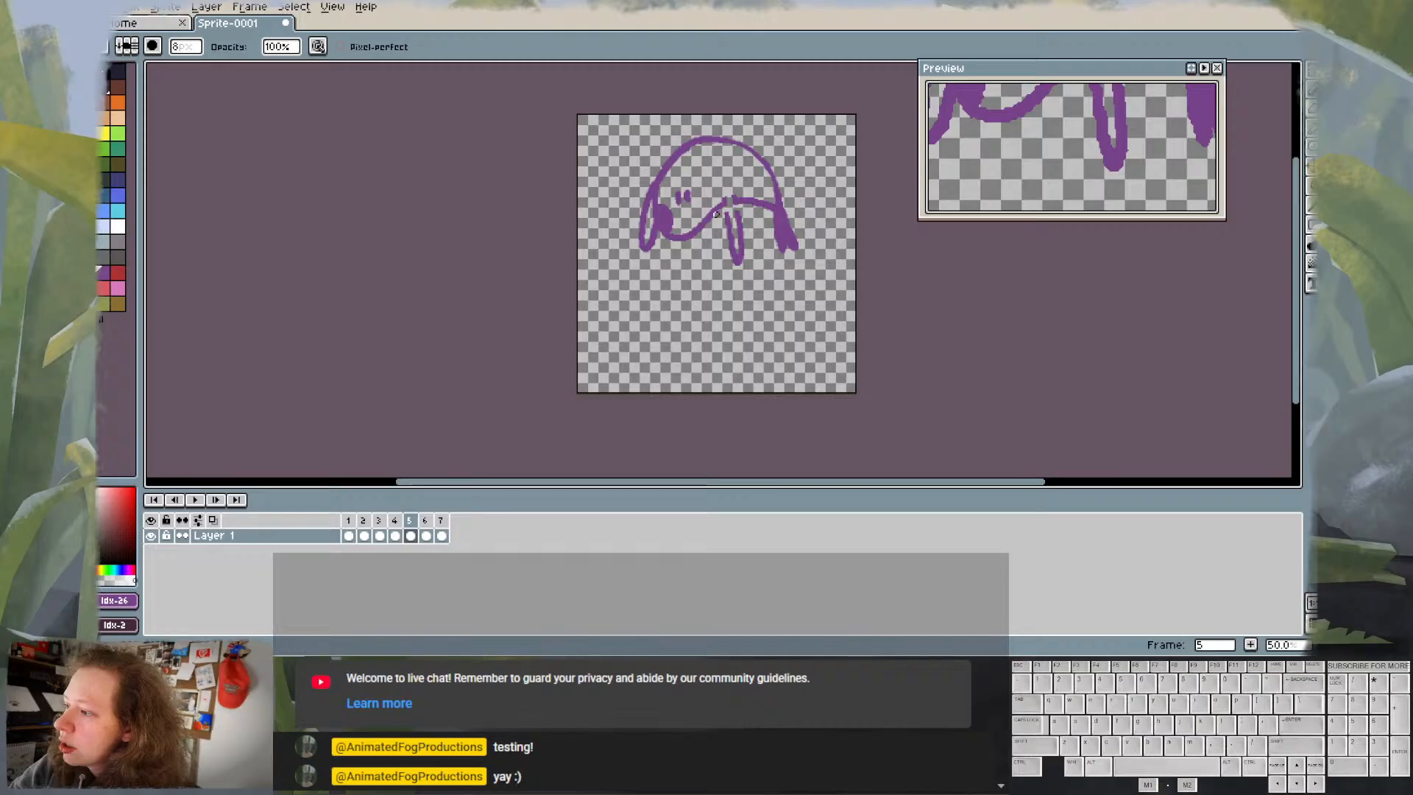
drag(737, 212, 738, 268)
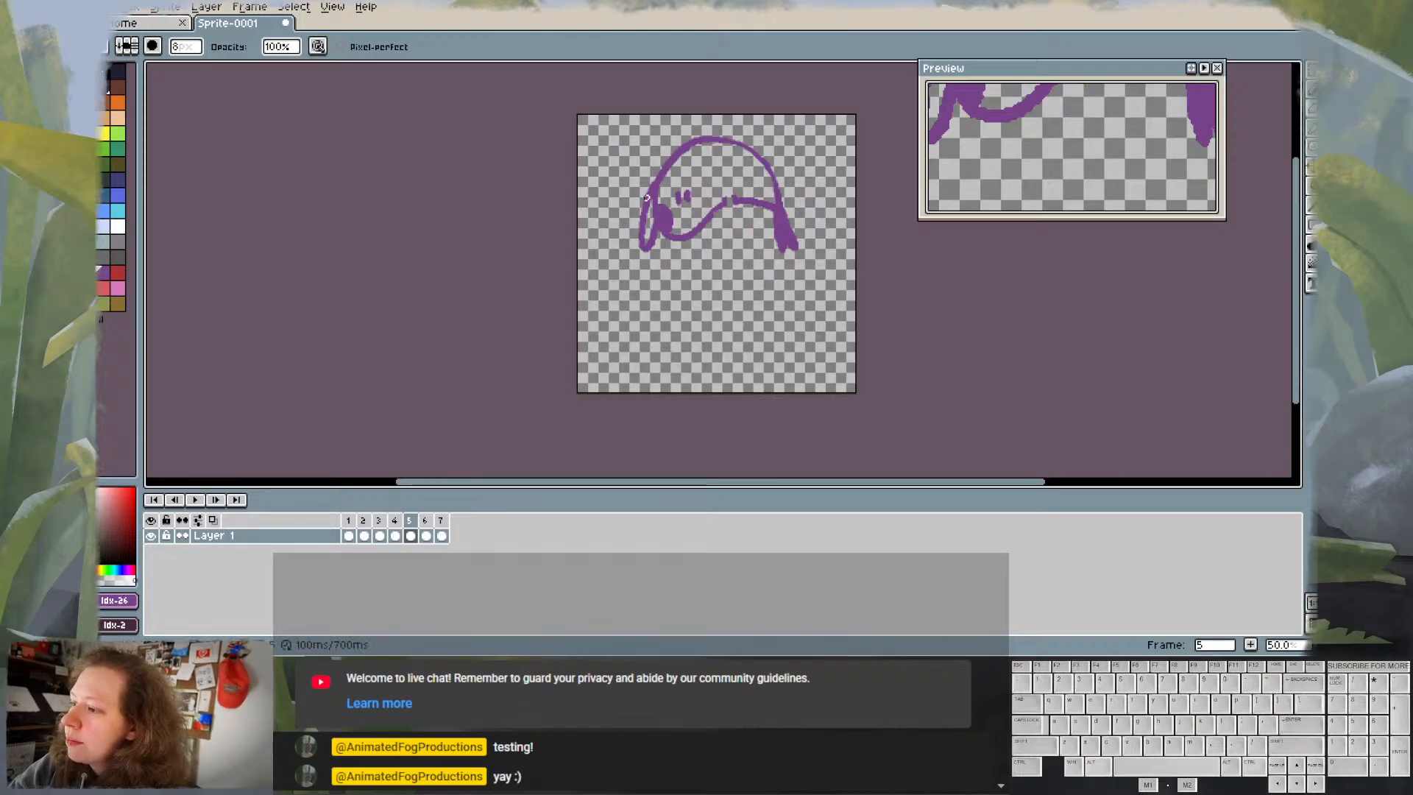
mouse_move(649, 192)
mouse_down()
mouse_move(664, 253)
mouse_move(642, 194)
mouse_move(641, 248)
mouse_up()
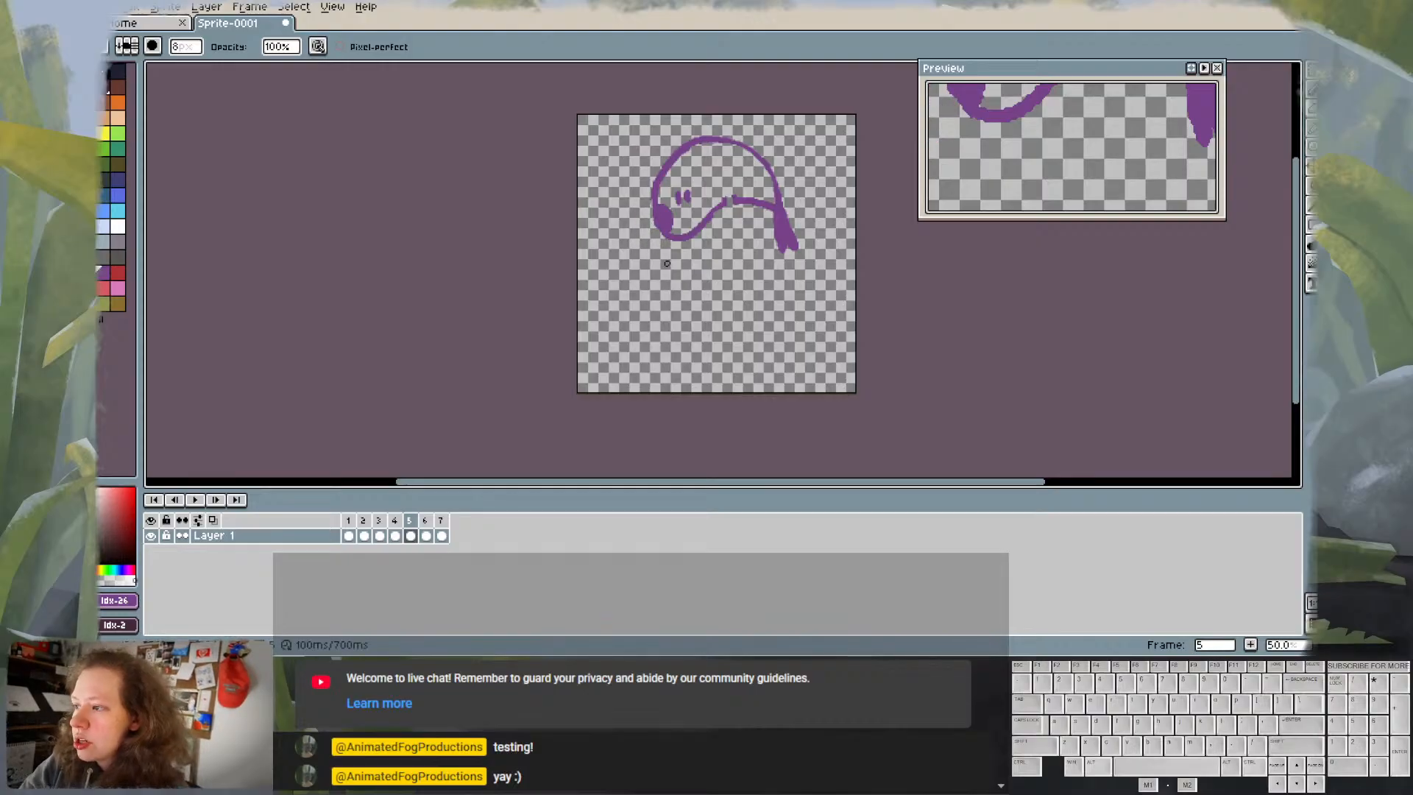
key(b)
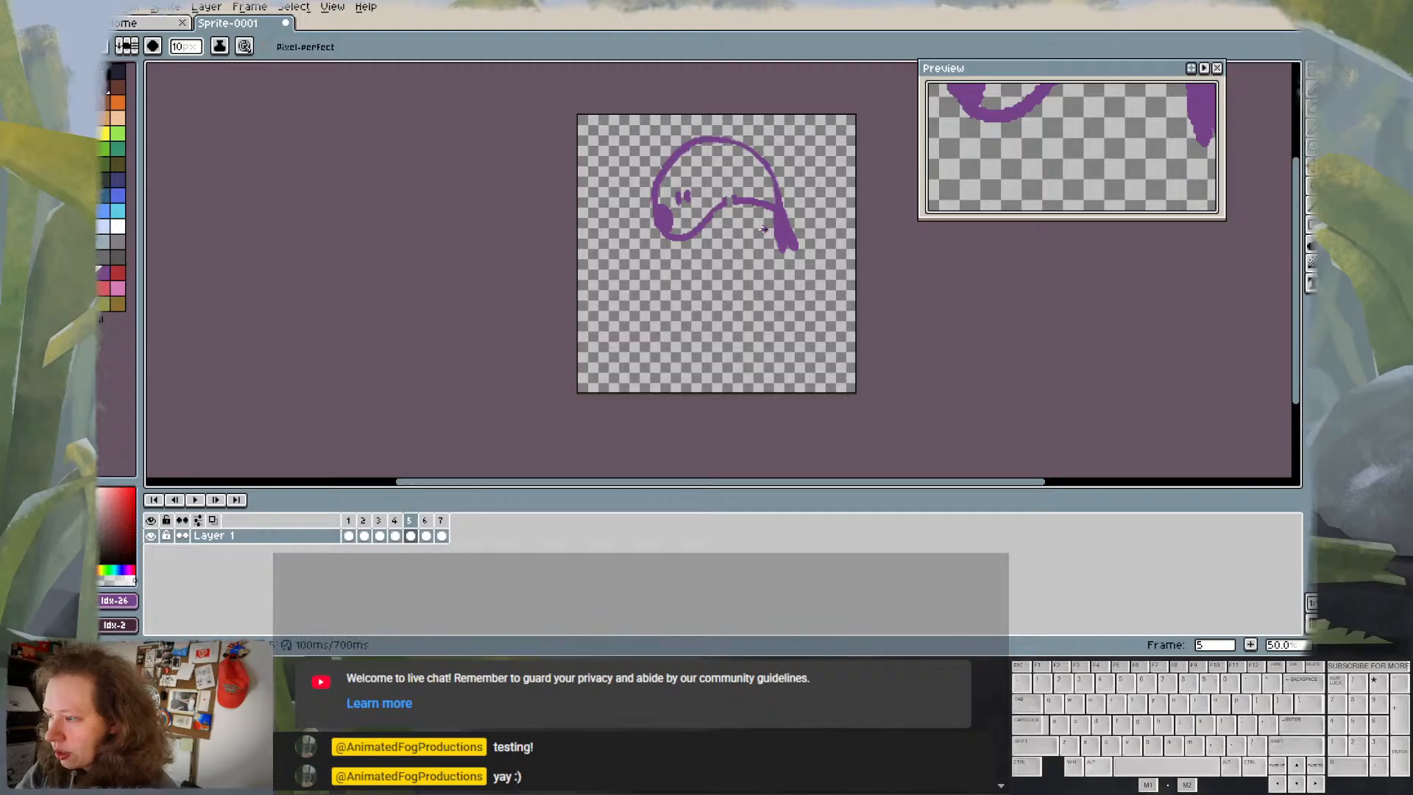
key(Left)
key(Right)
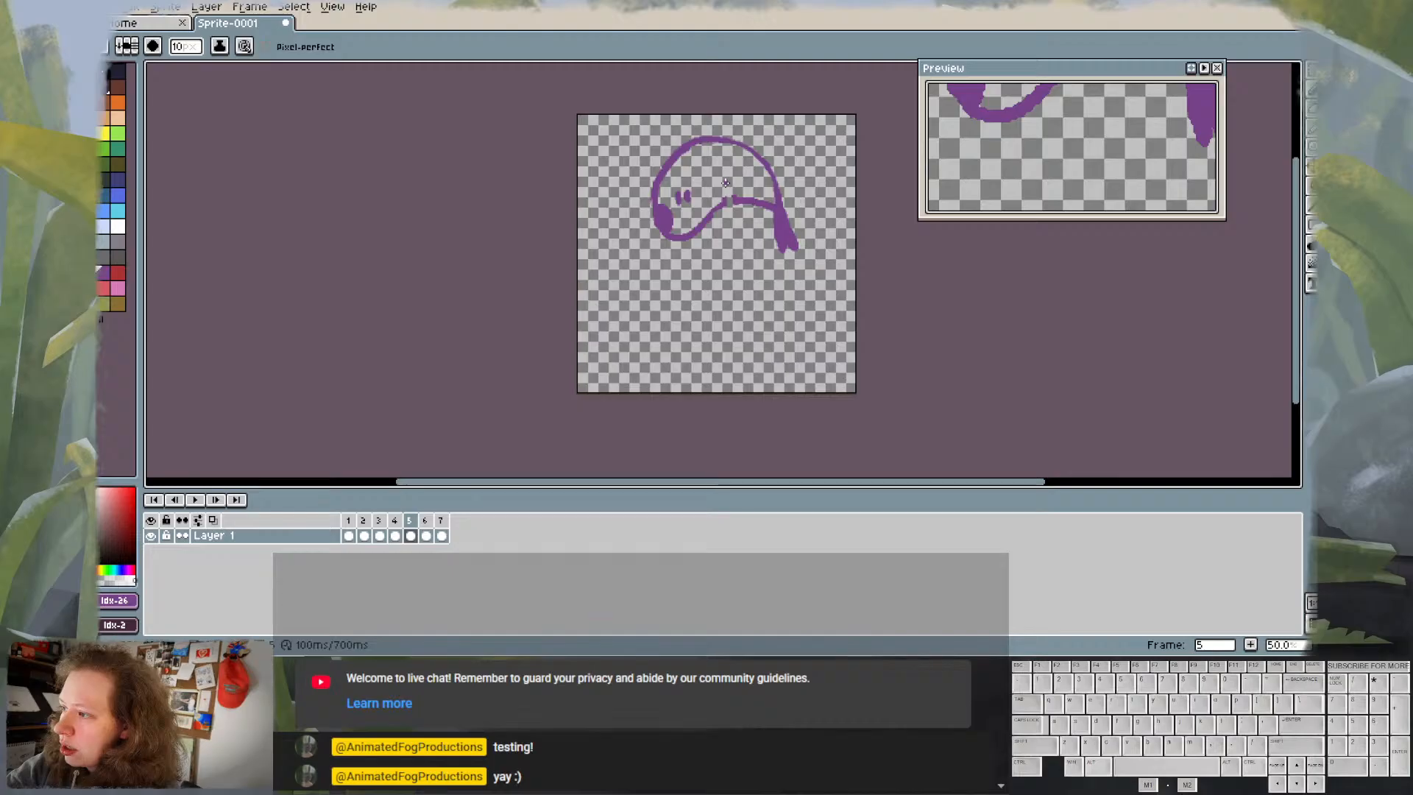
key(Left)
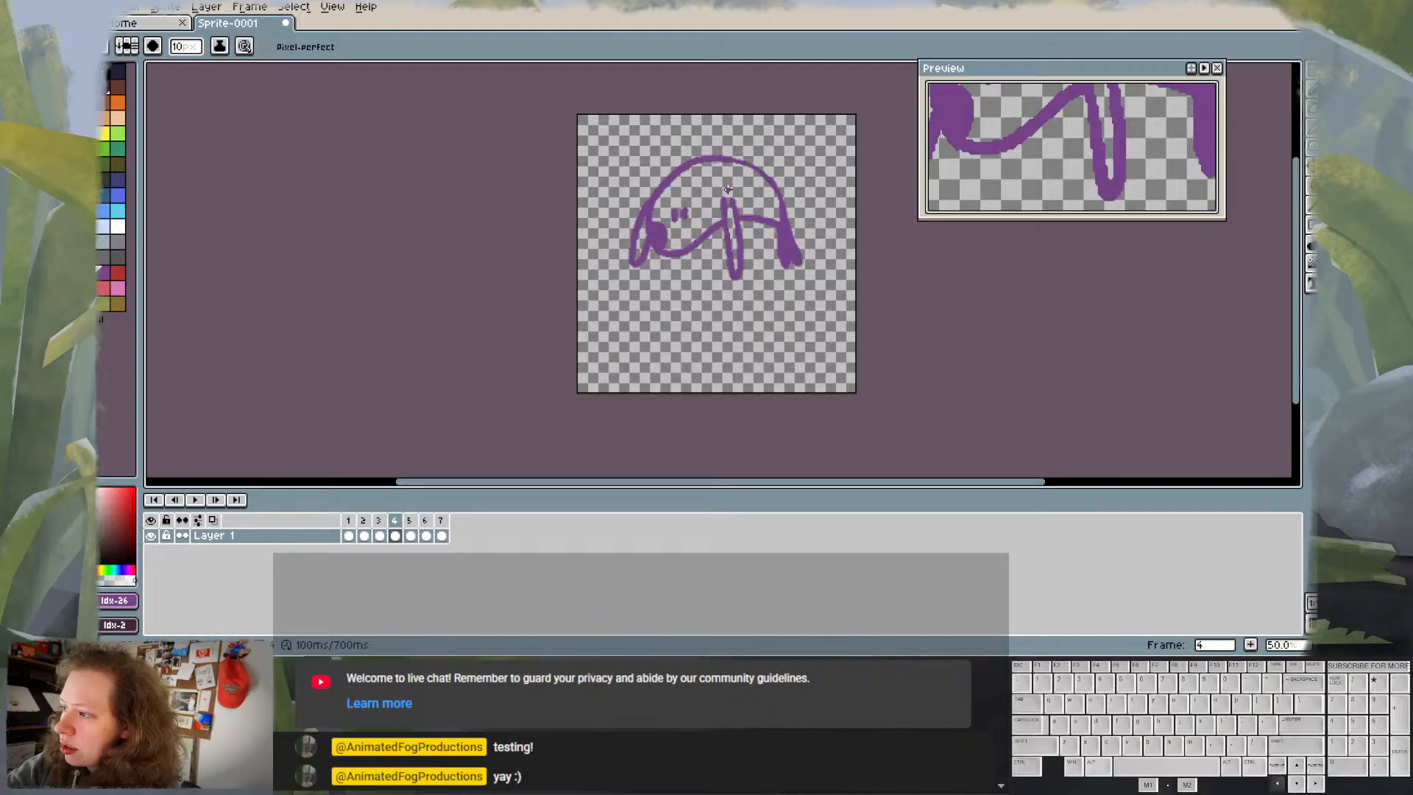
key(Right)
mouse_move(723, 179)
mouse_down()
mouse_move(757, 197)
mouse_move(737, 240)
mouse_move(735, 193)
mouse_up()
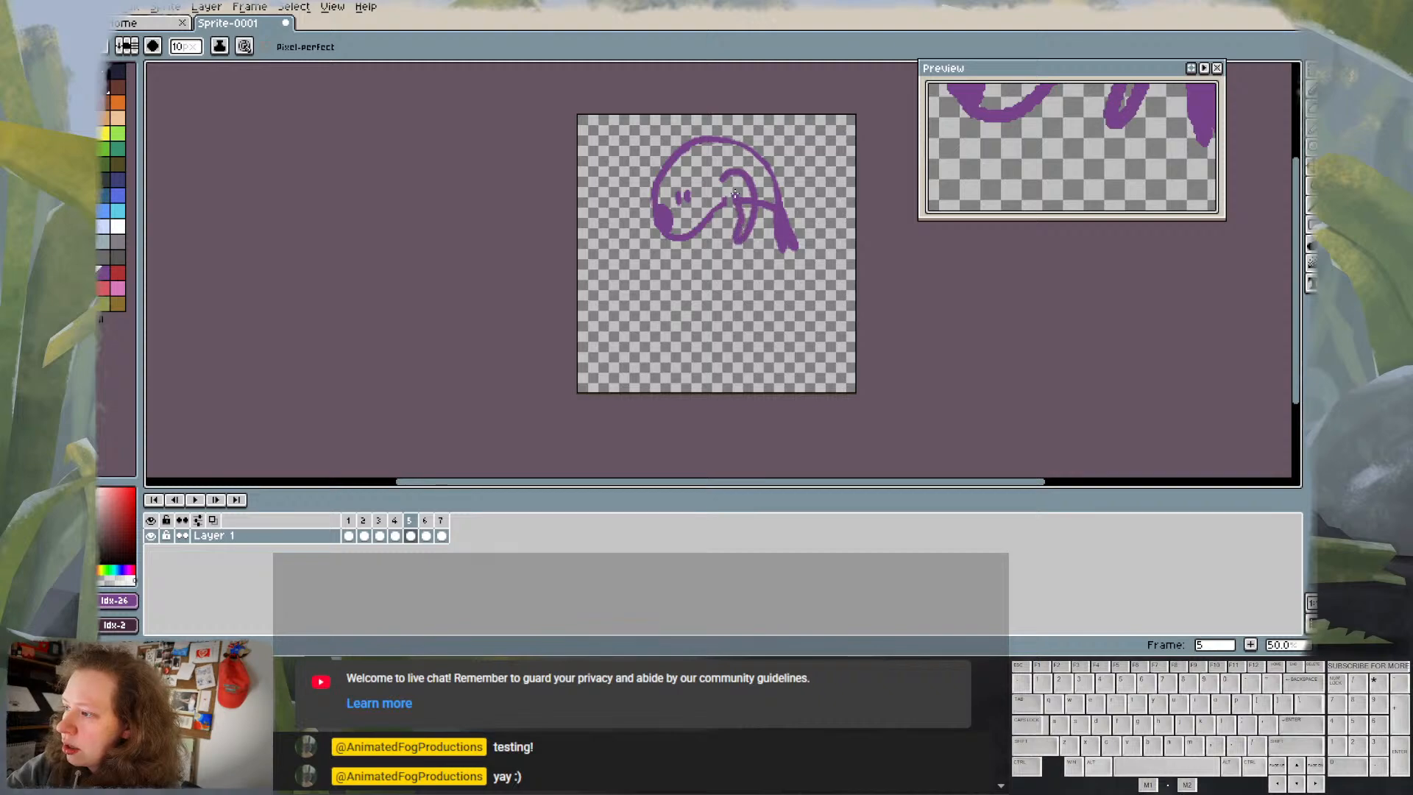
key(Left)
key(Right)
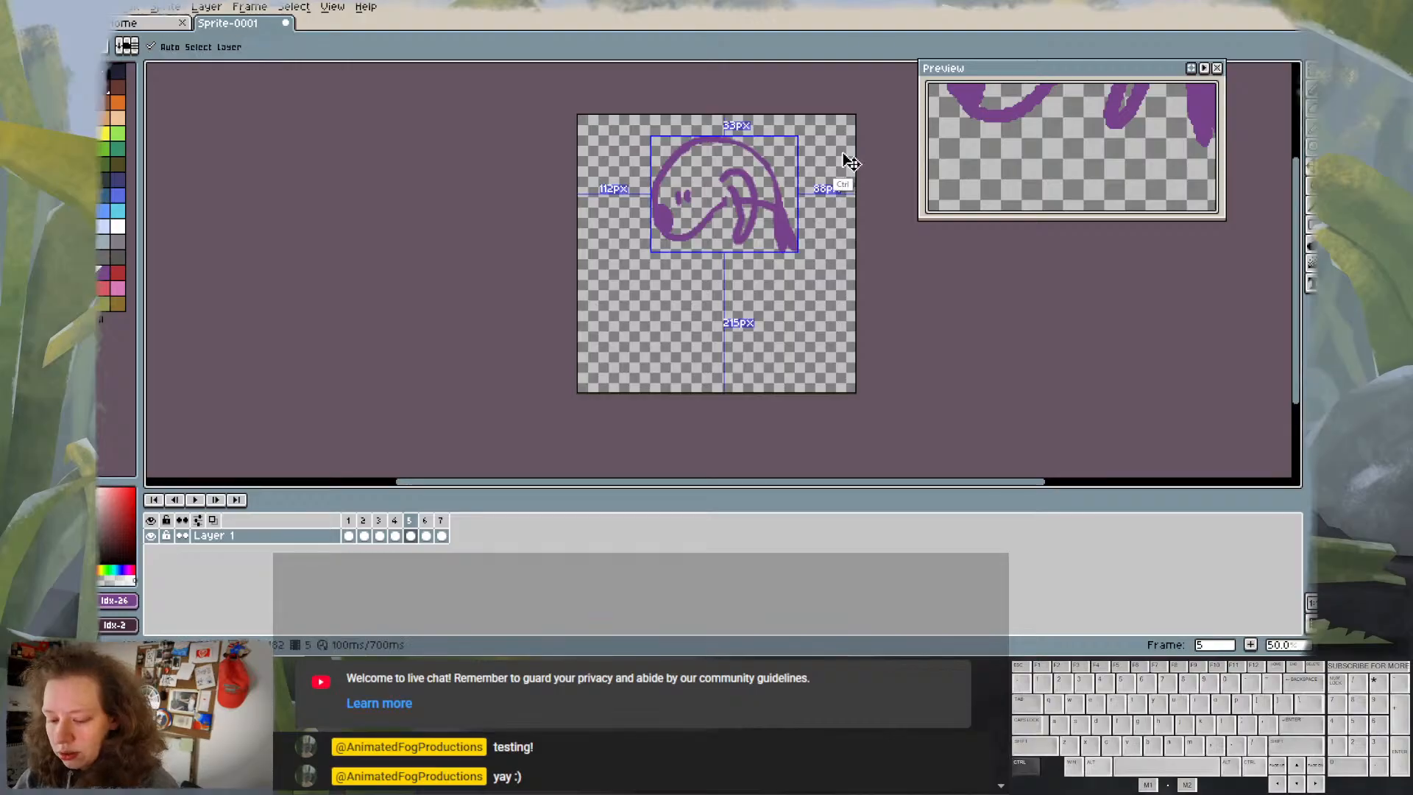
key(ctrl+z)
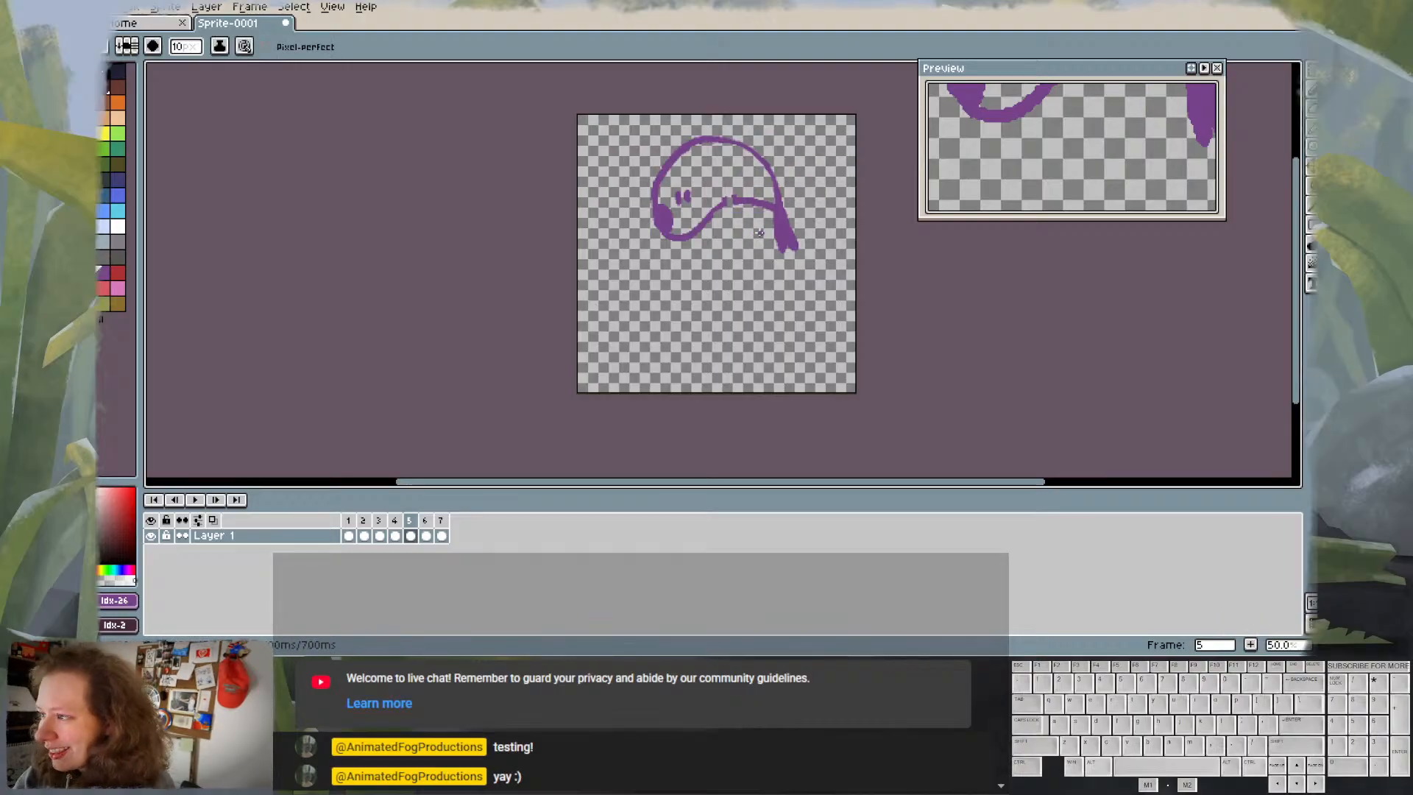
- Draw the middle flipper's rear edge on frame 5 as a curved line from the body down past the belly, using frame 4 as reference
key(Left)
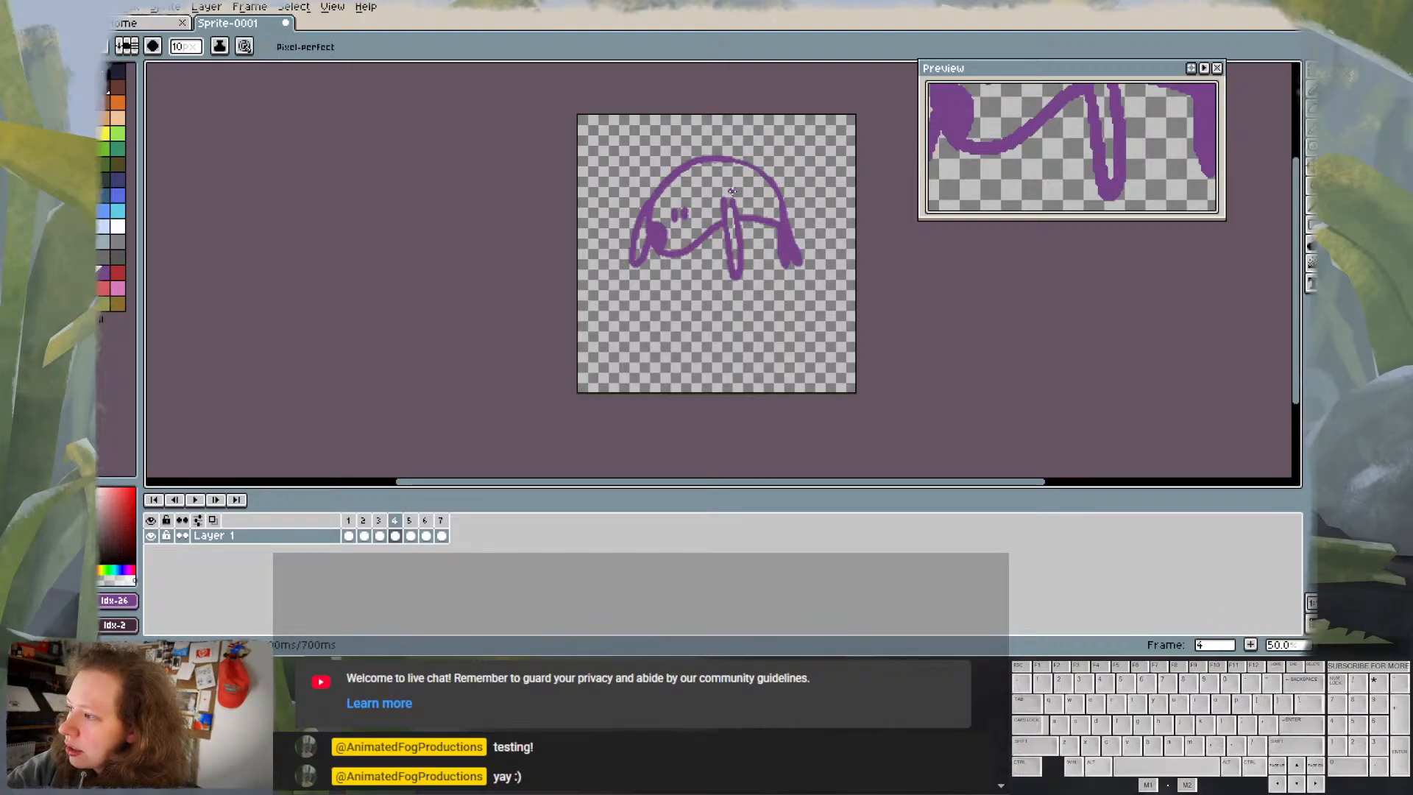
key(Right)
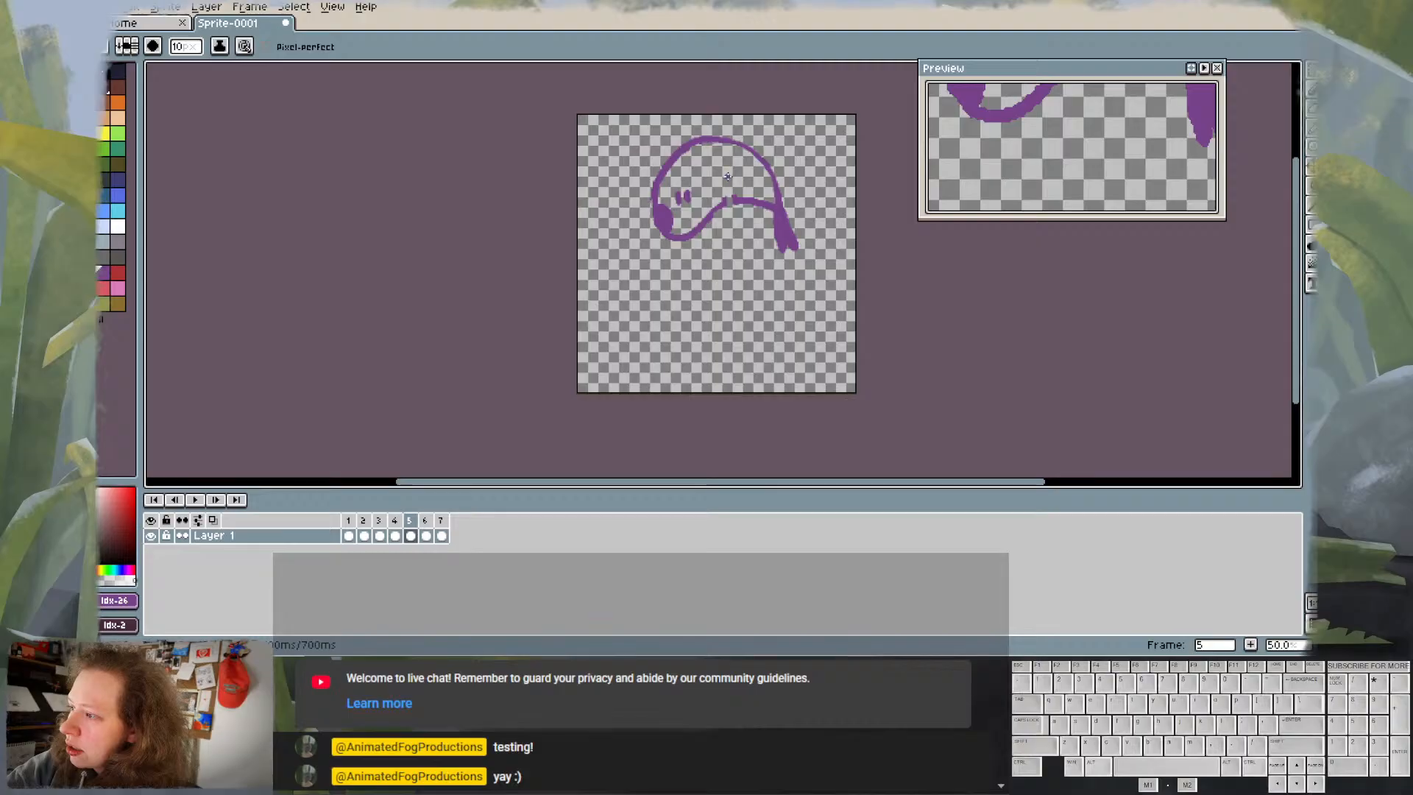
mouse_move(736, 190)
mouse_down()
mouse_move(759, 240)
mouse_move(725, 191)
mouse_move(744, 242)
mouse_move(757, 237)
mouse_up()
key(Left)
key(Right)
key(Left)
key(Right)
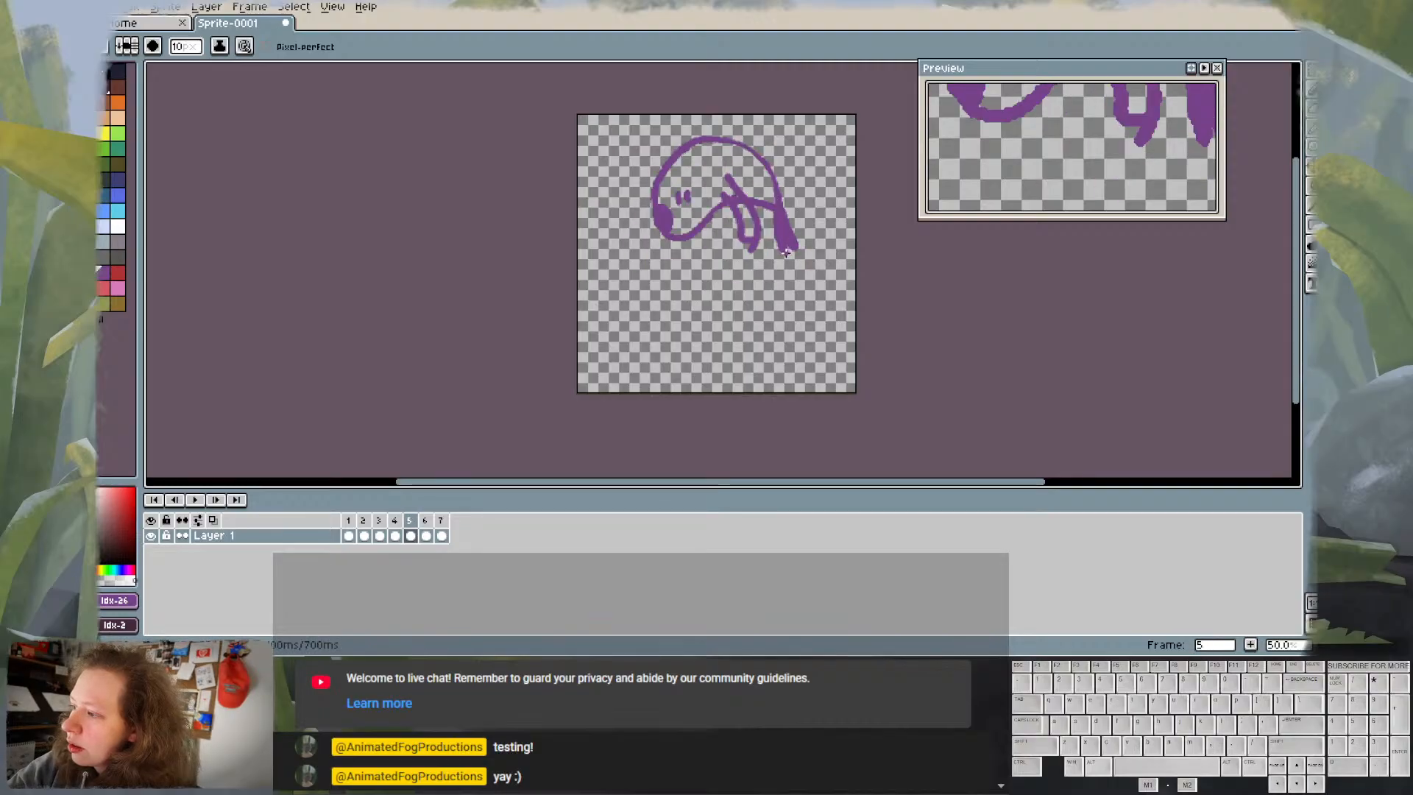
key(ctrl+z)
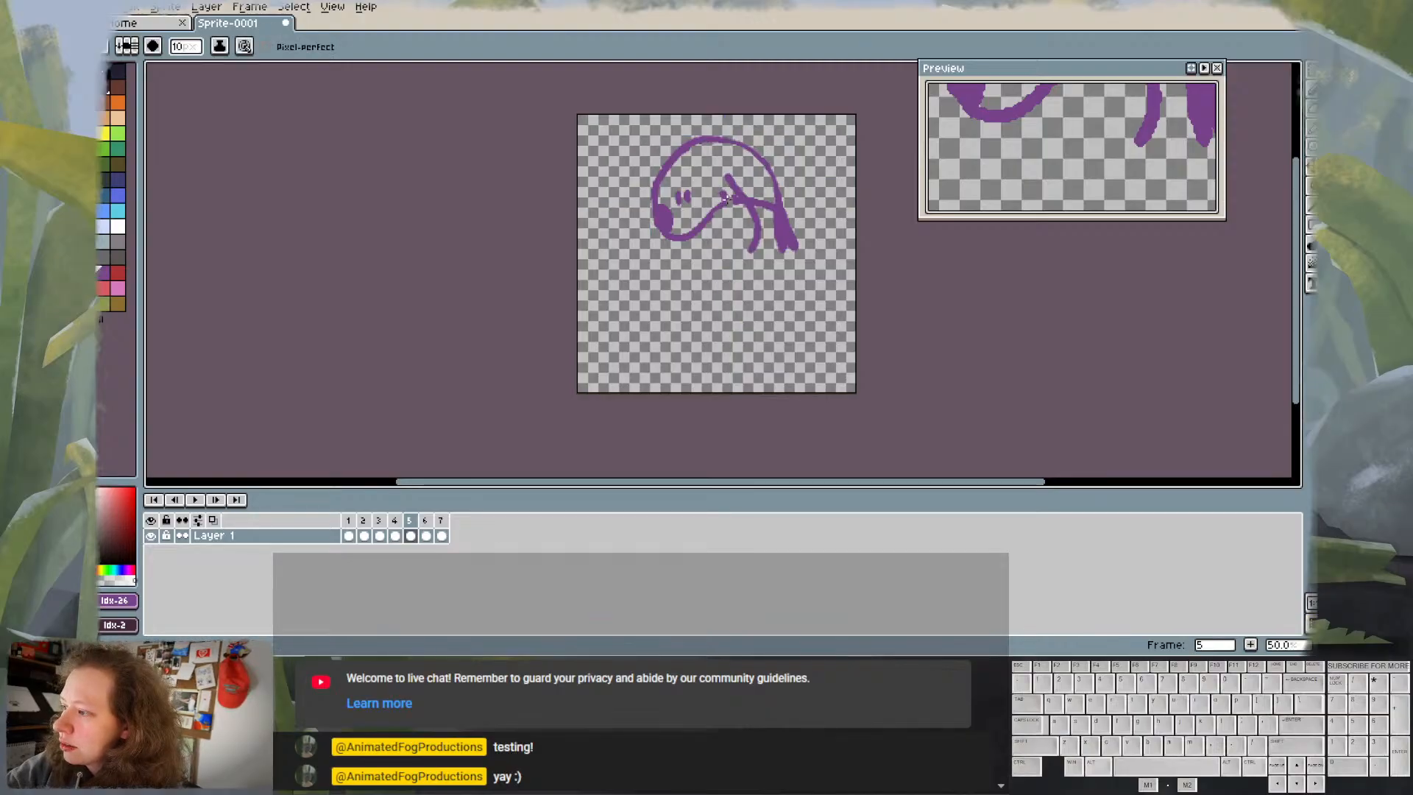
drag(724, 195, 753, 254)
key(comma)
key(Right)
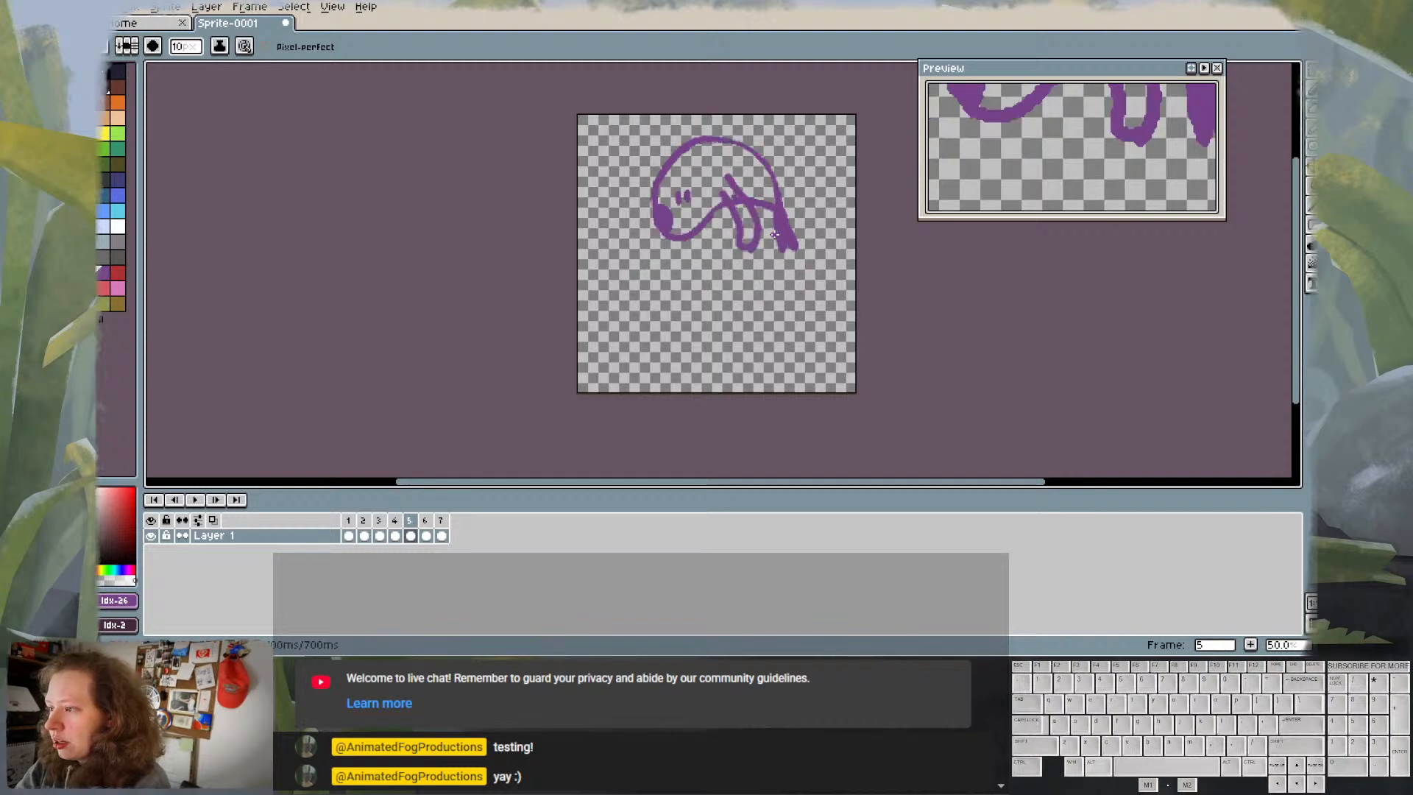
key(ctrl+z)
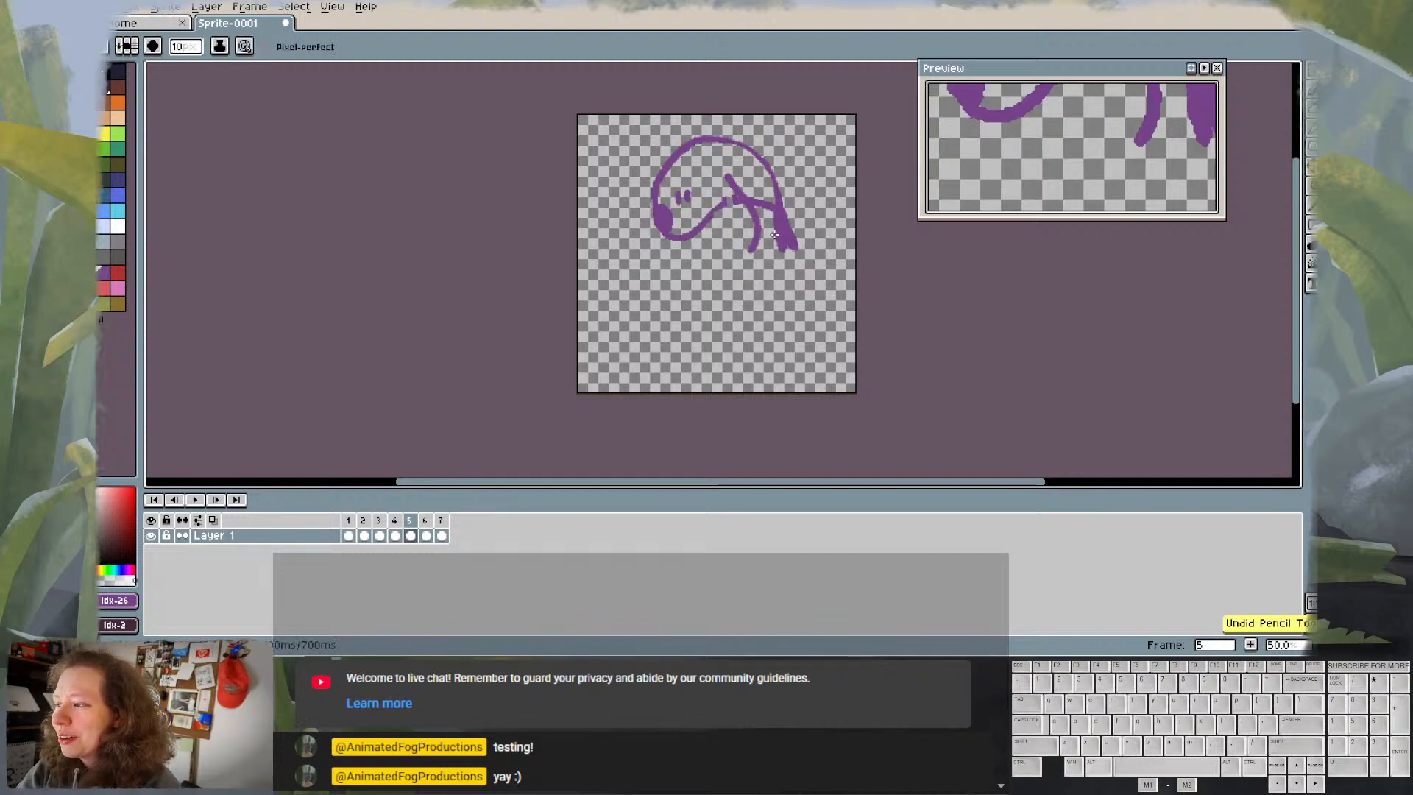
- Clean up the belly line beside the middle flipper on frame 5 and redraw it as one smooth curve
key(e)
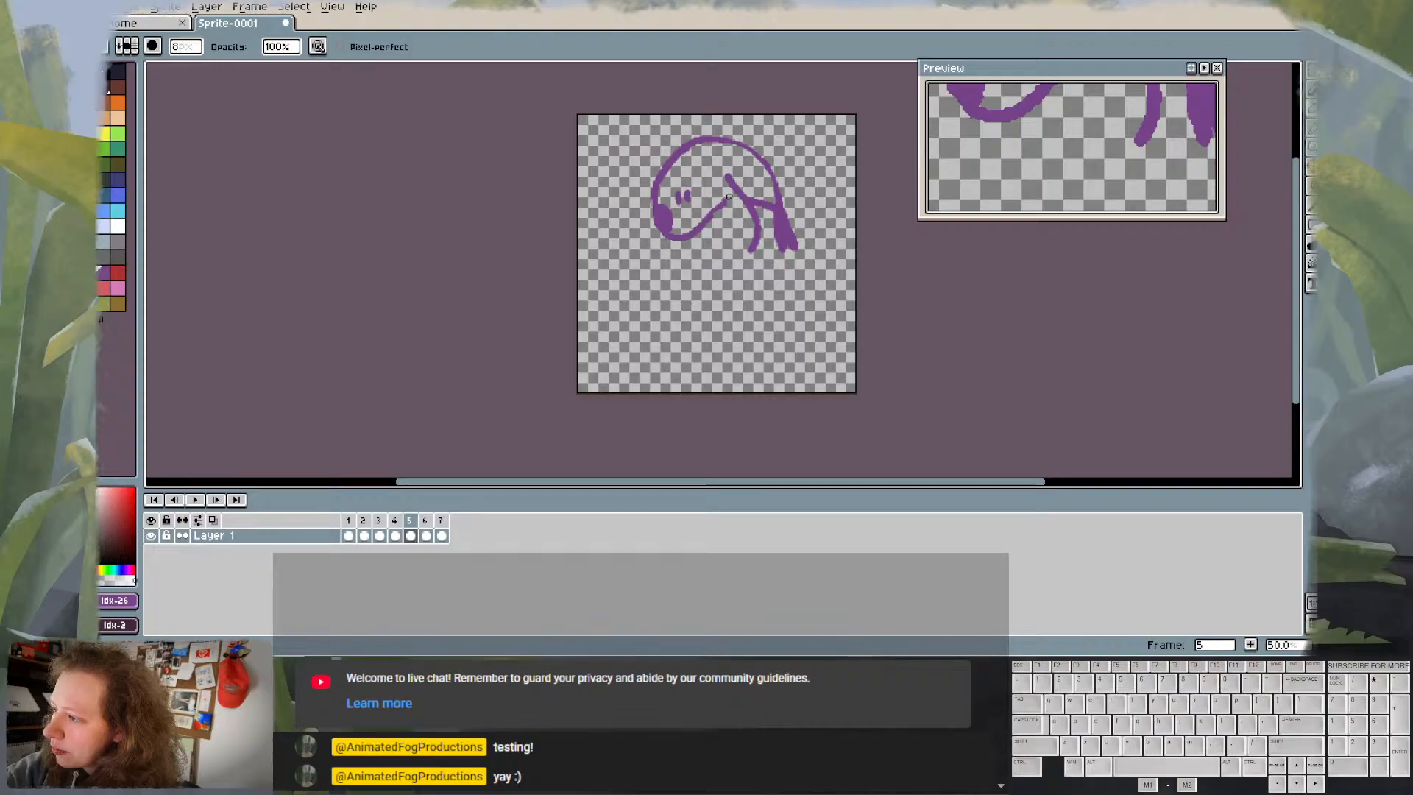
key(b)
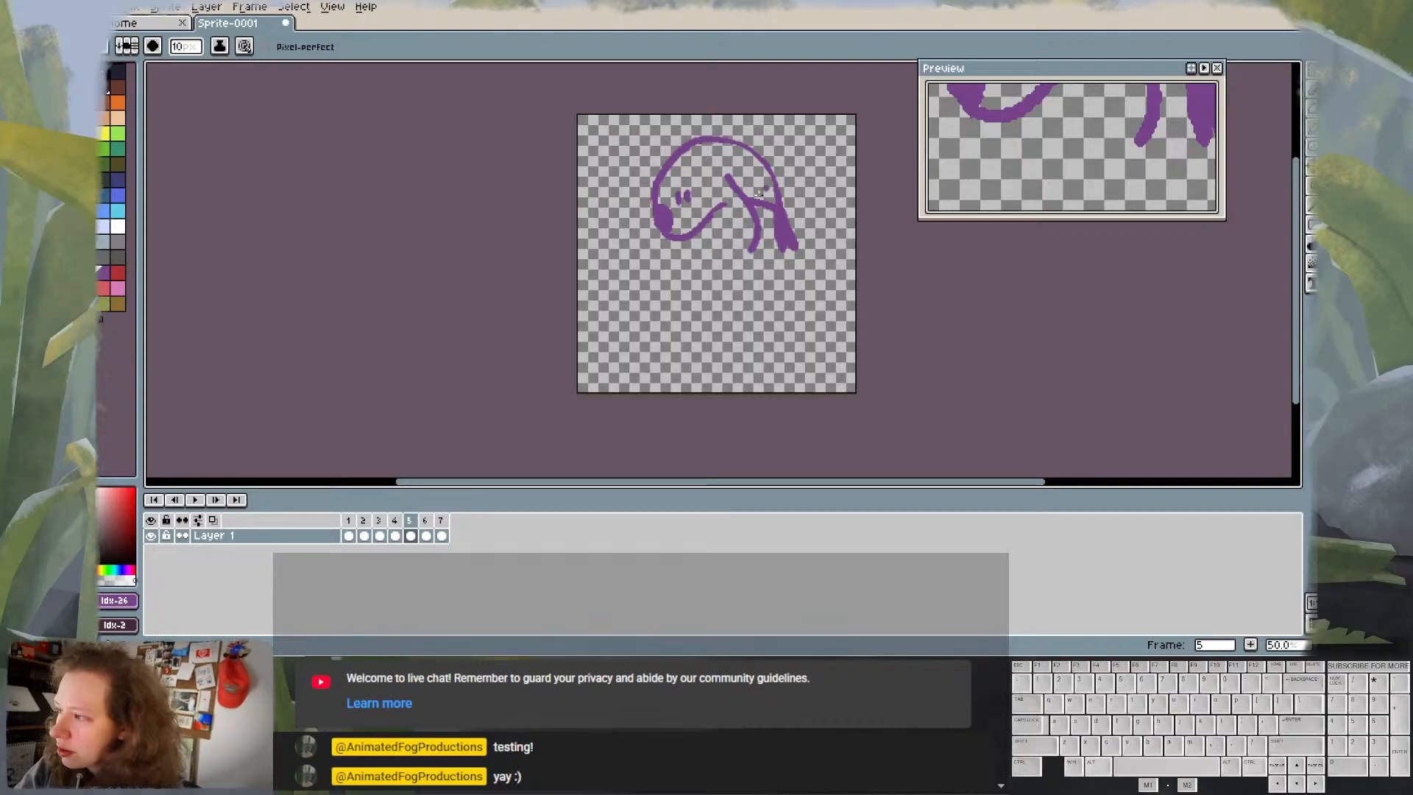
drag(746, 200, 714, 208)
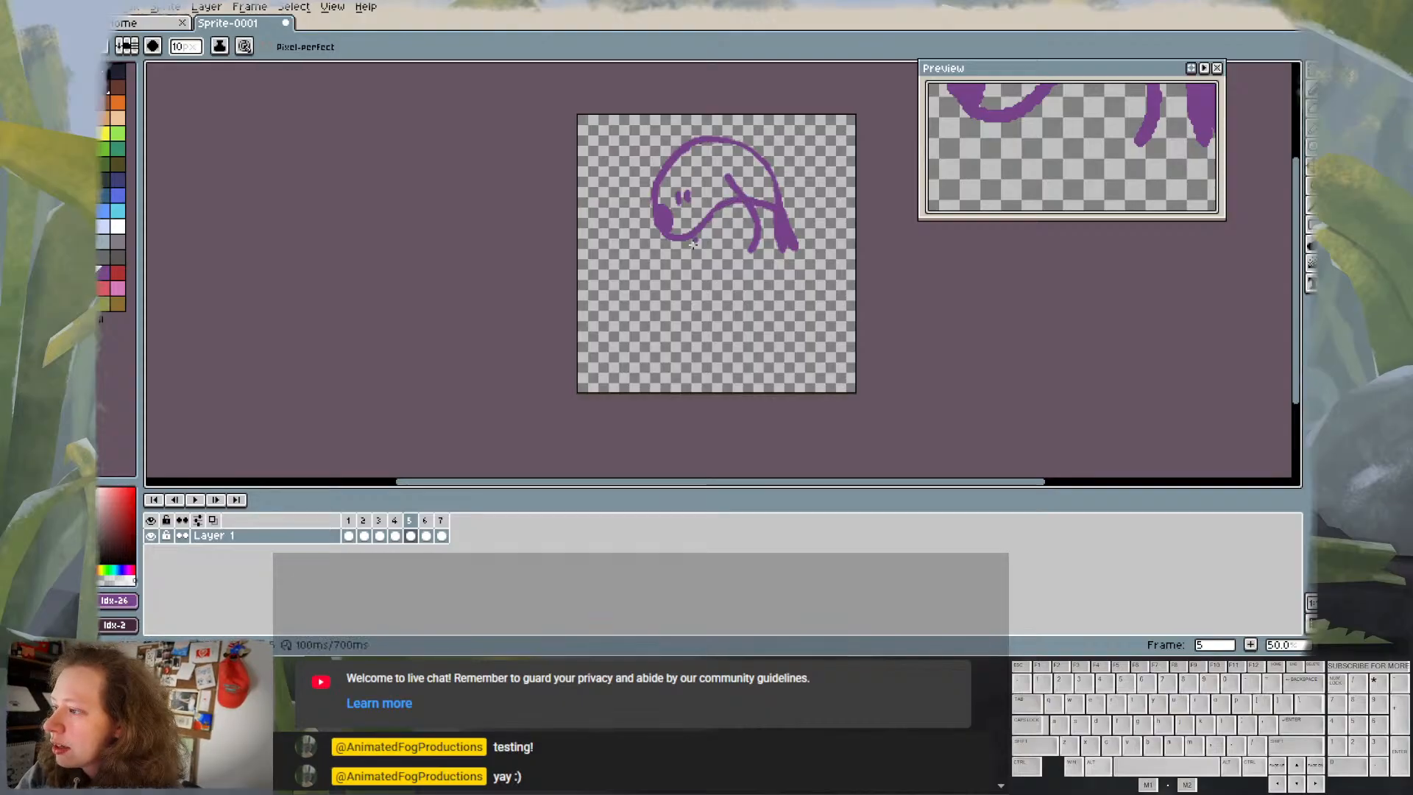
key(Left)
key(Right)
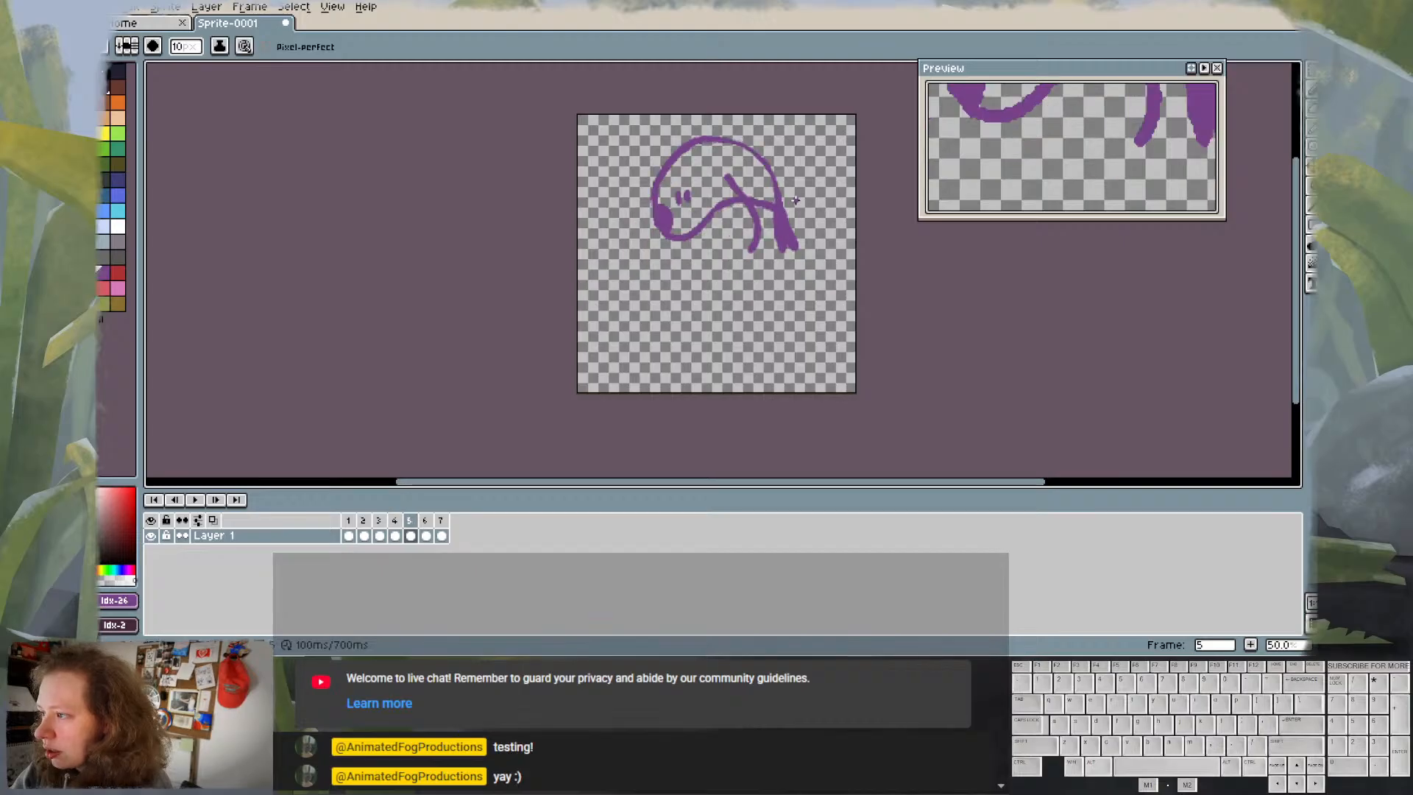
key(Left)
key(Right)
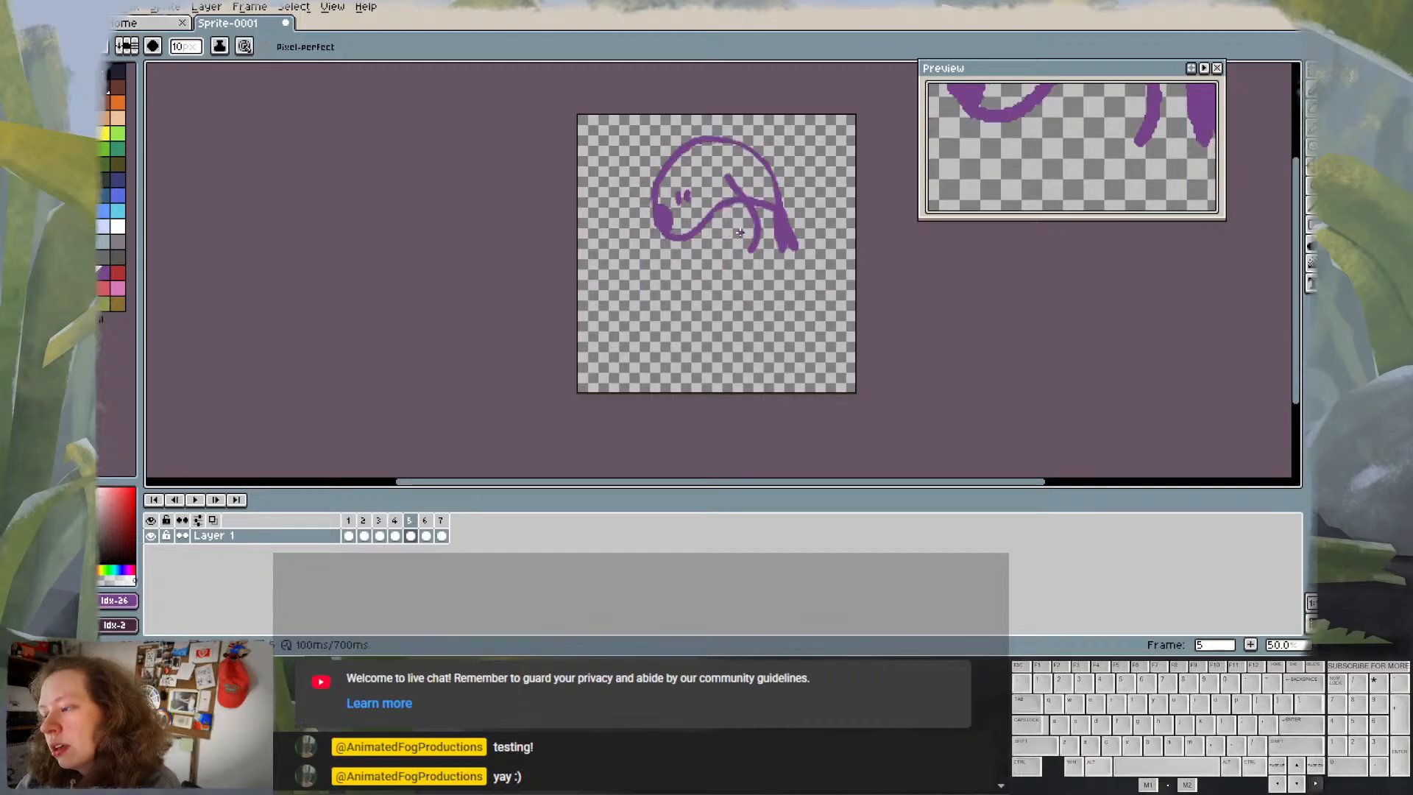
- Draw the outer edge of the head-side flipper on frame 5, arching outward from the head and down, using frame 4 as reference
key(Left)
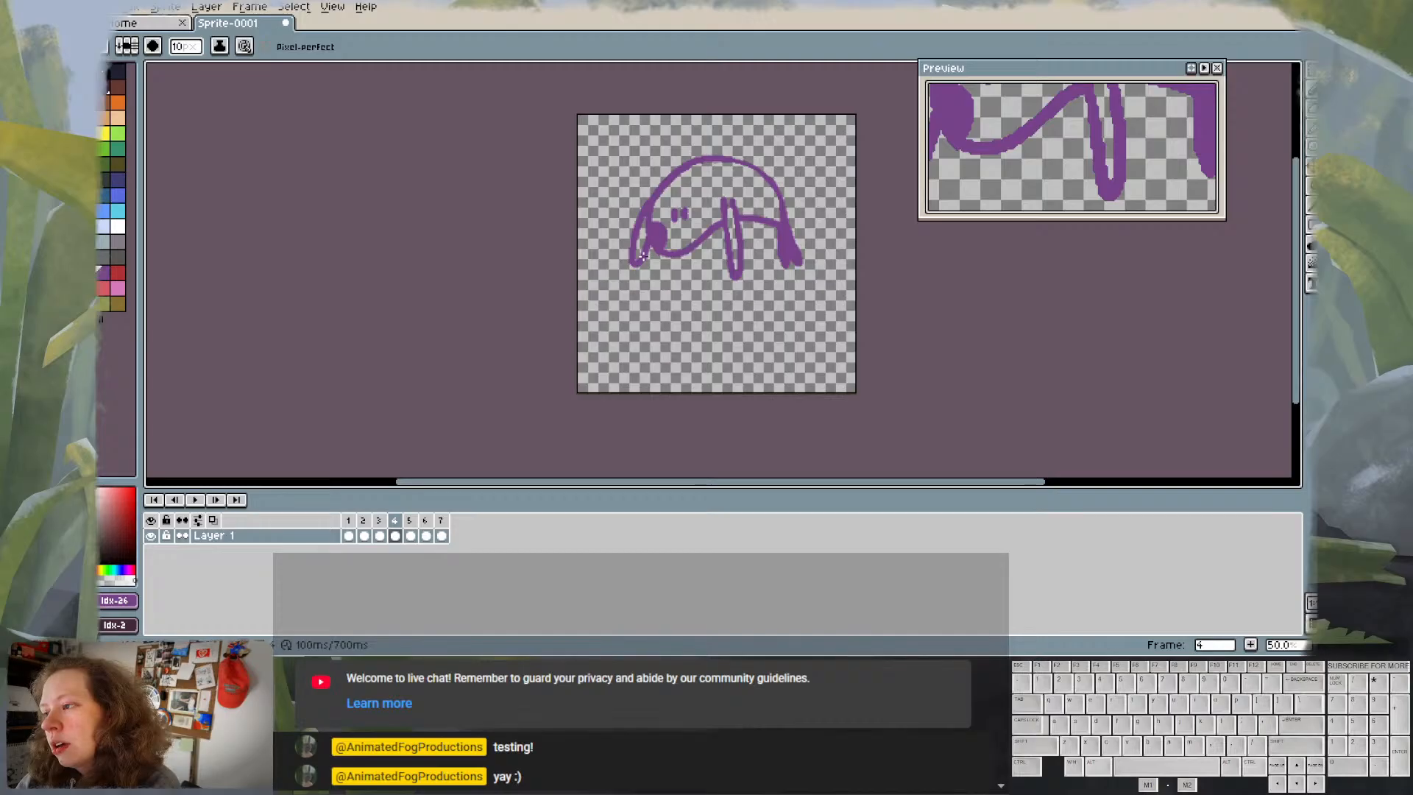
key(Right)
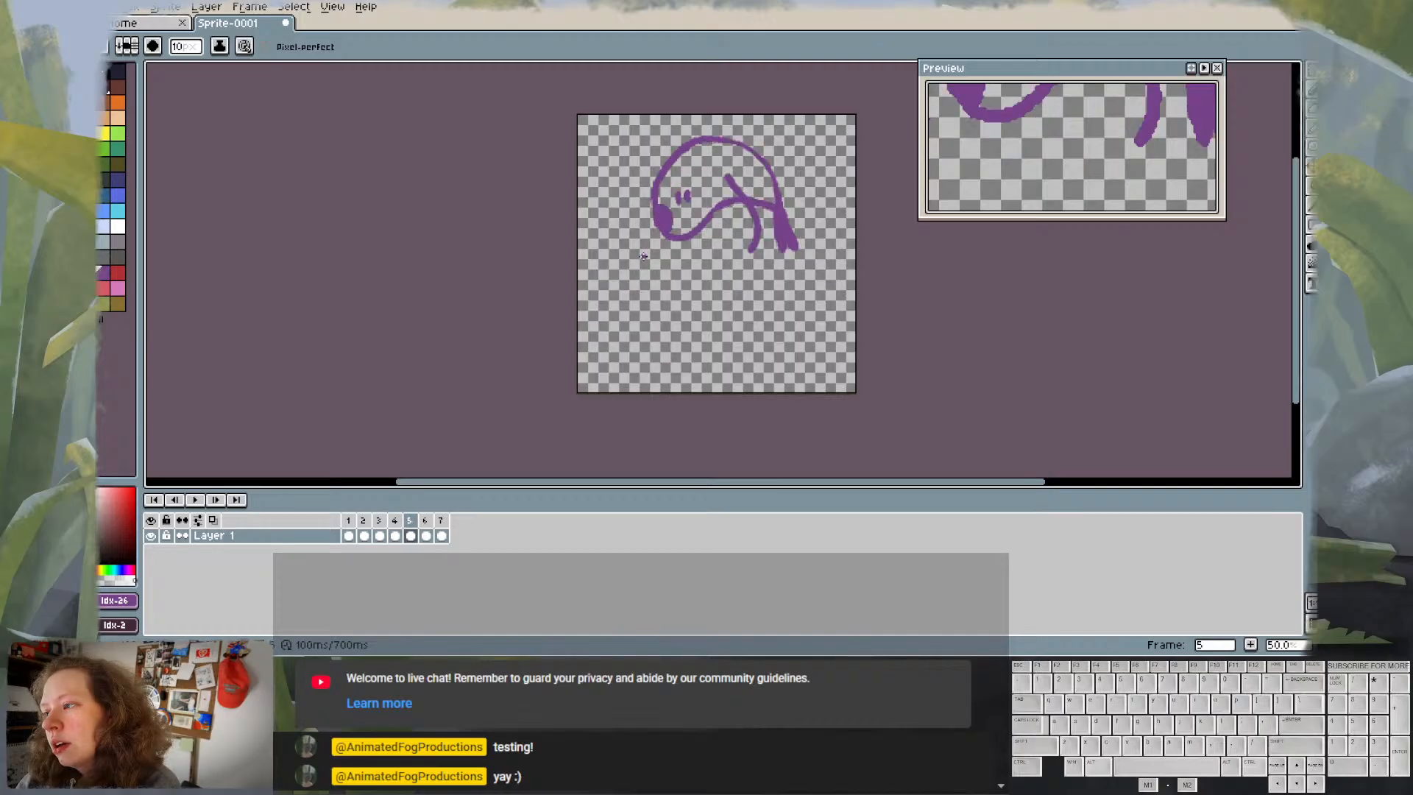
key(Left)
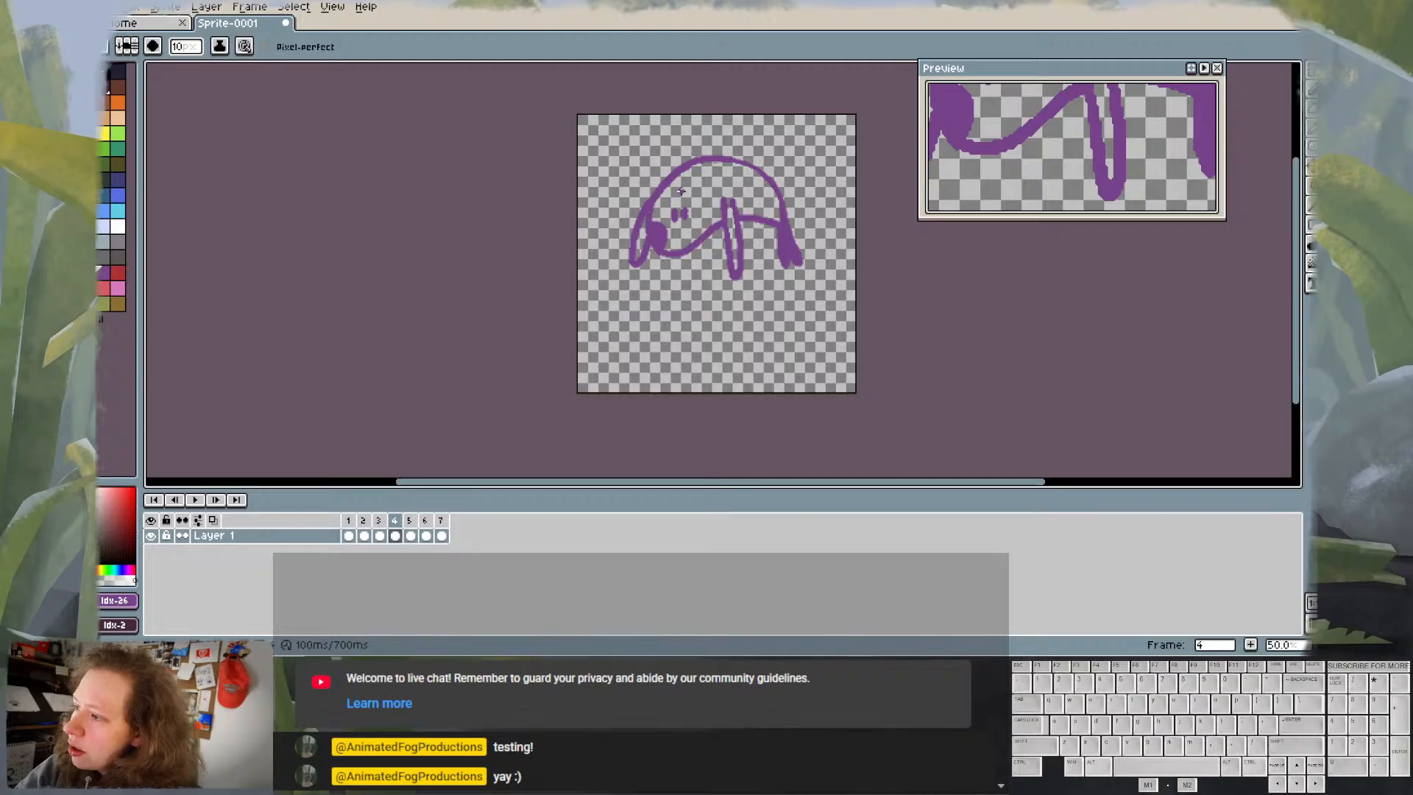
key(Right)
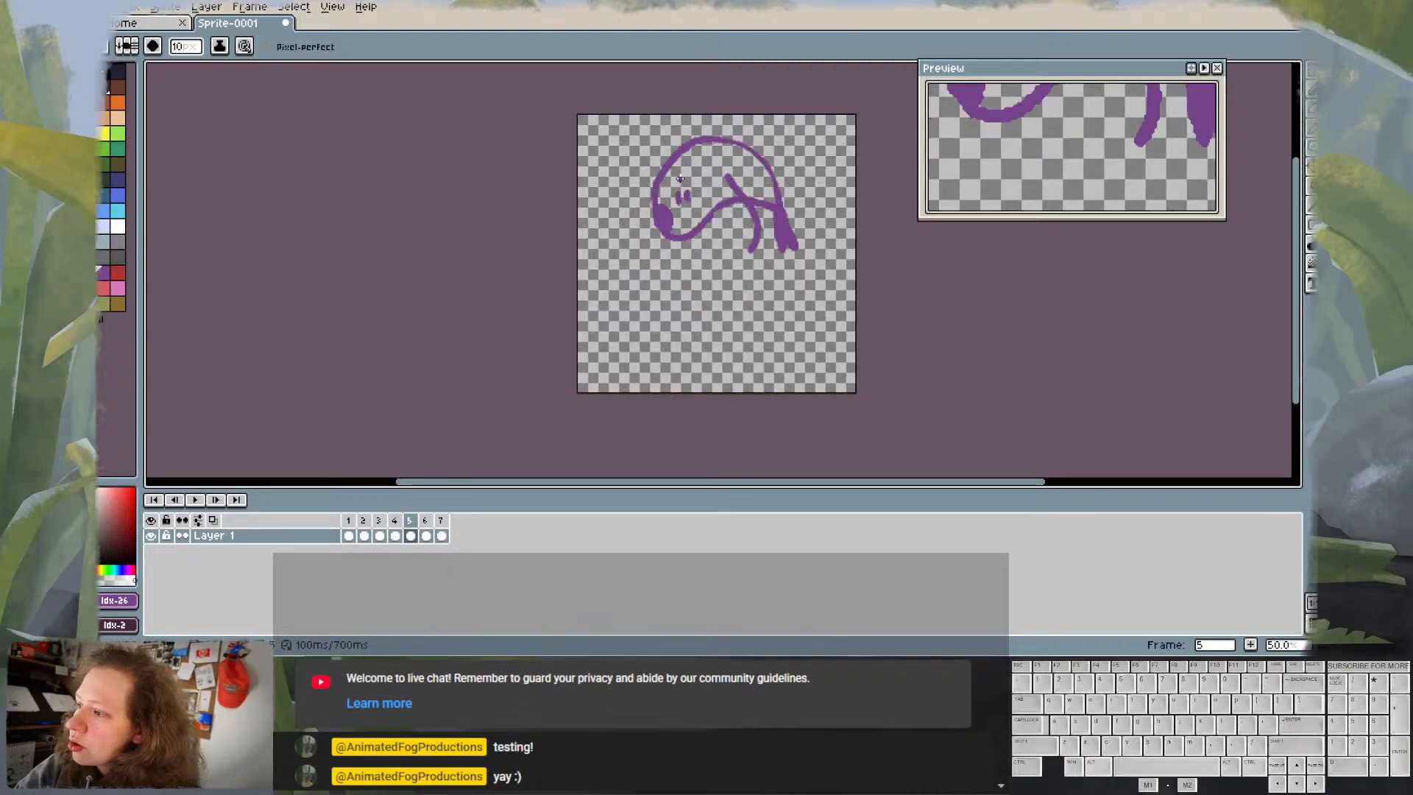
mouse_move(673, 155)
mouse_down()
mouse_move(637, 157)
mouse_move(642, 237)
mouse_up()
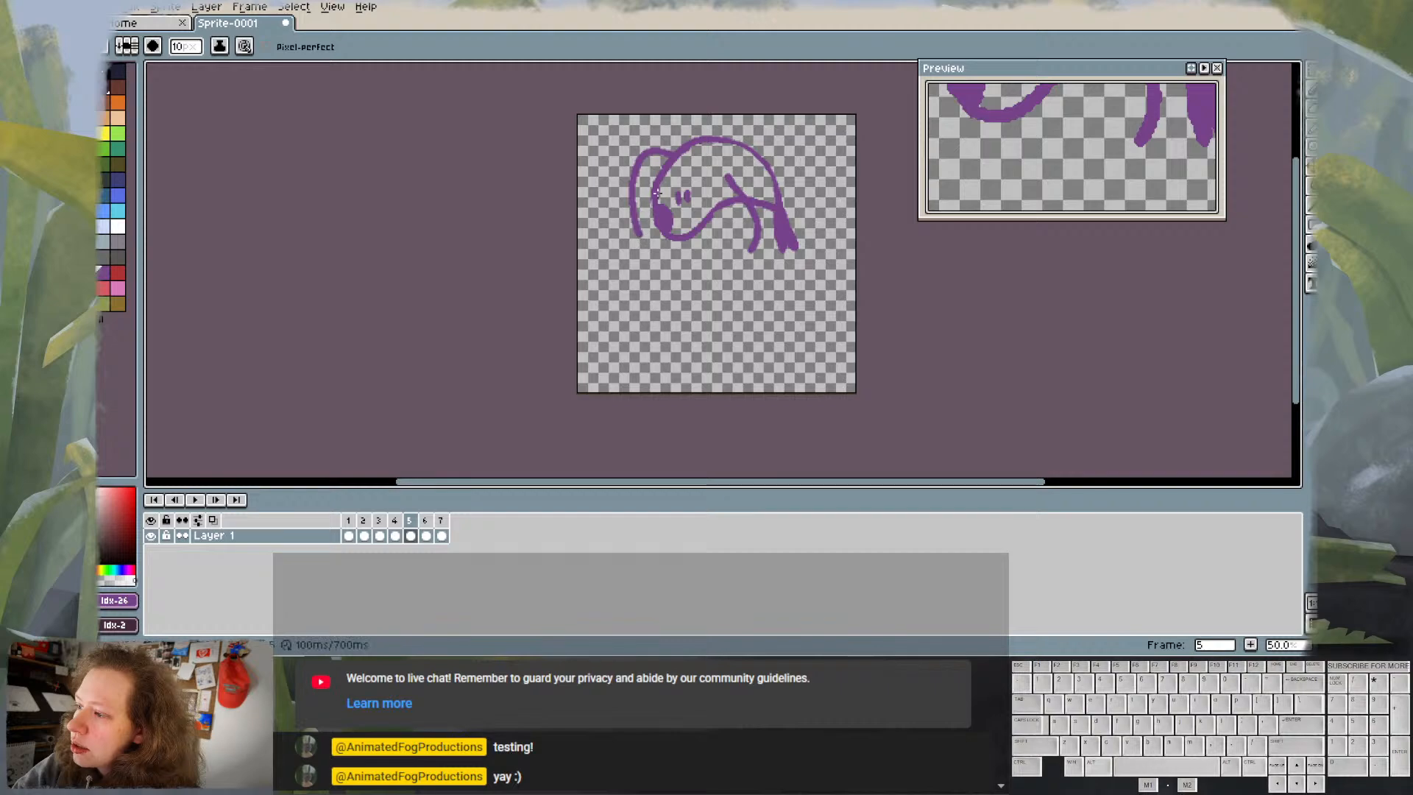
drag(665, 172, 632, 224)
key(Left)
key(Right)
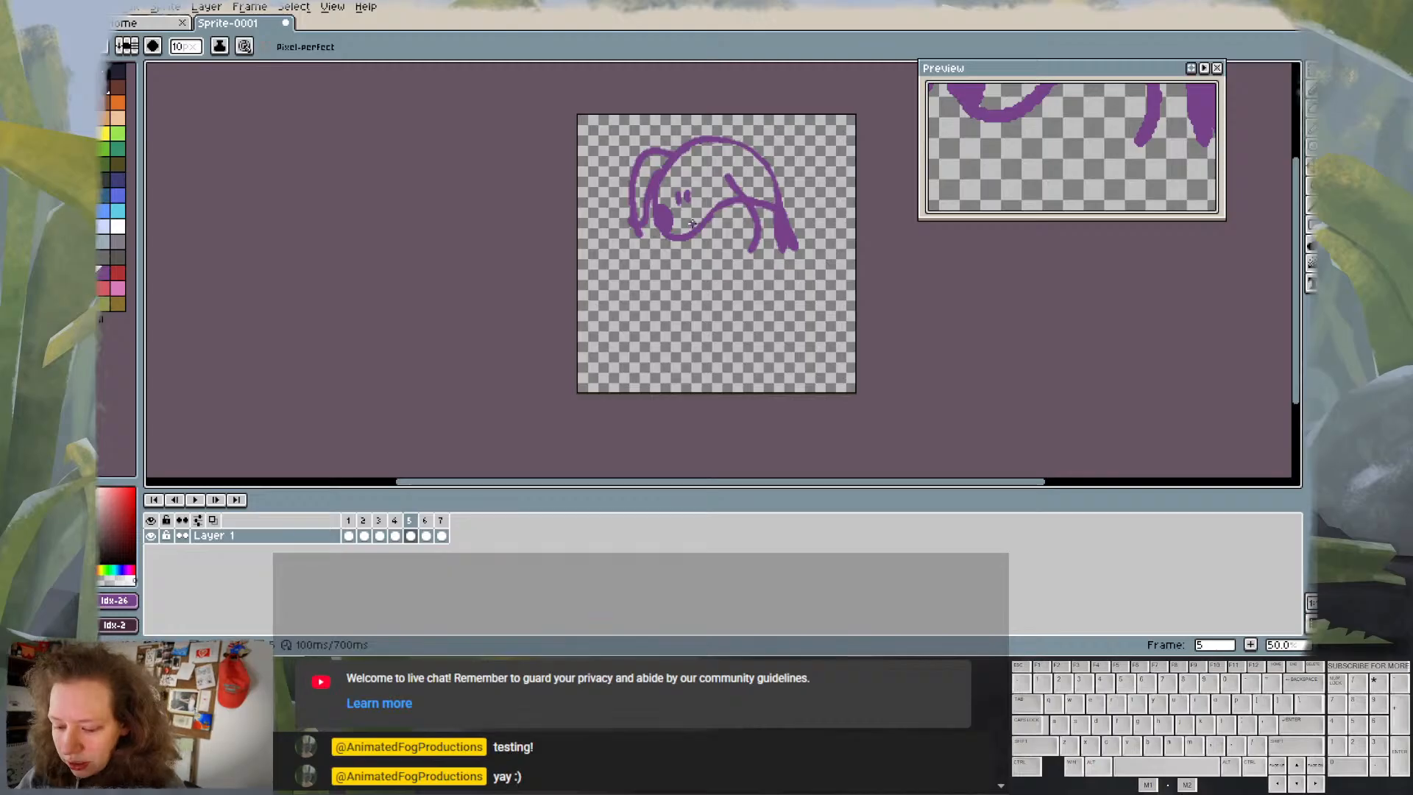
key(ctrl+z)
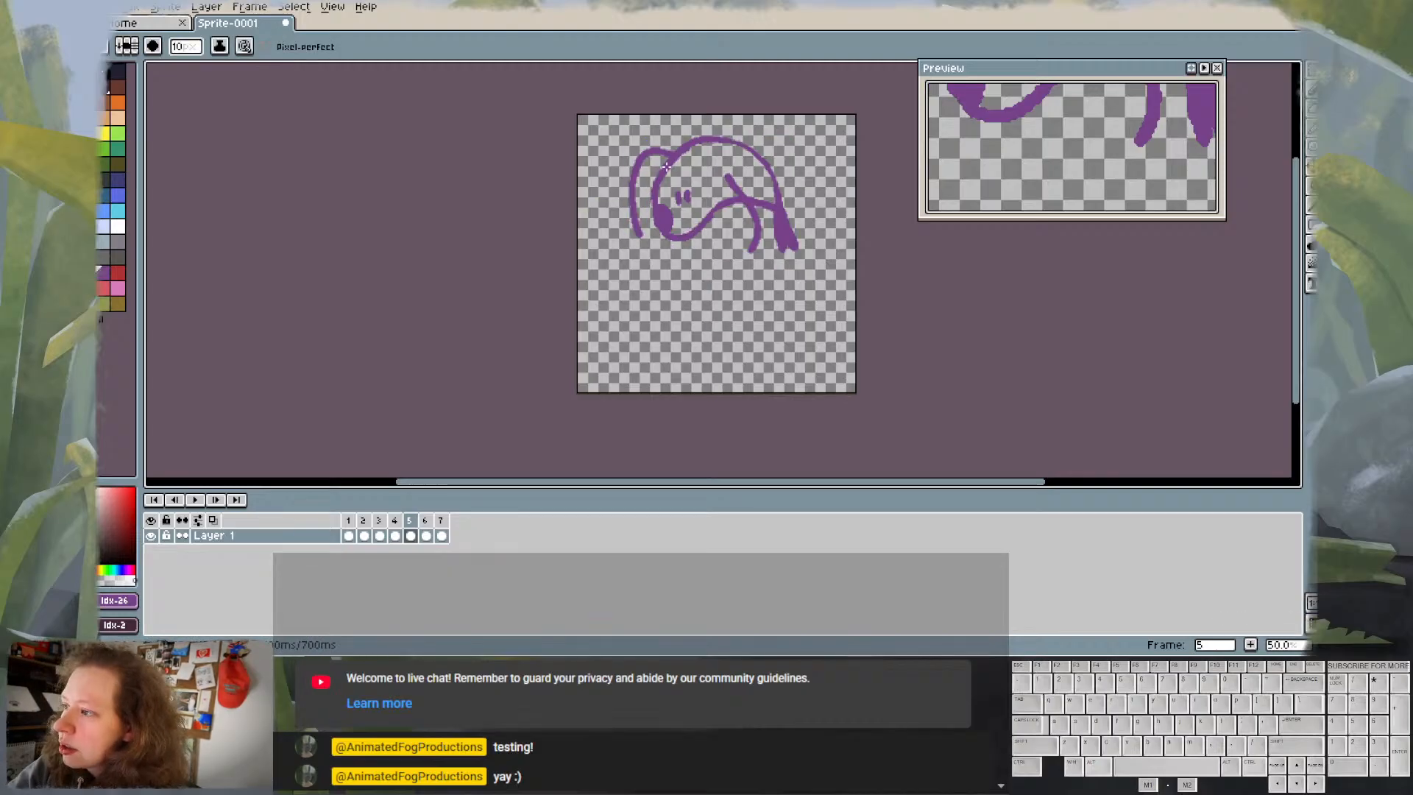
- Draw the inner edge of the head-side flipper on frame 5 to close its tip, and compare with frame 4
drag(653, 174, 639, 239)
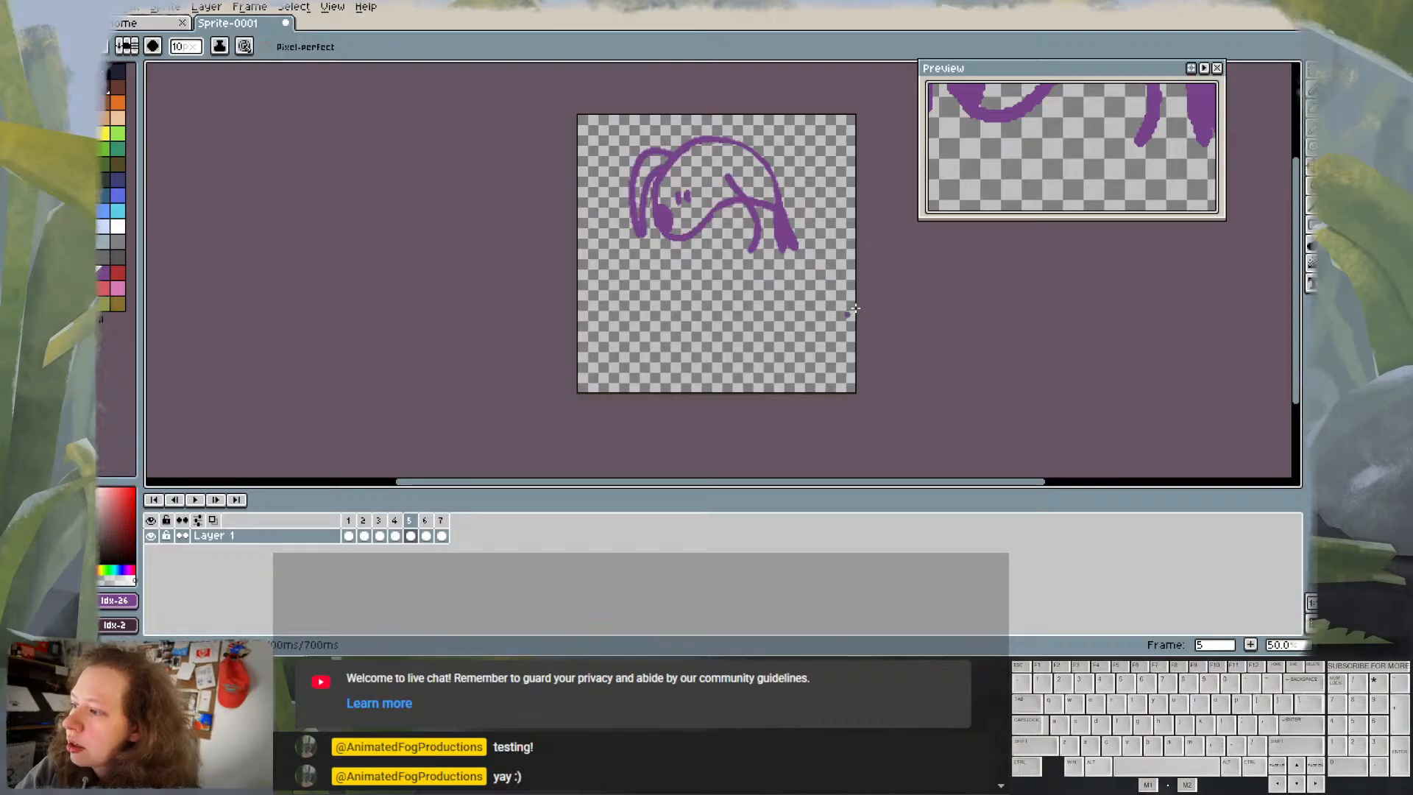
key(Left)
key(Right)
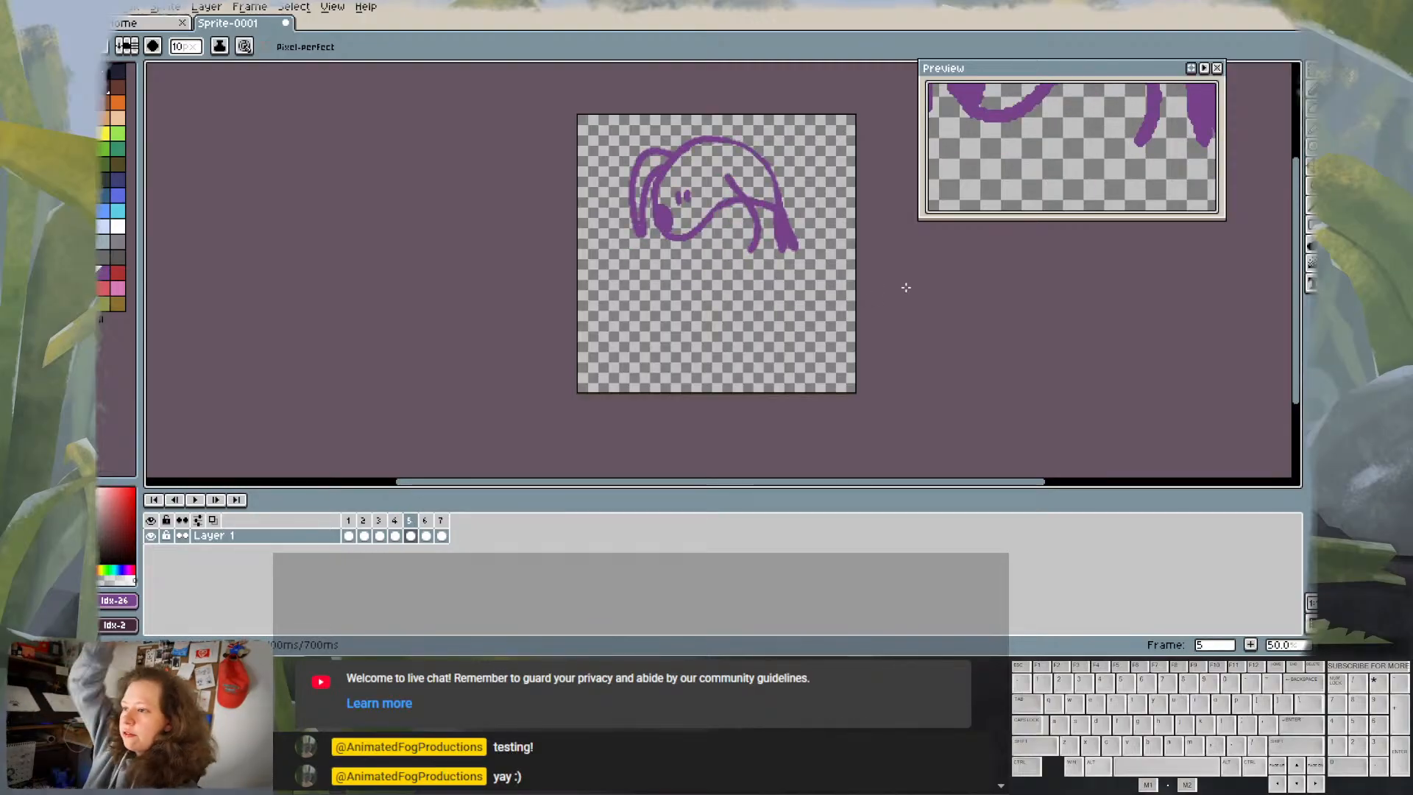
- Draw the inner edge of the middle flipper on frame 5 down to its tip, comparing against frame 4
key(Left)
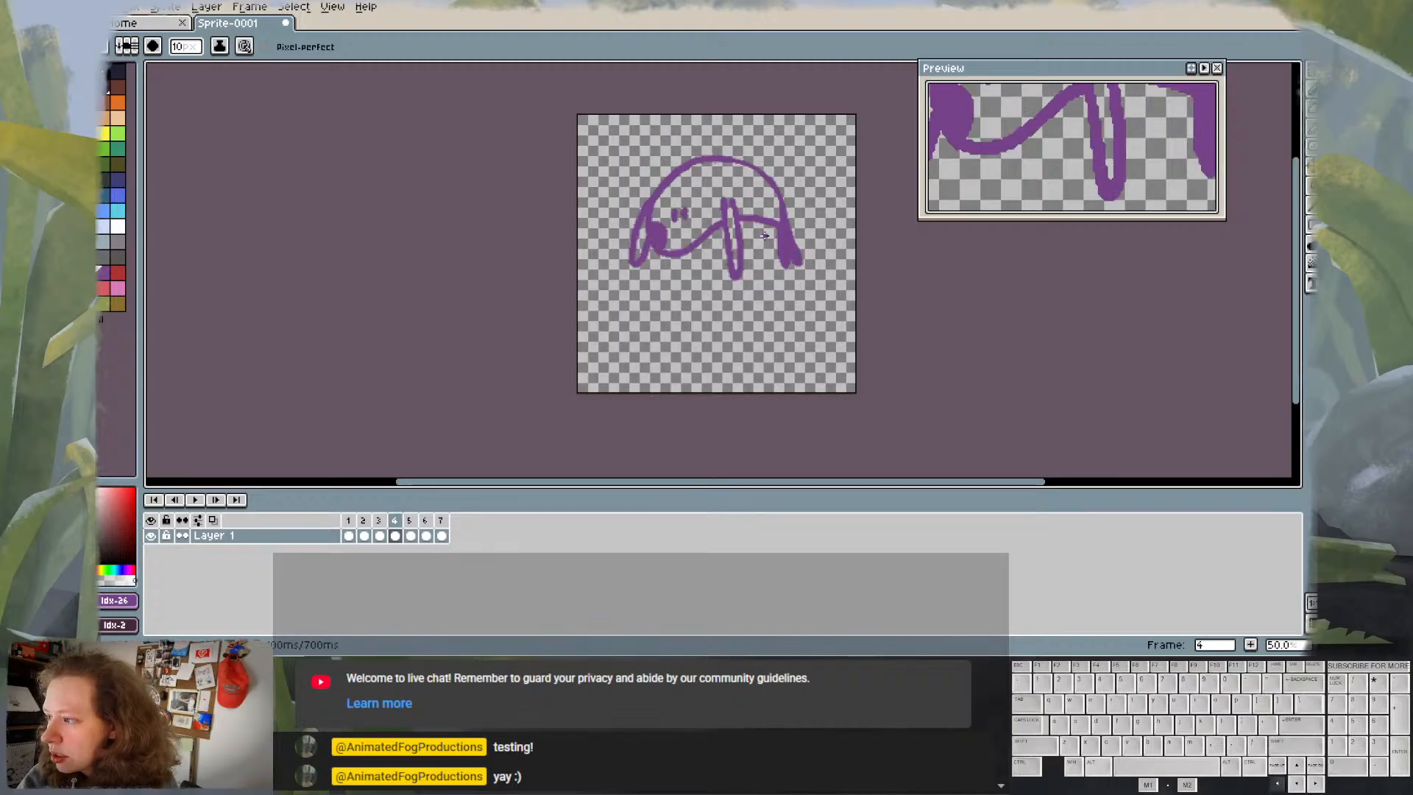
key(Right)
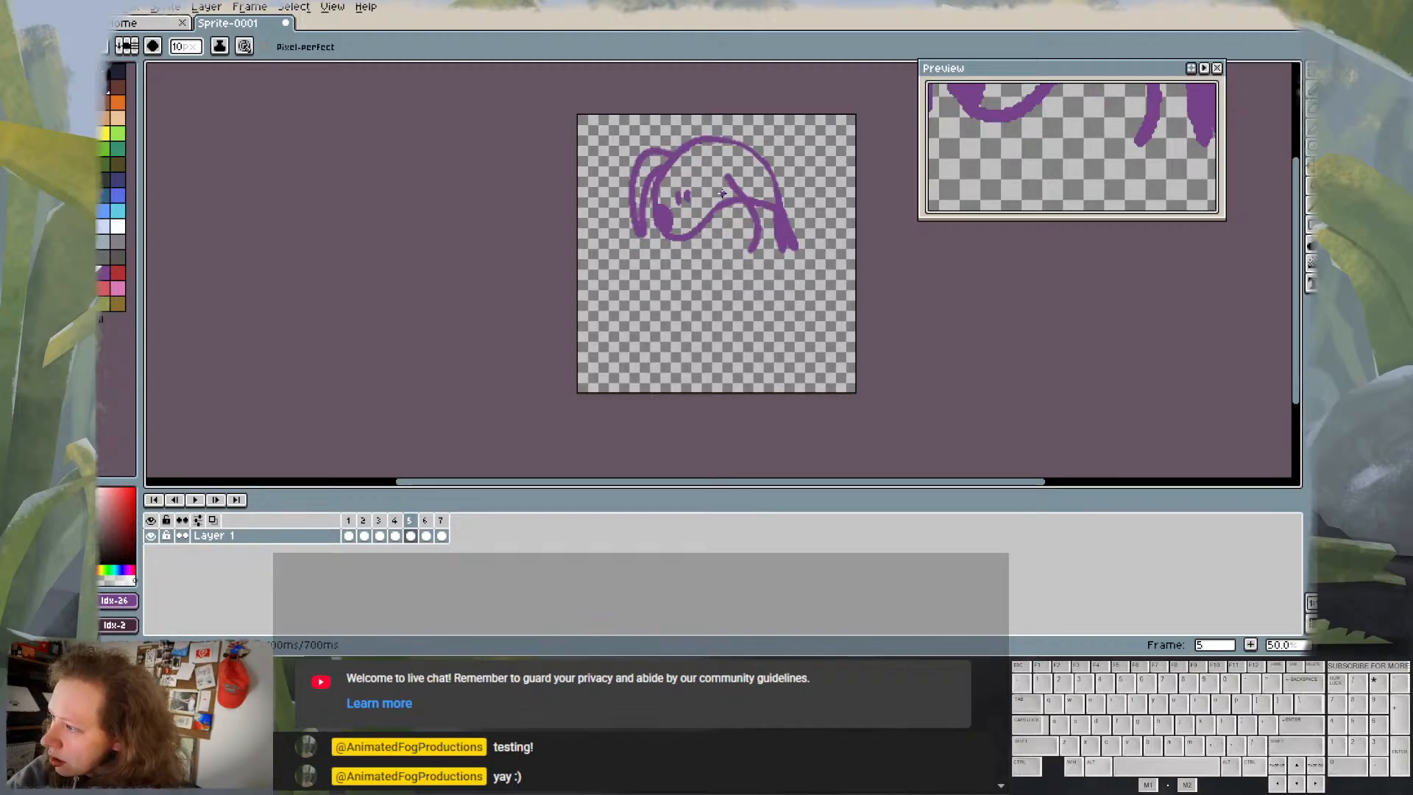
mouse_move(739, 214)
mouse_down()
mouse_move(743, 252)
mouse_move(757, 246)
mouse_up()
key(Left)
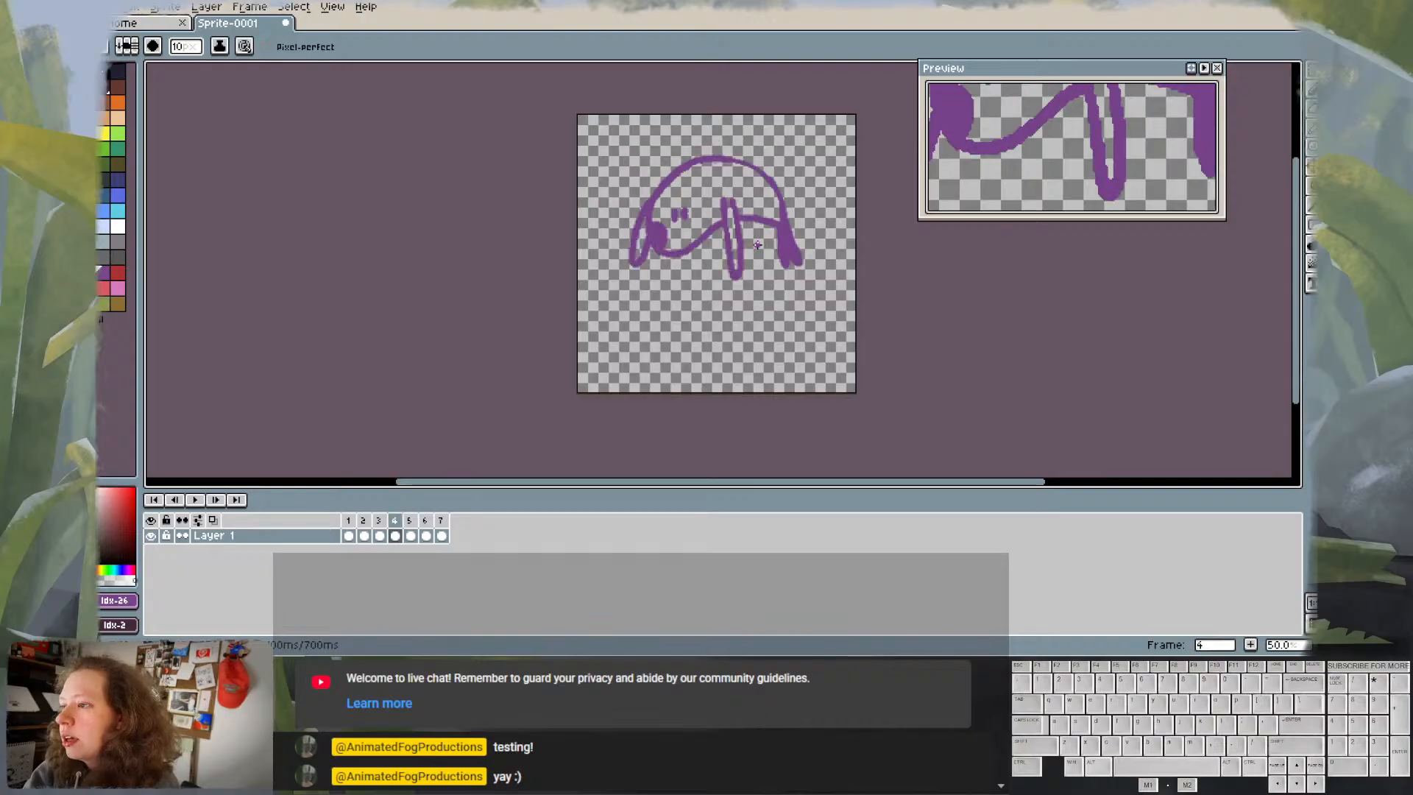
- Erase the entire head-side flipper on frame 5 and compare the head with frame 4
key(Right)
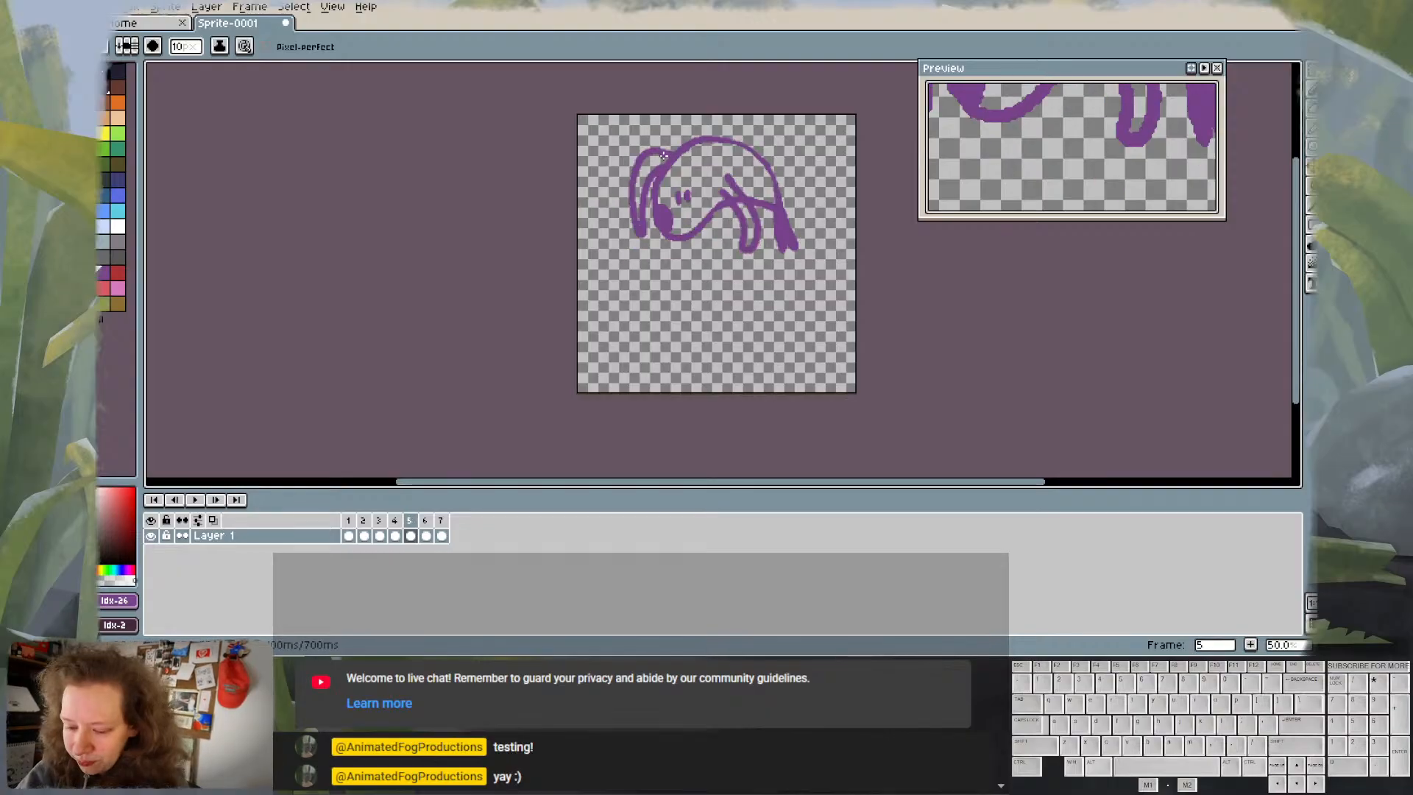
key(e)
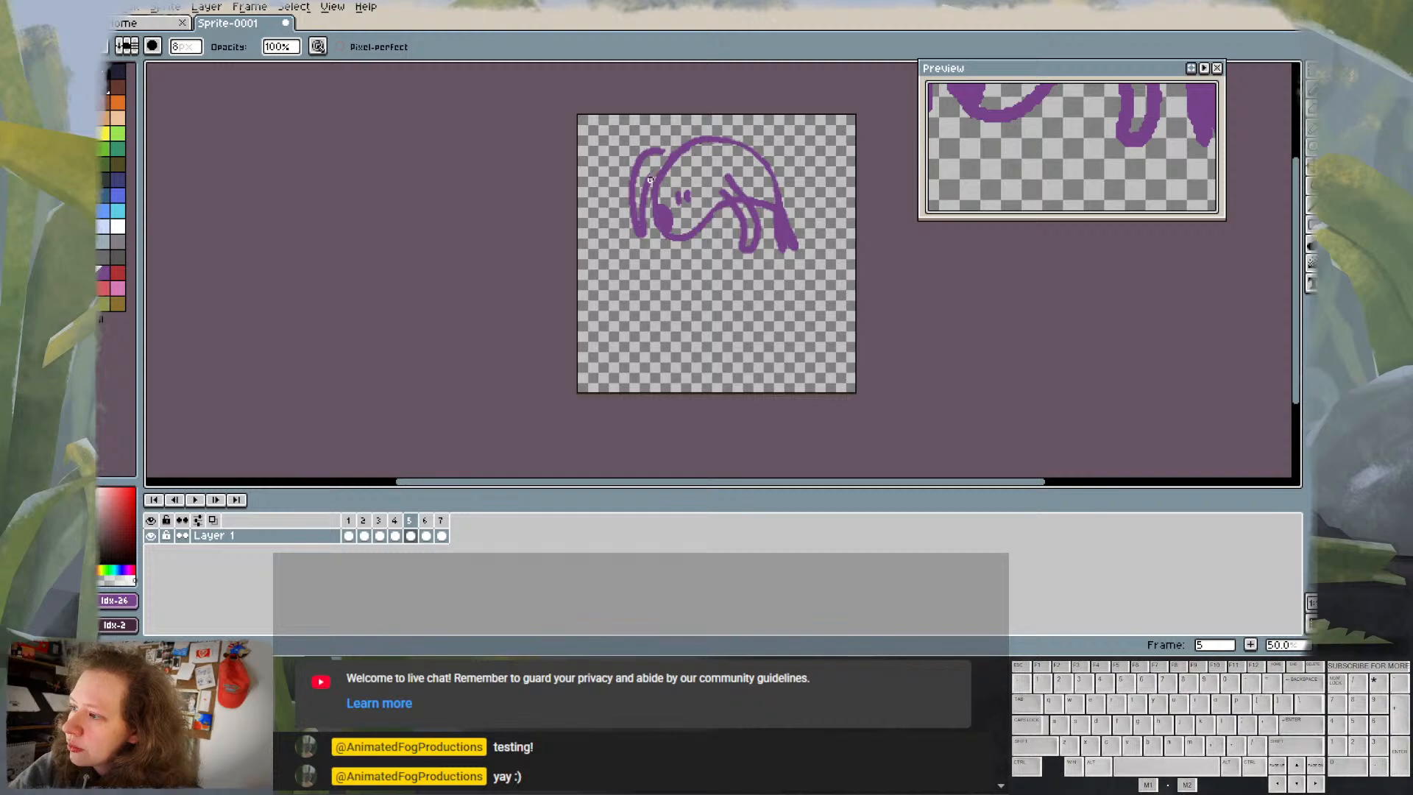
mouse_move(655, 161)
mouse_down()
mouse_move(627, 184)
mouse_move(639, 215)
mouse_move(651, 147)
mouse_up()
mouse_move(640, 210)
mouse_down()
mouse_move(642, 224)
mouse_move(648, 188)
mouse_move(644, 226)
mouse_up()
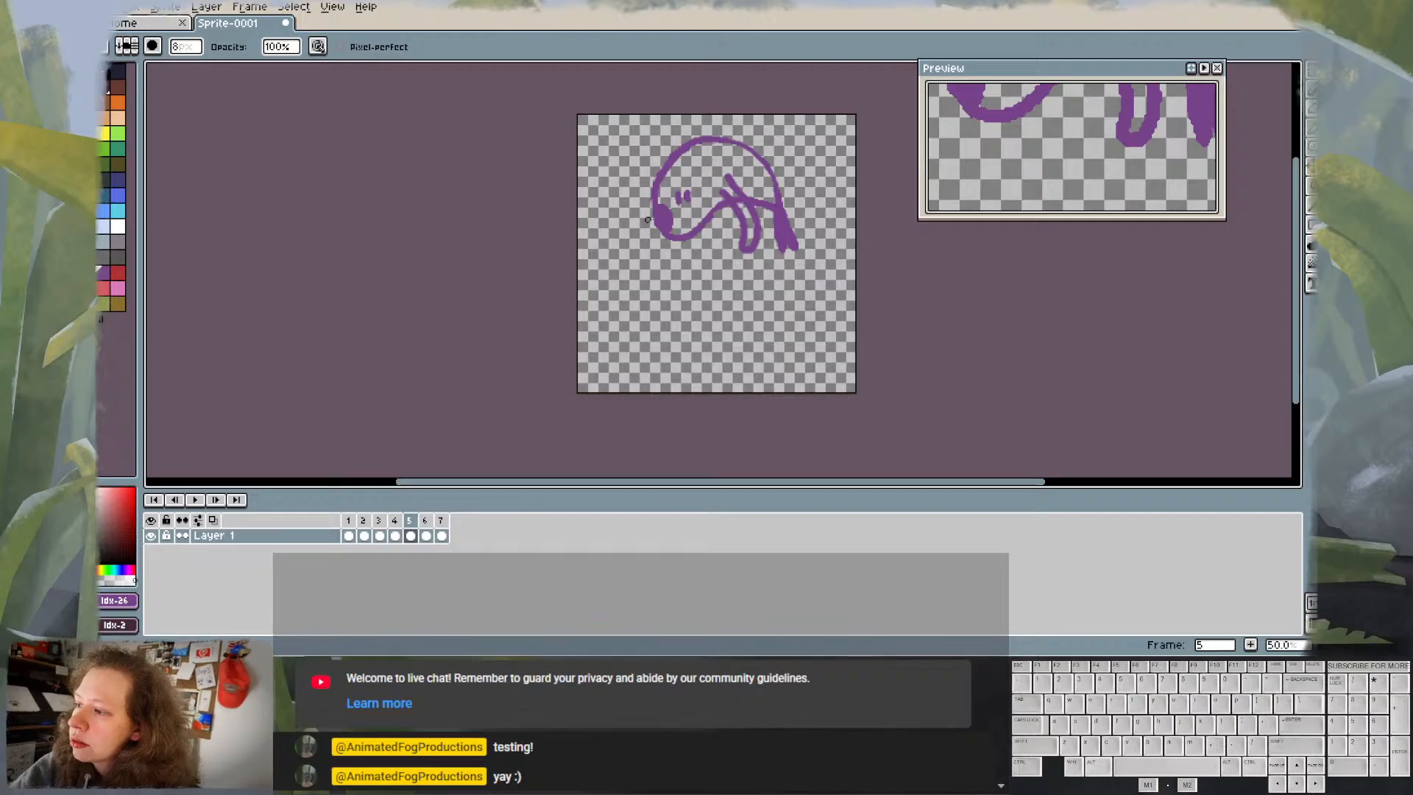
key(Left)
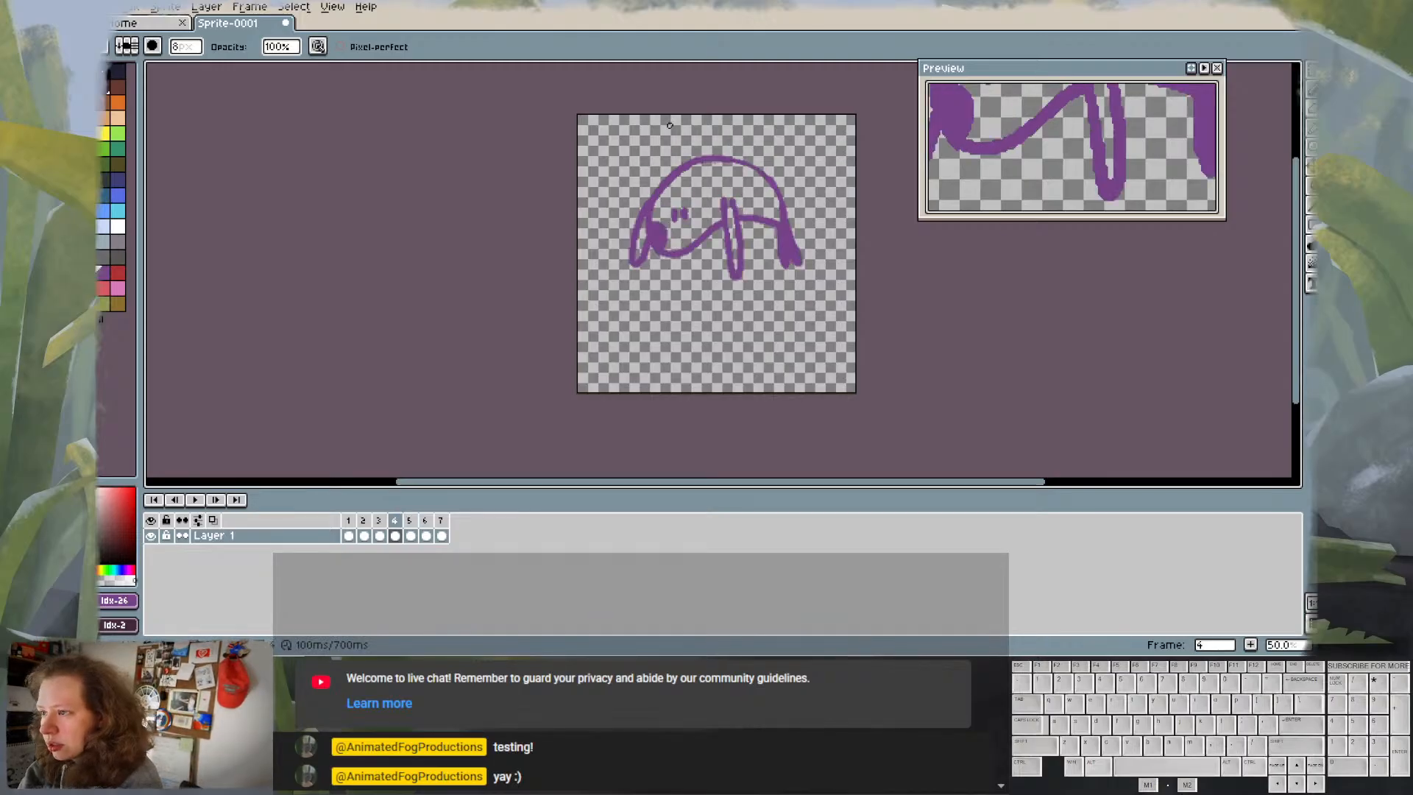
key(Right)
key(Left)
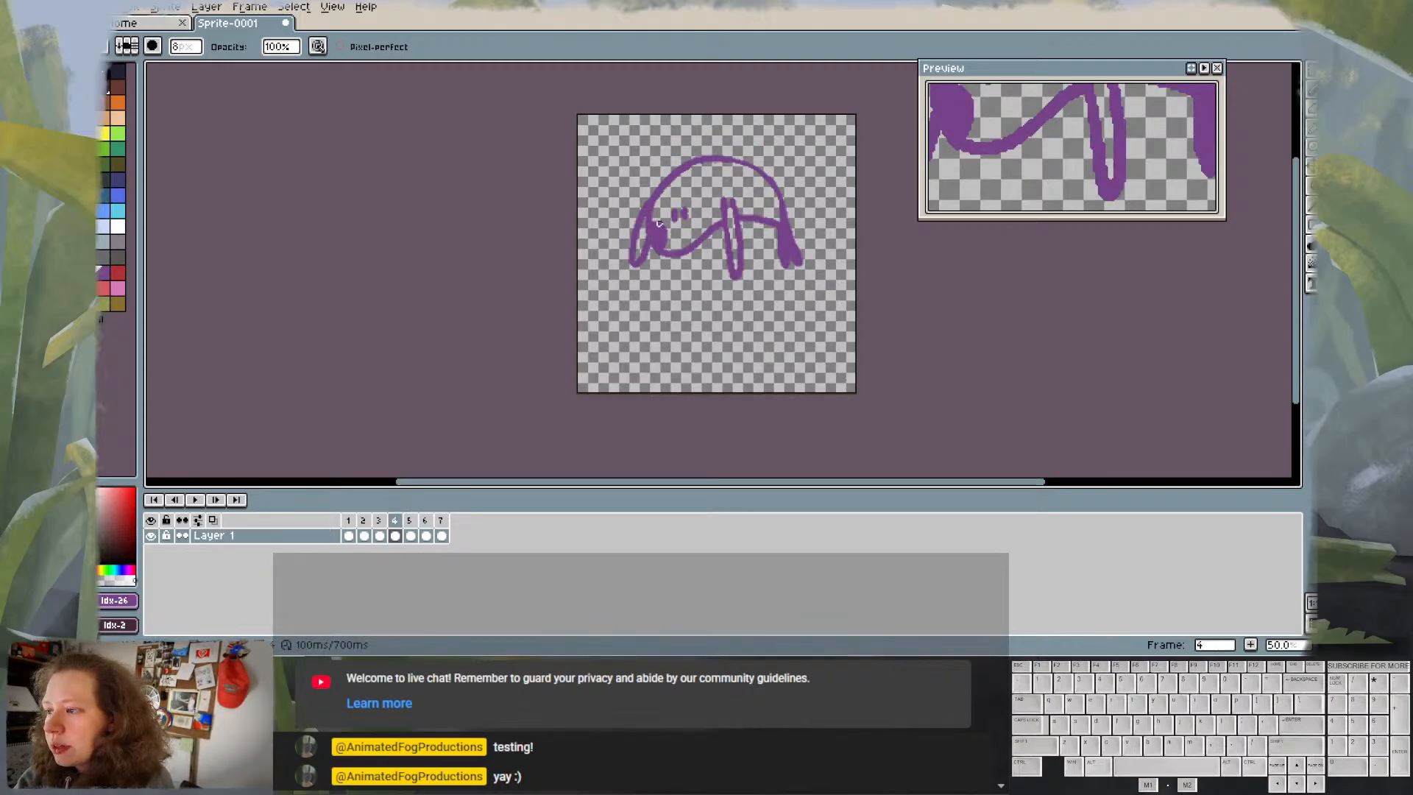
key(Right)
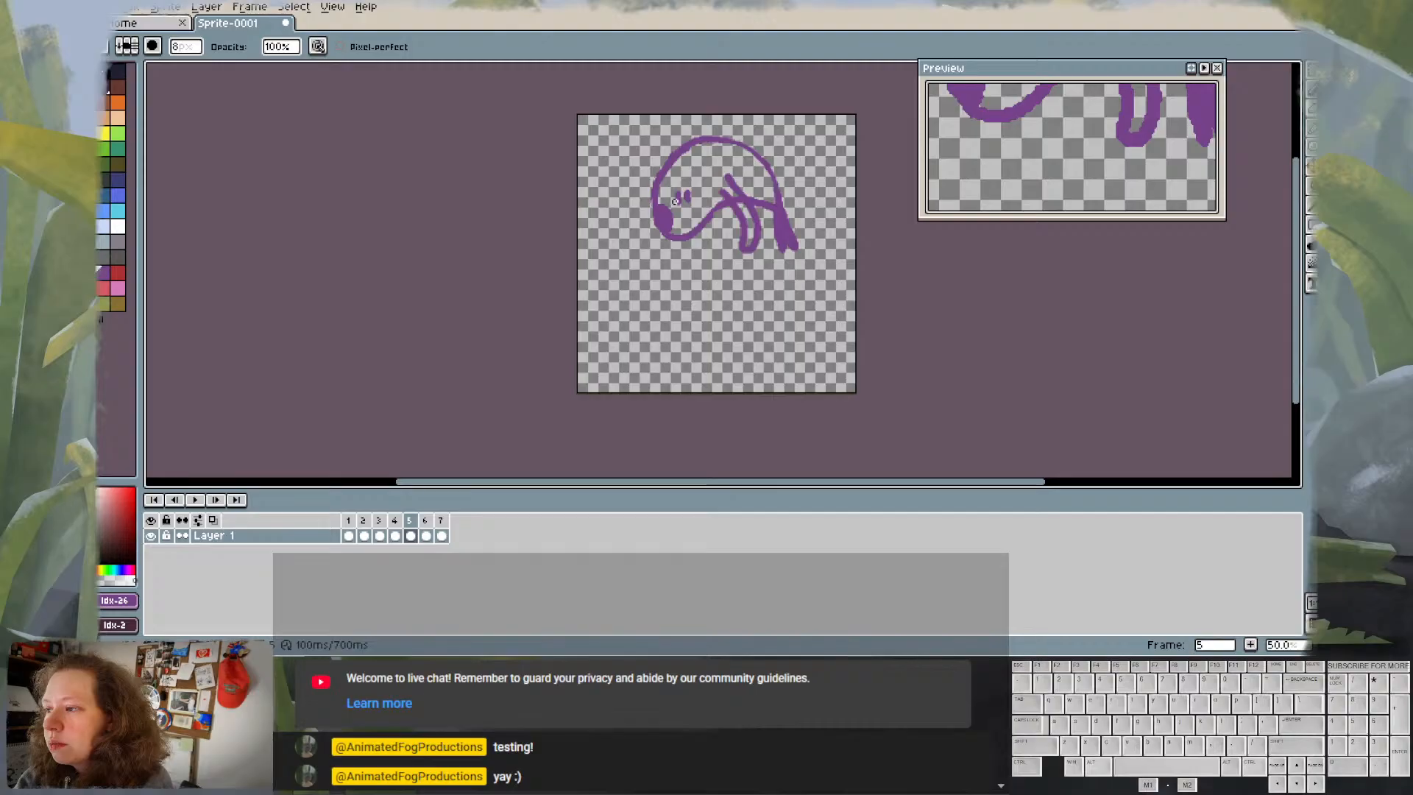
key(Left)
key(Right)
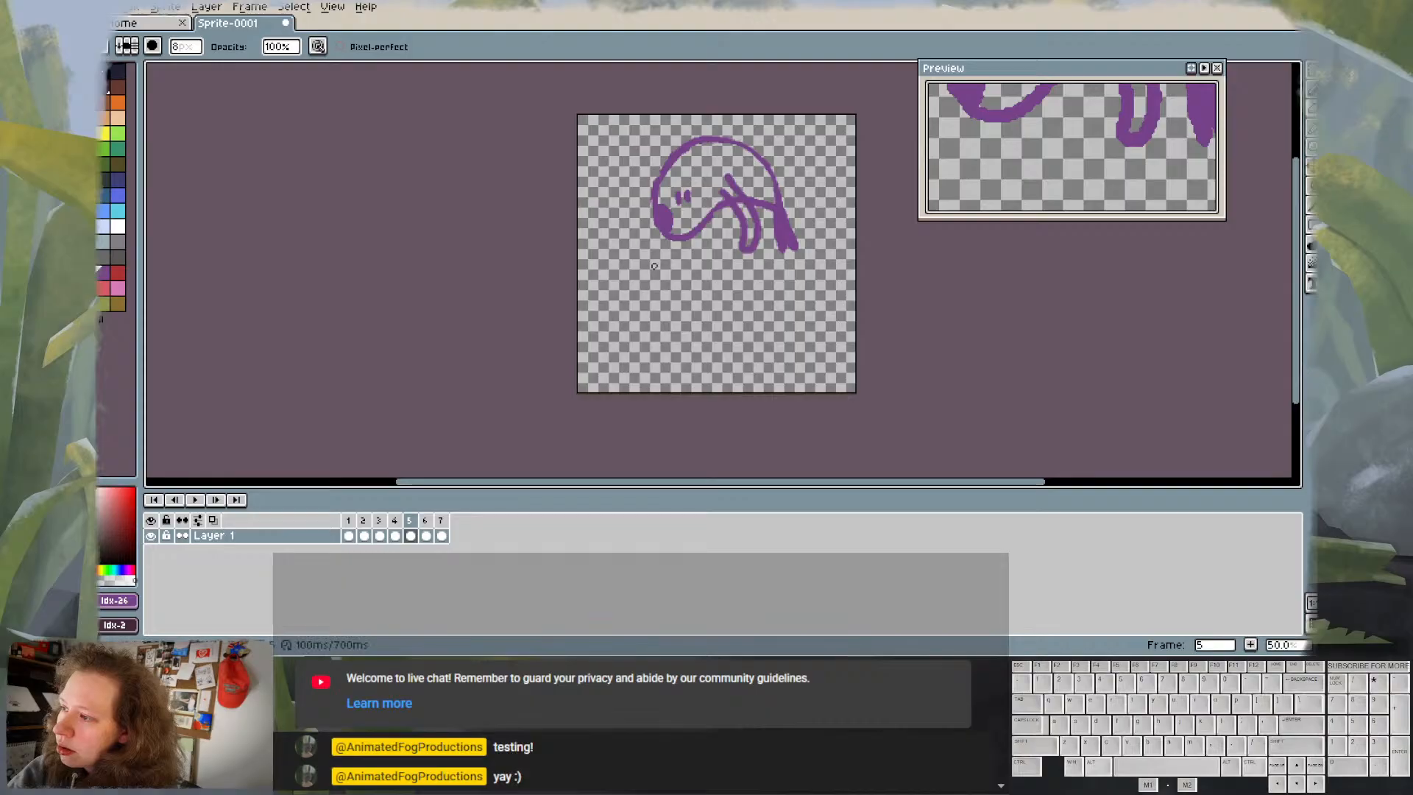
- Draw a shorter head-side flipper on frame 5, hanging close along the face, using frame 4 as reference
key(ctrl+z)
key(e)
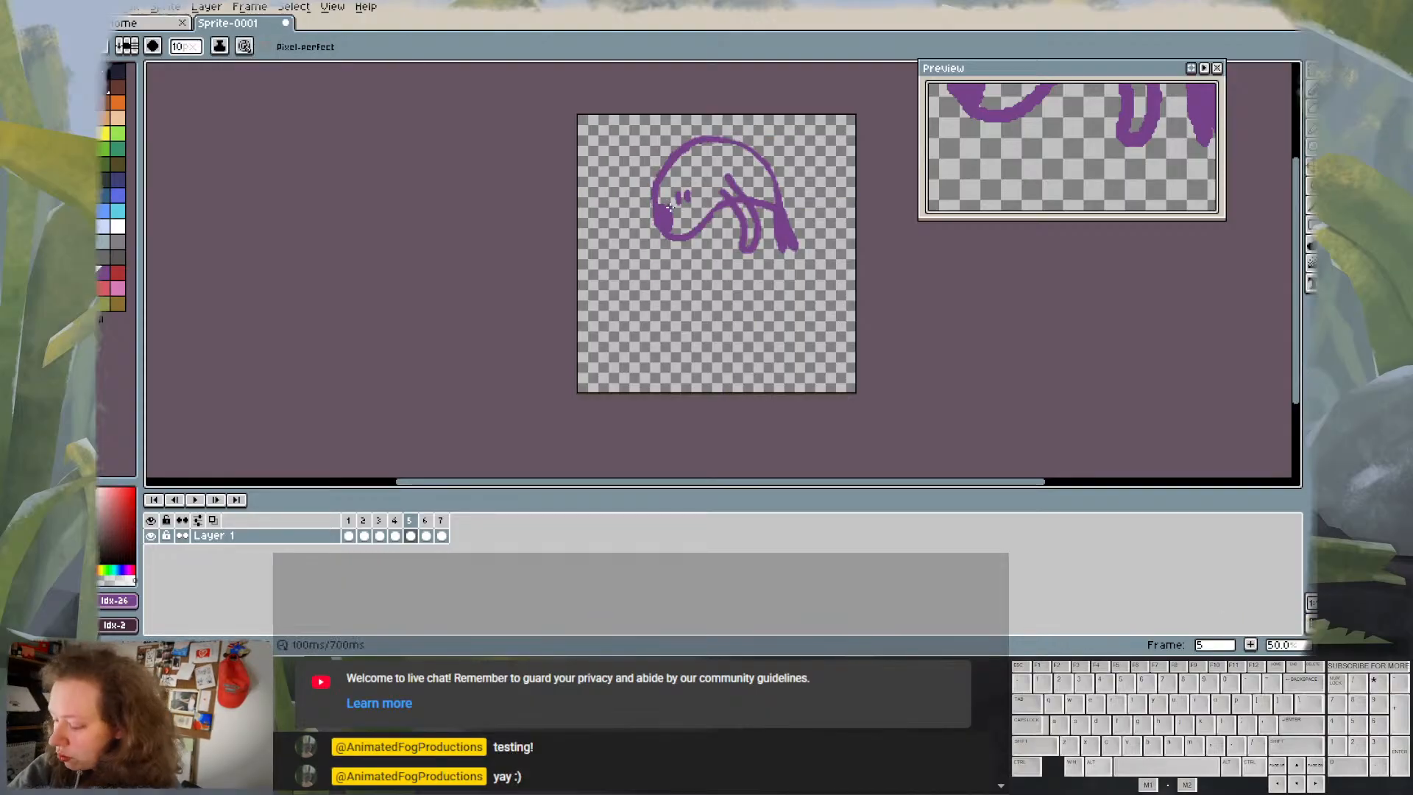
key(Left)
key(Right)
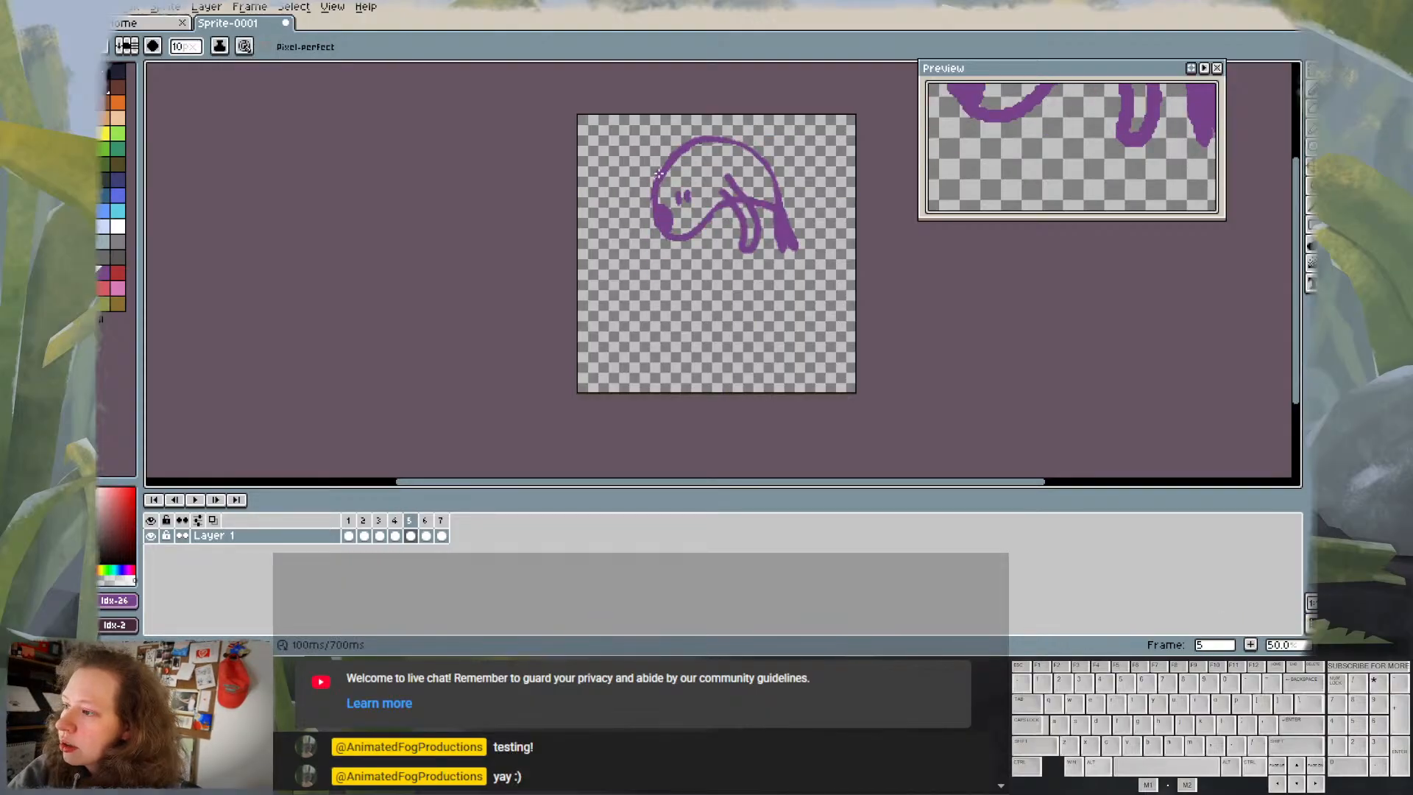
drag(659, 173, 650, 224)
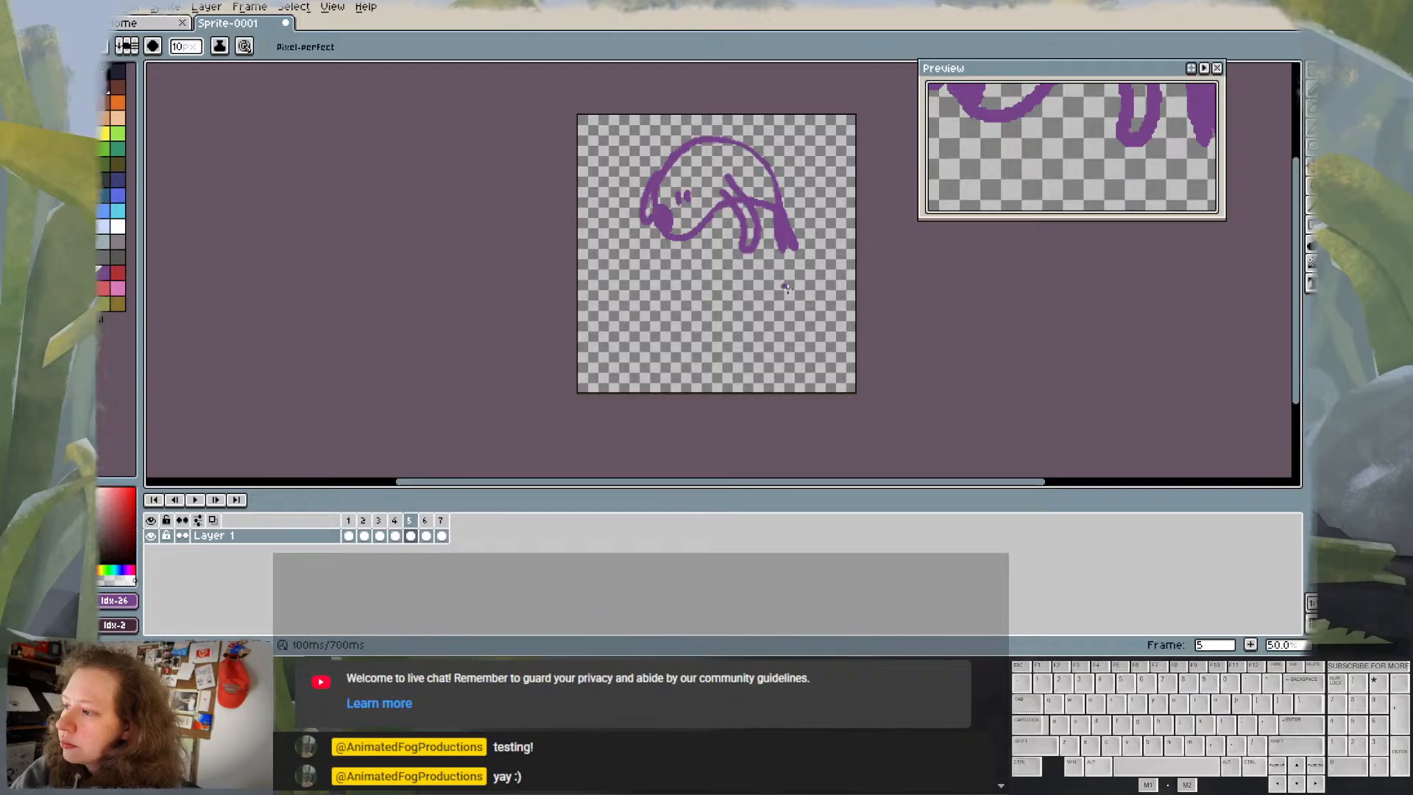
key(Left)
key(Right)
key(Left)
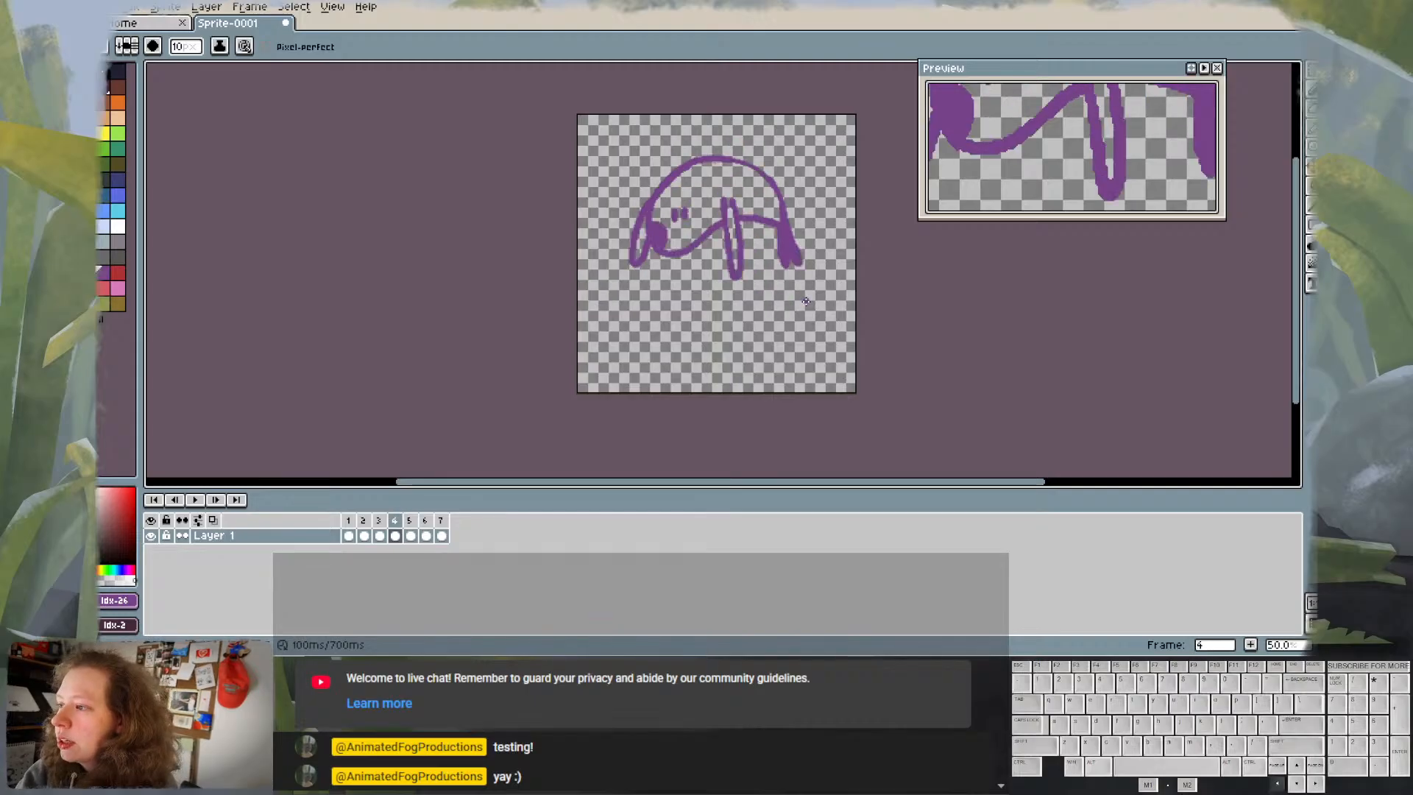
key(Right)
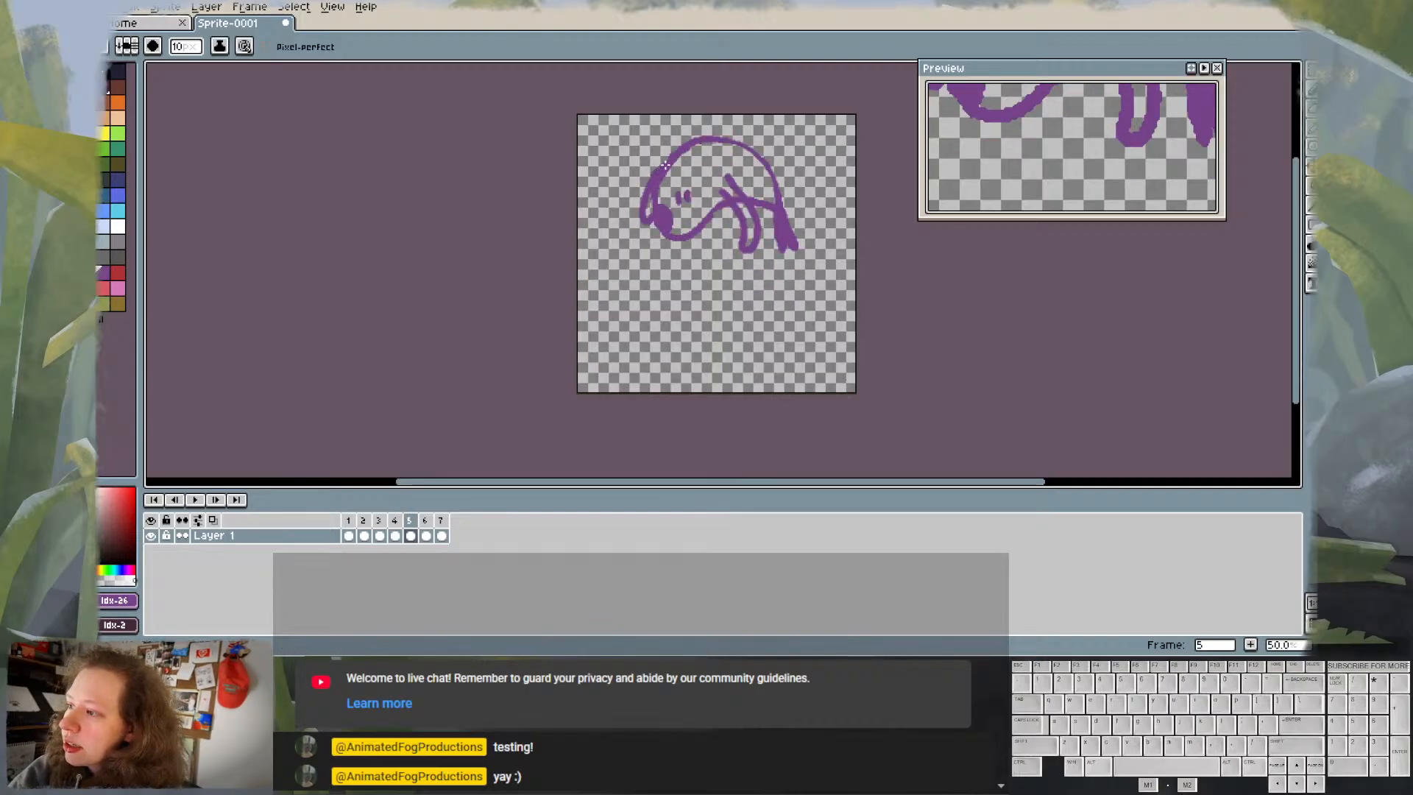
- Clean up the inside of the short head-side flipper on frame 5 where it meets the head, comparing against frame 4
key(ctrl+z)
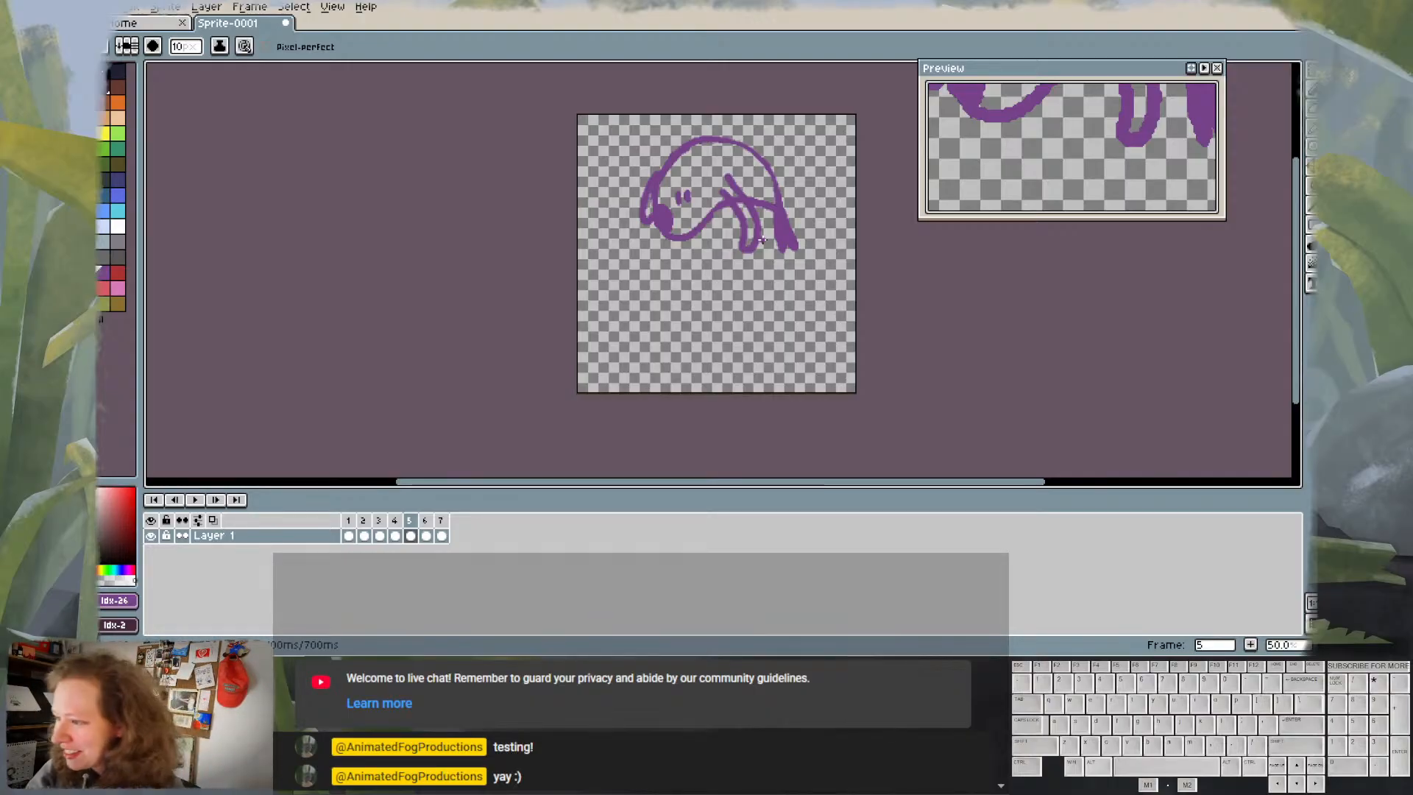
key(e)
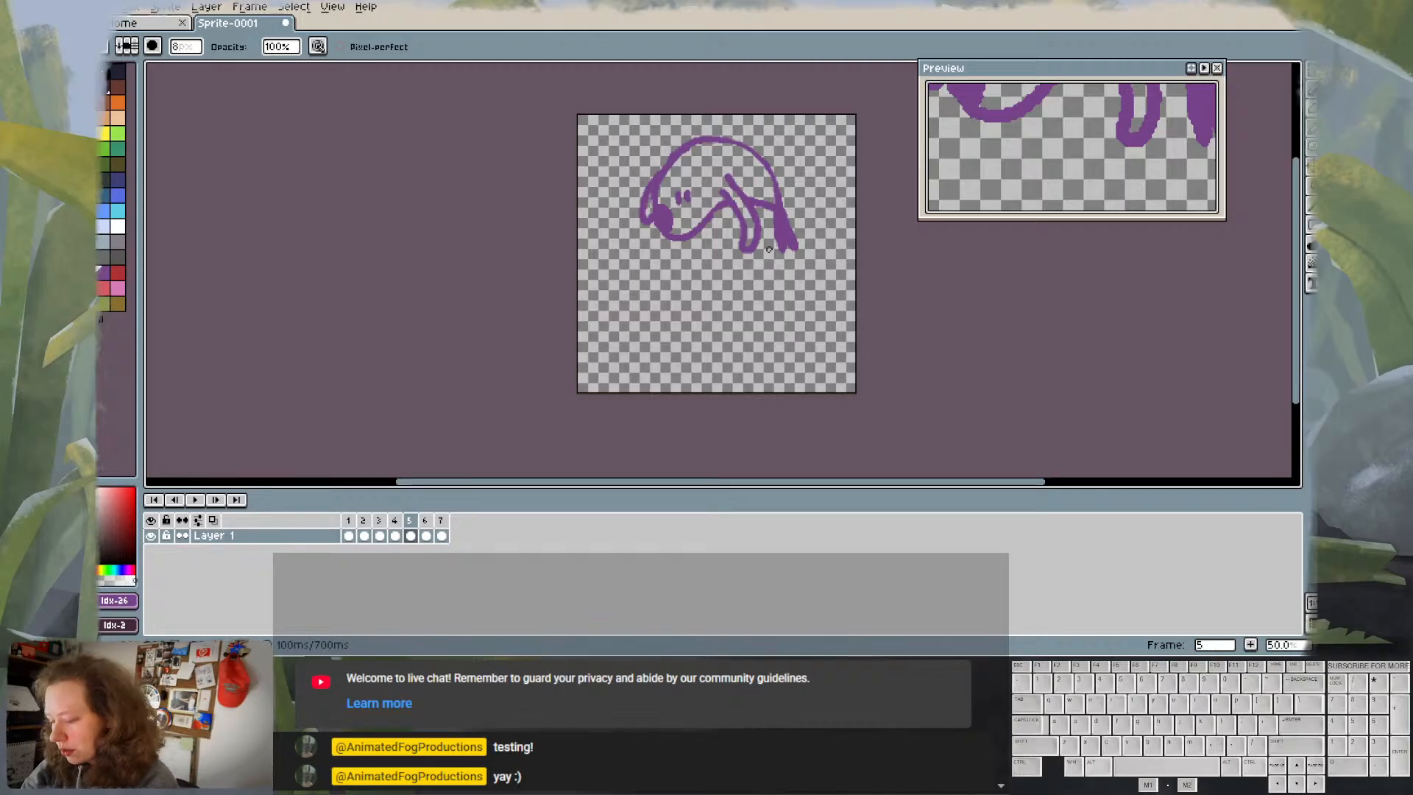
key(Left)
key(Right)
key(Left)
key(Right)
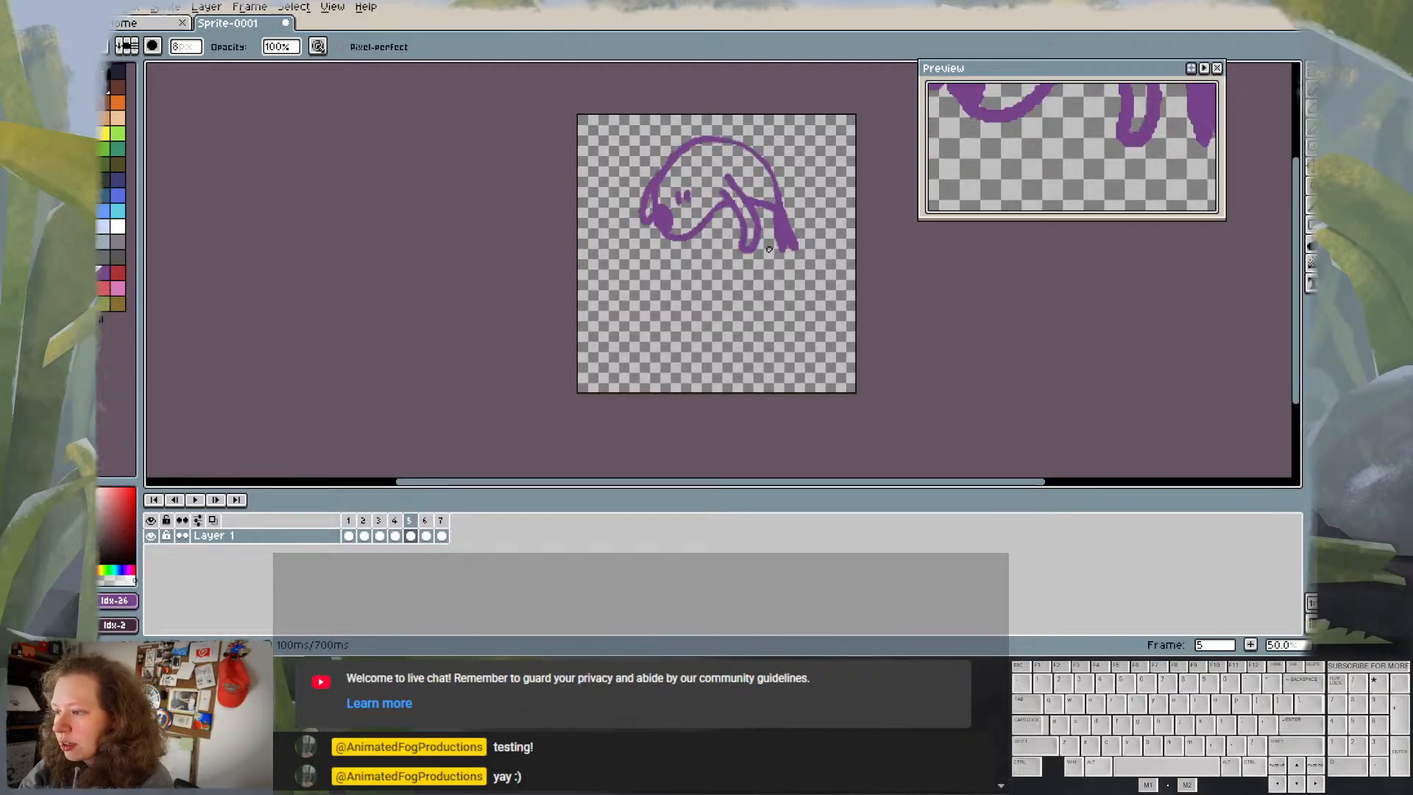
key(Left)
key(Right)
key(Left)
key(Right)
key(Left)
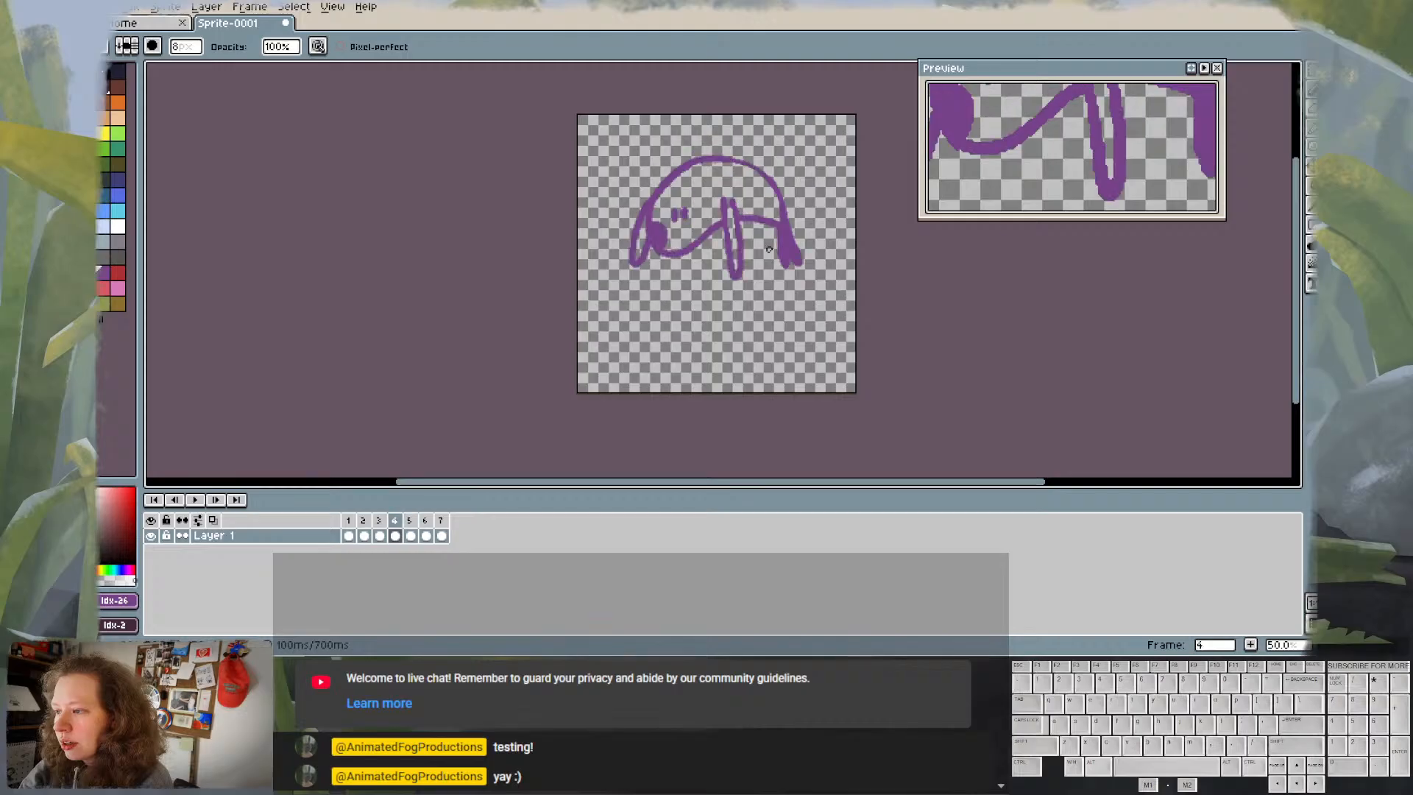
key(Right)
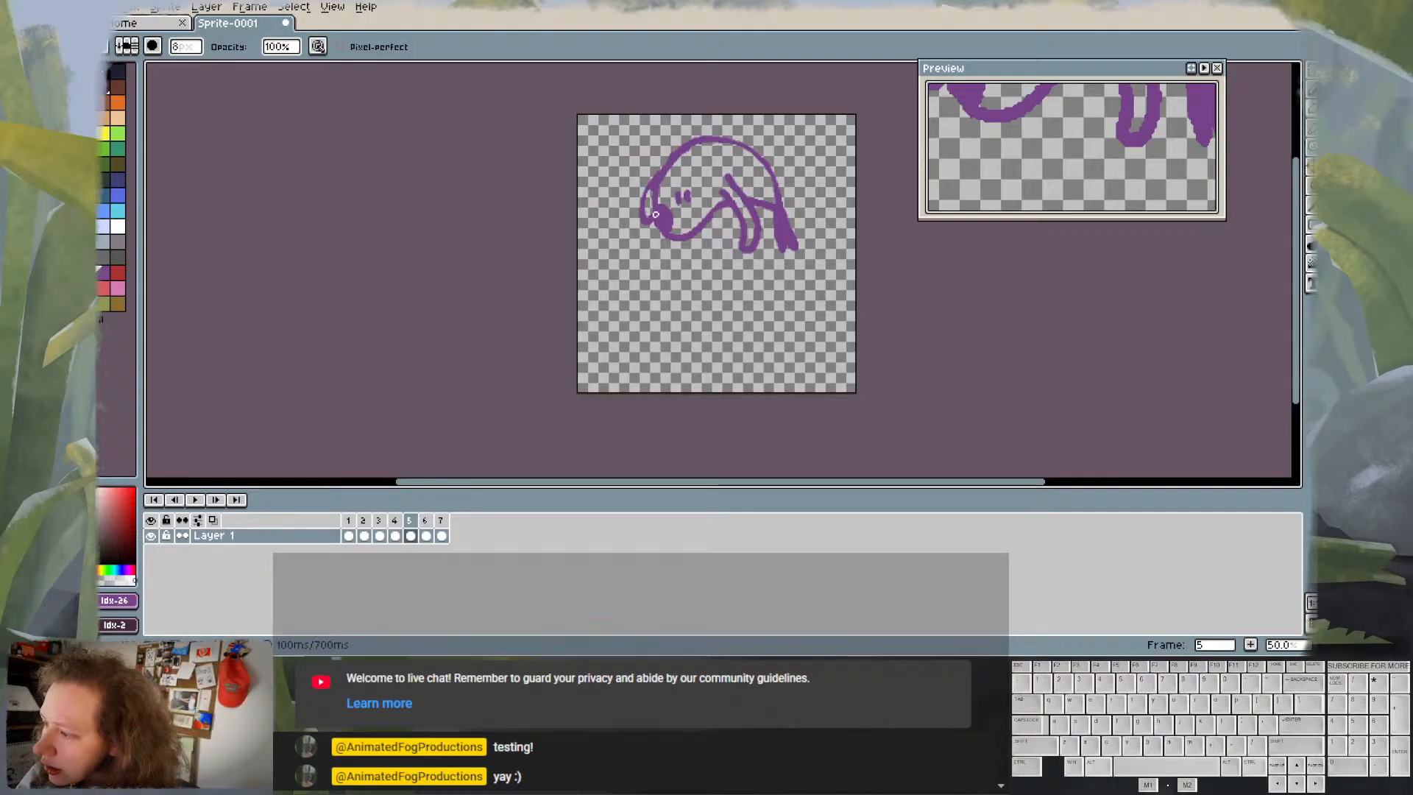
key(e)
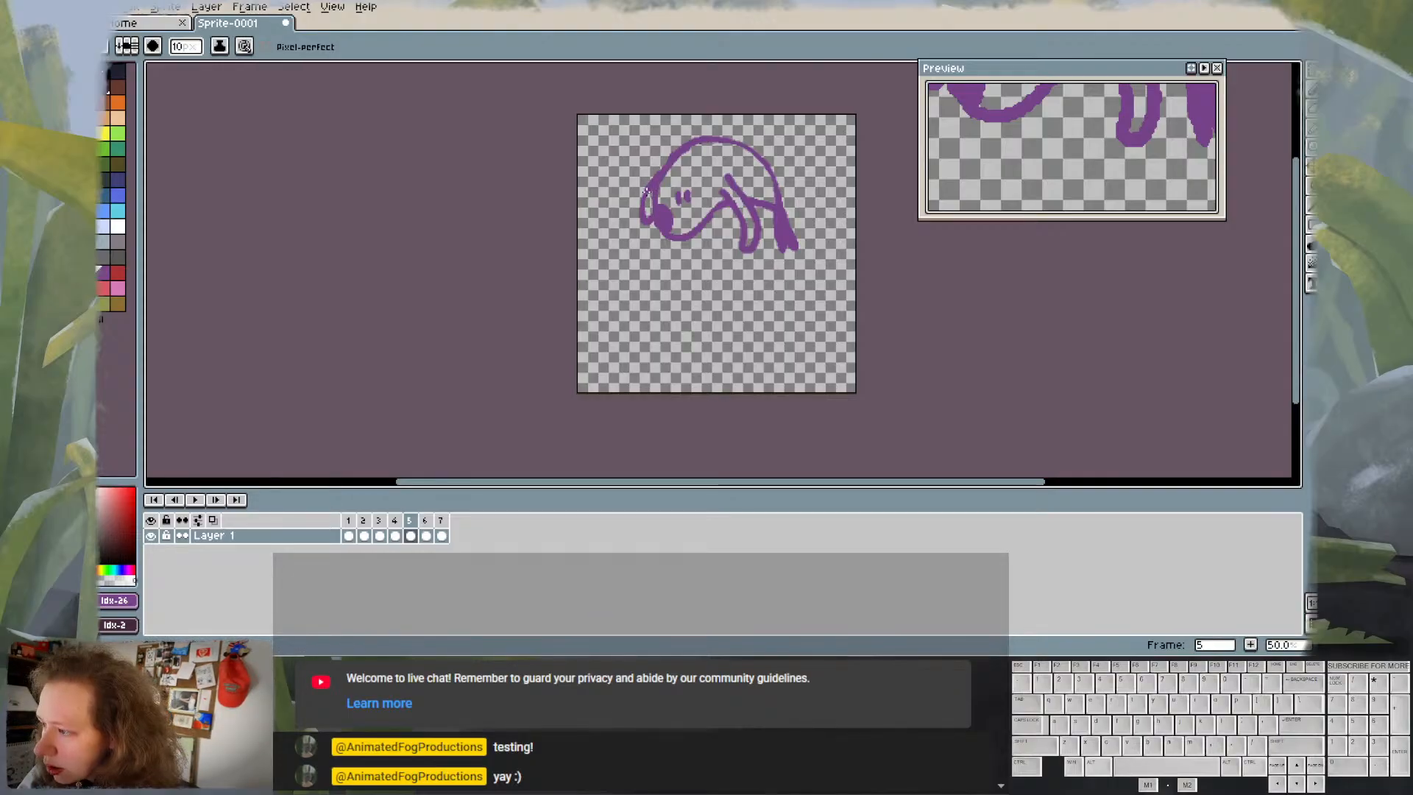
- Flip between frames 4 and 5 to examine how the flippers move from one pose to the other
key(Left)
key(Left)
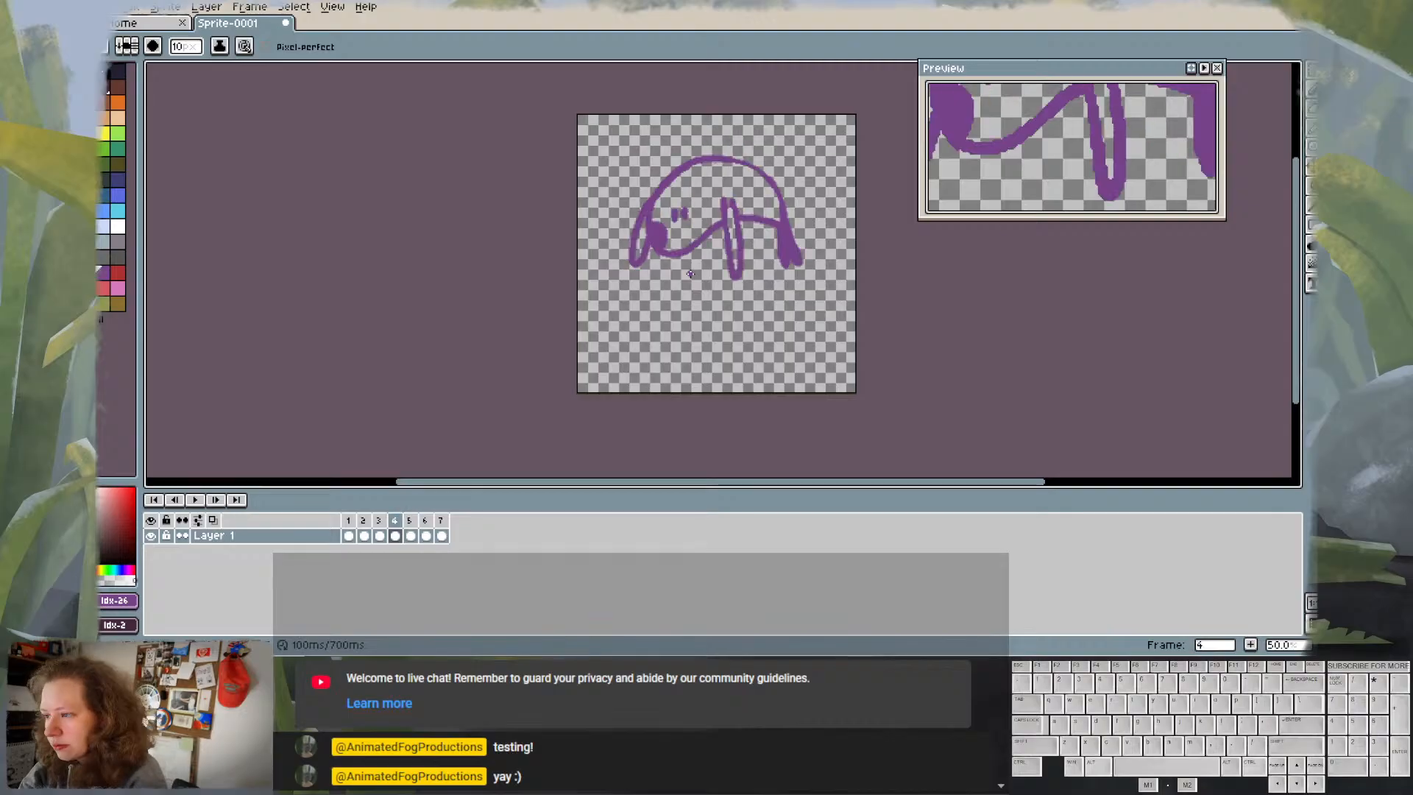
key(Right)
key(Left)
key(Right)
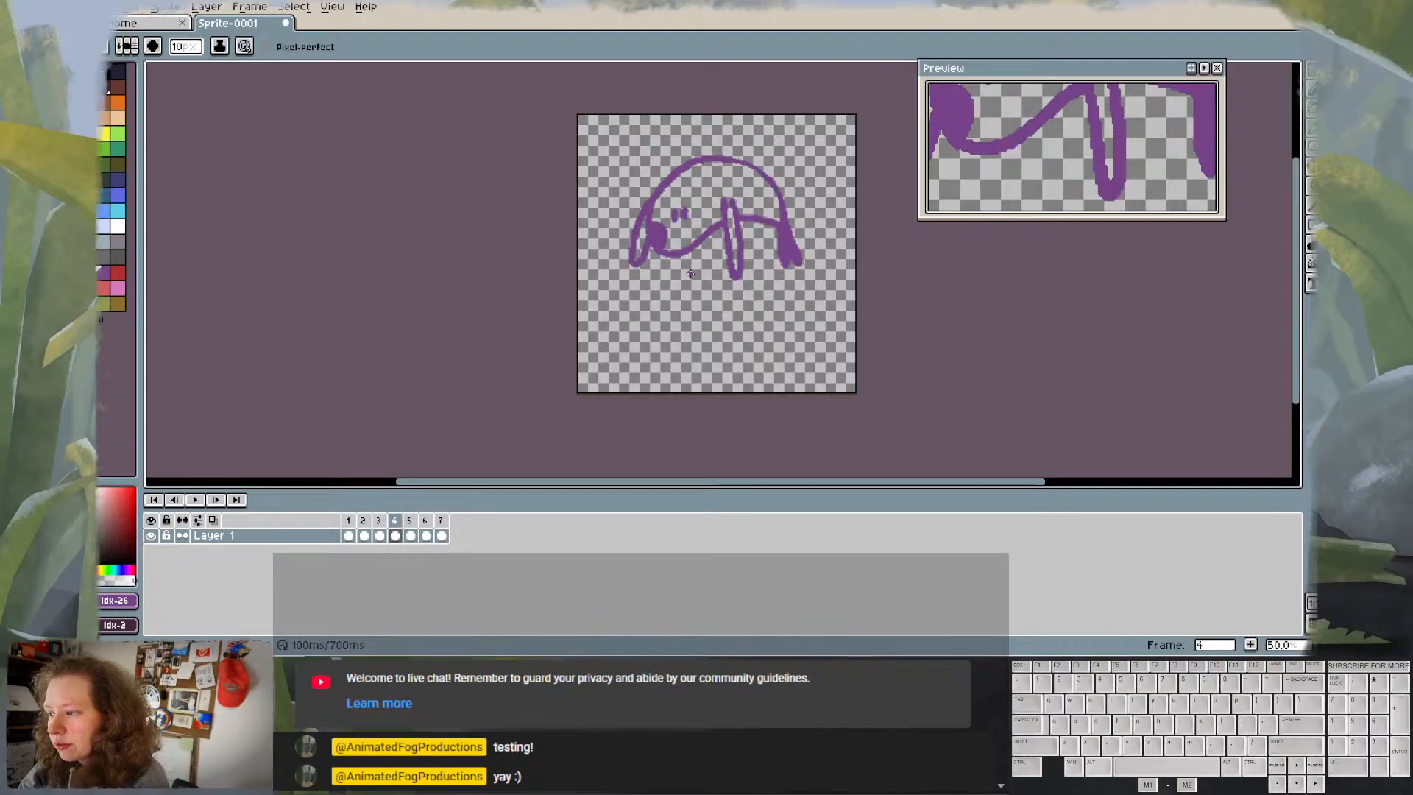
key(Right)
key(Left)
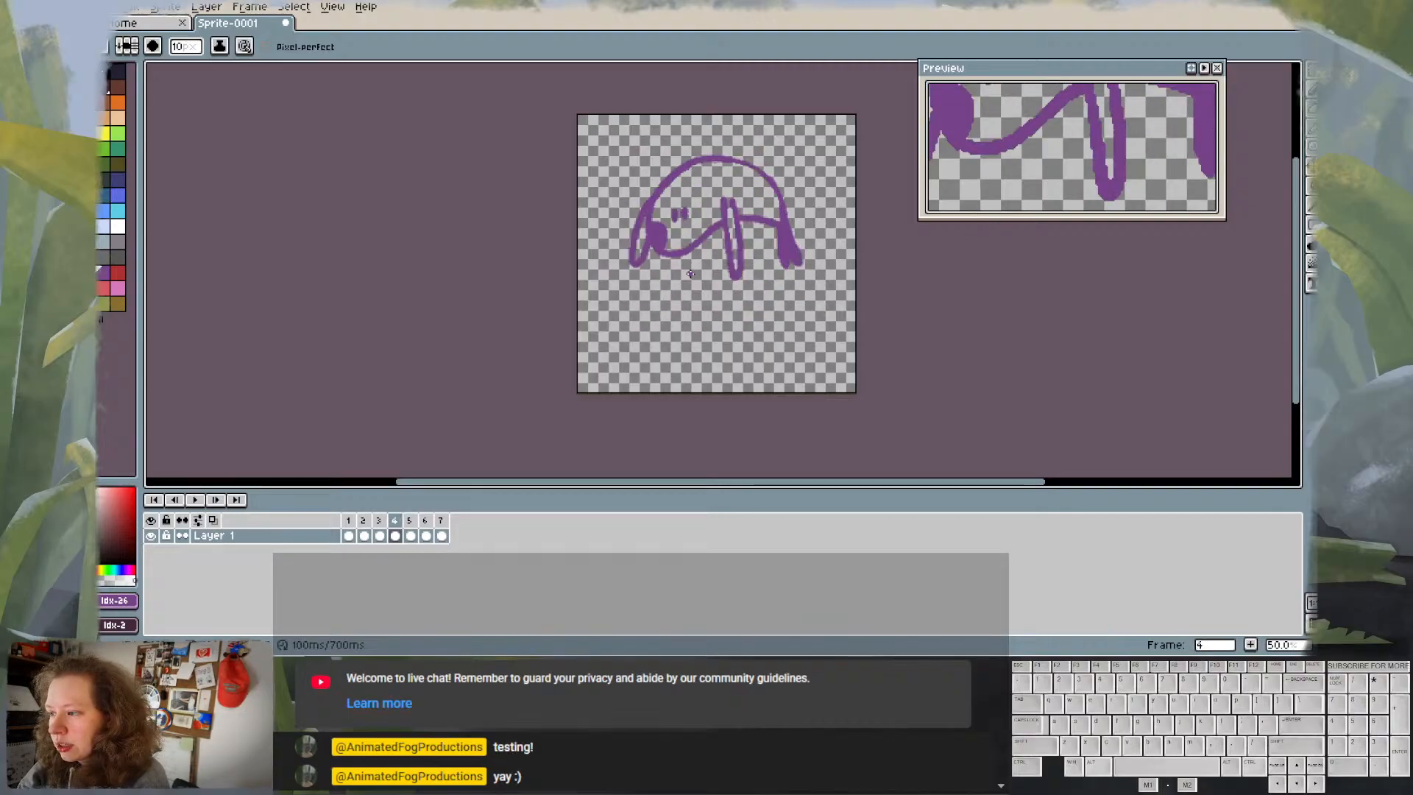
key(Right)
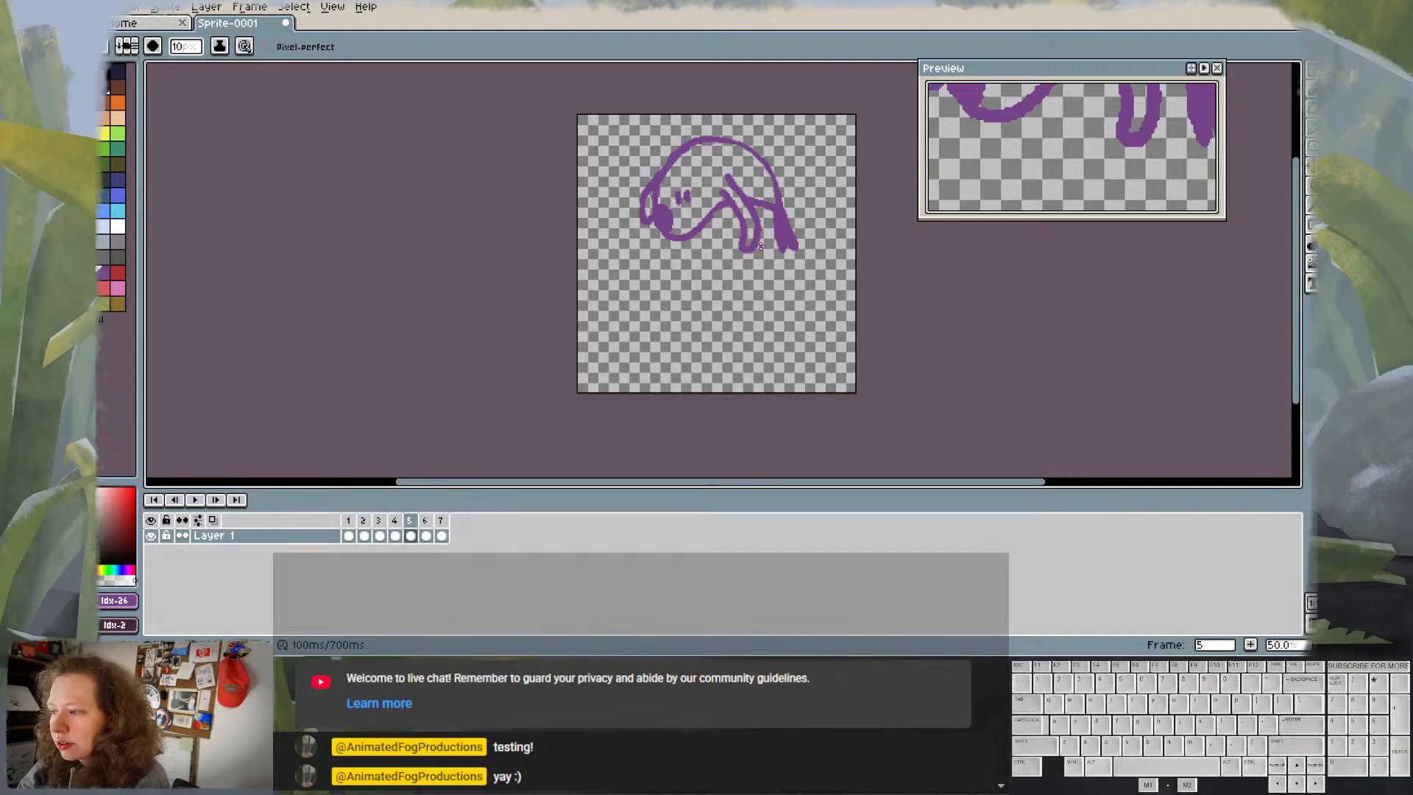
key(Left)
key(Right)
key(Right)
key(Left)
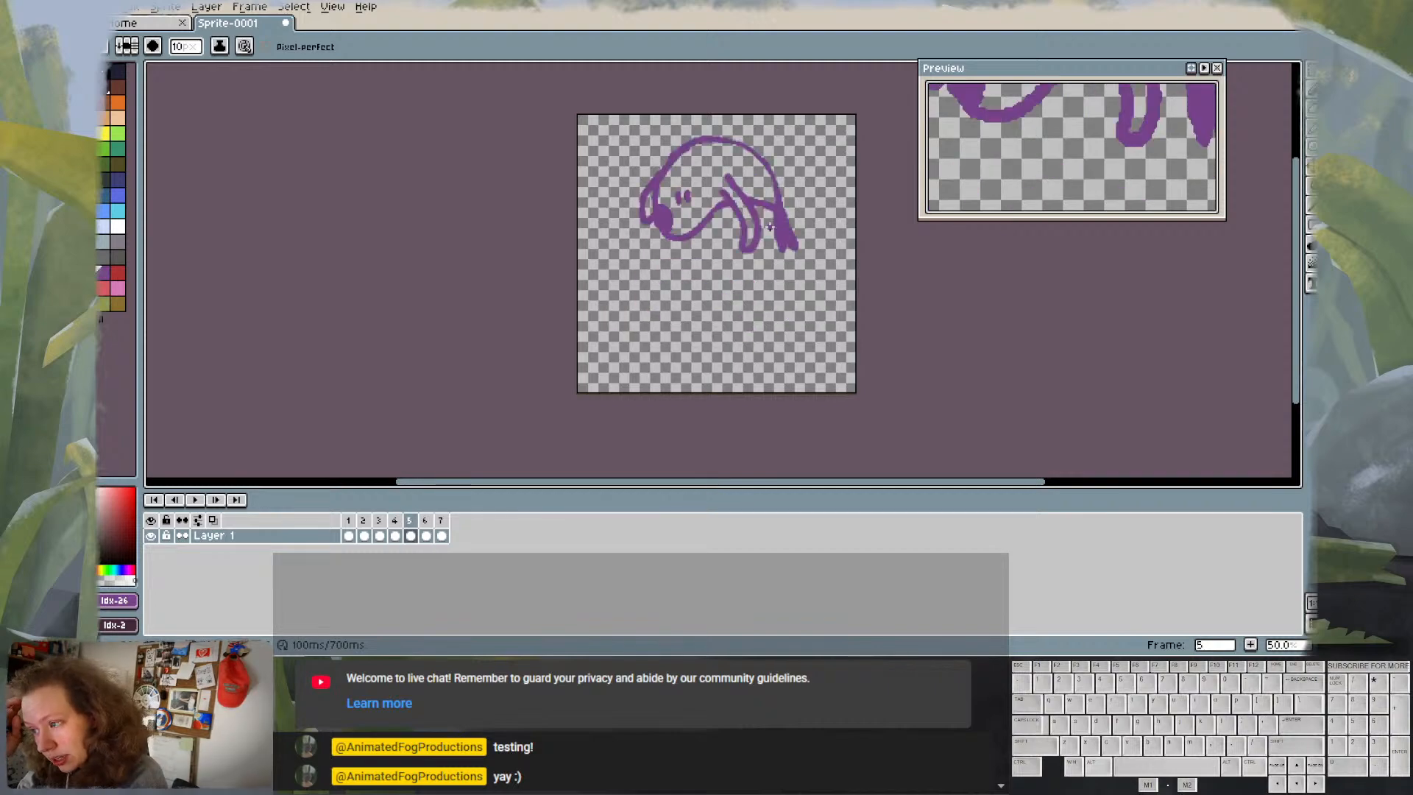
- Step back and forth through the whole seven-frame sequence to examine how frame 5 fits the overall motion
key(Left)
key(Left)
key(Left)
key(Left)
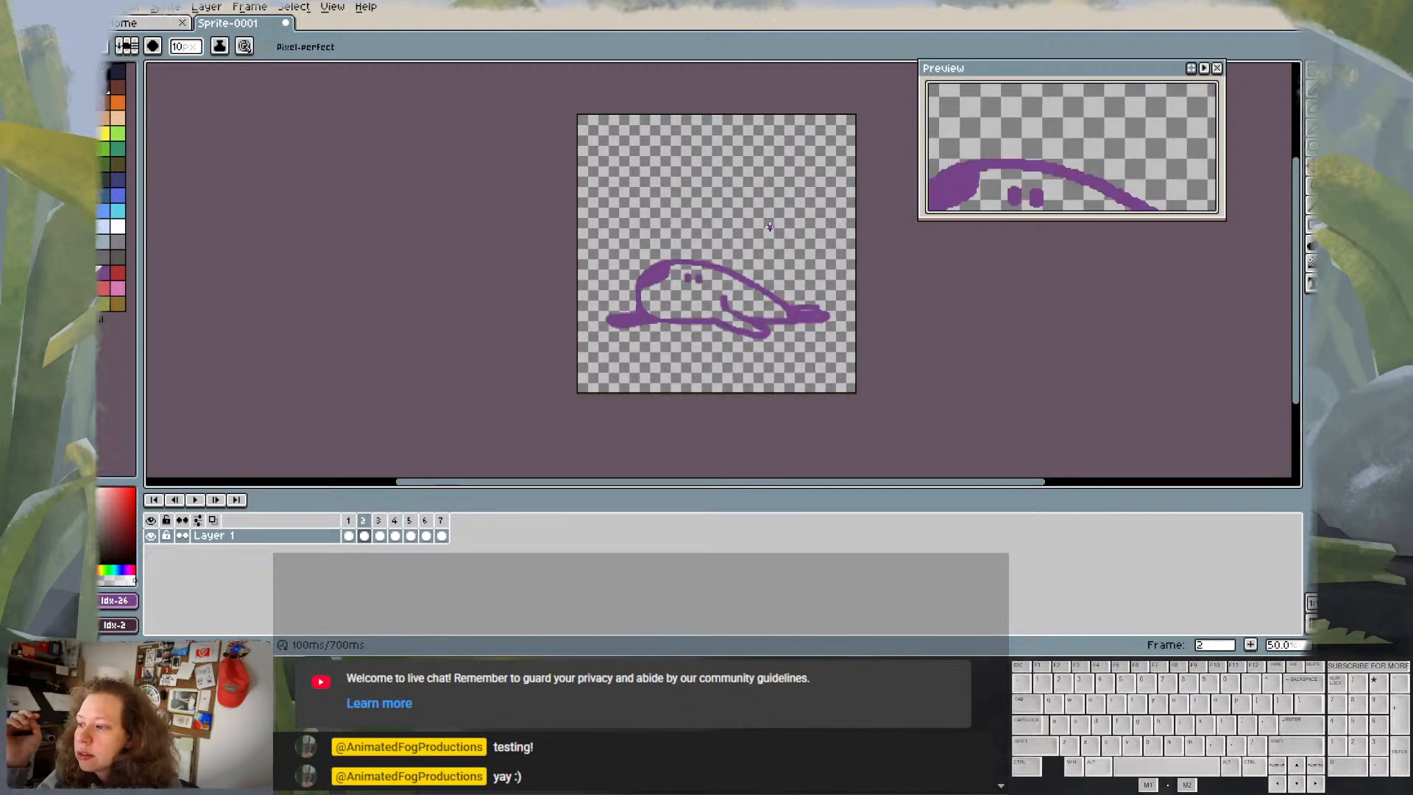
key(Right)
key(Right)
key(Right)
key(Right)
key(Right)
key(Right)
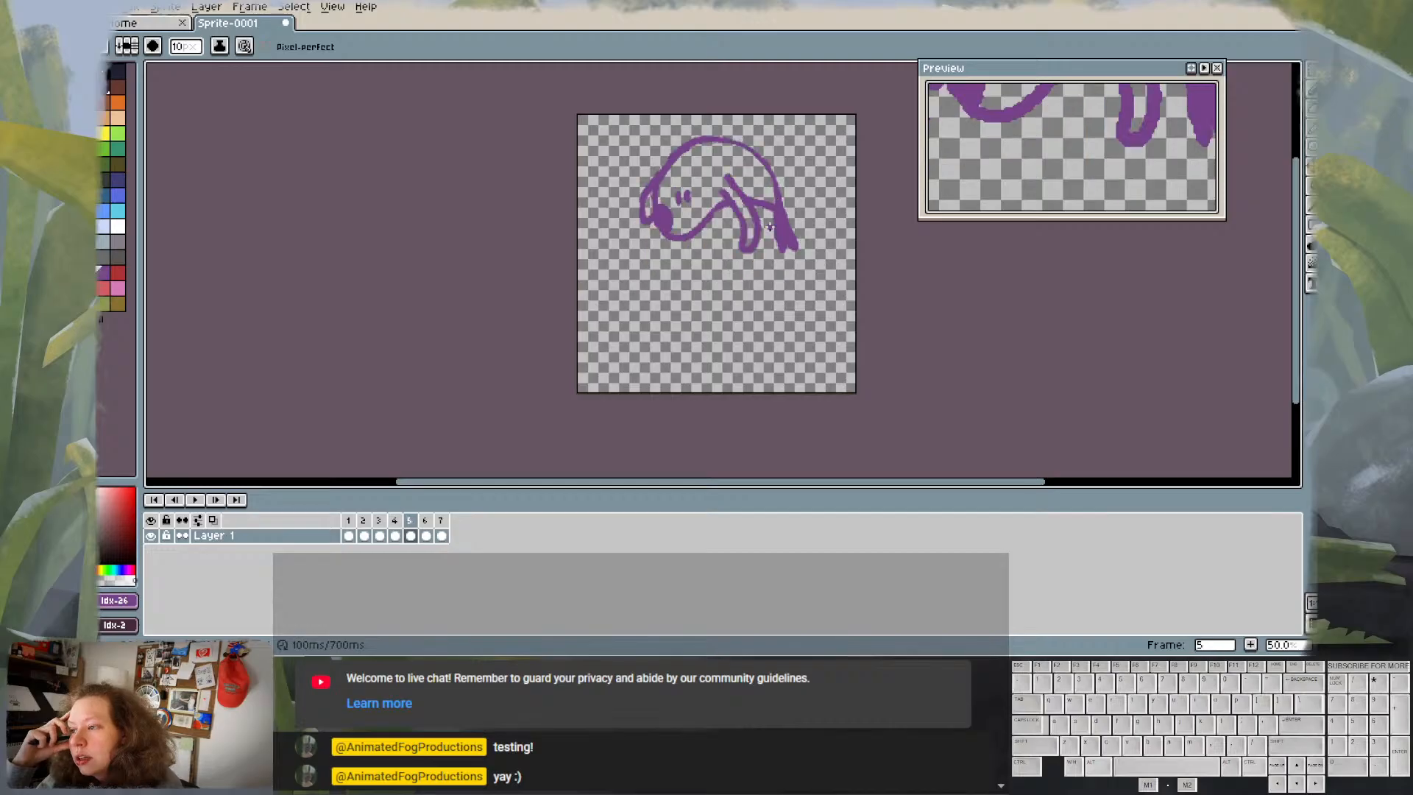
key(Left)
key(Left)
key(Left)
key(Right)
key(Right)
key(Right)
key(Right)
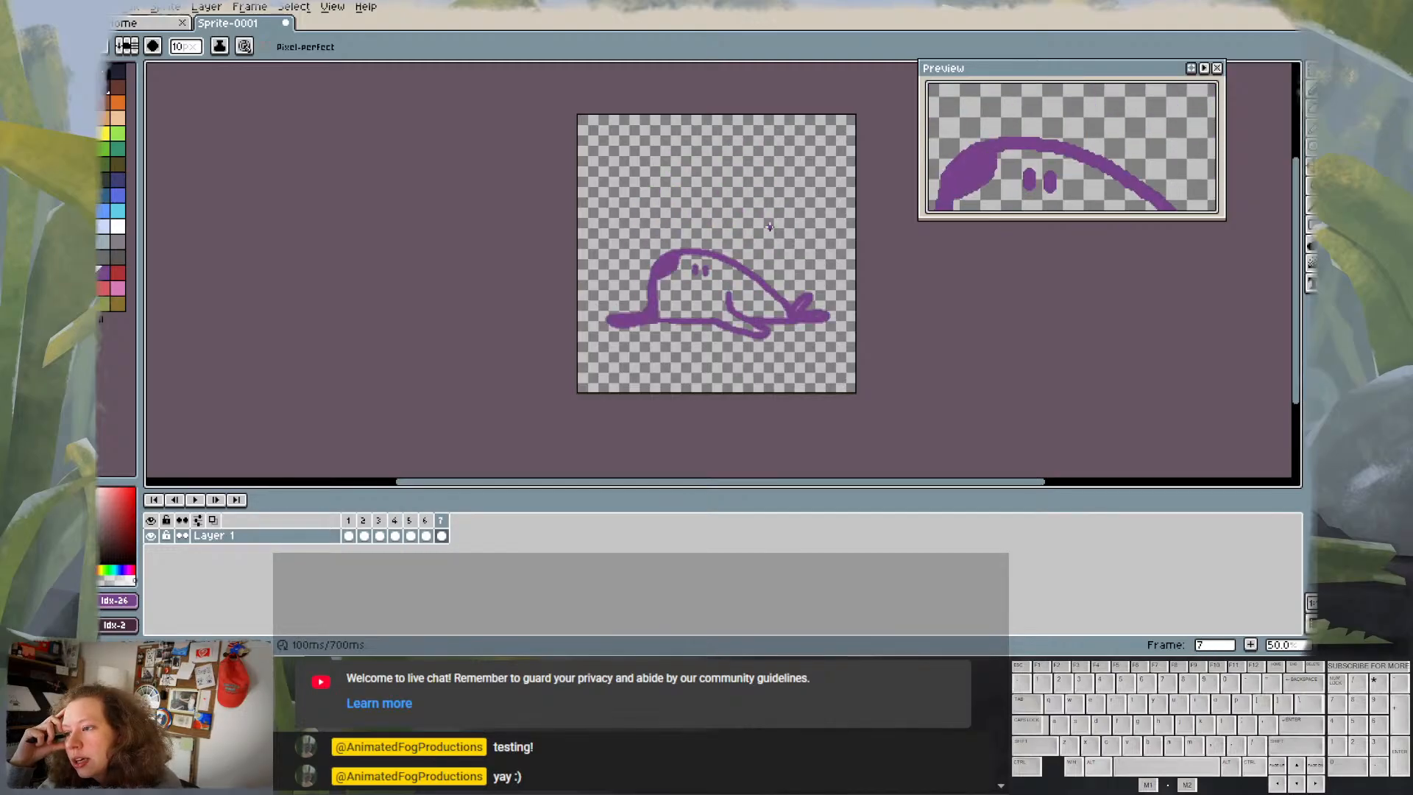
key(Right)
key(Right)
key(Right)
key(Right)
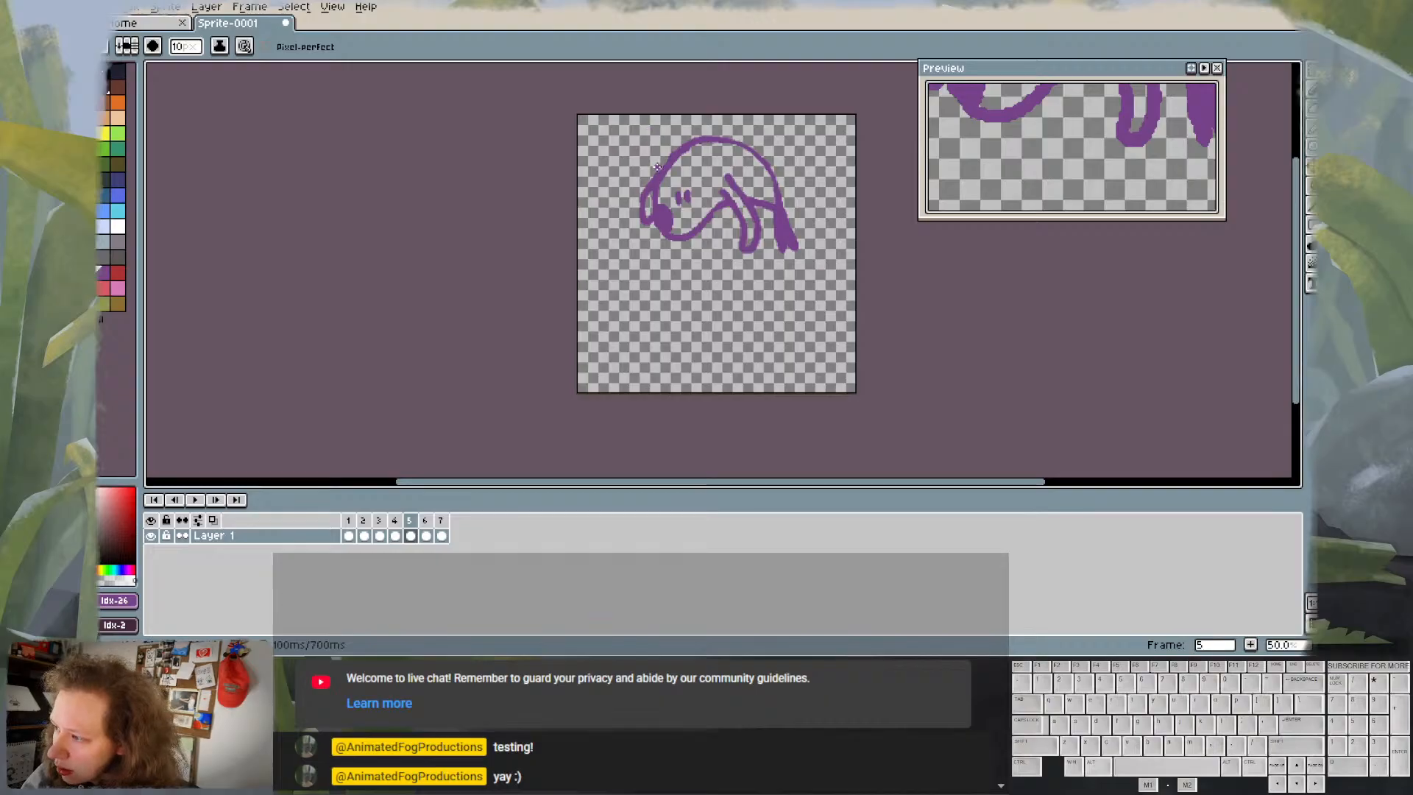
- Erase the excess line at the top of the head-side flipper on frame 5 and compare with frame 4
key(e)
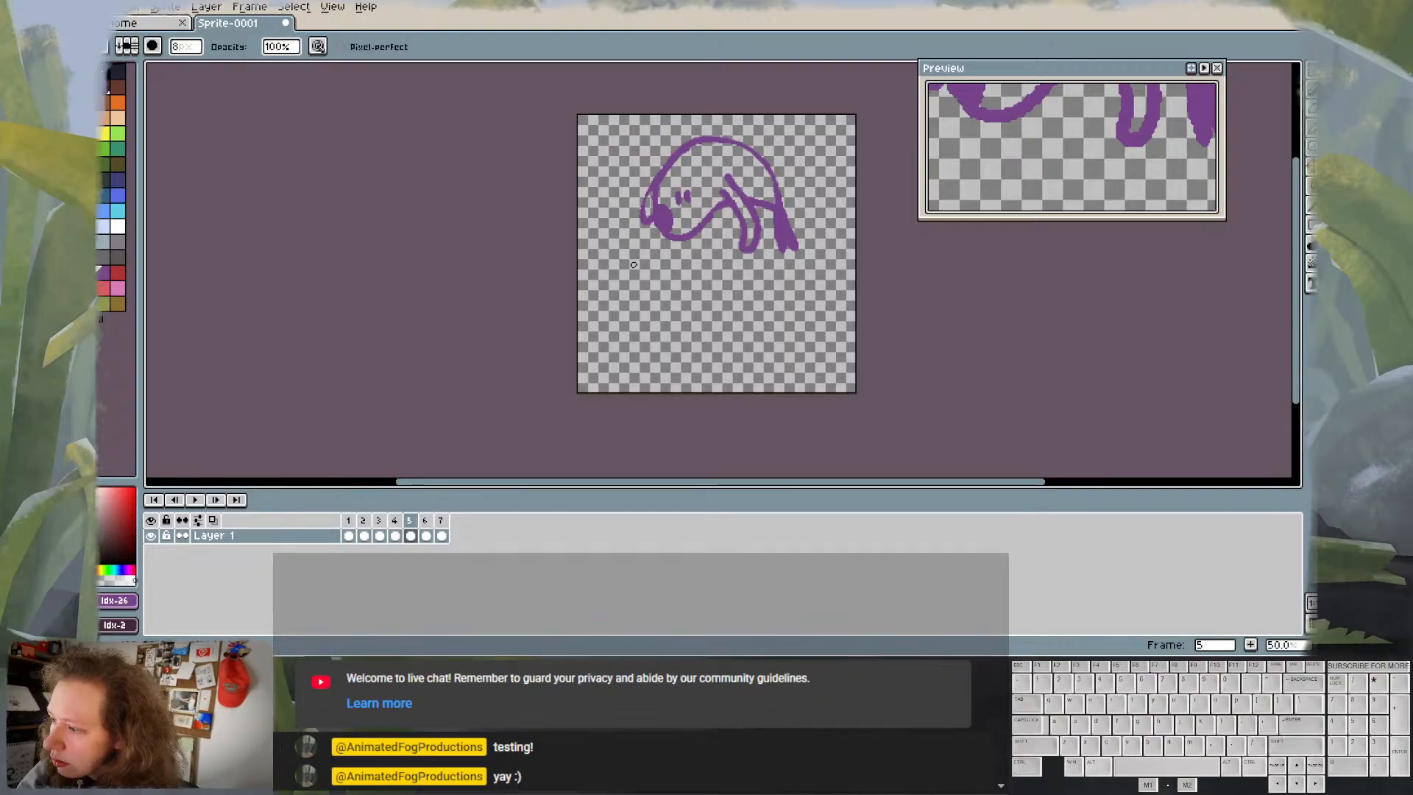
key(Left)
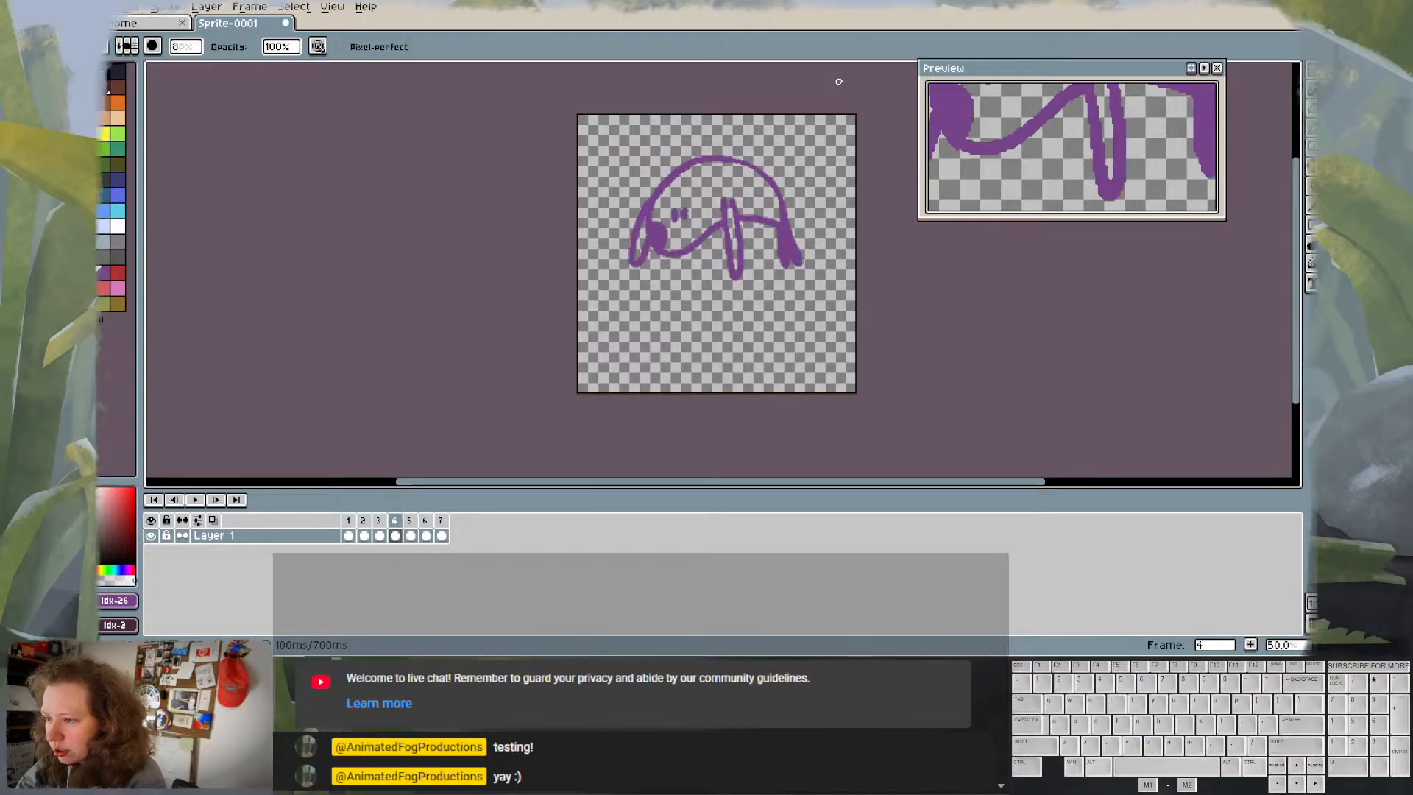
key(Right)
key(Left)
key(Right)
- Insert an empty frame between frames 5 and 6, checking the neighbouring poses as reference
key(Right)
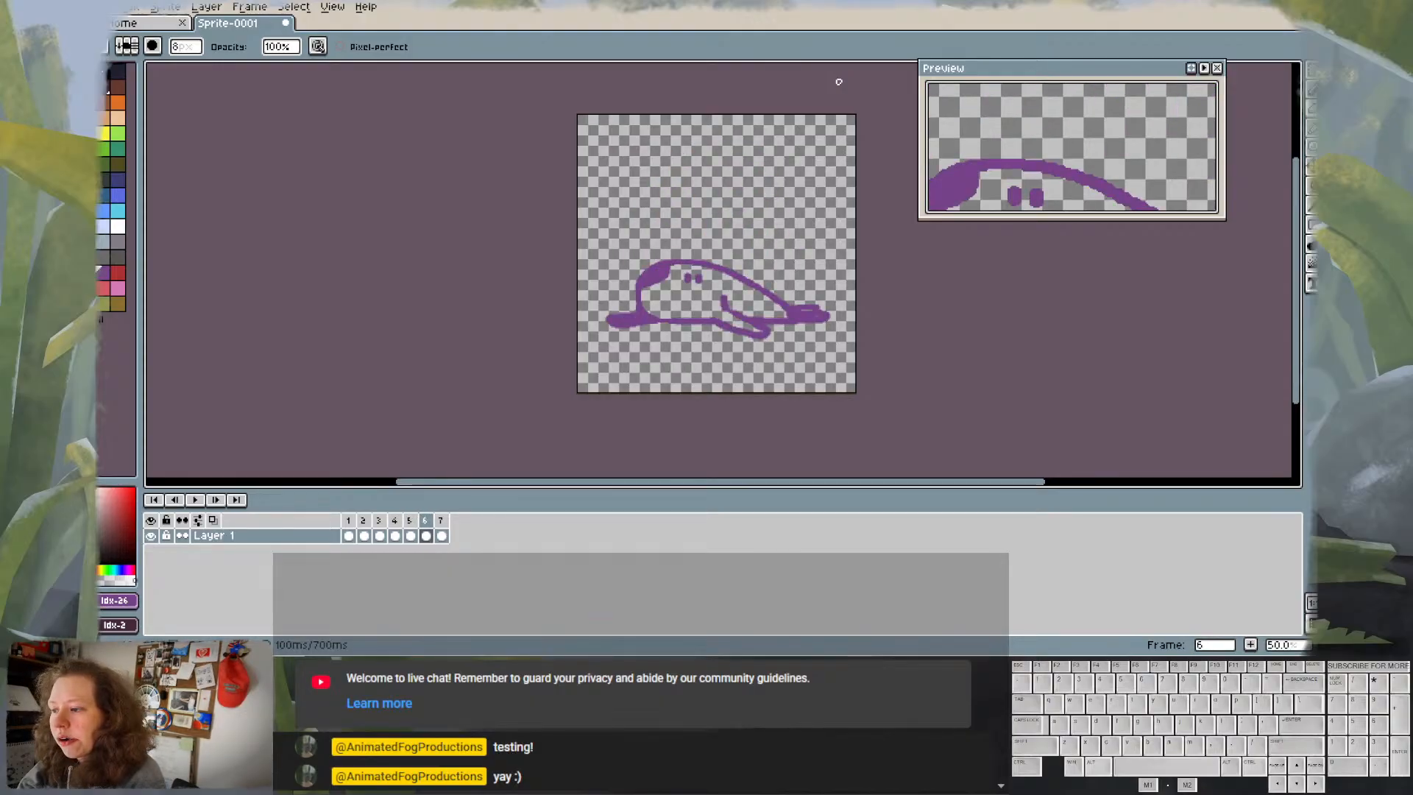
key(Left)
key(Right)
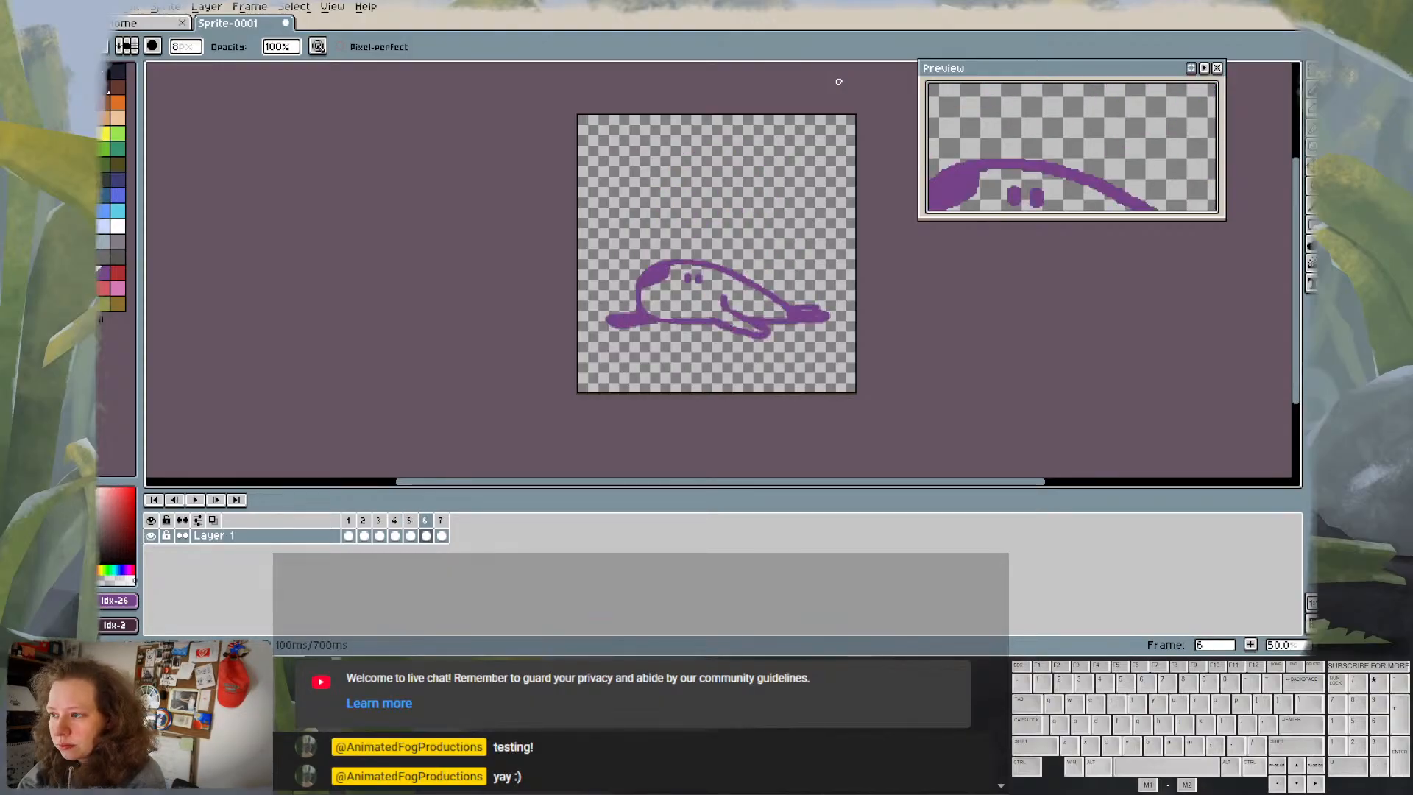
key(Left)
key(Right)
key(Left)
key(Left)
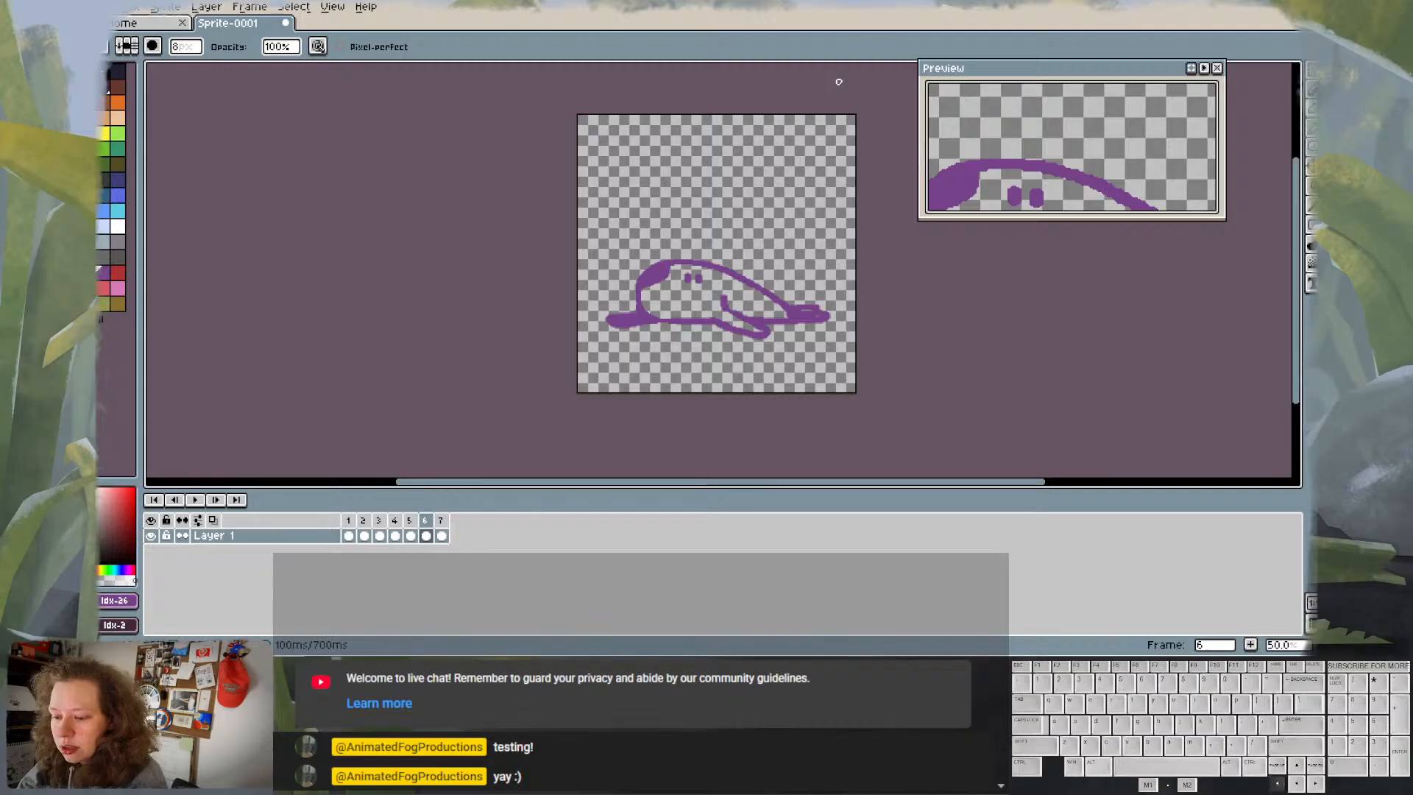
key(Right)
key(alt+shift+n)
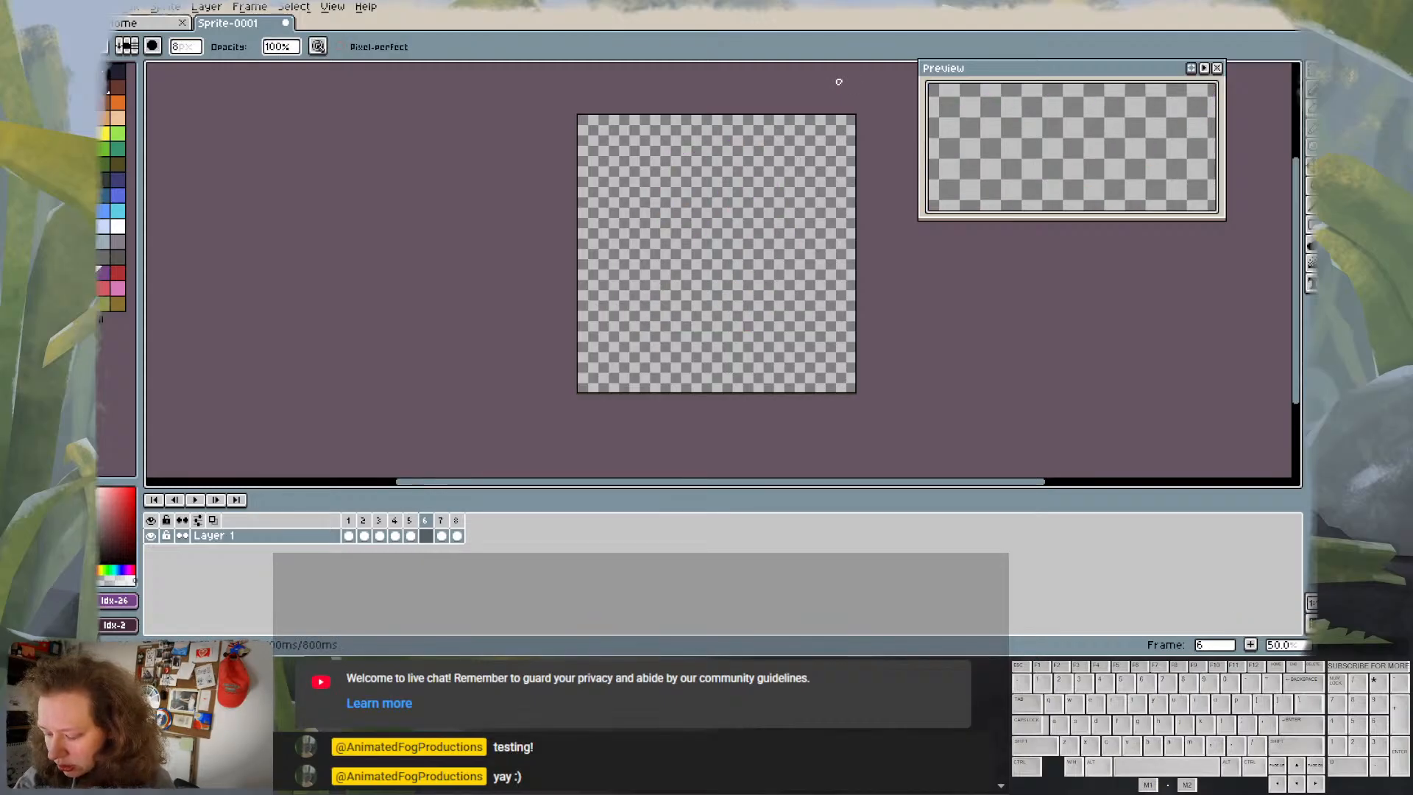
key(Left)
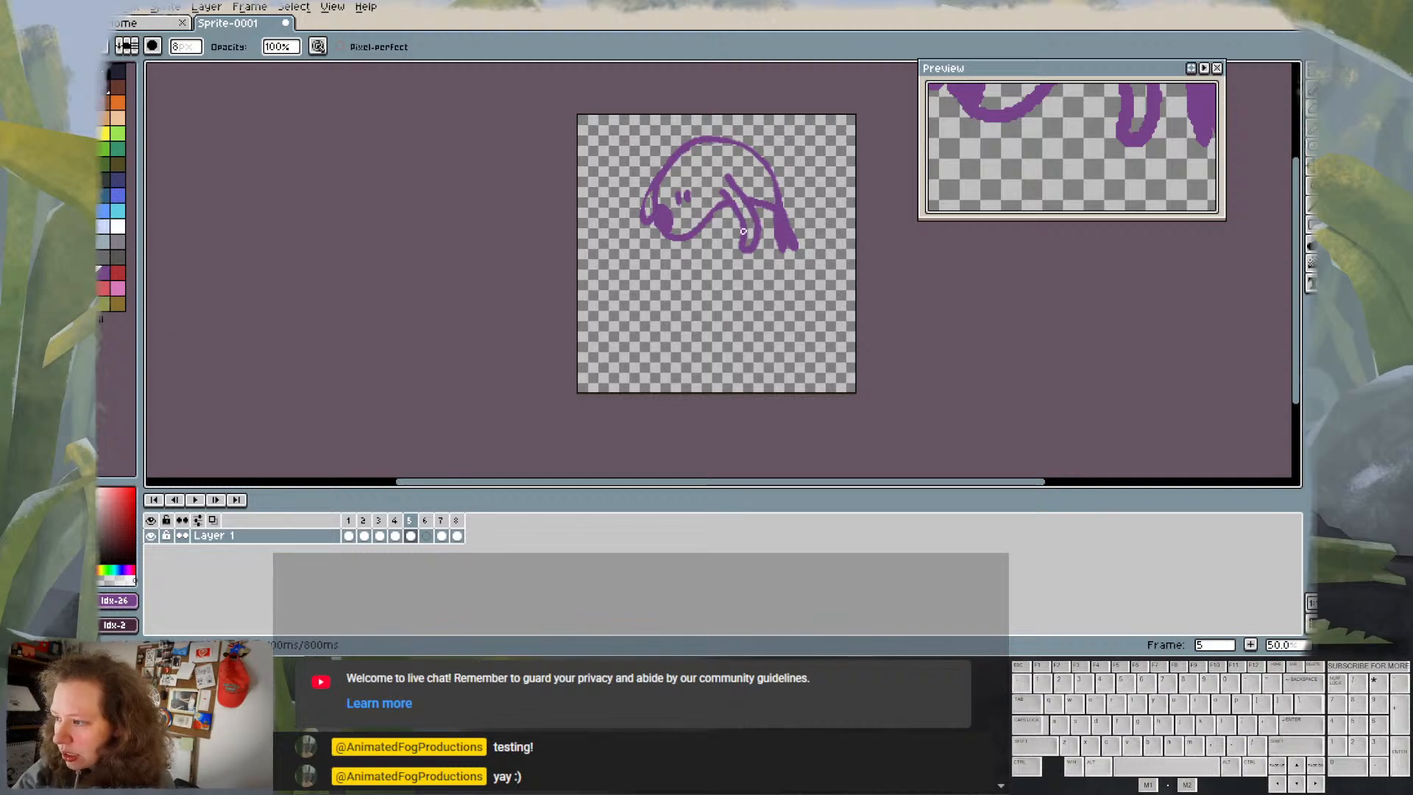
key(Left)
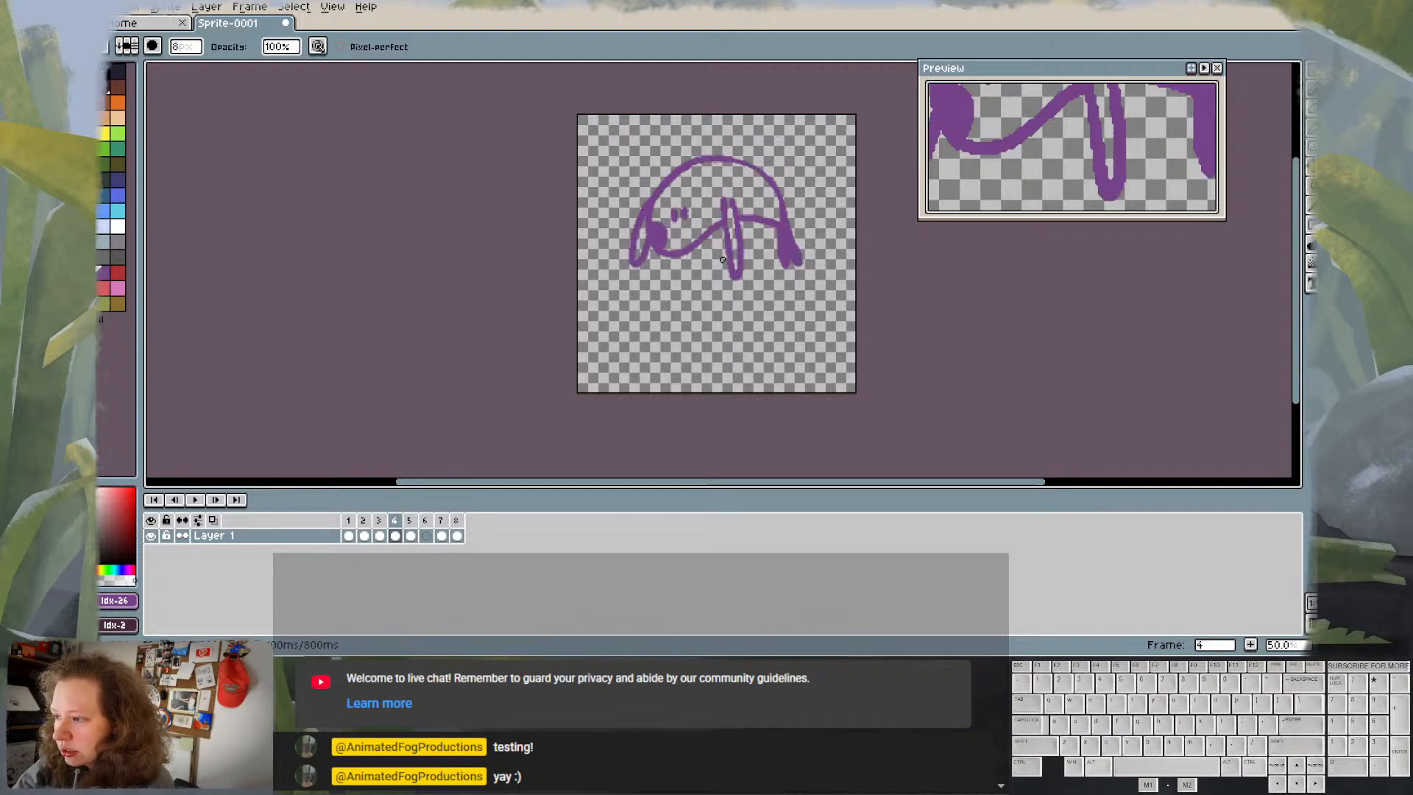
- Step back and forth between frames 4 and 7 to examine the poses on either side of empty frame 6
key(Right)
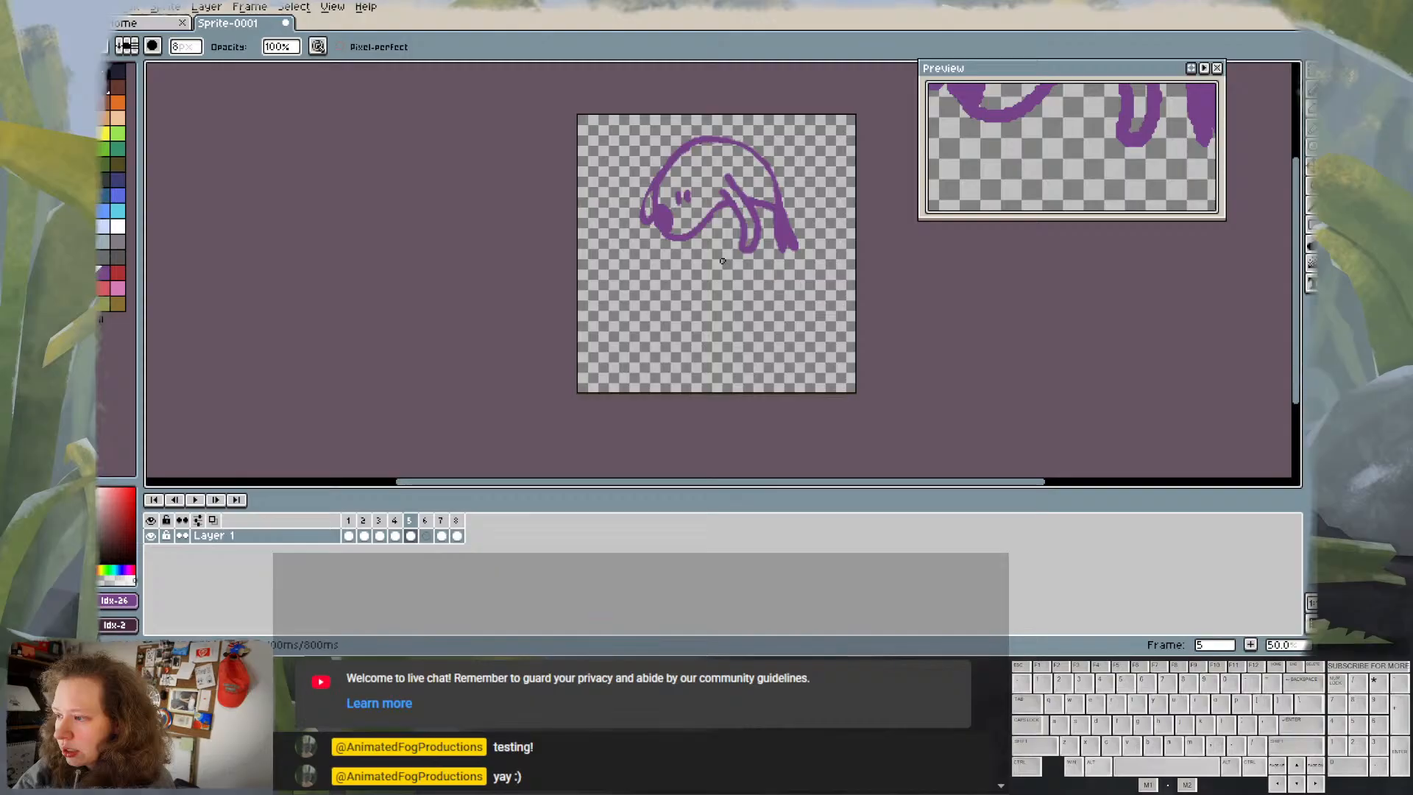
key(Right)
key(Right)
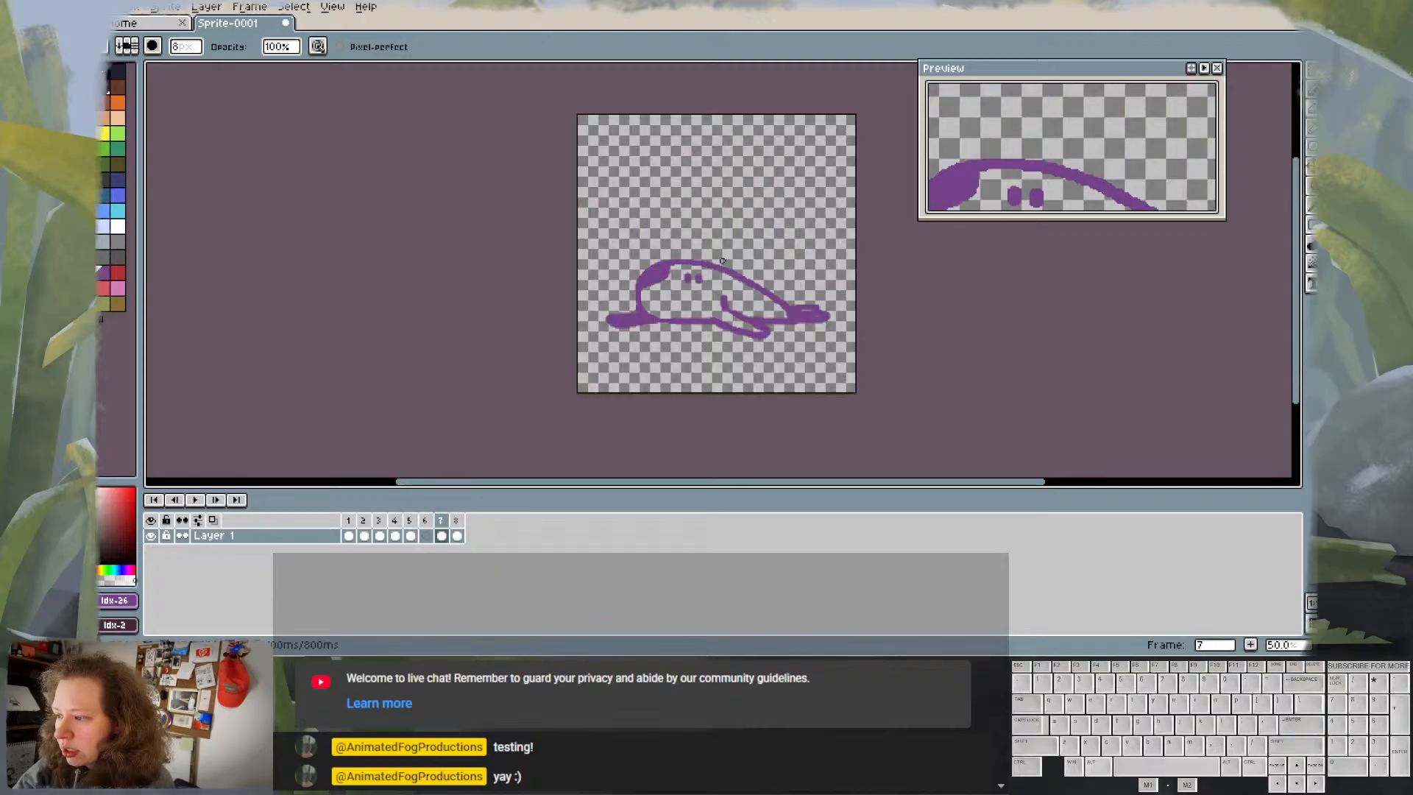
key(Left)
key(Left)
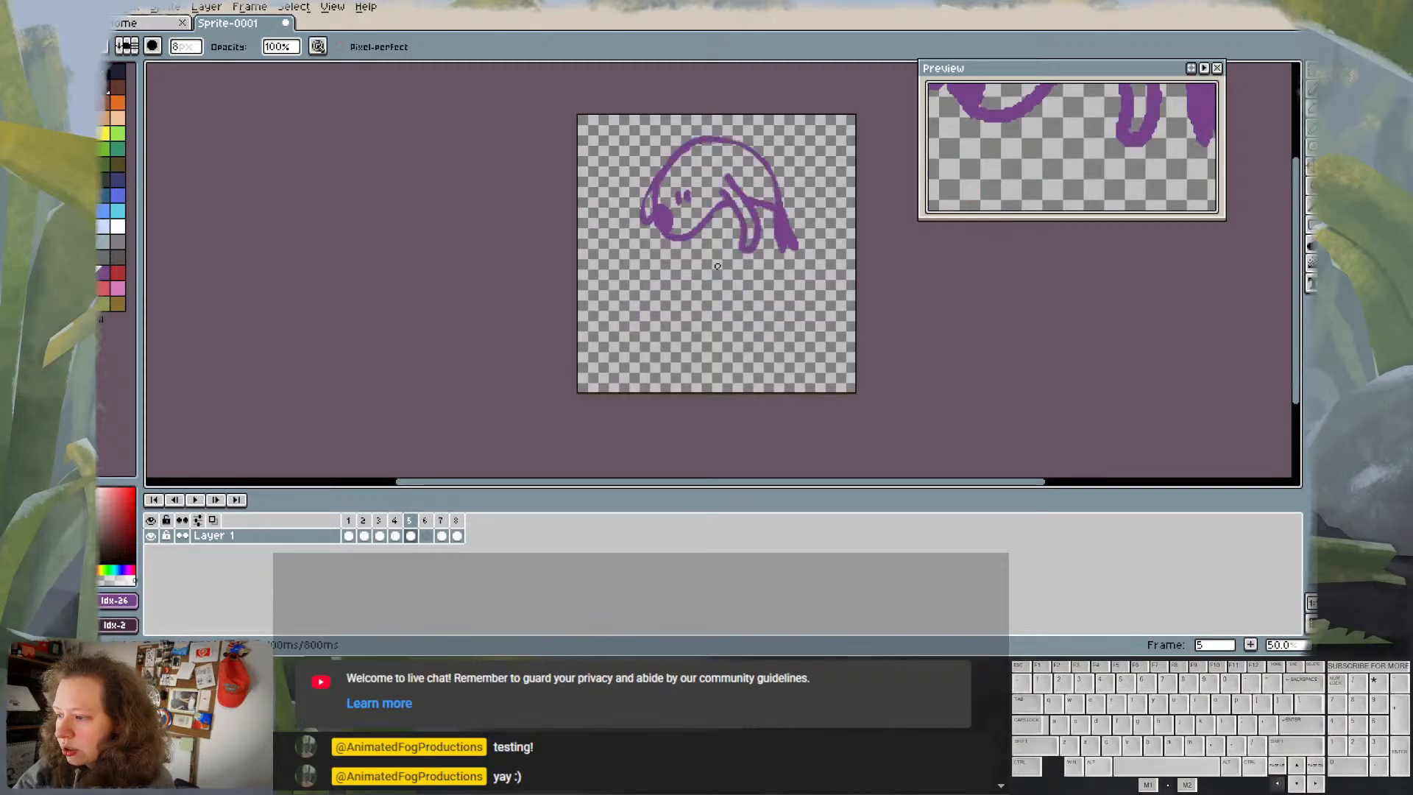
key(Right)
key(Right)
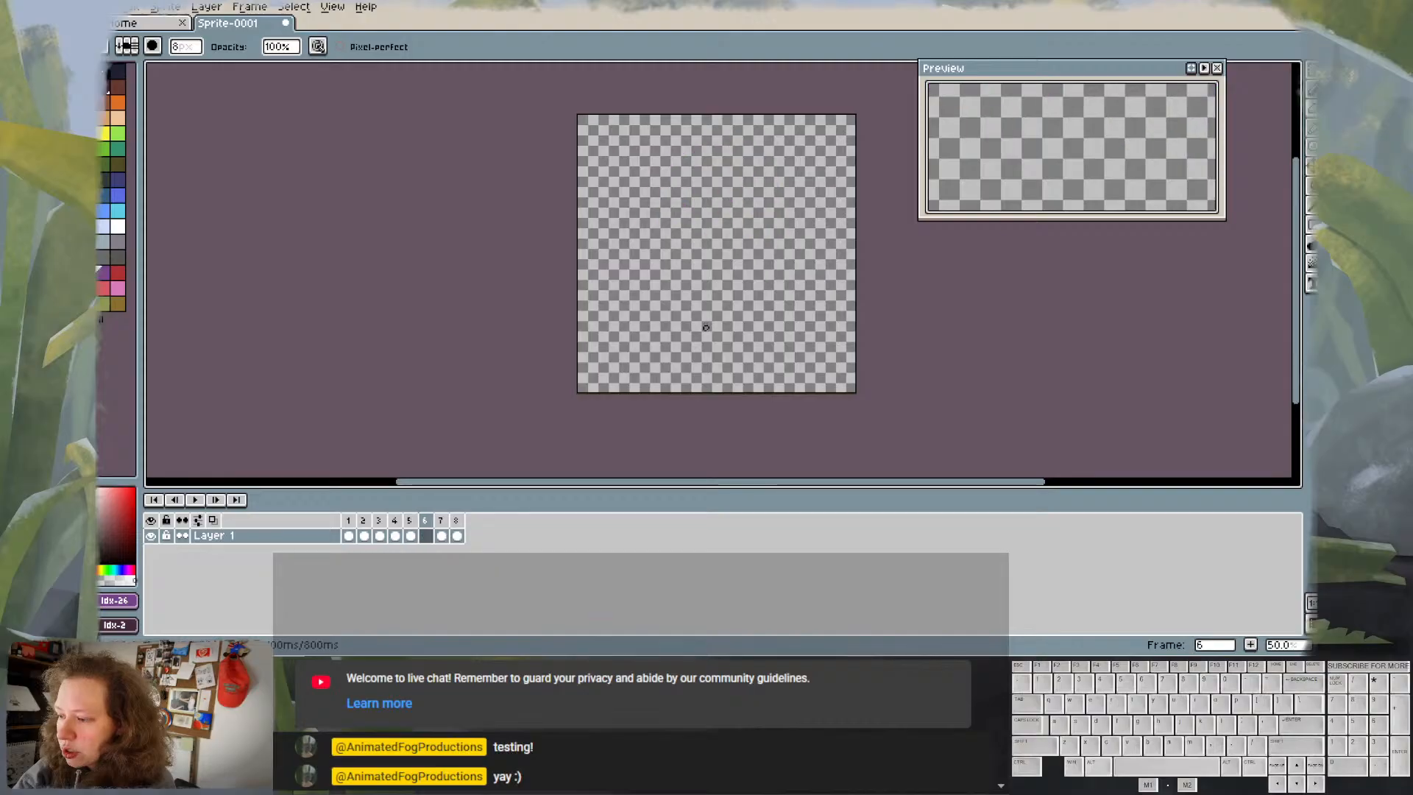
key(Left)
key(Left)
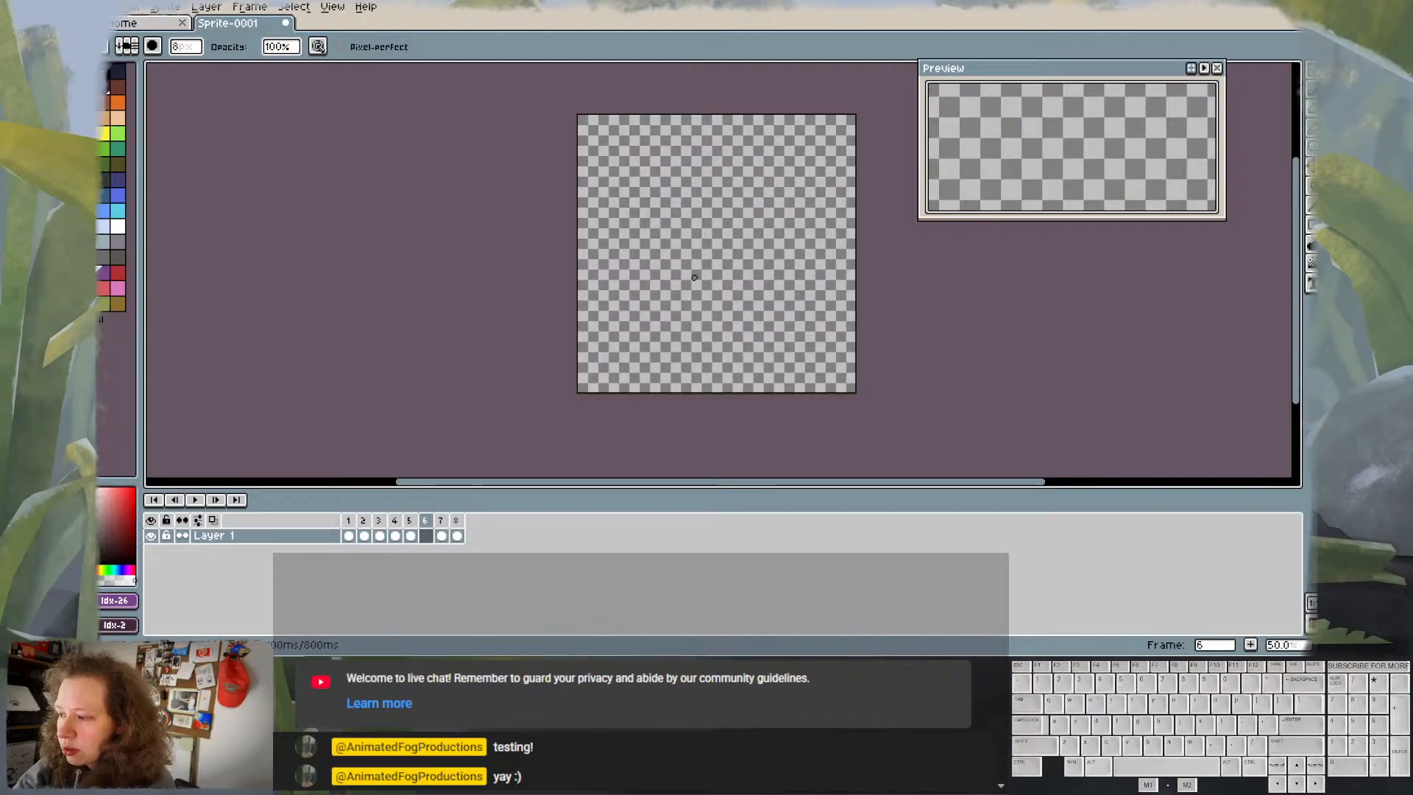
key(Right)
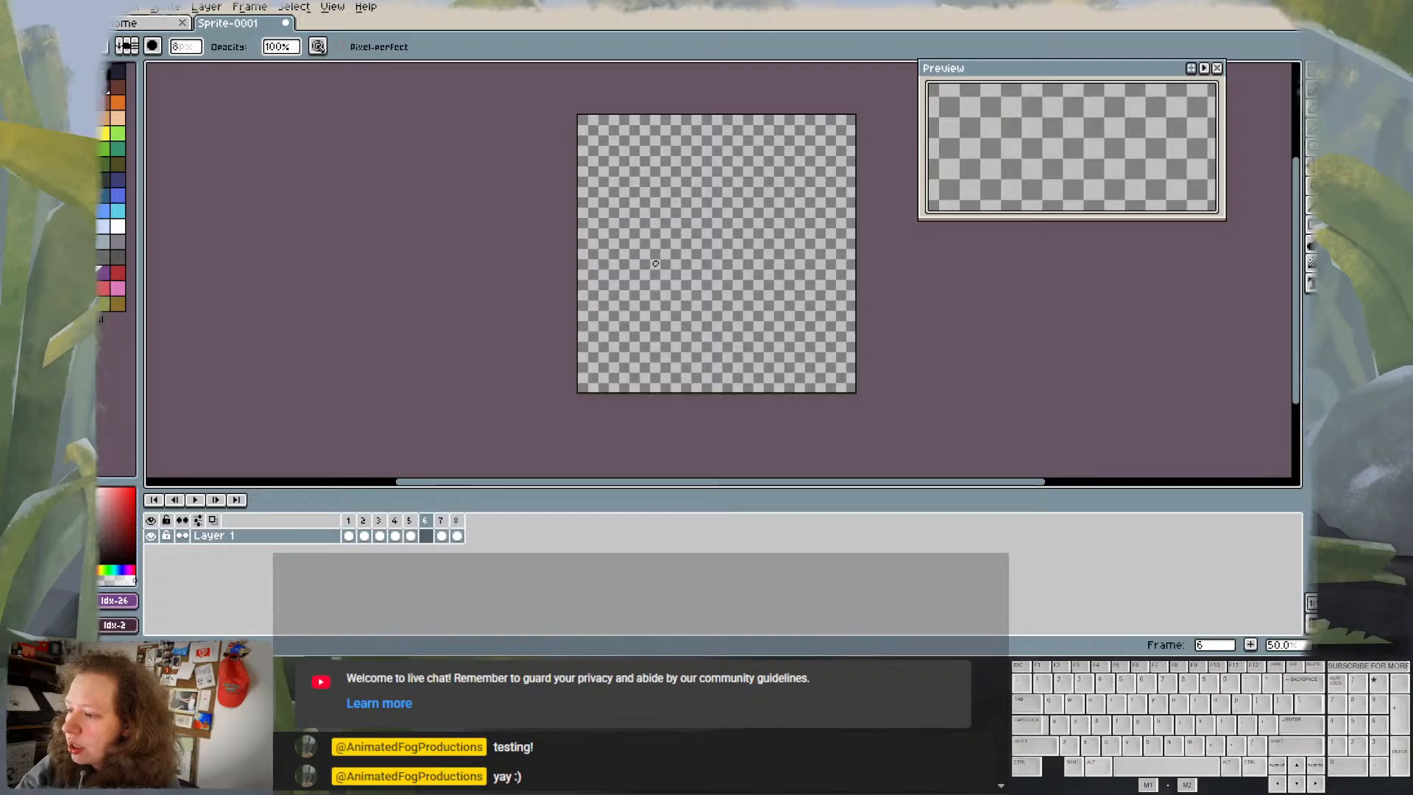
- Draw the belly of the in-between pose on frame 6 as a wide, smooth U-shaped curve with the pencil
key(b)
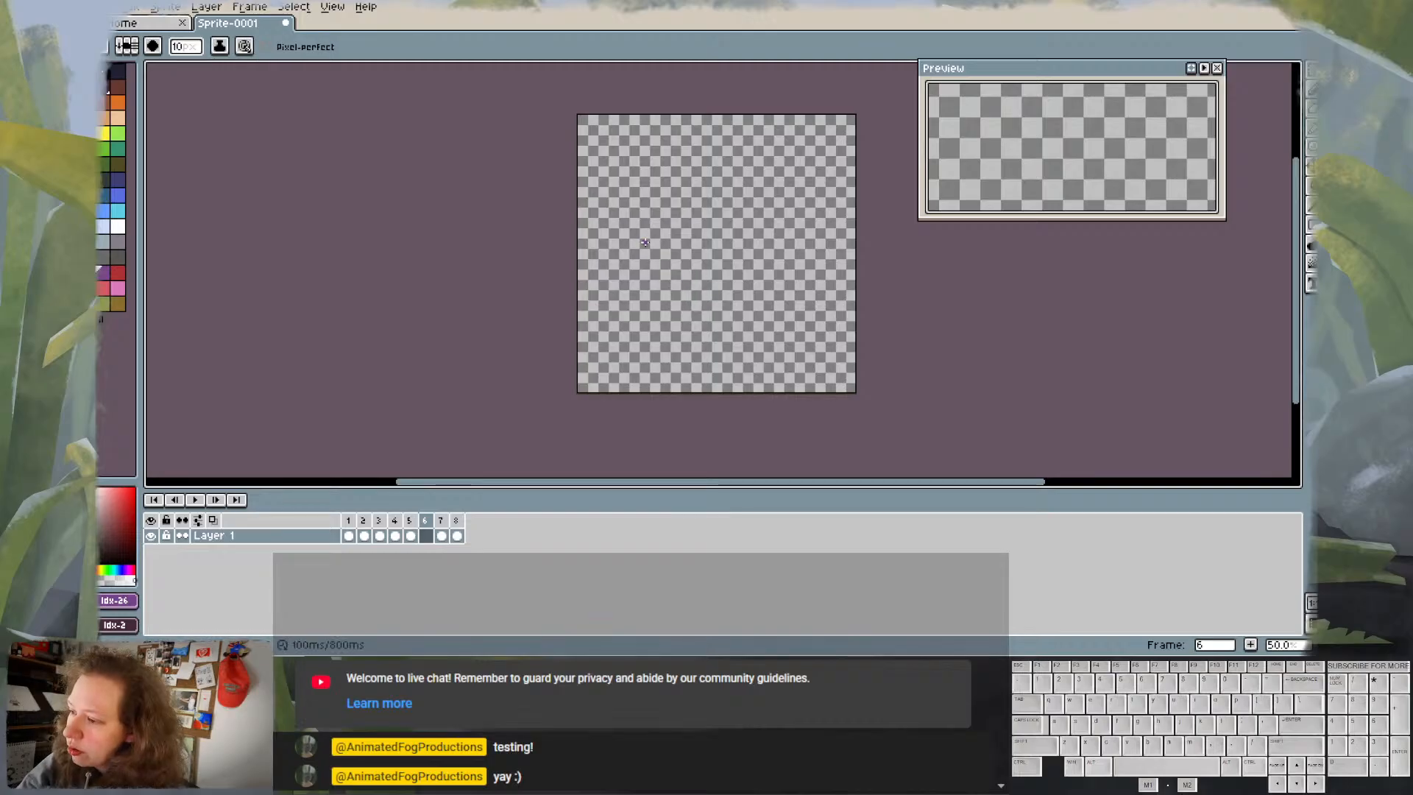
mouse_move(644, 242)
mouse_down()
mouse_move(697, 291)
mouse_move(742, 291)
mouse_move(786, 226)
mouse_up()
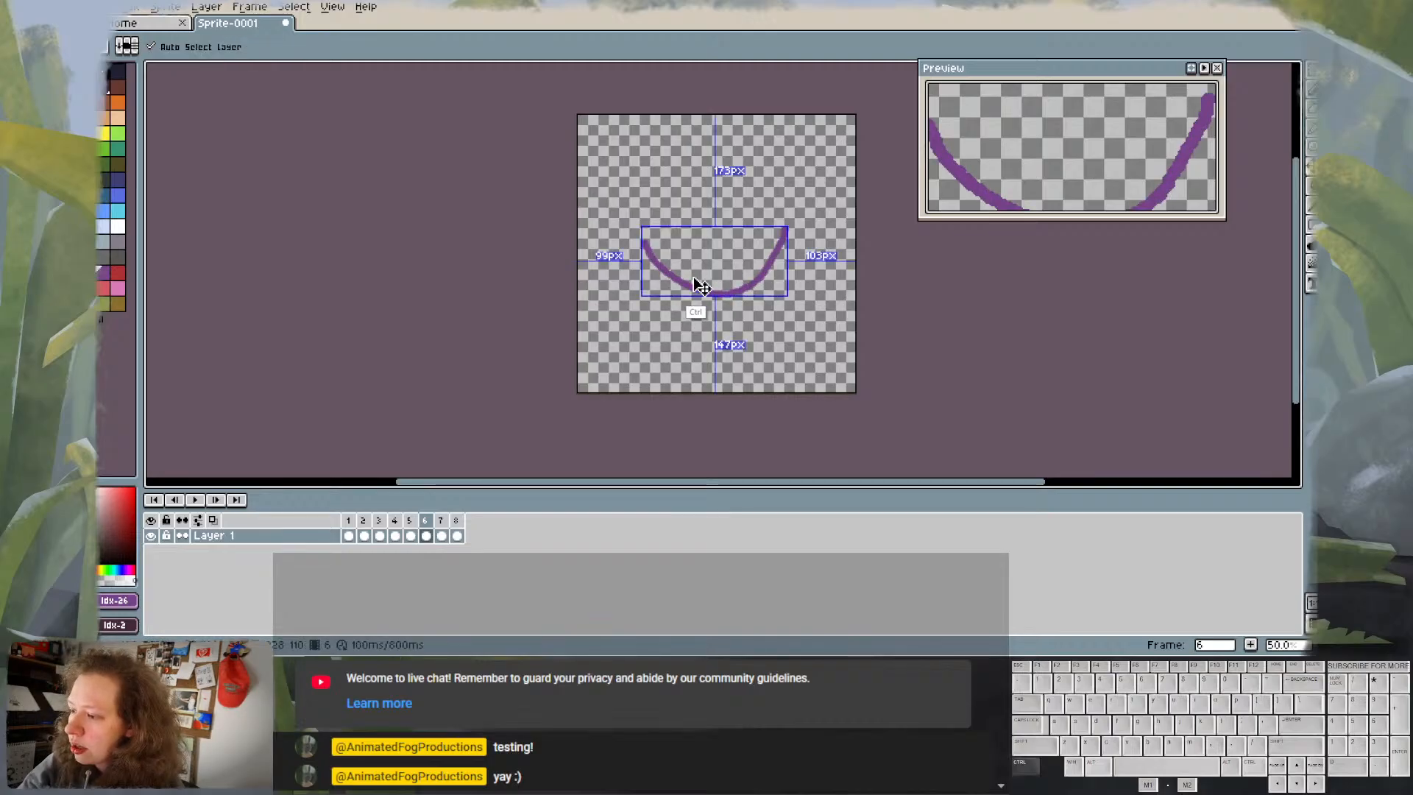
key(ctrl+z)
mouse_move(649, 245)
mouse_down()
mouse_move(695, 283)
mouse_move(770, 267)
mouse_move(791, 237)
mouse_up()
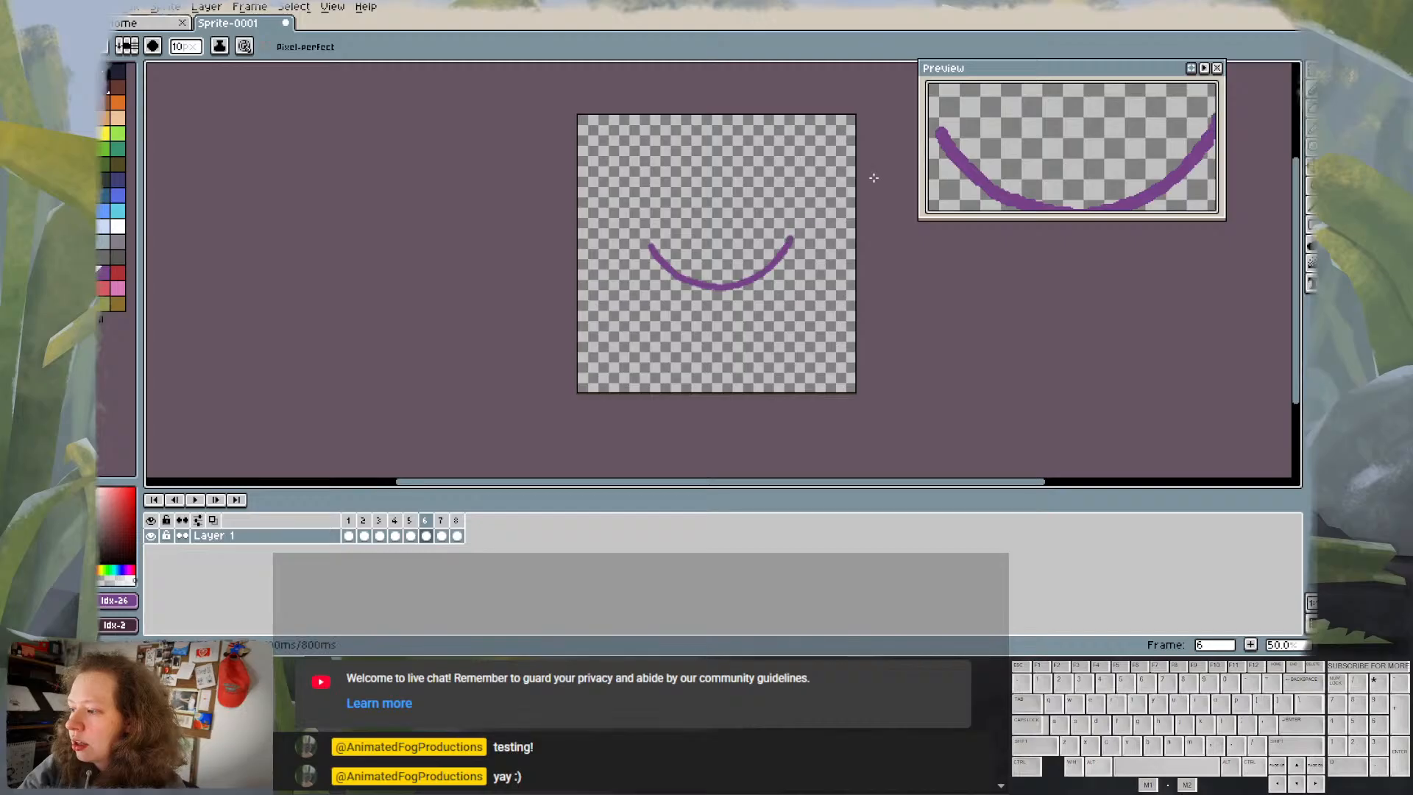
- Flip repeatedly through frames 5, 6 and 7 to examine how the new belly curve bridges the neighbouring poses
key(Left)
key(Right)
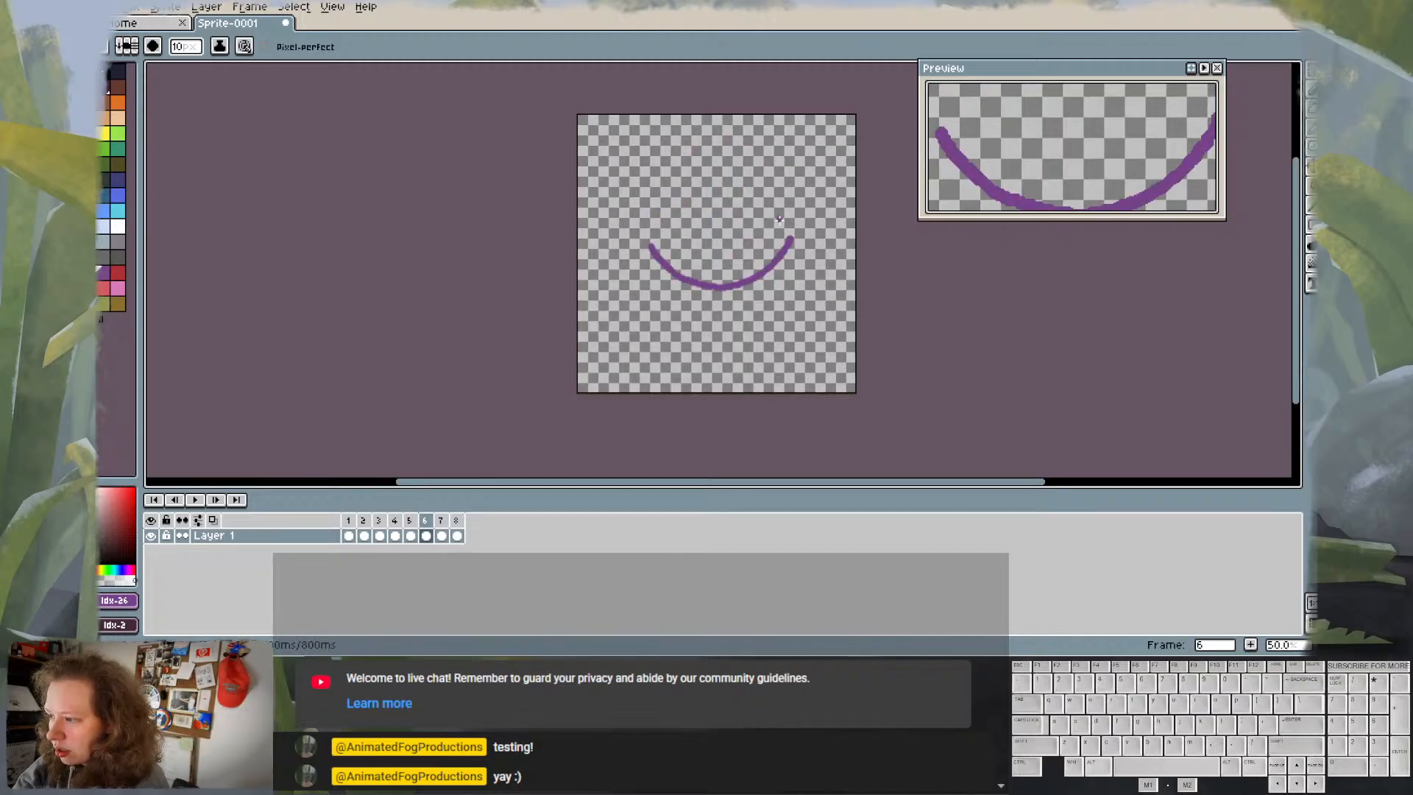
key(Left)
key(Right)
key(Right)
key(Left)
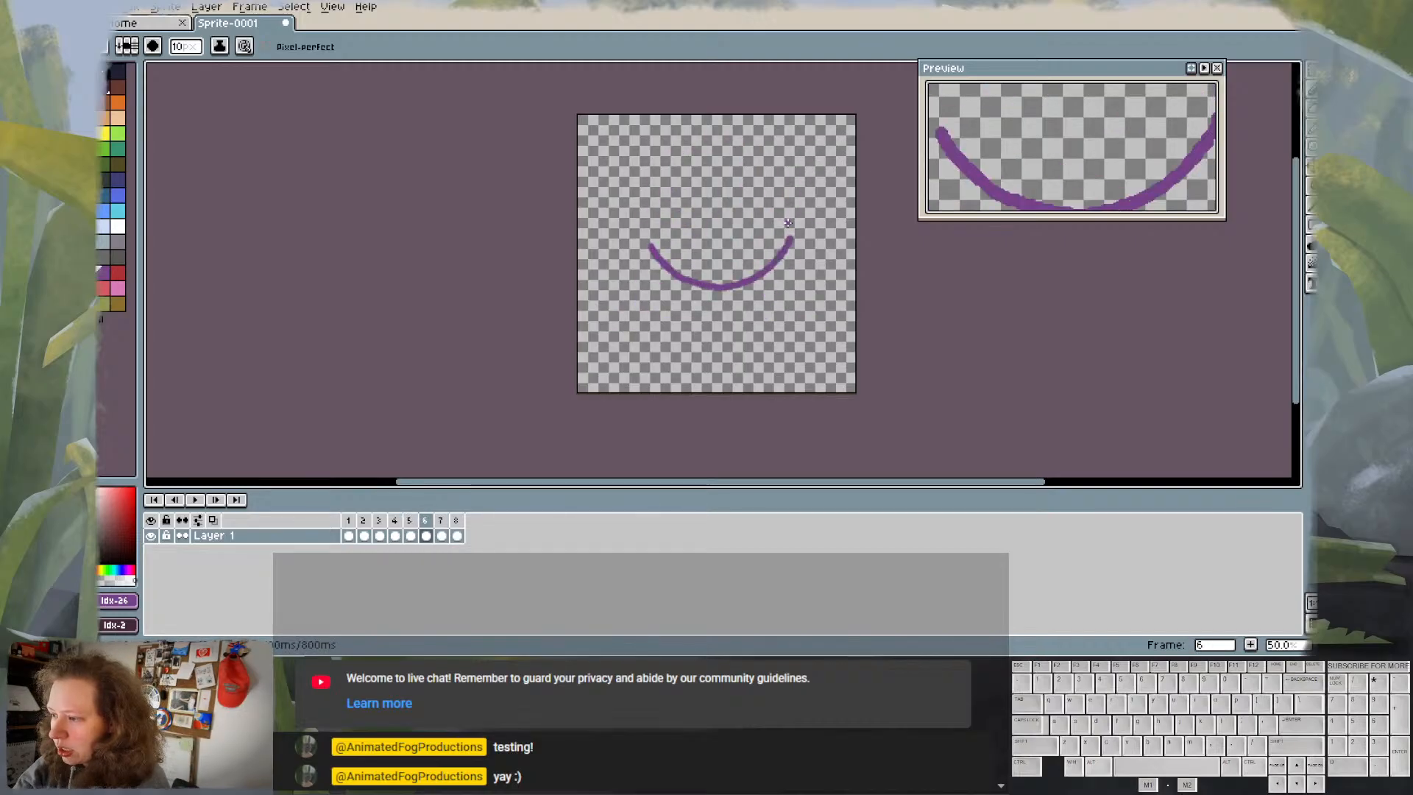
key(Left)
key(Right)
key(Right)
key(Left)
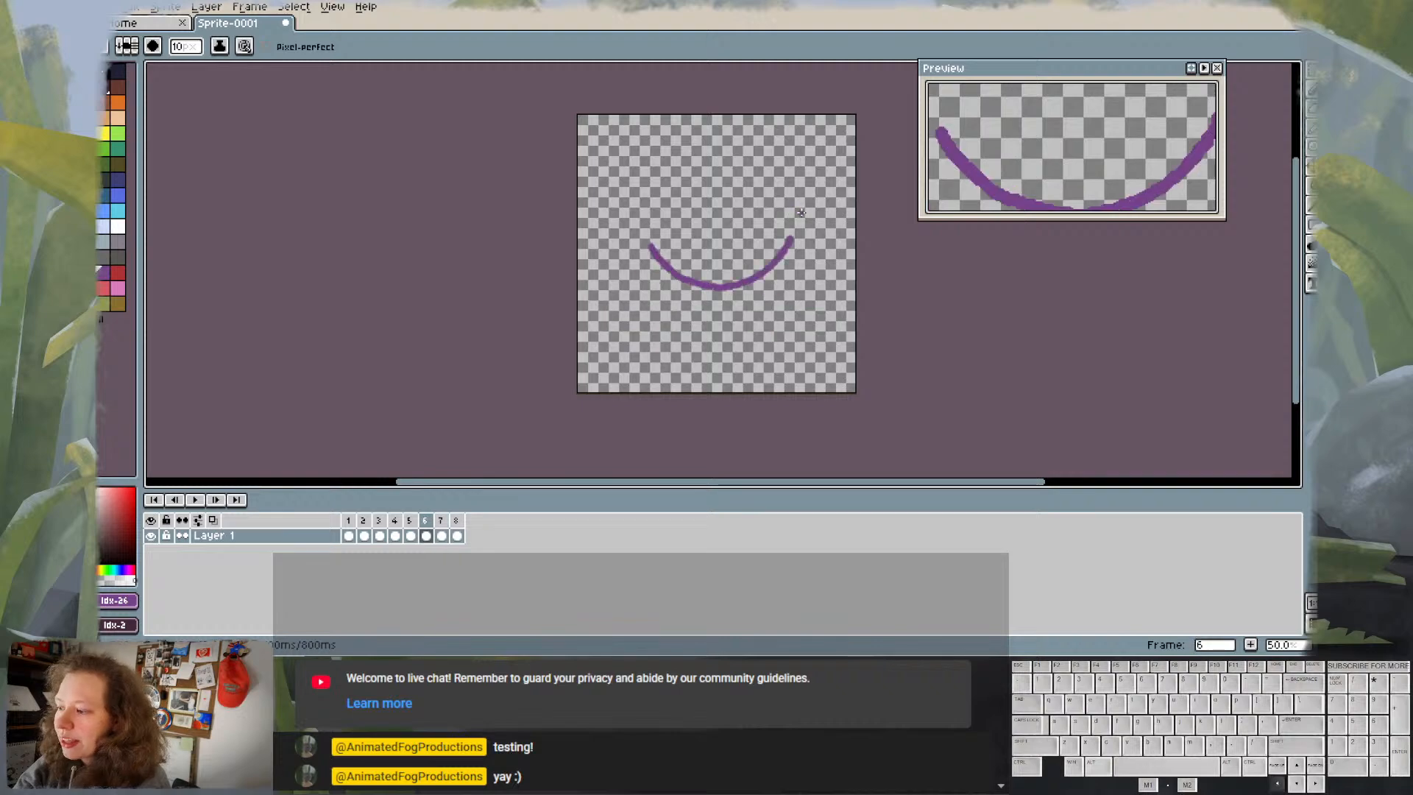
key(Left)
key(Right)
key(Right)
key(Left)
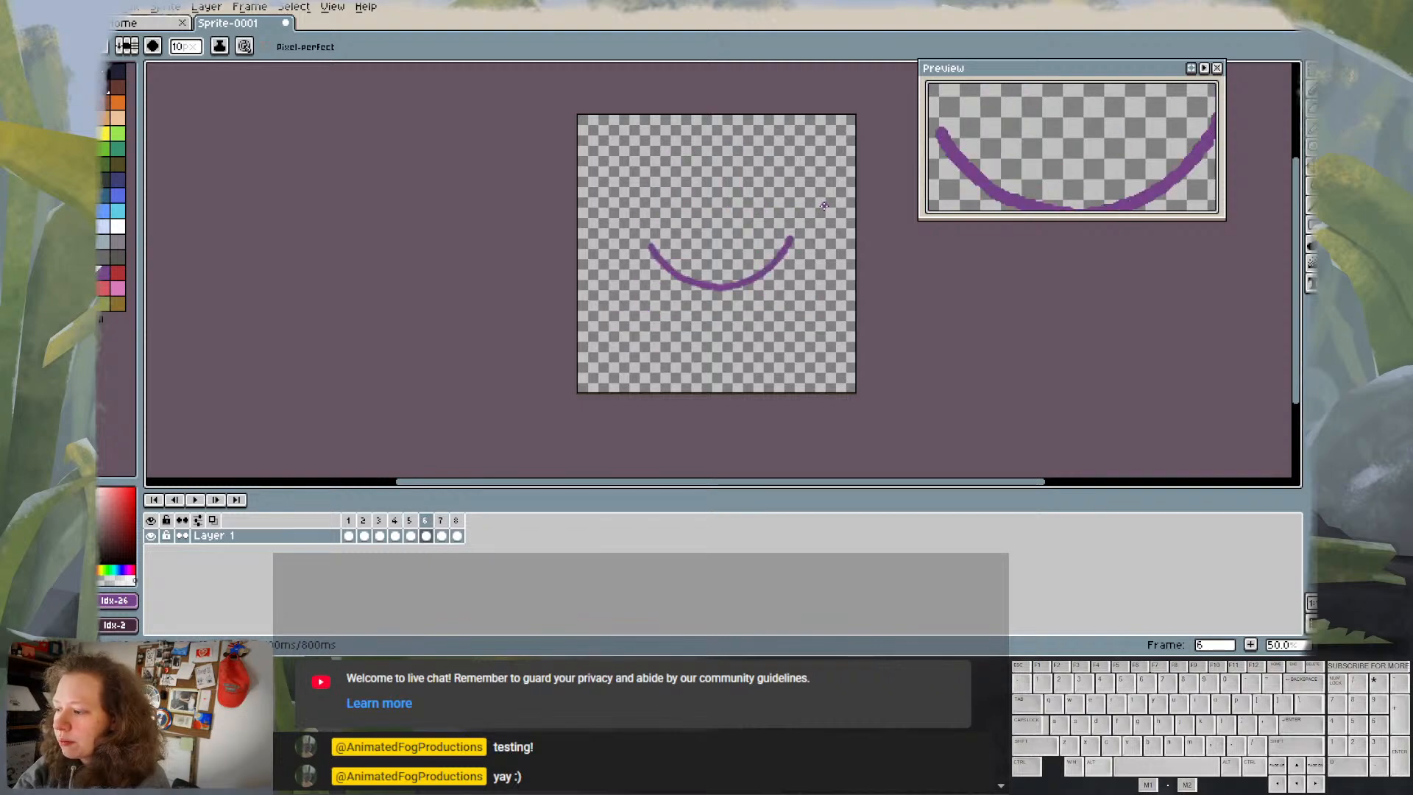
- Erase the tail flippers on frame 7, checking frames 2, 6 and 8 as reference
key(Right)
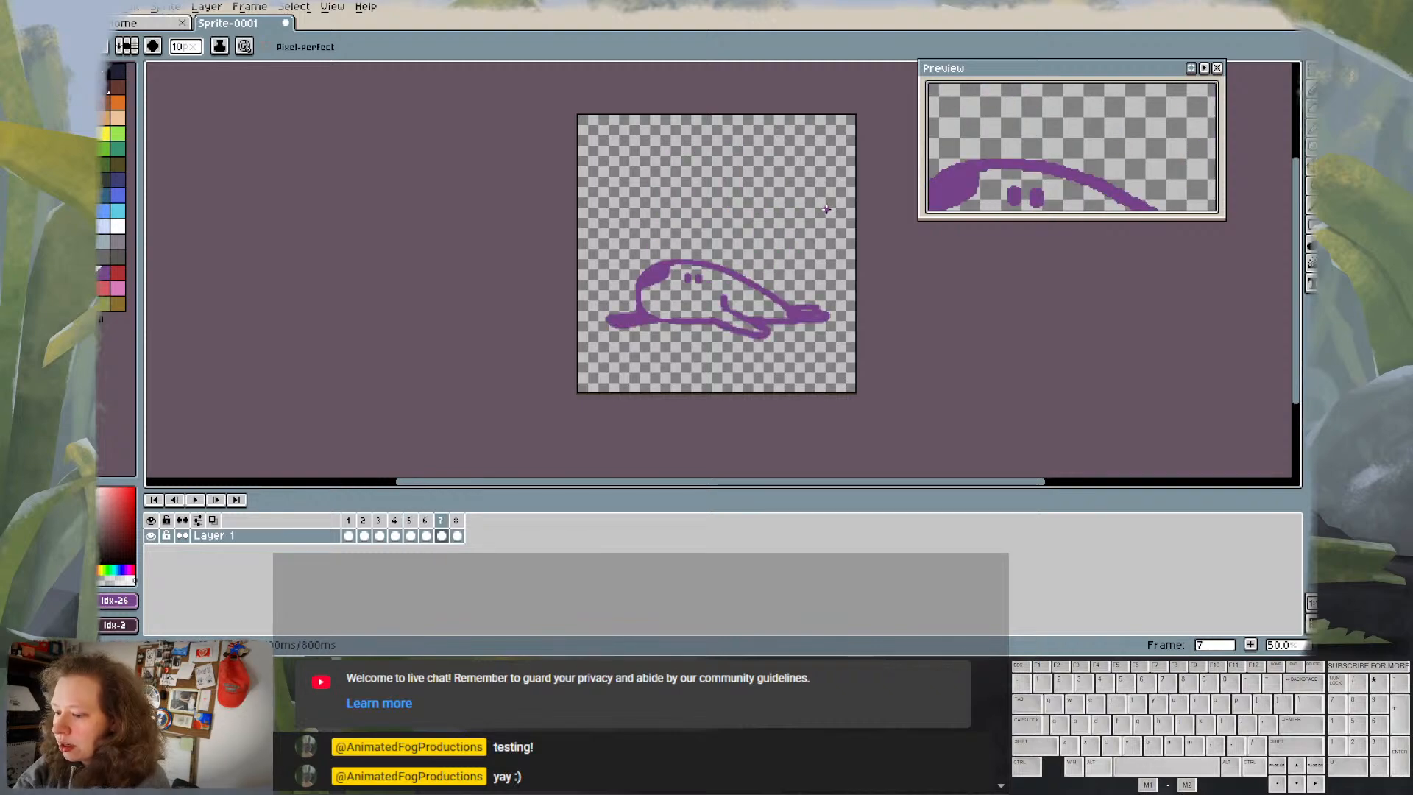
key(Right)
key(Left)
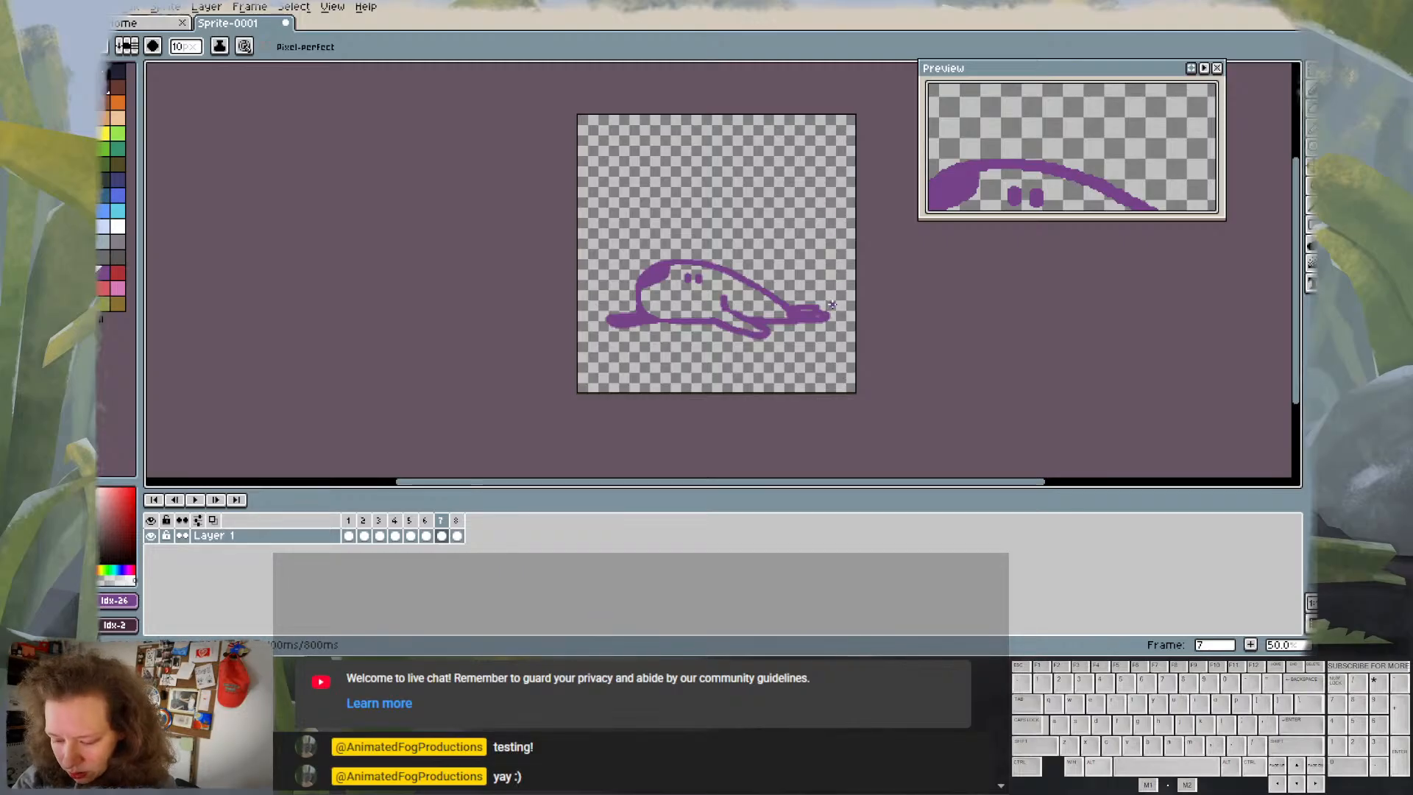
key(e)
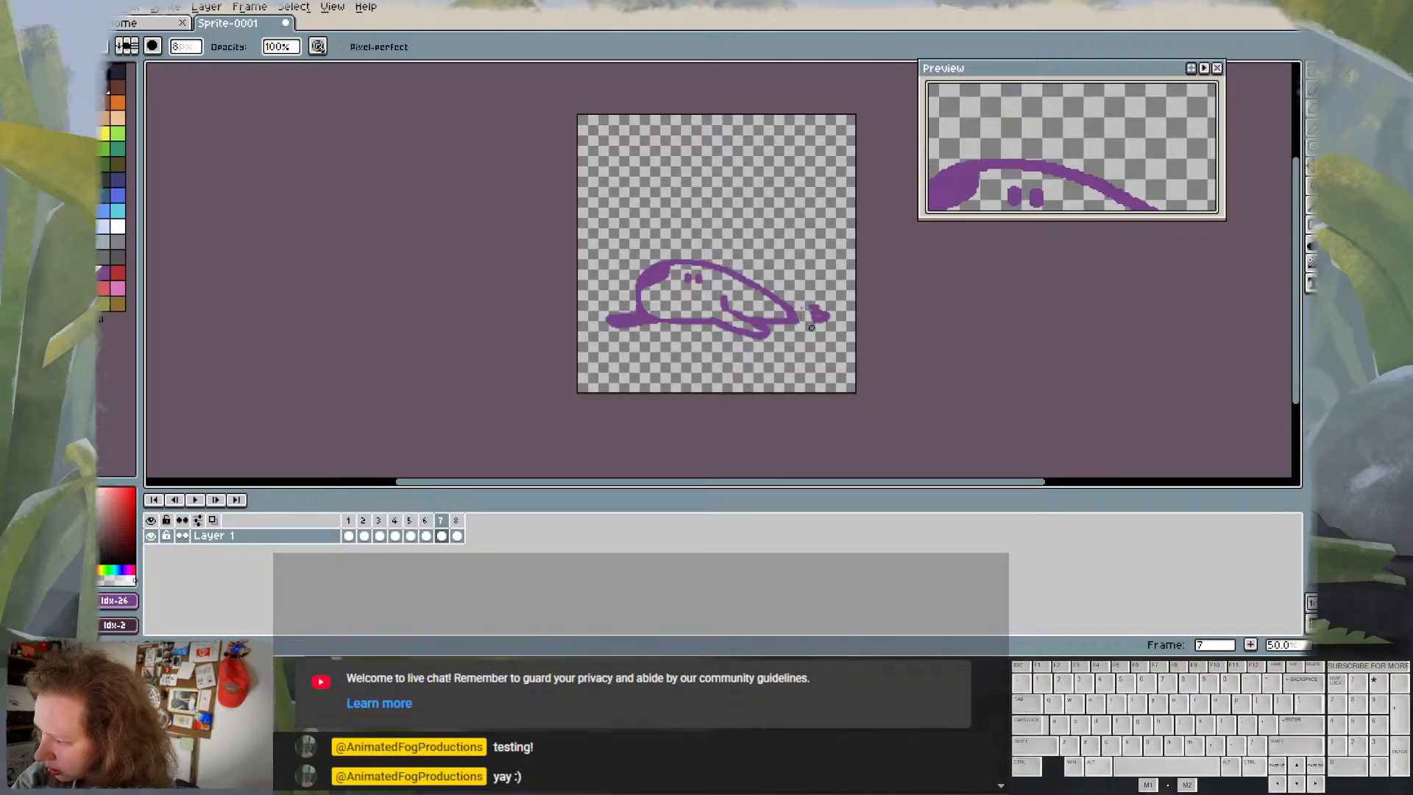
drag(808, 309, 823, 327)
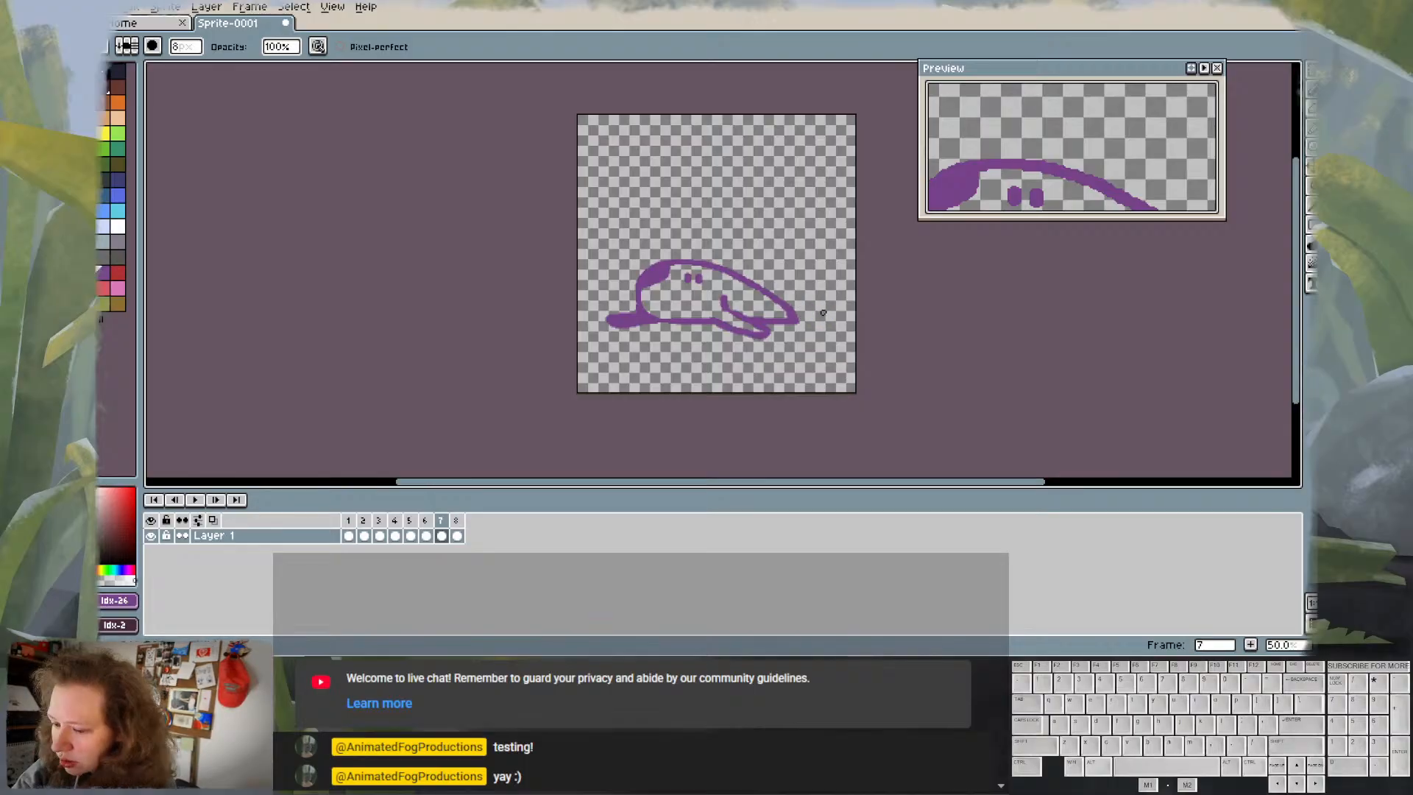
click(364, 537)
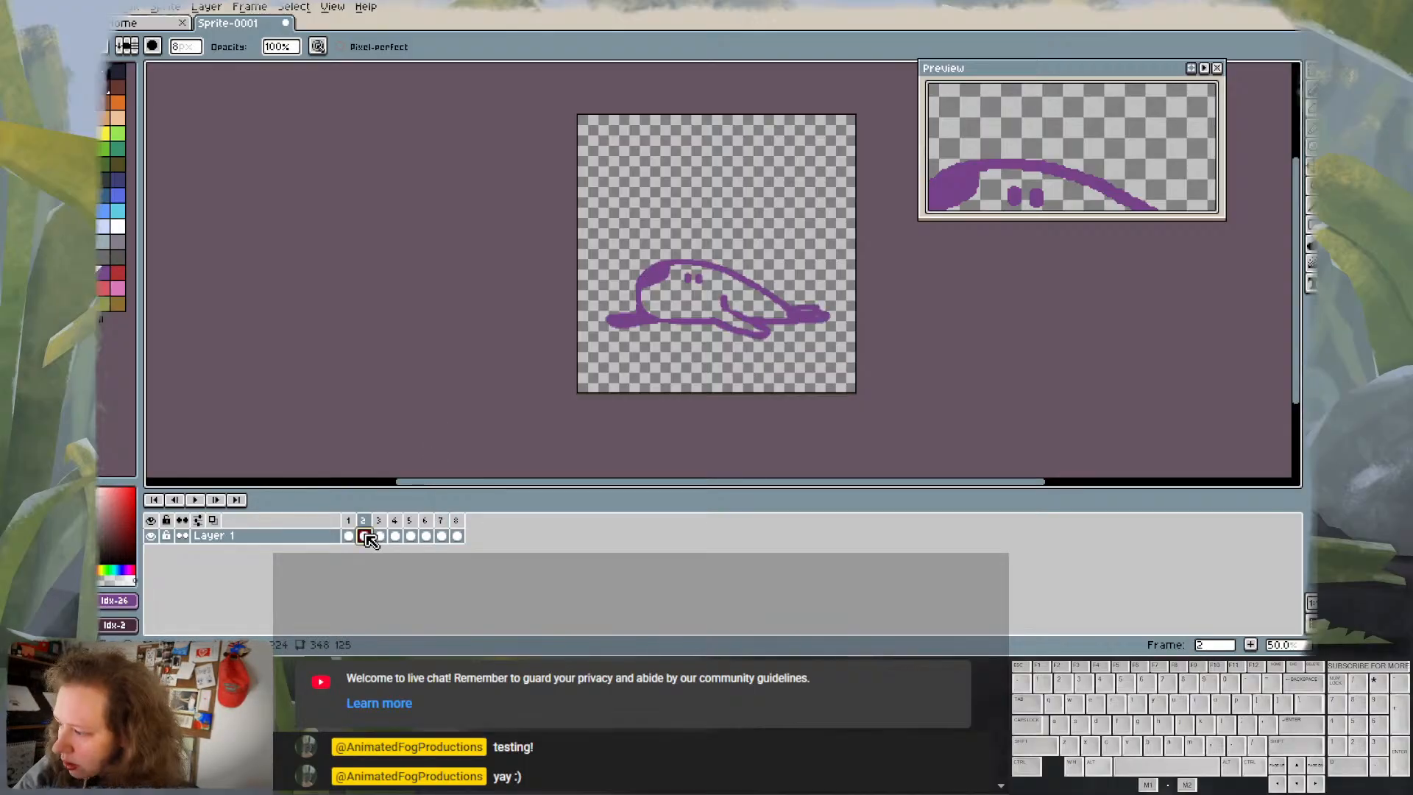
click(441, 537)
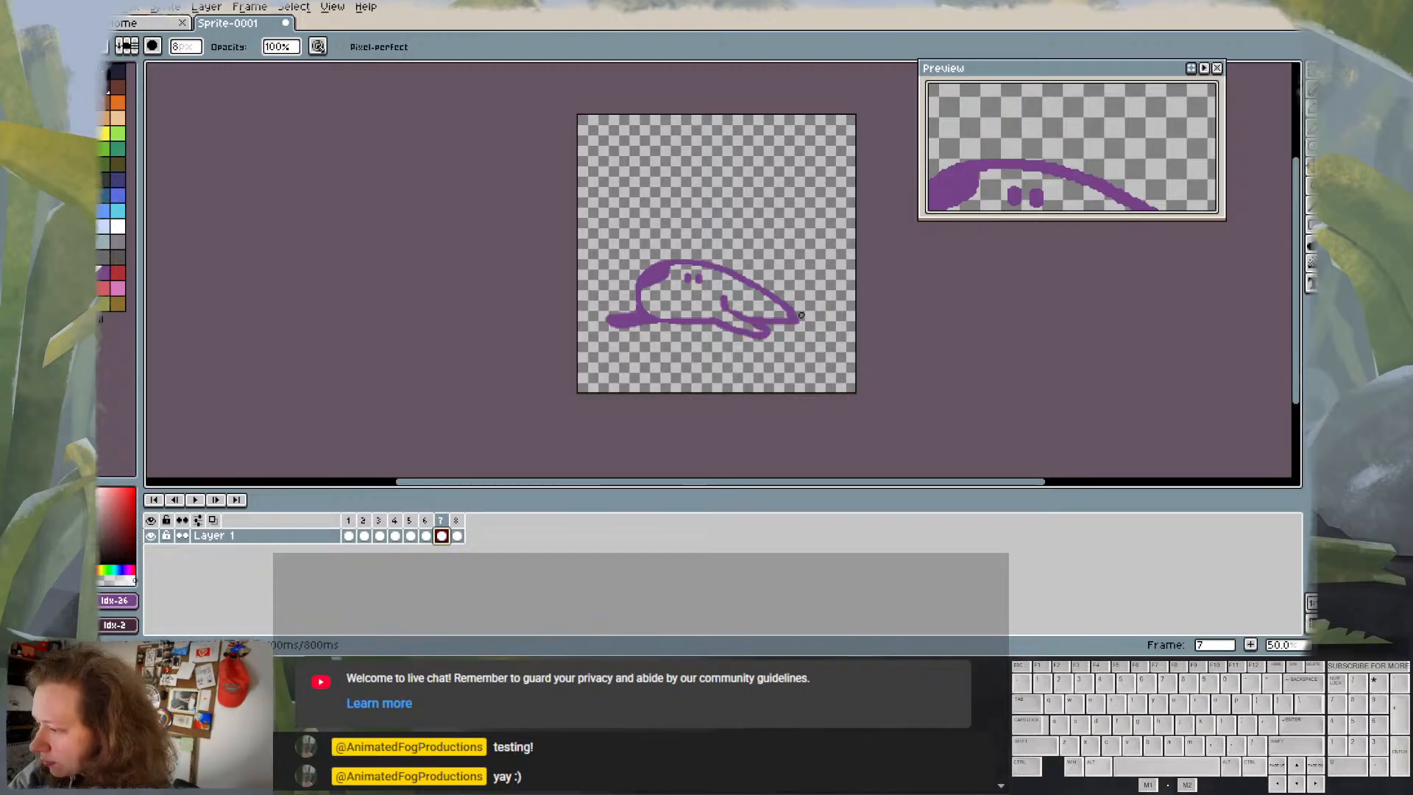
key(Left)
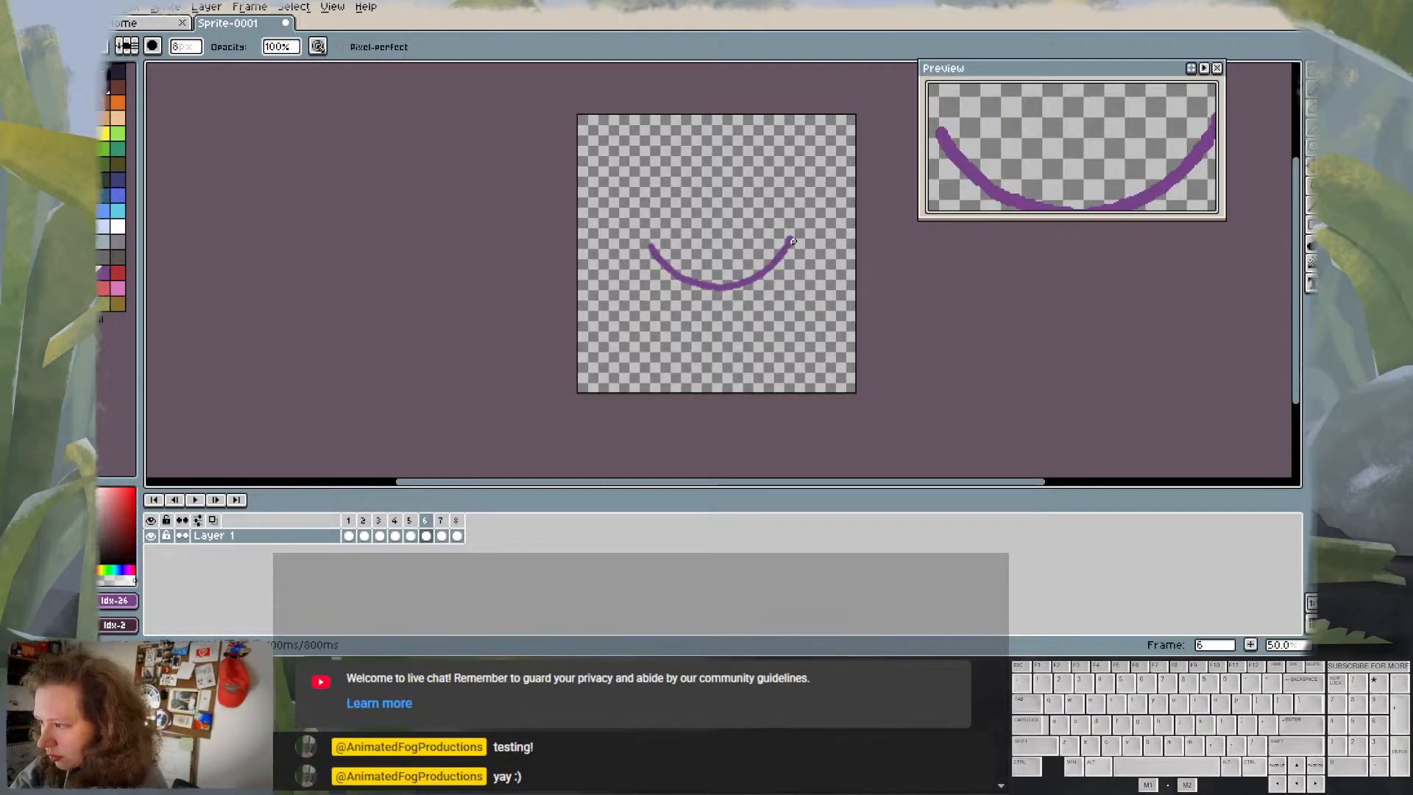
key(Right)
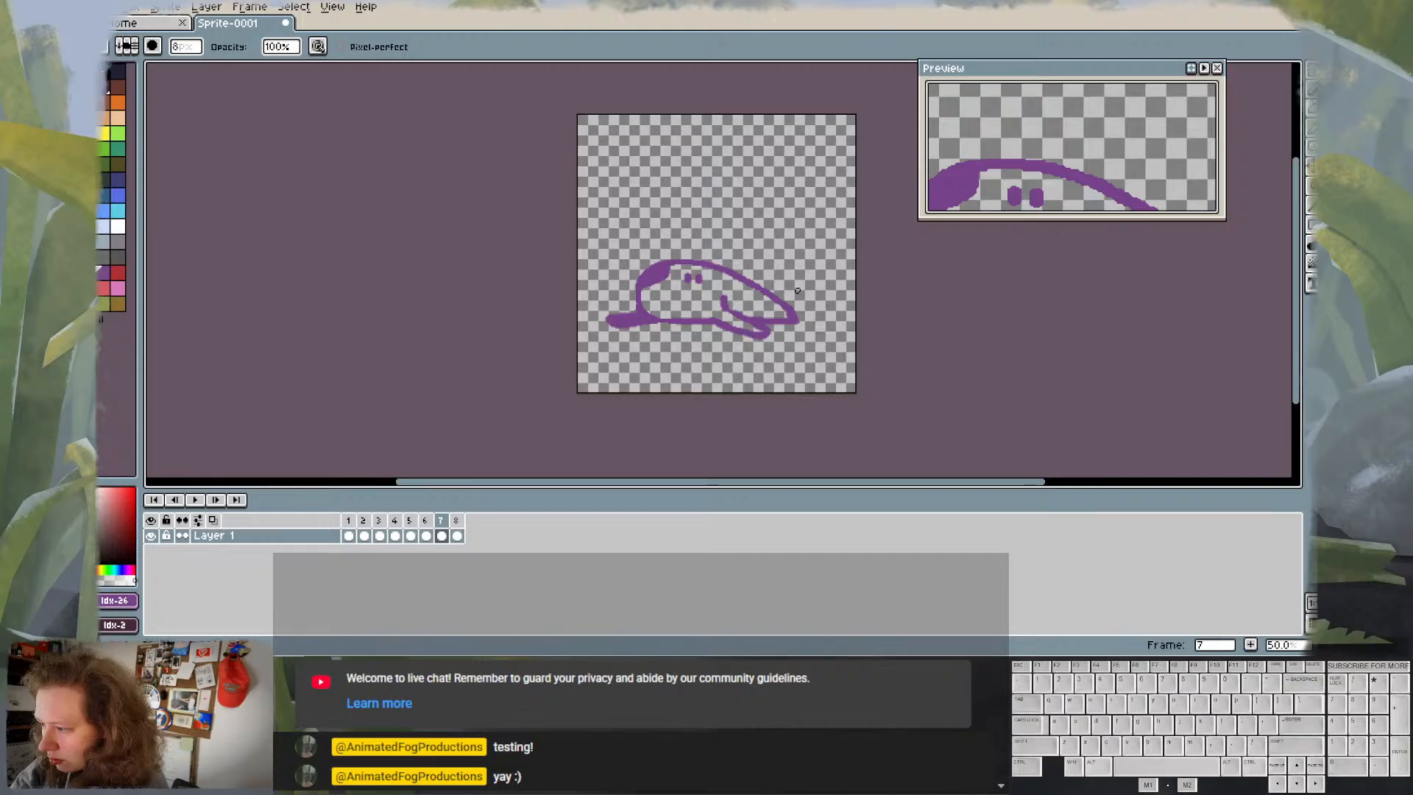
- Redraw the tail flippers on frame 7 as a short pair pointing upward, replacing a taller first attempt
key(e)
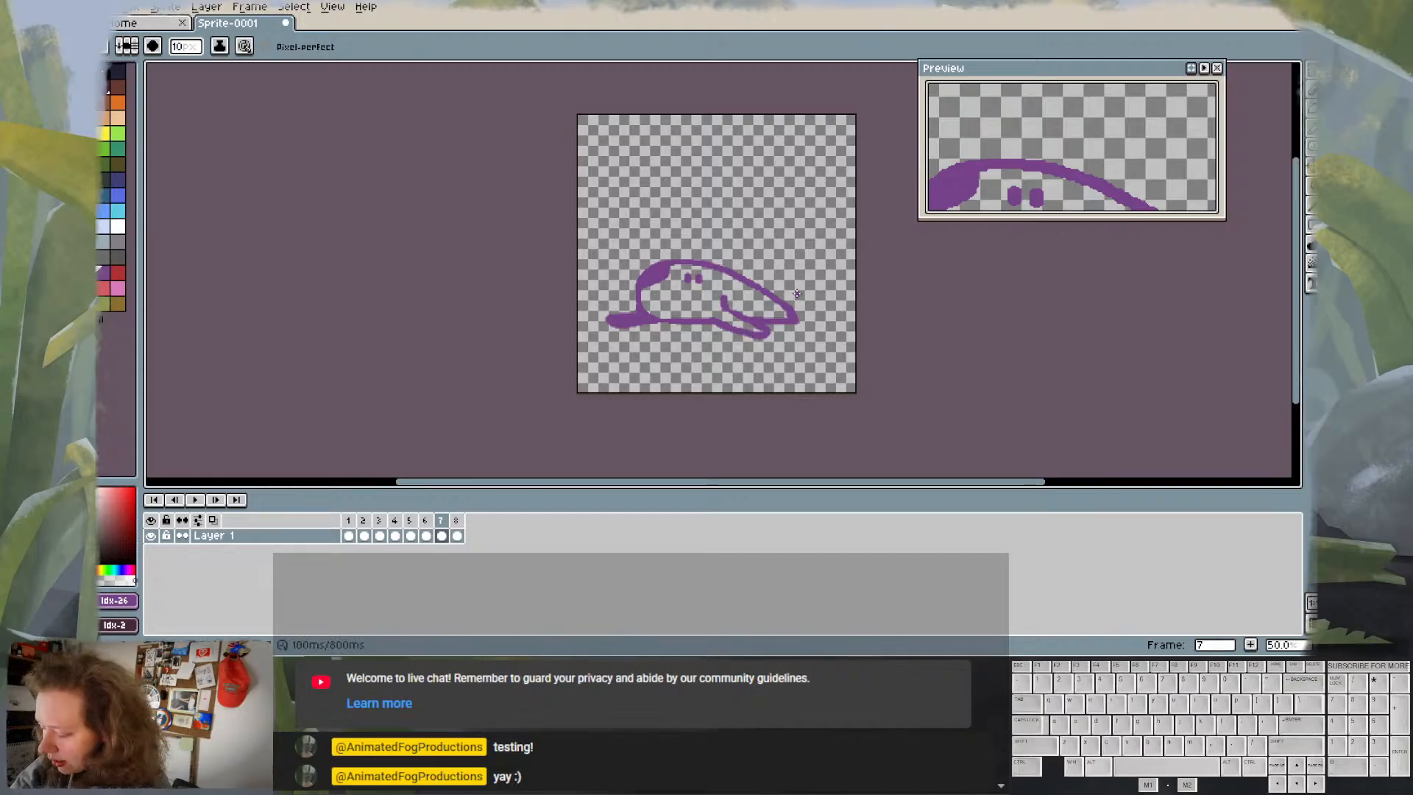
drag(789, 272, 793, 289)
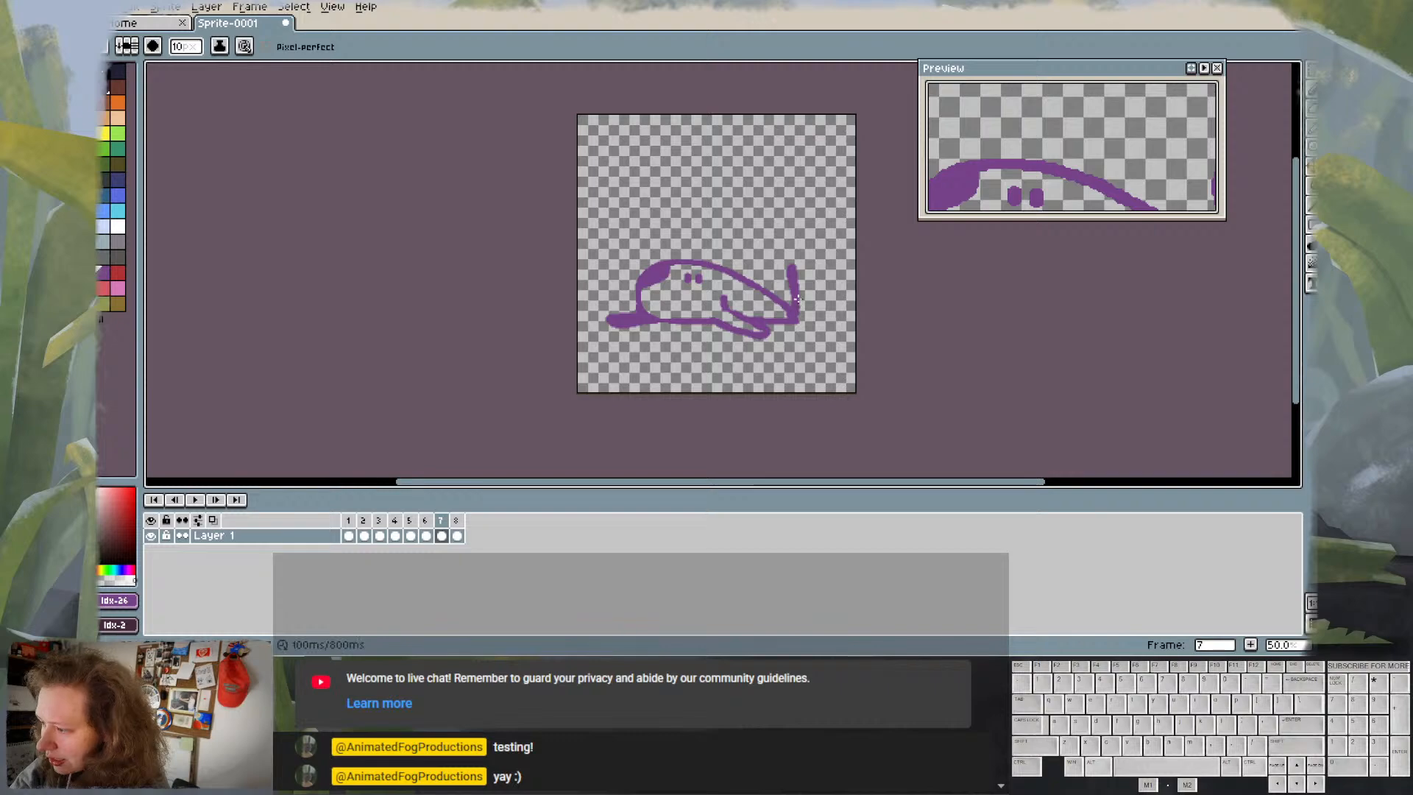
drag(800, 267, 802, 289)
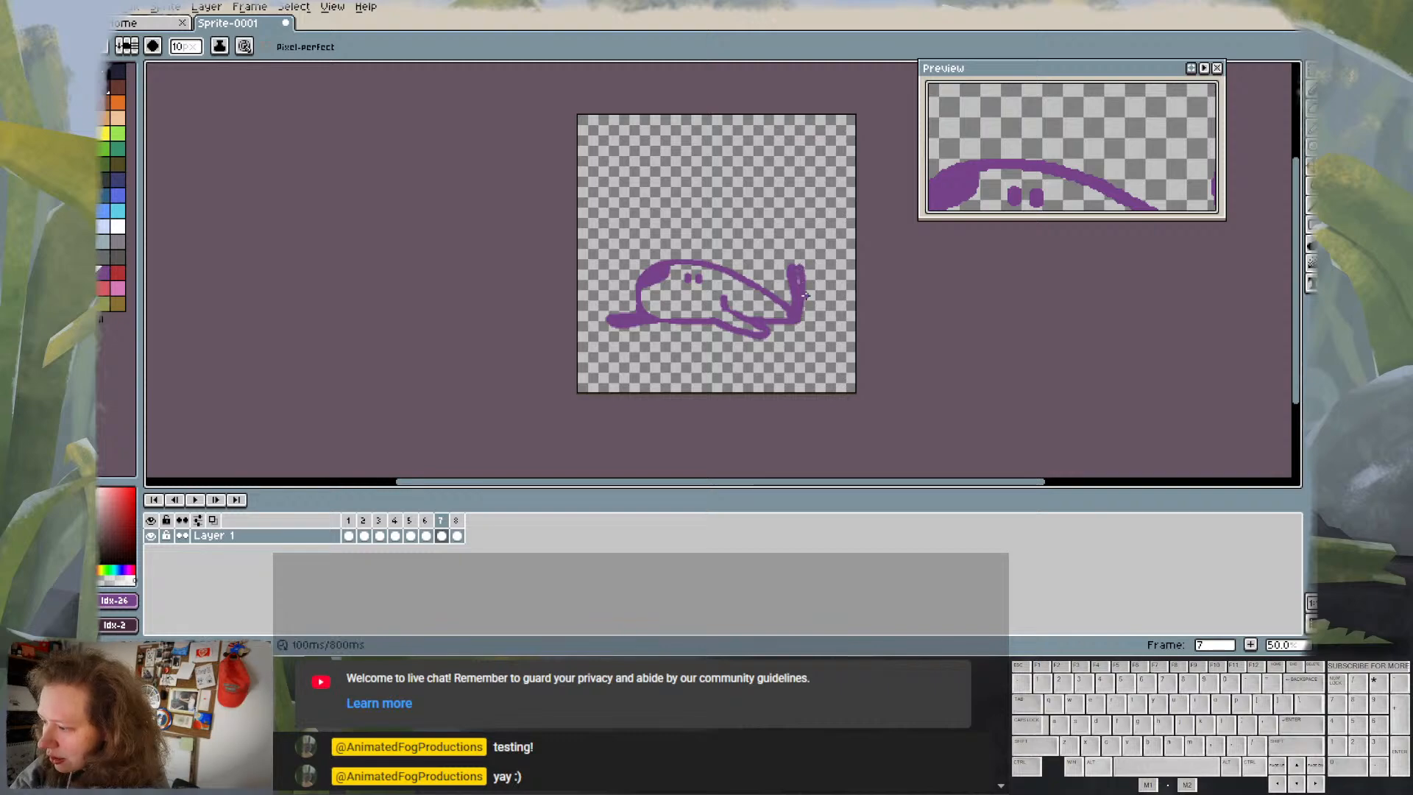
key(period)
key(comma)
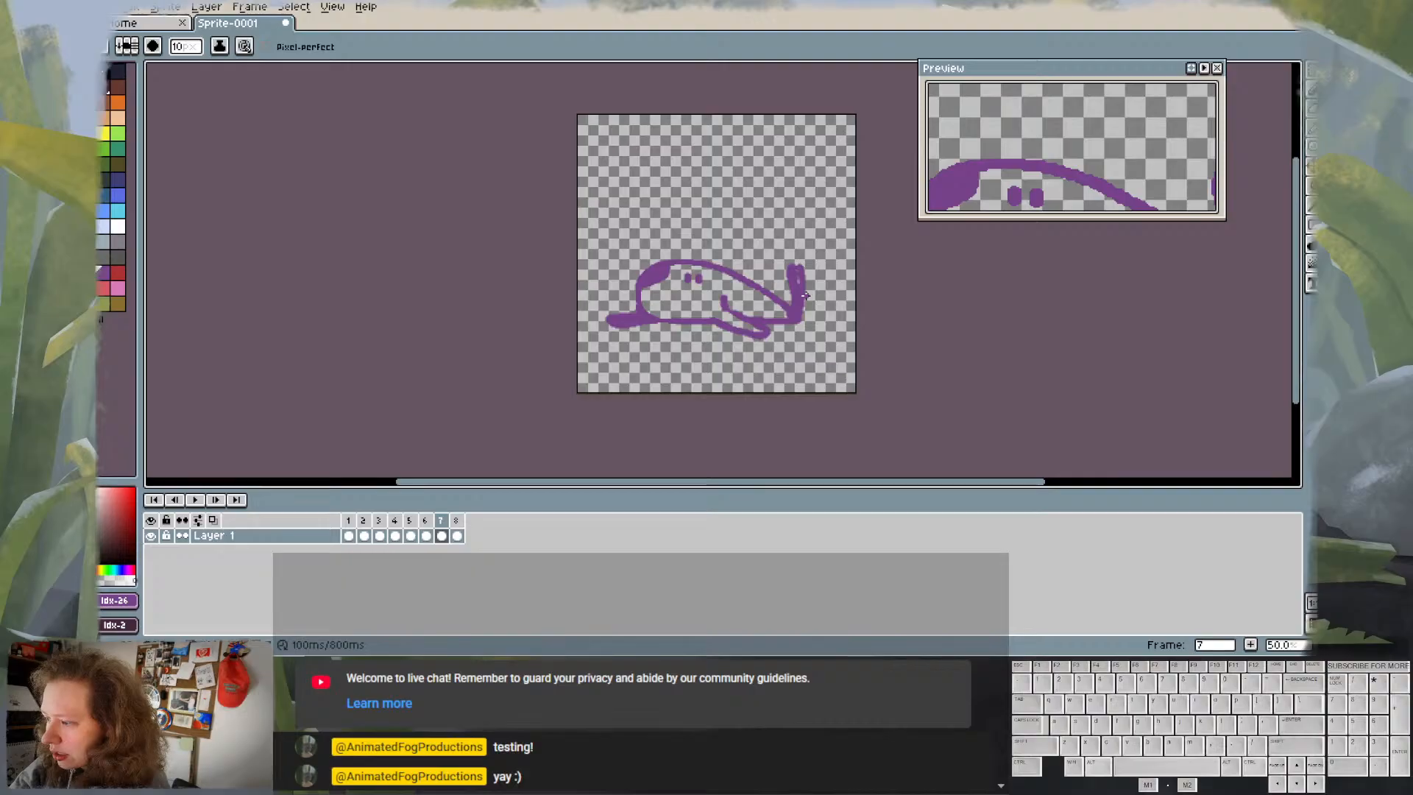
key(ctrl+z)
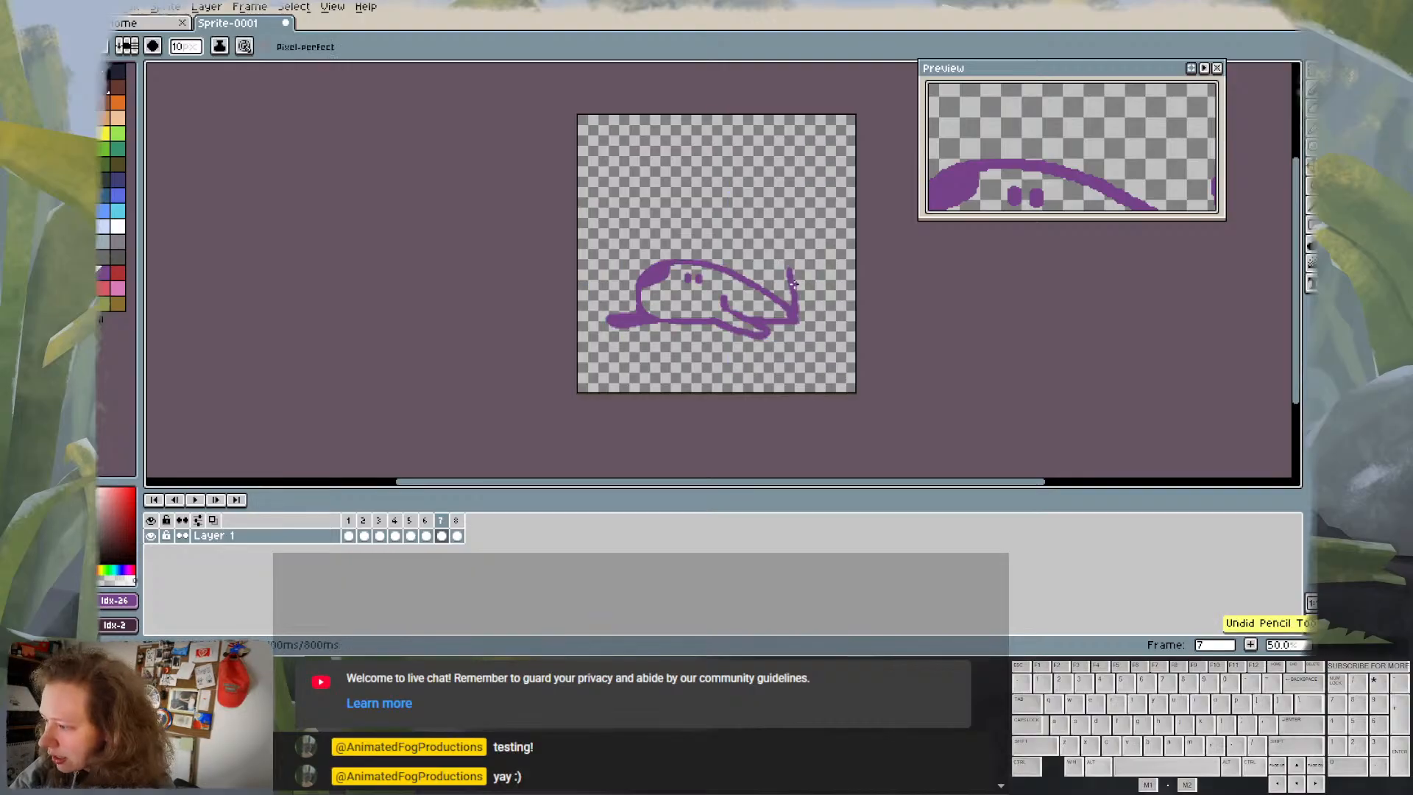
key(ctrl+z)
key(ctrl+z)
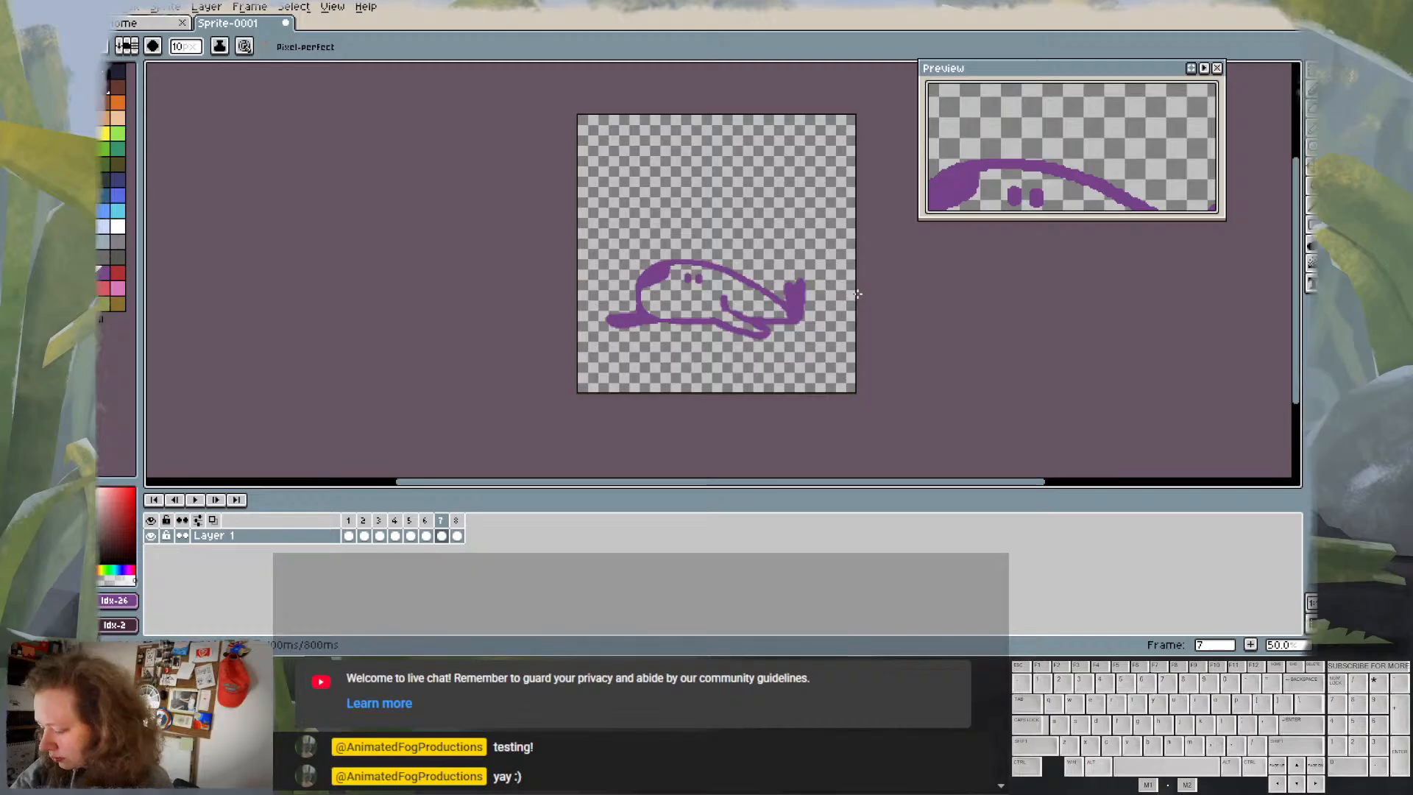
- Flip between frames 7 and 8 and play the animation to examine how the raised tail flippers settle
key(Right)
key(Left)
key(Right)
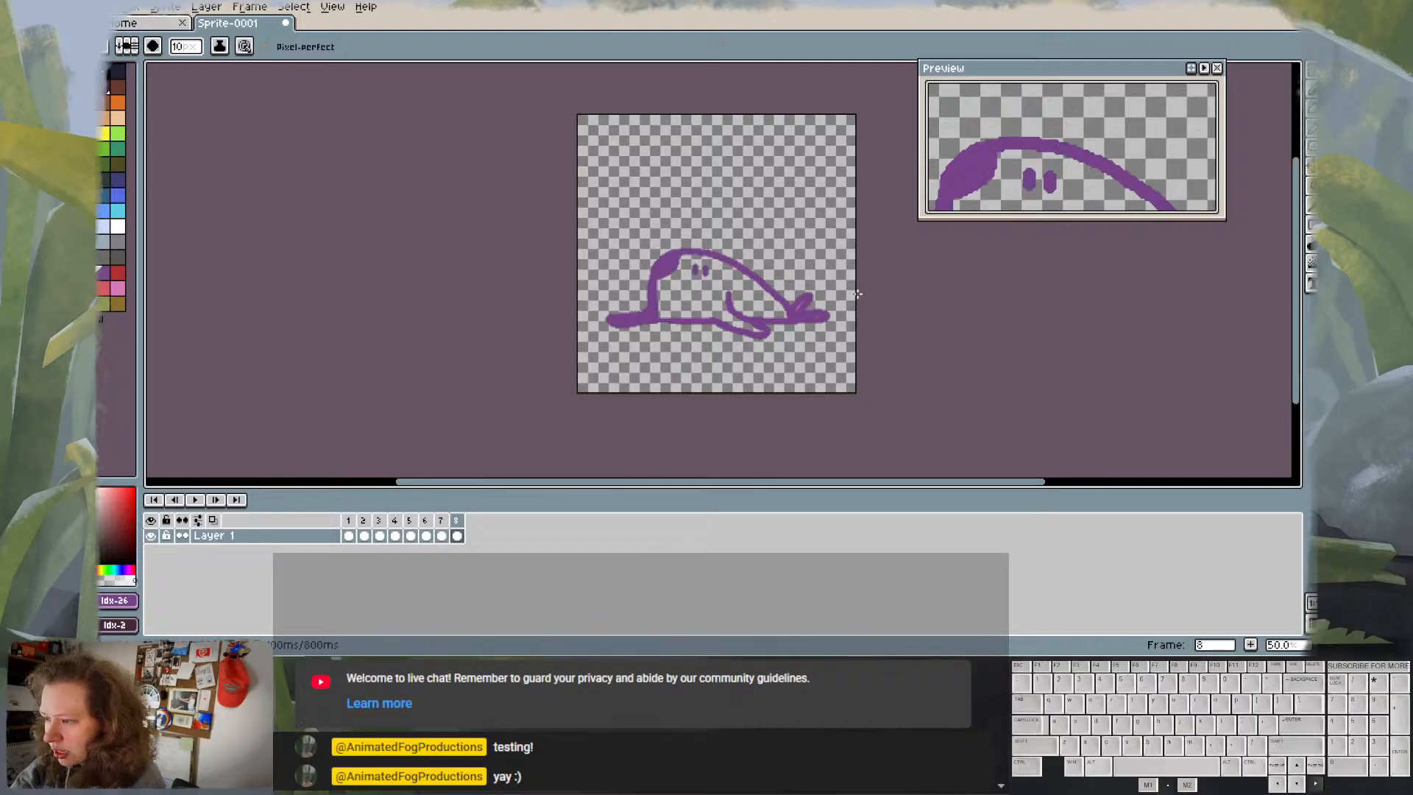
key(Left)
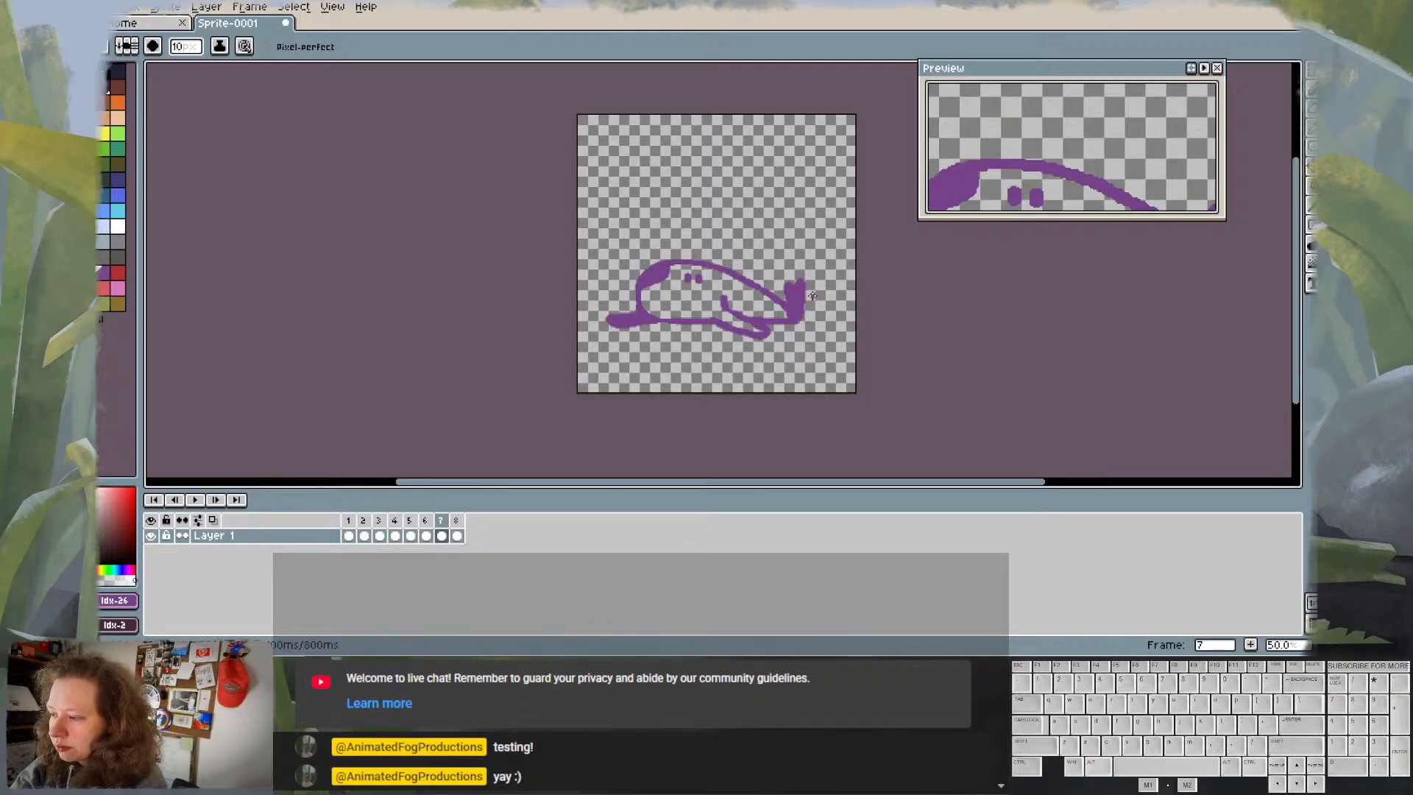
key(Right)
key(Left)
key(Right)
key(Left)
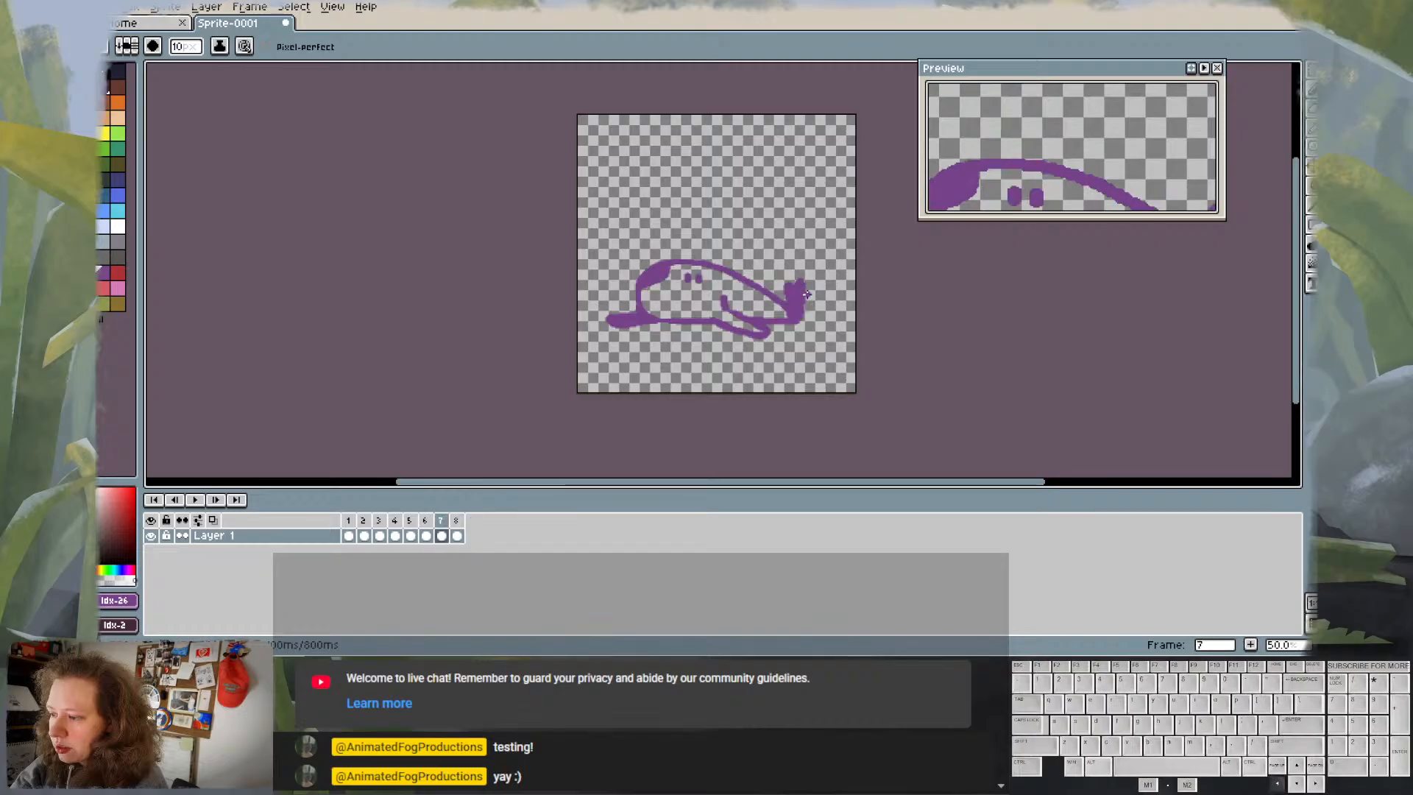
key(Right)
key(Left)
key(Right)
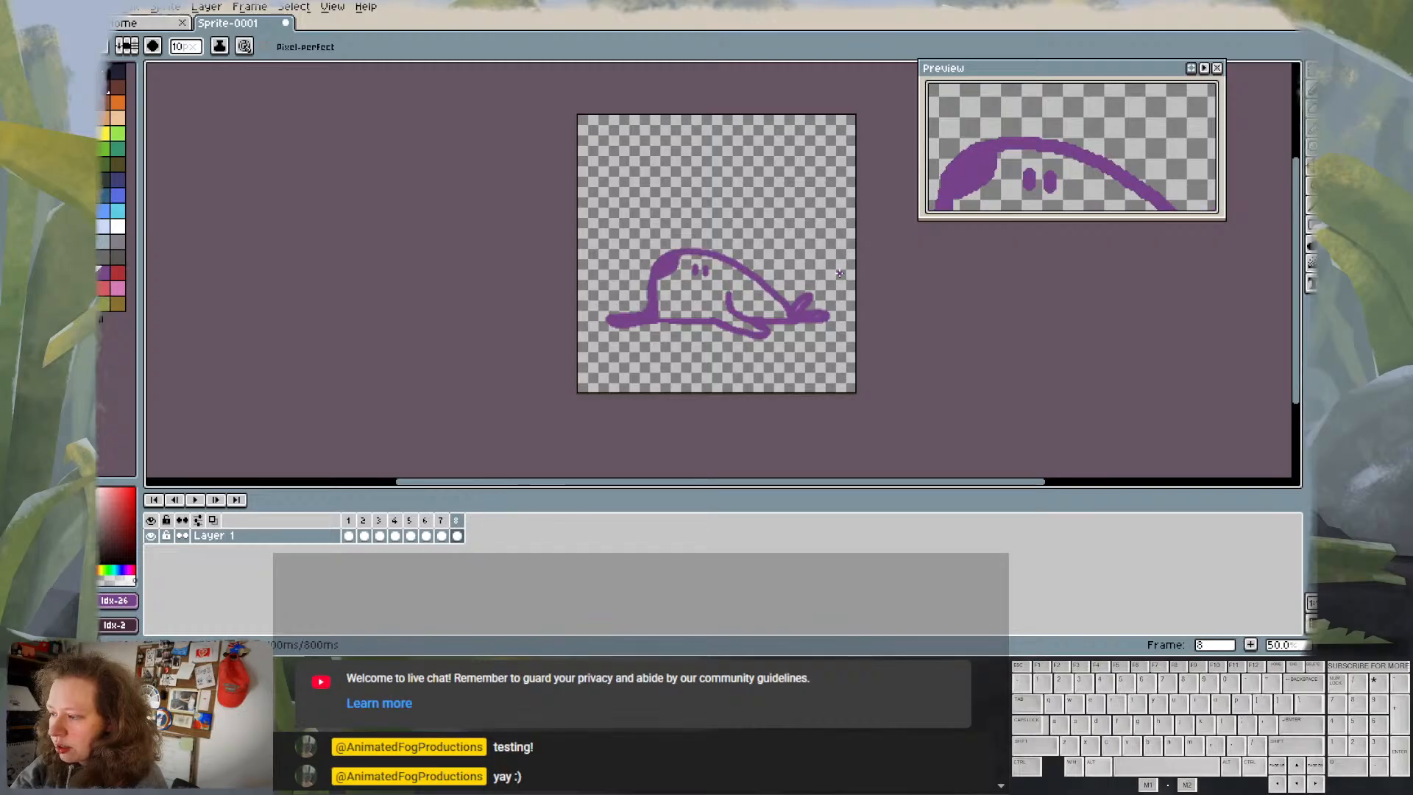
key(Return)
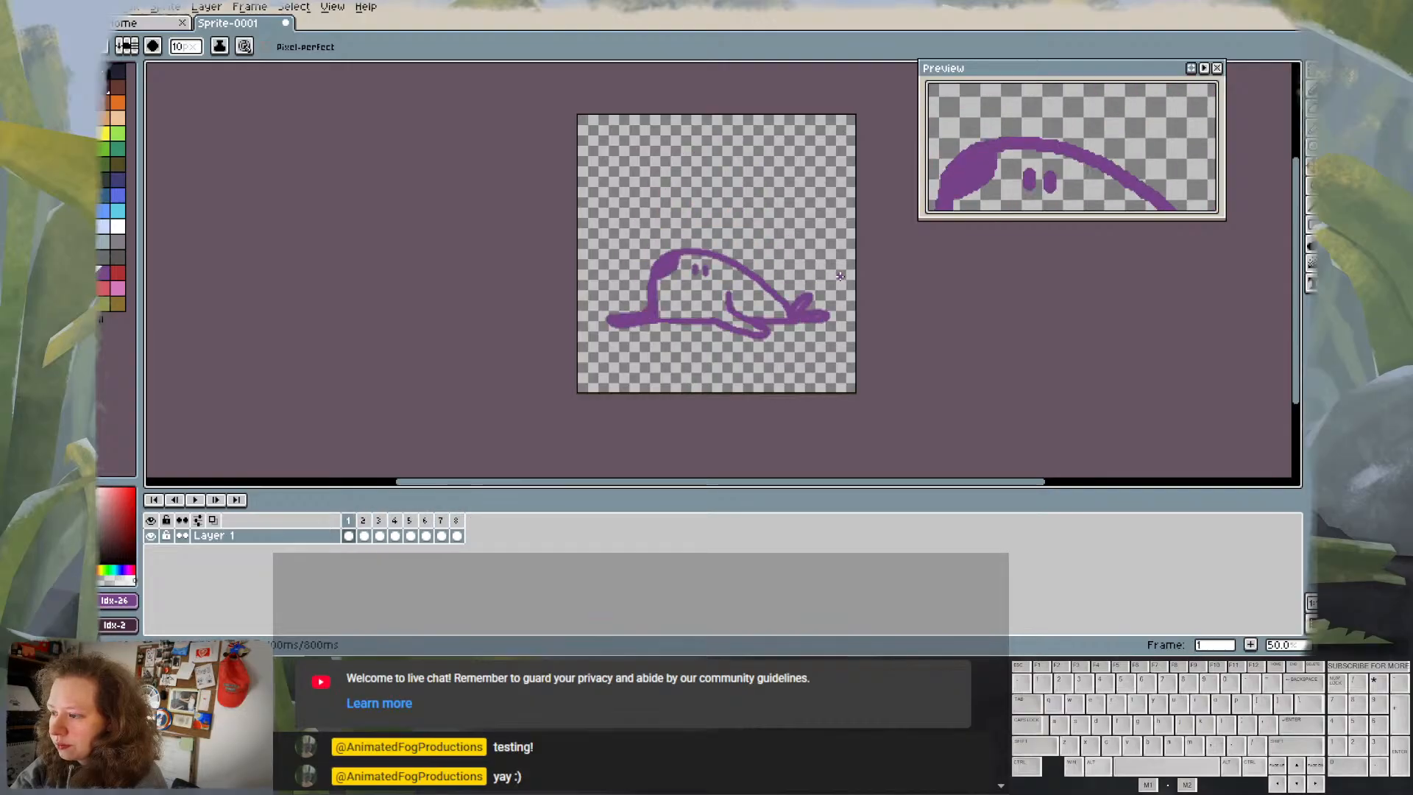
- Close the body outline on frame 6 with a rounded head and a dipping back line running to the tail end
key(Left)
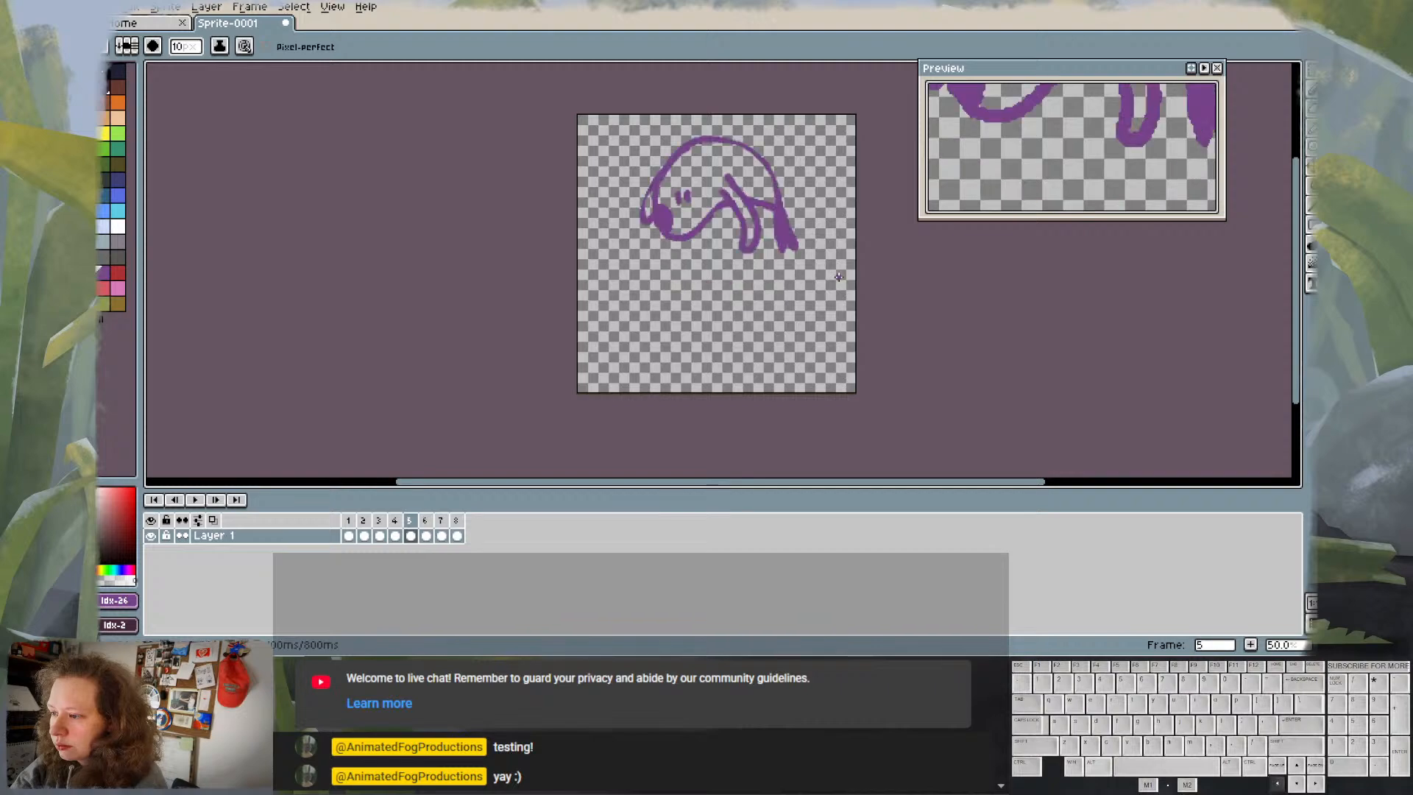
key(Right)
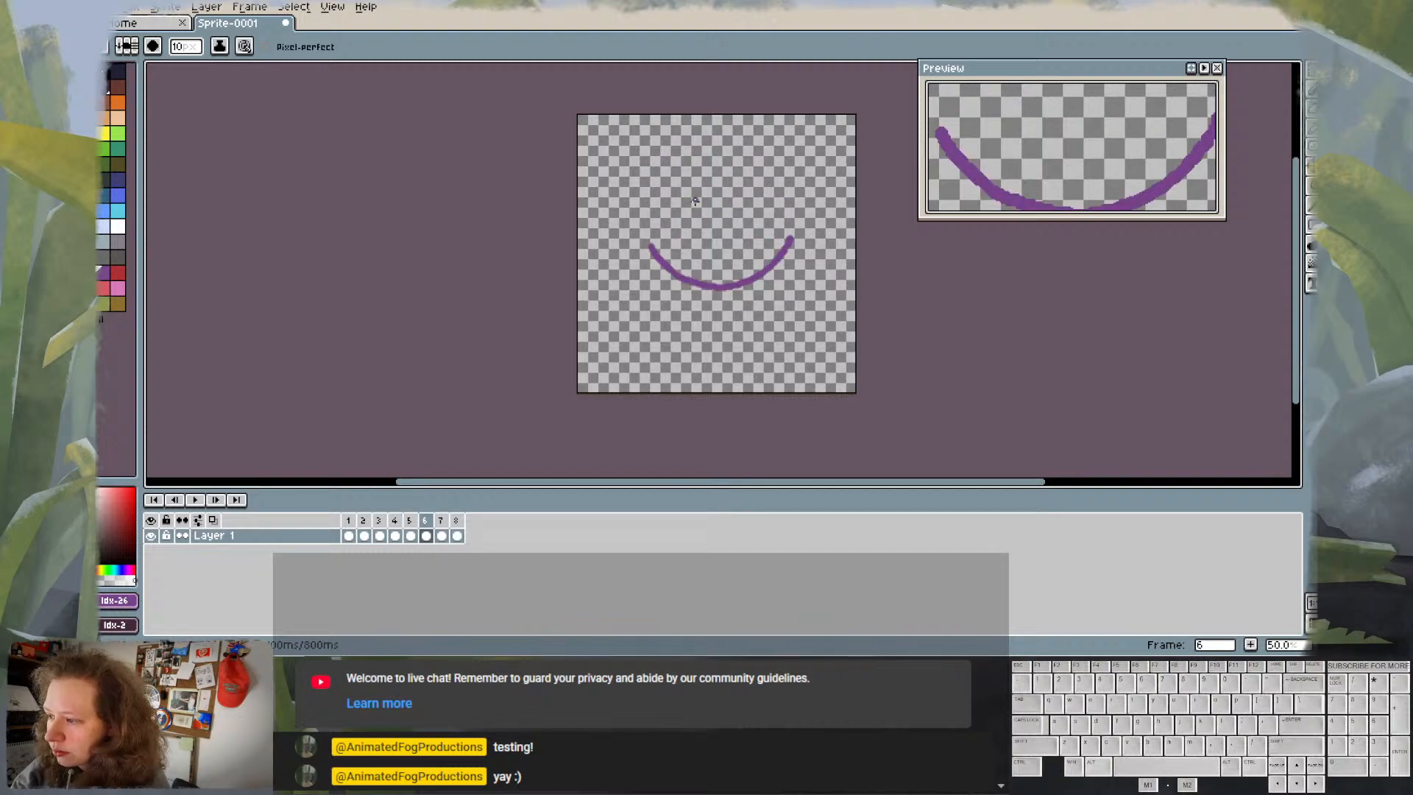
mouse_move(652, 246)
mouse_down()
mouse_move(647, 228)
mouse_move(667, 209)
mouse_move(790, 237)
mouse_up()
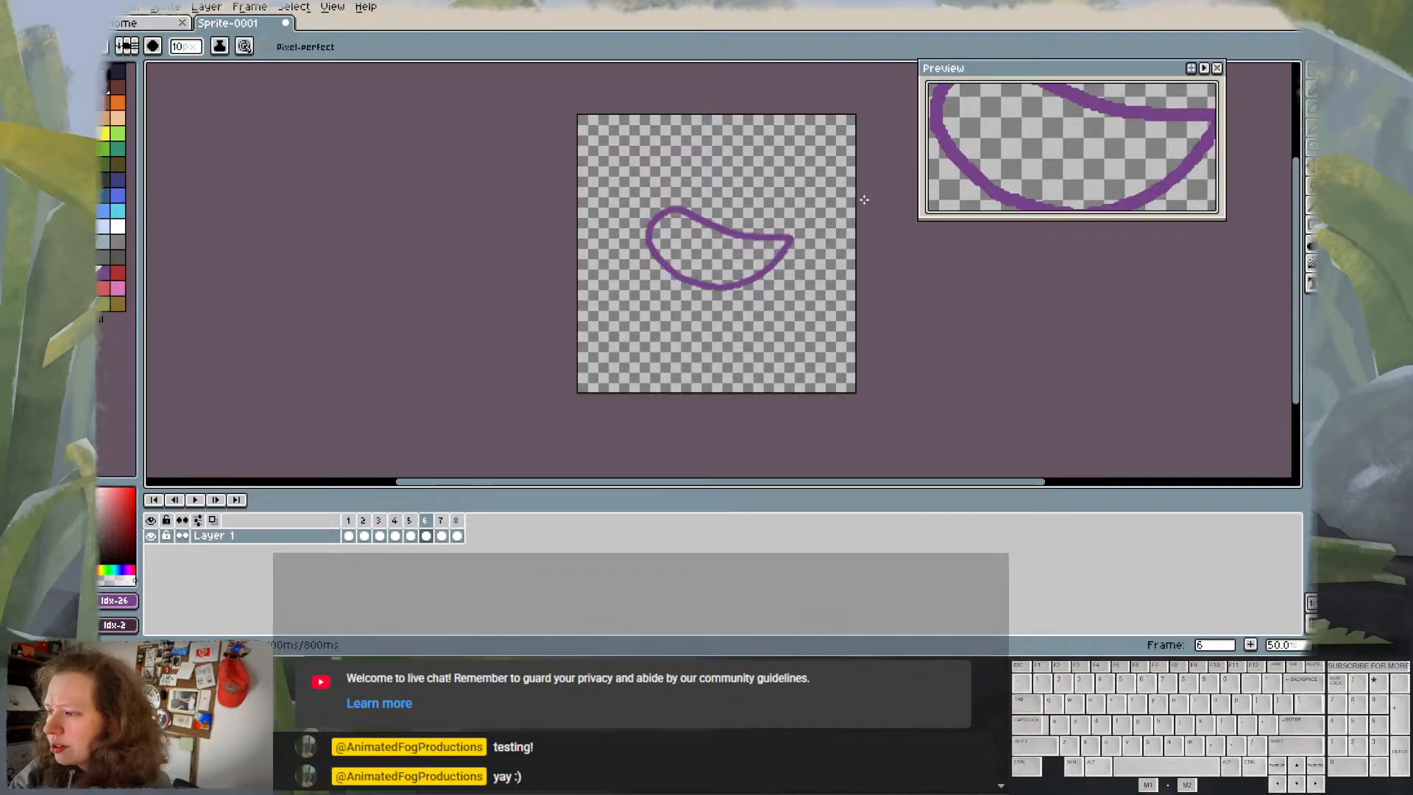
- Undo the closed back line on frame 6 and redraw a taller rounded head with a short neck line, using frame 5 as reference
key(ctrl+z)
key(Left)
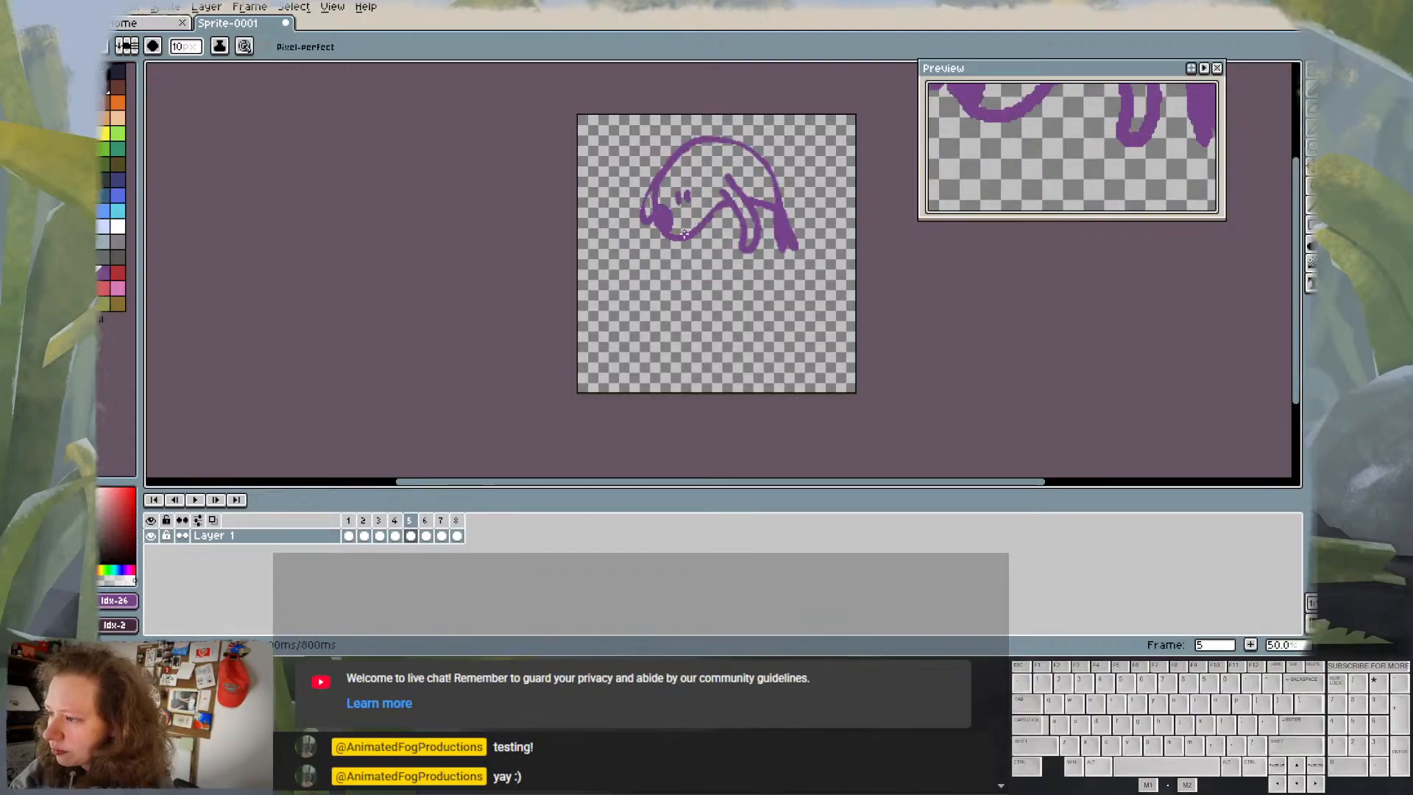
key(Right)
mouse_move(652, 245)
mouse_down()
mouse_move(650, 209)
mouse_move(667, 197)
mouse_move(720, 243)
mouse_up()
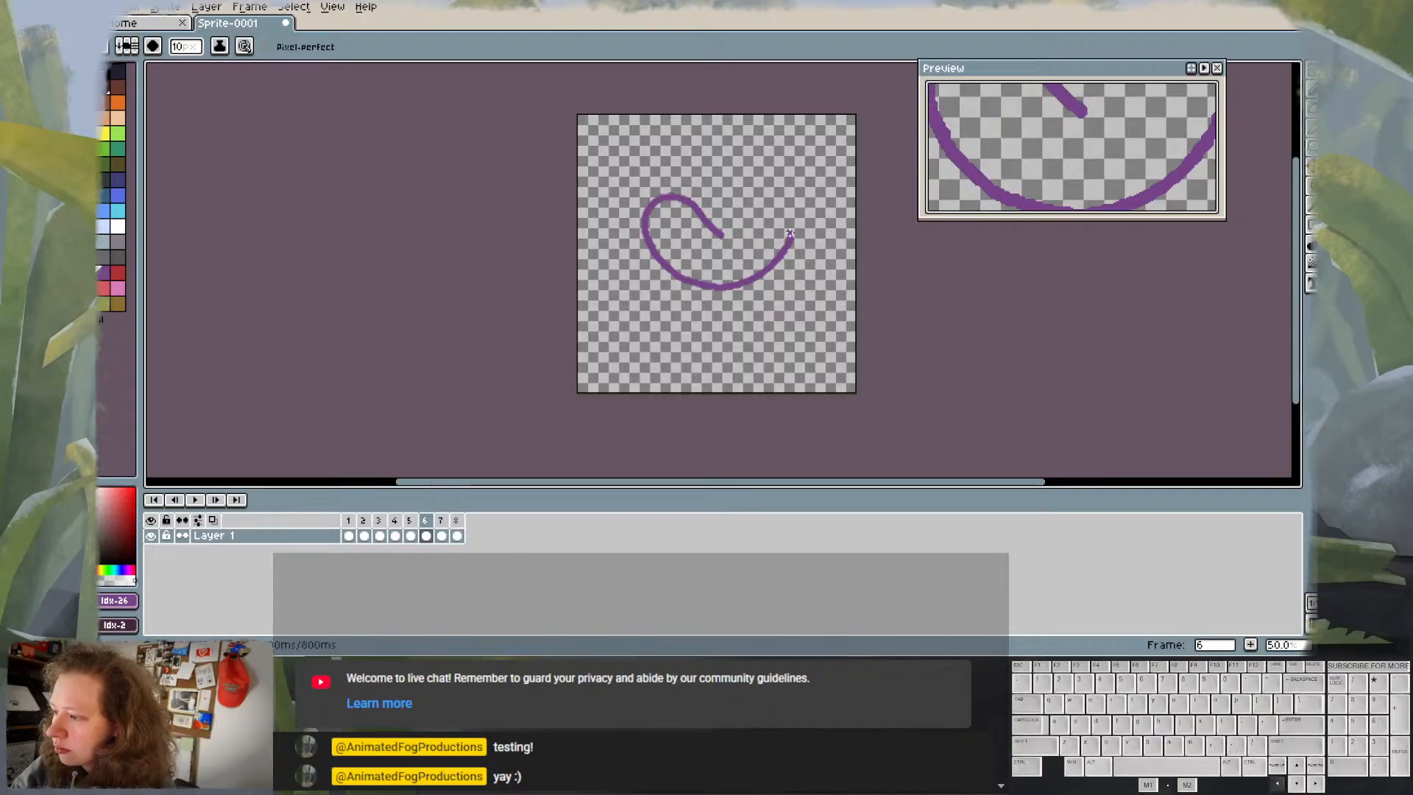
- Draw a small curved line marking off the nose patch at the front of the head on frame 6, comparing against frame 5
key(Left)
key(Right)
key(Left)
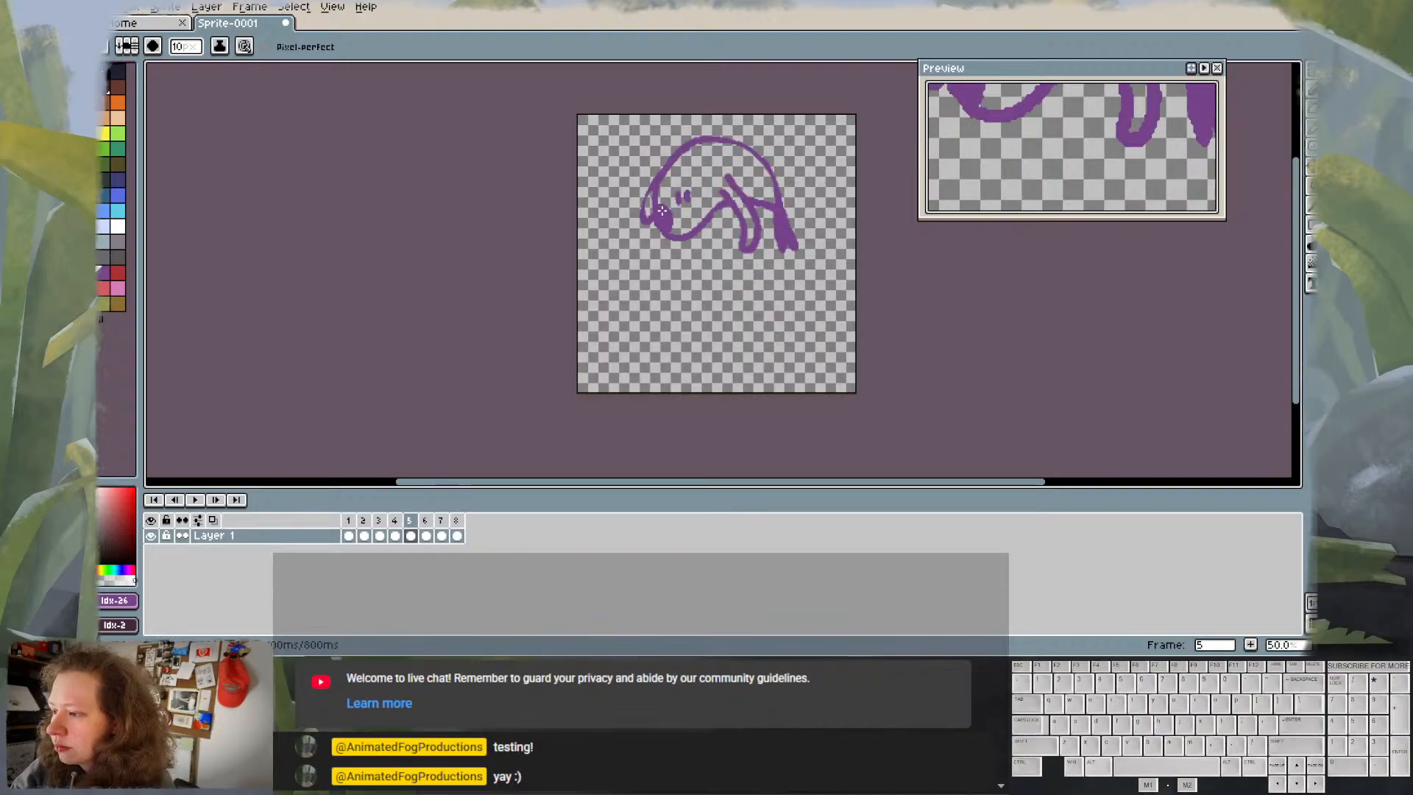
key(Right)
drag(648, 215, 664, 200)
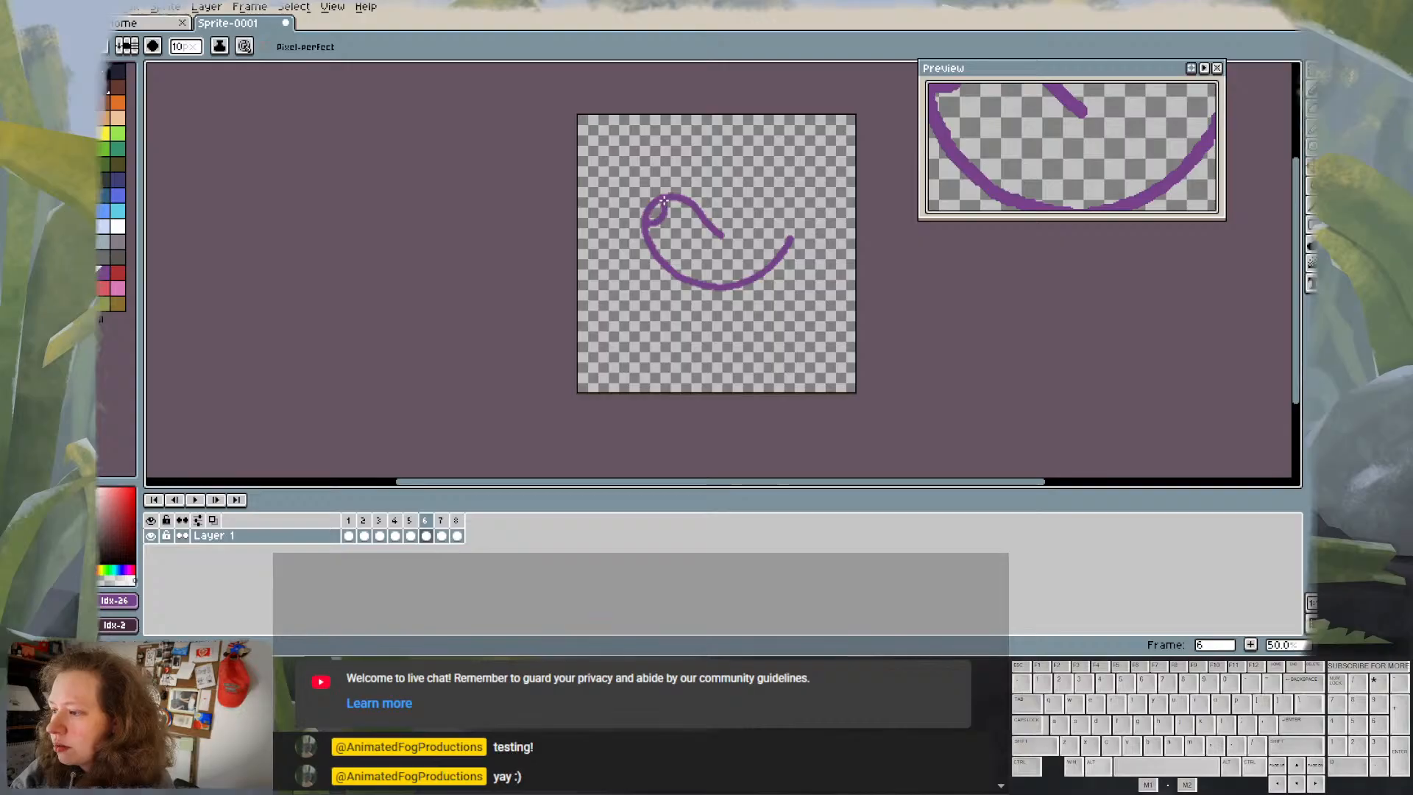
key(Left)
key(Right)
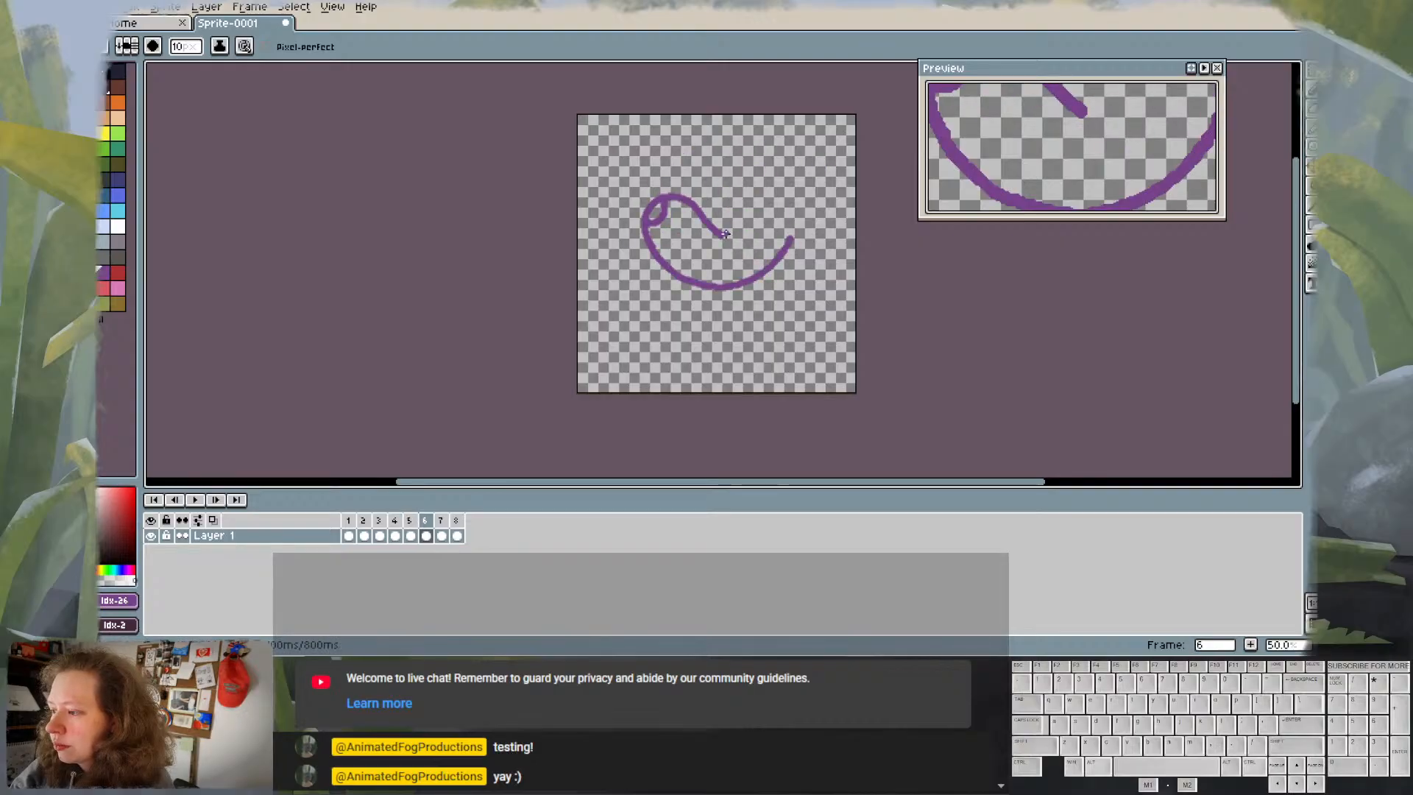
- Reshape the tail end on frame 6 to rise upward and join it to the neck with a dipping back line, comparing with frame 5
key(Left)
key(Right)
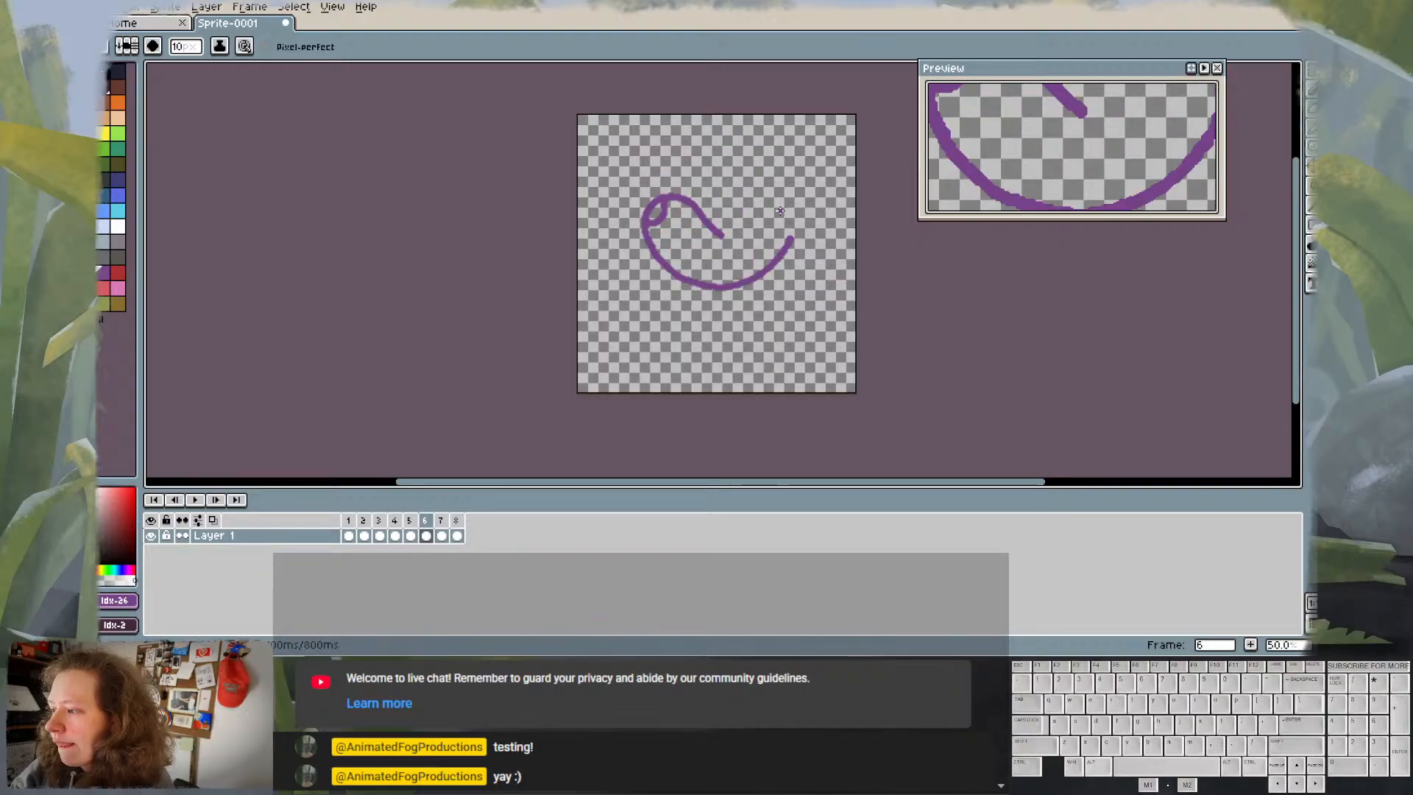
mouse_move(779, 212)
mouse_down()
mouse_move(773, 263)
mouse_move(807, 200)
mouse_move(801, 241)
mouse_move(786, 250)
mouse_up()
key(e)
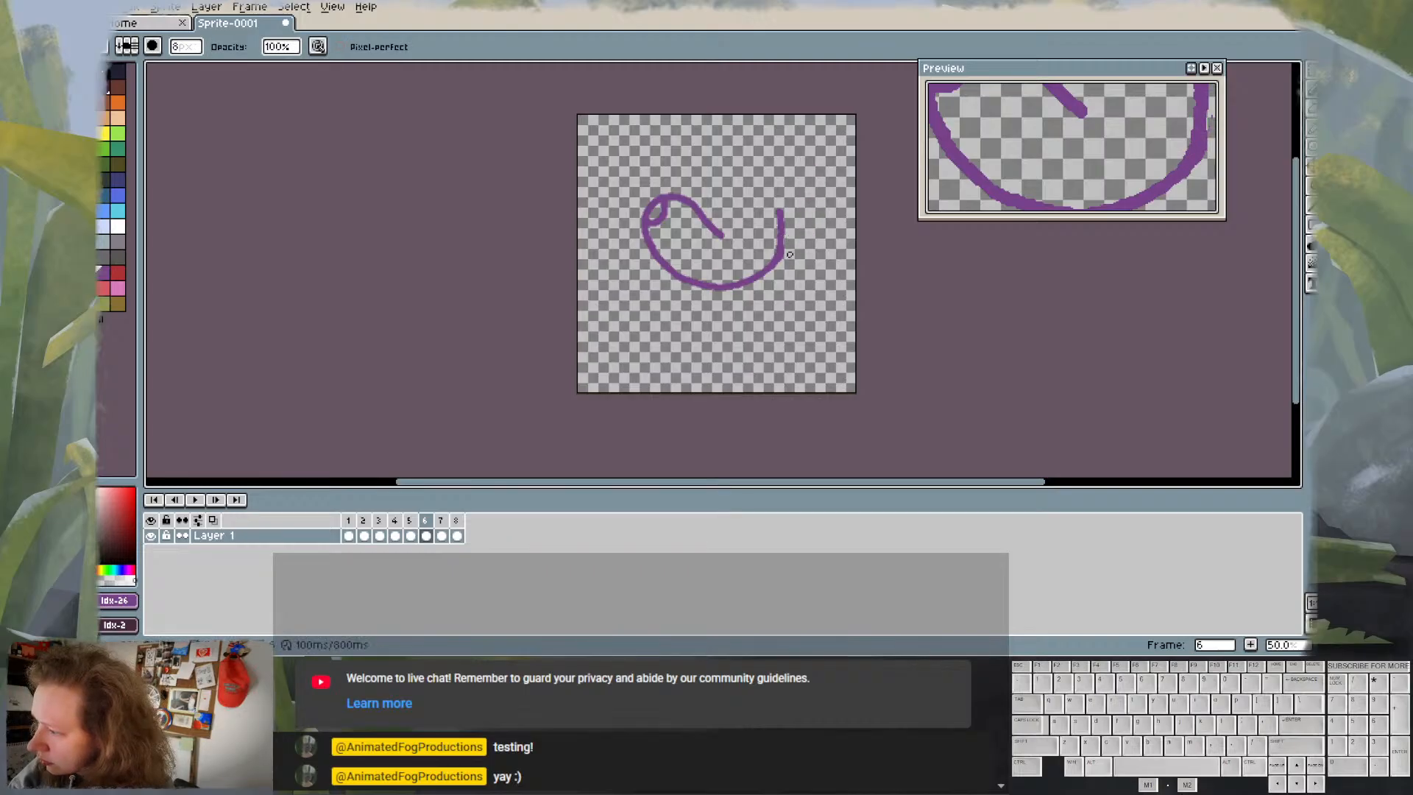
key(b)
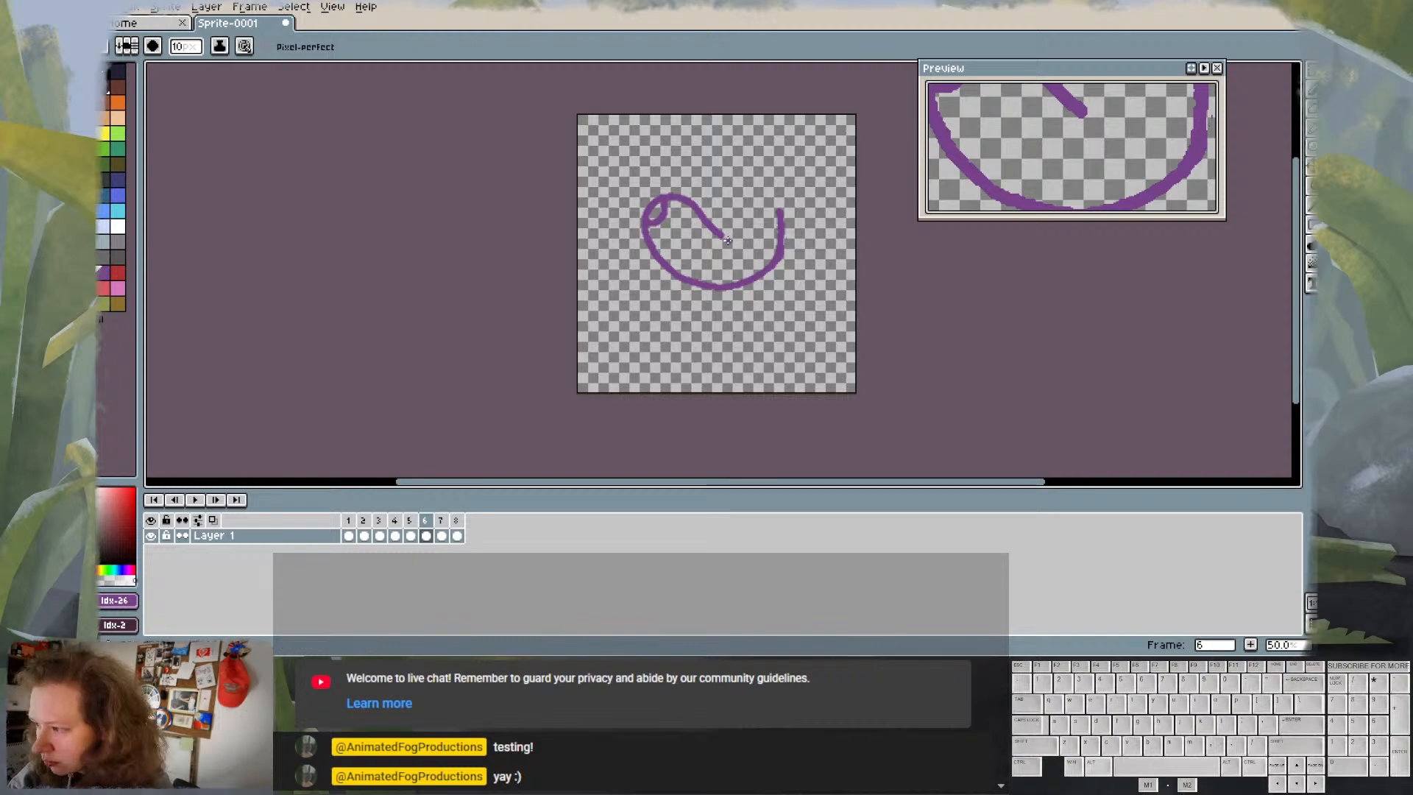
click(727, 234)
drag(727, 234, 782, 209)
key(Left)
key(Right)
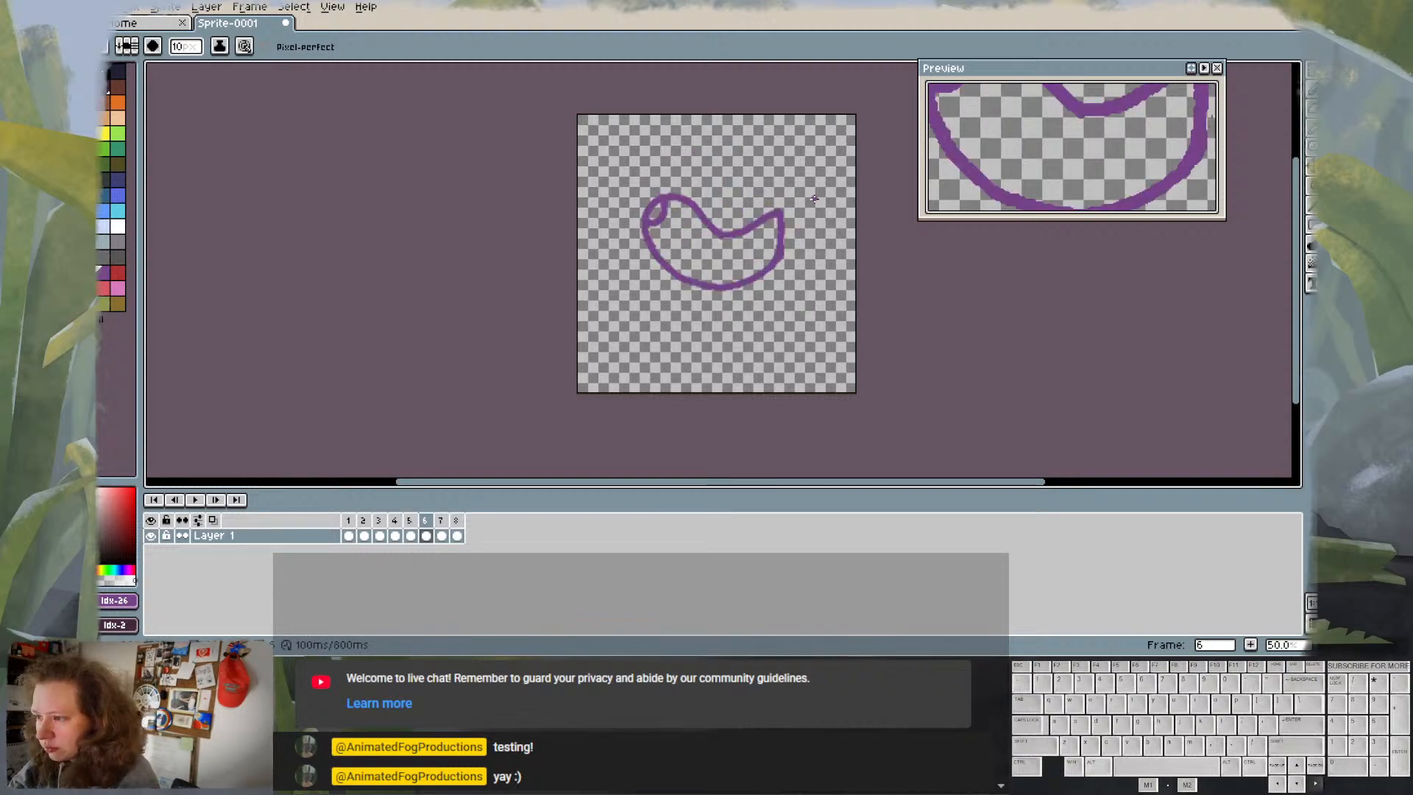
key(Left)
key(Right)
key(Left)
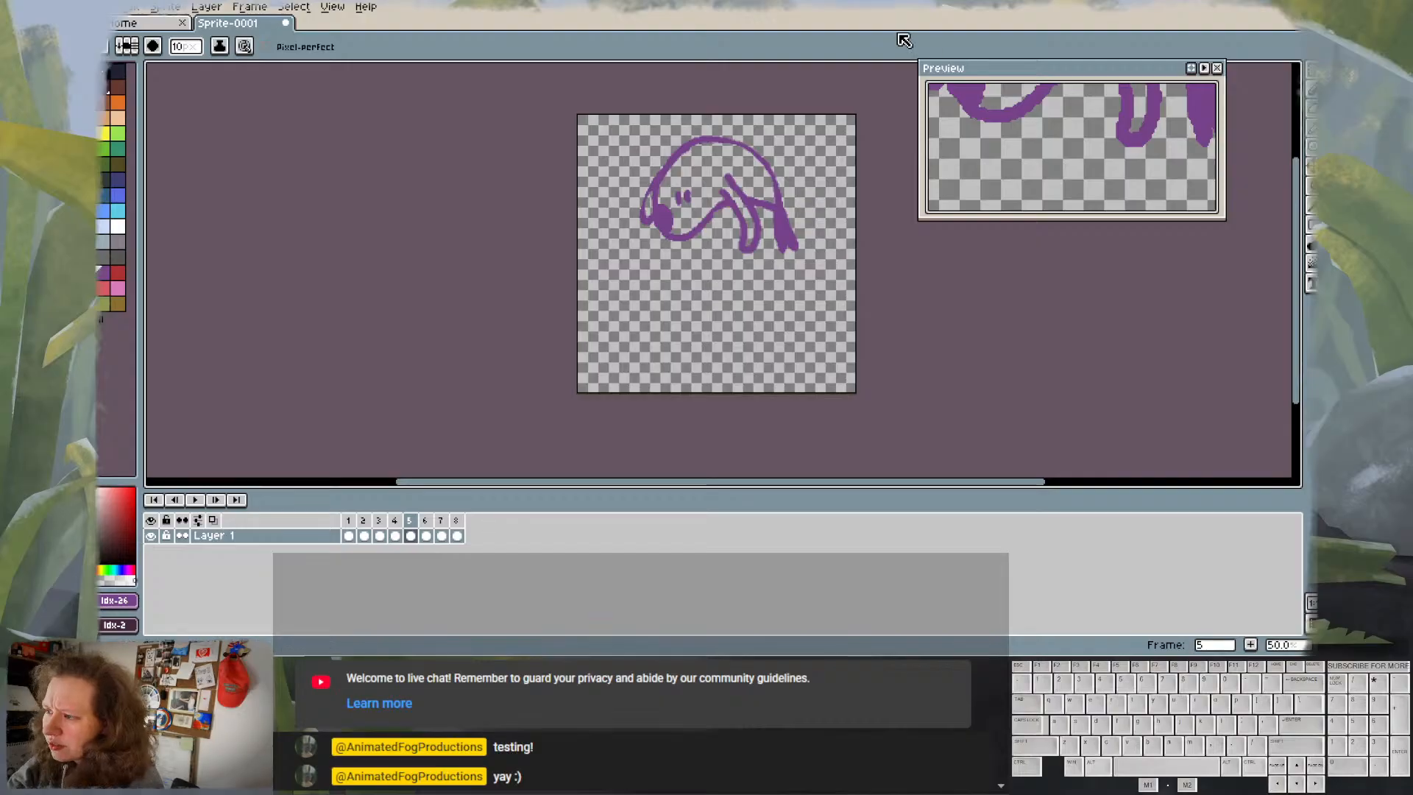
key(Right)
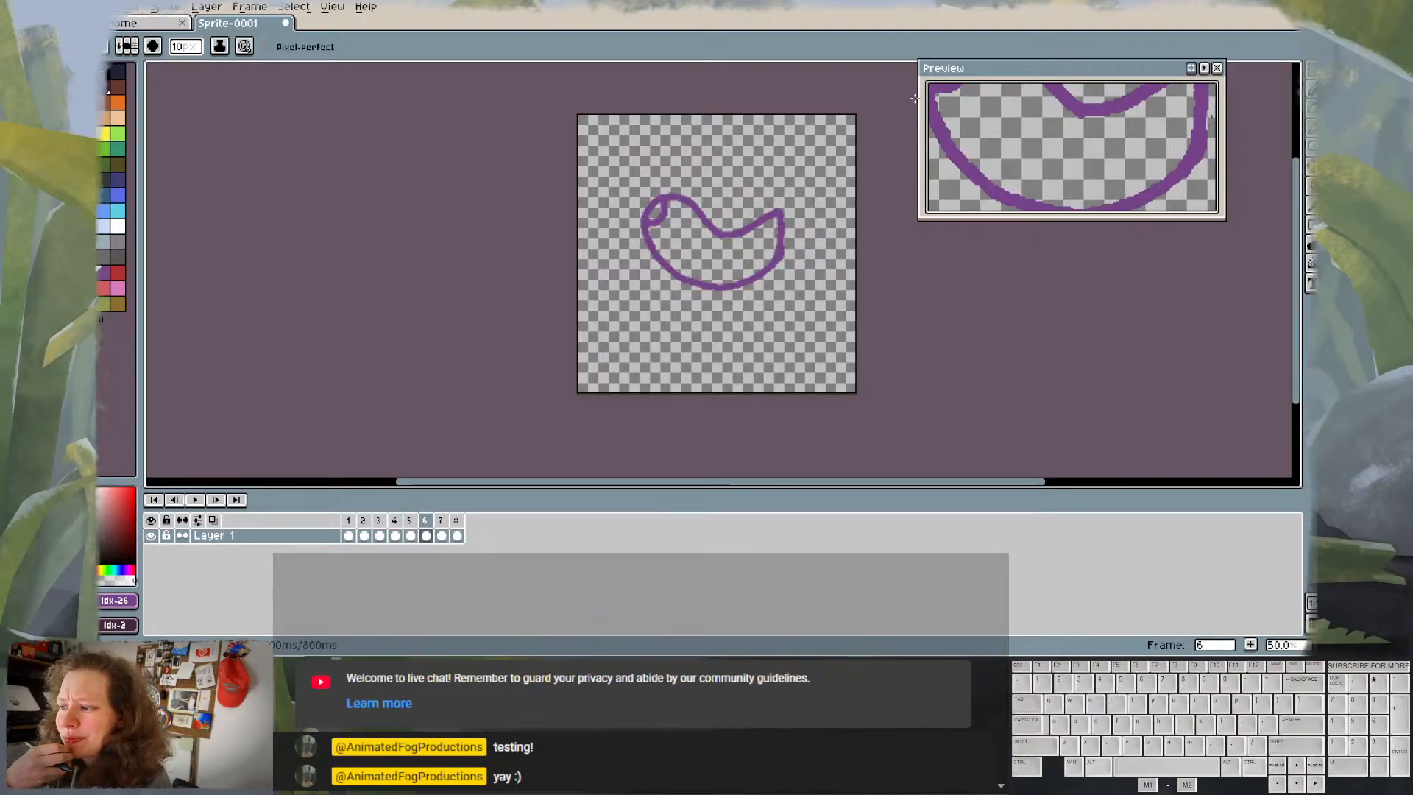
- Select the upper half of the body on frame 6 and shift it slightly upward, leaving the belly curve in place
key(m)
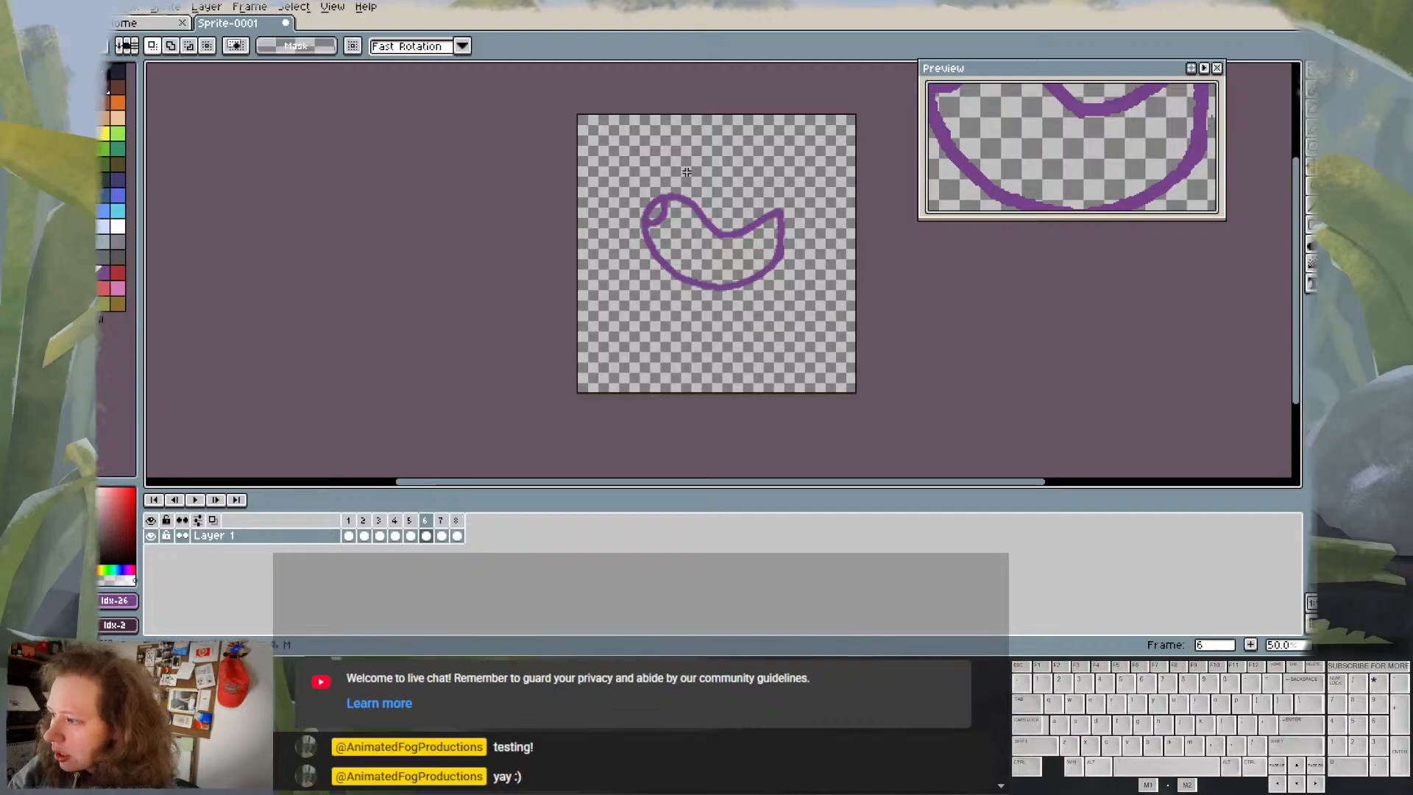
drag(639, 161, 810, 243)
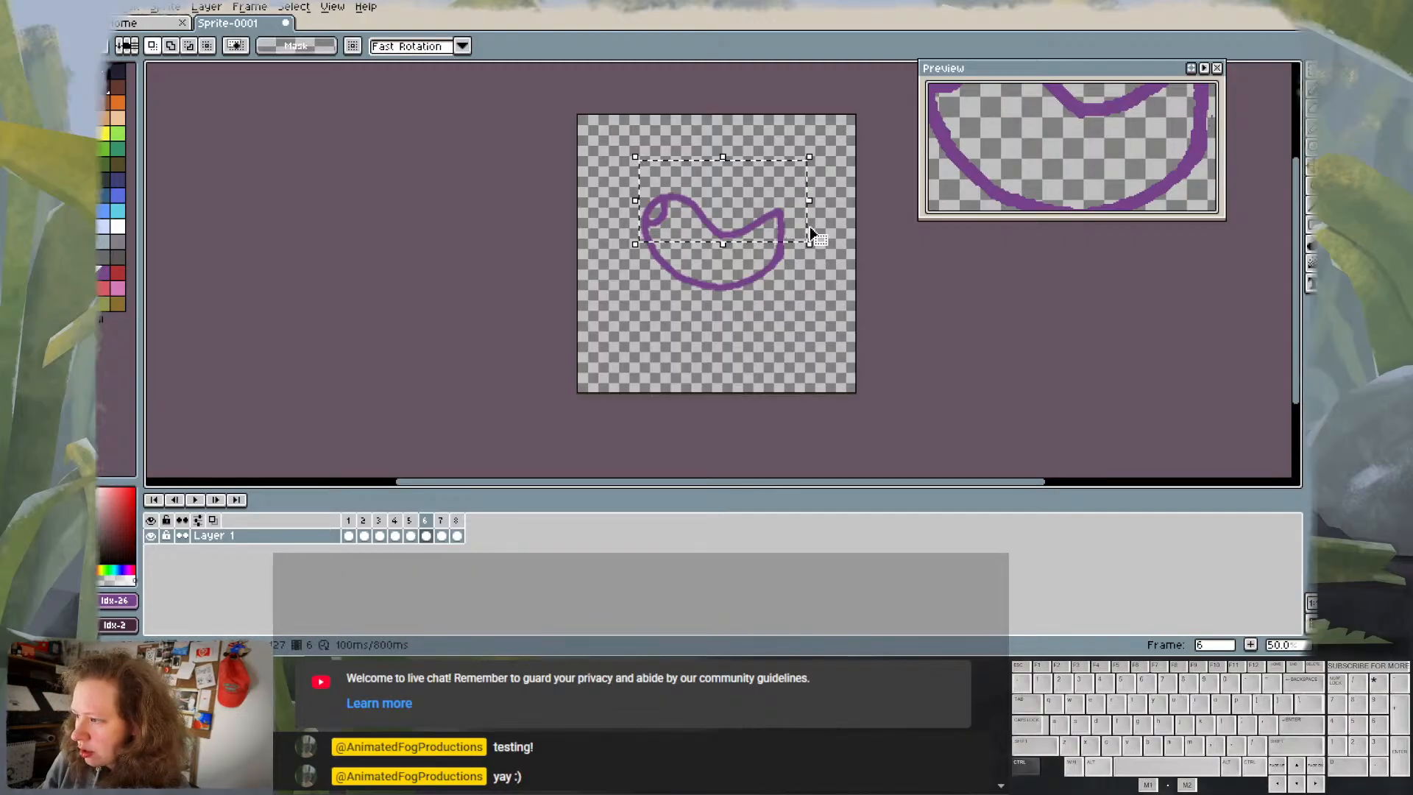
click(809, 226)
key(Up)
key(Up)
key(Up)
key(Up)
key(Up)
key(Up)
key(Up)
key(Up)
key(Up)
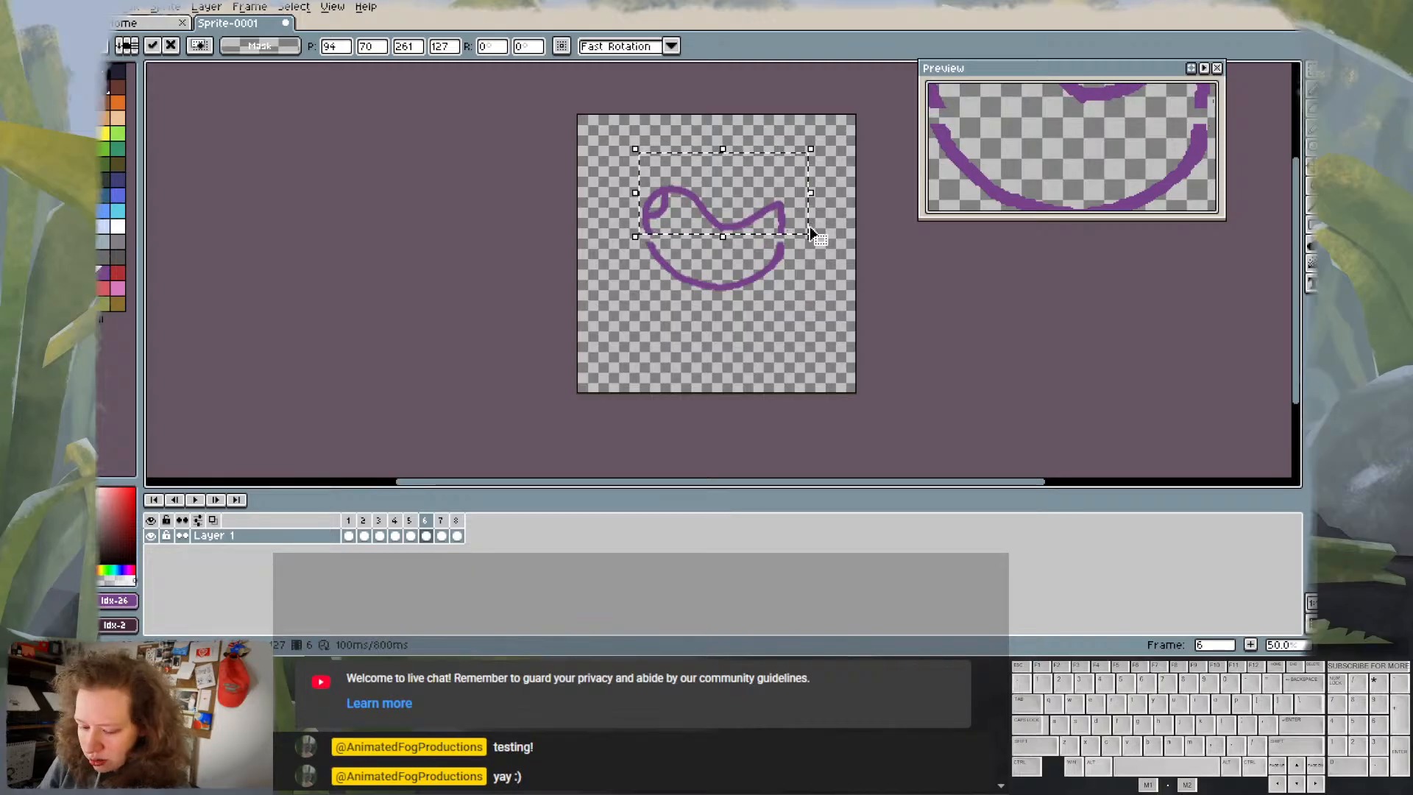
key(Return)
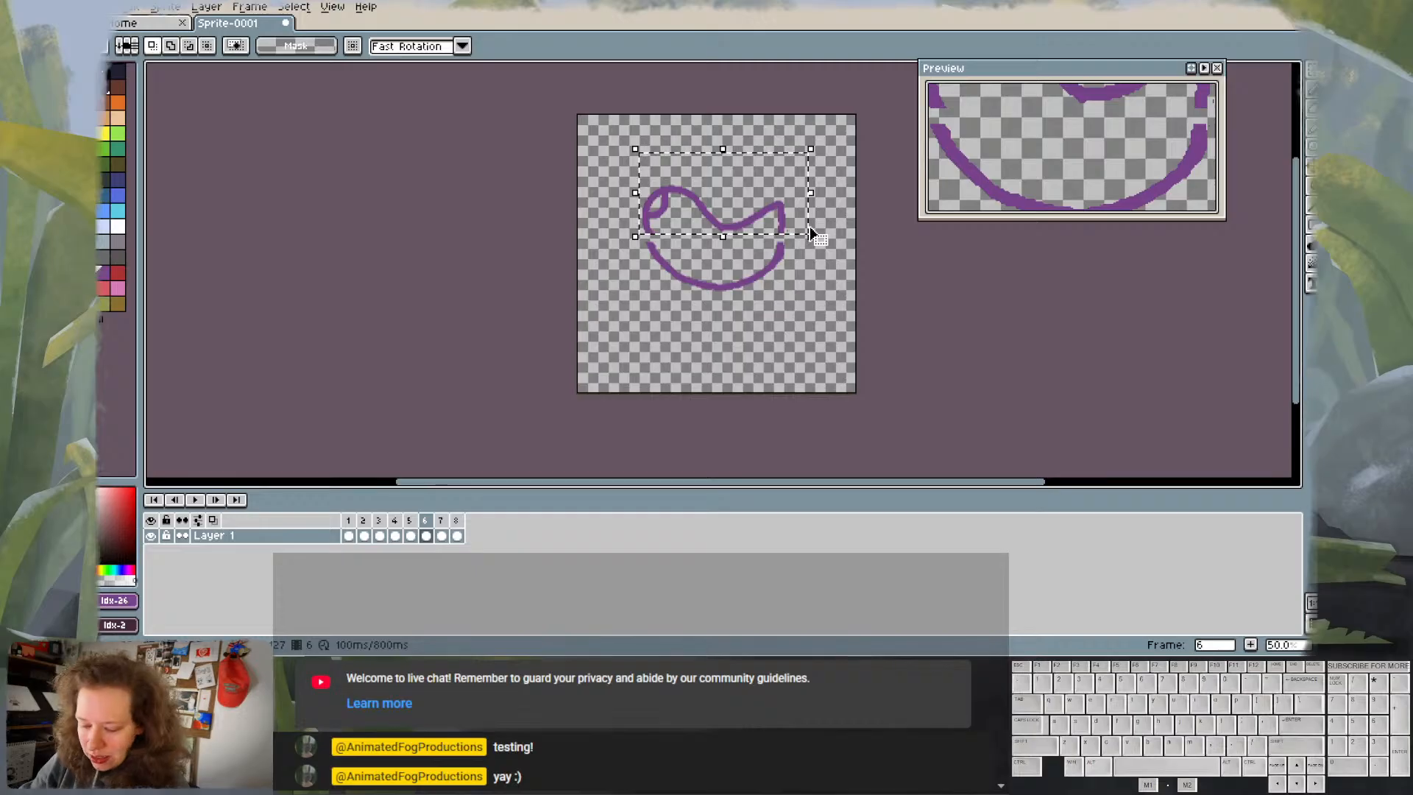
- Play the animation to examine the taller frame 6 pose, clear the selection, and replay it from the first frame
key(Return)
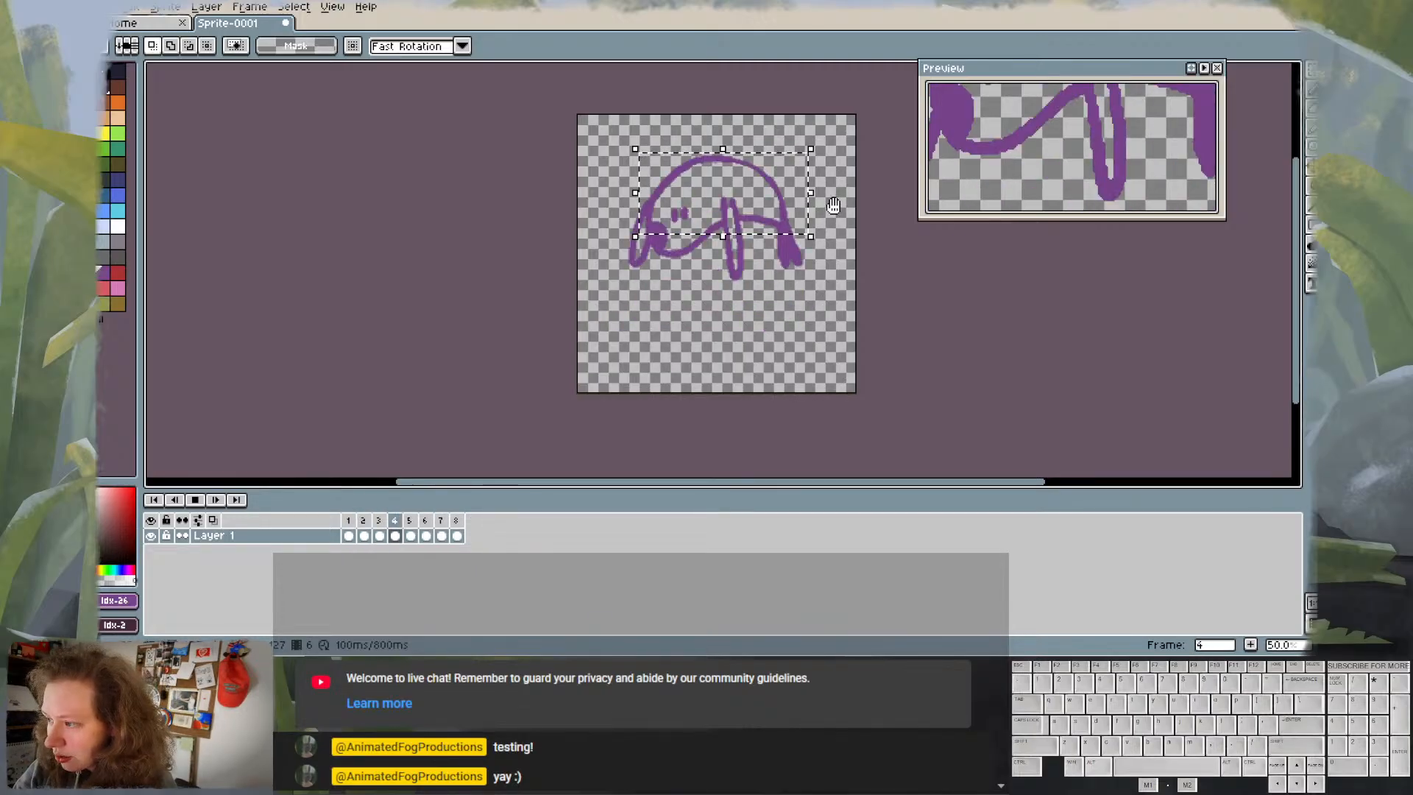
key(b)
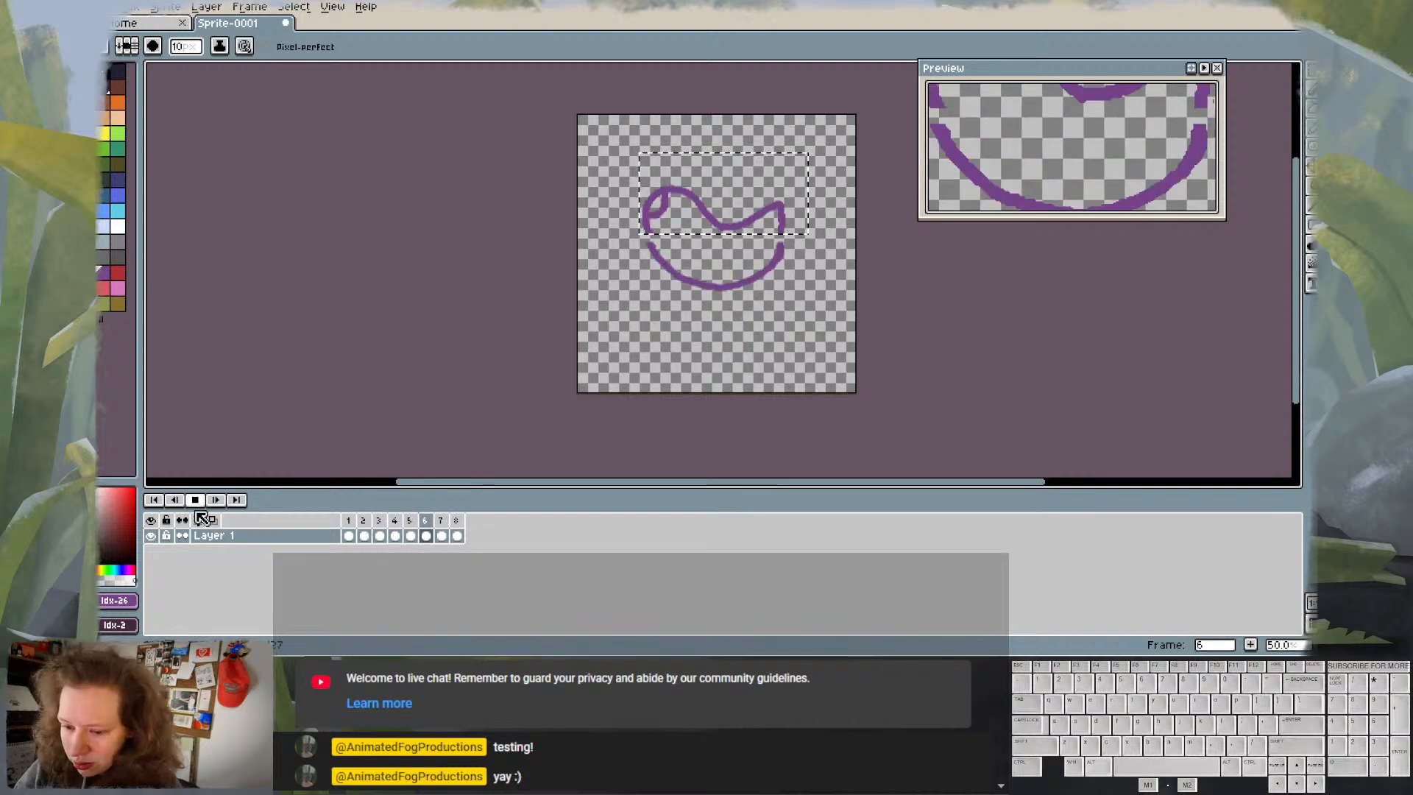
key(Return)
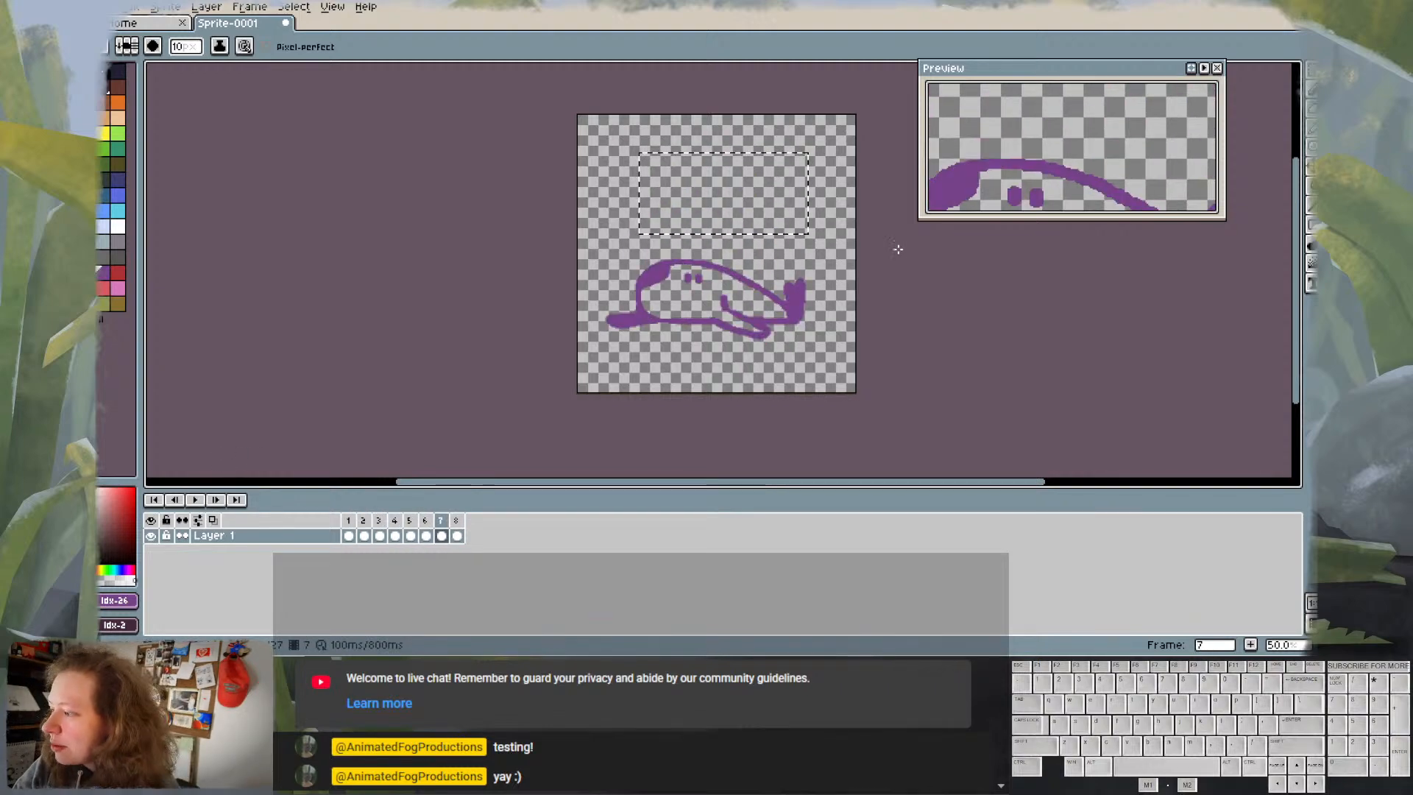
key(m)
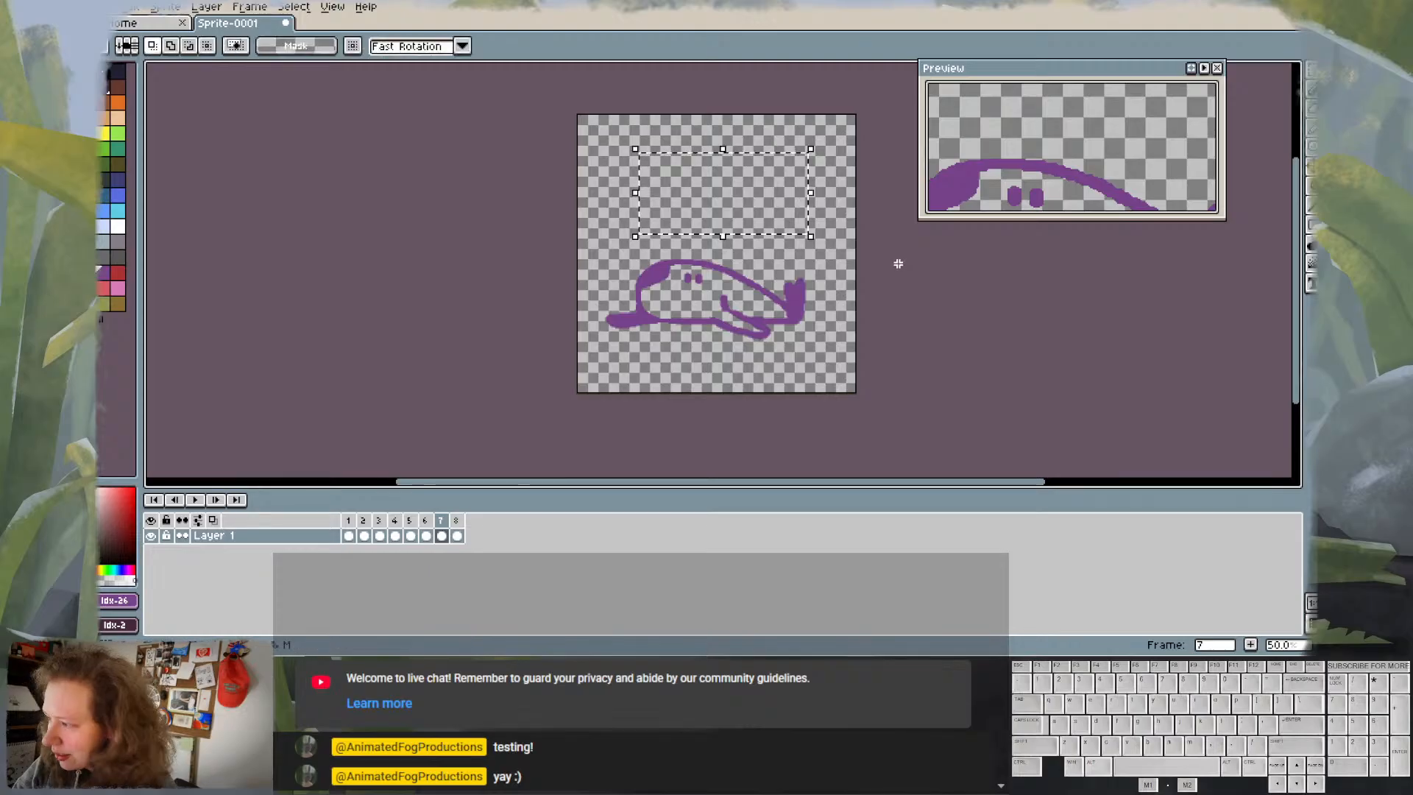
click(901, 267)
key(b)
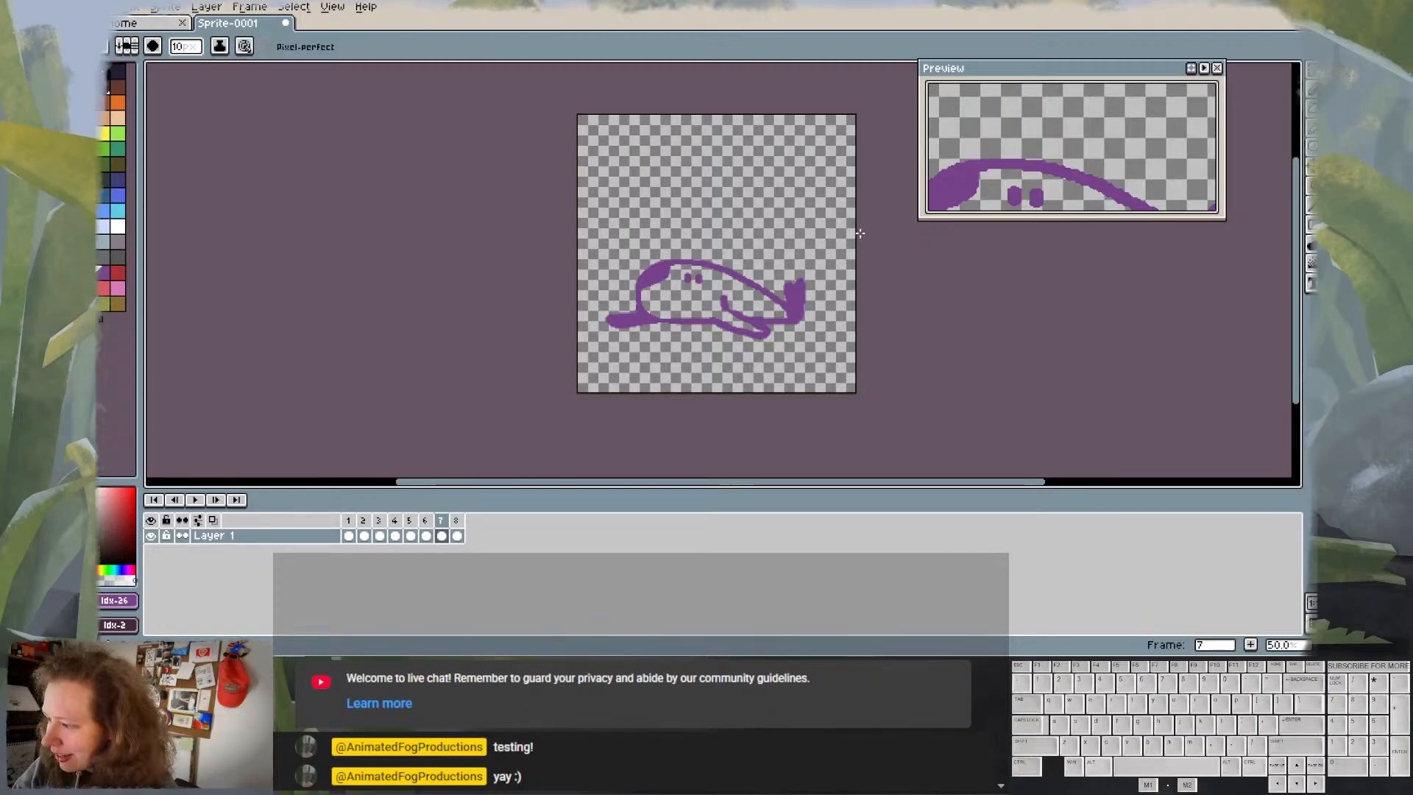
key(Home)
key(Return)
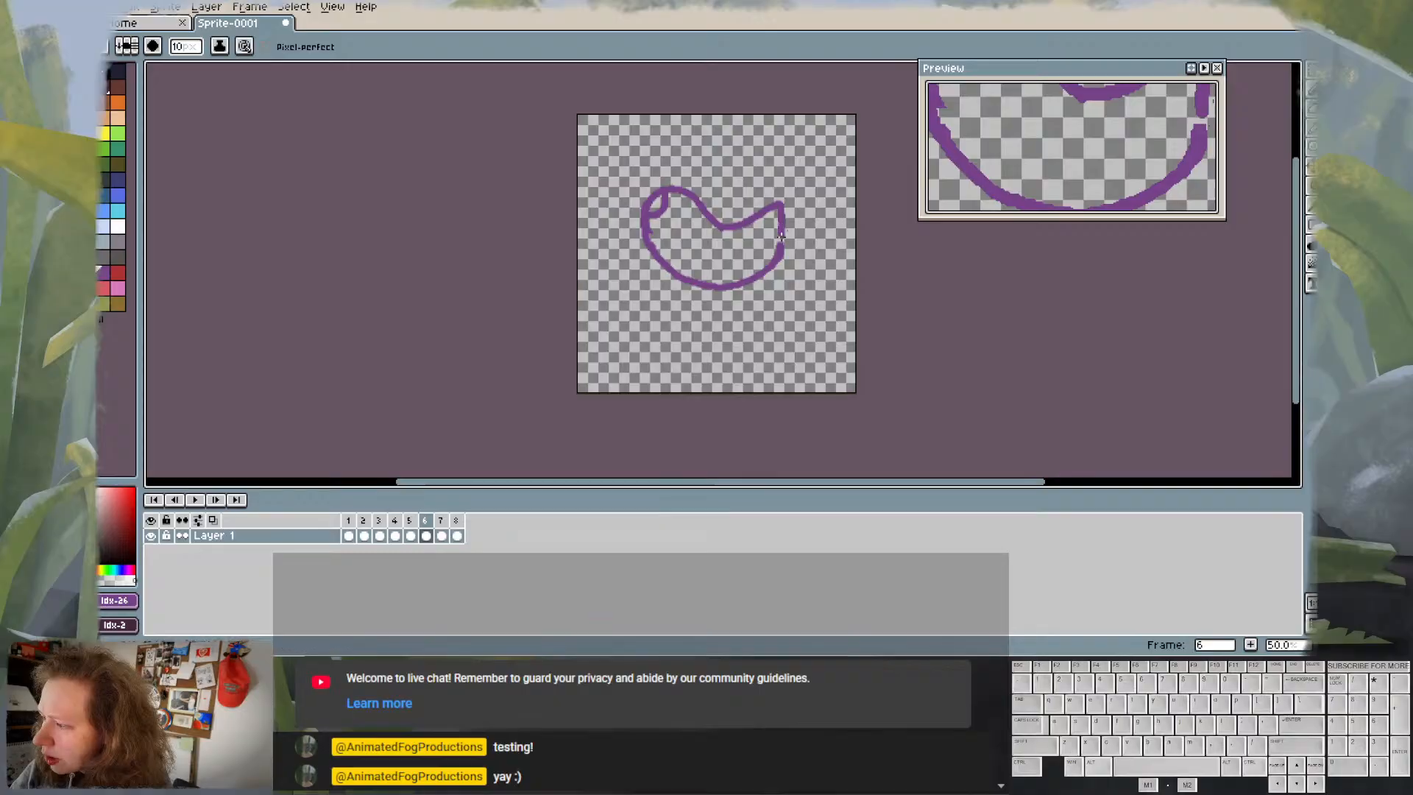
- Close the gaps in the body's sides on frame 6 and draw a pair of upward-pointing flippers at the tail tip
key(Left)
key(Right)
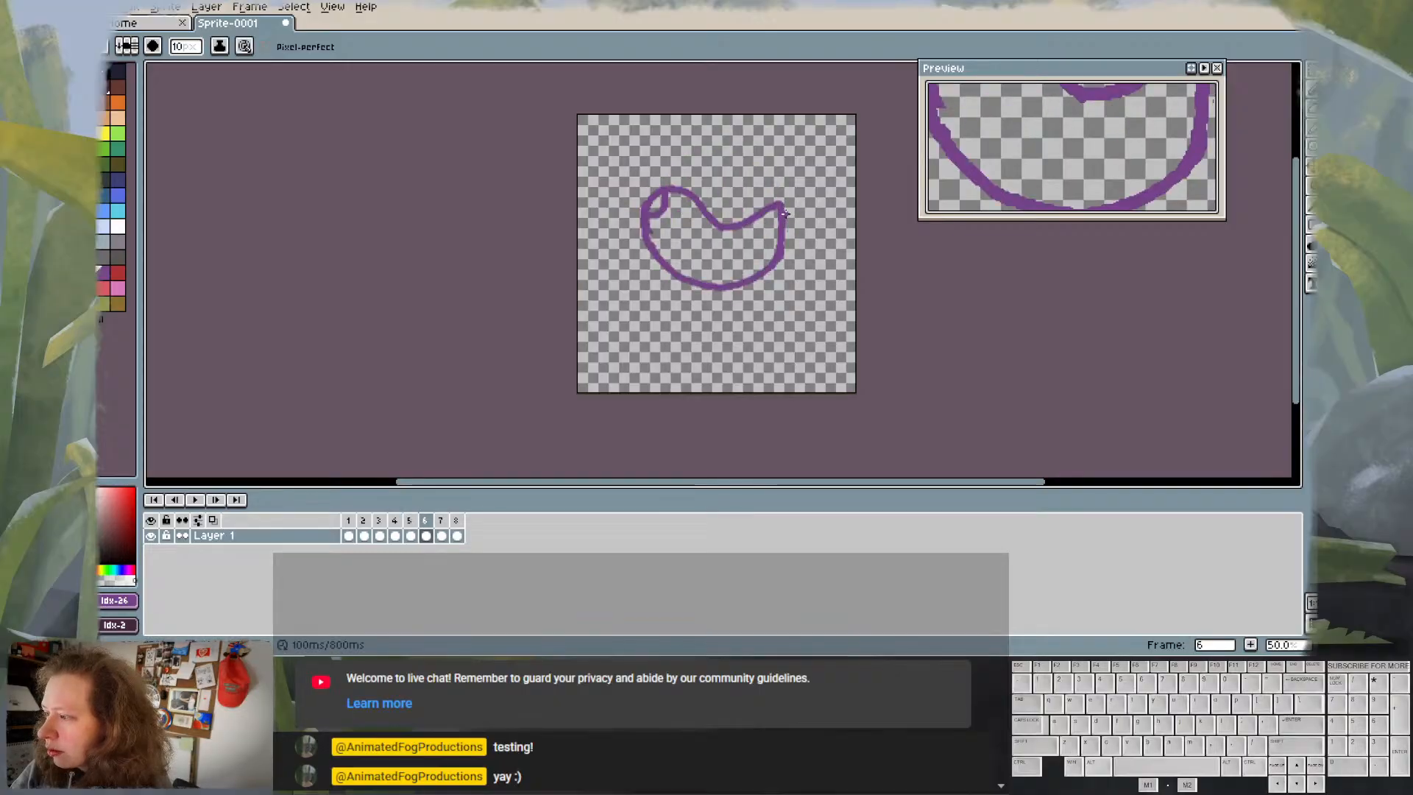
mouse_move(779, 200)
mouse_down()
mouse_move(770, 176)
mouse_move(779, 190)
mouse_up()
- Step through frames 5 to 8 and on to frame 2 to examine how the tail flippers move between poses
key(Right)
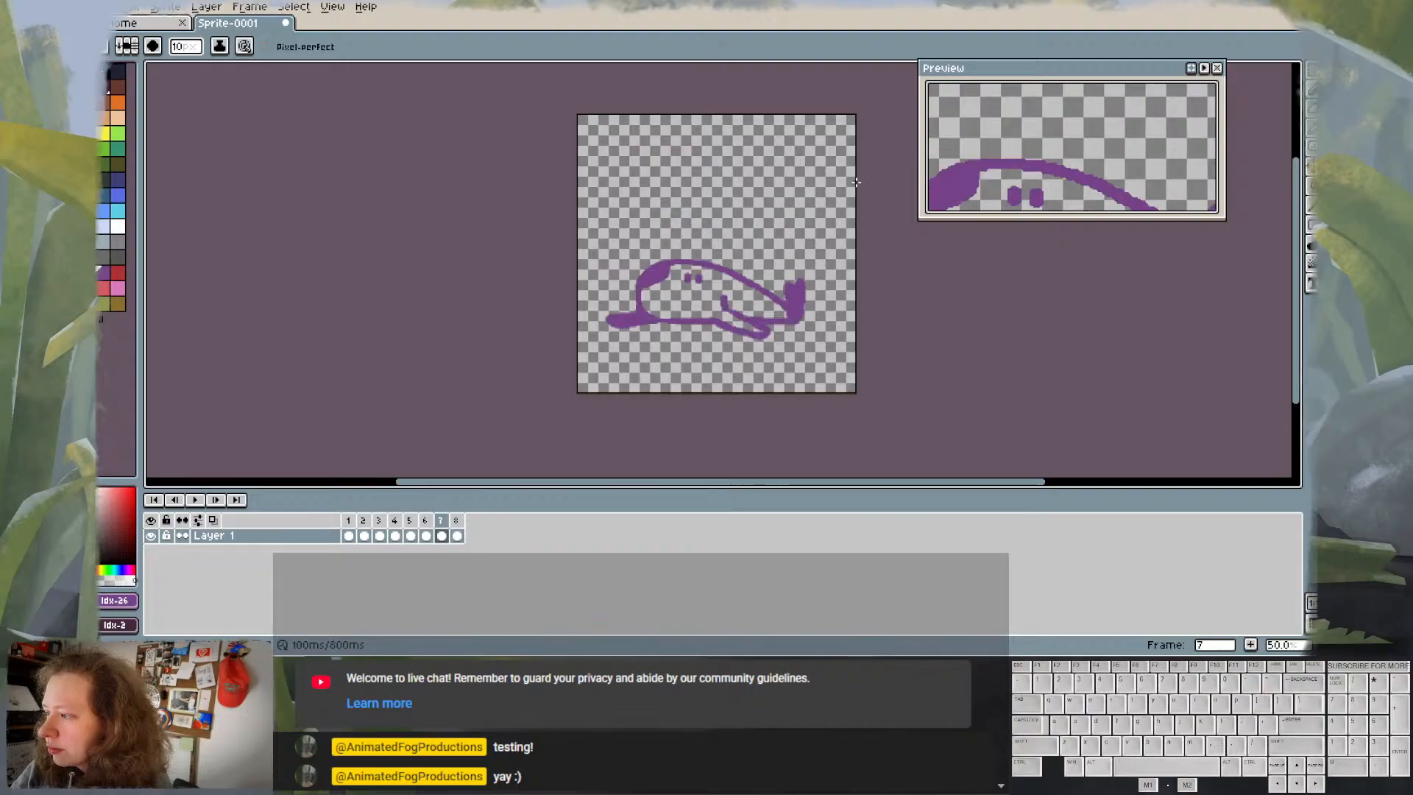
key(Right)
key(Right)
key(Right)
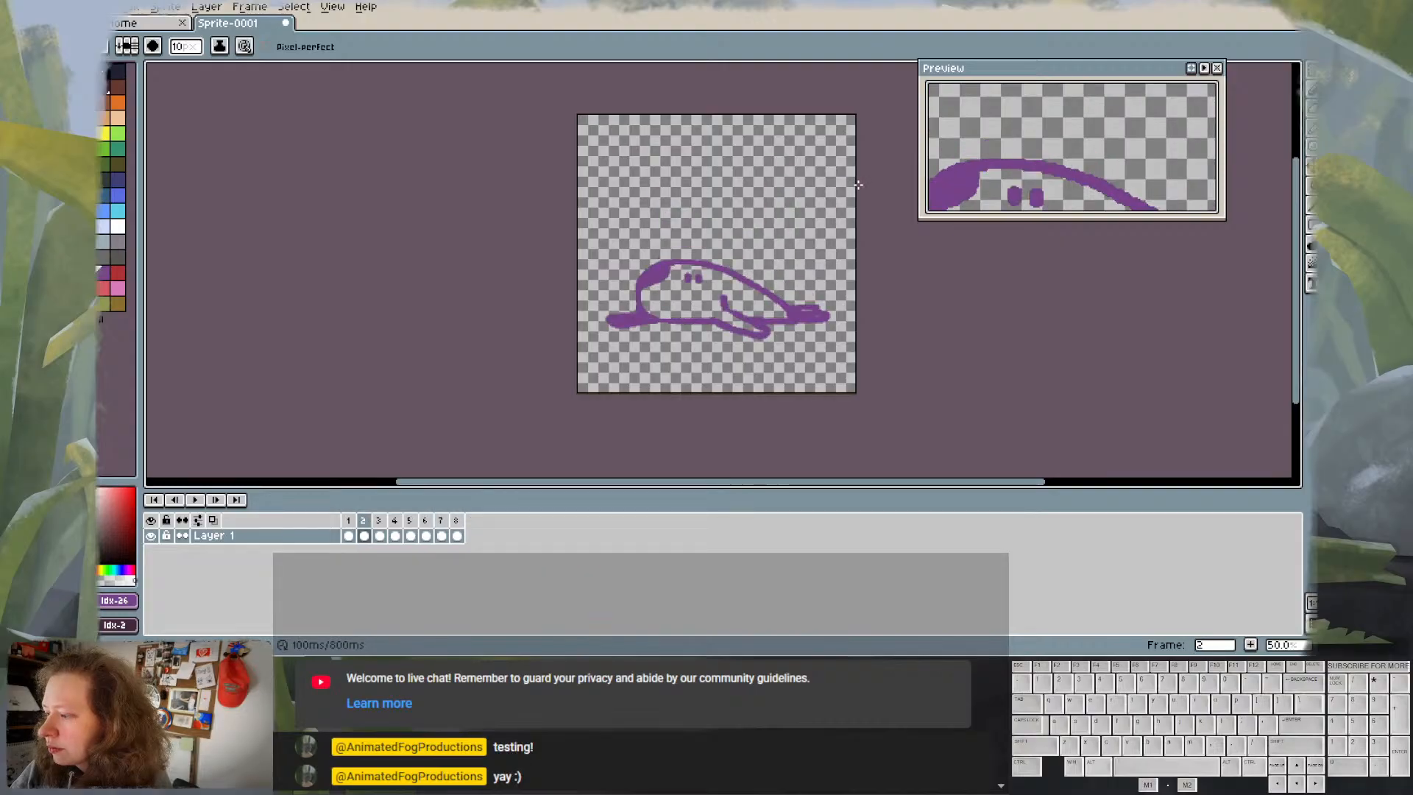
key(Left)
key(Left)
key(Left)
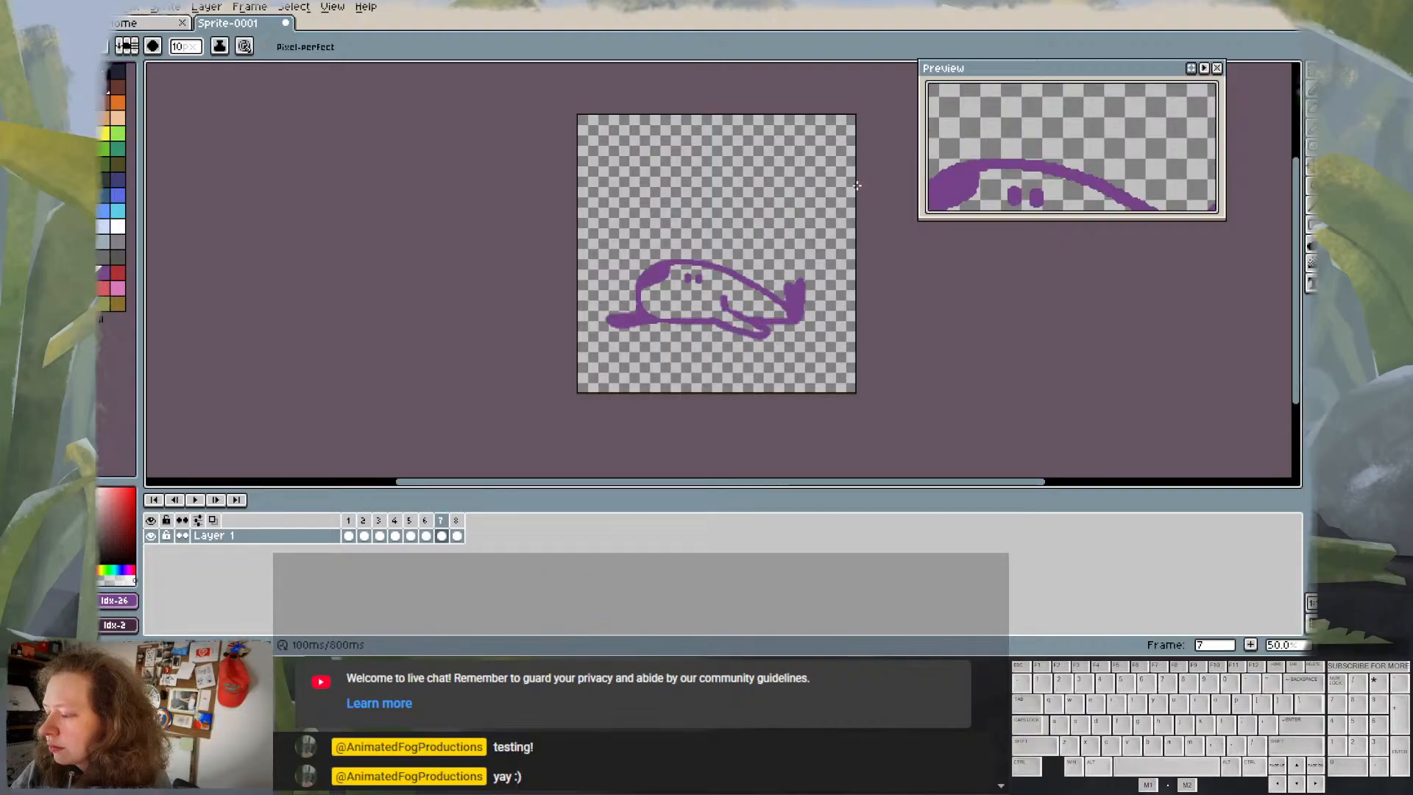
key(Left)
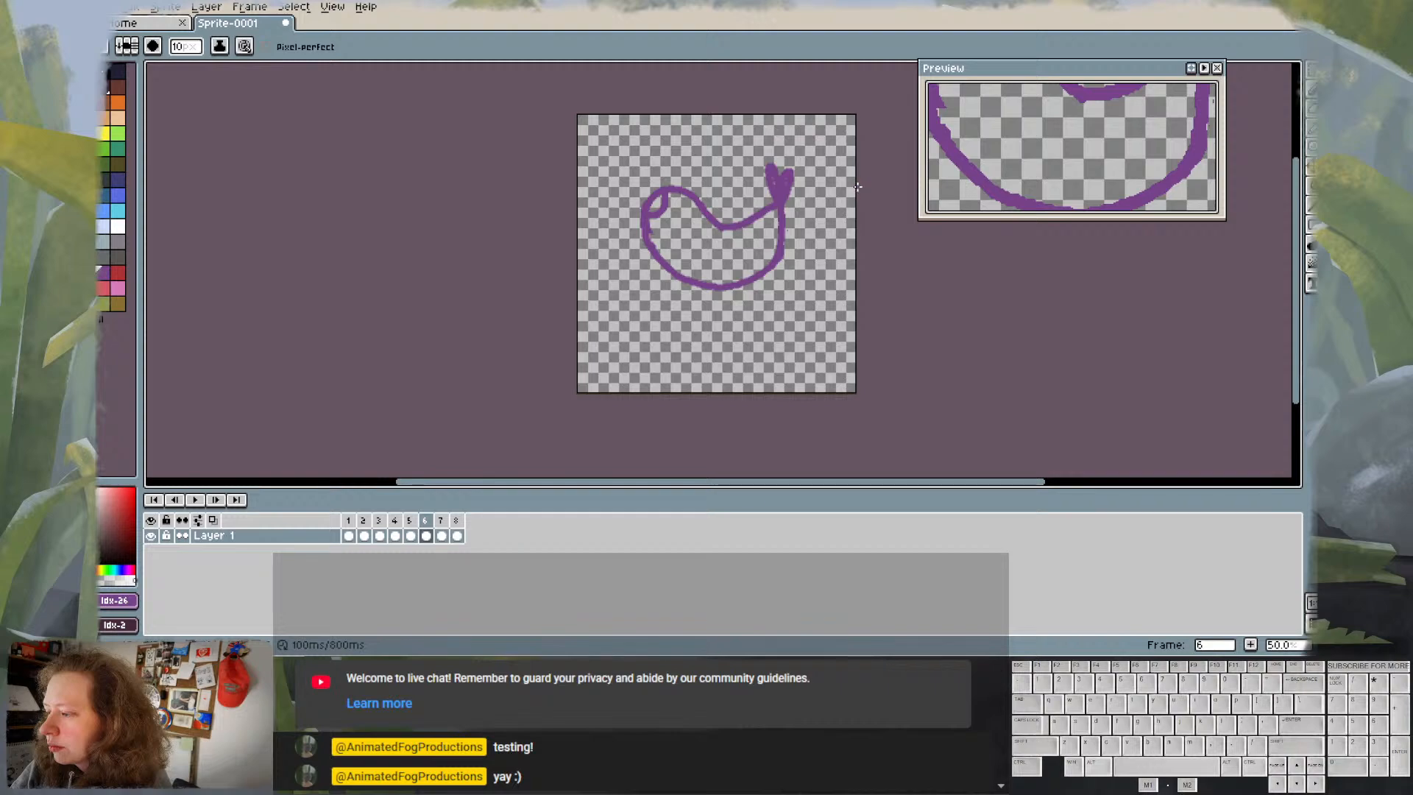
key(Left)
key(Right)
key(Right)
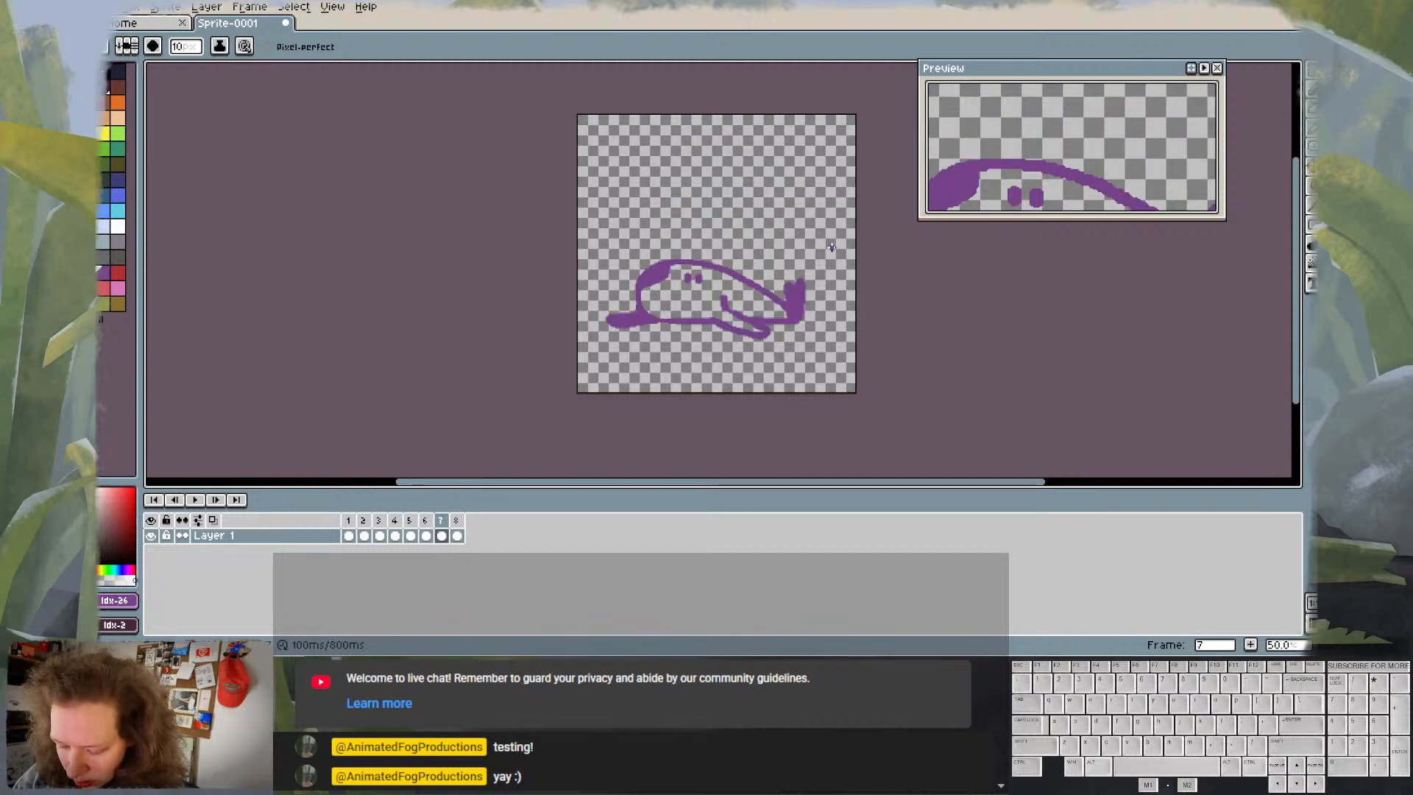
- Select the tail flippers on frame 7, rotate them 8.2°, and move them slightly upward
key(m)
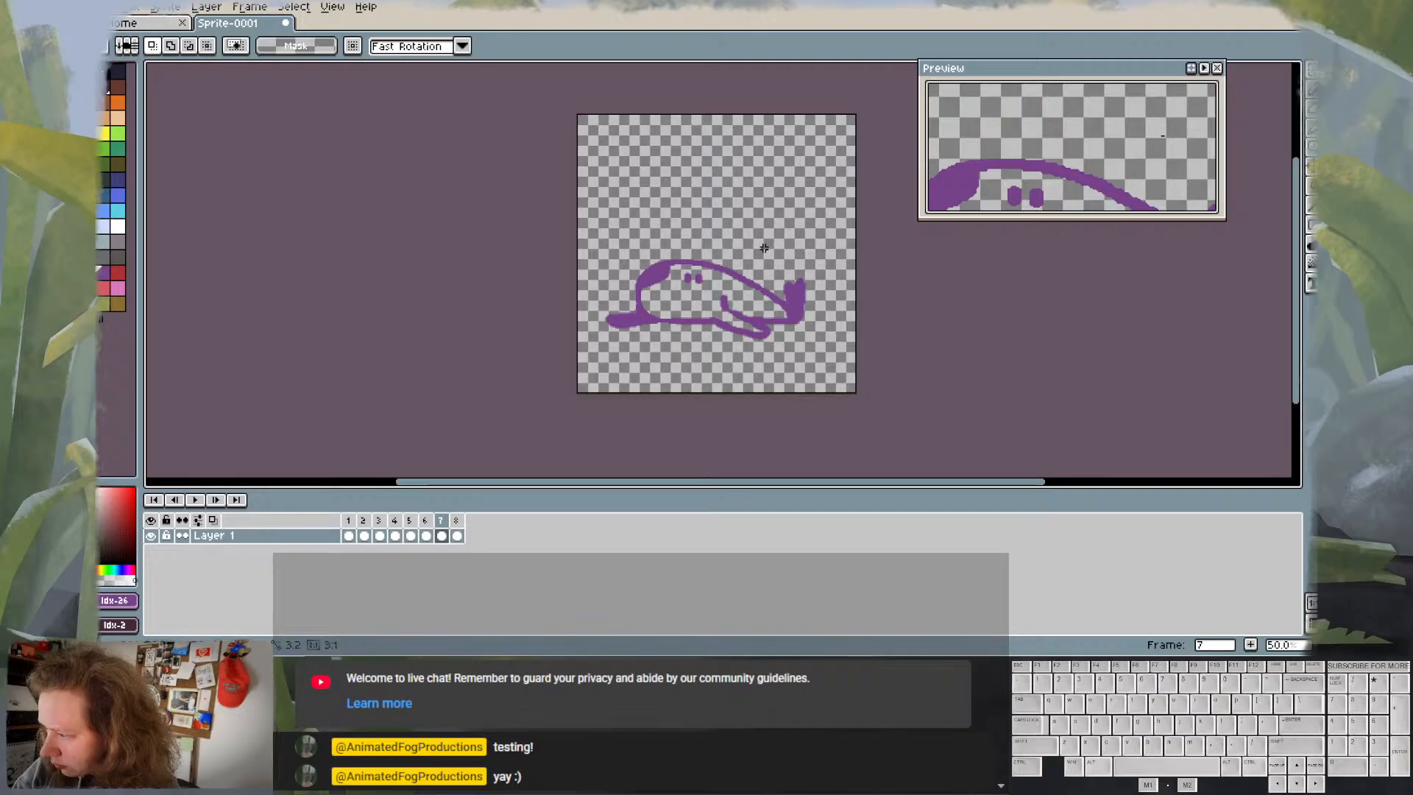
mouse_move(761, 249)
mouse_down()
mouse_move(830, 318)
mouse_move(811, 235)
mouse_move(791, 333)
mouse_move(775, 342)
mouse_up()
drag(849, 247, 845, 240)
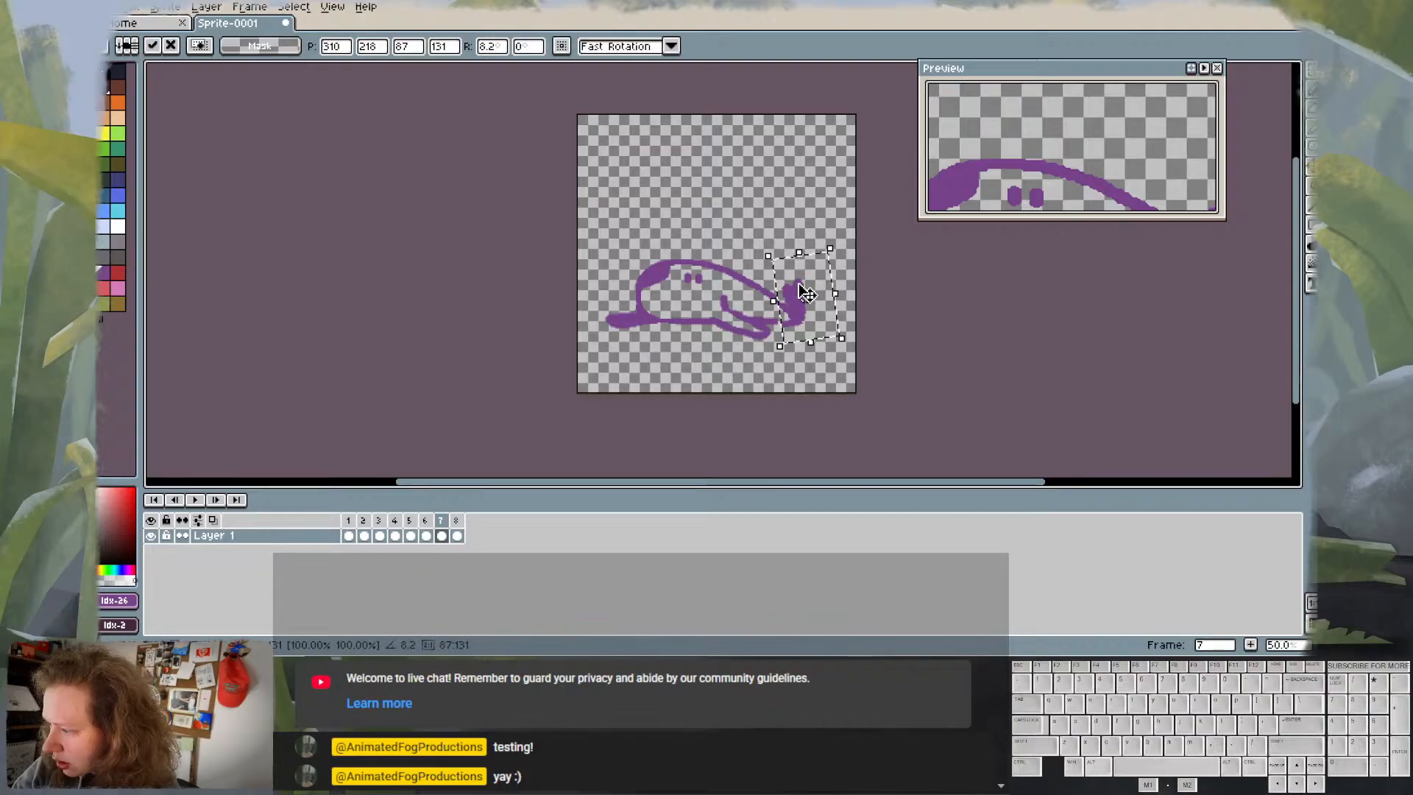
drag(797, 286, 799, 276)
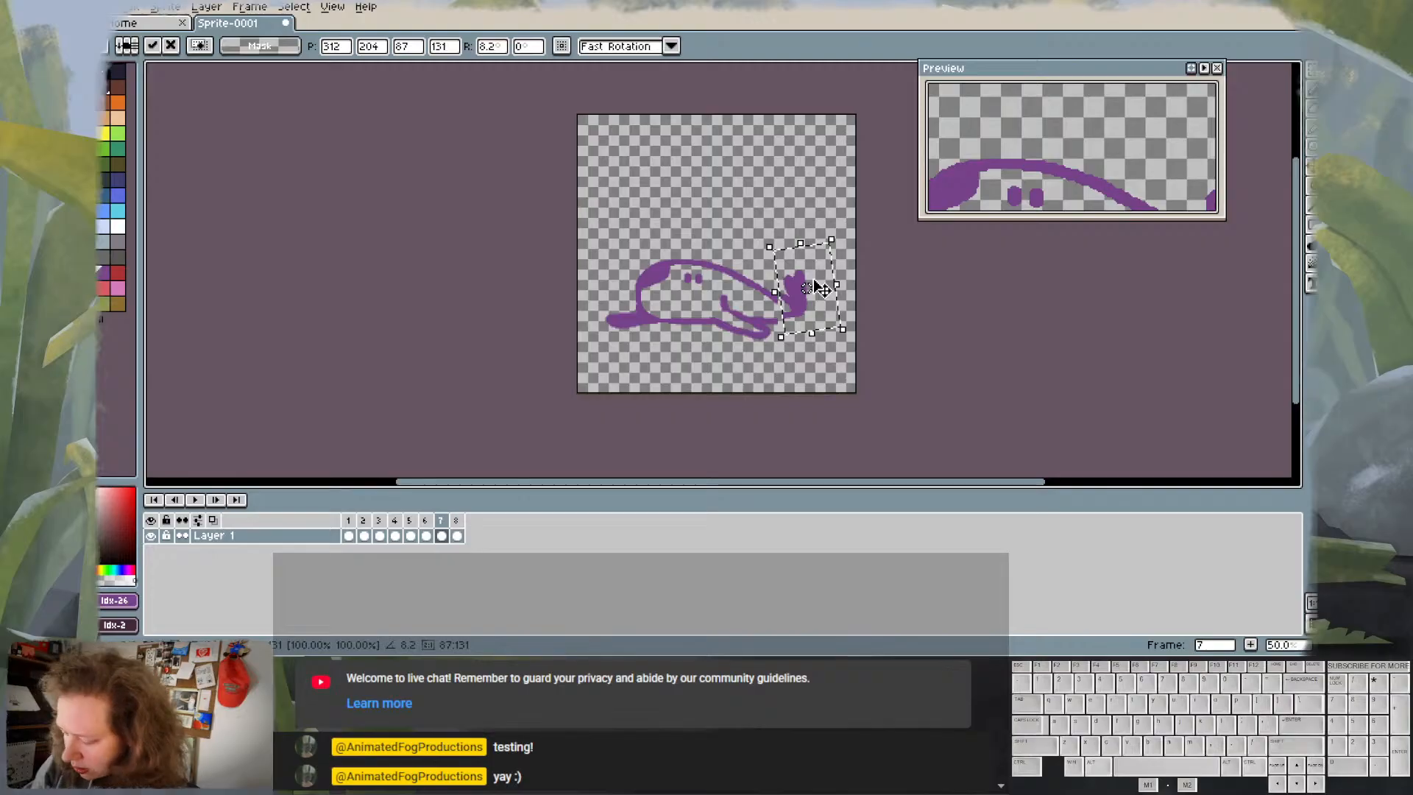
key(ctrl+d)
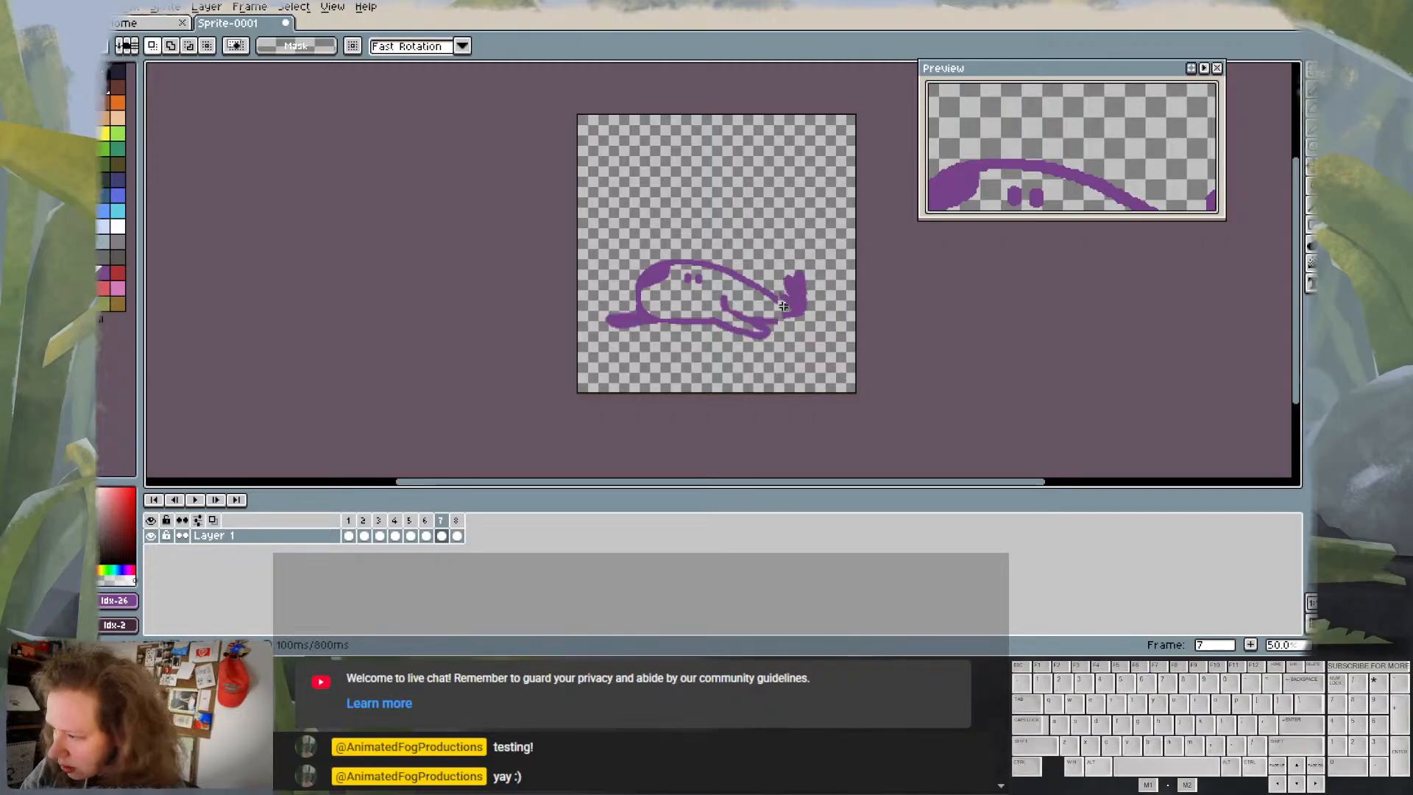
- Erase the rear of the back line on frame 7 and redraw it to meet the raised tail flippers
key(b)
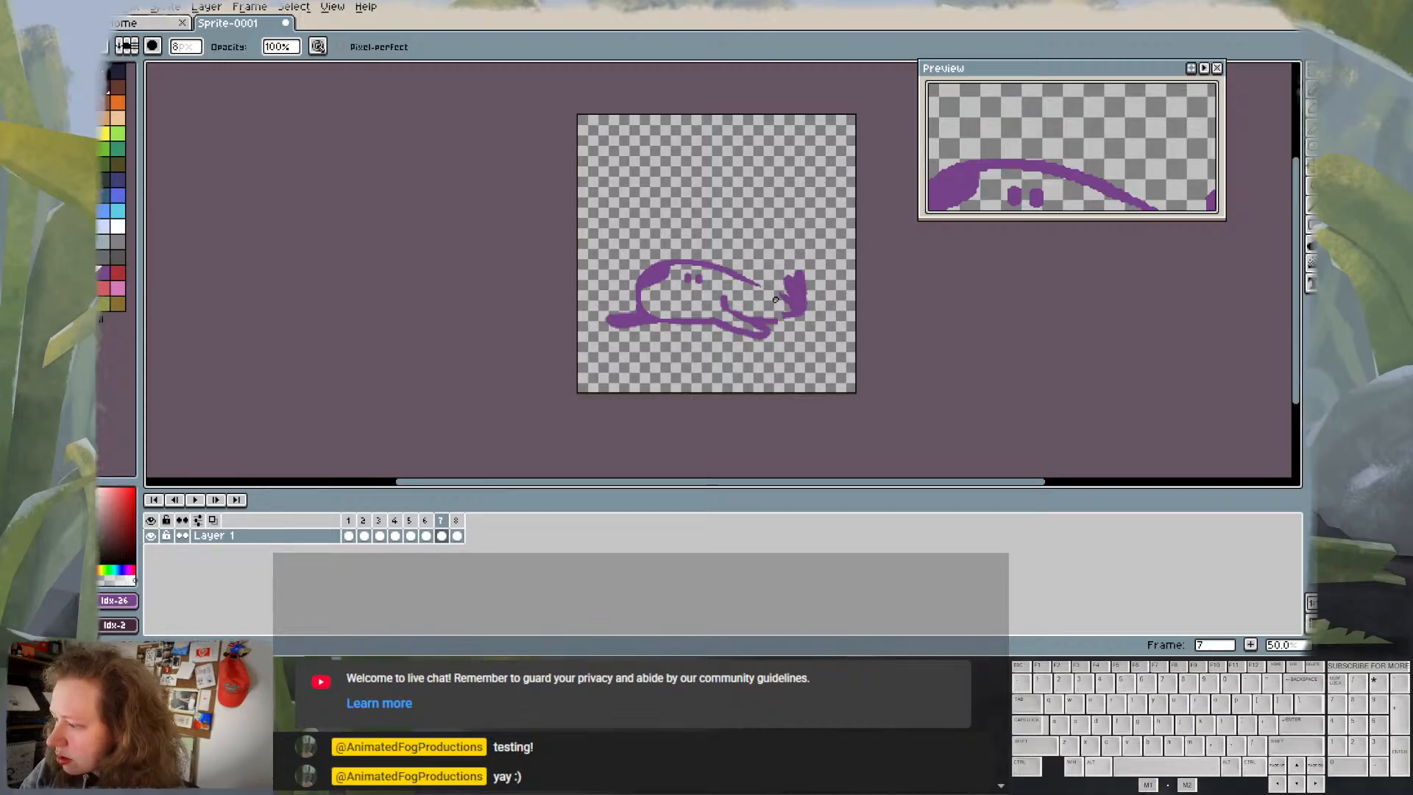
key(e)
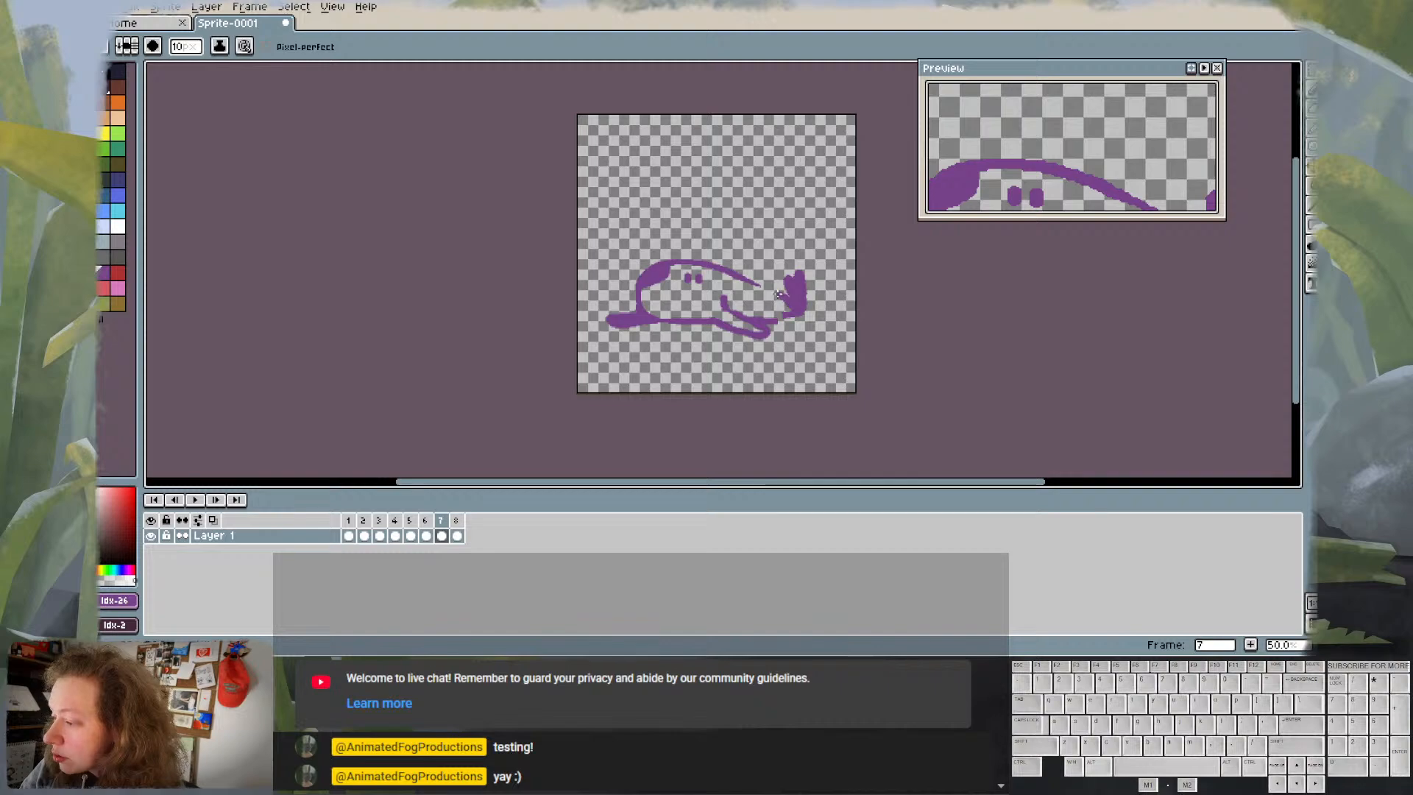
key(ctrl+z)
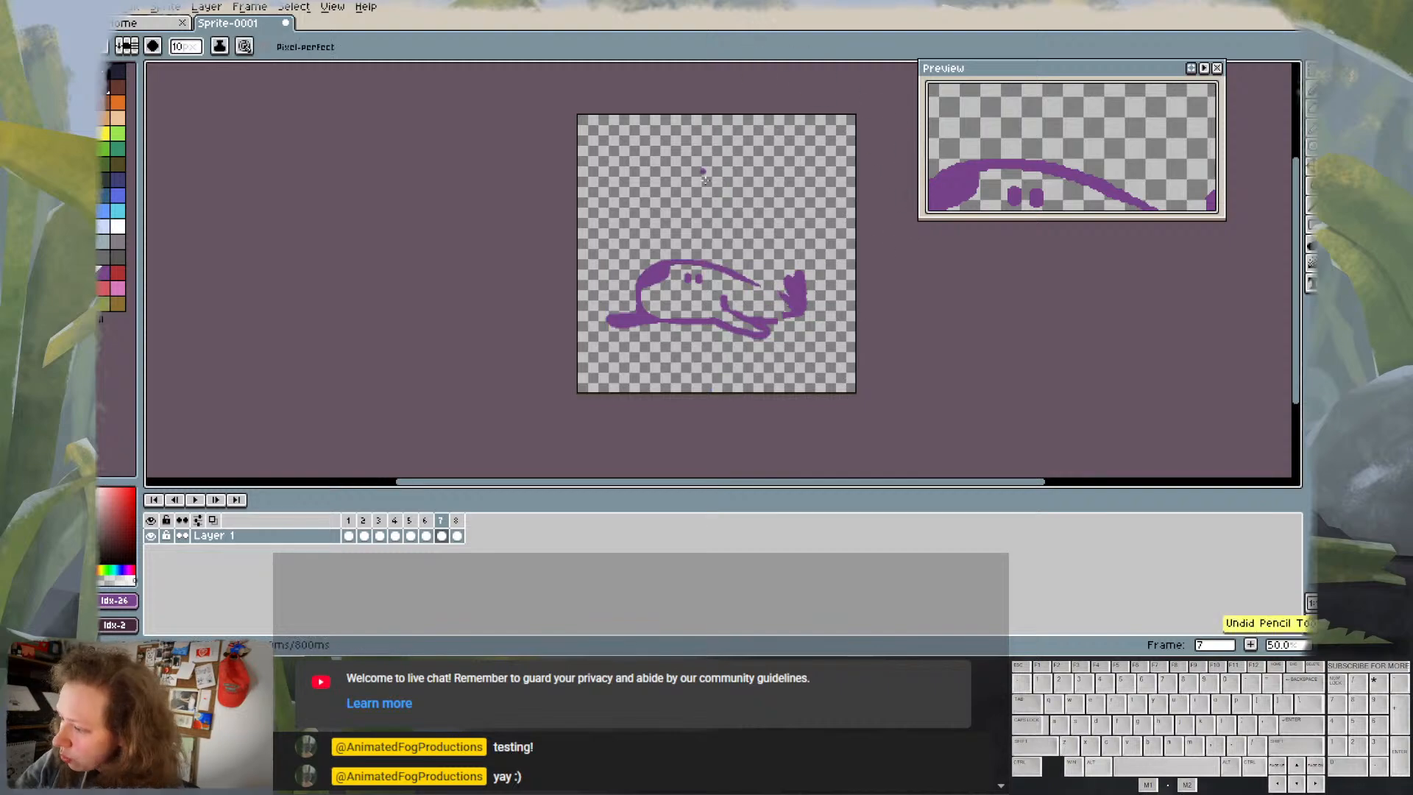
drag(742, 278, 764, 288)
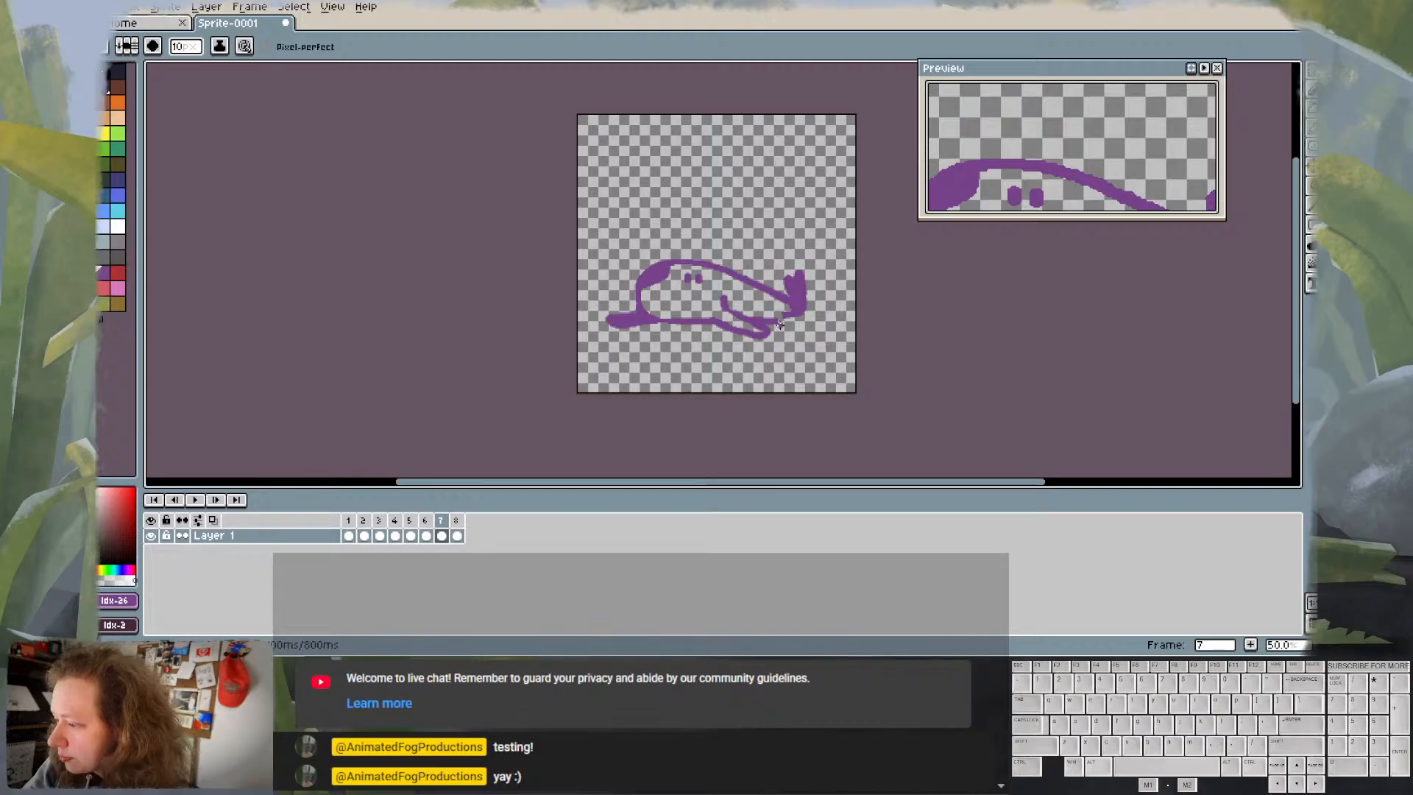
- Erase the tail flippers and the rear ends of the back and belly lines on frame 7
key(e)
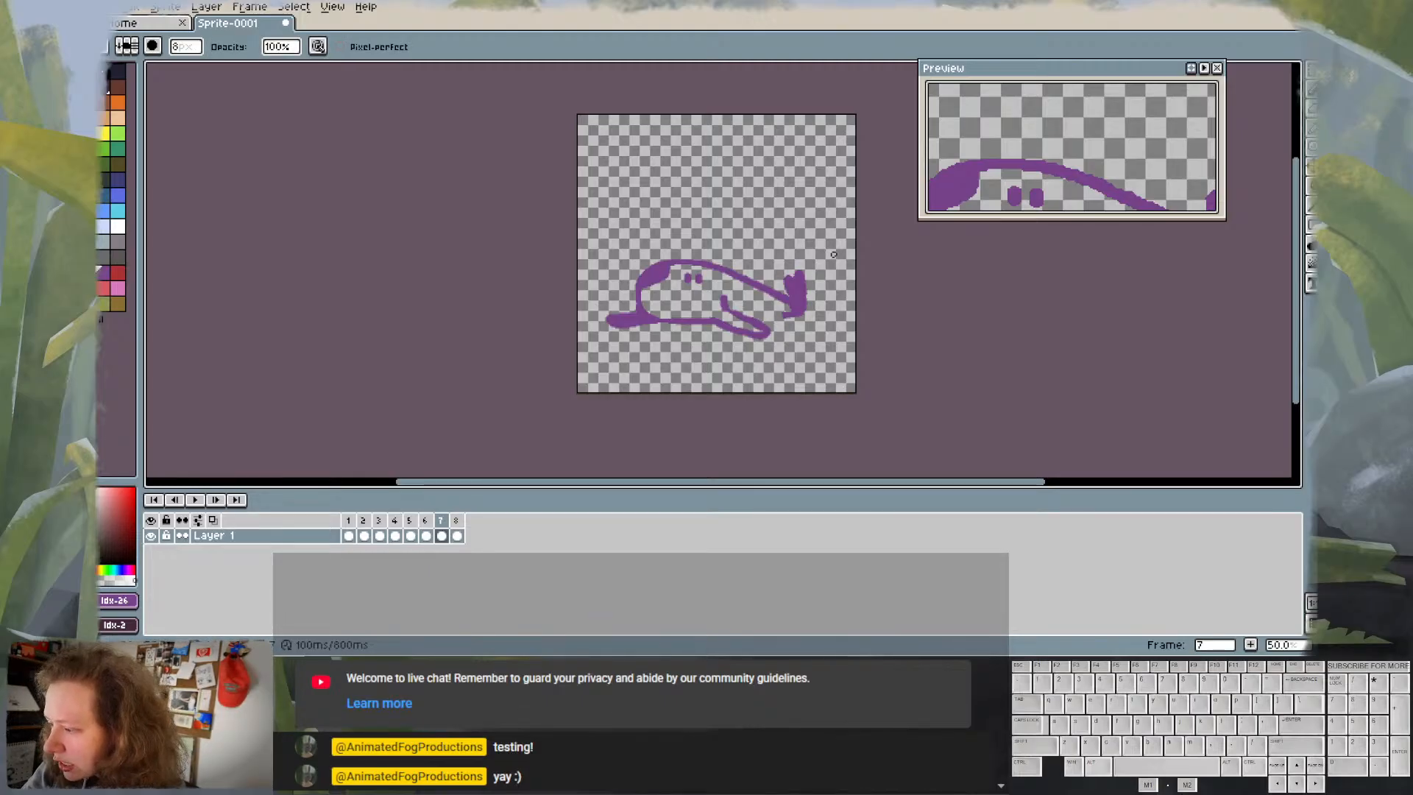
key(b)
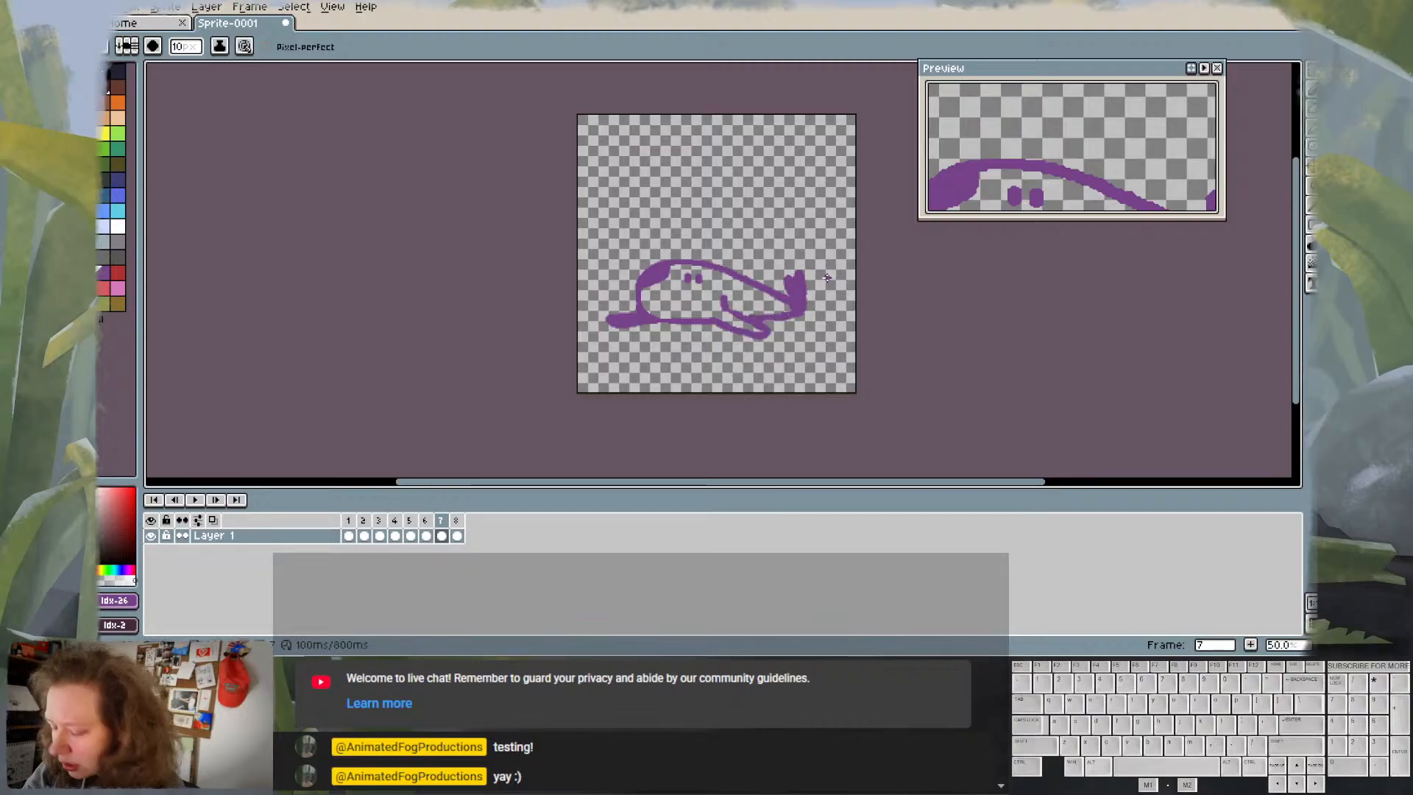
key(e)
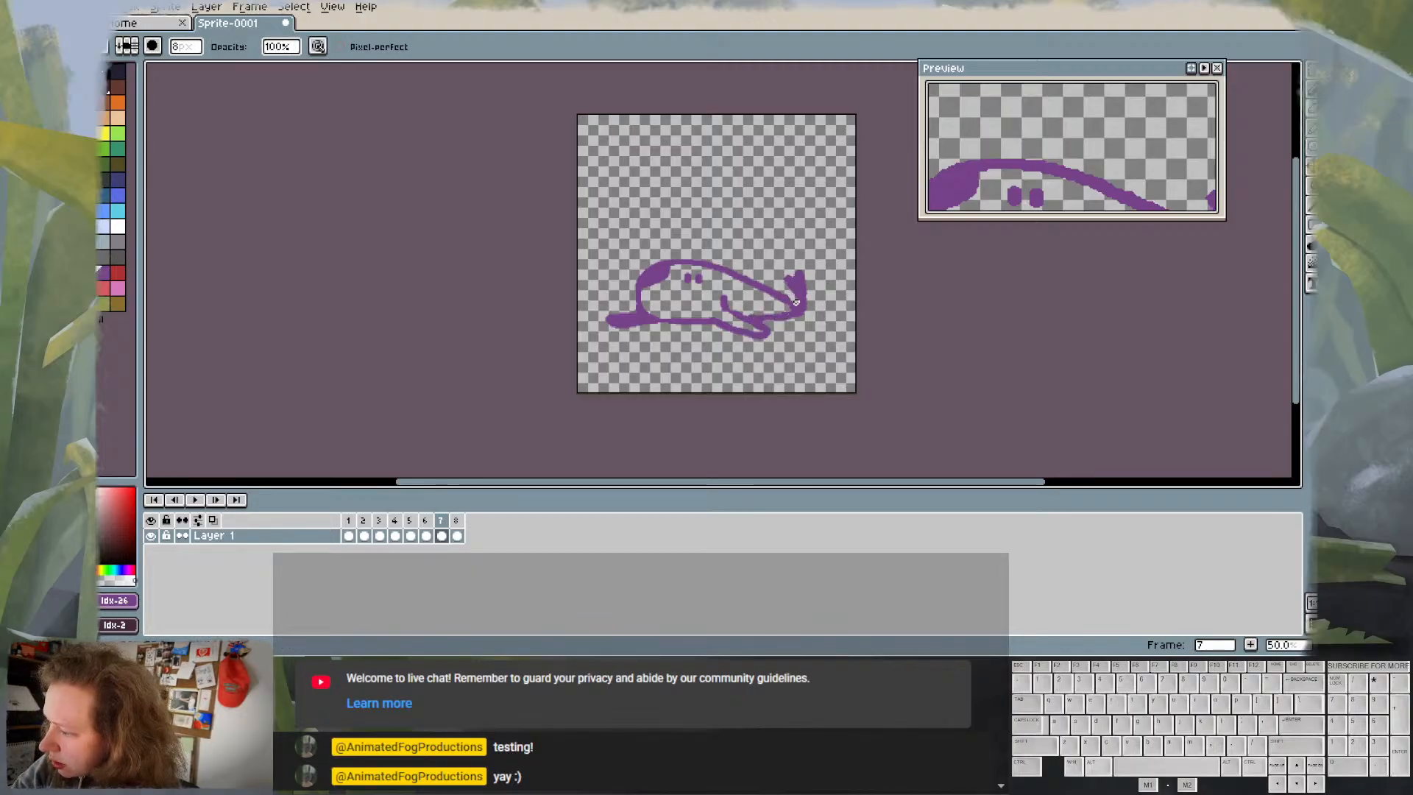
mouse_move(805, 307)
mouse_down()
mouse_move(799, 274)
mouse_move(765, 318)
mouse_move(788, 321)
mouse_move(791, 274)
mouse_up()
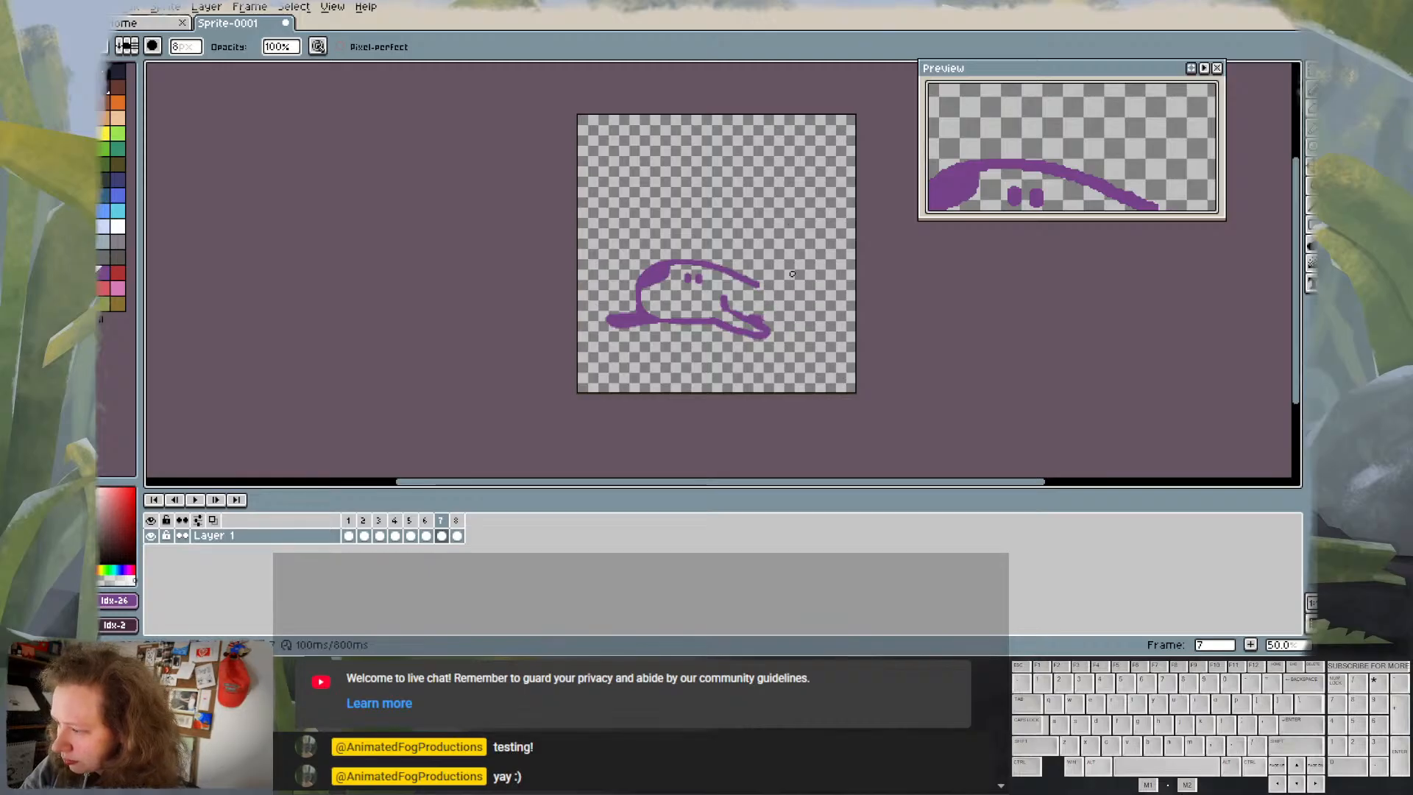
- Redraw frame 7's tail with two looped flippers curling upward and connect it to the body, comparing against frames 6 and 8
key(b)
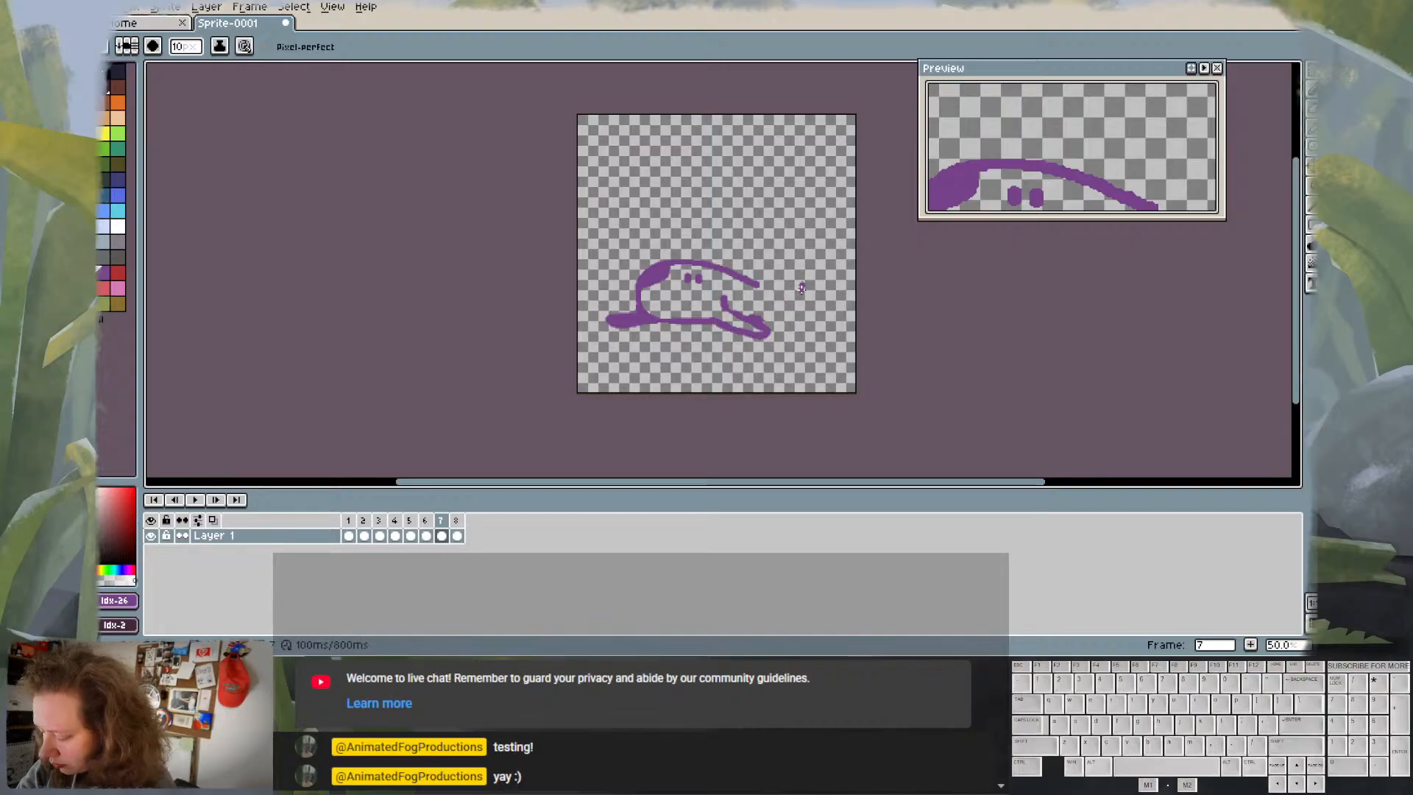
key(Left)
key(Right)
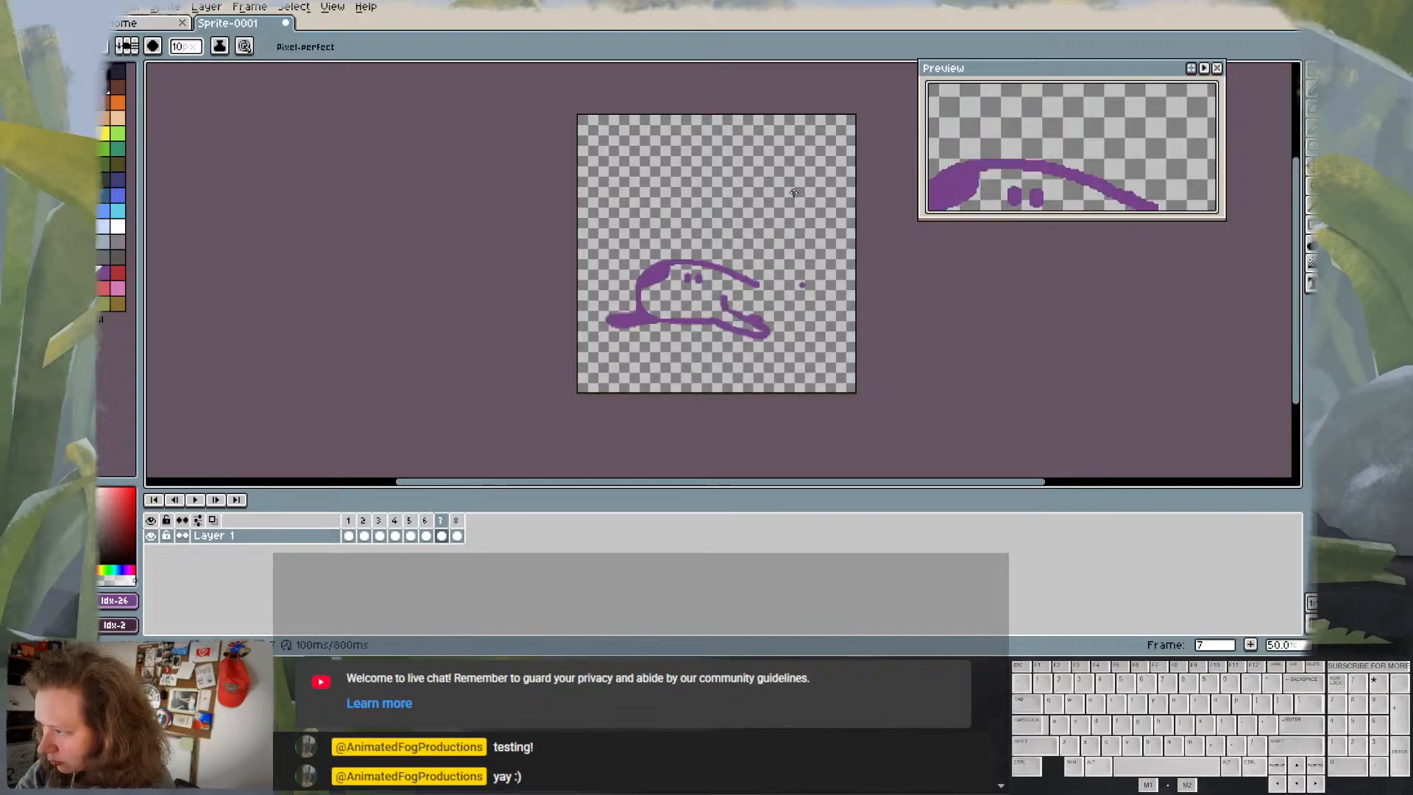
mouse_move(798, 297)
mouse_down()
mouse_move(757, 320)
mouse_move(797, 270)
mouse_move(788, 294)
mouse_move(787, 266)
mouse_move(779, 277)
mouse_move(785, 300)
mouse_move(753, 284)
mouse_move(785, 296)
mouse_up()
key(Left)
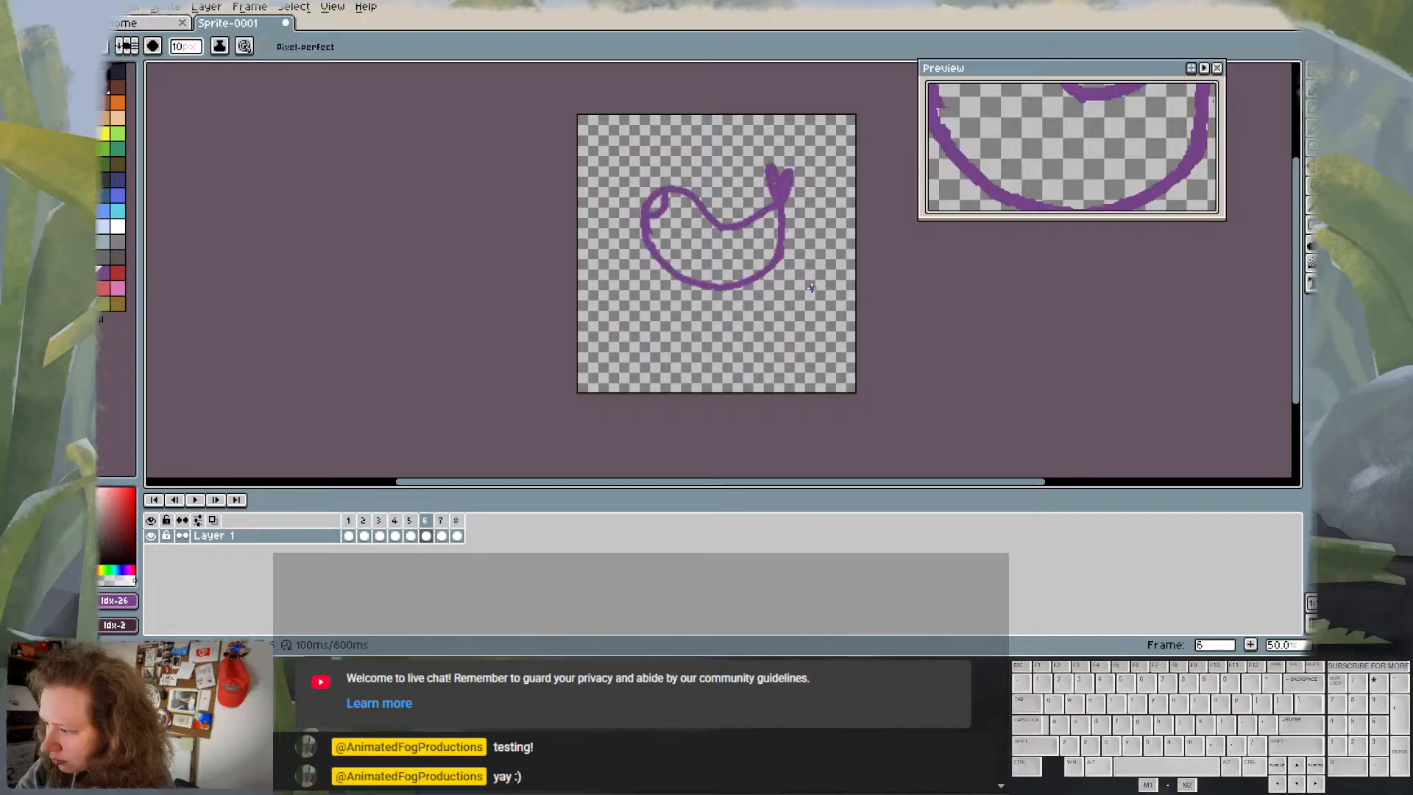
key(Right)
key(Right)
key(Left)
key(Right)
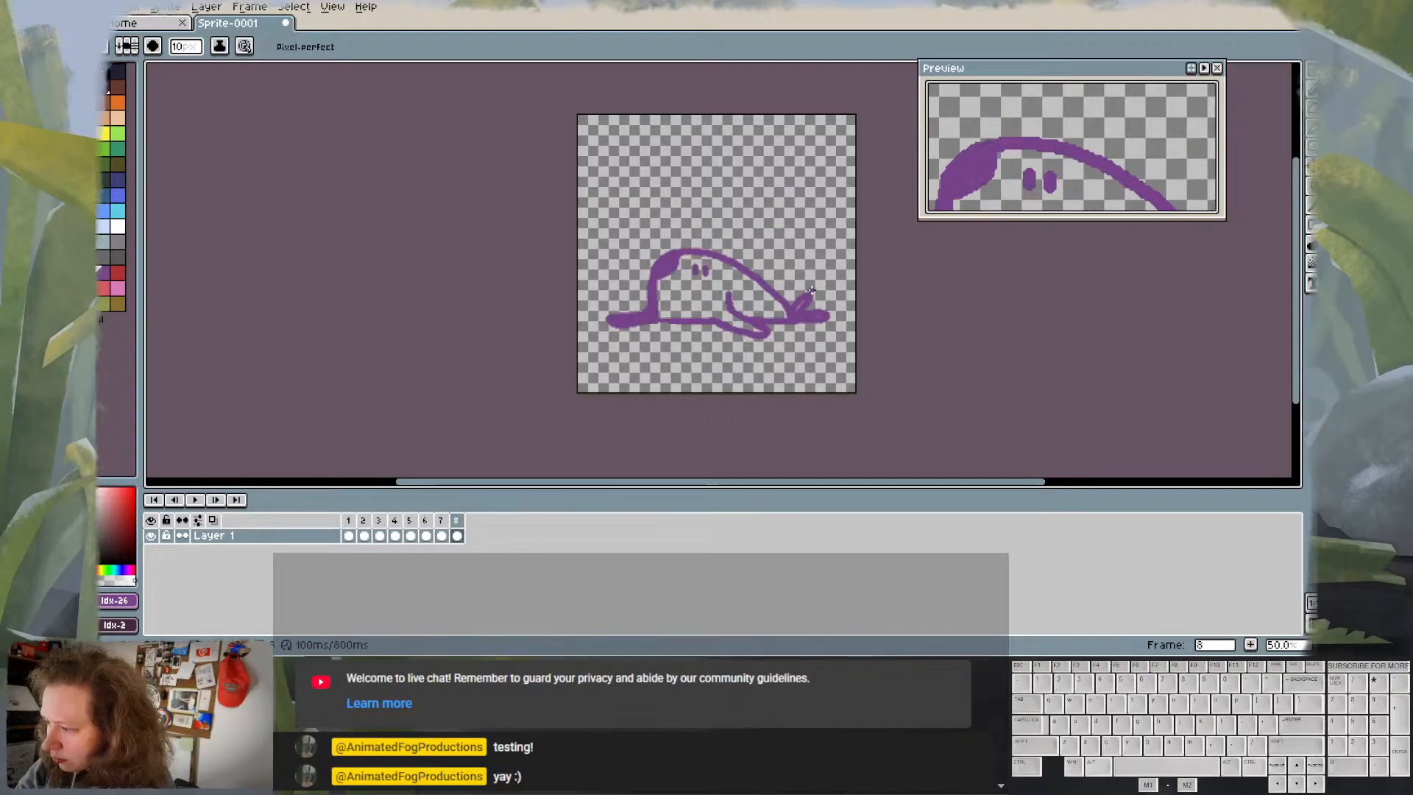
key(Left)
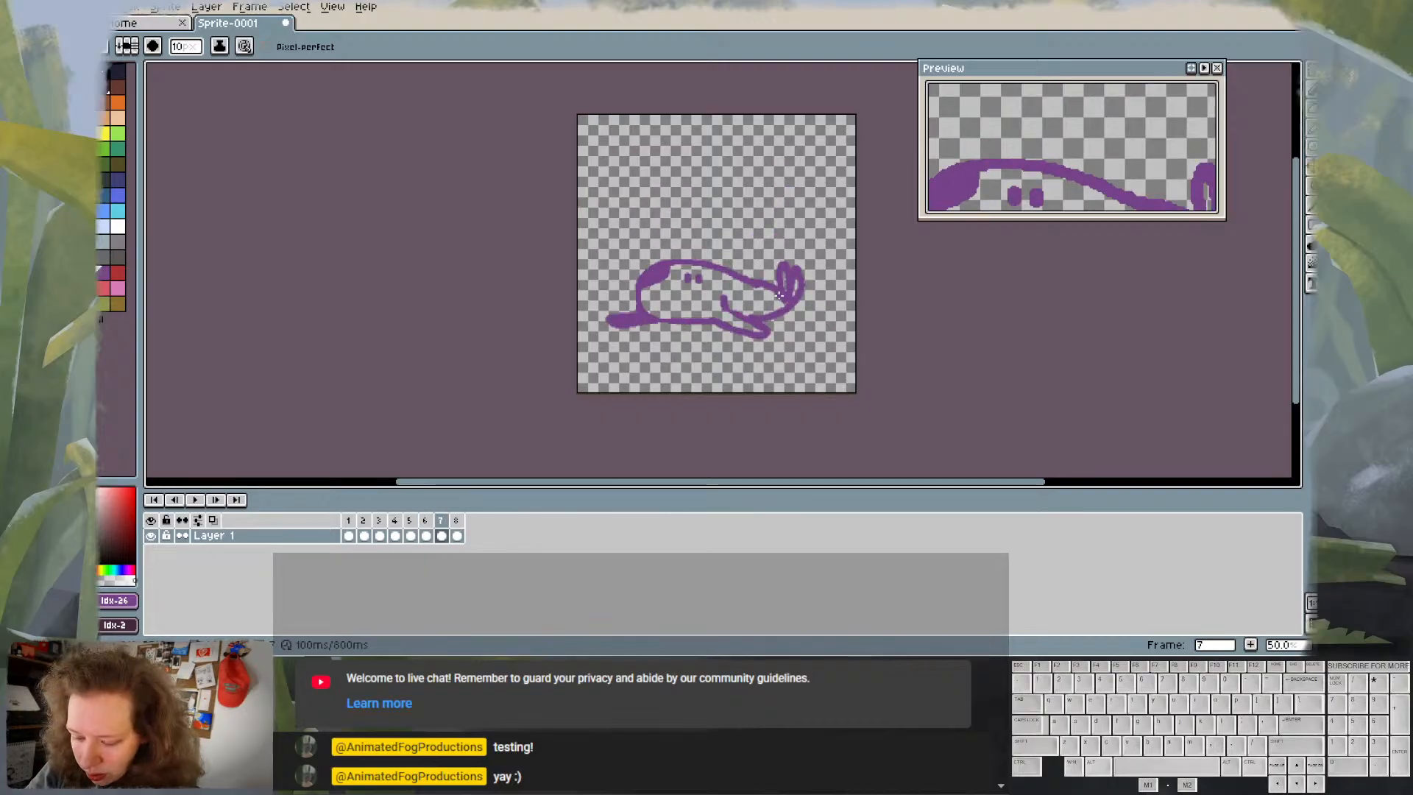
- Erase the rear half of the back line on frame 7 and redraw it as a rounder arc down to the tail flippers
key(e)
drag(775, 296, 729, 275)
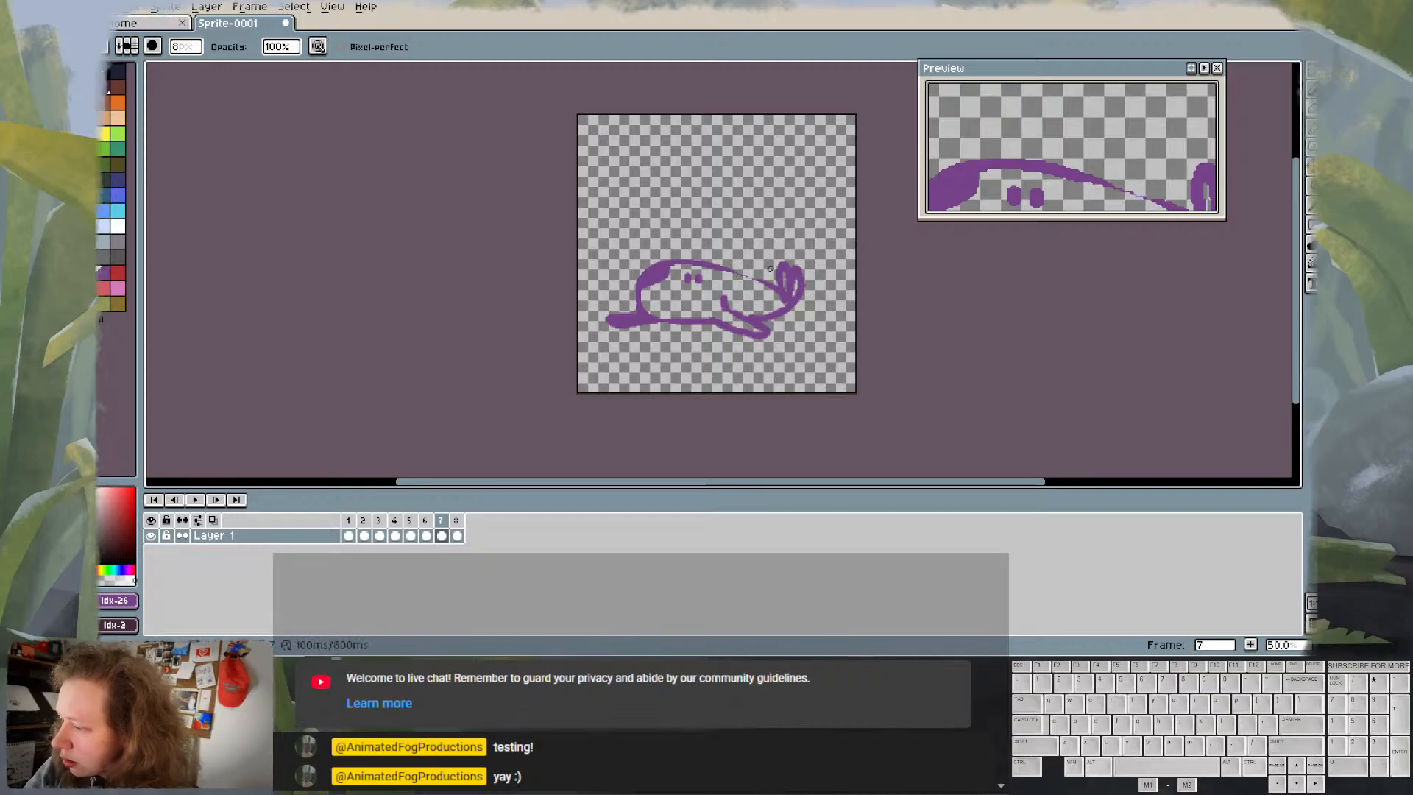
key(b)
drag(712, 263, 786, 290)
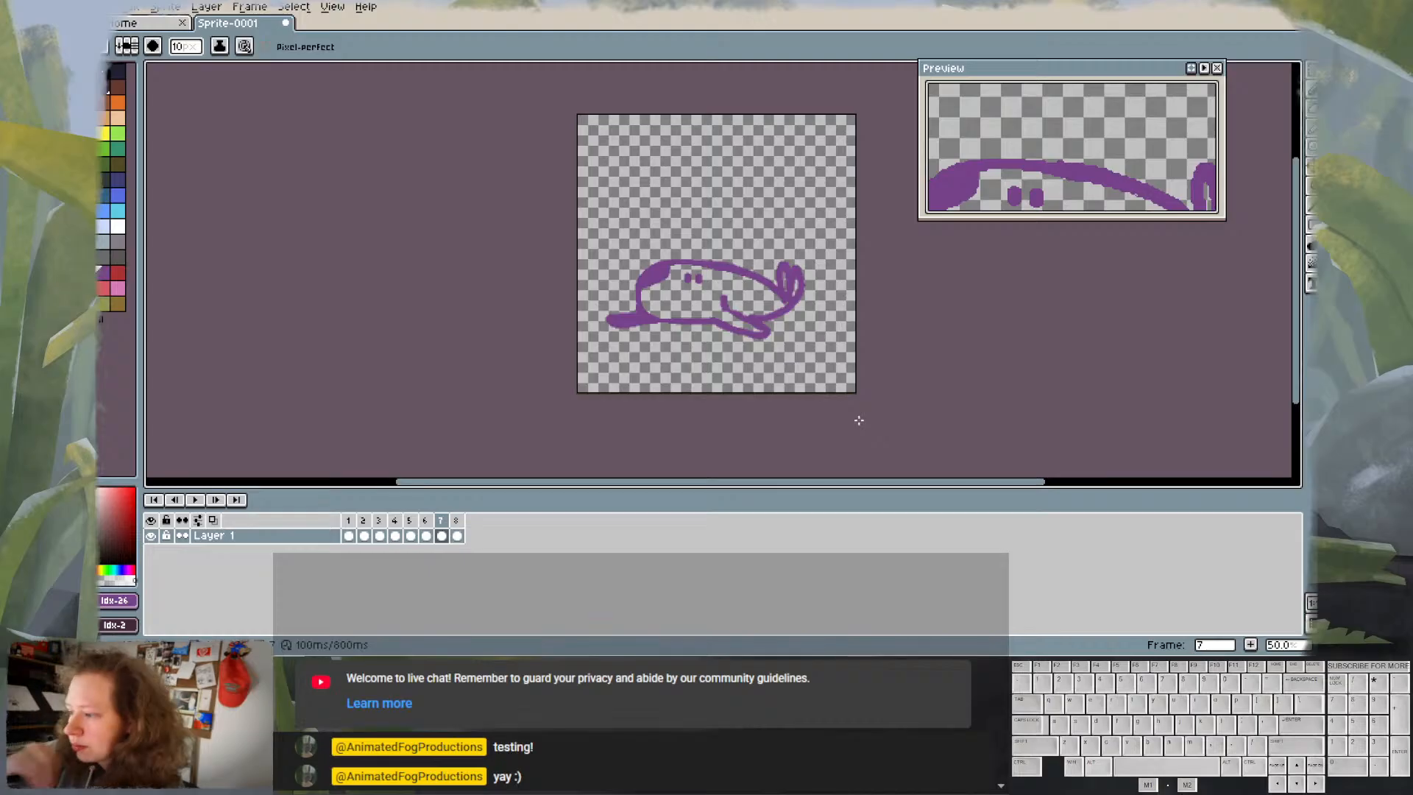
- Step through the whole animation and flip between frames 7 and 8 to examine how the landing pose flows into the rest pose
key(Left)
key(Right)
key(Home)
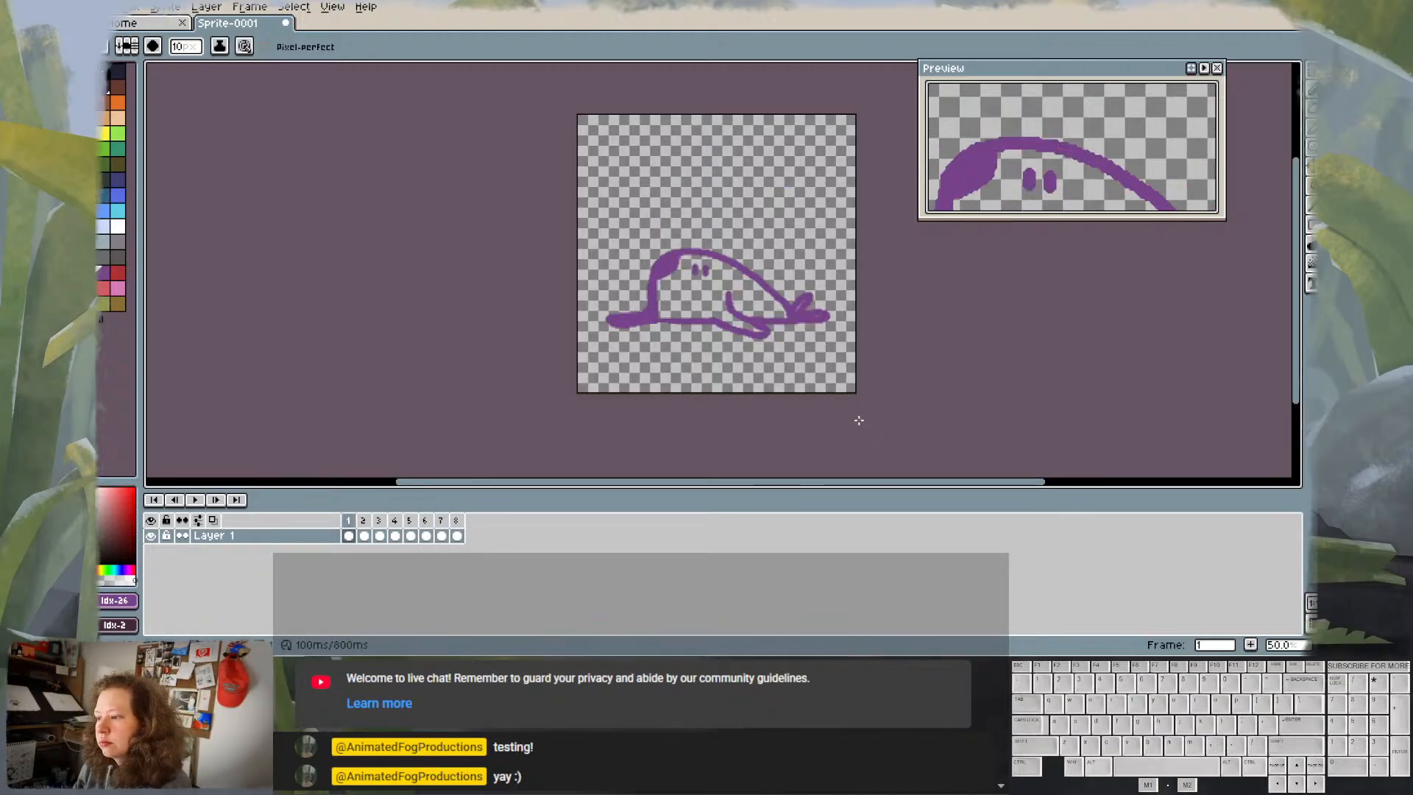
key(Left)
key(Right)
key(Right)
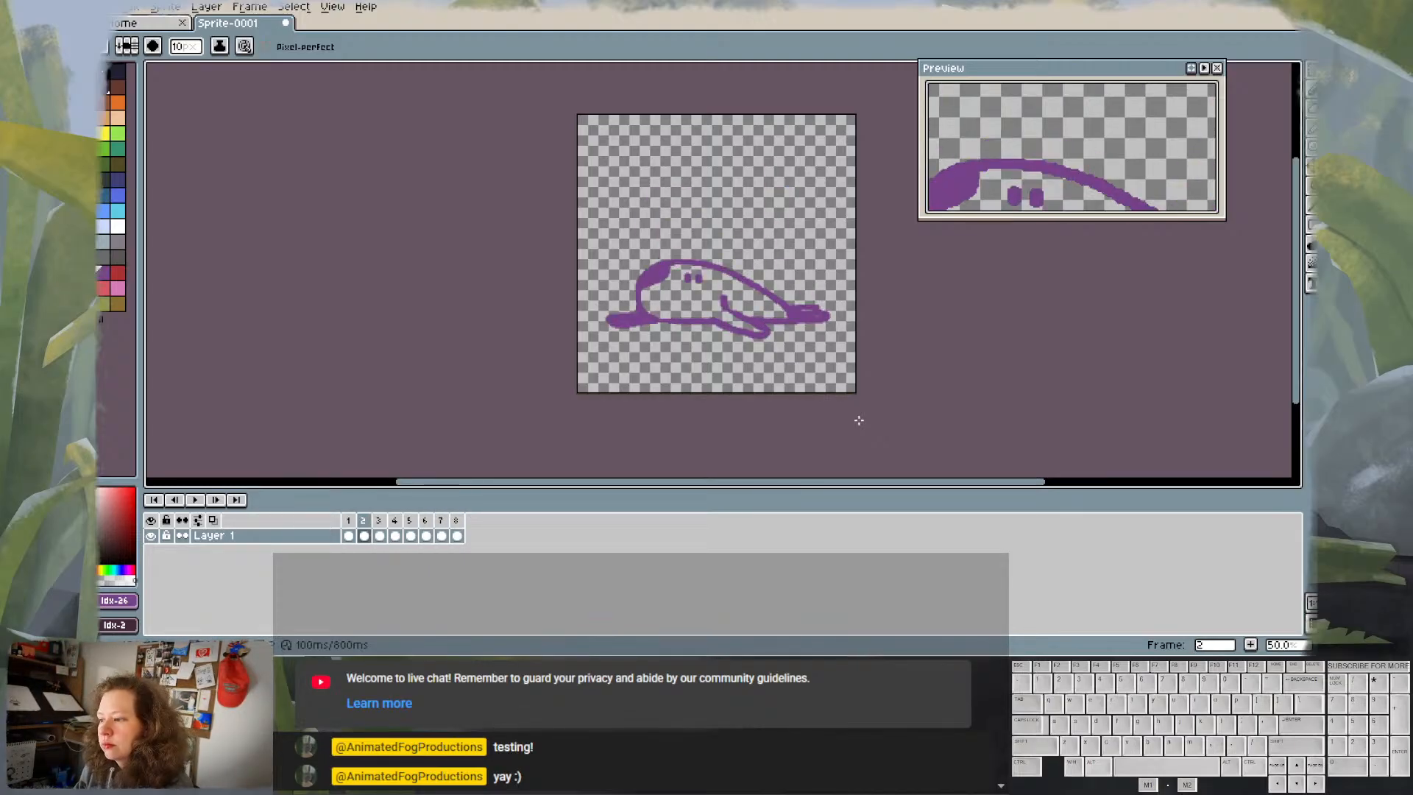
key(Right)
key(Right)
key(Right)
key(Right)
key(Right)
key(Right)
key(Right)
key(Right)
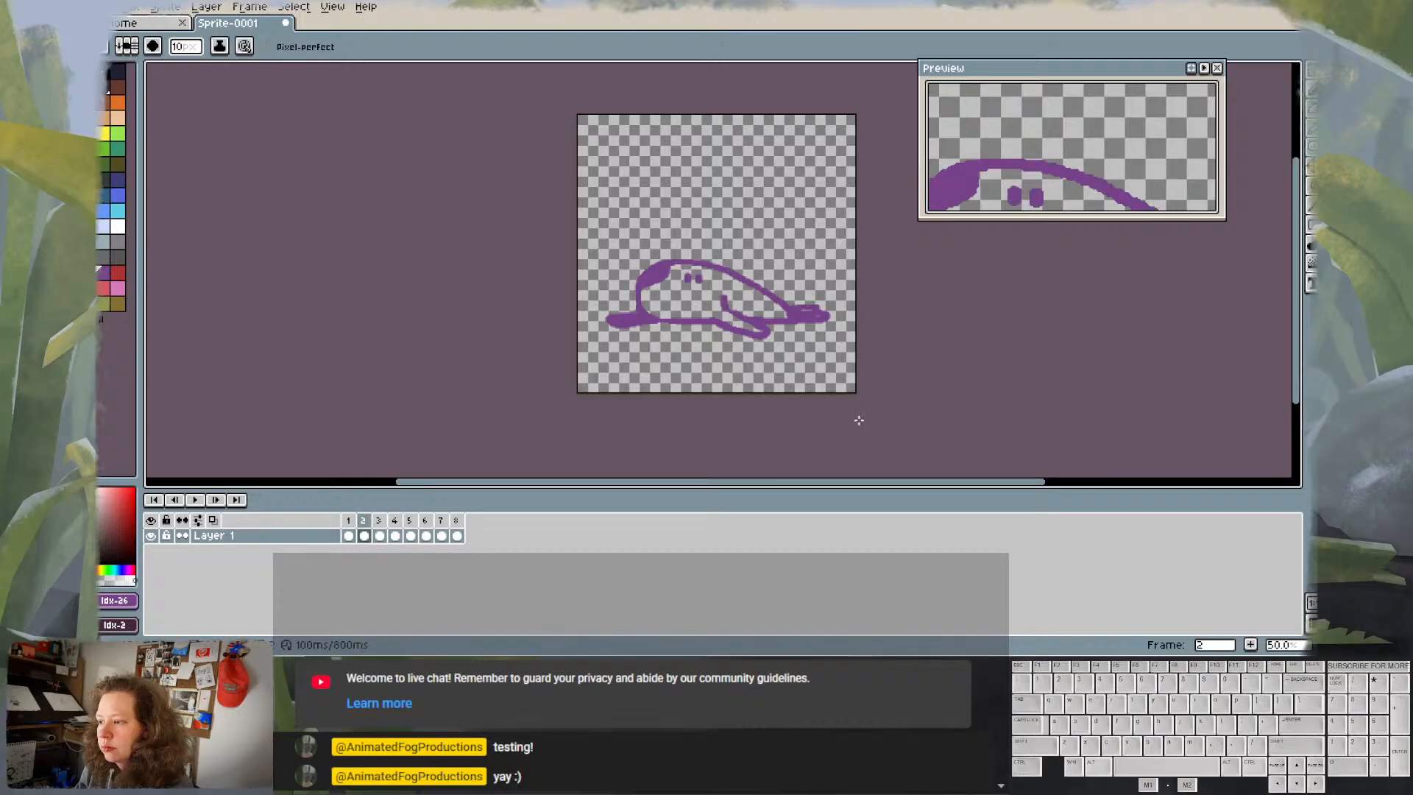
key(Right)
key(Right)
key(Right)
key(Right)
key(Right)
key(Right)
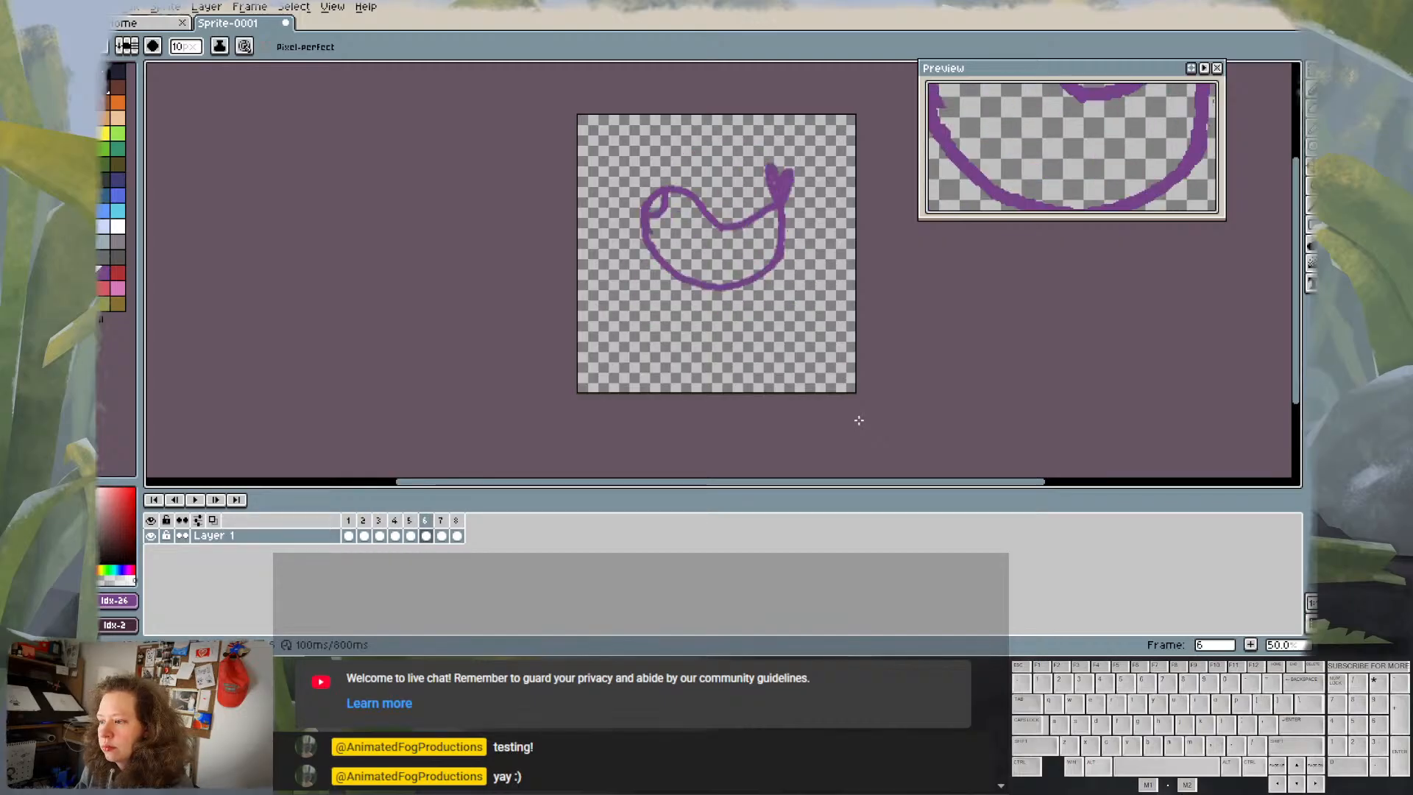
key(Left)
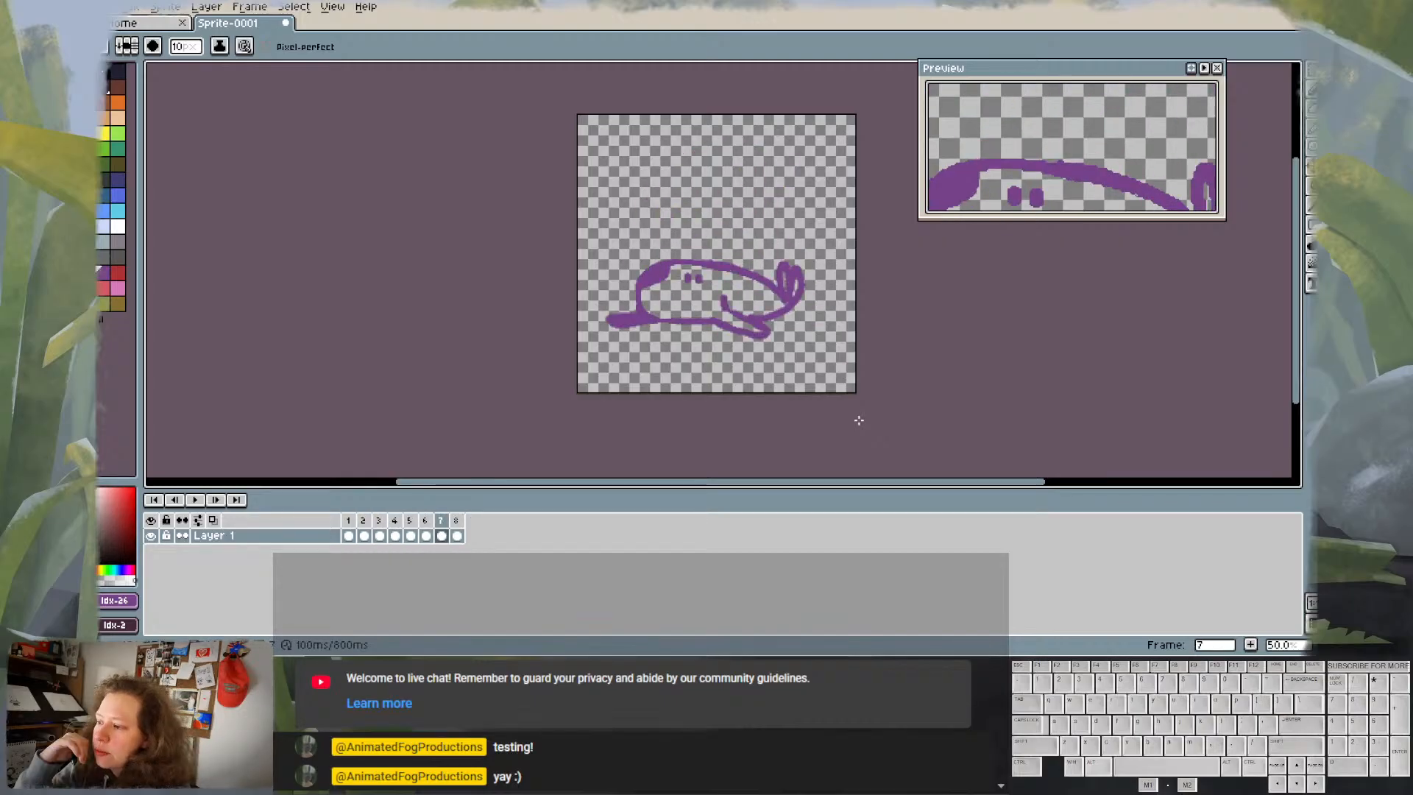
key(Right)
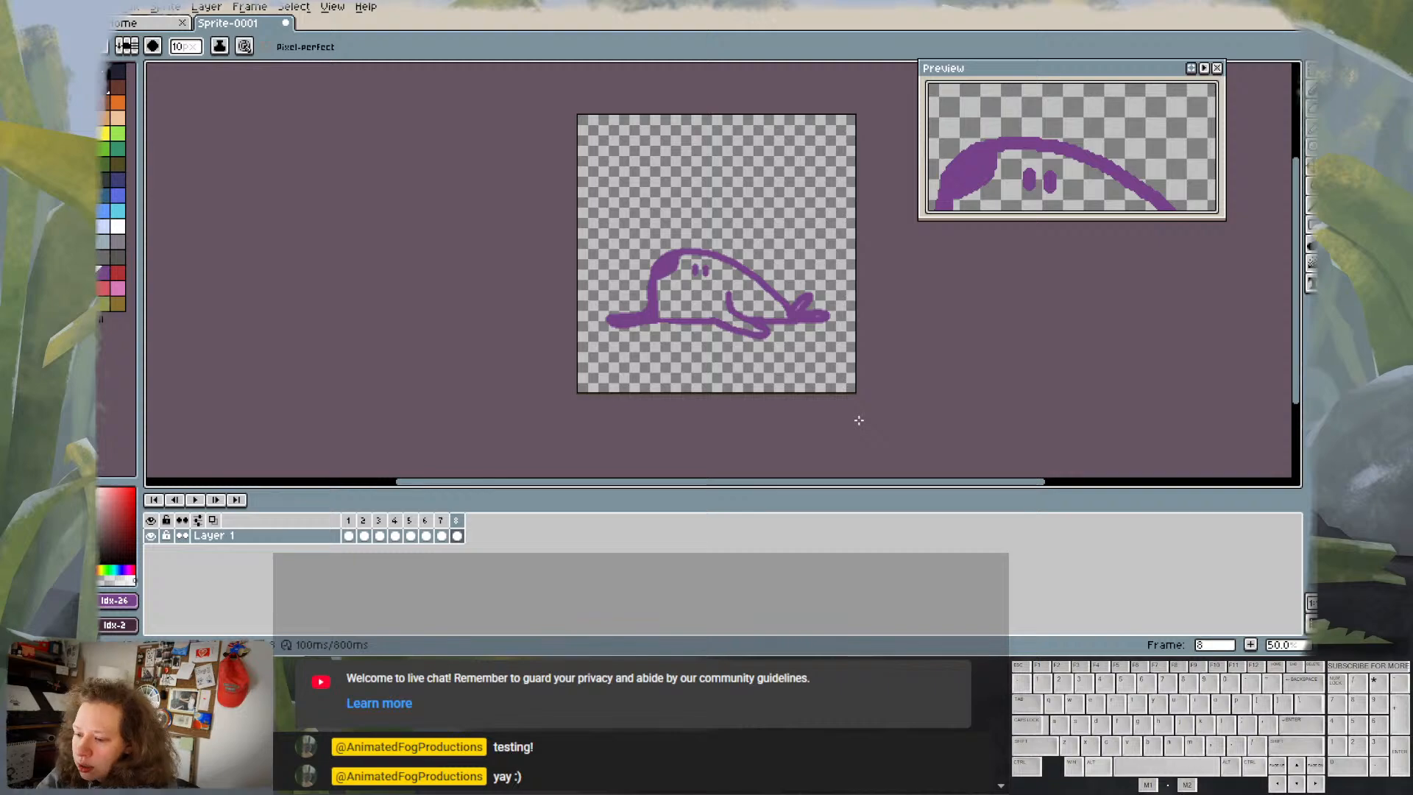
key(Left)
key(Right)
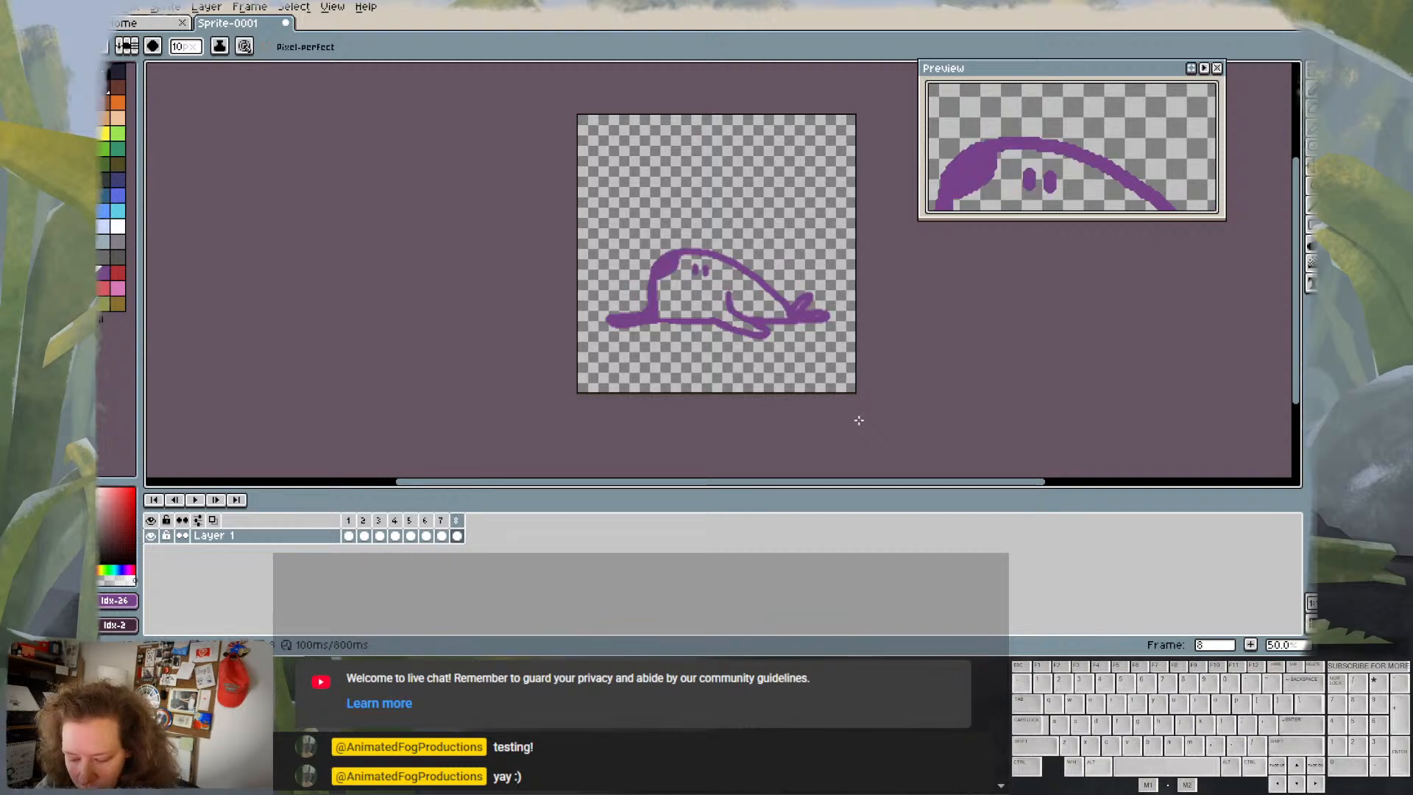
- Add a ninth frame duplicating frame 8's pose, and turn on onion skinning at frame 7
key(alt+n)
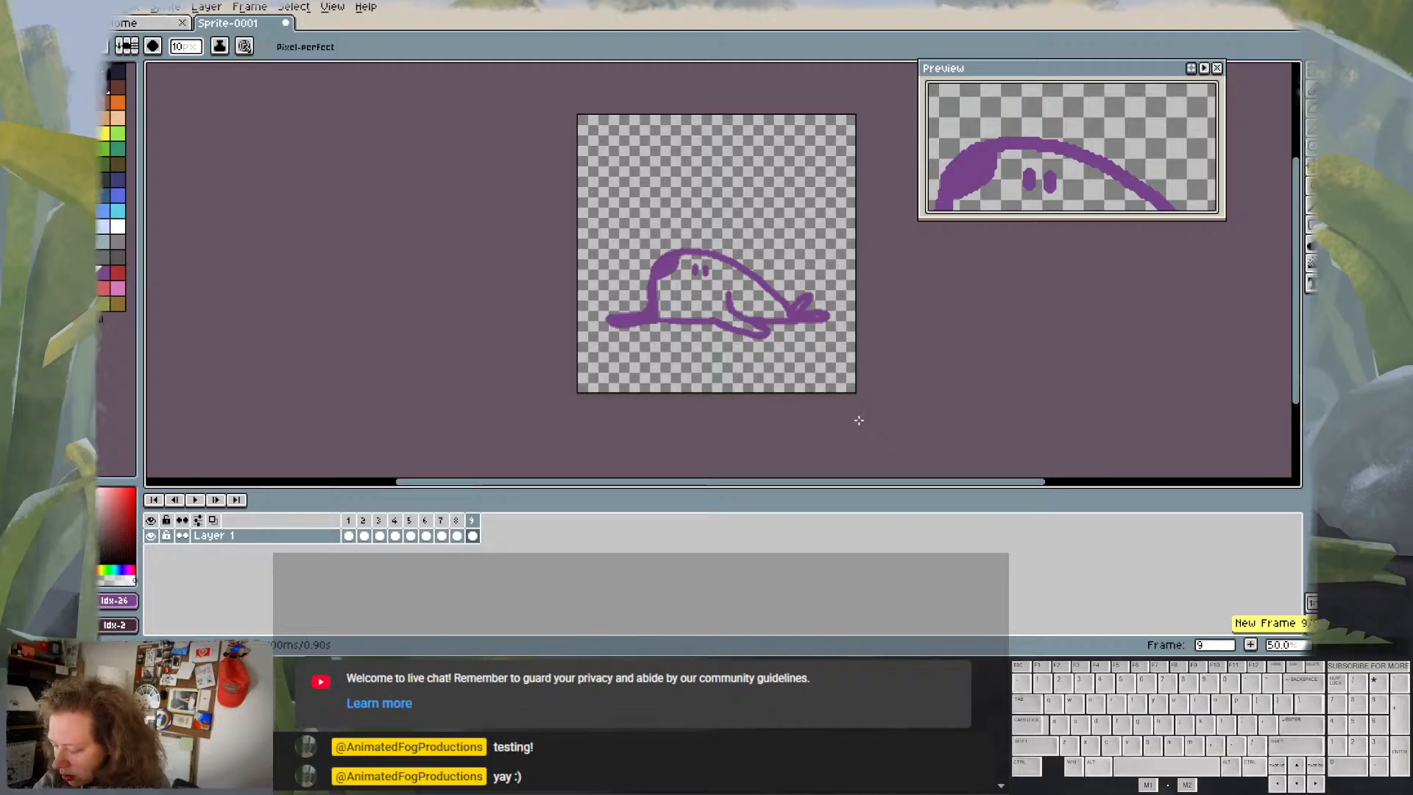
key(Left)
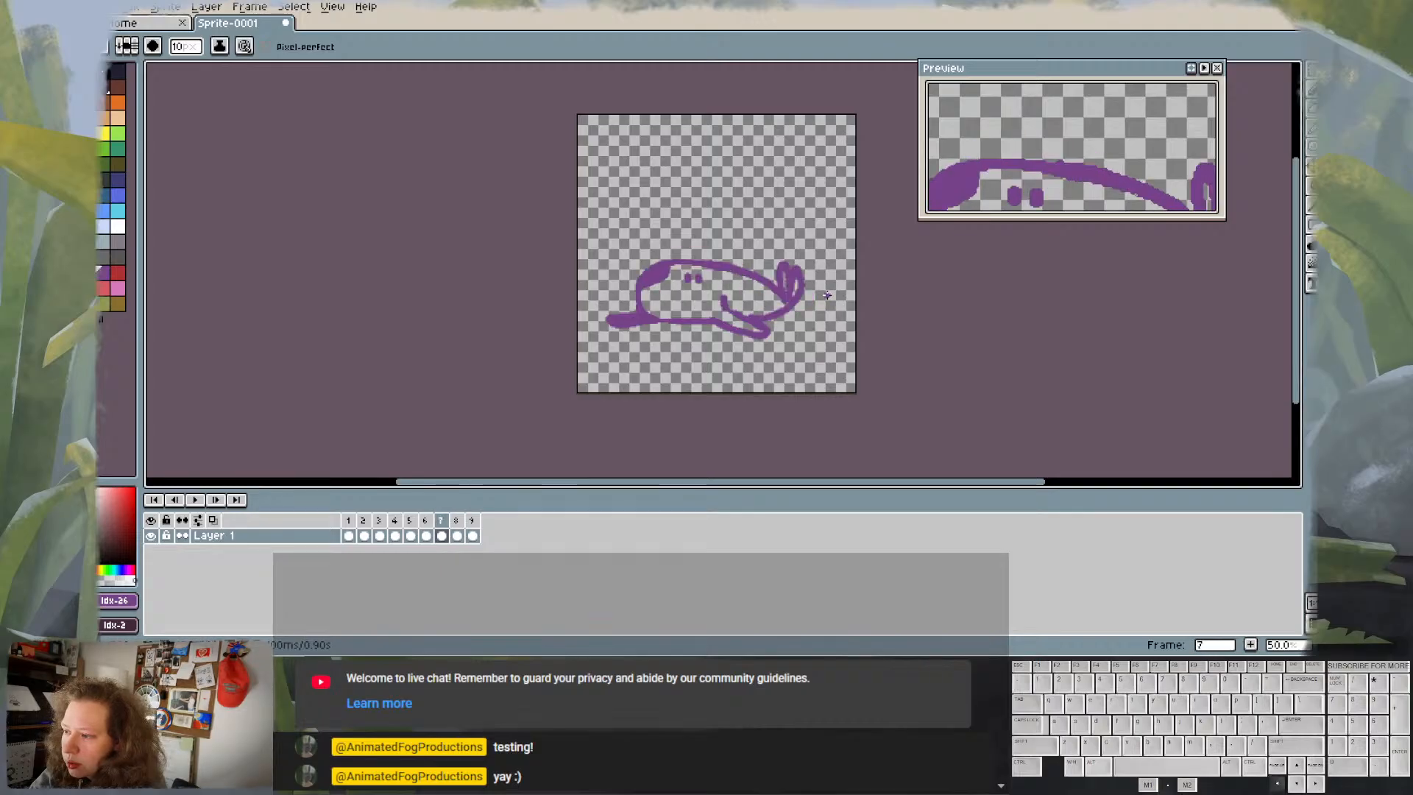
key(Left)
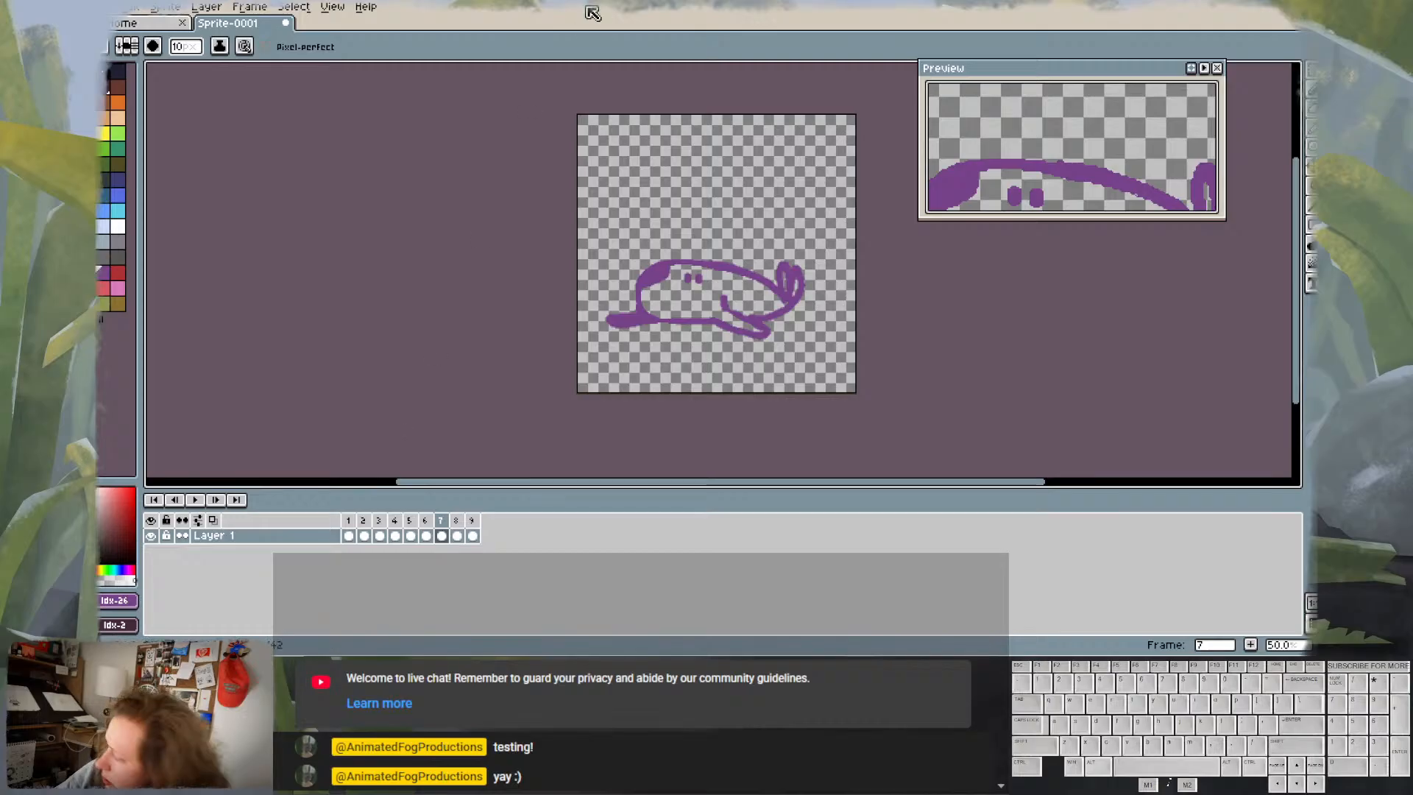
click(213, 520)
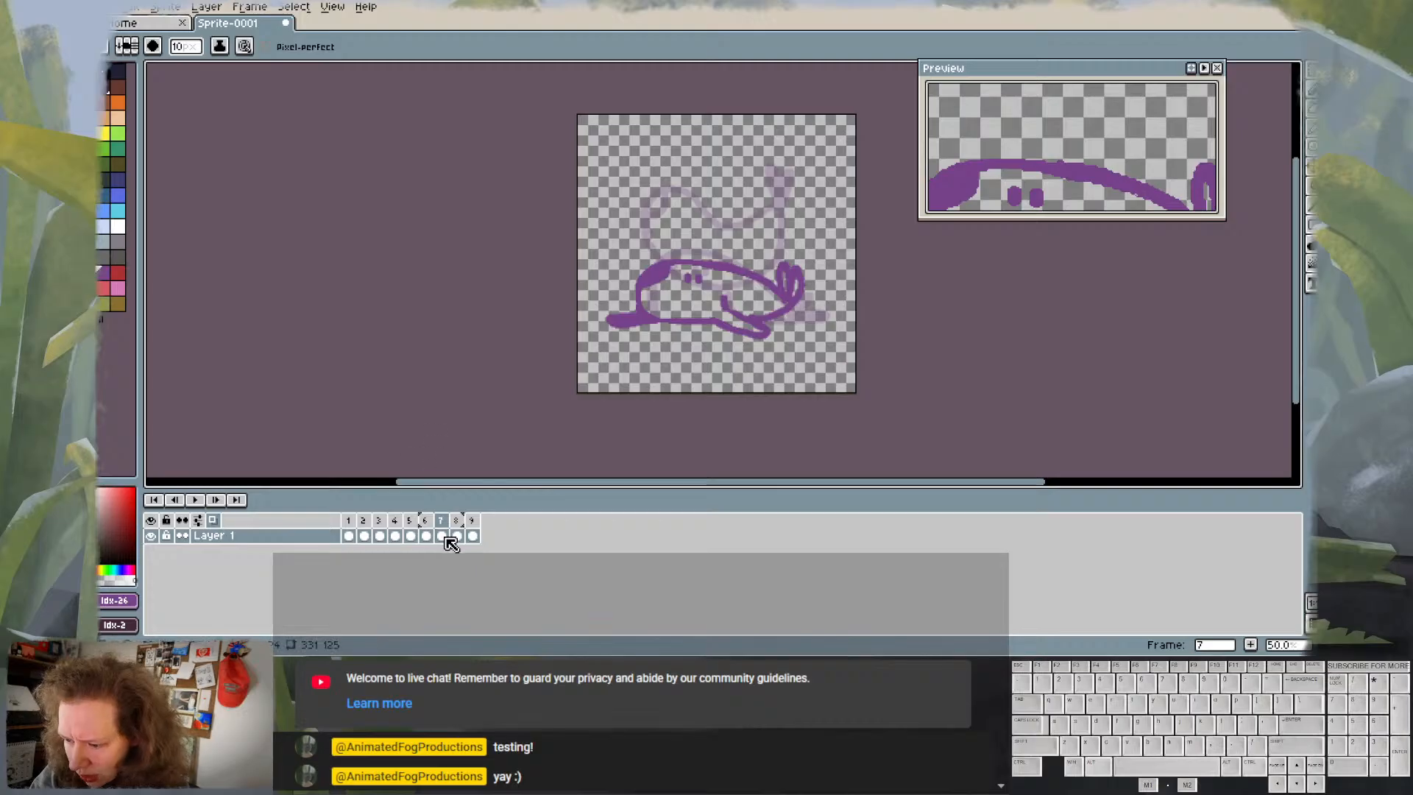
key(Delete)
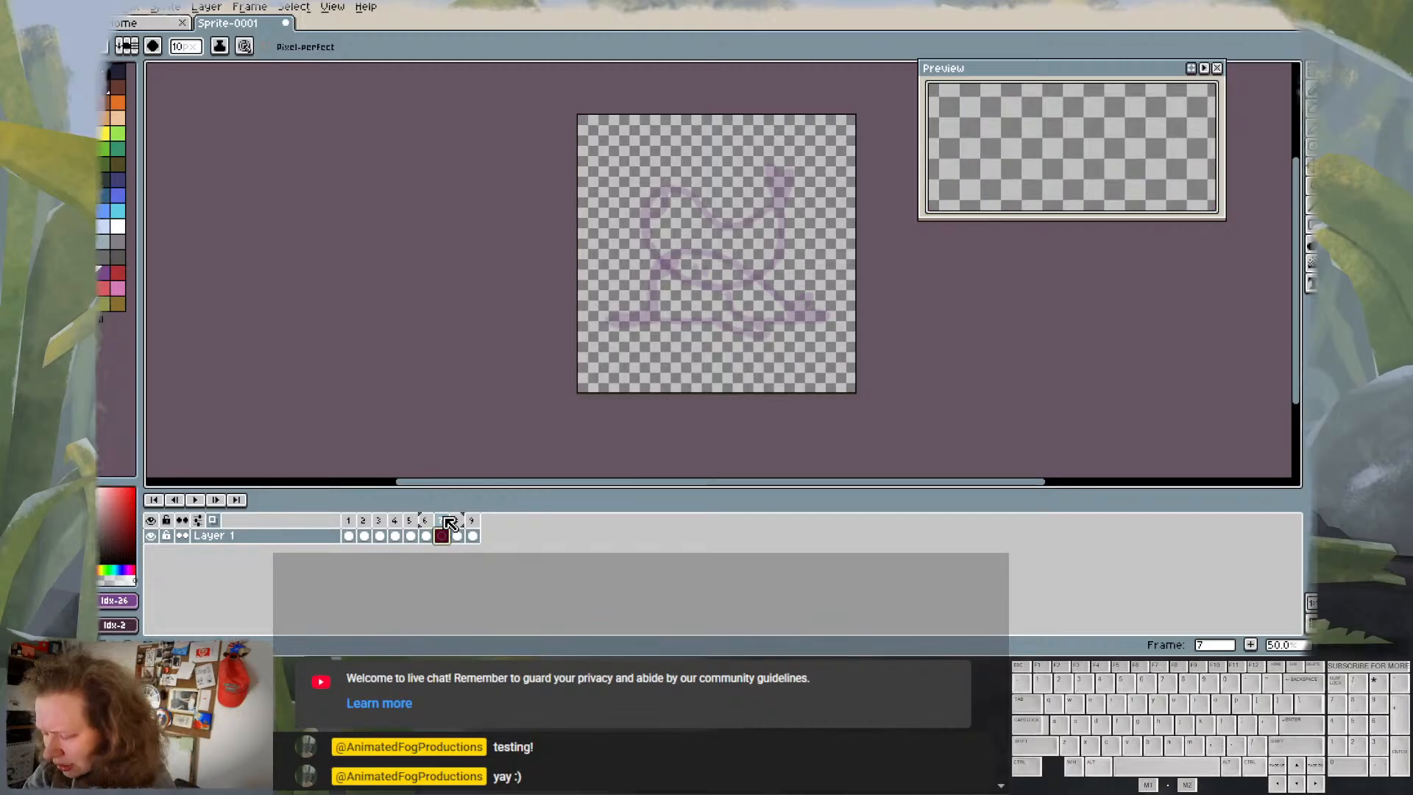
click(450, 522)
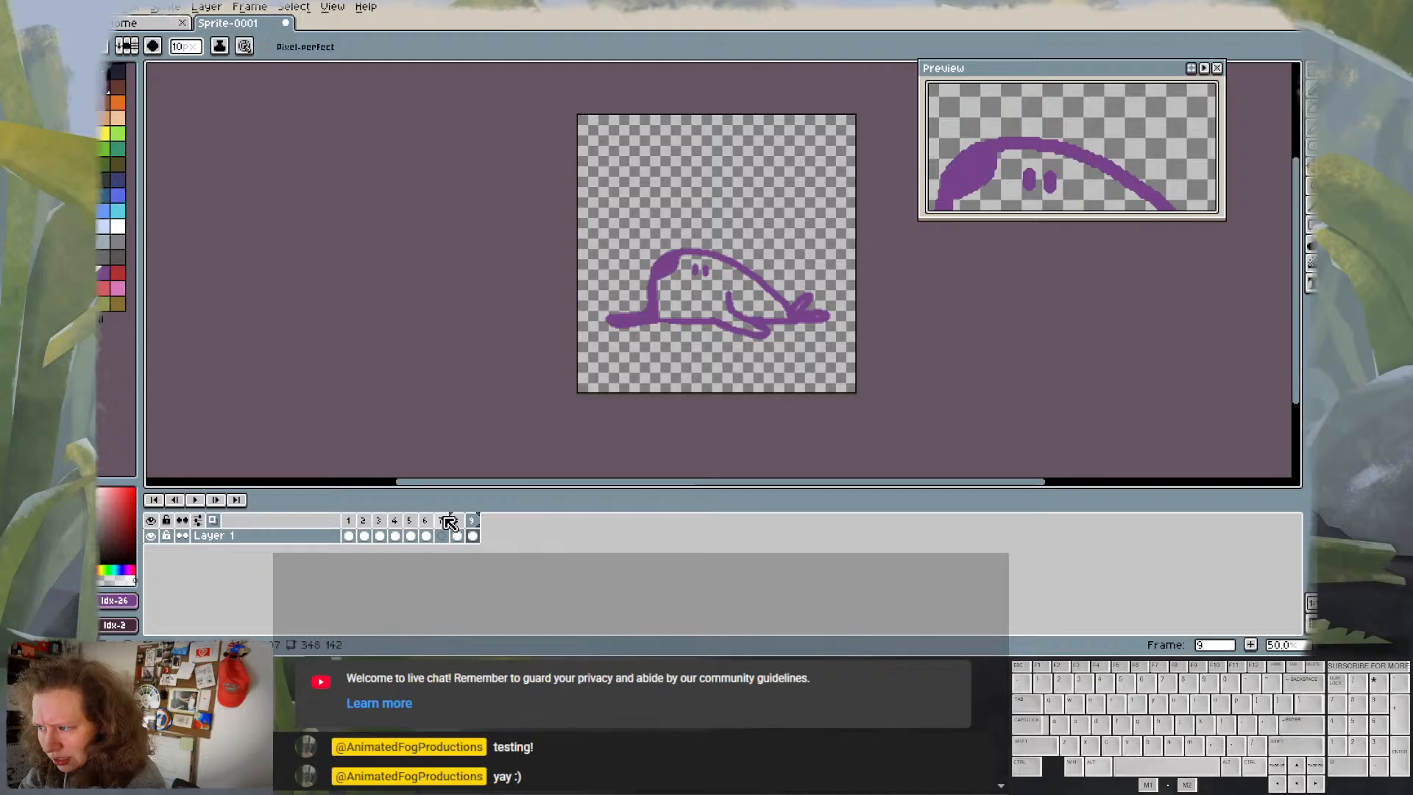
key(ctrl+z)
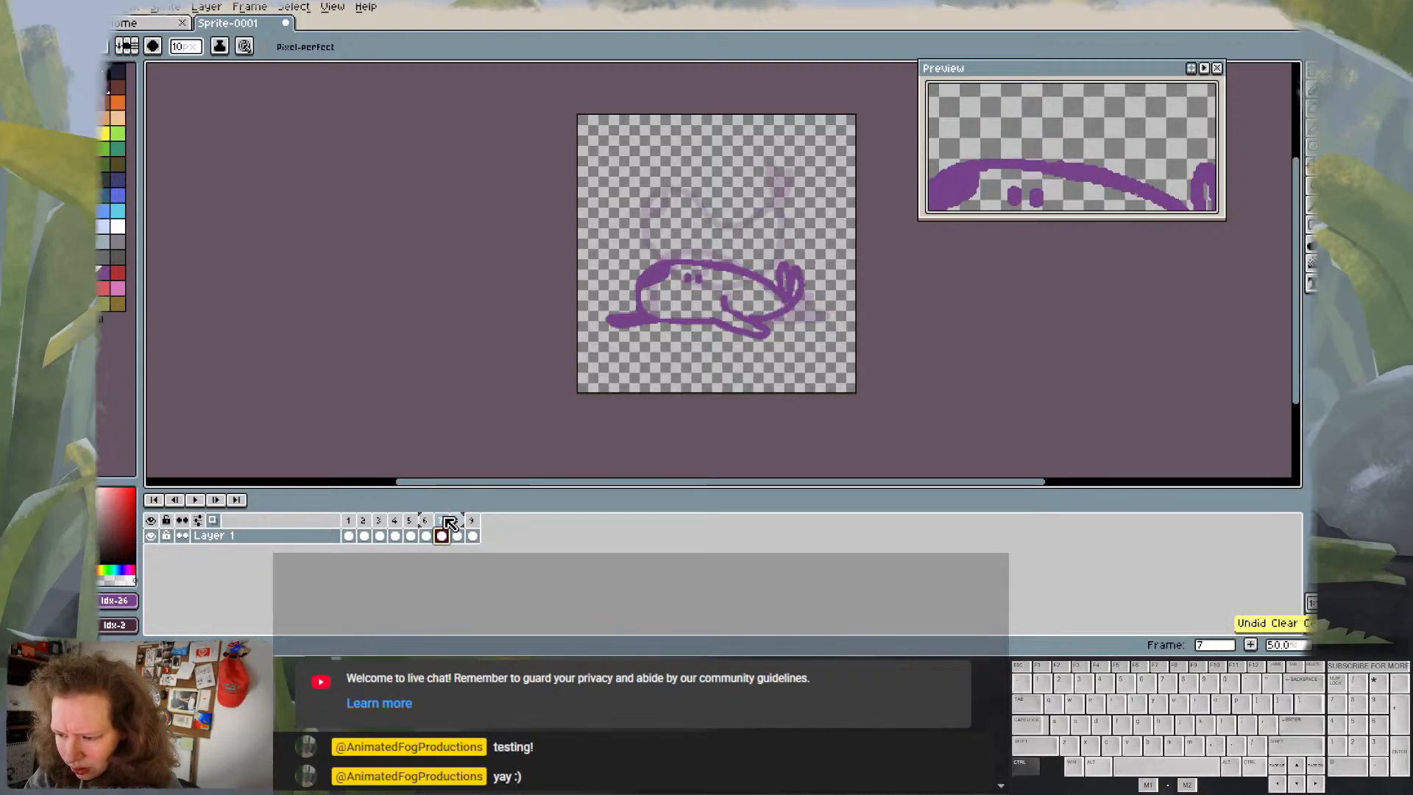
- Clear the drawing from frame 8 to make room for an in-between pose
key(Right)
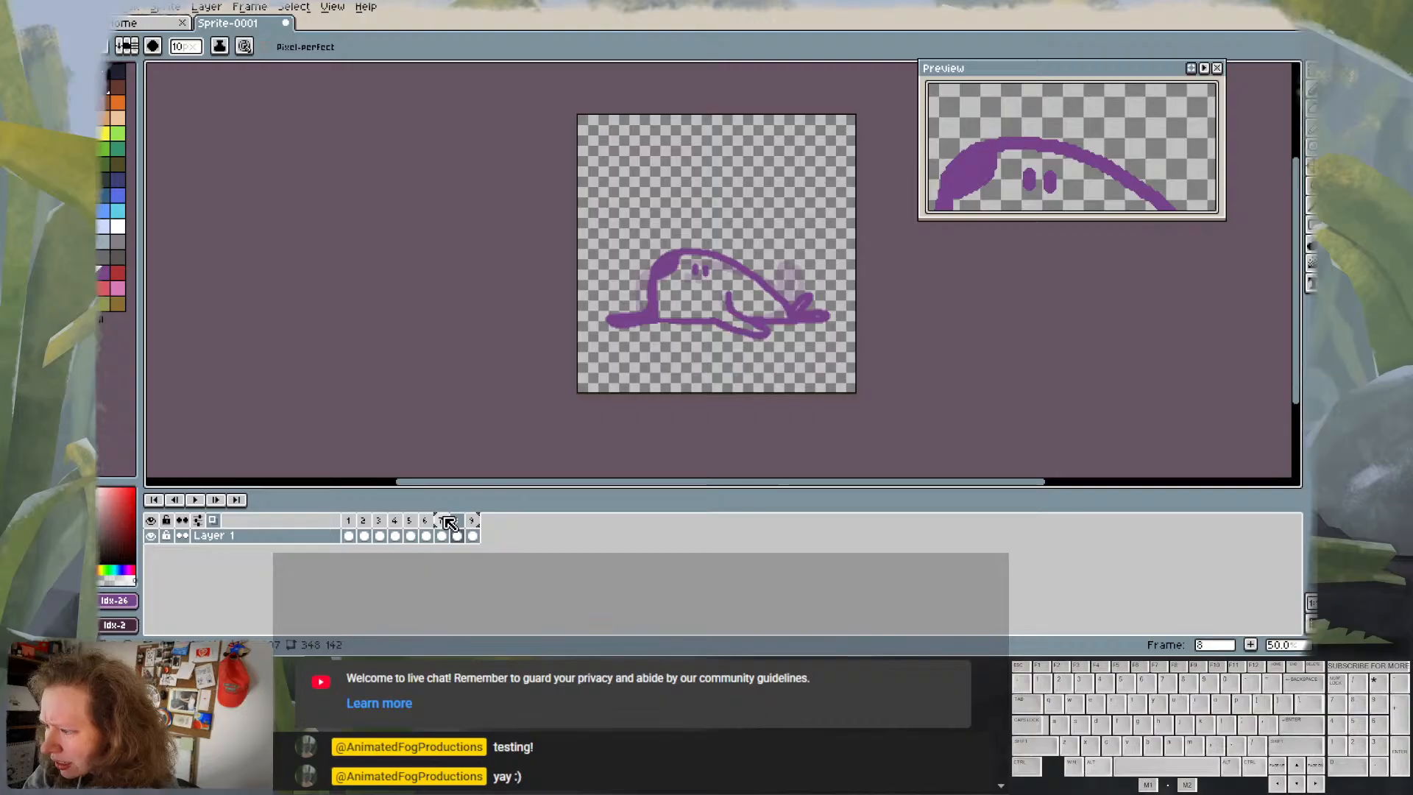
click(450, 523)
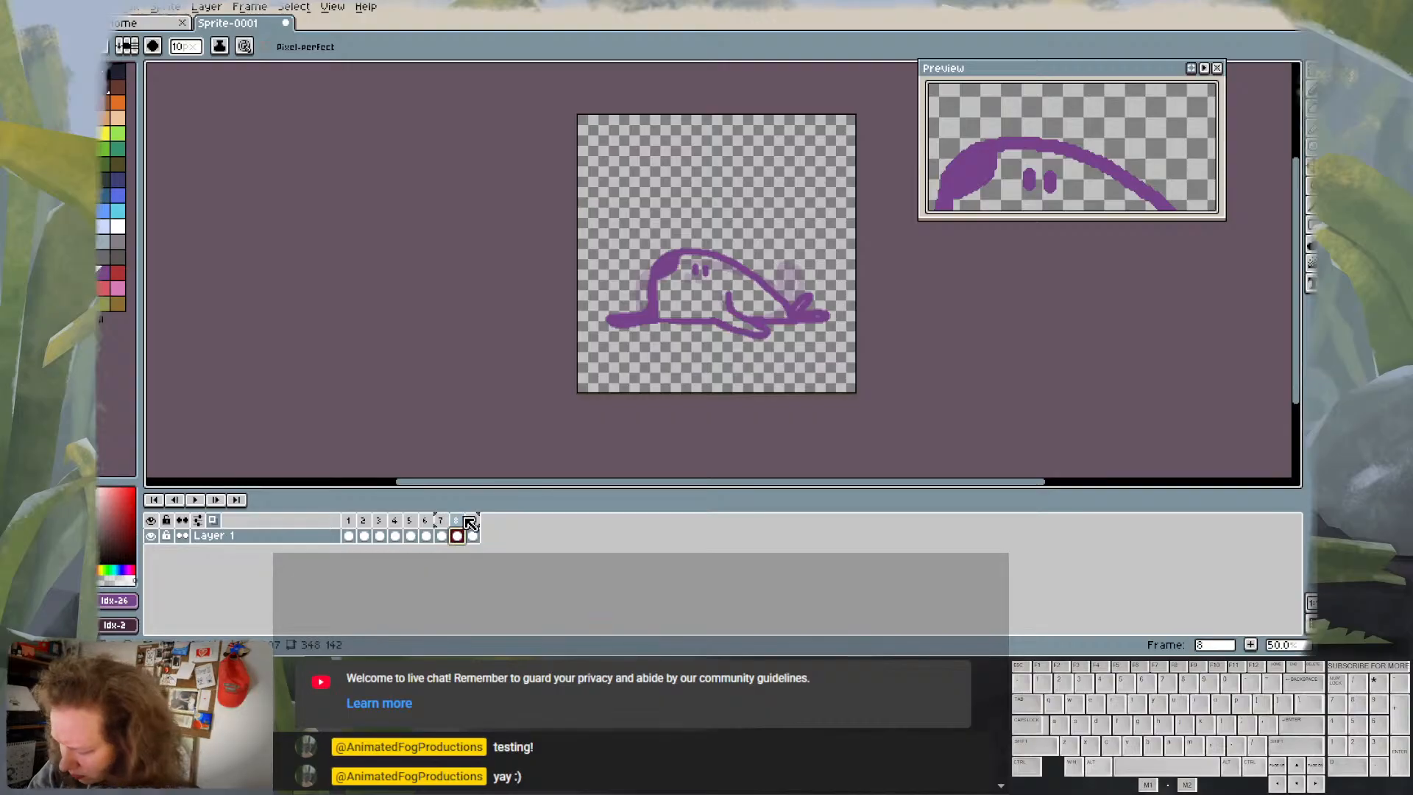
key(Delete)
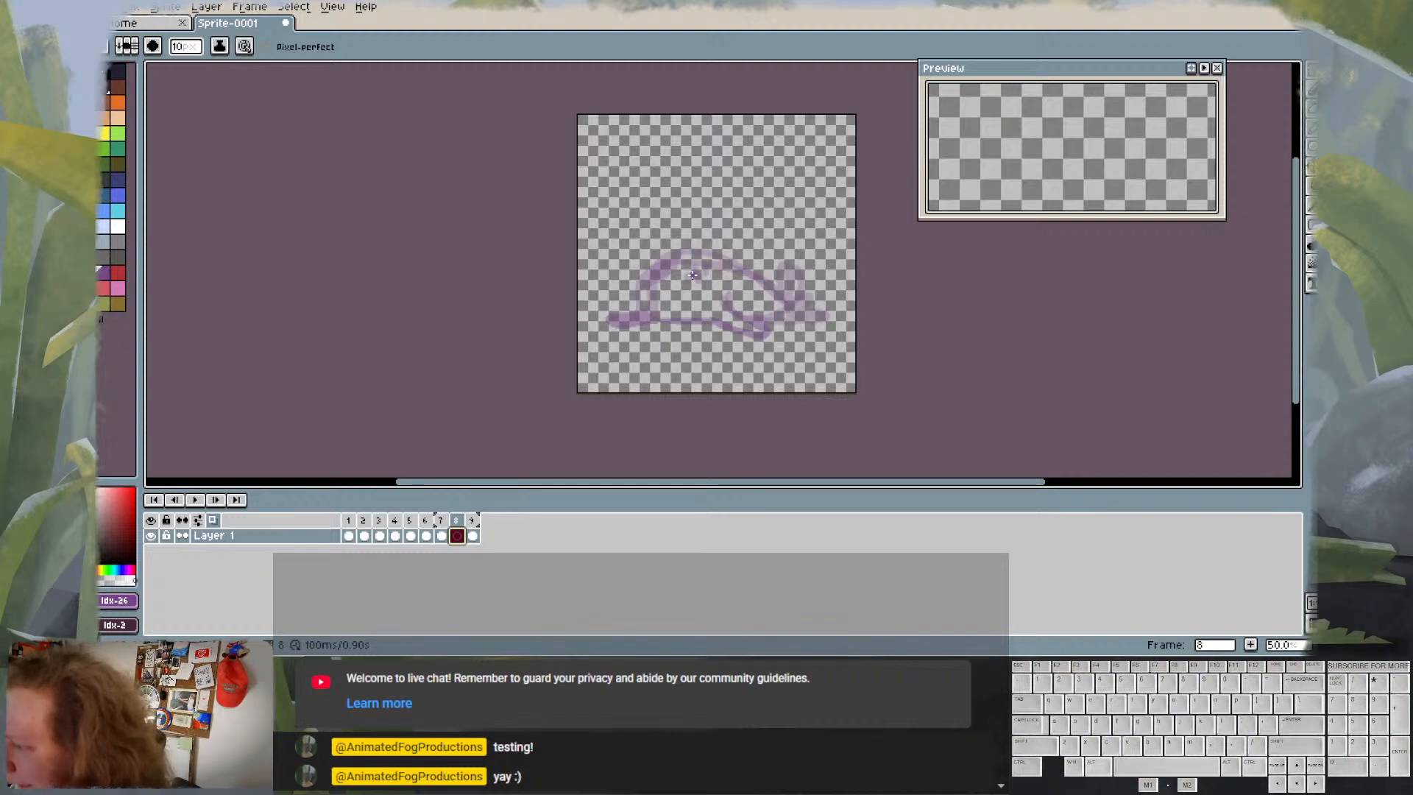
- Draw the two eyes and start the tail flippers on frame 8, midway between the onion-skinned poses of frames 7 and 9
drag(690, 269, 702, 278)
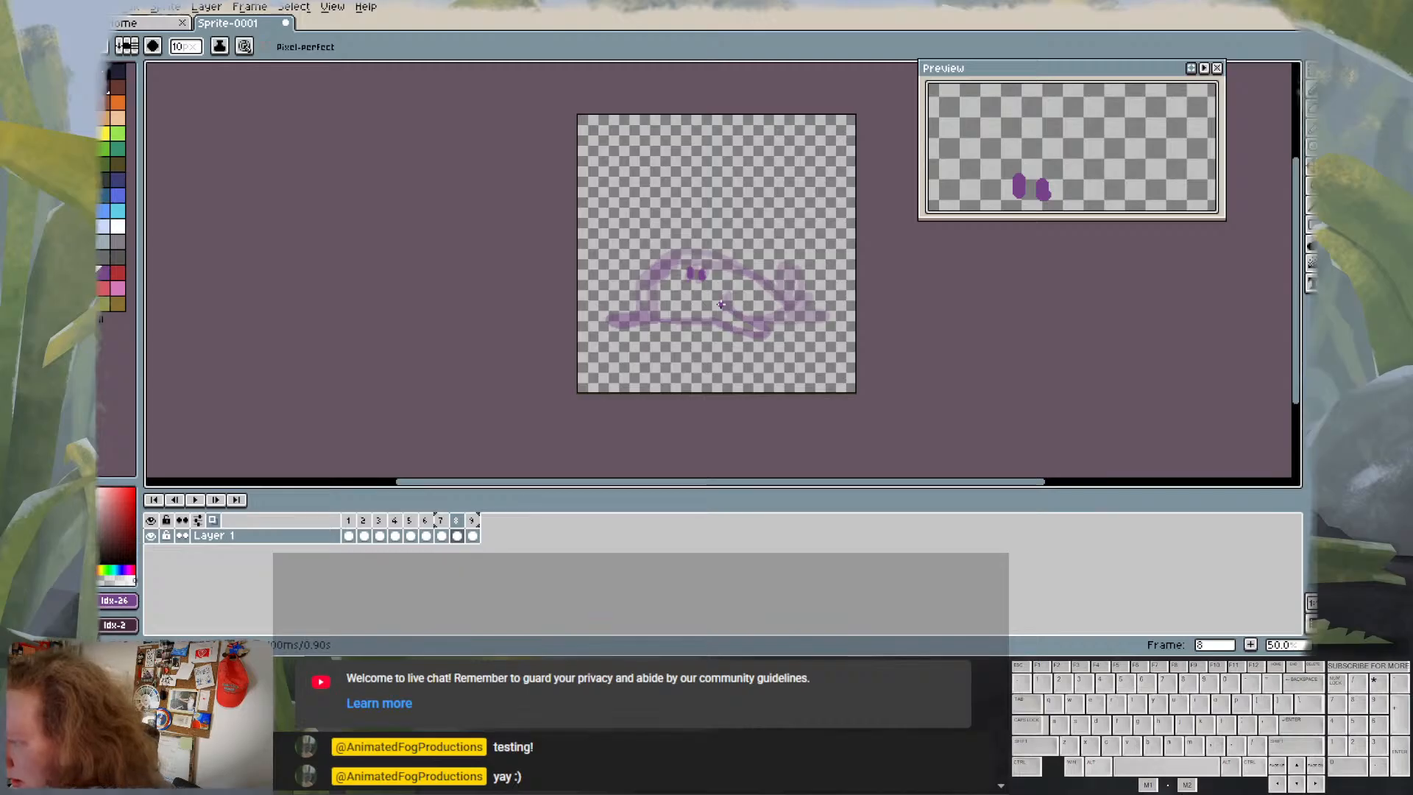
click(721, 304)
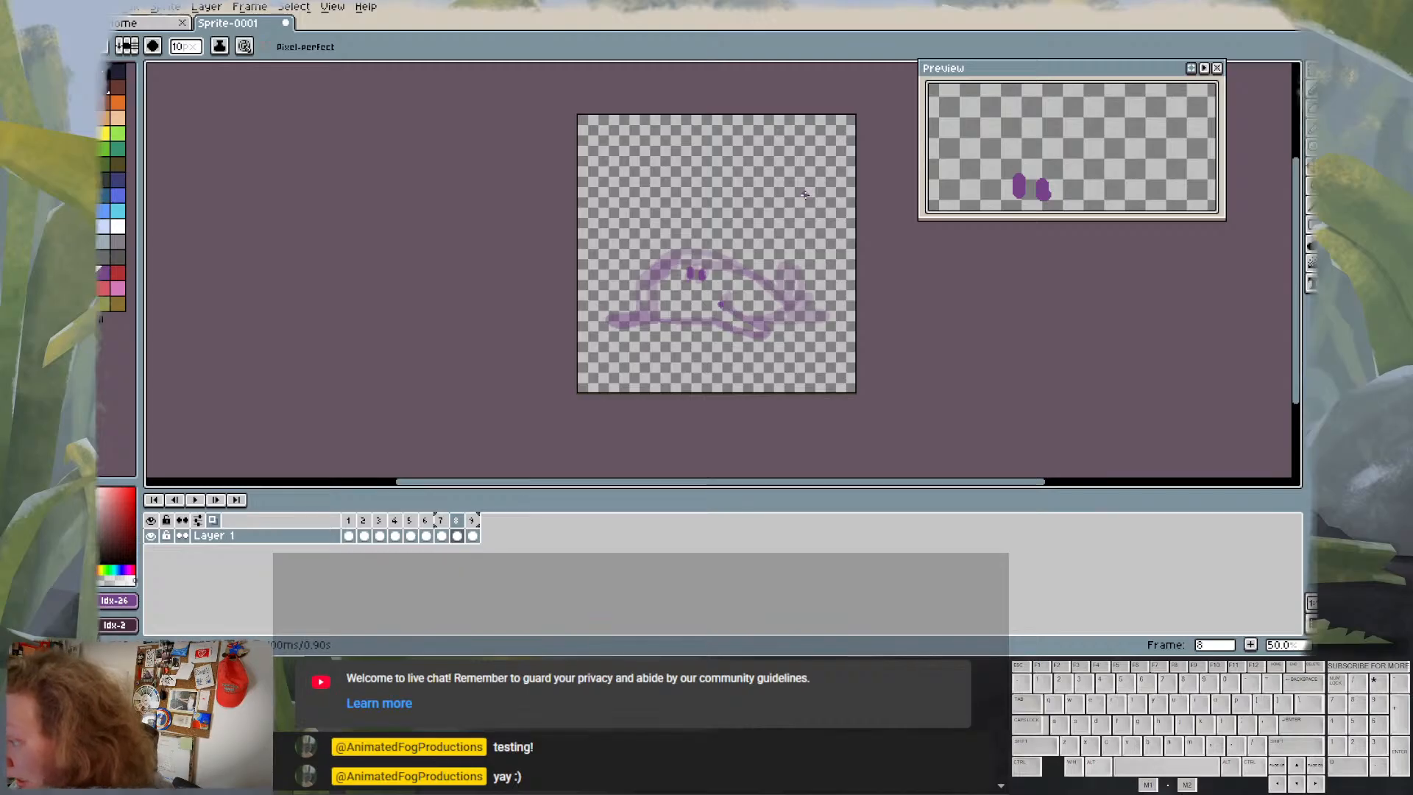
click(786, 263)
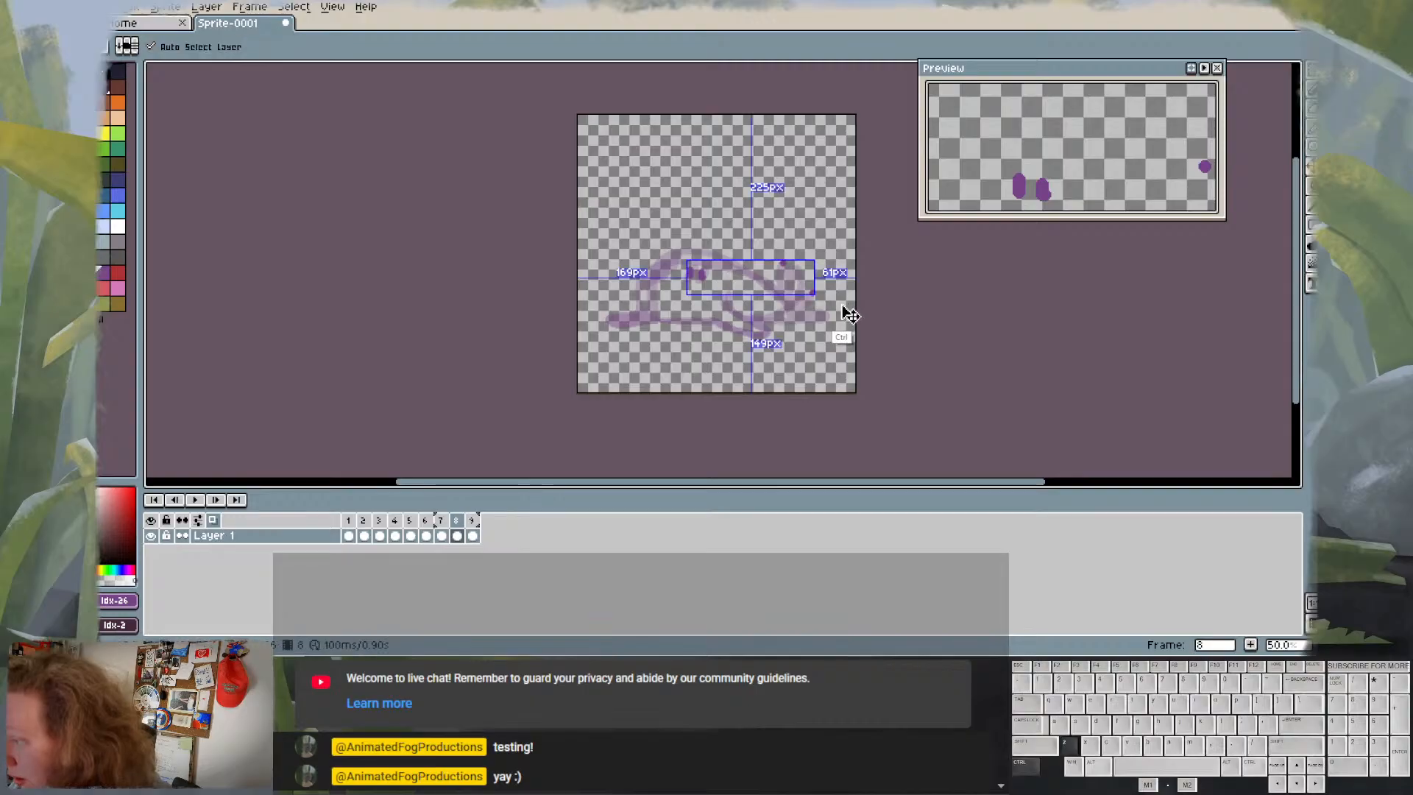
key(ctrl+z)
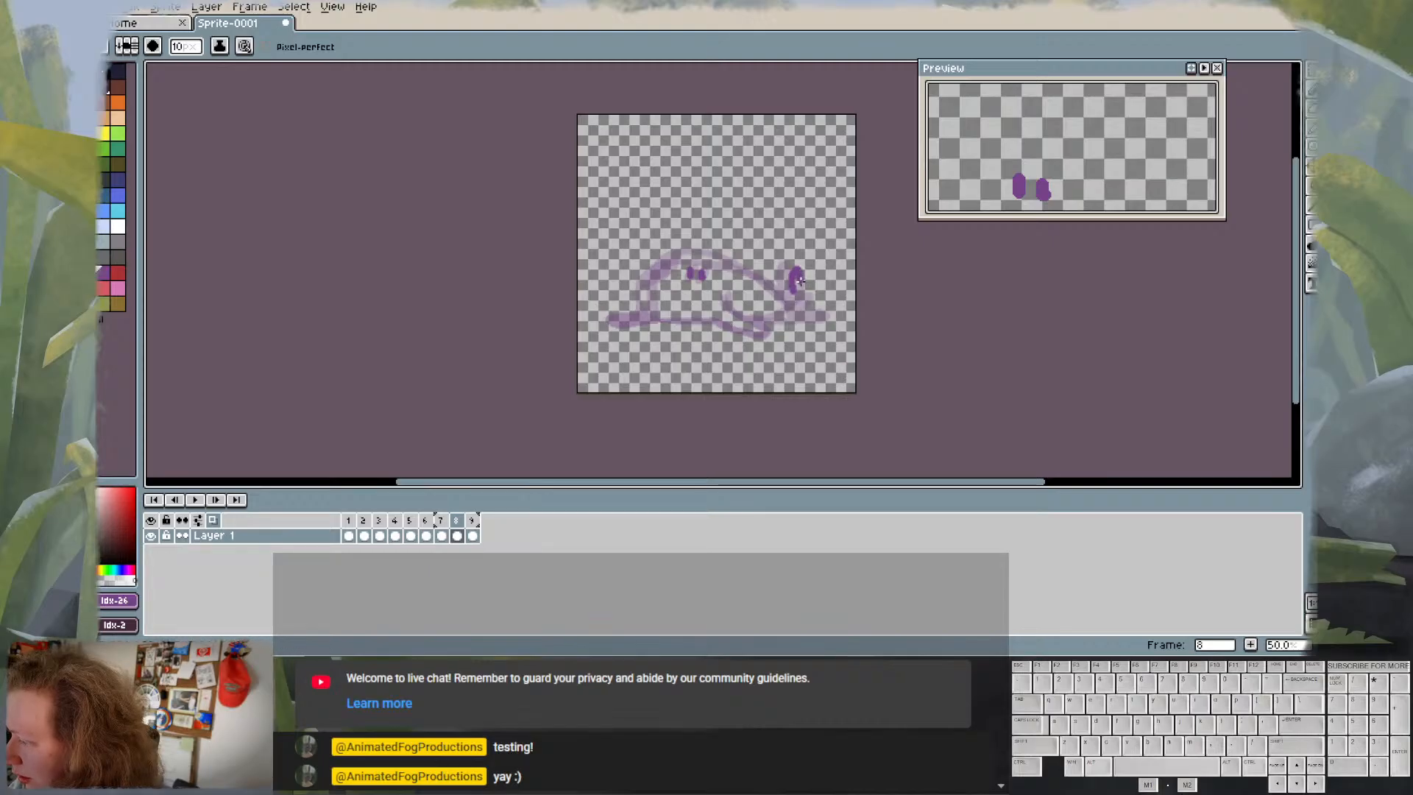
drag(794, 297, 788, 308)
- Step through the frames from 7 back to 2 to examine the poses around the new in-between
key(period)
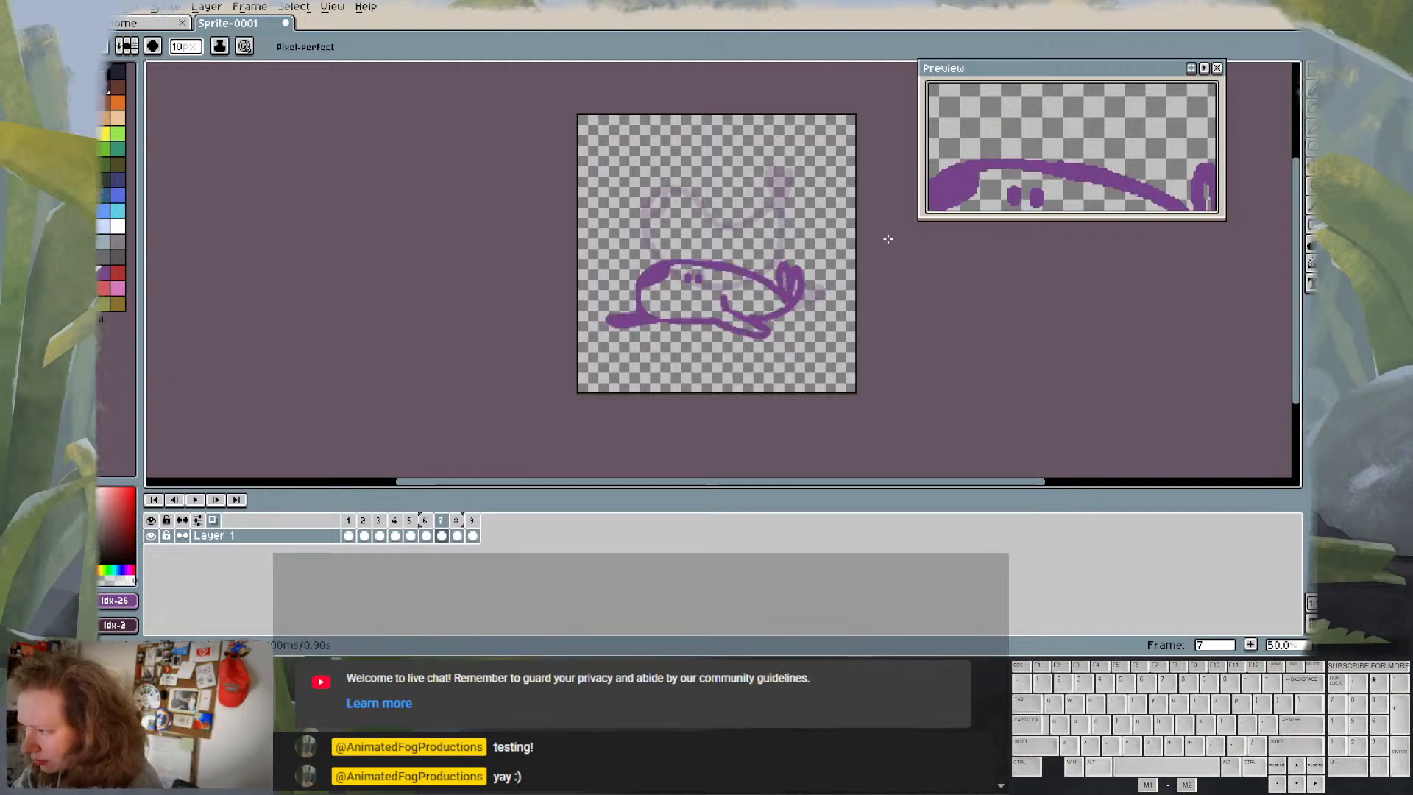
key(comma)
key(comma)
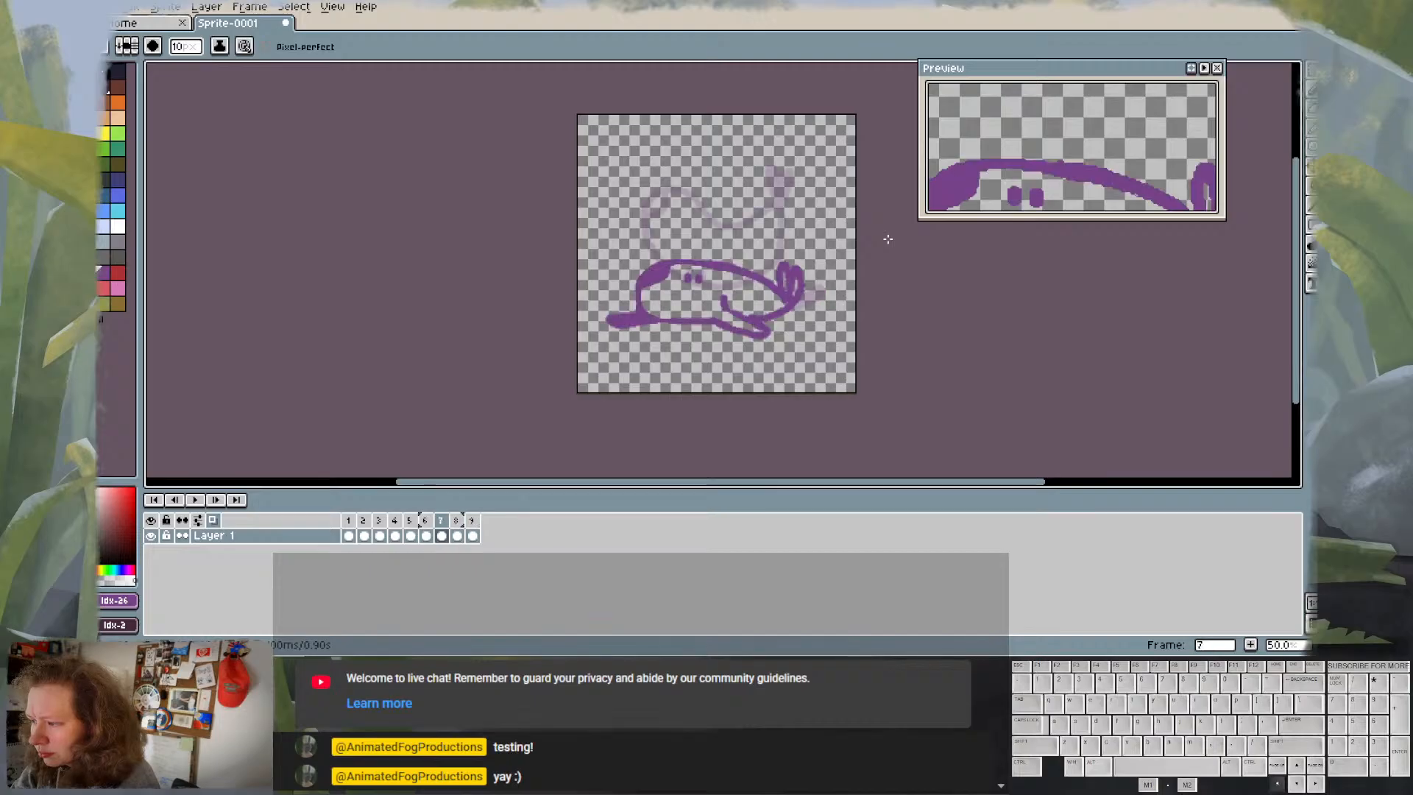
key(comma)
key(comma)
key(comma)
key(comma)
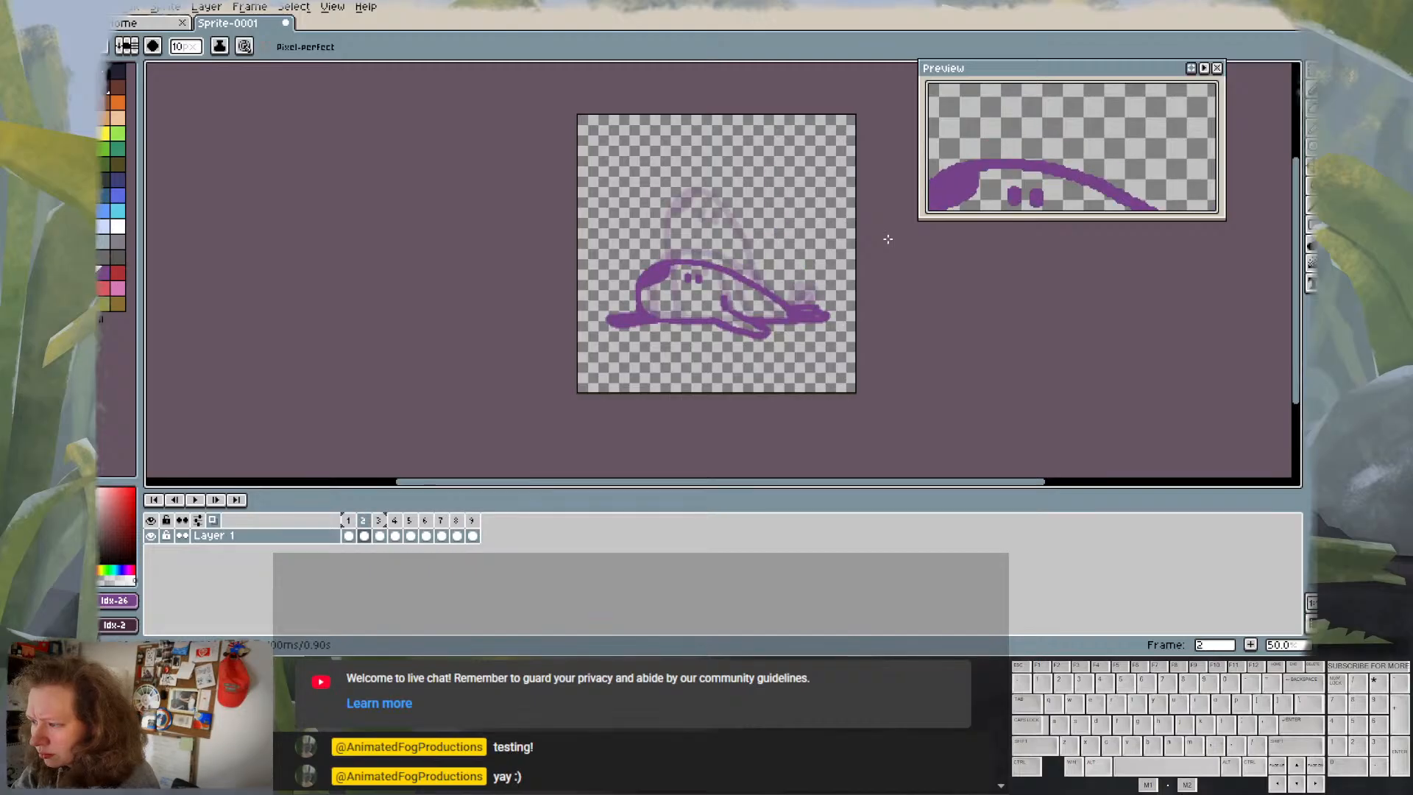
- Step through the frames up to frame 9 and compare frames 7, 8 and 9 around the unfinished in-between
key(period)
key(period)
key(period)
key(period)
key(period)
key(period)
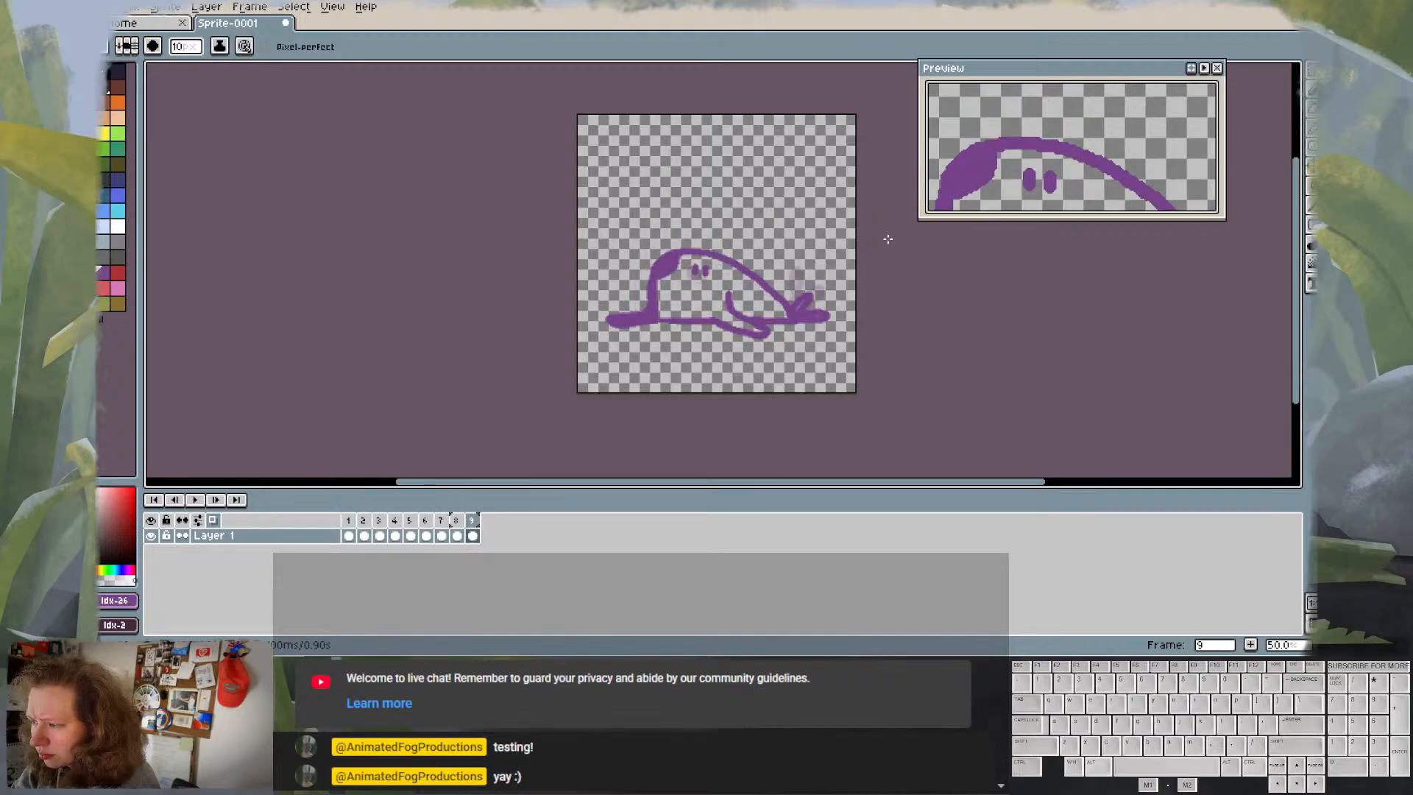
key(comma)
key(comma)
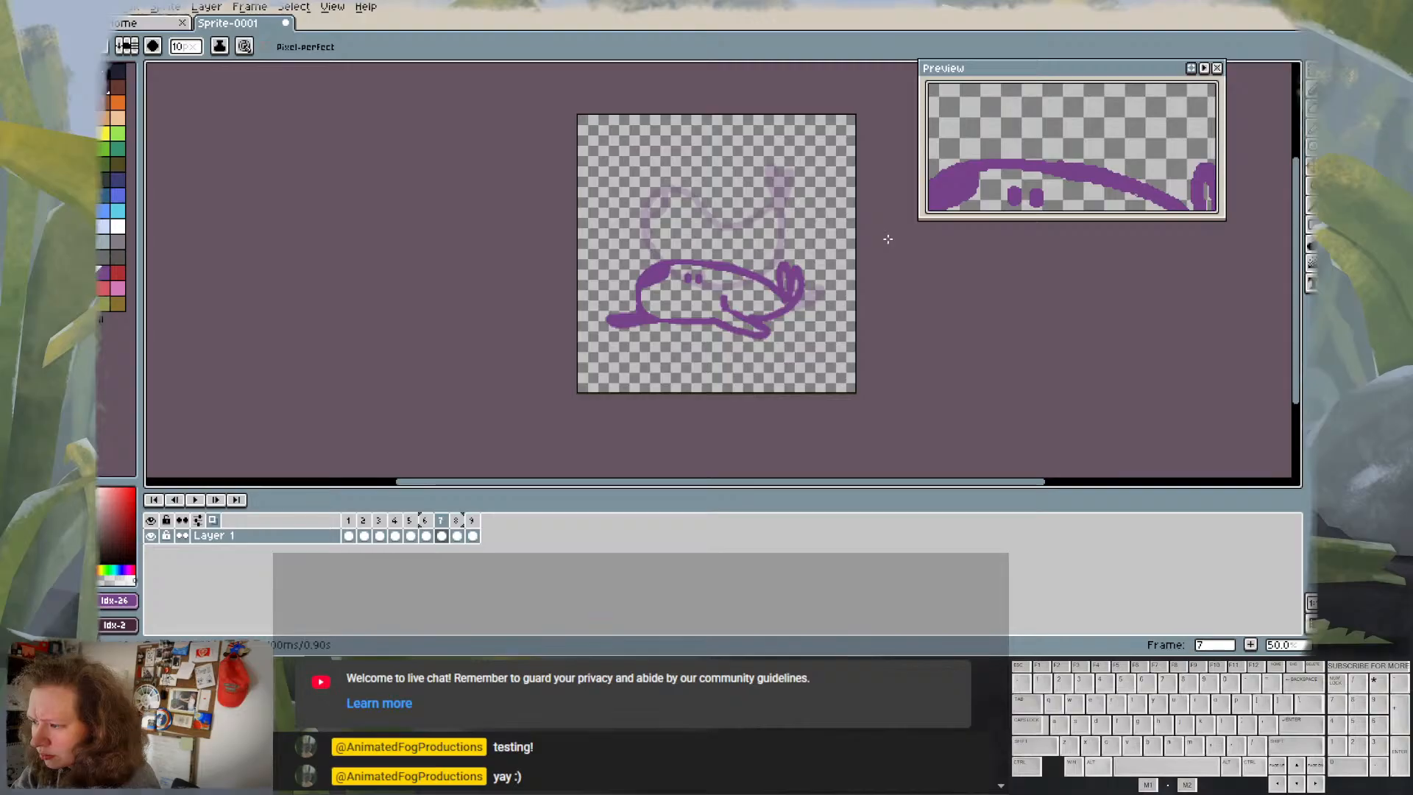
key(Right)
key(Right)
key(Left)
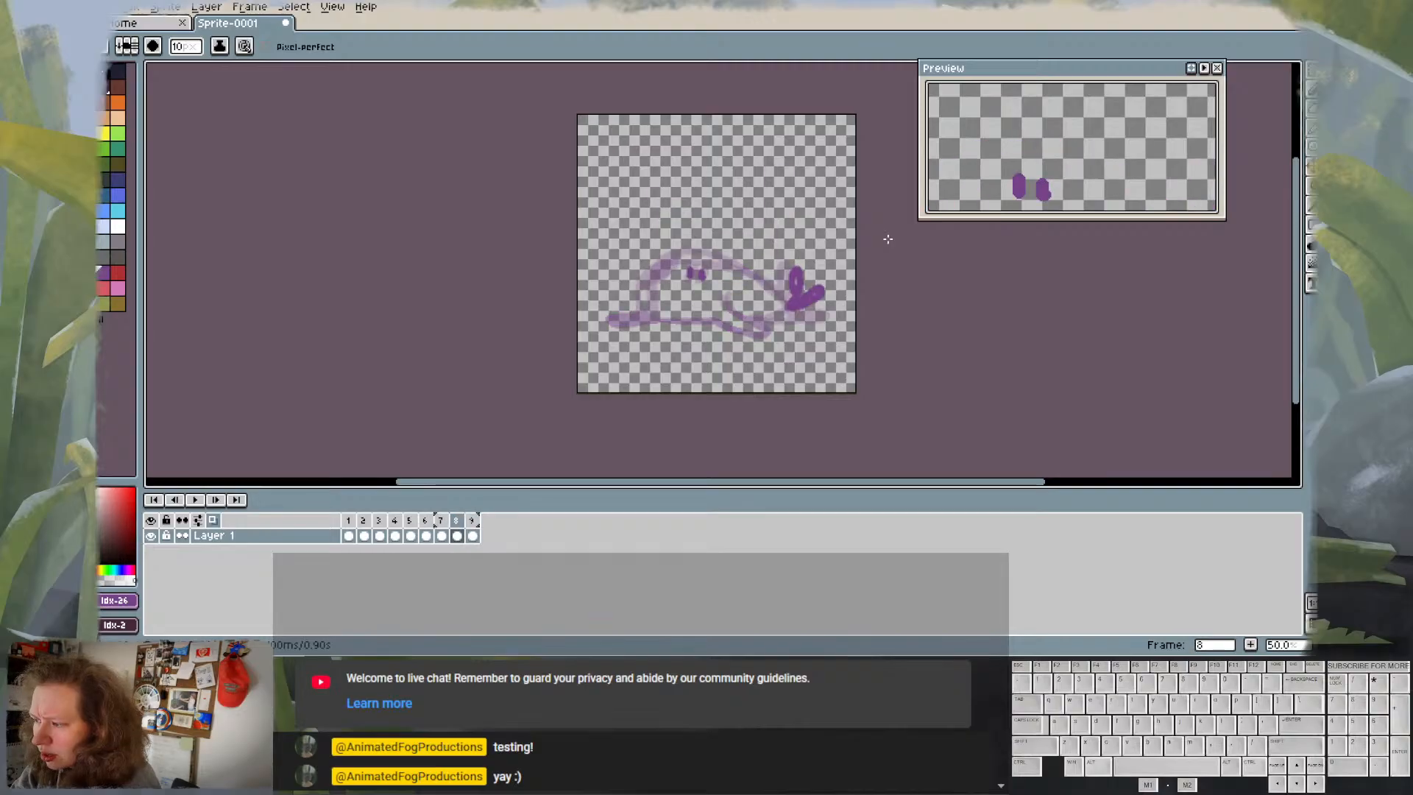
- Erase the tail flippers on frame 8 and redraw them lower and flatter, close to frame 9's onion-skinned tail
key(e)
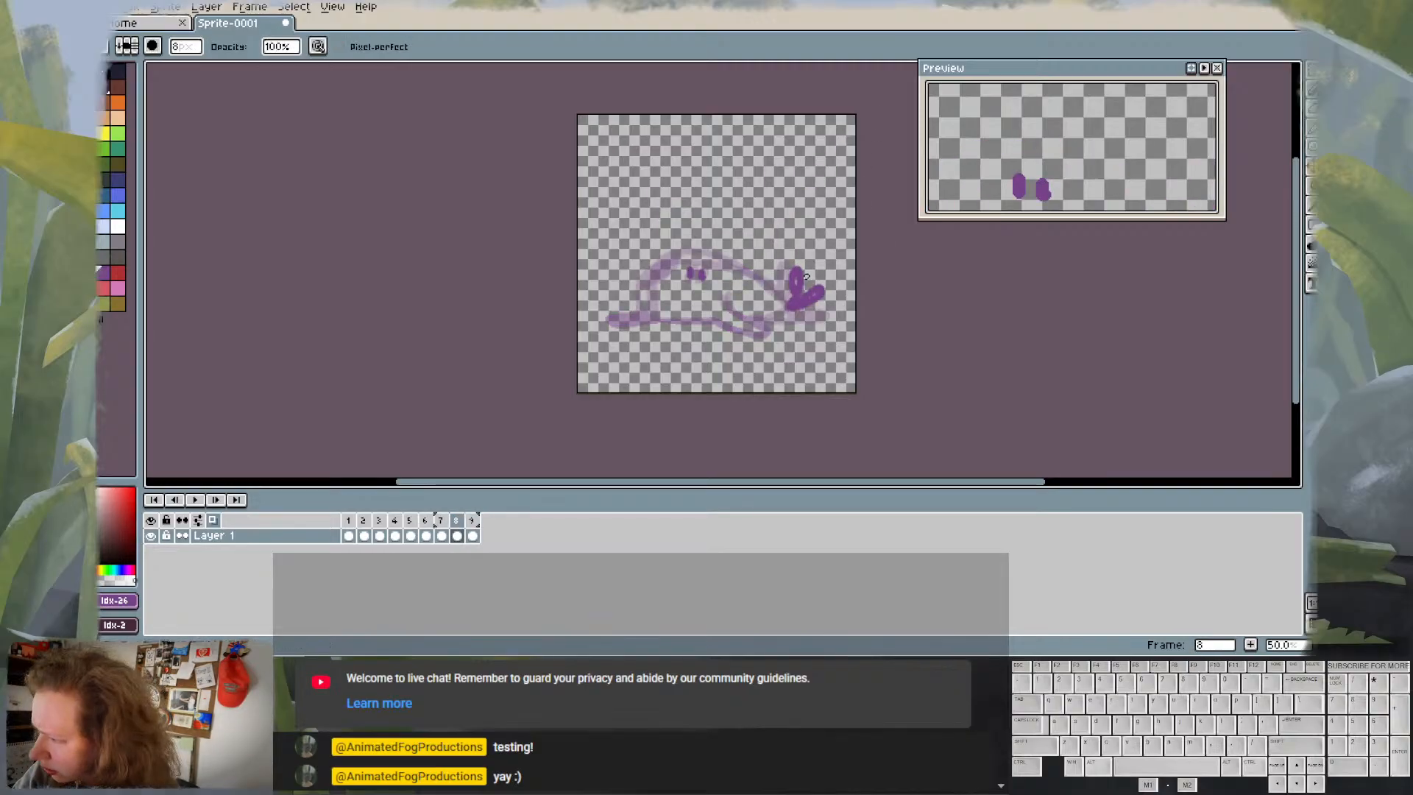
mouse_move(796, 253)
mouse_down()
mouse_move(797, 309)
mouse_move(795, 273)
mouse_move(807, 271)
mouse_up()
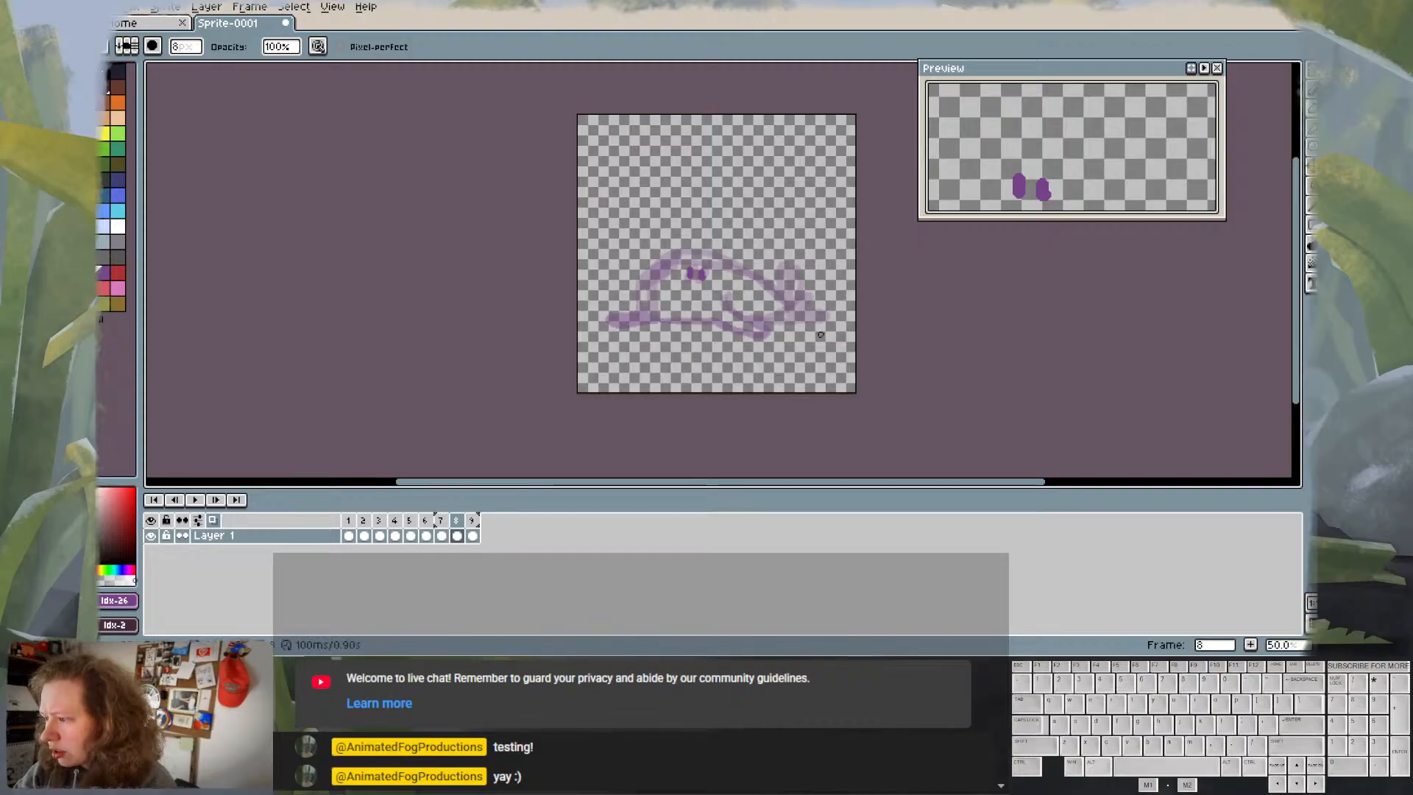
key(Right)
key(Left)
key(Left)
key(Left)
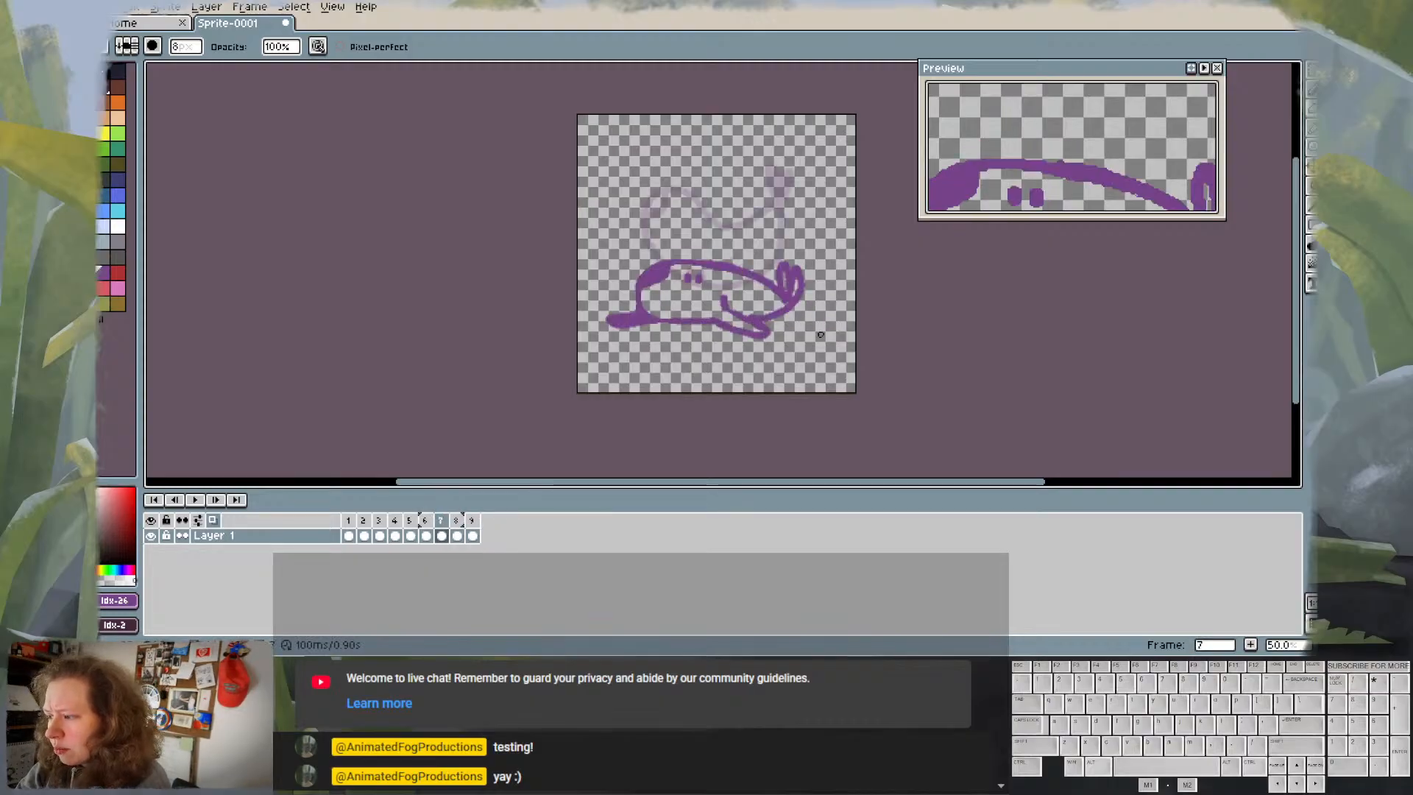
key(Right)
key(Right)
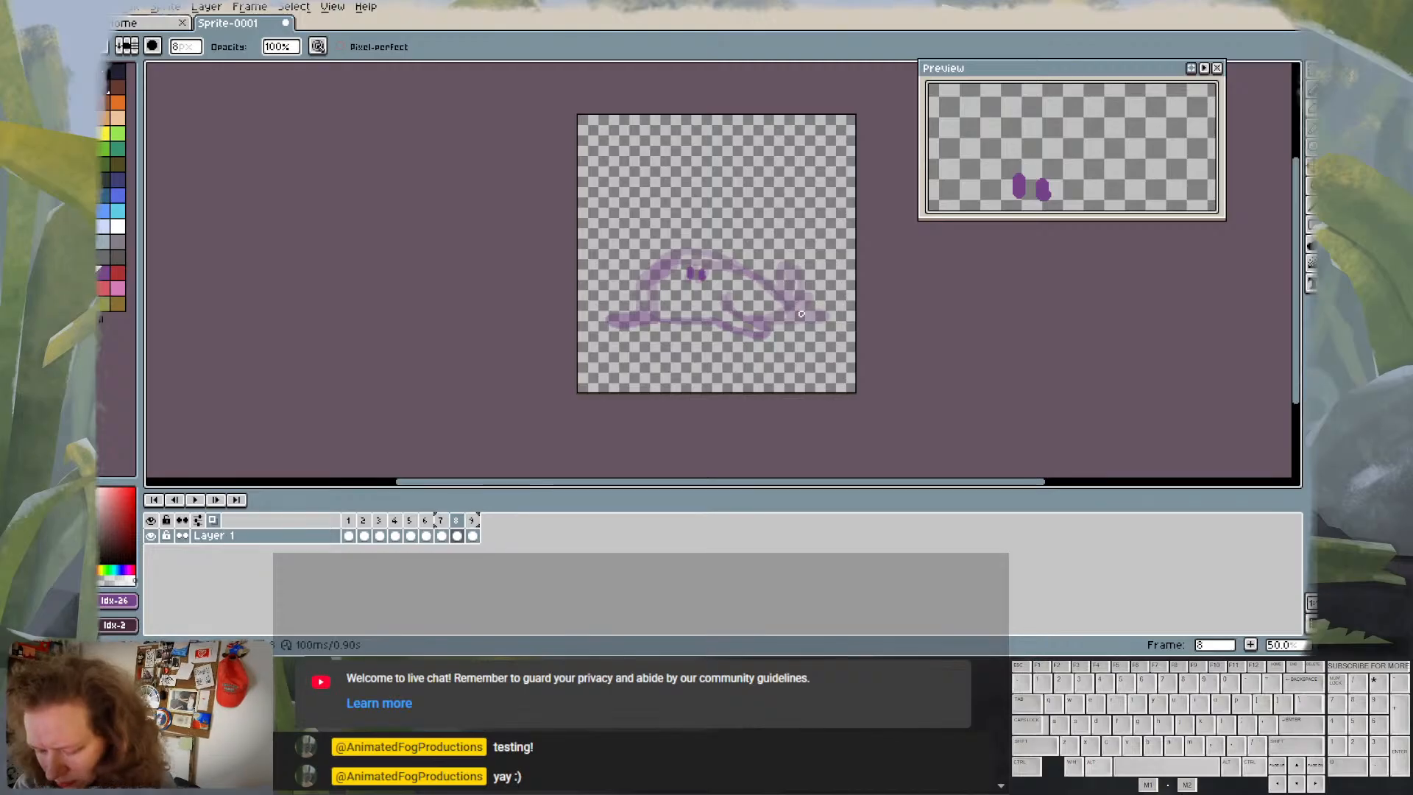
key(e)
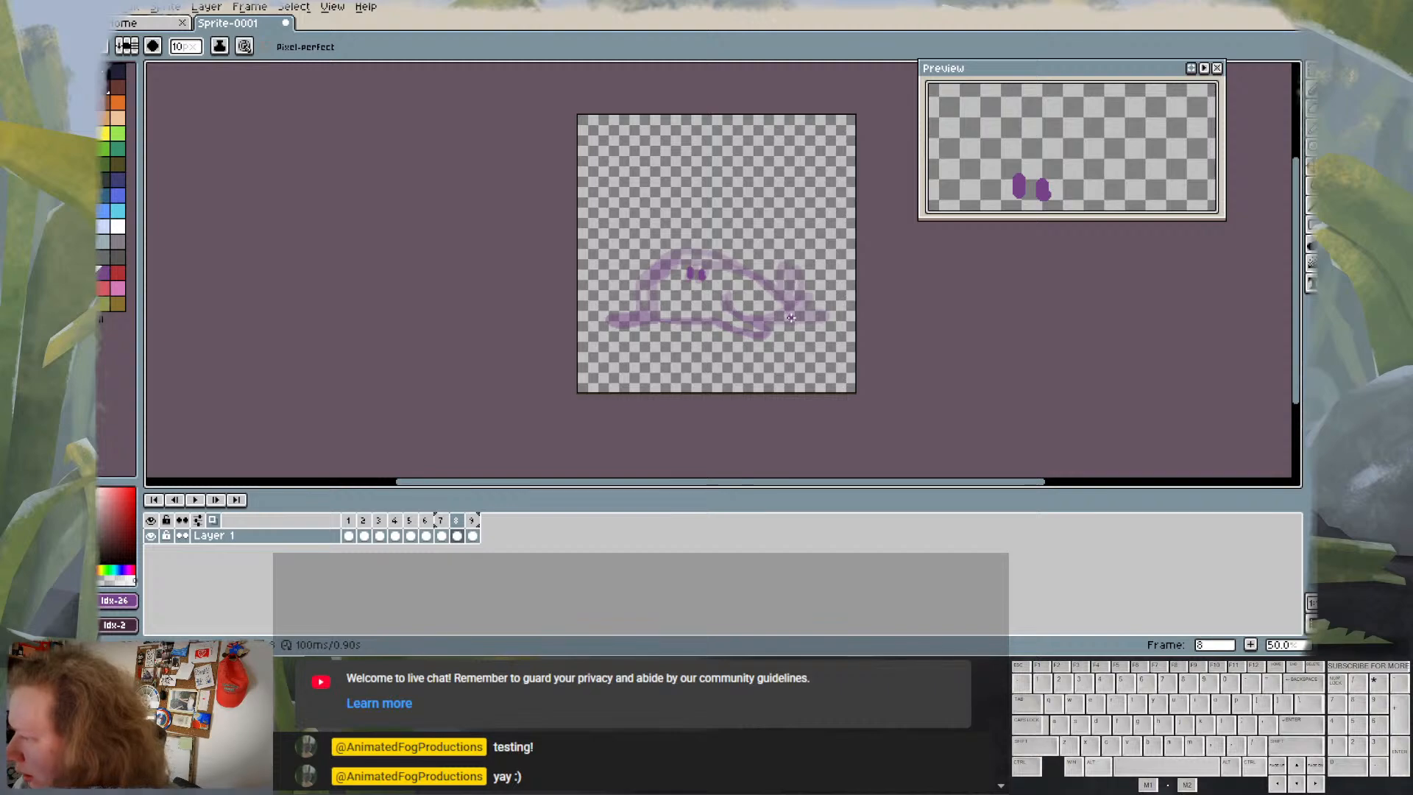
mouse_move(789, 318)
mouse_down()
mouse_move(794, 318)
mouse_move(794, 319)
mouse_up()
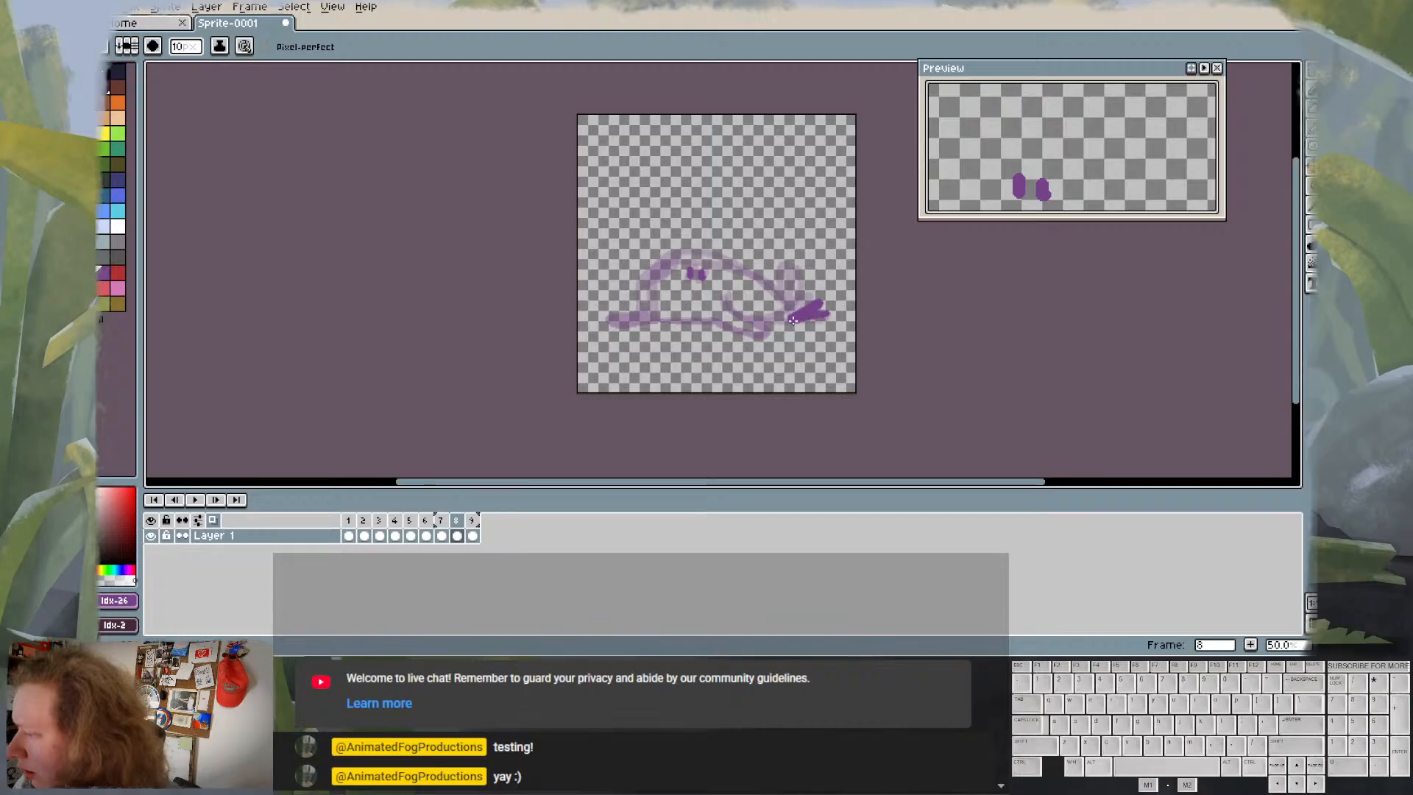
- Flip back and forth between frames 7, 8 and 9 to examine how the redrawn tail flippers move
key(Return)
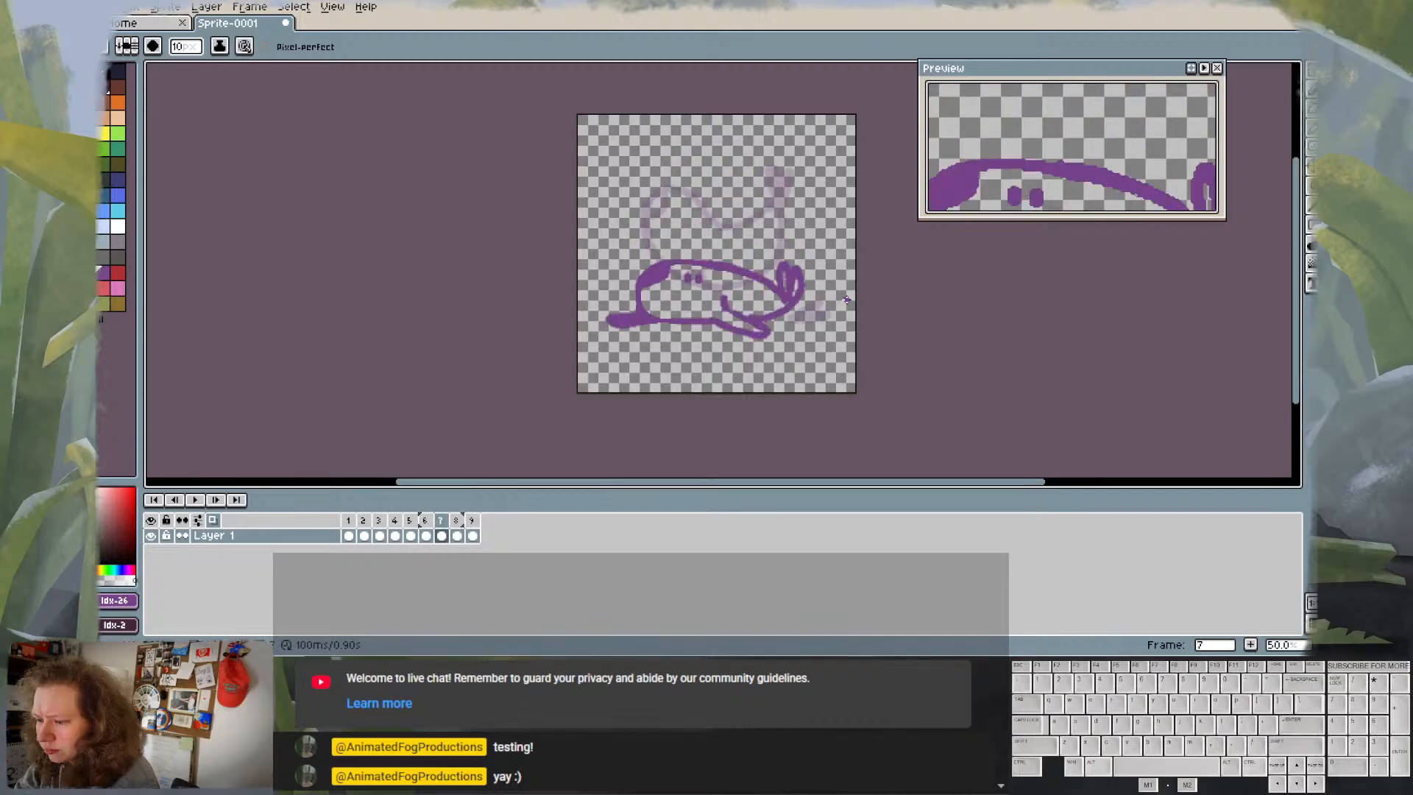
key(Left)
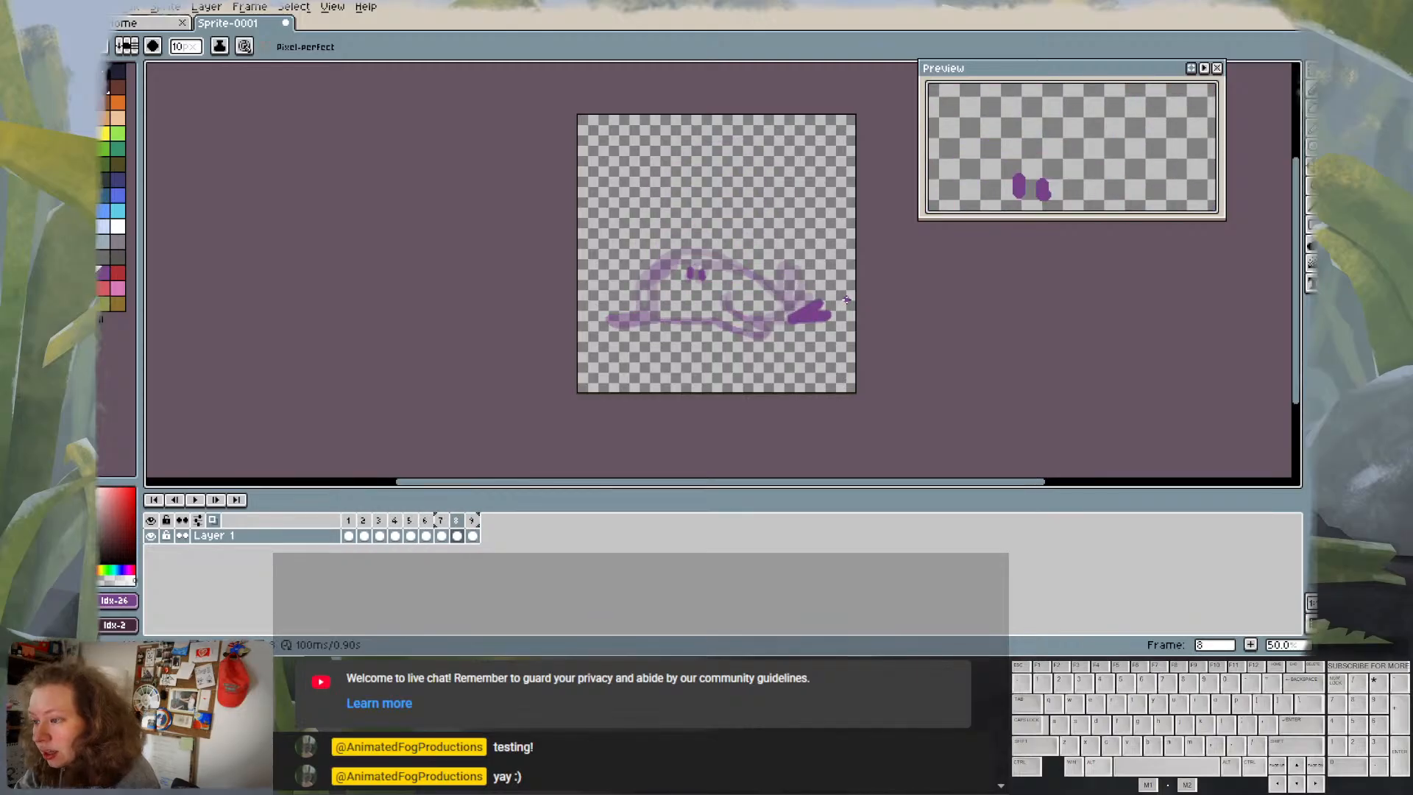
key(Right)
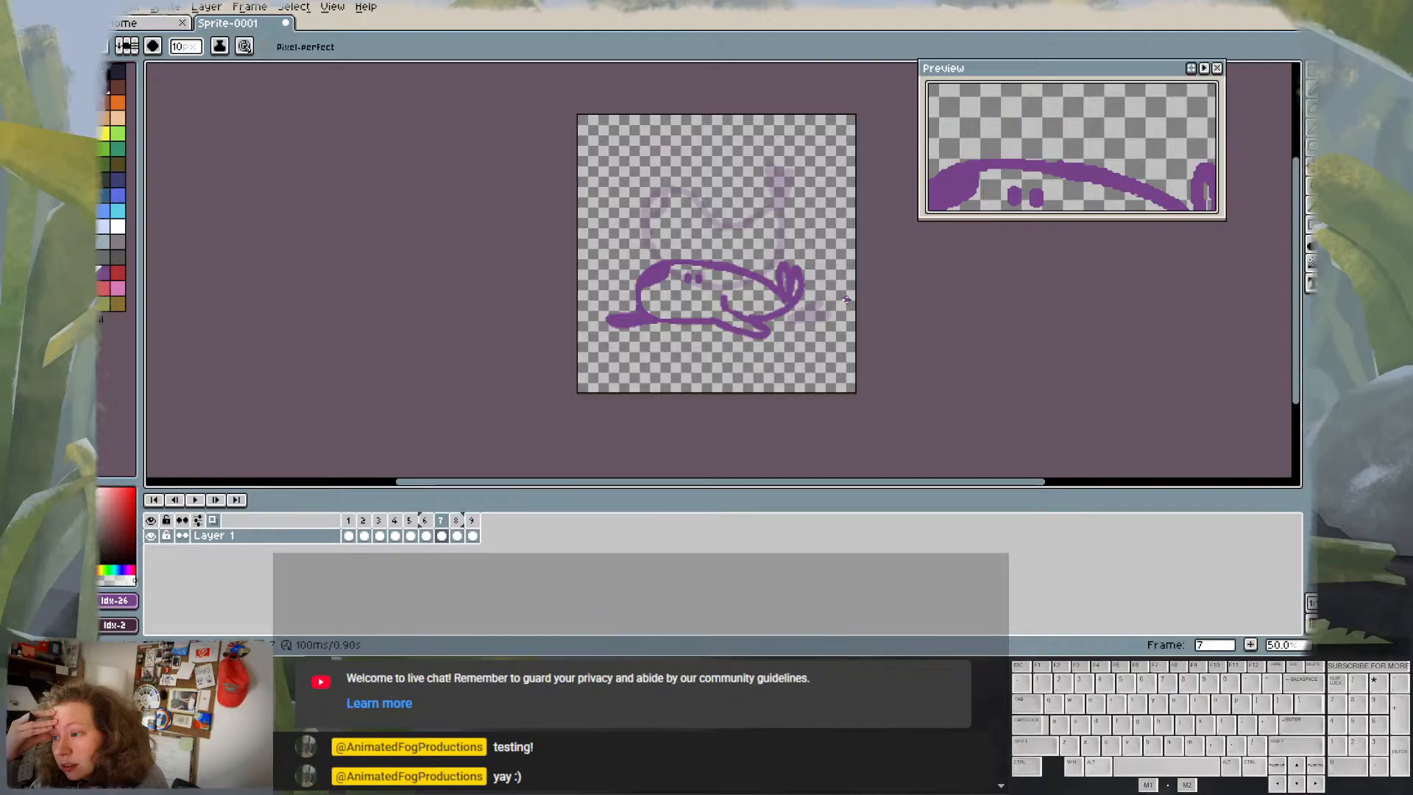
key(Left)
key(Right)
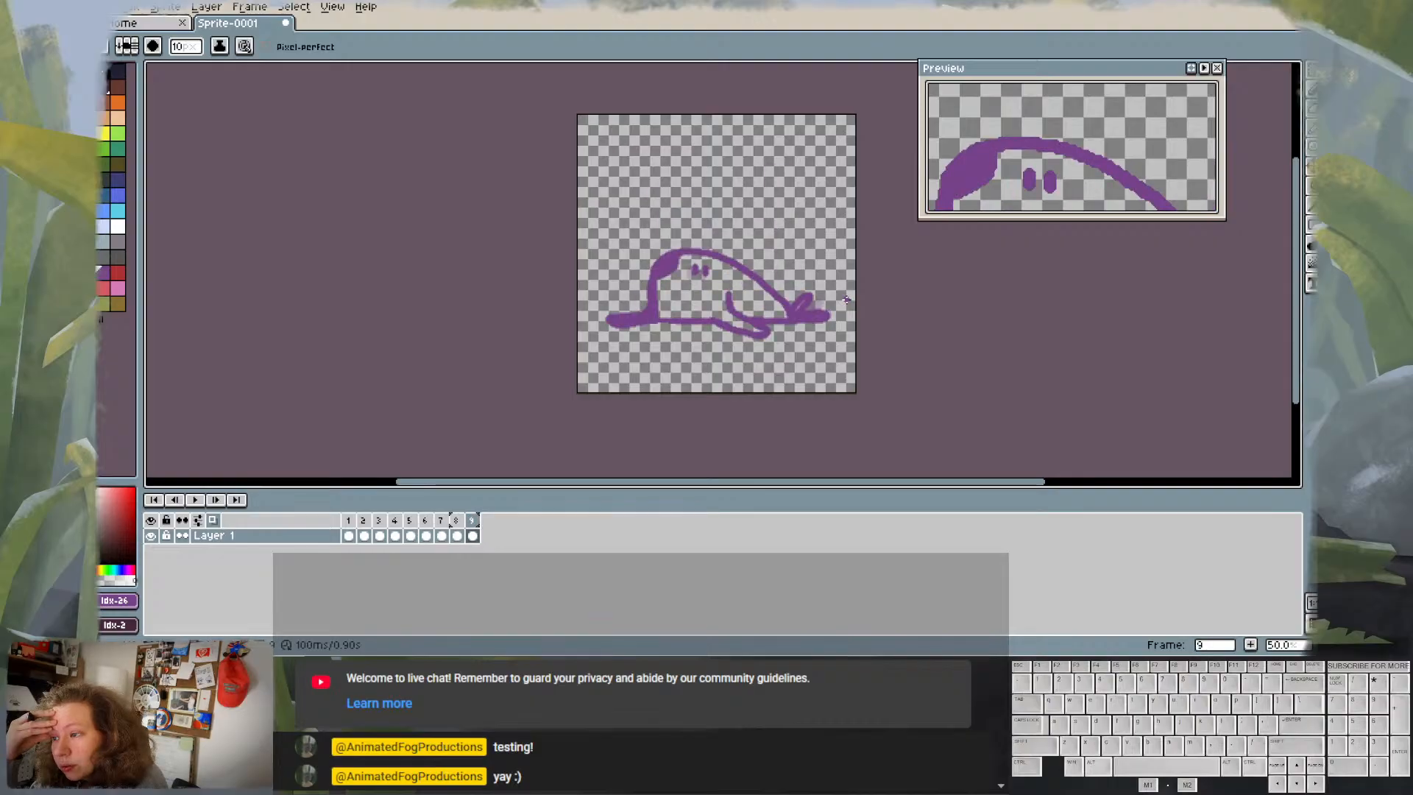
key(Left)
key(Right)
key(Left)
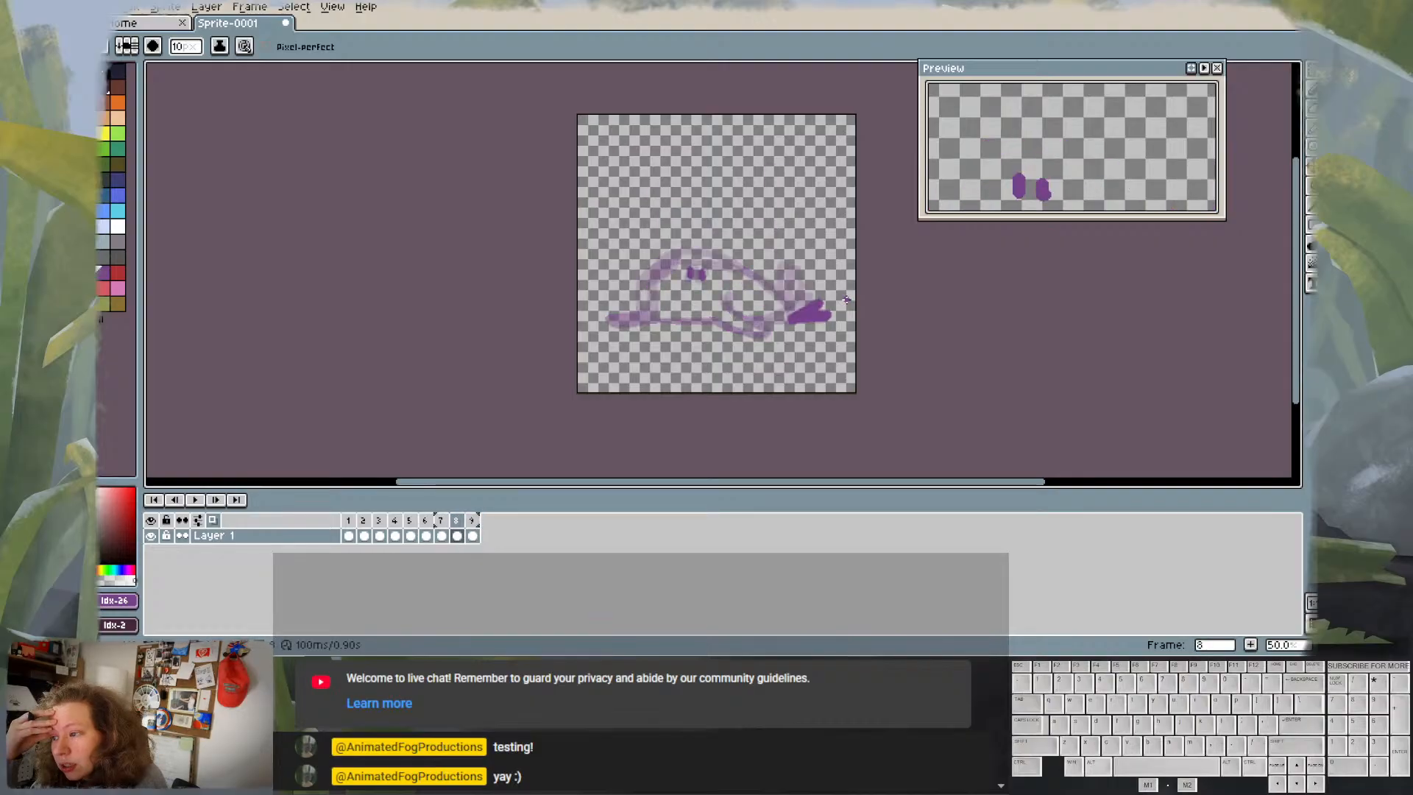
key(Right)
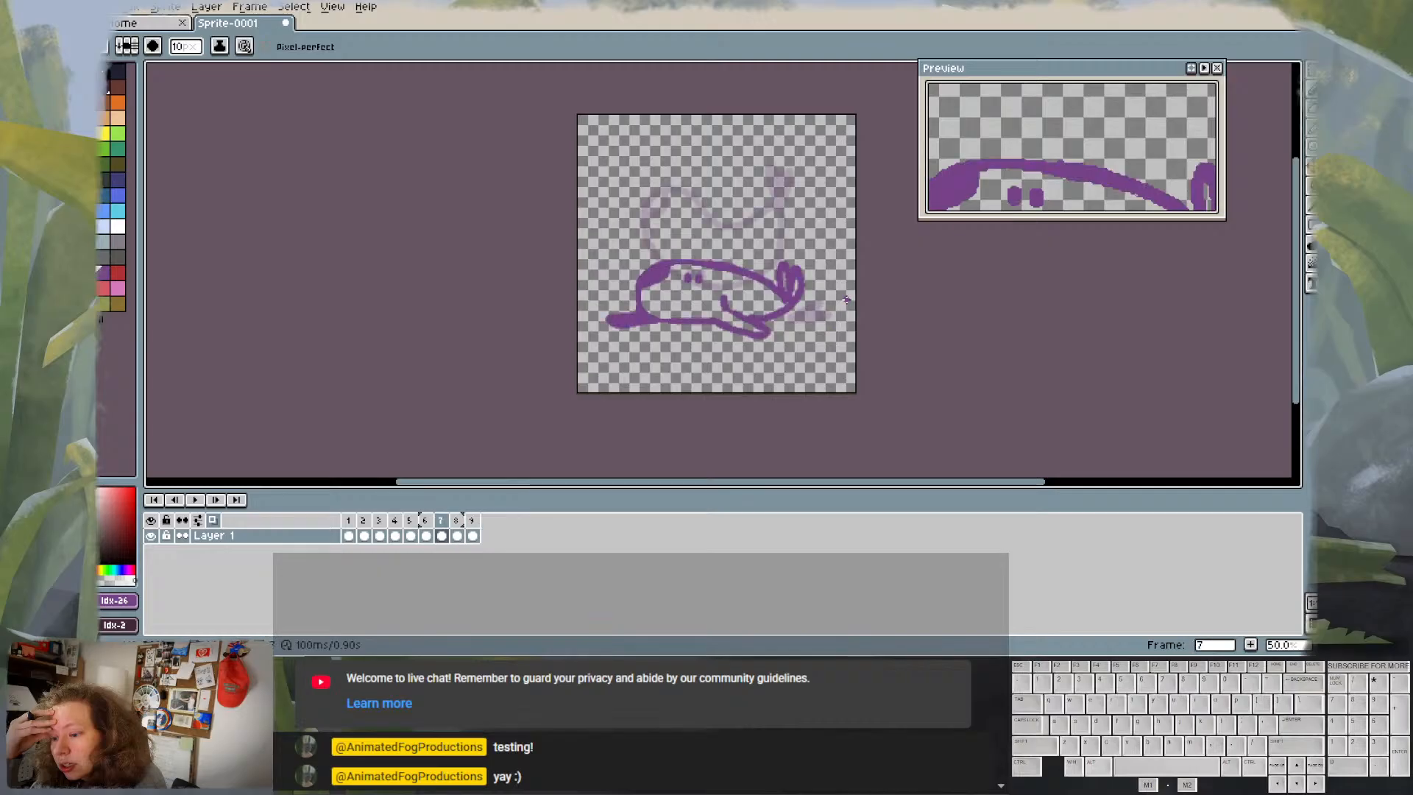
key(Left)
key(Right)
key(Left)
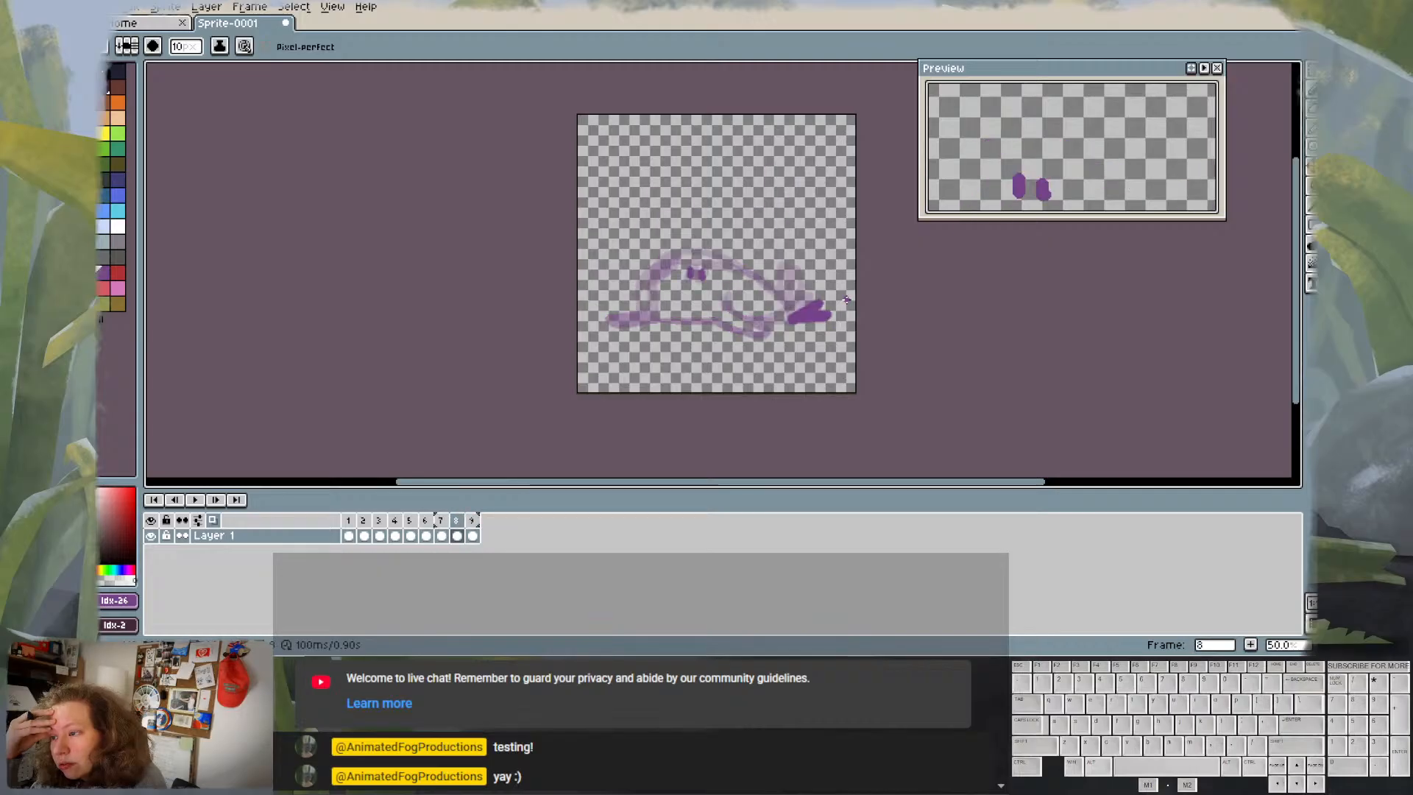
key(Left)
key(Right)
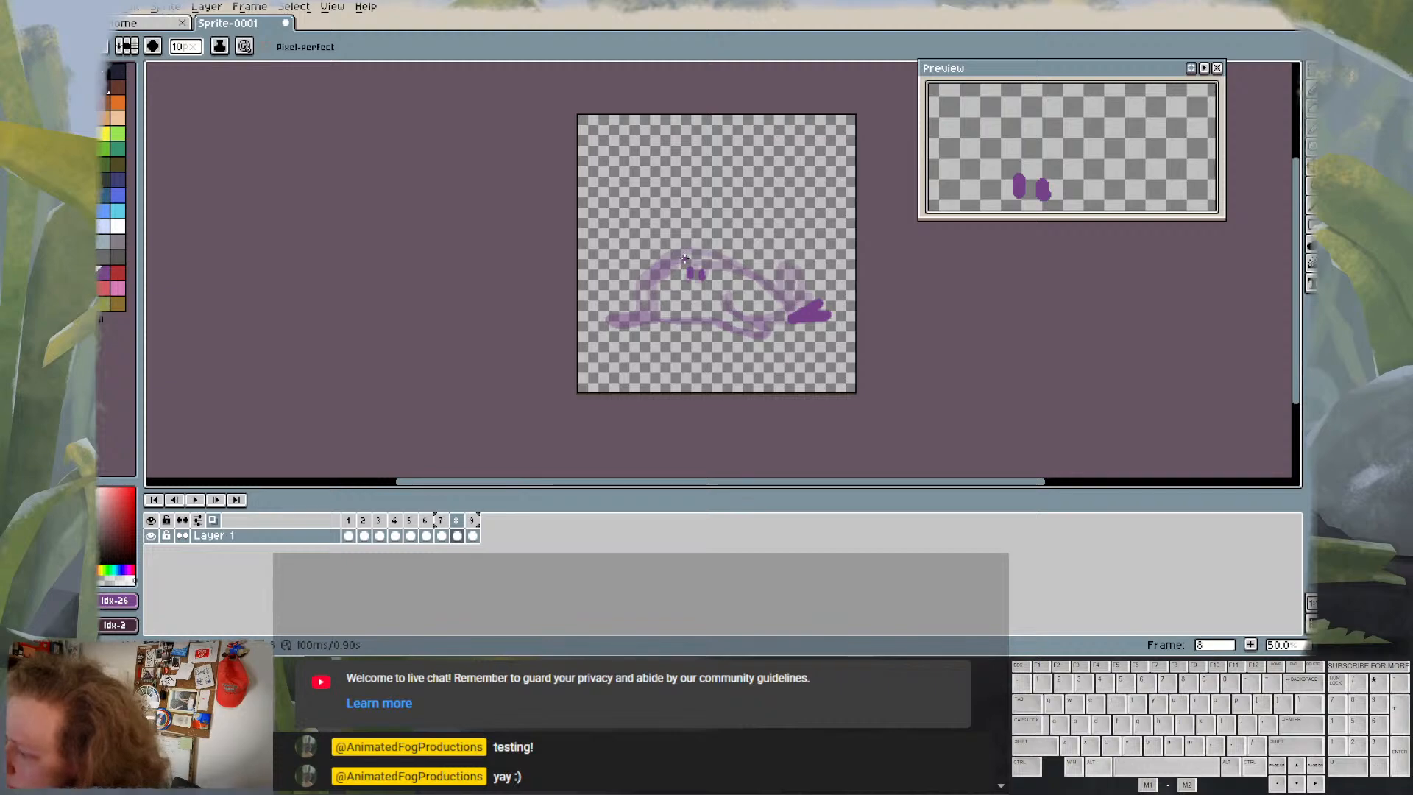
- Draw the curved front outline of the head on frame 8, from above the eyes down to the front flipper
drag(686, 259, 642, 293)
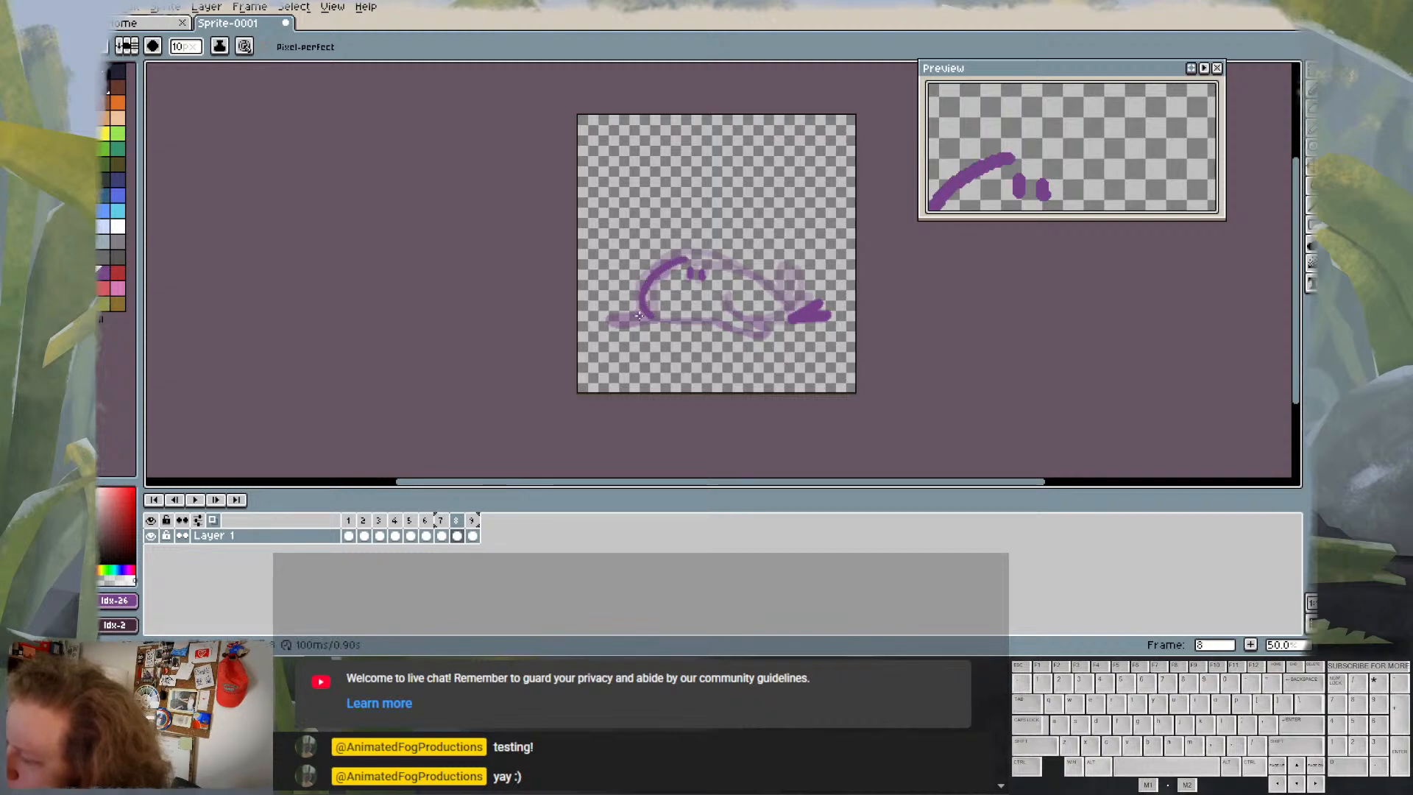
key(Return)
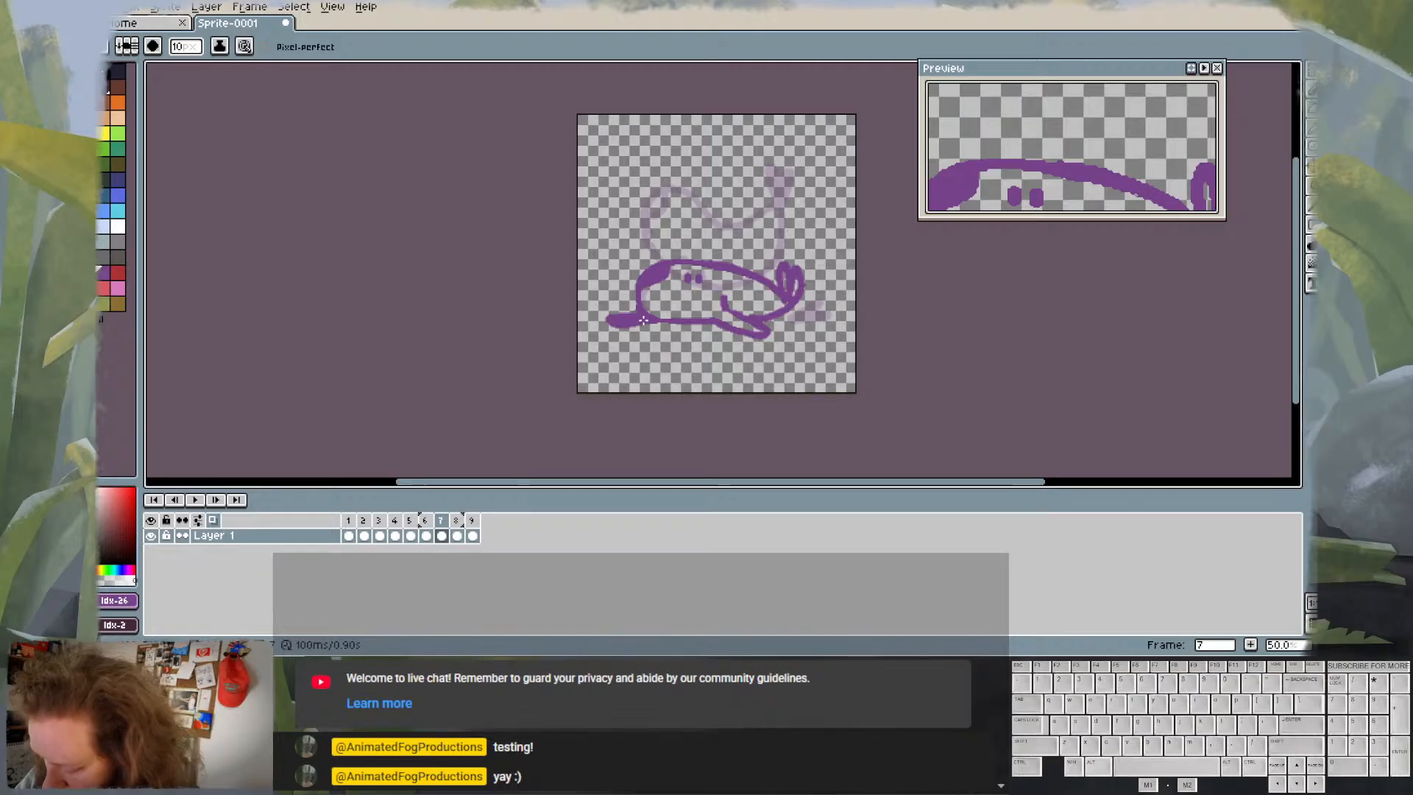
- Lasso the flipper in front of the head on frame 7 and rotate it to -24.8° so its tip lifts
key(m)
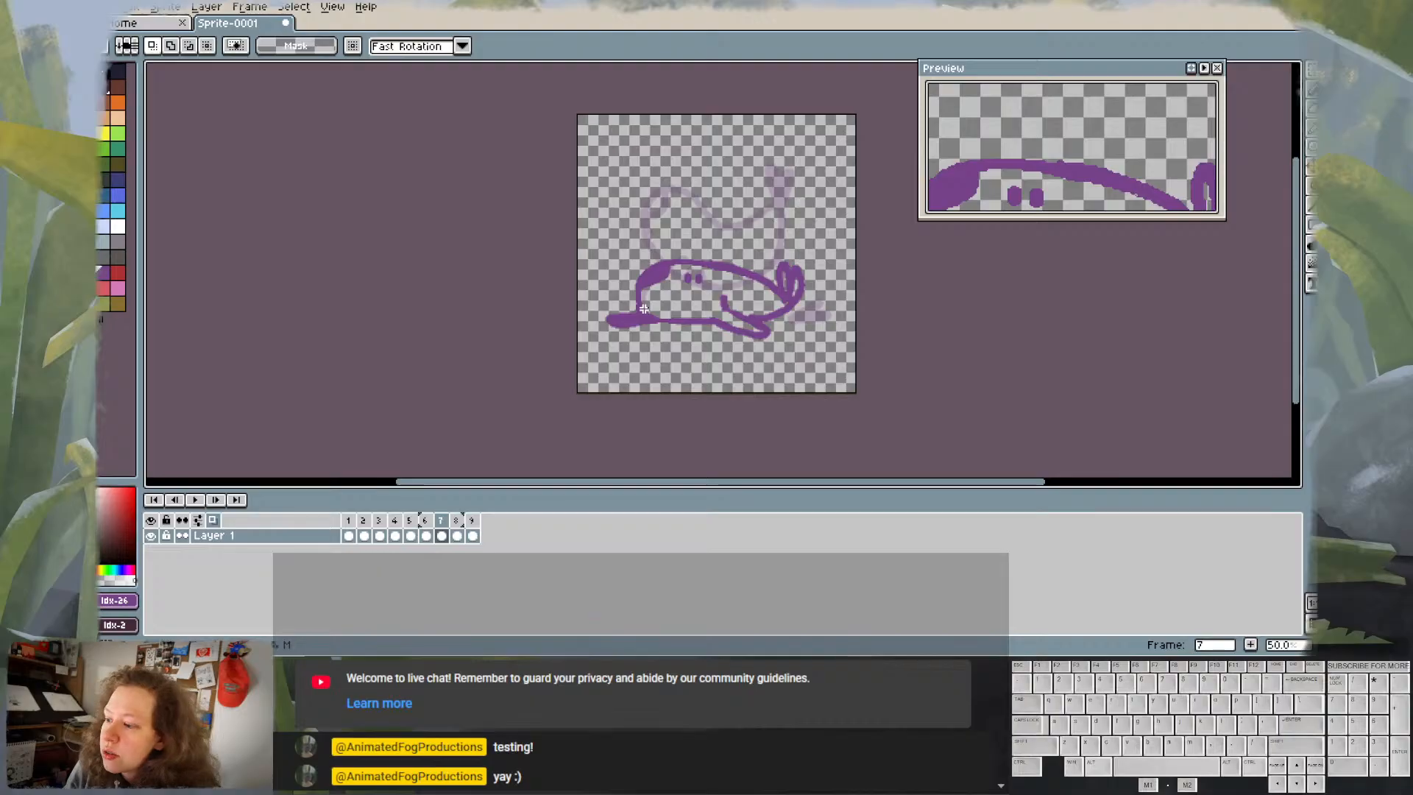
mouse_move(1312, 70)
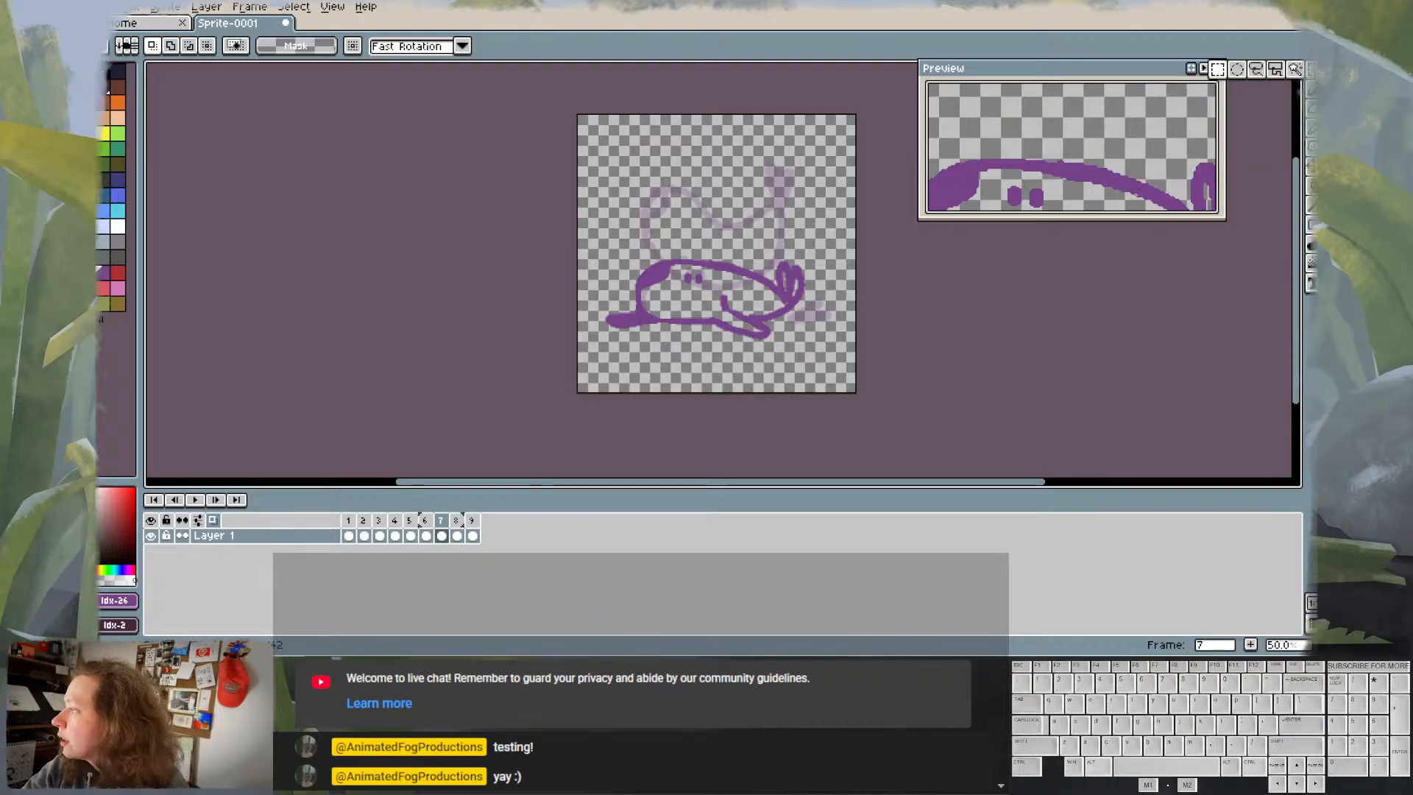
click(1256, 70)
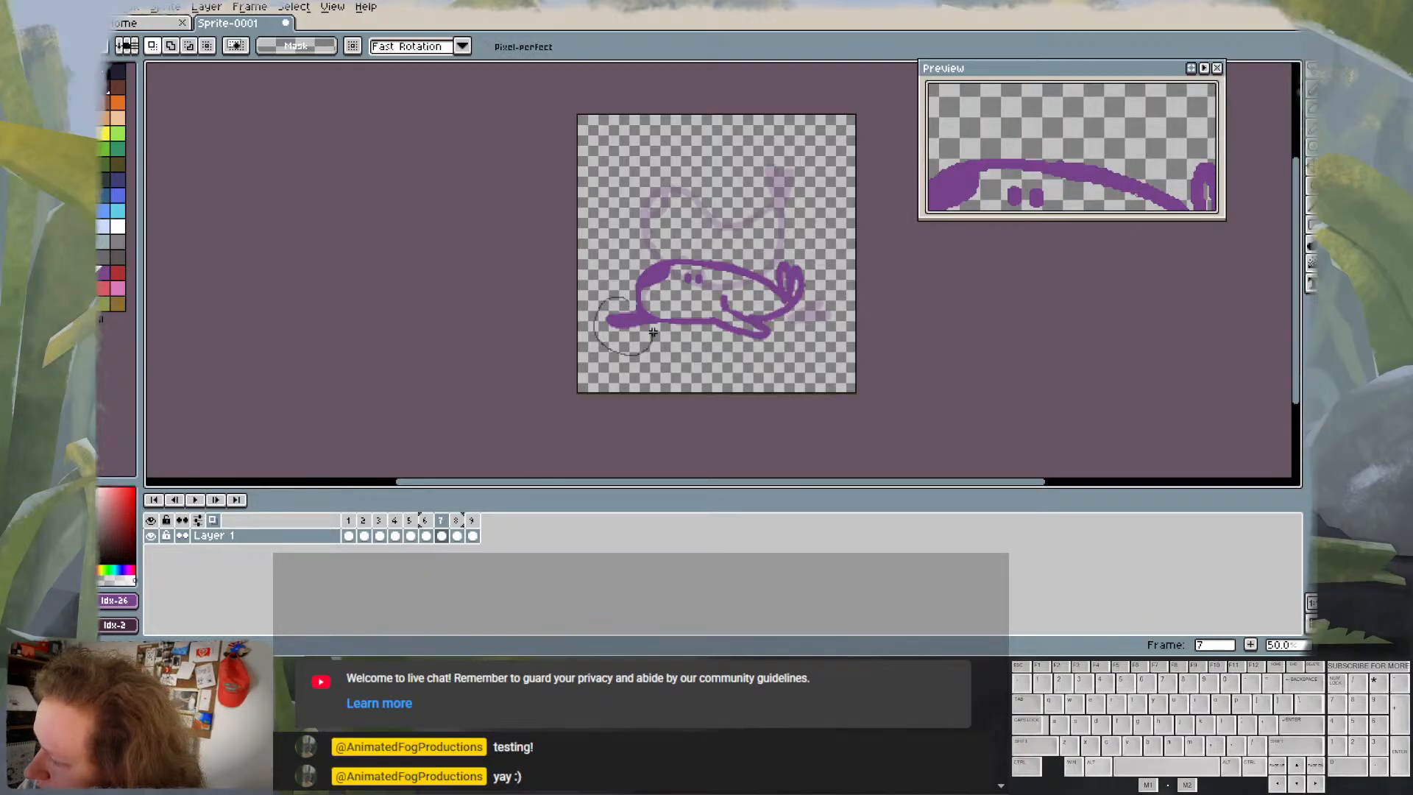
drag(622, 297, 595, 265)
drag(636, 324, 634, 312)
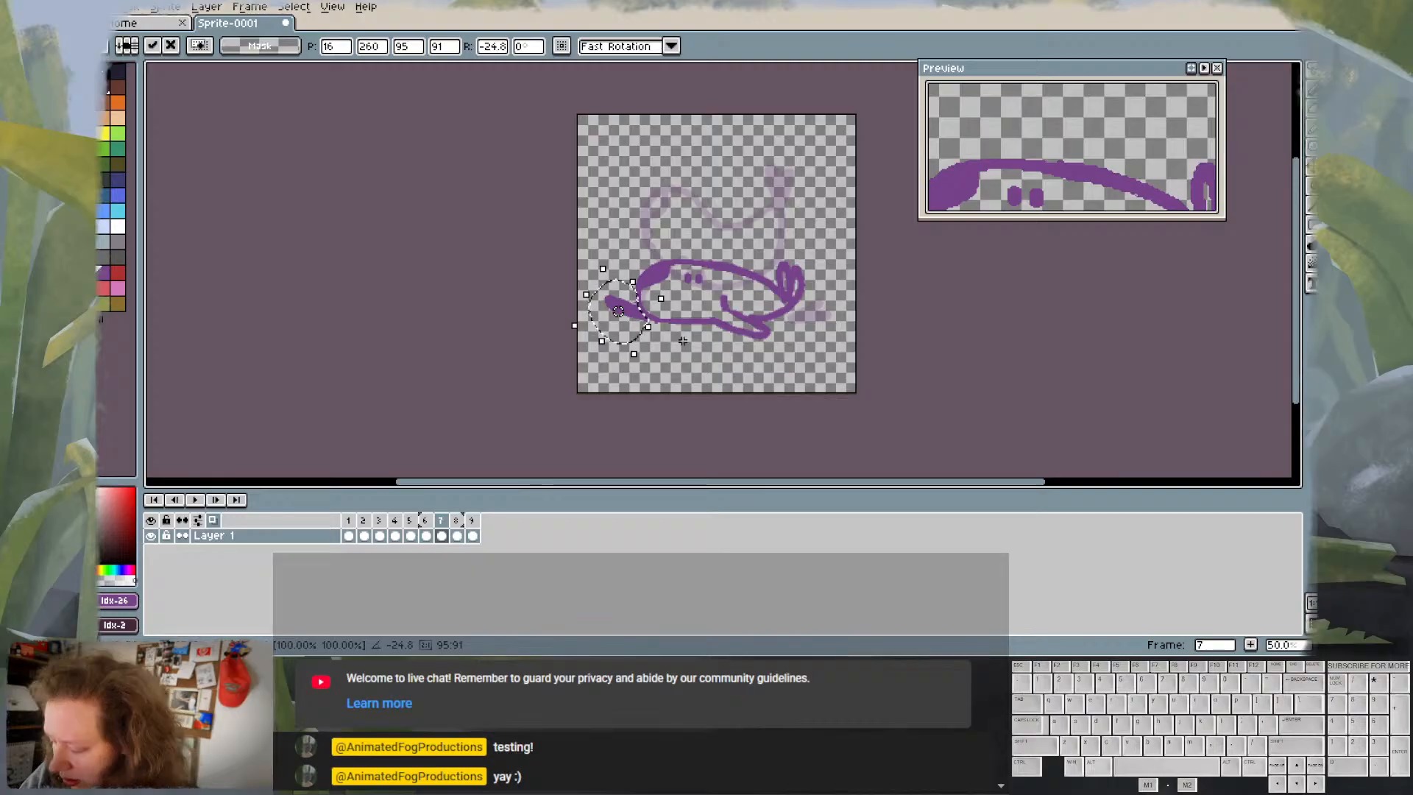
click(805, 366)
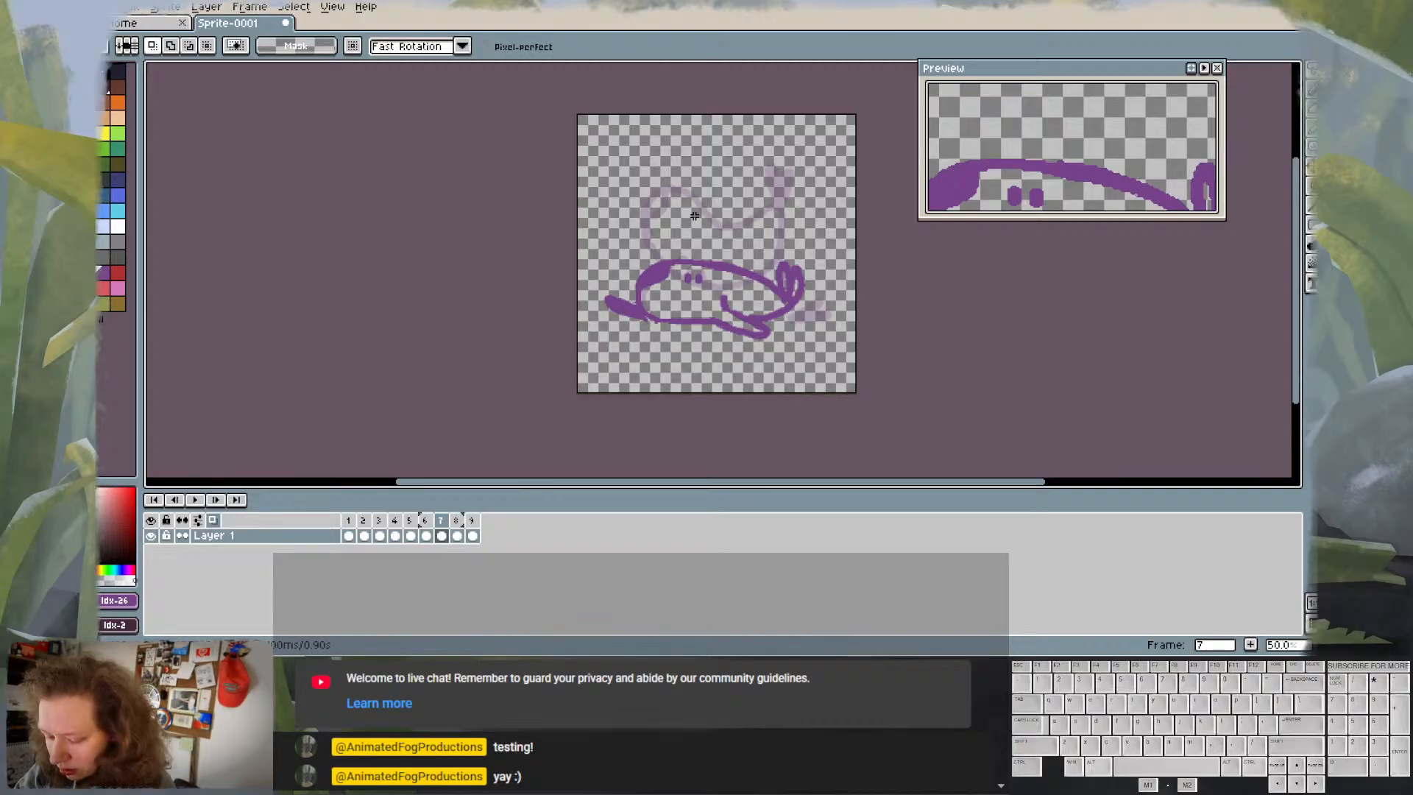
- Flip through frames 6 to 9 to examine the motion of frame 7's raised front flipper
key(b)
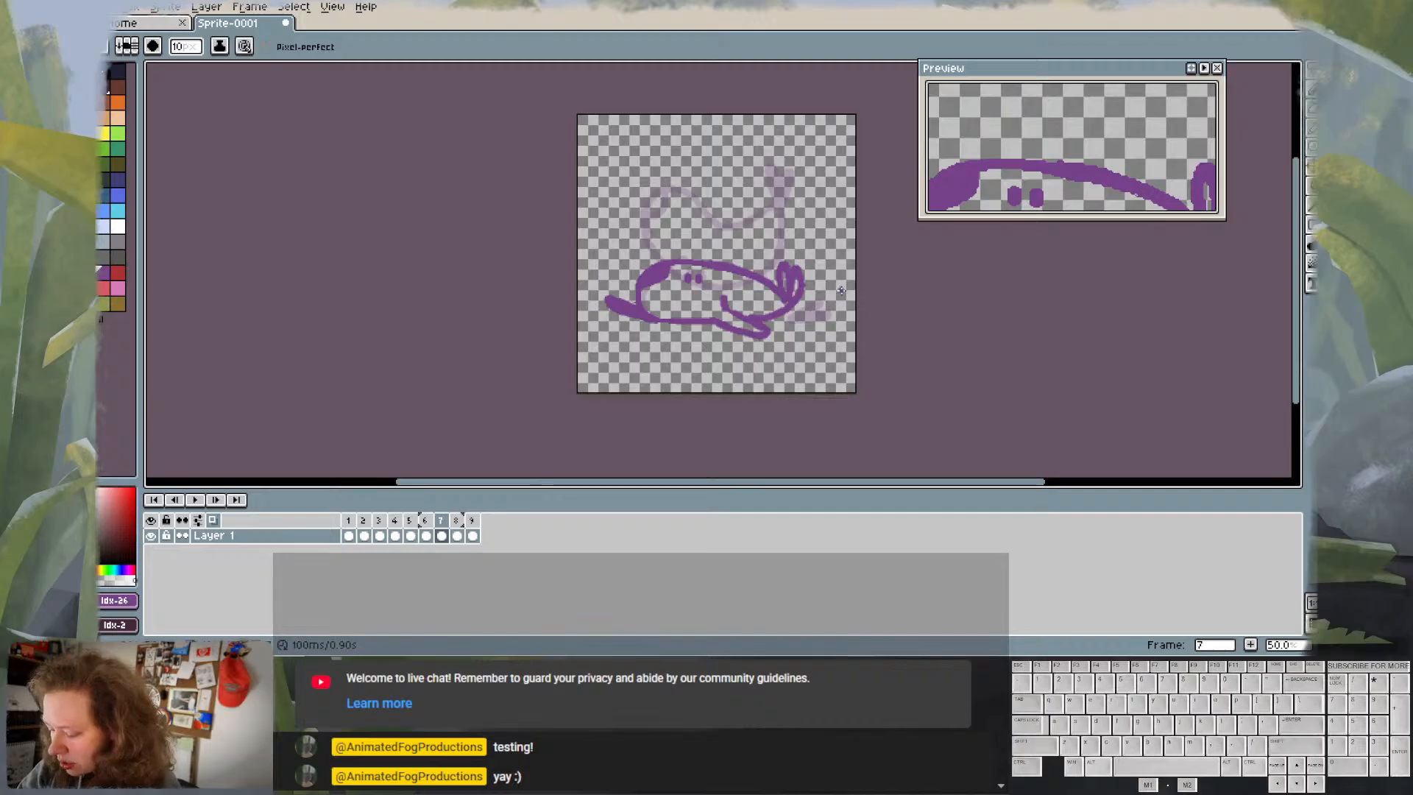
key(Left)
key(Right)
key(Right)
key(Left)
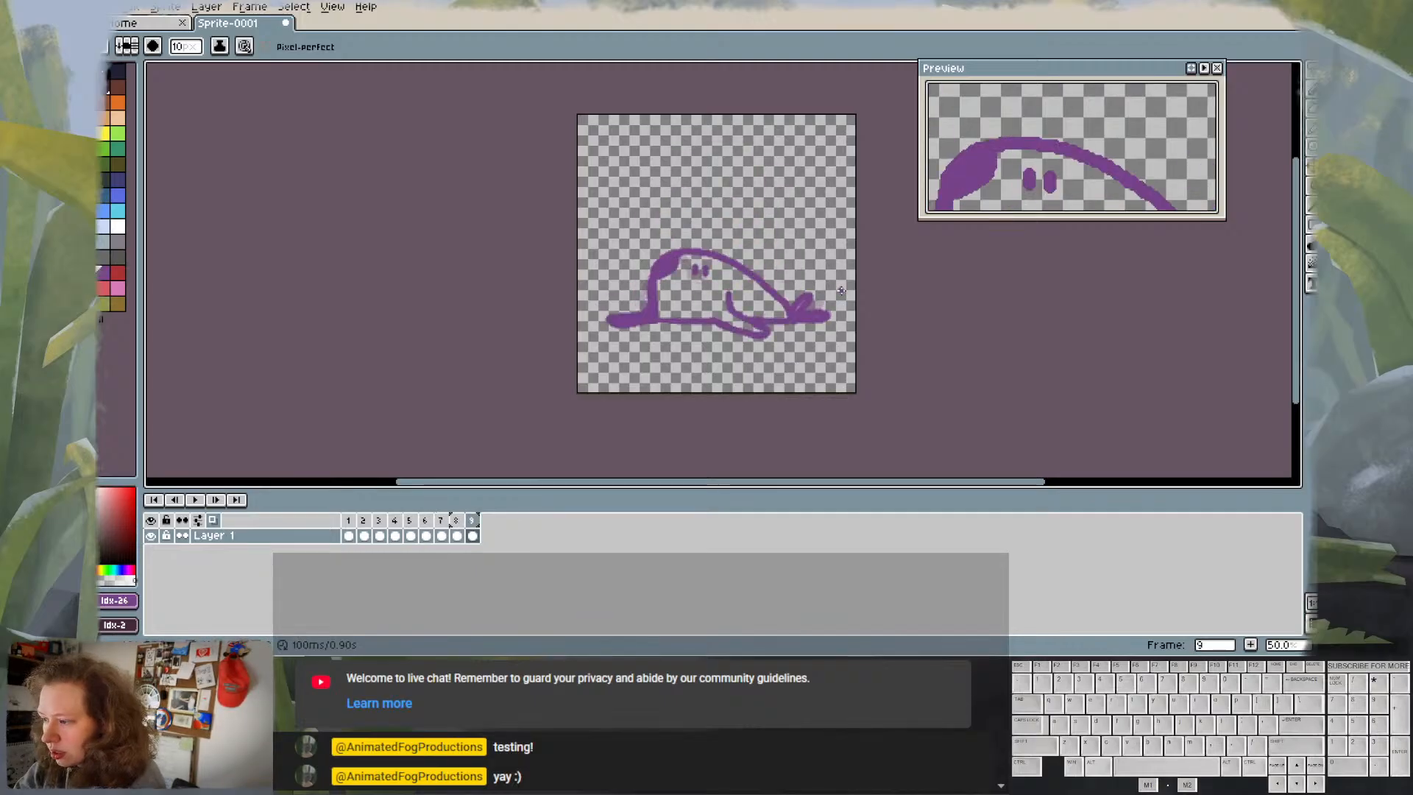
key(Right)
key(Left)
key(Left)
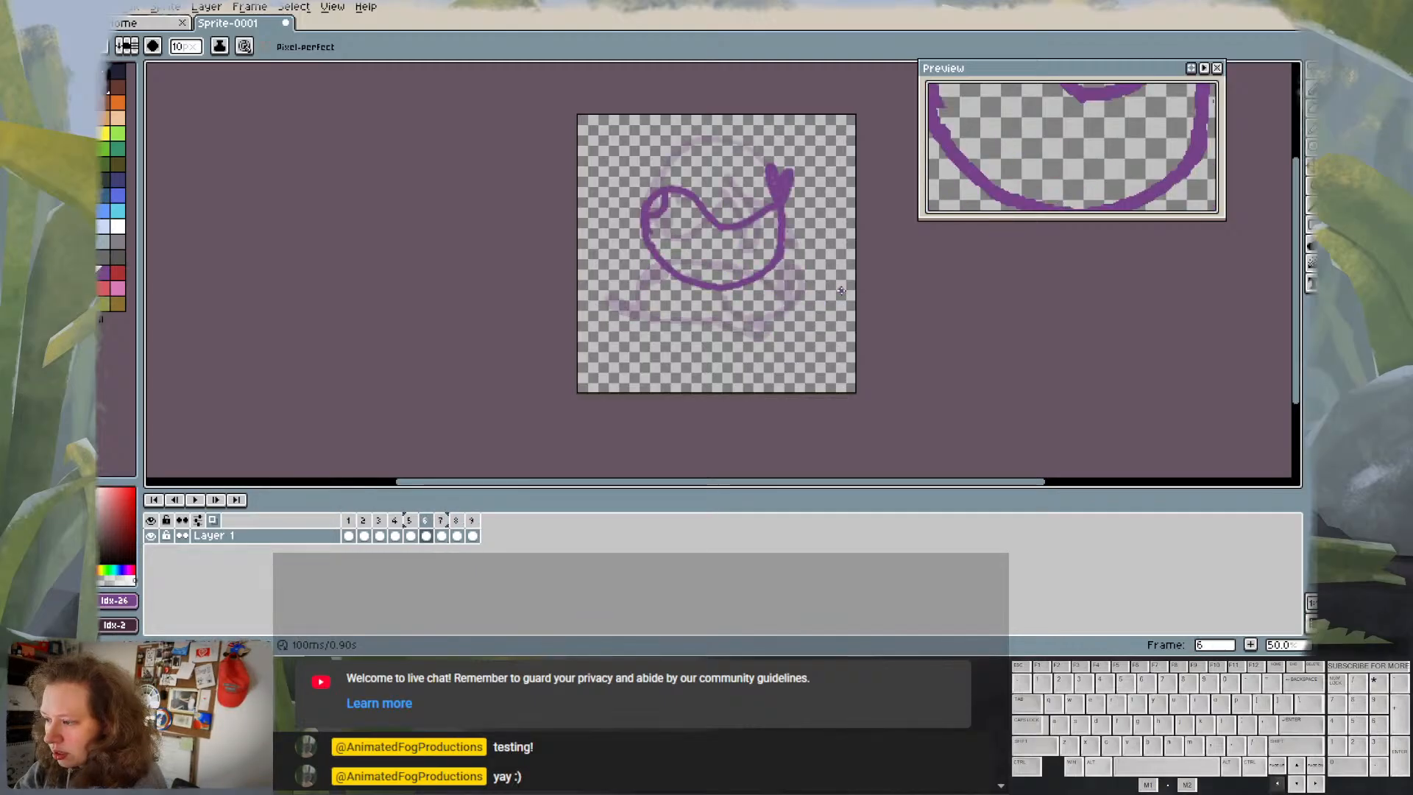
key(Right)
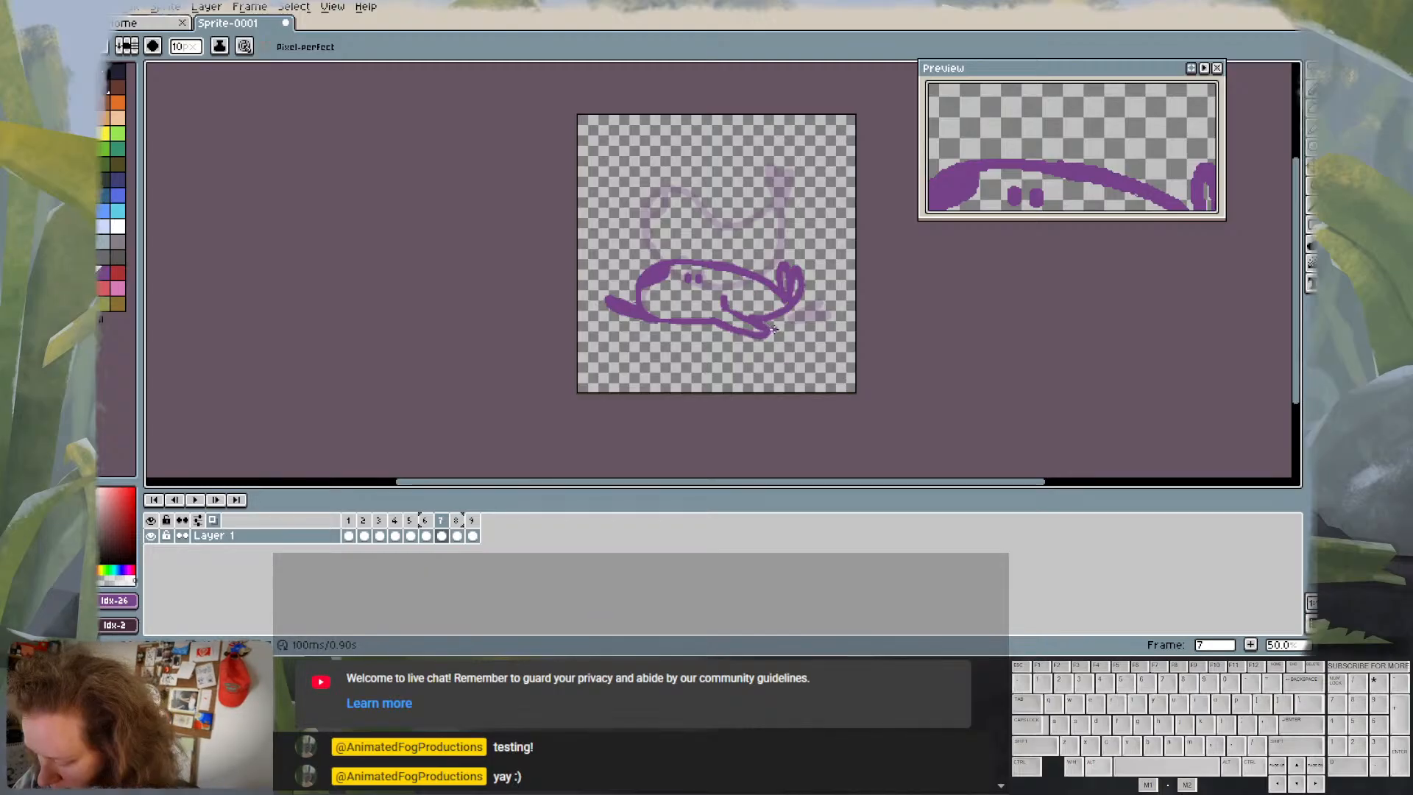
key(l)
mouse_move(774, 329)
mouse_down()
mouse_move(719, 293)
mouse_move(722, 338)
mouse_move(780, 337)
mouse_up()
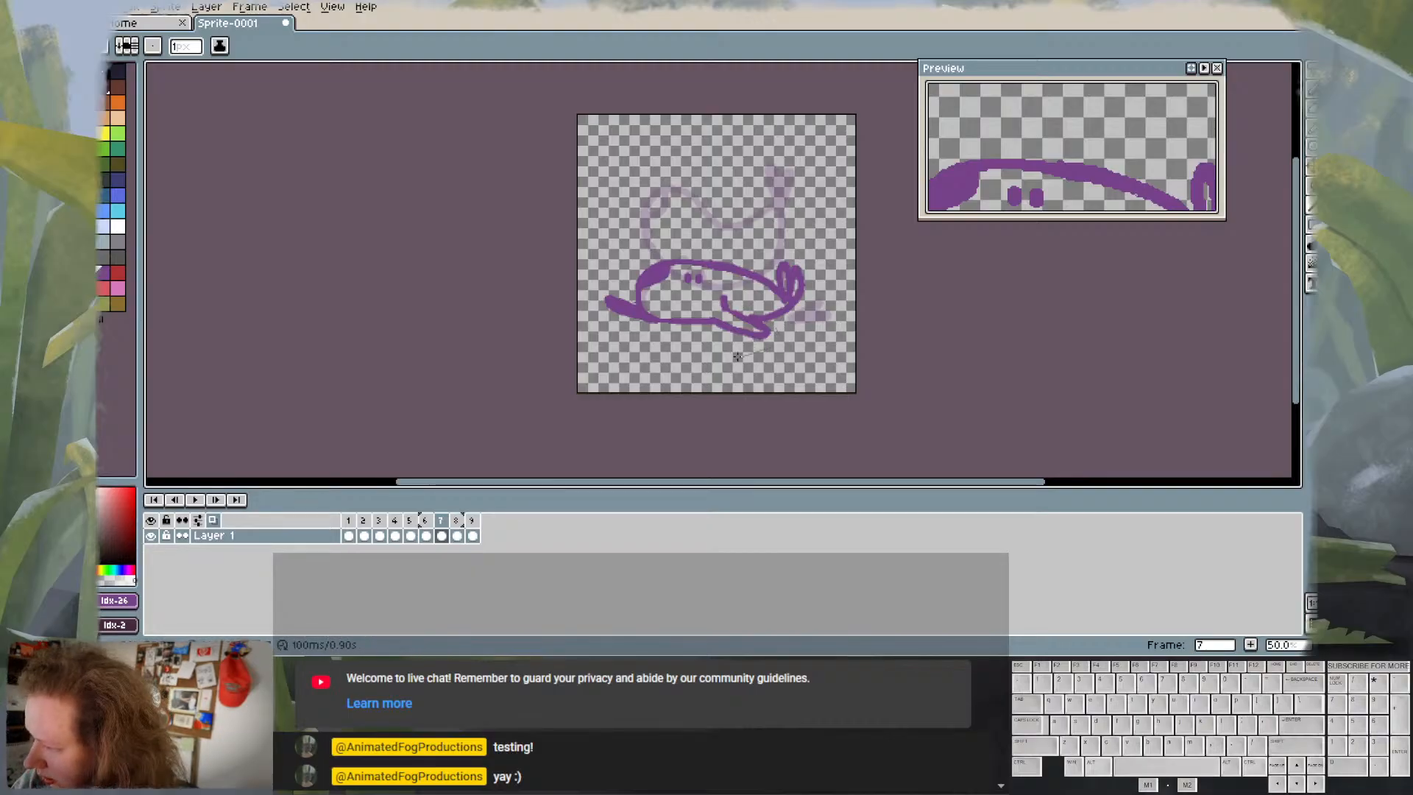
key(v)
key(ctrl+z)
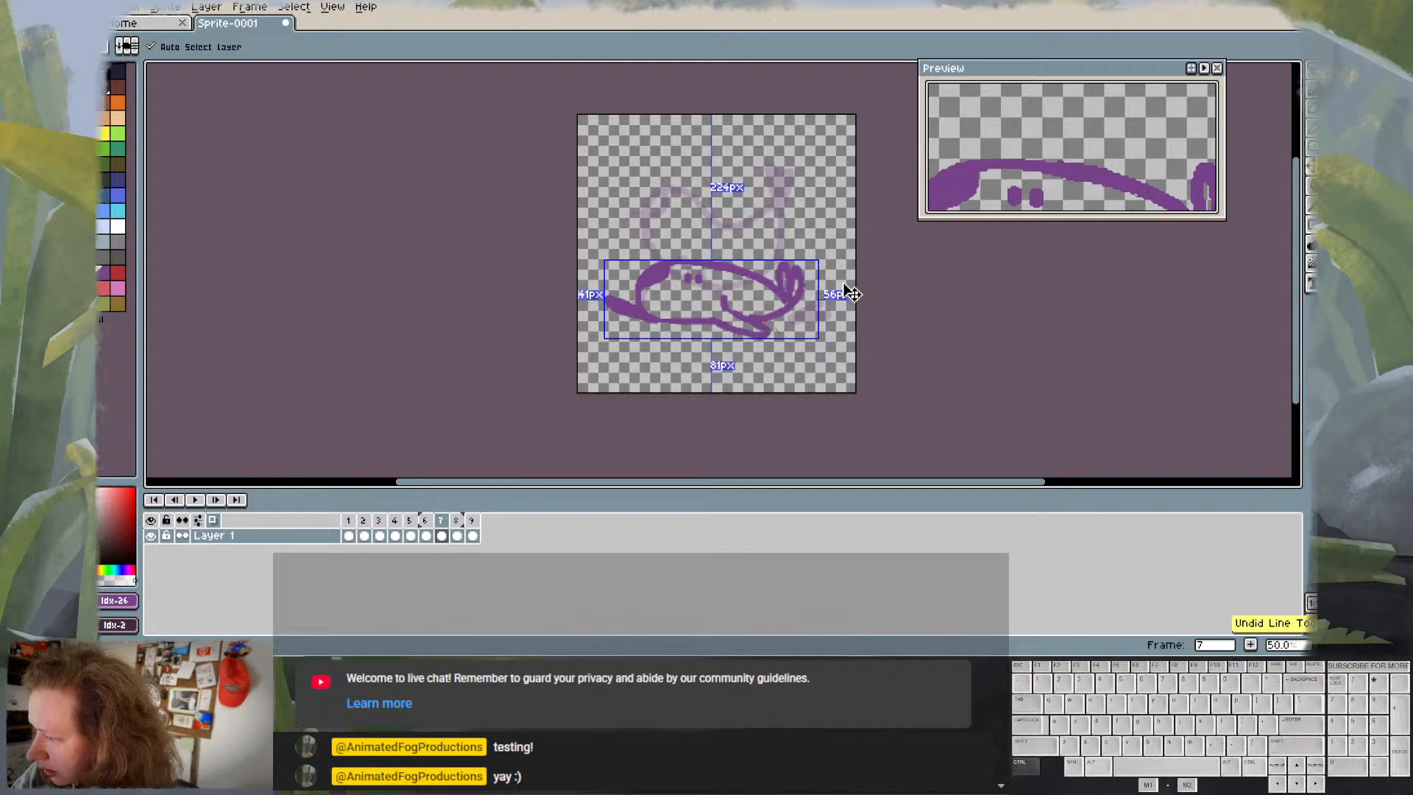
key(l)
key(m)
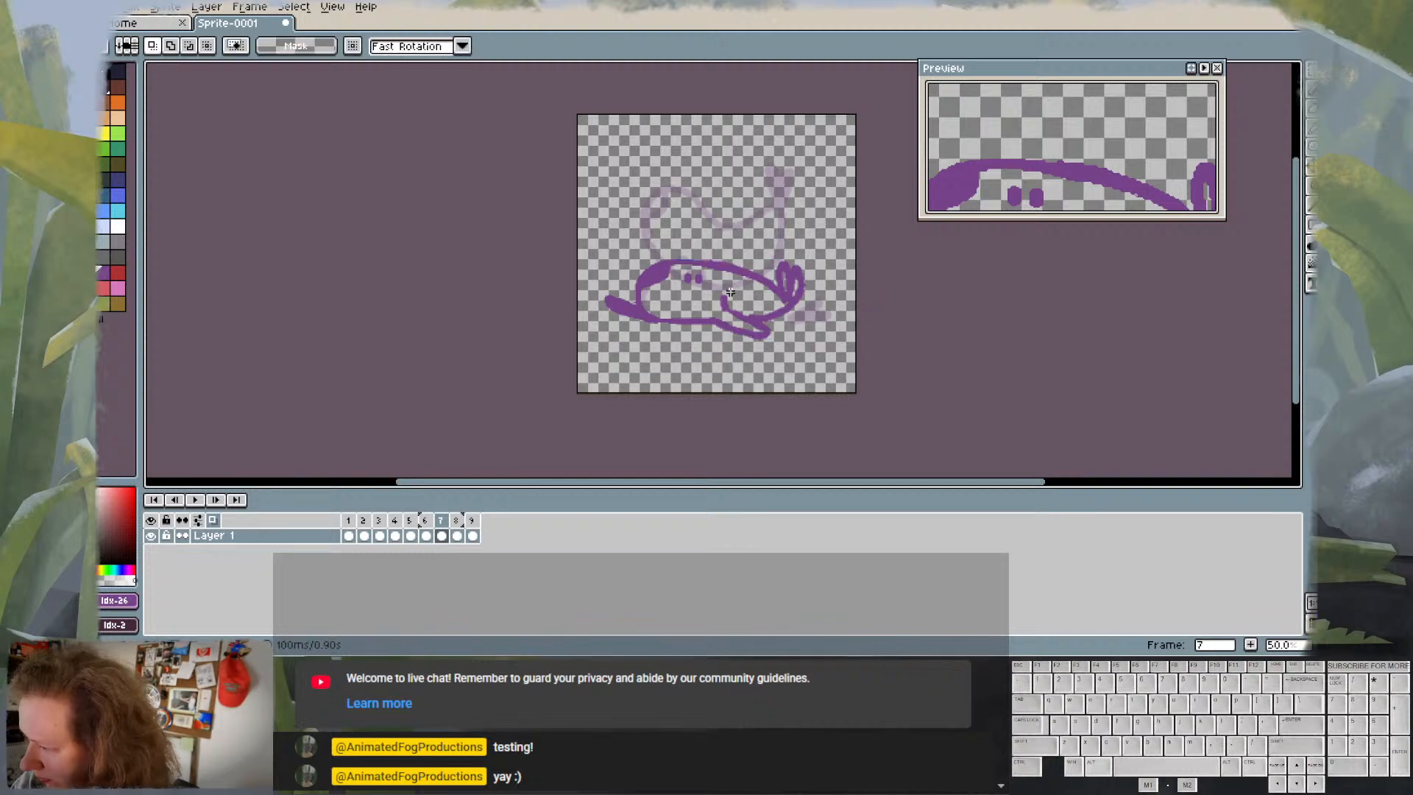
drag(729, 293, 761, 365)
key(ctrl+d)
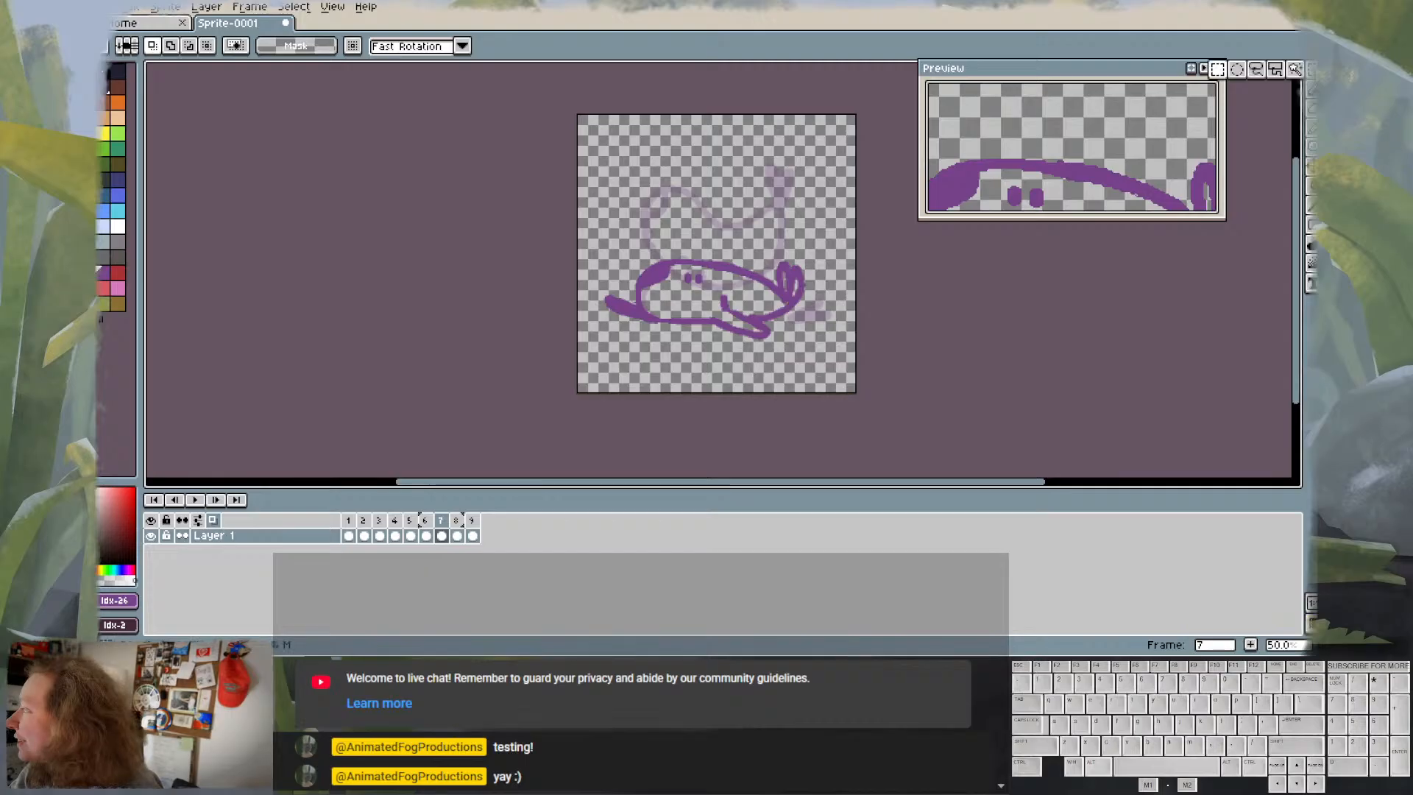
- Lasso the side flipper on frame 7 and rotate it to 19.1° so it lies inside the body
click(1256, 70)
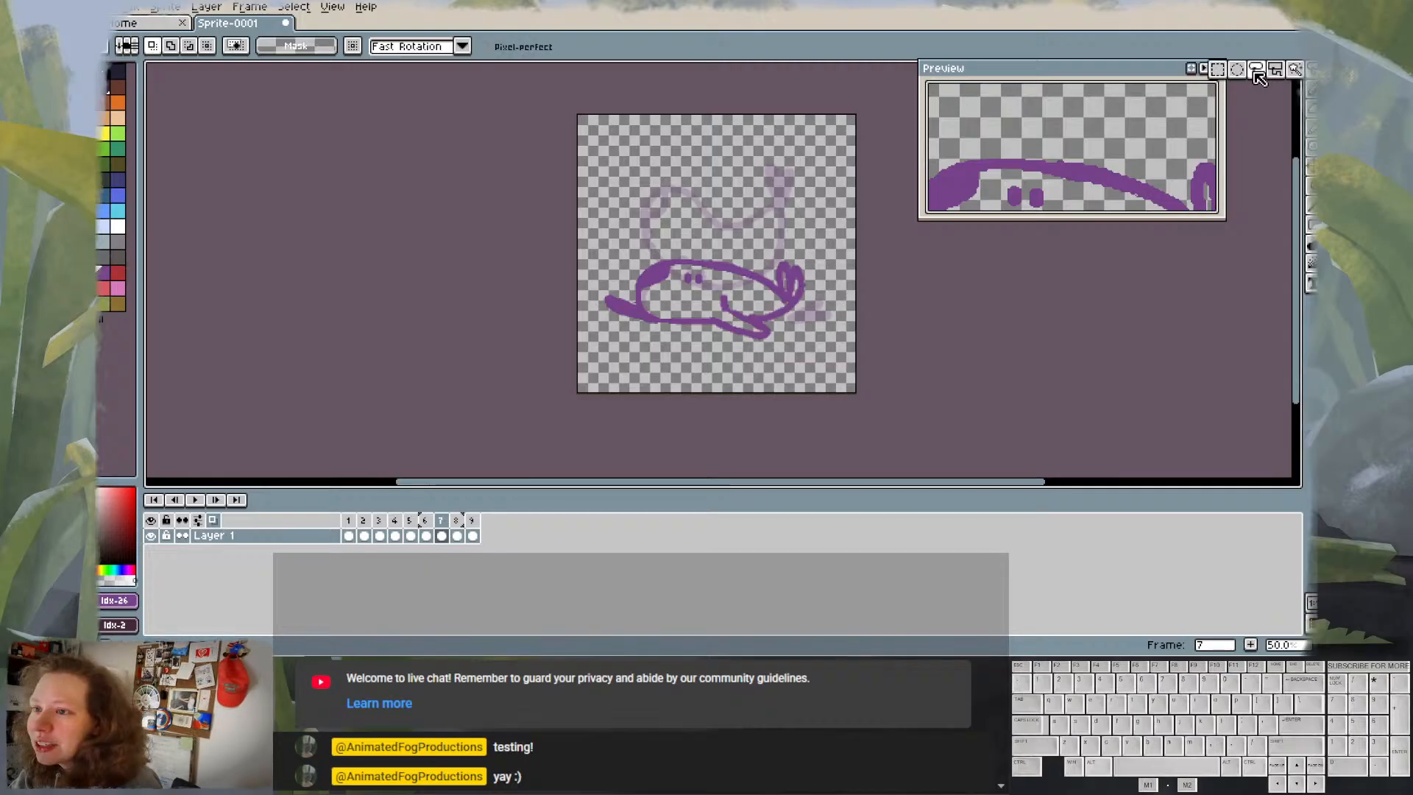
click(1313, 71)
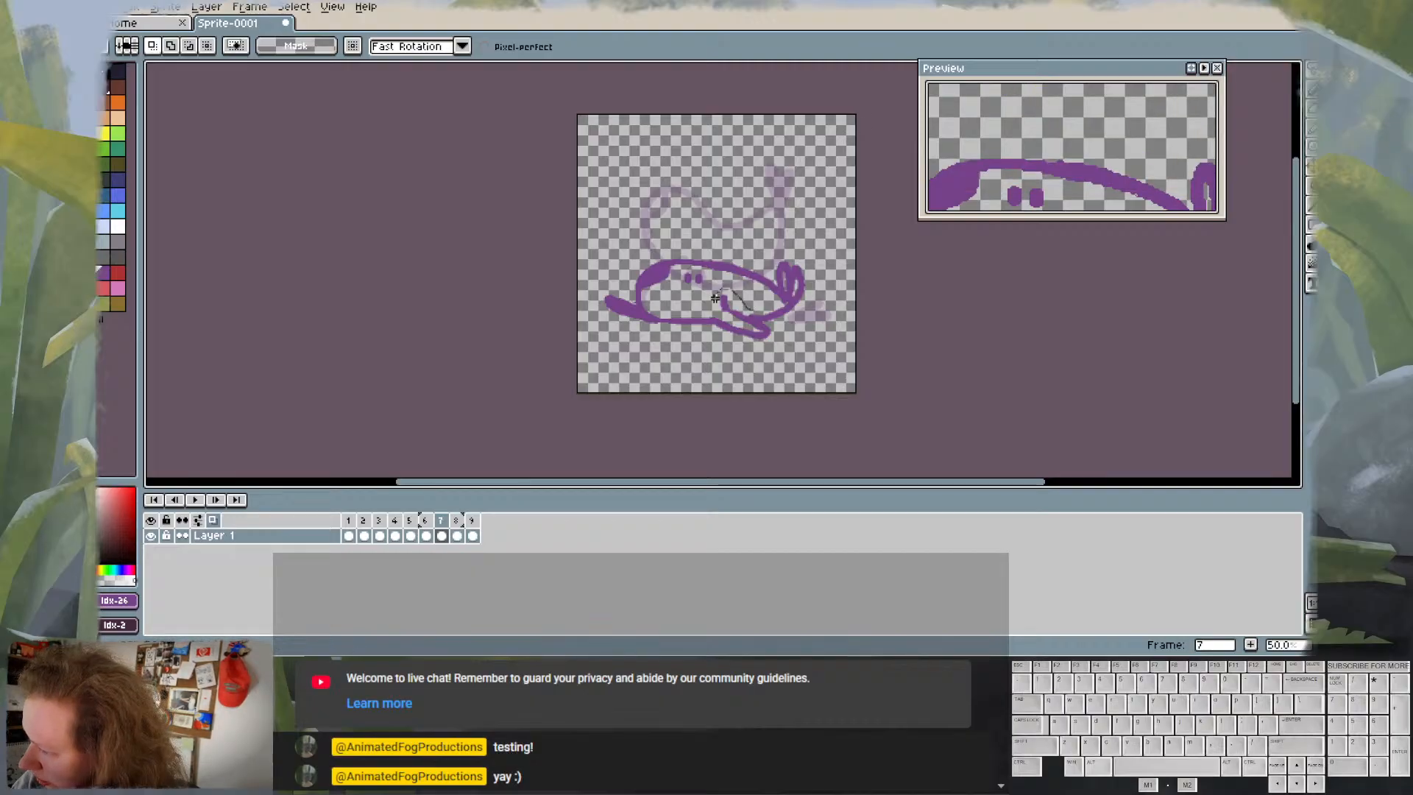
drag(773, 325, 782, 262)
mouse_move(773, 330)
mouse_down()
mouse_move(761, 315)
mouse_move(716, 319)
mouse_up()
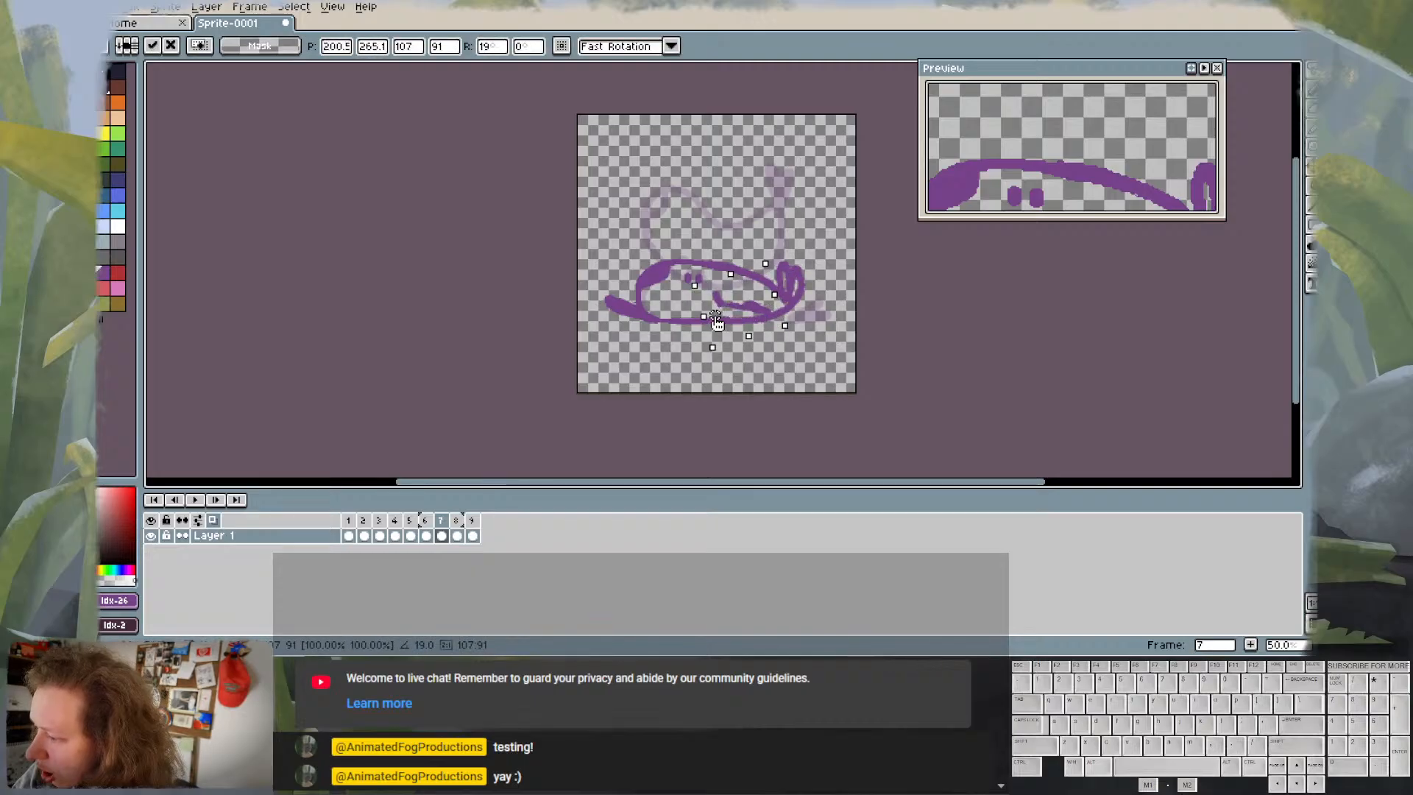
mouse_move(773, 250)
mouse_down()
mouse_move(763, 262)
mouse_move(789, 250)
mouse_up()
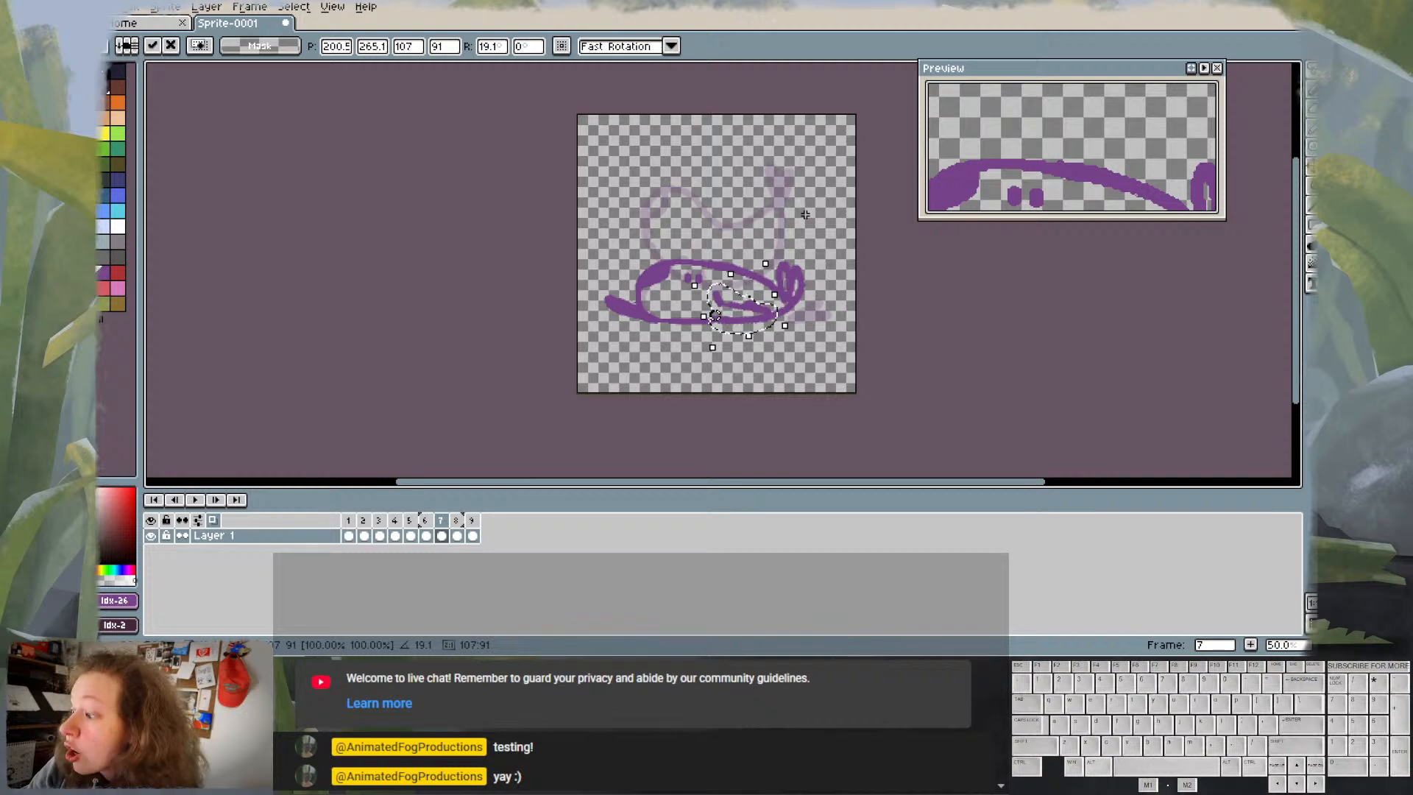
click(836, 330)
- Erase the side flipper from inside the body on frame 7, keeping the belly outline
key(b)
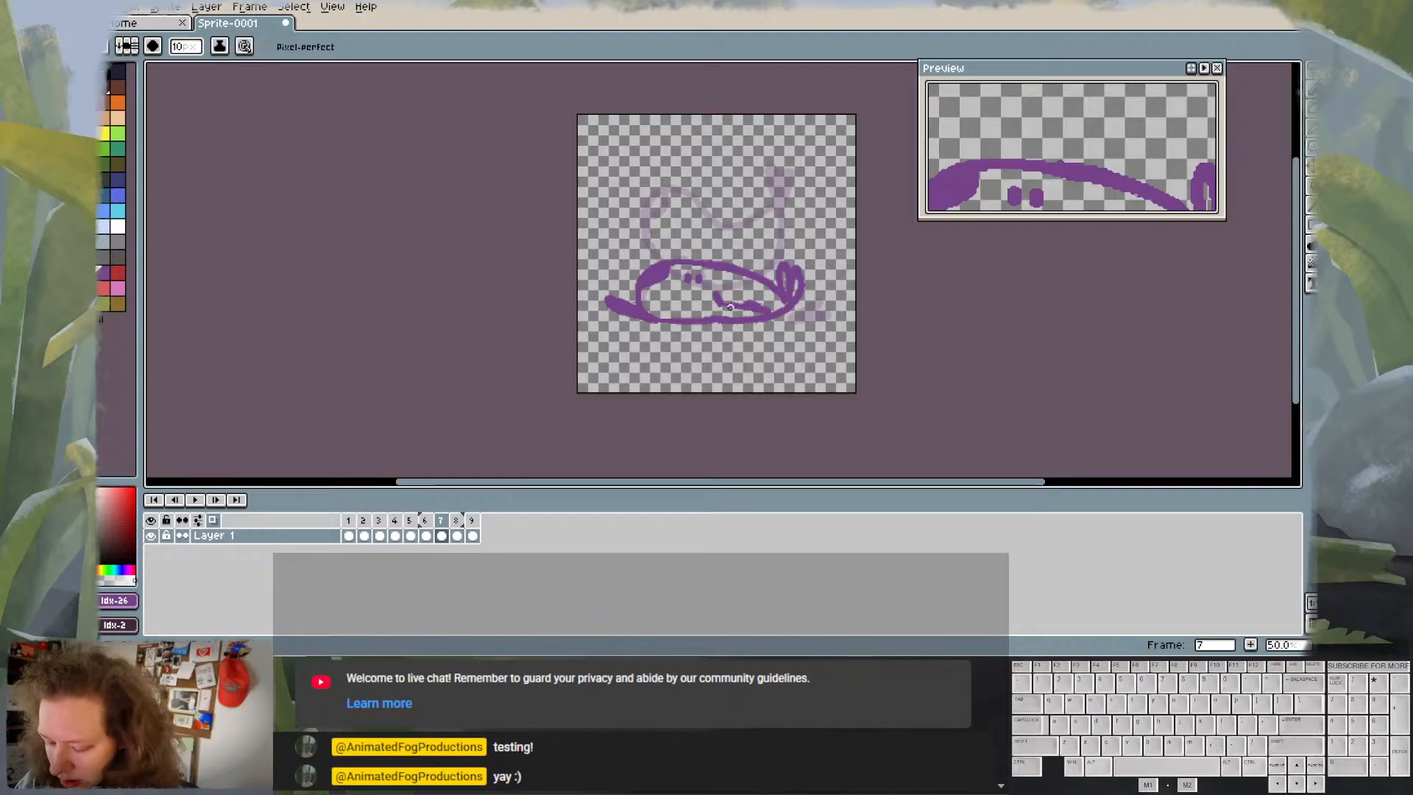
key(e)
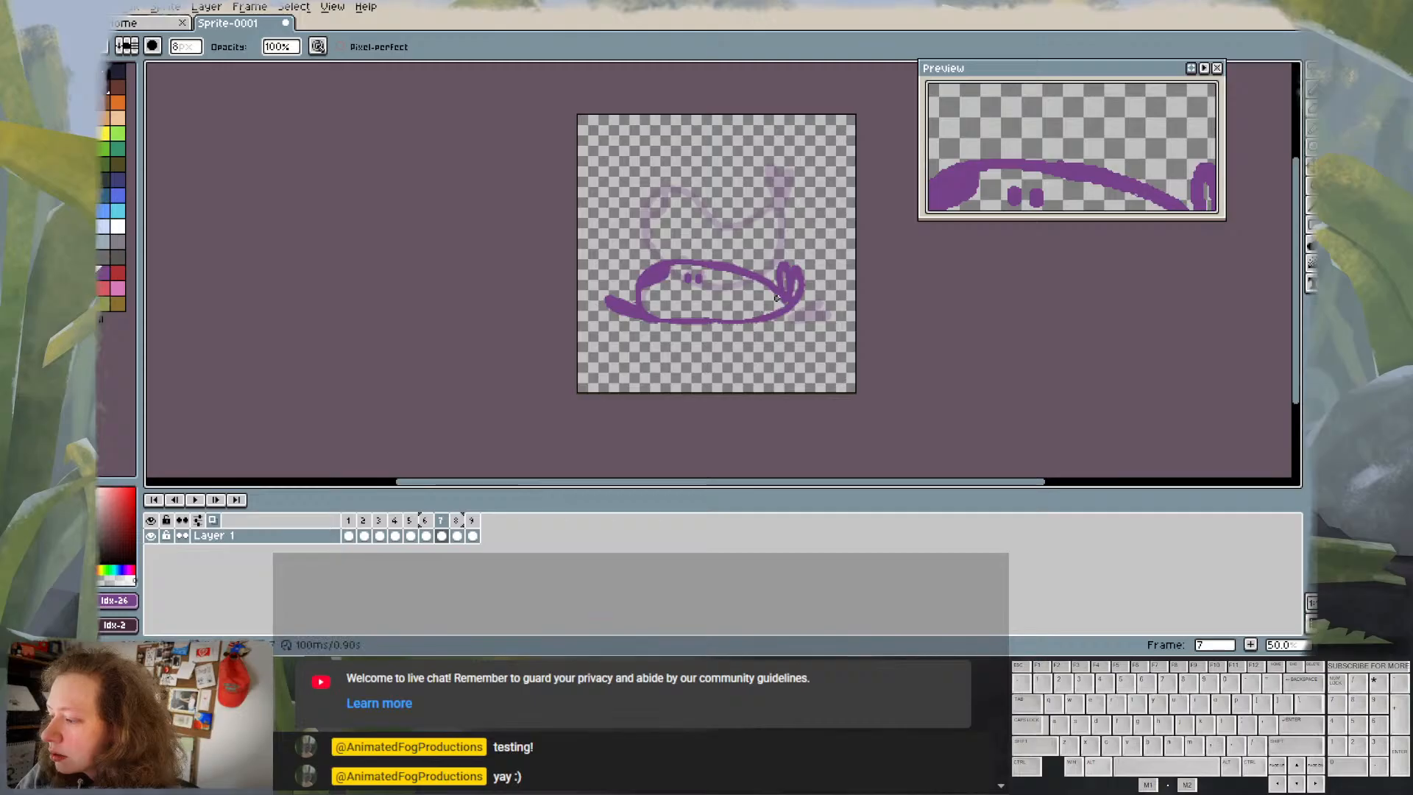
key(b)
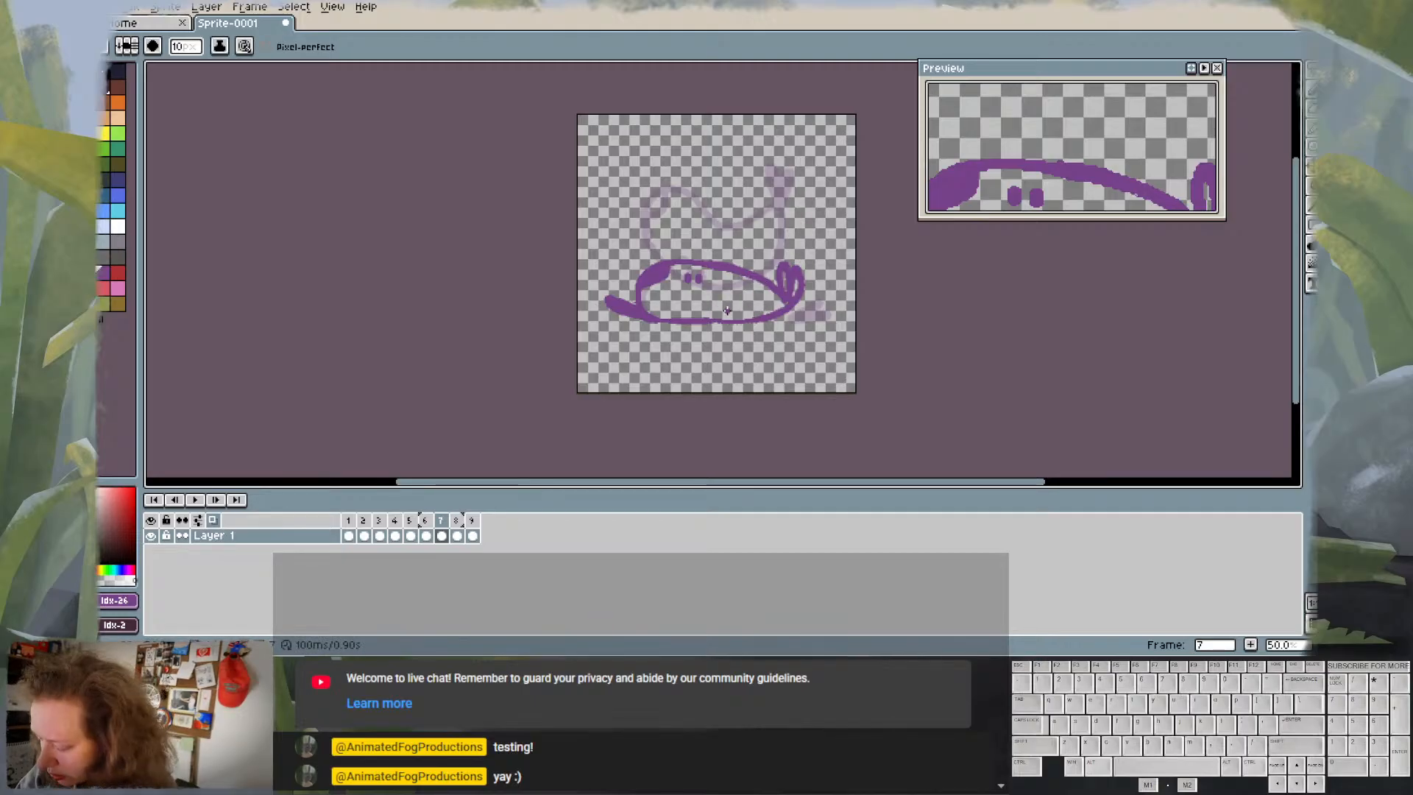
- Compare frame 7 with its neighbouring frames, draw a near-horizontal side flipper stroke above its belly line, and play the animation
key(Left)
key(Left)
key(Right)
key(Right)
key(Right)
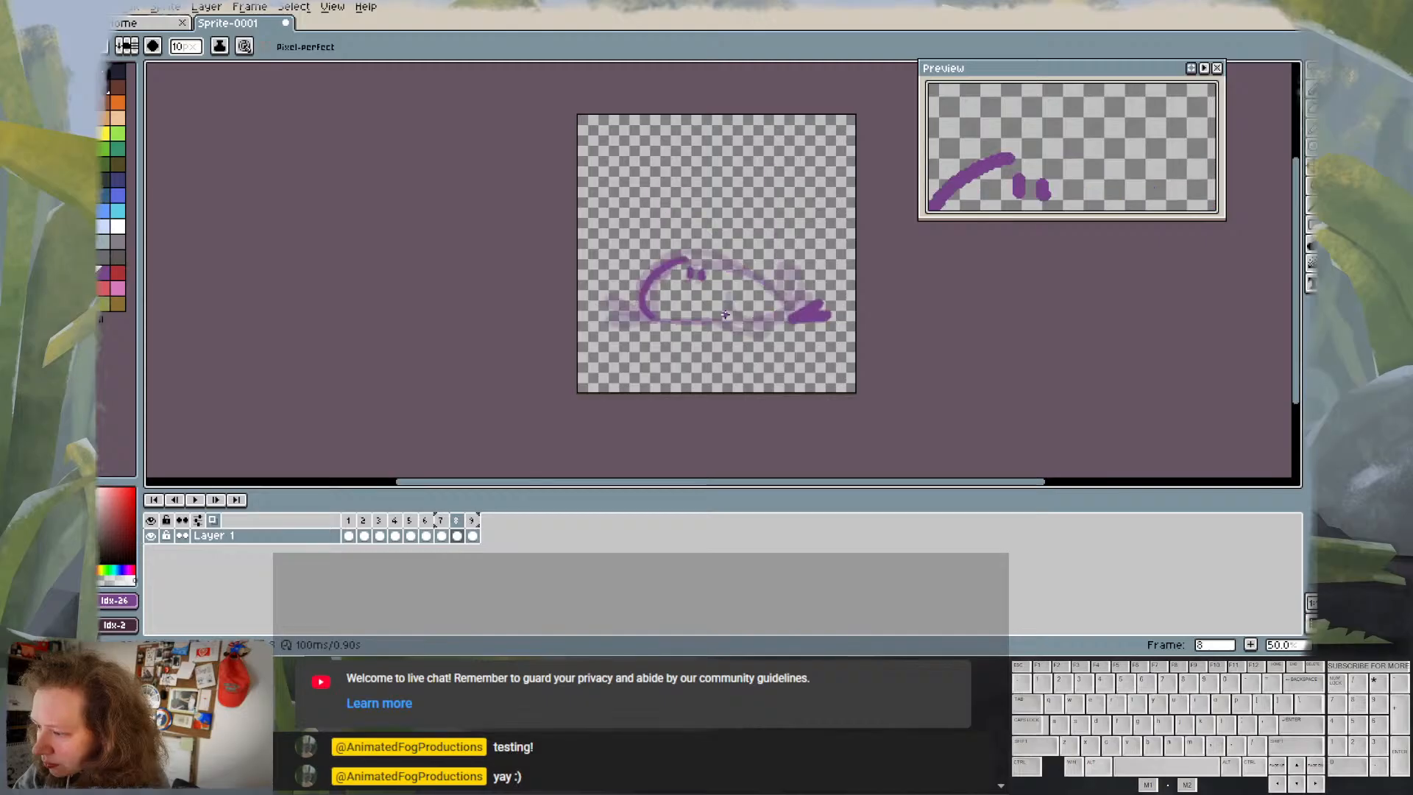
key(Right)
key(Left)
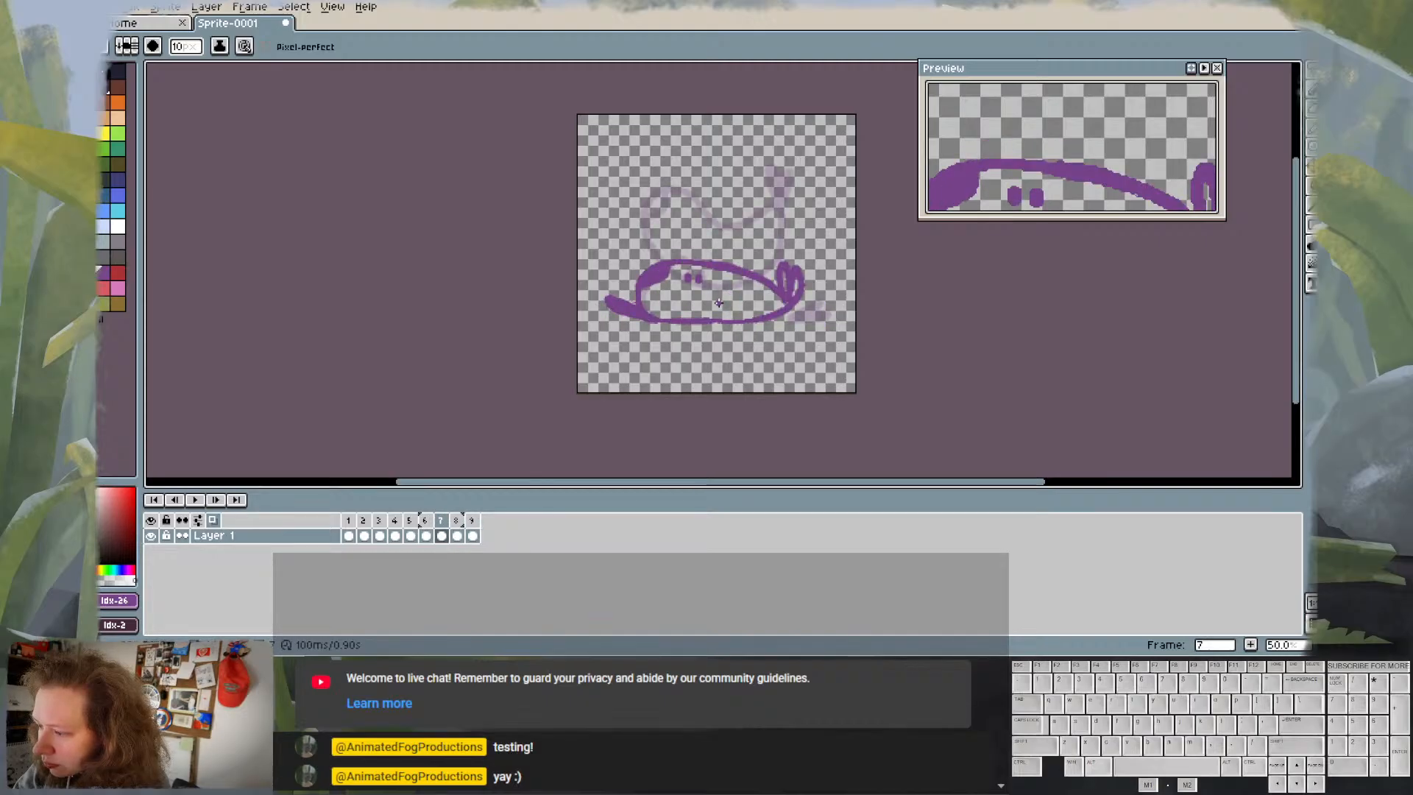
drag(719, 304, 770, 309)
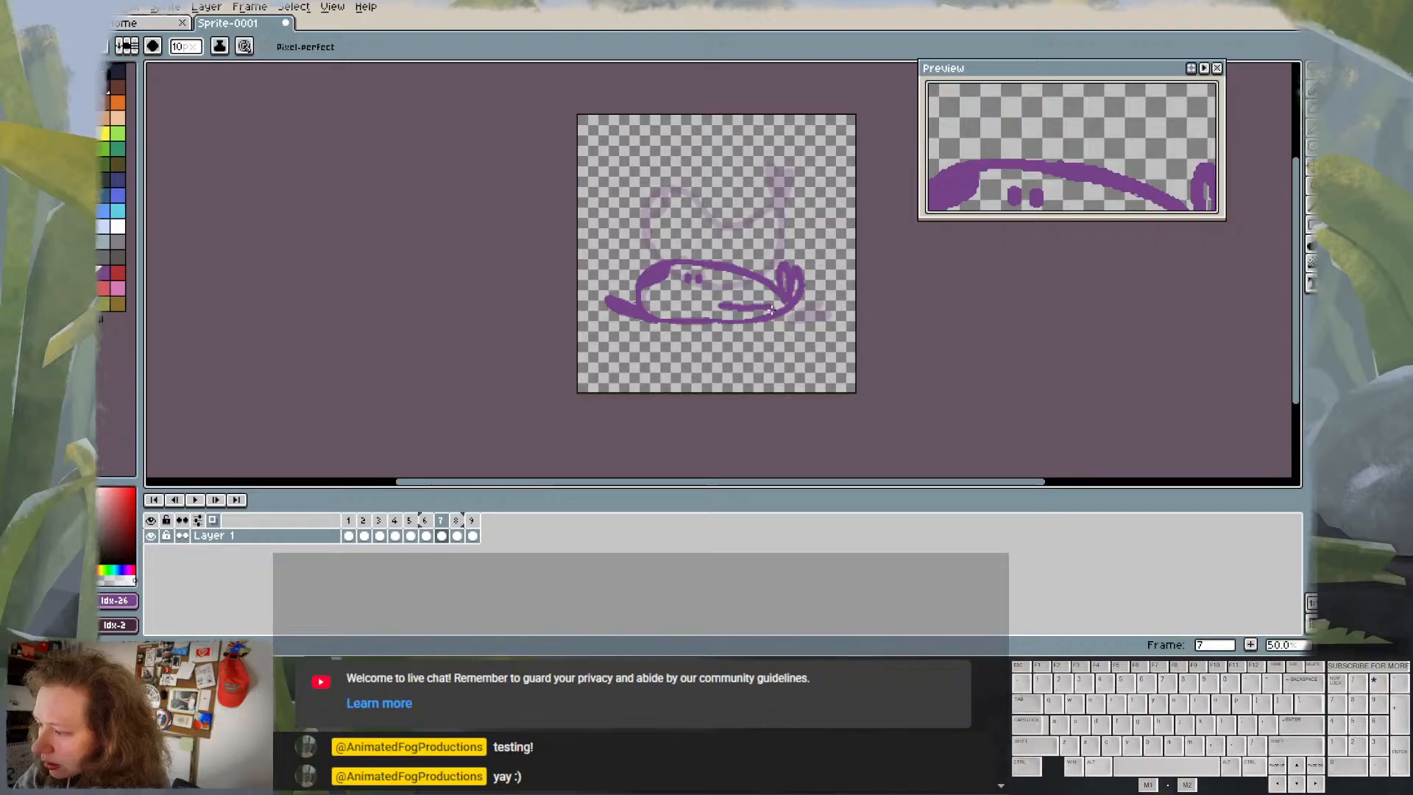
key(Return)
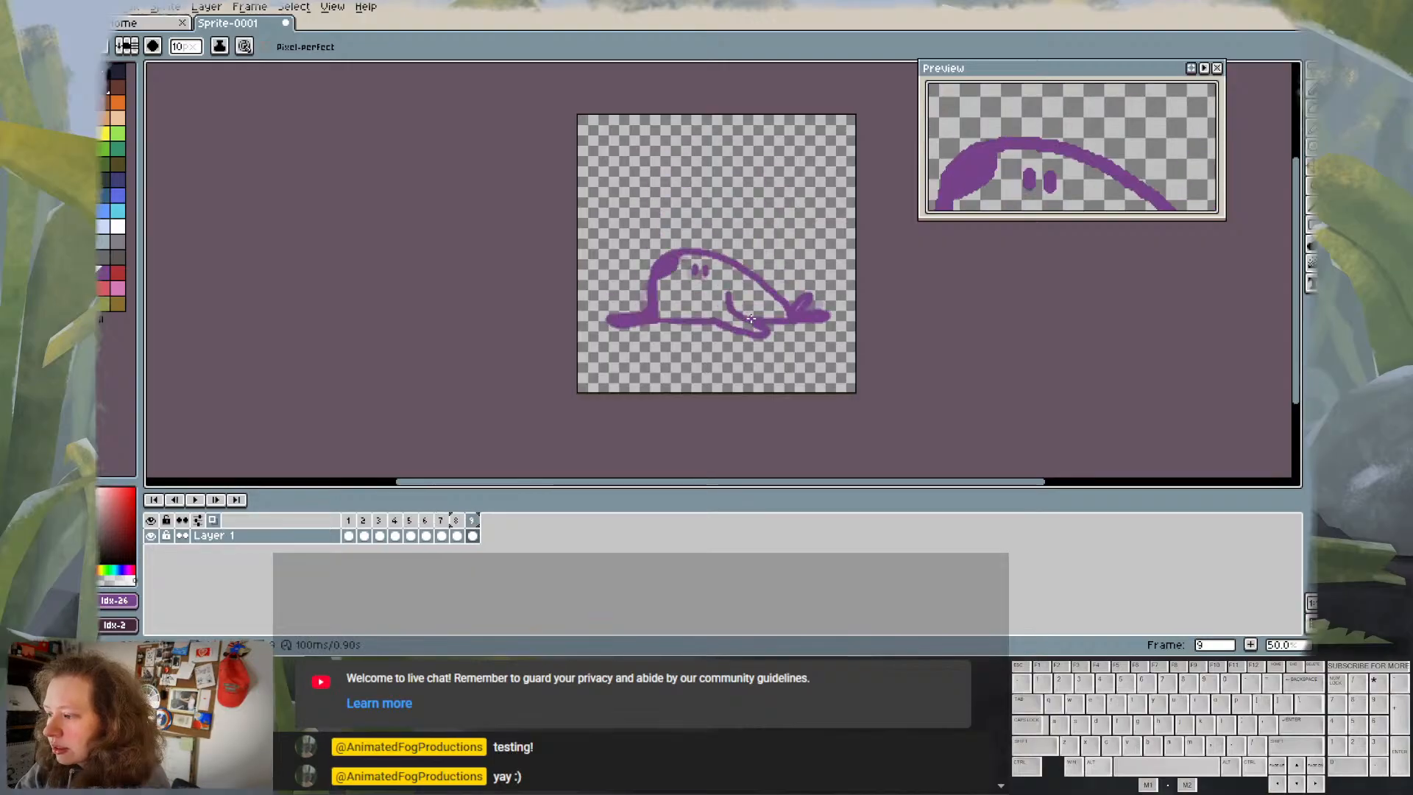
key(Return)
- Draw a side flipper with a rounded tip on frame 8, redoing the first attempt, and play the animation
key(Right)
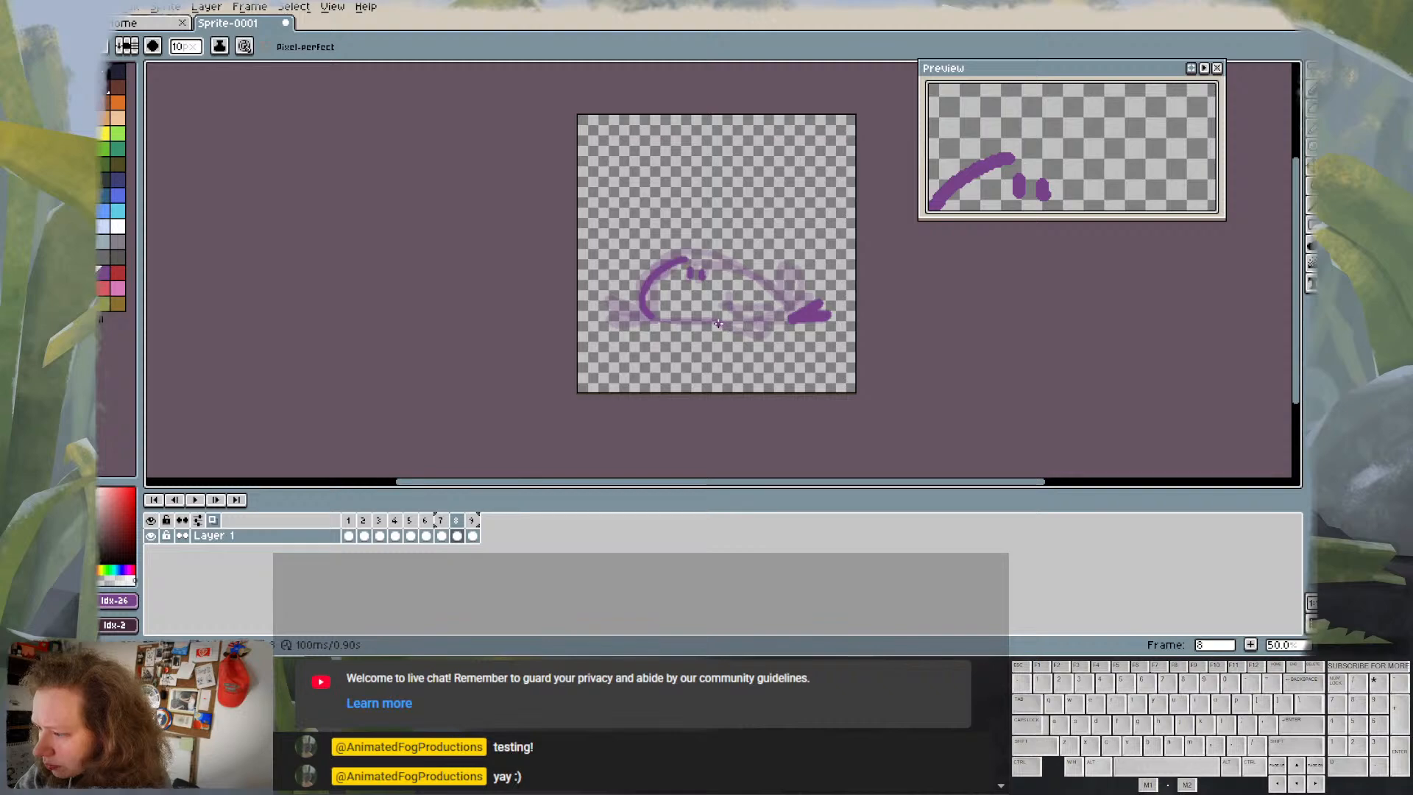
mouse_move(714, 322)
mouse_down()
mouse_move(737, 331)
mouse_move(744, 315)
mouse_up()
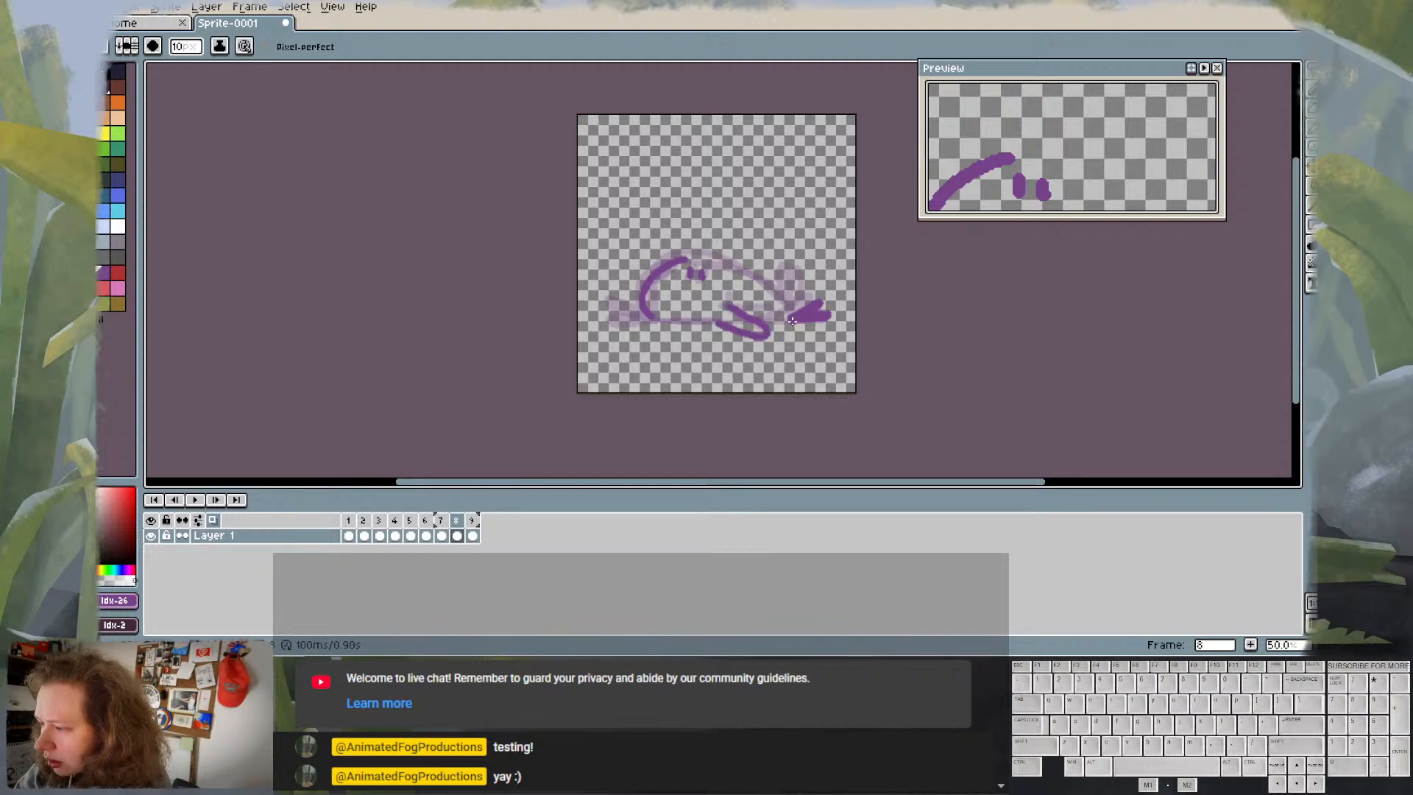
key(ctrl+z)
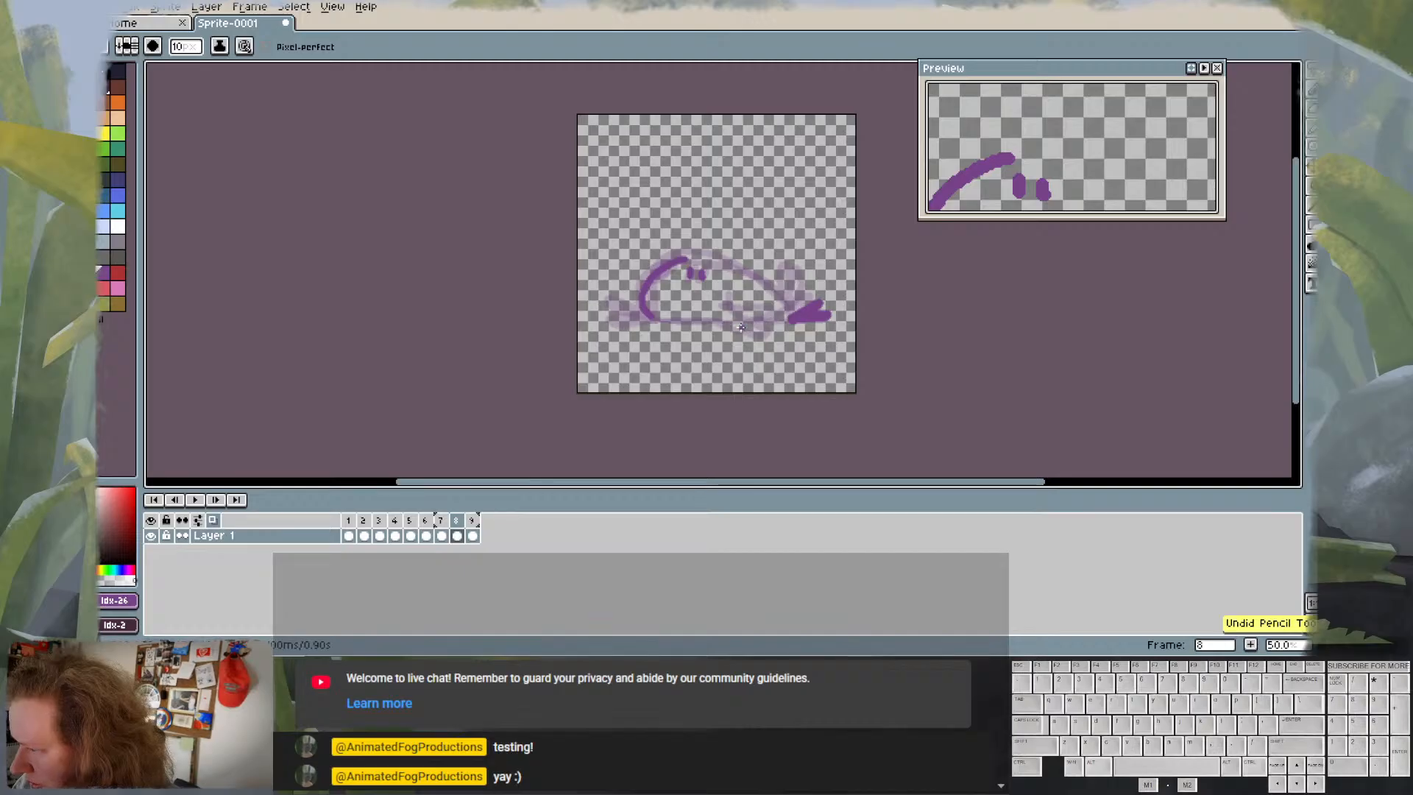
drag(734, 329, 746, 333)
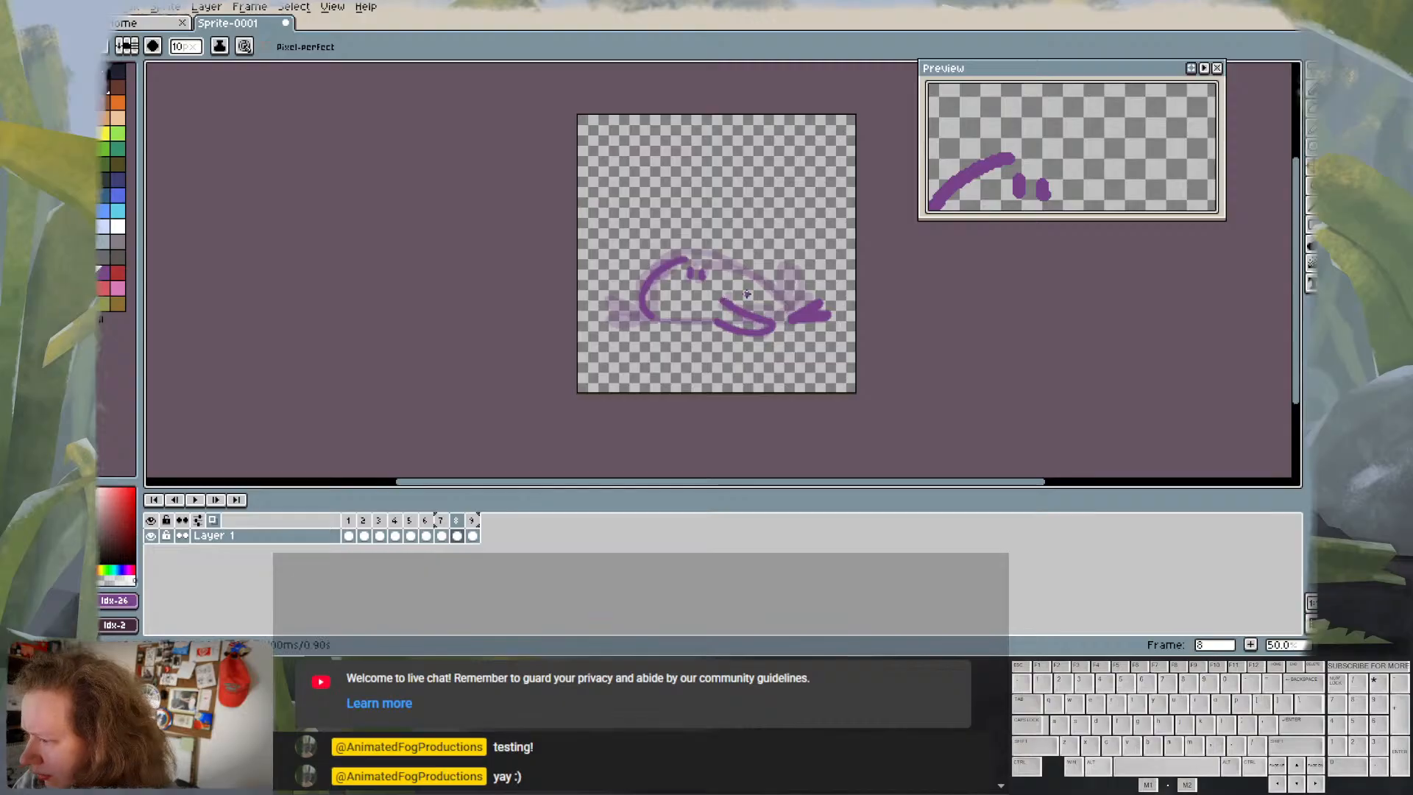
key(period)
key(Return)
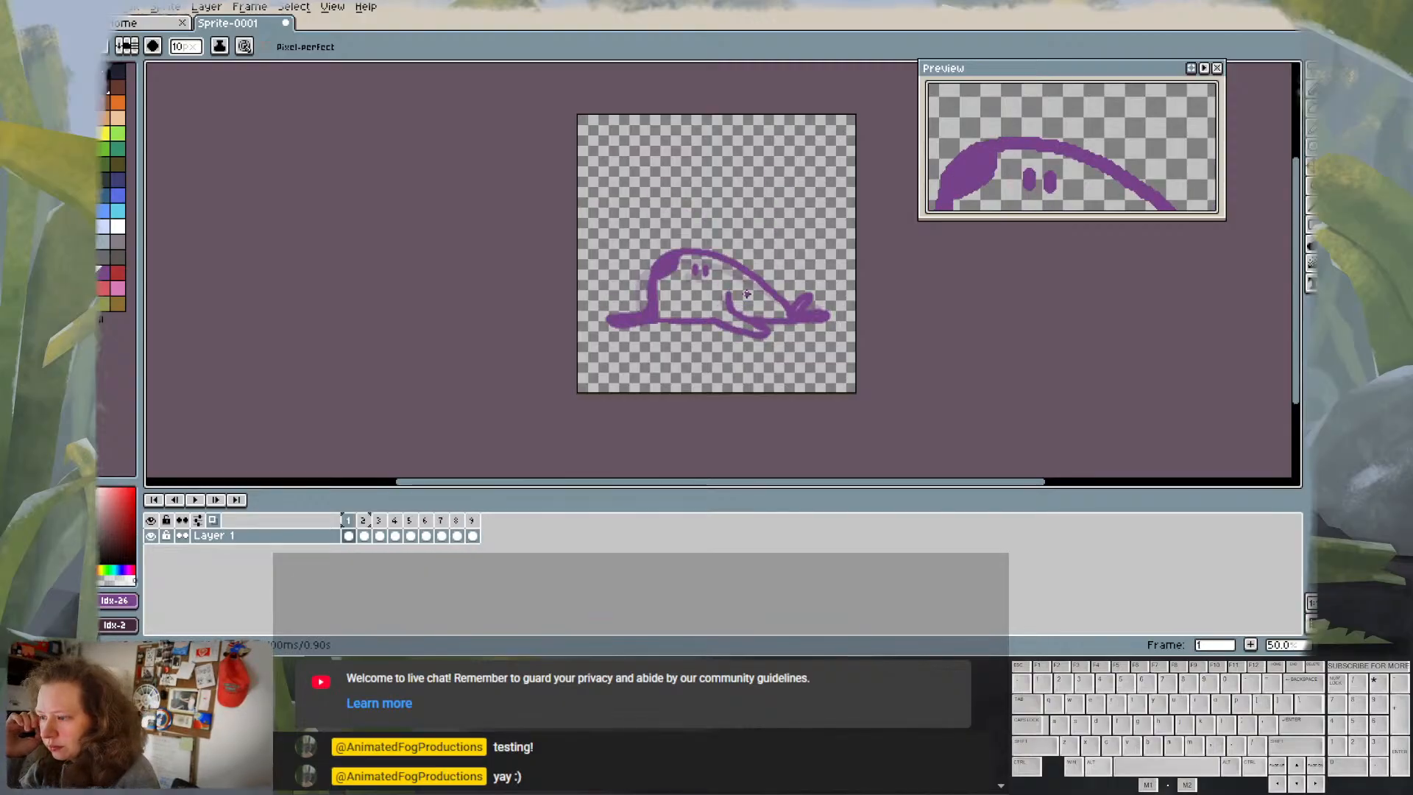
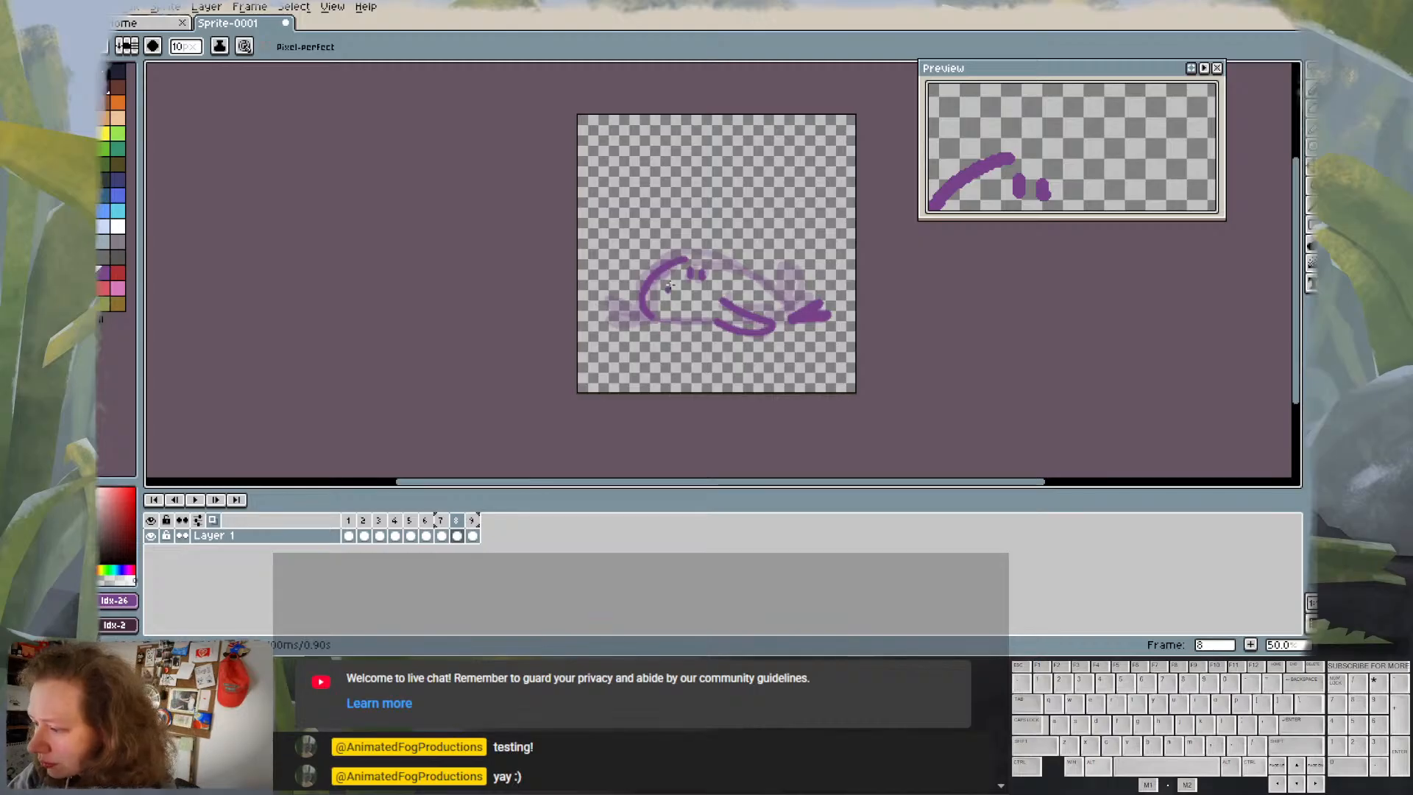
- Draw the filled flipper in front of the head on frame 8, slanting slightly down away from the head's base
key(Right)
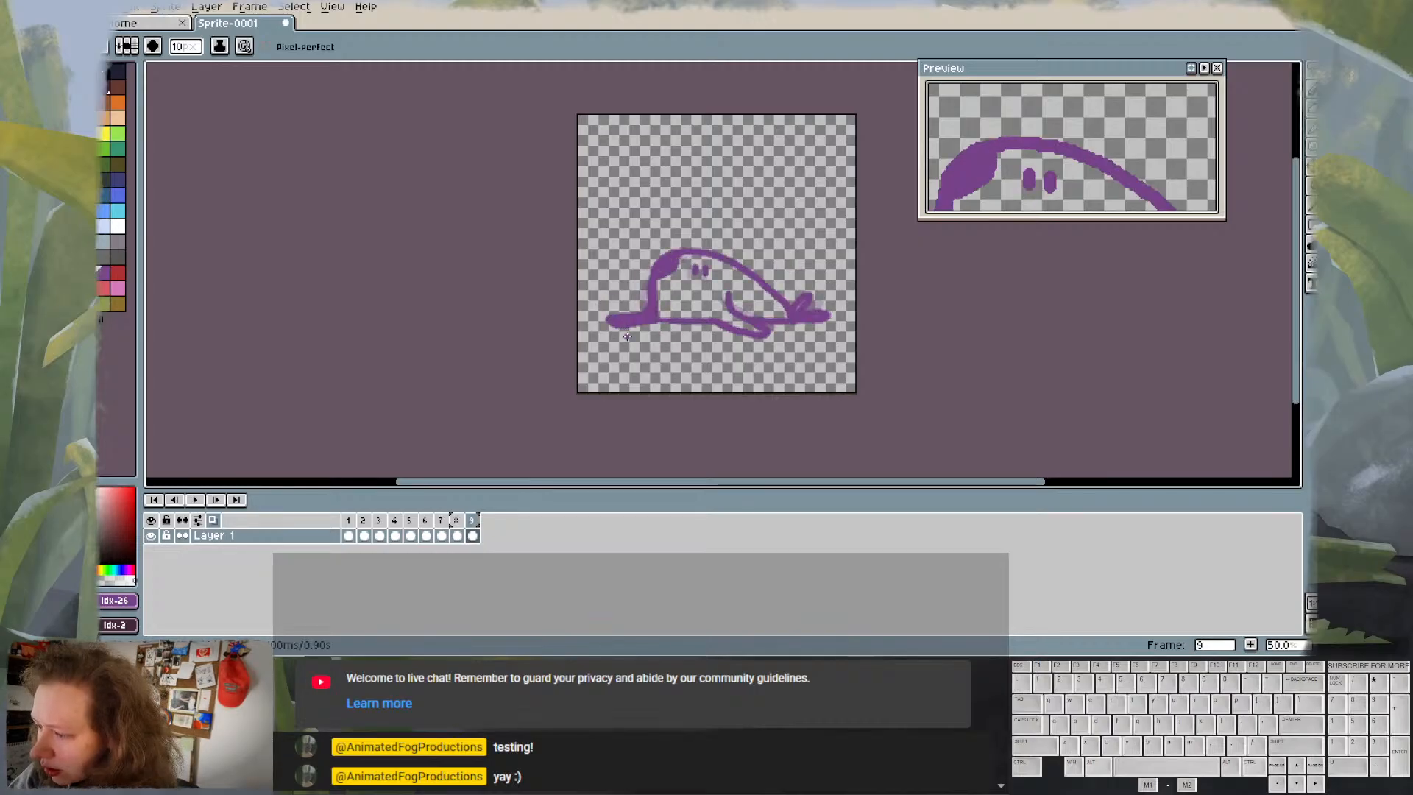
key(Right)
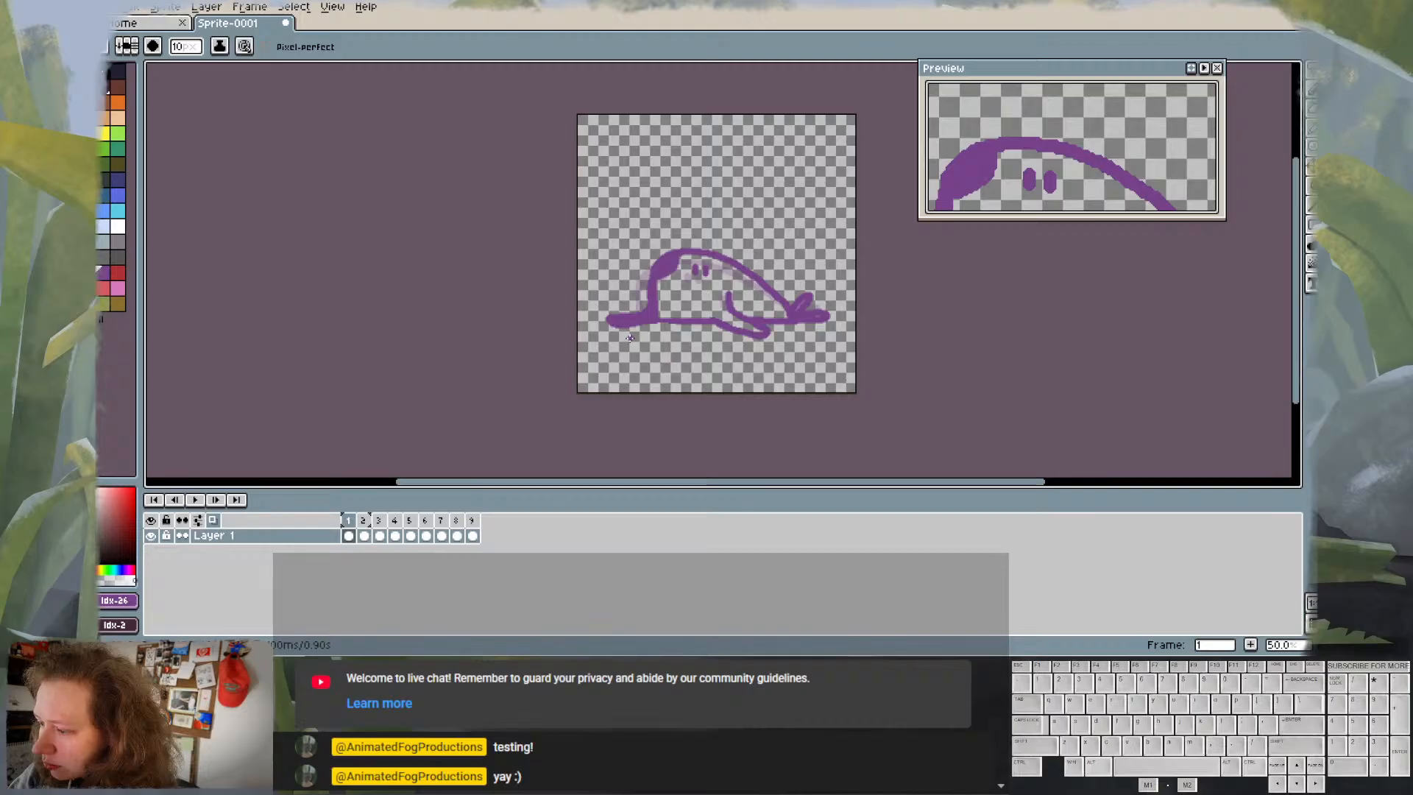
key(Left)
key(Left)
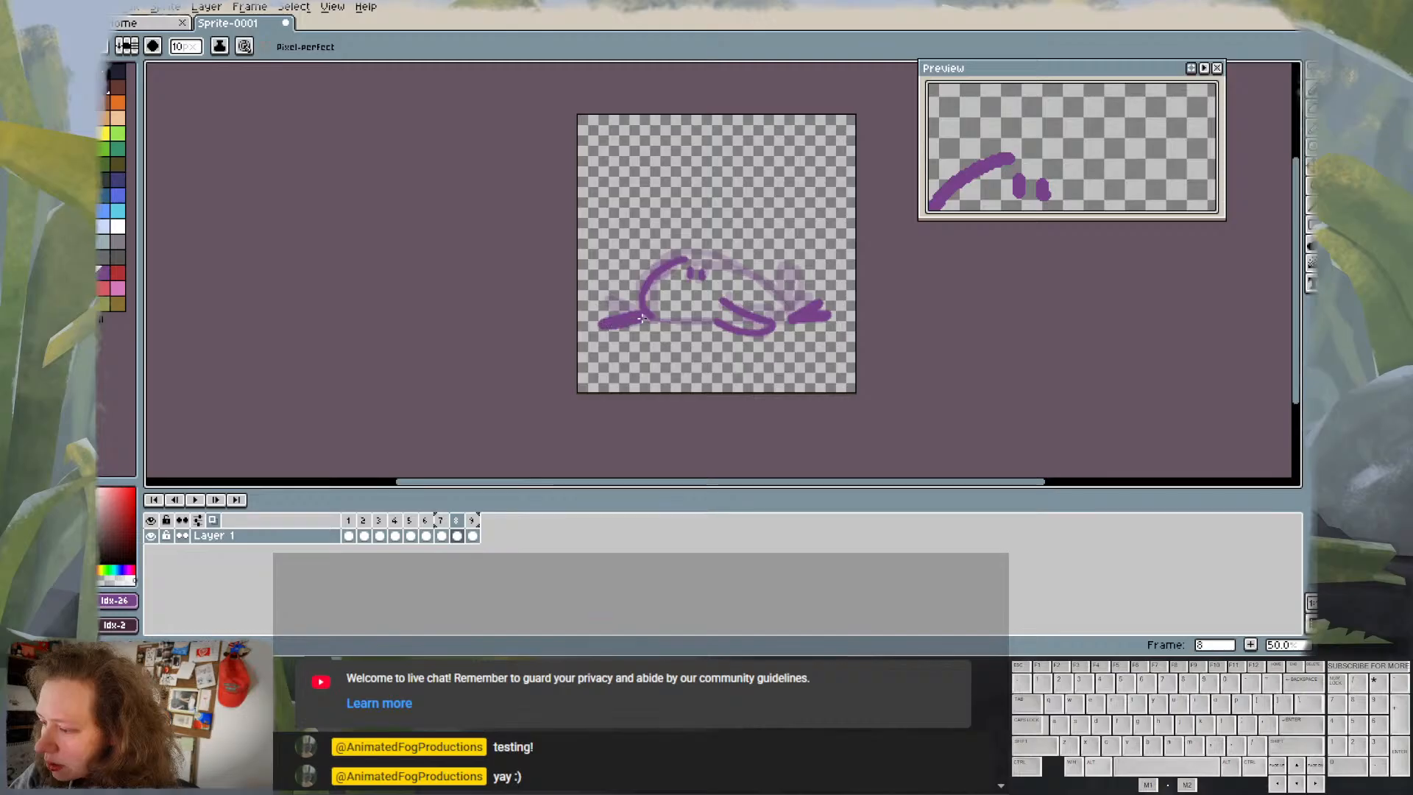
key(Left)
key(Right)
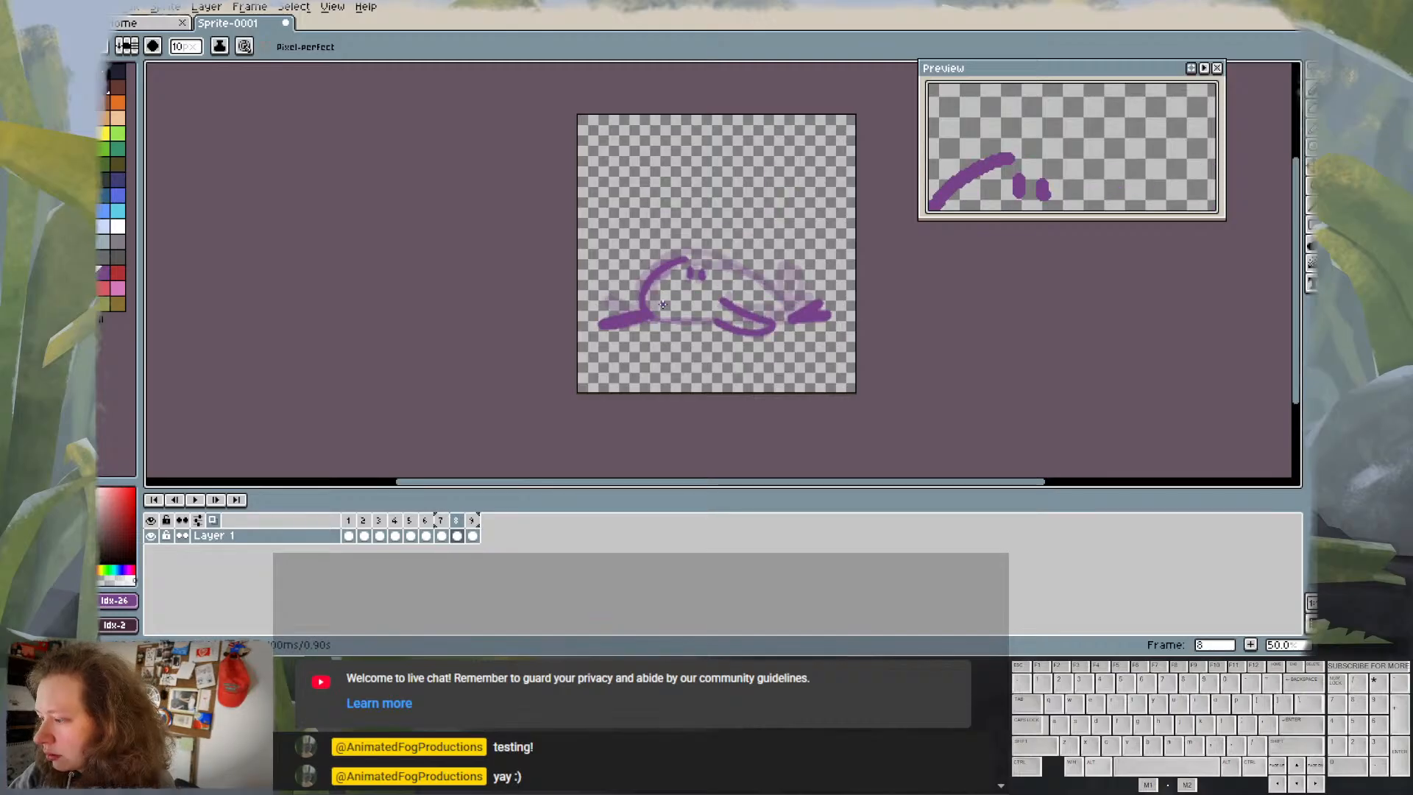
- Erase the rounded side flipper on frame 8 and redraw it longer, with a narrow tip angled down towards the tail
key(Right)
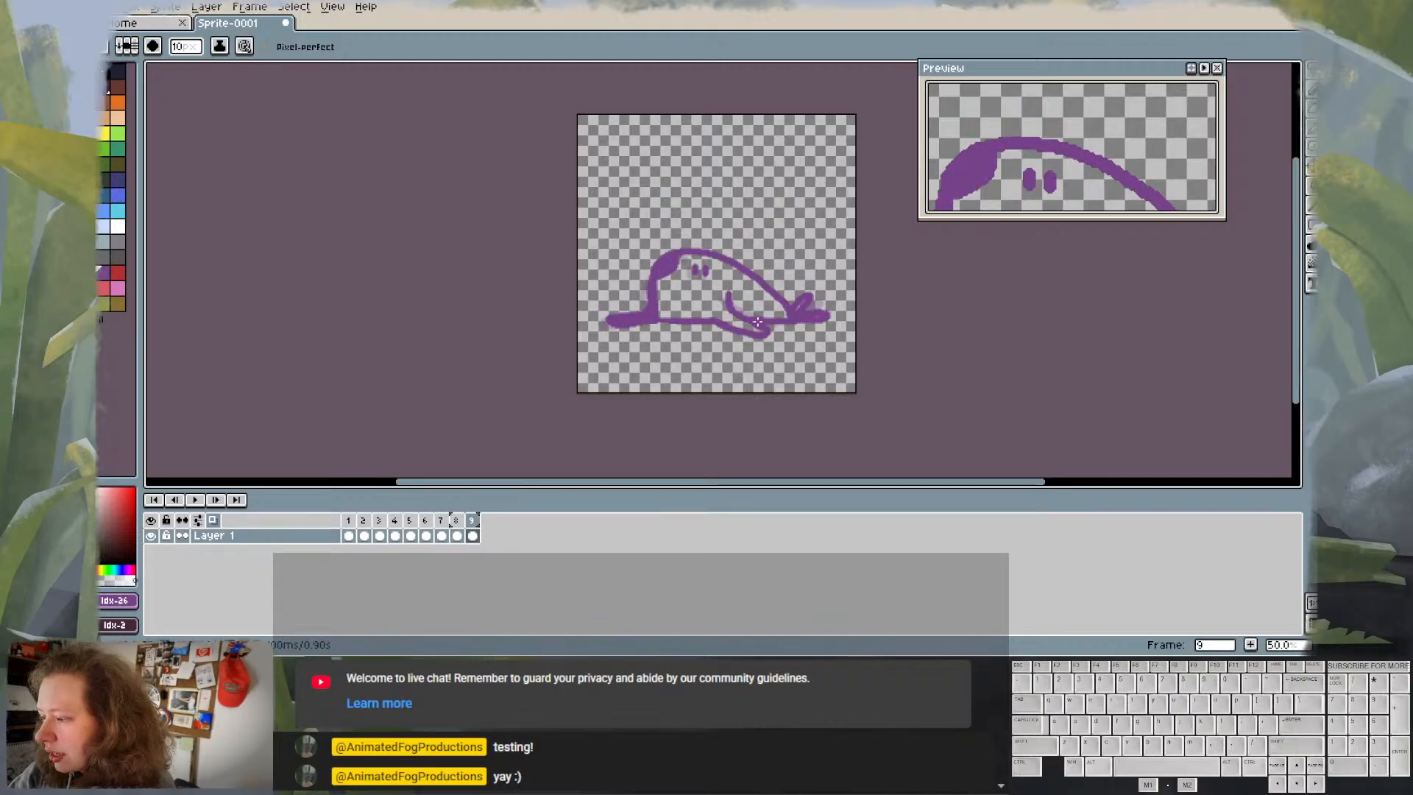
key(Left)
key(e)
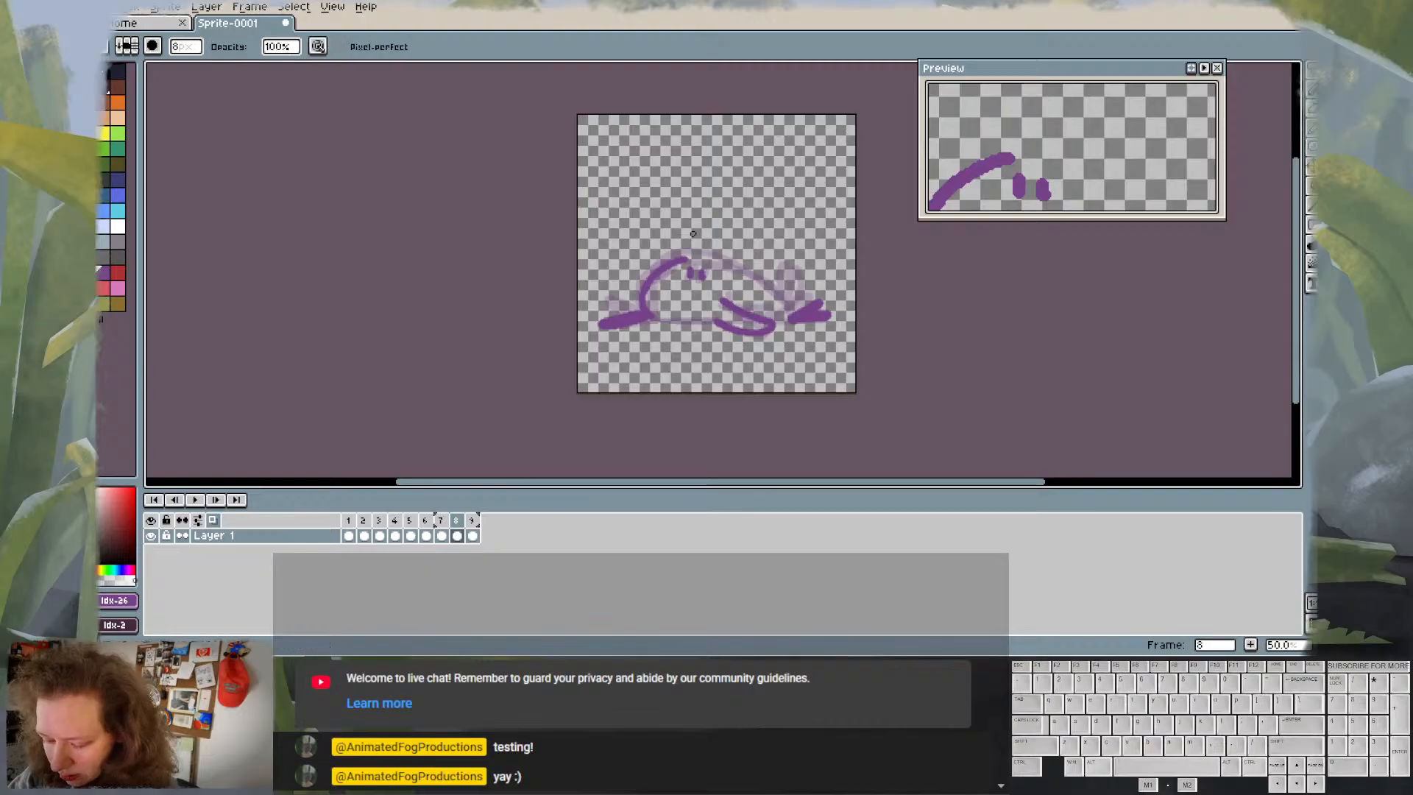
mouse_move(715, 319)
mouse_down()
mouse_move(730, 286)
mouse_move(739, 357)
mouse_move(745, 296)
mouse_move(750, 342)
mouse_move(774, 319)
mouse_up()
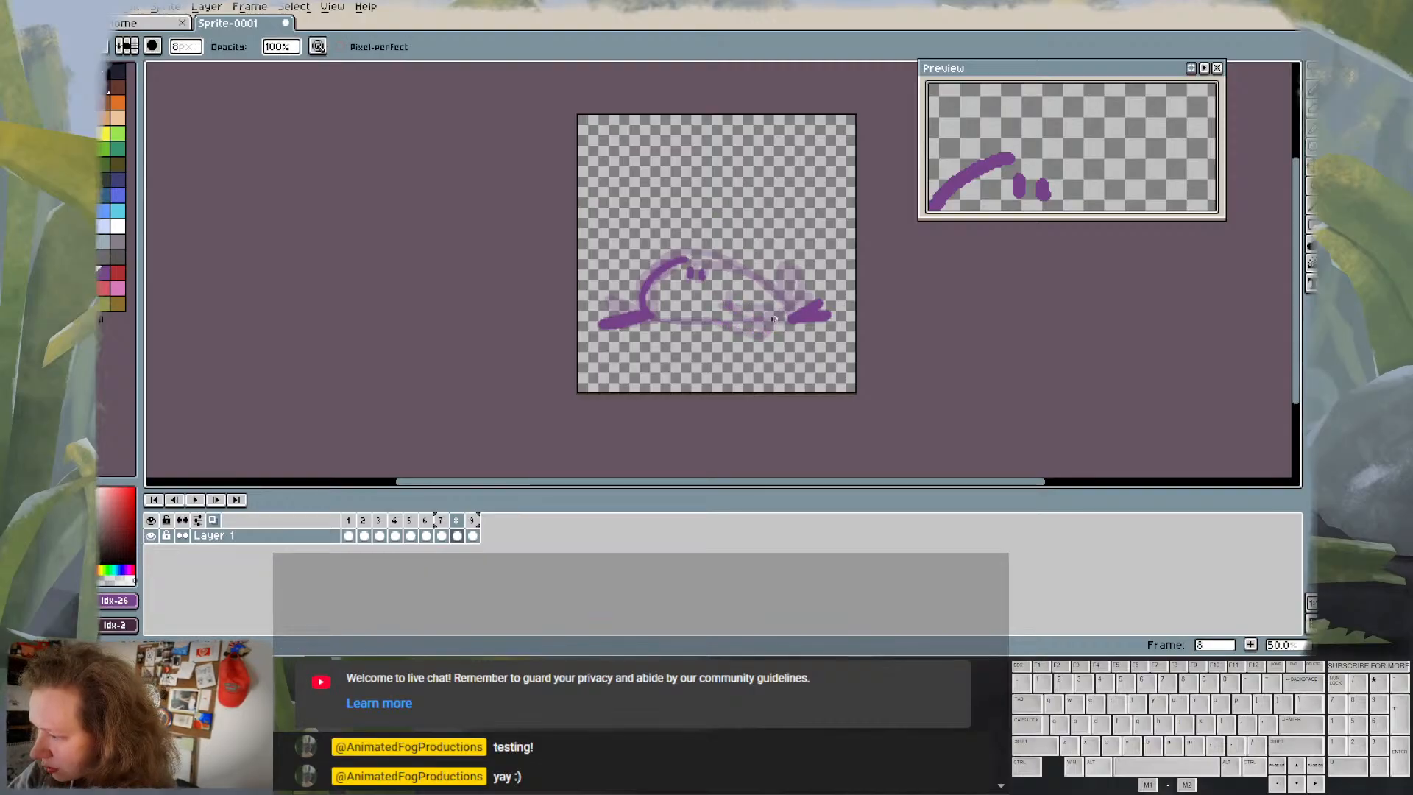
key(Return)
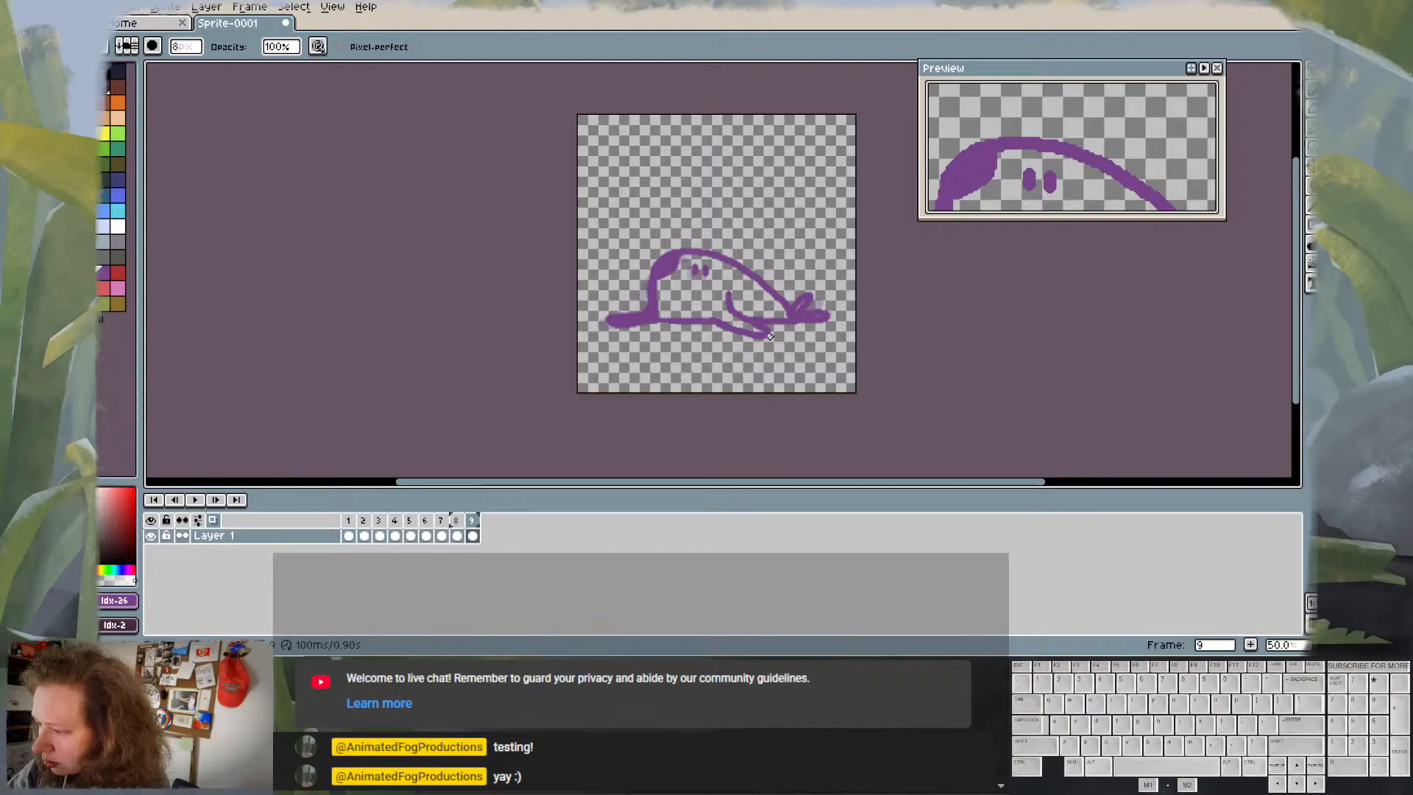
key(Left)
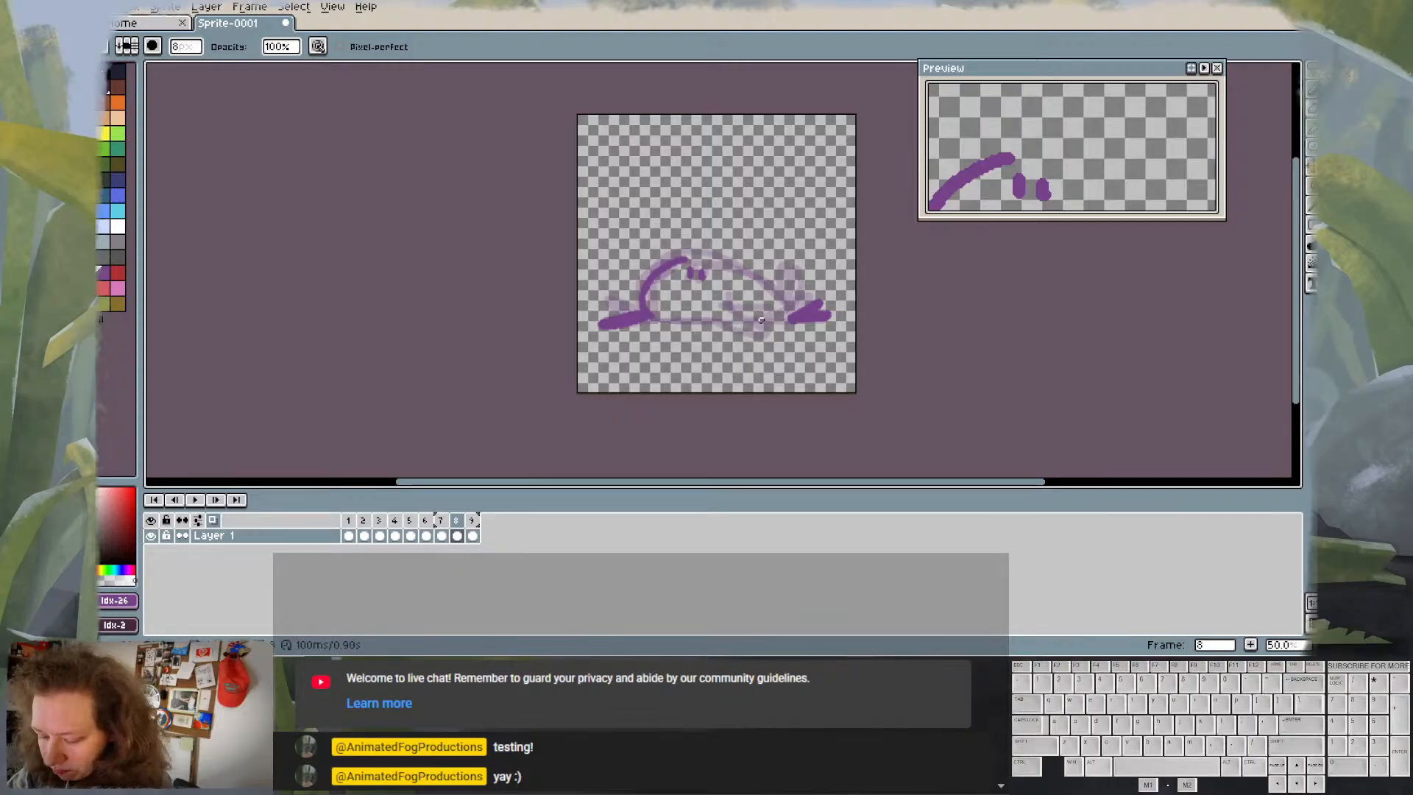
key(e)
drag(780, 339, 712, 318)
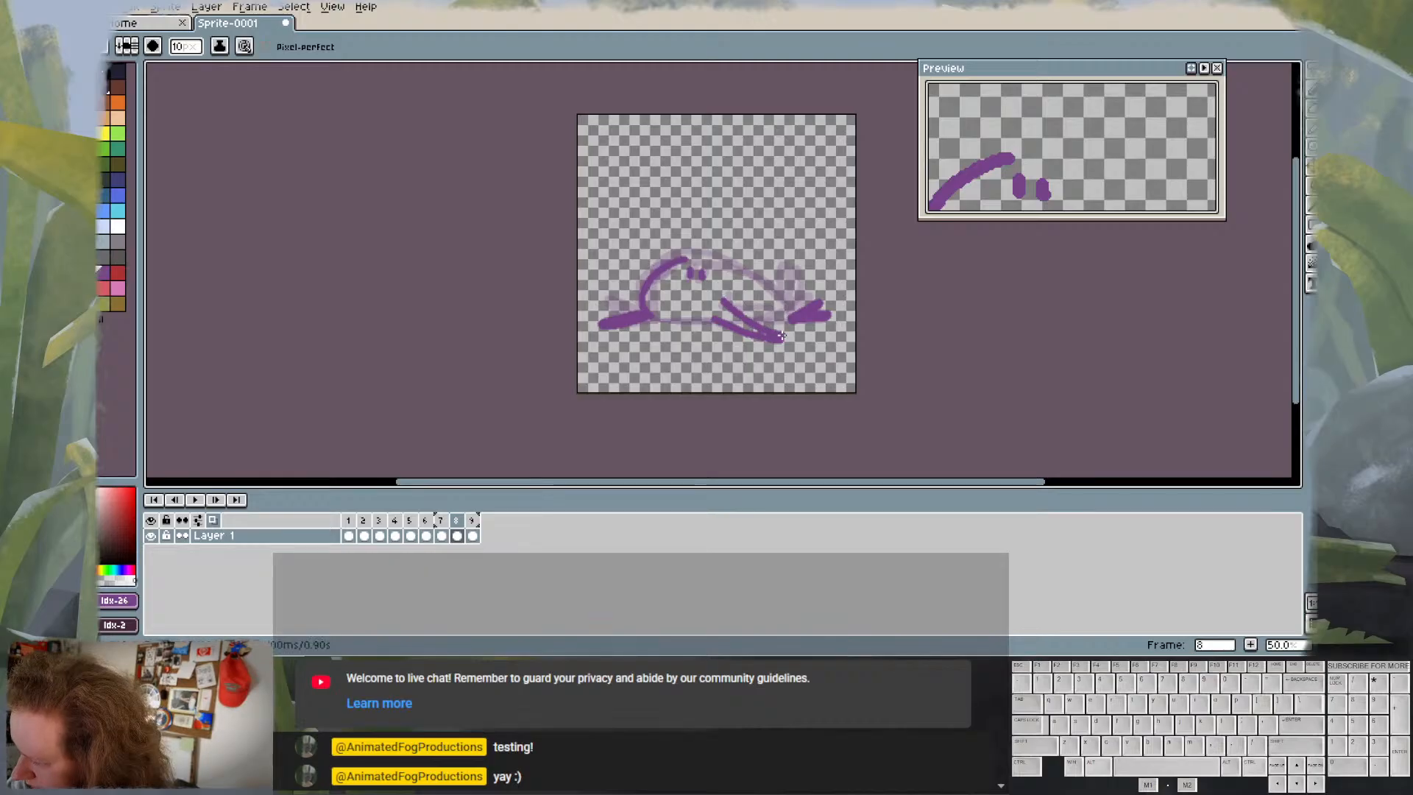
- Flip repeatedly through all nine frames to examine how the flippers move across the whole loop
key(Left)
key(Right)
key(Right)
key(Right)
key(Right)
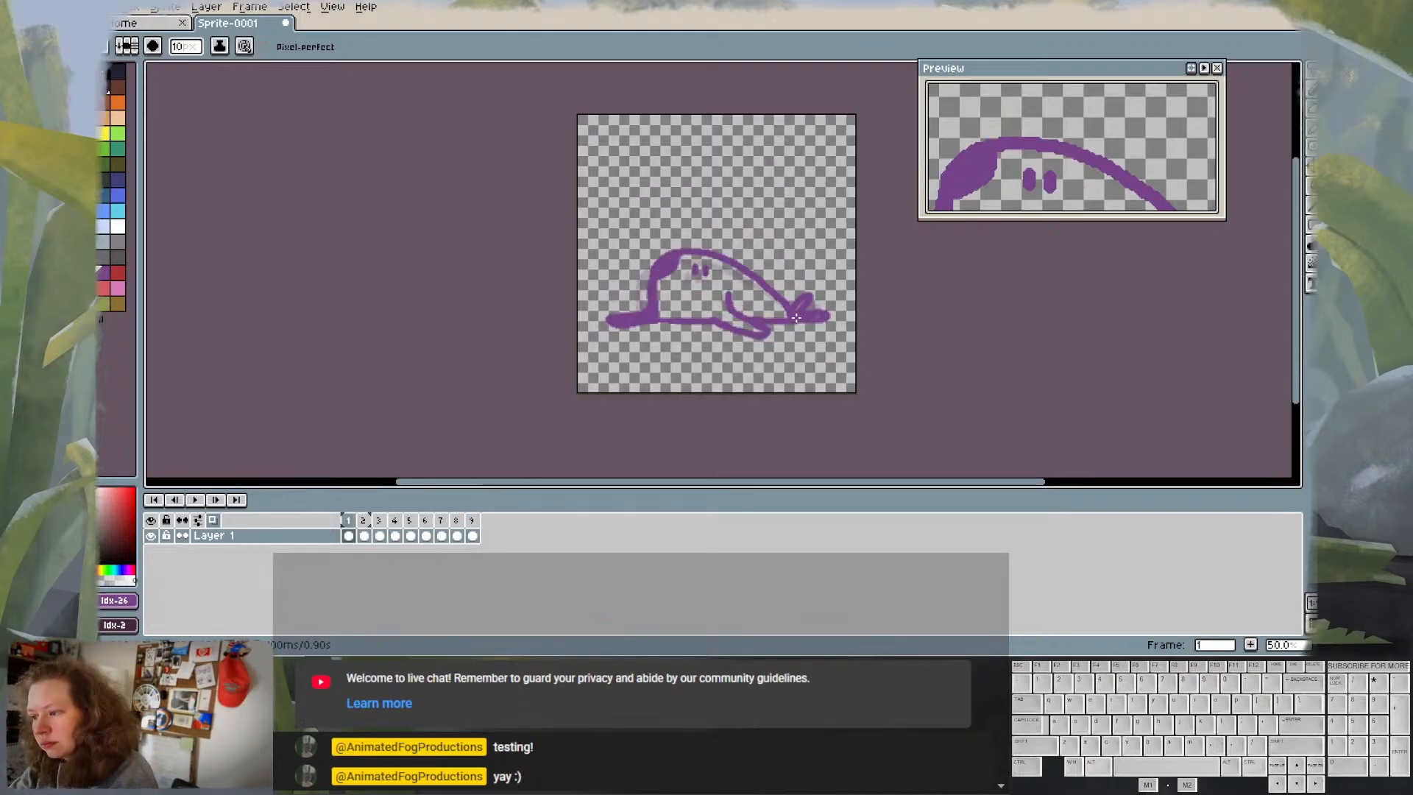
key(Left)
key(Left)
key(Left)
key(Right)
key(Right)
key(Right)
key(Right)
key(Right)
key(Right)
key(Right)
key(Right)
key(Right)
key(Right)
key(Right)
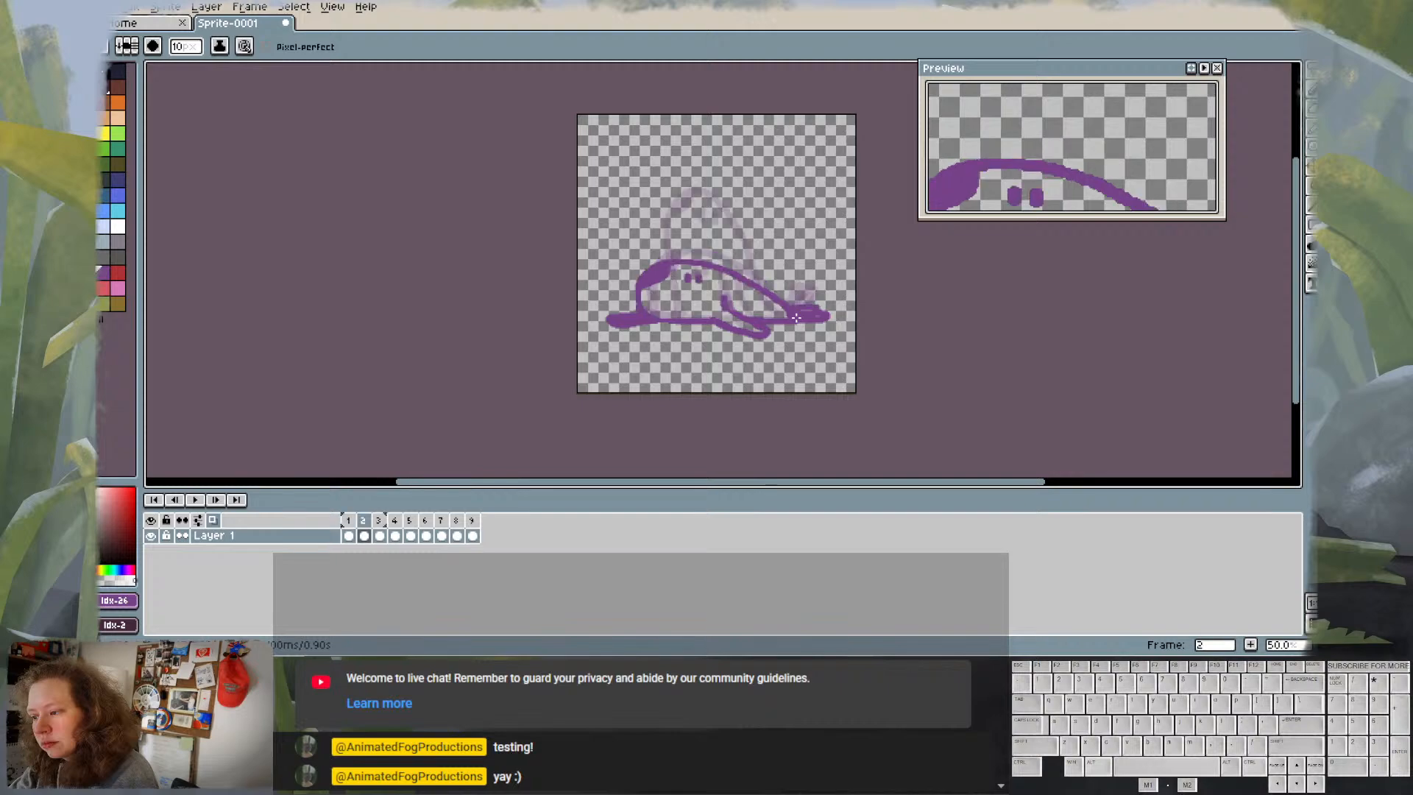
key(Right)
key(Right)
key(Right)
key(Right)
key(Right)
key(Right)
key(Right)
key(Right)
key(Right)
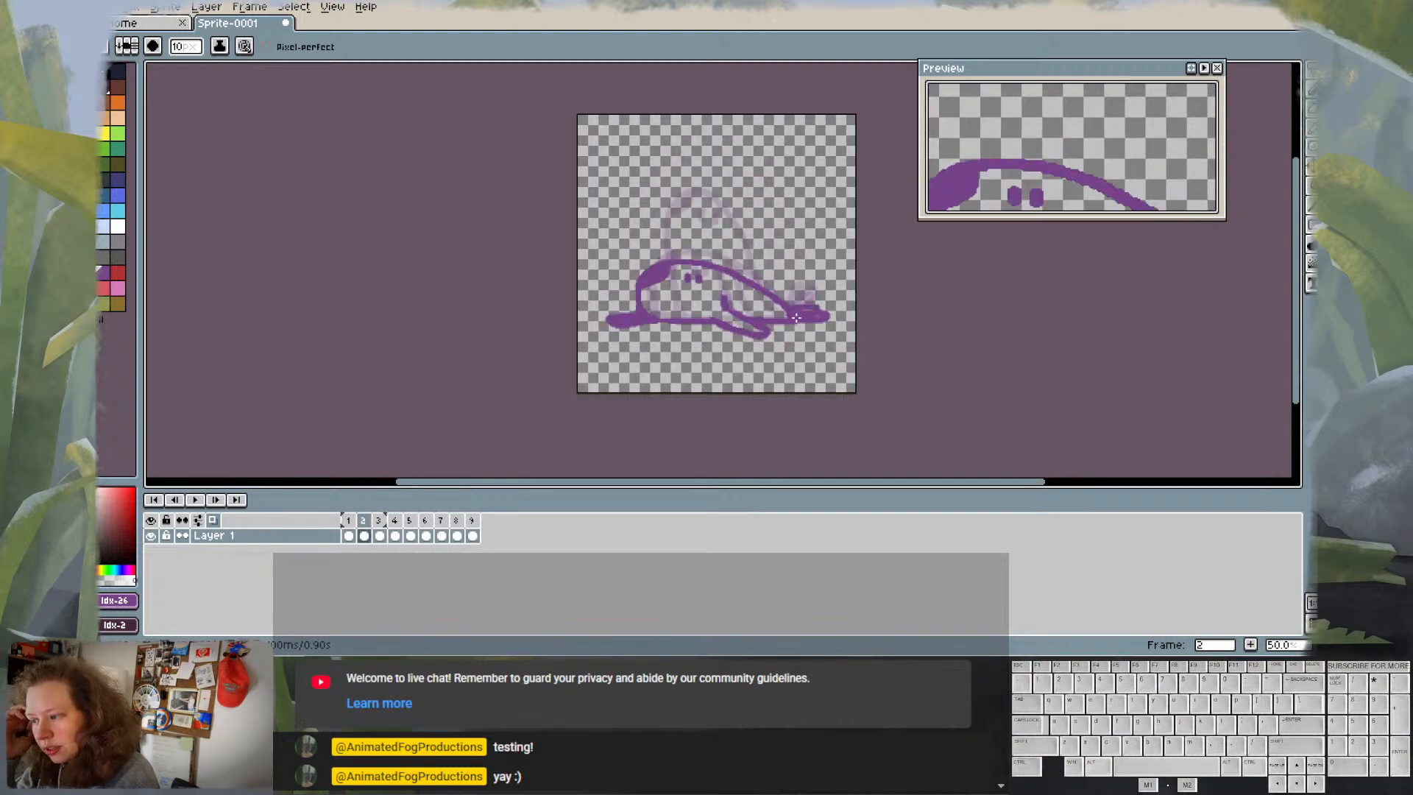
key(Right)
key(Right)
key(Right)
key(Right)
key(Right)
key(Right)
key(Right)
key(Right)
key(Right)
key(Right)
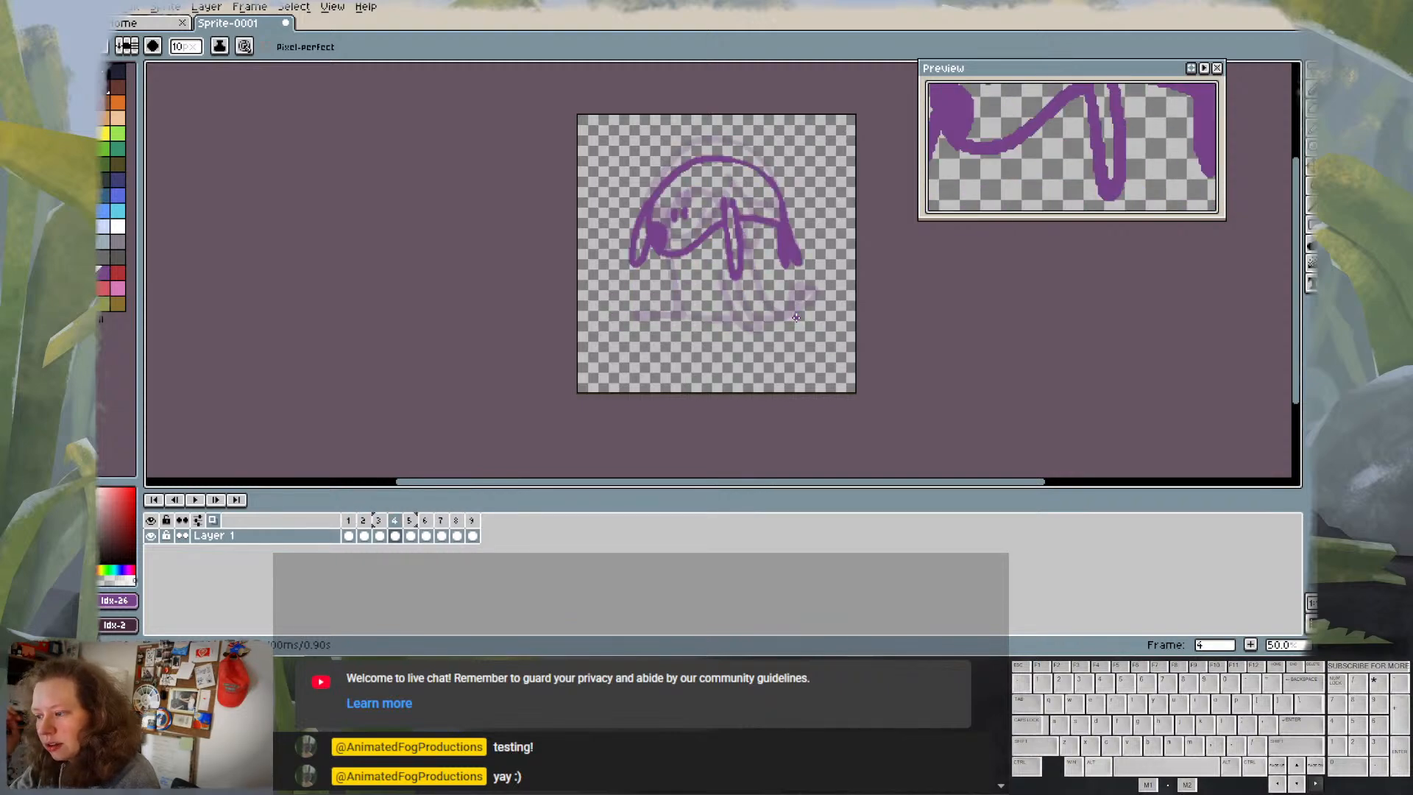
key(Right)
key(Right)
key(Right)
key(Right)
key(Right)
key(Right)
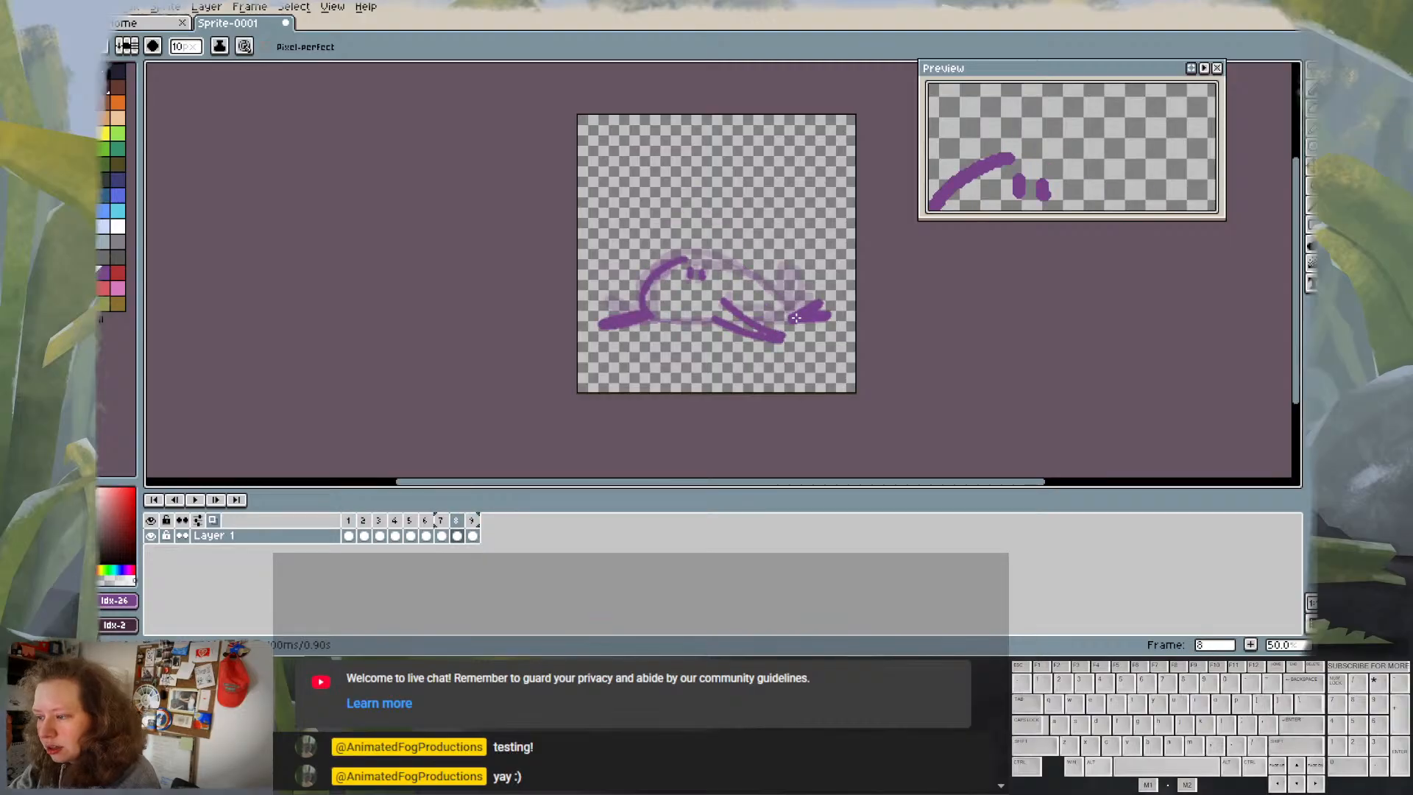
- Erase the upper edge and tip of frame 8's side flipper and redraw them as a curve tapering to a thinner point
key(e)
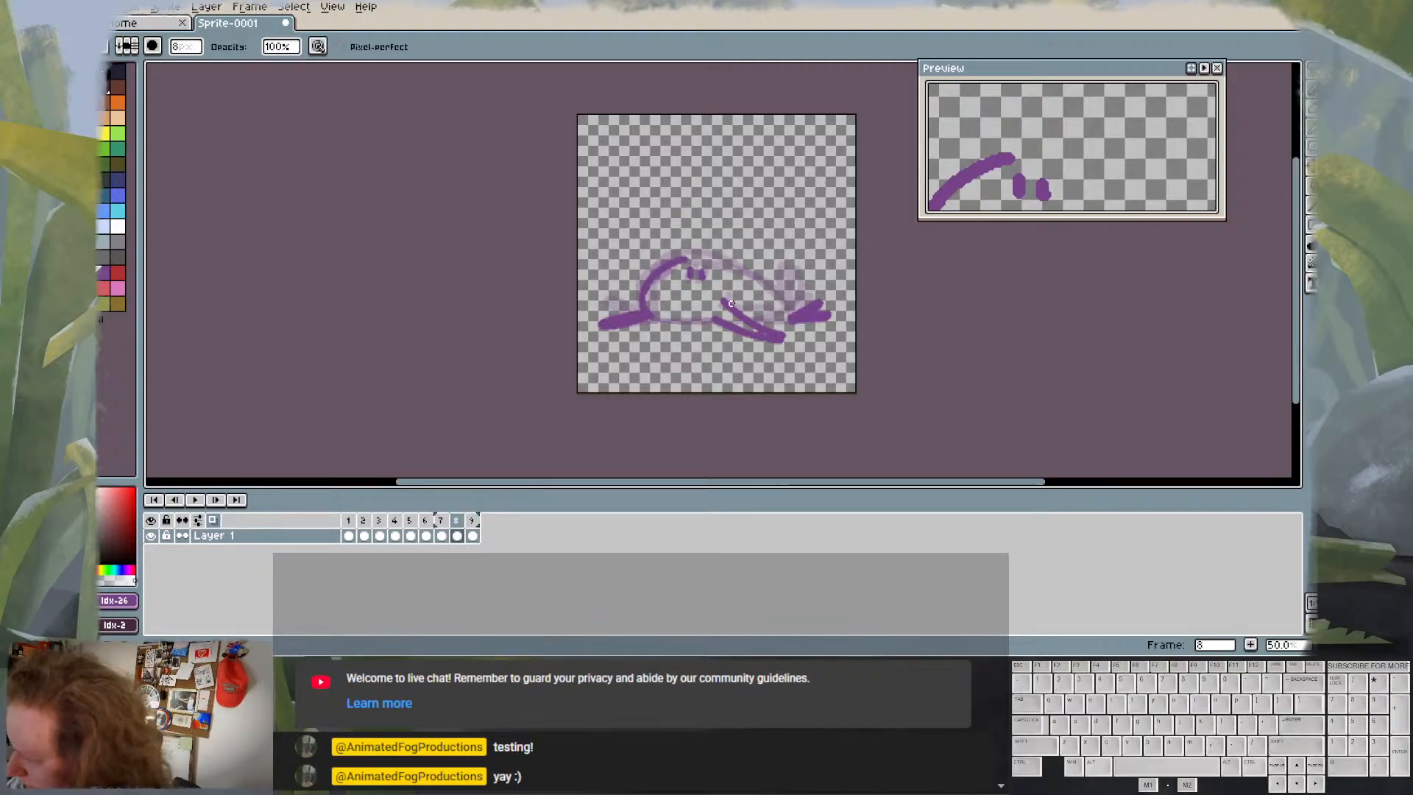
mouse_move(735, 311)
mouse_down()
mouse_move(779, 335)
mouse_move(756, 329)
mouse_up()
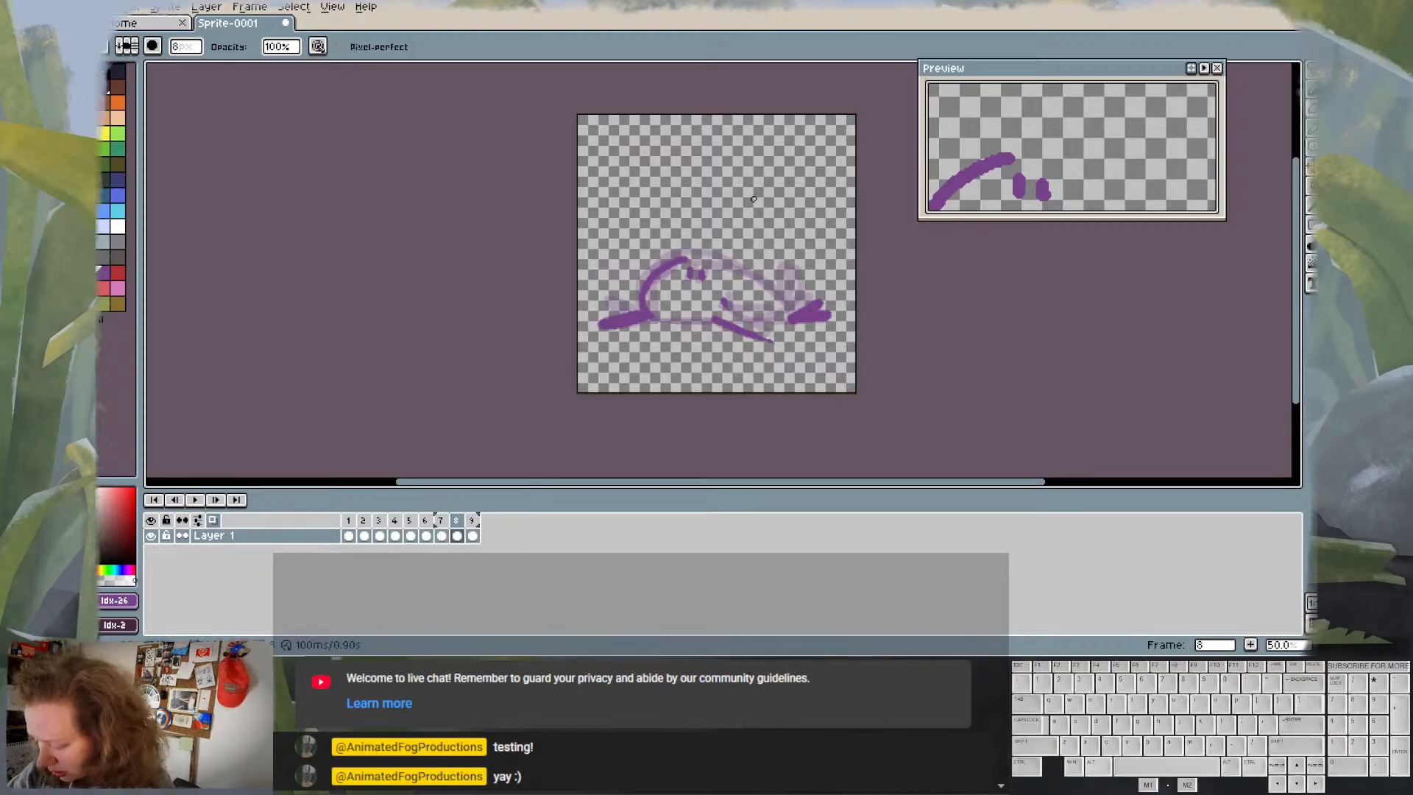
key(b)
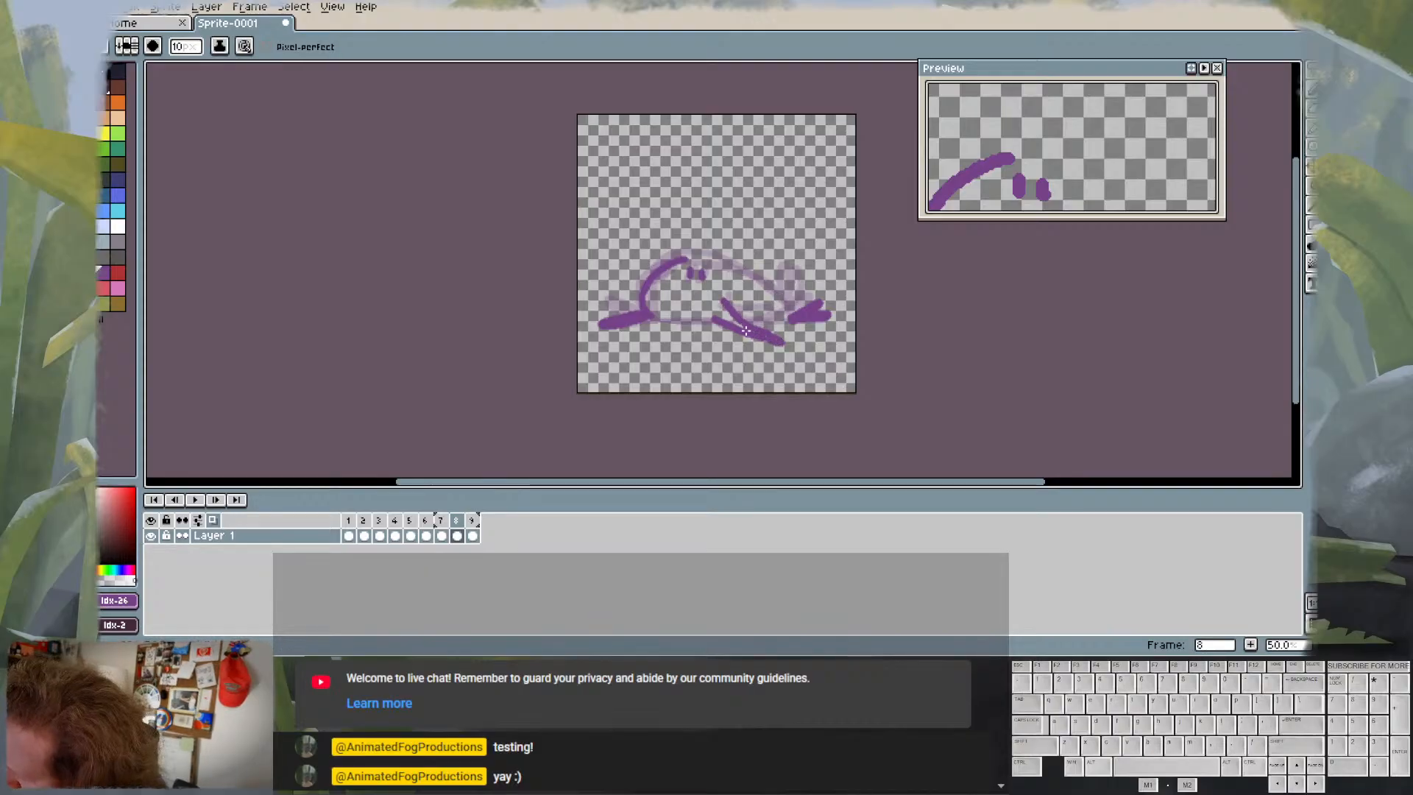
- Flip repeatedly through all nine frames and play back the animation to examine how the flippers move across the loop
key(Left)
key(Right)
key(Right)
key(Right)
key(Right)
key(Right)
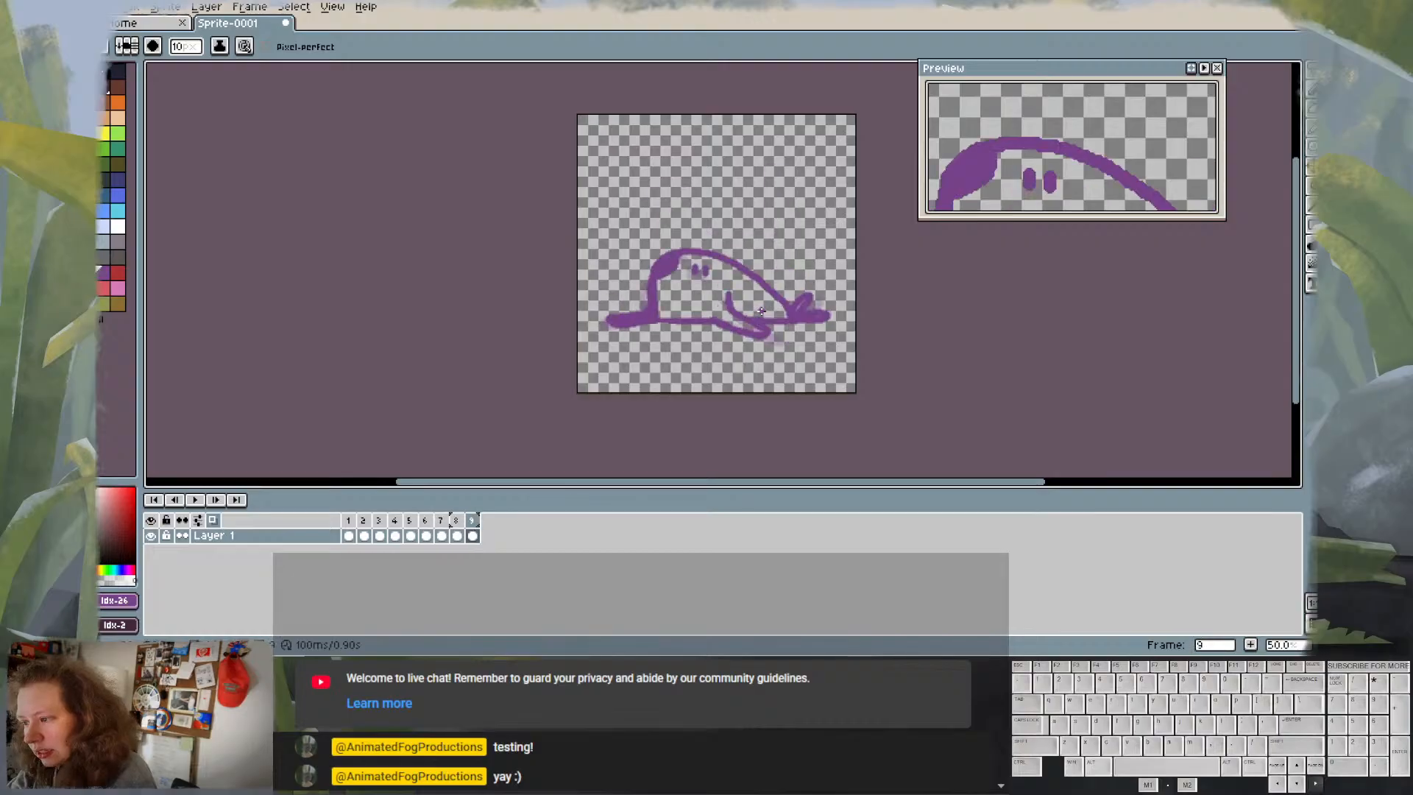
key(Left)
key(Left)
key(Left)
key(Right)
key(Right)
key(Right)
key(Right)
key(Right)
key(Right)
key(Right)
key(Right)
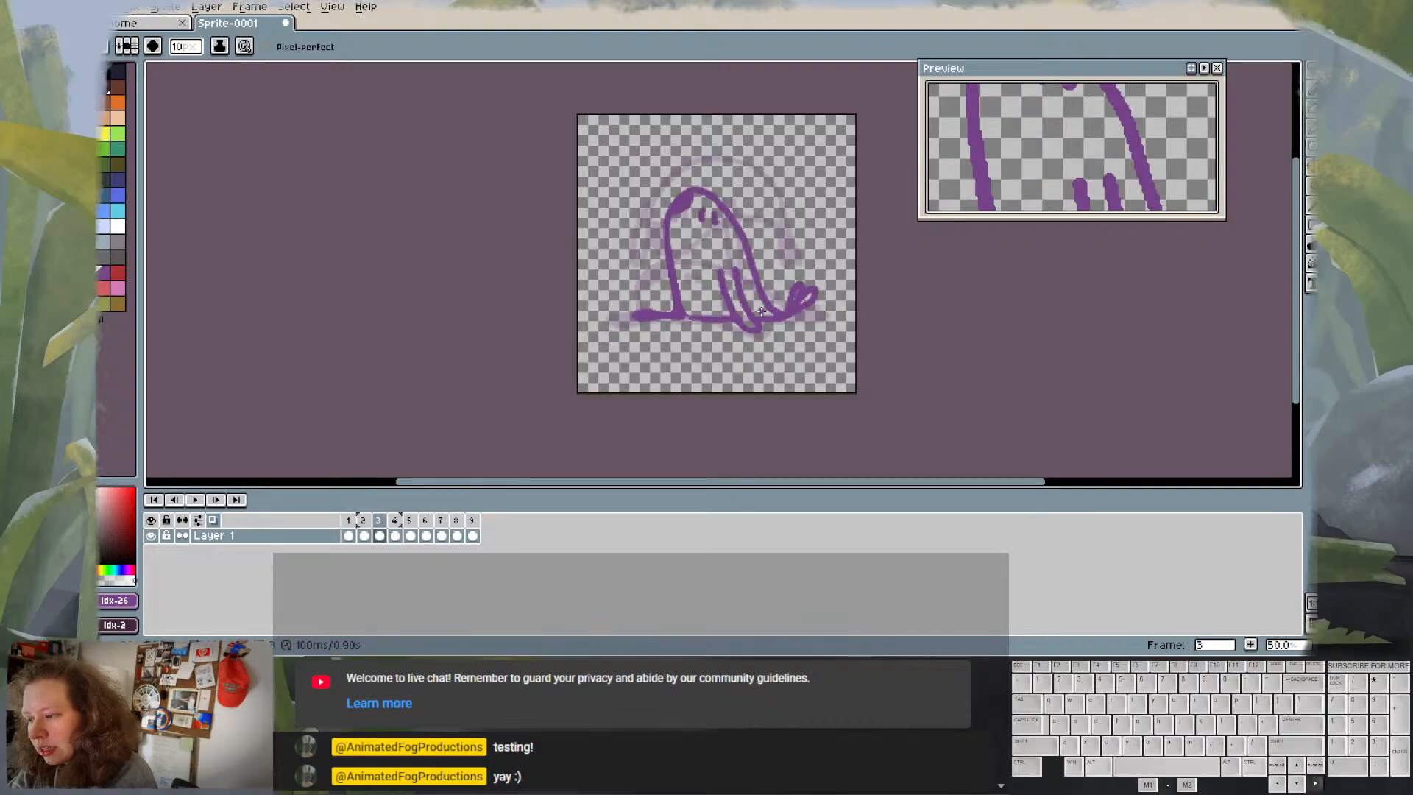
key(Right)
key(Right)
key(Right)
key(Right)
key(Right)
key(Right)
key(Right)
key(Right)
key(Right)
key(Right)
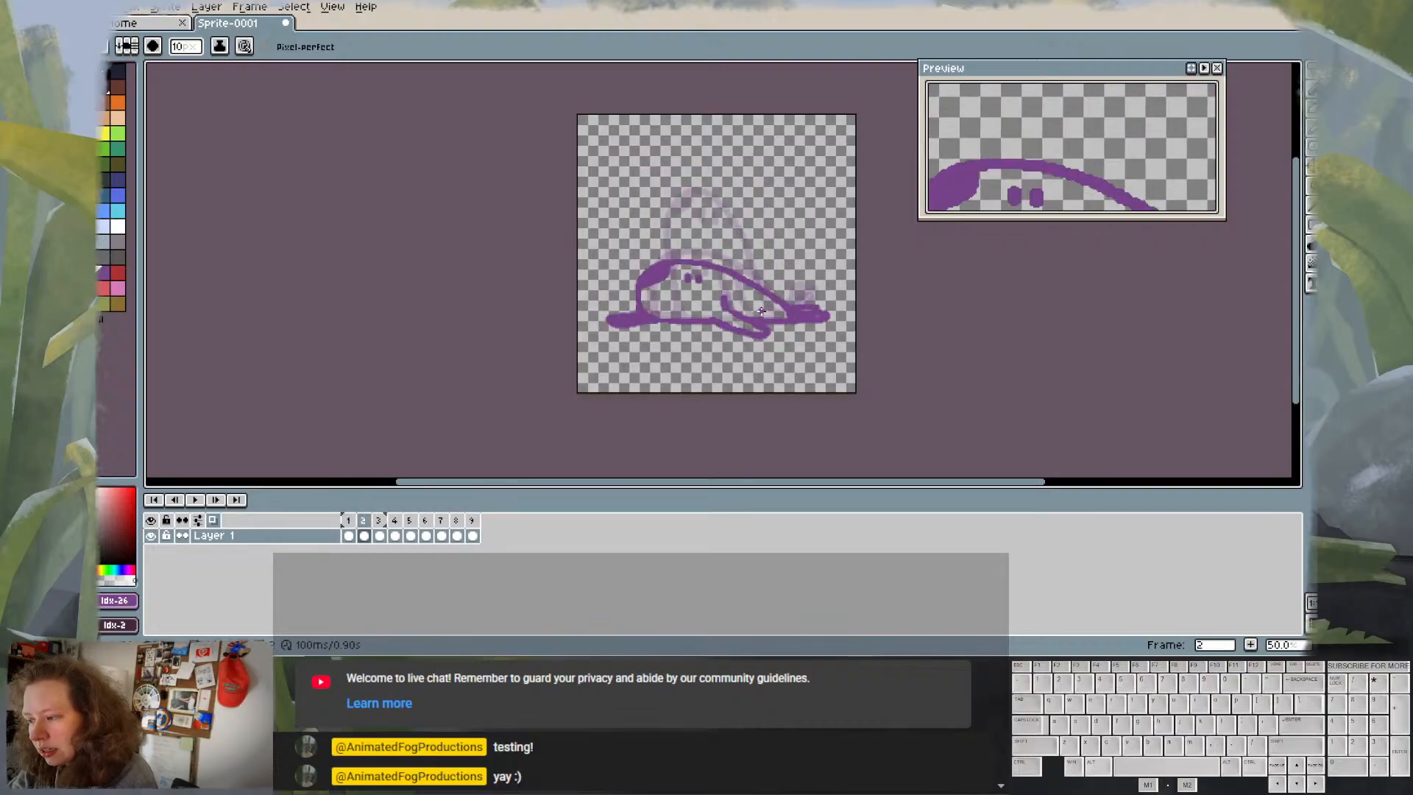
key(Right)
key(Right)
key(Right)
key(Right)
key(Right)
key(Right)
key(Right)
key(Right)
key(Right)
key(Right)
key(Right)
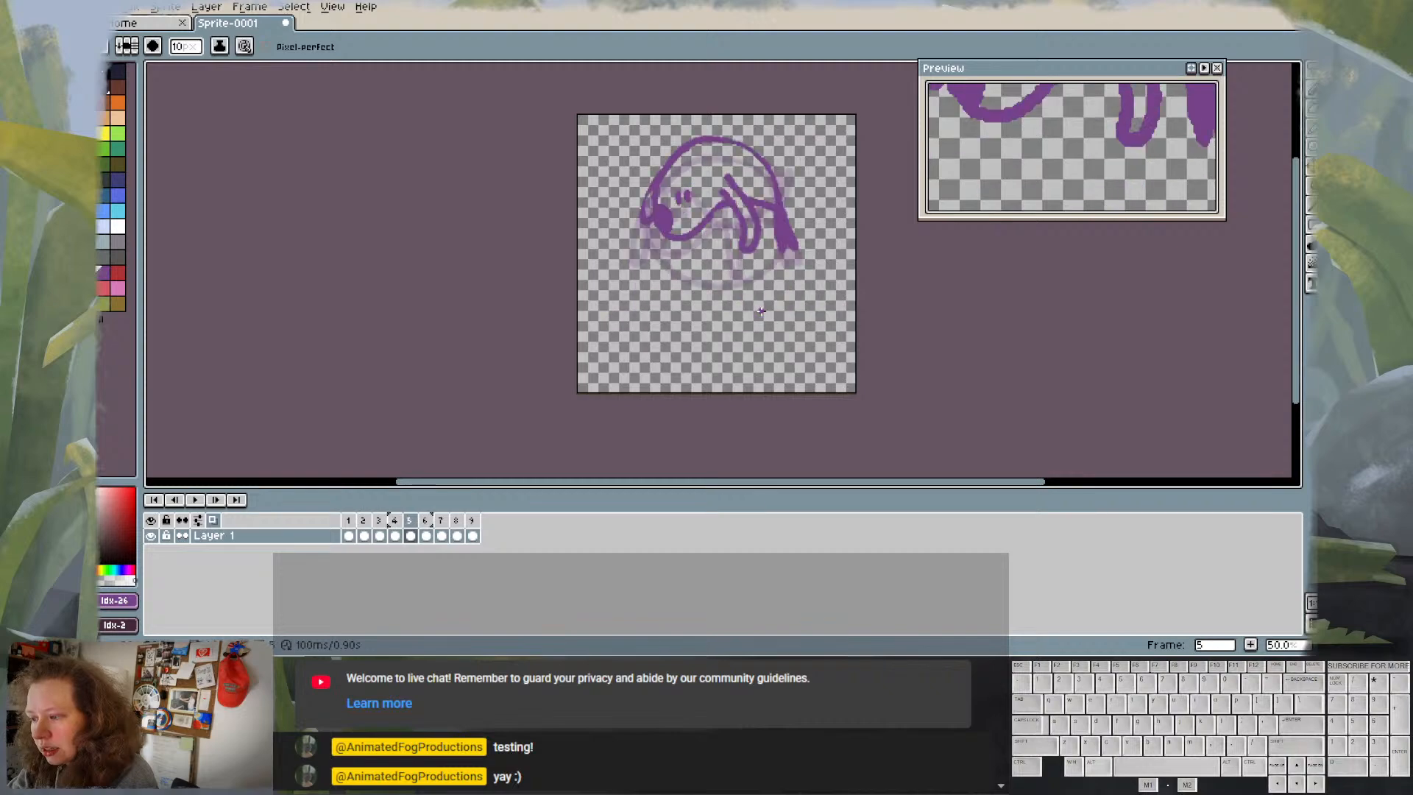
key(Right)
key(Right)
key(Right)
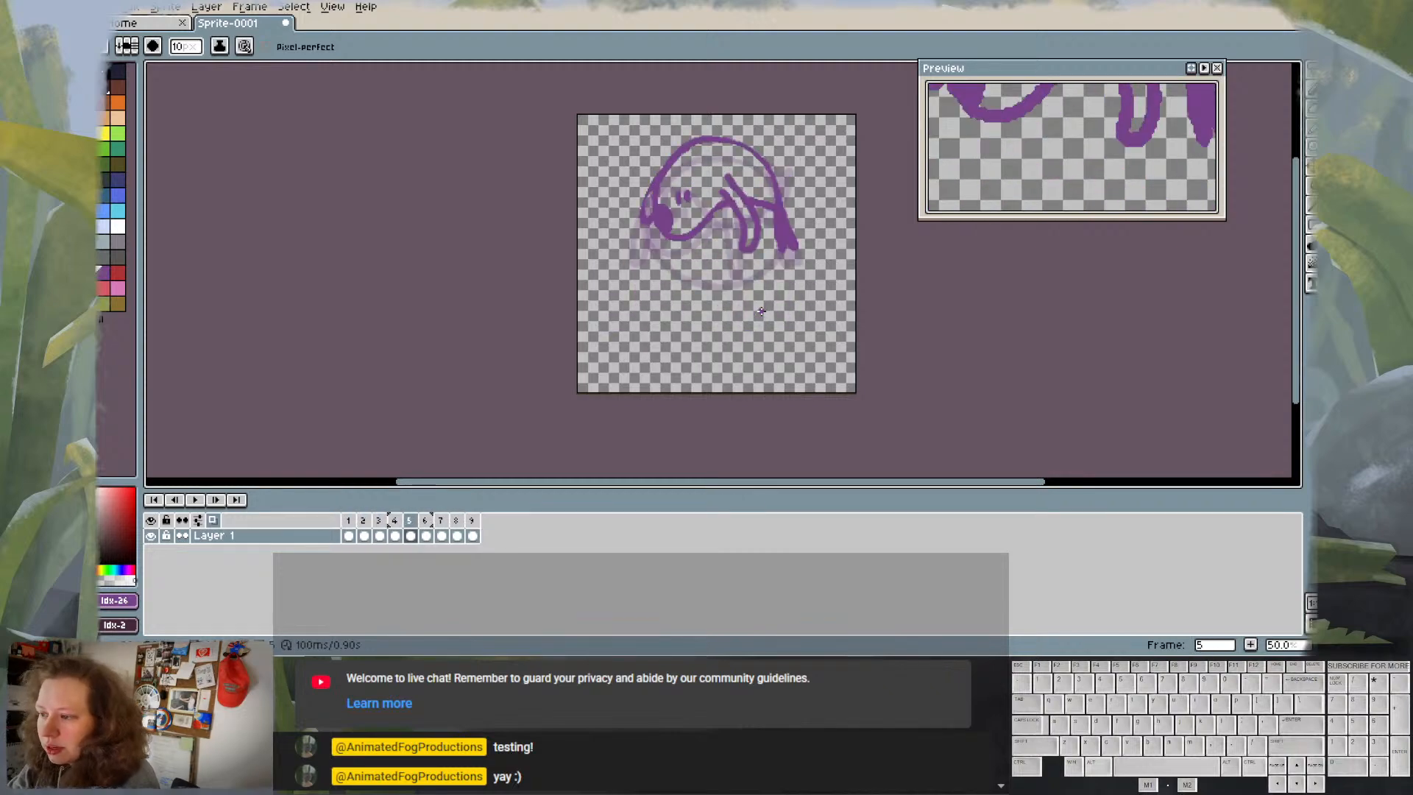
click(195, 500)
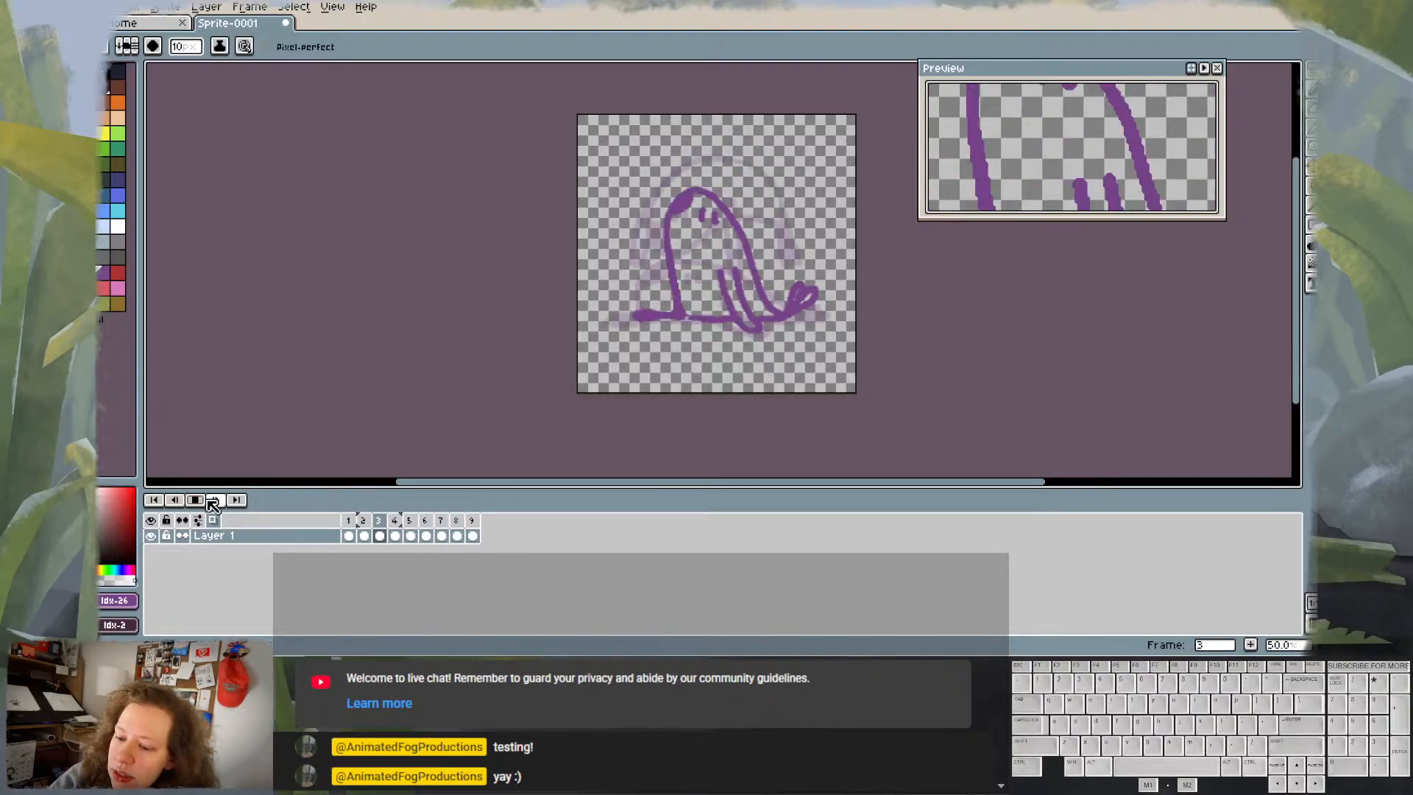
click(196, 501)
- Erase the side flipper drawn towards the tail on frame 8
click(442, 535)
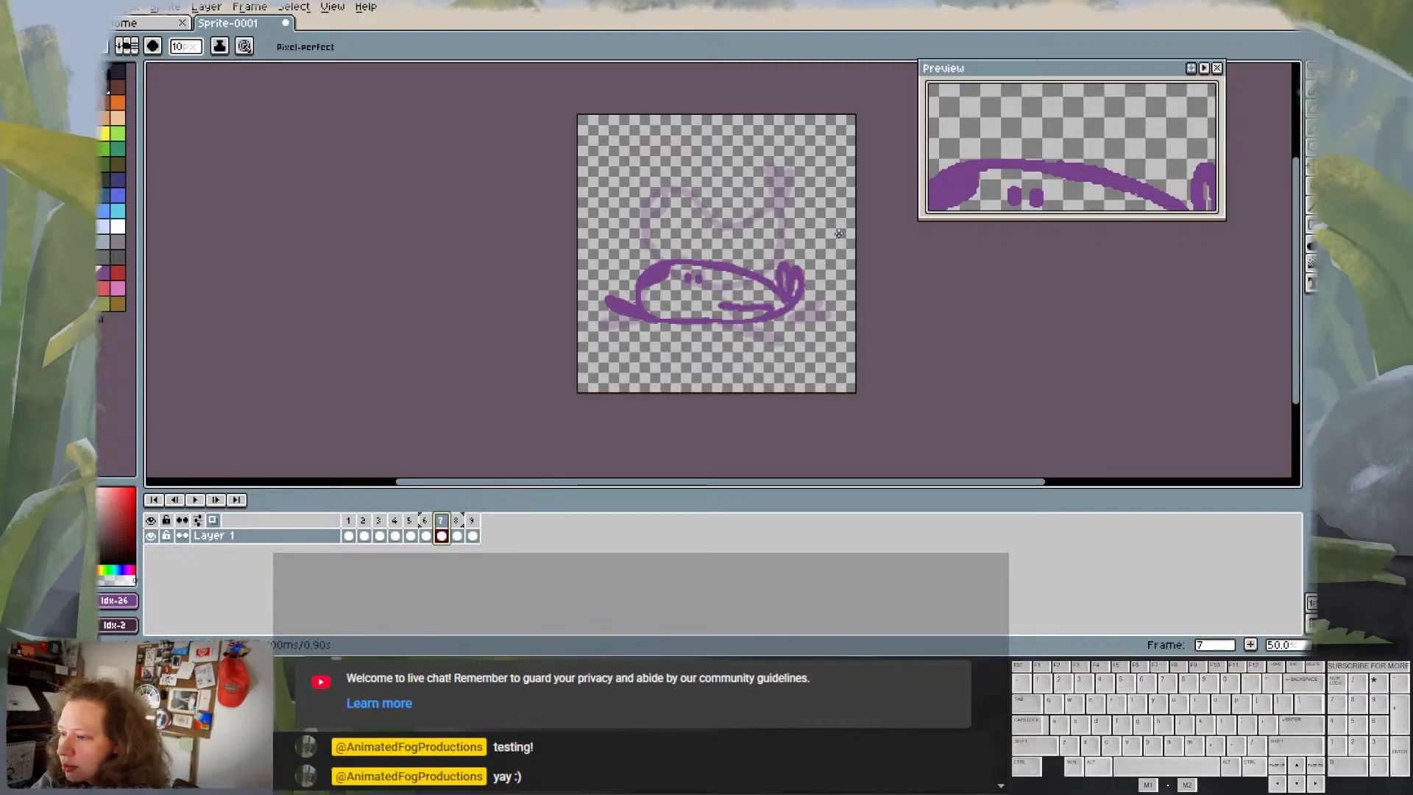
key(comma)
key(period)
key(period)
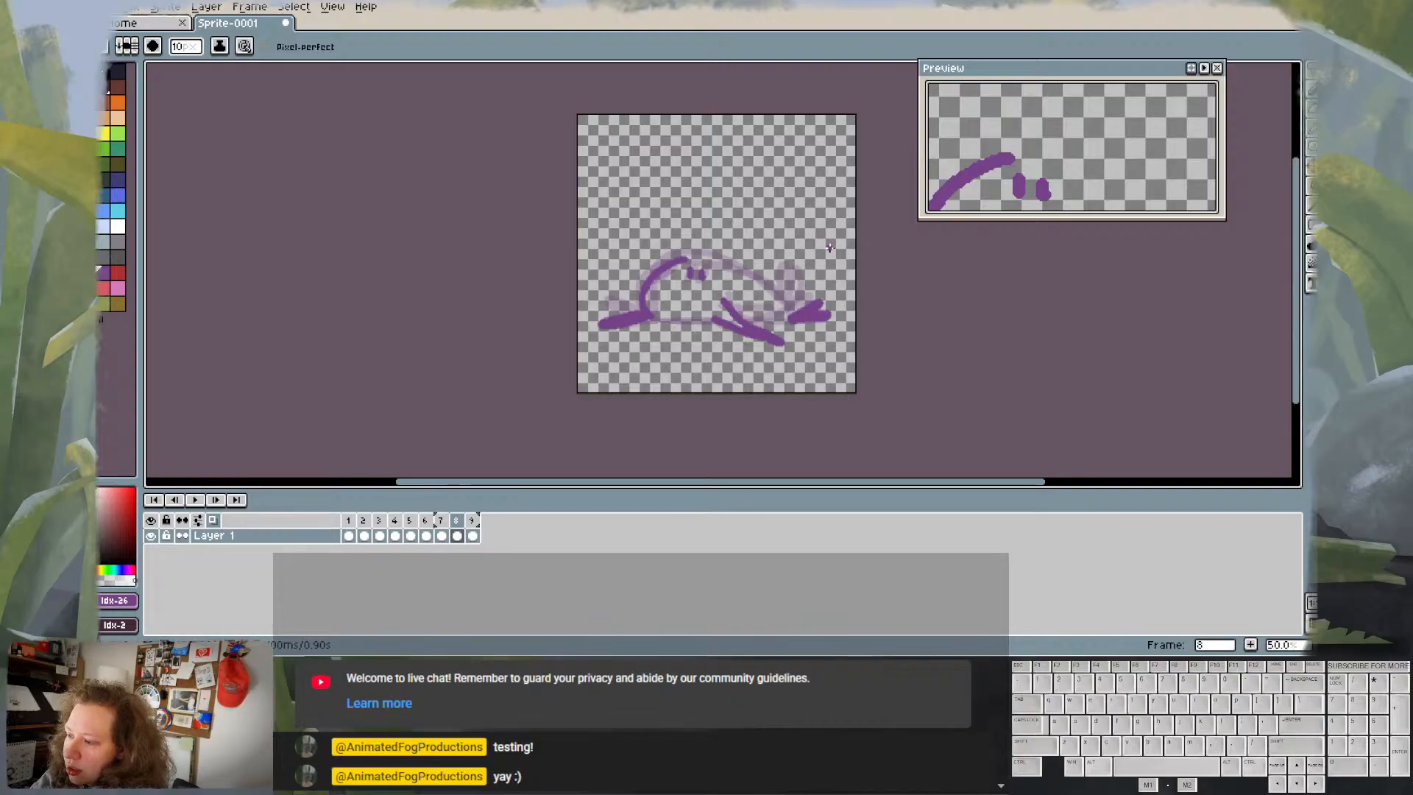
key(e)
mouse_move(726, 297)
mouse_down()
mouse_move(742, 337)
mouse_move(707, 305)
mouse_move(734, 353)
mouse_move(732, 304)
mouse_up()
drag(769, 353, 778, 343)
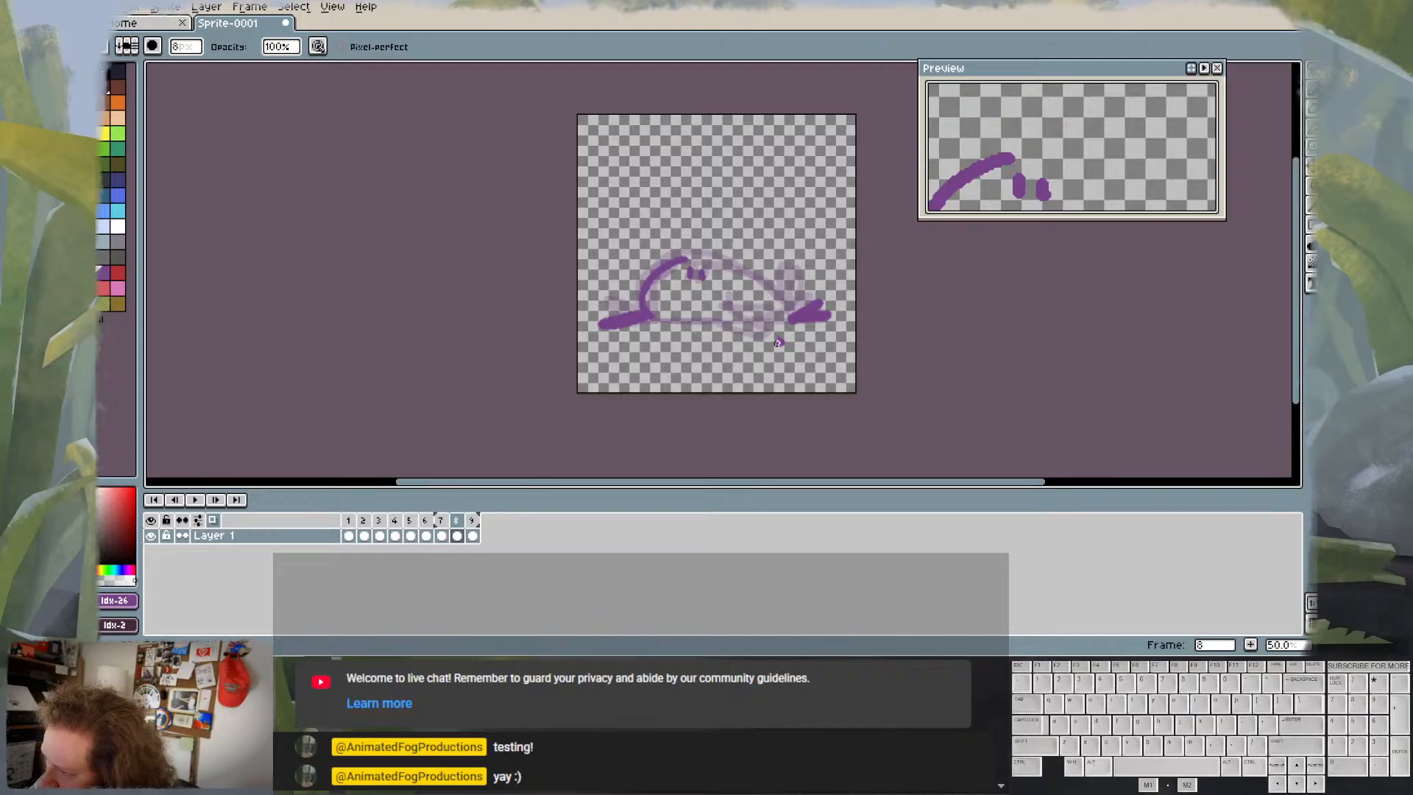
- Compare frame 6 with its neighbouring frames and draw a short mark inside its body below the tail as a flipper guide
key(Left)
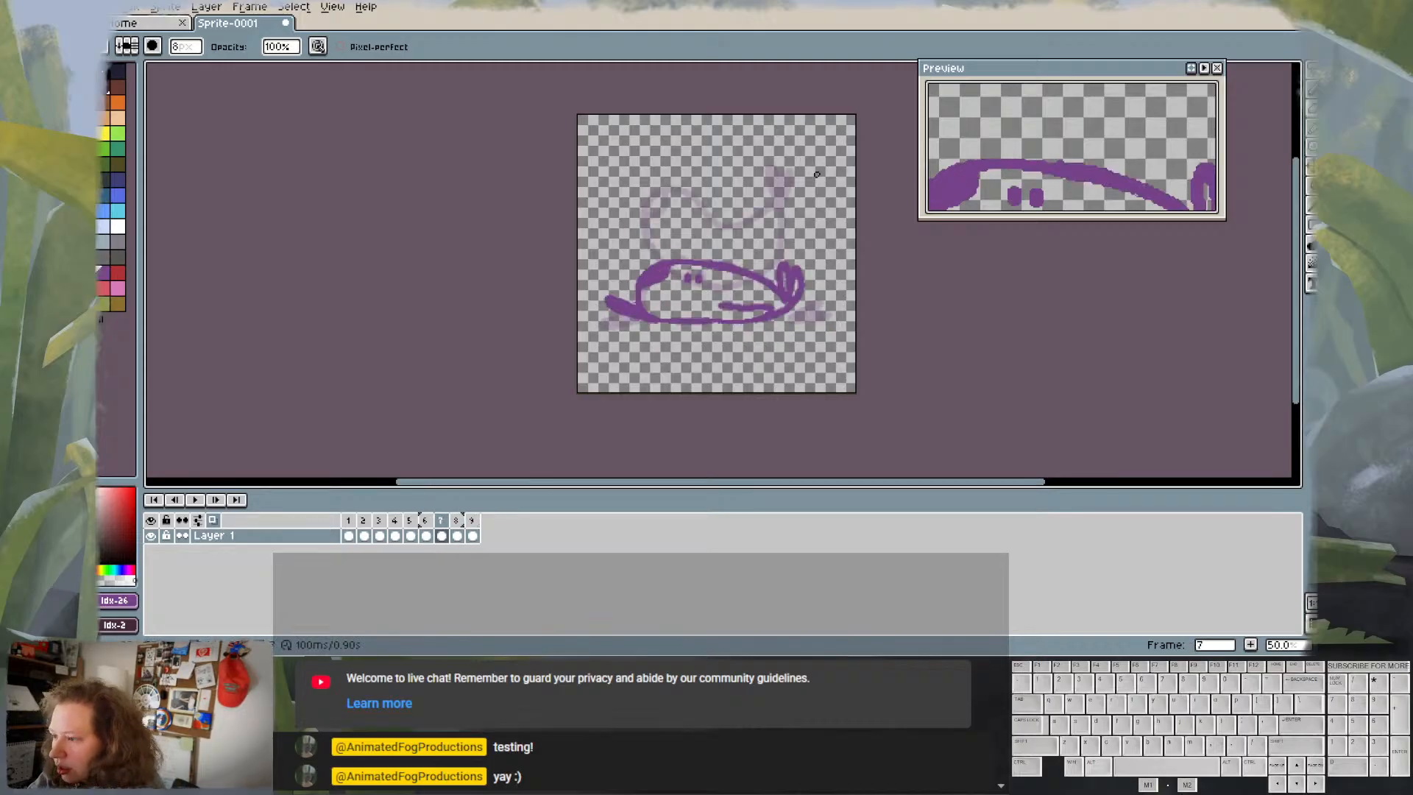
key(Right)
key(Left)
key(Left)
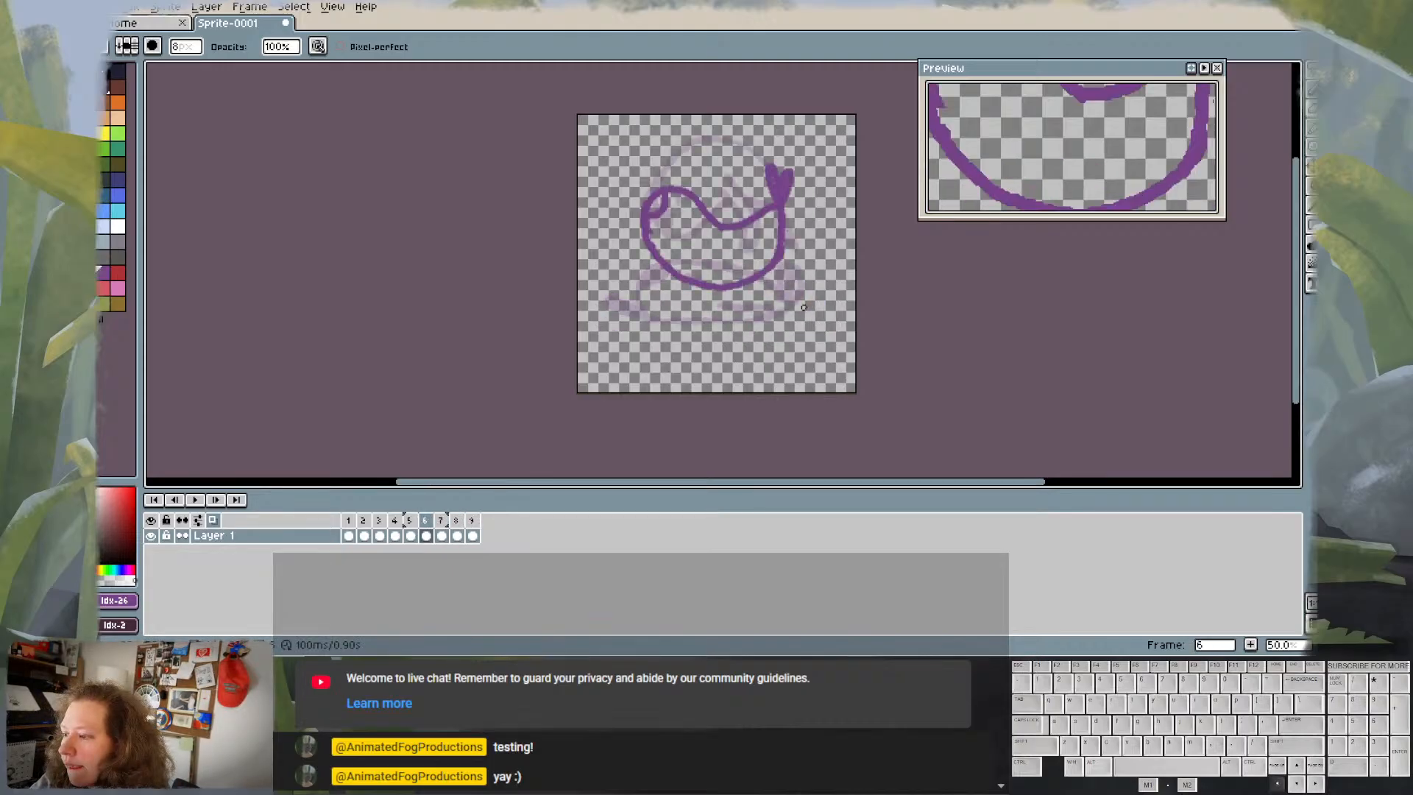
key(Left)
key(Right)
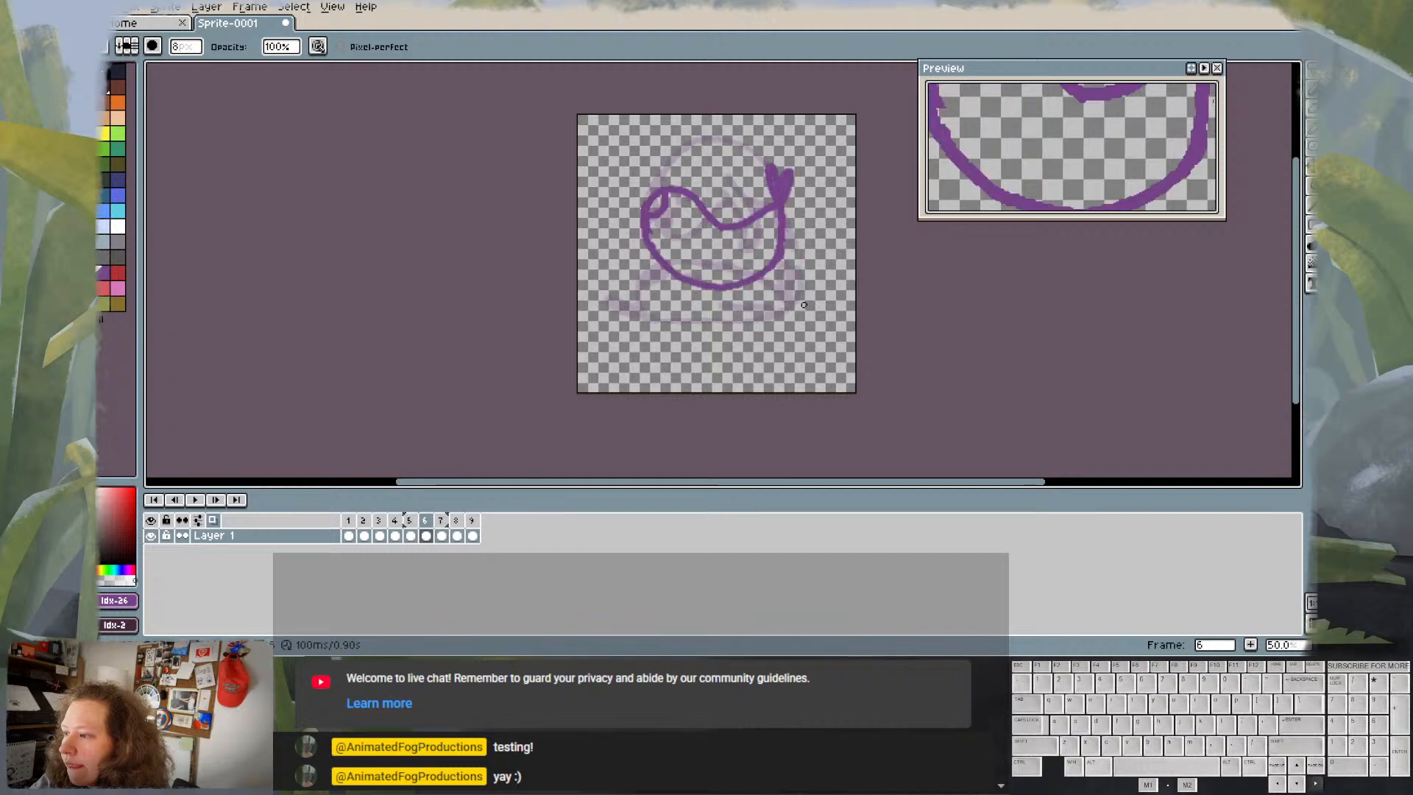
key(Left)
key(Right)
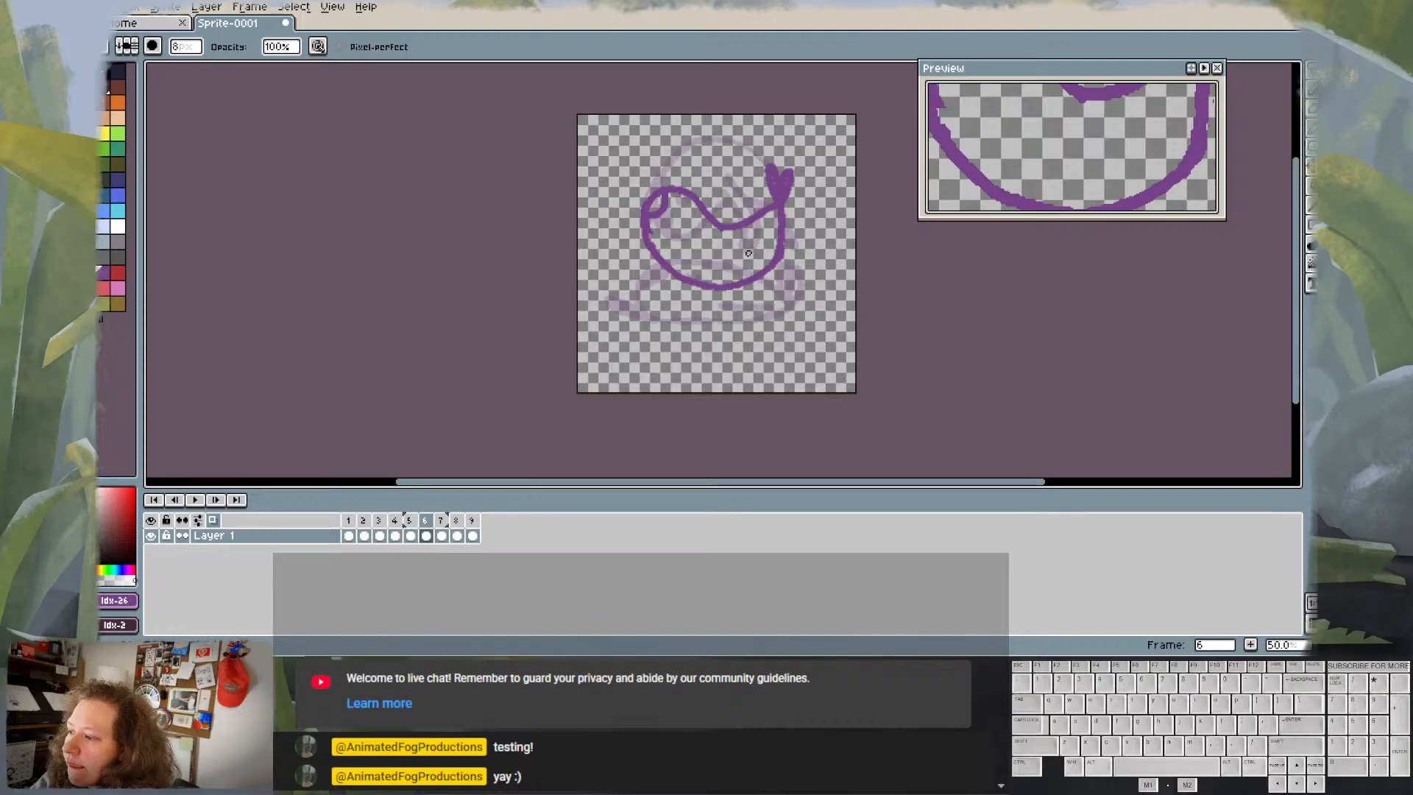
key(b)
drag(746, 242, 752, 248)
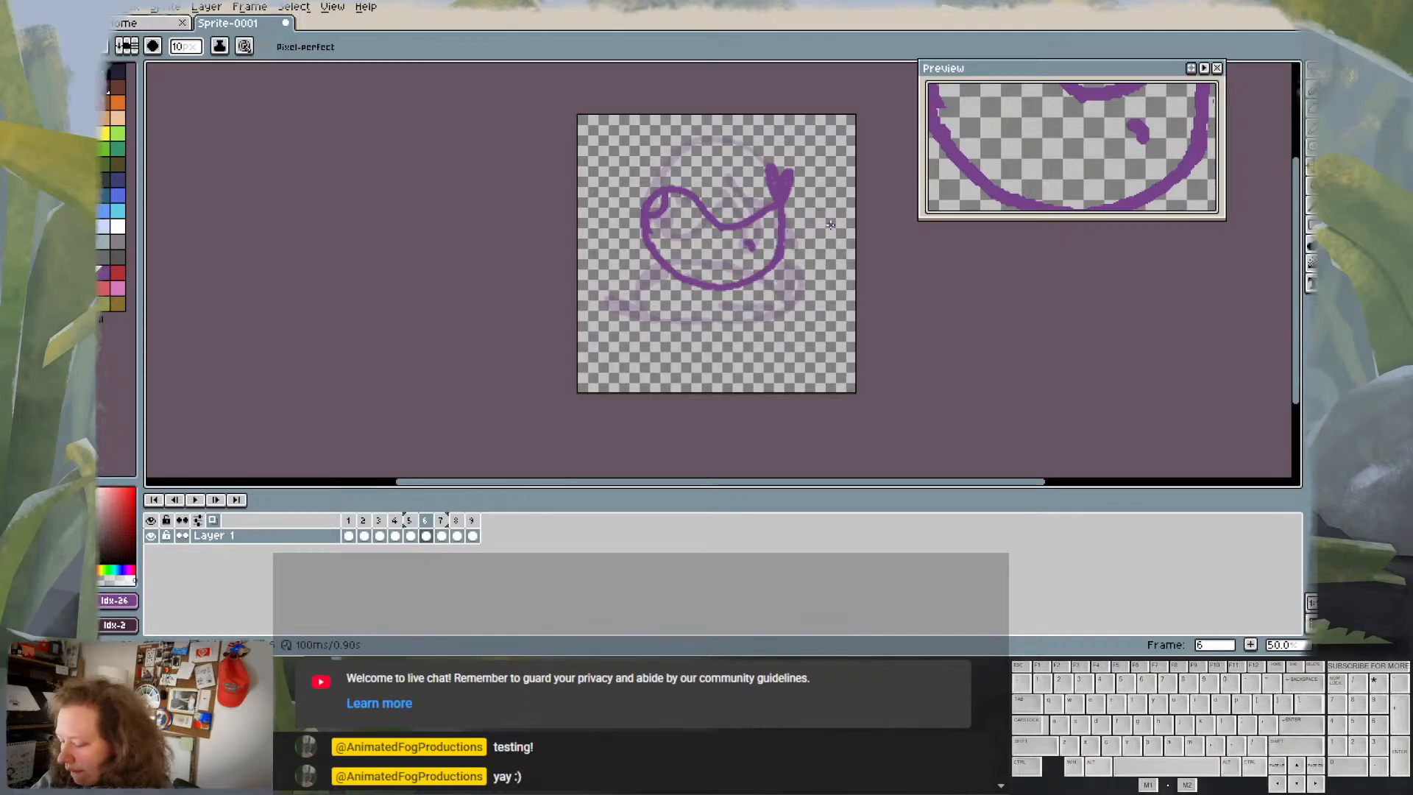
key(Left)
key(Right)
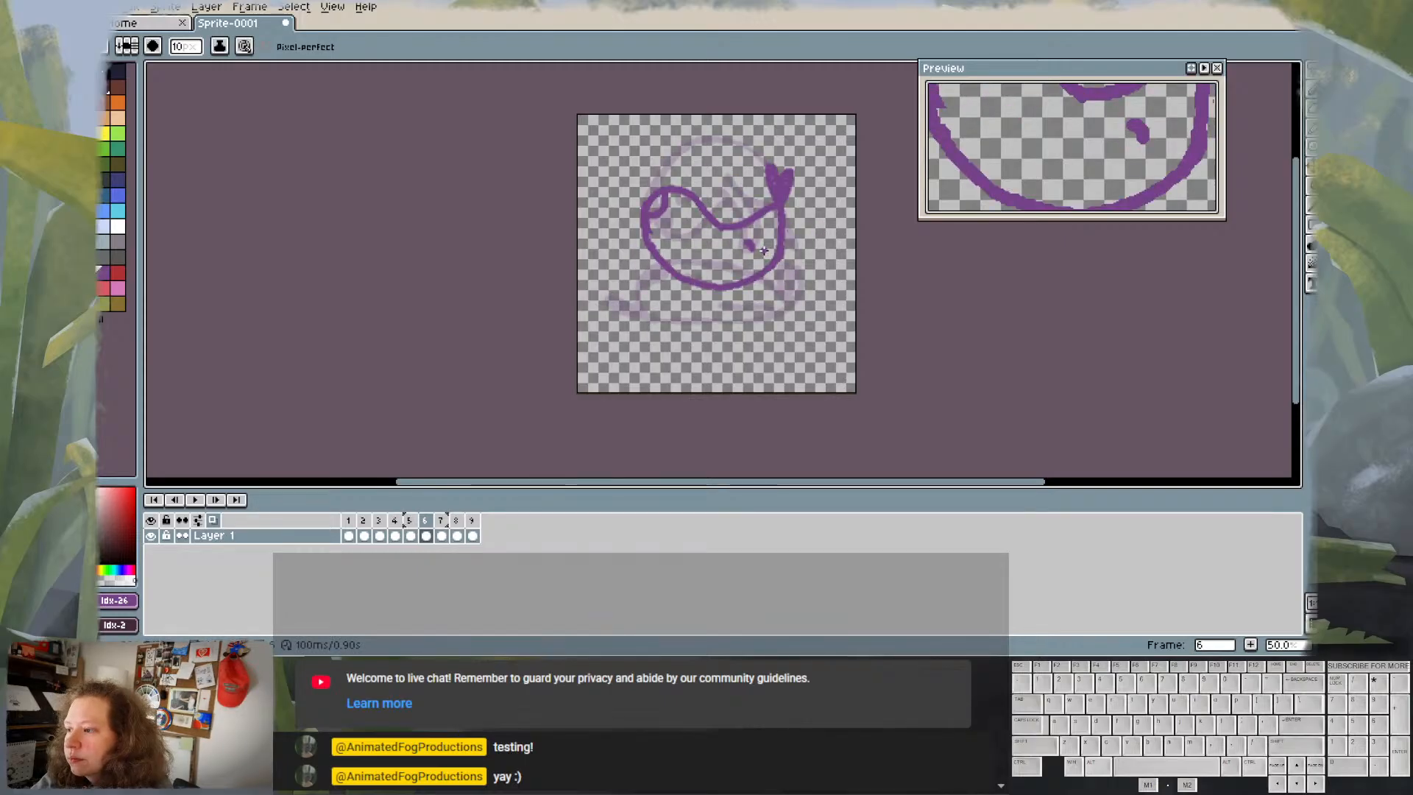
- Erase the side flipper line inside the body on frame 7, leaving the back outline intact
key(Right)
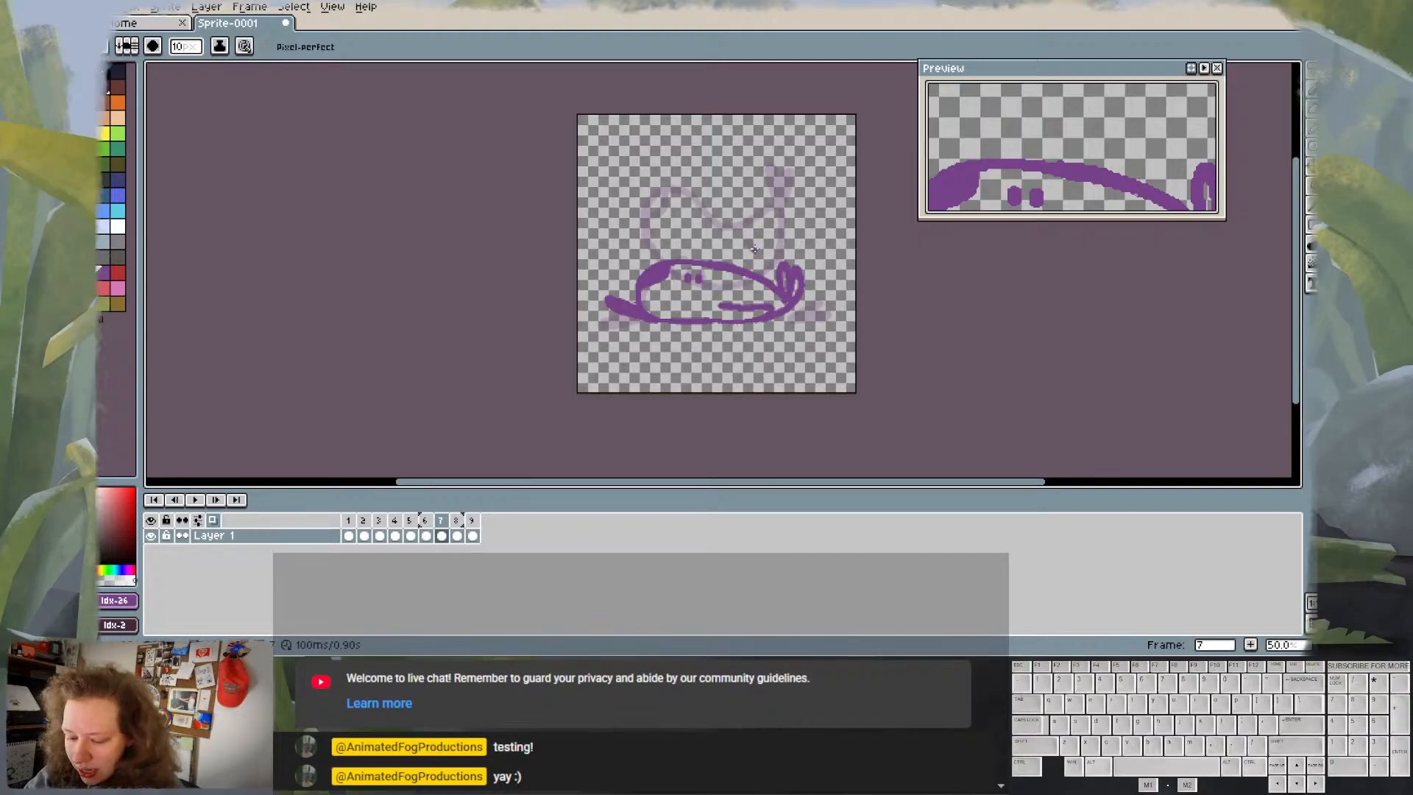
key(e)
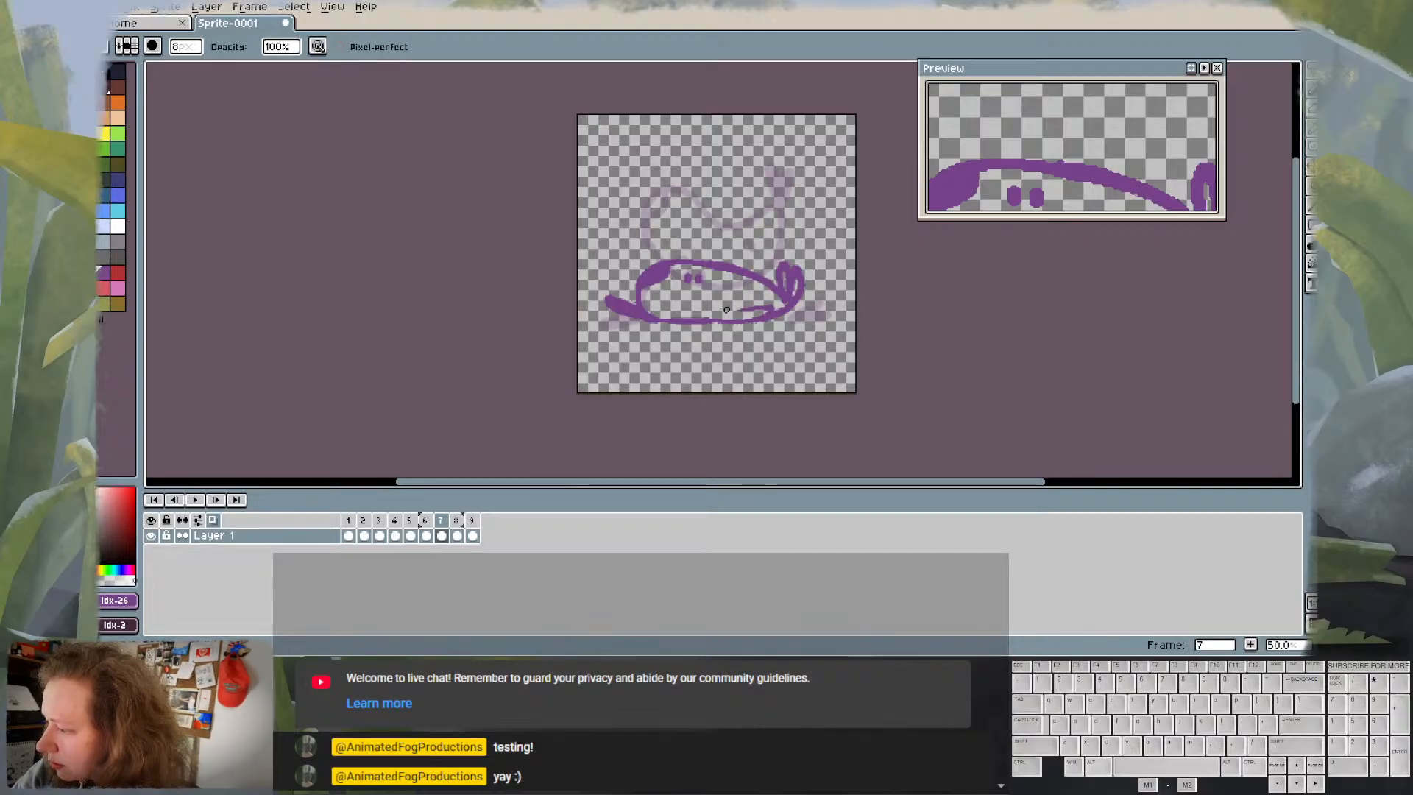
drag(737, 307, 770, 307)
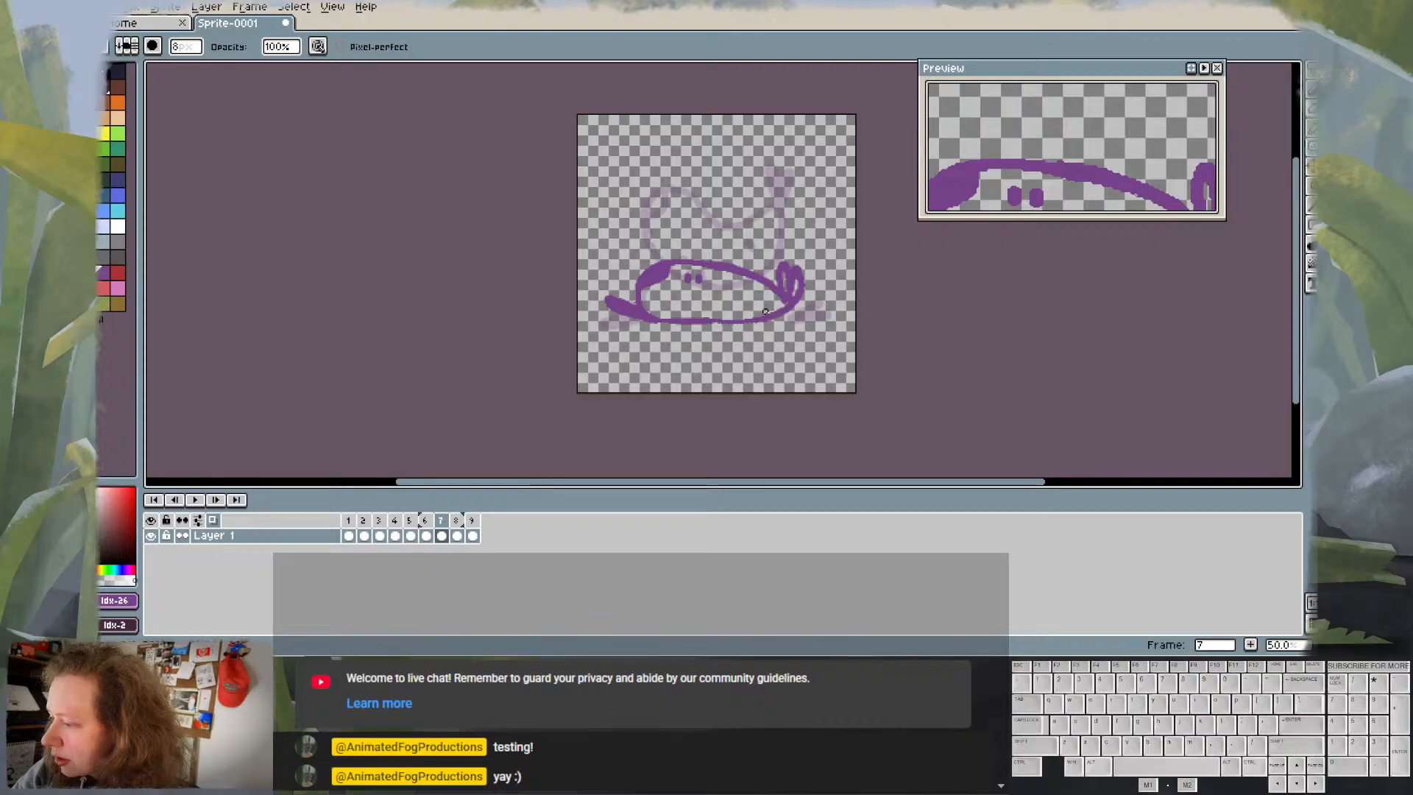
key(Left)
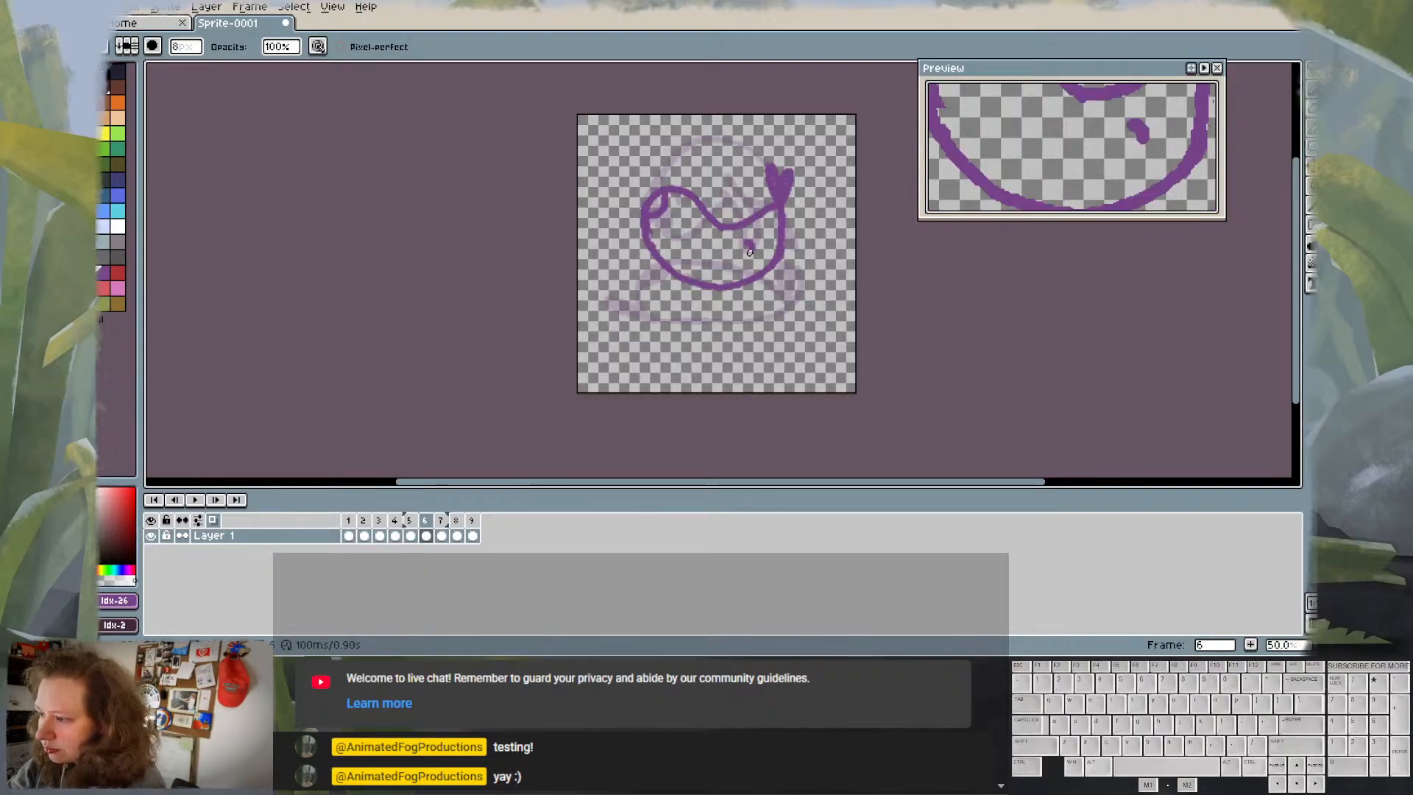
key(Right)
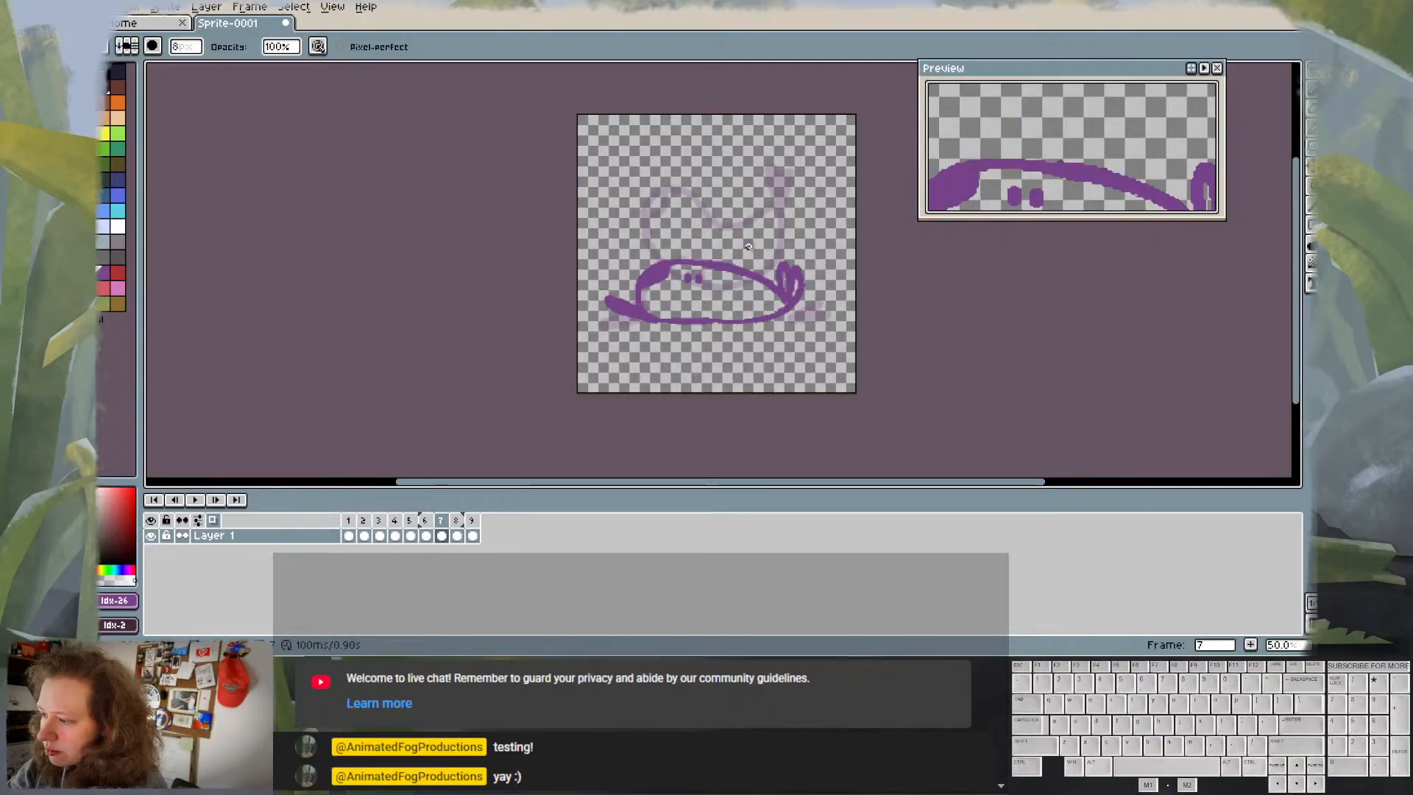
click(737, 270)
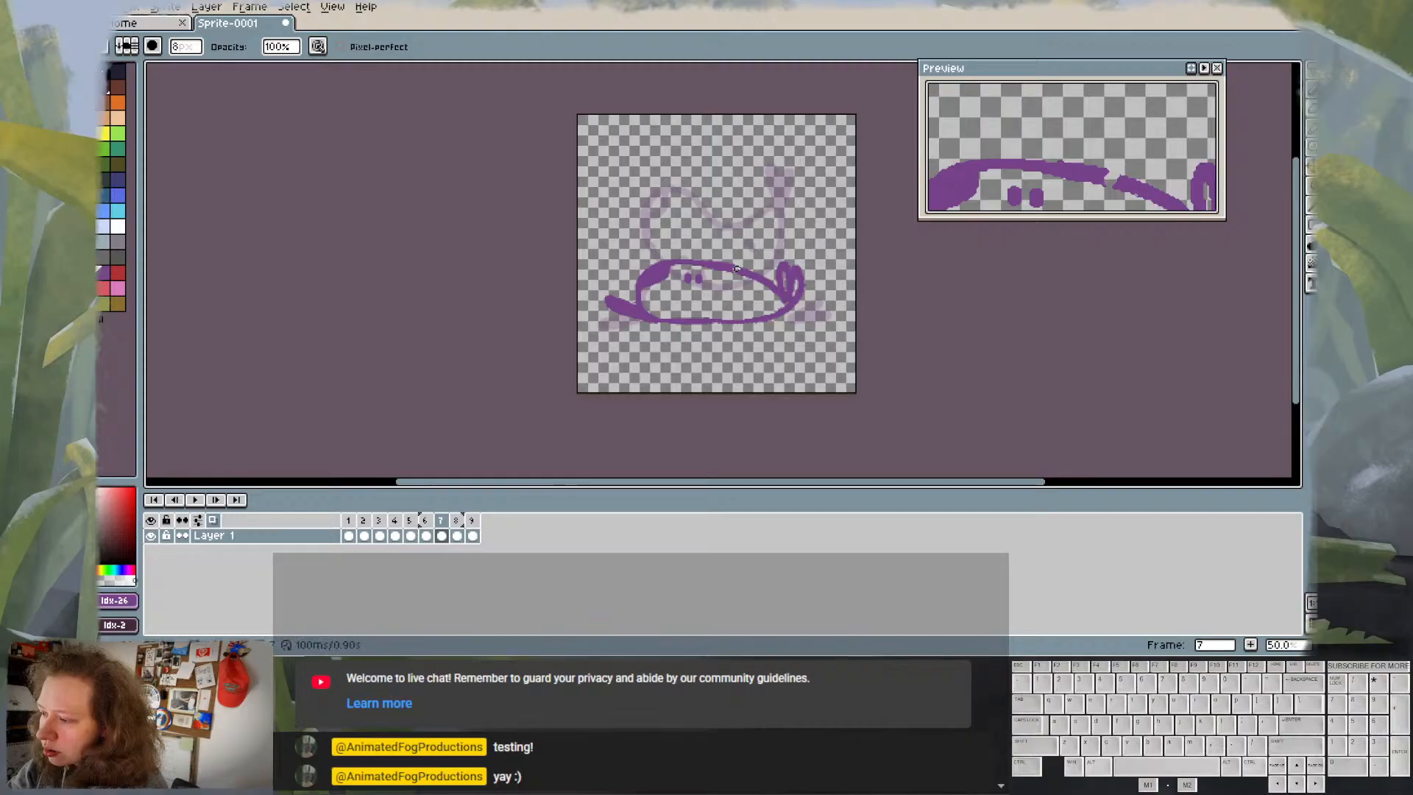
key(ctrl+z)
- Compare frames 5 and 6 and erase the short guide mark inside frame 6's body
key(b)
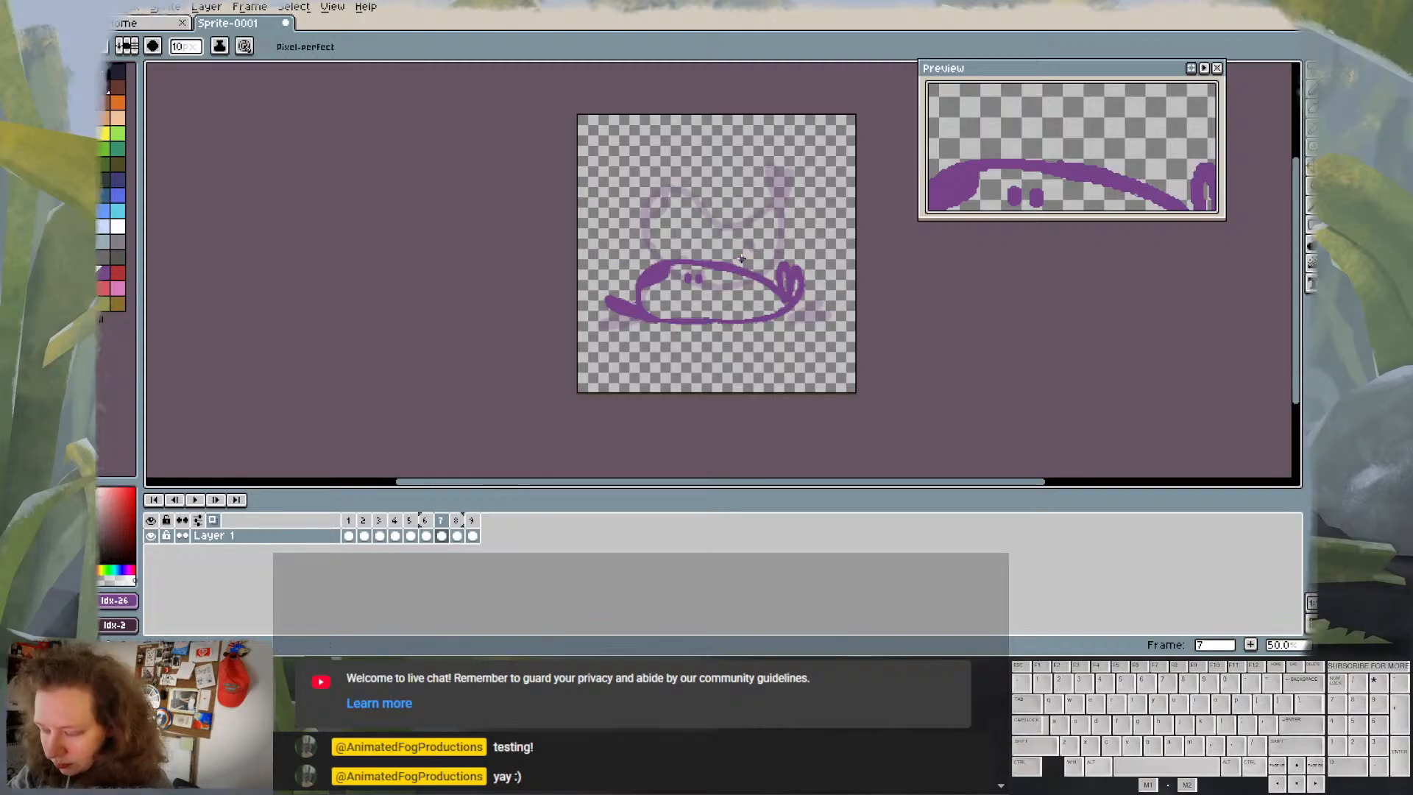
key(Left)
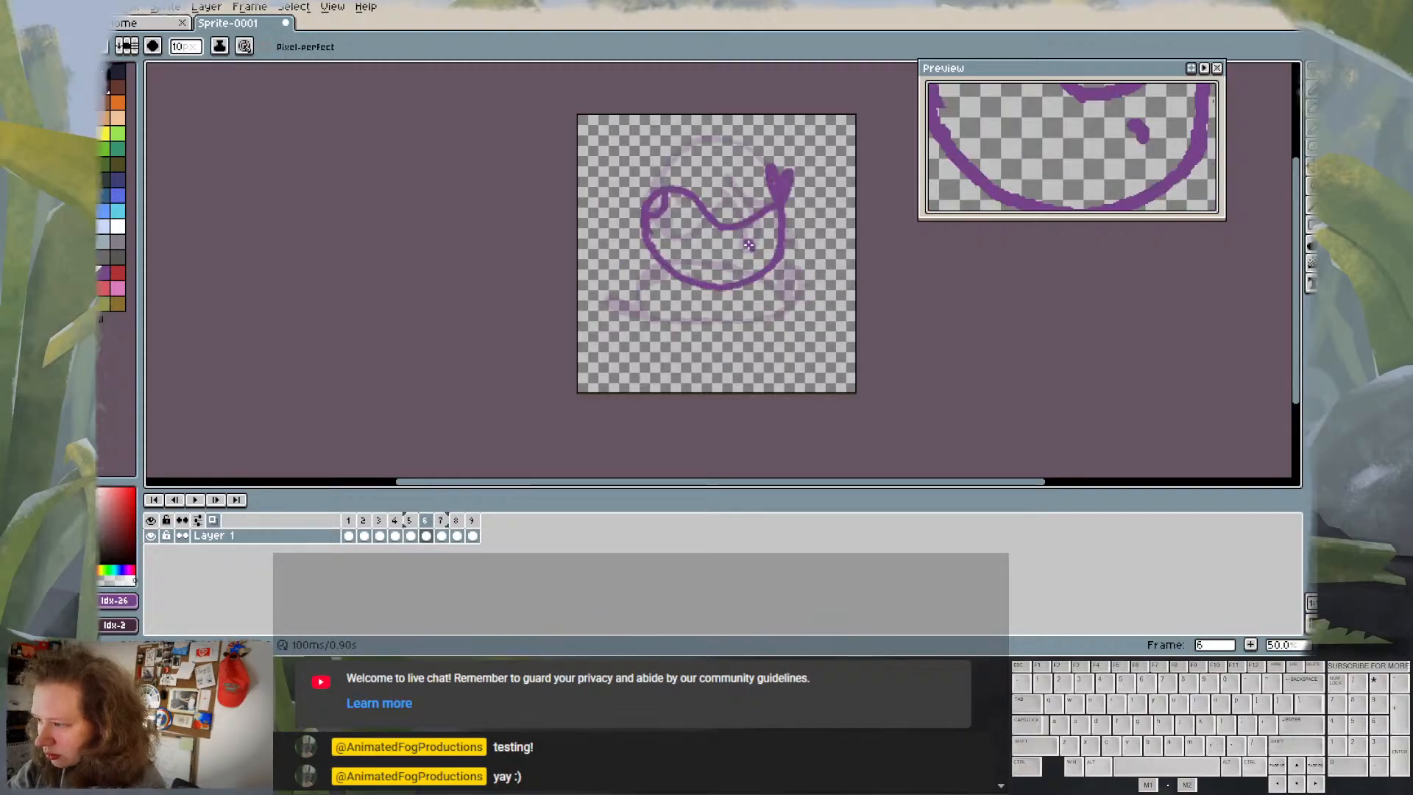
key(Left)
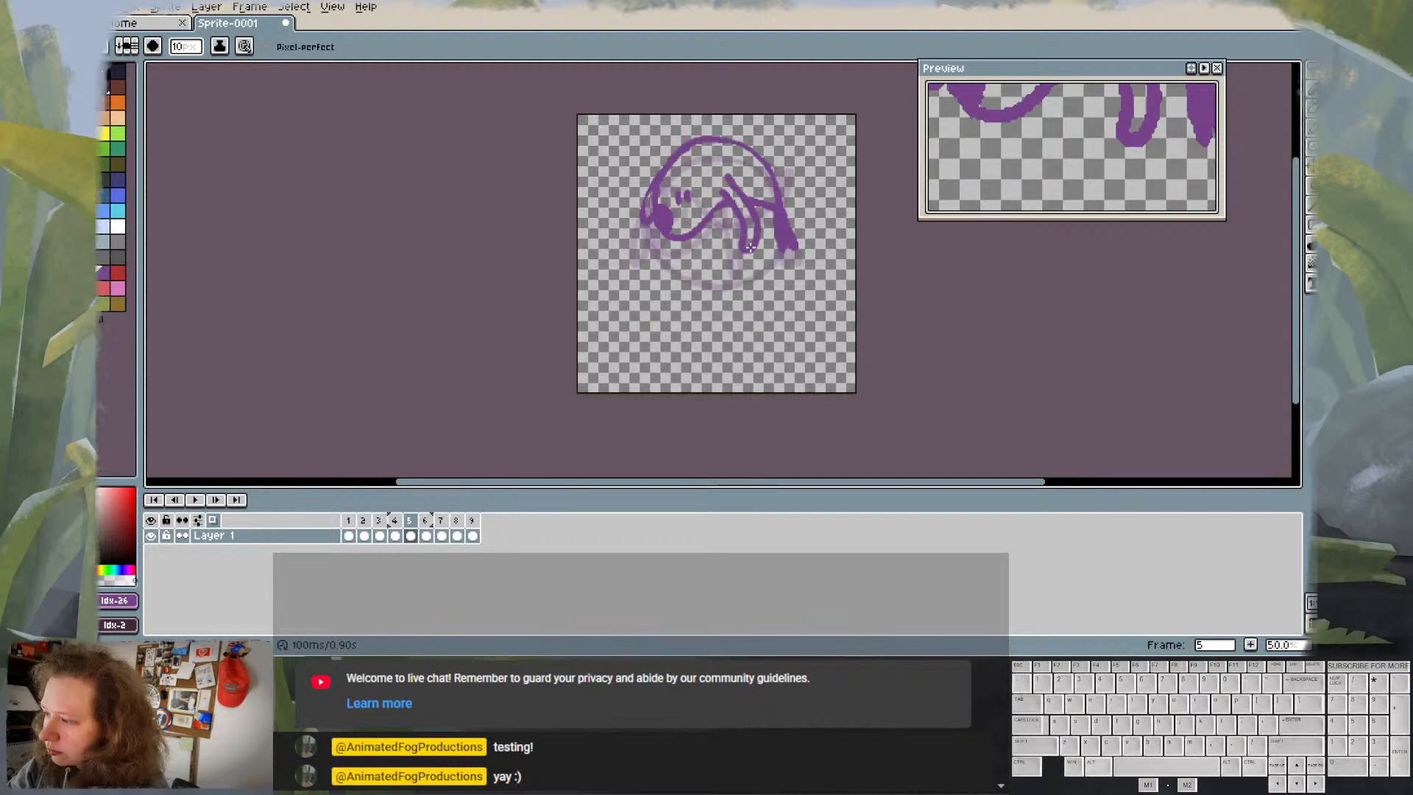
key(Right)
key(e)
drag(751, 252, 750, 243)
key(Return)
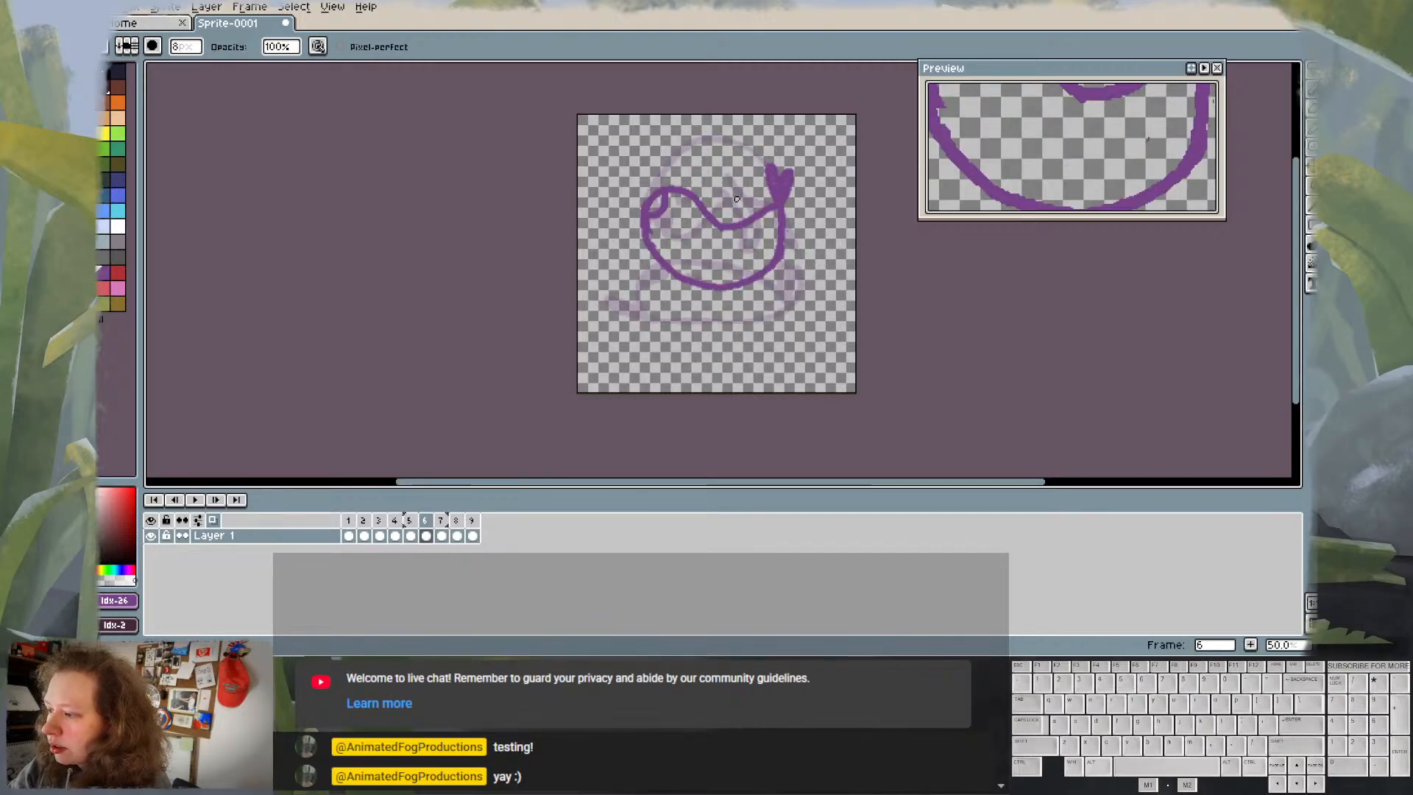
- Draw frame 6's side flipper rising from the body above the back, and an upright looped flipper at the head
key(e)
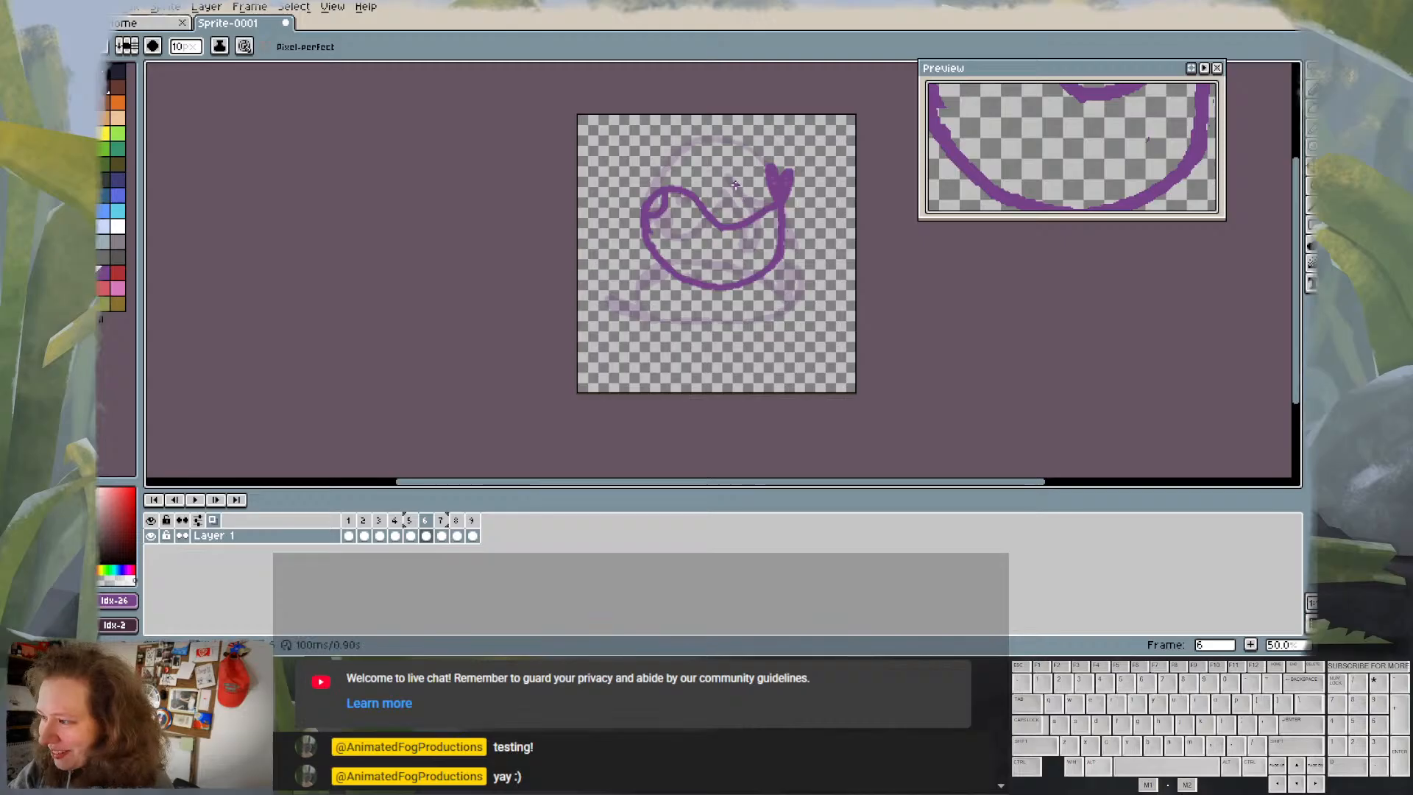
drag(739, 204, 719, 252)
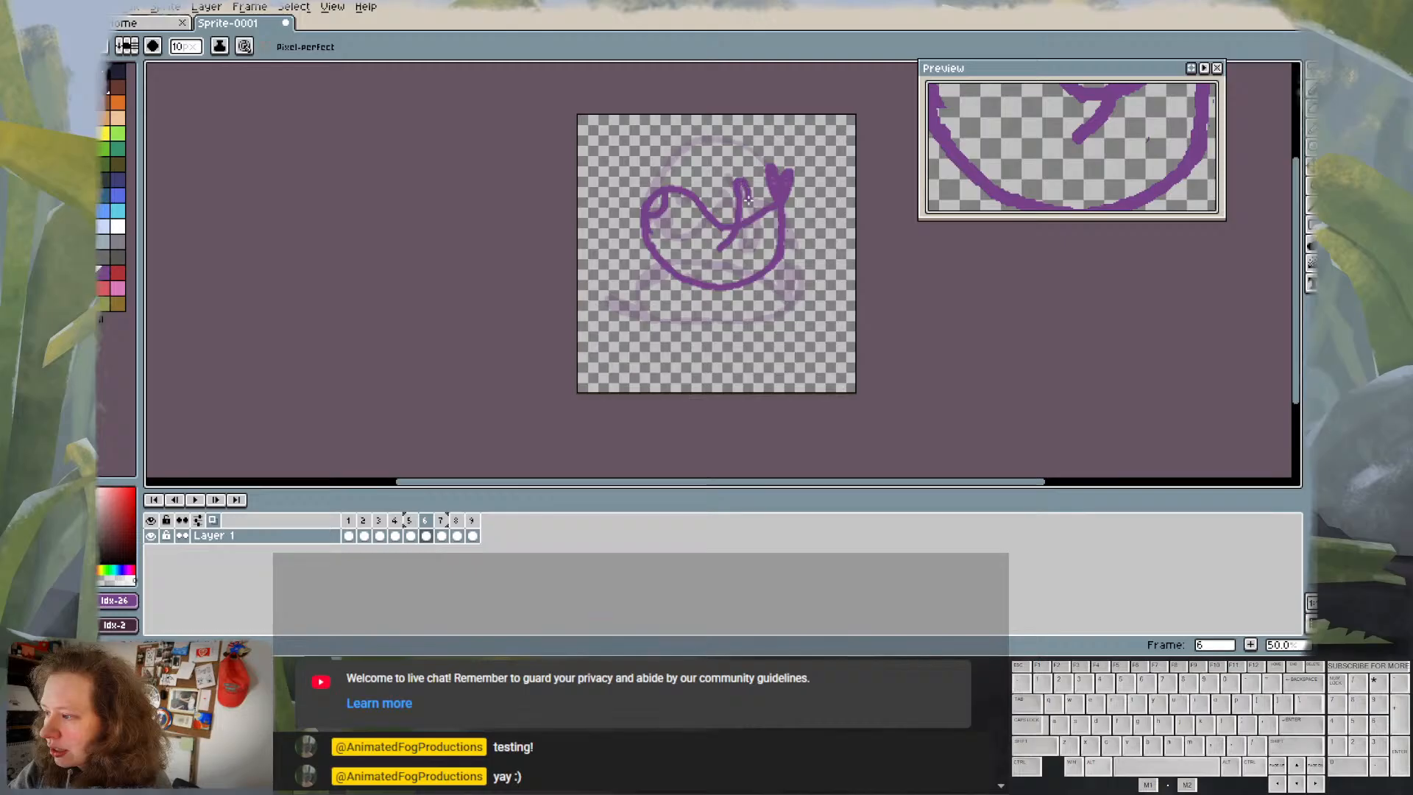
key(comma)
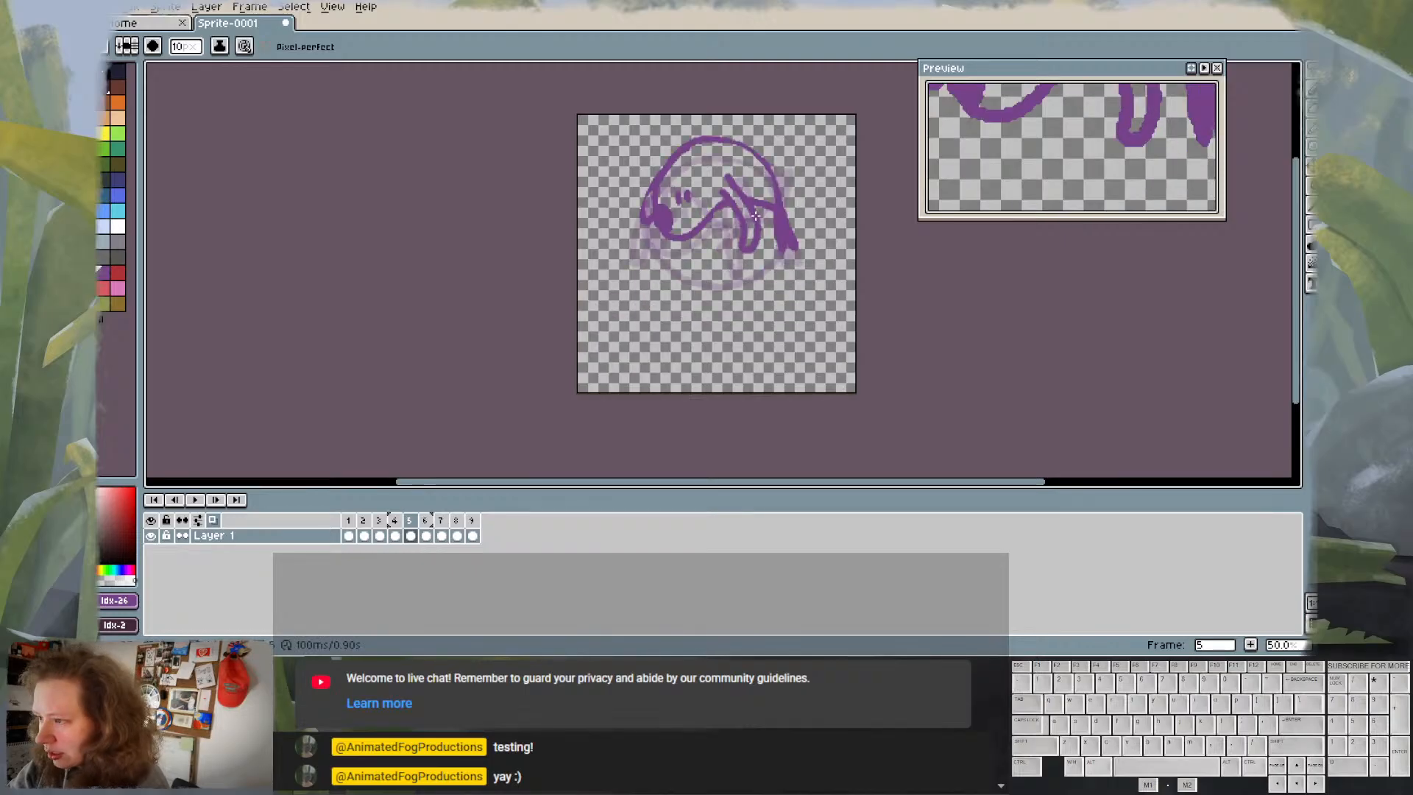
key(period)
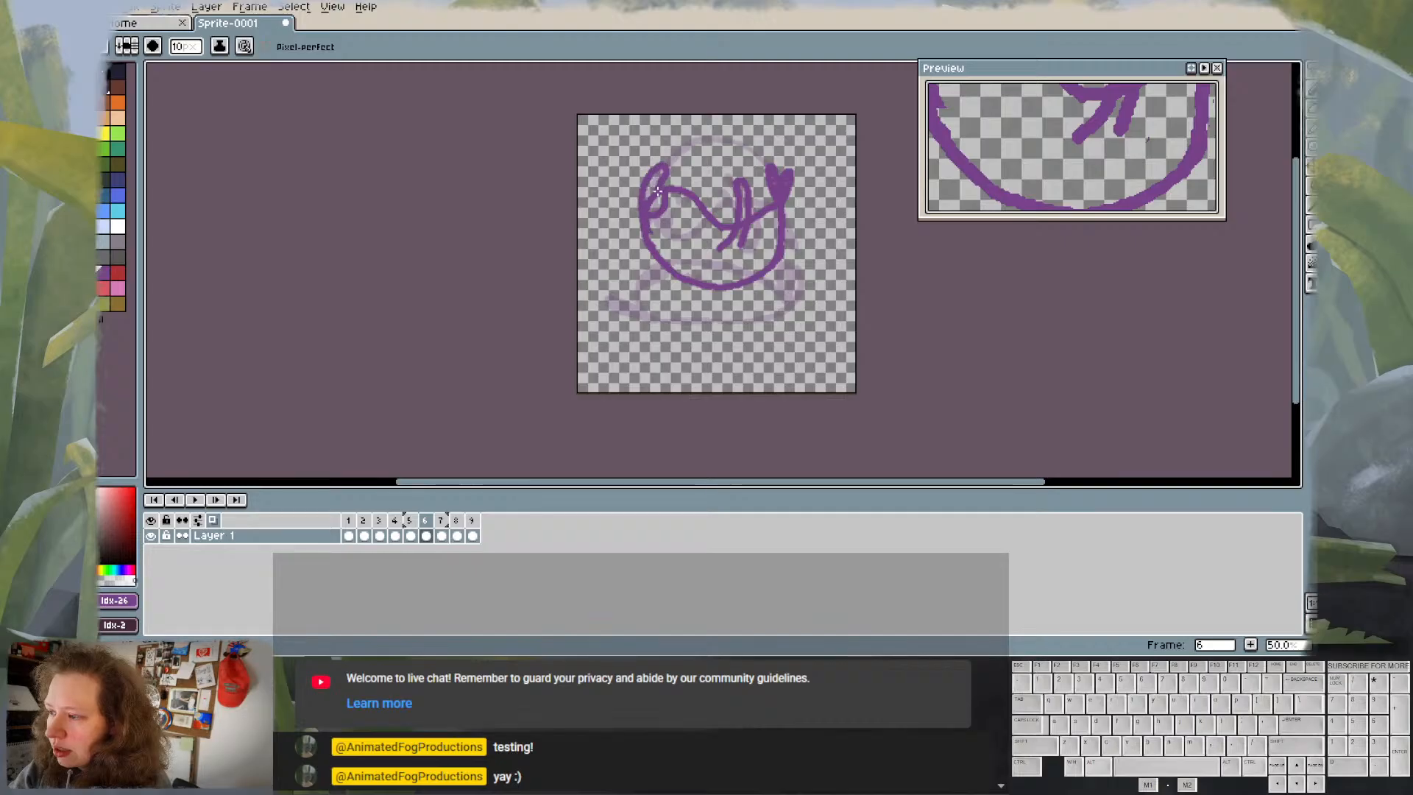
- Flip between frame 6 and its neighbours to examine how the newly drawn flippers move
key(Left)
key(Right)
key(Left)
key(Right)
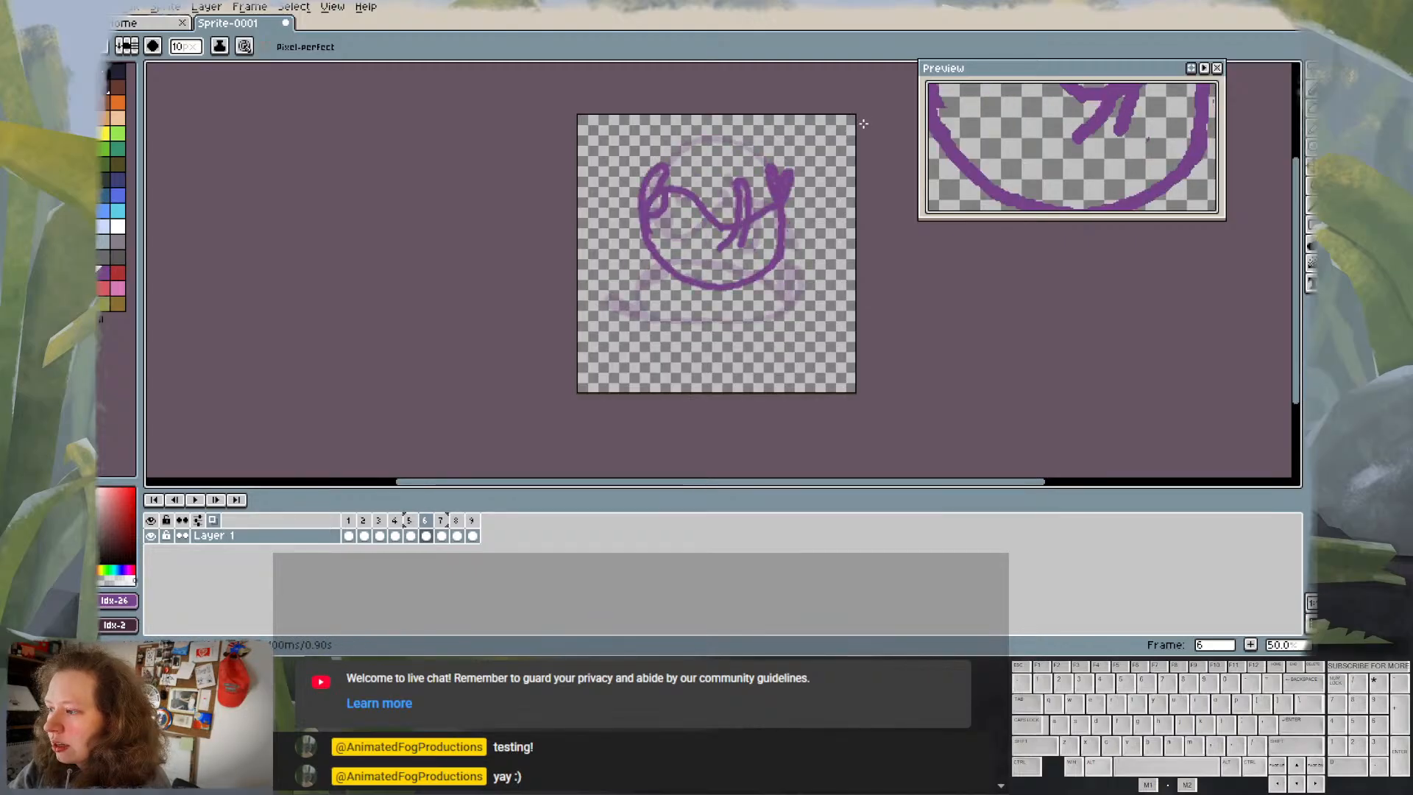
key(Right)
key(Right)
key(Left)
key(Left)
key(Left)
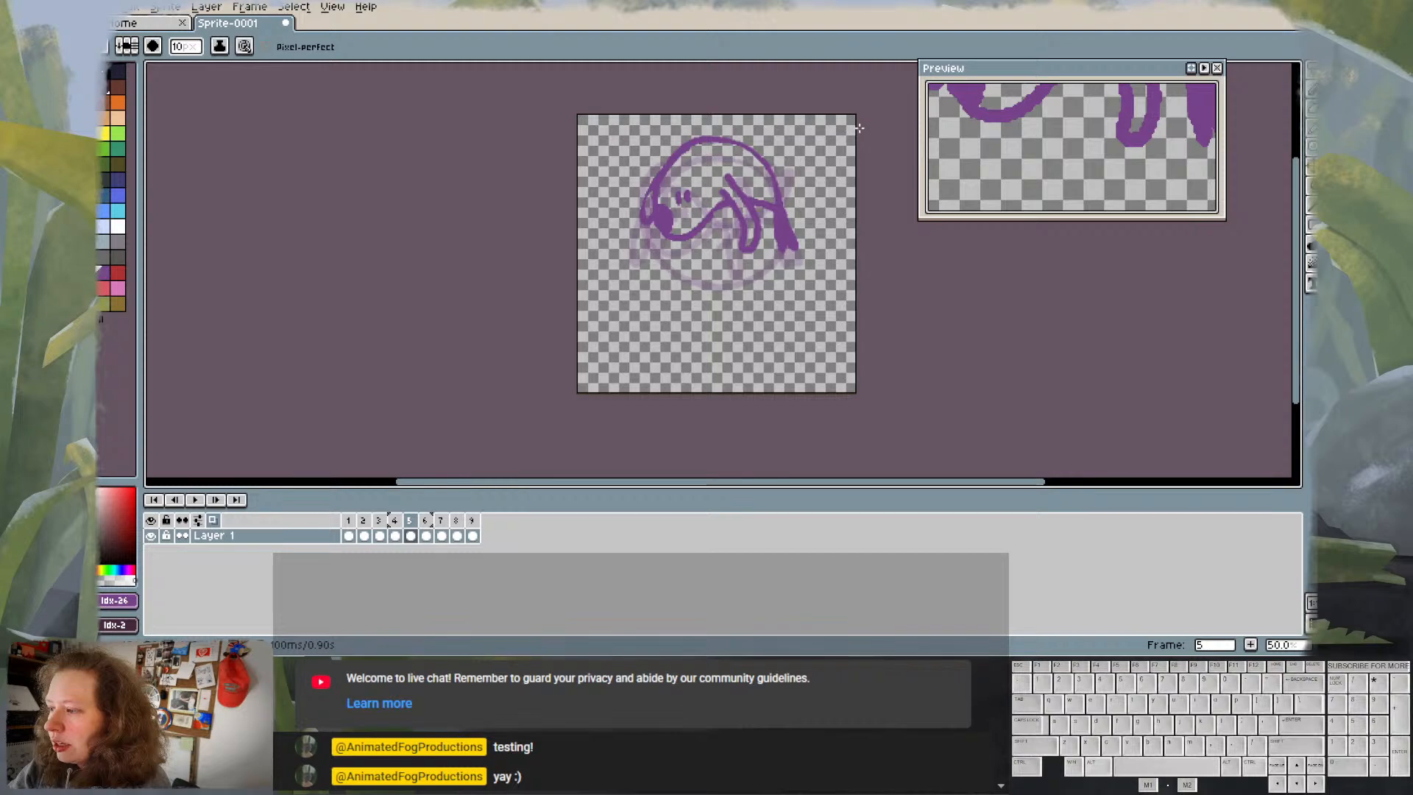
- Draw two small eyes just inside the head curve on frame 6, checking their placement against the neighbouring frames
key(Right)
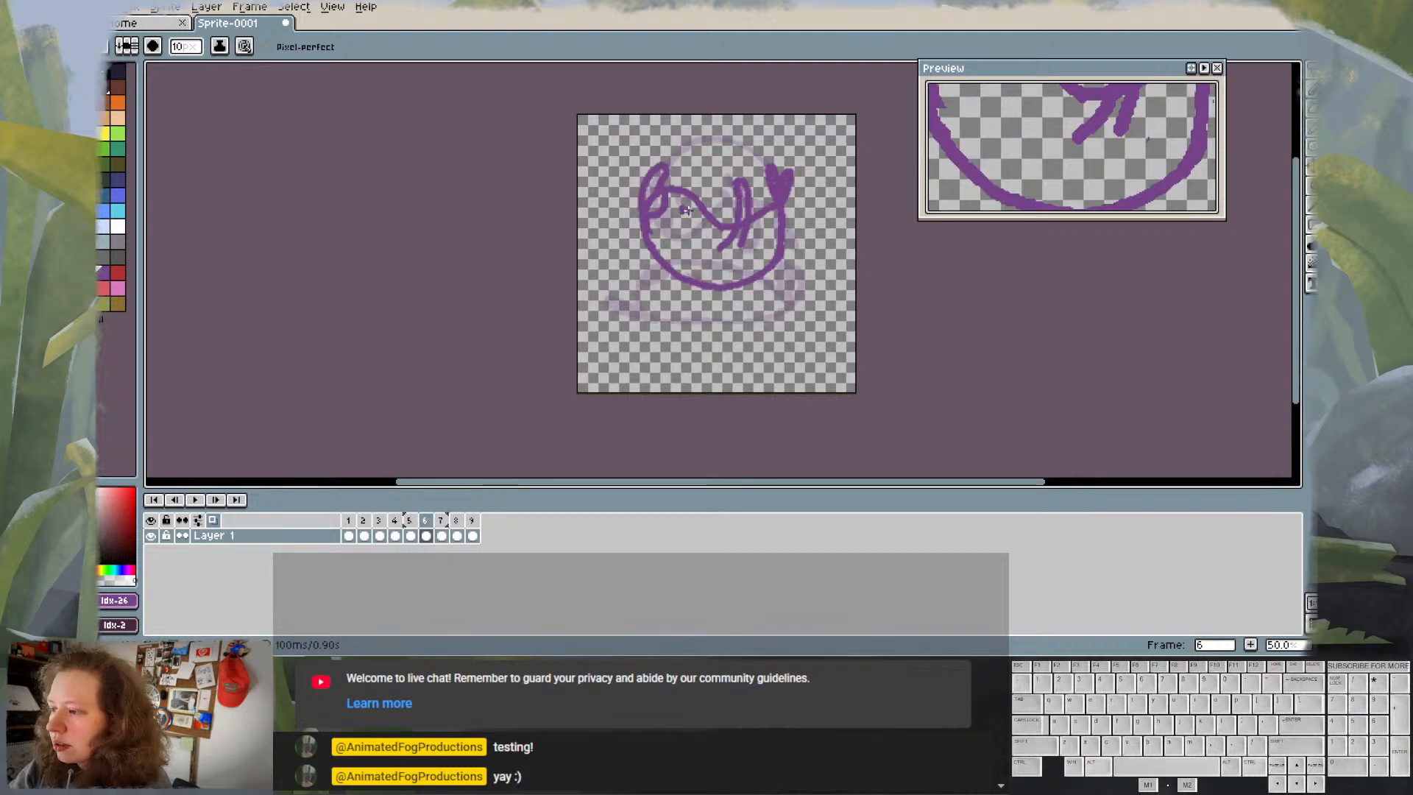
key(Right)
key(Left)
key(Right)
key(Right)
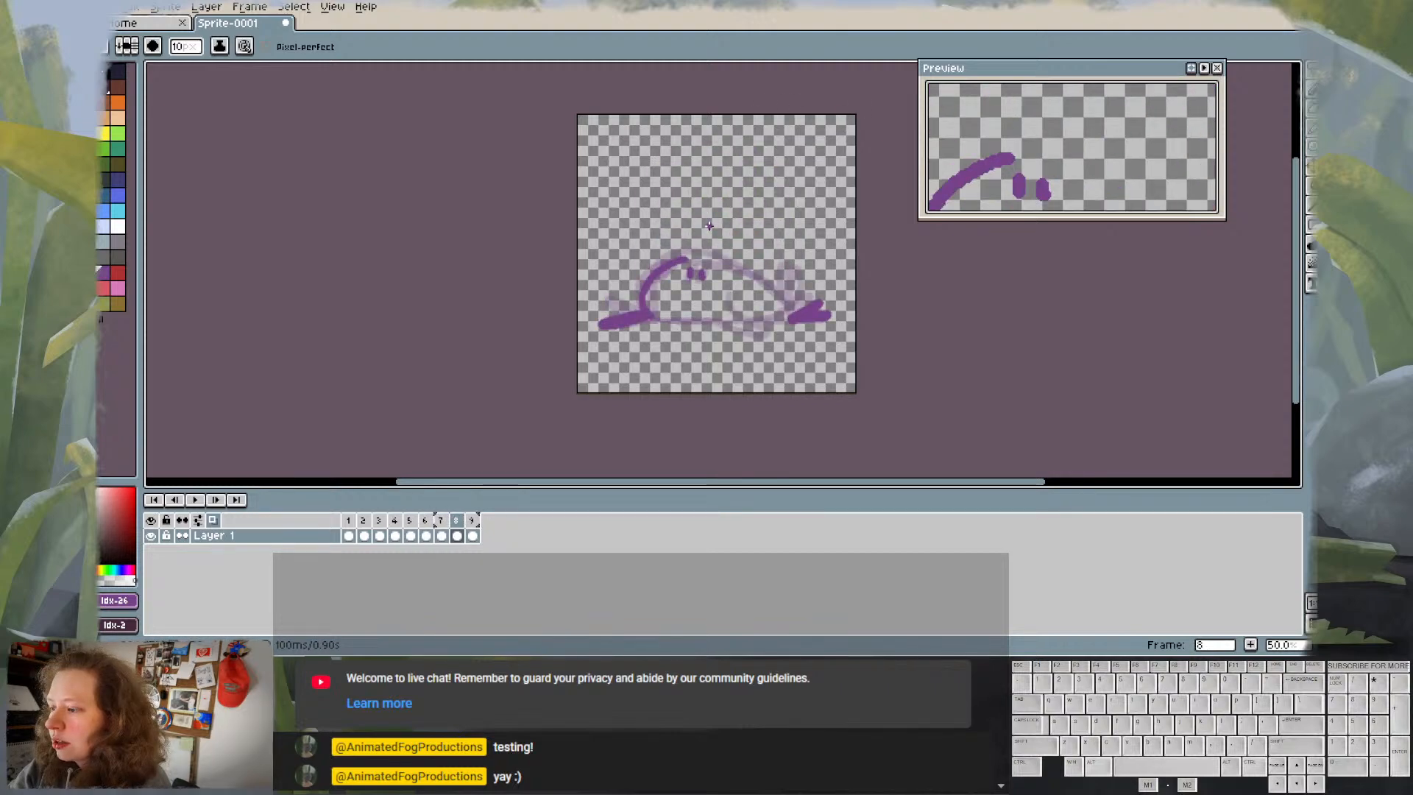
key(Left)
key(Left)
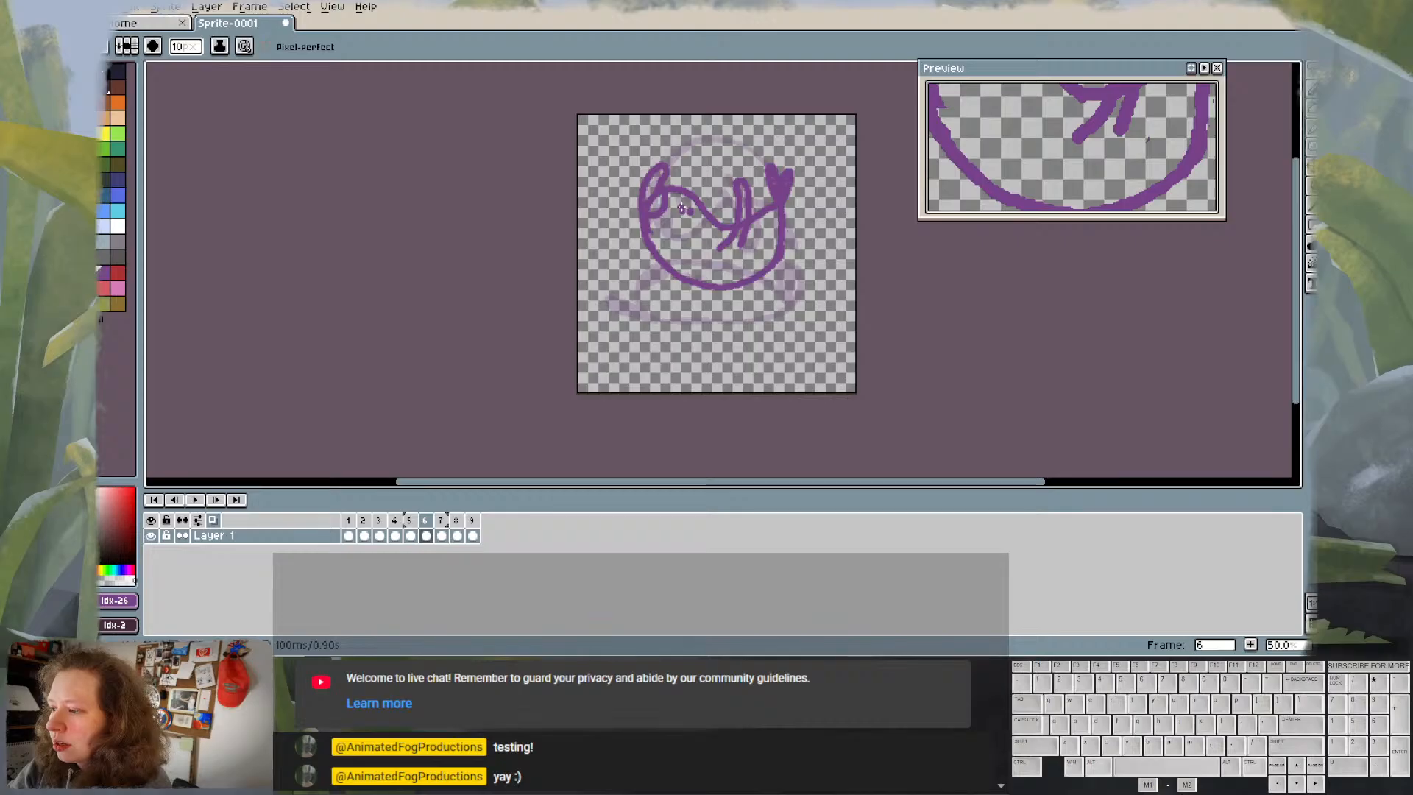
key(Left)
key(Right)
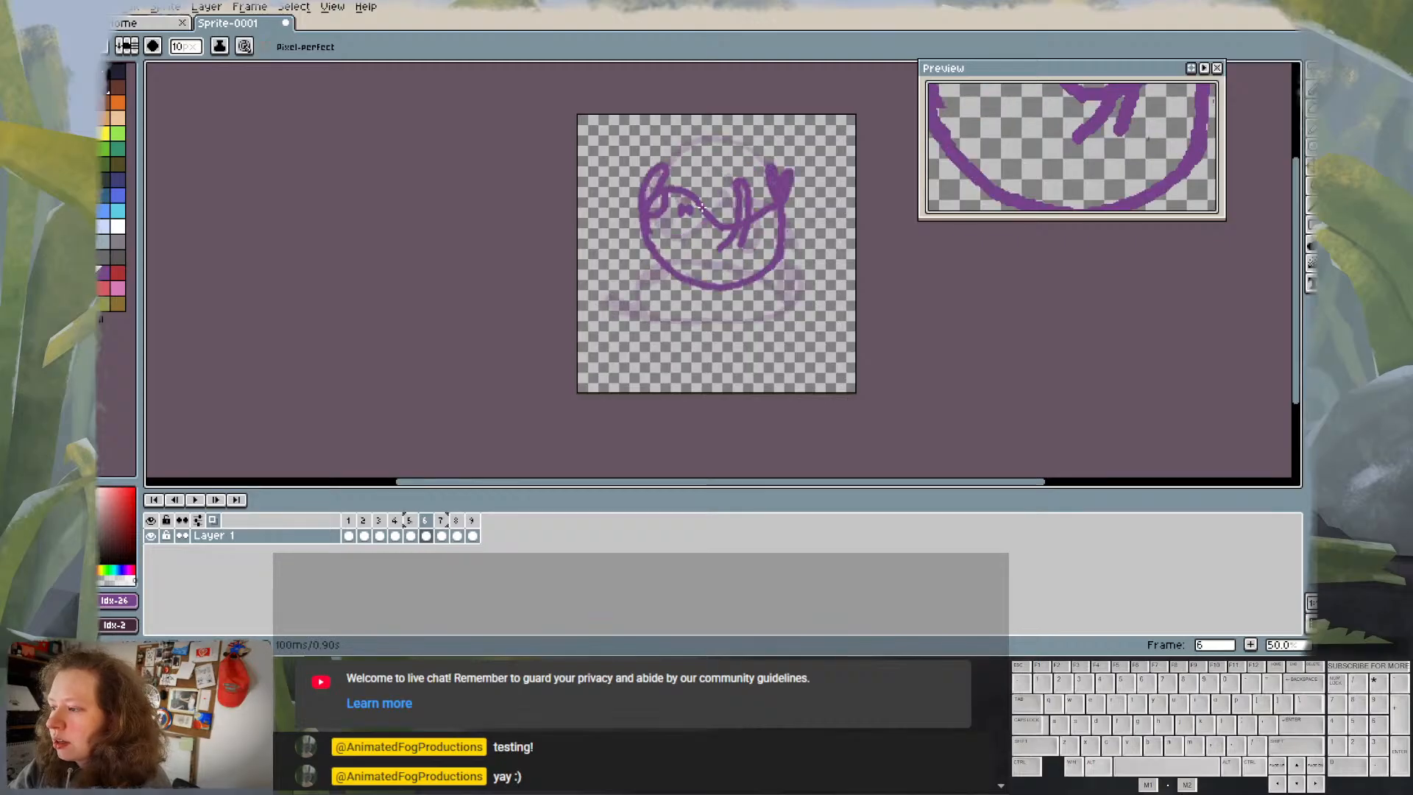
- Flip back and forth between frame 6 and its neighbours to examine the motion of the eyes and flippers
key(Right)
key(Right)
key(Left)
key(Left)
key(Left)
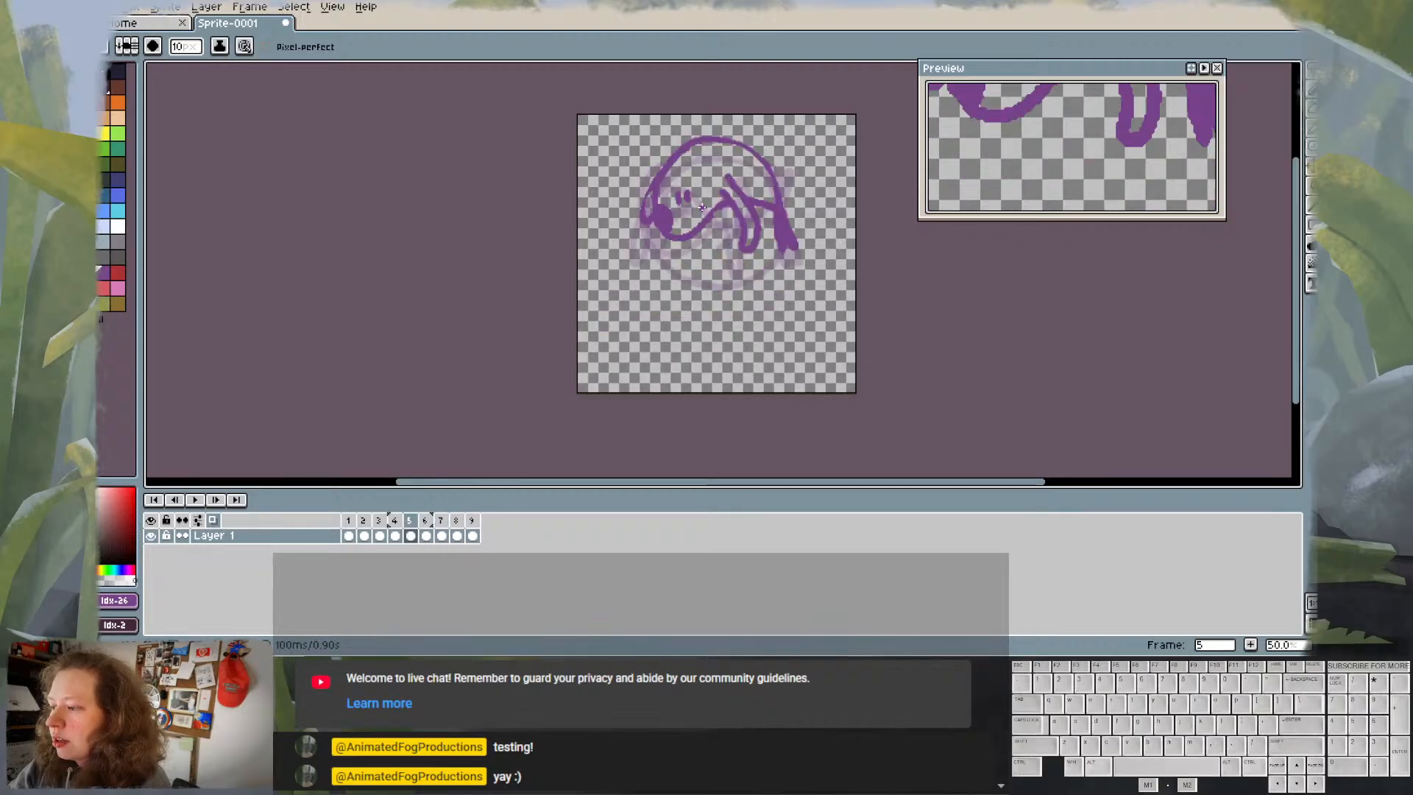
key(Right)
key(Right)
key(Right)
key(Left)
key(Left)
key(Left)
key(Right)
- Erase the stretch of body line crossing the inside of frame 6's side flipper
key(e)
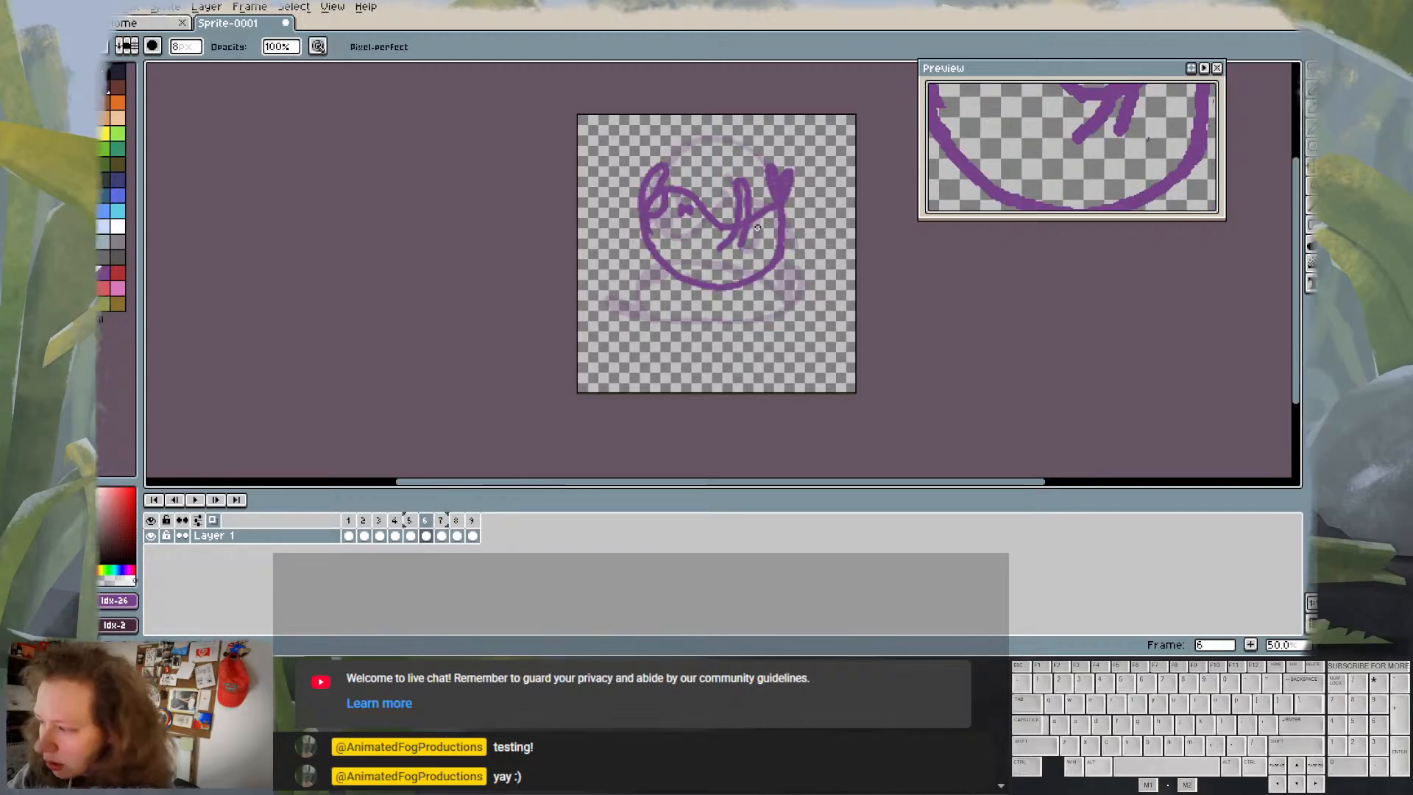
drag(739, 232, 742, 231)
key(ctrl+z)
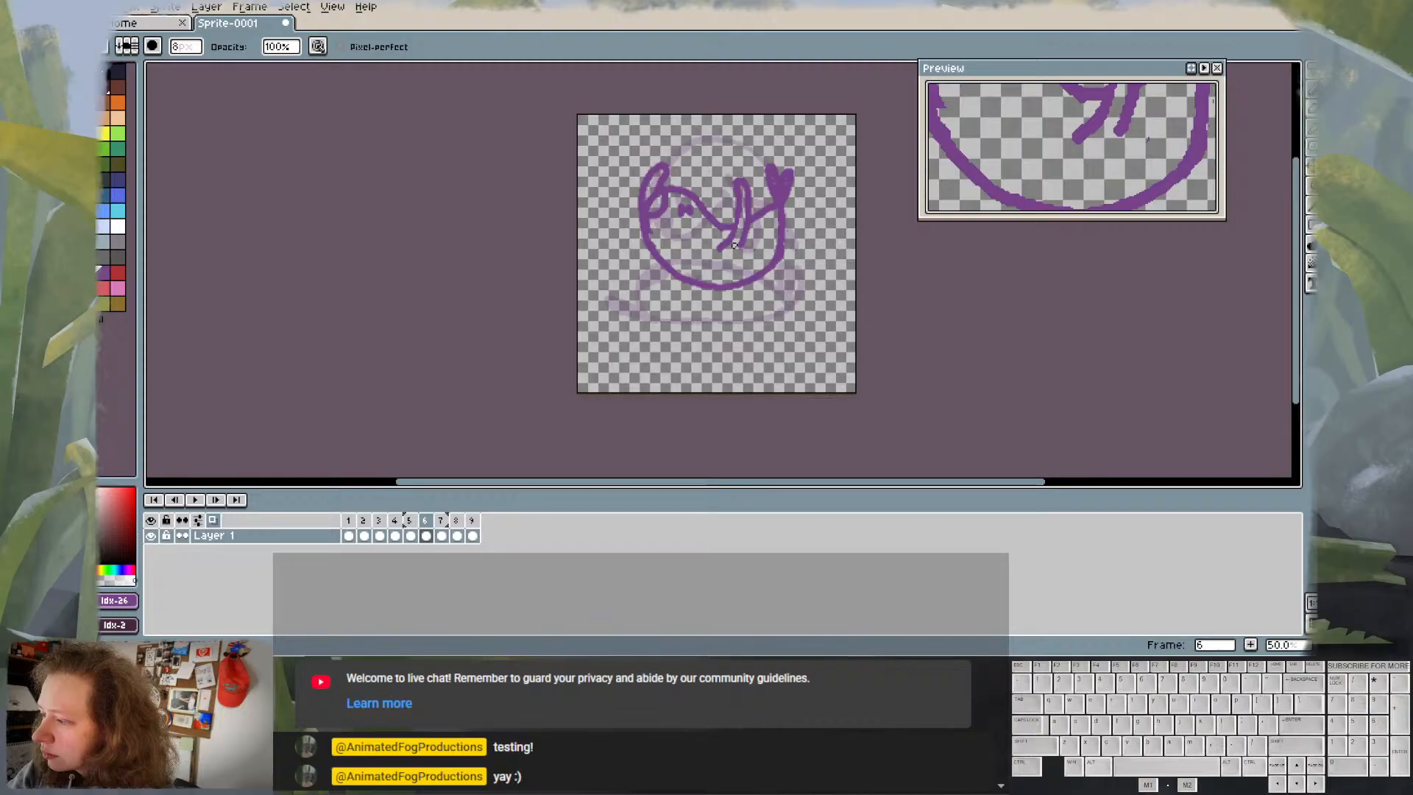
- Fill in the nose solid at the tip of frame 6's head, comparing it with frames 5 to 8
key(Left)
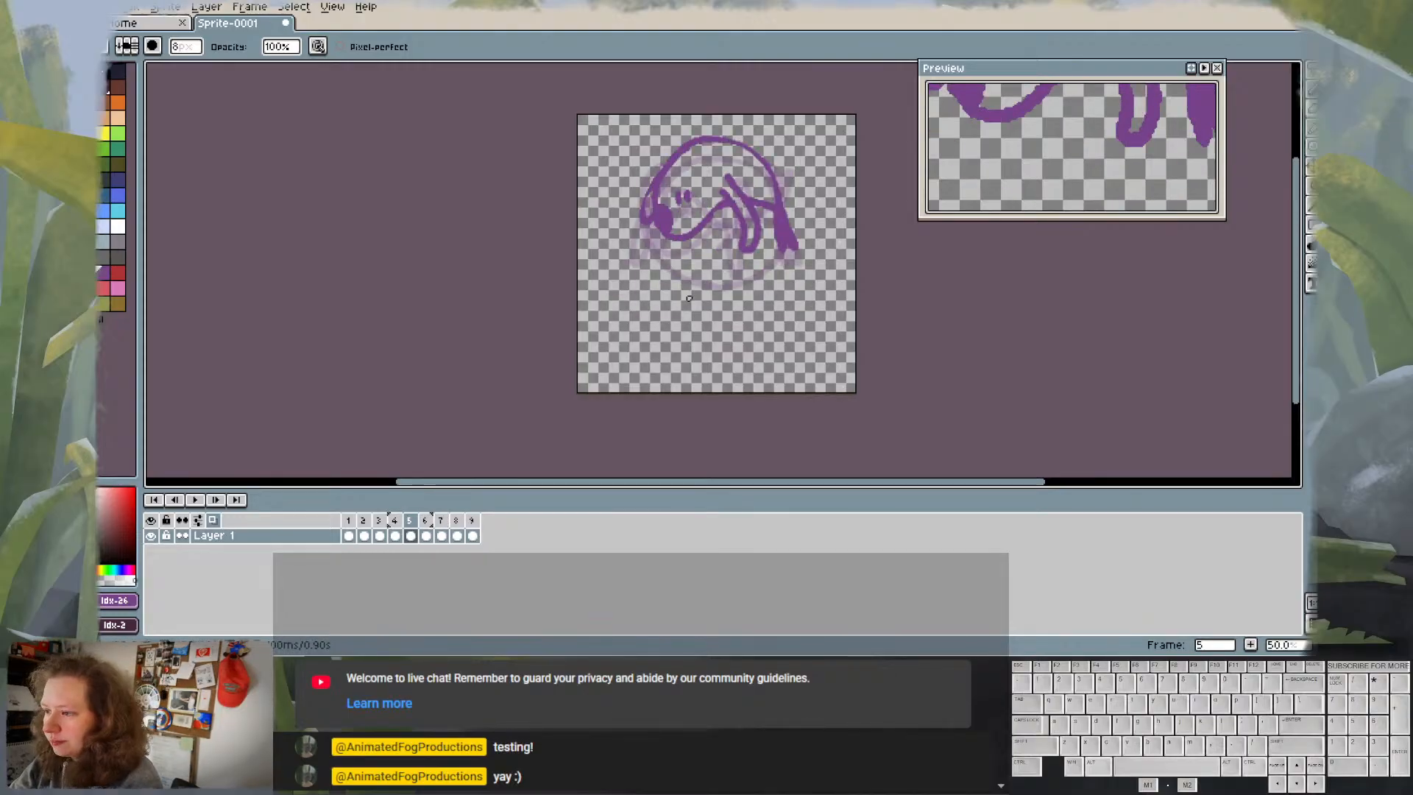
key(Right)
key(Right)
key(Left)
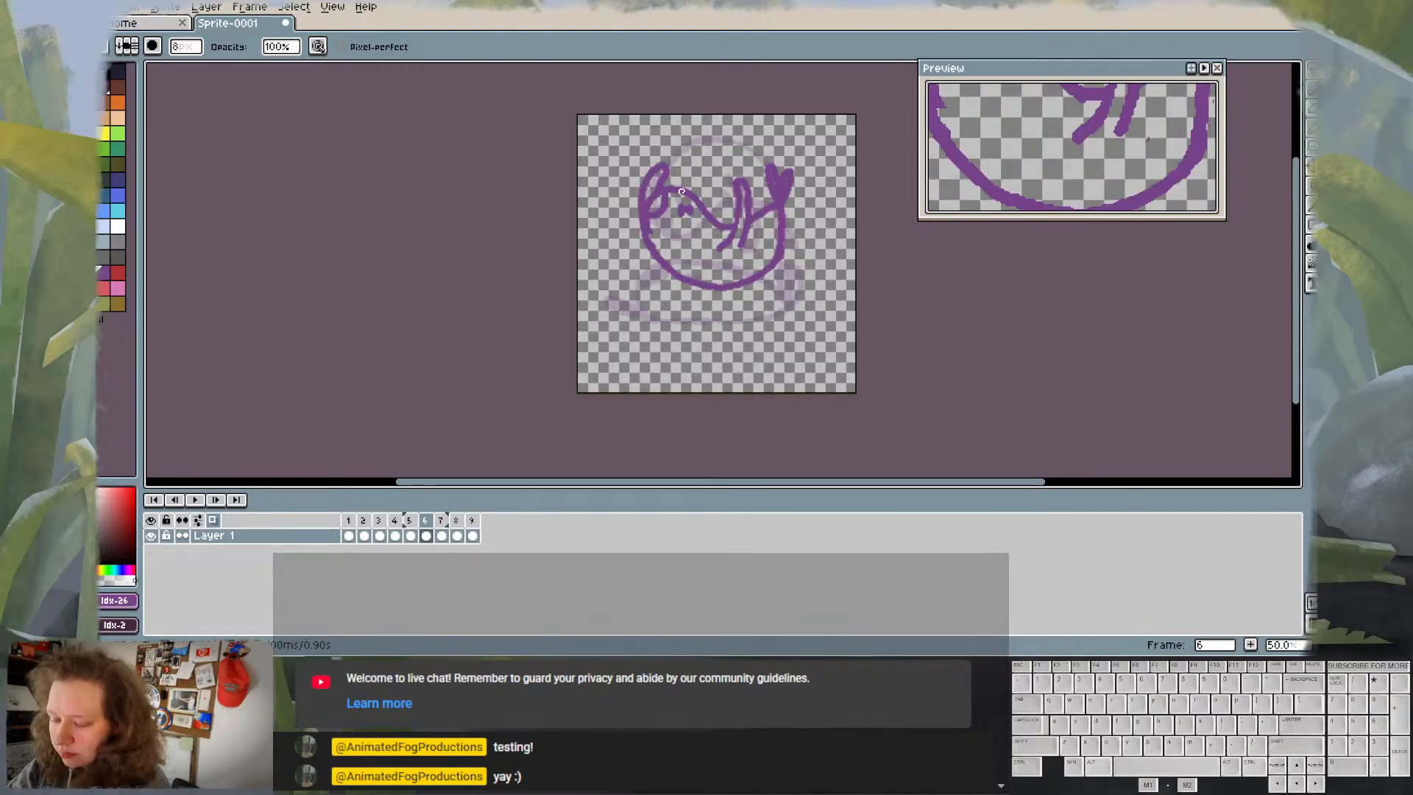
key(e)
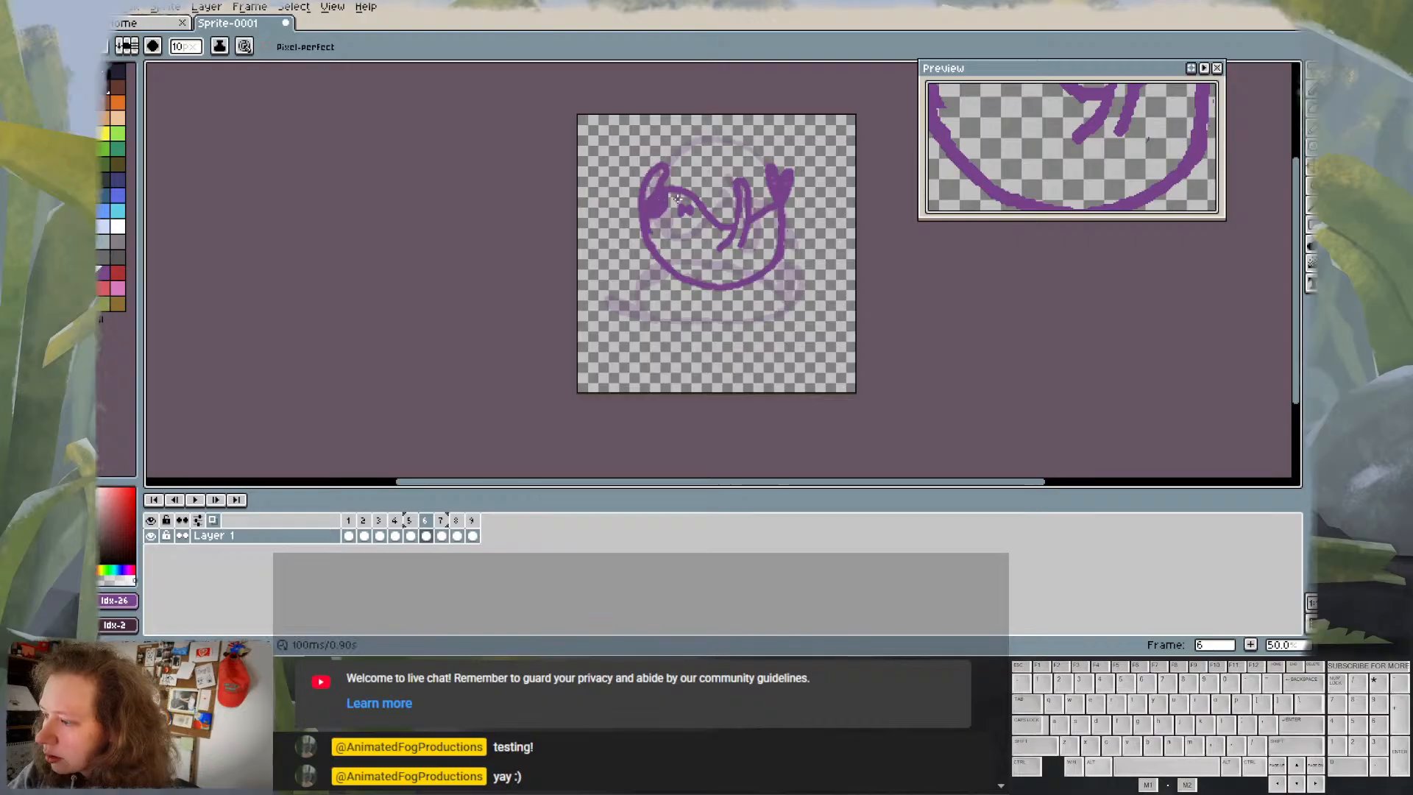
key(Left)
key(Right)
key(Right)
key(Right)
key(Right)
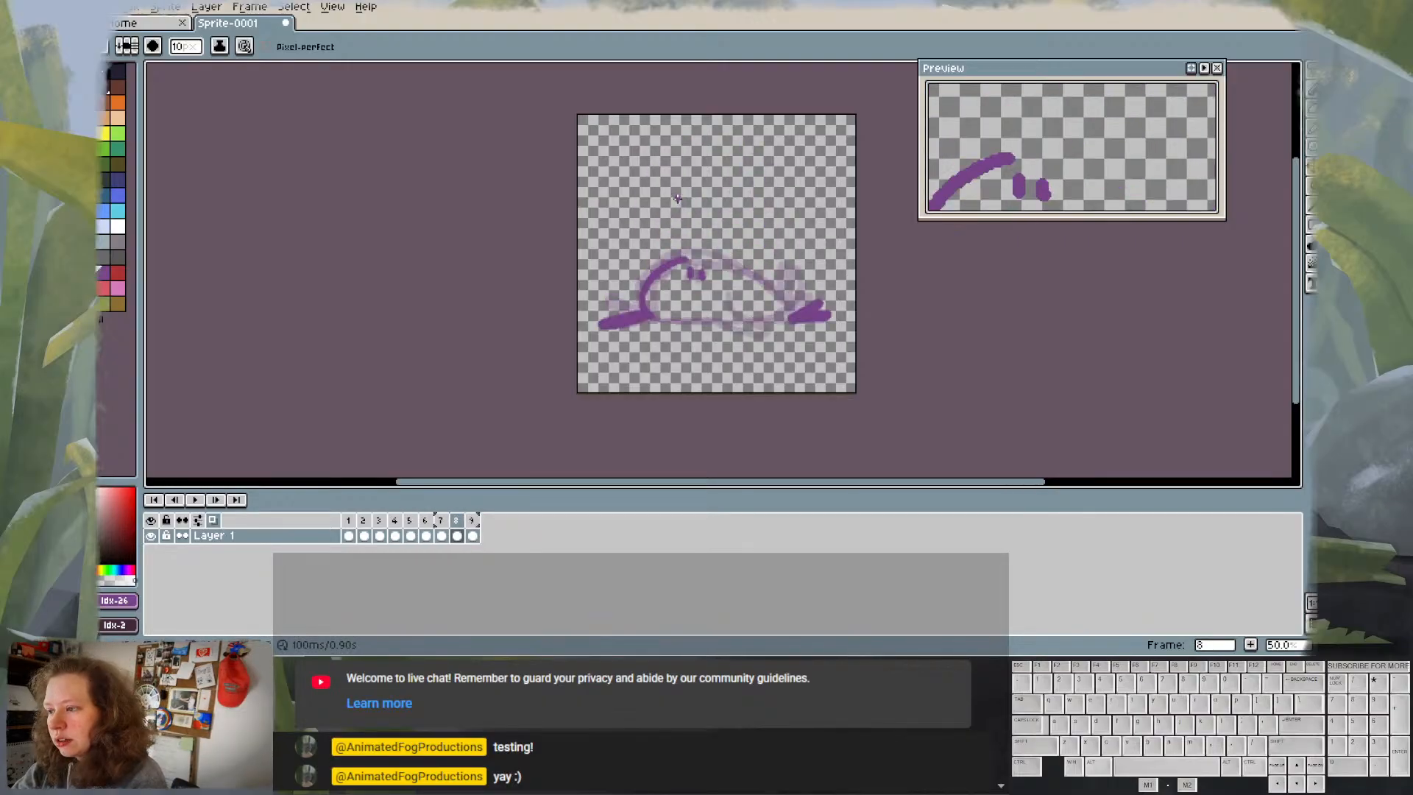
- Compare the seal's poses on frames 6, 7 and 8 of the animation
key(Left)
key(Left)
key(Left)
key(Left)
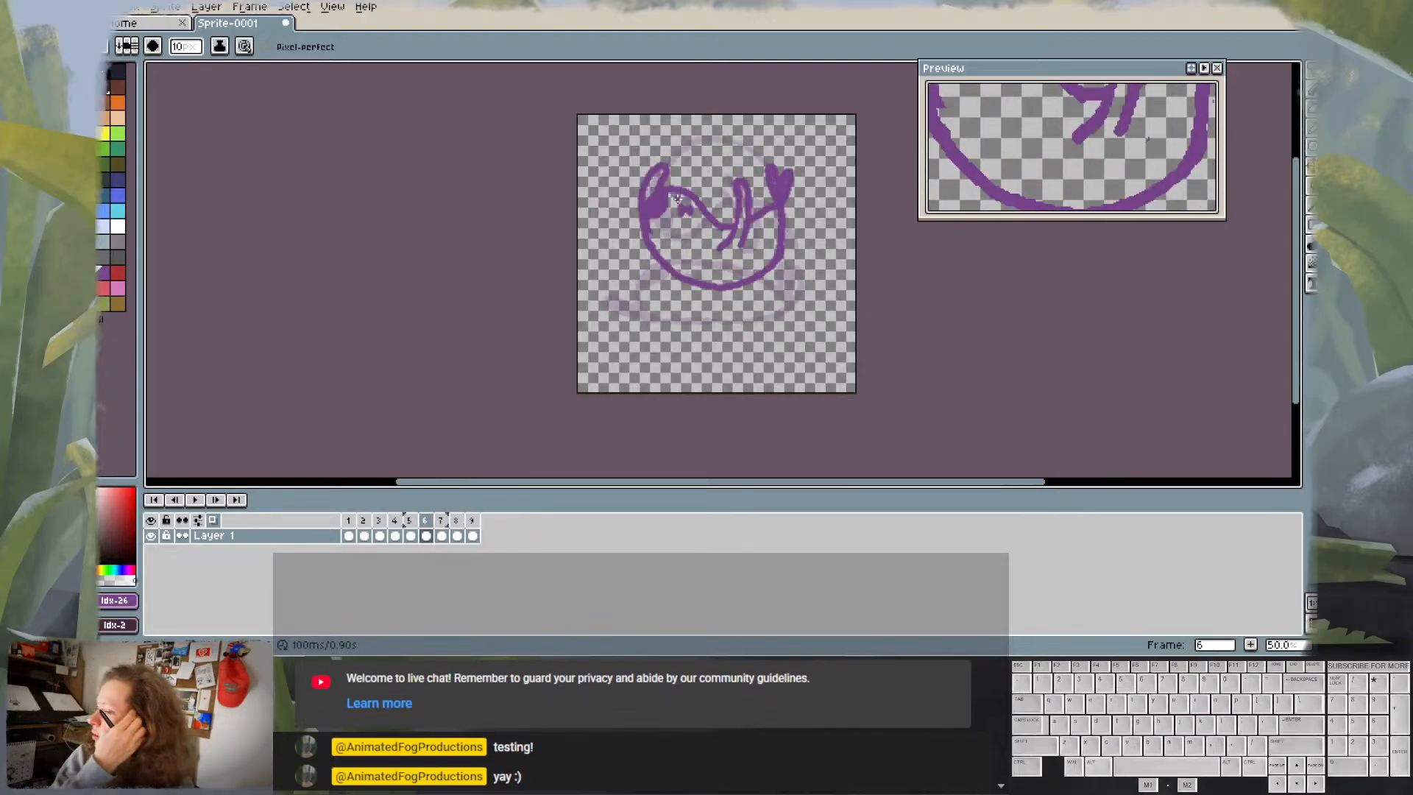
key(Right)
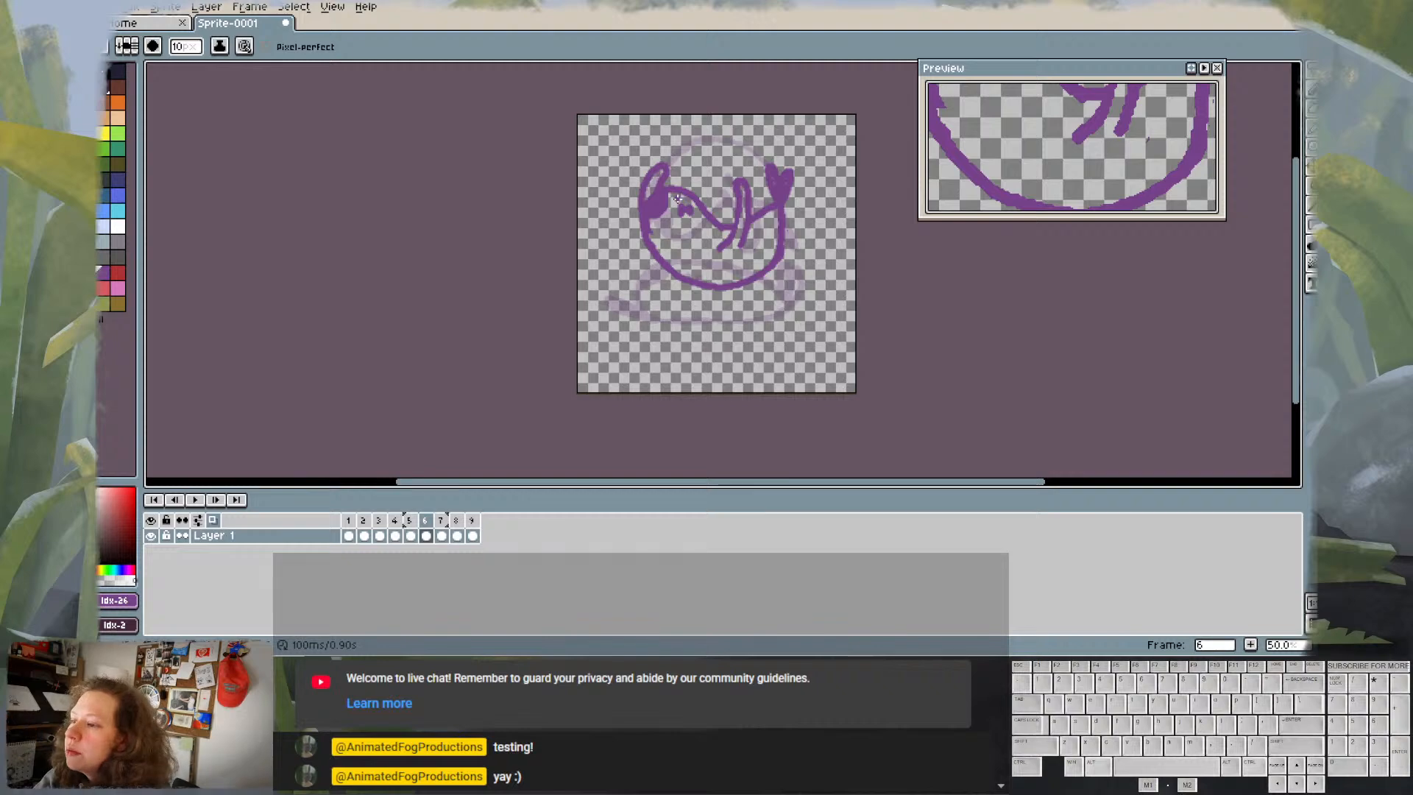
key(Right)
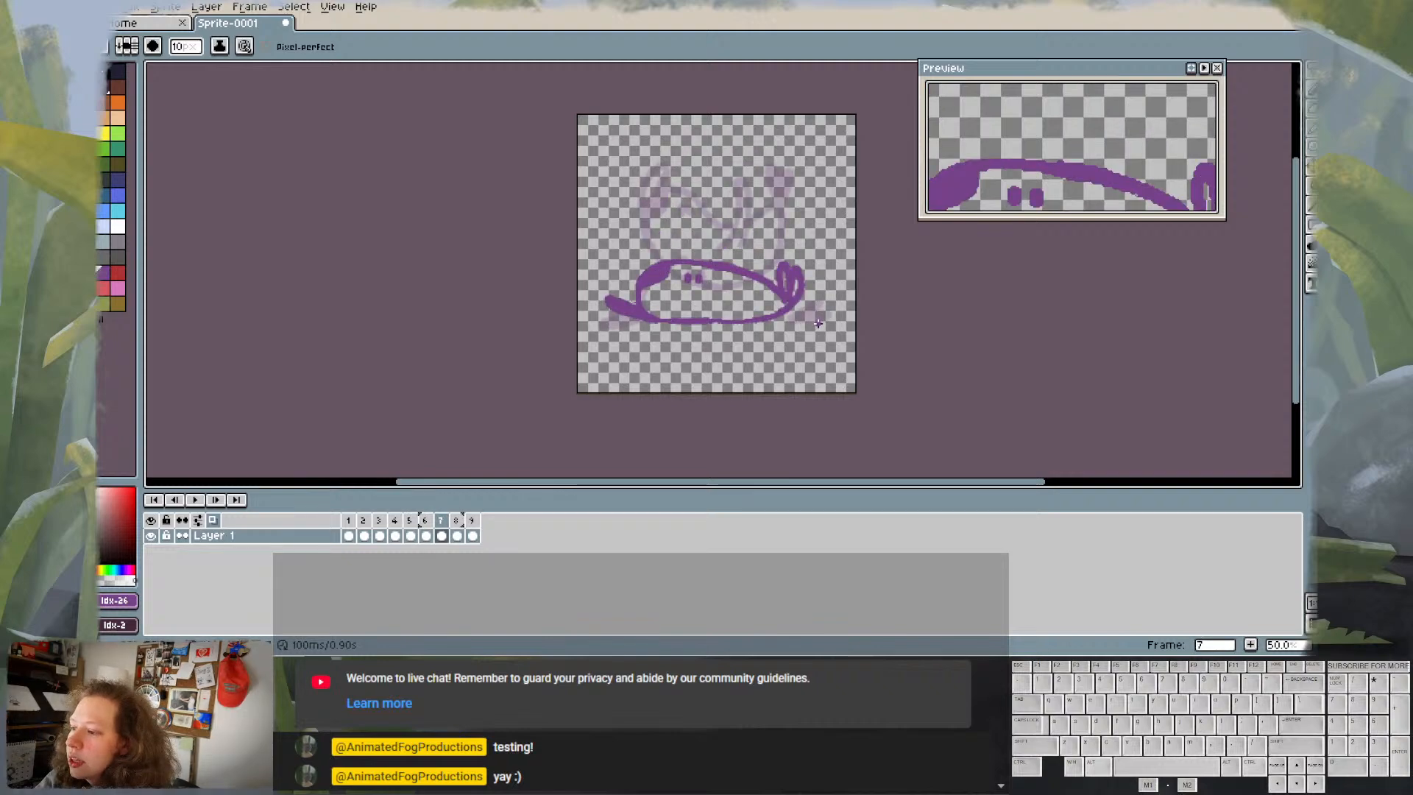
key(Left)
key(Right)
key(Left)
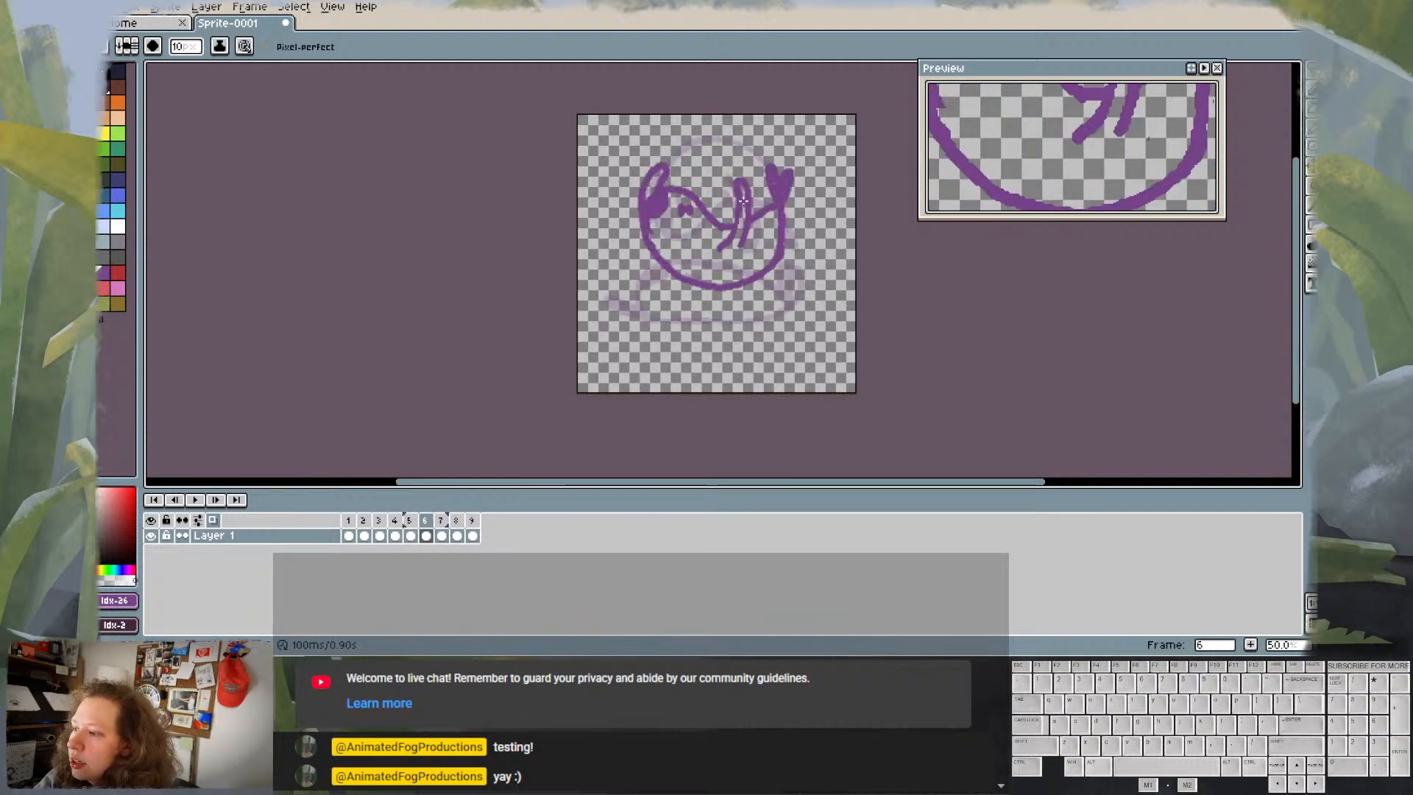
key(Right)
drag(743, 225, 732, 264)
key(ctrl+z)
key(ctrl+z)
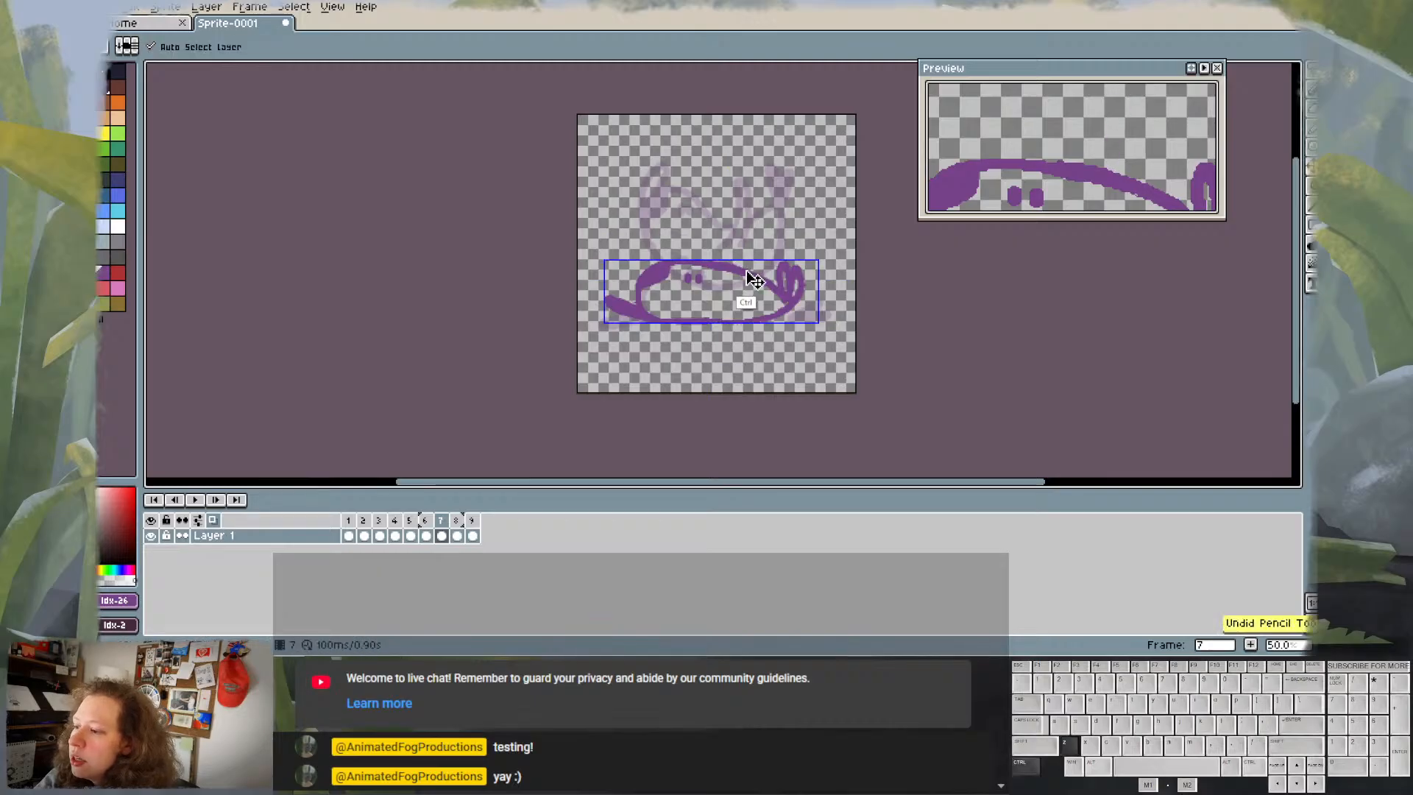
- Draw two raised purple flippers on the seal in frame 7, one above the head and one across the back
key(Right)
key(Right)
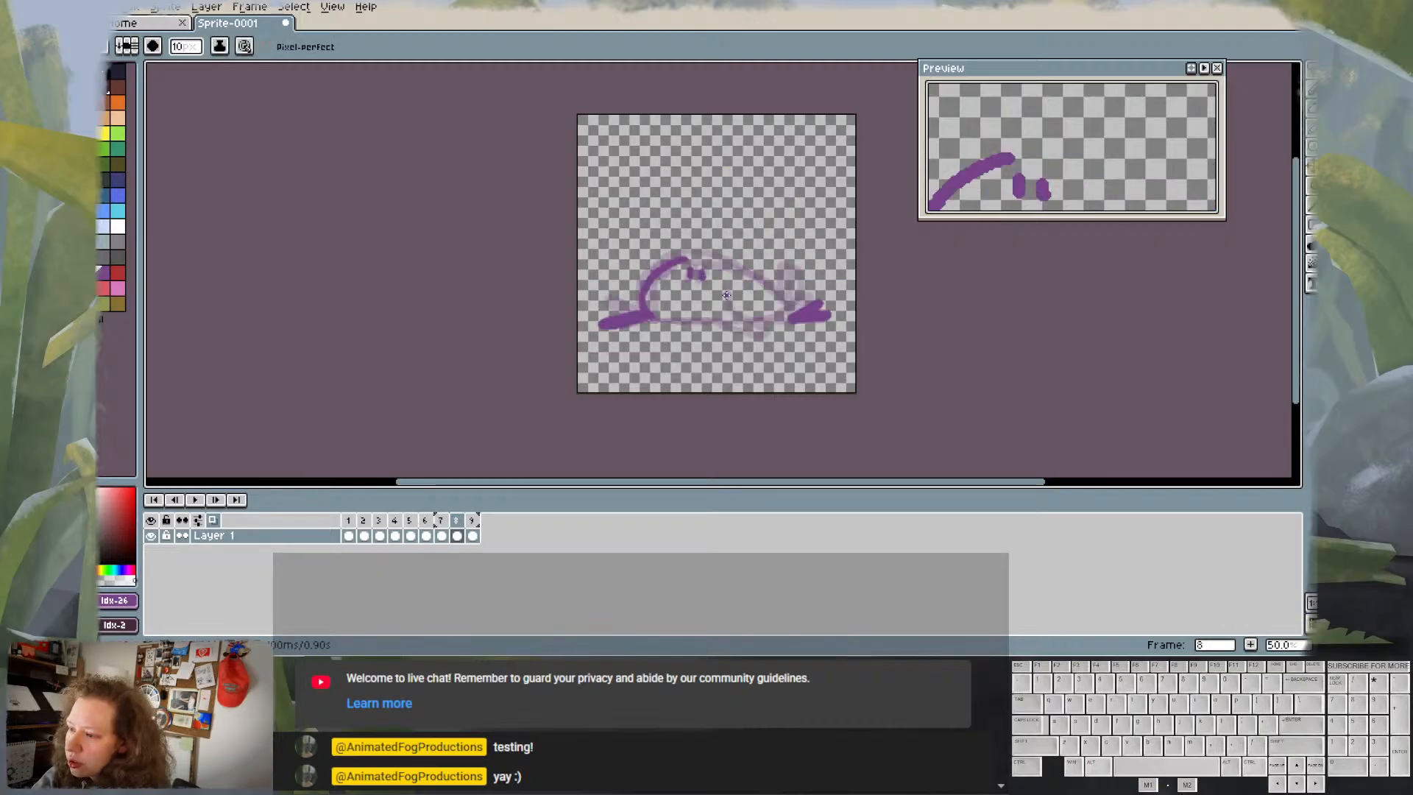
key(Left)
key(Left)
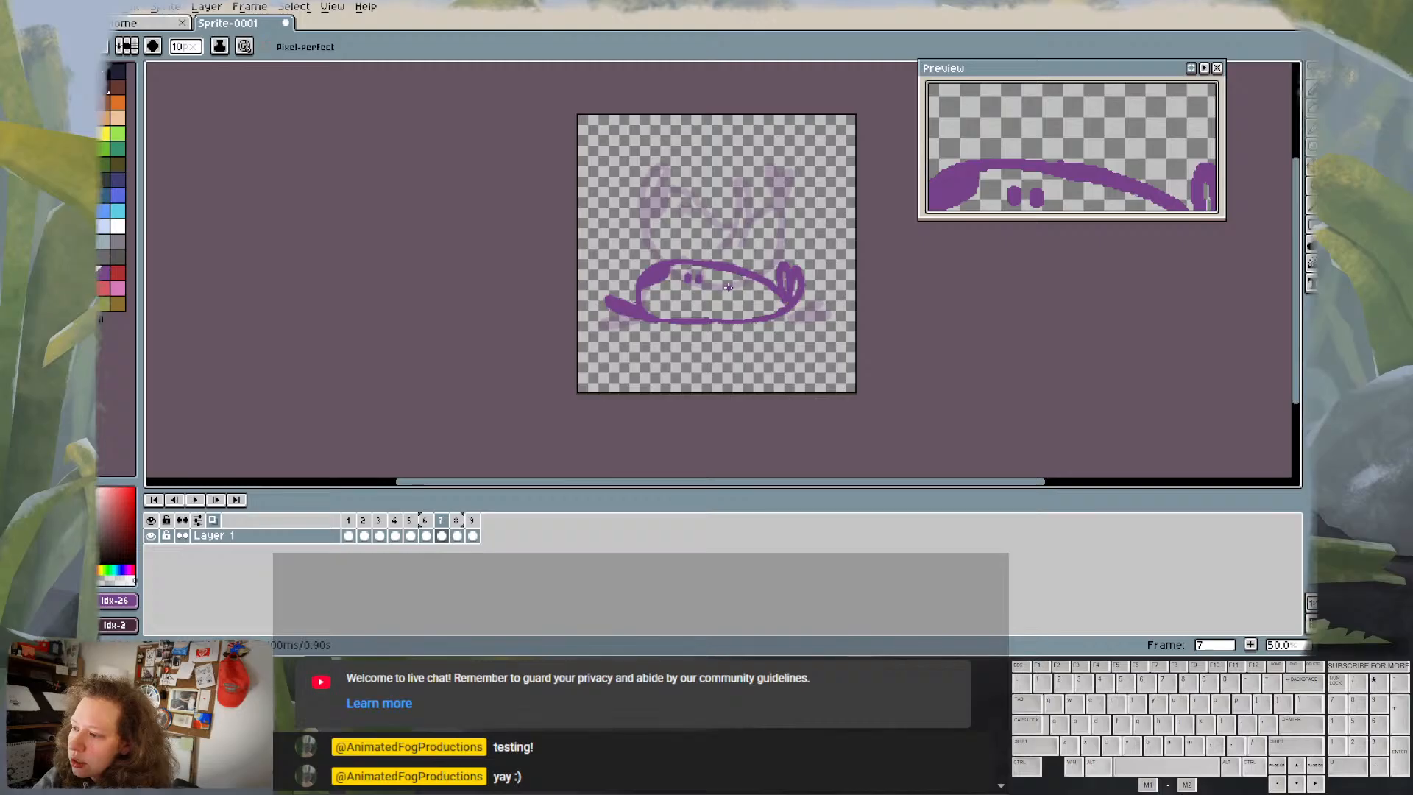
mouse_move(728, 290)
mouse_down()
mouse_move(742, 241)
mouse_move(742, 287)
mouse_move(669, 251)
mouse_move(663, 222)
mouse_move(682, 258)
mouse_up()
key(ctrl+z)
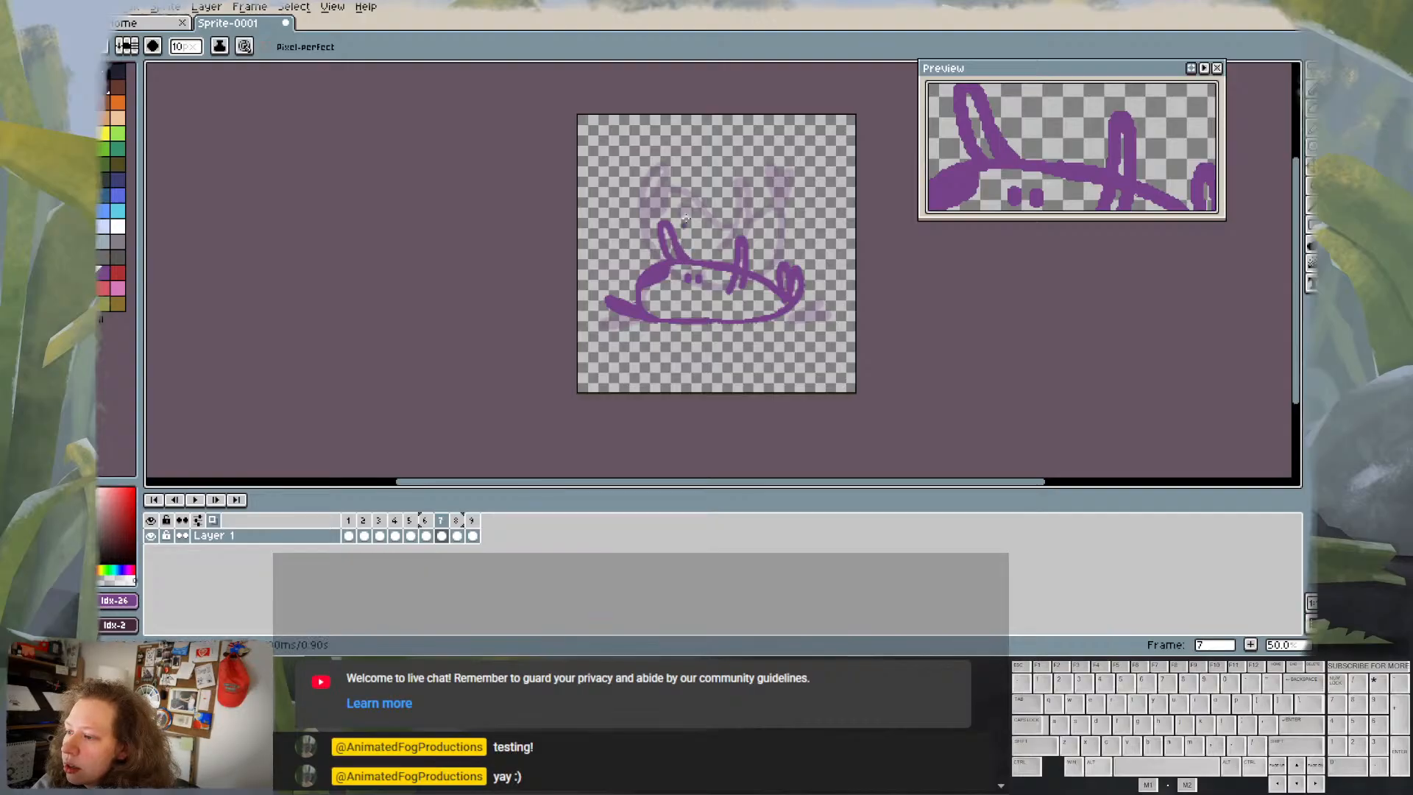
- Erase the old flat flipper extending from the head end of the seal's body in frame 7
key(e)
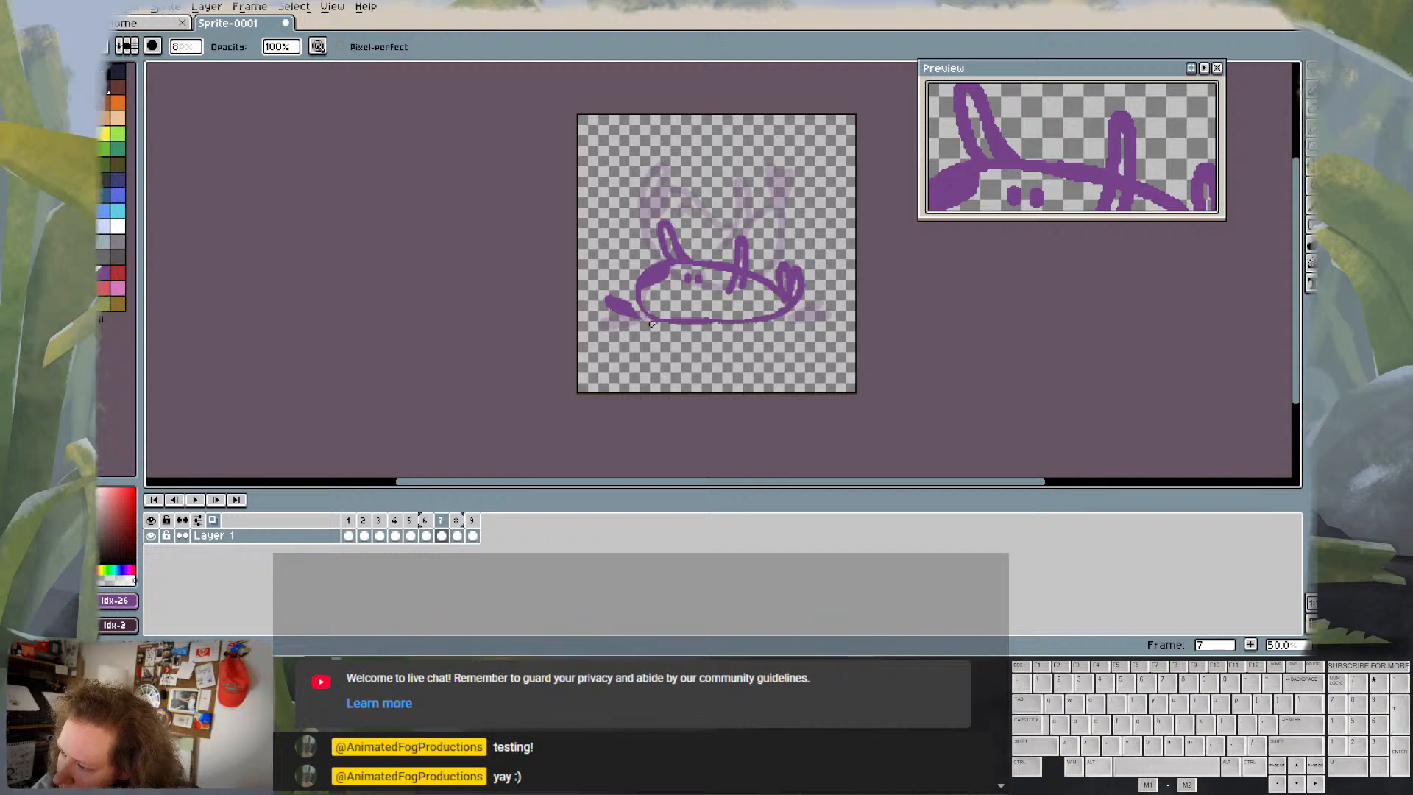
drag(630, 315, 611, 296)
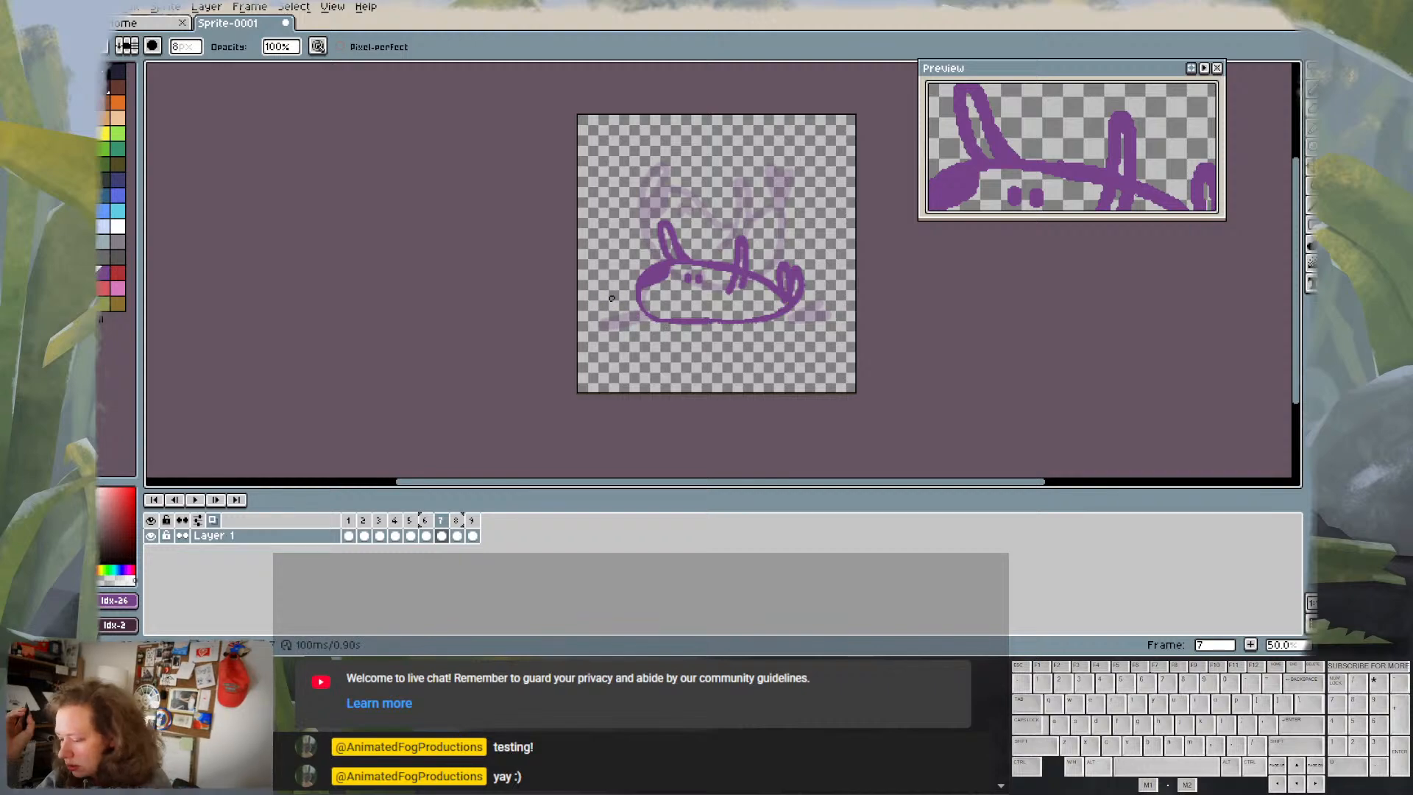
key(comma)
key(period)
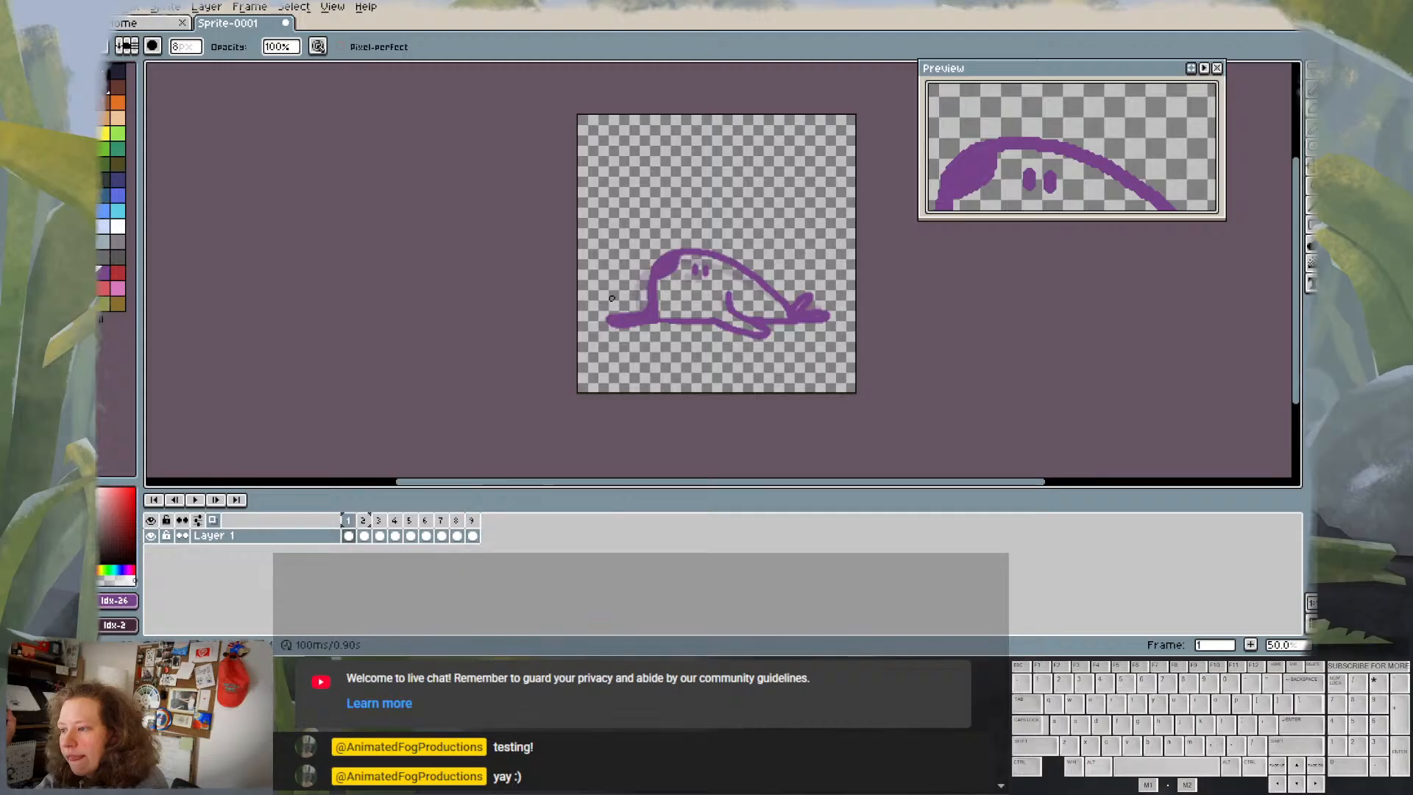
- Step back and forth through frames 7, 8, 9 and 1 to check how the raised flippers move
key(period)
key(comma)
key(period)
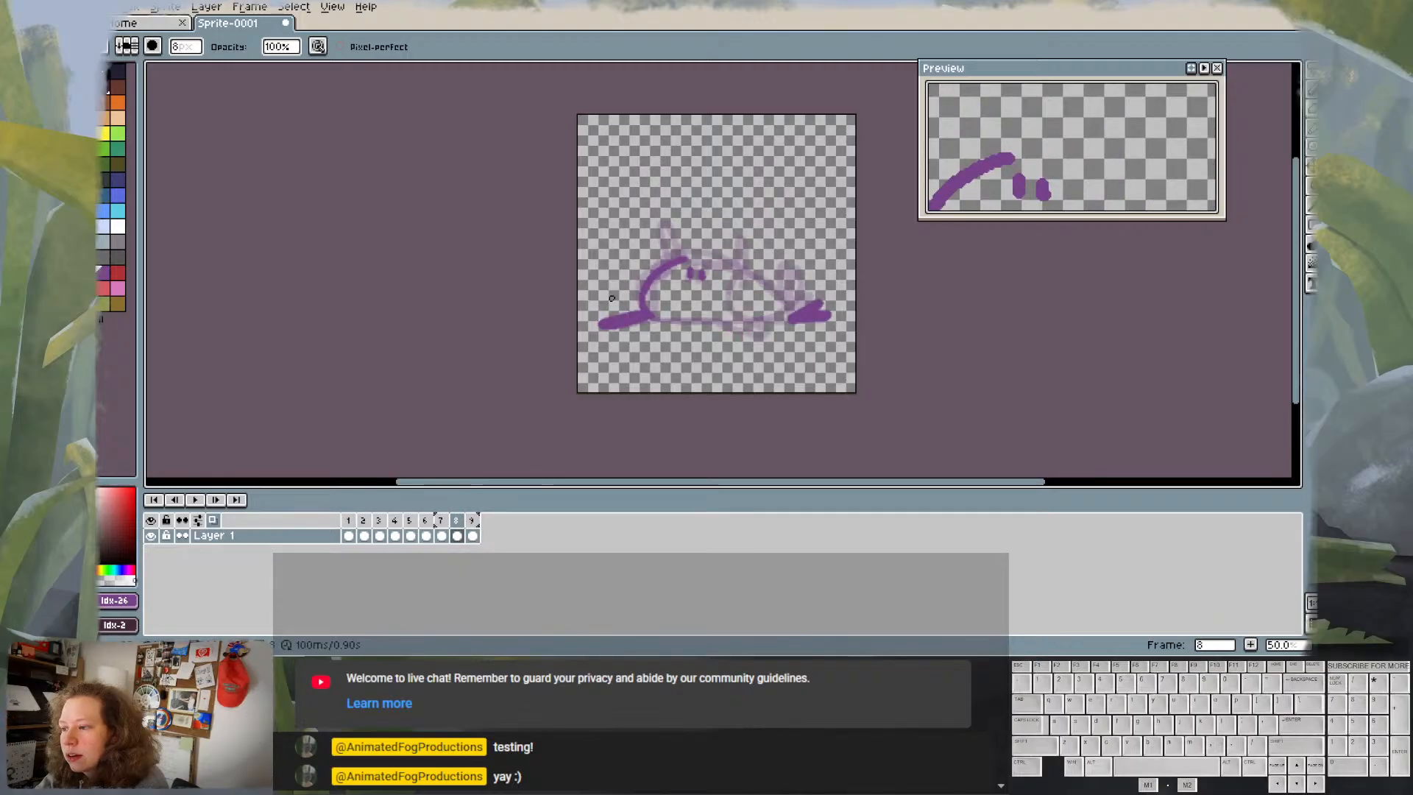
key(Left)
key(Right)
key(Right)
key(Right)
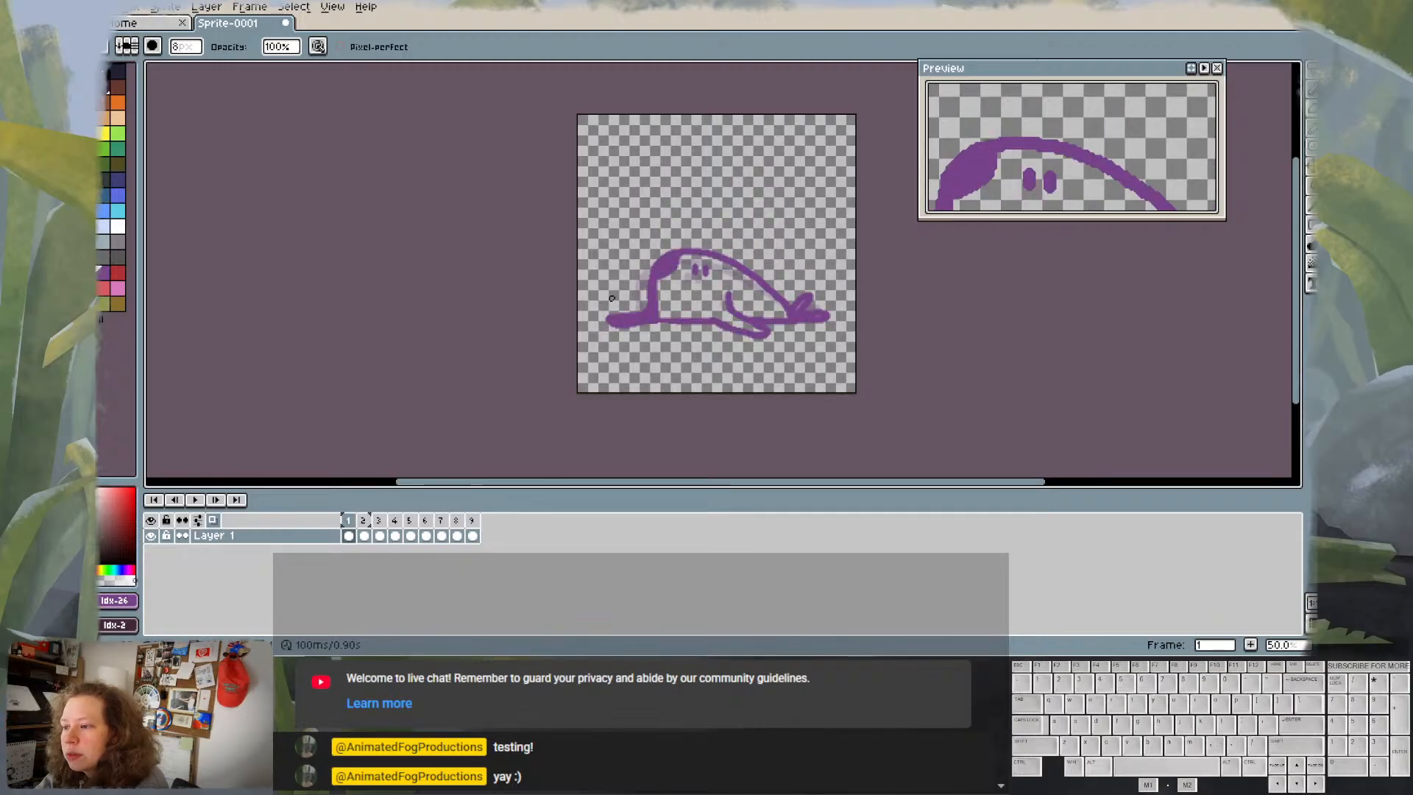
key(Left)
key(Left)
key(Left)
key(Right)
key(Right)
key(Left)
key(Left)
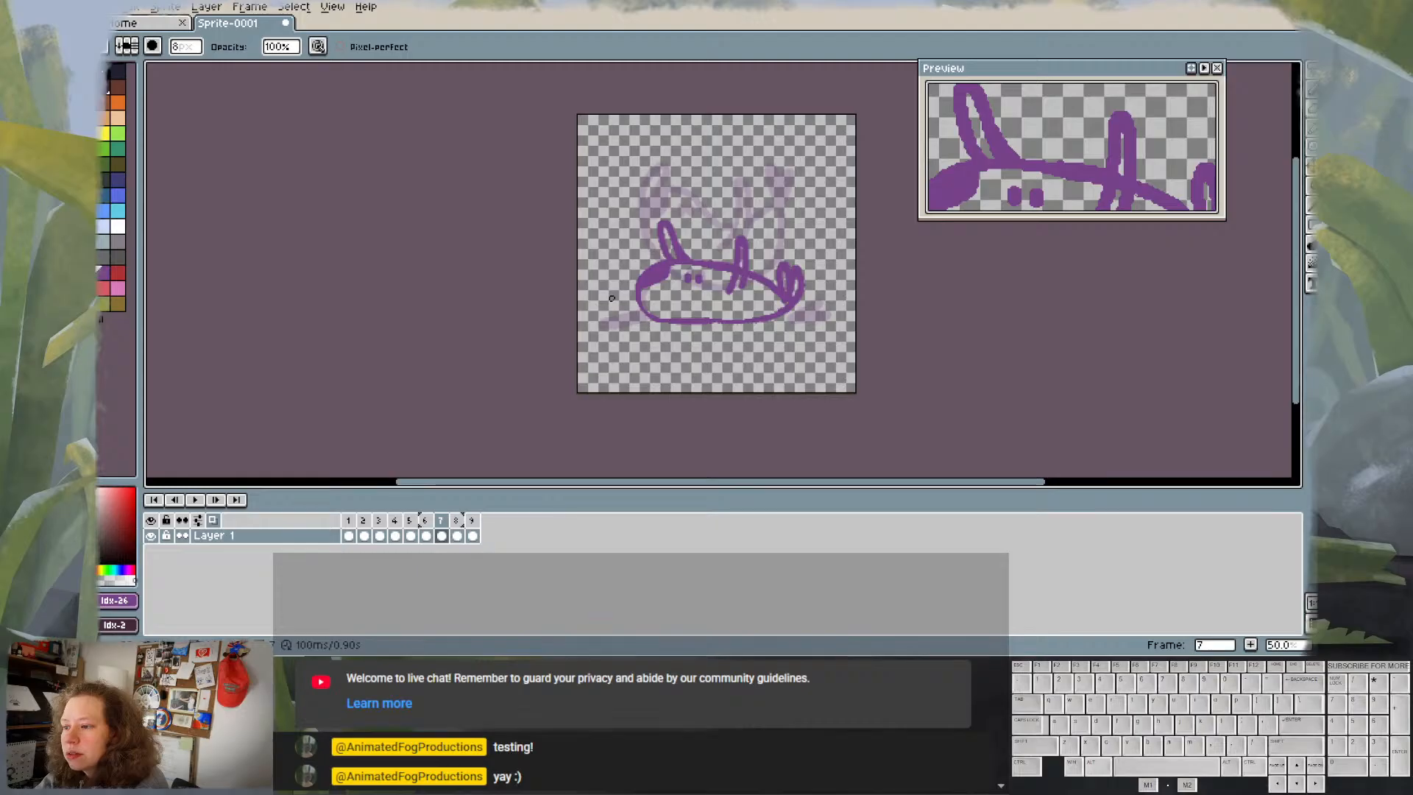
key(Right)
key(Left)
key(Right)
key(Left)
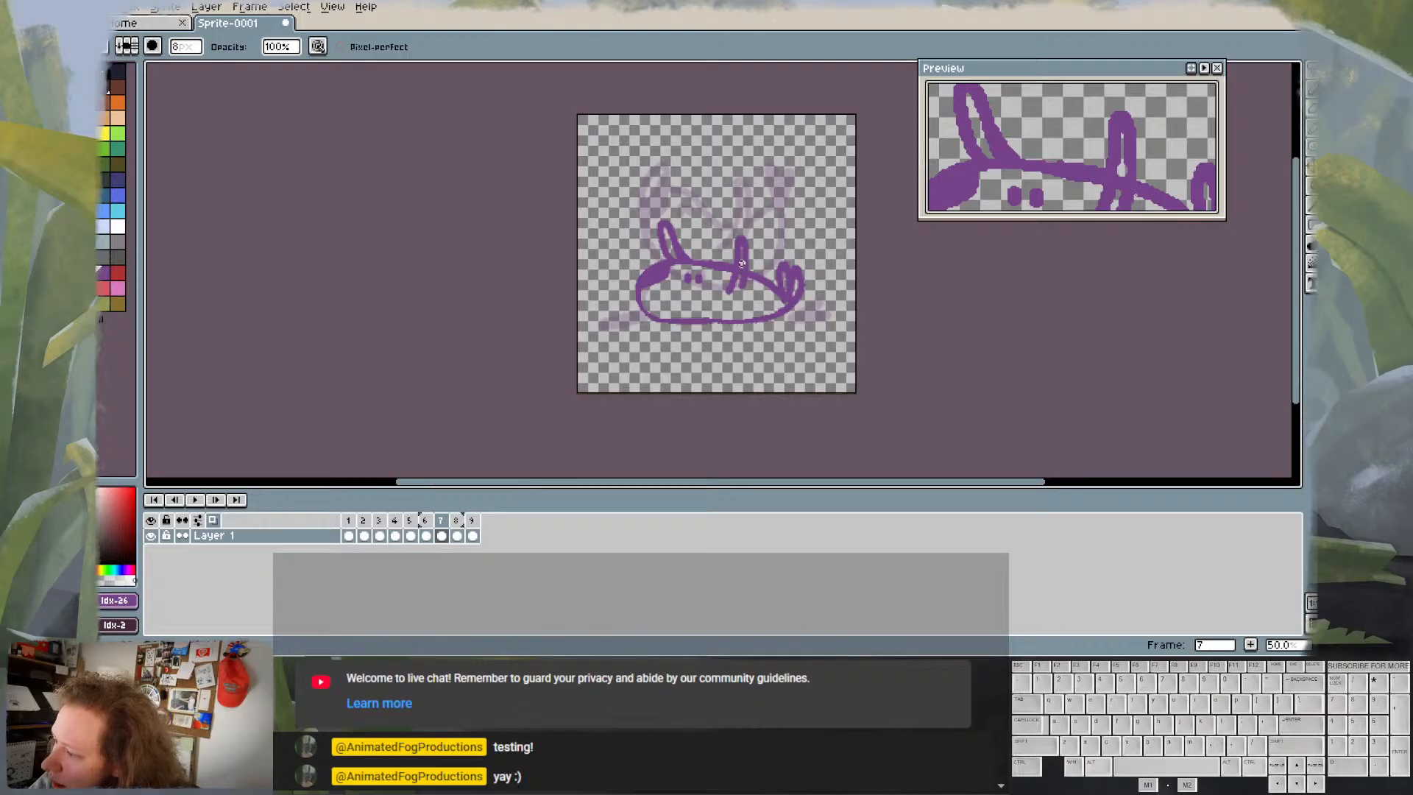
- Erase the body outline that runs through the inside of the raised near flipper in frame 7
drag(739, 284, 742, 255)
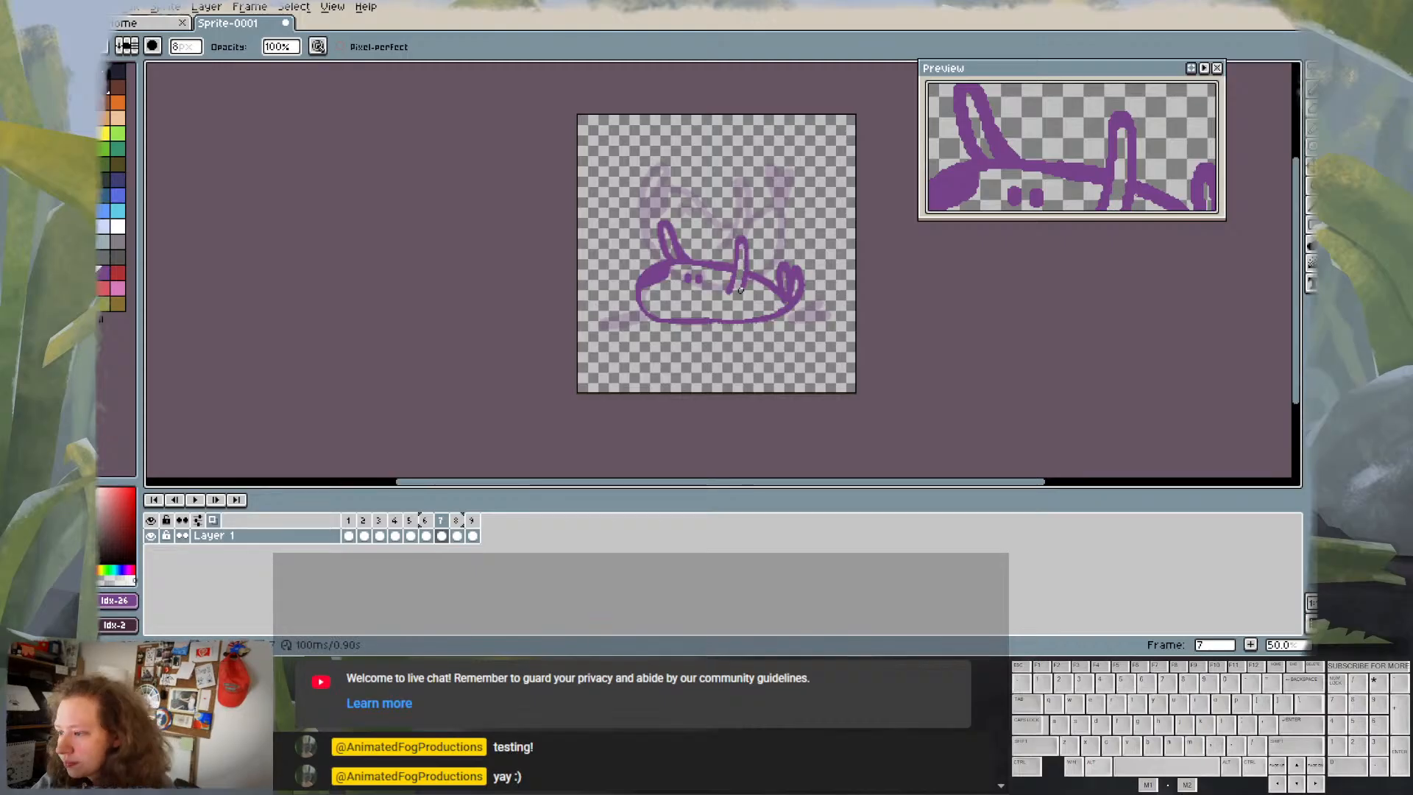
key(Left)
key(Right)
key(Left)
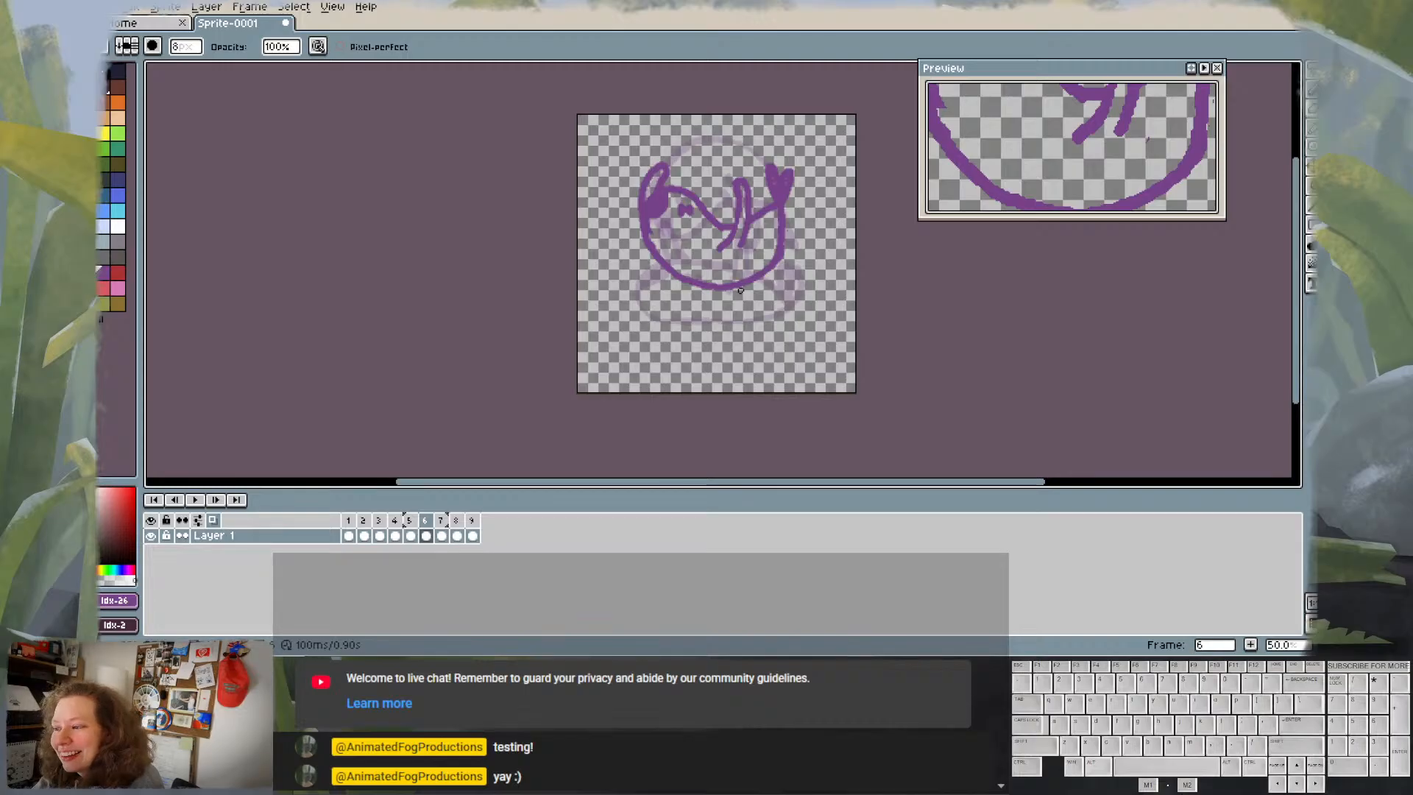
- Compare the seal's landing pose on frame 7 with frames 8 and 9
key(Right)
key(Right)
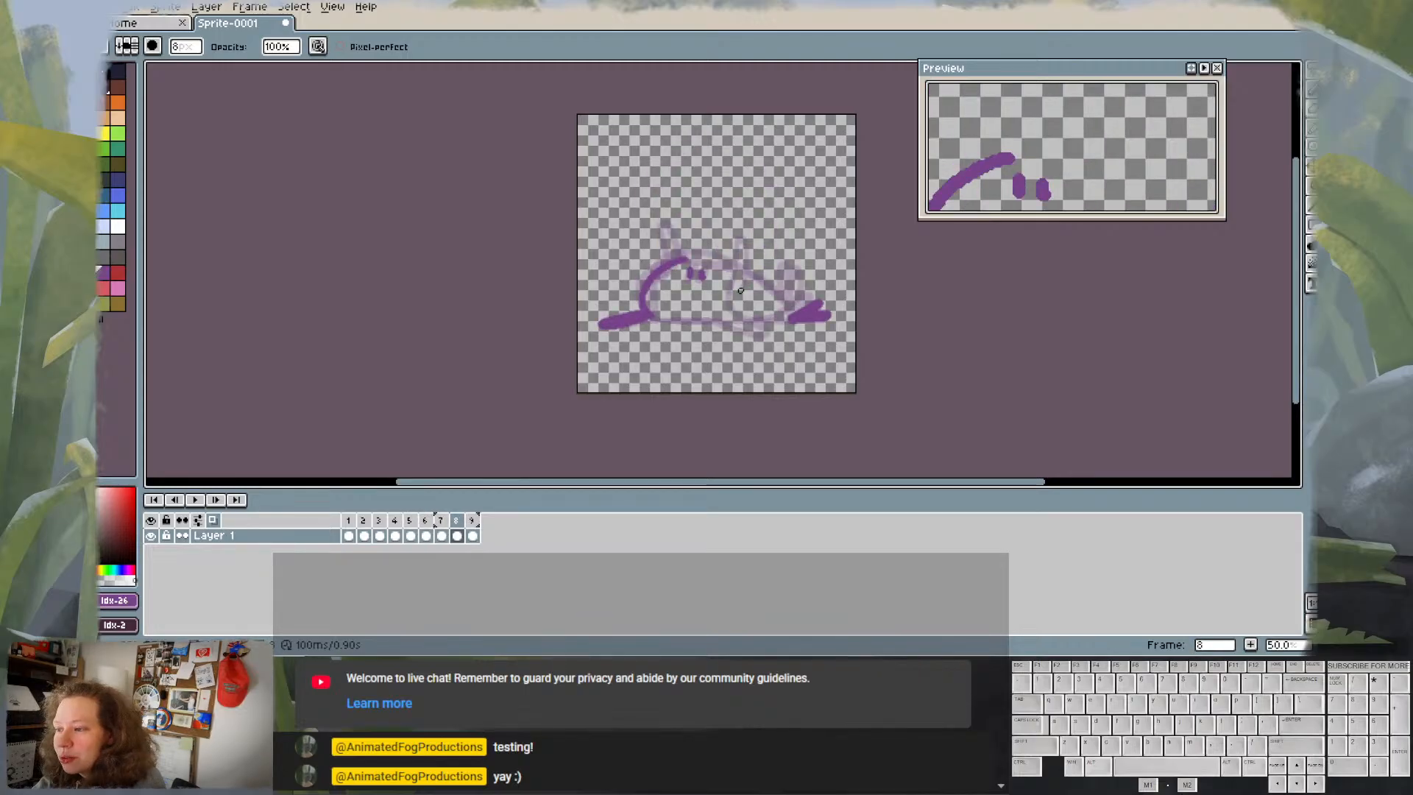
key(Left)
key(Right)
key(Left)
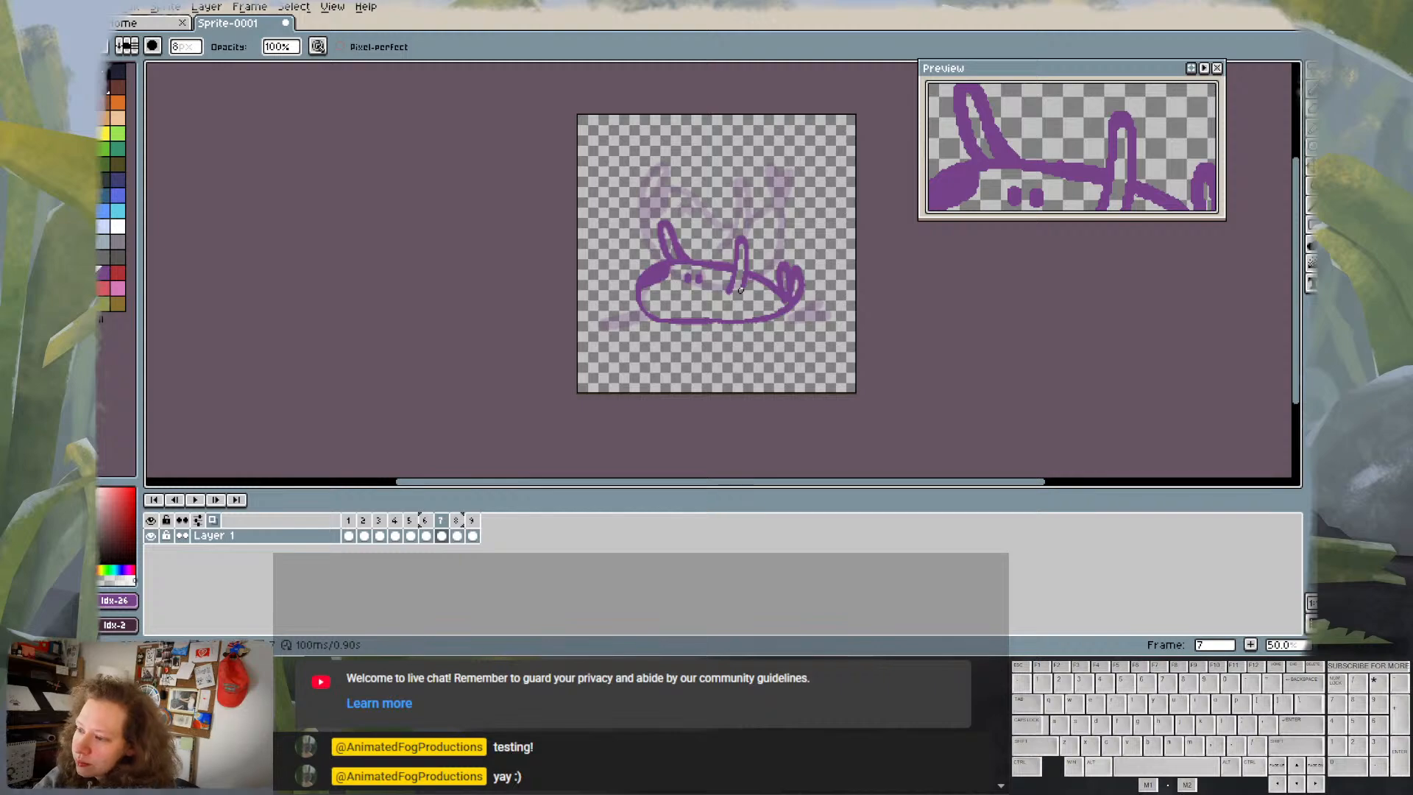
key(Right)
key(Right)
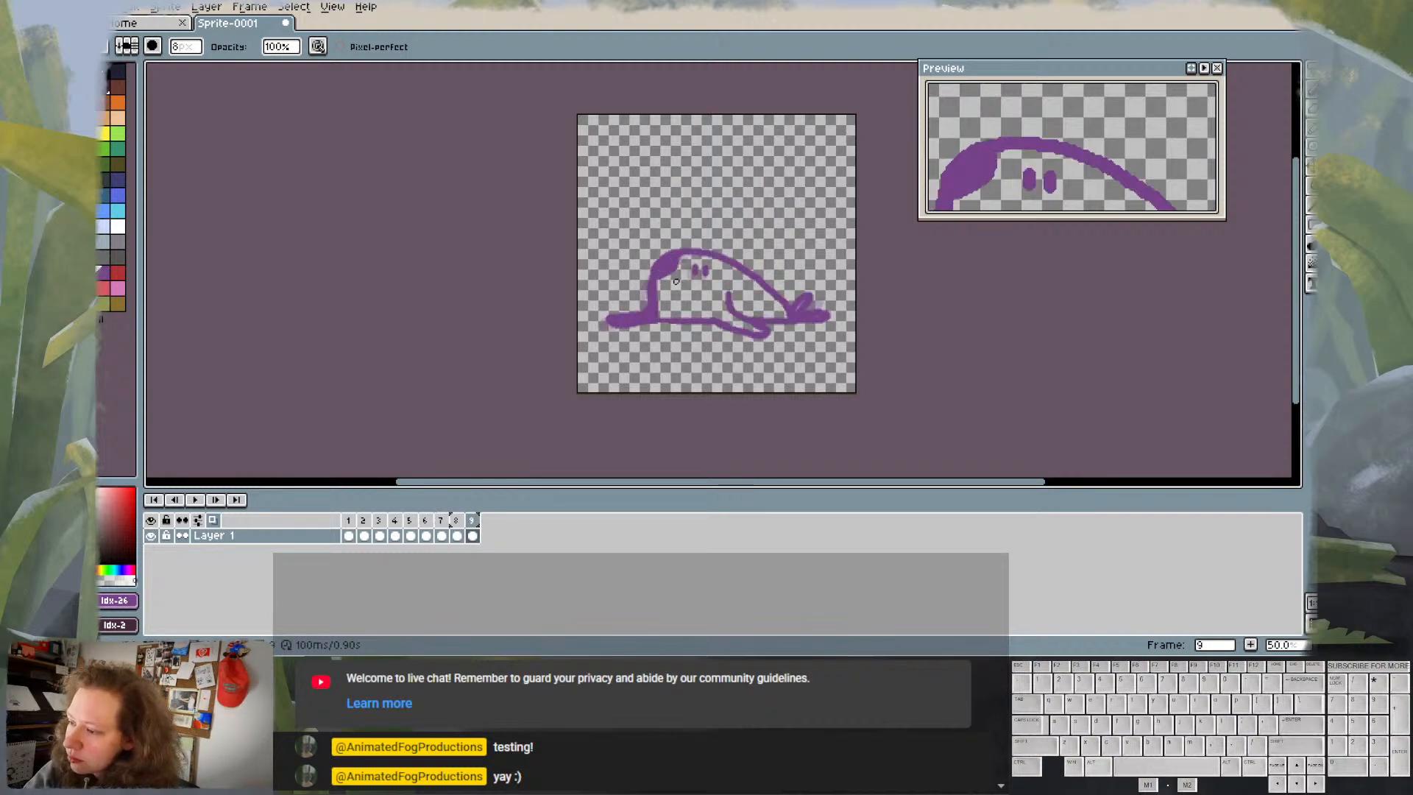
- Draw and fill the solid purple patch along the front of the seal's head in frame 8 with the pencil
key(Left)
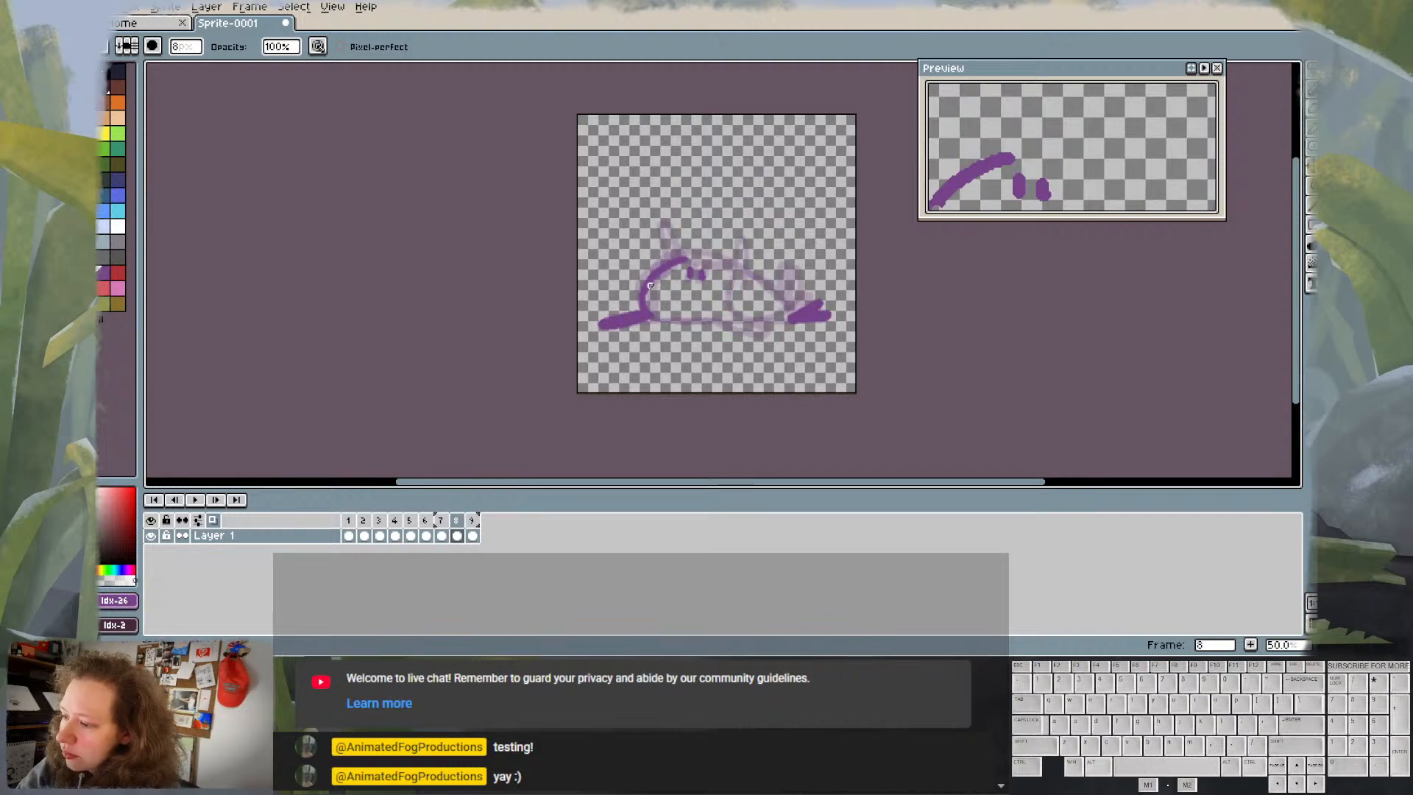
key(ctrl+z)
key(b)
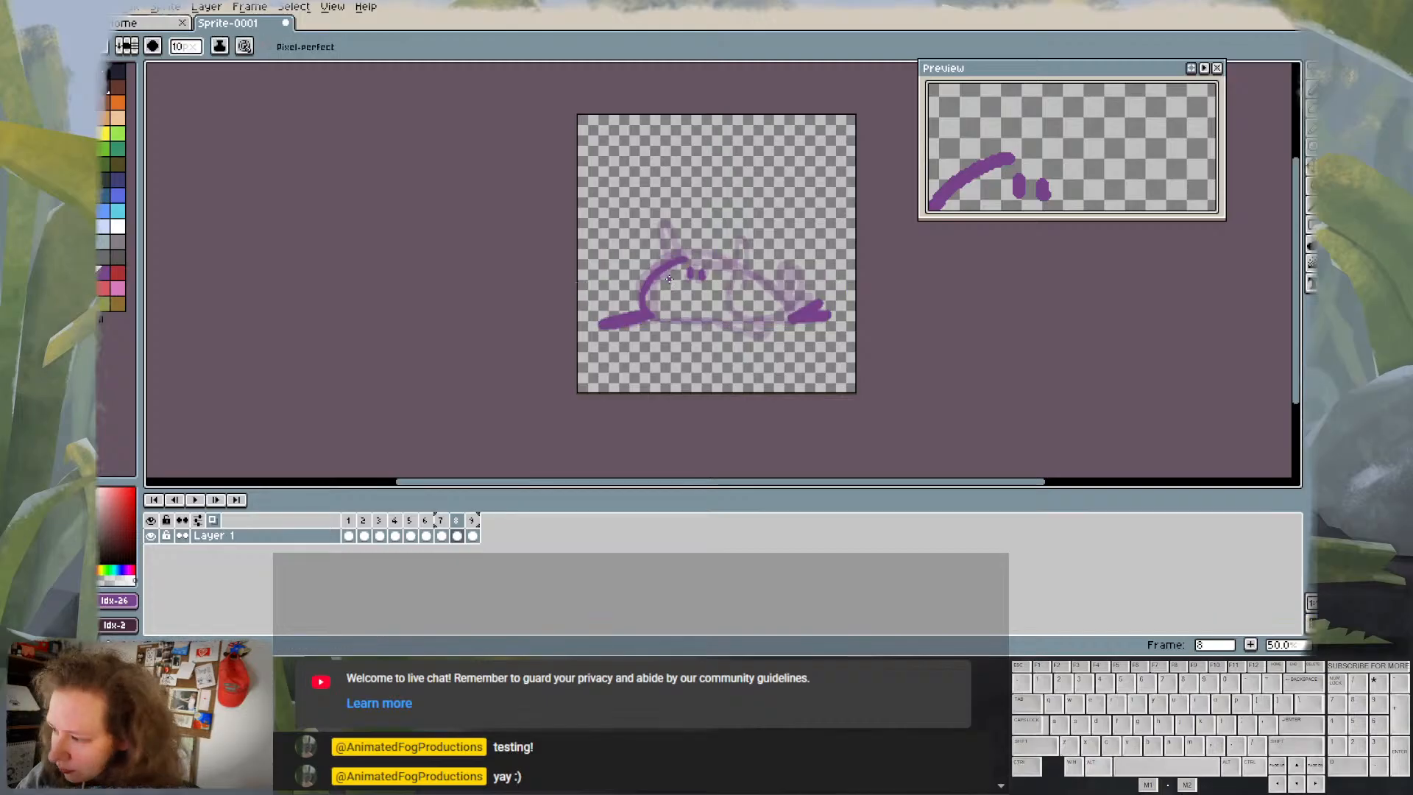
drag(671, 265, 667, 281)
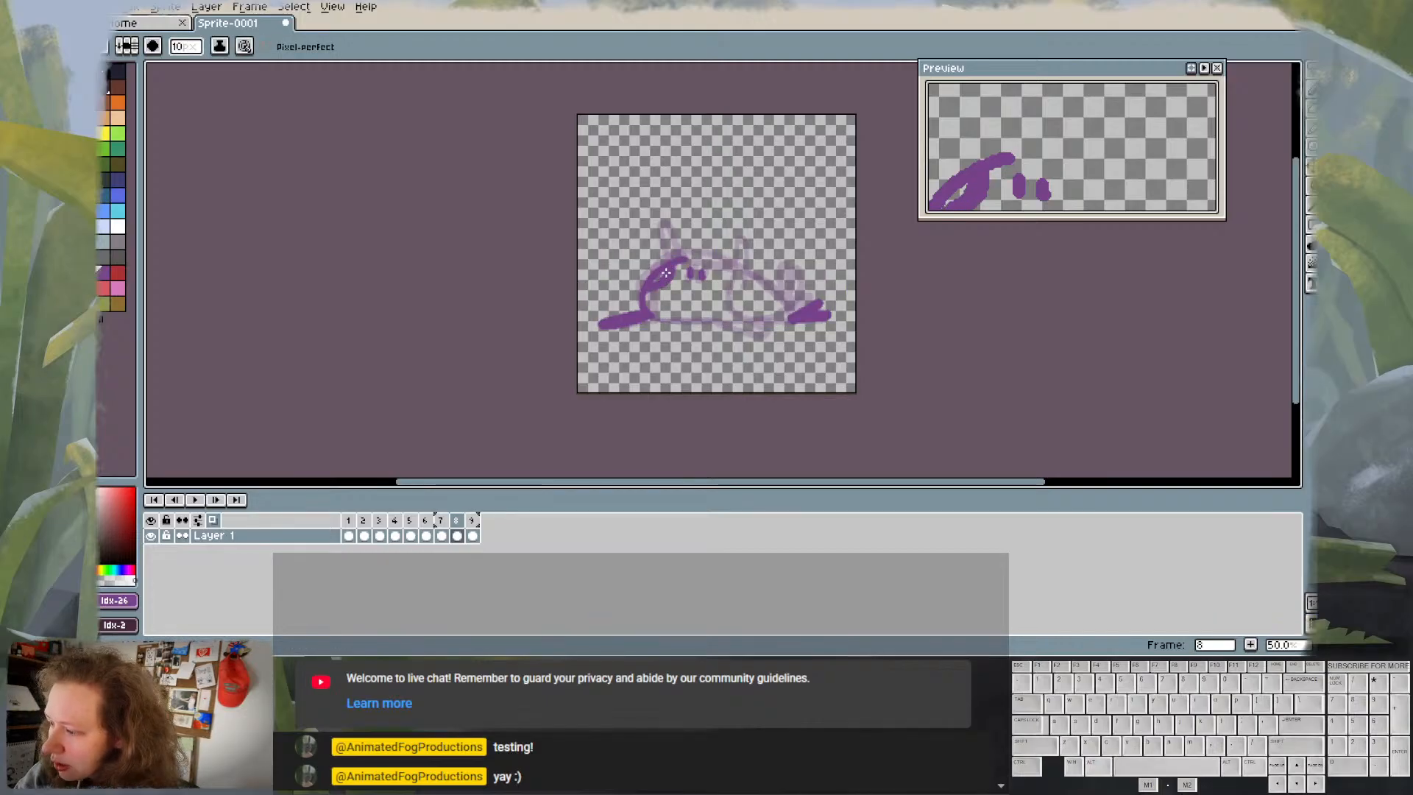
- Step through frames 6 to 9 and frame 1 to check the head patch and pose transitions against frame 8
key(Left)
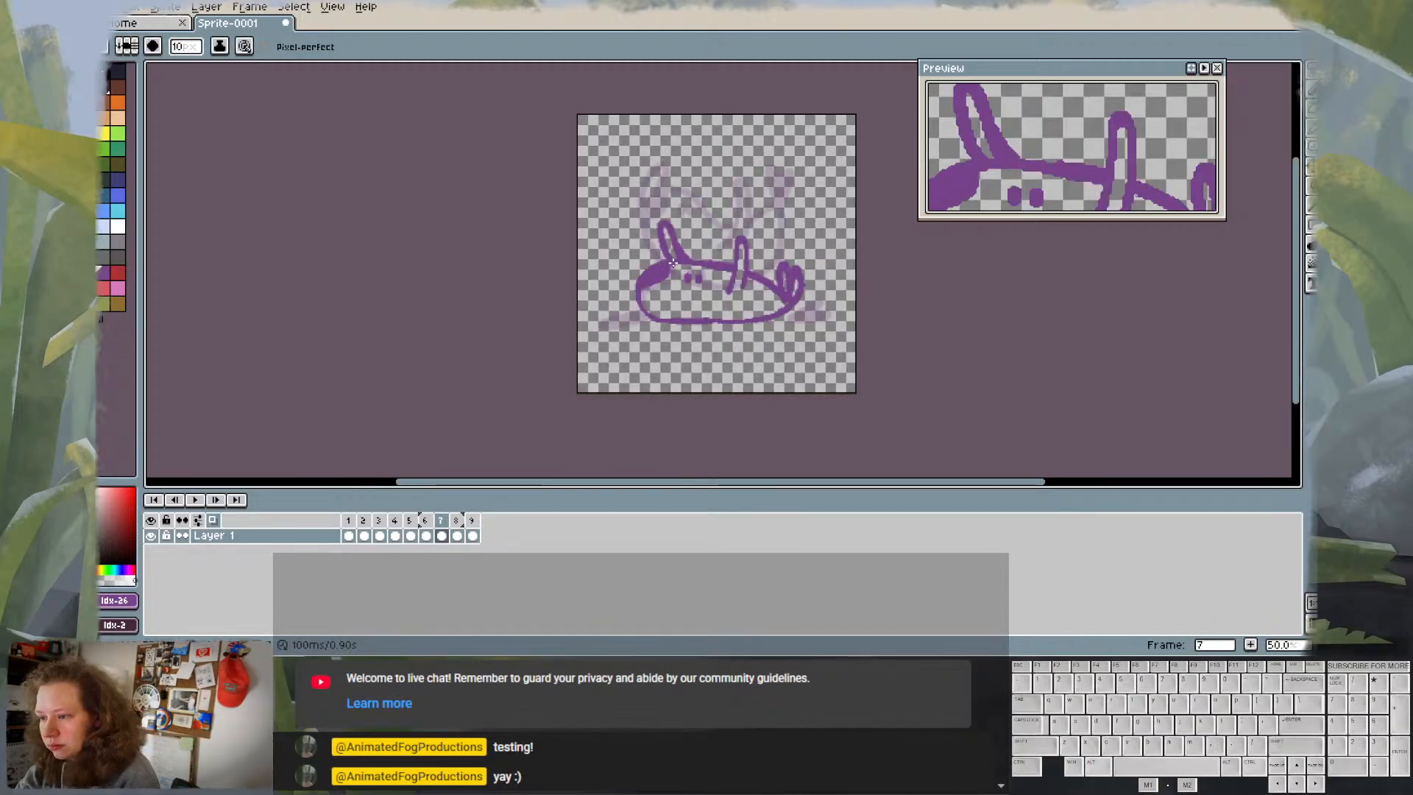
key(Right)
key(Right)
key(Right)
key(Left)
key(Left)
key(Left)
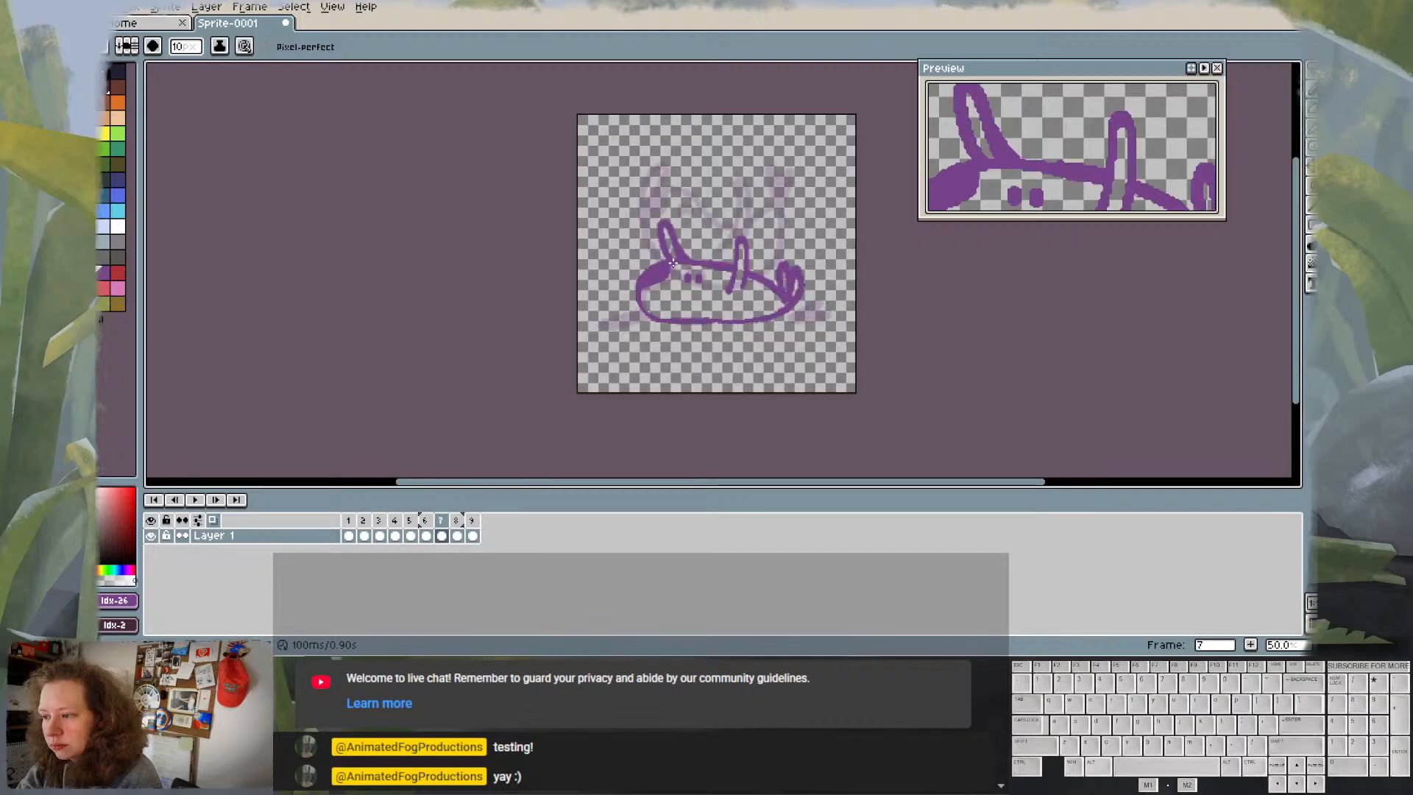
key(Left)
key(Right)
key(Right)
key(Right)
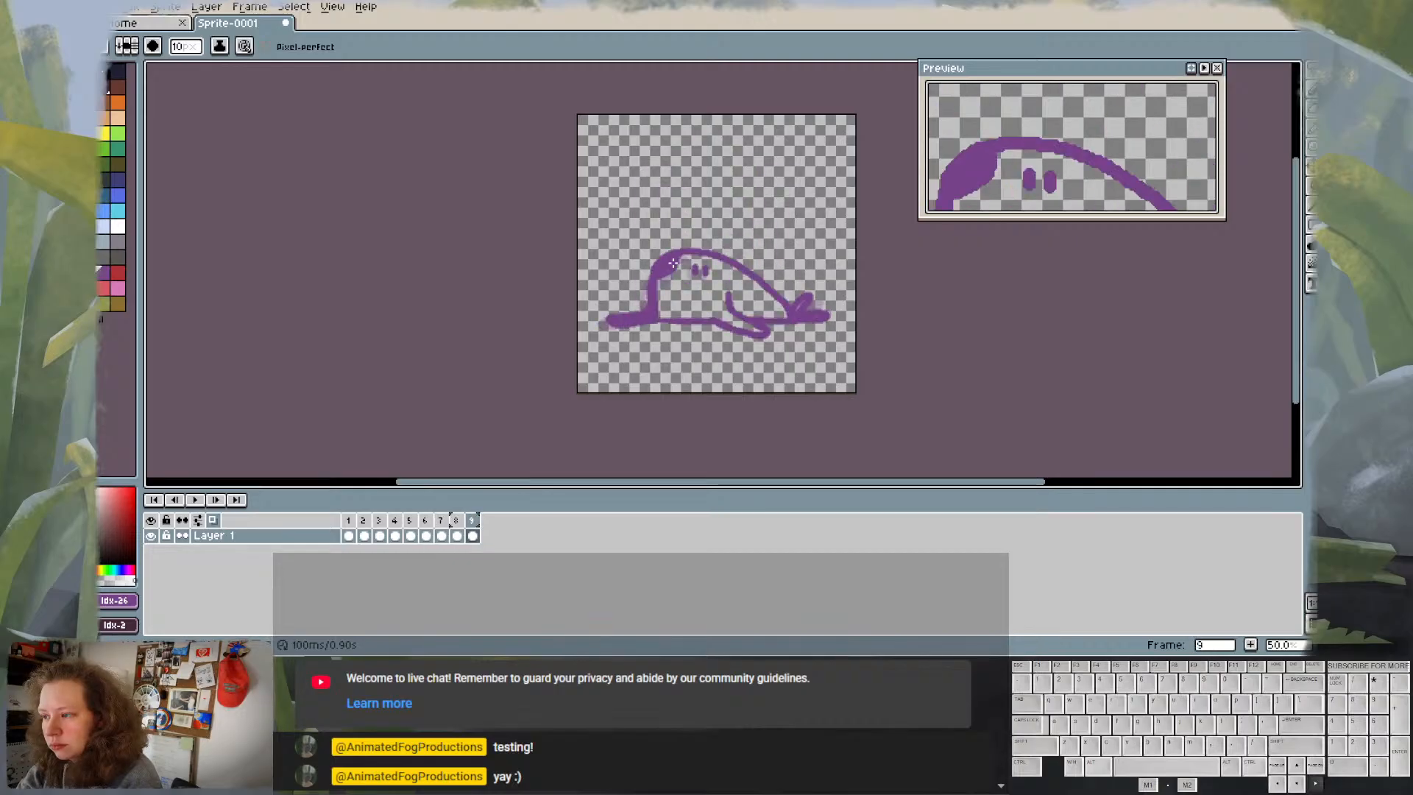
key(Left)
key(Right)
key(Right)
key(Right)
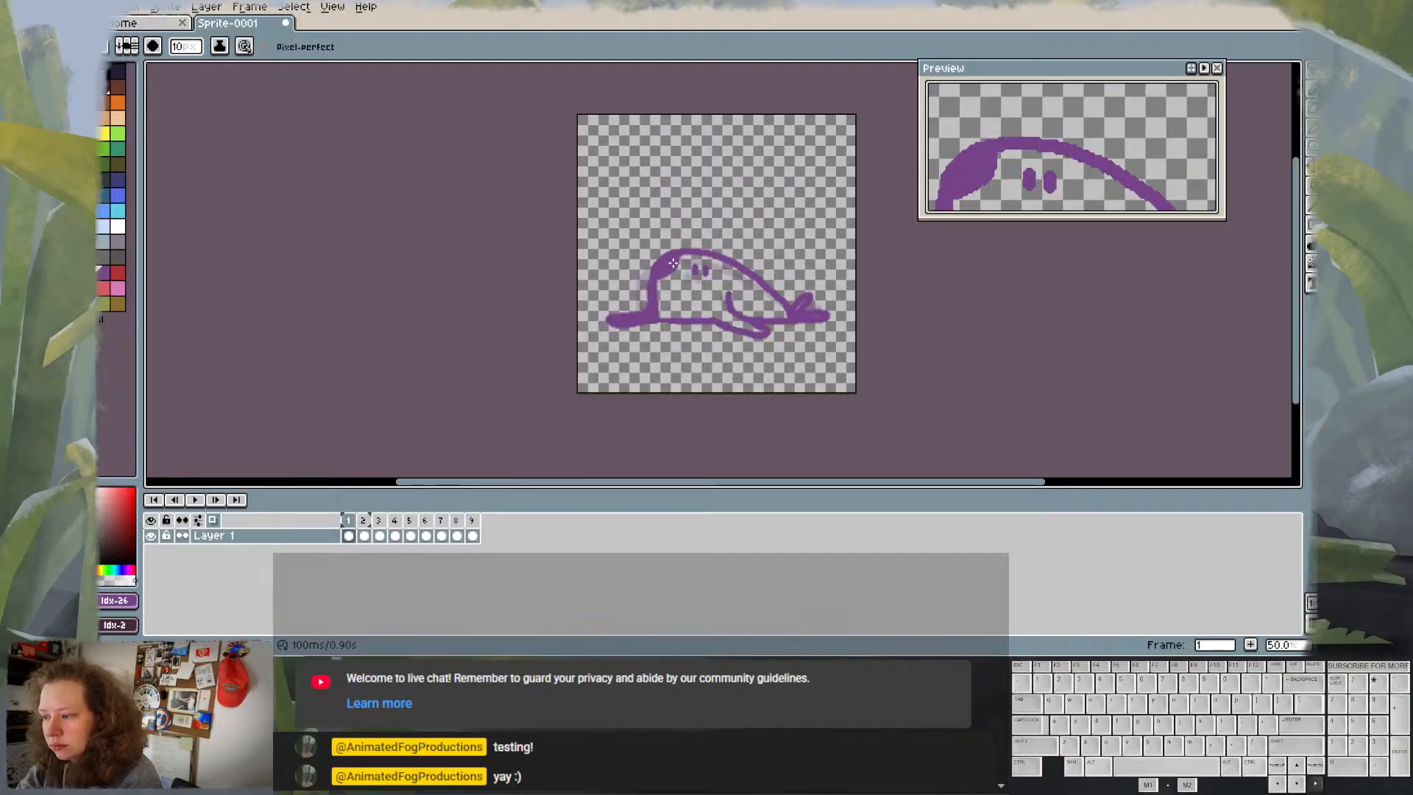
key(Left)
key(Left)
key(Left)
key(Left)
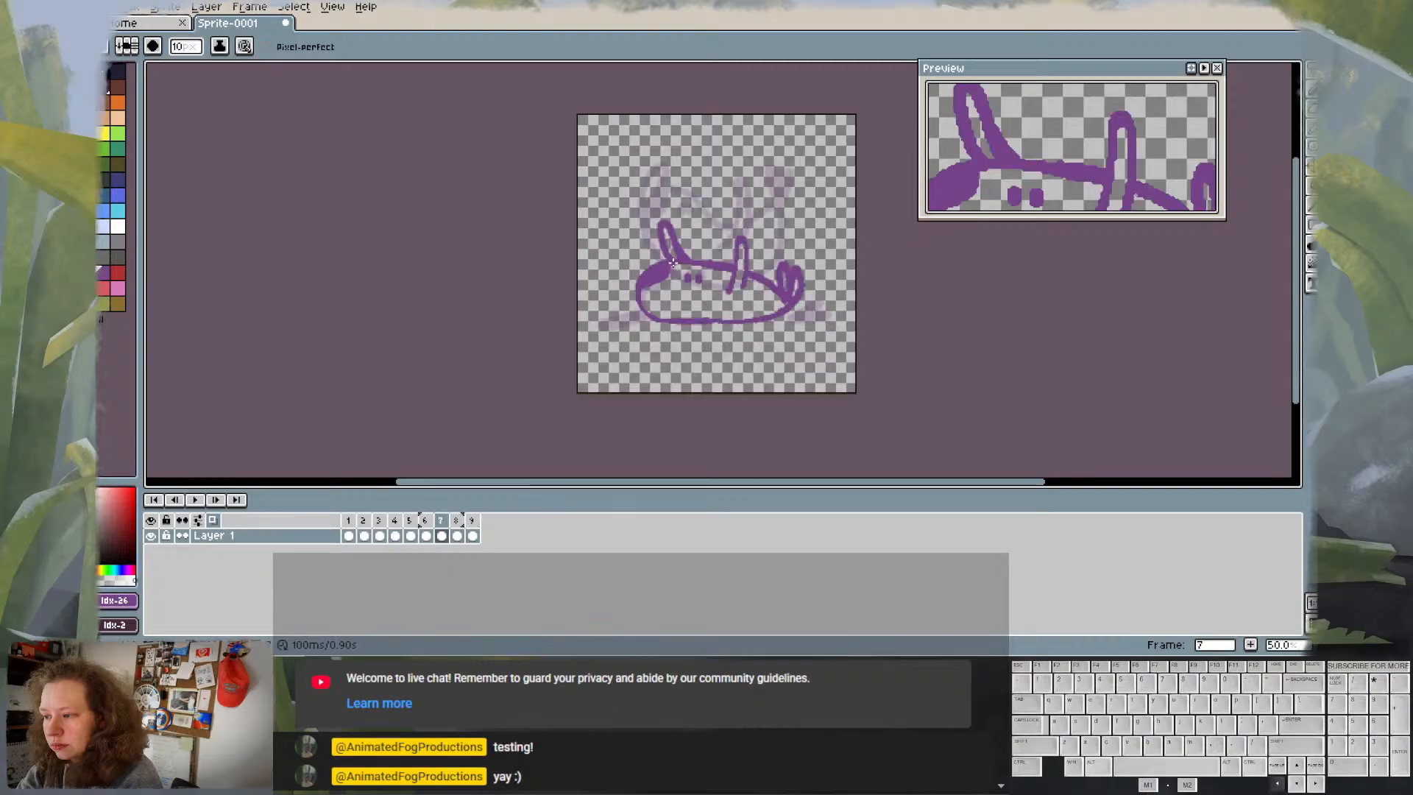
key(Right)
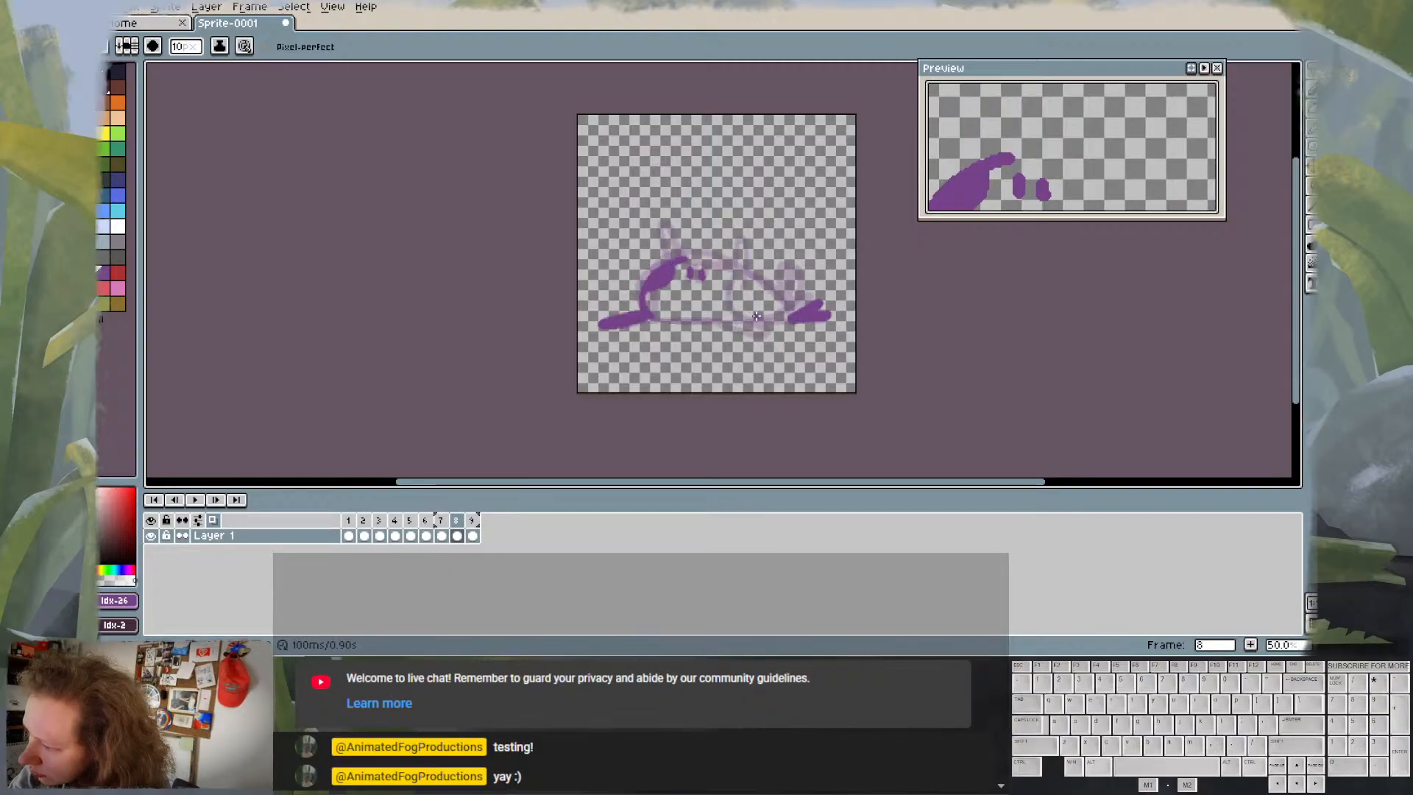
key(Left)
key(Right)
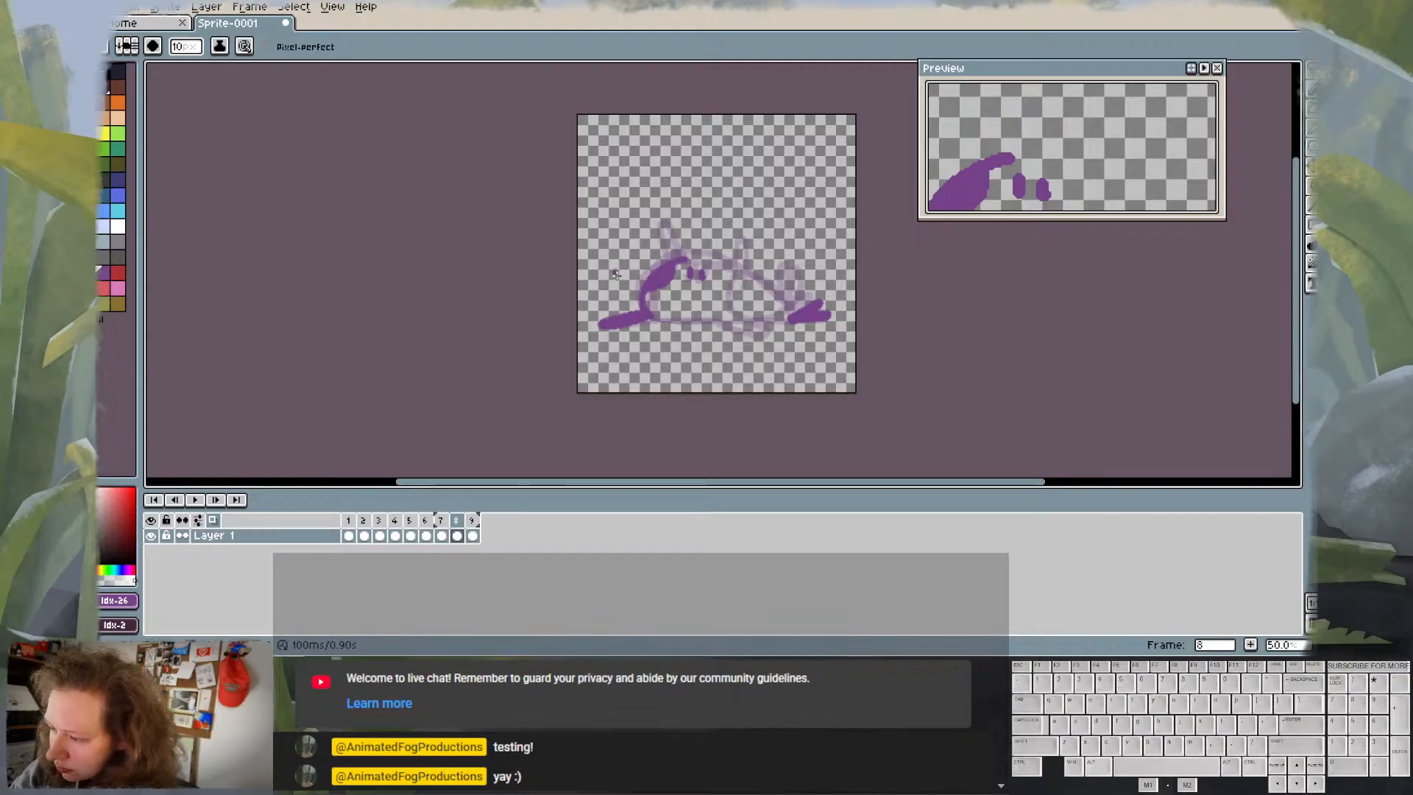
key(e)
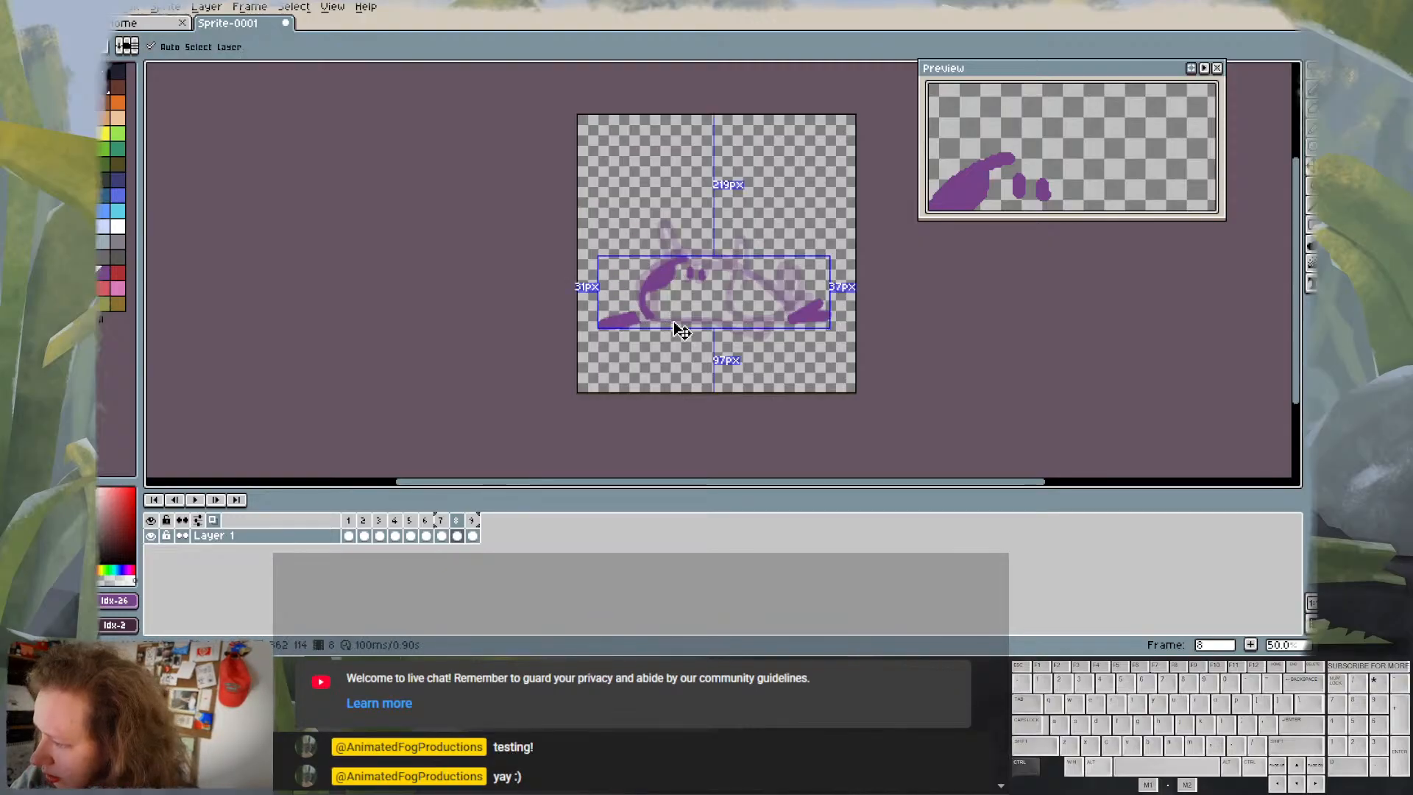
key(ctrl+z)
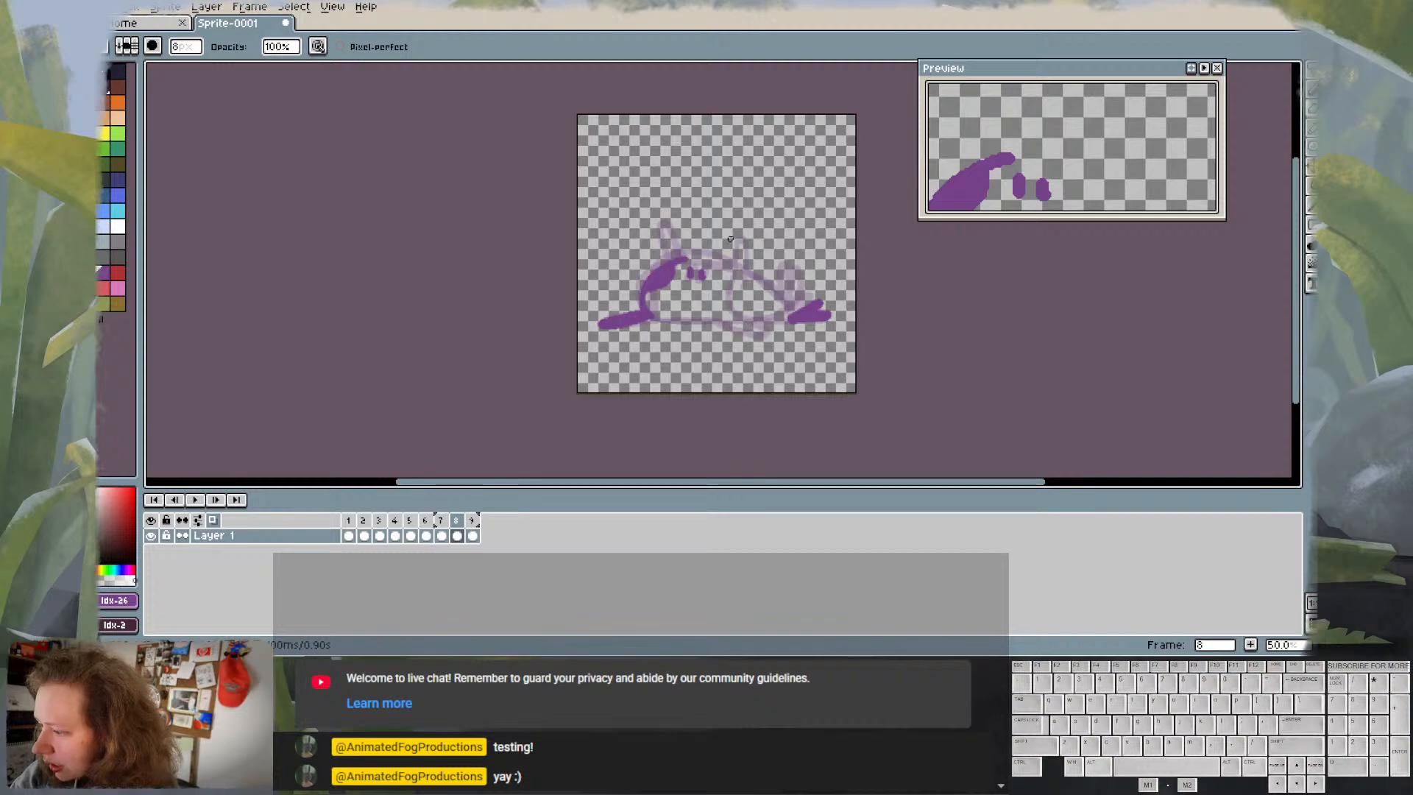
key(b)
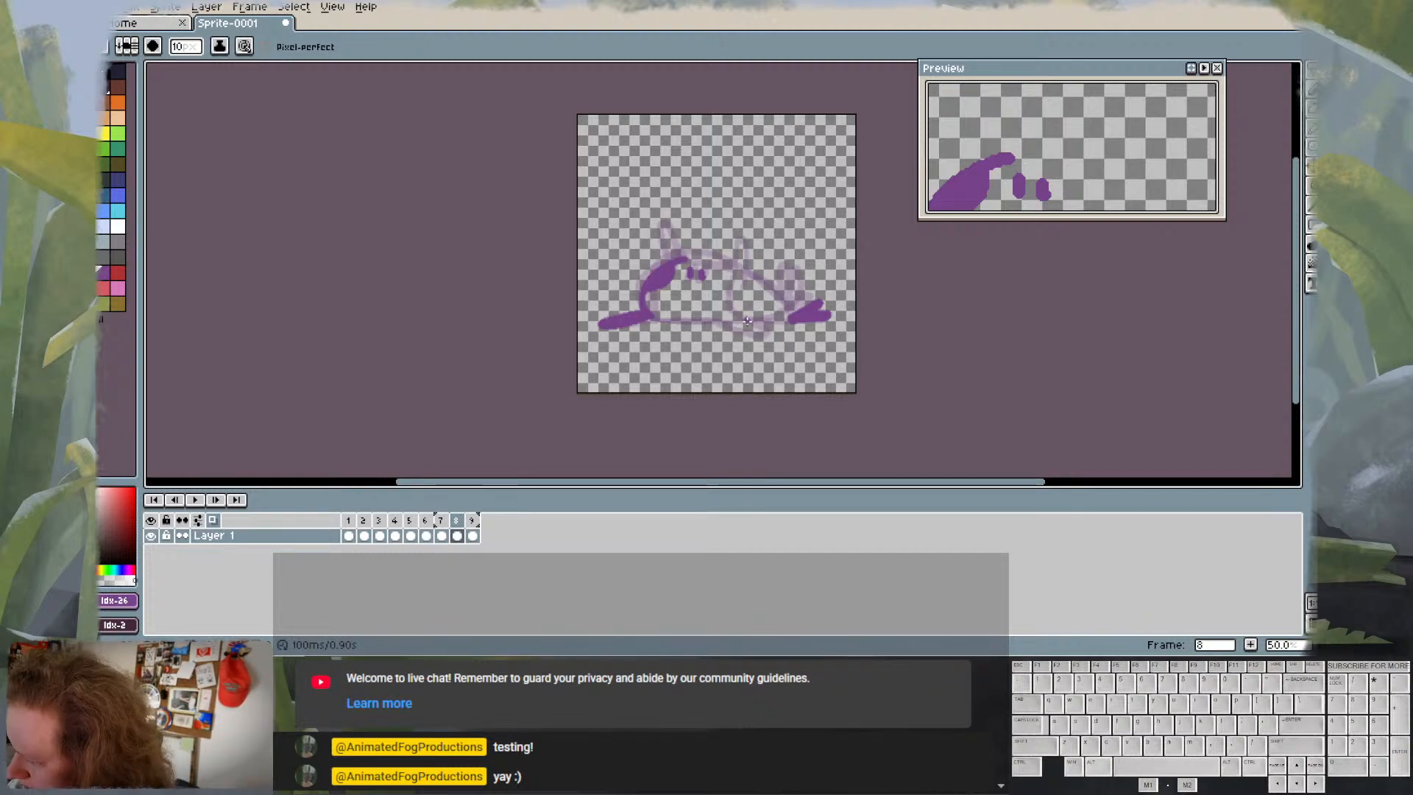
- Compare the near flipper and body outline on frame 9 with the incomplete drawing on frame 8
key(Right)
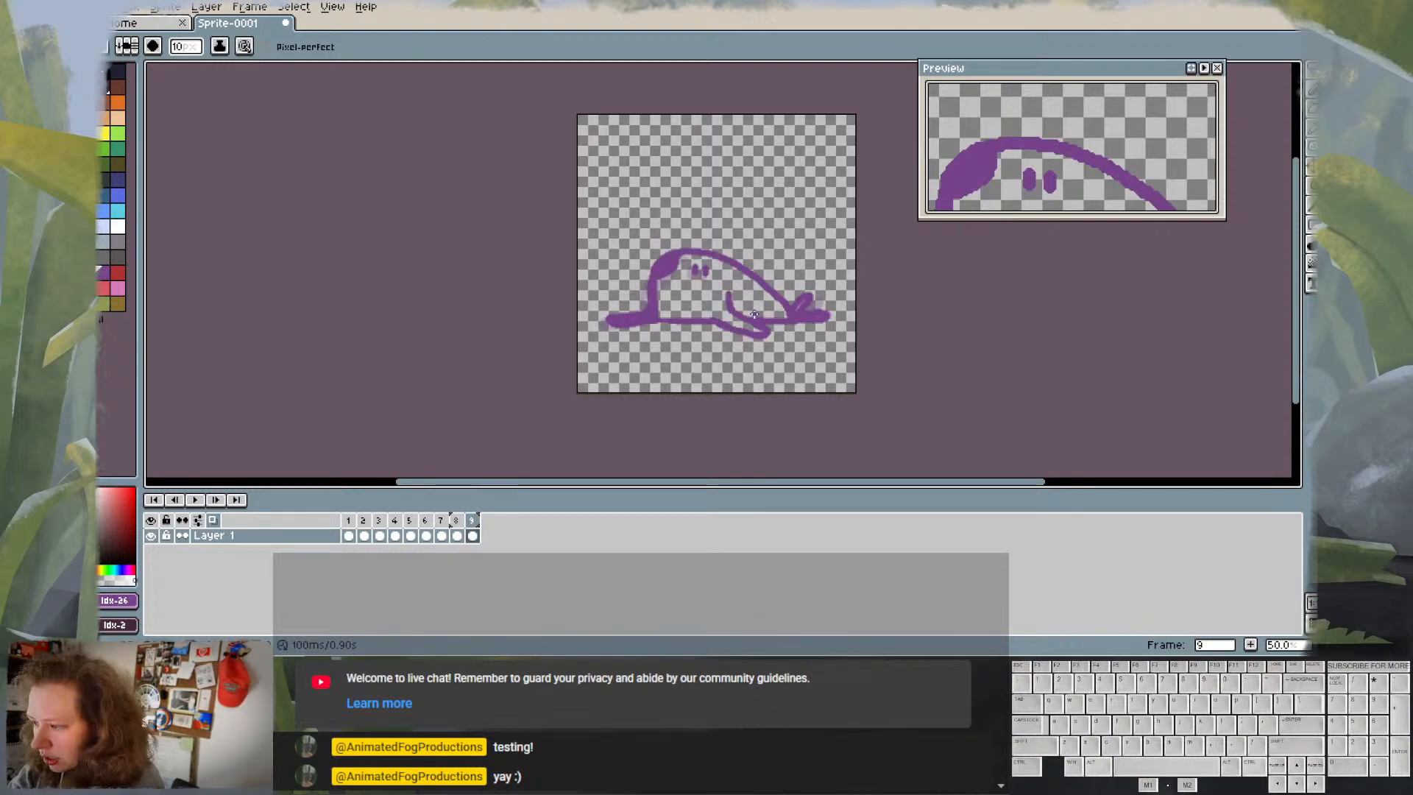
key(Left)
key(Right)
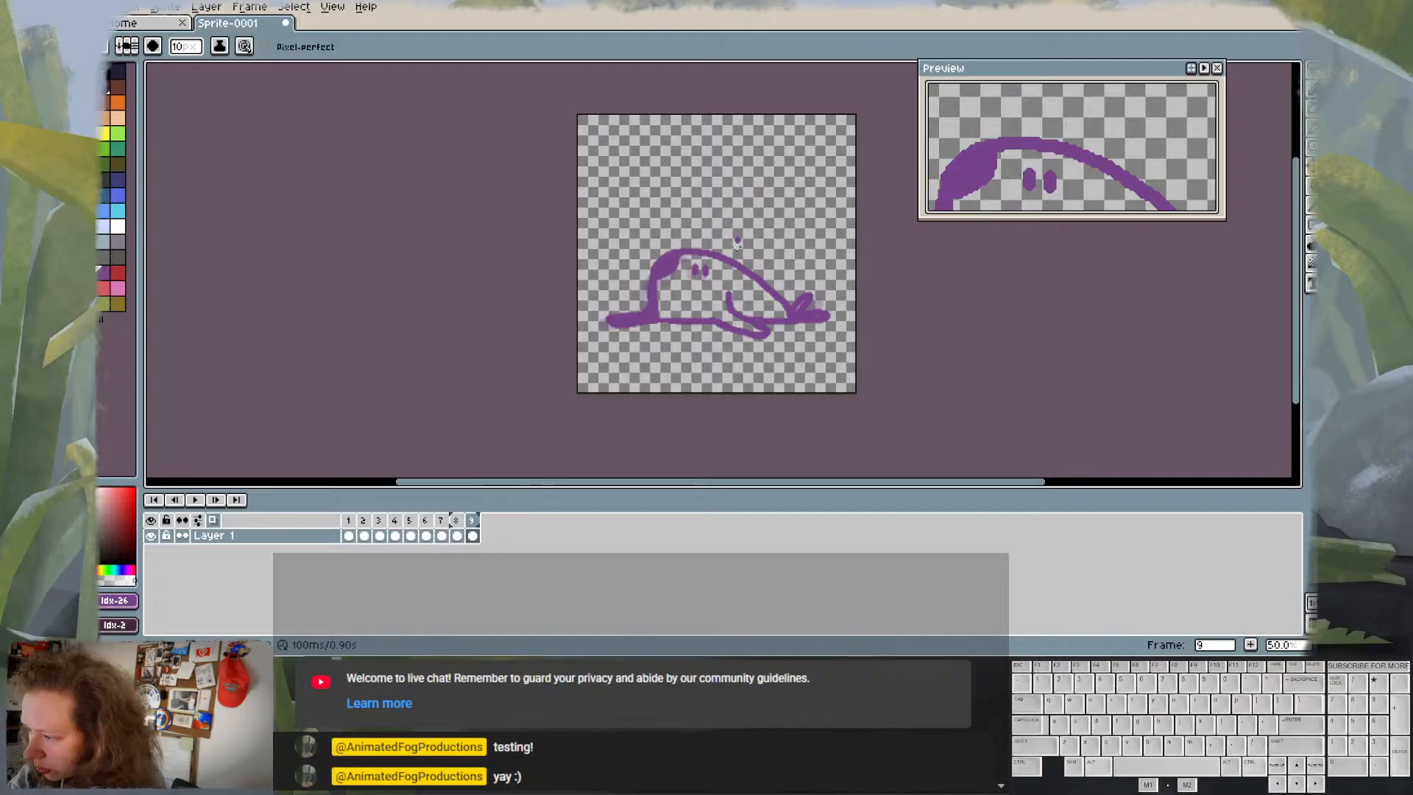
- Draw the near flipper's lower edge and the rear belly line joining it to the tail on frame 8
key(Left)
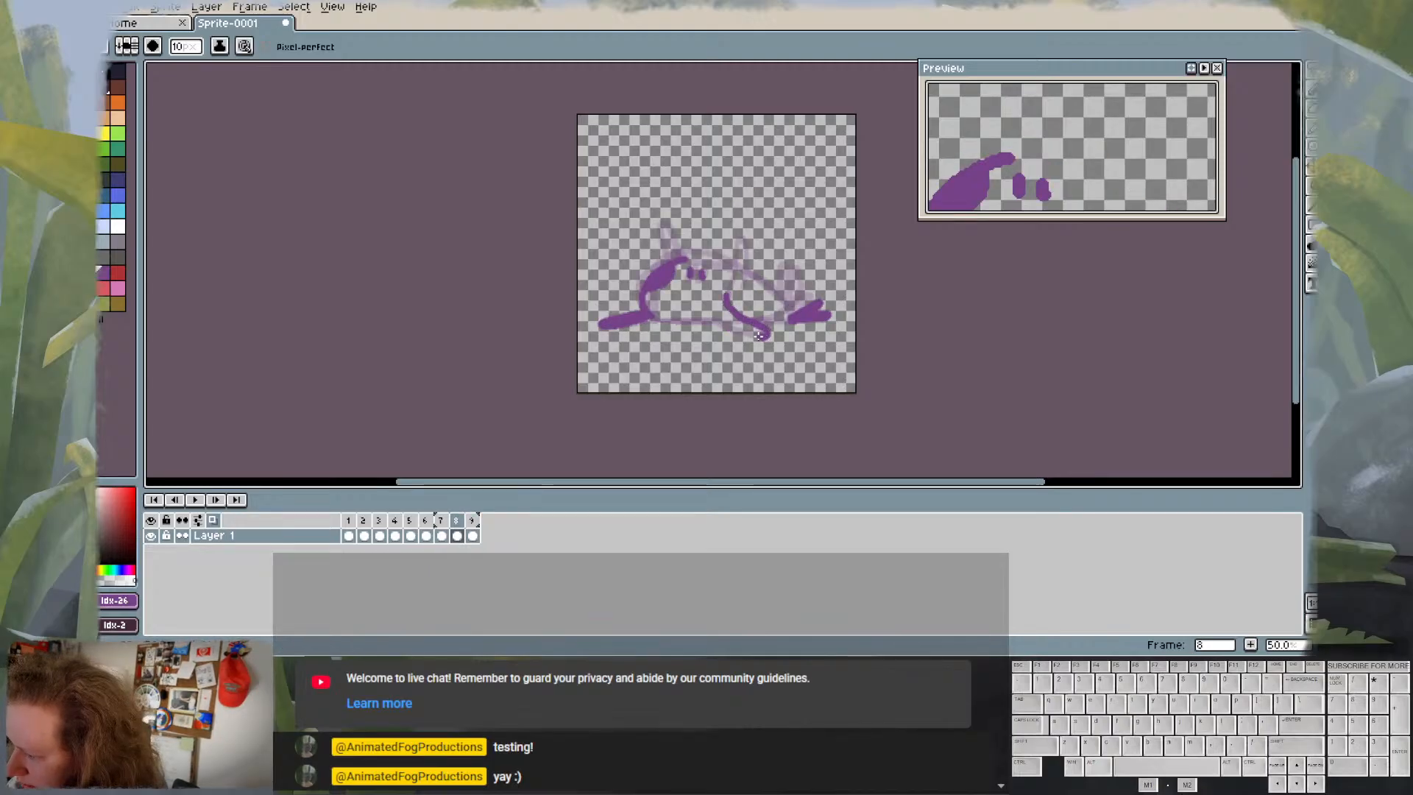
key(Return)
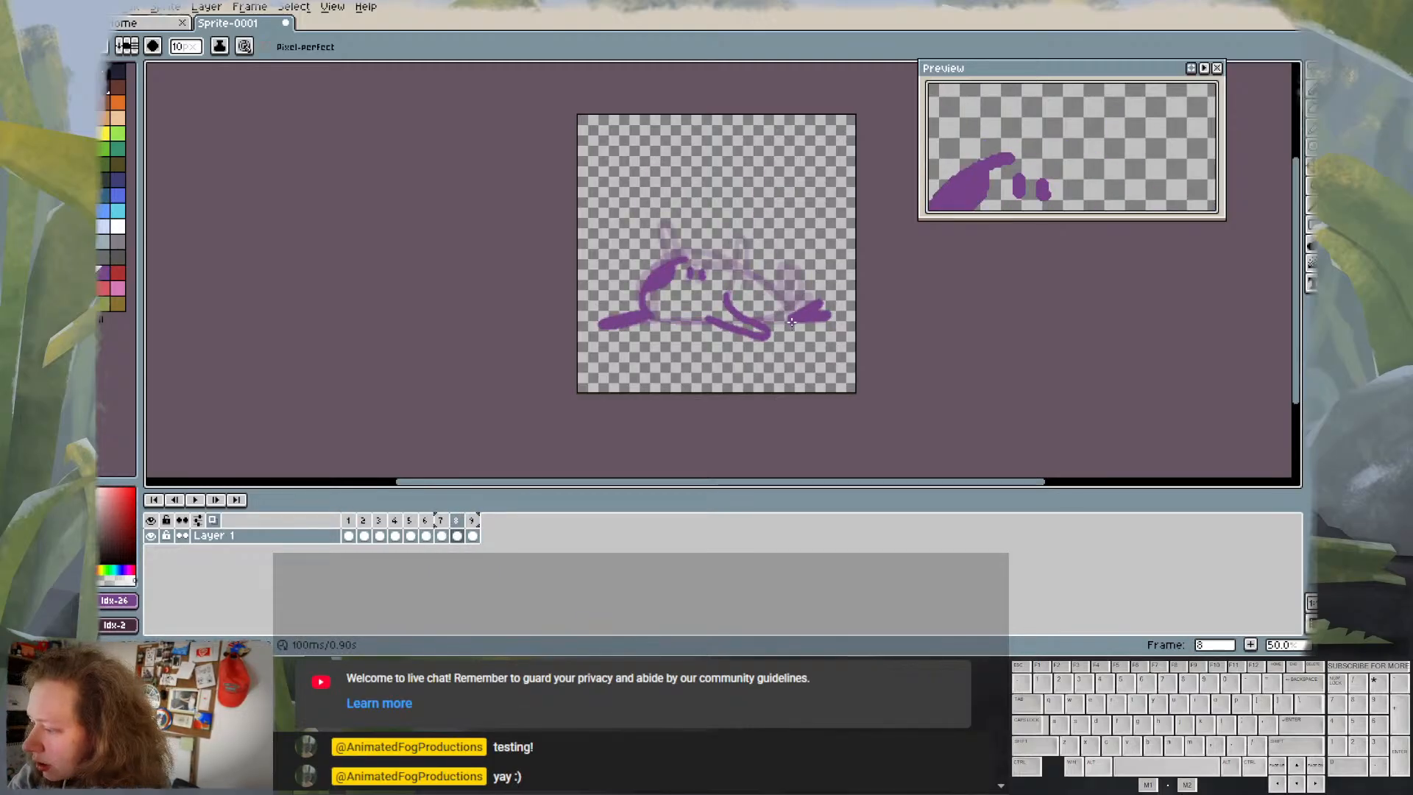
drag(791, 323, 780, 320)
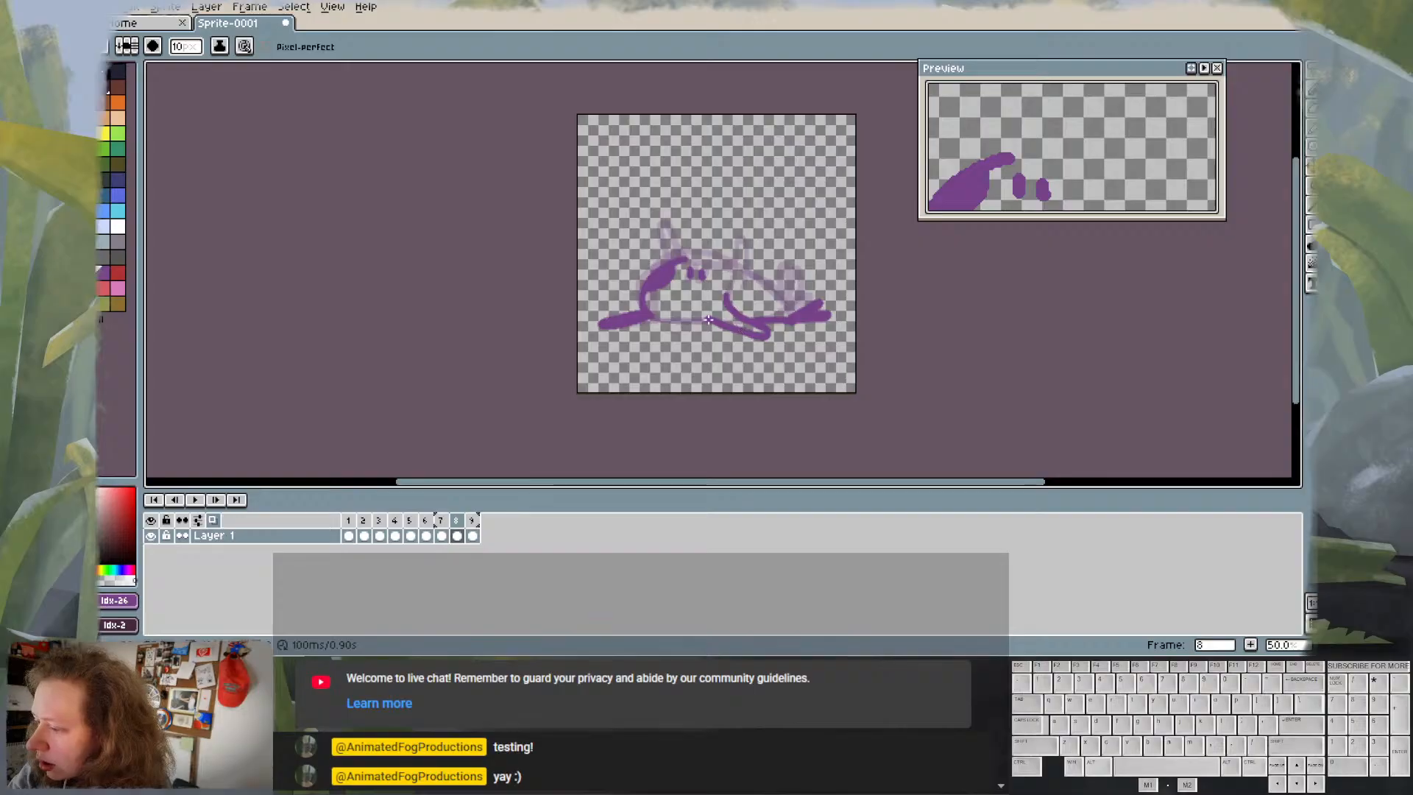
- Complete the front belly line and the curved back outline on frame 8, checking the pose against frames 7 and 9
key(Left)
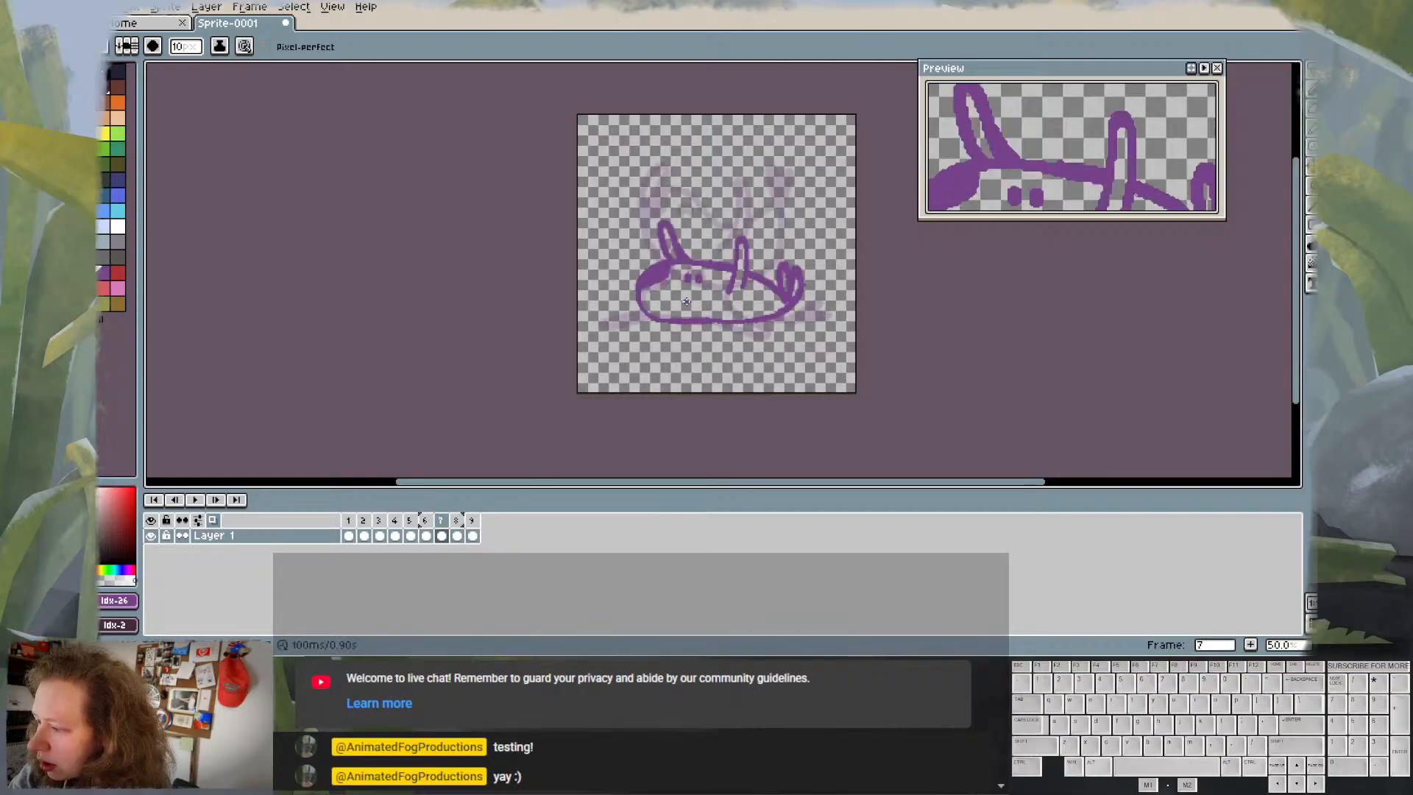
key(Right)
key(Left)
key(Right)
key(Left)
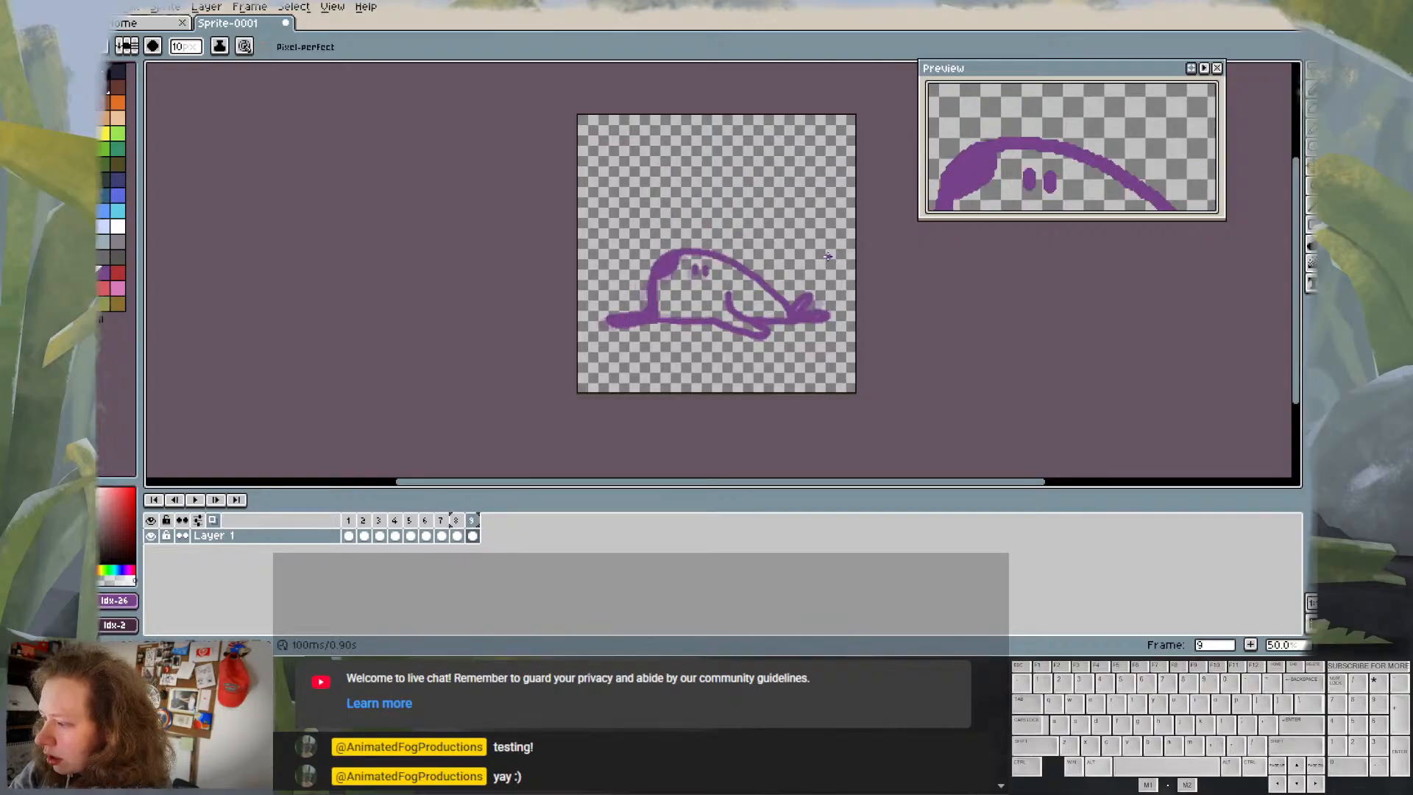
key(Right)
key(Left)
key(Right)
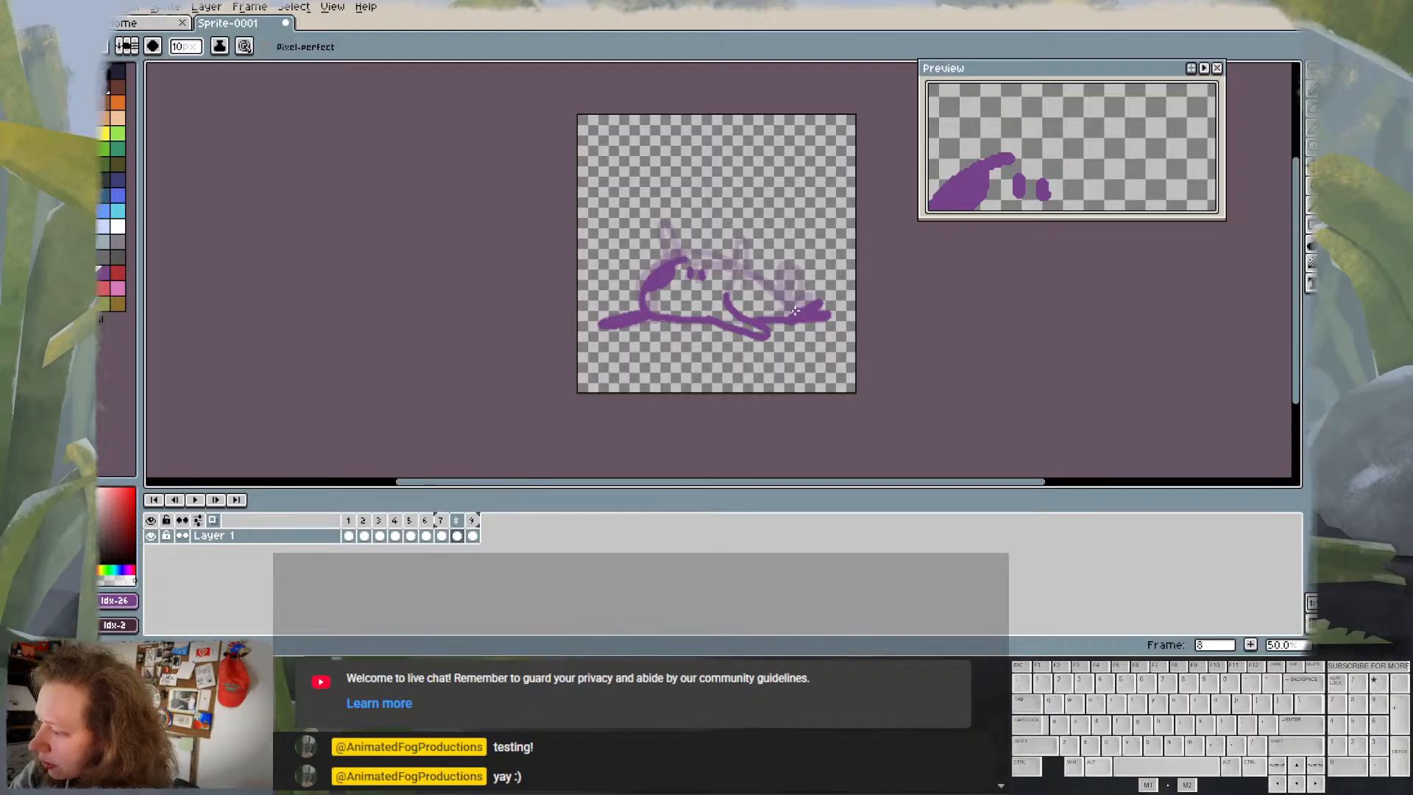
drag(777, 295, 690, 255)
- Step through all nine frames to examine how the completed frame 8 fits into the seal's motion
key(Left)
key(Right)
key(Right)
key(Right)
key(Right)
key(Right)
key(Right)
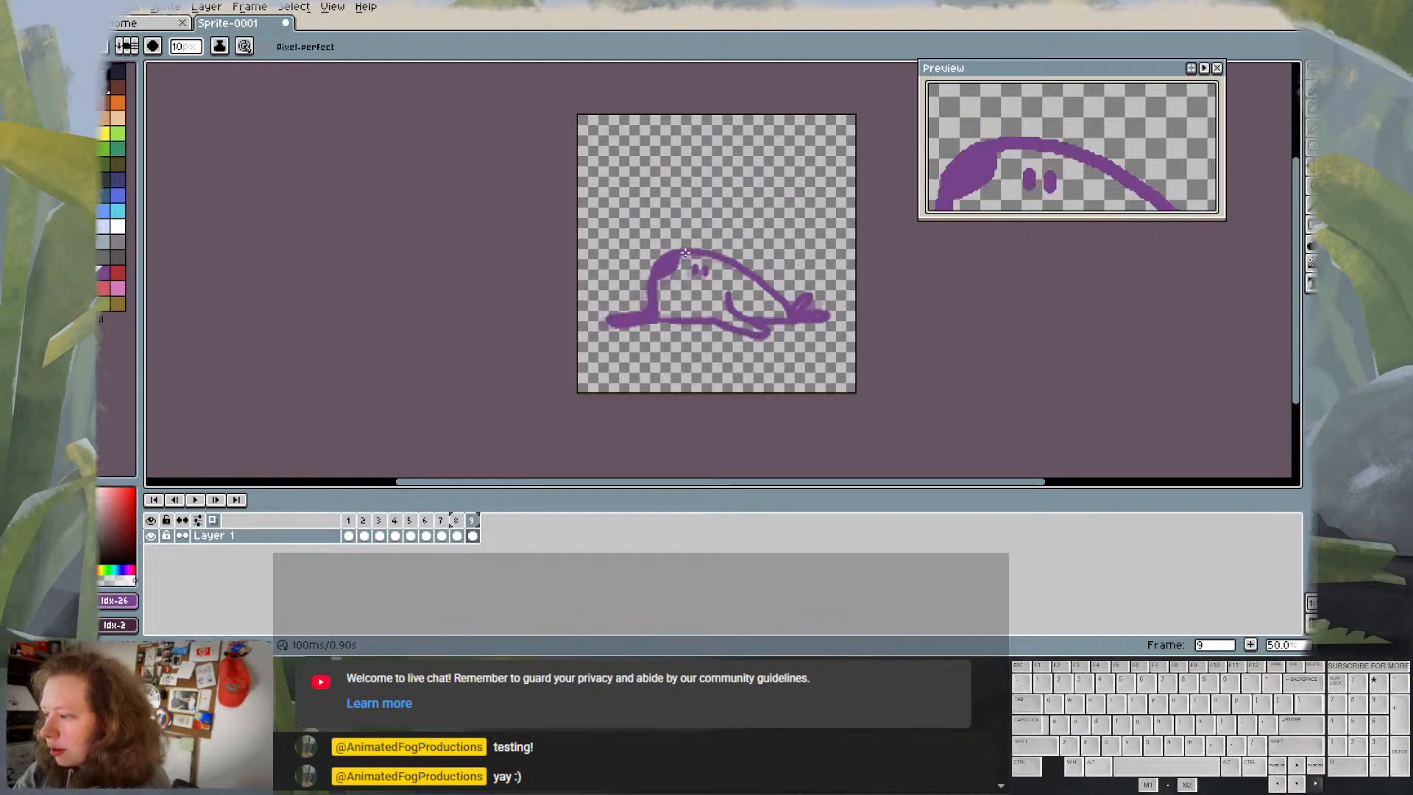
key(Right)
key(Right)
key(Right)
key(Right)
key(Right)
key(Right)
key(Right)
key(Right)
key(Right)
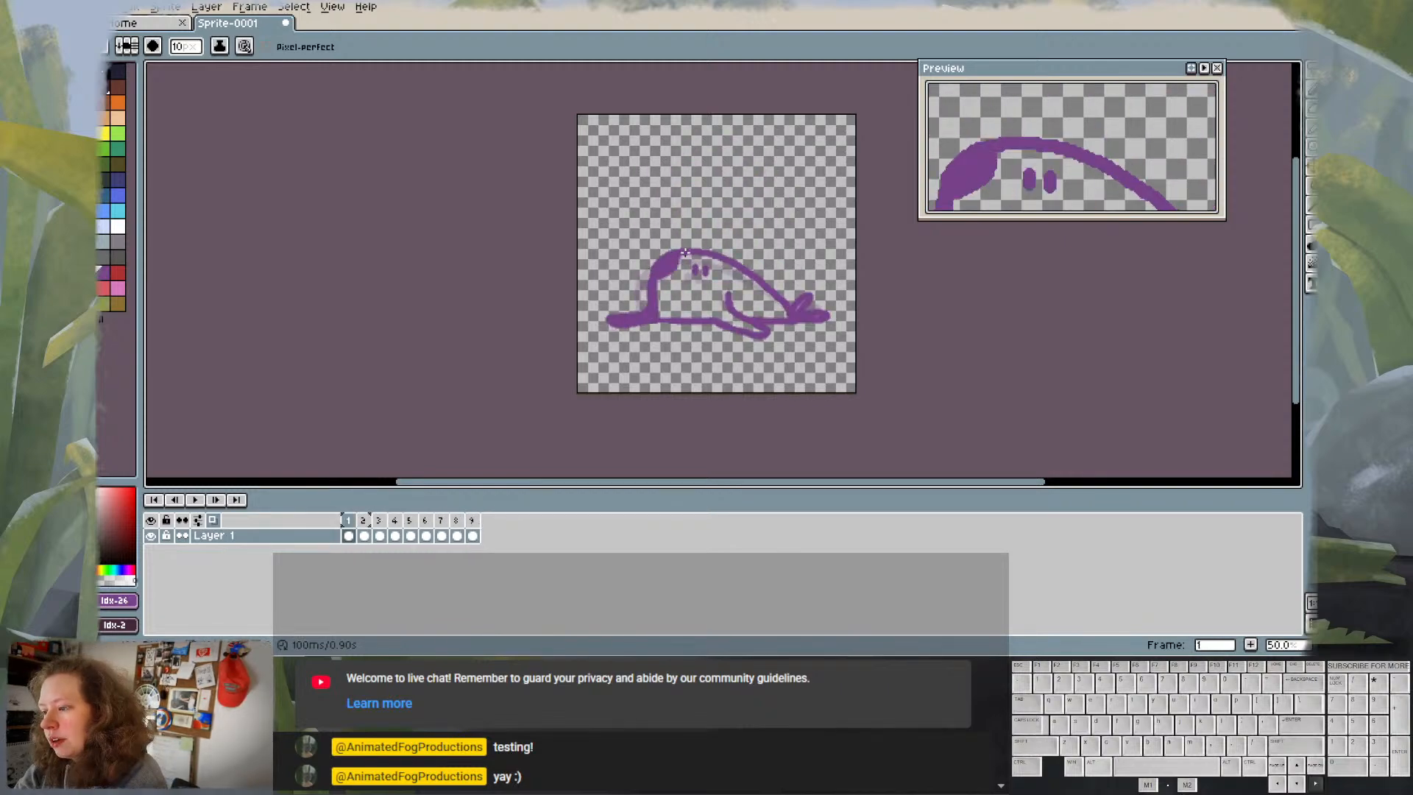
key(Right)
key(Right)
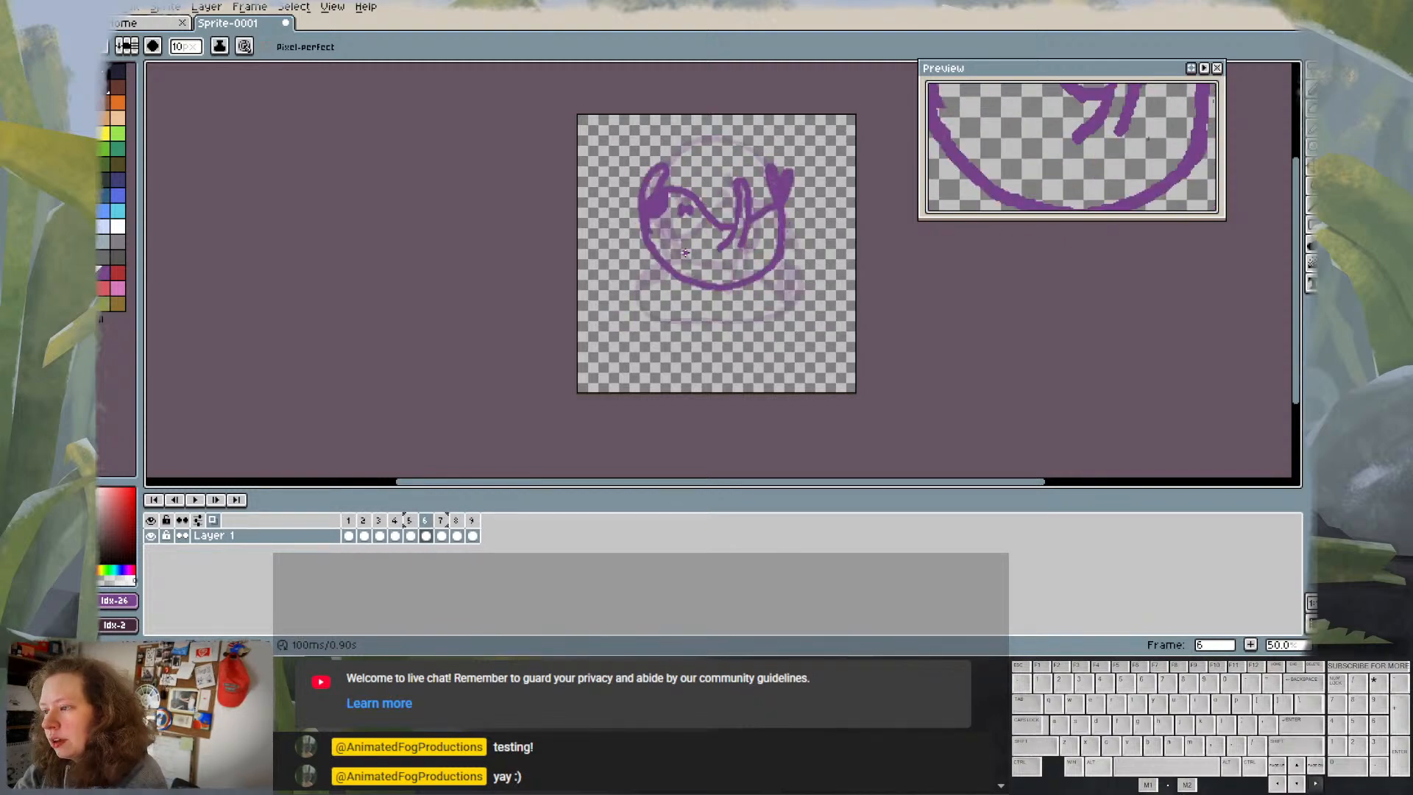
key(Right)
- Play the animation and set its playback speed to 0.5x, then stop it after reviewing the motion
key(Return)
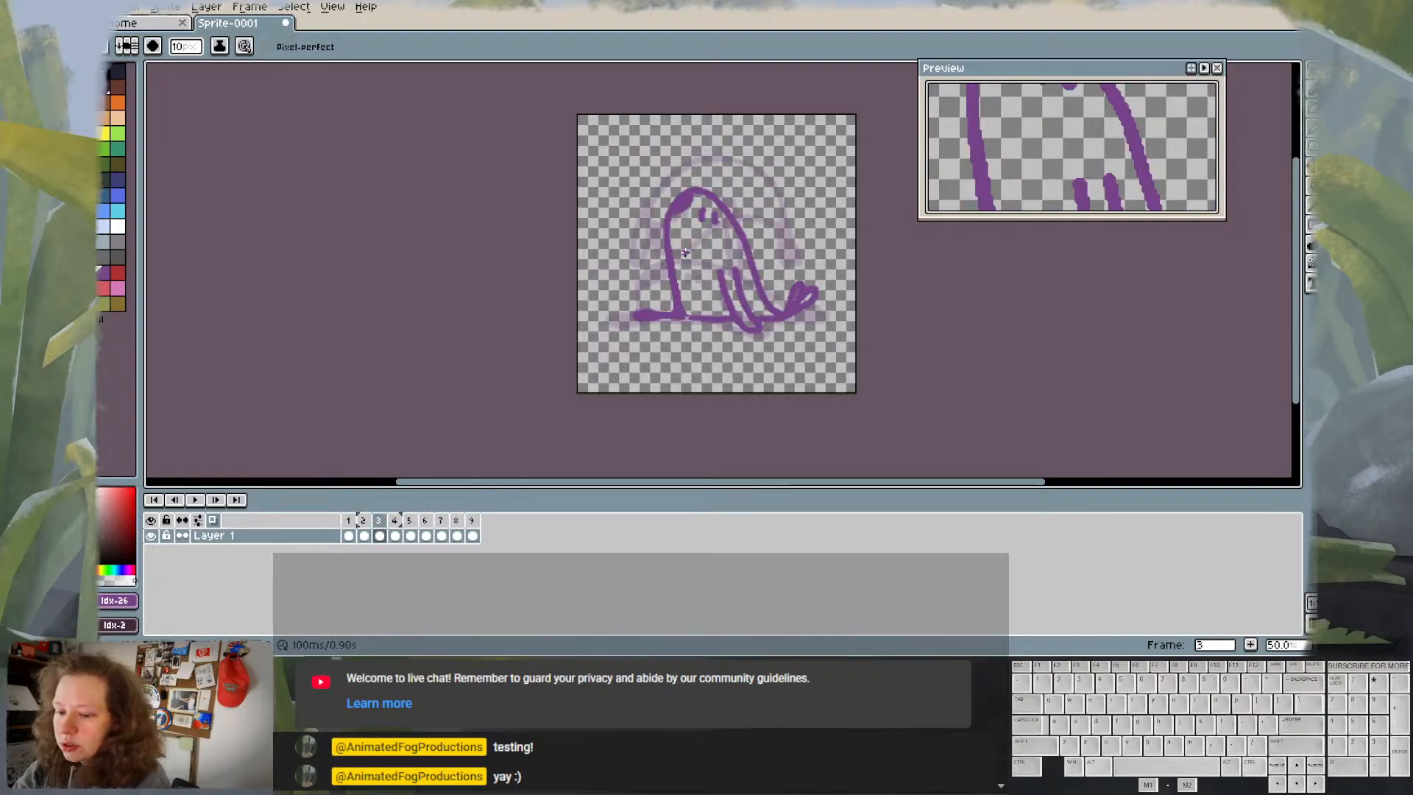
click(203, 500)
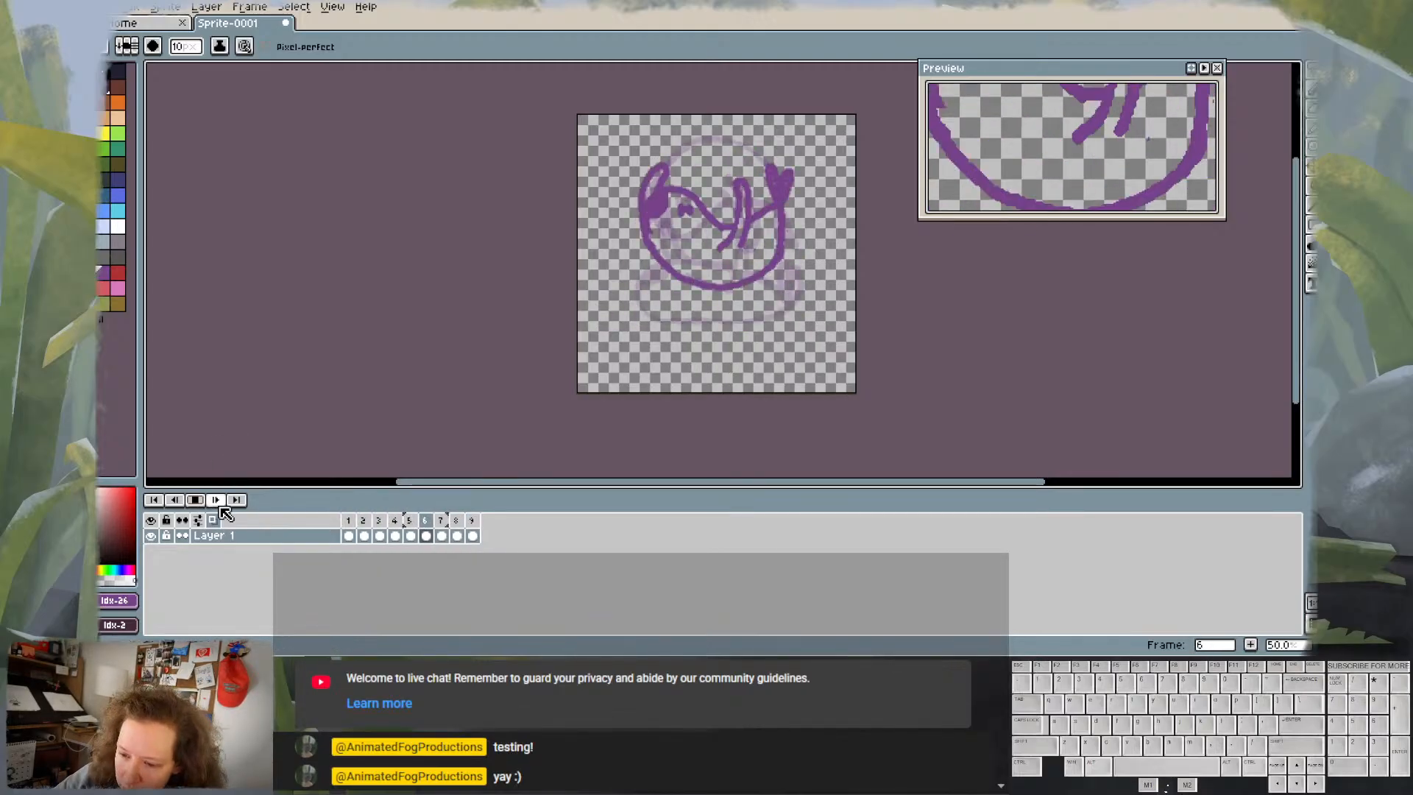
right_click(196, 504)
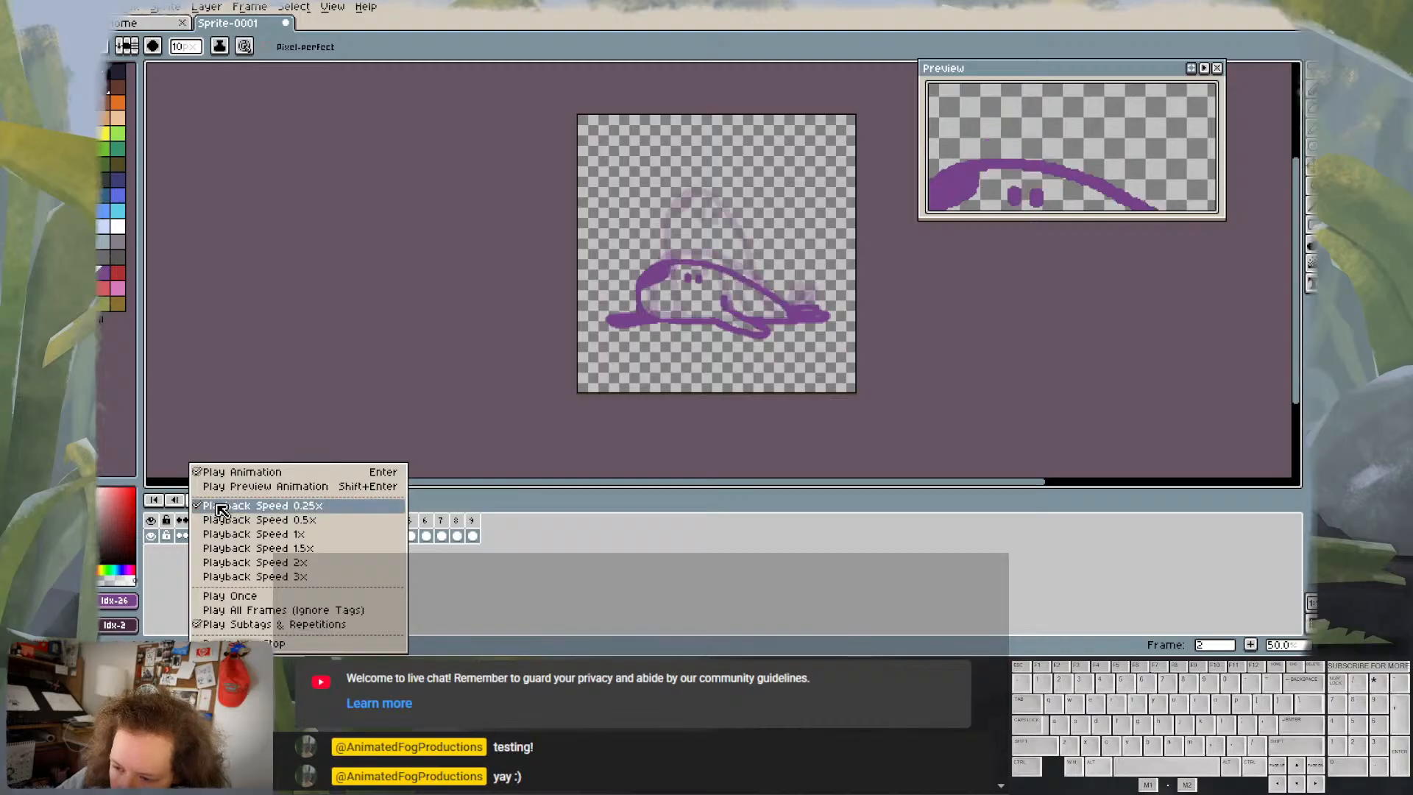
click(322, 521)
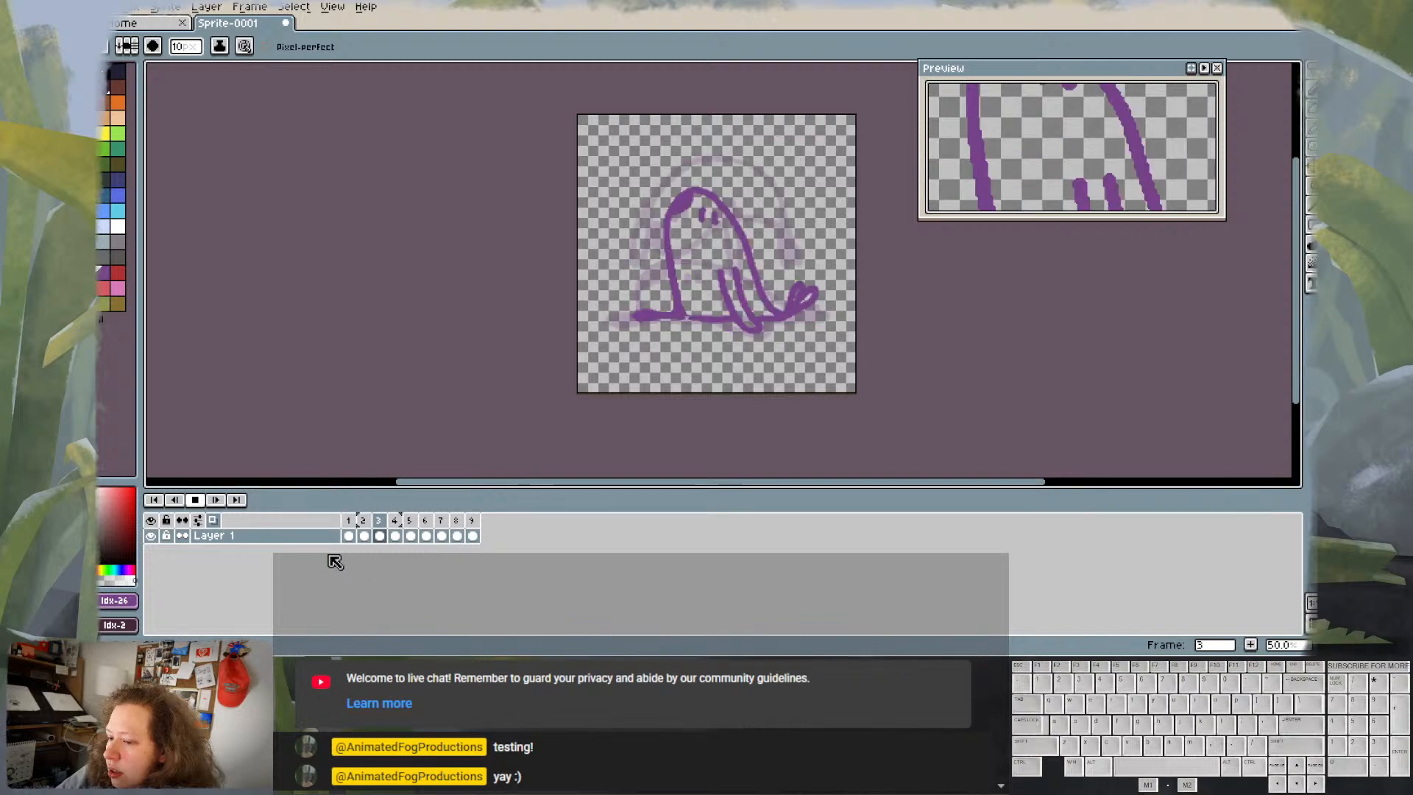
click(198, 501)
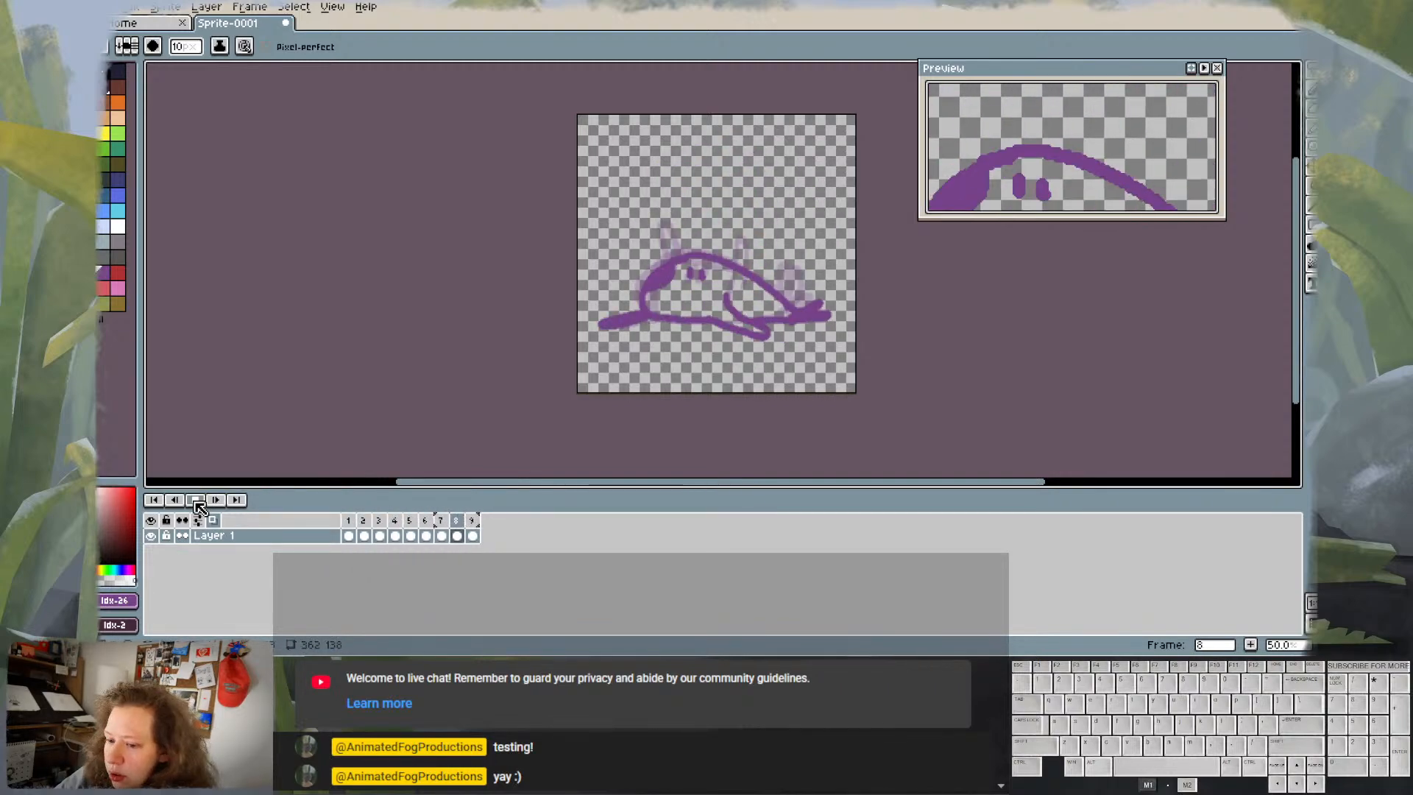
- Compare the seal's resting pose on frame 1 with the lowered pose on frame 2
click(350, 520)
click(361, 521)
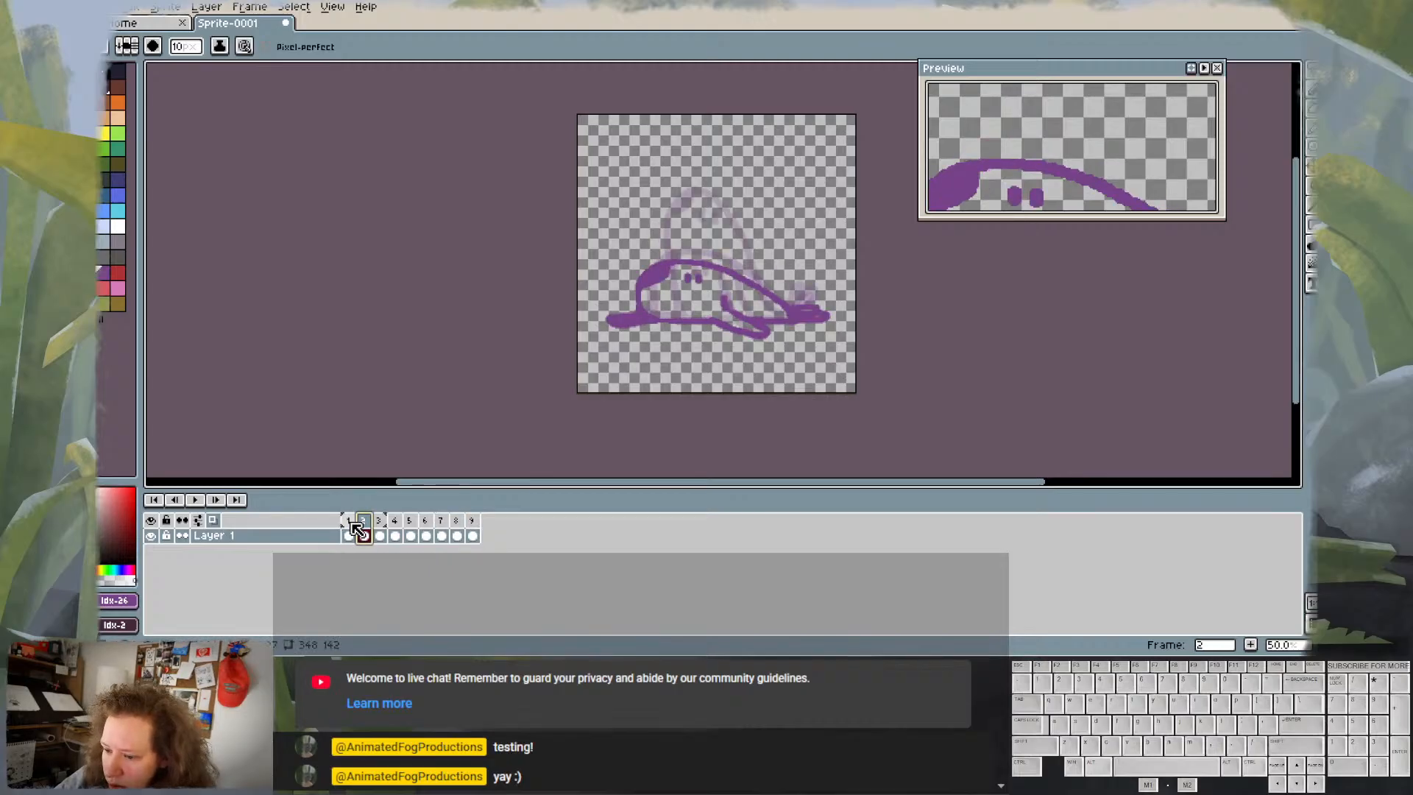
click(350, 523)
click(362, 522)
click(348, 522)
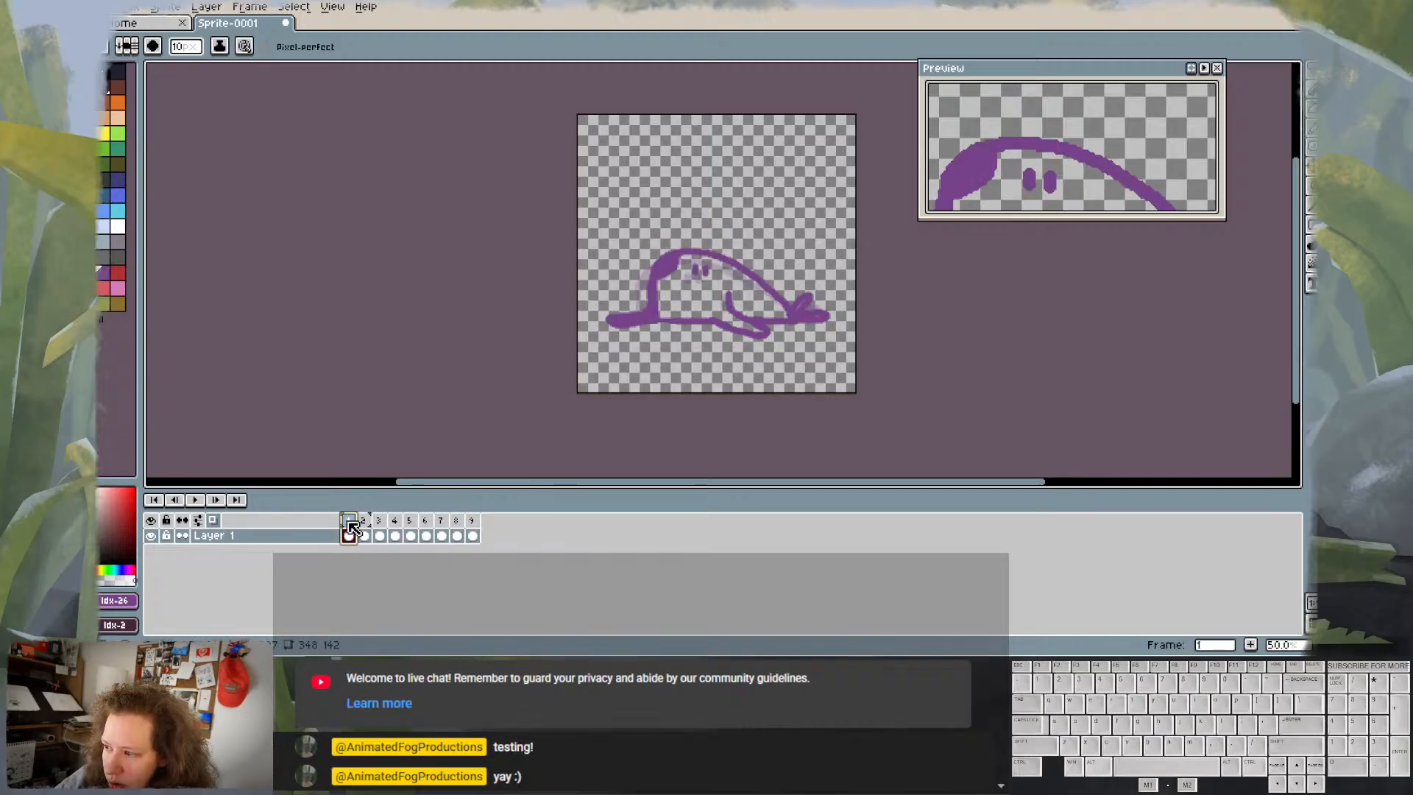
click(362, 522)
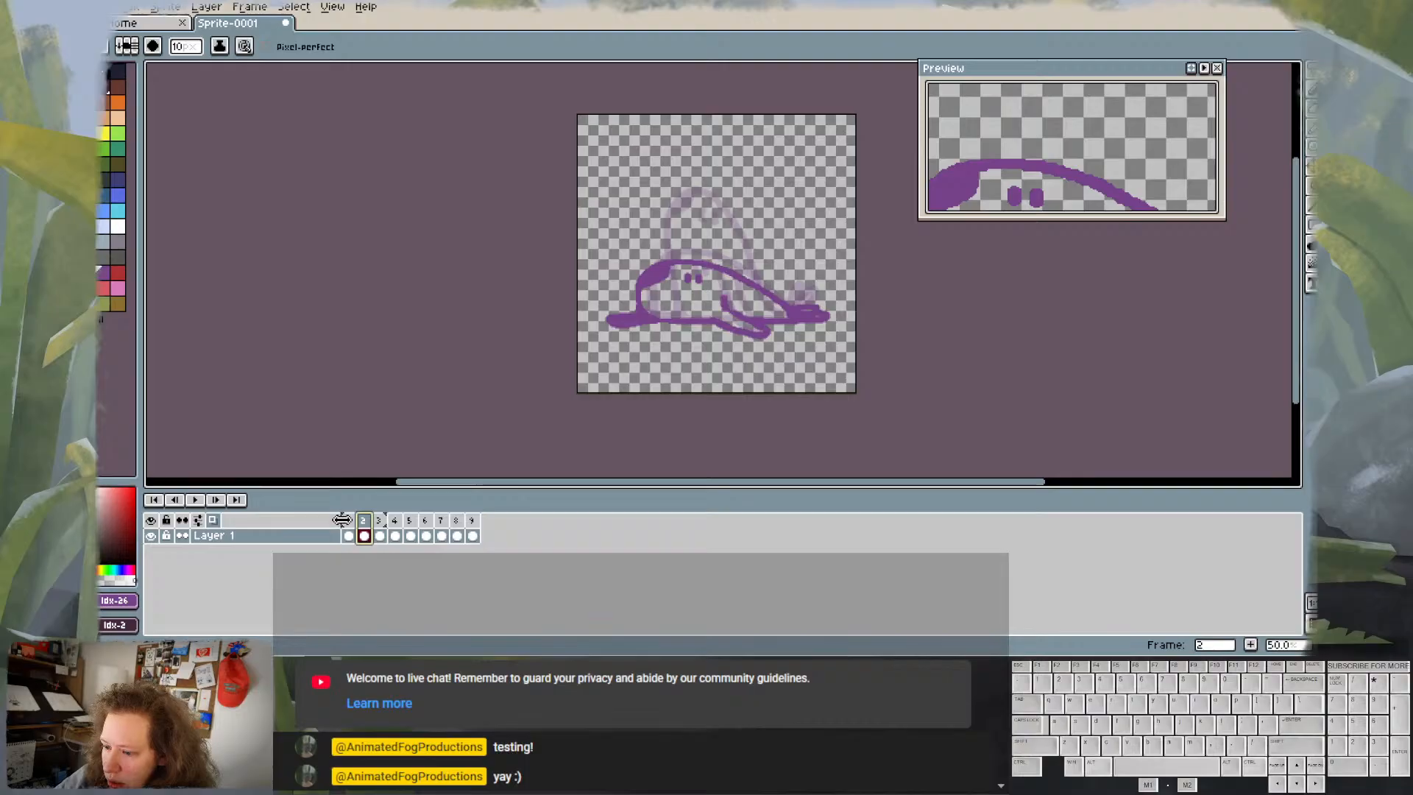
click(353, 524)
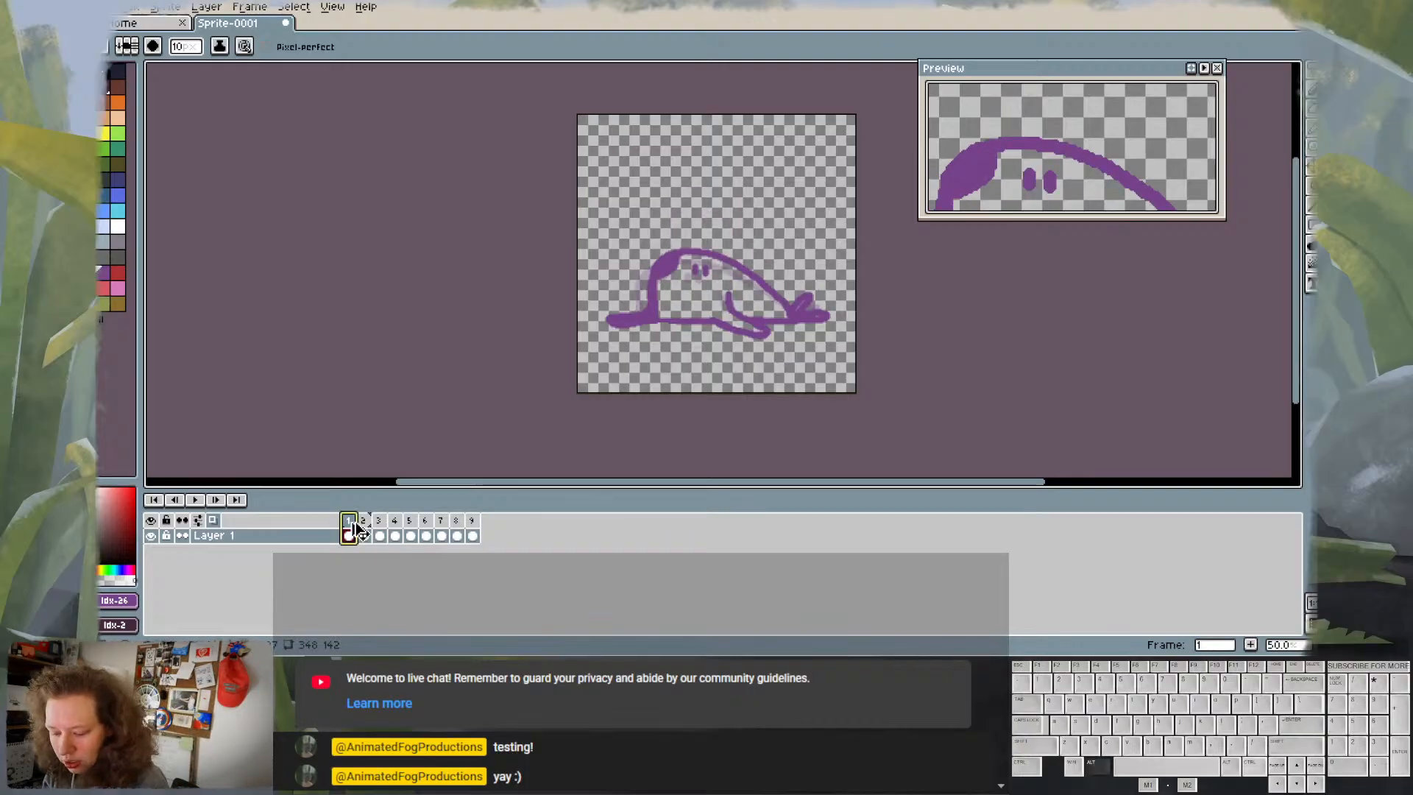
- Duplicate frame 1 as an in-between frame 2 and cut away the upper part of the seal above the ground-level lines
key(alt+n)
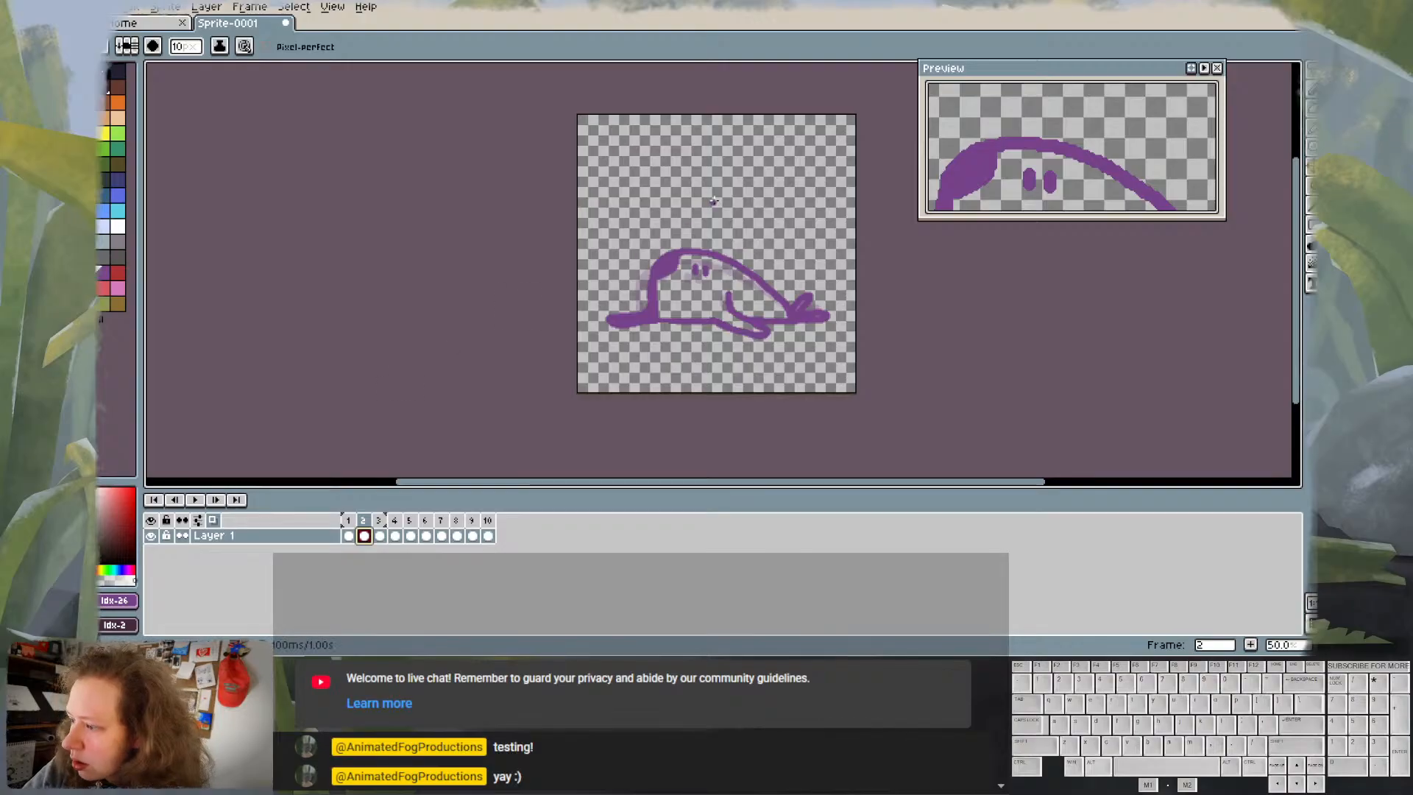
key(m)
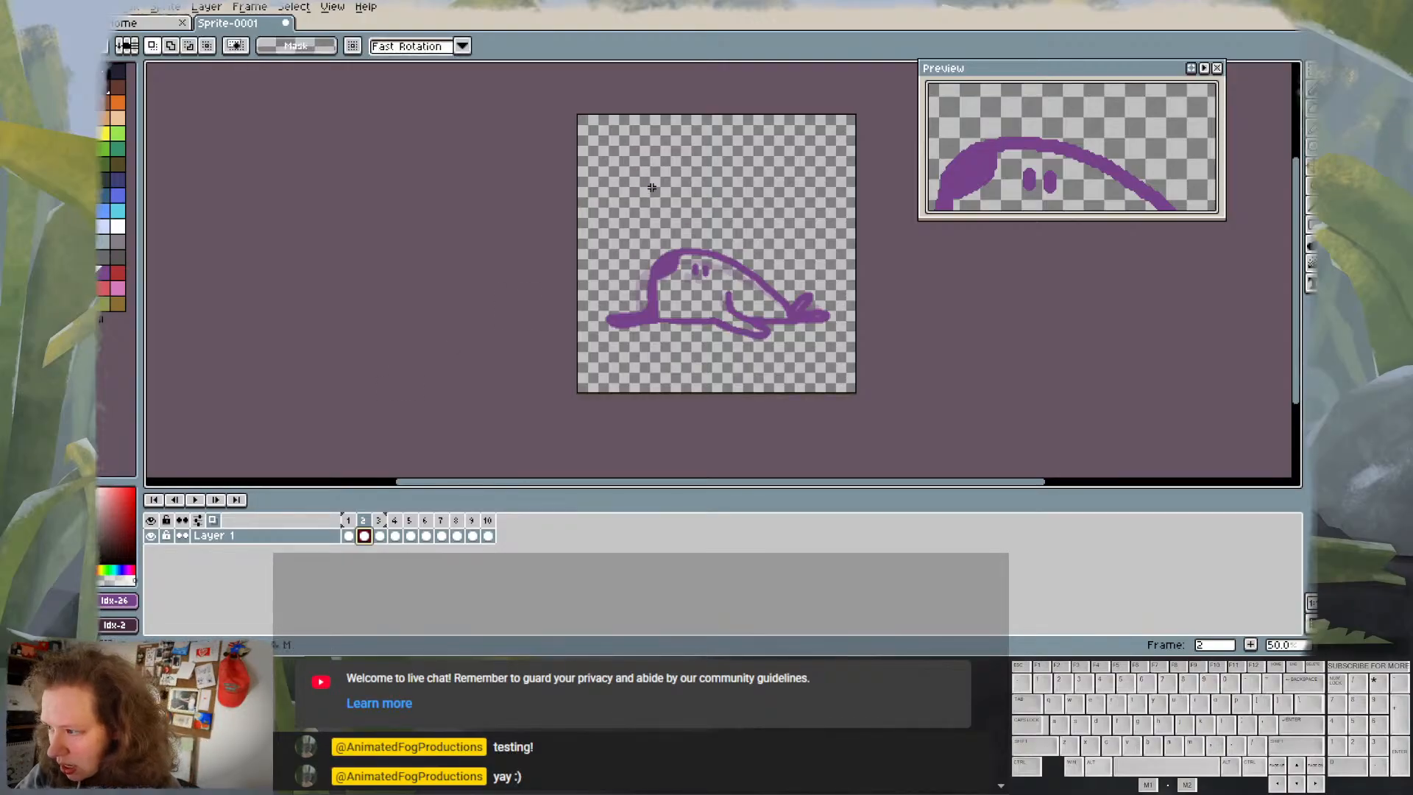
drag(727, 188, 701, 174)
mouse_move(617, 184)
mouse_down()
mouse_move(832, 268)
mouse_move(834, 311)
mouse_up()
key(ctrl+x)
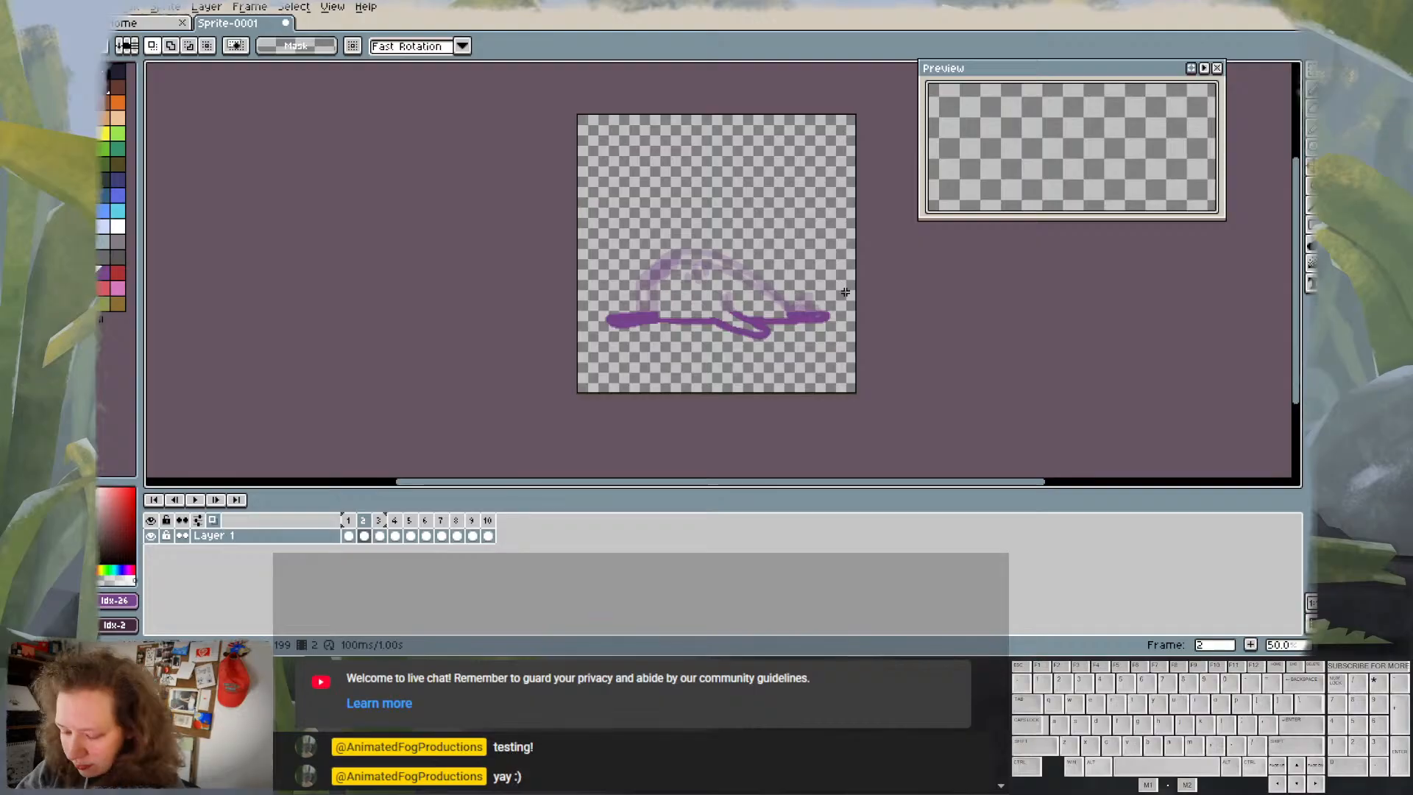
- Redraw the head outline, eyes, solid purple head patch and back of the seal on frame 2 with the pencil
key(b)
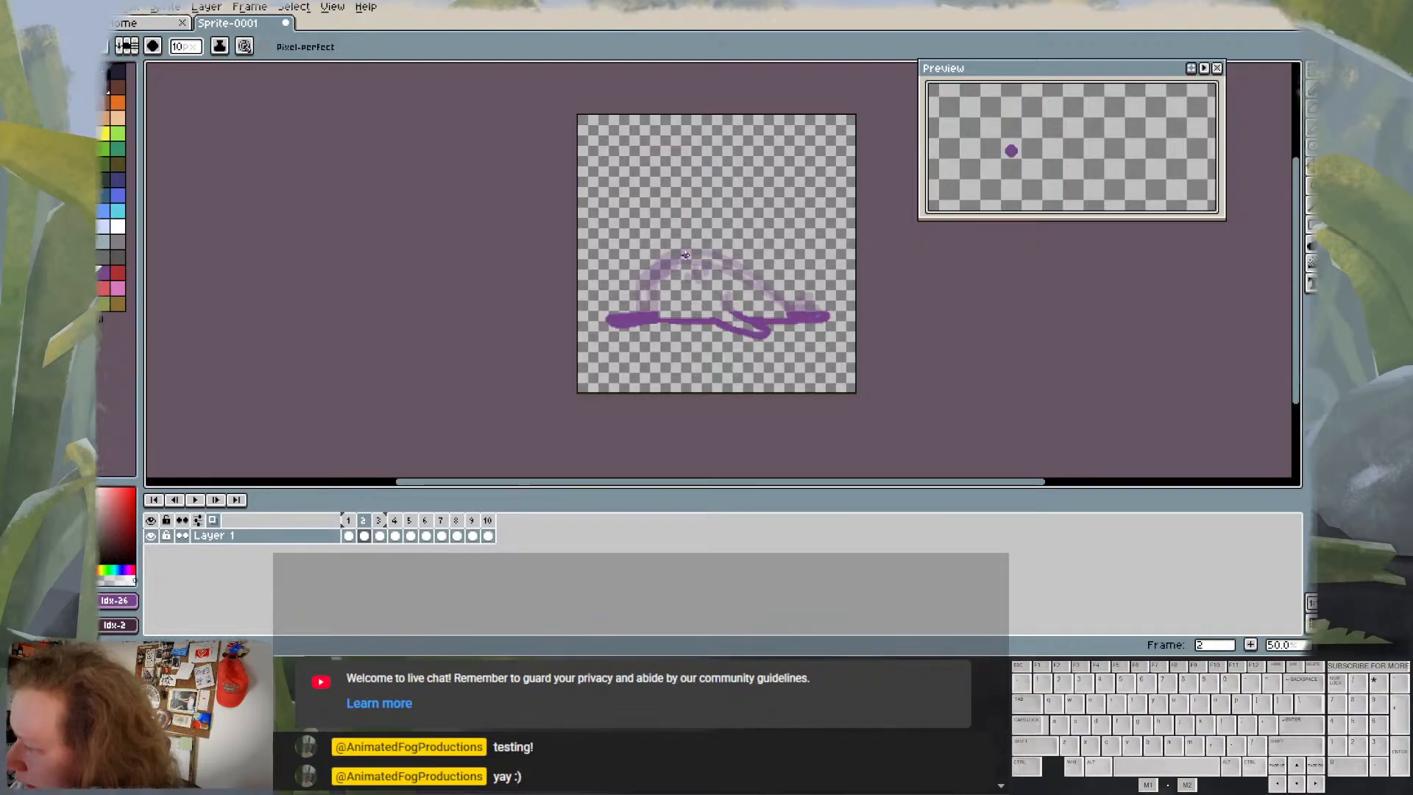
drag(649, 274, 644, 285)
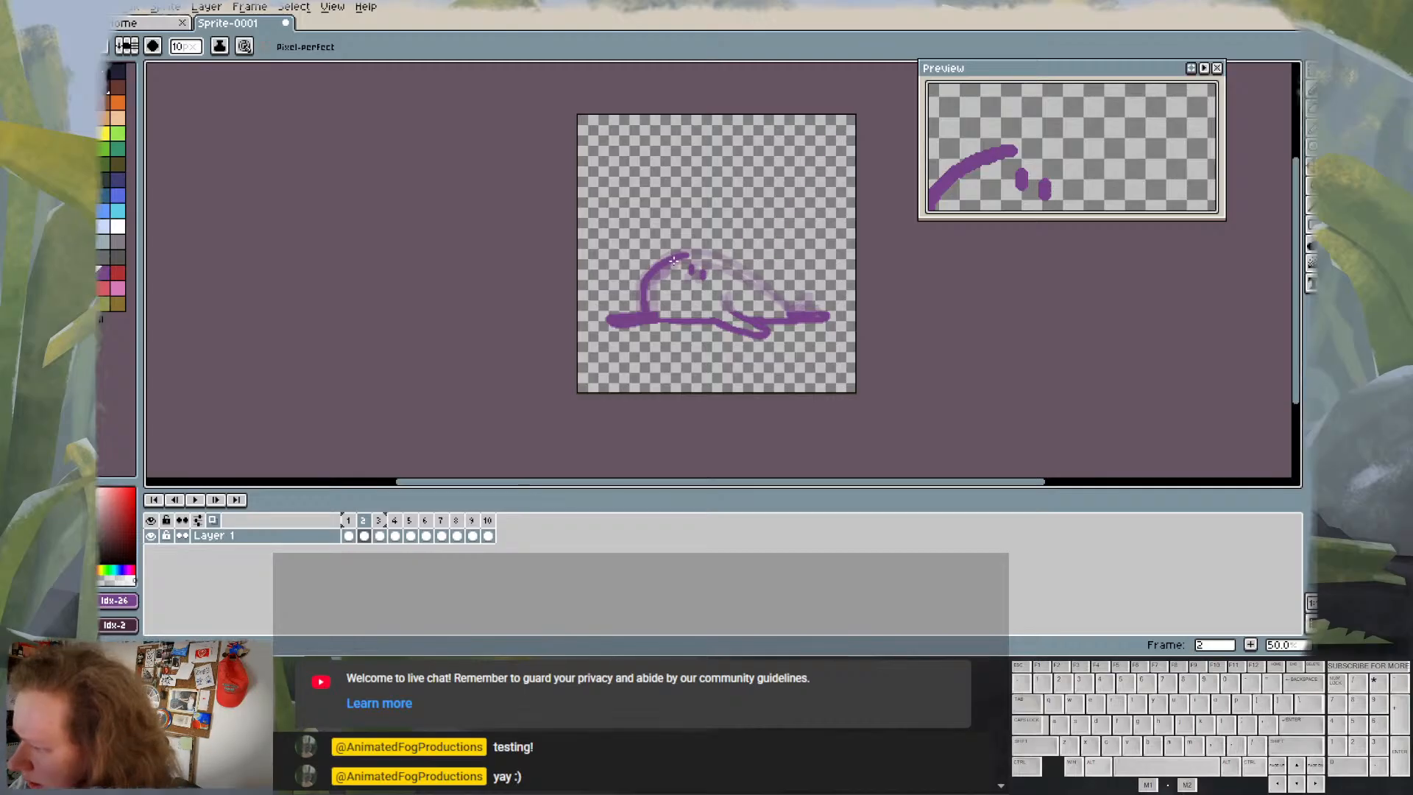
drag(652, 285, 666, 269)
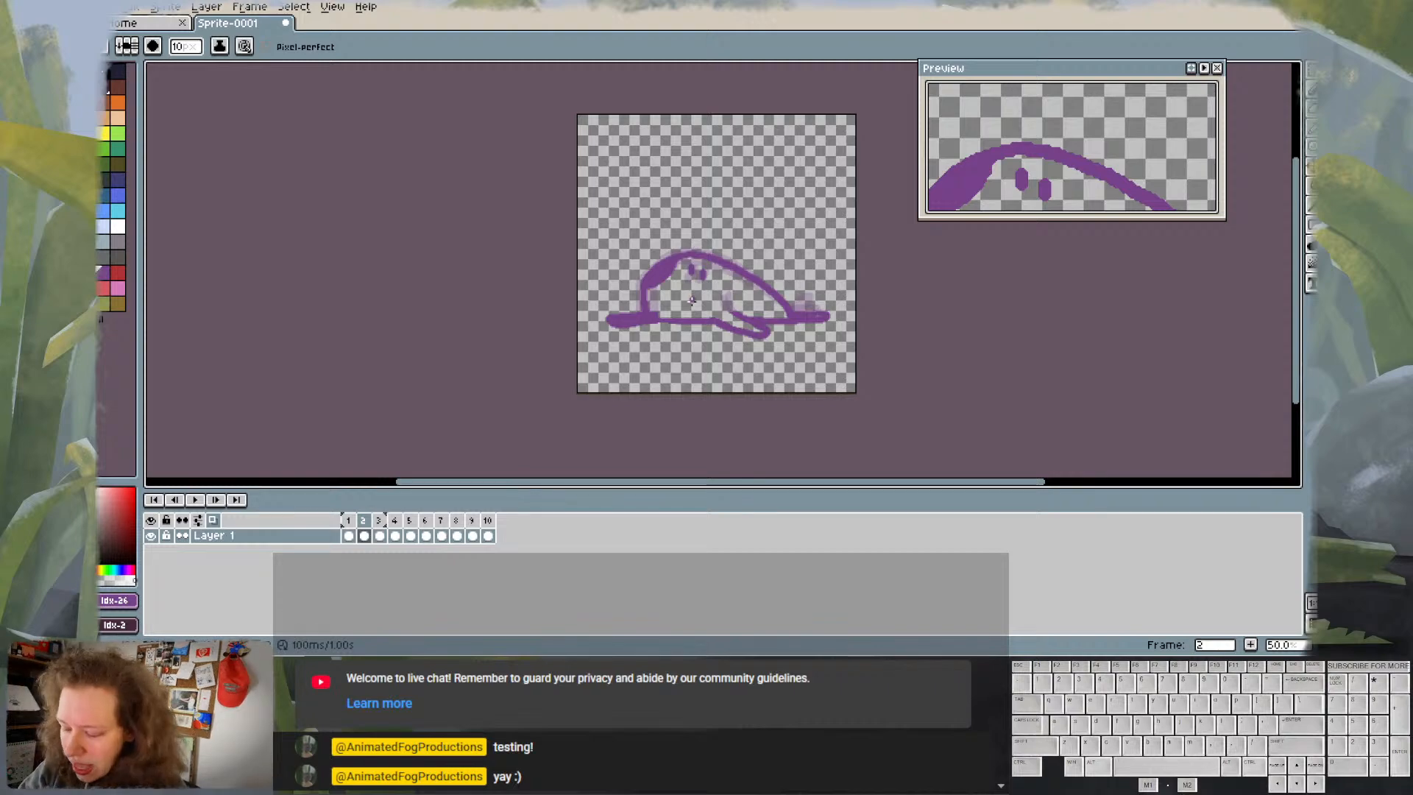
- Redraw the upper edge of the near flipper on frame 2, using the neighbouring frames as reference
key(e)
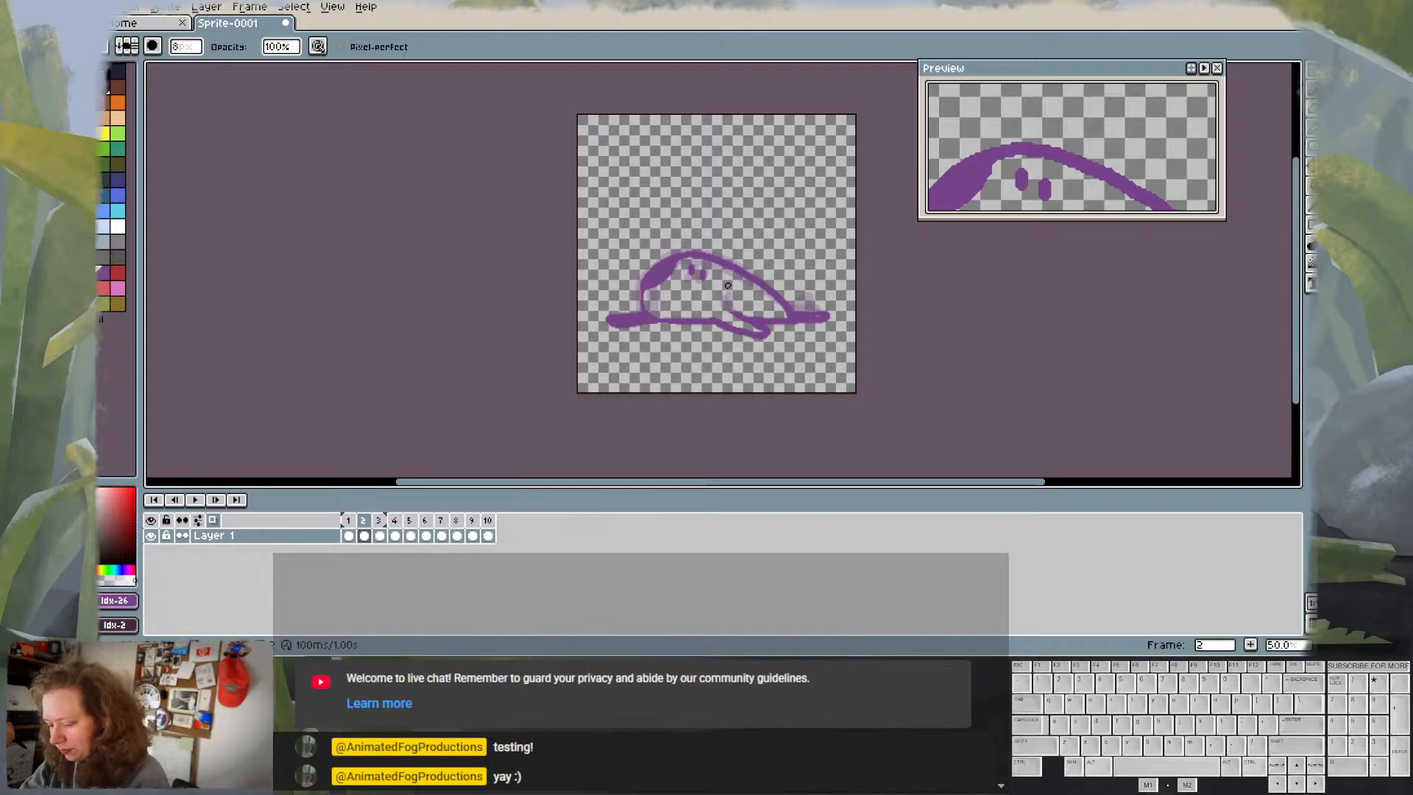
key(Left)
key(Right)
key(Right)
key(Left)
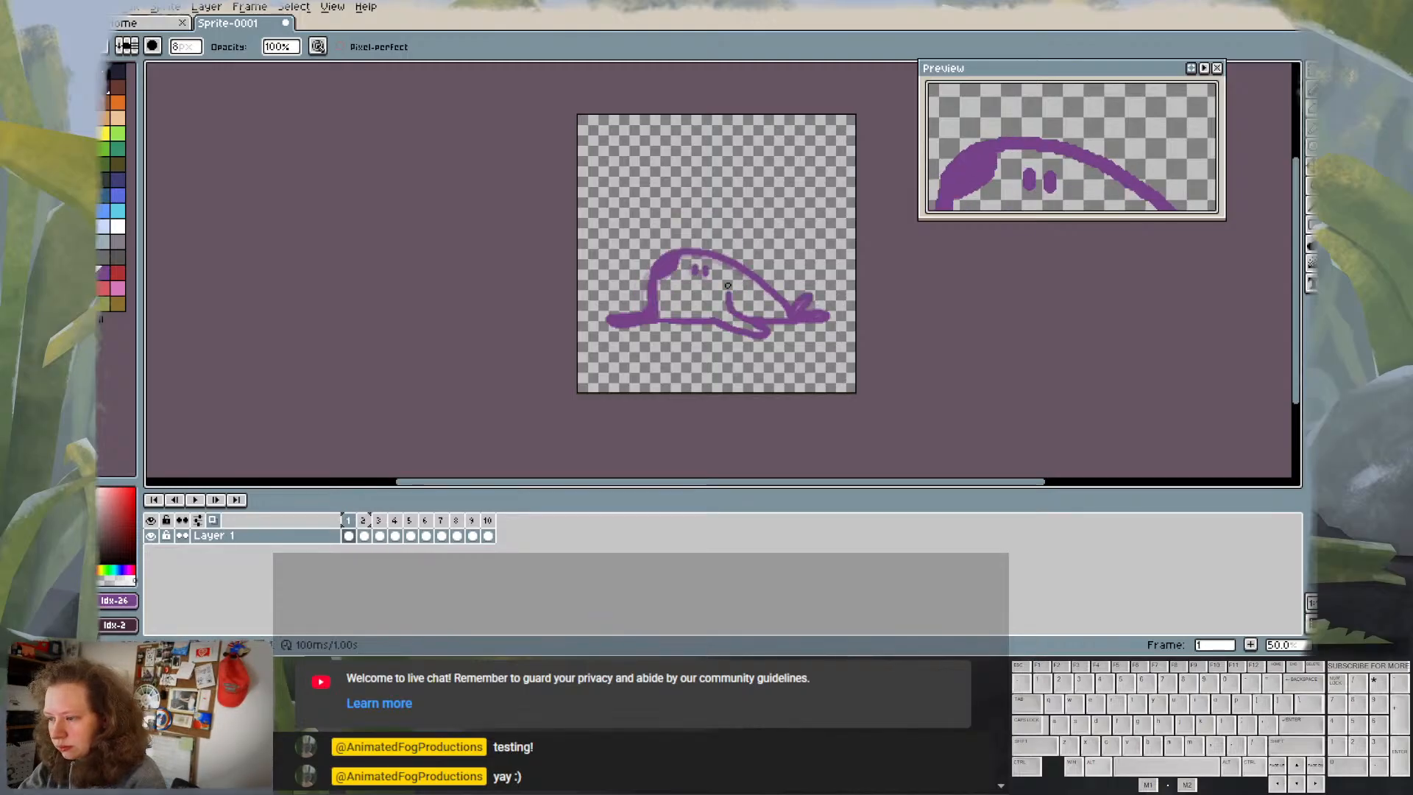
key(b)
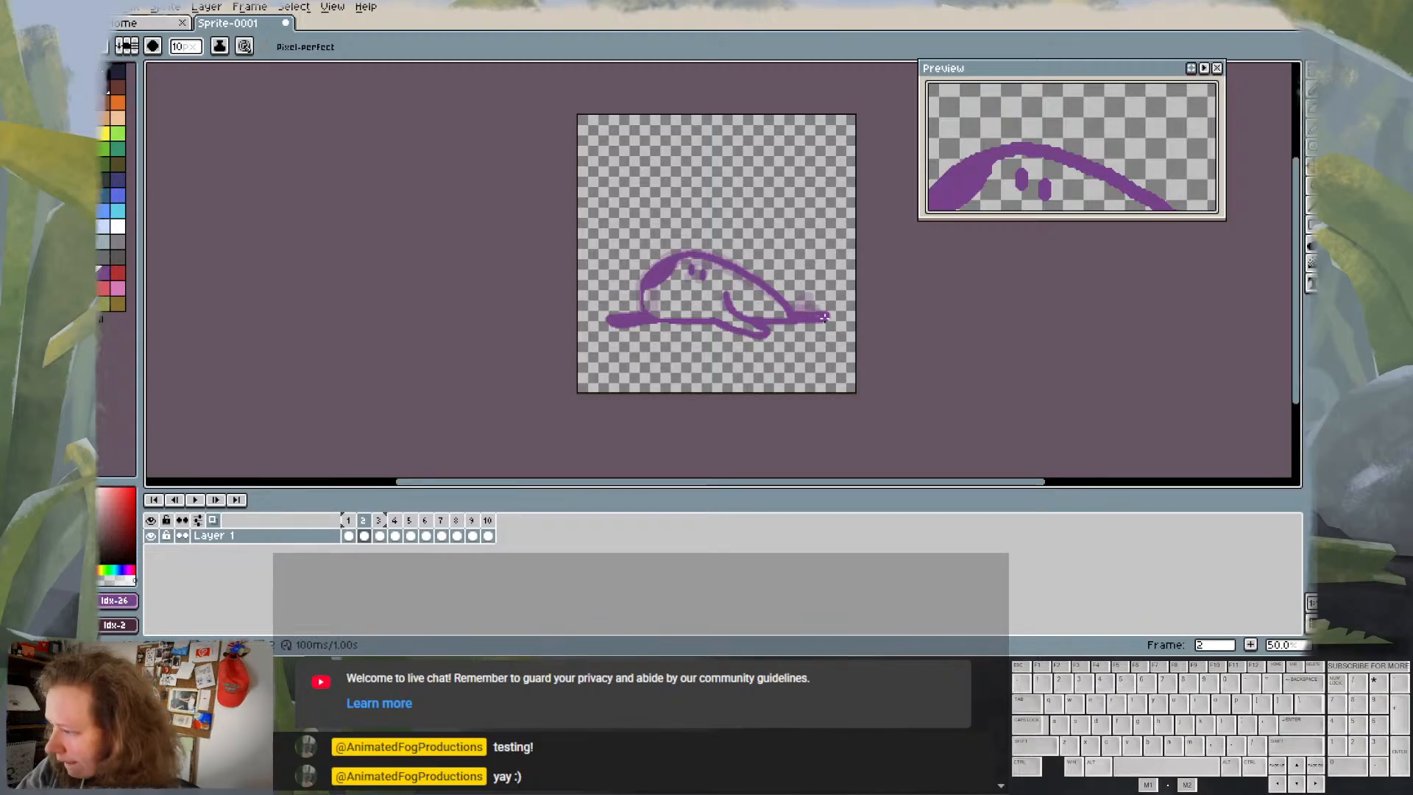
- Draw the raised tail fin on frame 2 between the tail poses of frames 1 and 3, undoing an unwanted stroke
key(Right)
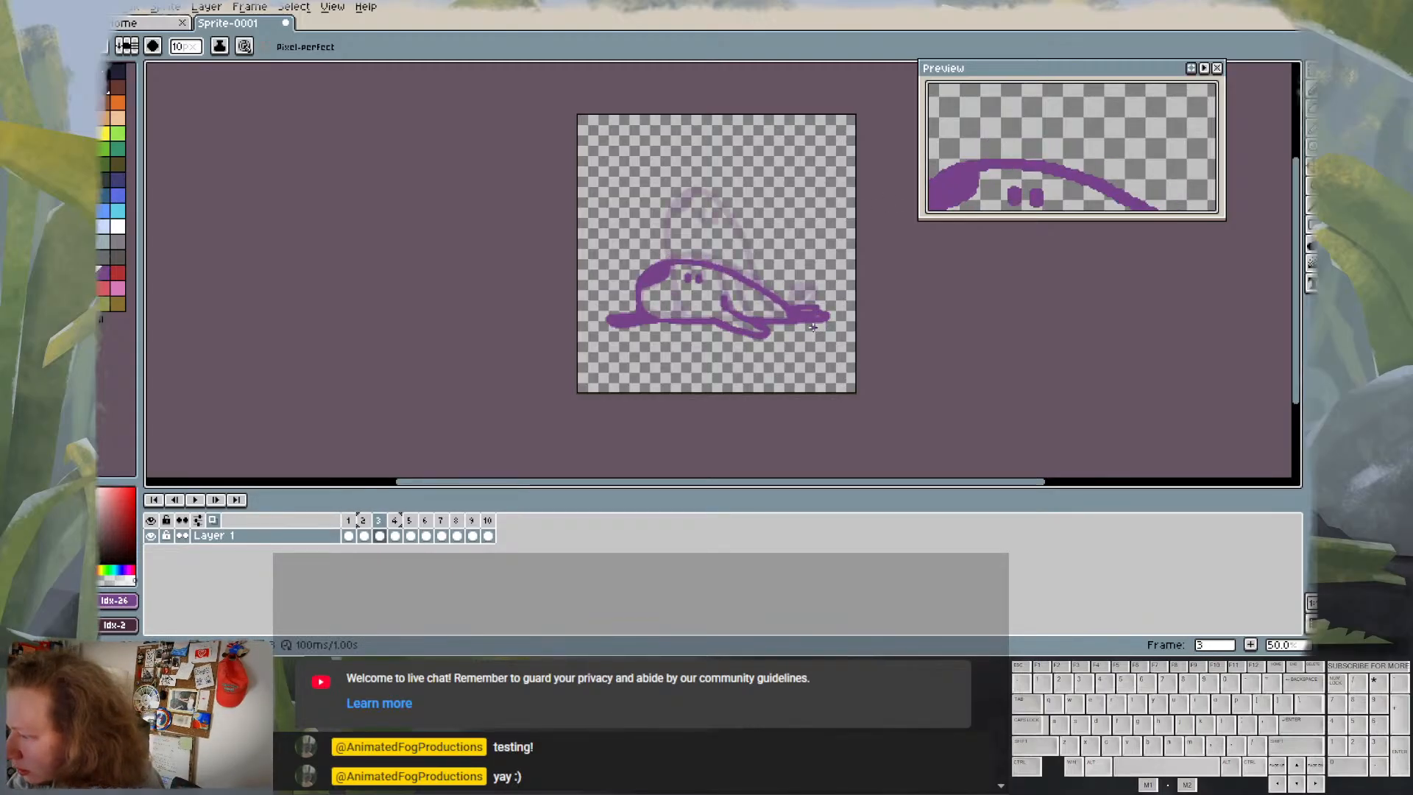
key(Left)
key(Left)
key(Right)
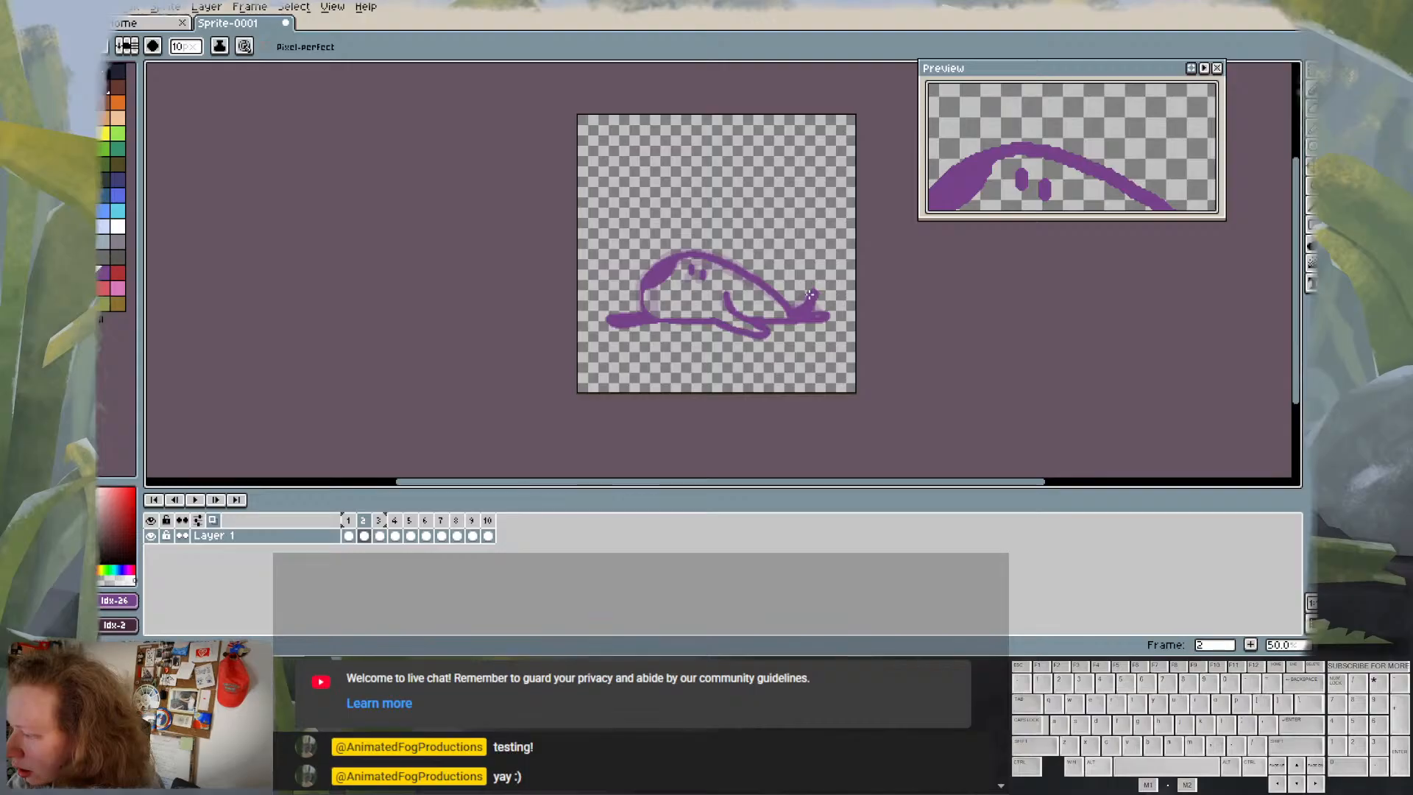
key(Return)
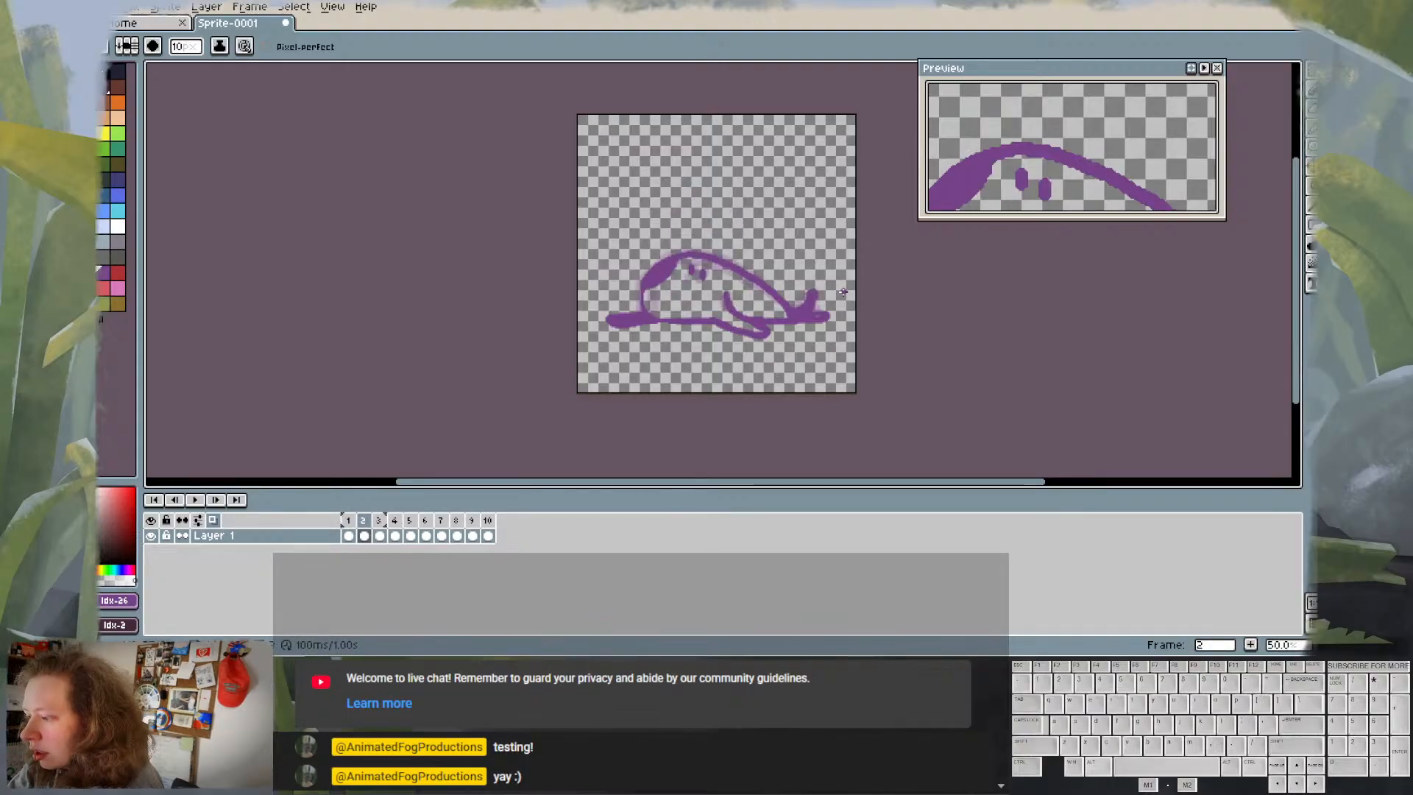
key(ctrl+z)
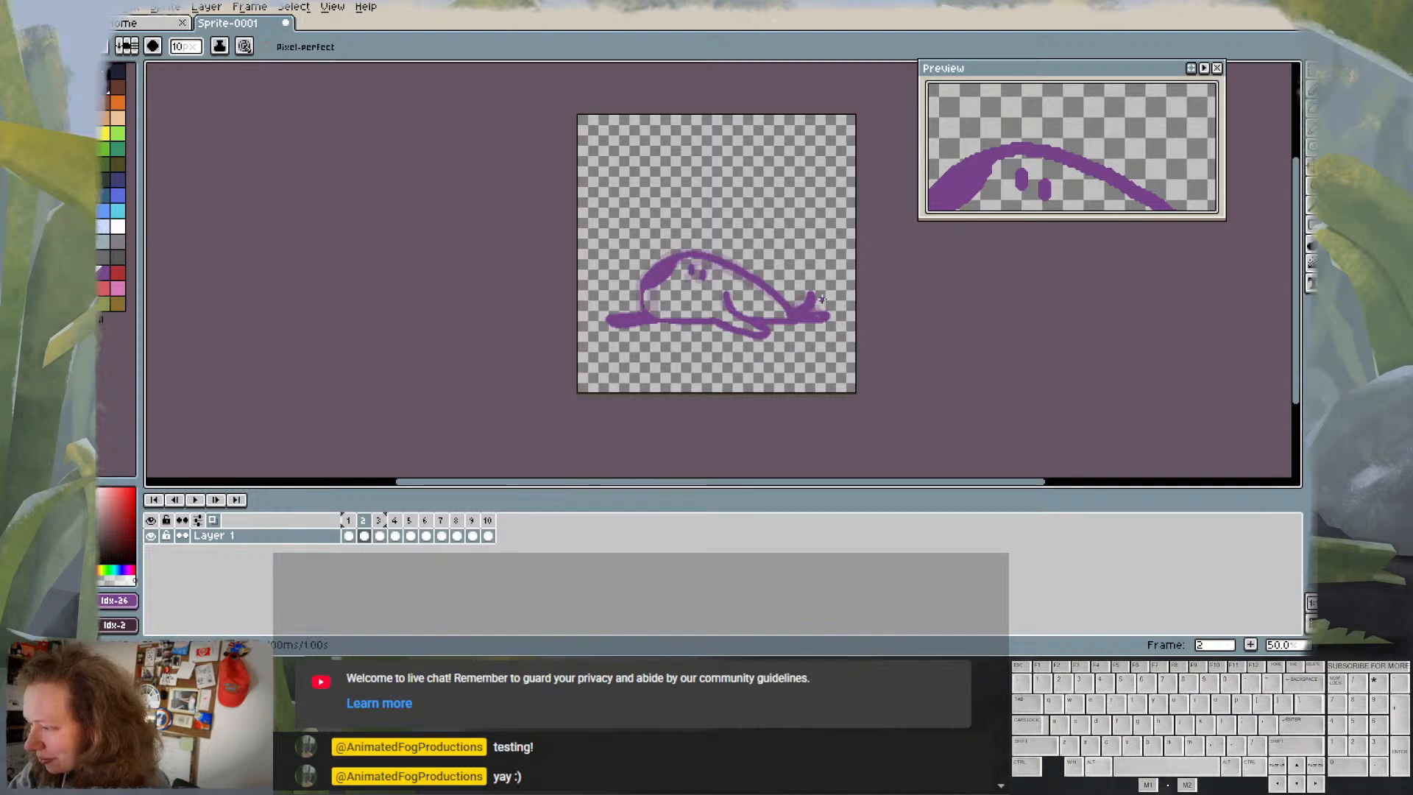
- Step through the full ten-frame loop to check how the new frame 2 bridges the poses on frames 1 and 3
key(Left)
key(Right)
key(Right)
key(Right)
key(Left)
key(Left)
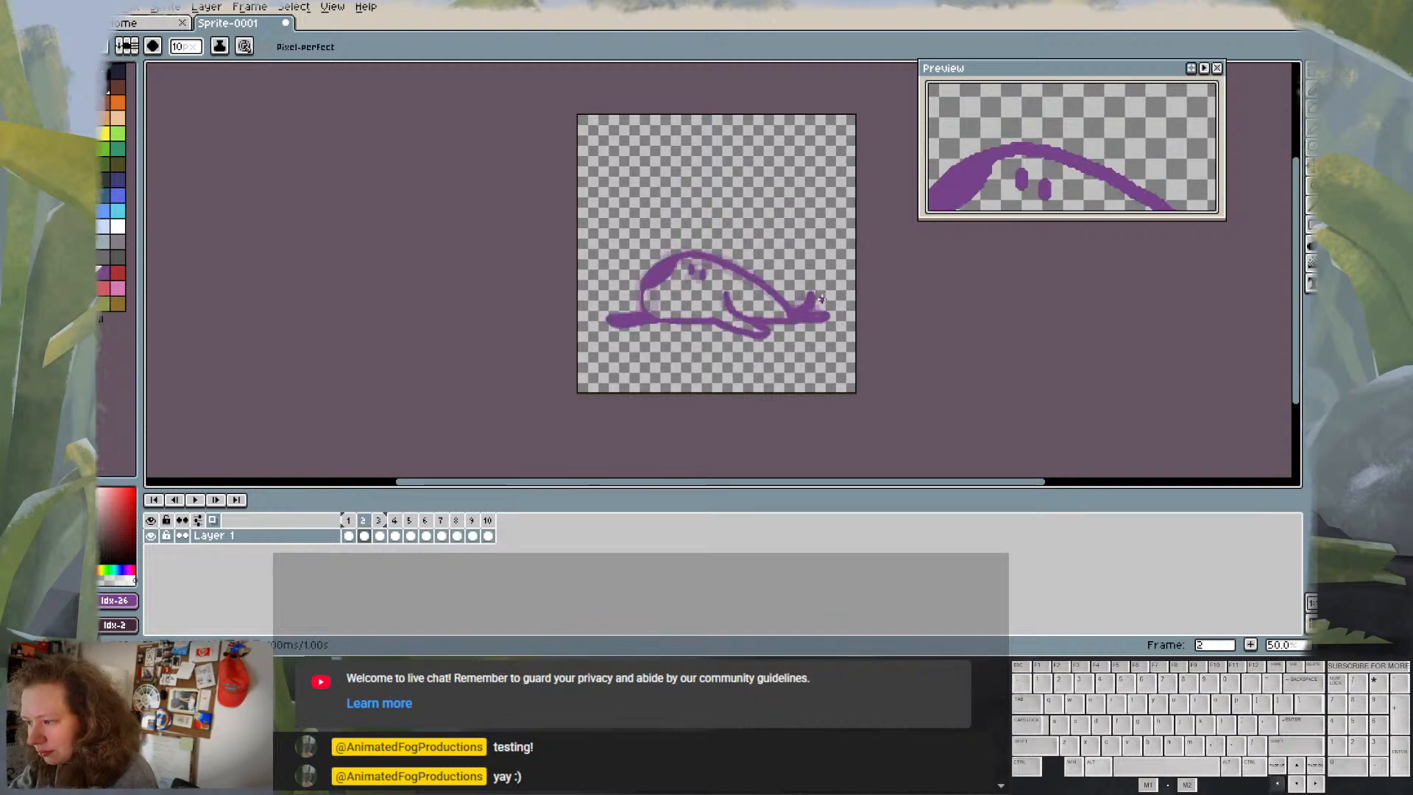
key(Right)
key(Right)
key(Right)
key(Right)
key(Right)
key(Right)
key(Right)
key(Right)
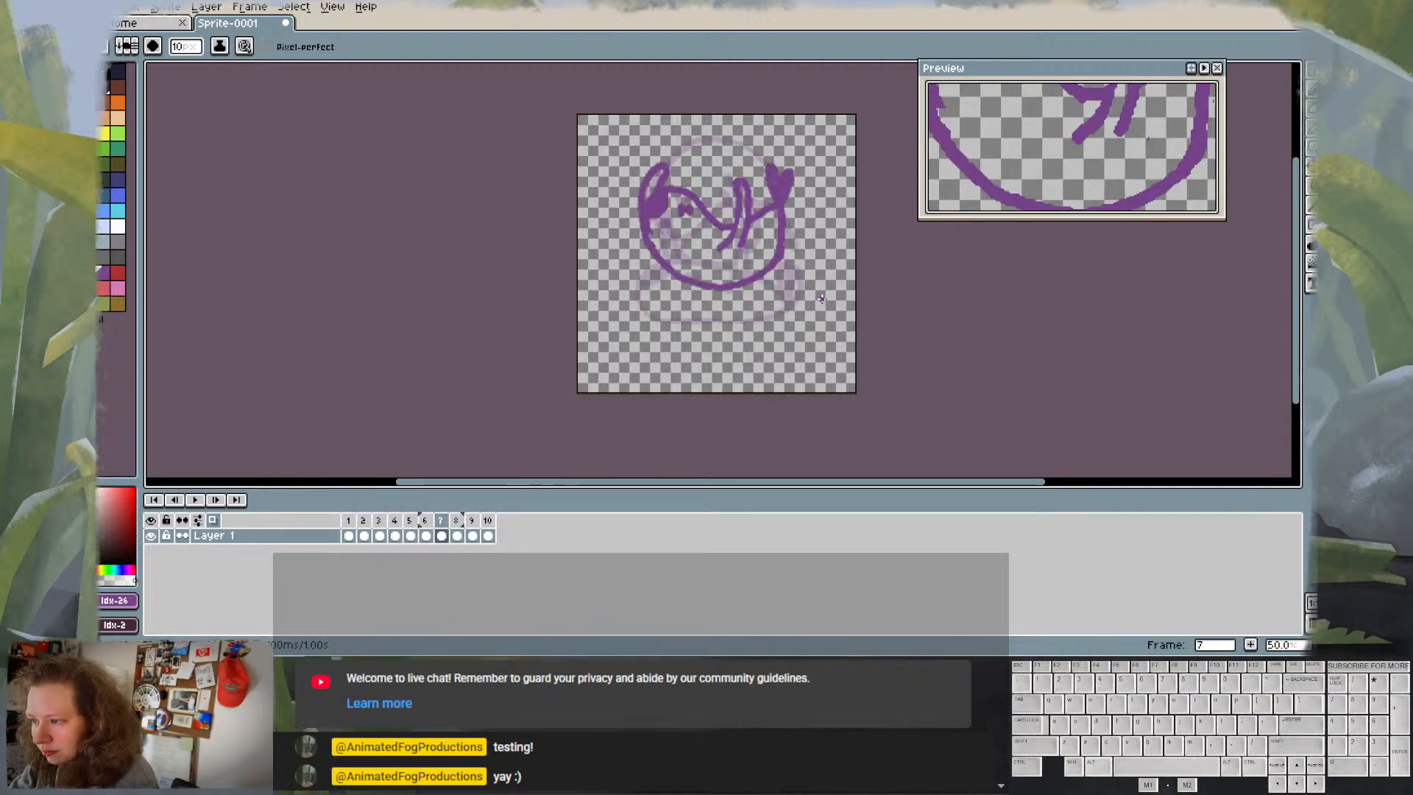
key(Right)
key(Right)
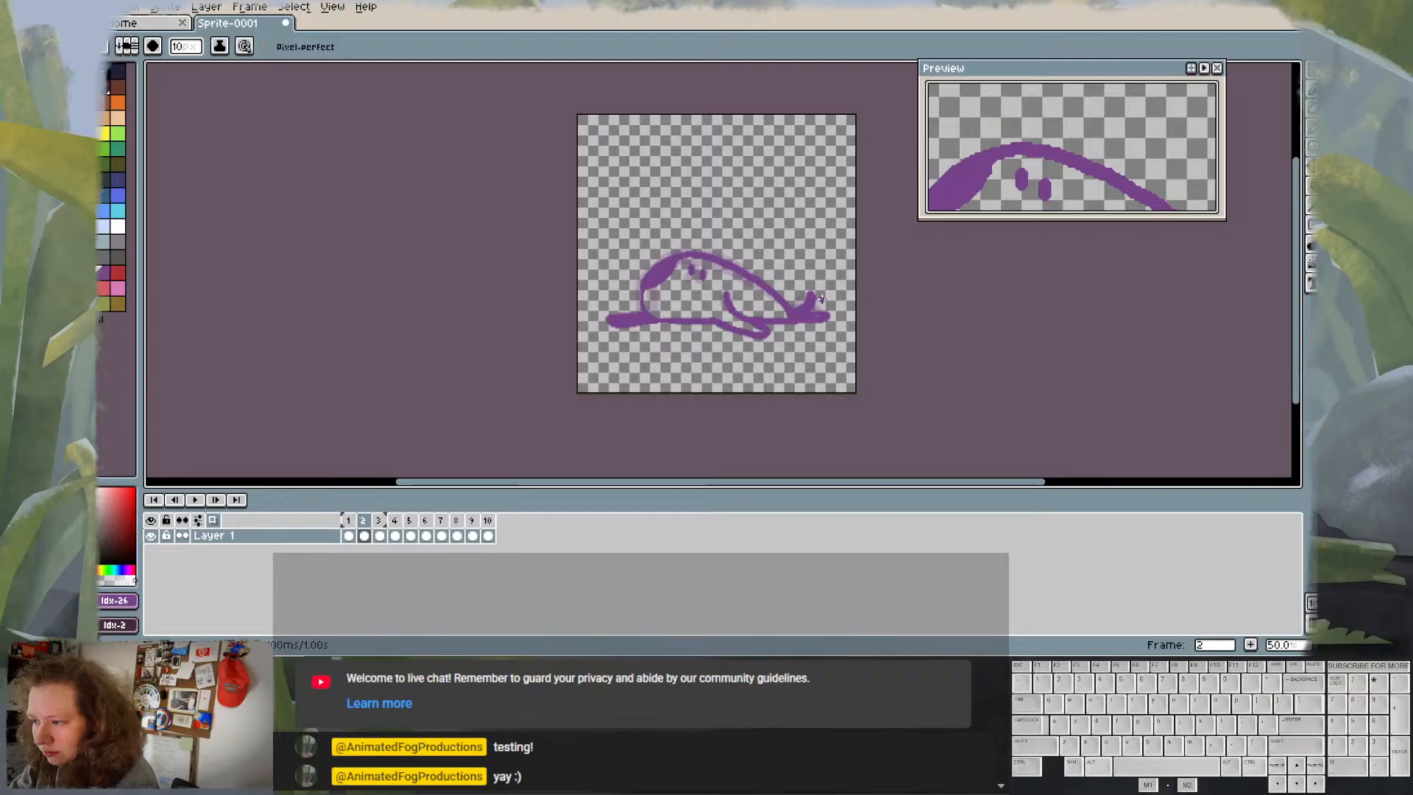
key(Right)
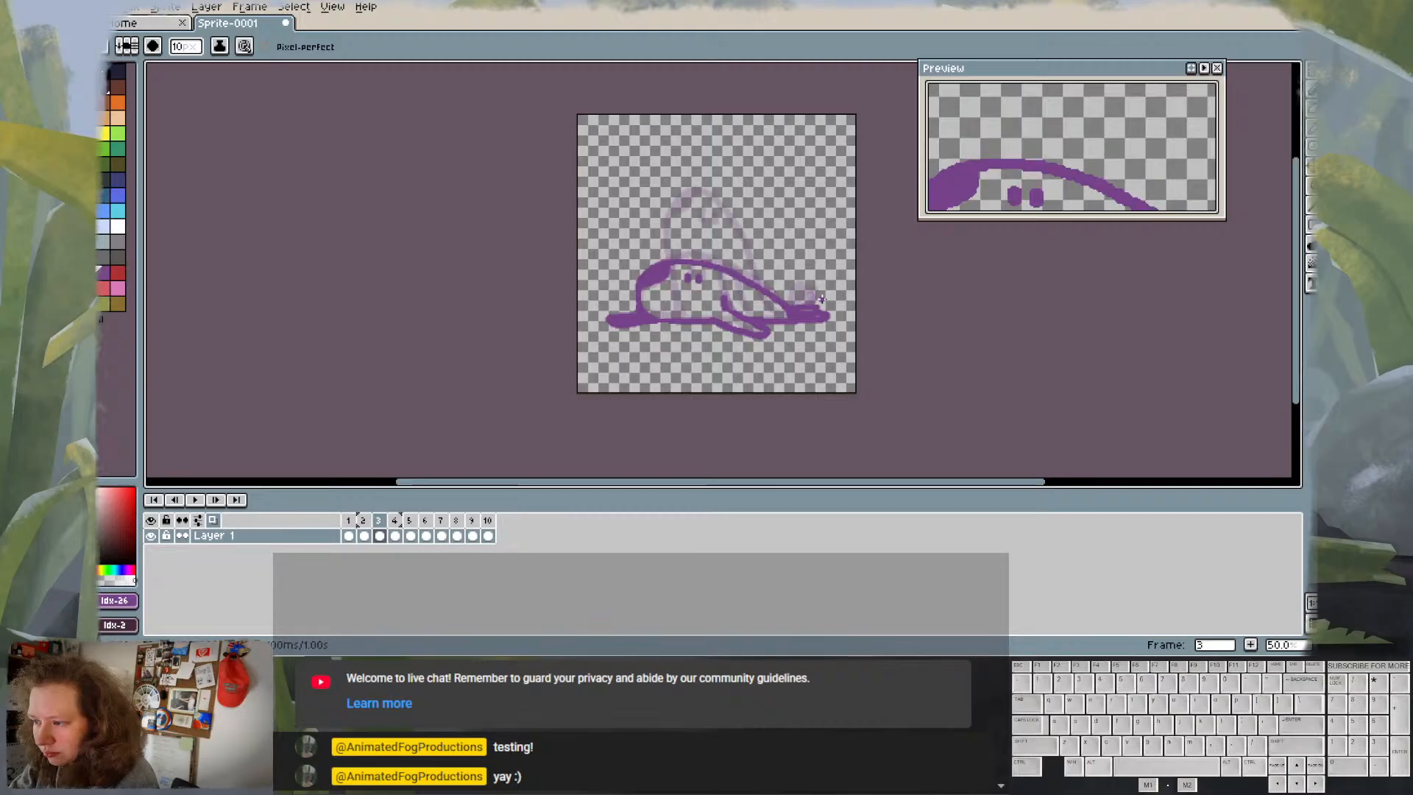
- Erase the rear eye on frame 2 and redraw it level with the other eye, checking it against frames 1 and 3
key(Left)
key(Left)
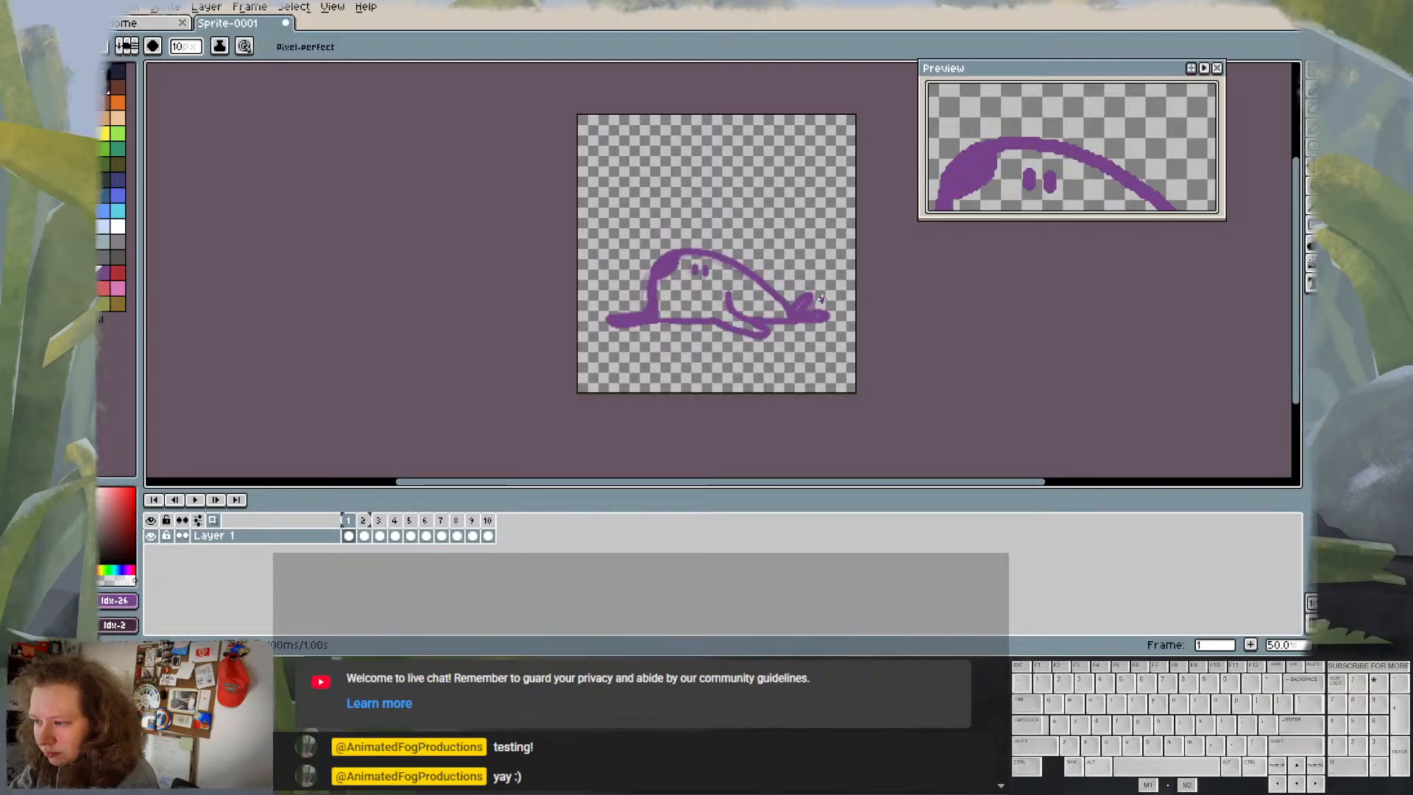
key(Right)
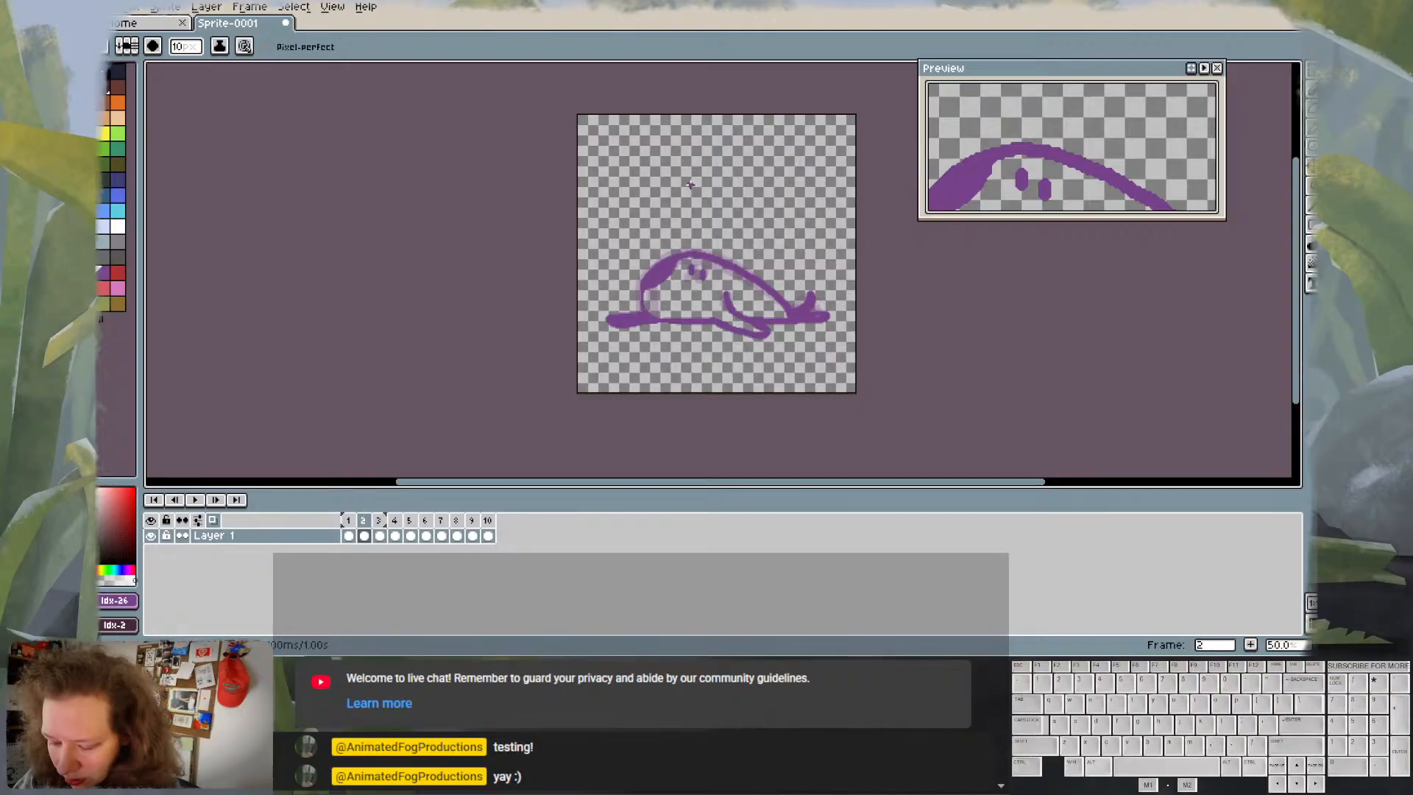
key(e)
drag(701, 272, 703, 280)
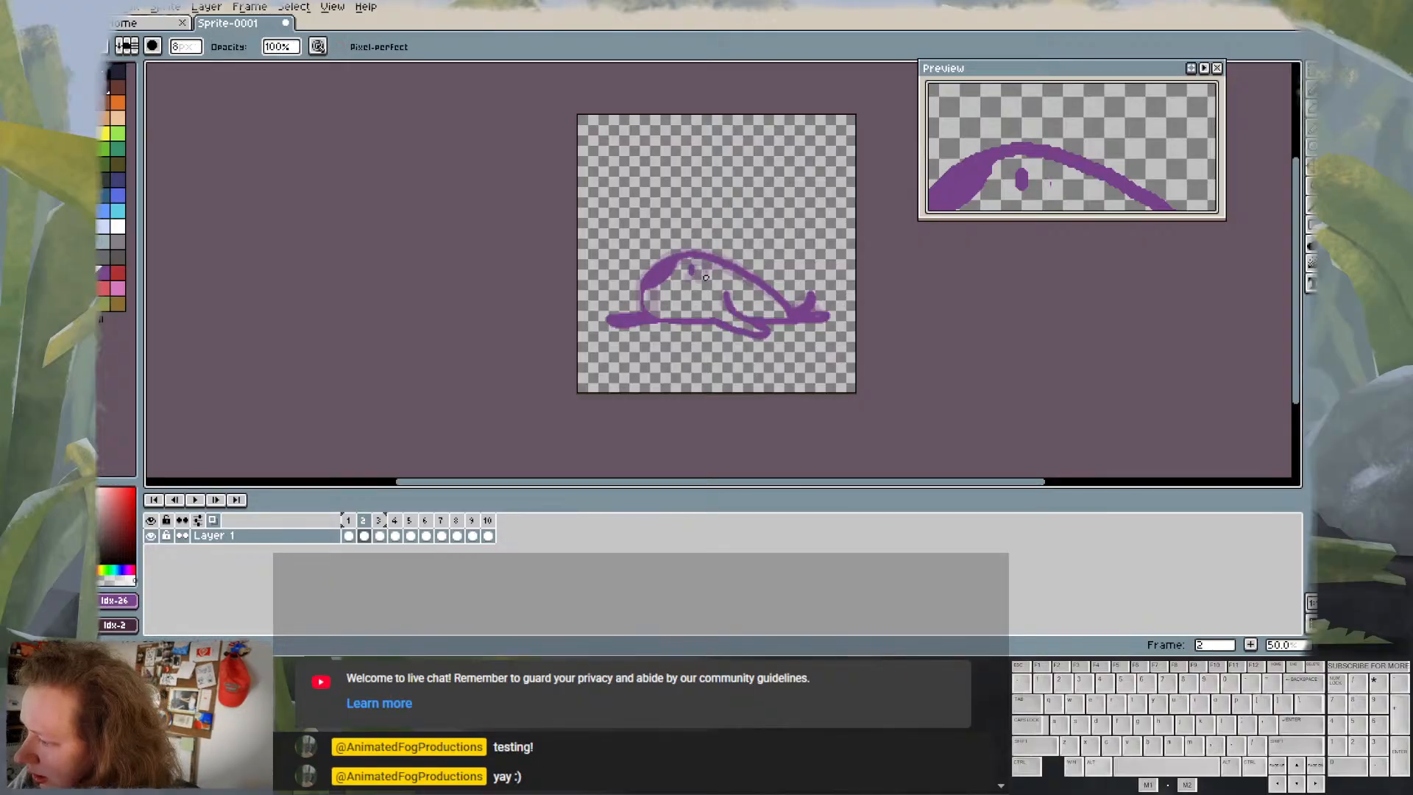
key(b)
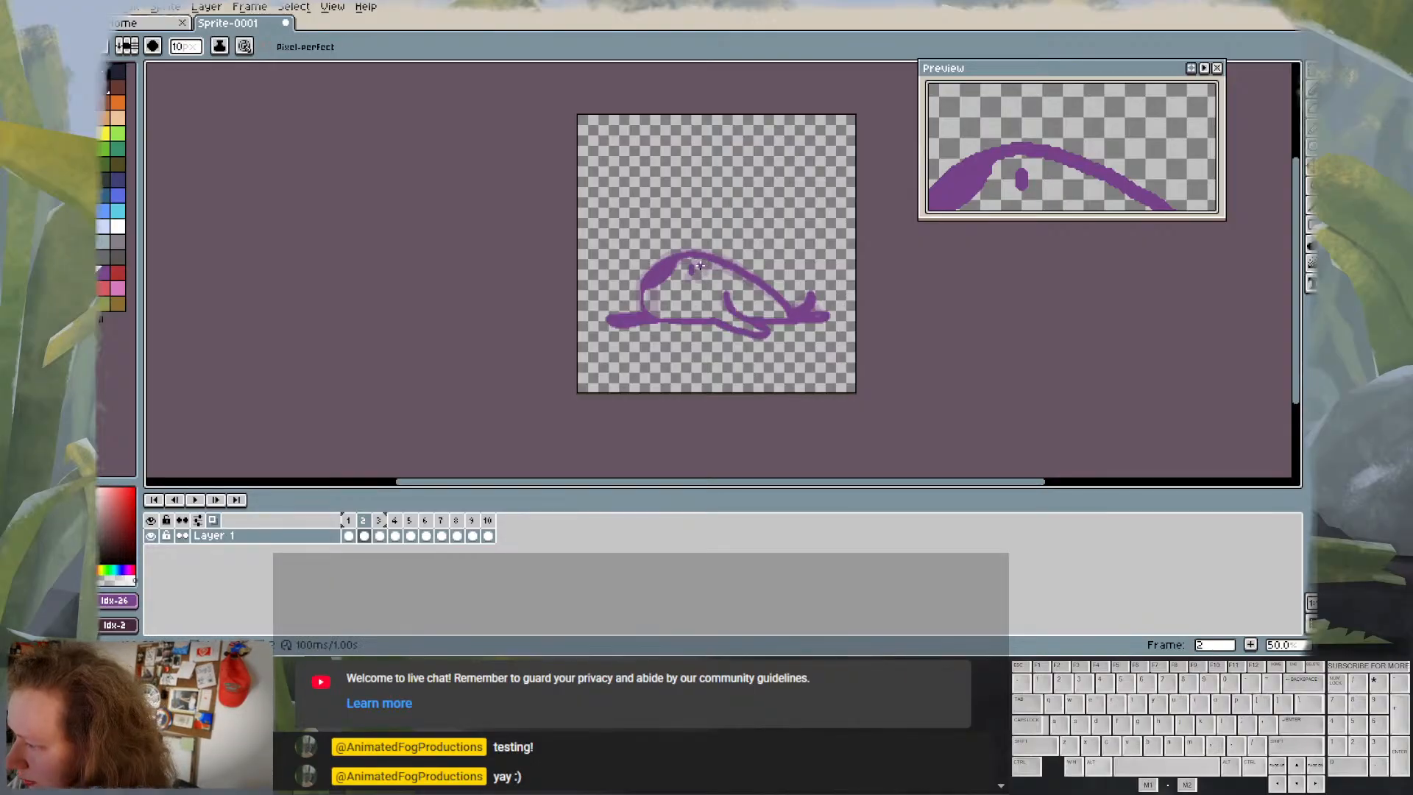
drag(703, 266, 703, 276)
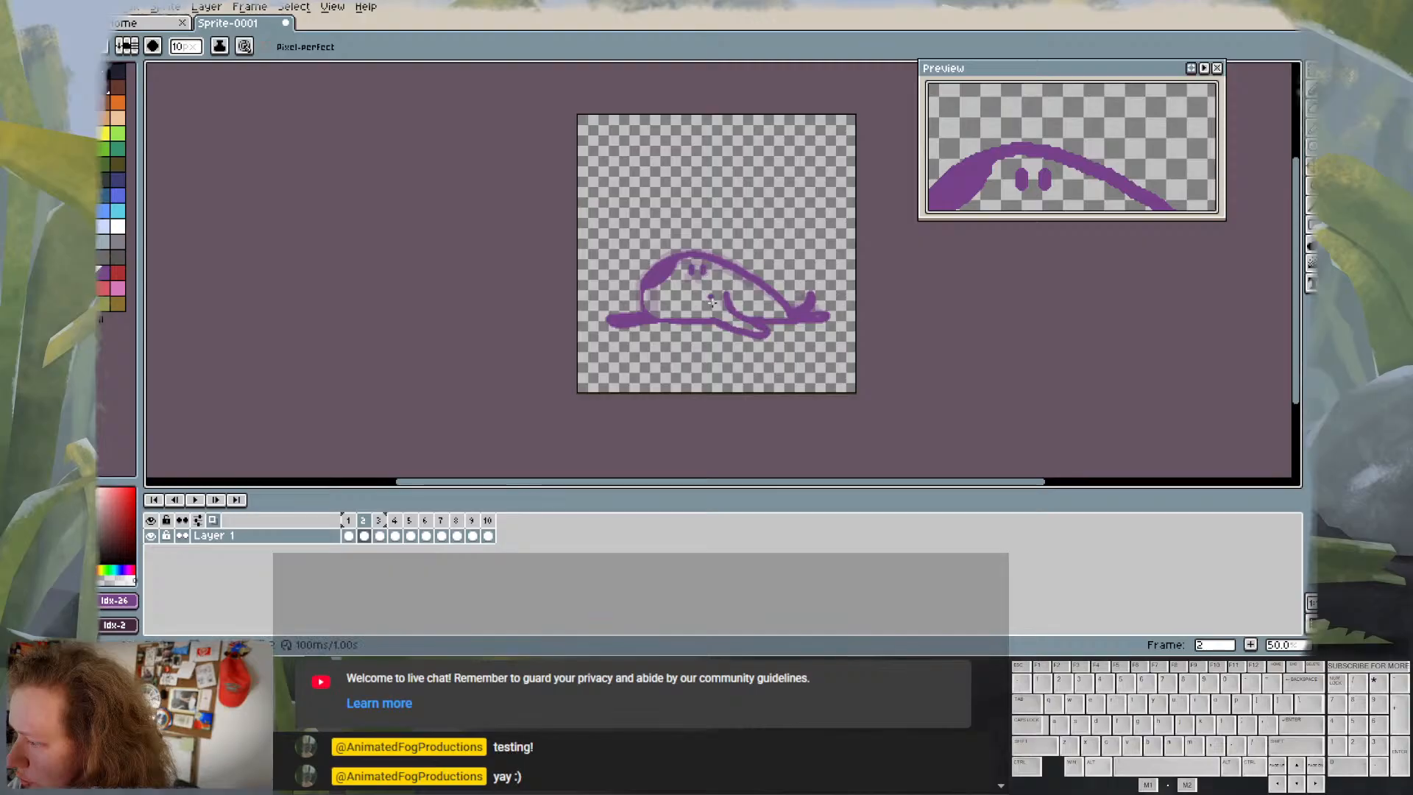
- Try longer eye strokes on frame 4, using the neighbouring frames as reference, and play the loop to judge them
key(period)
key(period)
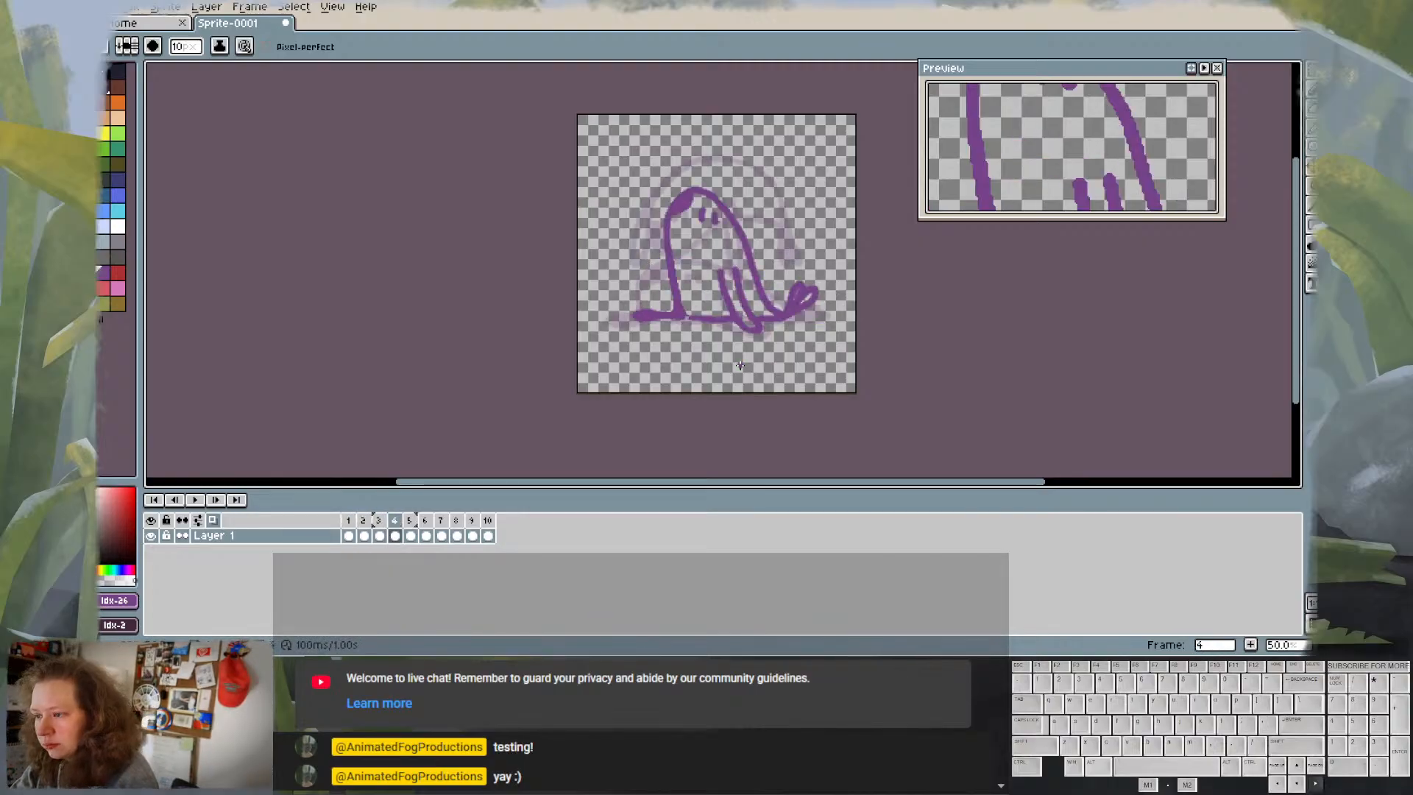
key(comma)
key(period)
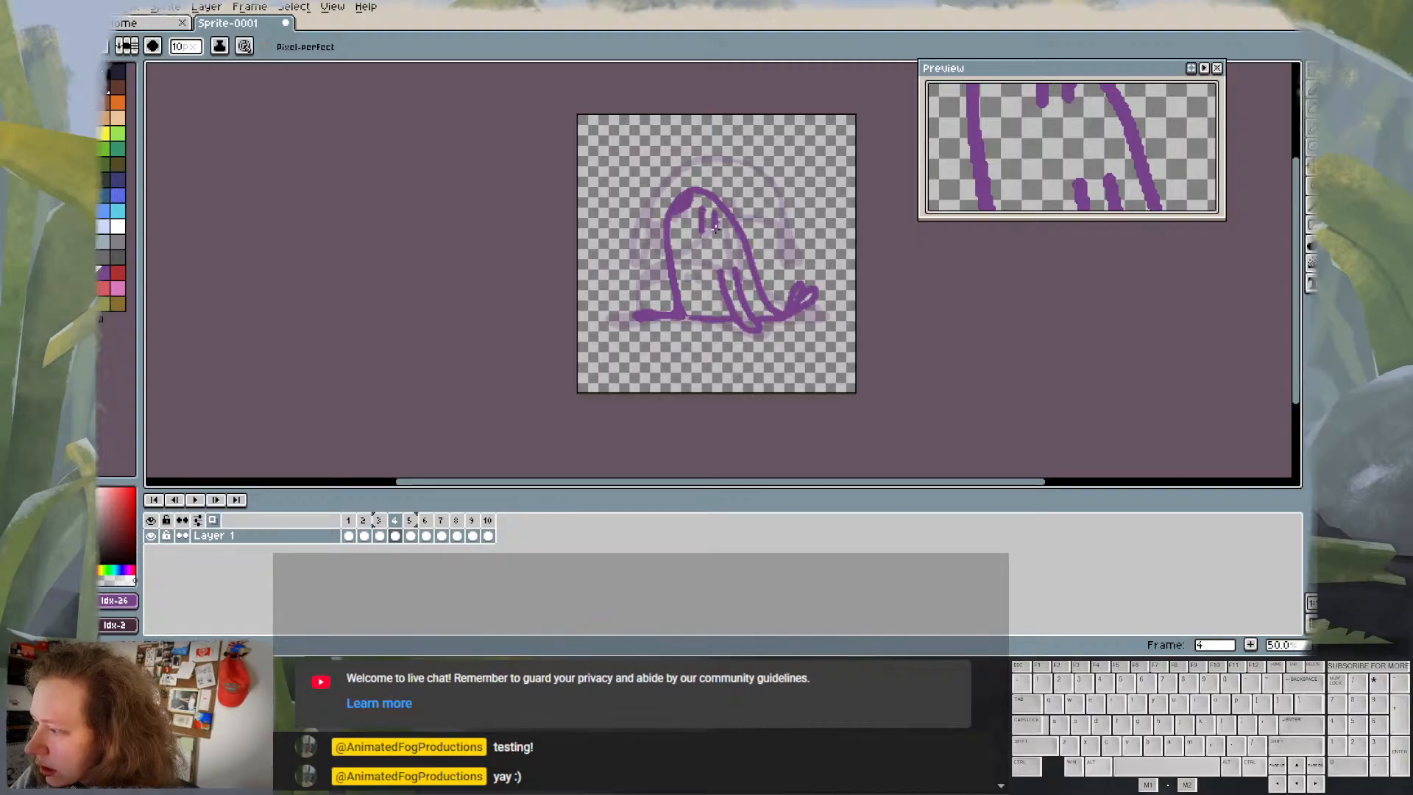
key(period)
key(period)
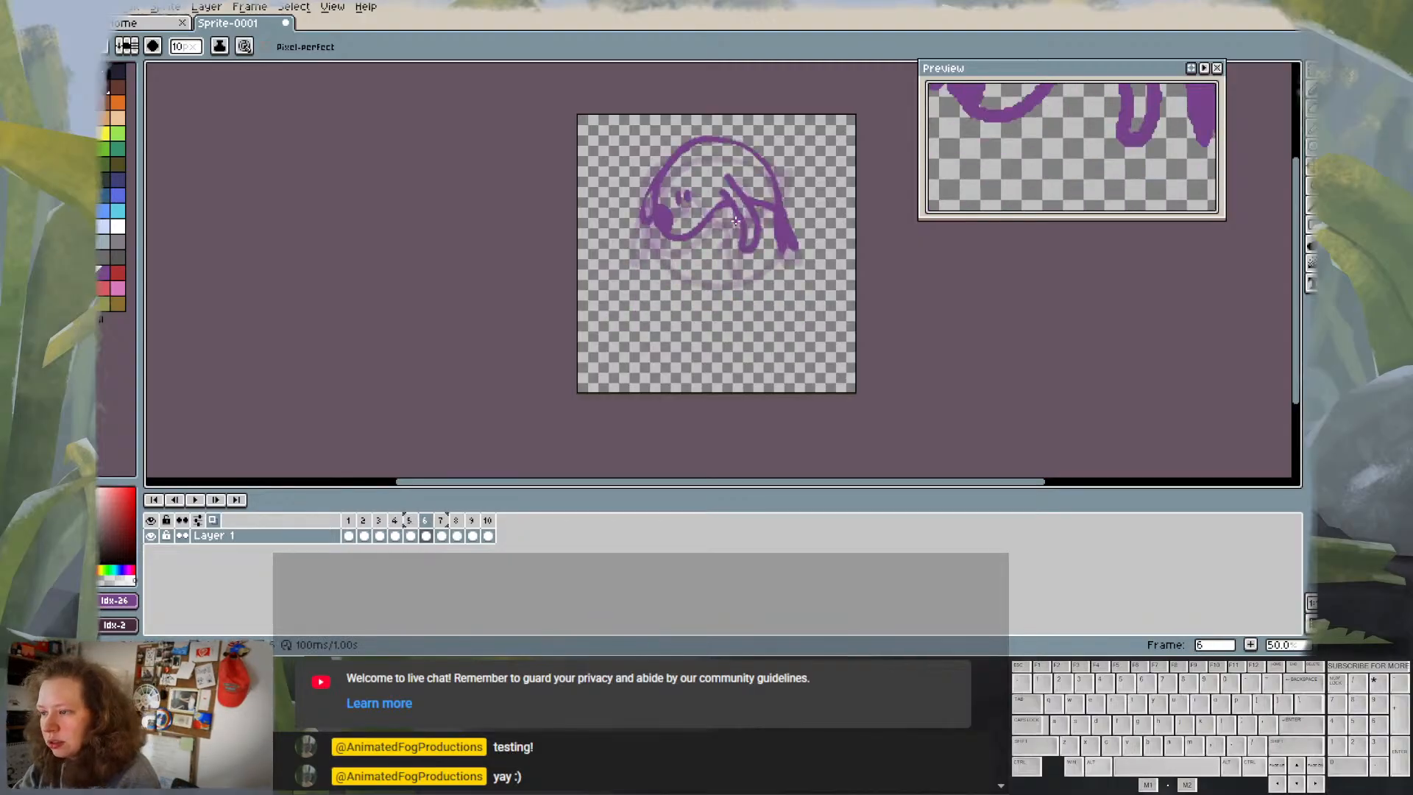
click(196, 500)
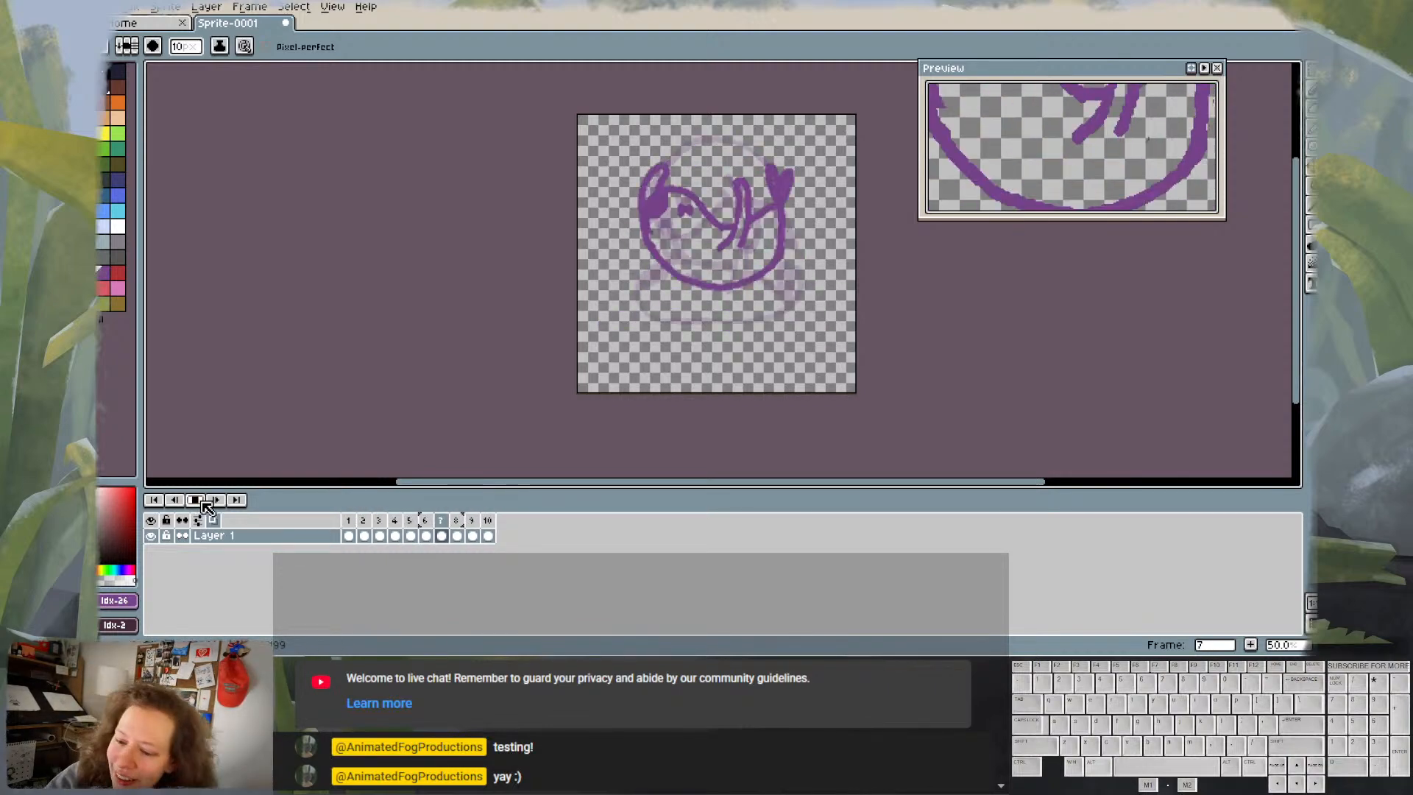
click(195, 500)
- Return to frame 4 and undo the longer eye strokes
click(426, 524)
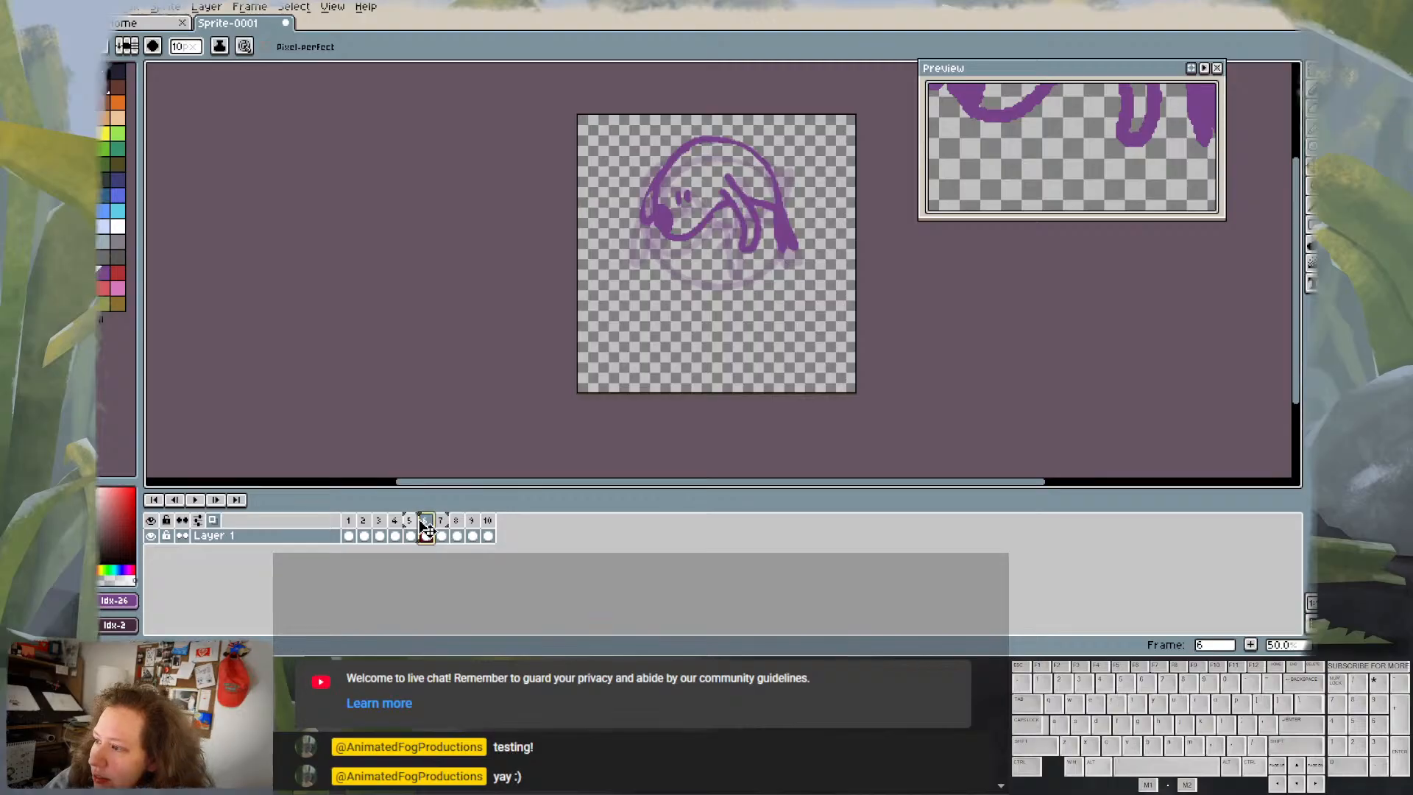
click(415, 522)
key(comma)
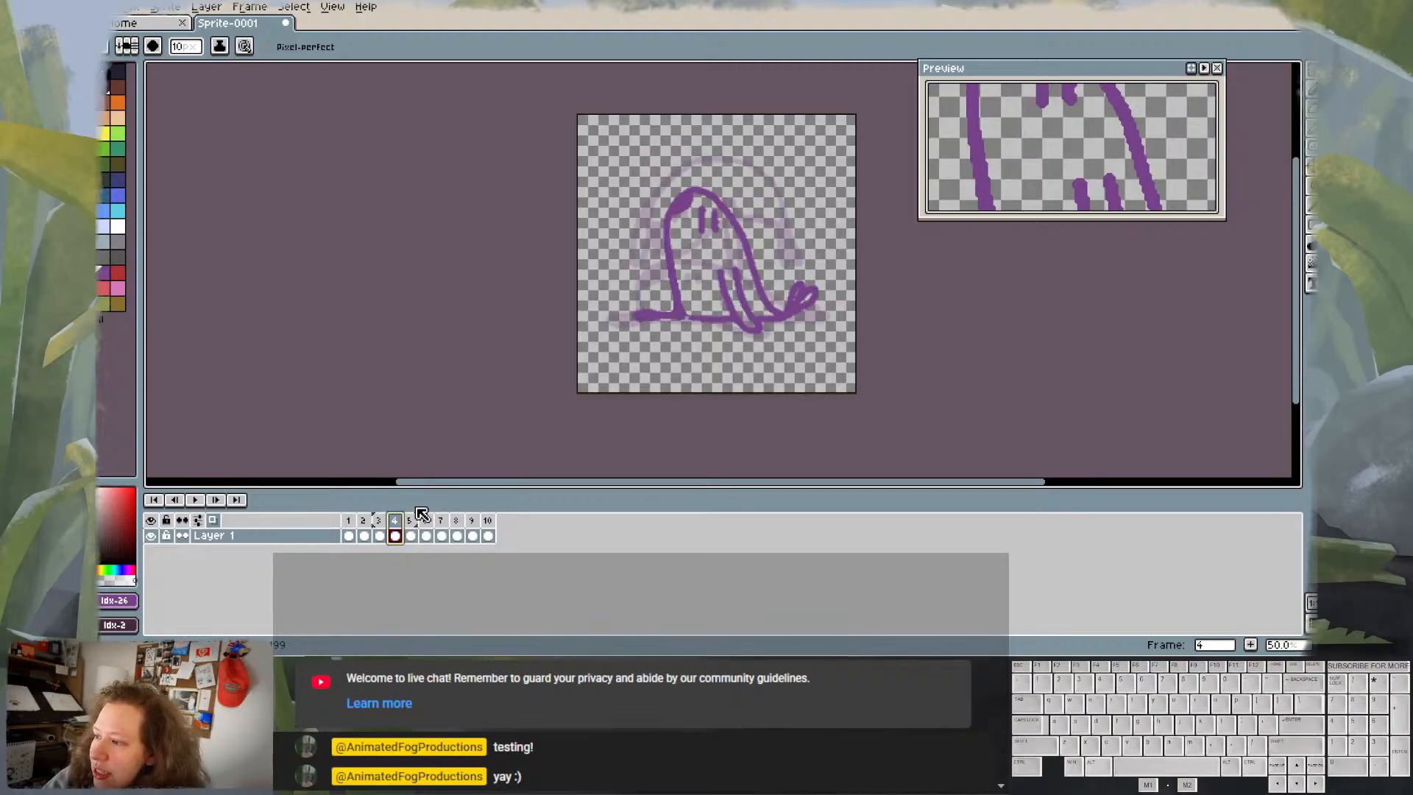
key(ctrl+z)
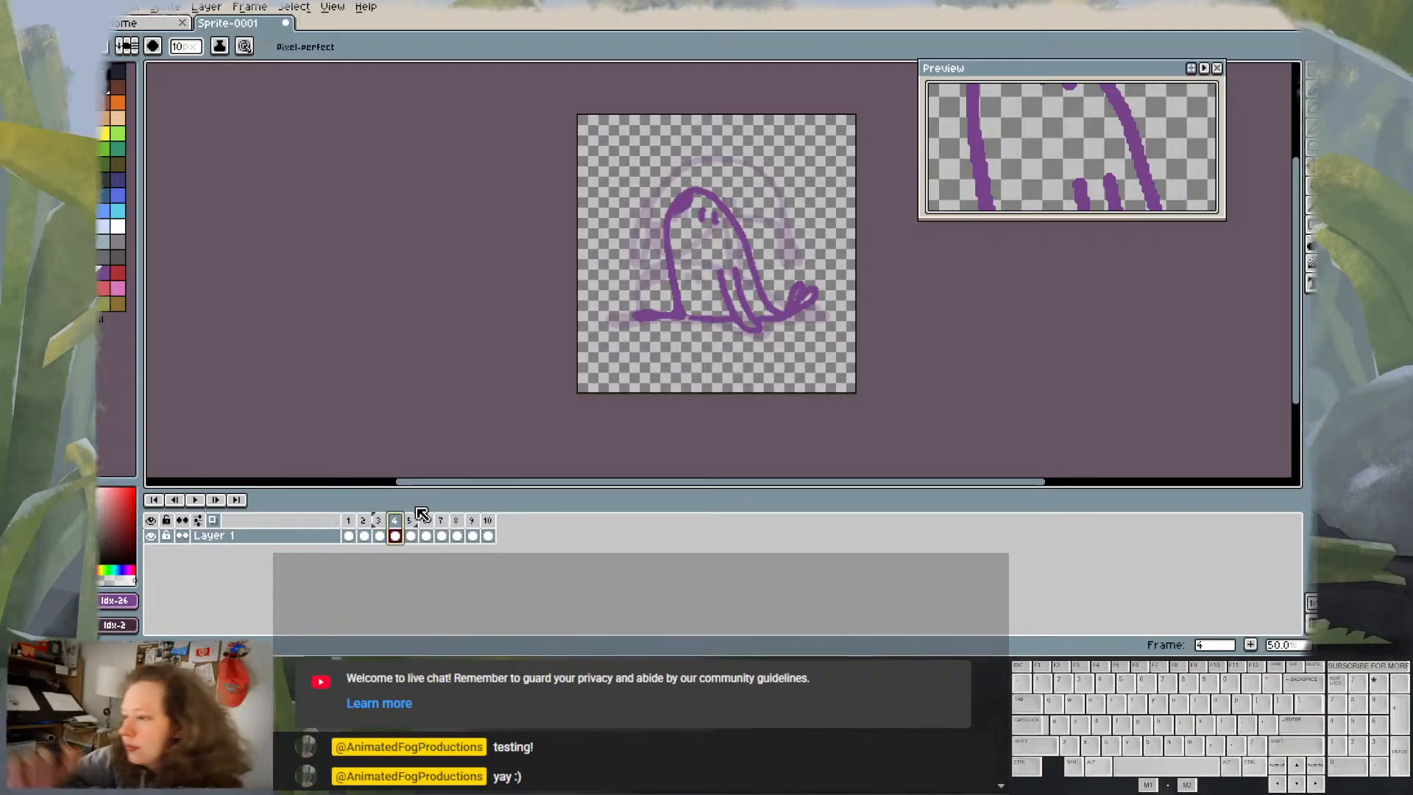
- Play the loop from frame 2, switch it to a faster playback speed, watch it and stop playback
key(Left)
key(Left)
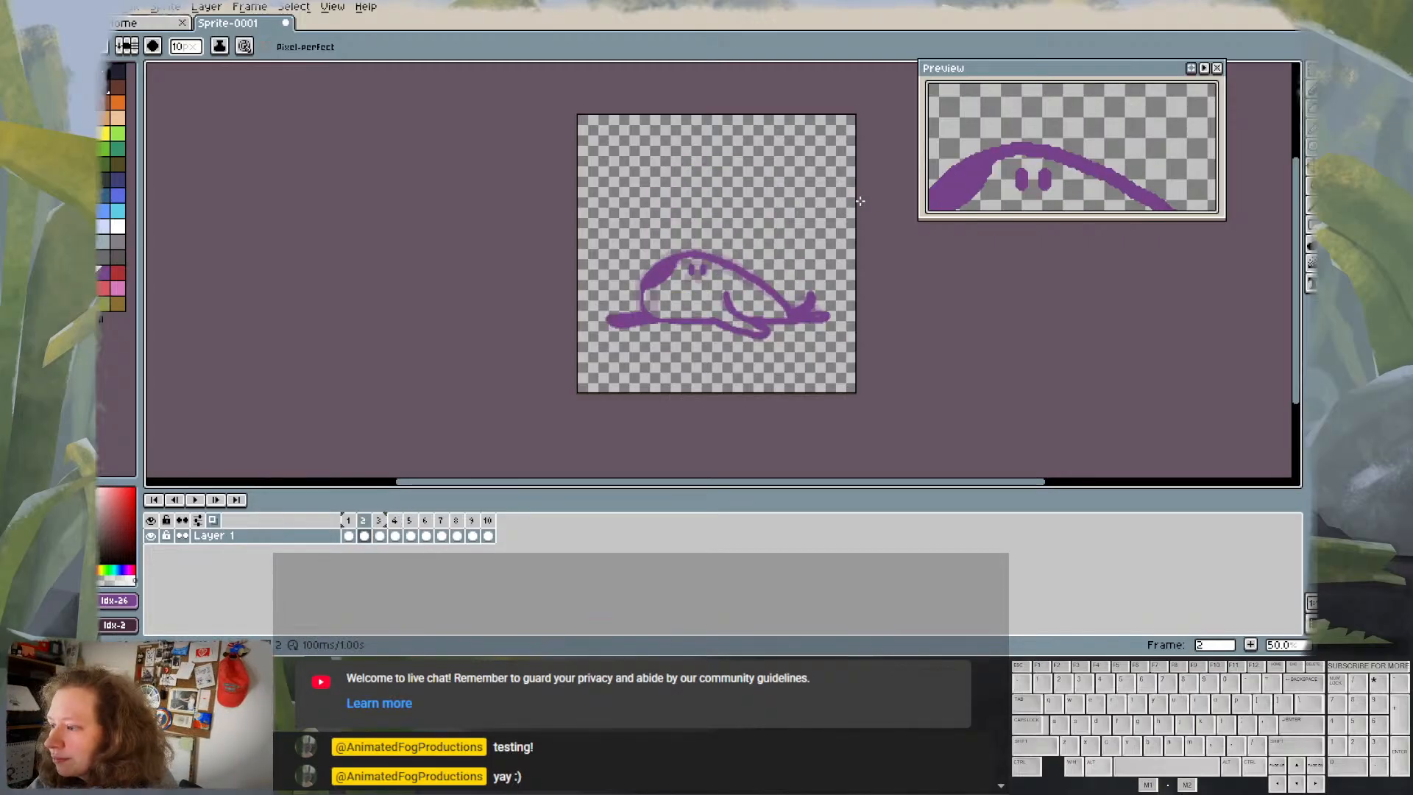
click(196, 500)
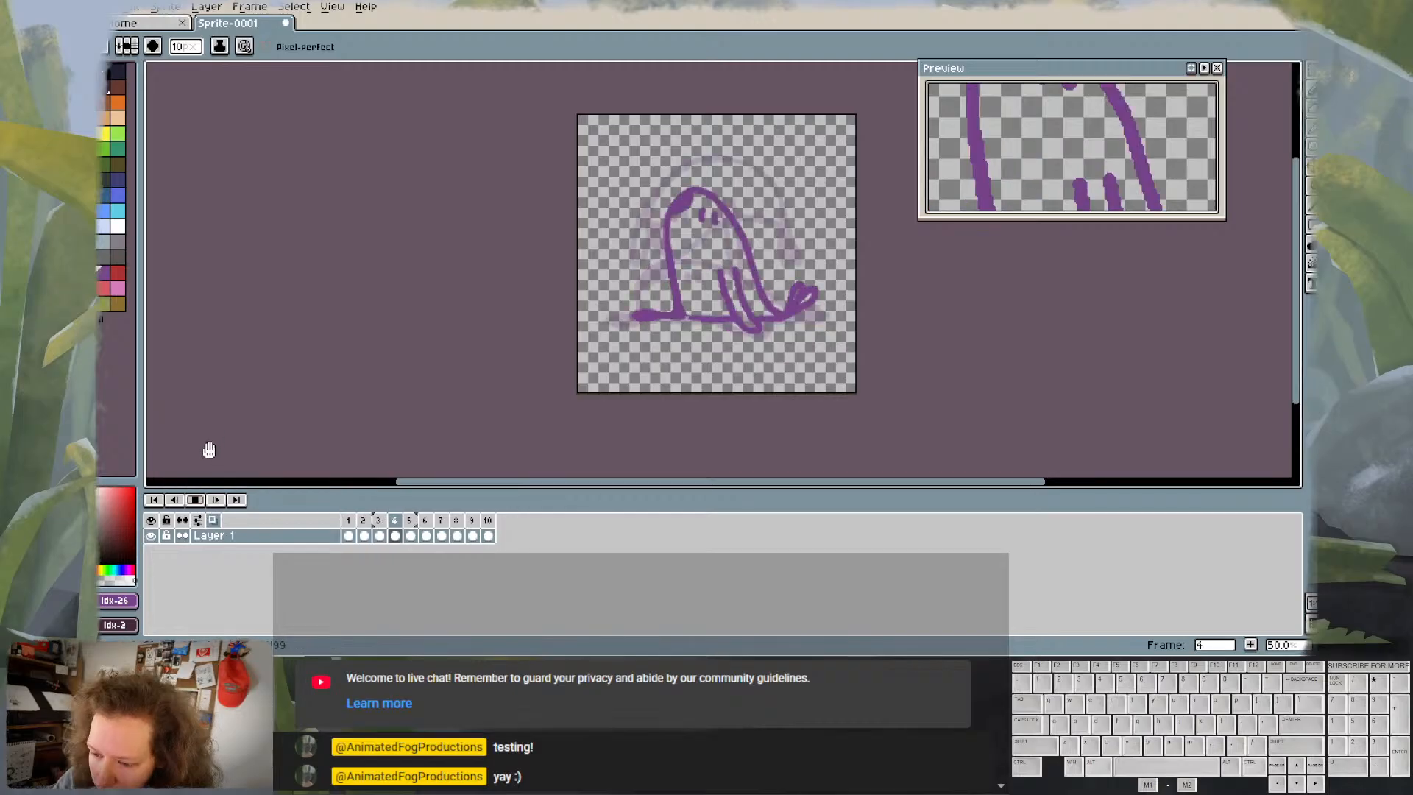
right_click(199, 507)
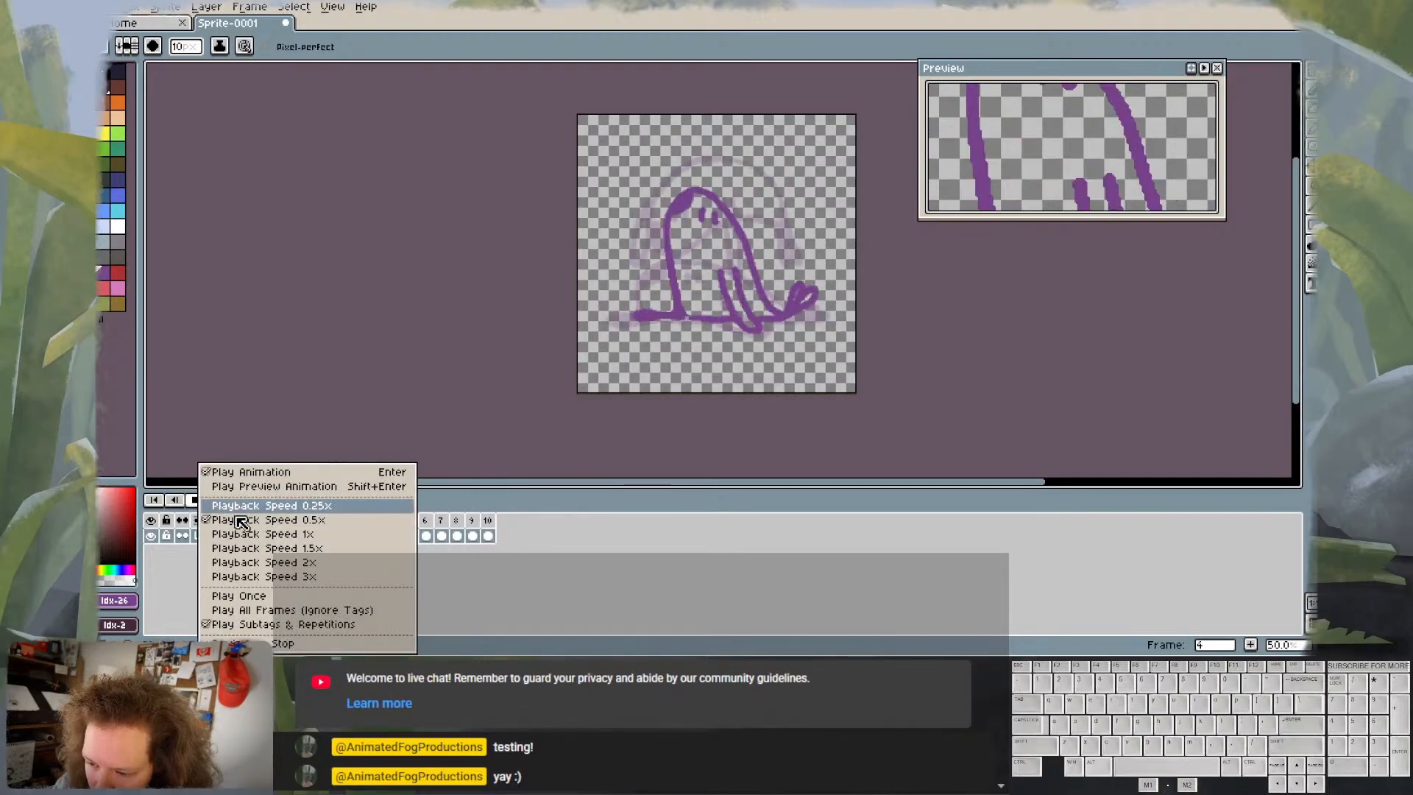
click(240, 543)
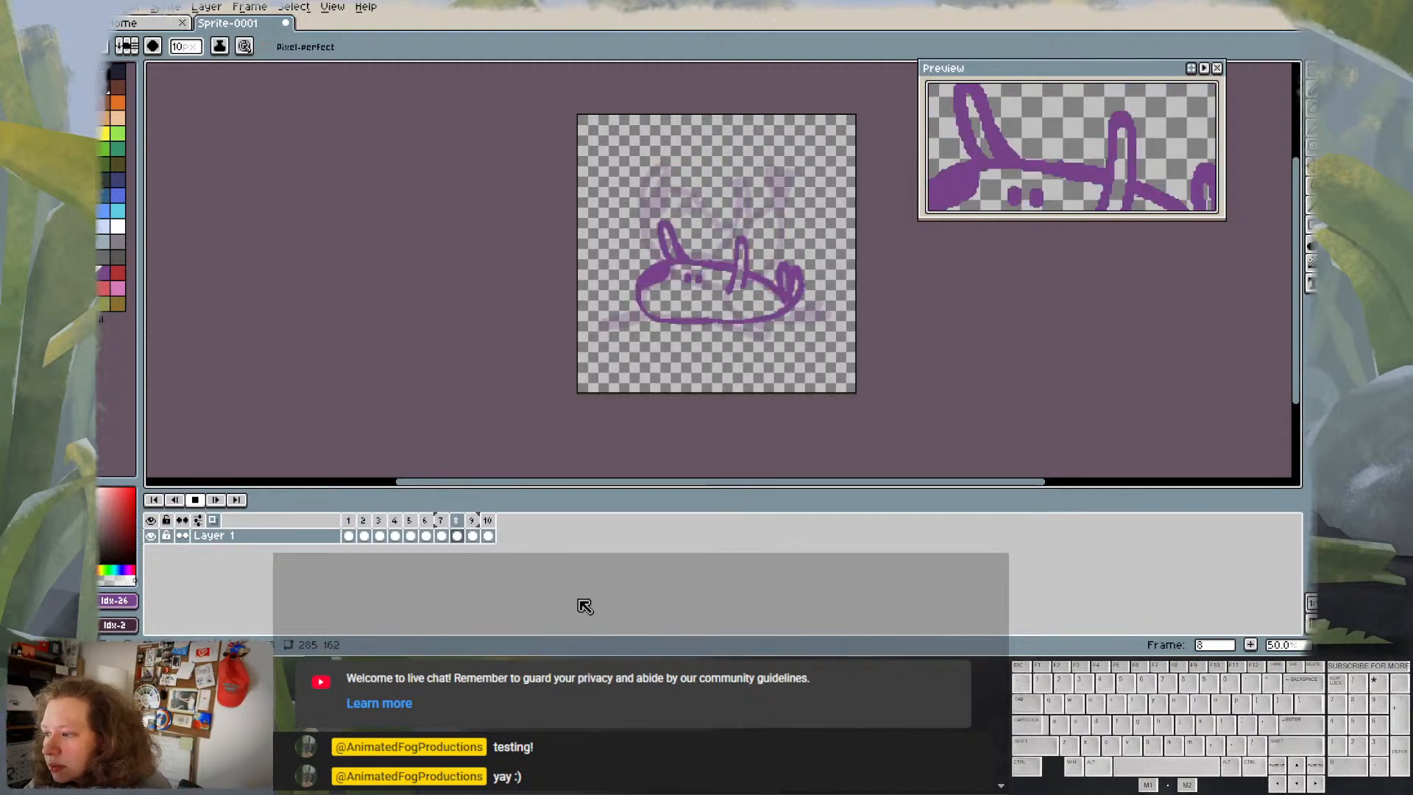
click(197, 501)
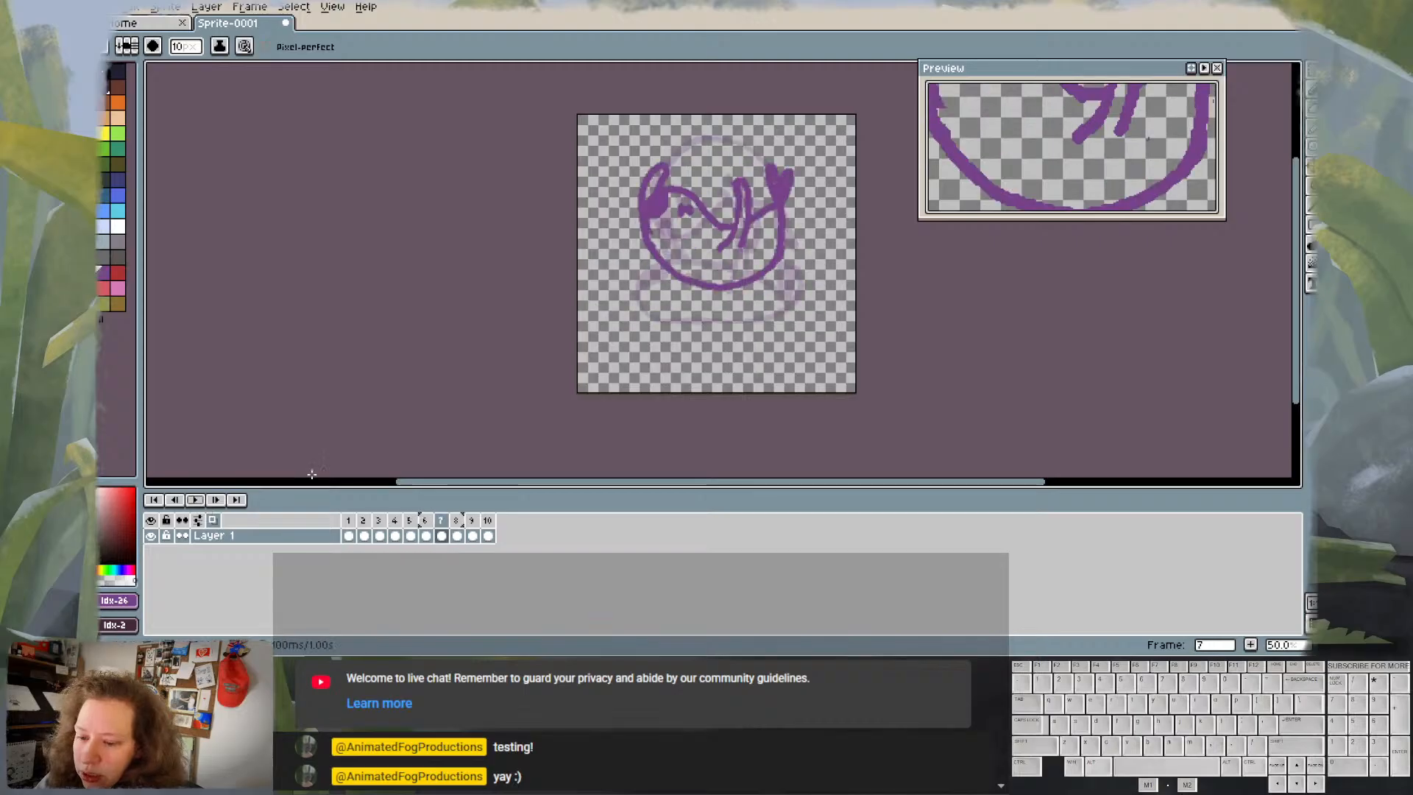
- Step through the looping frames from frame 3 onward, going back and forth around frames 7 and 8 to examine the motion
click(384, 521)
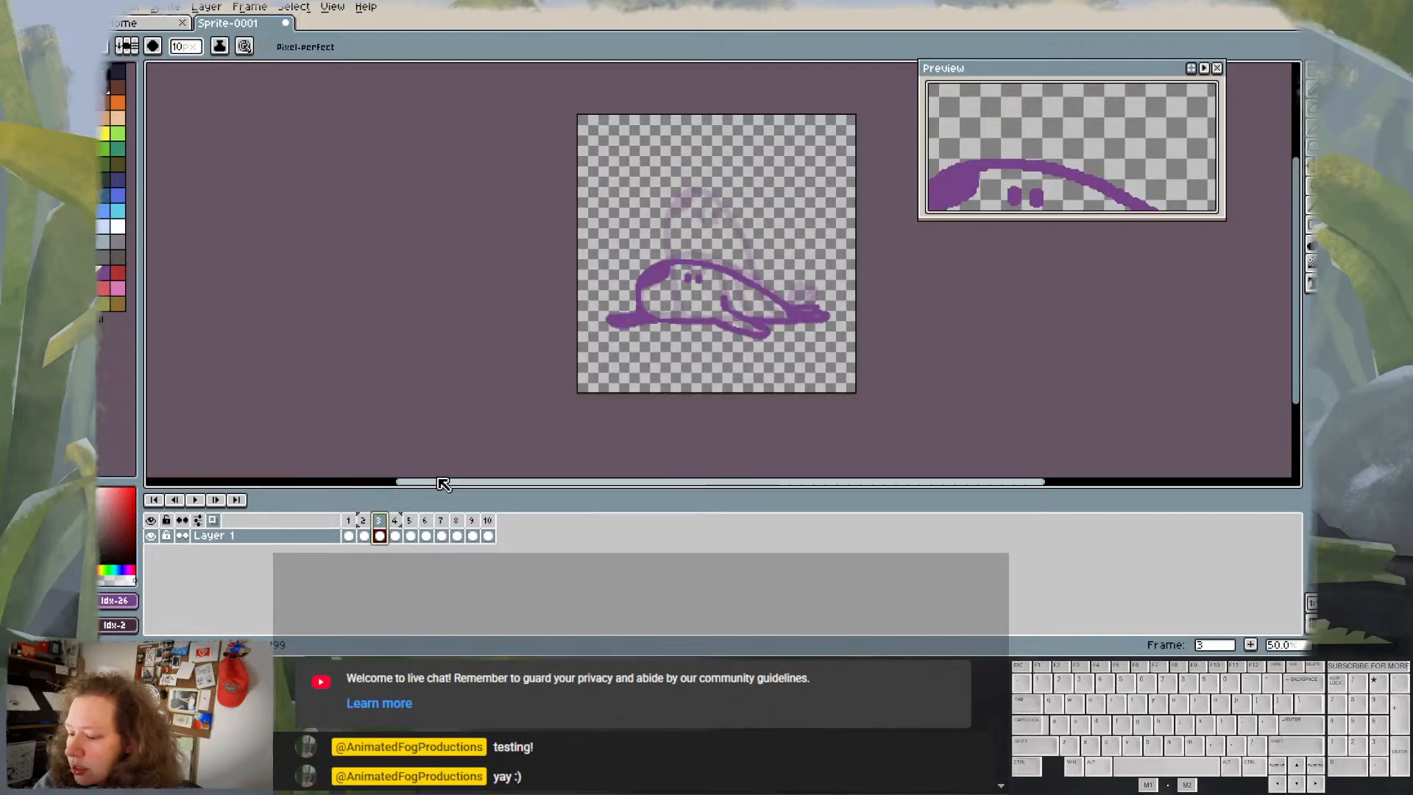
key(Right)
key(Right)
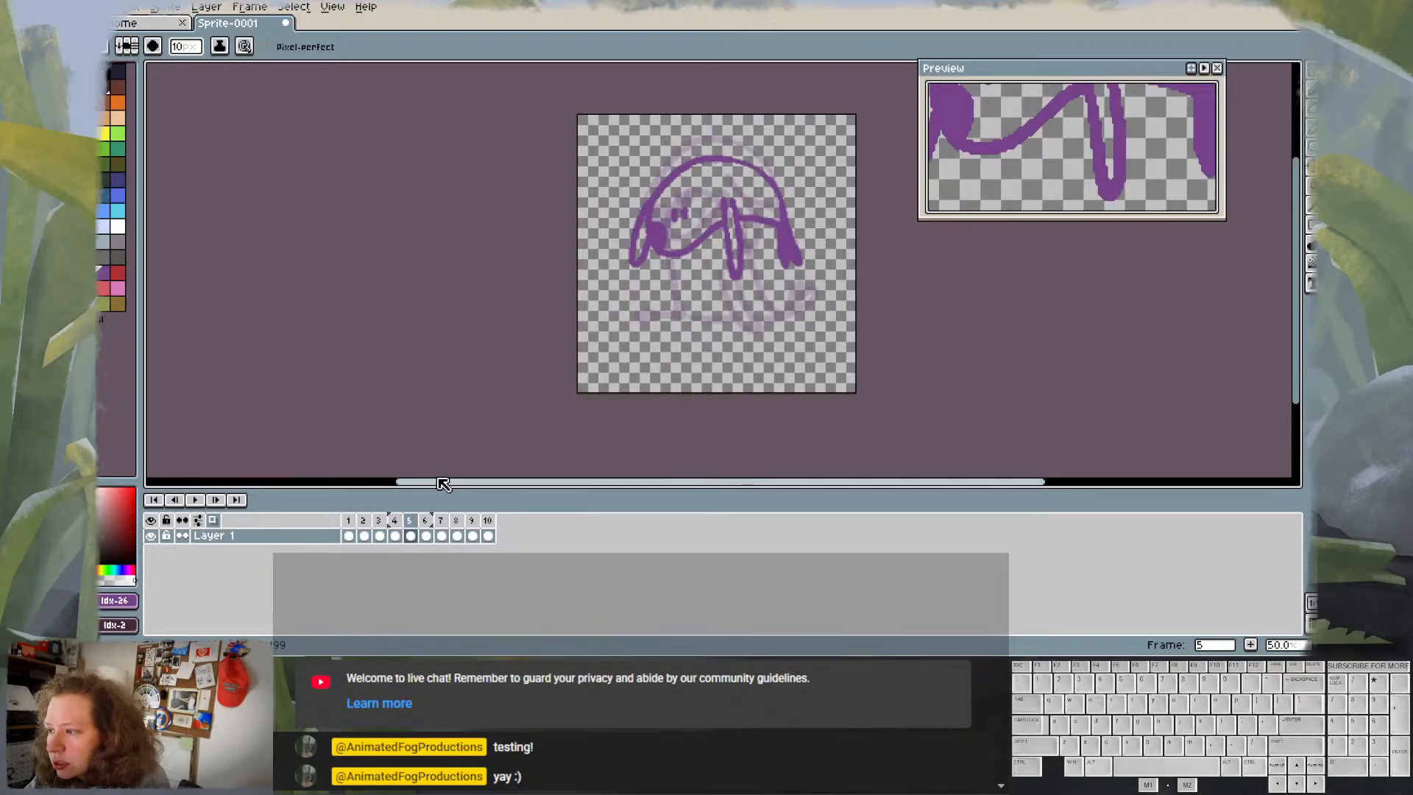
key(Right)
key(Right)
key(Right)
key(Right)
key(Right)
key(Right)
key(Right)
key(Right)
key(Right)
key(Right)
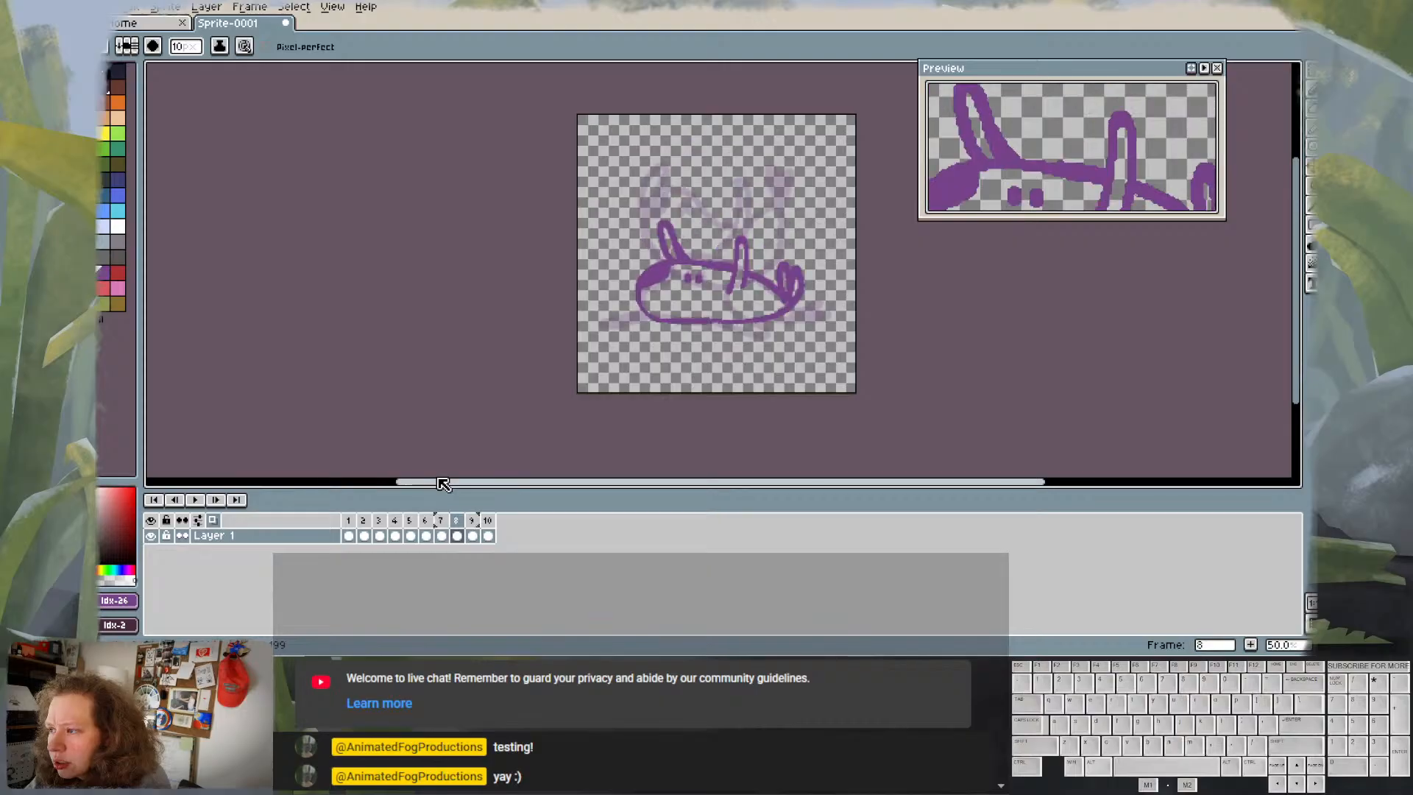
key(Right)
key(Right)
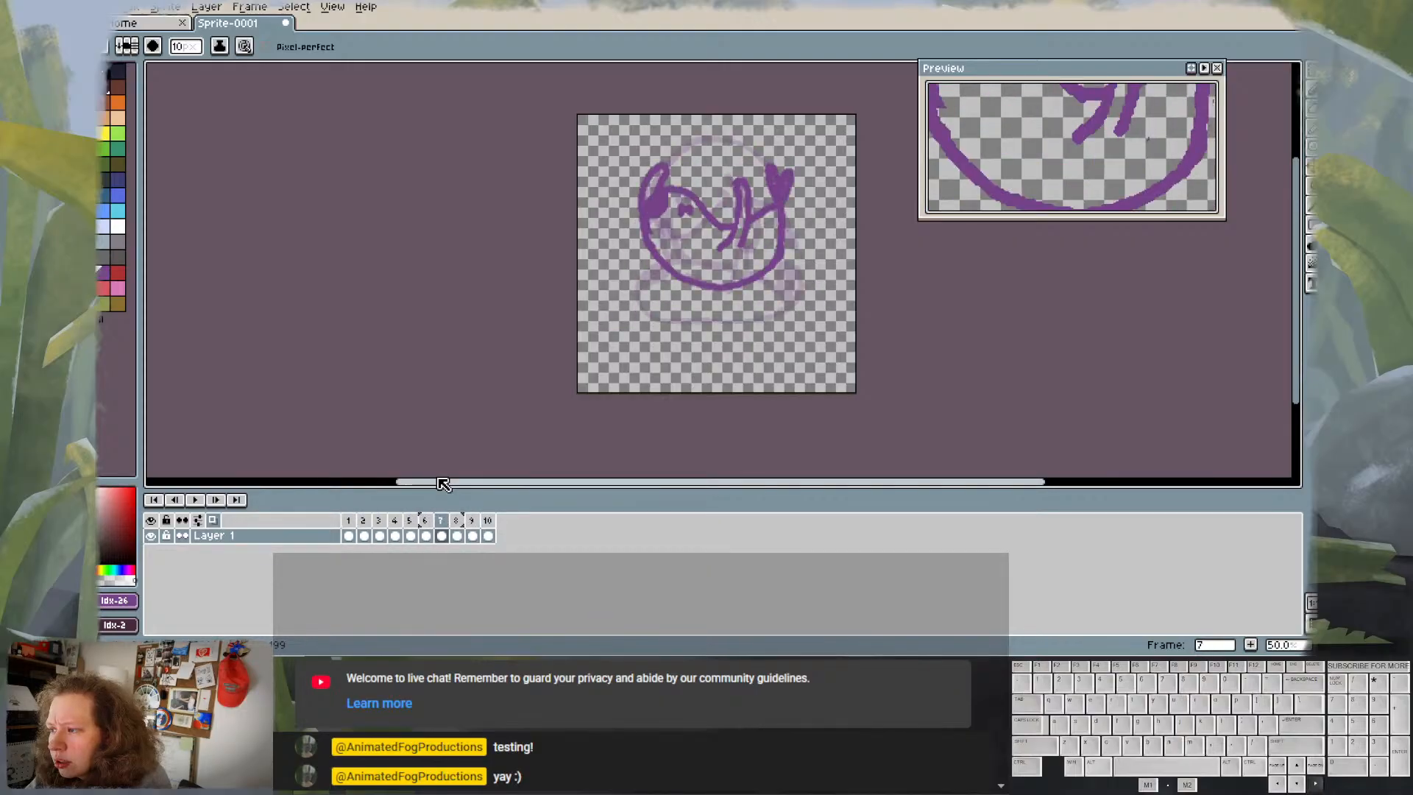
key(Right)
key(Left)
key(Left)
key(Right)
key(Right)
key(Right)
key(Right)
key(Right)
key(Right)
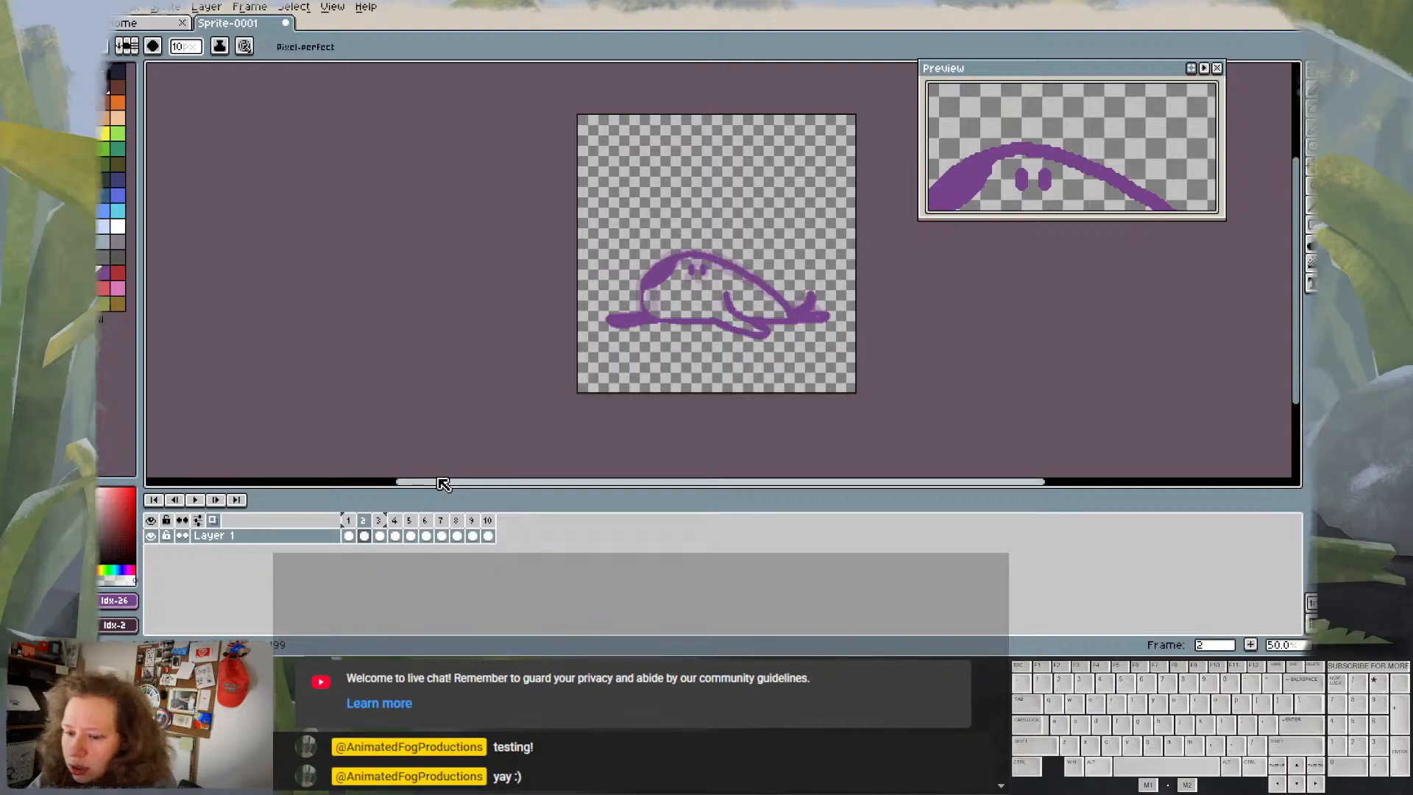
- Turn off onion skinning and play the loop to view the poses without ghost frames
click(214, 521)
click(198, 500)
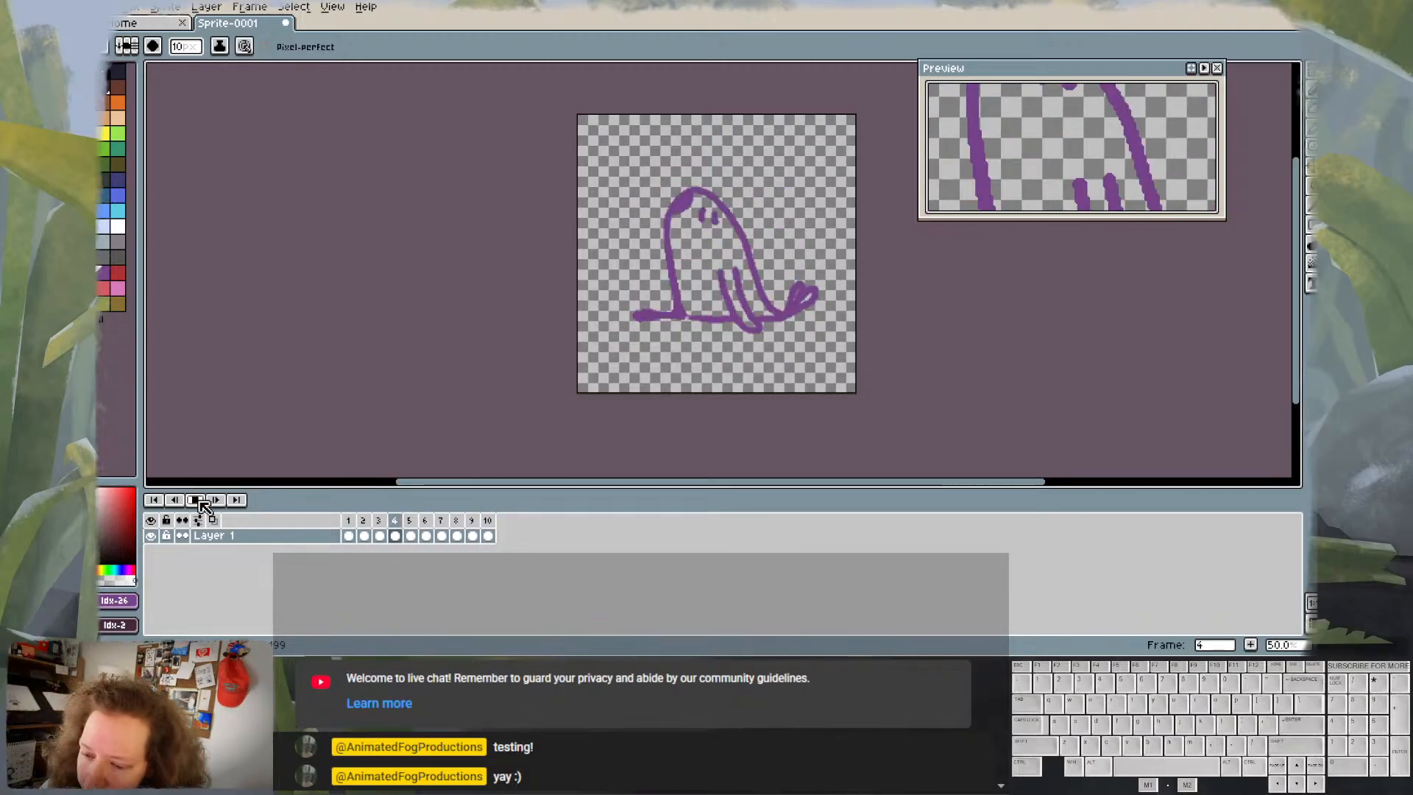
click(195, 499)
- Examine frames 1 to 7 one at a time, comparing the change of pose between frames 6 and 7 repeatedly
click(350, 523)
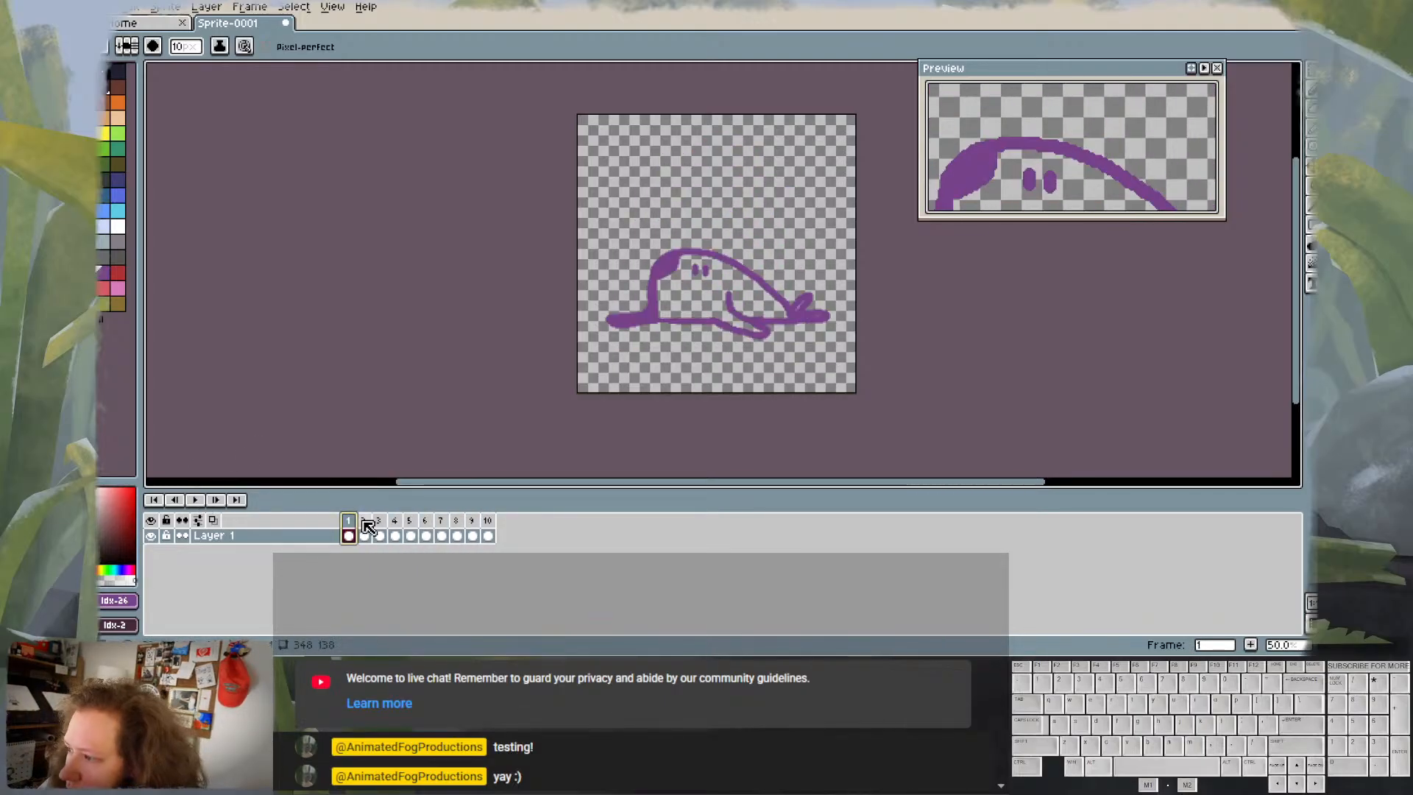
click(364, 523)
click(380, 523)
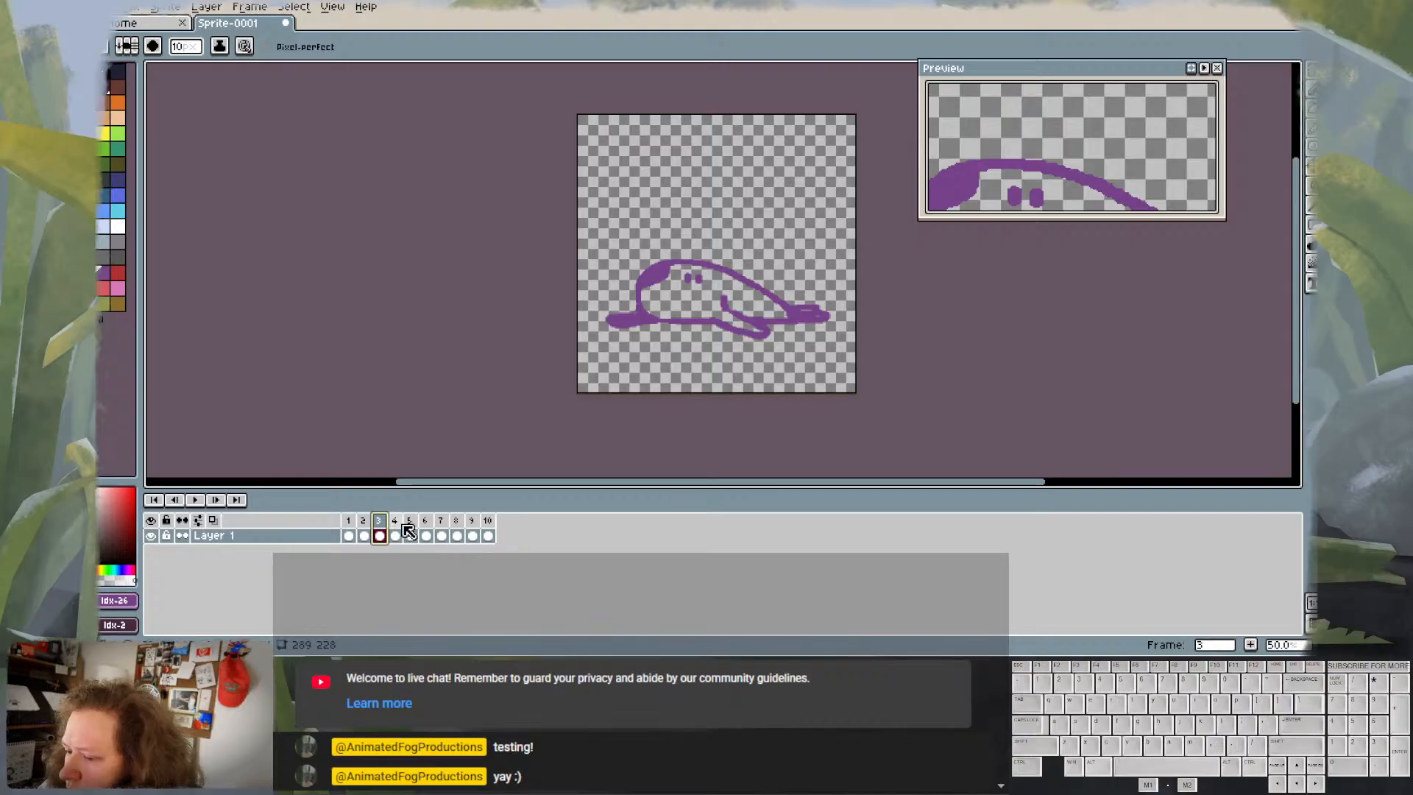
click(396, 524)
click(411, 523)
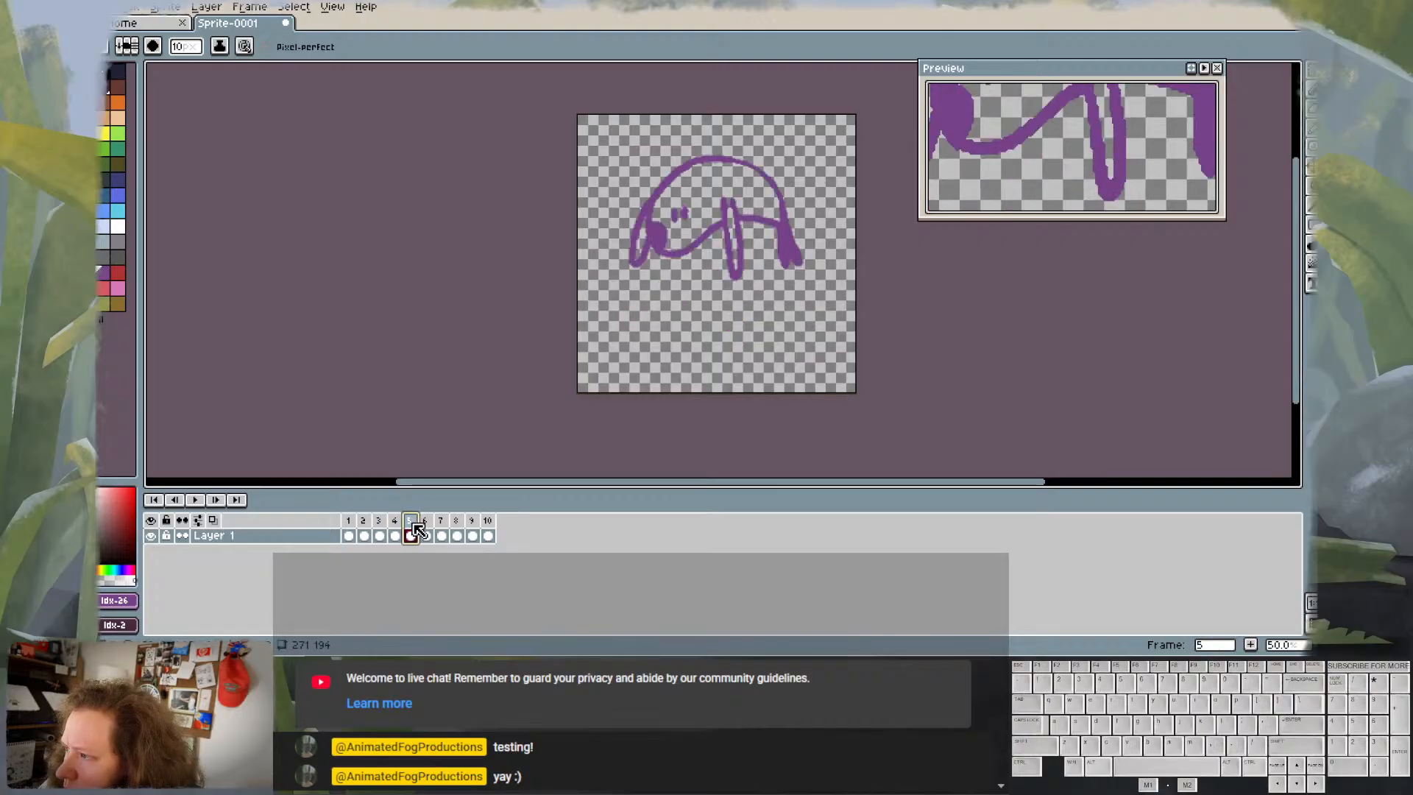
click(427, 524)
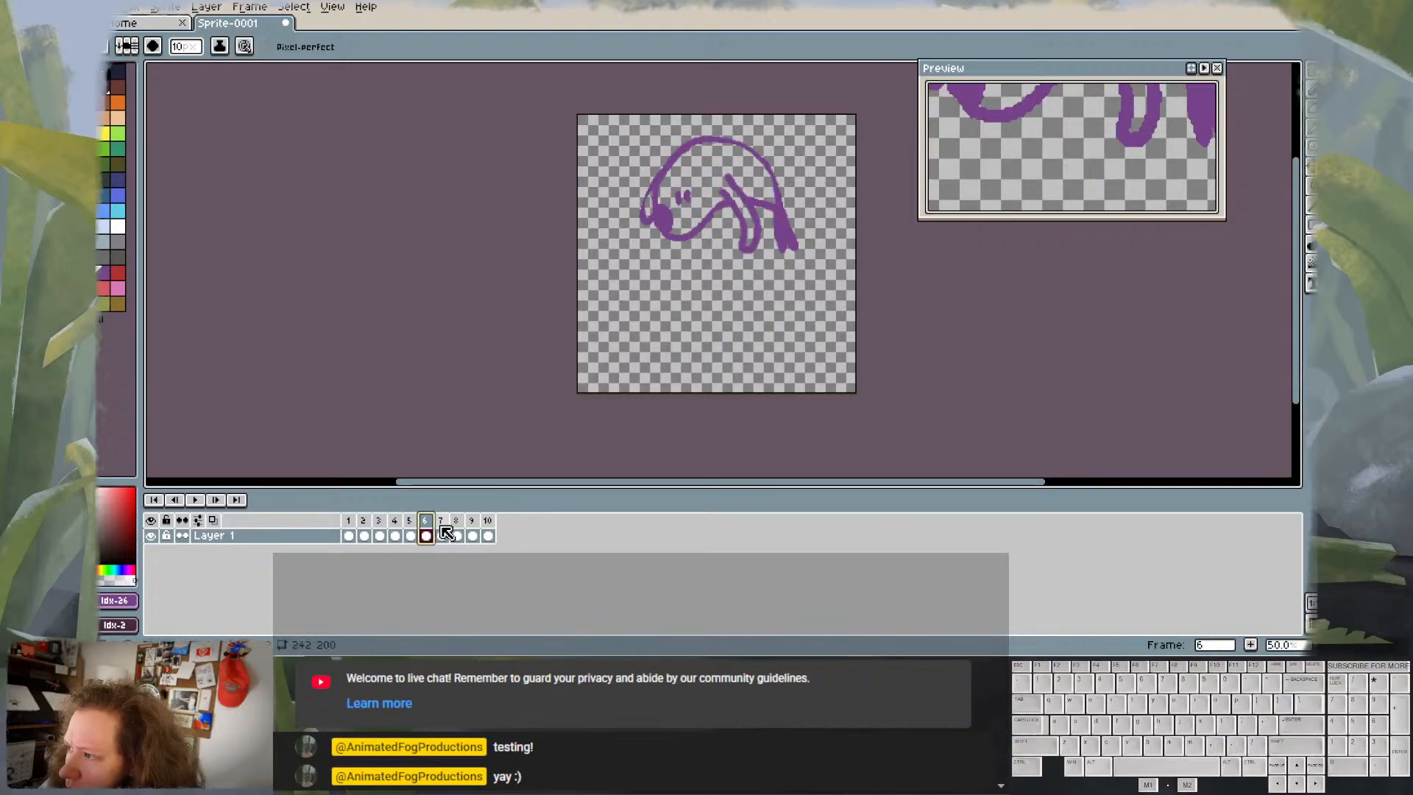
click(444, 534)
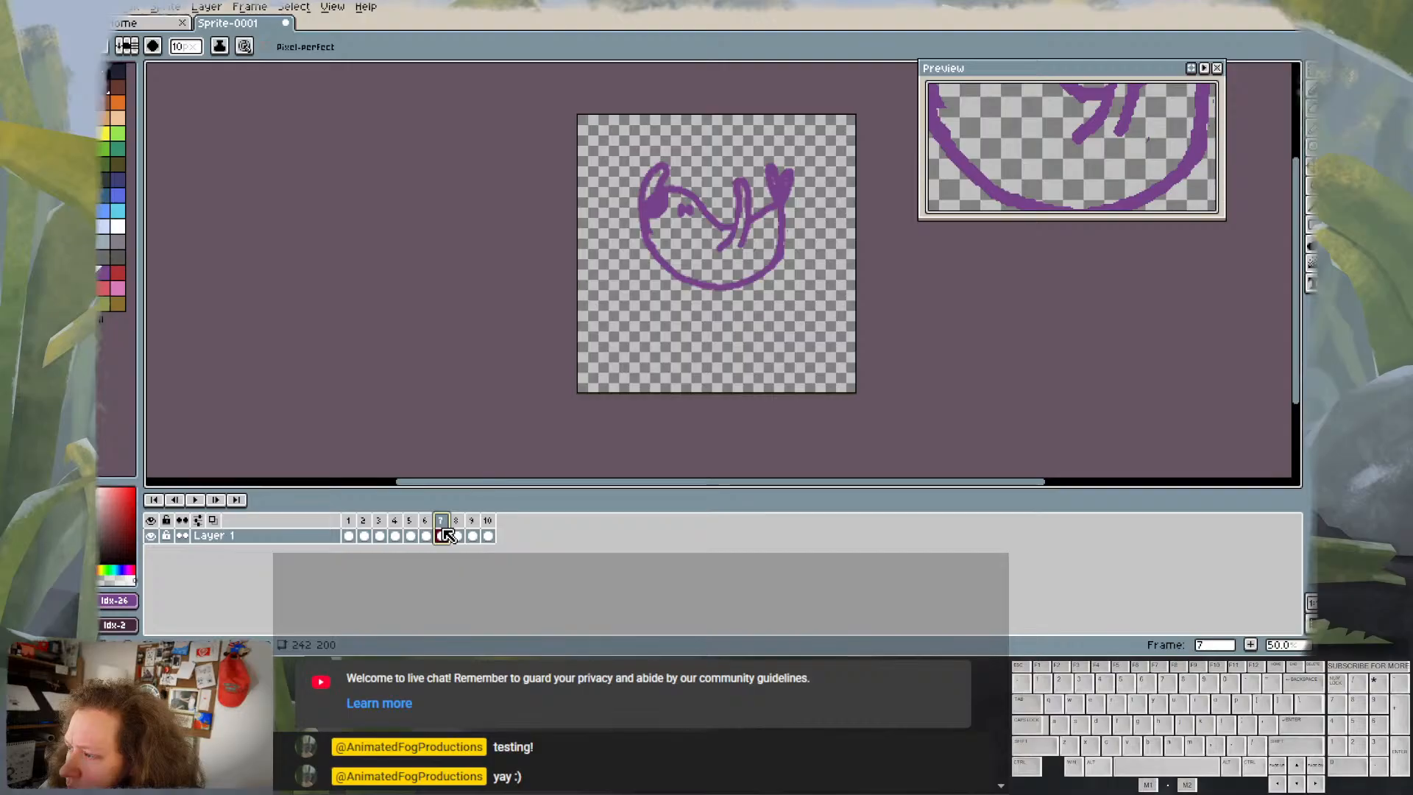
click(431, 531)
click(428, 534)
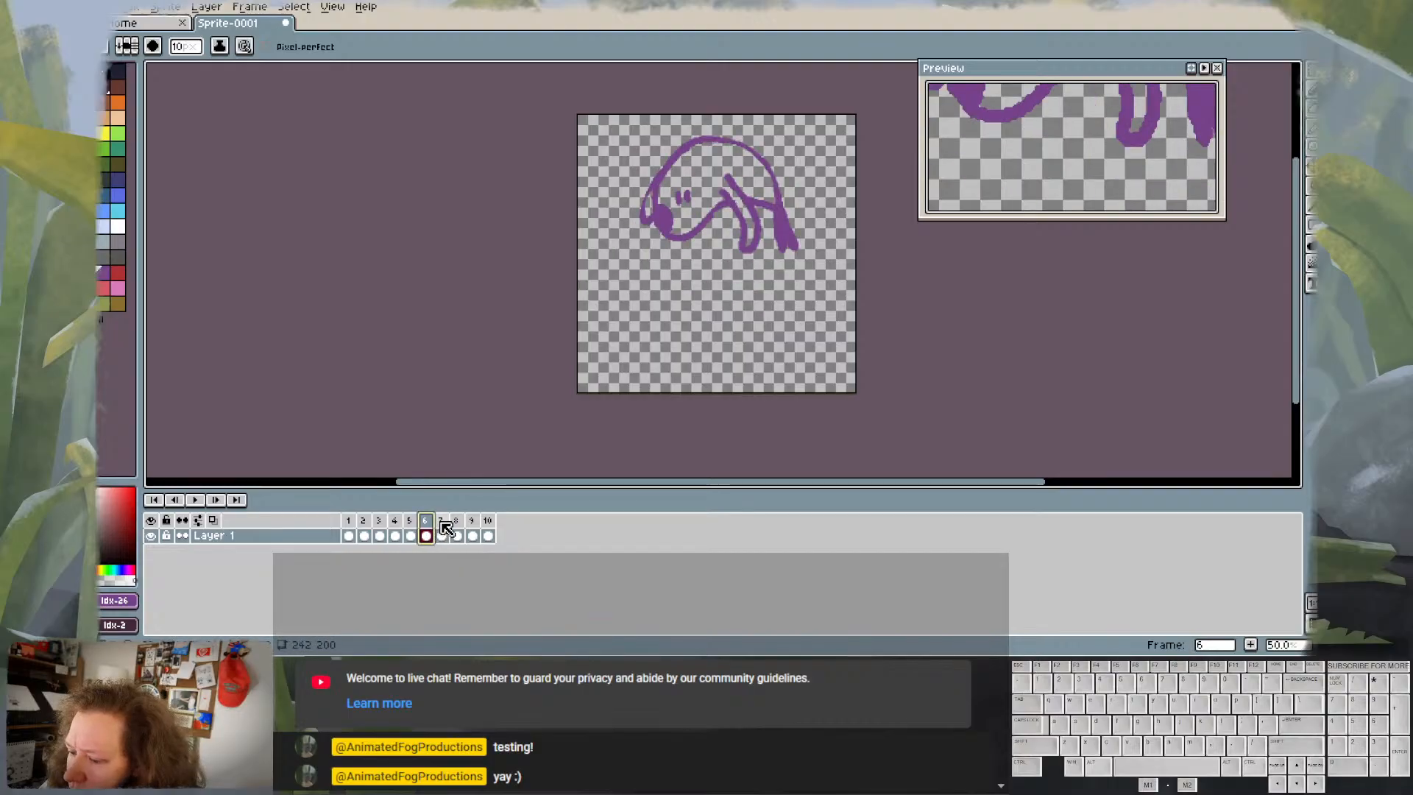
click(443, 524)
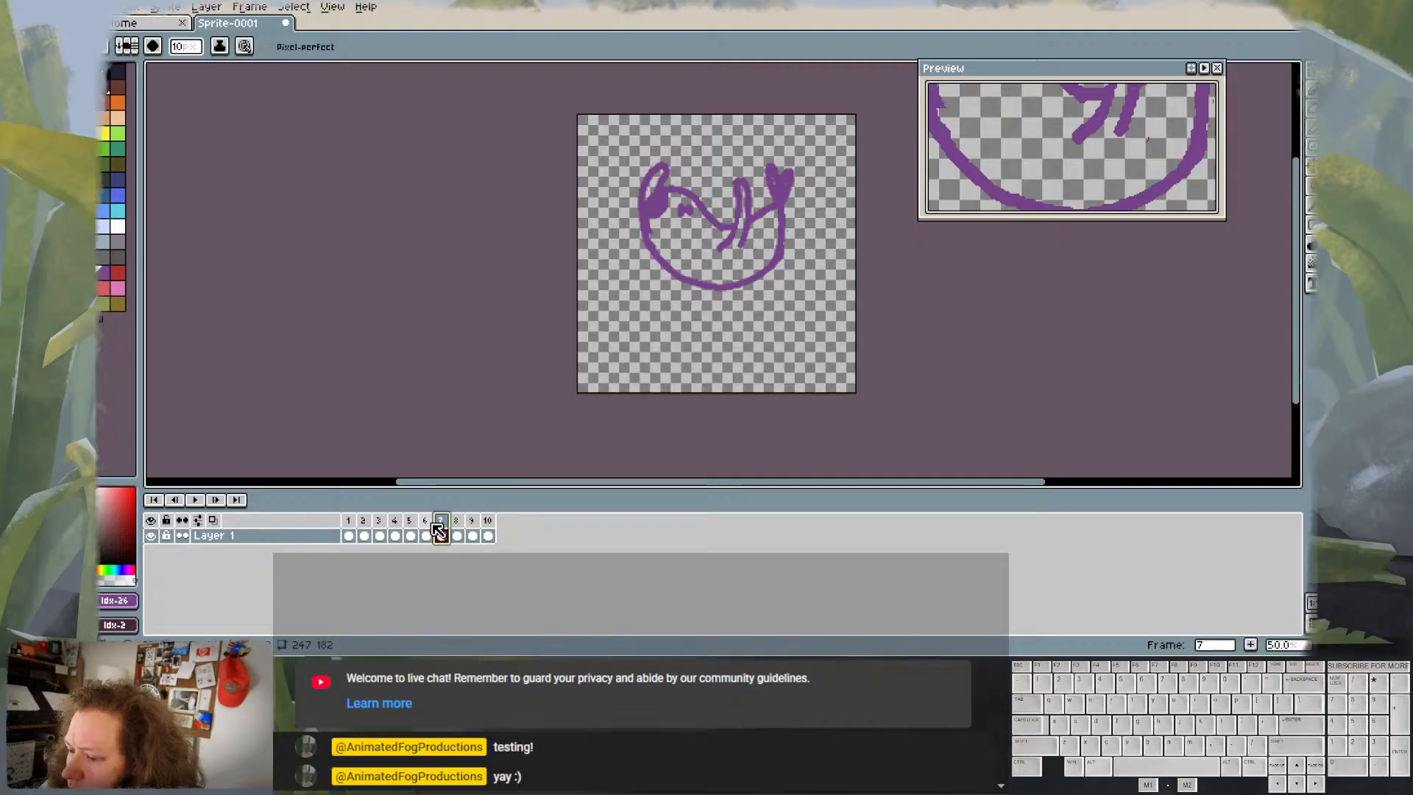
click(430, 522)
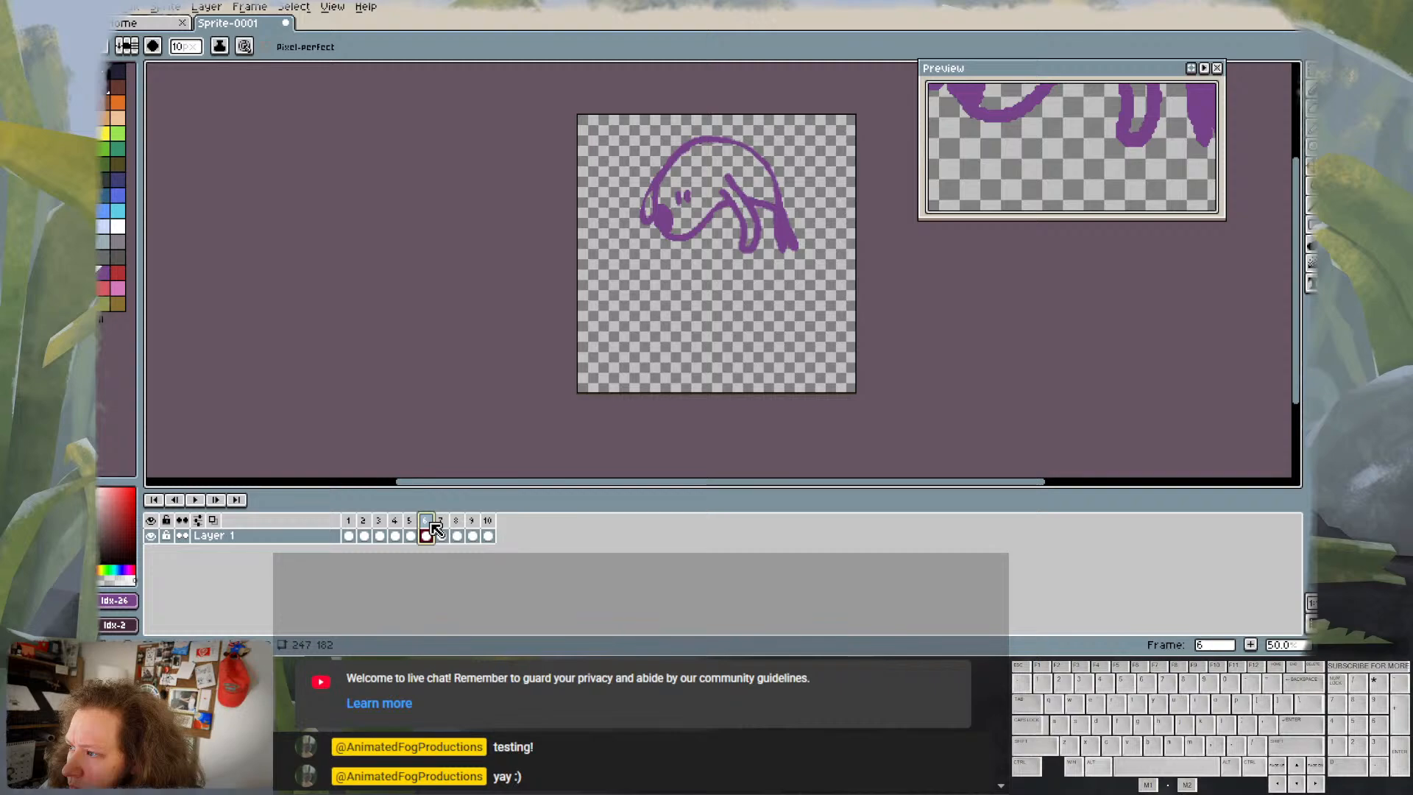
click(442, 523)
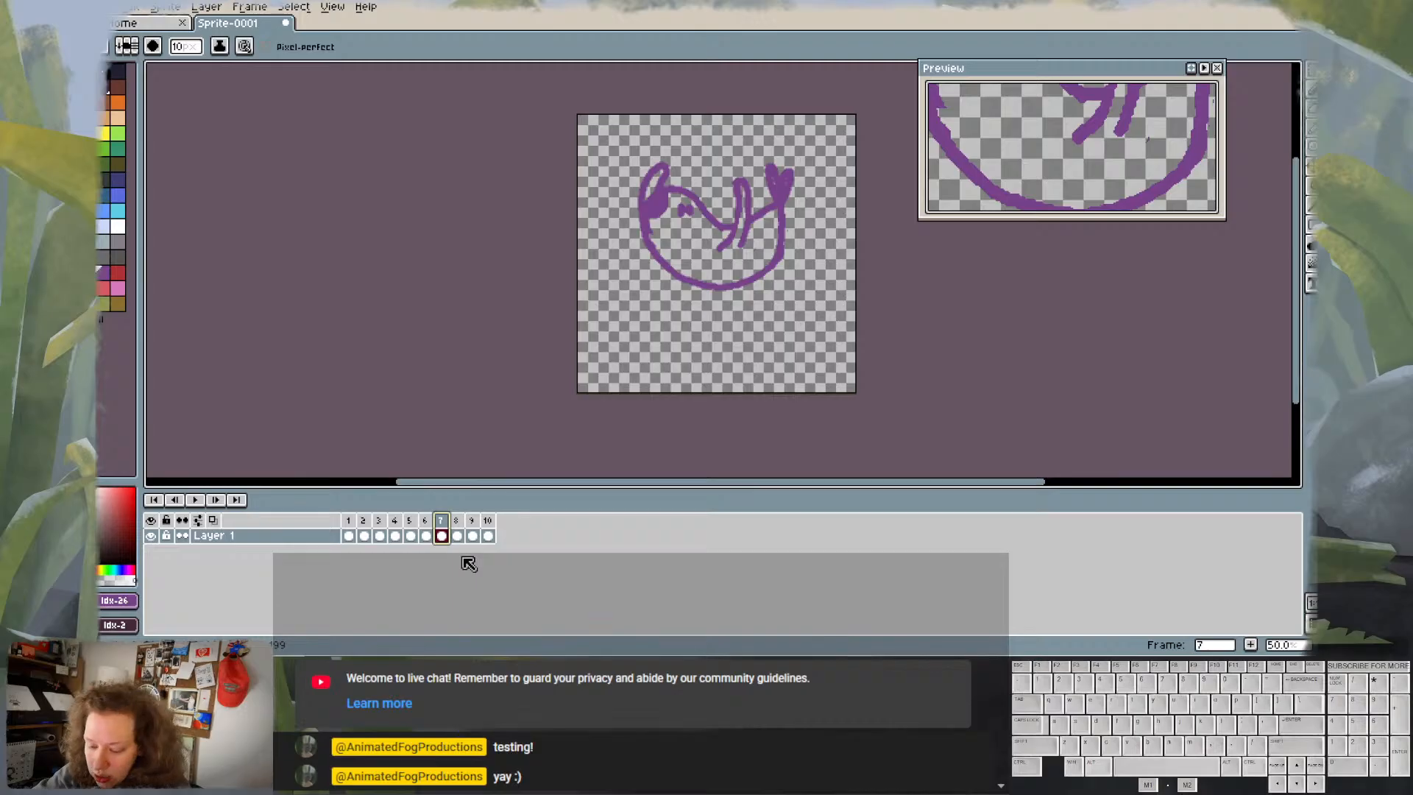
- Duplicate frame 7 as a new frame after it, and nudge the whole seal drawing in frame 7 slightly upward
key(alt+n)
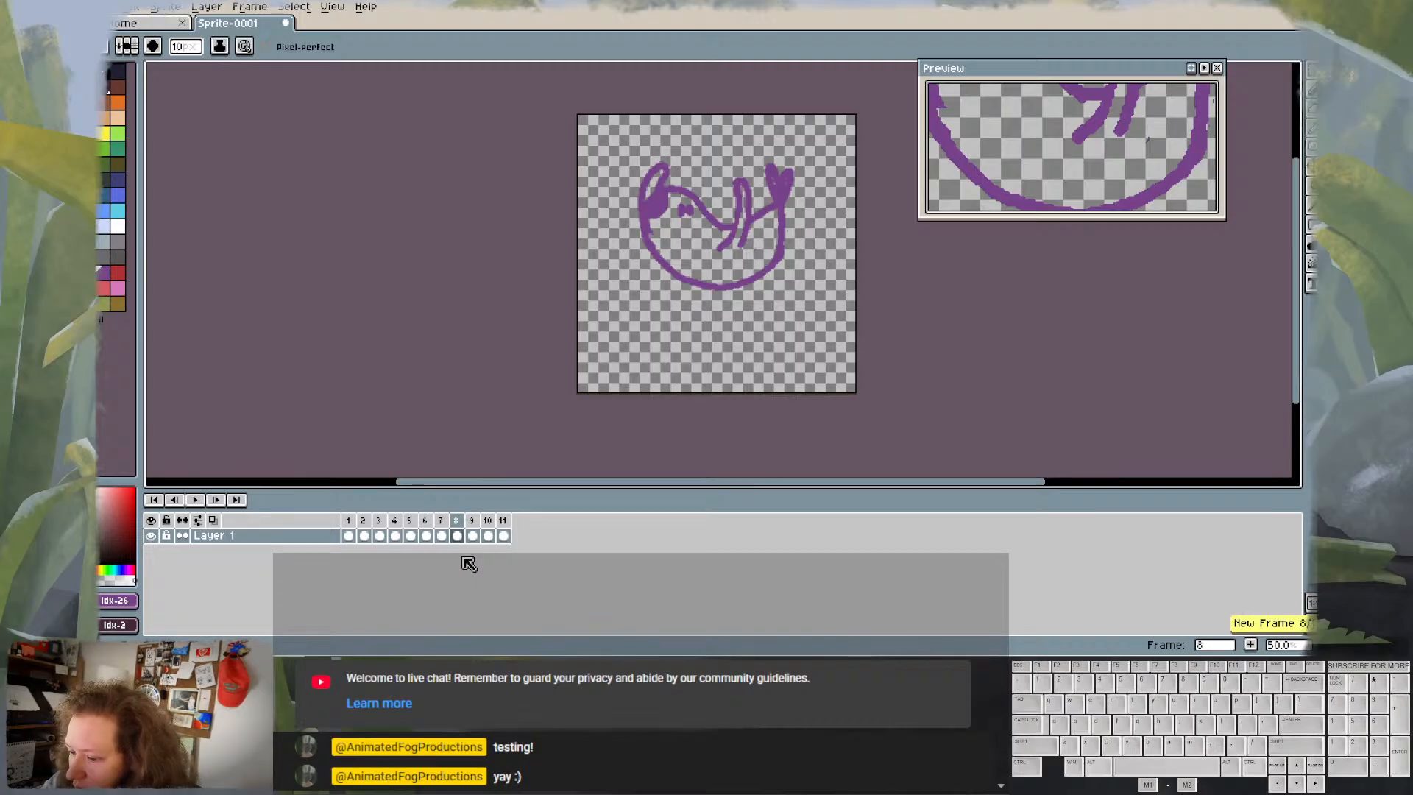
click(441, 536)
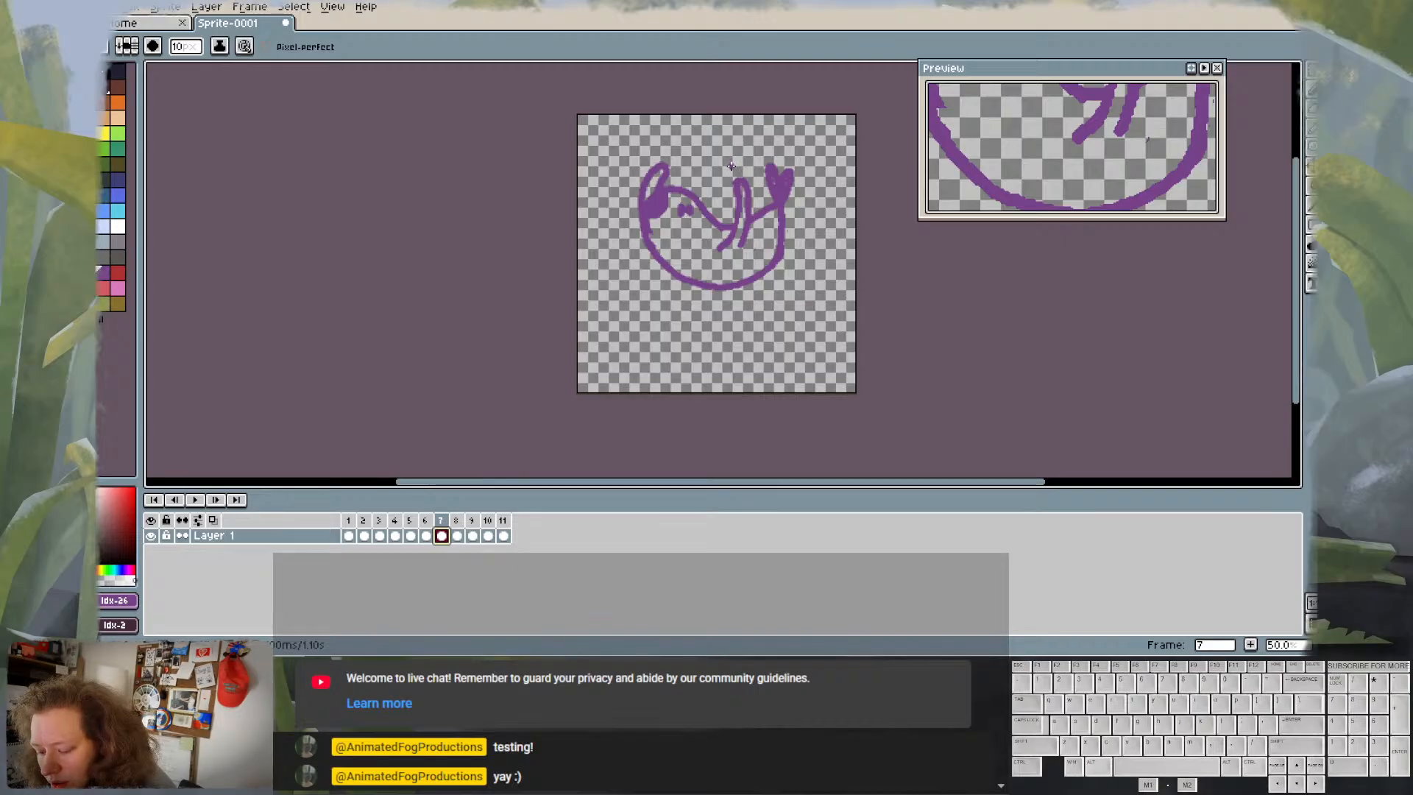
key(m)
mouse_move(607, 134)
mouse_down()
mouse_move(648, 144)
mouse_move(820, 298)
mouse_move(819, 320)
mouse_up()
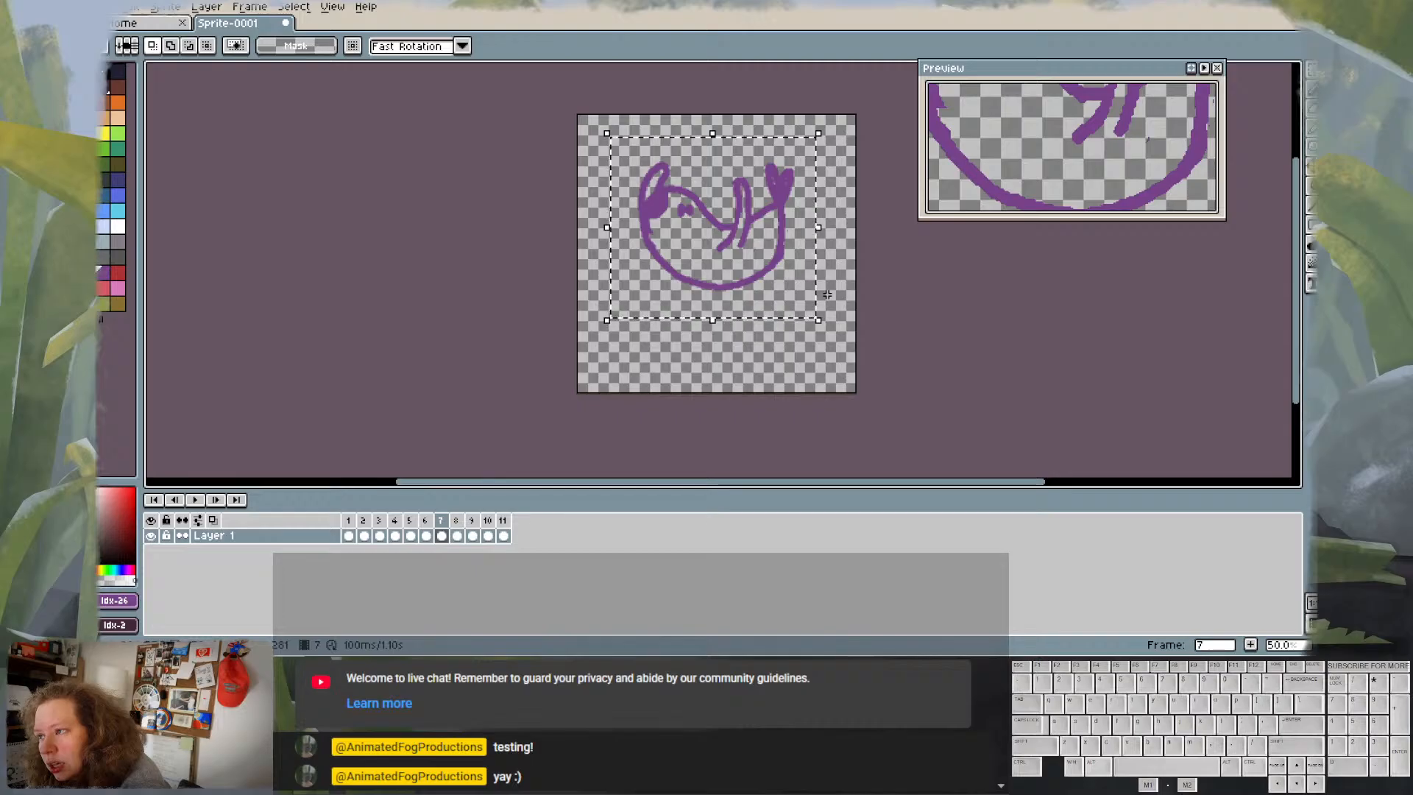
key(Up)
key(Up)
key(Up)
key(Up)
key(Up)
key(Up)
key(Up)
key(Up)
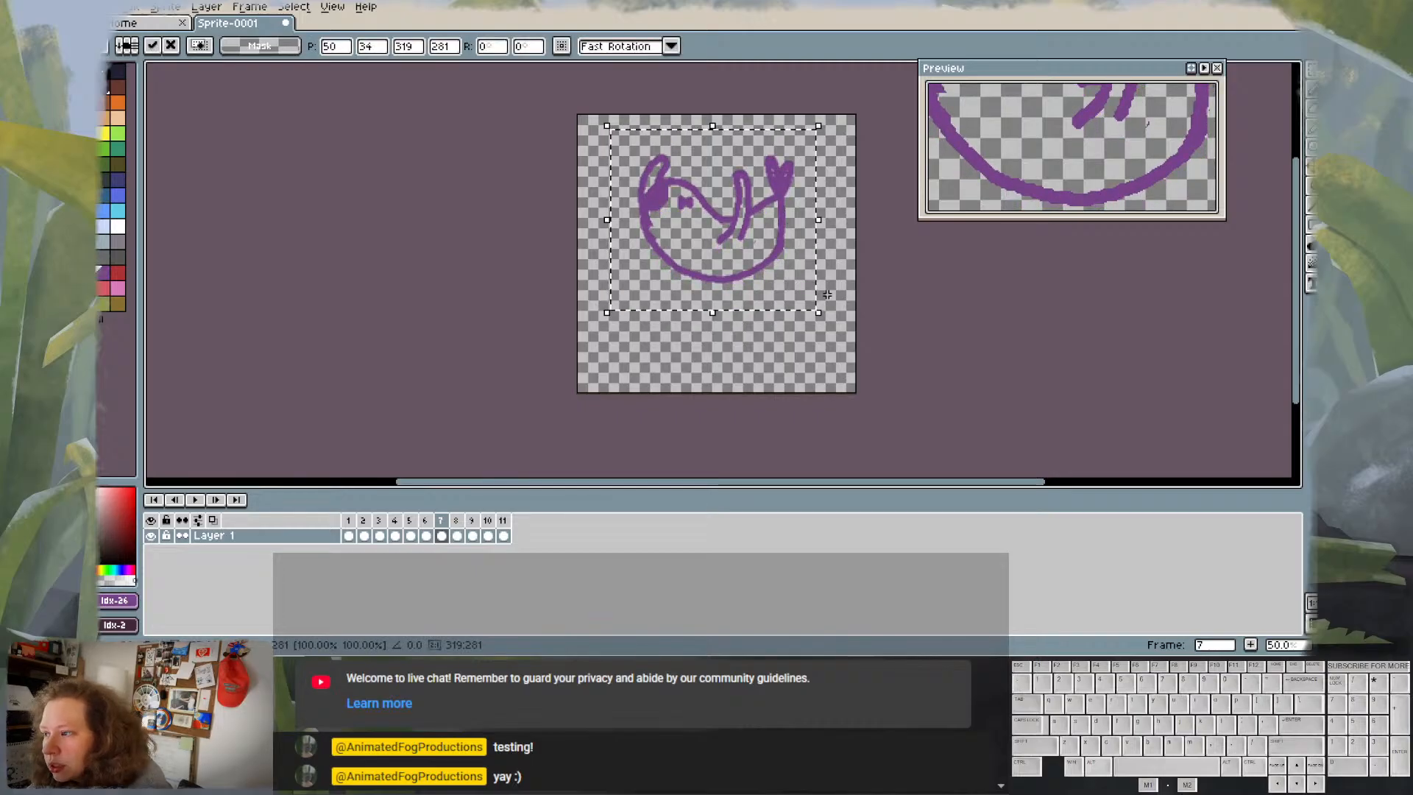
- In frame 8, lower the selected seal to Y 39, narrow it to 303 pixels and stretch it upward to 293 pixels high
click(428, 521)
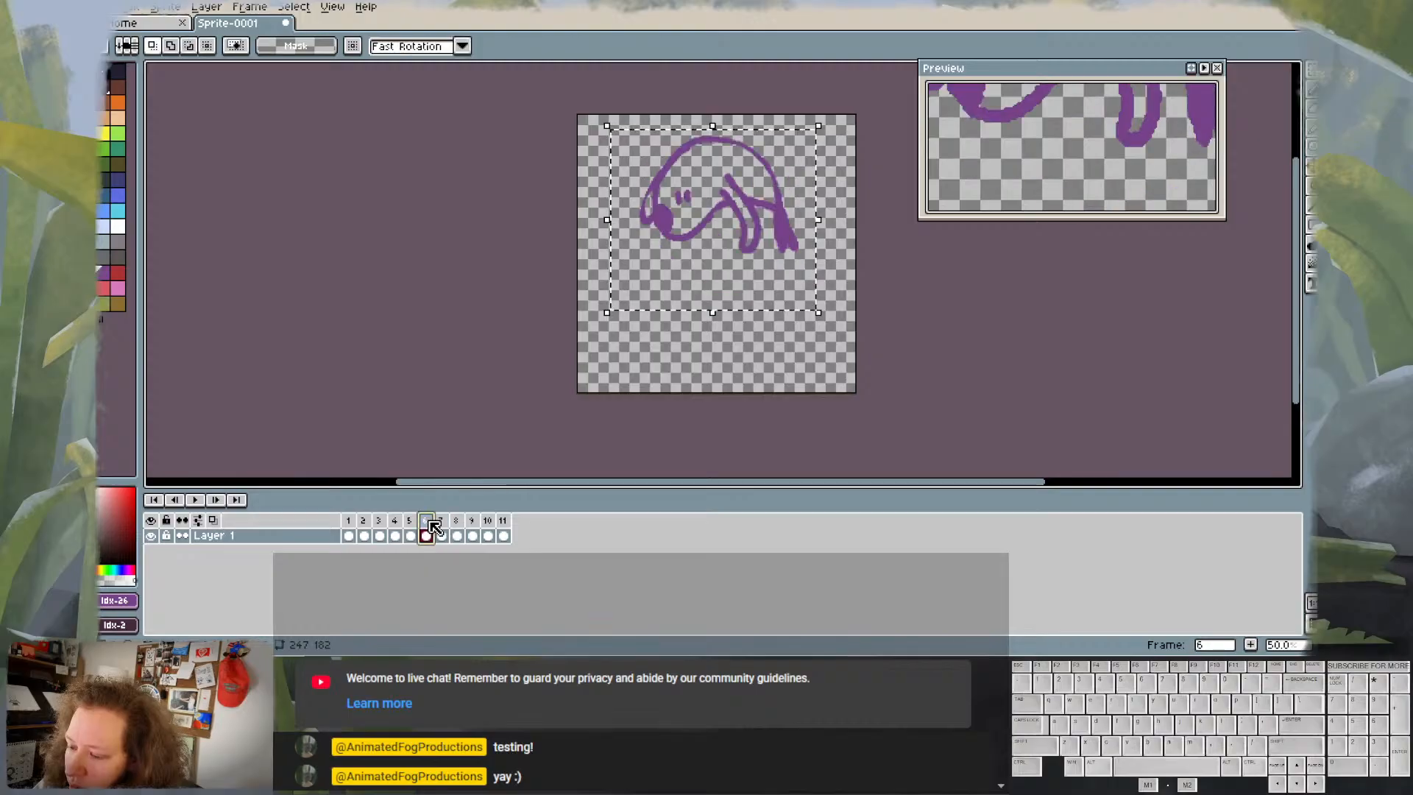
click(447, 520)
click(456, 525)
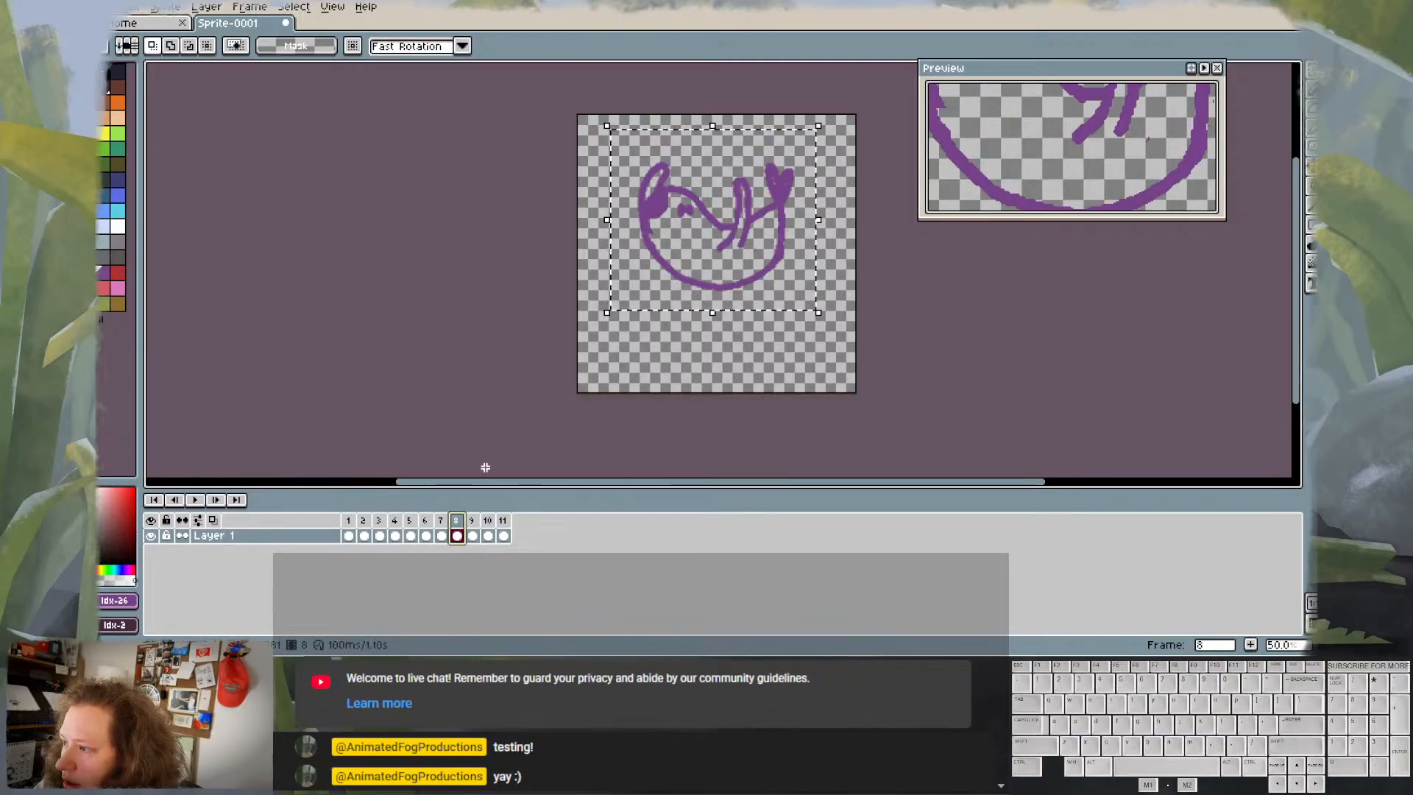
click(788, 244)
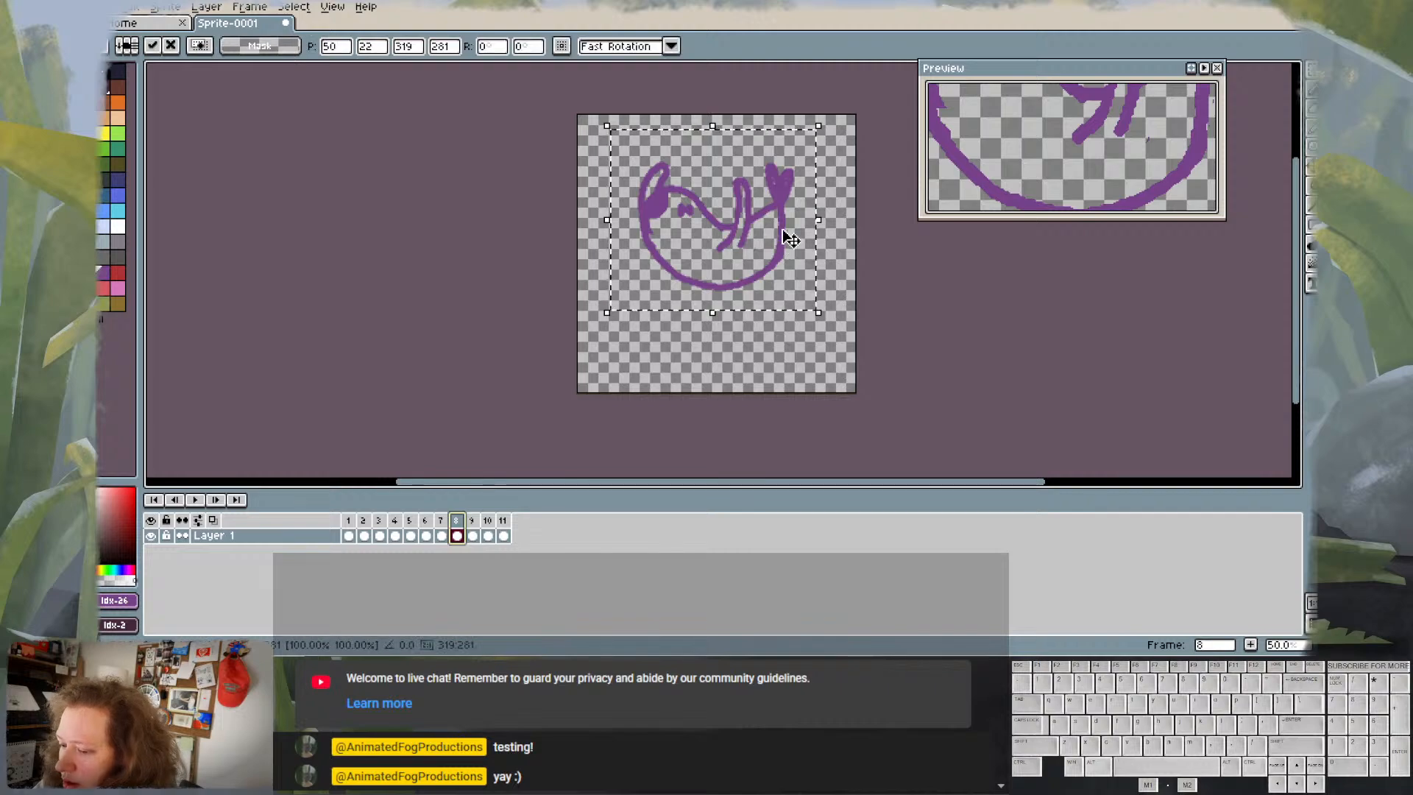
key(shift+Down)
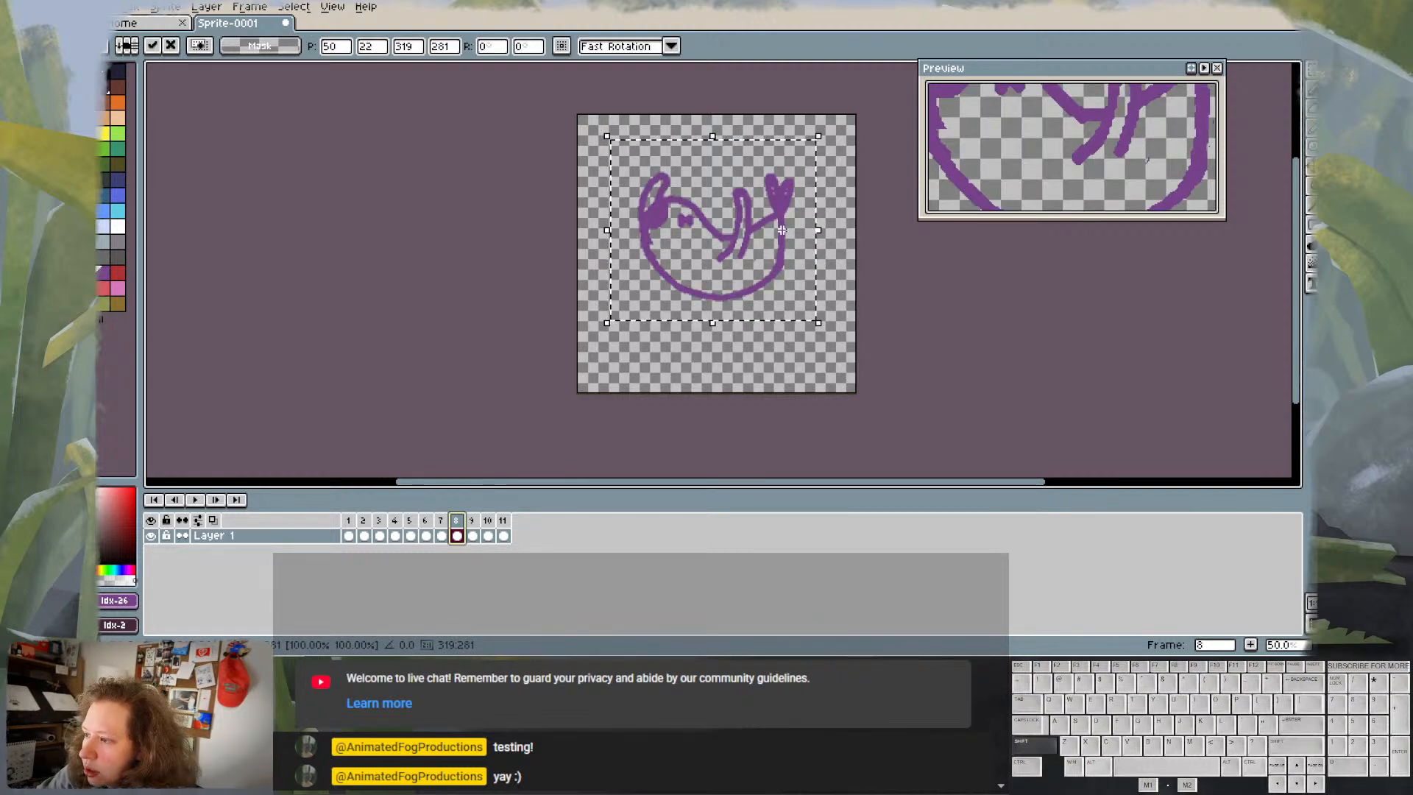
key(Down)
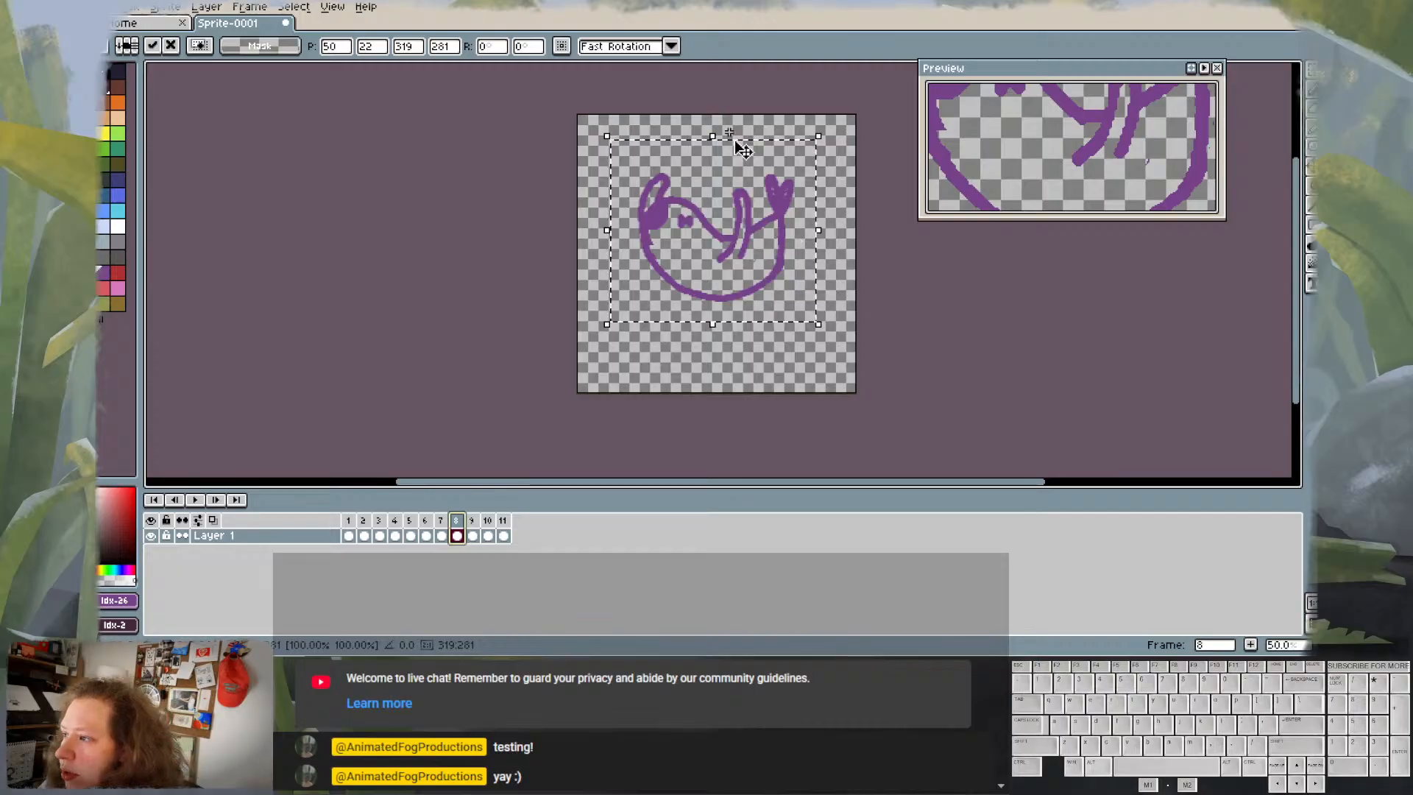
drag(819, 232, 817, 231)
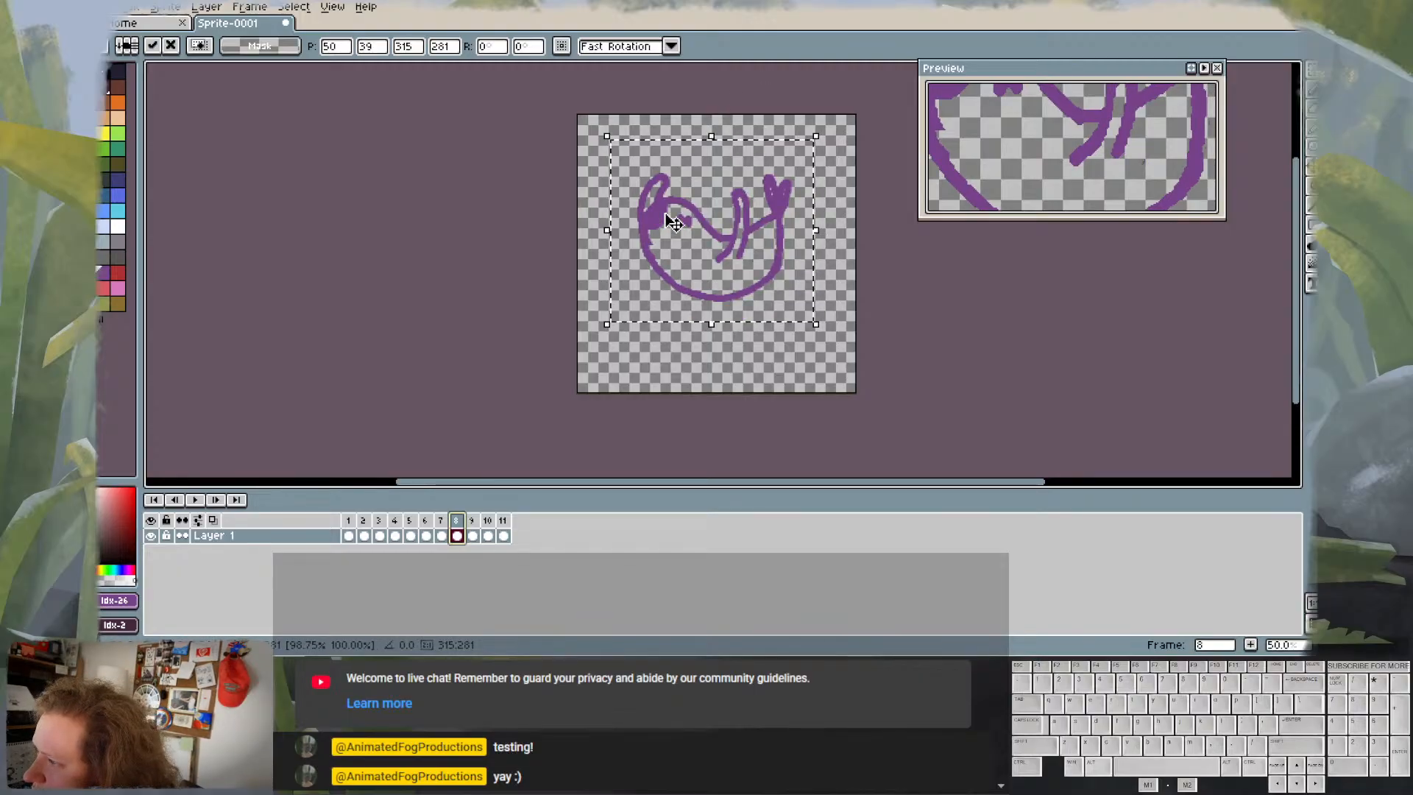
drag(605, 227, 615, 231)
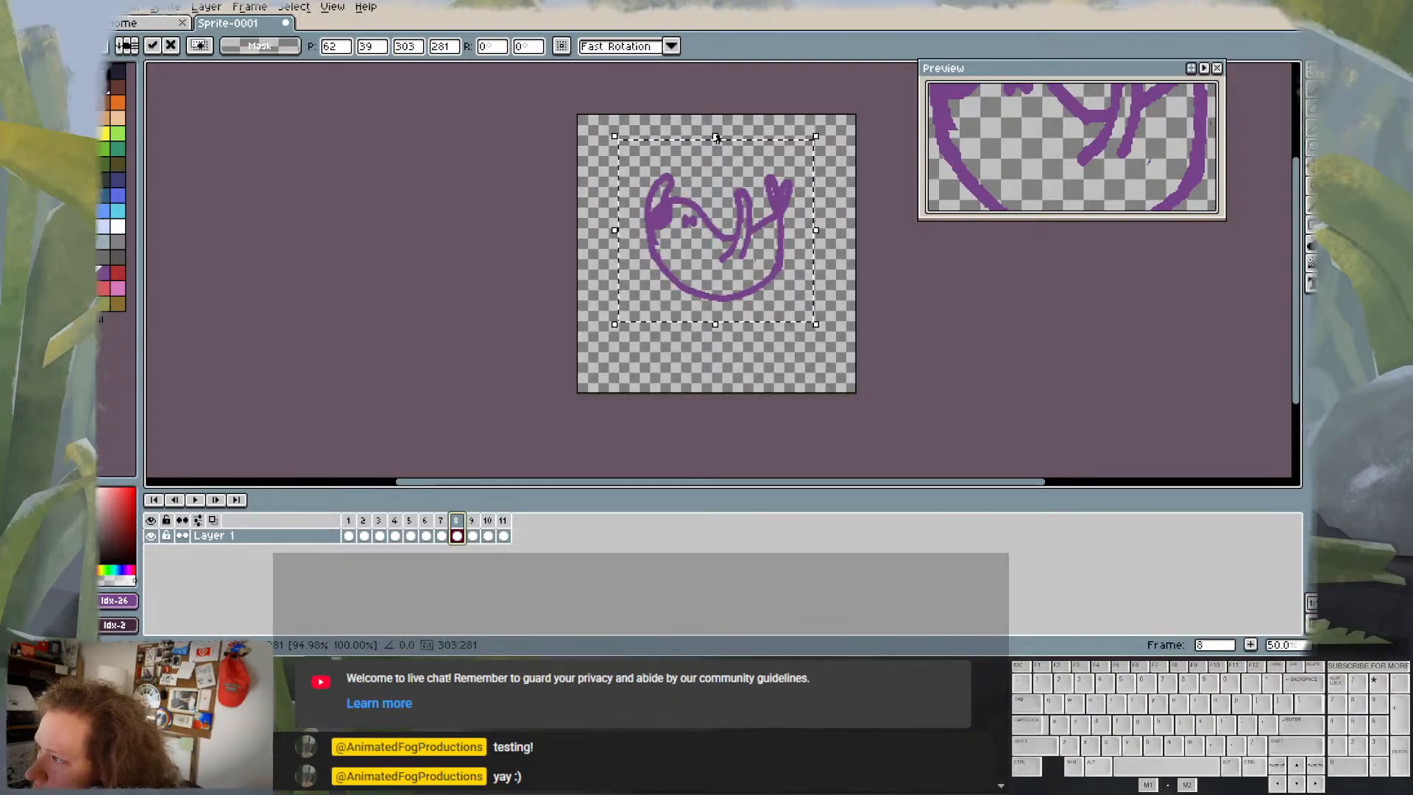
drag(716, 137, 718, 131)
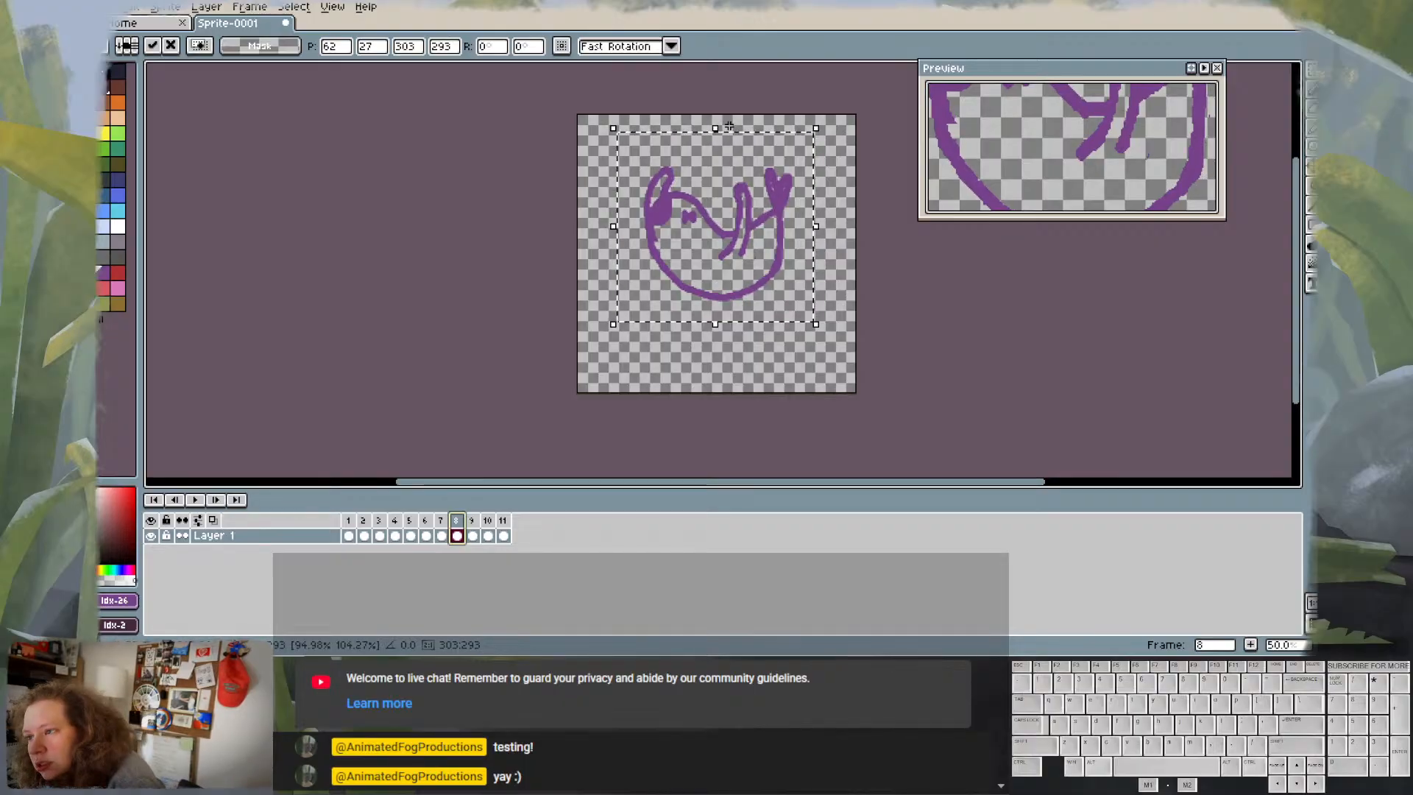
click(847, 358)
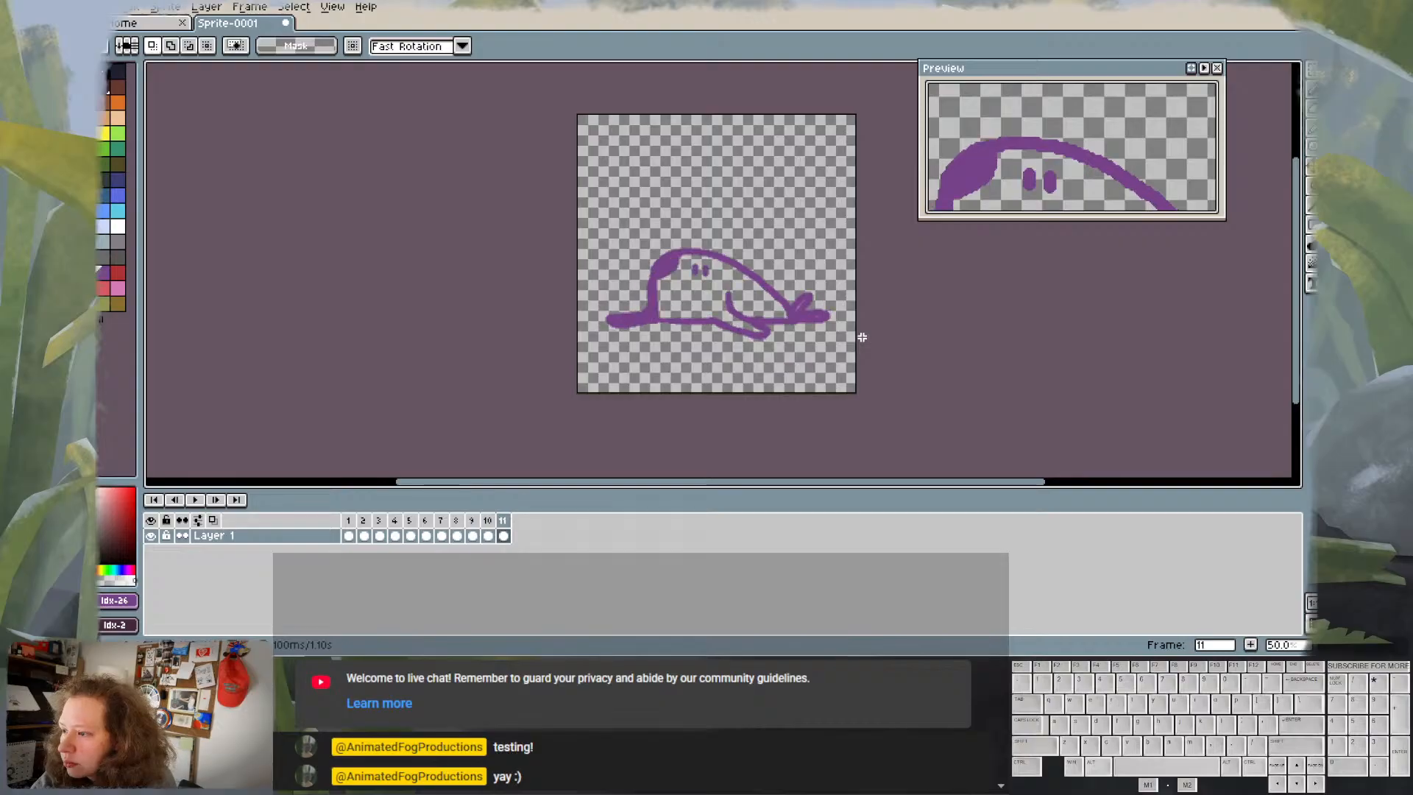
- Play the loop, stop it, and flip between frames 9, 10 and 11 to compare the landing poses
click(195, 500)
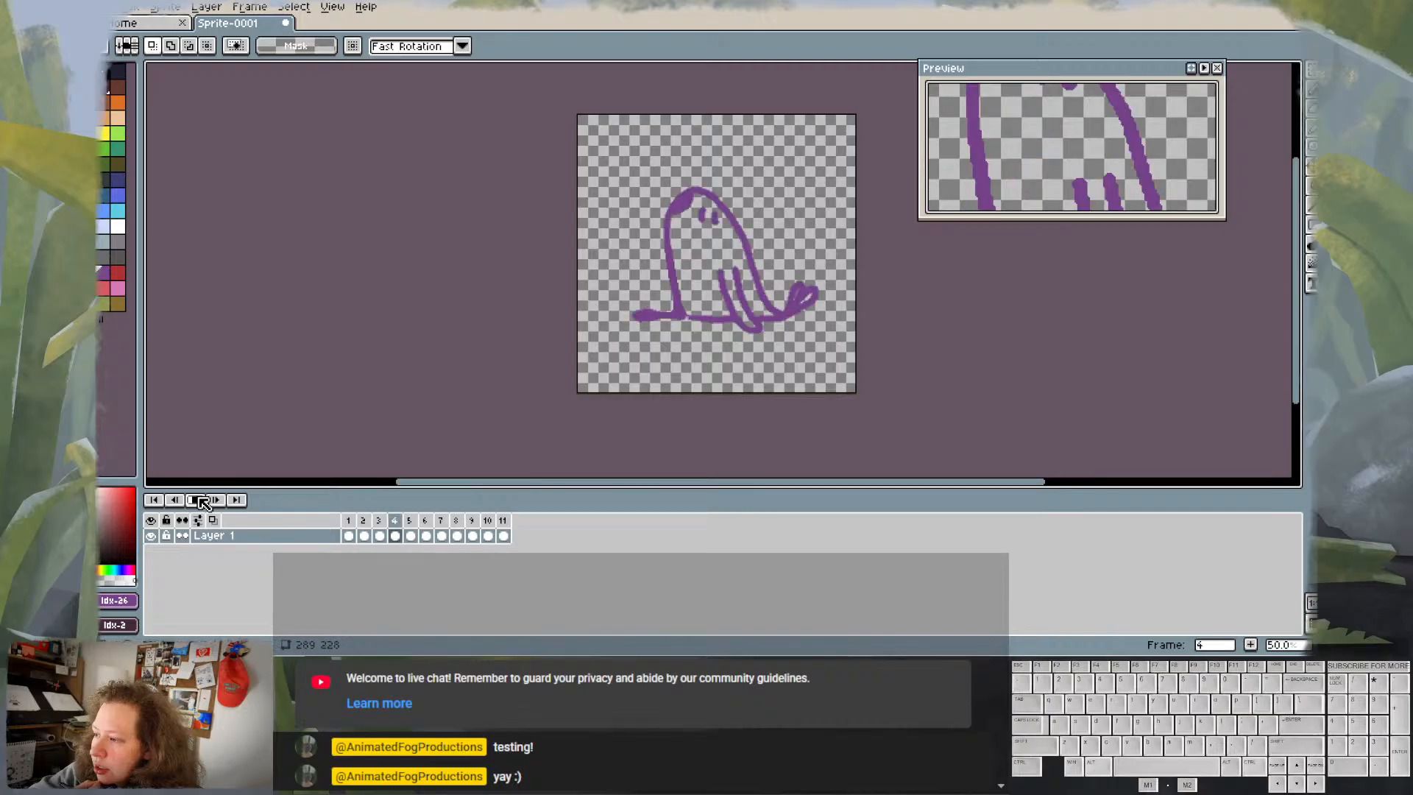
click(202, 502)
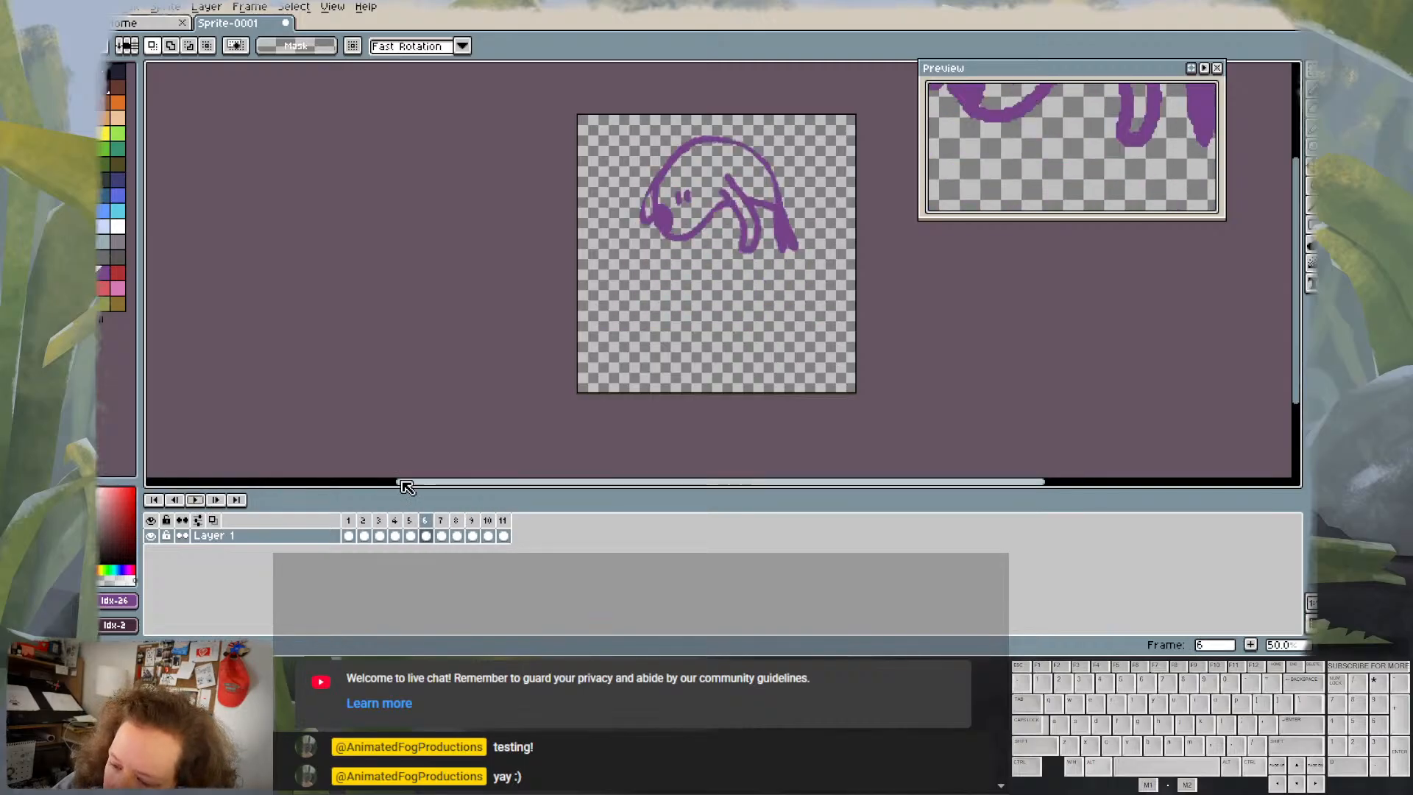
click(495, 522)
click(504, 522)
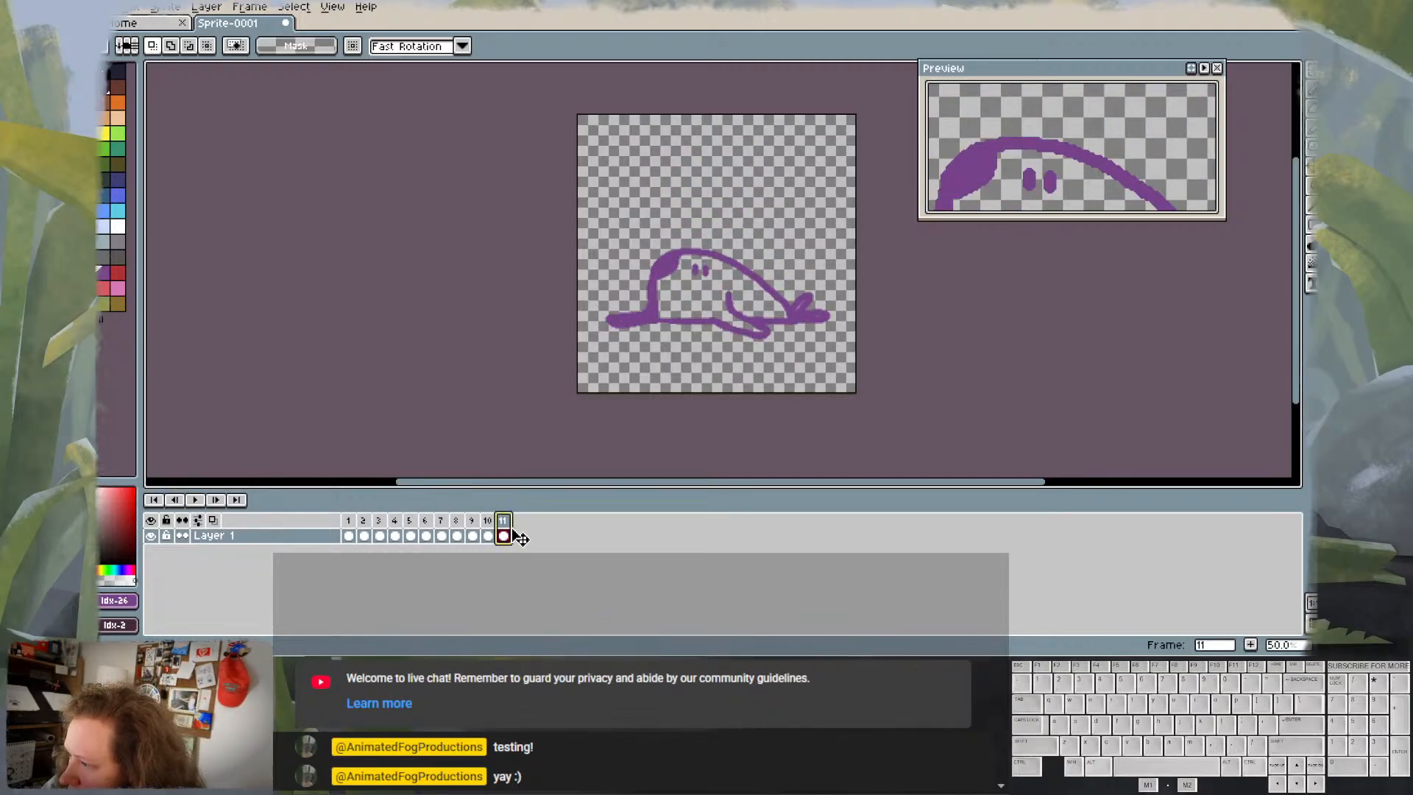
click(490, 533)
click(503, 533)
click(489, 533)
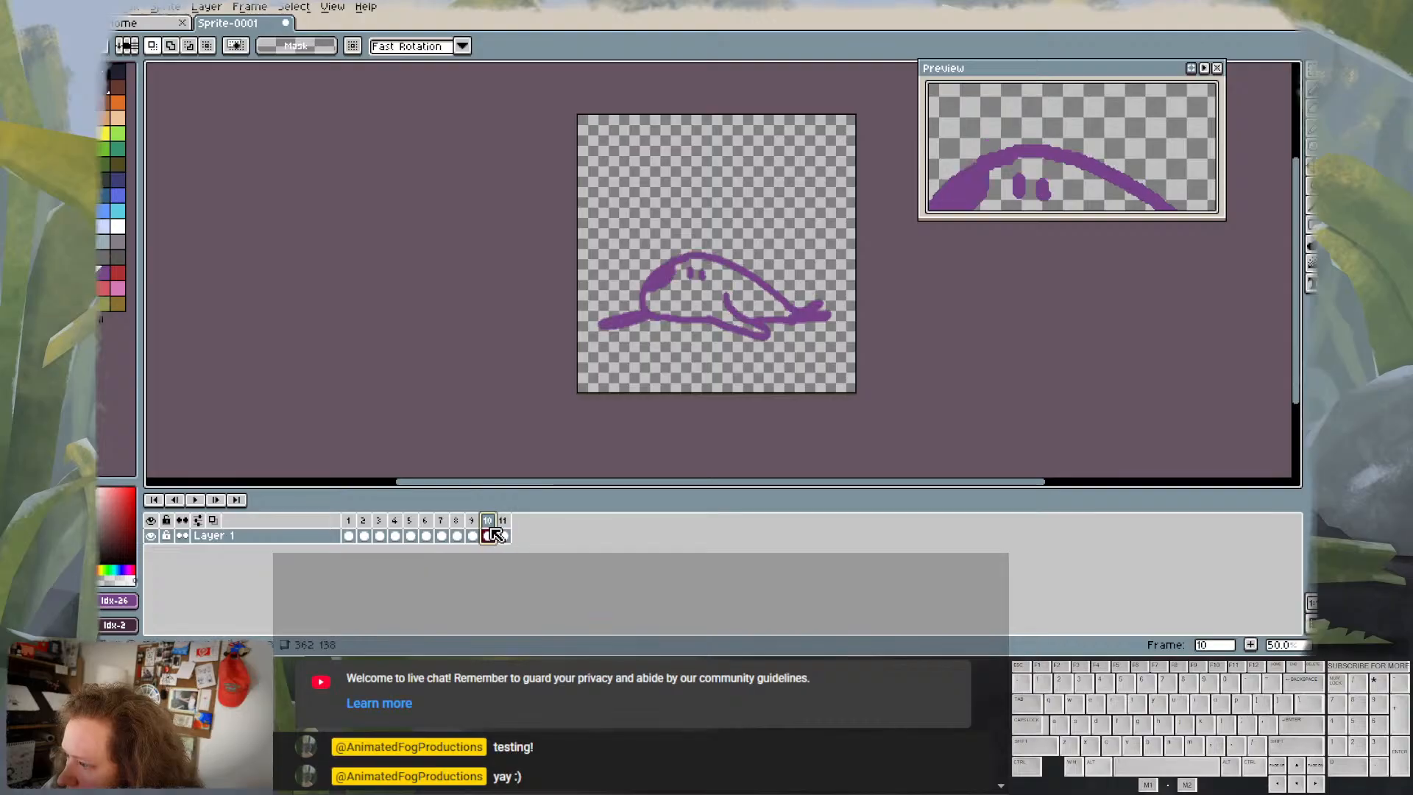
click(503, 532)
click(489, 535)
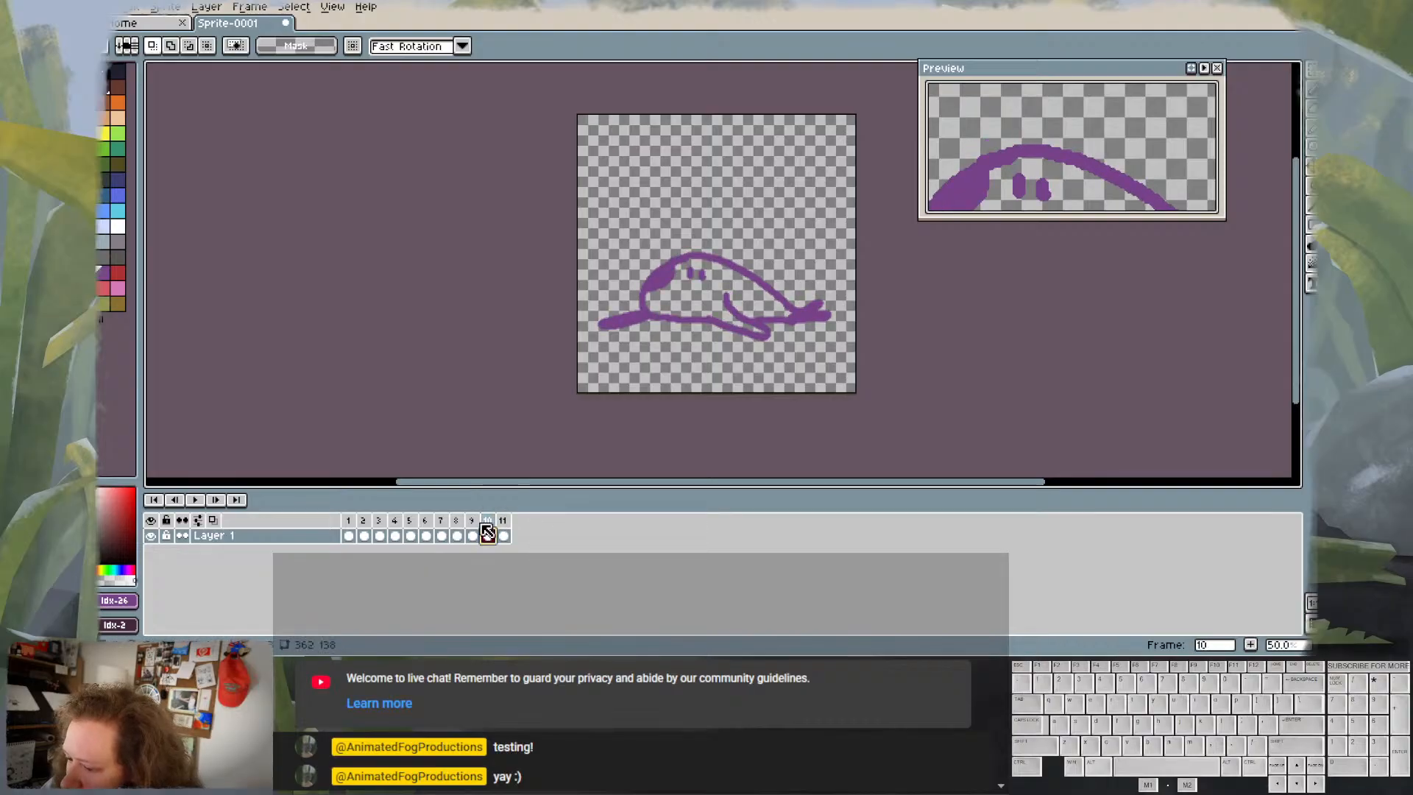
click(472, 533)
click(490, 524)
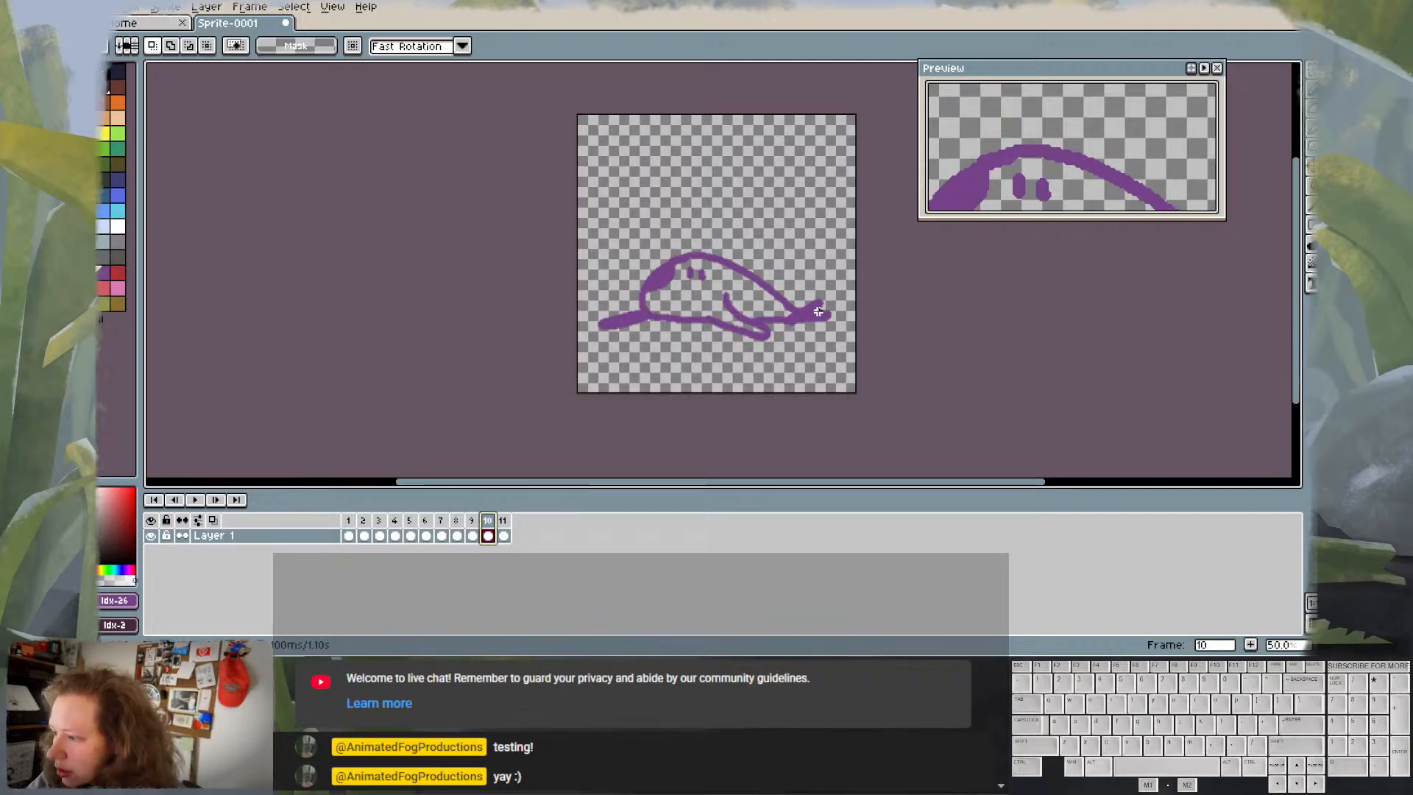
- Erase the raised part of the seal's tail in frame 10 and check it against frame 11
key(b)
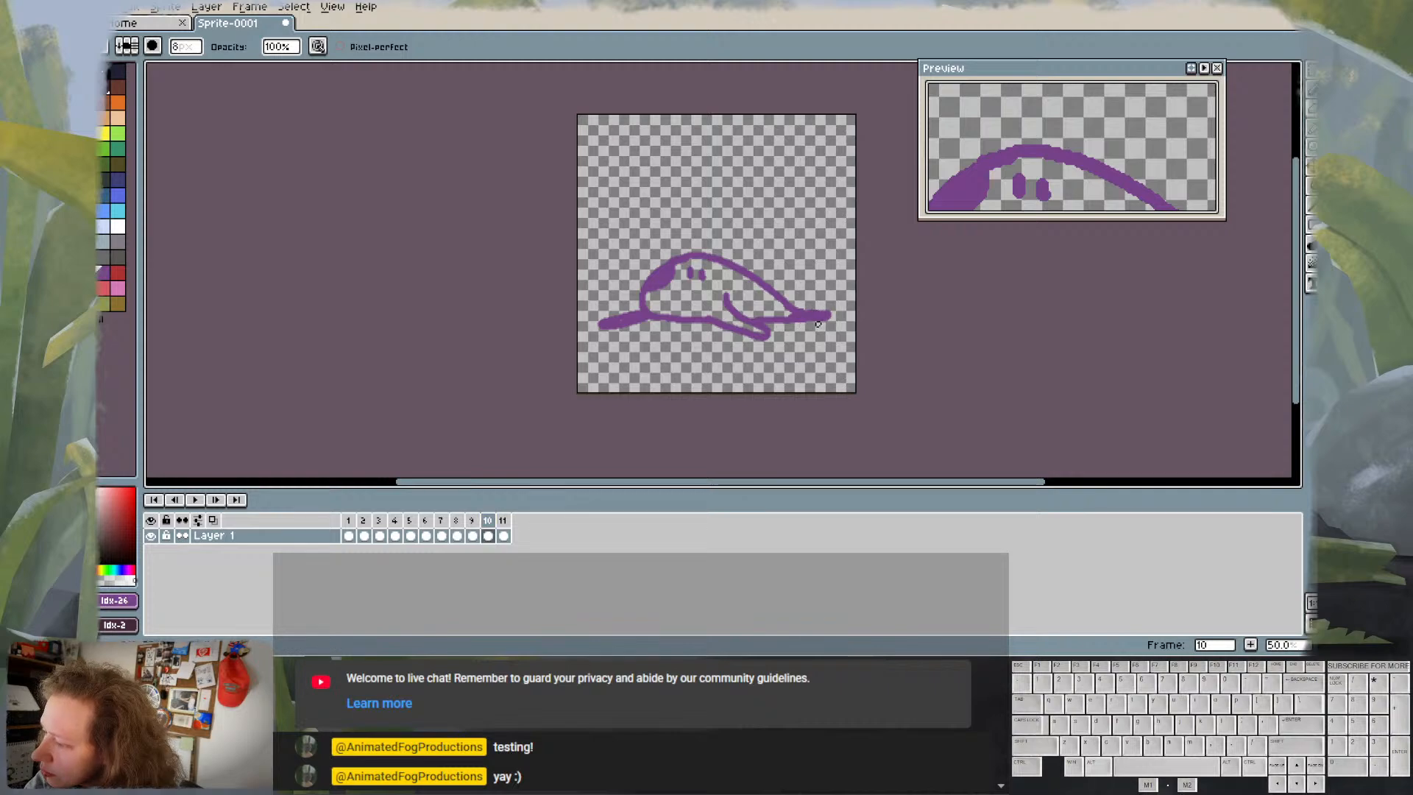
key(period)
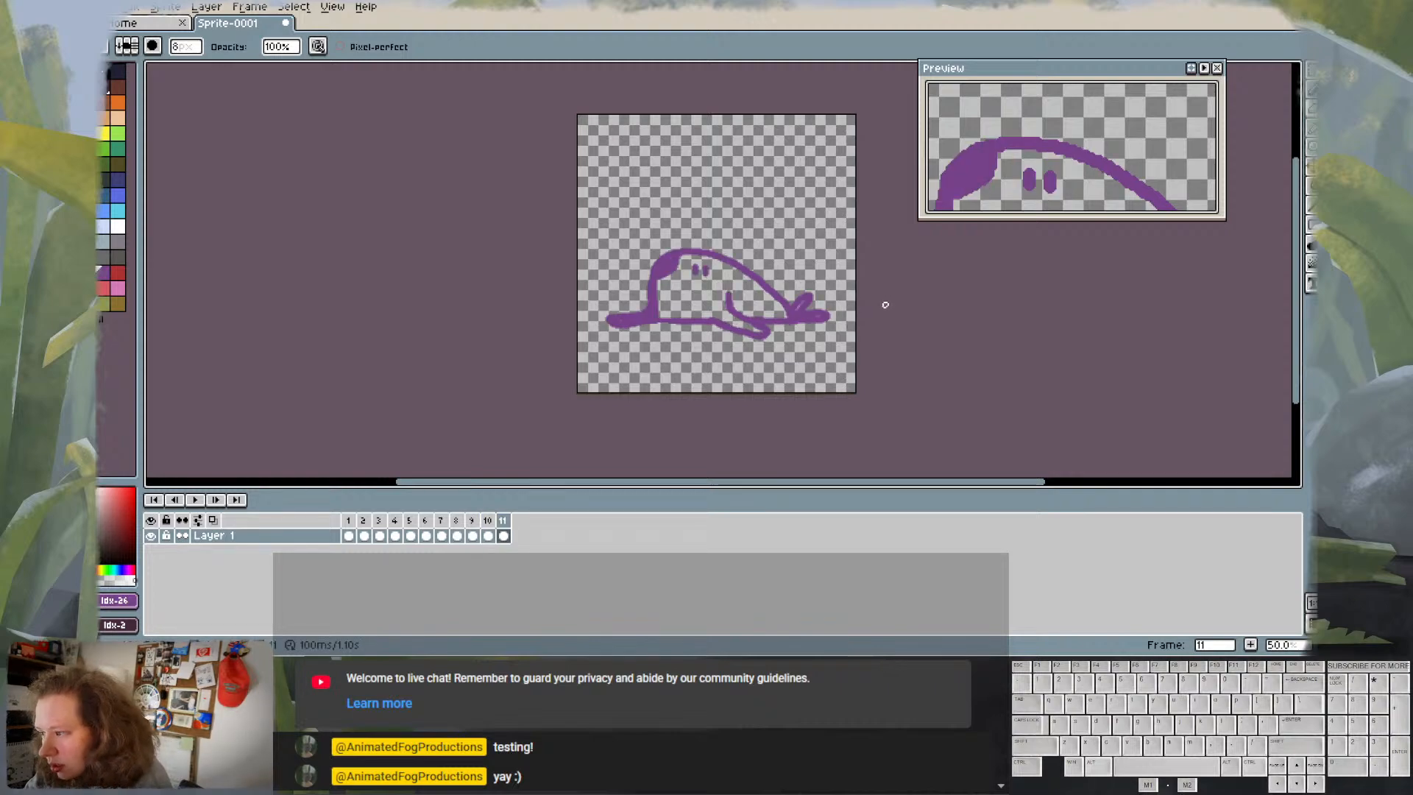
click(488, 535)
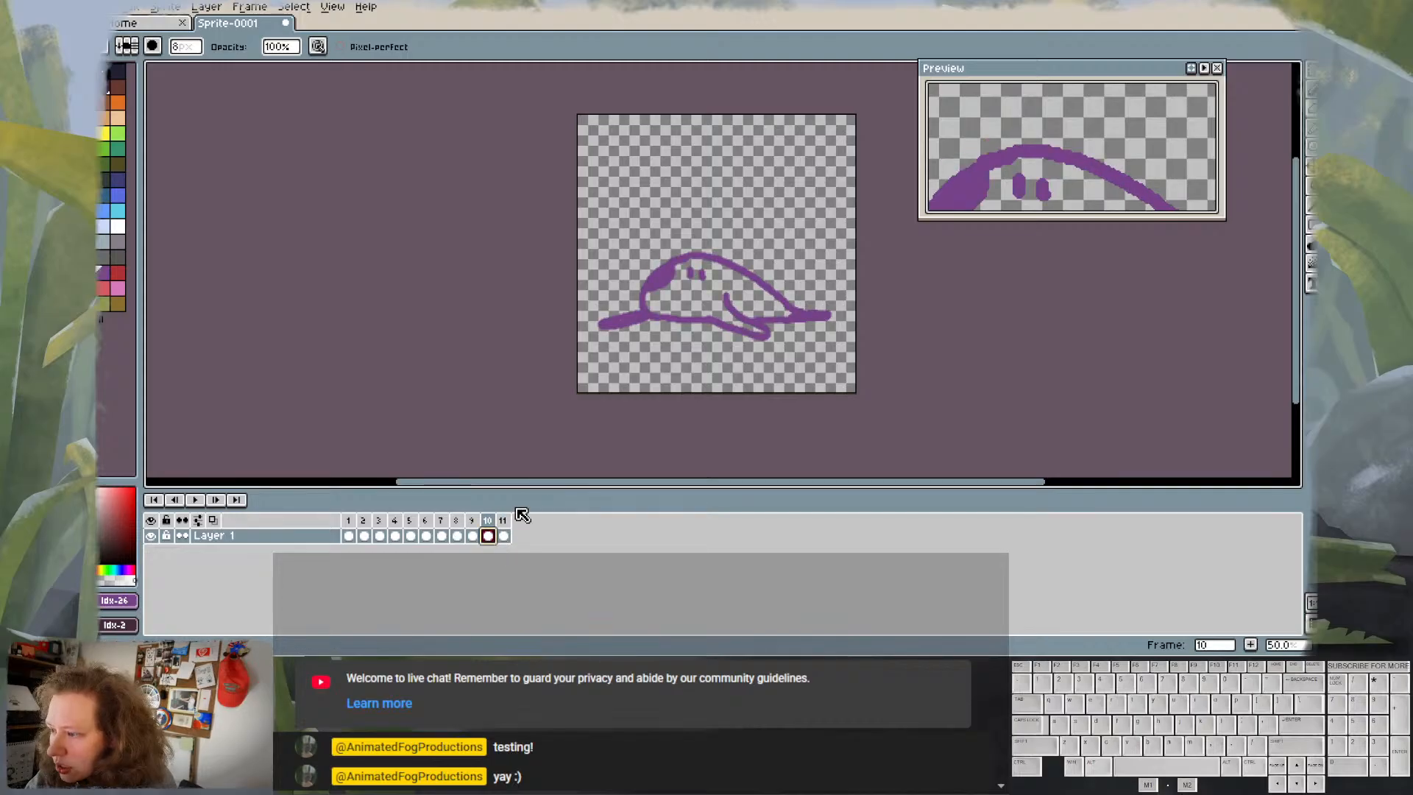
- Flip back and forth between frames 10 and 11 to examine how the tail and body change
key(Right)
key(Left)
key(Right)
key(Left)
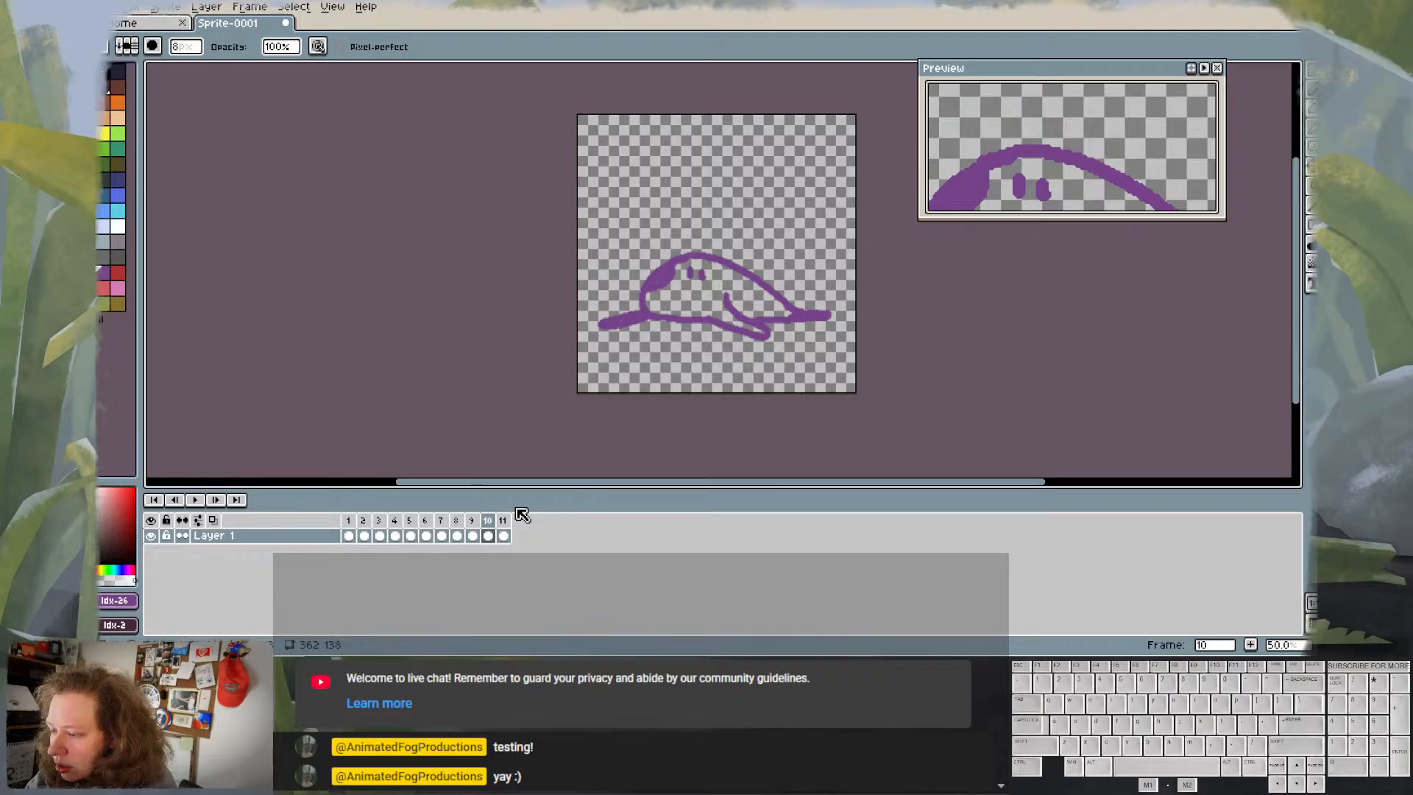
key(Right)
key(Left)
key(Left)
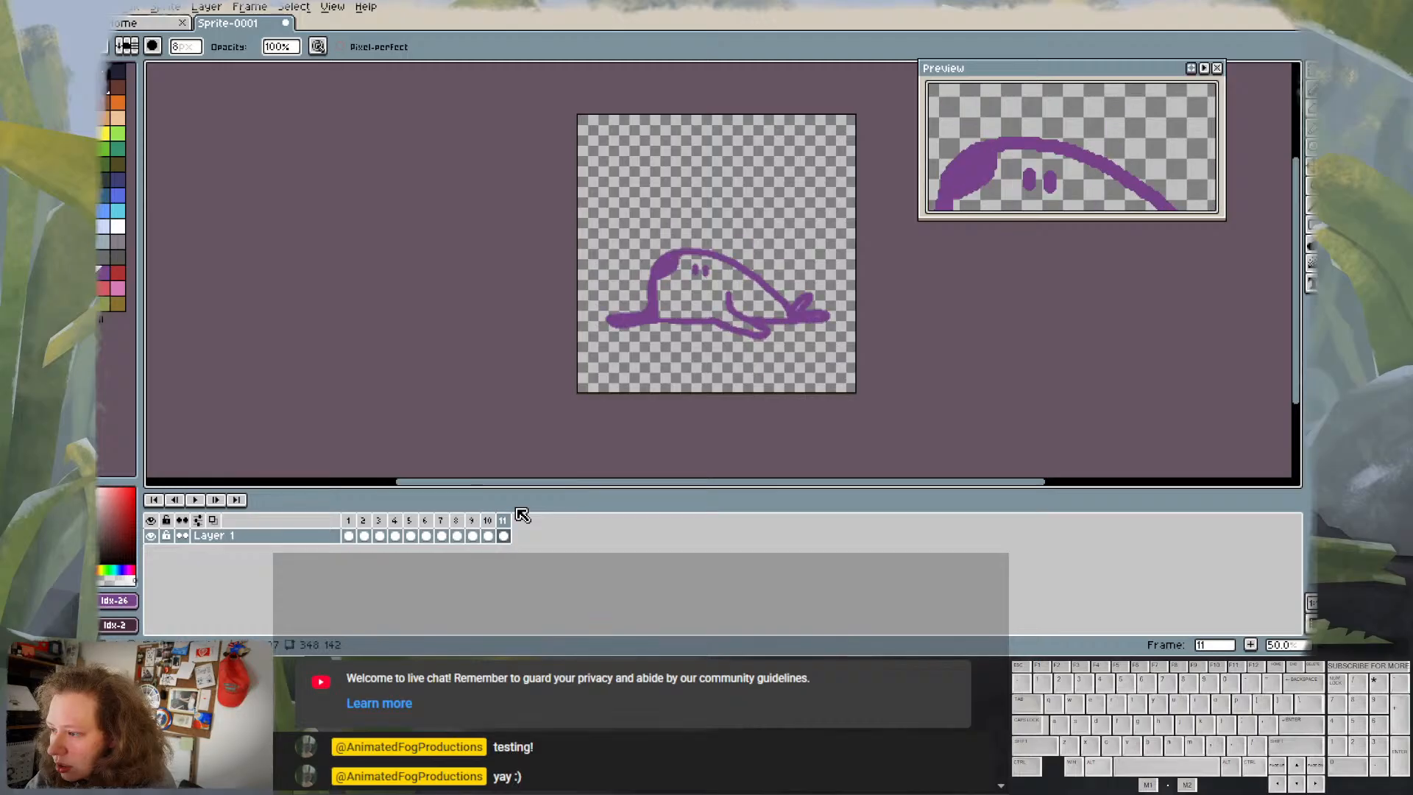
key(Right)
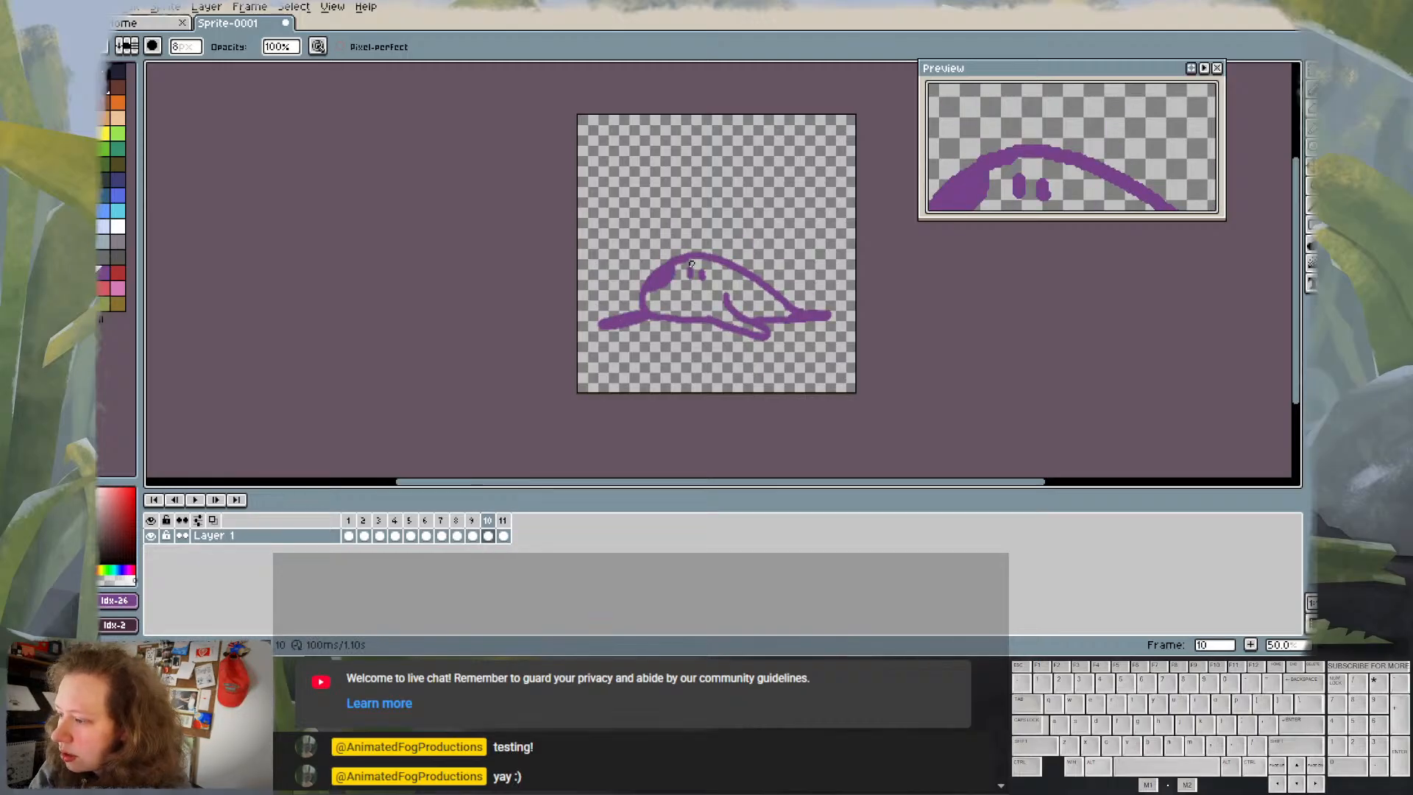
- Erase the top of the seal's head and back outline in frame 10 and redraw it as a lower, flatter curve
key(e)
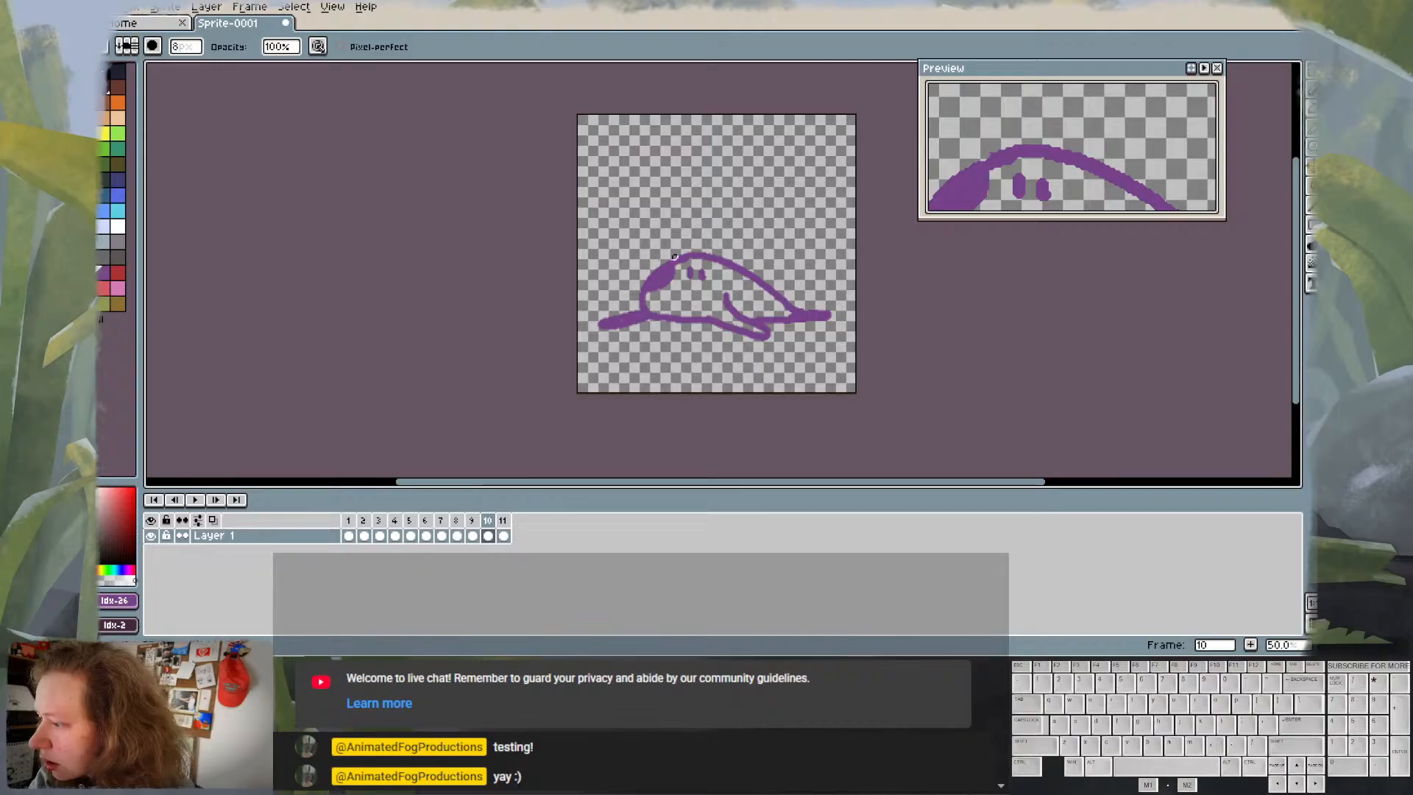
mouse_move(674, 257)
mouse_down()
mouse_move(773, 278)
mouse_move(662, 258)
mouse_up()
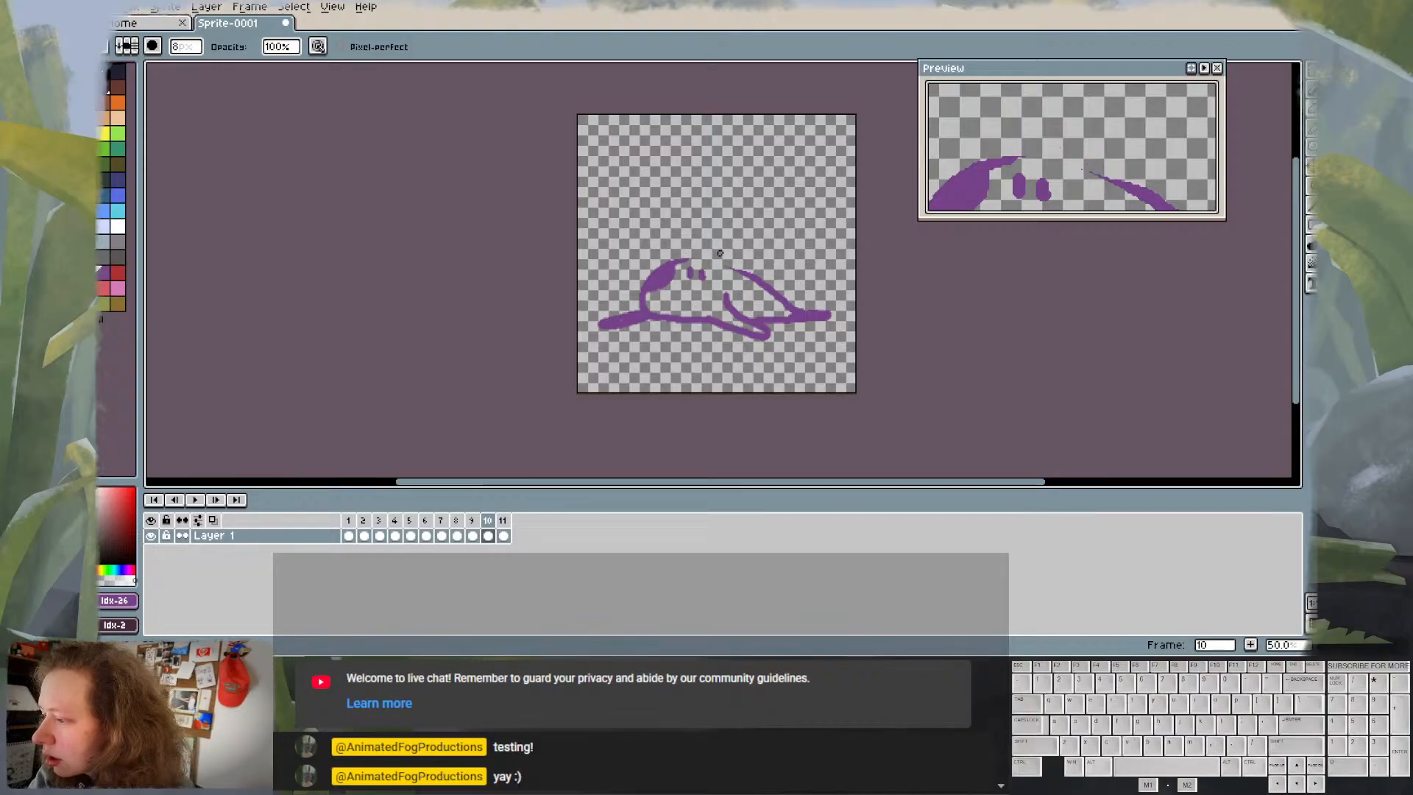
key(b)
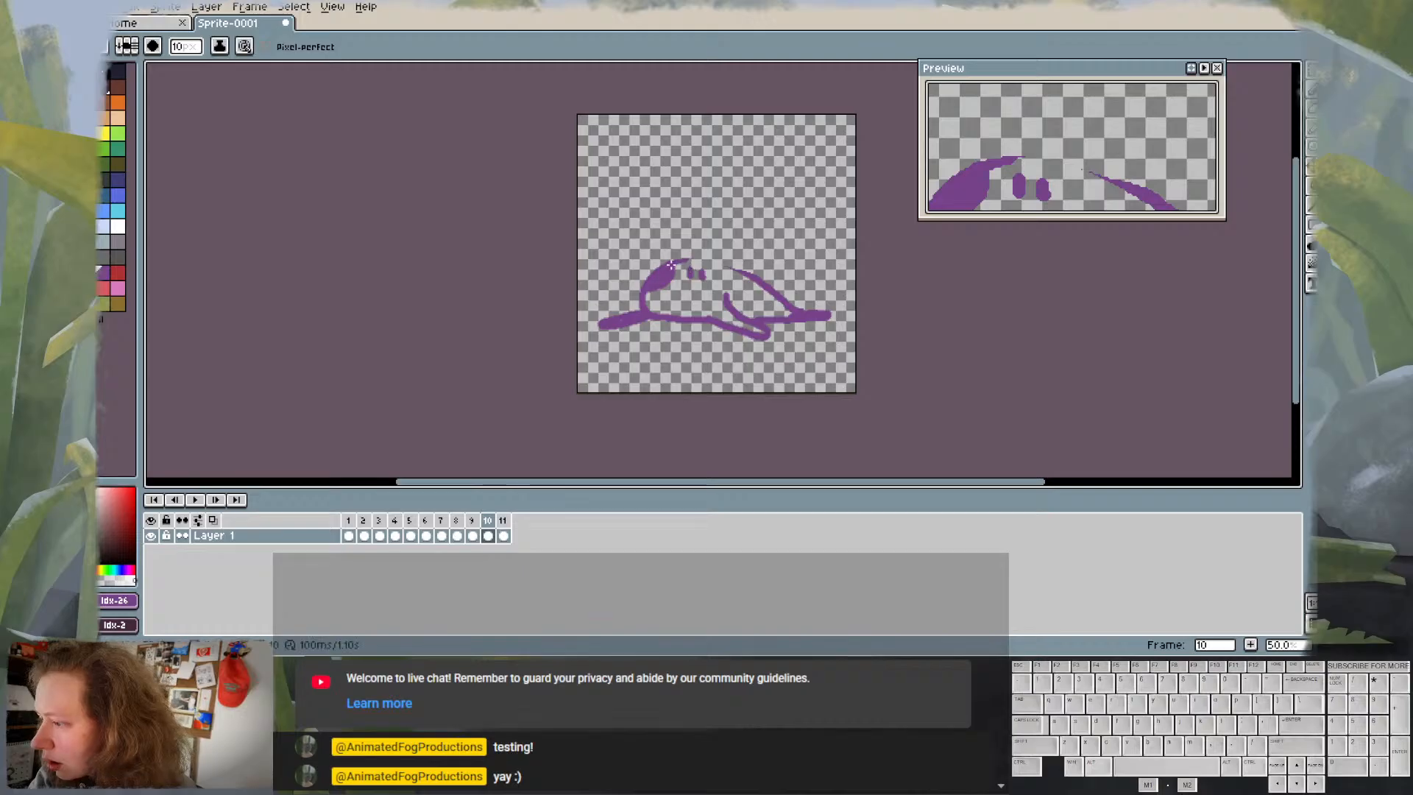
drag(705, 264, 745, 274)
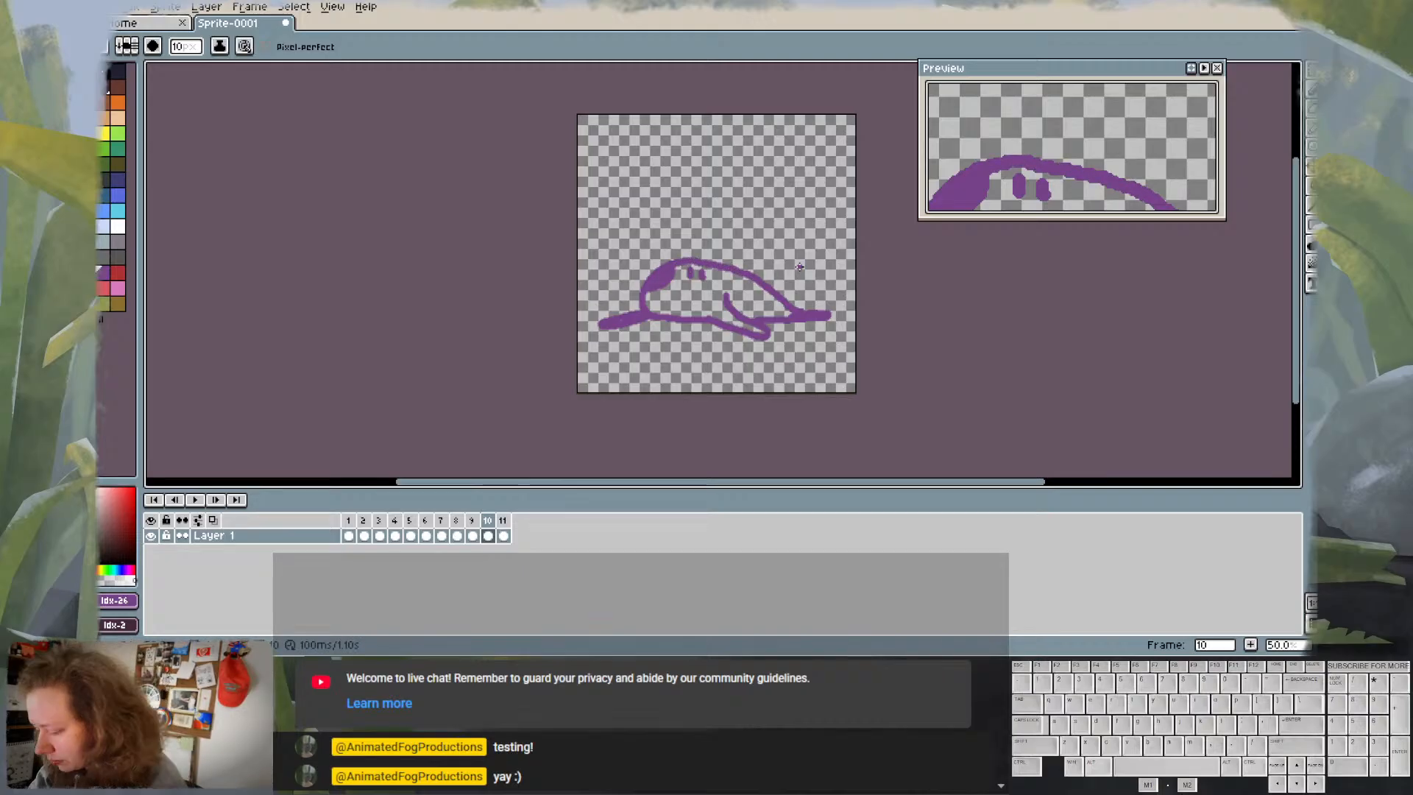
- Step repeatedly between frames 10 and 11 to compare the redrawn back outline with the final pose
key(Left)
key(Right)
key(Right)
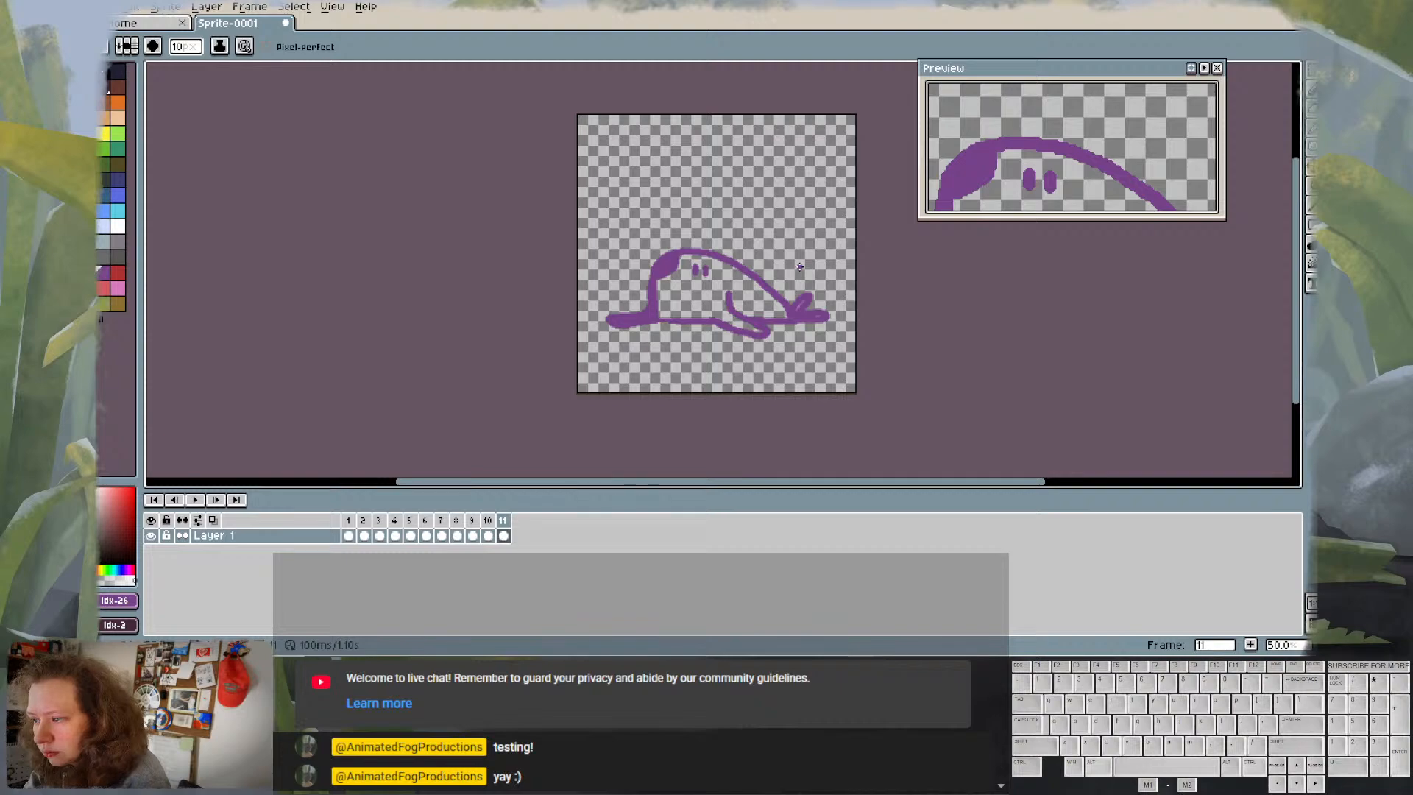
key(Left)
key(Right)
key(Left)
key(Right)
key(Left)
key(Right)
key(Left)
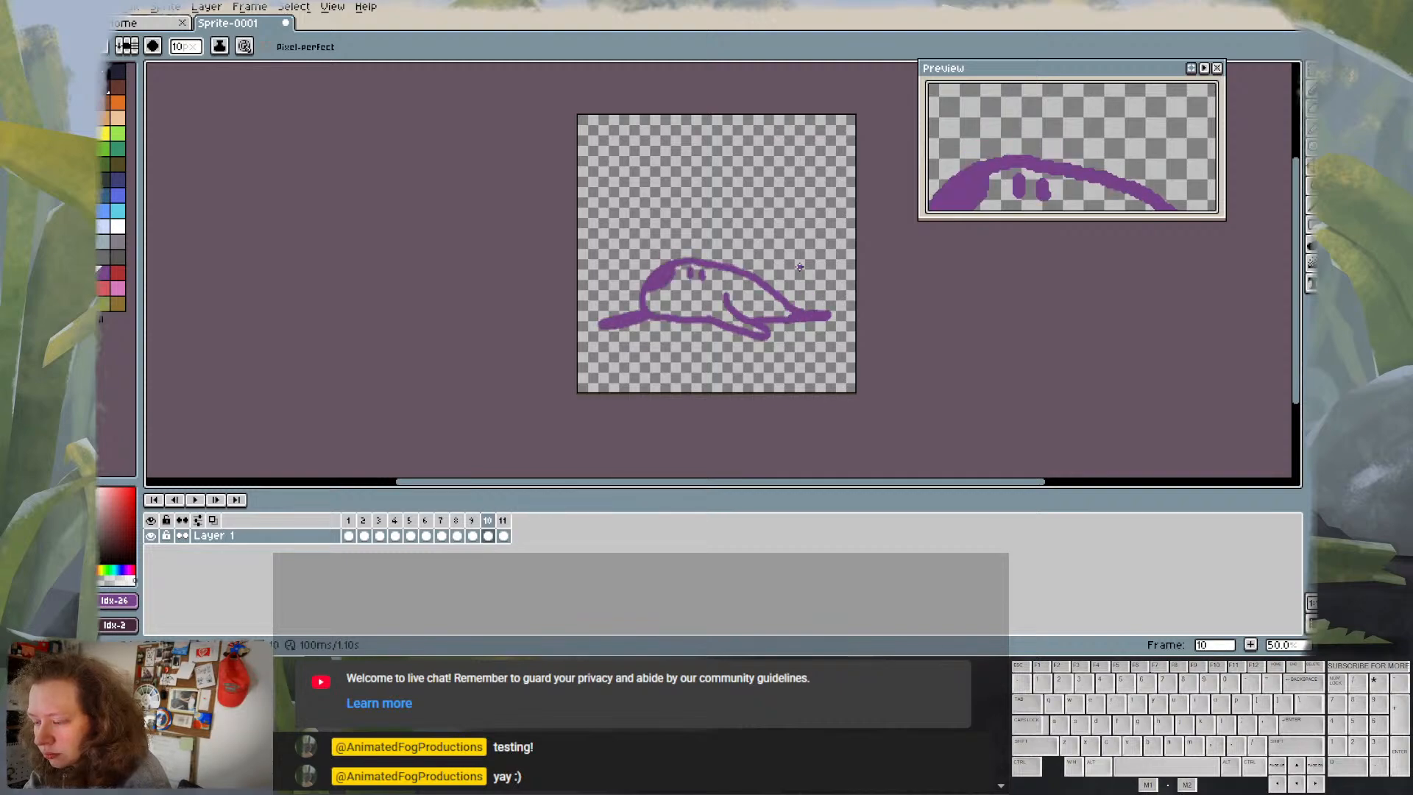
key(Right)
key(Left)
key(Right)
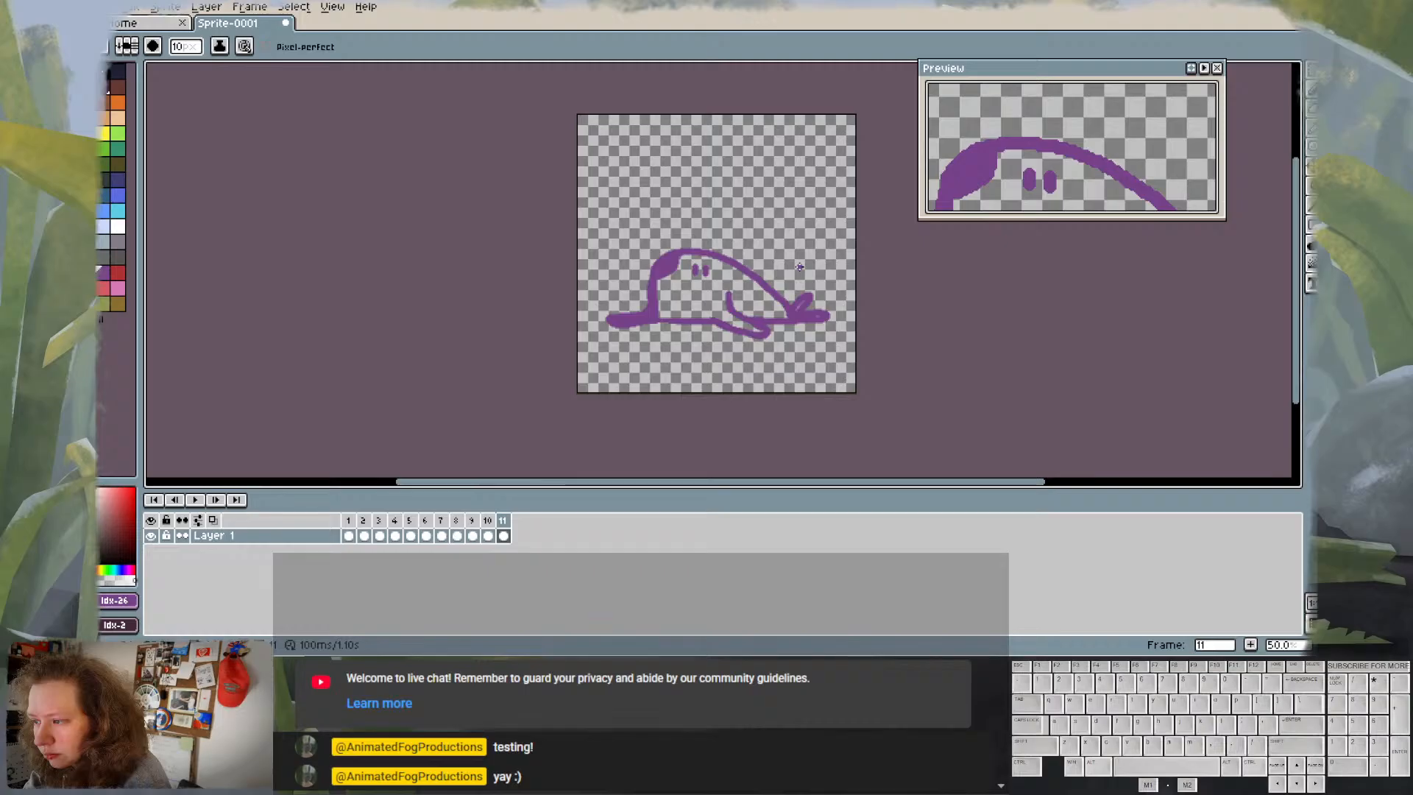
key(Left)
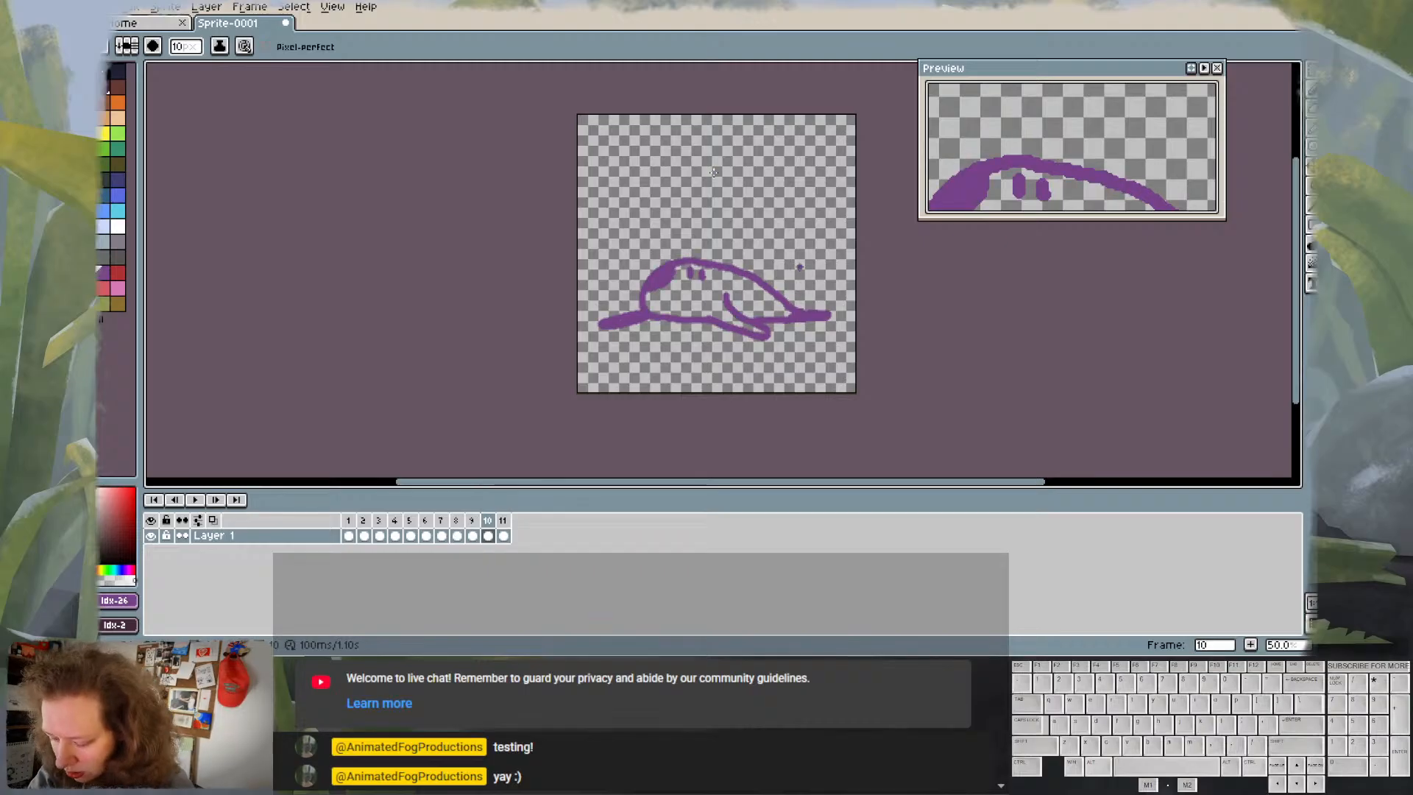
- Select the upper half of the seal in frame 10, nudge it down a few pixels, and compare it with frame 11
key(m)
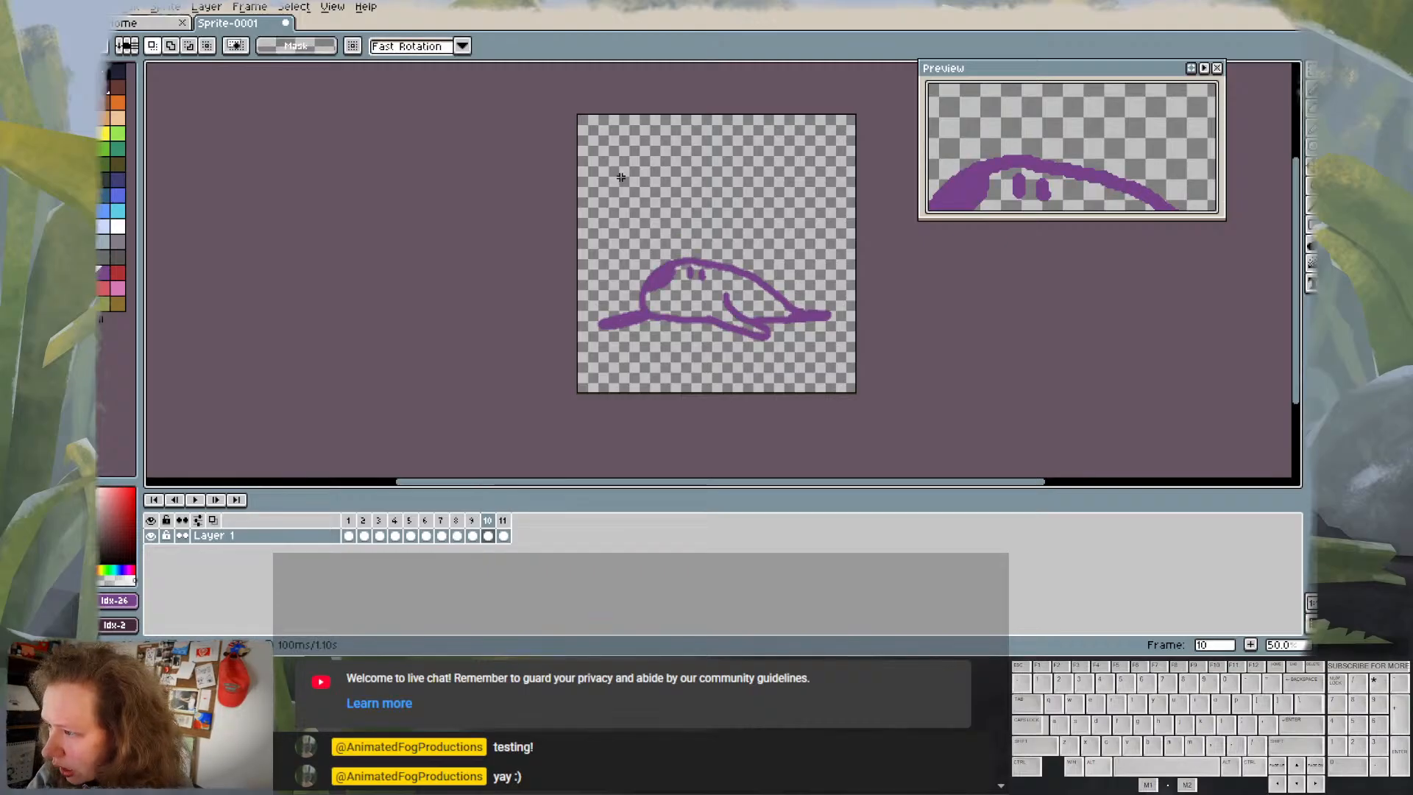
drag(621, 177, 815, 286)
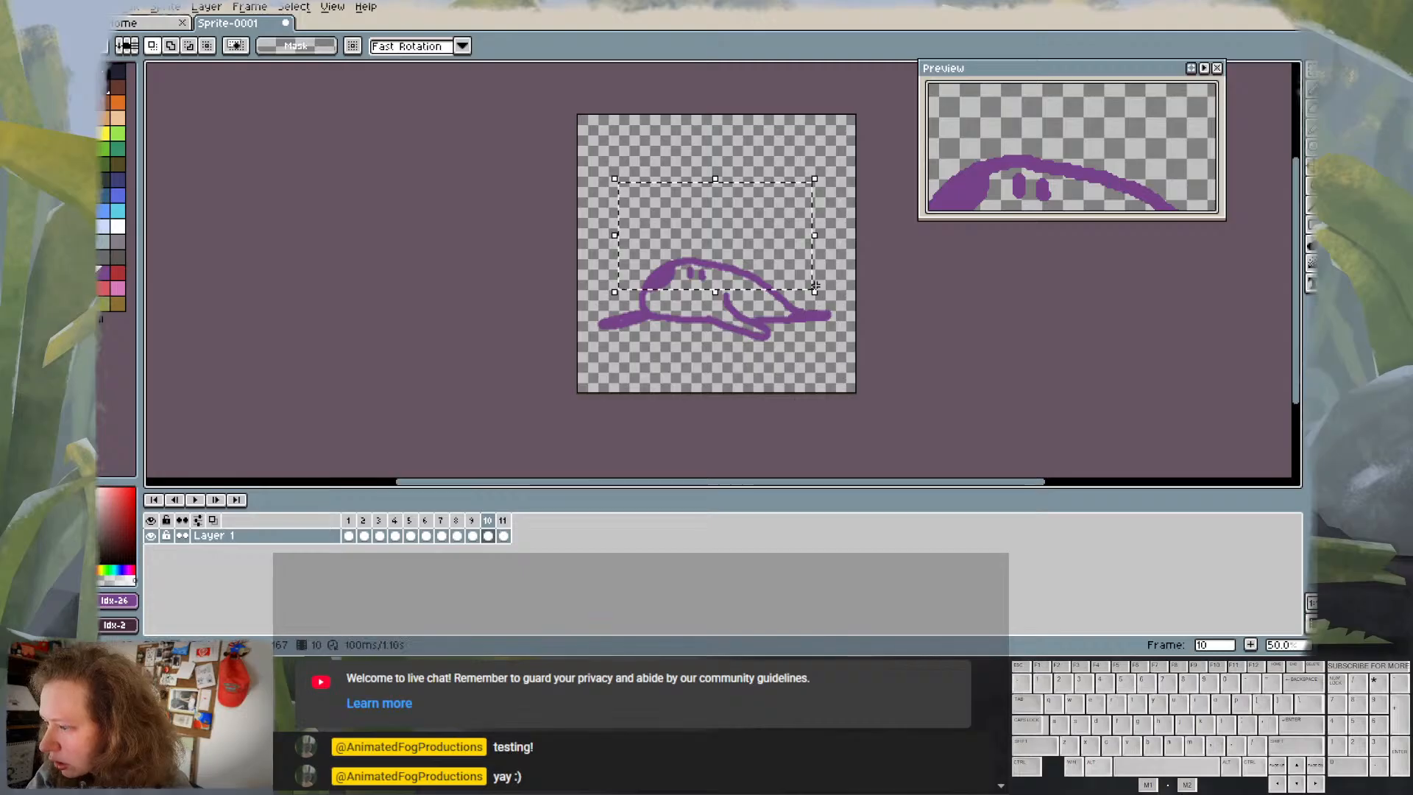
key(Down)
key(Down)
key(Down)
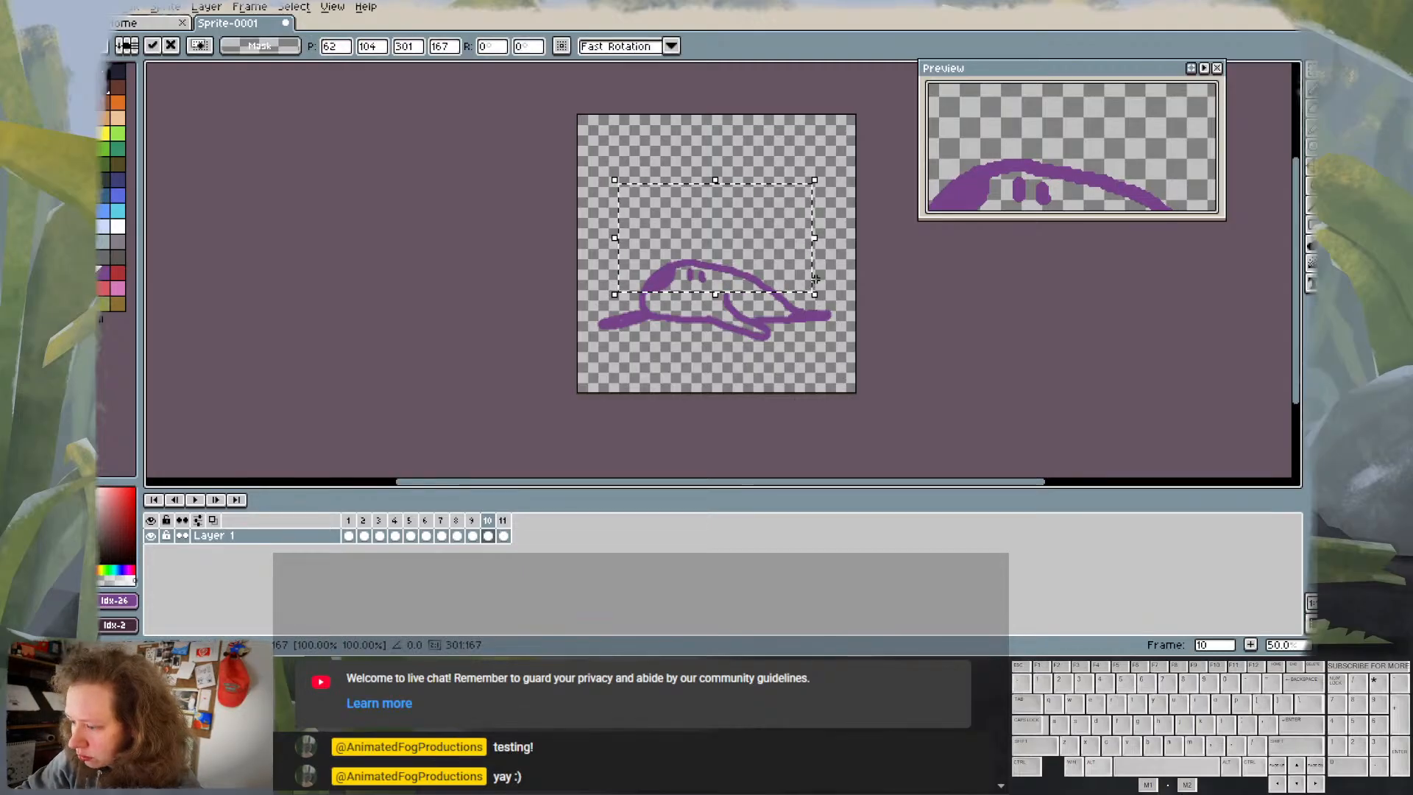
click(842, 254)
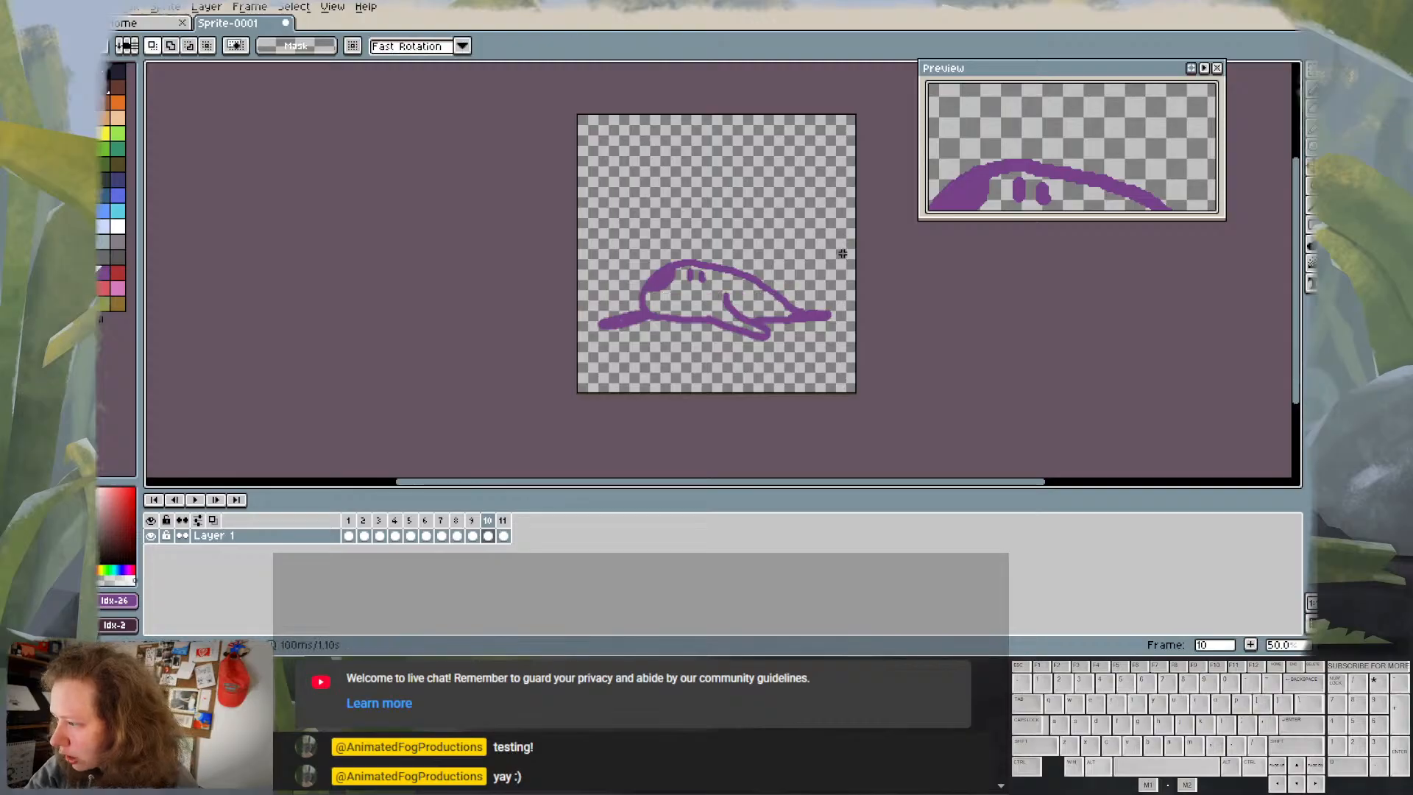
key(Right)
key(Left)
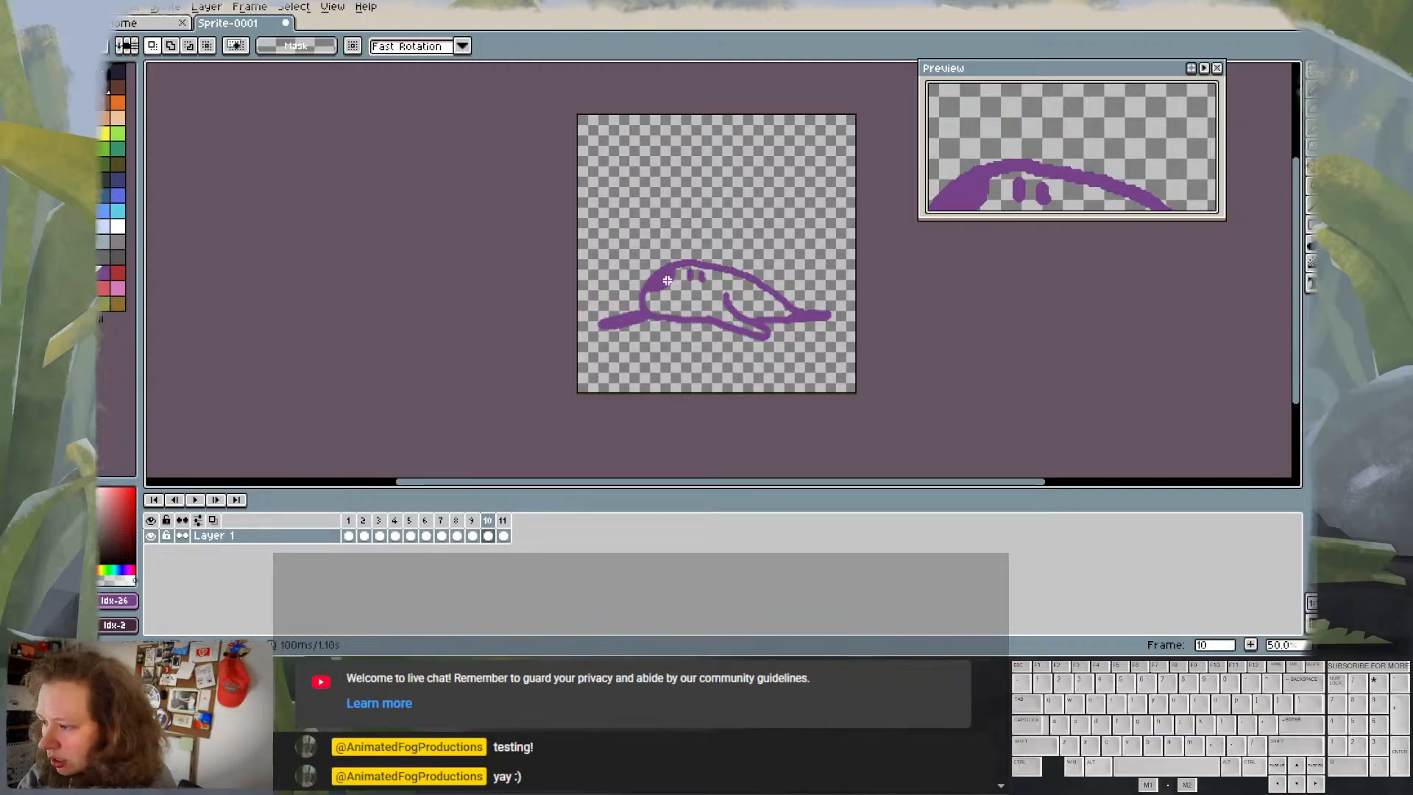
- Redraw the seal's chin outline in frame 10 farther forward, erase the old line, and compare it with frame 11
key(b)
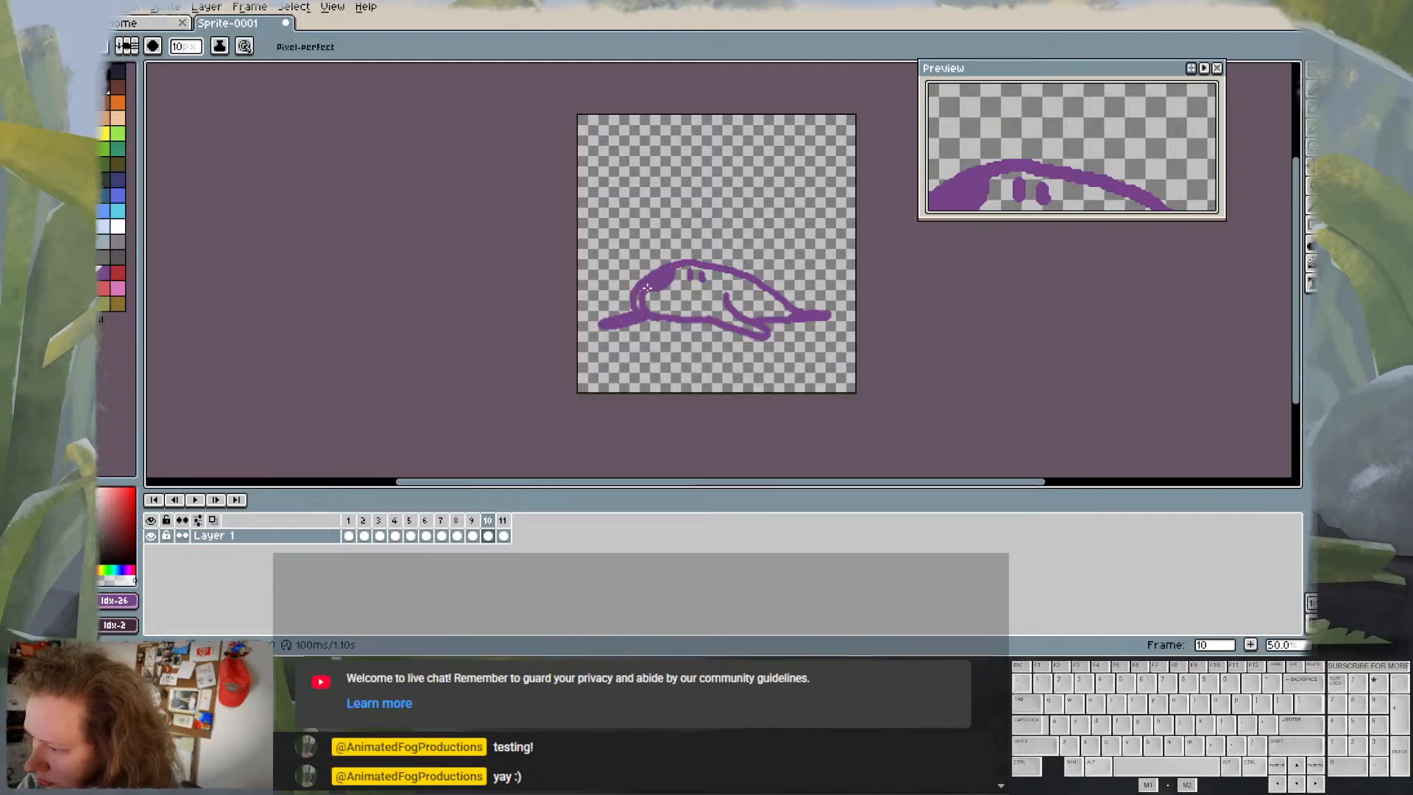
key(e)
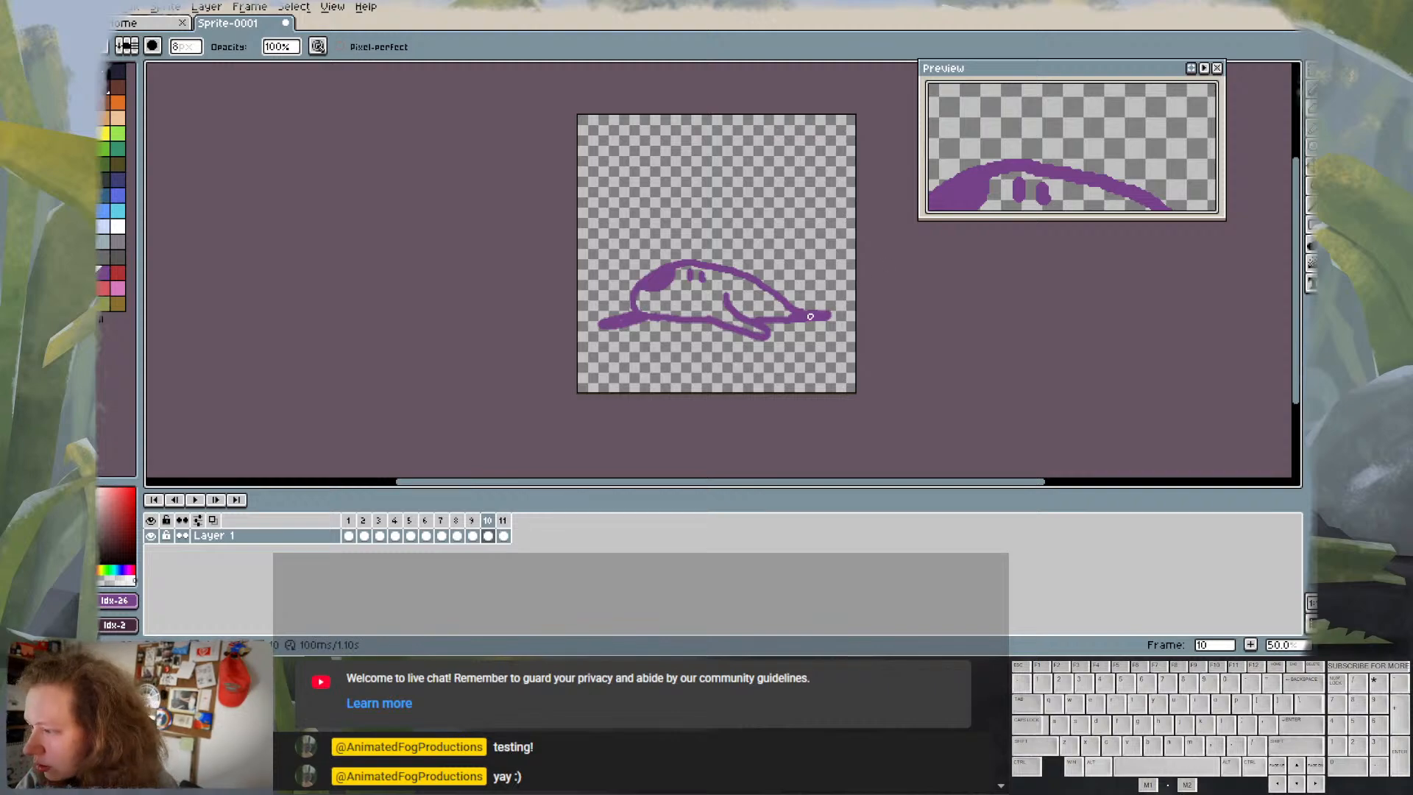
key(Right)
key(Left)
key(Right)
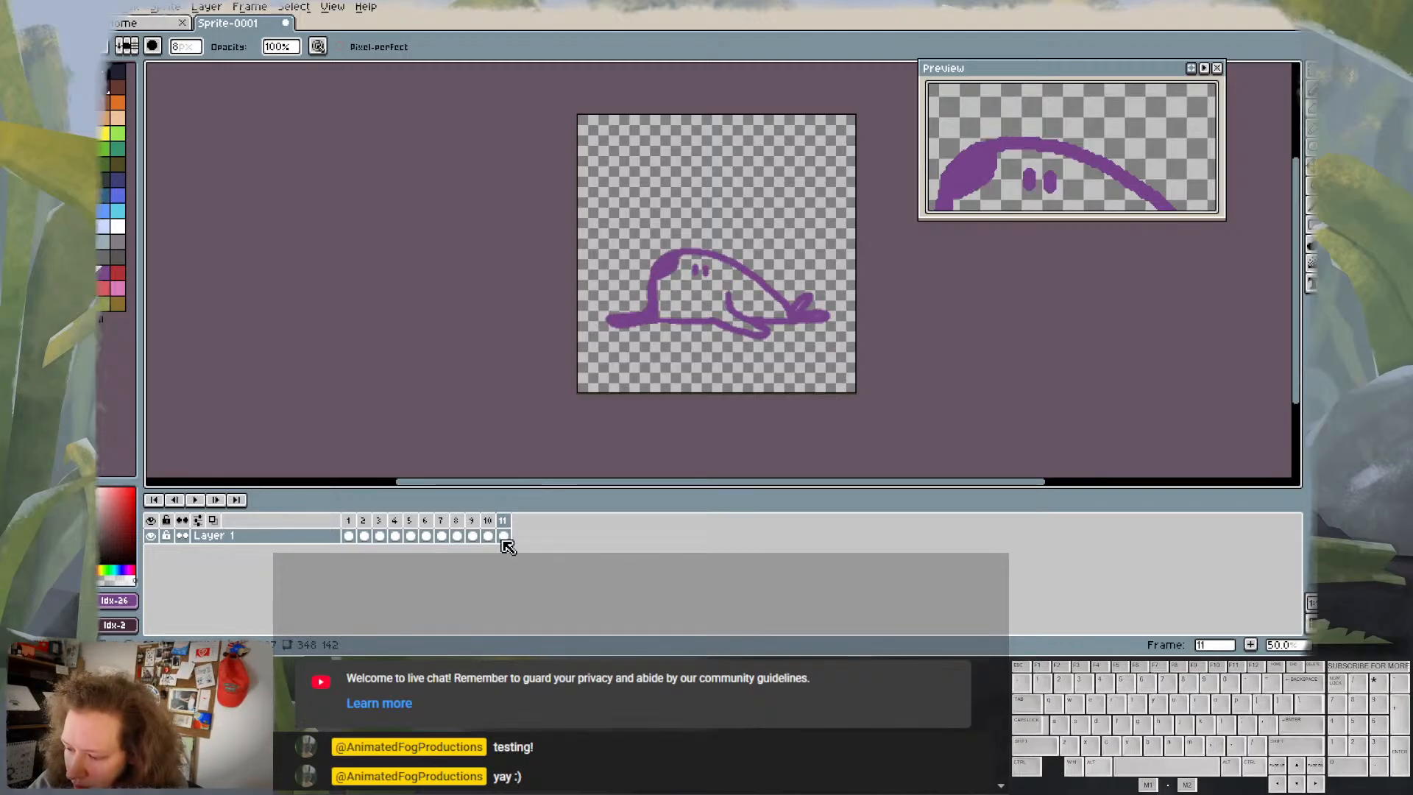
- Insert an empty frame after frame 10 and turn on onion skinning
click(488, 536)
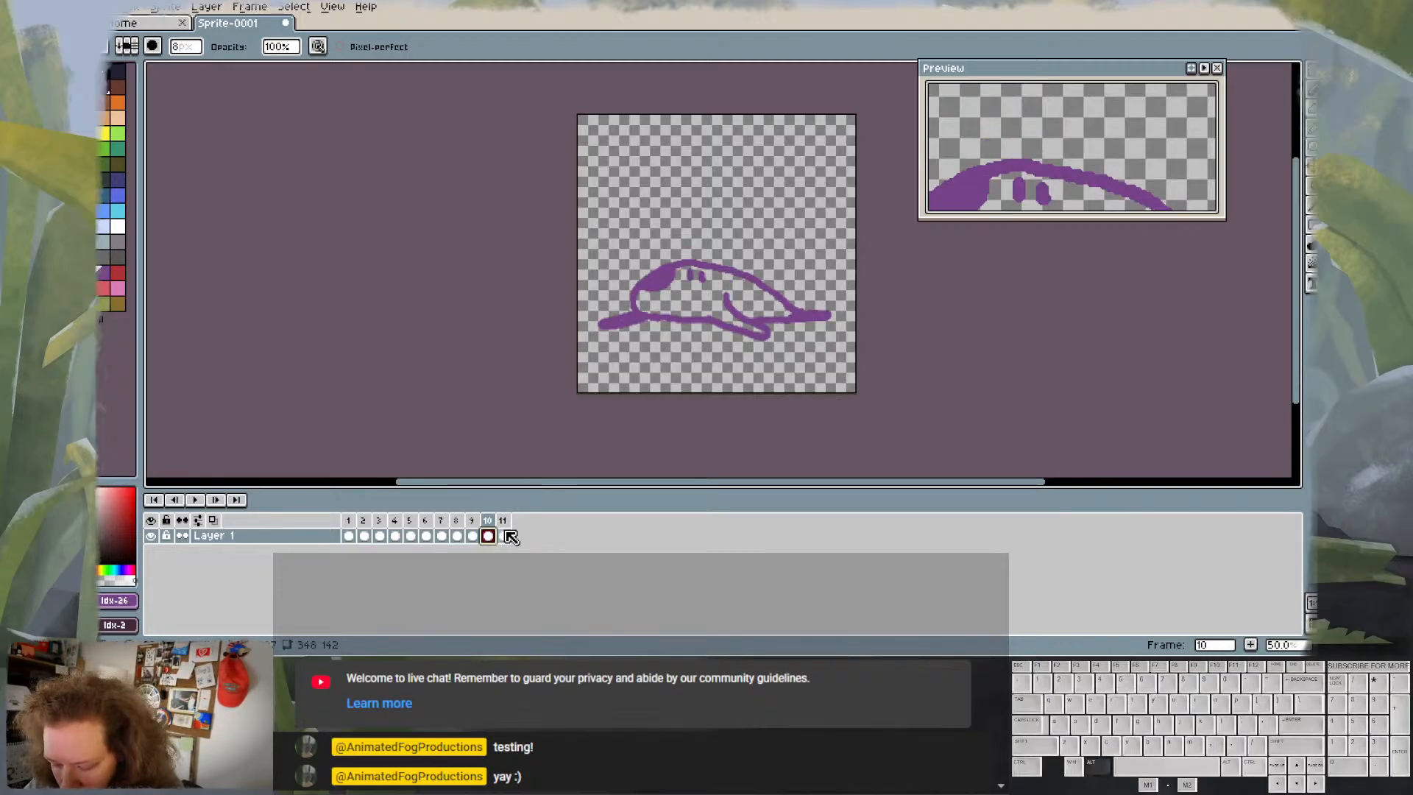
key(alt+n)
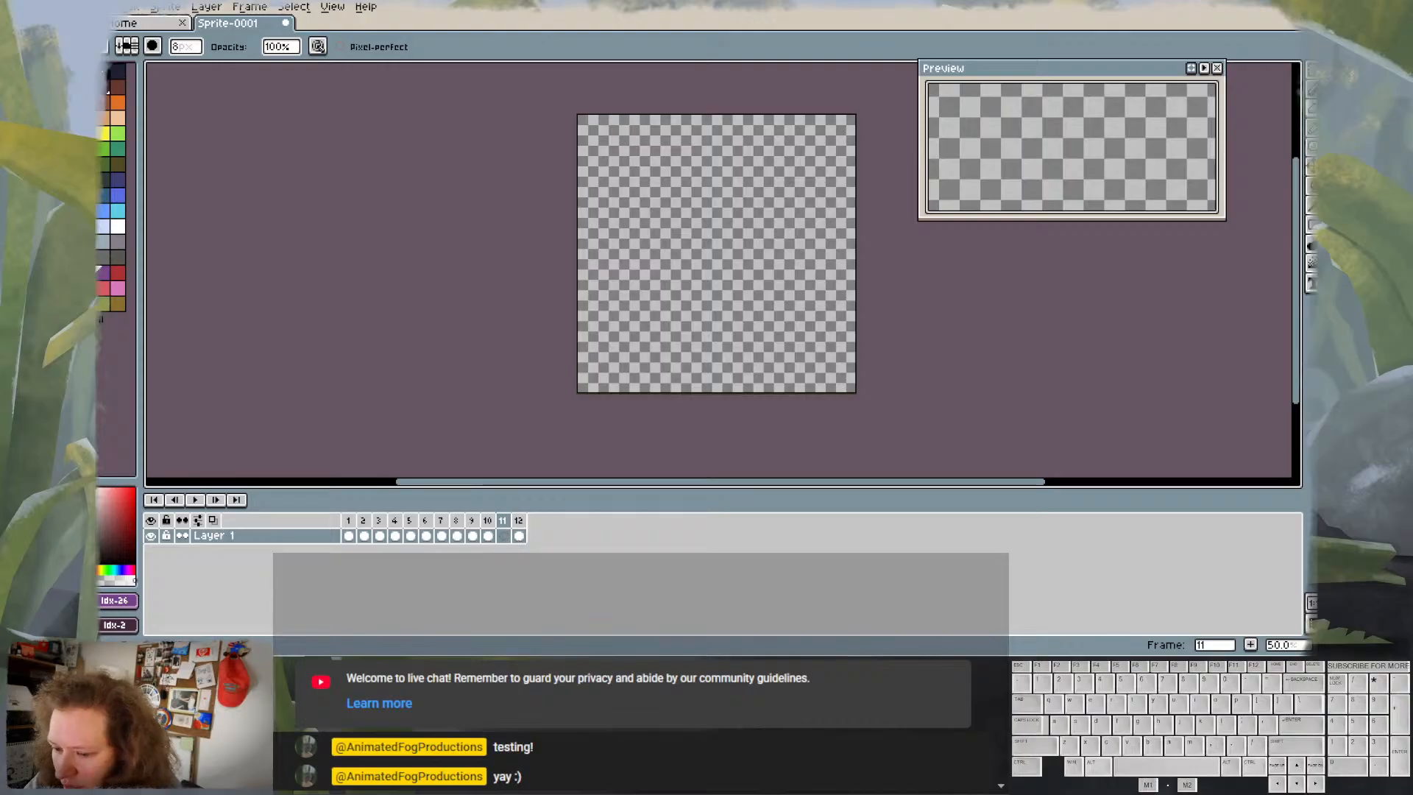
click(198, 520)
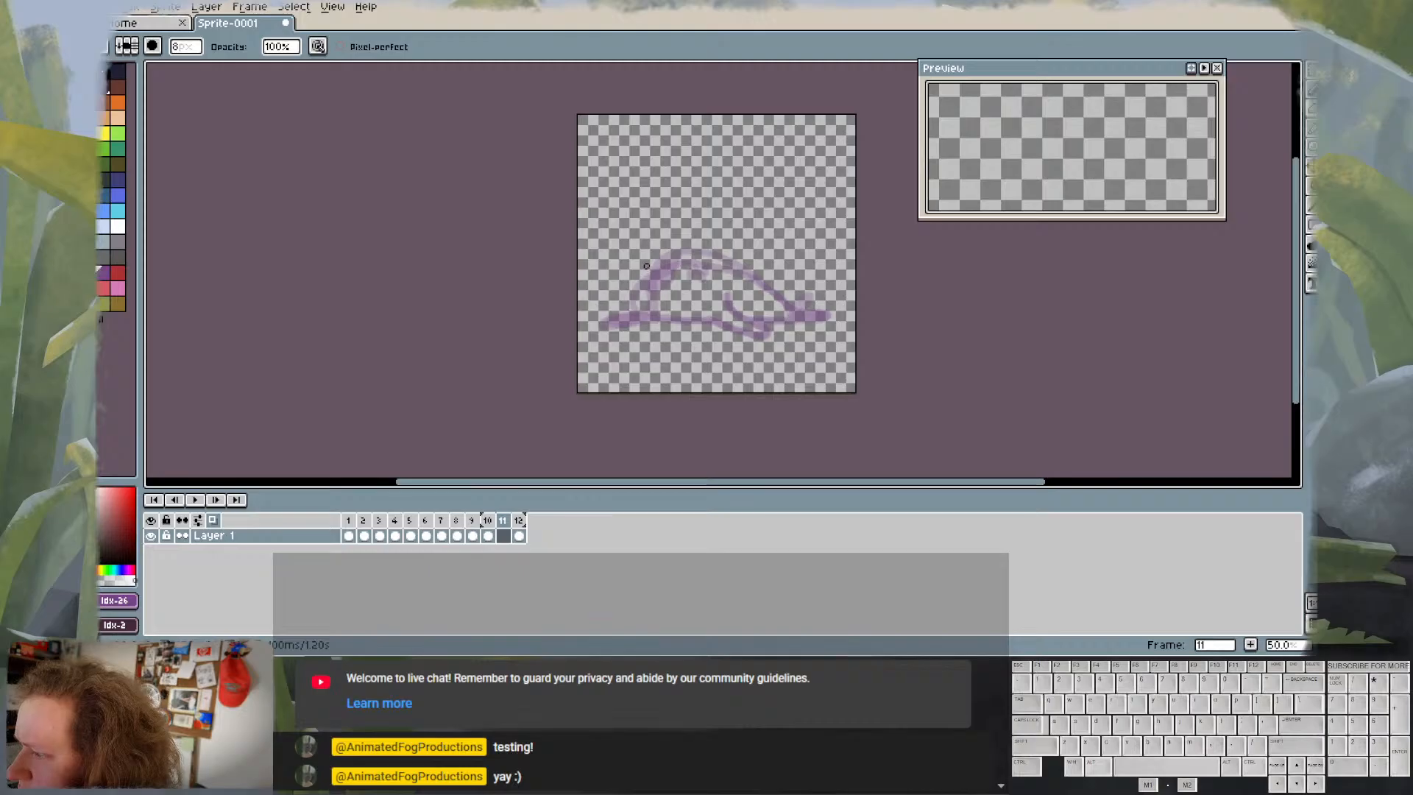
- Draw the front flipper, upright chest line and flat belly line in the new frame 11, checking against frame 10
key(e)
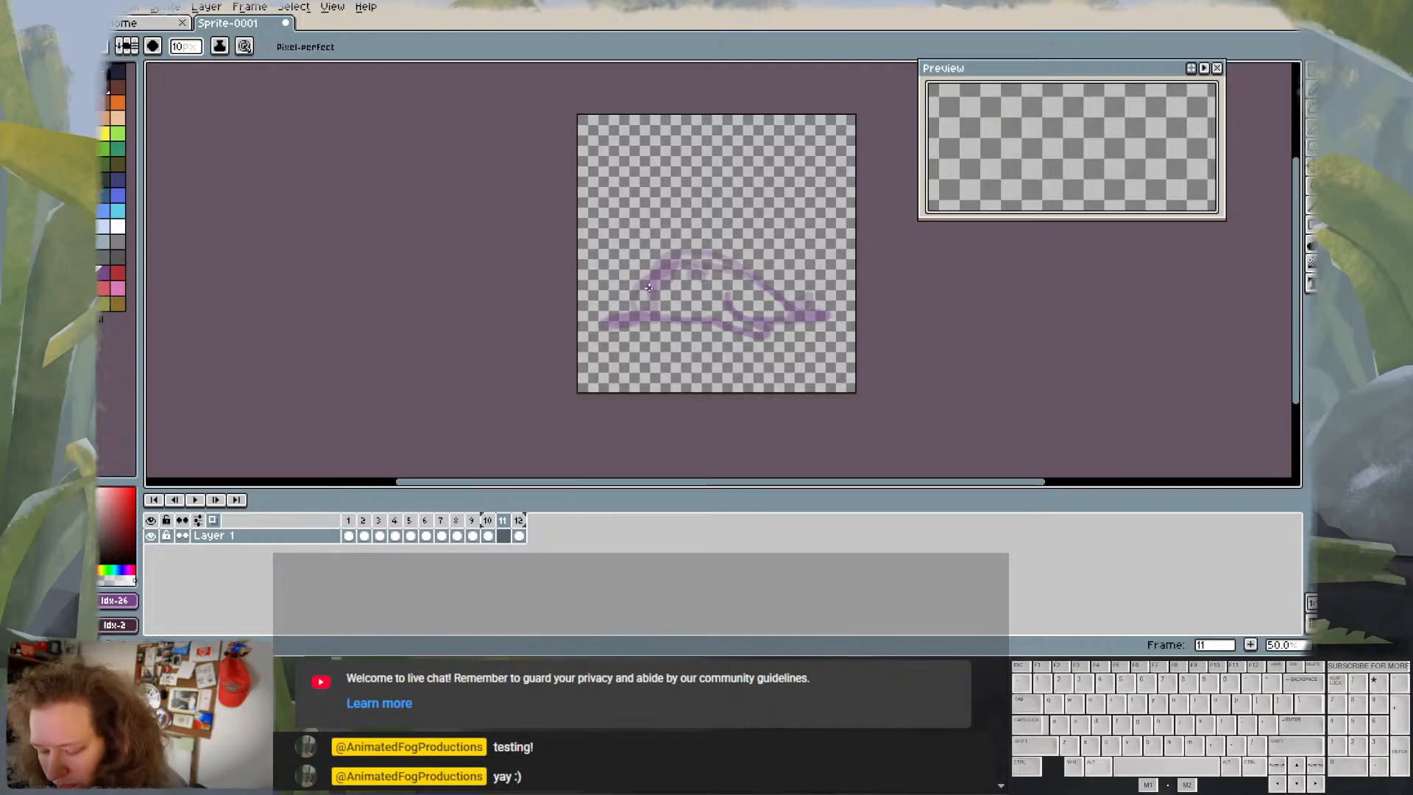
drag(645, 268, 644, 274)
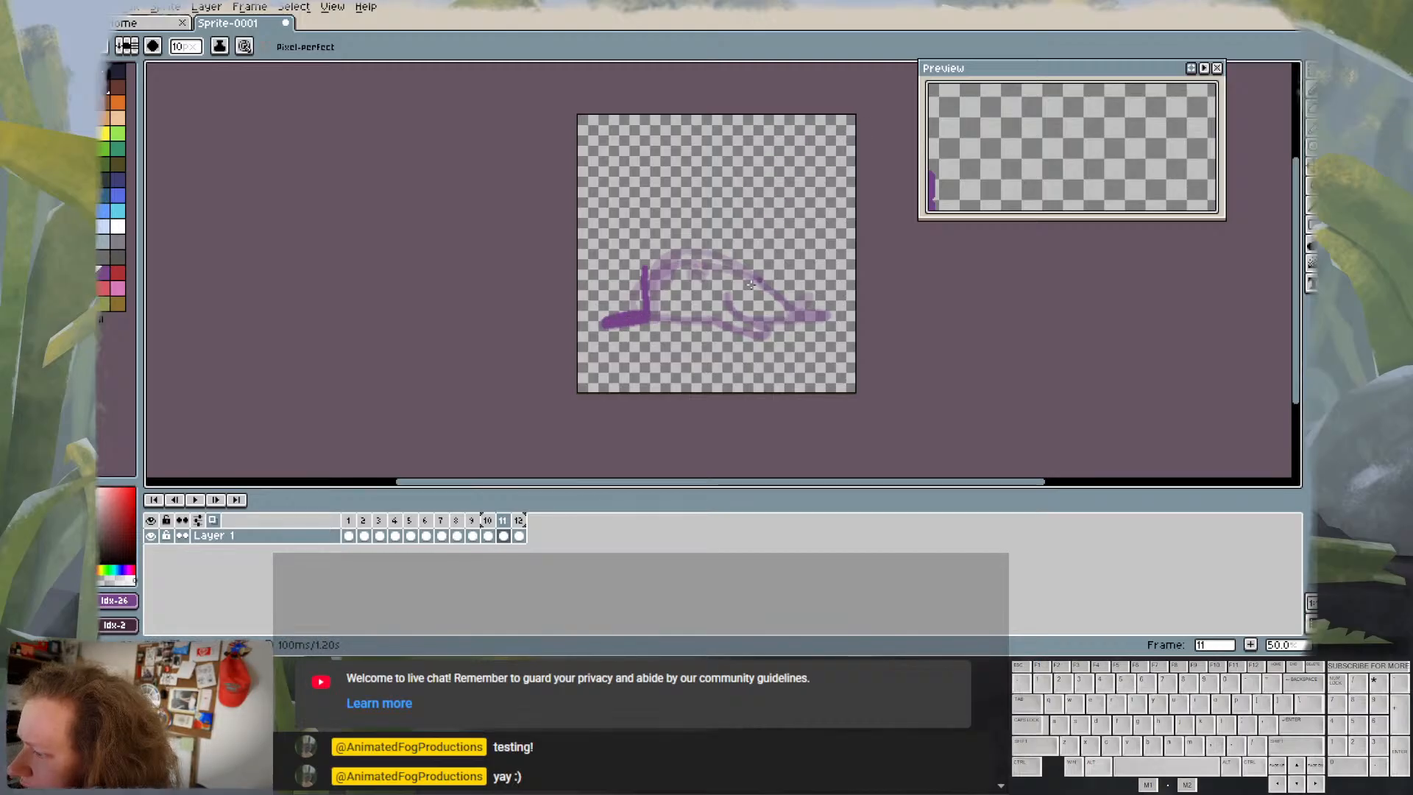
drag(650, 319, 701, 320)
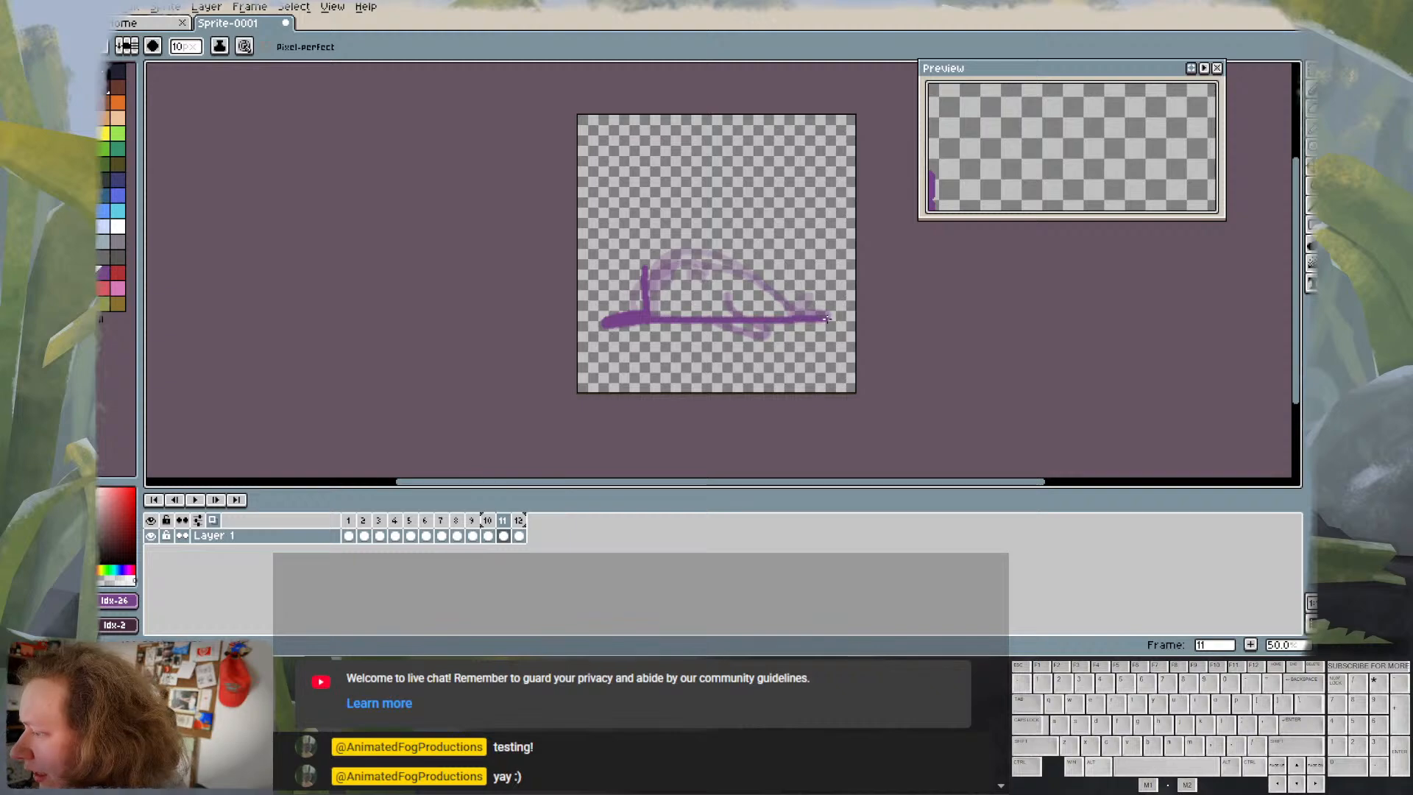
click(489, 521)
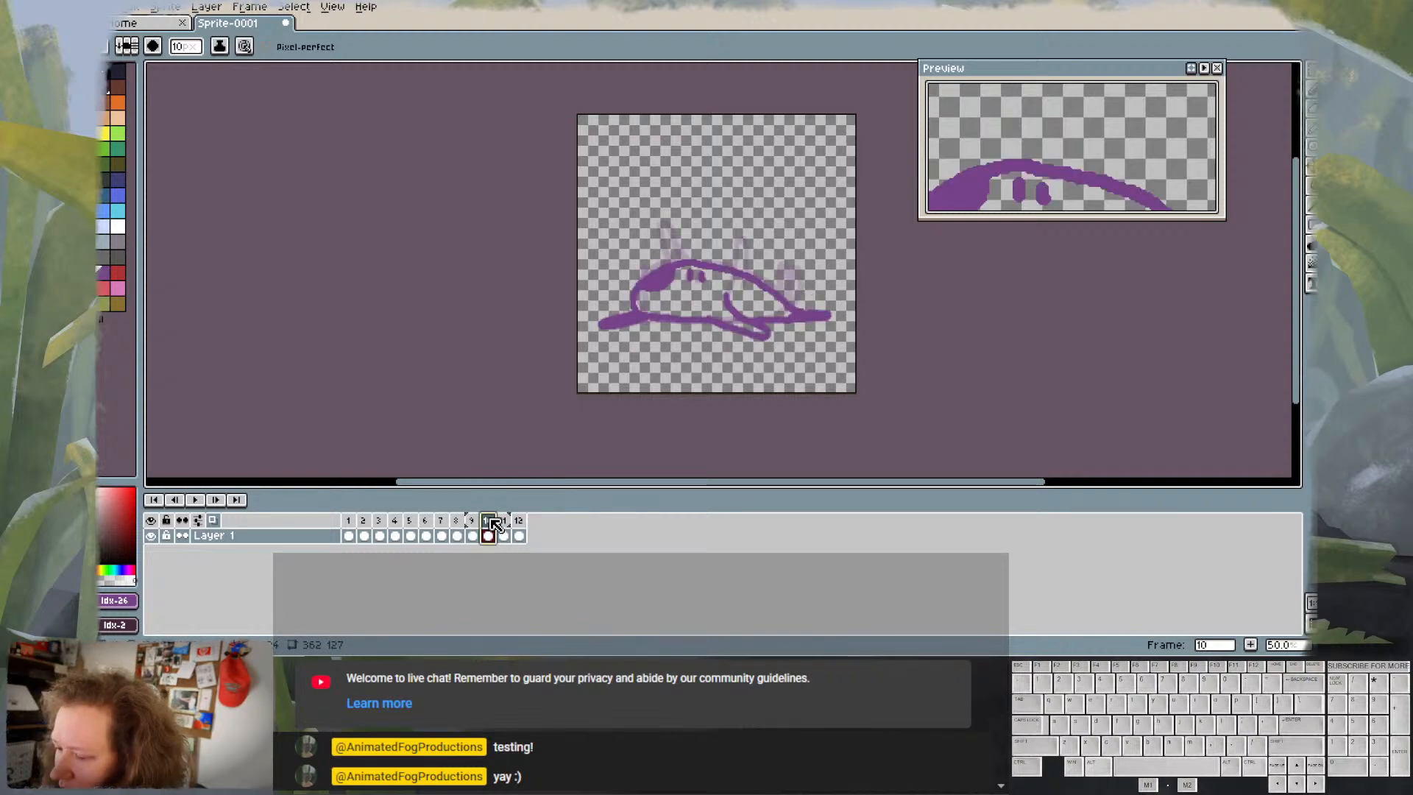
click(503, 521)
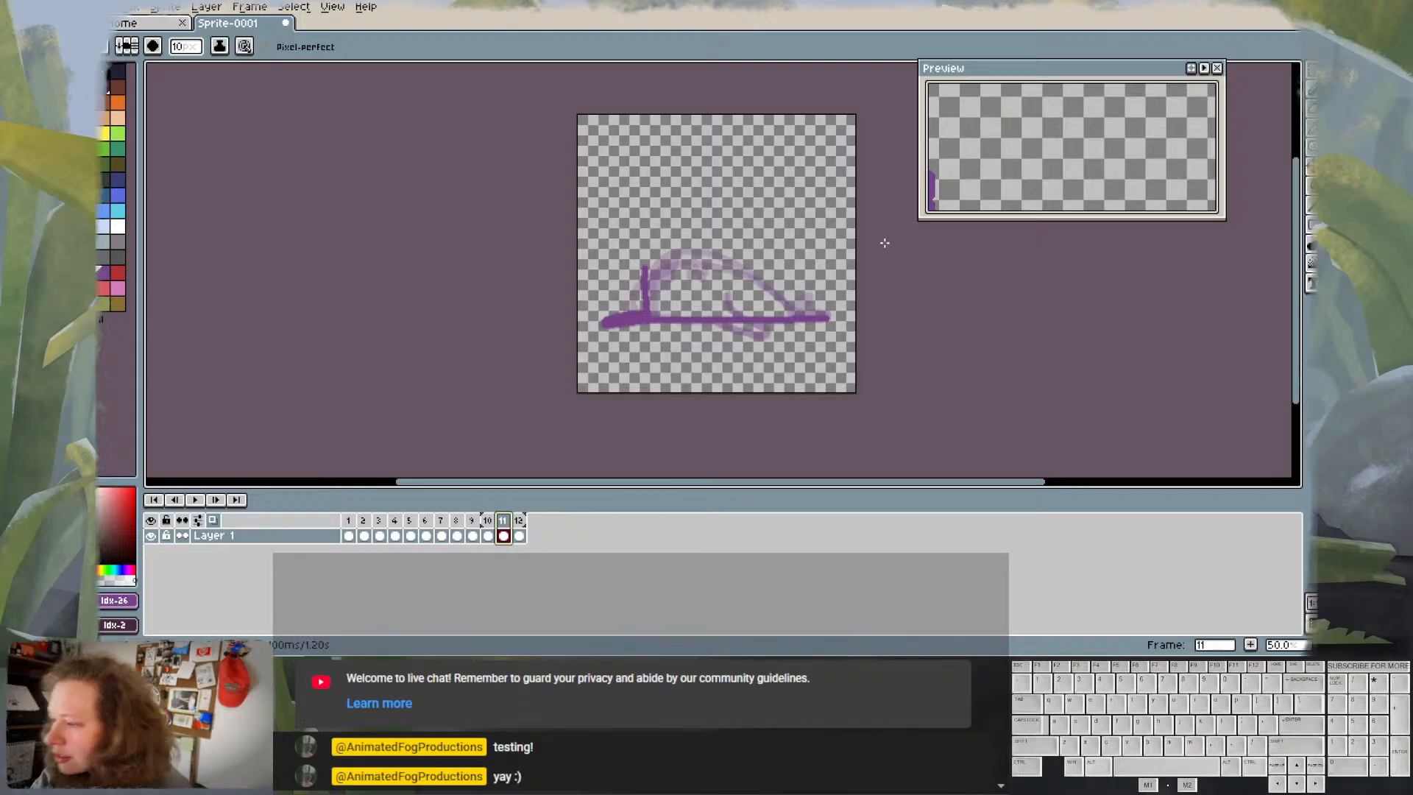
- Erase the tail end of the belly line in frame 11, draw two raised tail fins, and play back the motion
key(b)
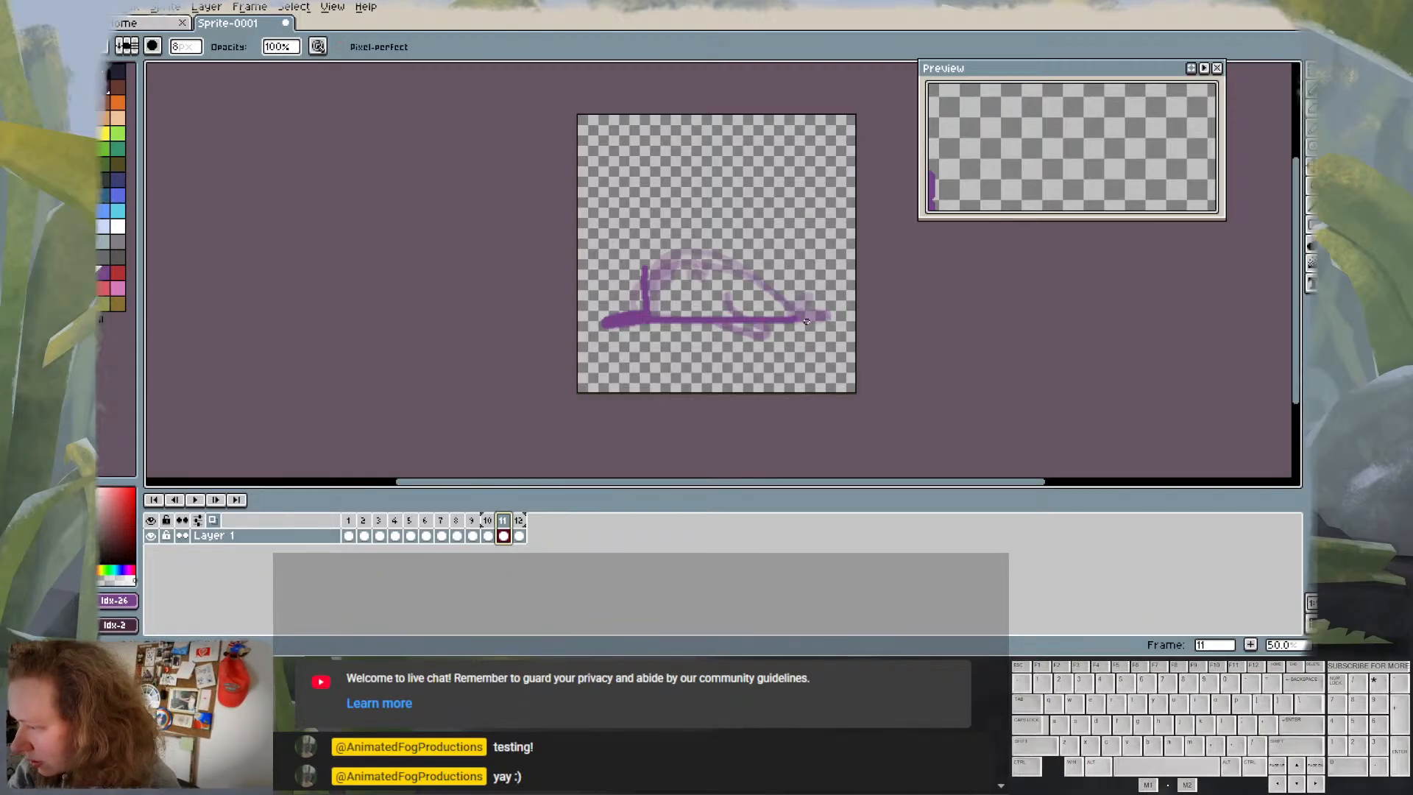
click(877, 234)
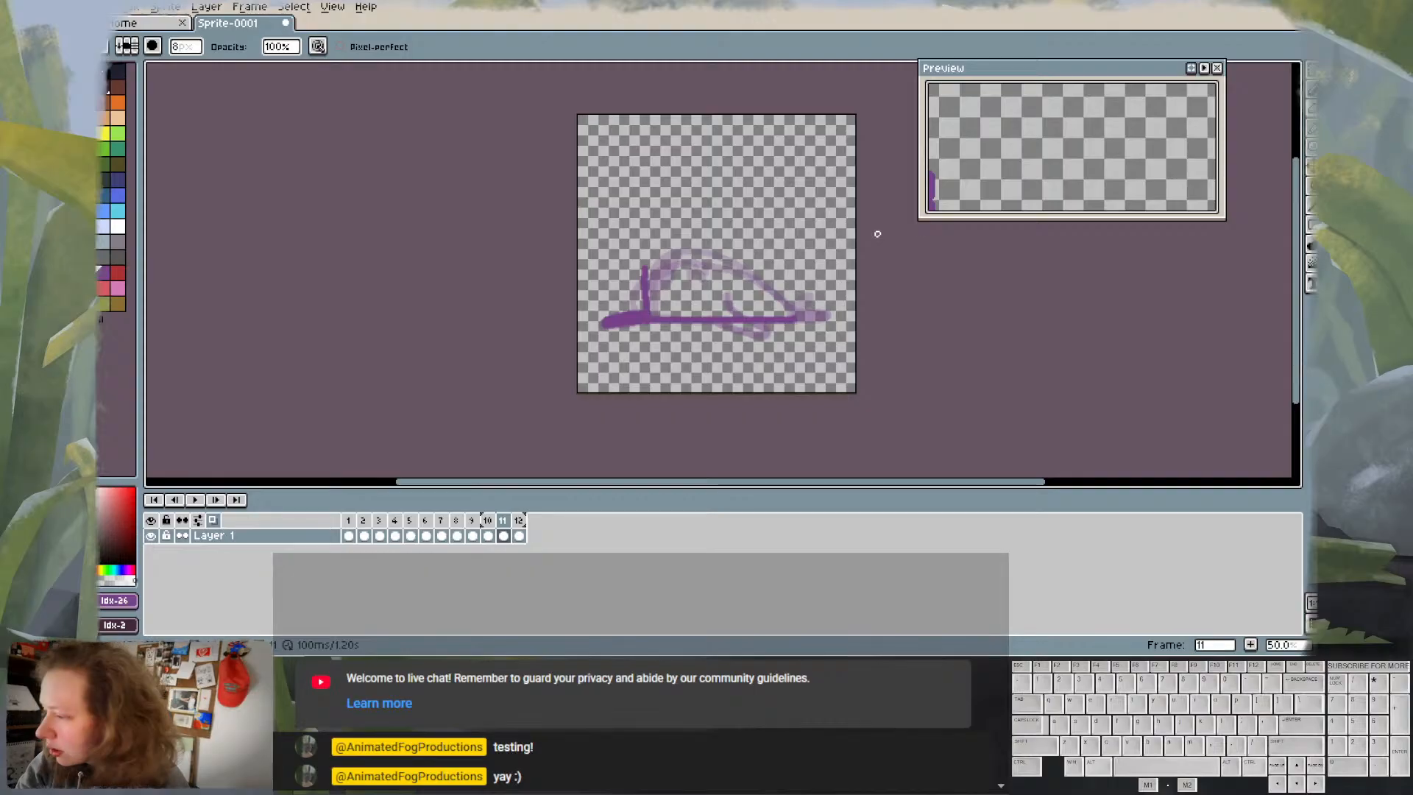
key(e)
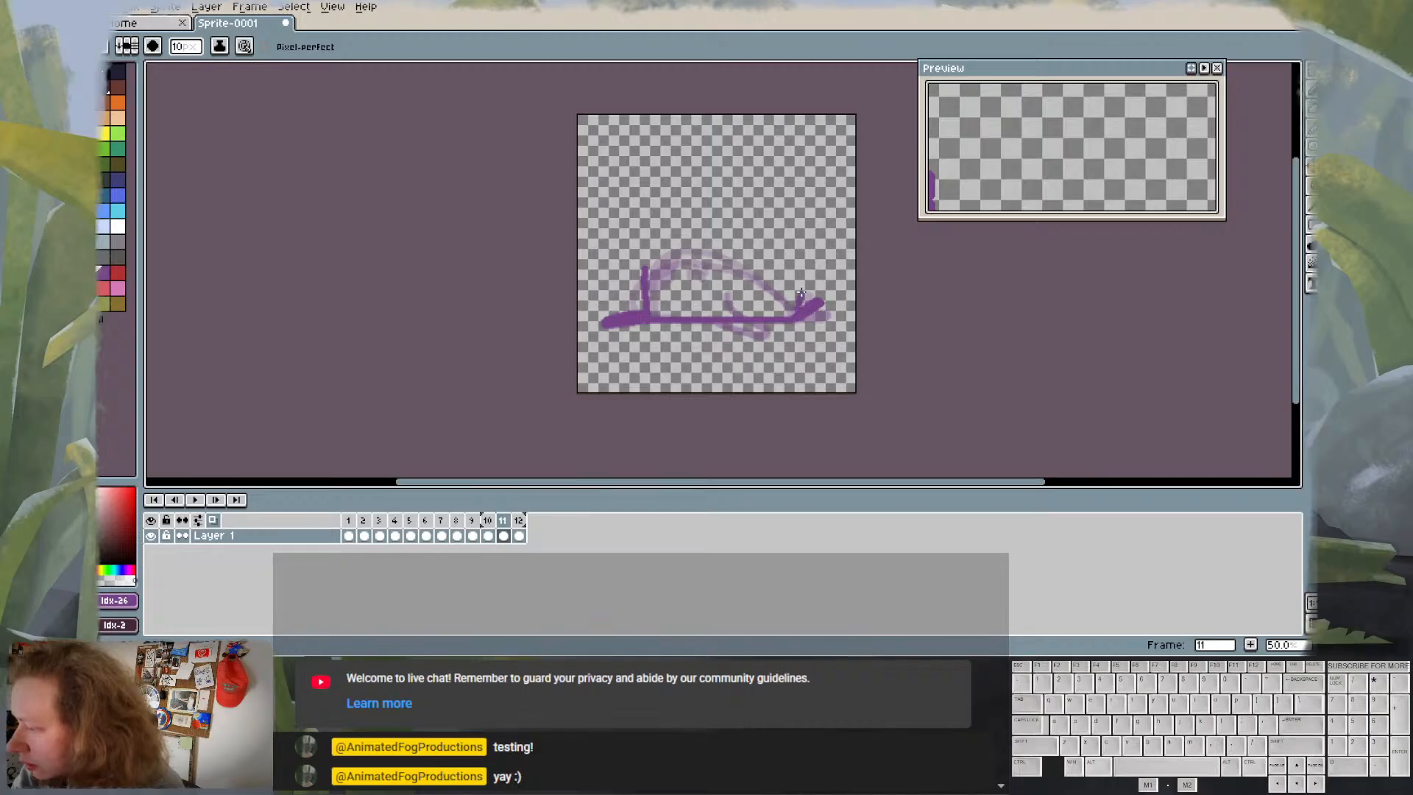
drag(796, 301, 796, 315)
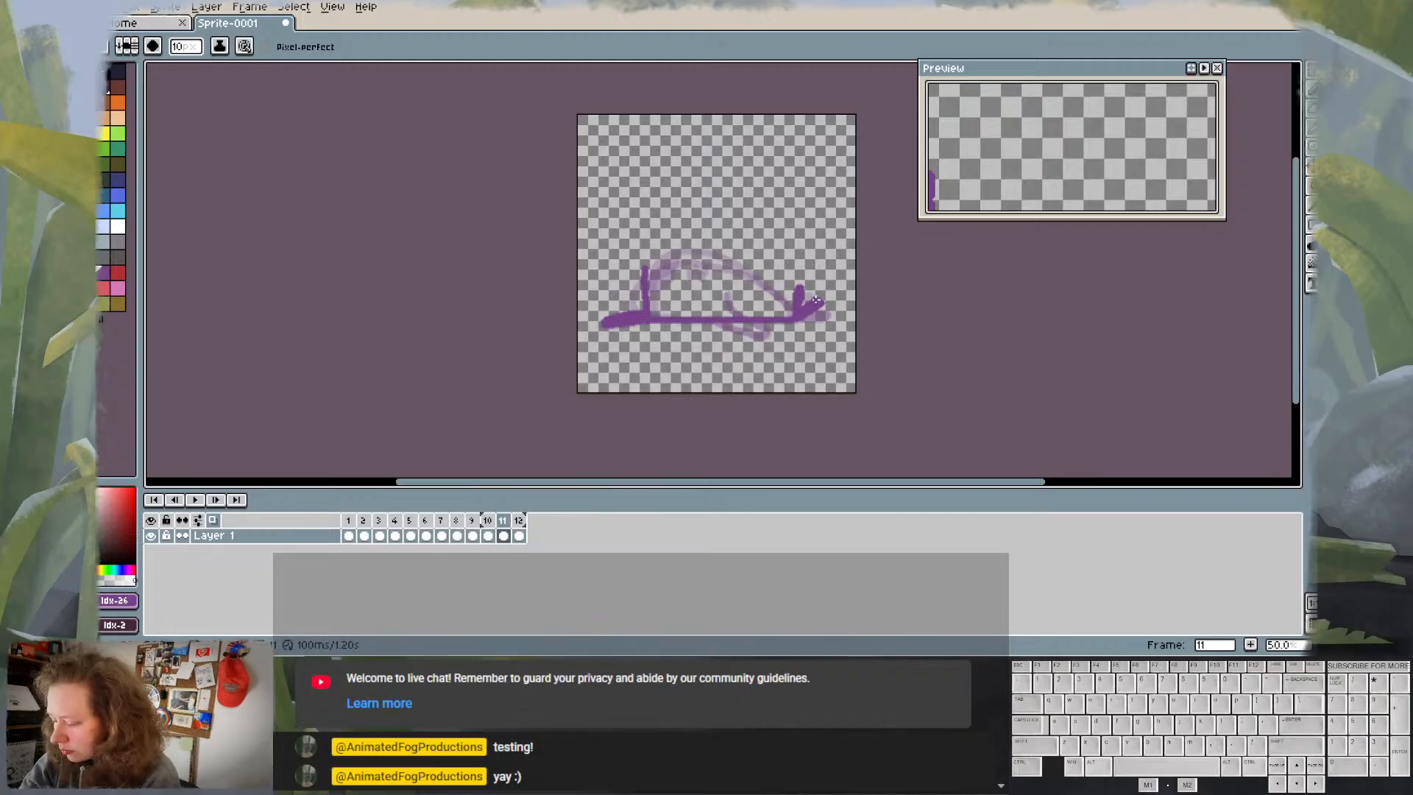
key(Left)
key(Right)
key(Return)
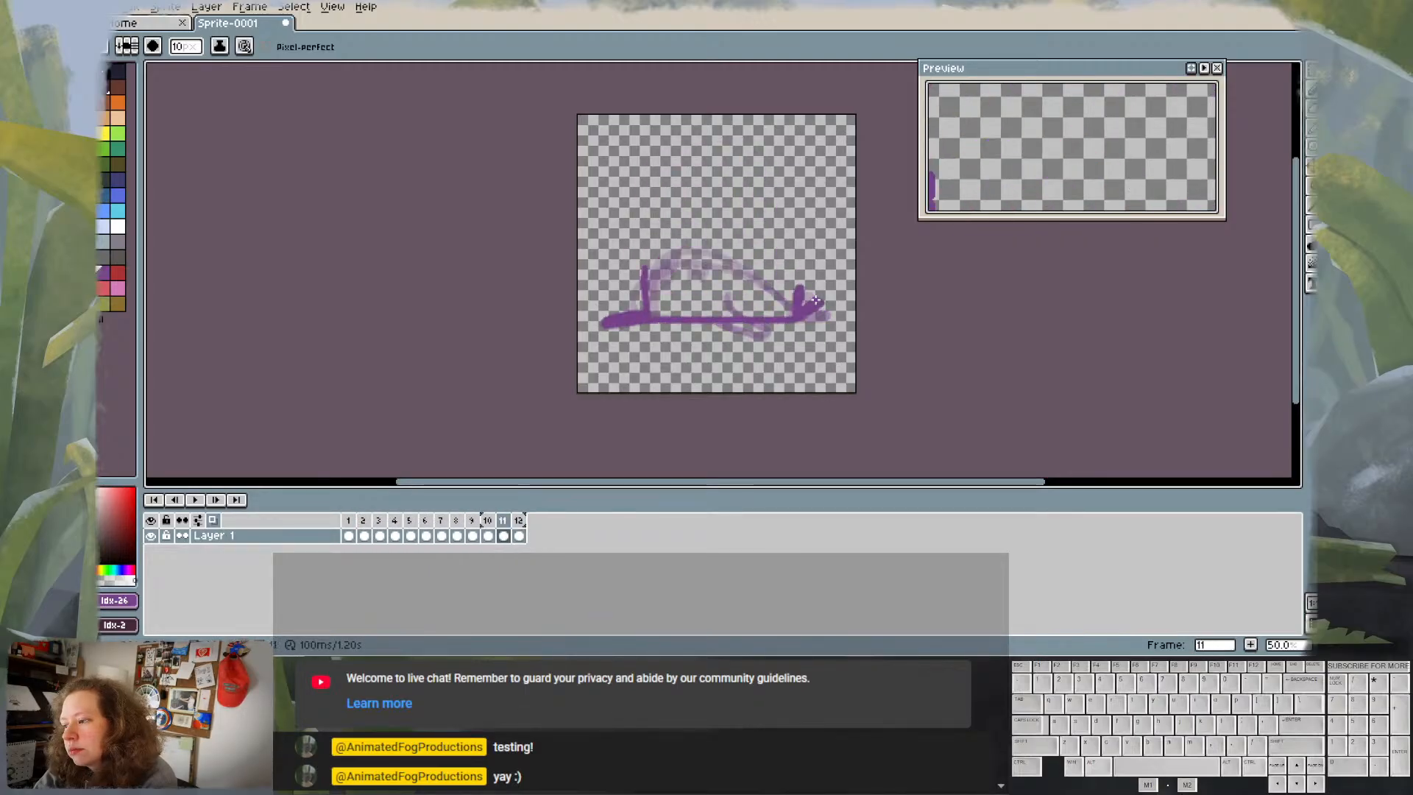
key(Return)
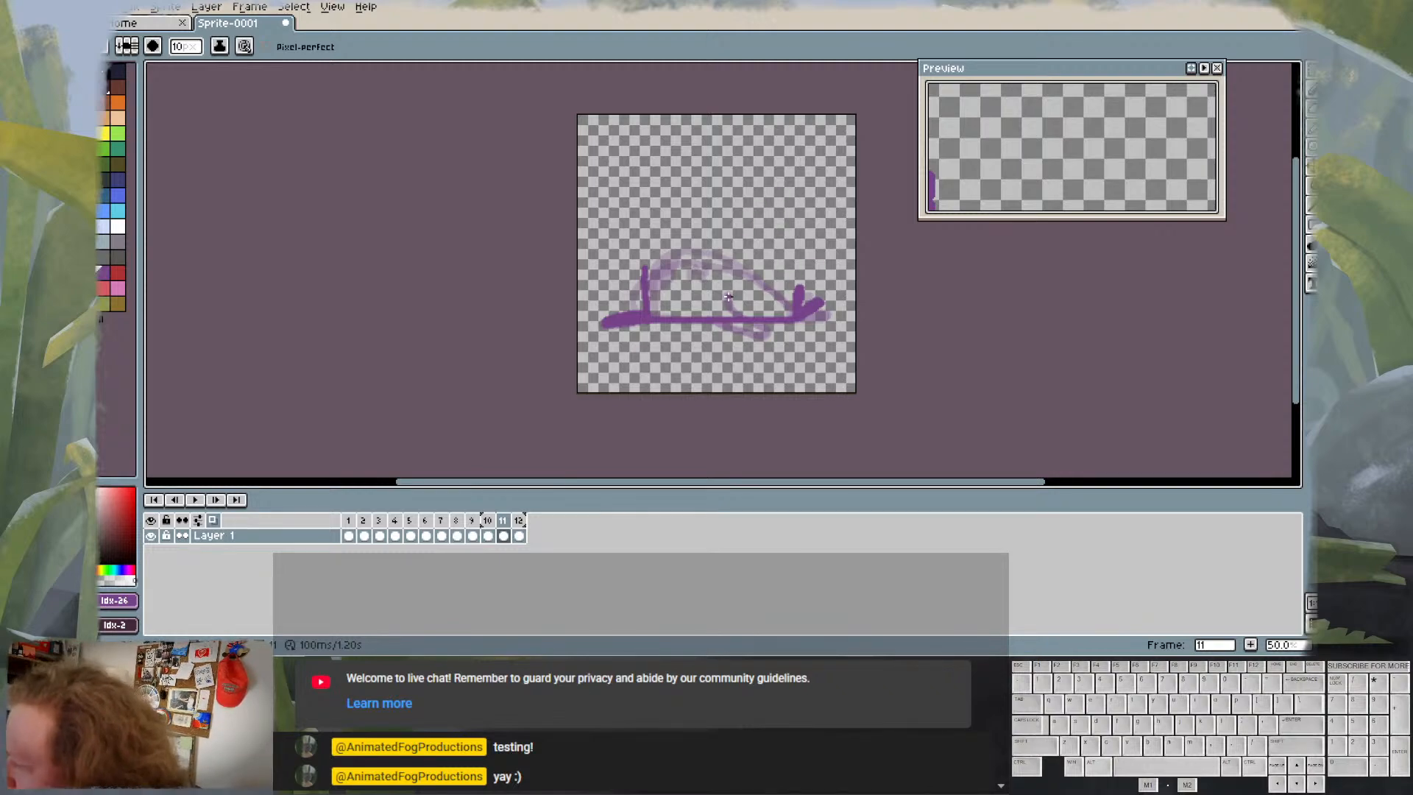
- Draw the side flipper in frame 11 over the onion-skin guide and erase the belly line crossing it
mouse_move(729, 294)
mouse_down()
mouse_move(768, 330)
mouse_move(716, 321)
mouse_up()
key(e)
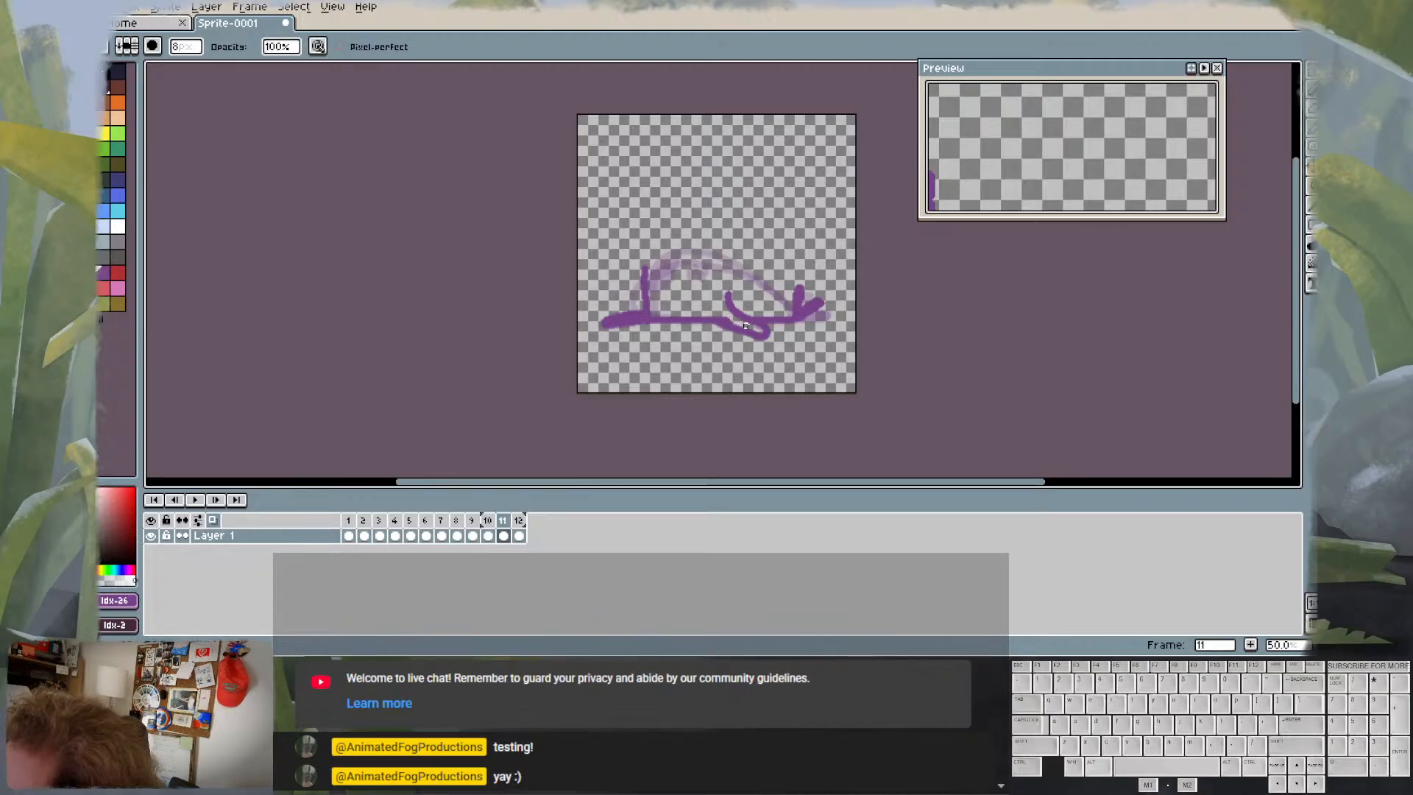
key(b)
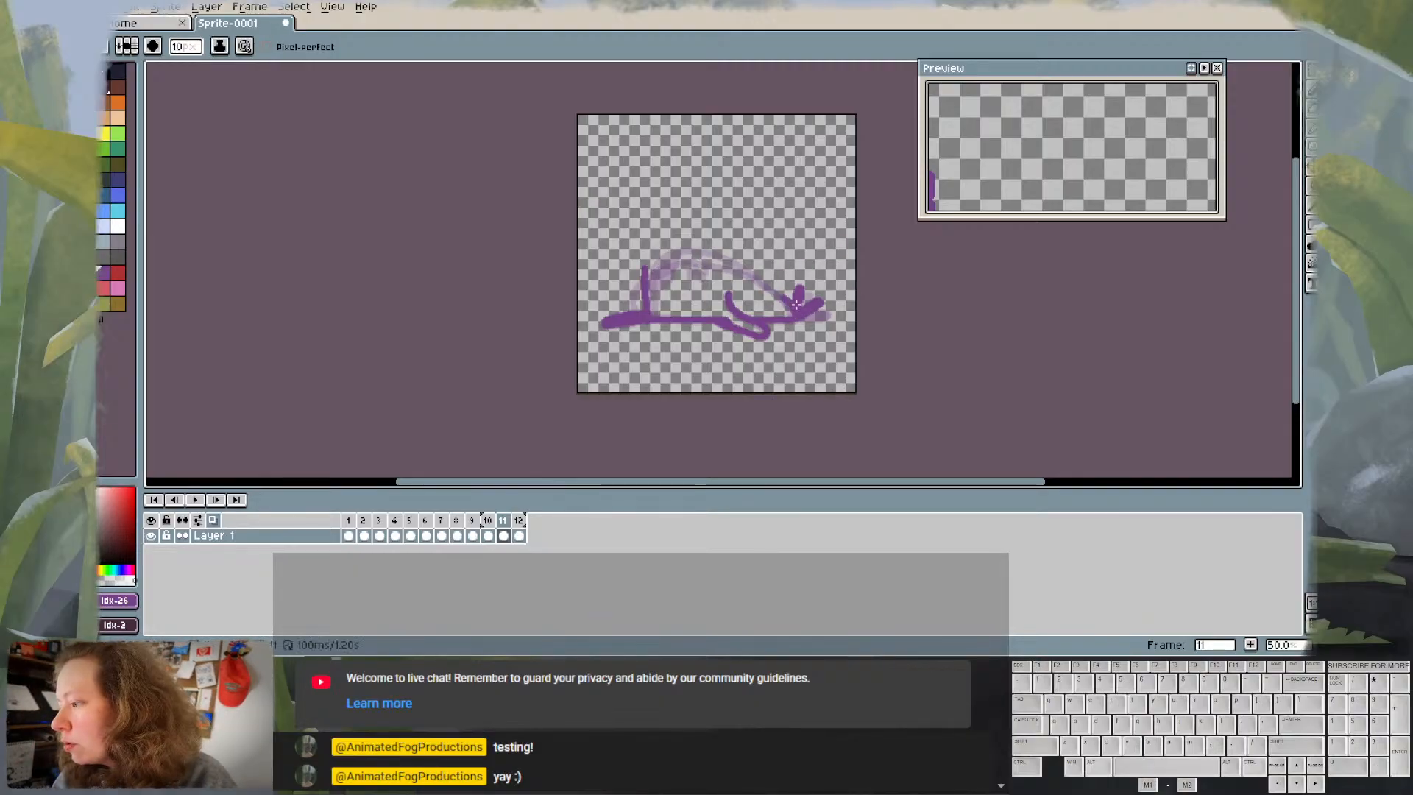
- Draw the back curve from tail to head in frame 11 and fill in the dark patch at the front of the head
key(ctrl+z)
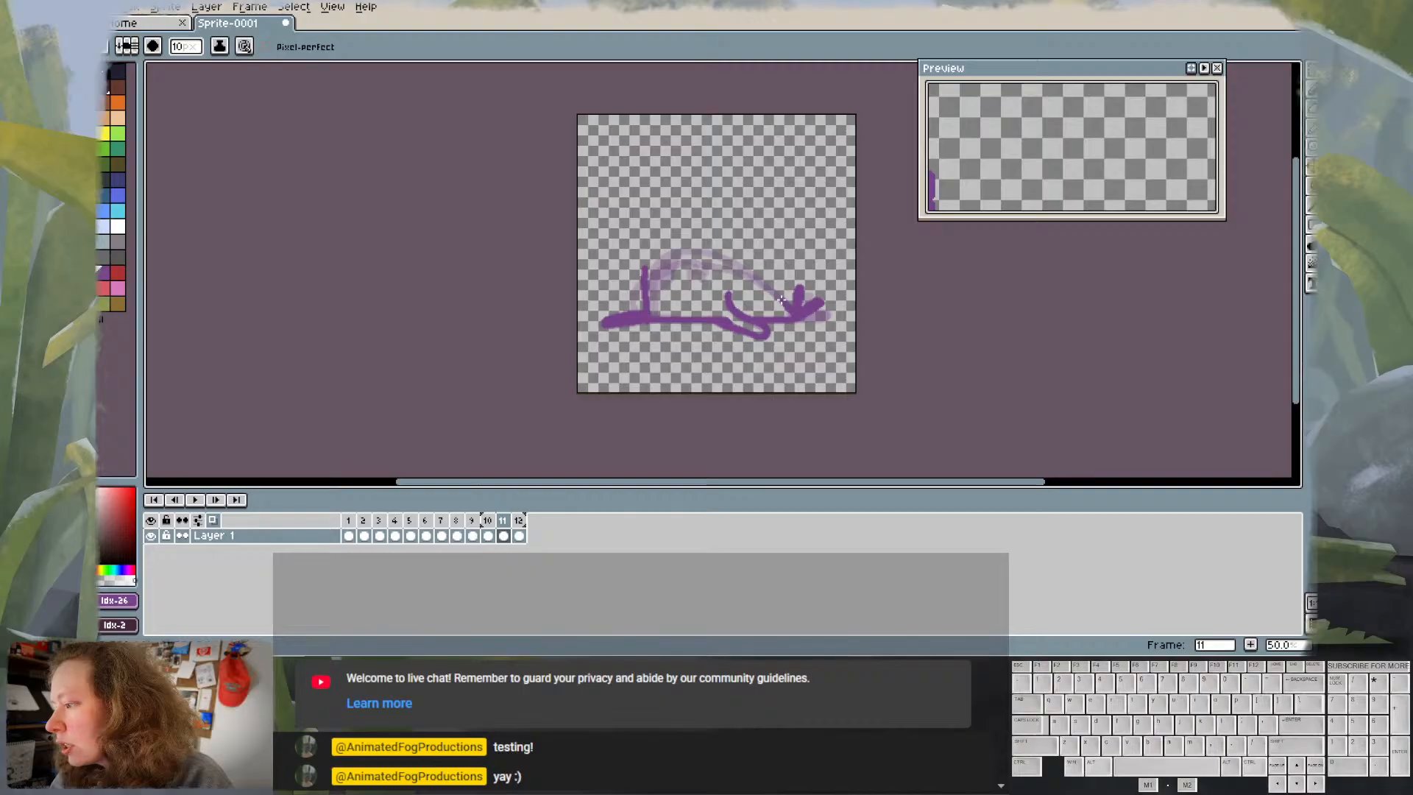
drag(765, 285, 669, 257)
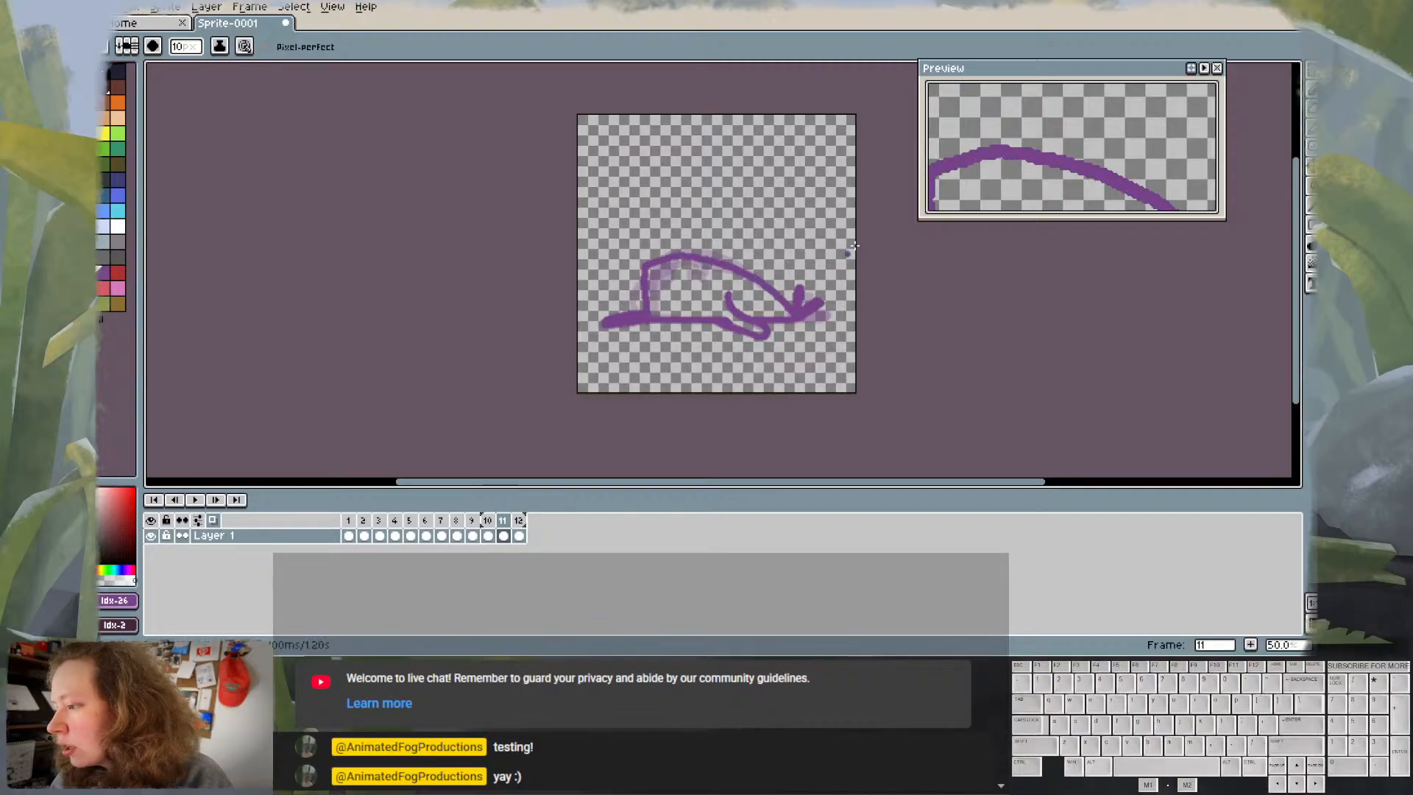
drag(659, 265, 649, 278)
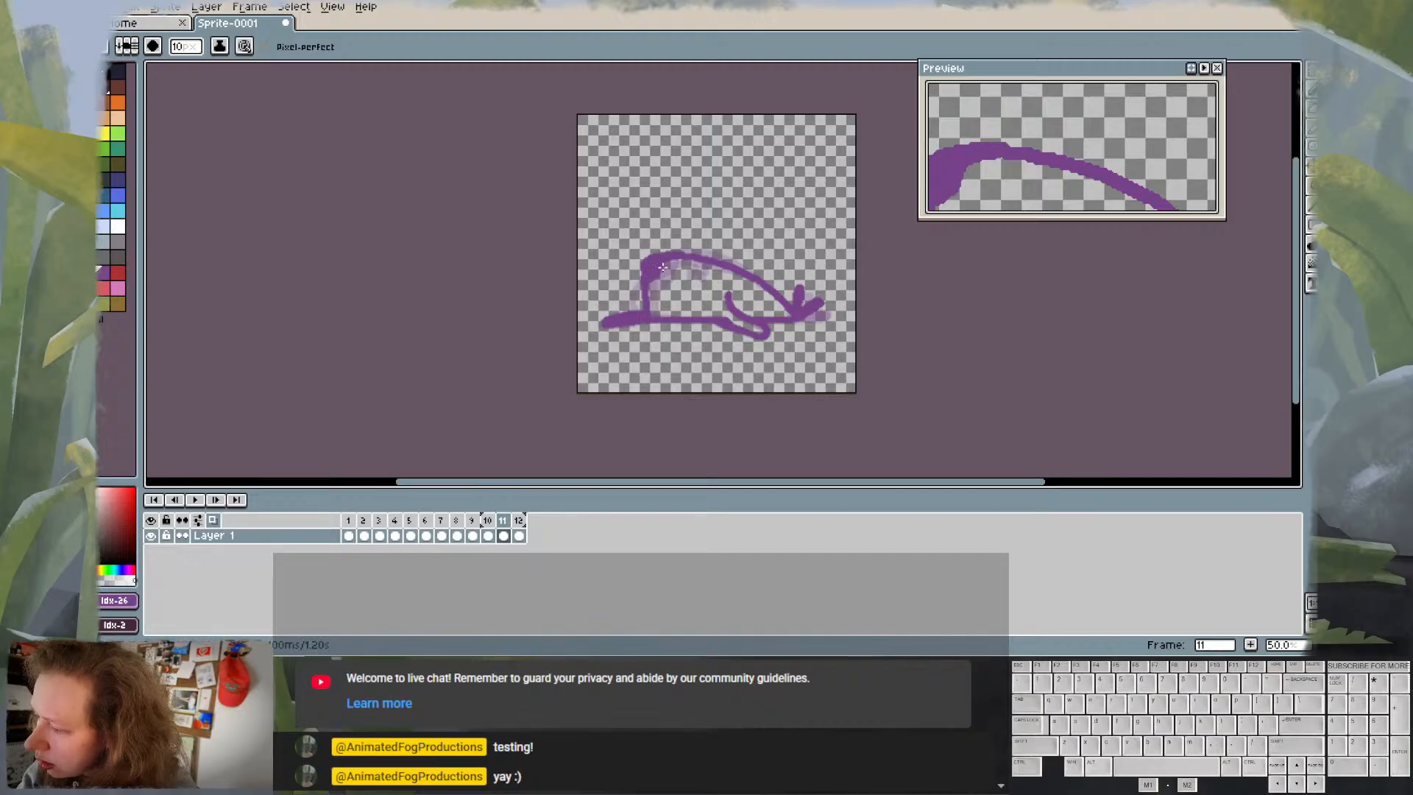
- Erase the seal's two round eyes in frame 9 and replace them with short horizontal closed-eye dashes
key(comma)
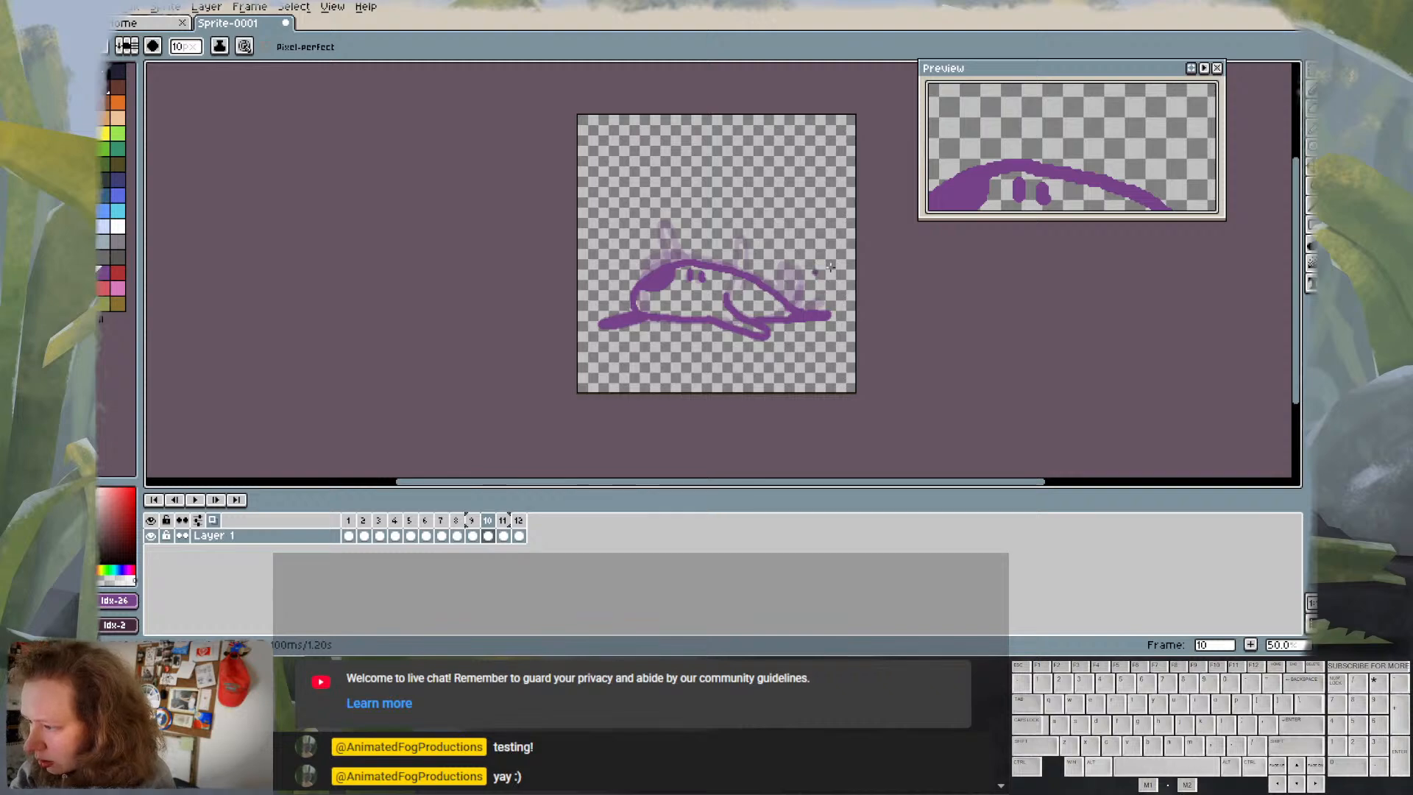
key(comma)
key(comma)
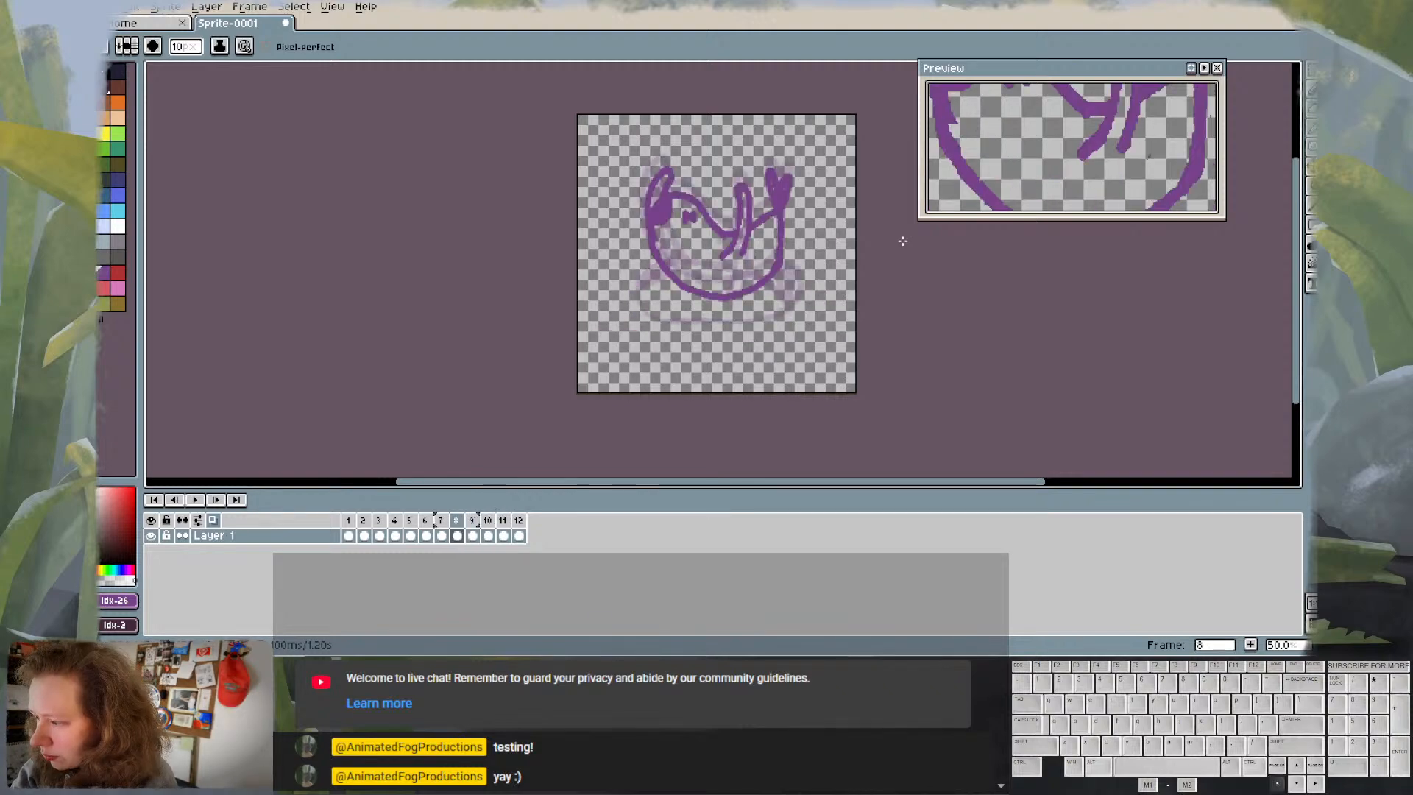
key(period)
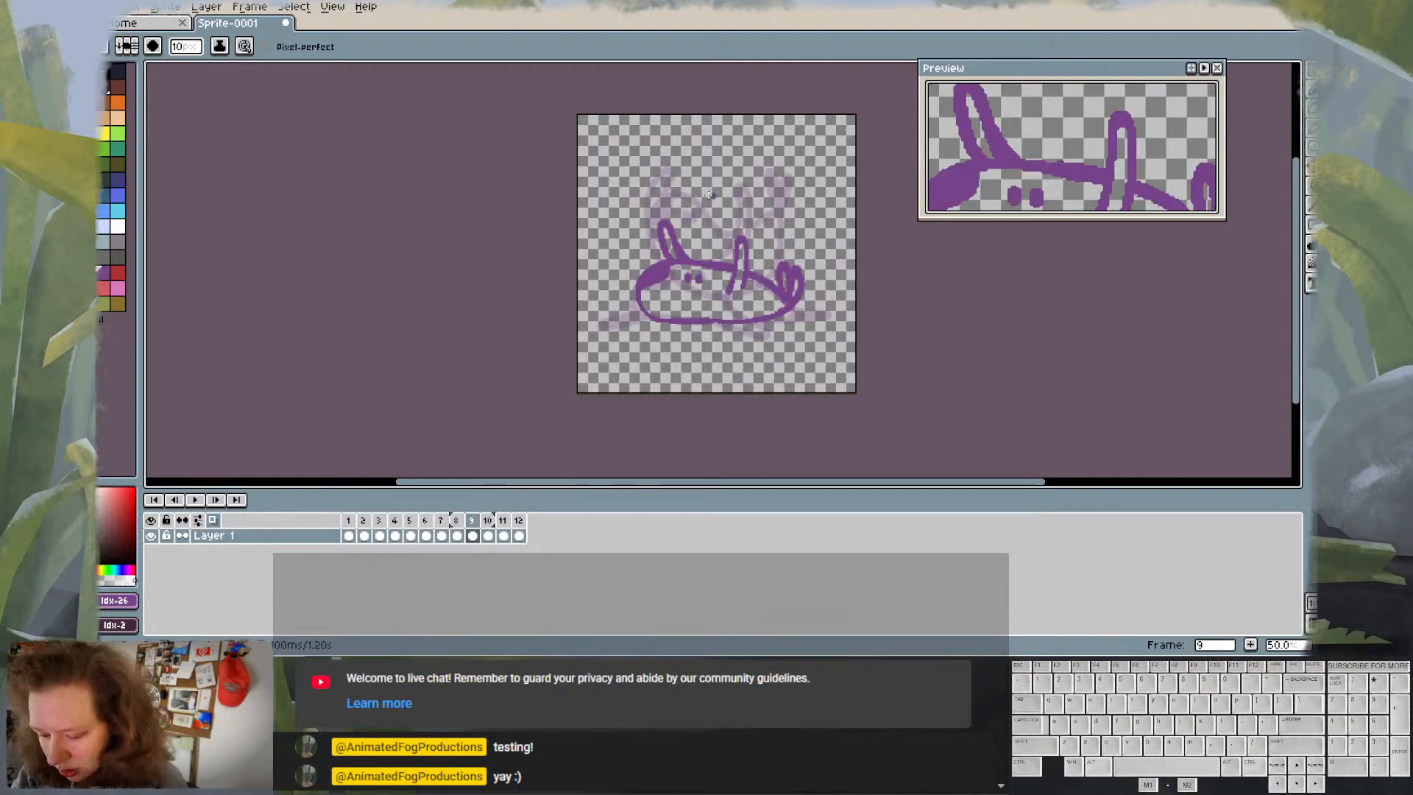
key(e)
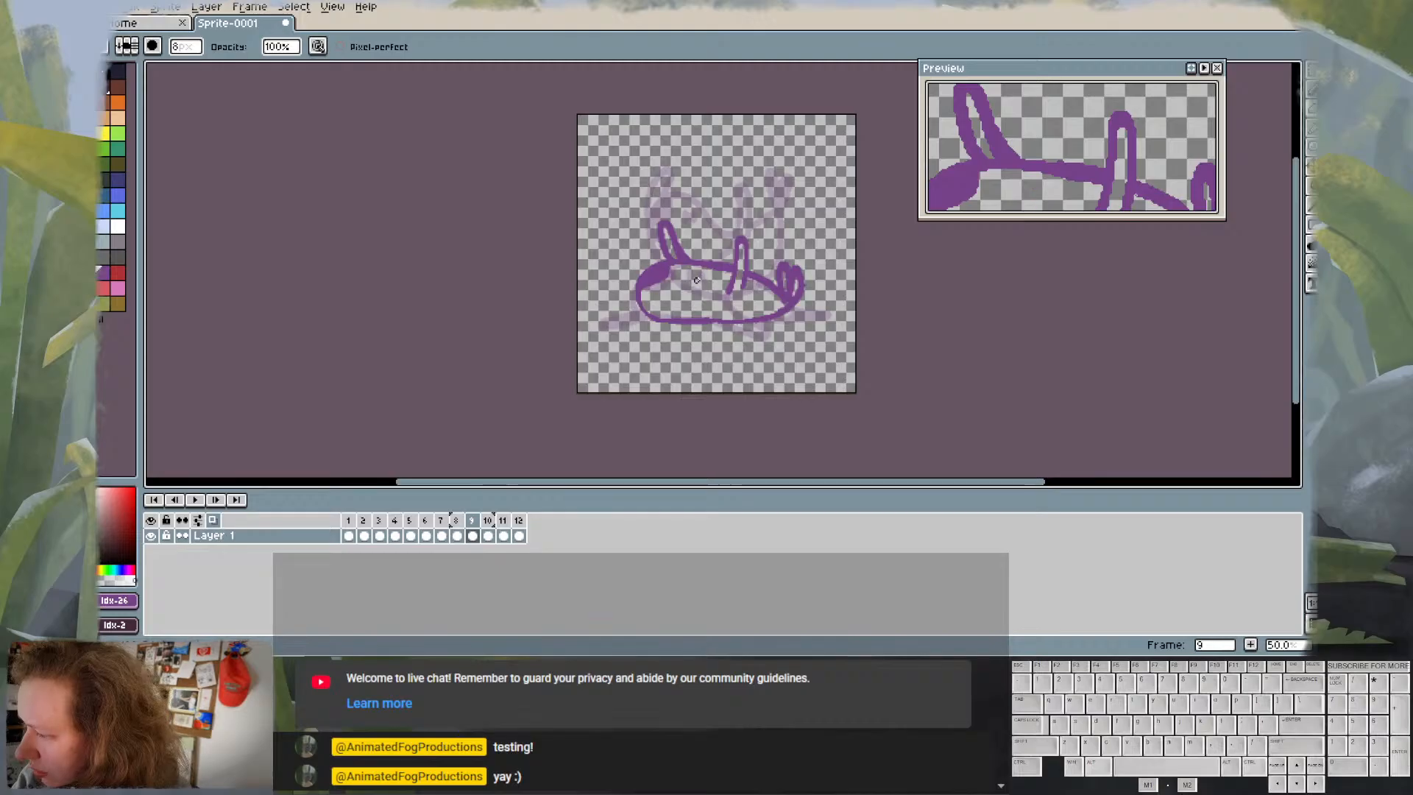
key(b)
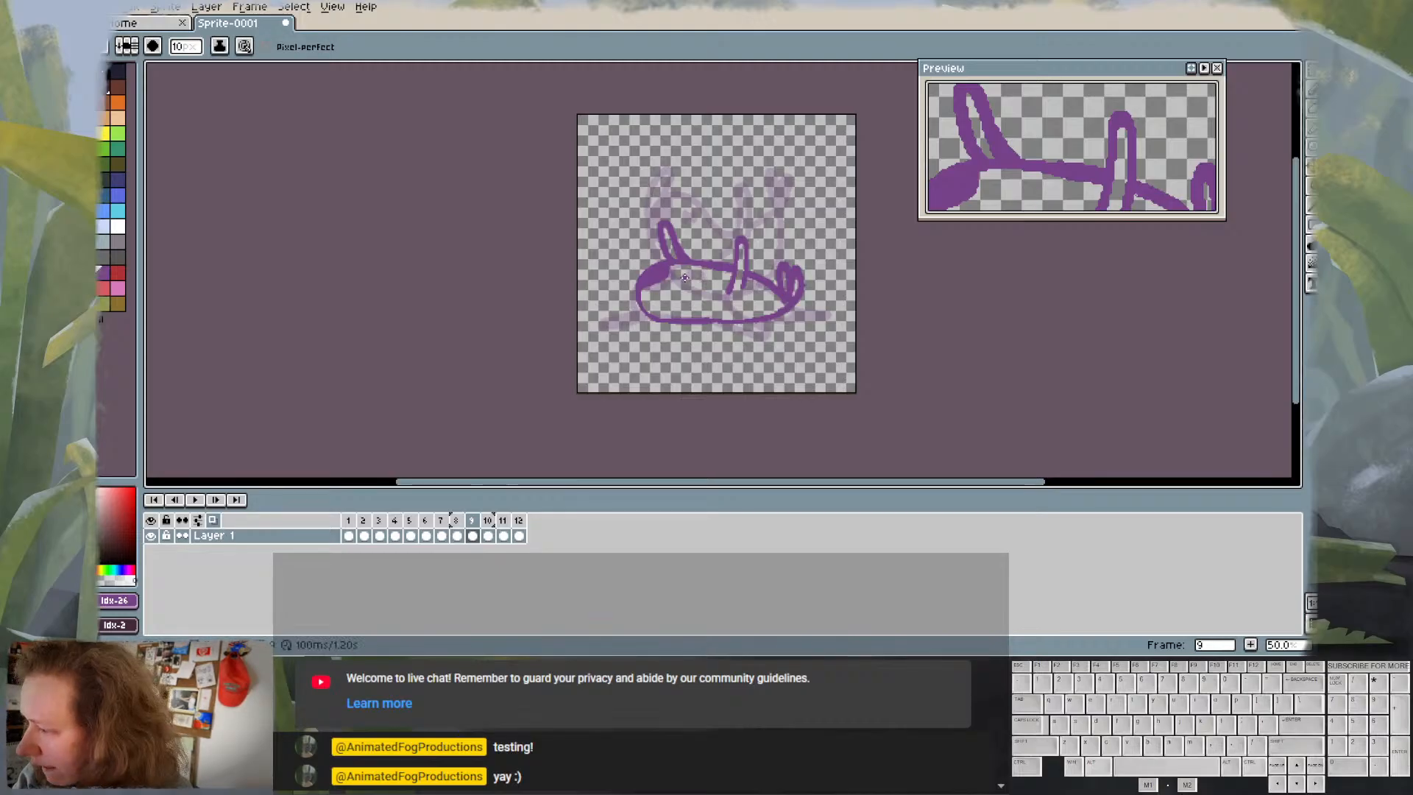
click(684, 276)
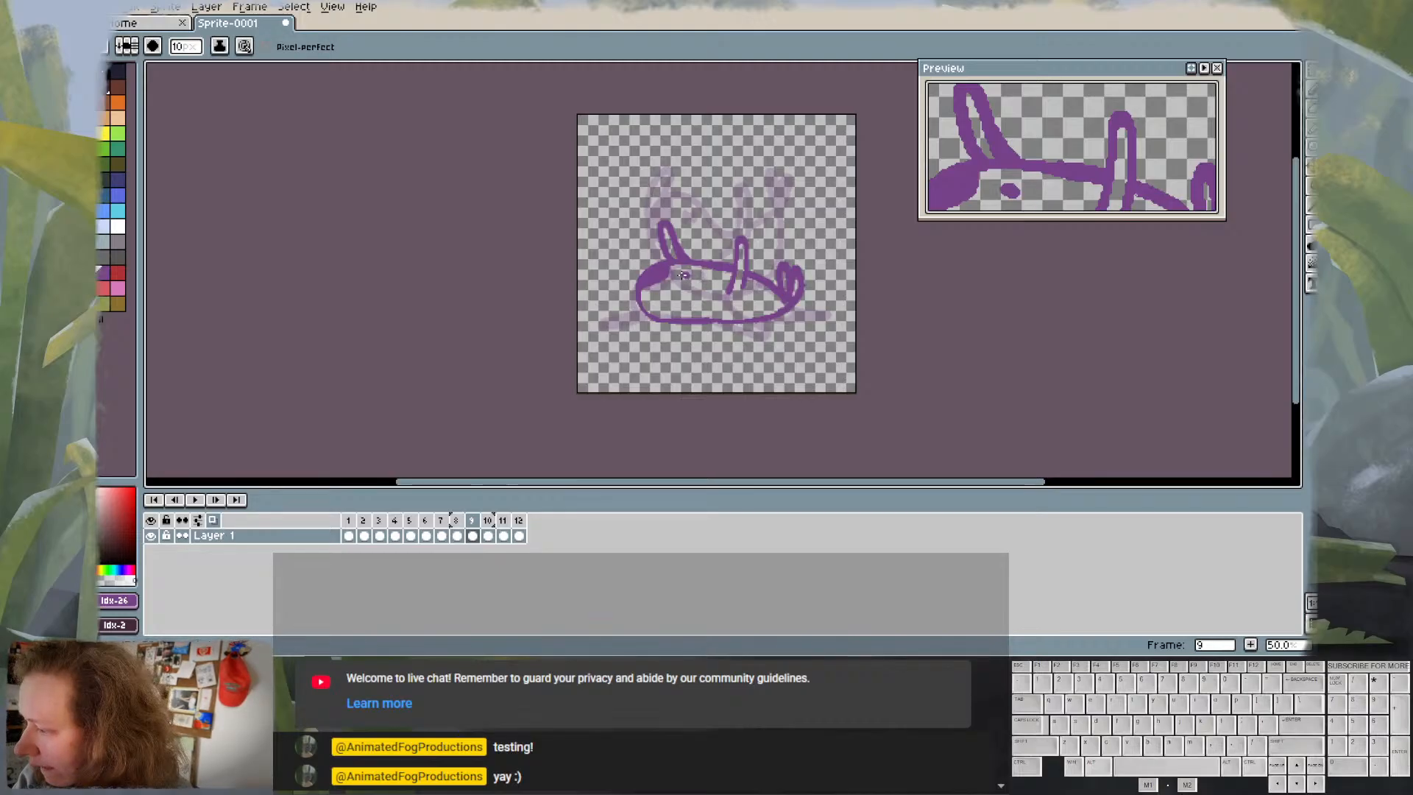
click(703, 276)
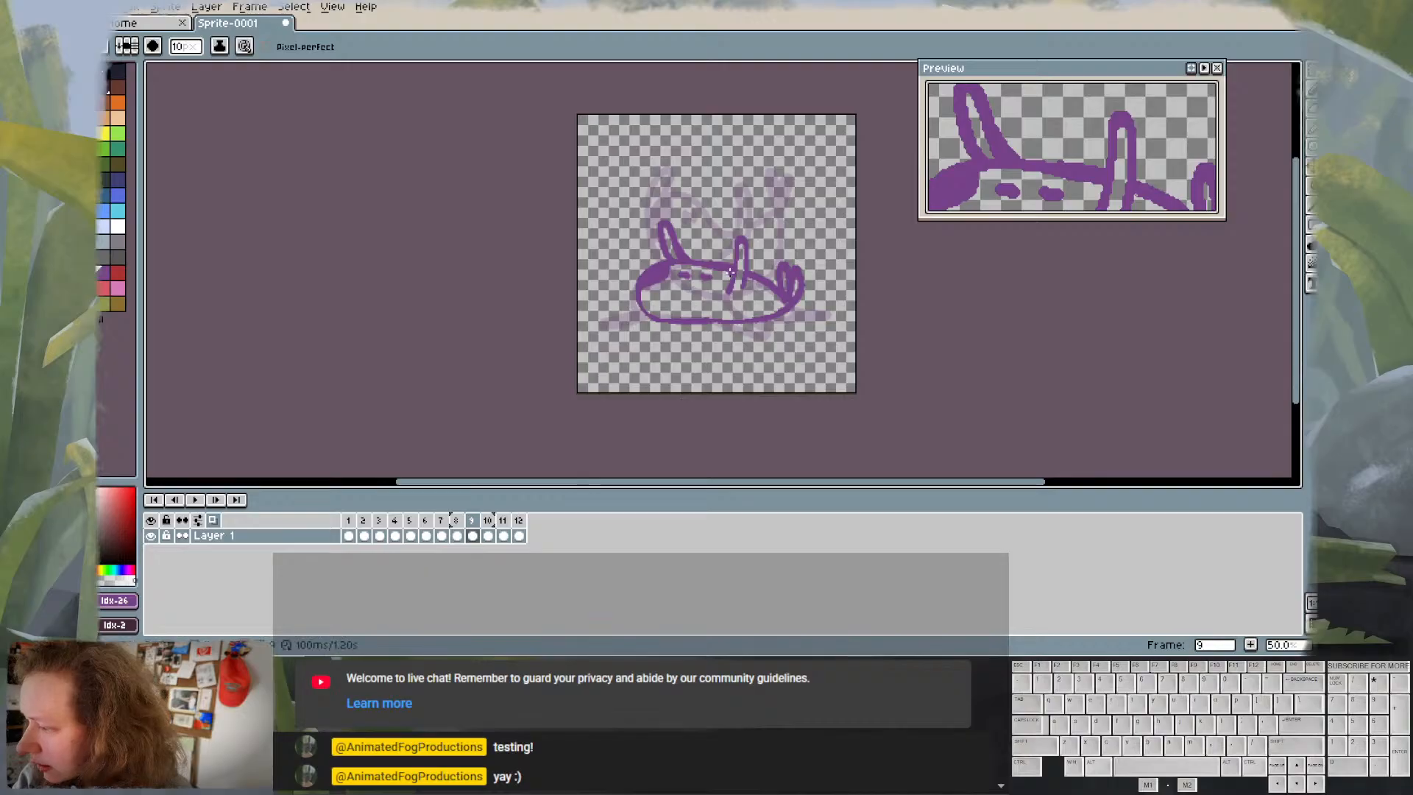
- Step through the twelve frames to review the seal's jump and landing with the revised frames
key(Right)
key(Right)
key(Right)
key(Right)
key(Right)
key(Right)
key(Right)
key(Right)
key(Right)
key(Right)
key(Right)
key(Right)
key(Right)
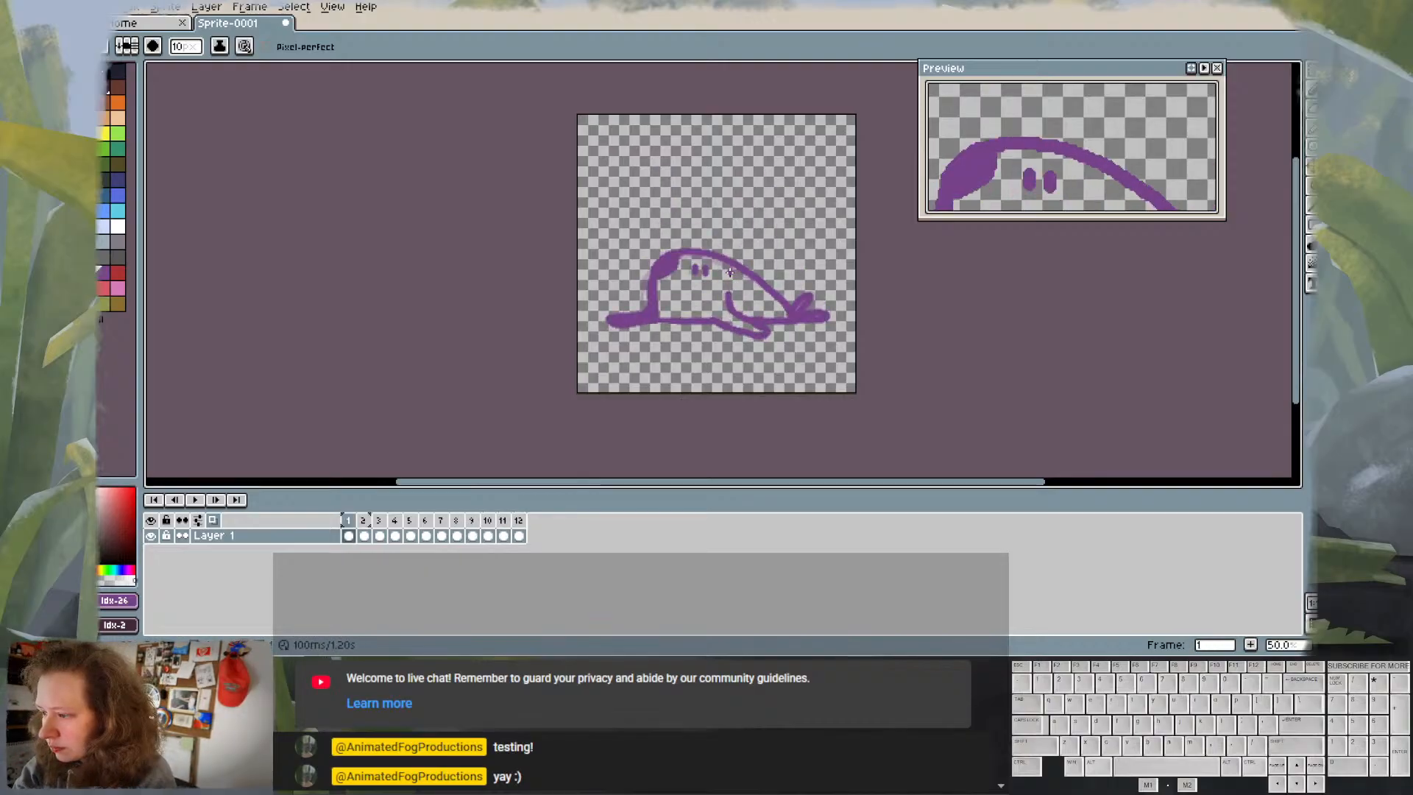
- Erase the seal's eye nearer the tail in frame 11 and redraw it as a short vertical mark
key(Right)
key(Right)
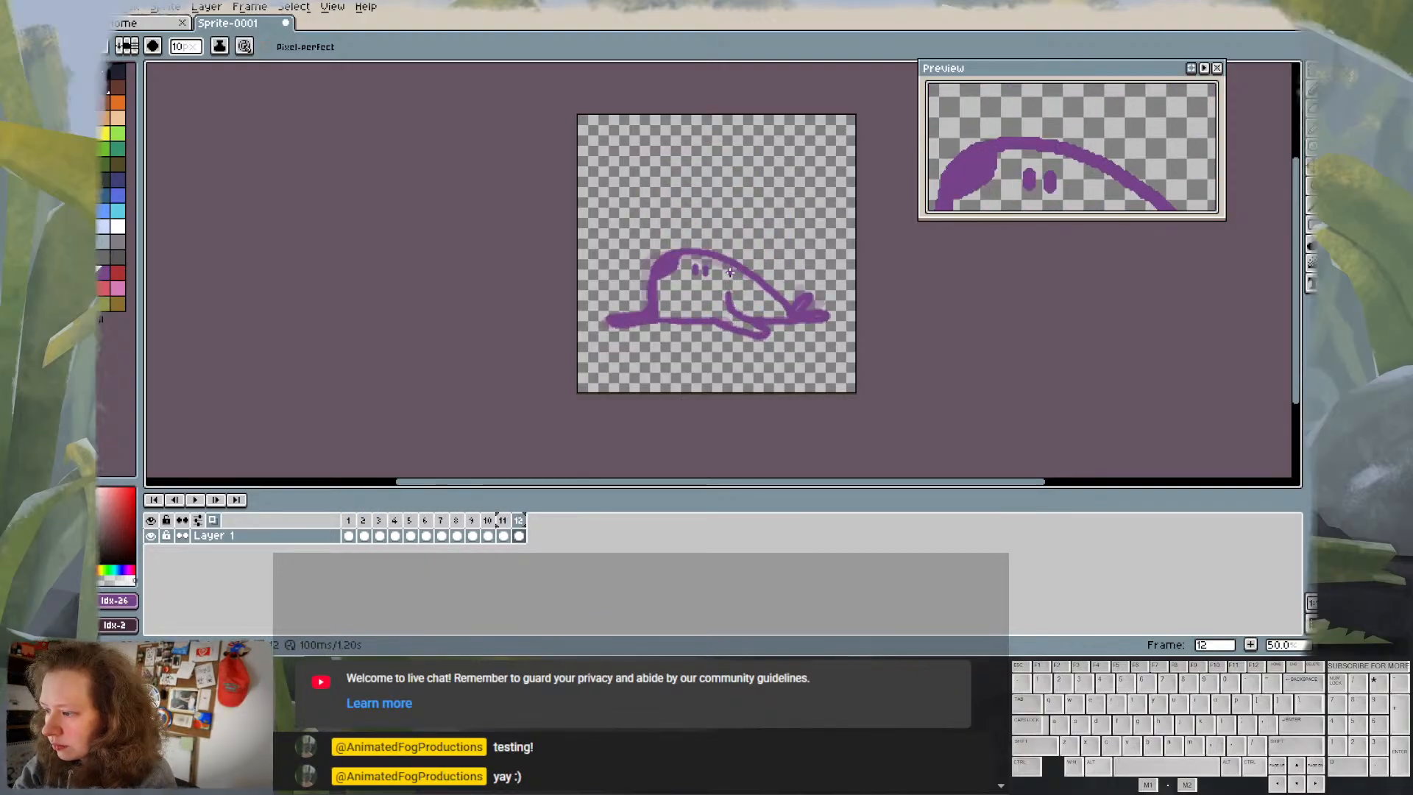
key(Left)
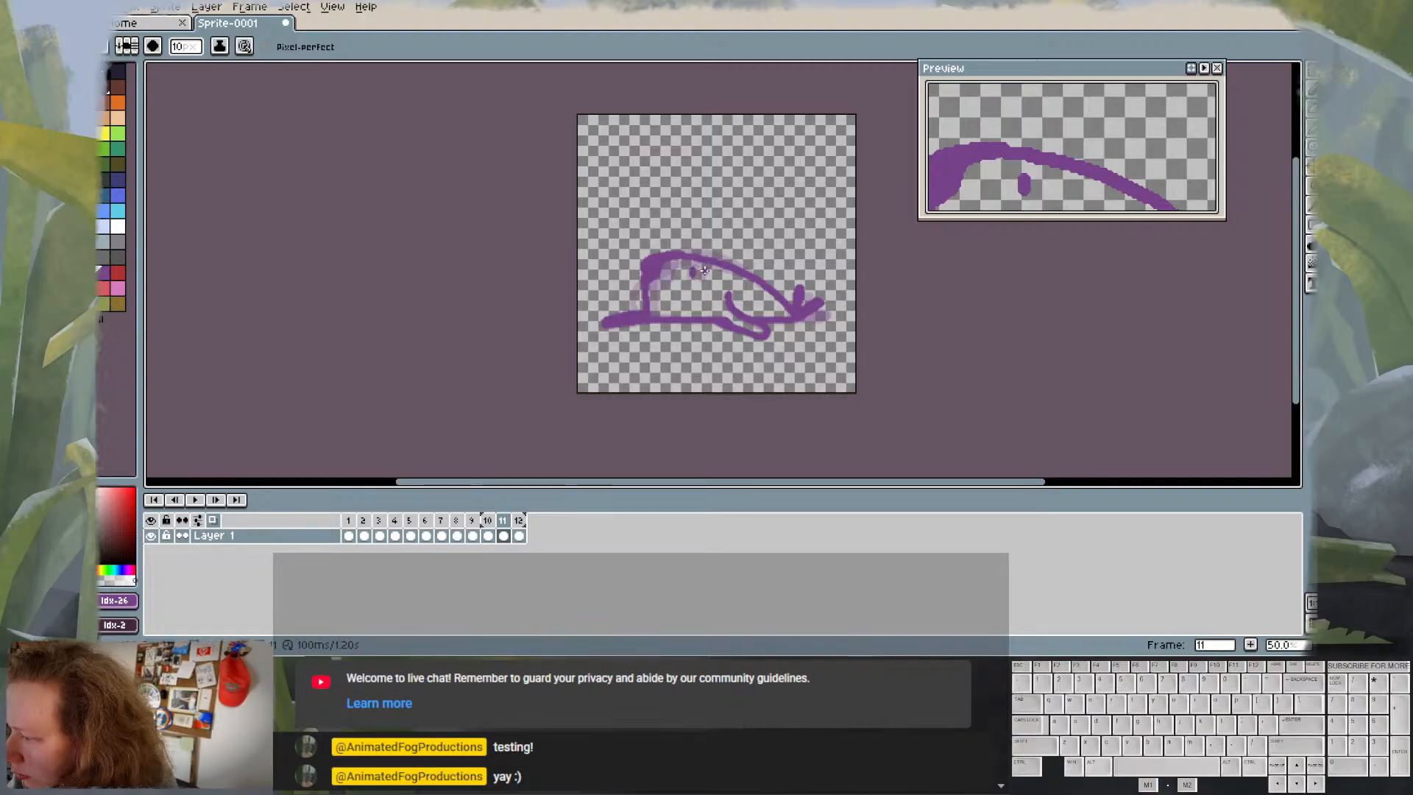
- Step through all twelve frames of the loop to review how the jump, the landing and the eyes read
key(Right)
key(Right)
key(Right)
key(Right)
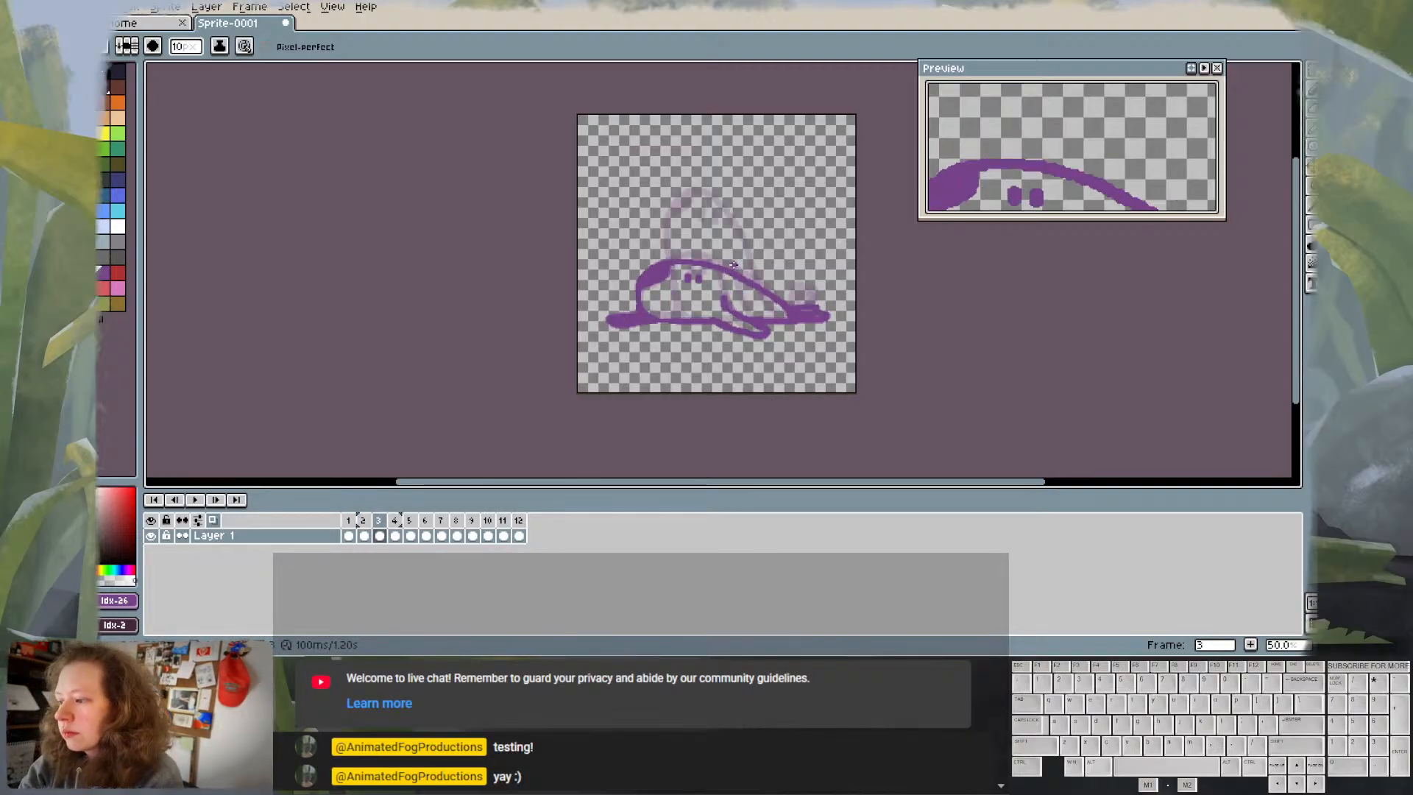
key(Right)
key(Right)
key(Right)
key(Right)
key(Right)
key(Right)
key(Right)
key(Right)
key(Right)
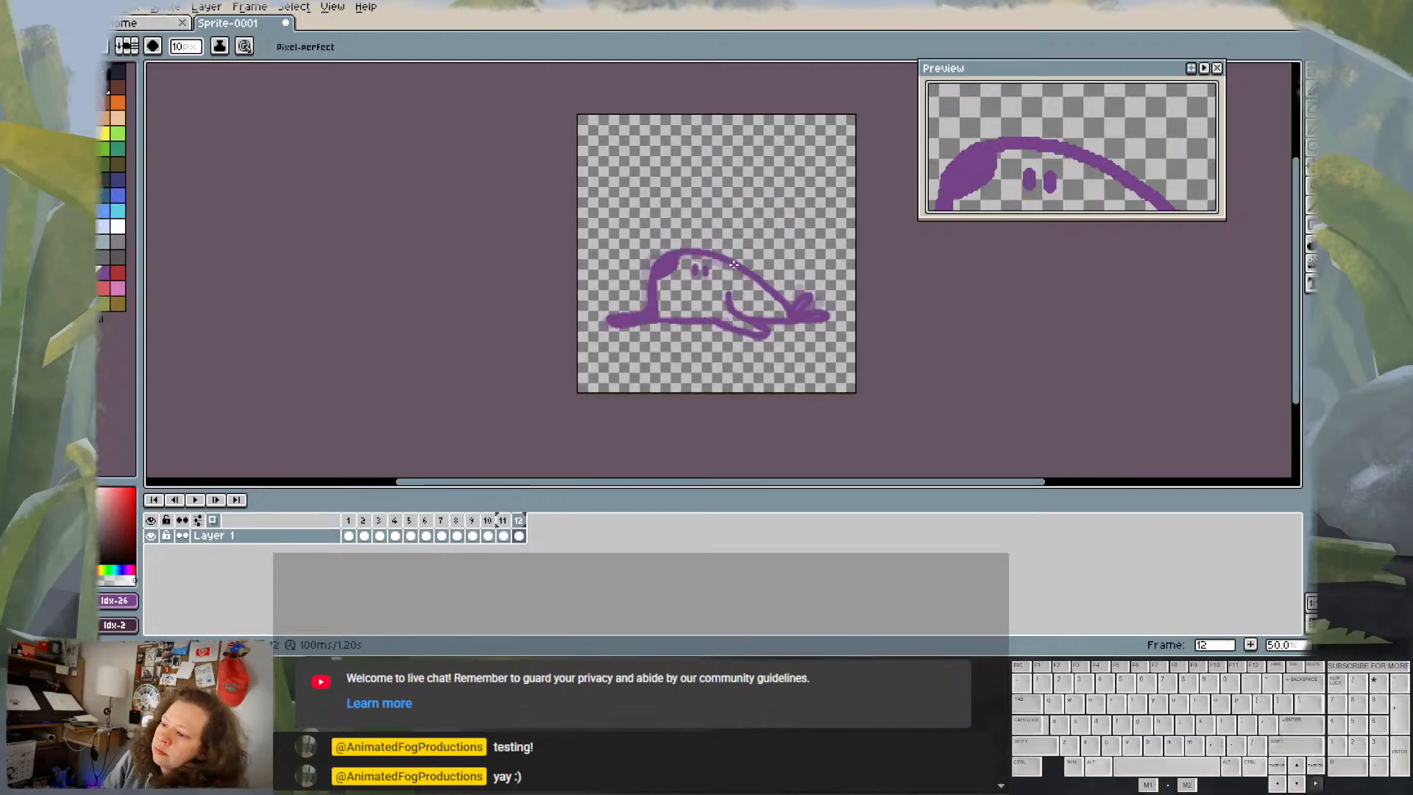
key(Right)
key(Right)
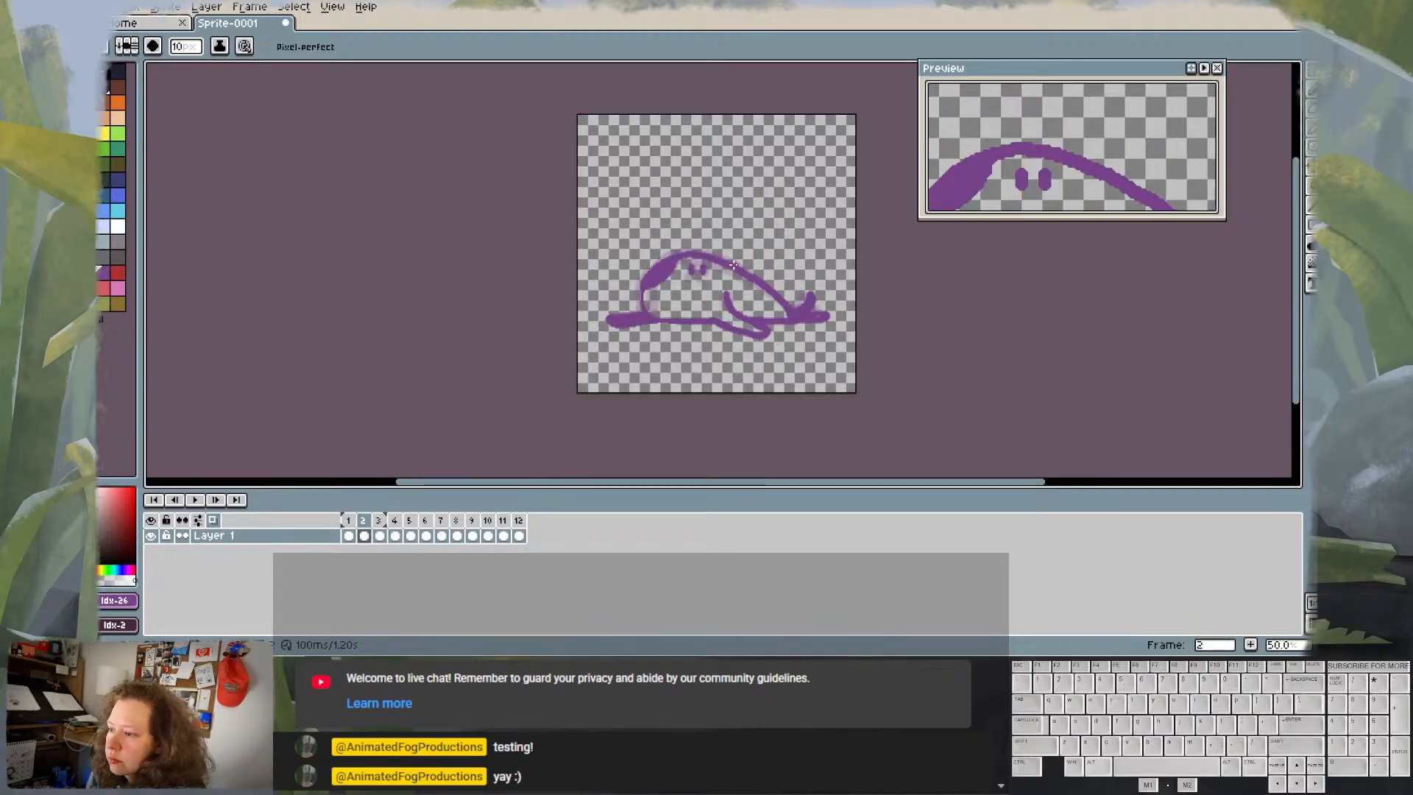
key(Right)
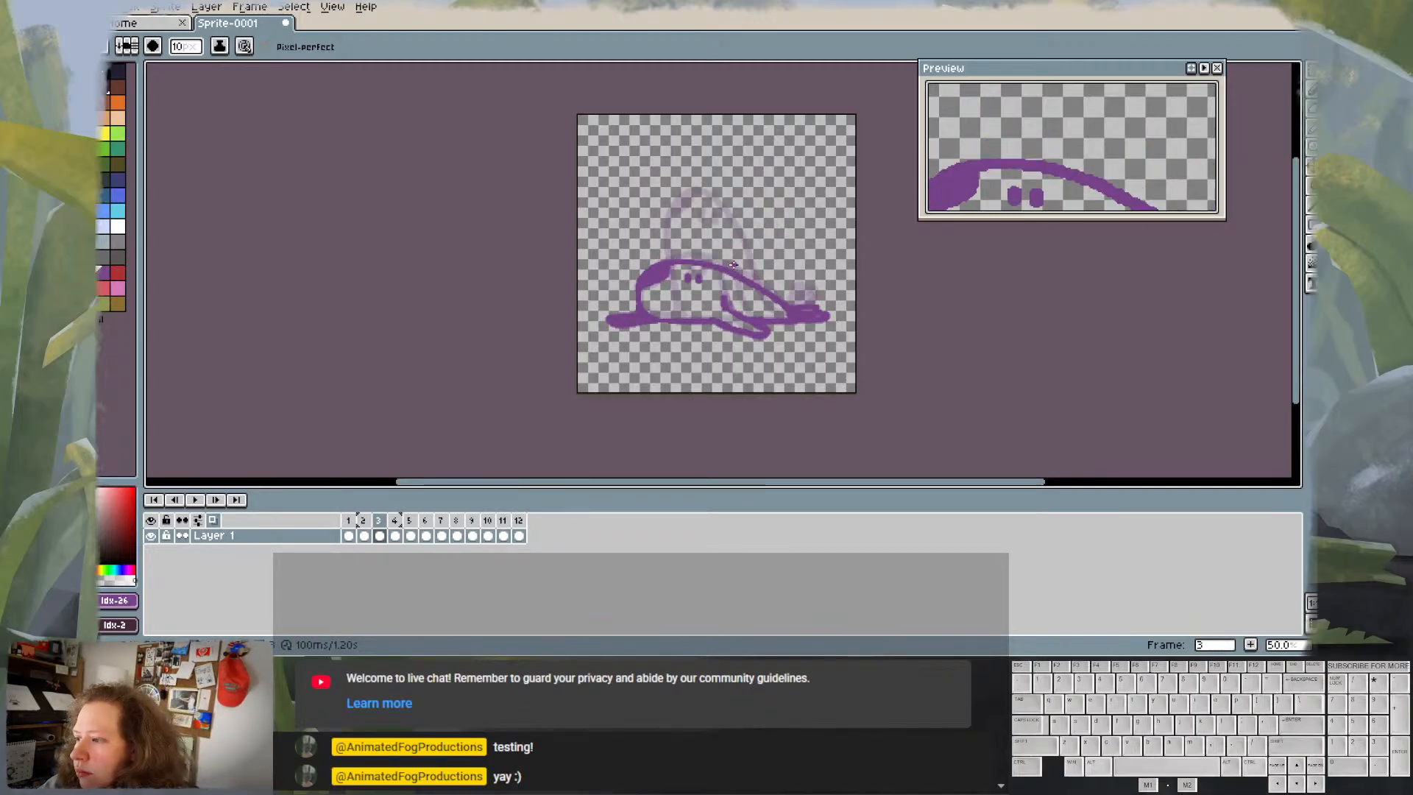
key(Right)
key(Left)
key(Left)
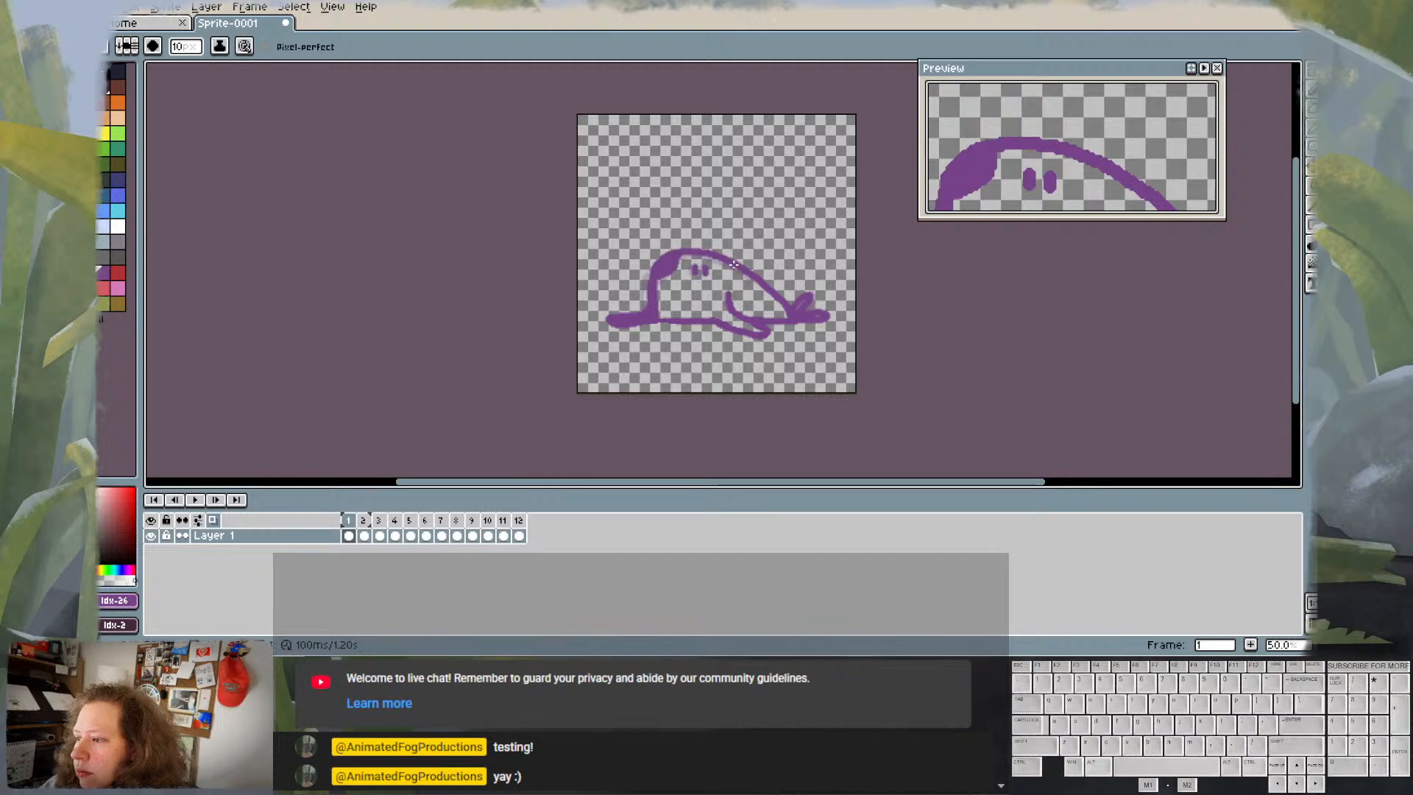
key(Right)
key(Right)
key(Right)
key(Right)
key(Right)
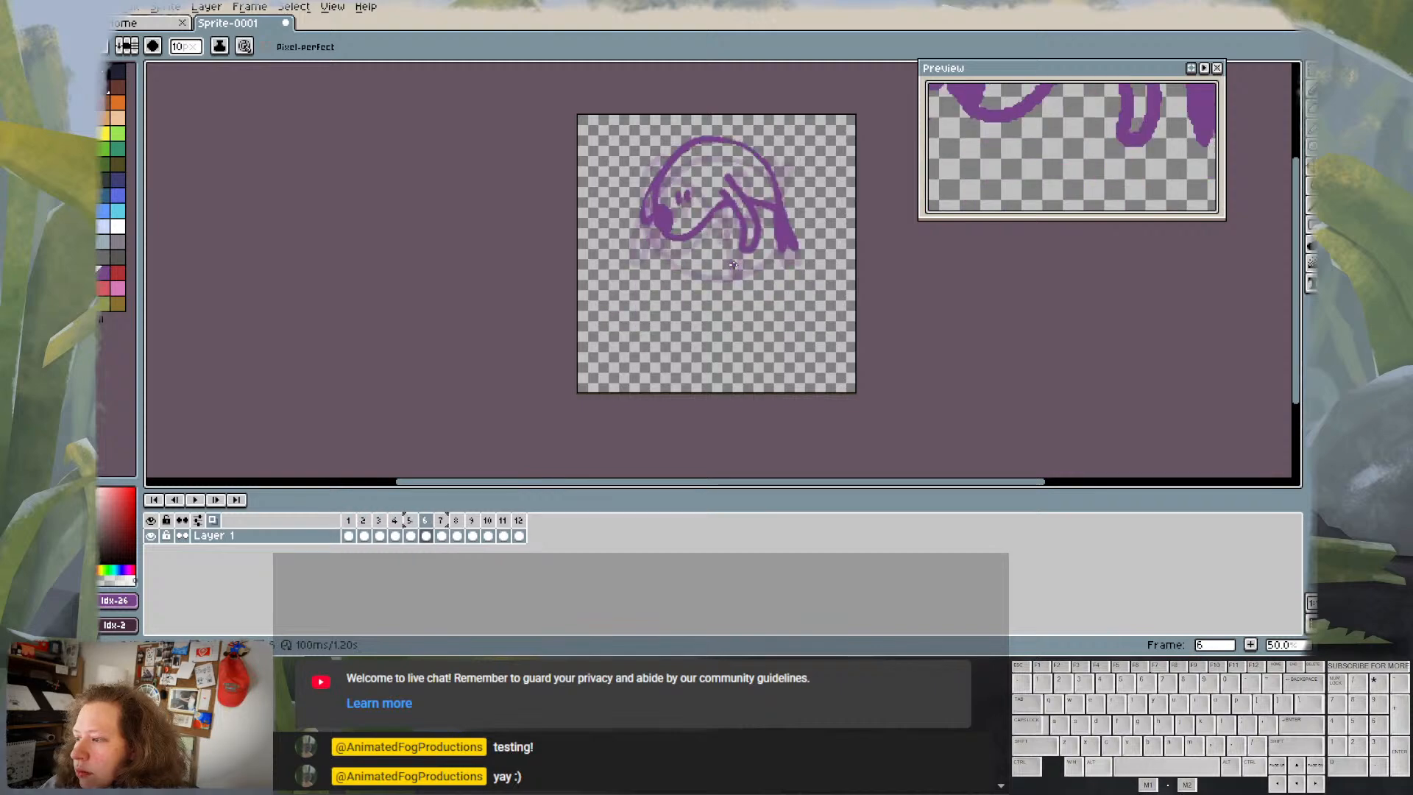
key(Right)
key(Right)
key(Right)
key(Right)
key(Right)
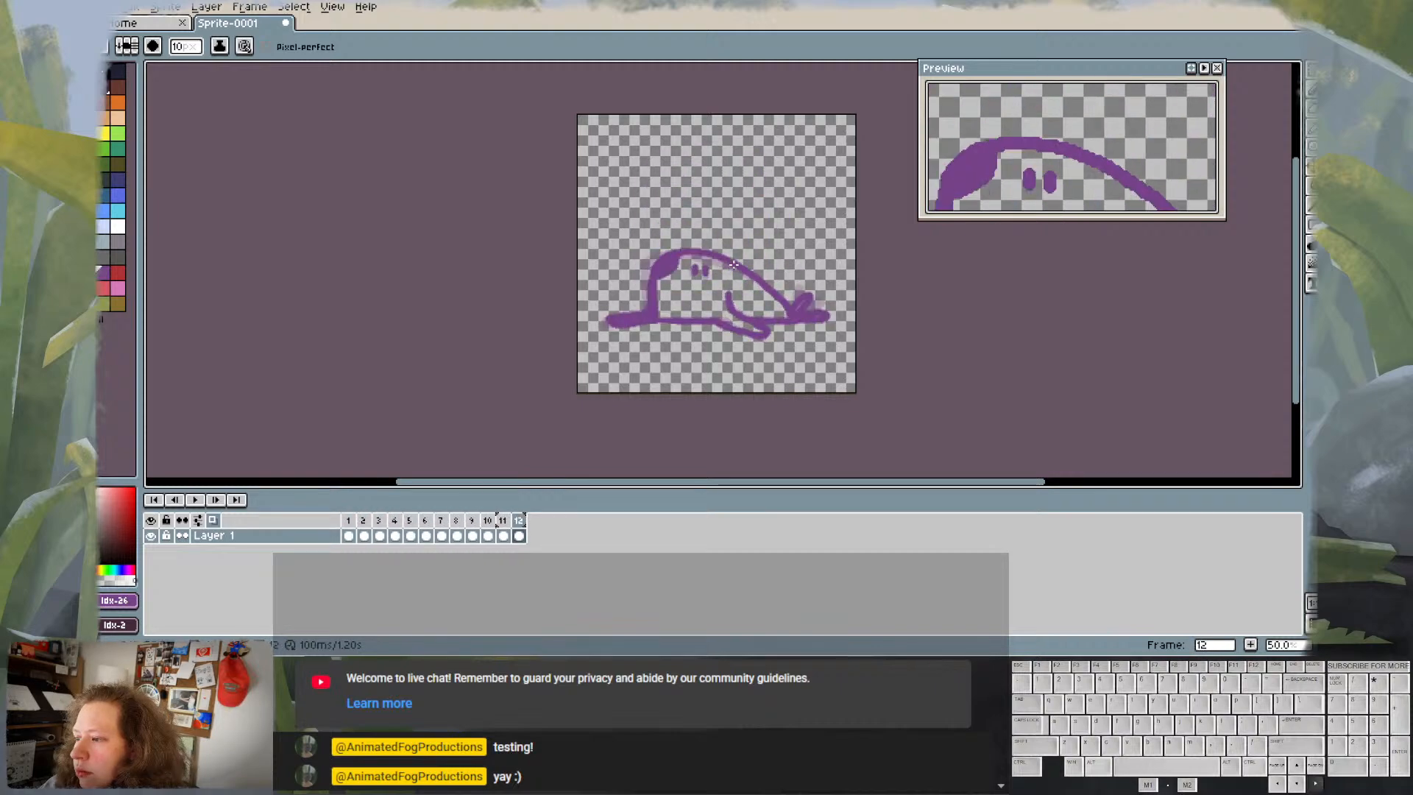
- Erase the blocky upper front corner of the head in frame 11 so it becomes a rounded curve
key(Left)
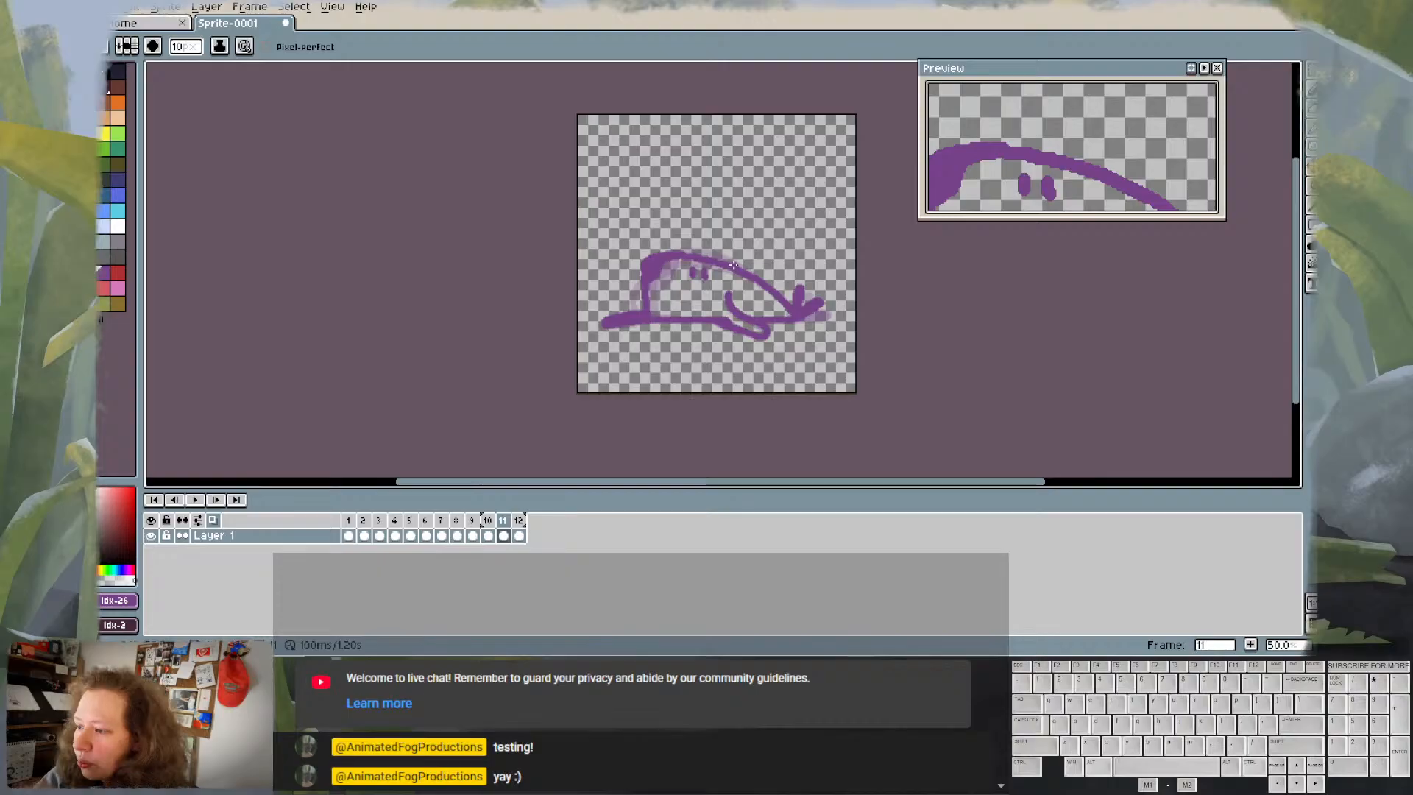
key(e)
drag(693, 248, 653, 261)
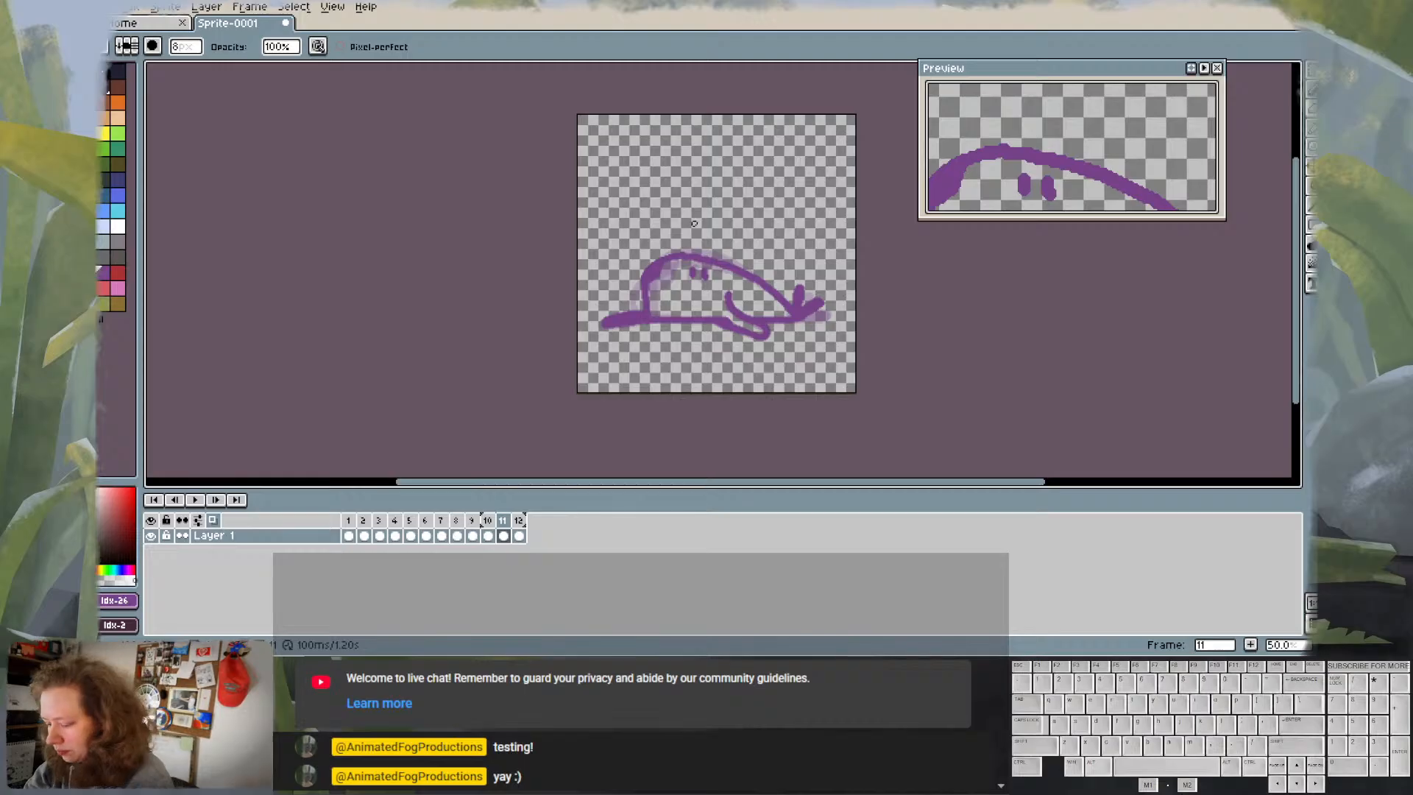
- Erase the front outline below the head in frame 11 and redraw it bulging forward, reshaping the dark head patch to match neighbouring frames
key(Left)
key(Right)
key(Right)
key(Left)
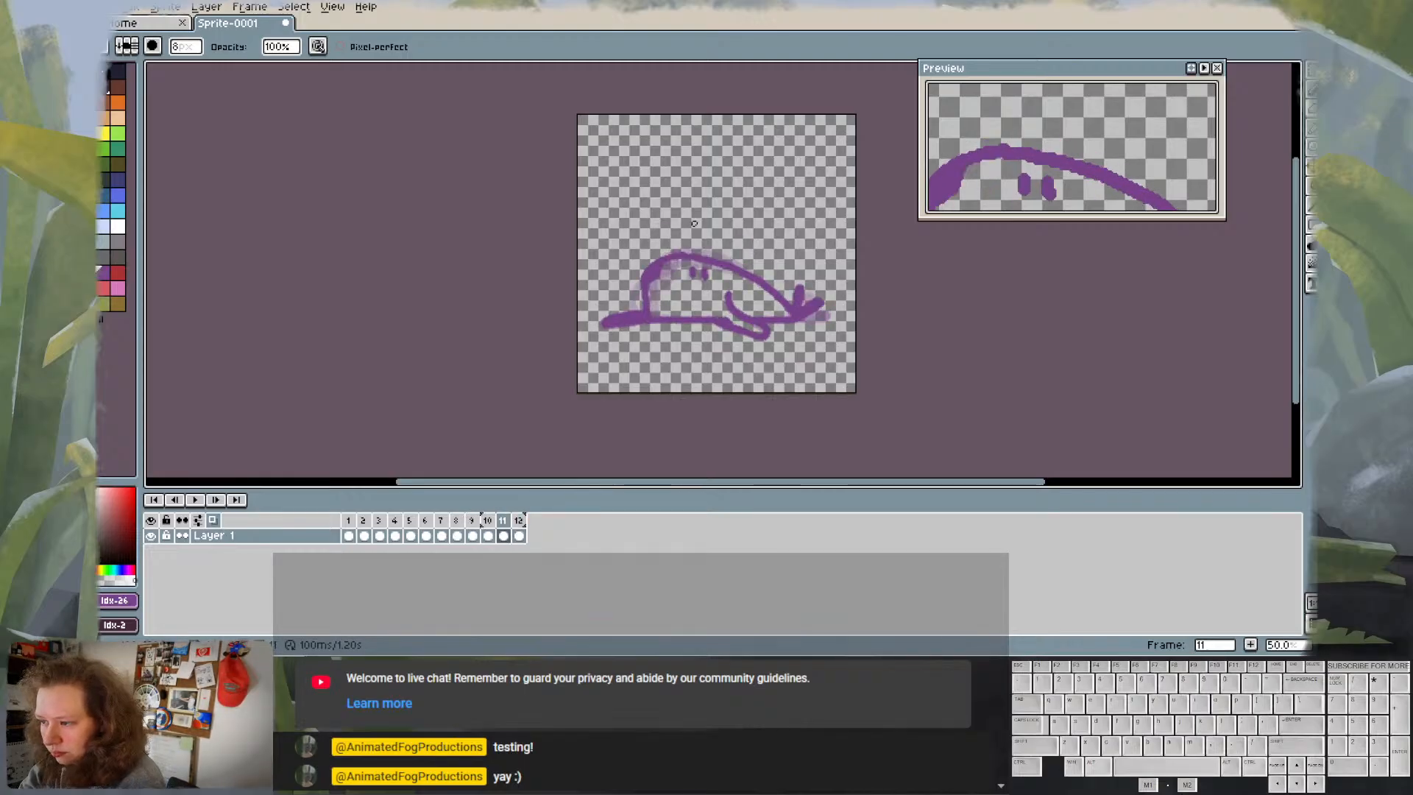
key(Left)
key(Right)
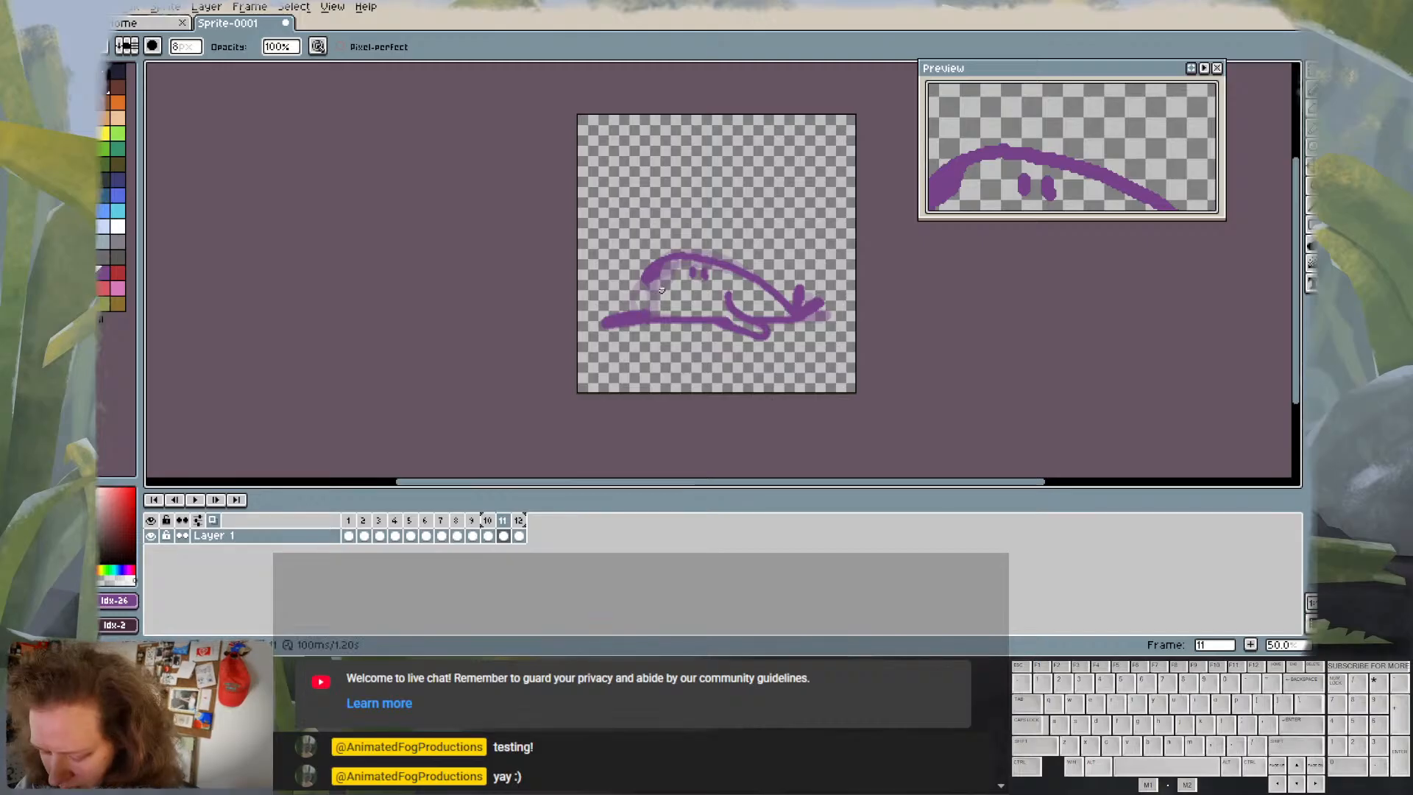
key(e)
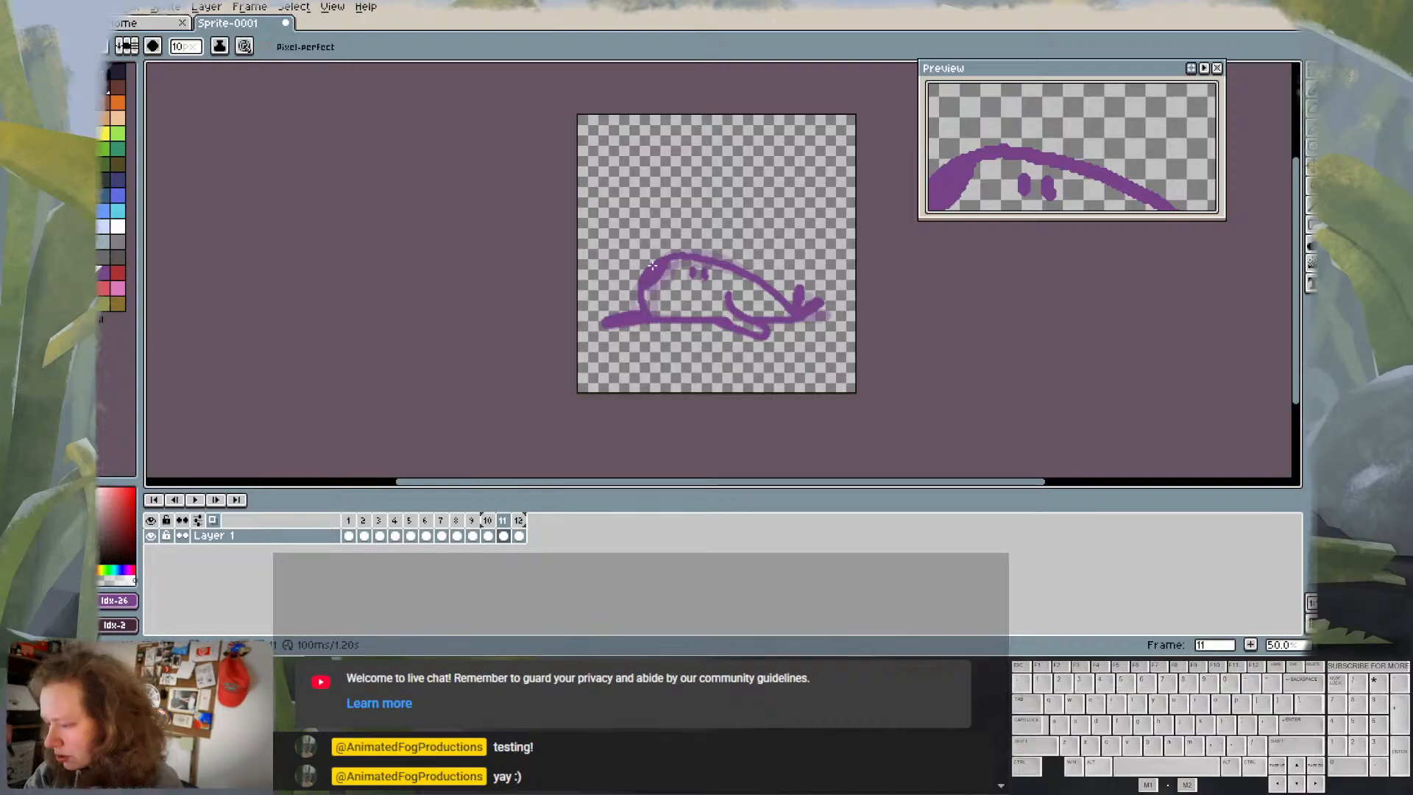
- Flip between frame 11 and its neighbouring frames to compare the head shape and front outline
key(Left)
key(Right)
key(Right)
key(Right)
key(Left)
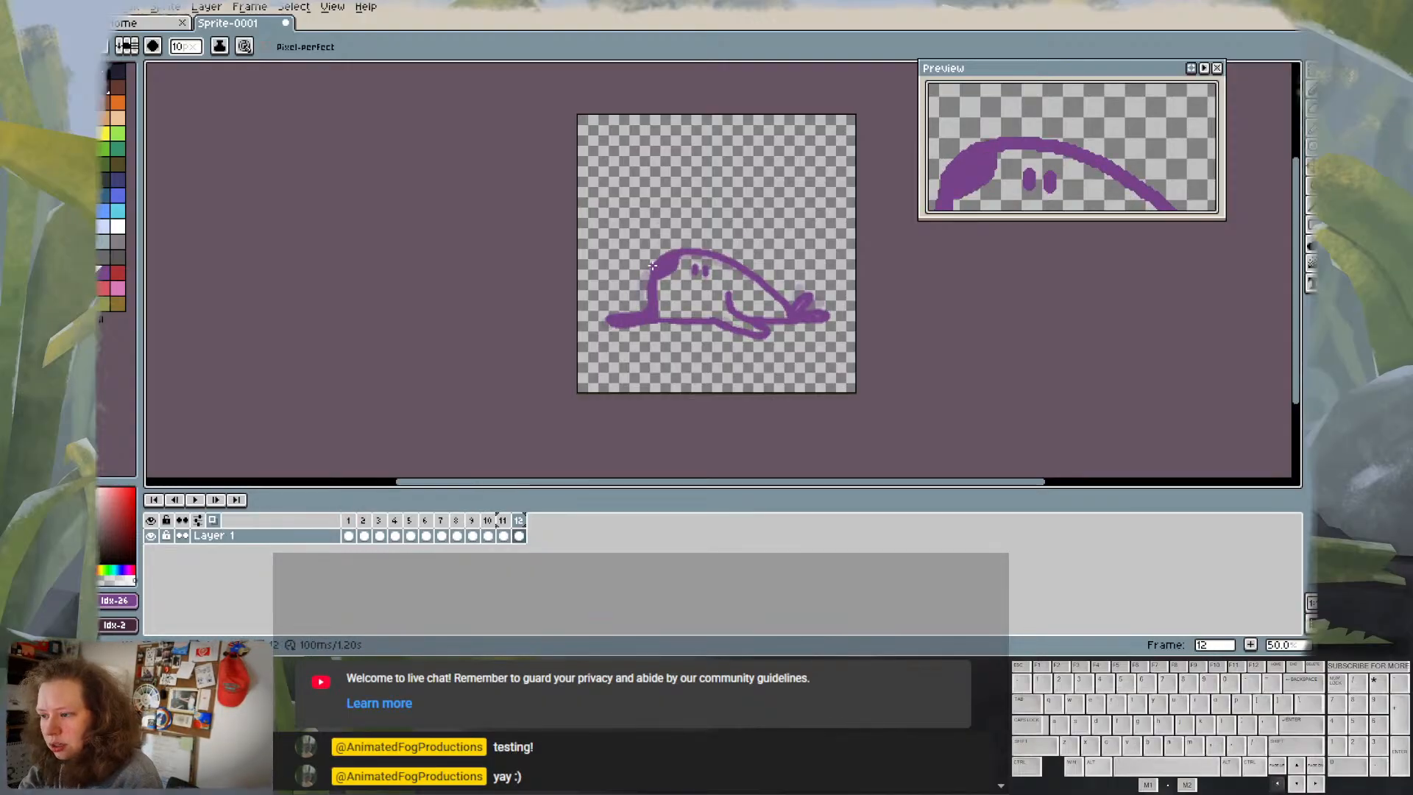
key(Left)
key(Left)
key(Left)
key(Right)
key(Right)
key(Right)
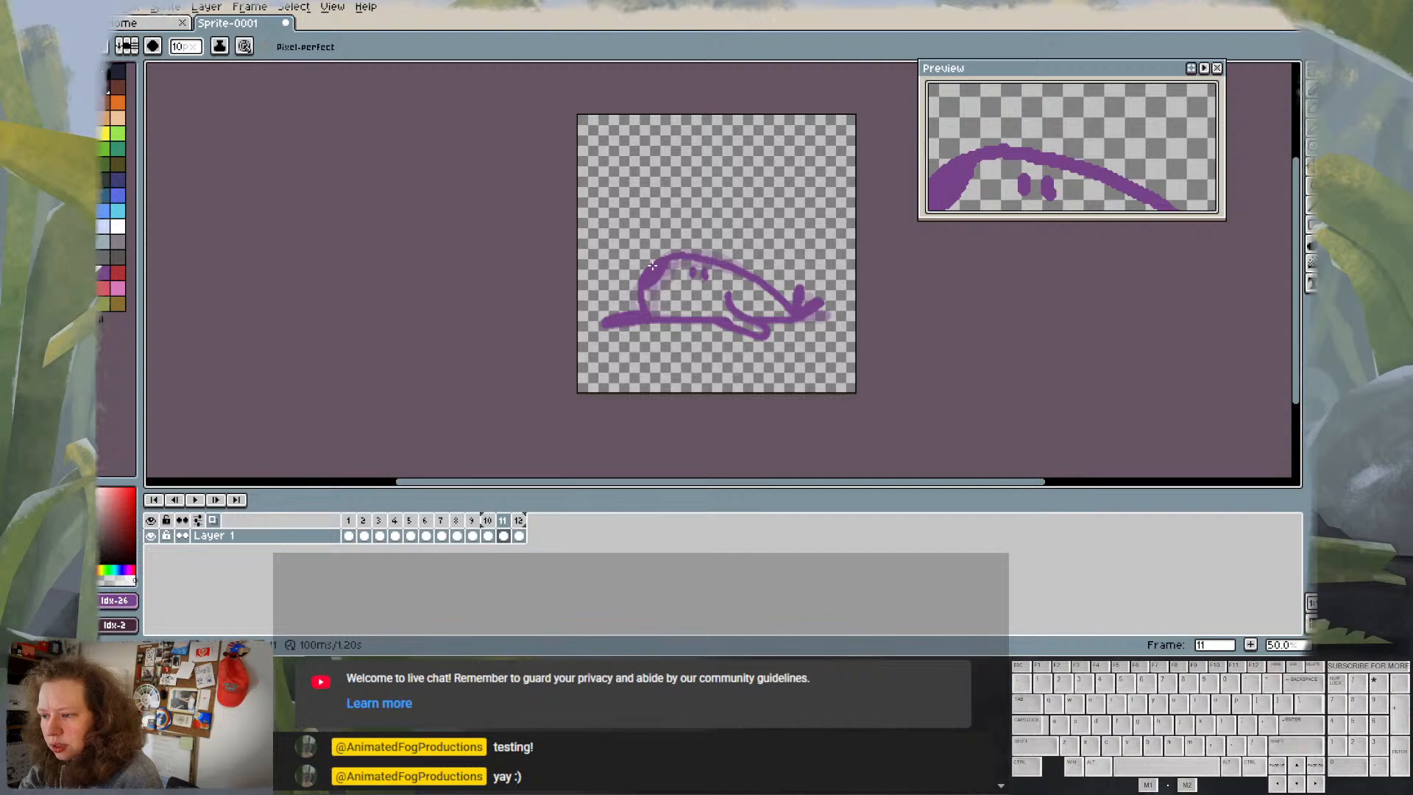
- Thicken the front outline of frame 11 outward below the head patch and erase its inner edge
key(Left)
key(Left)
key(Right)
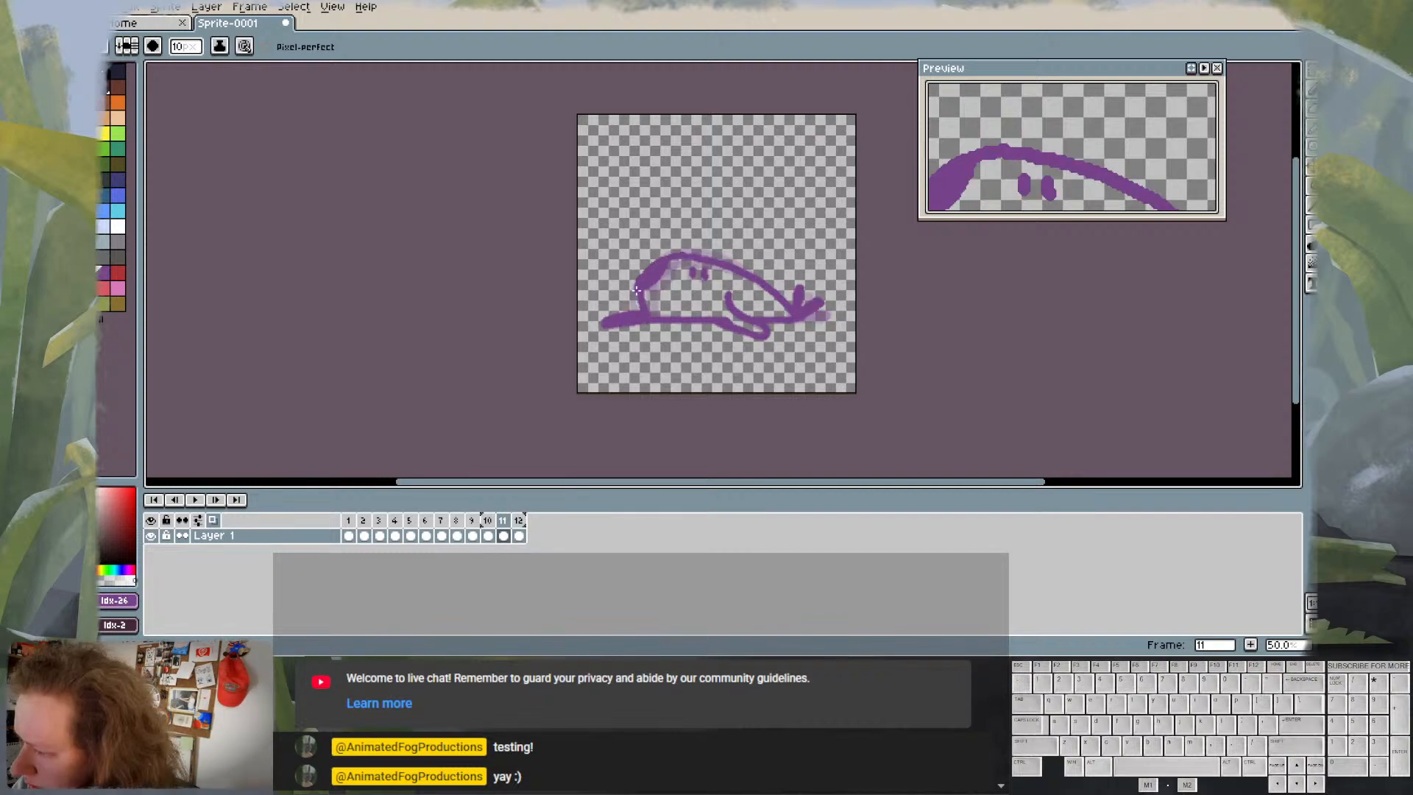
key(e)
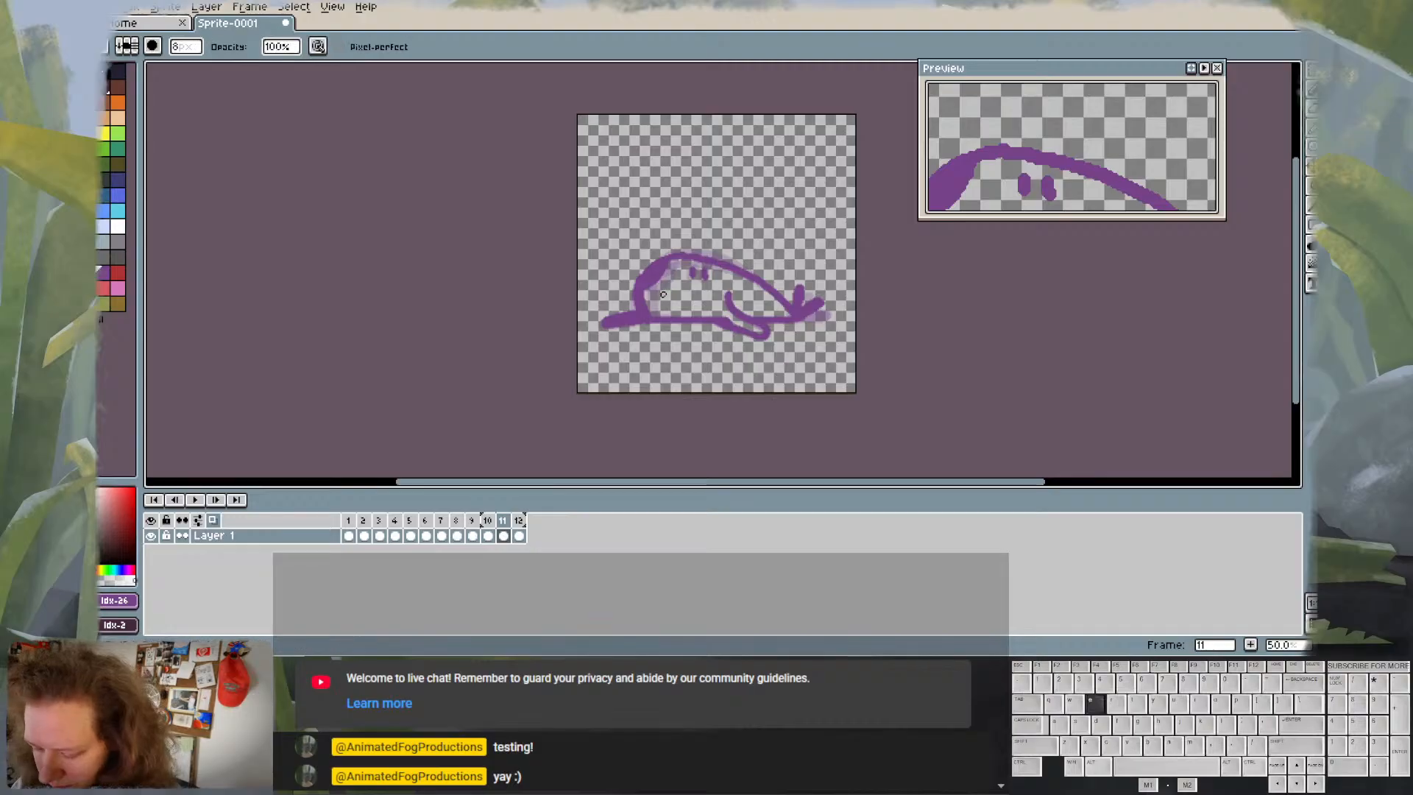
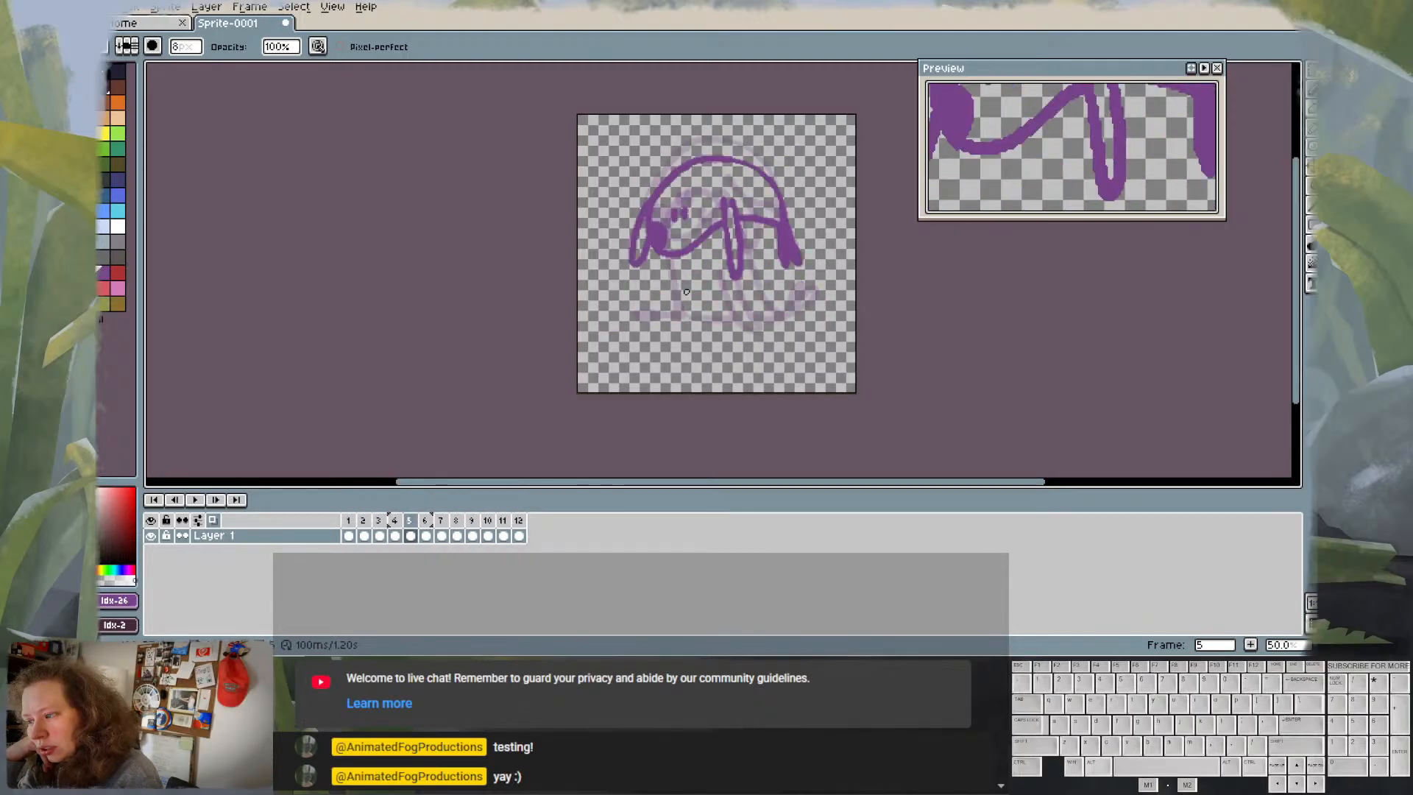
- Play the animation through to review the revised jump, and stop it
click(198, 498)
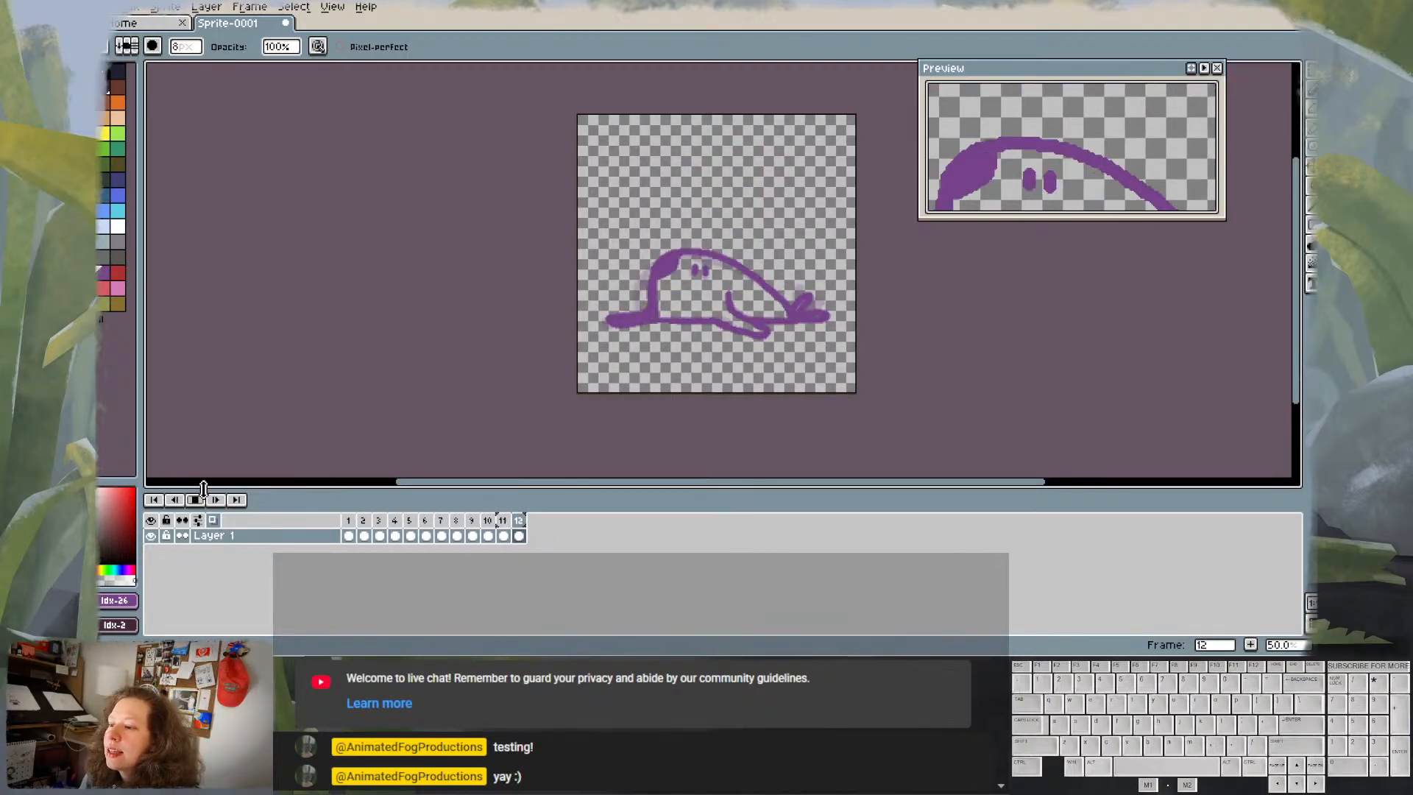
click(195, 500)
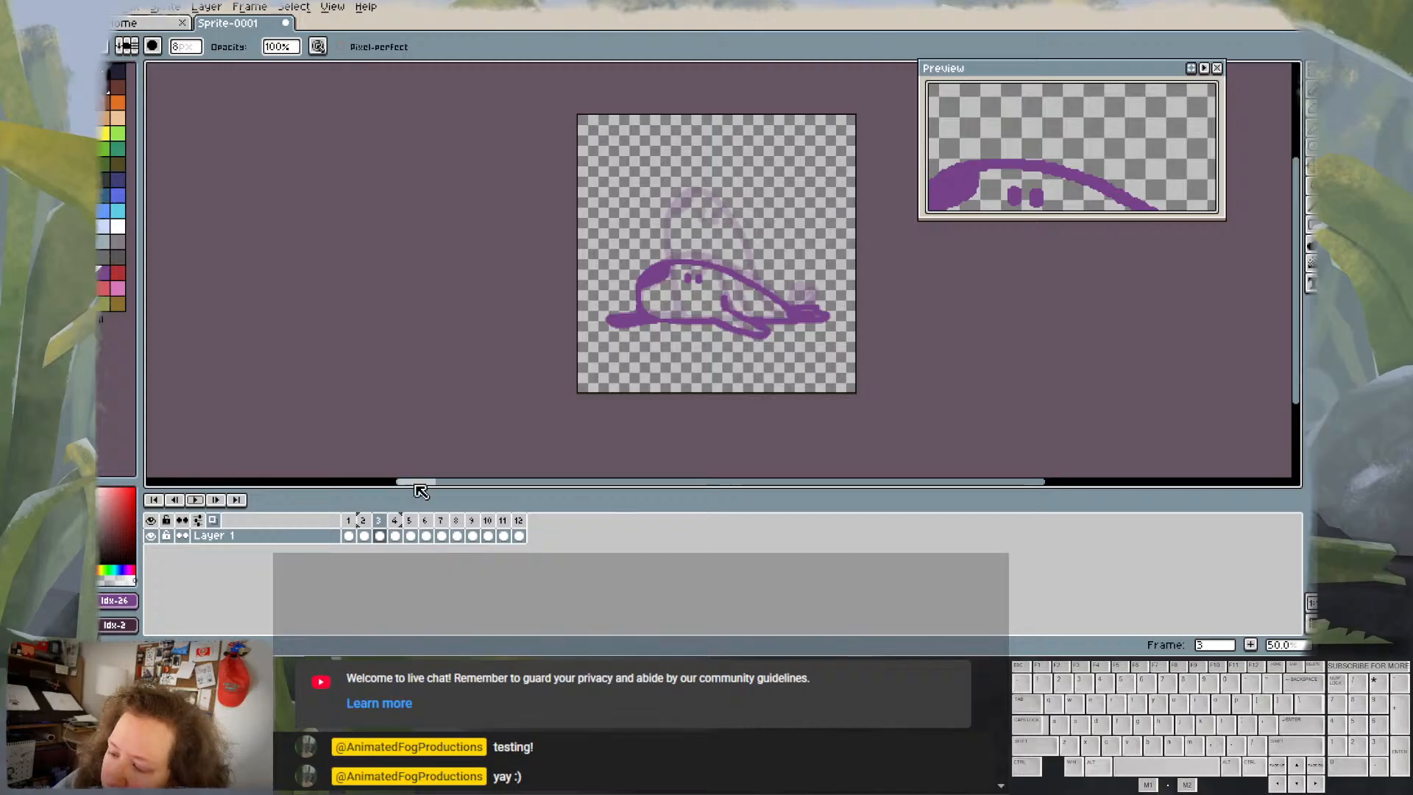
- Undo the eraser stroke on frame 5's front flipper and fill that flipper with solid purple
click(396, 529)
click(412, 531)
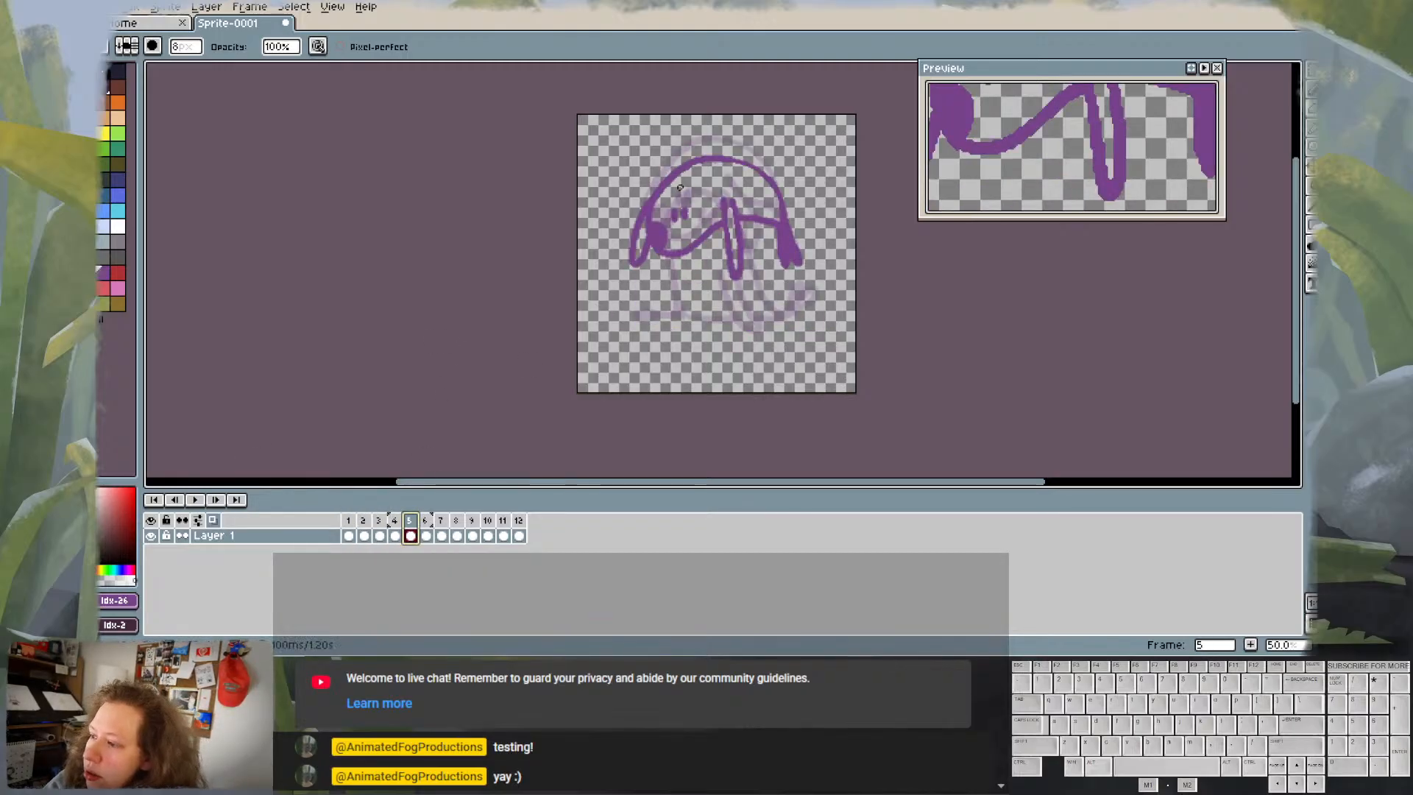
drag(643, 221, 662, 253)
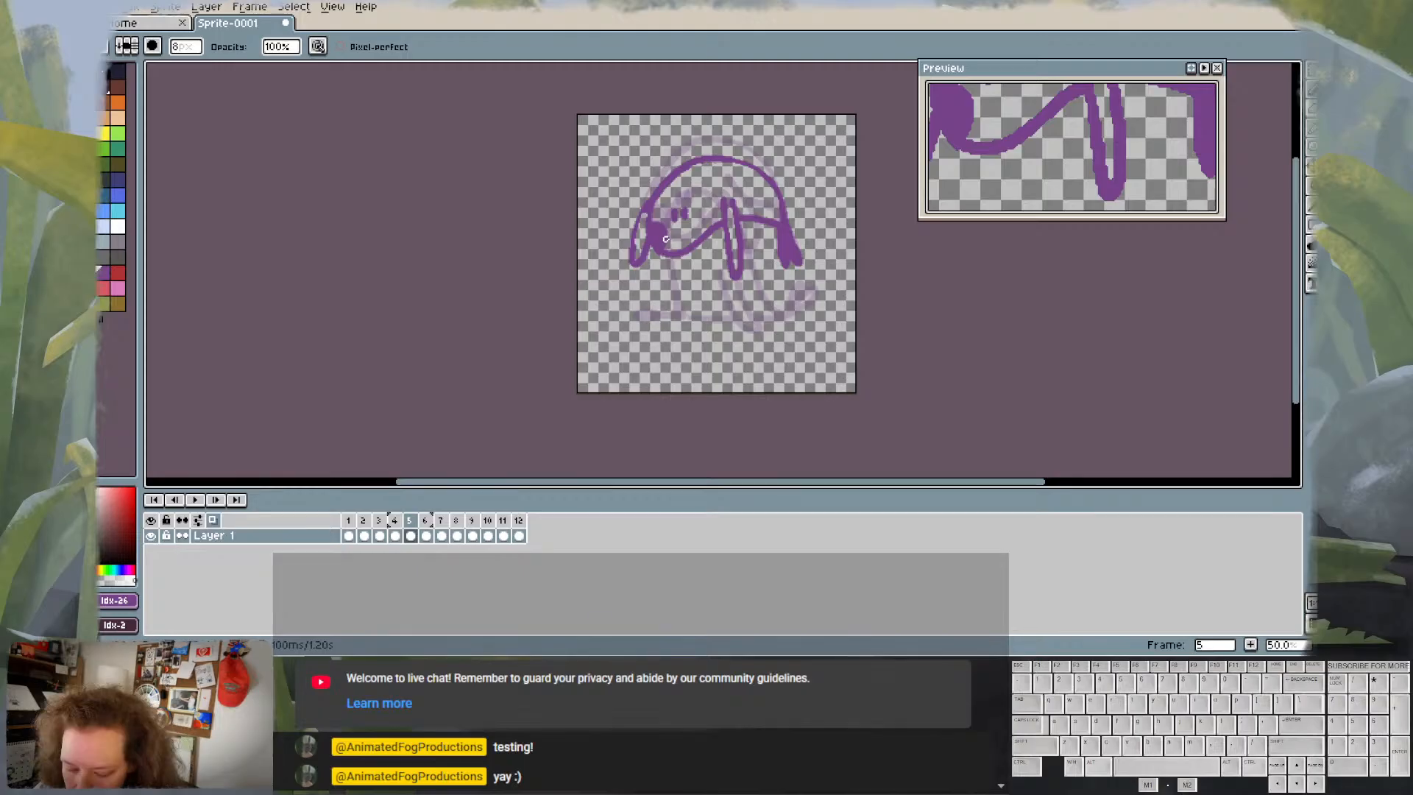
key(ctrl+z)
key(b)
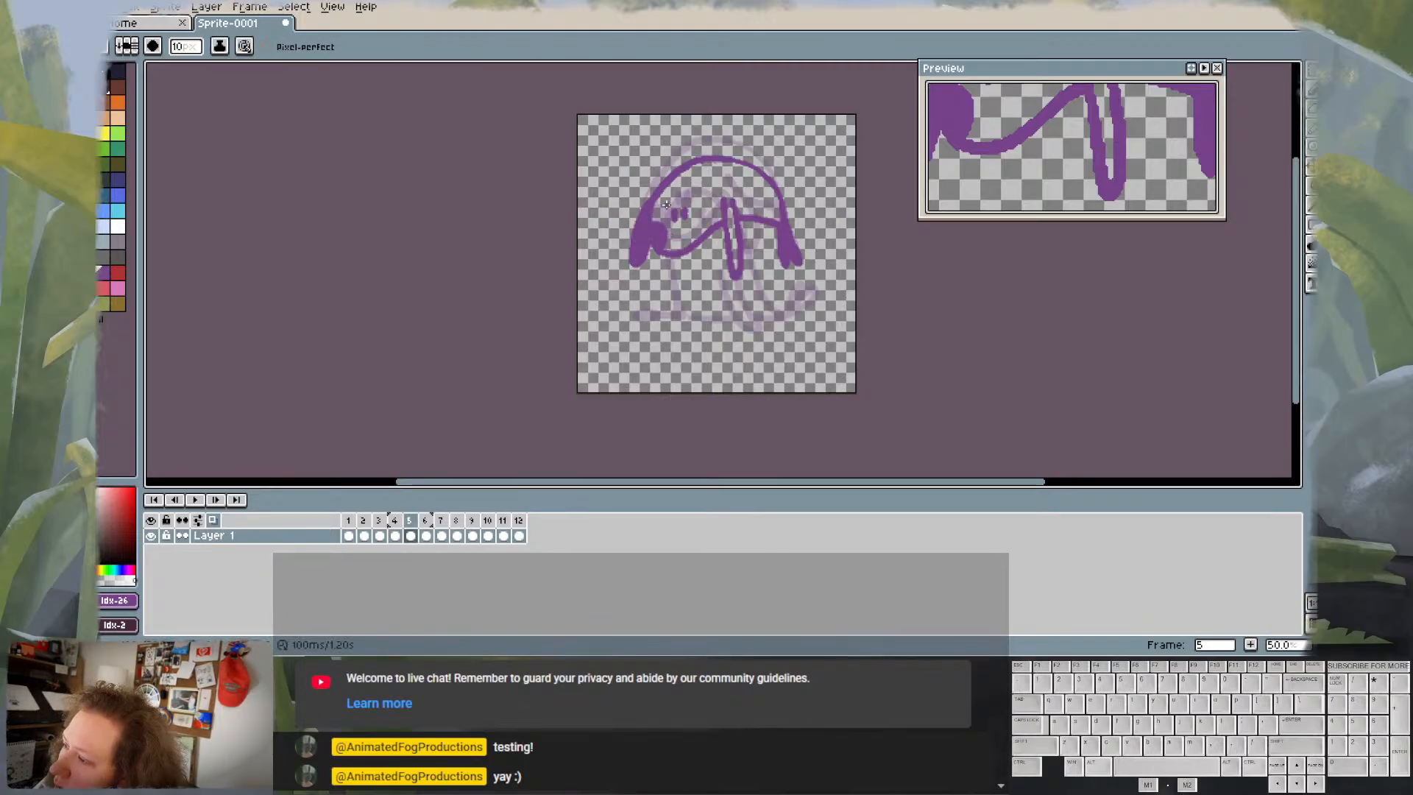
- Fill the front flipper beside the head with solid purple in frames 6, 7, 8 and 9
click(428, 536)
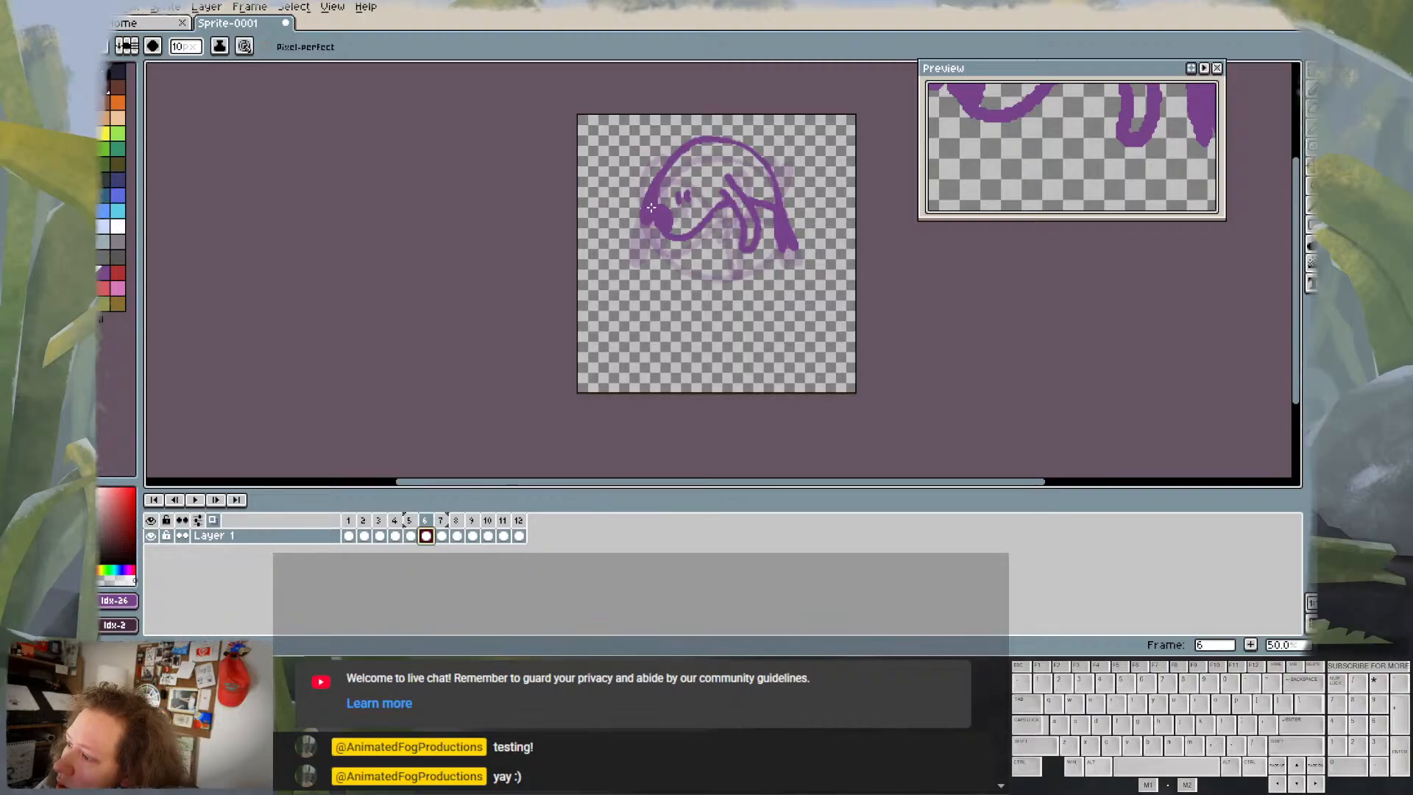
click(443, 525)
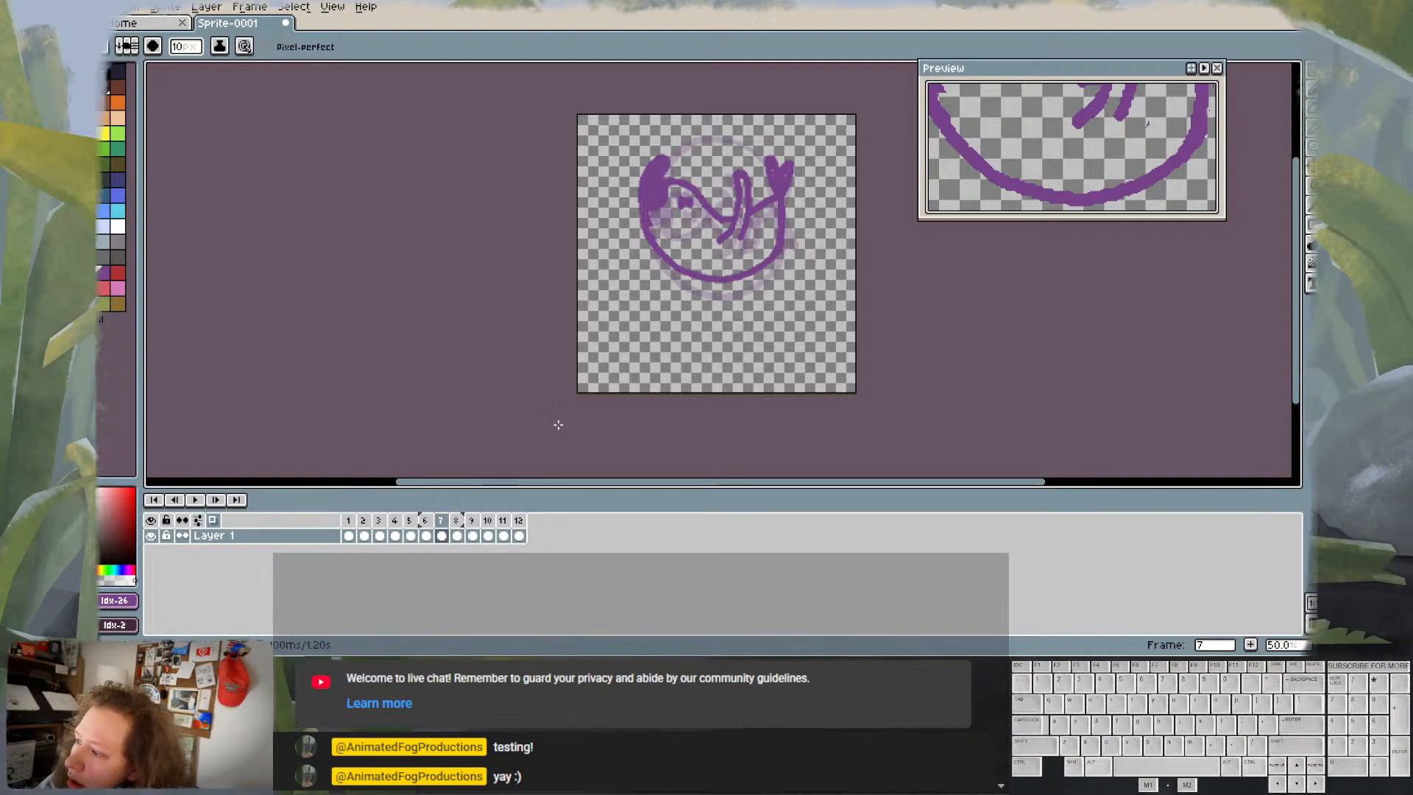
click(457, 524)
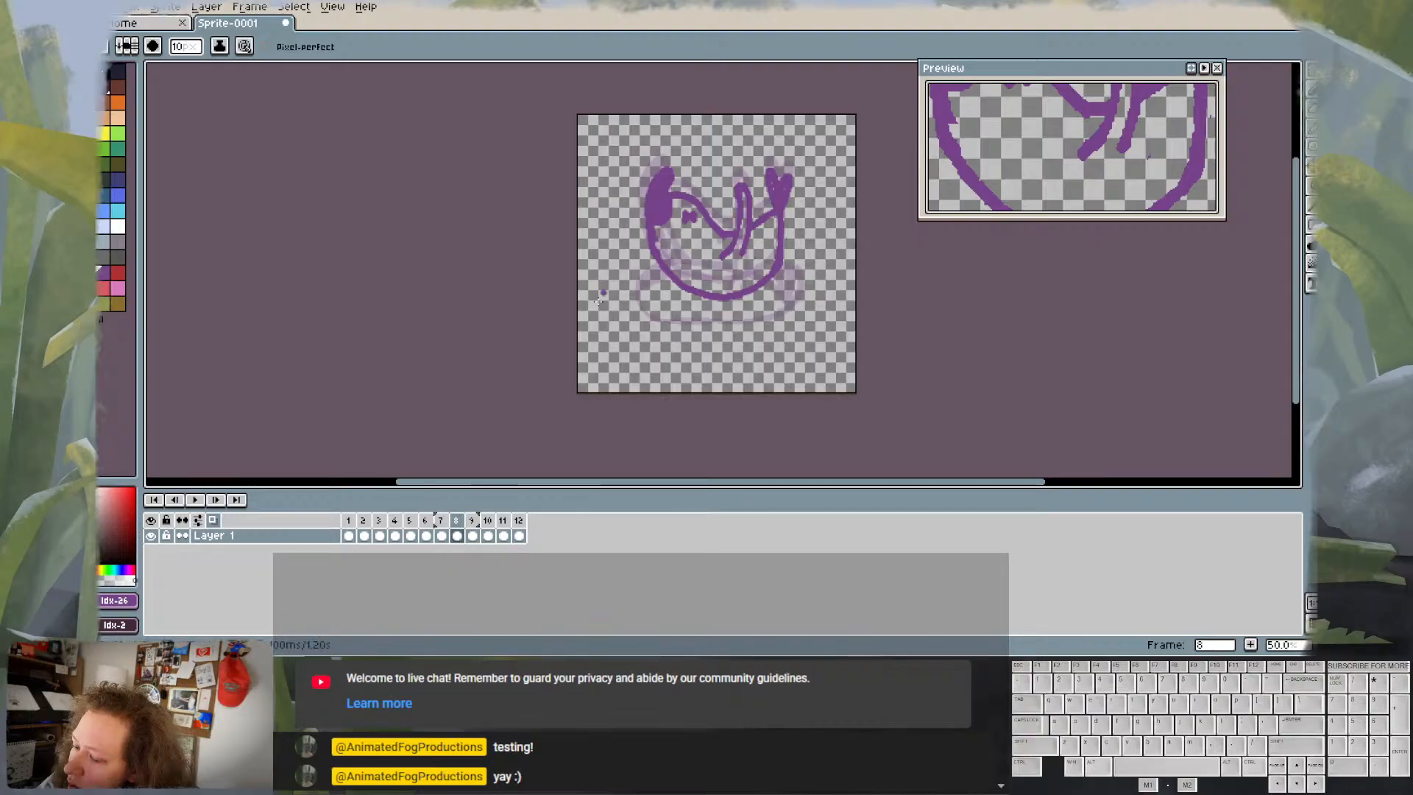
click(473, 521)
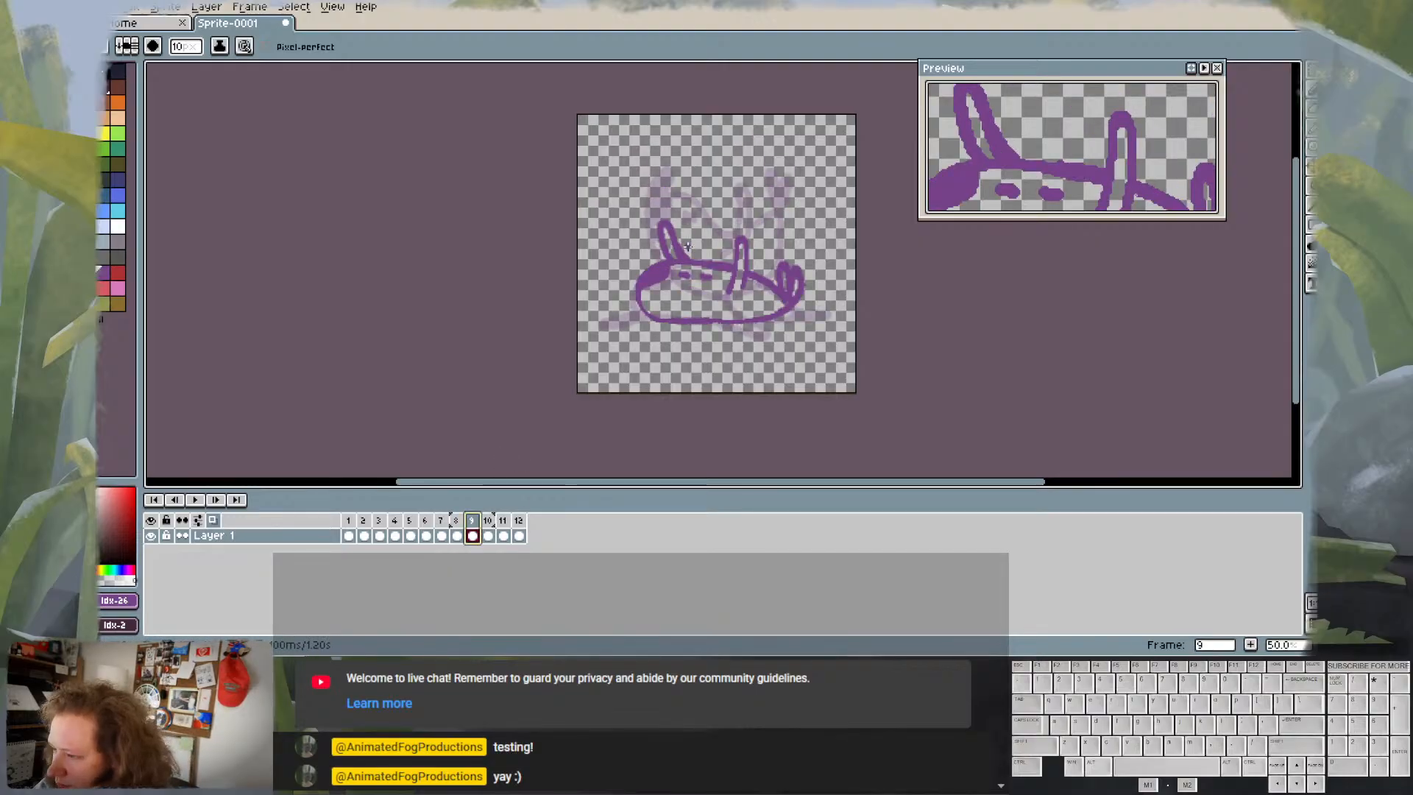
drag(665, 227, 672, 254)
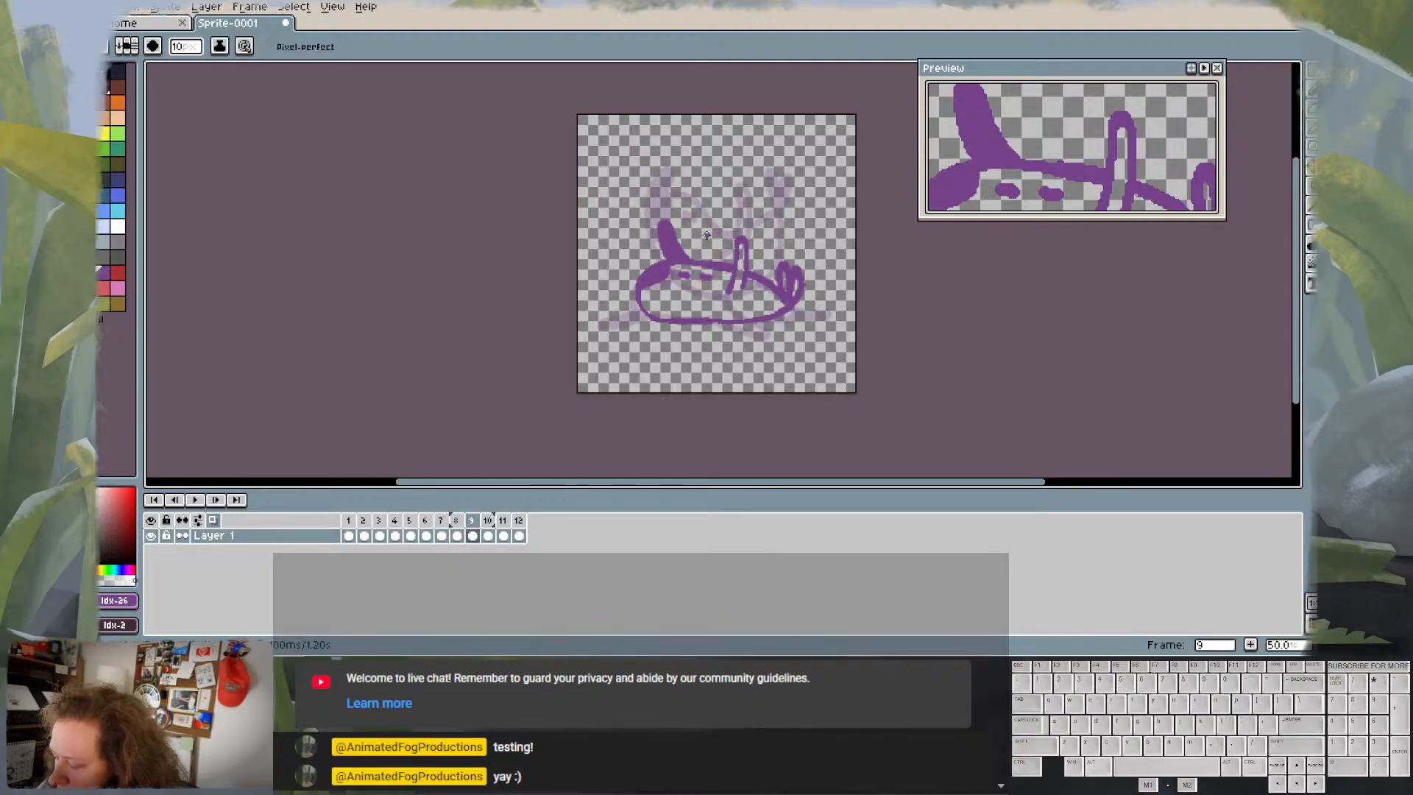
- Step repeatedly through the looping frames and play the animation to check the filled front flippers in motion
key(Right)
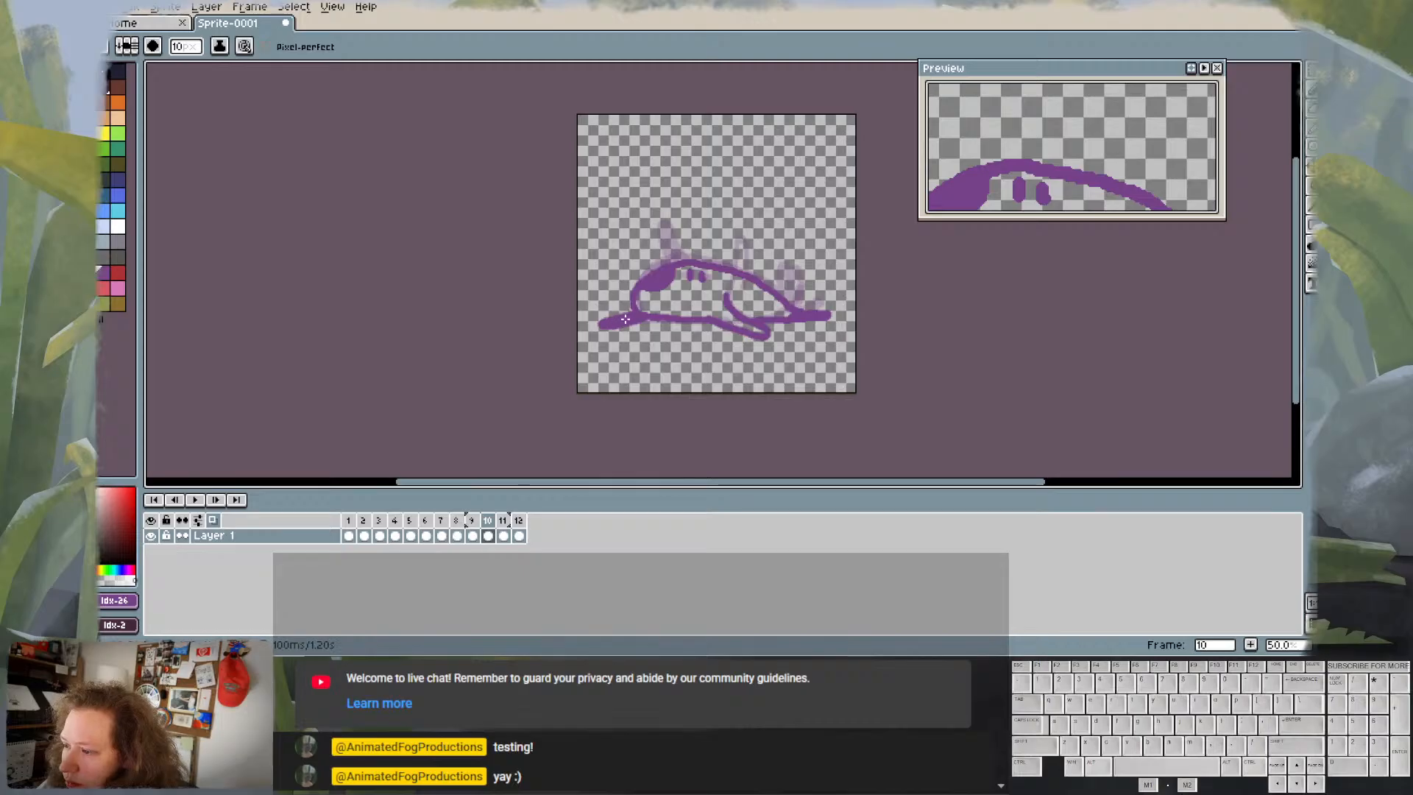
key(Right)
key(Right)
key(Right)
key(Right)
key(Right)
key(Right)
key(Right)
key(Right)
key(Right)
key(Right)
key(Right)
key(Right)
key(Right)
key(Right)
key(Right)
key(Right)
key(Right)
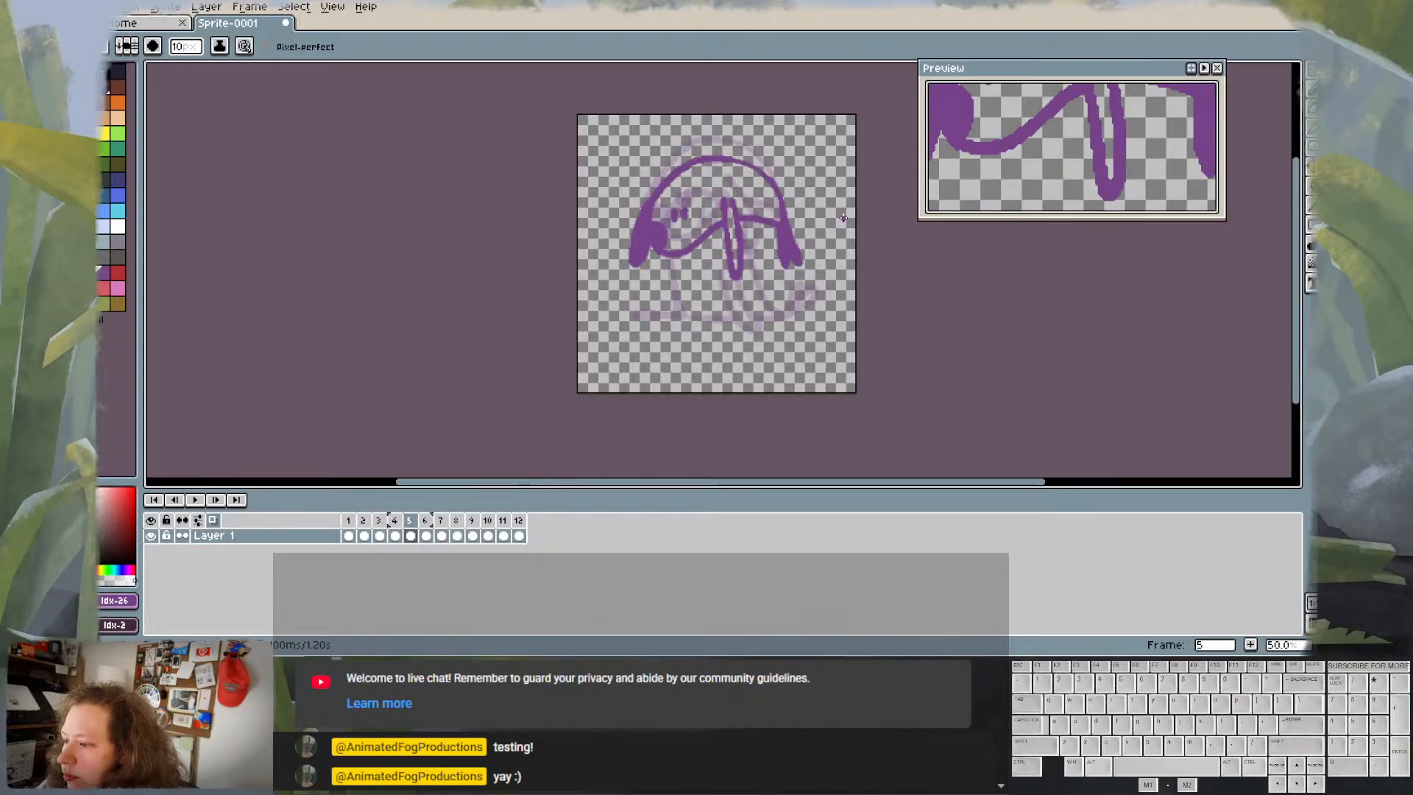
key(Right)
key(Right)
key(Right)
key(Right)
key(Right)
key(Right)
key(Right)
key(Right)
key(Right)
key(Right)
key(Right)
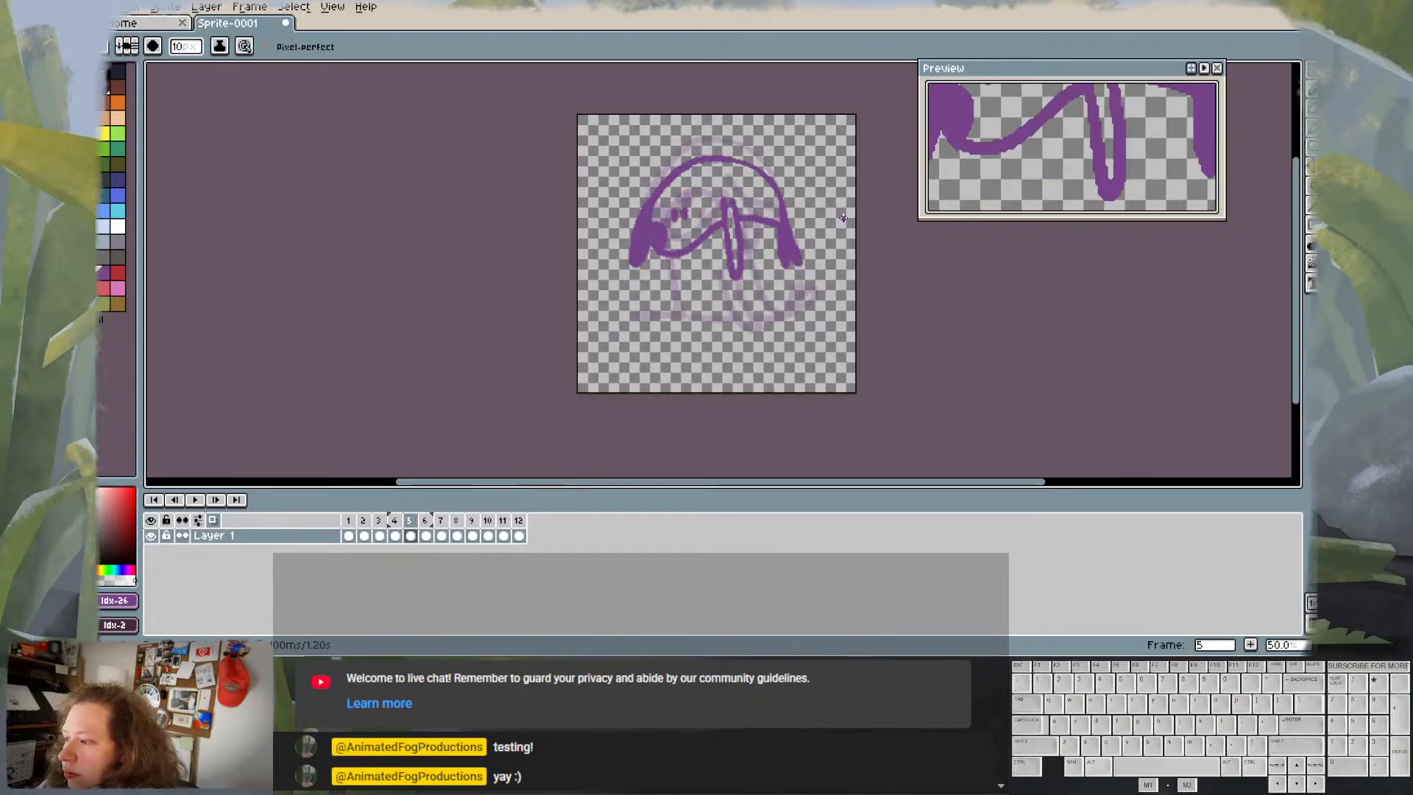
click(196, 500)
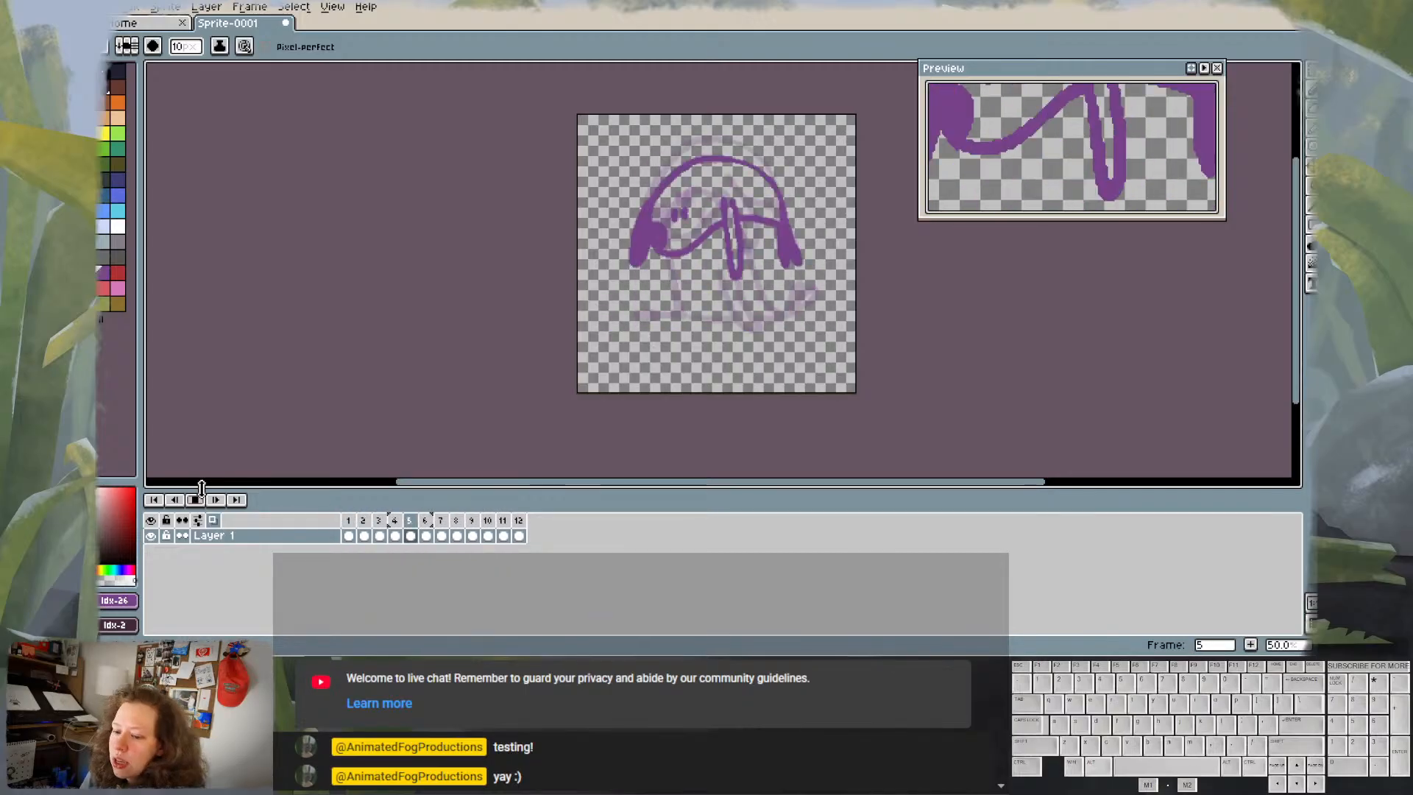
click(195, 500)
- Rename the seal drawing's layer as lines
double_click(236, 537)
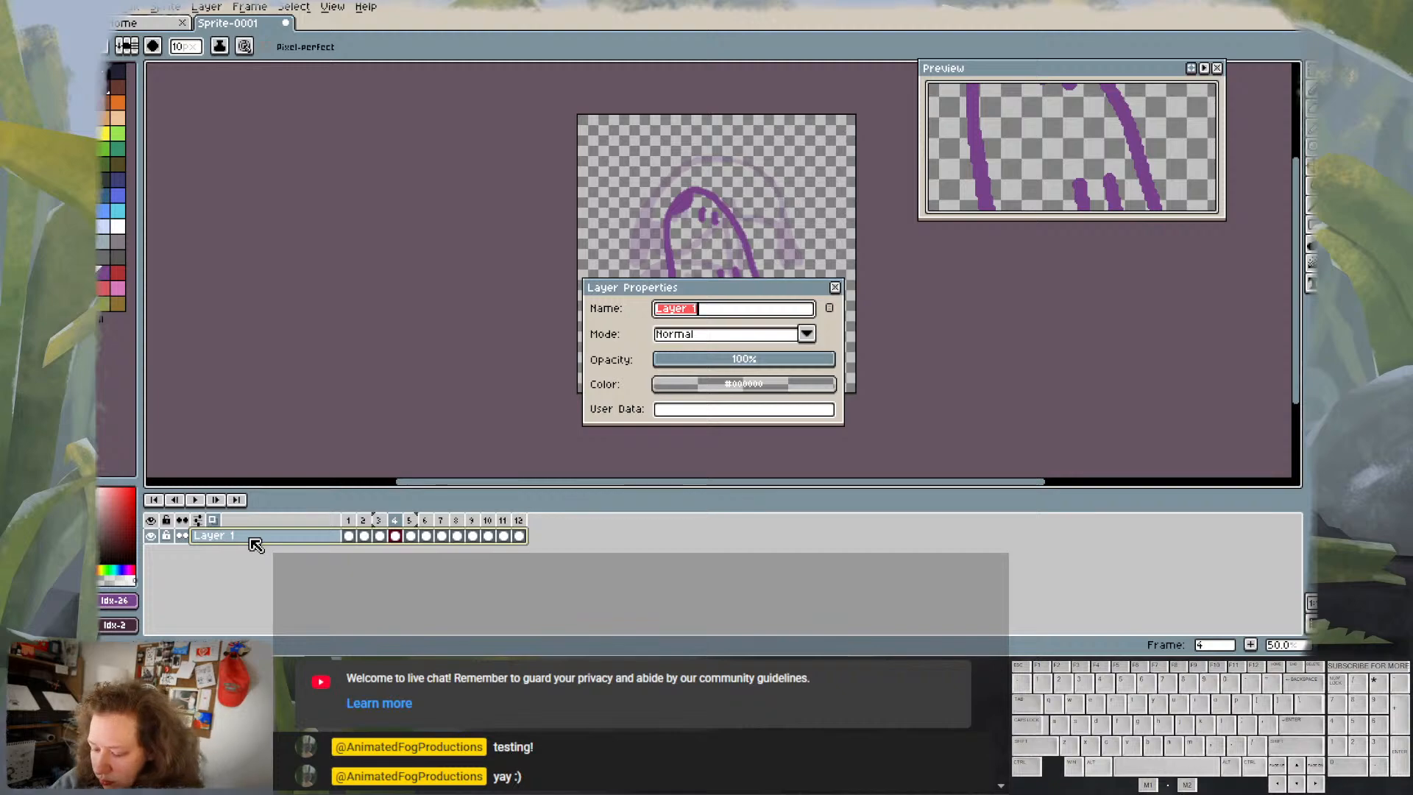
text(lines)
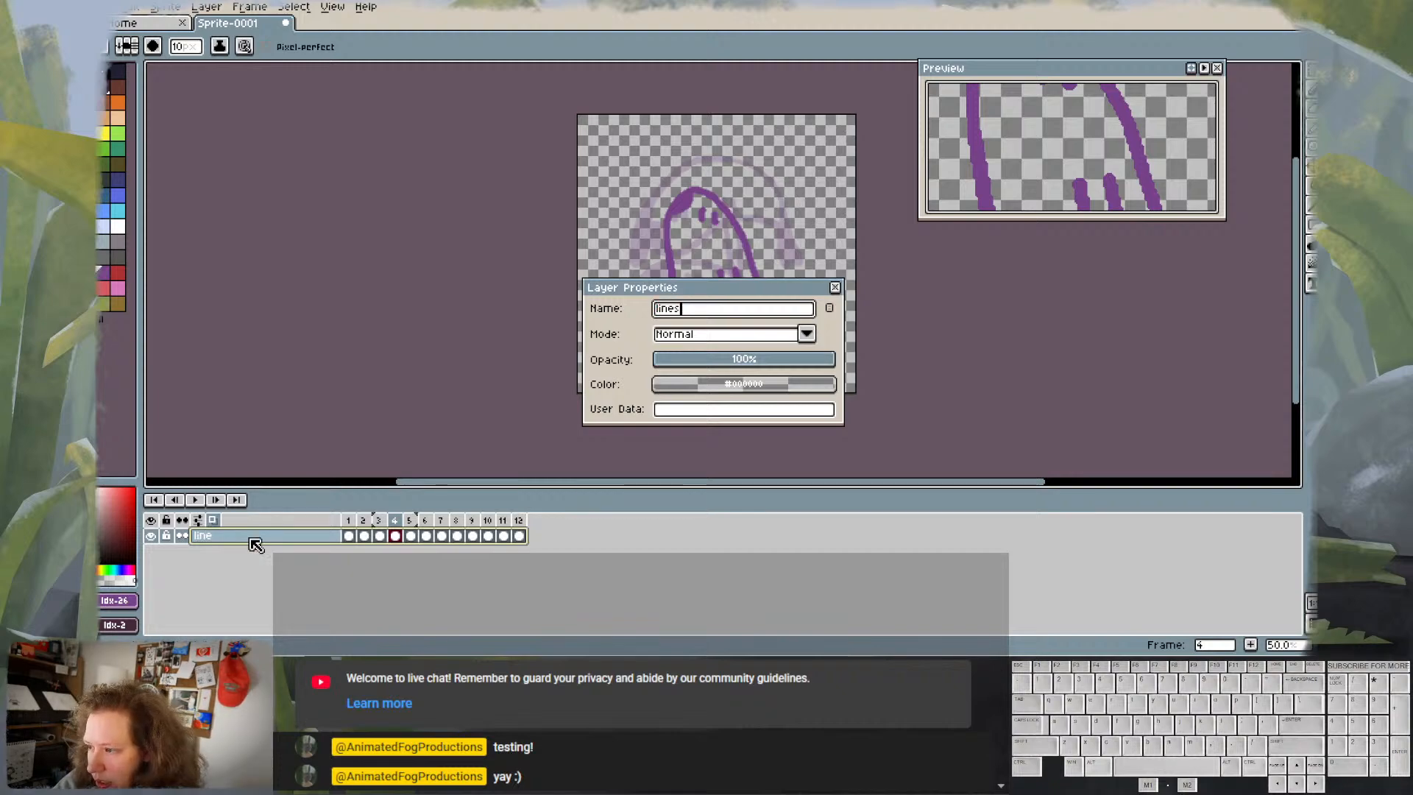
key(Return)
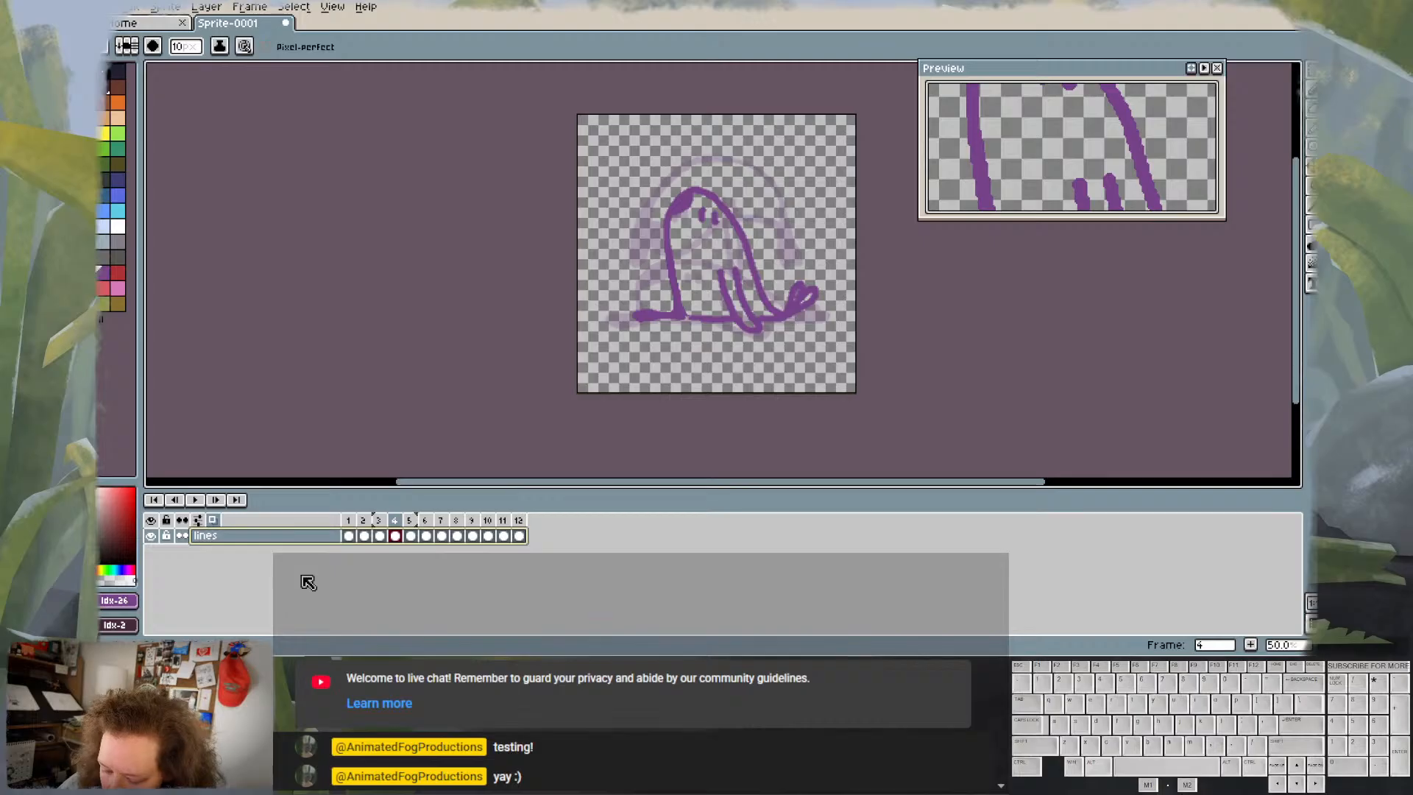
- Add a new layer named fill beneath the lines layer and make its frame 1 active
key(ctrl+n)
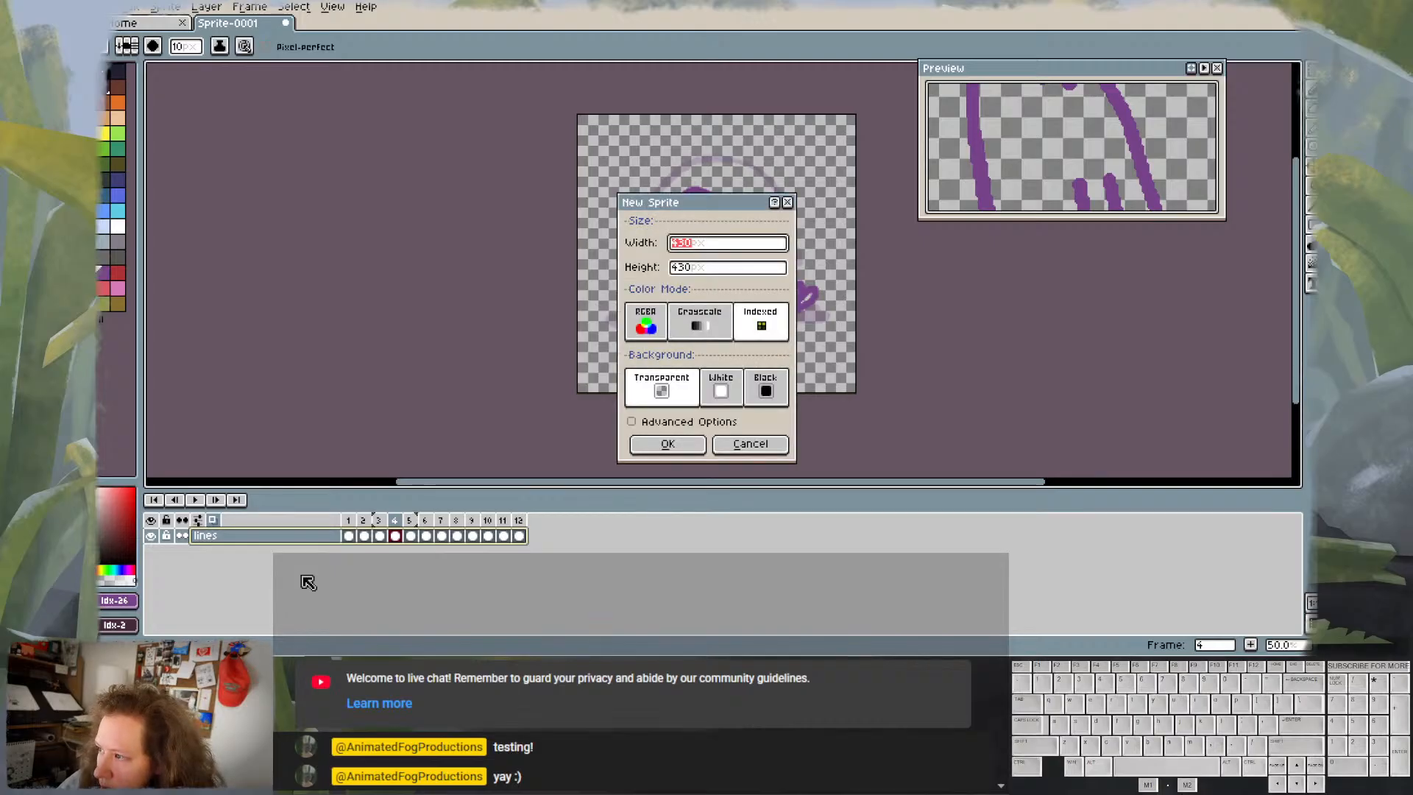
click(786, 202)
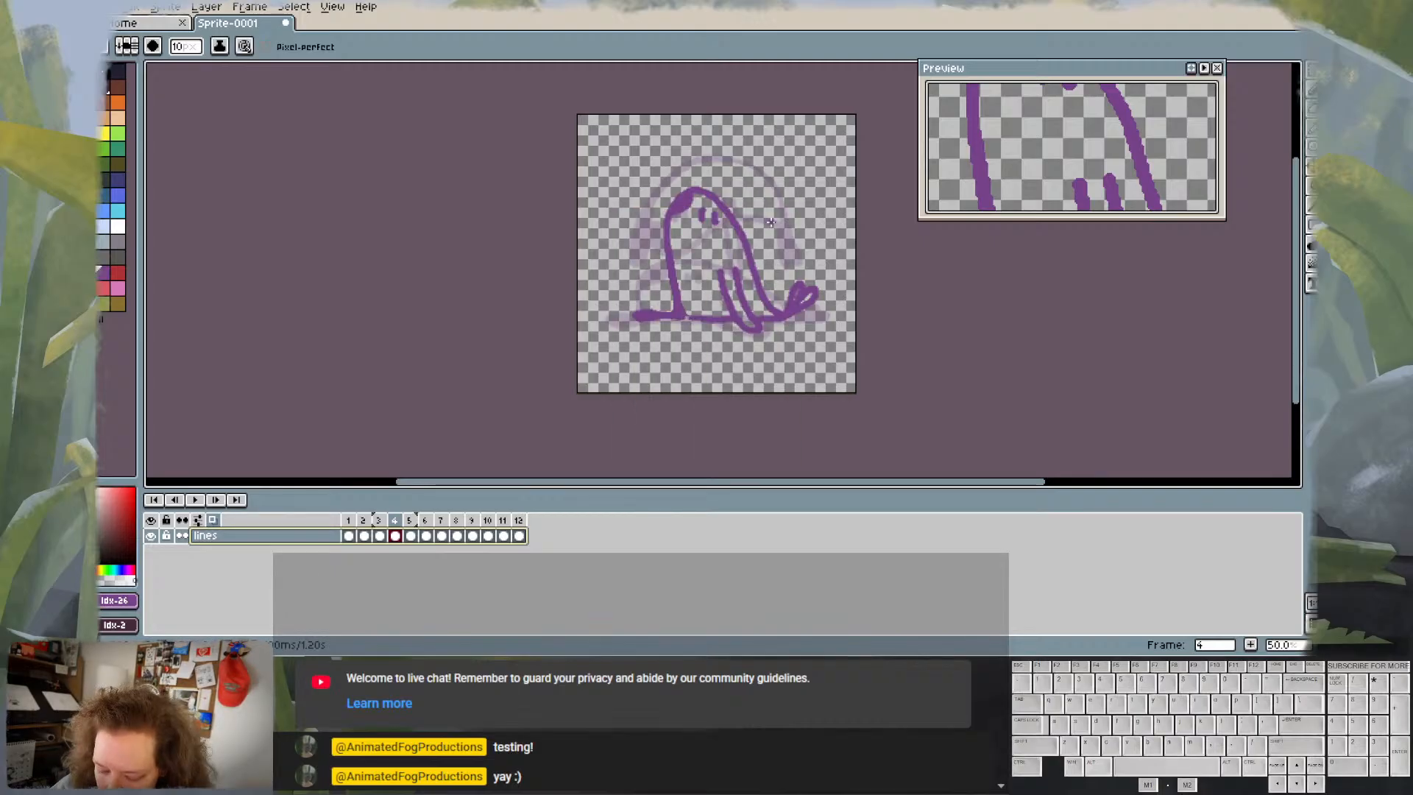
key(shift+n)
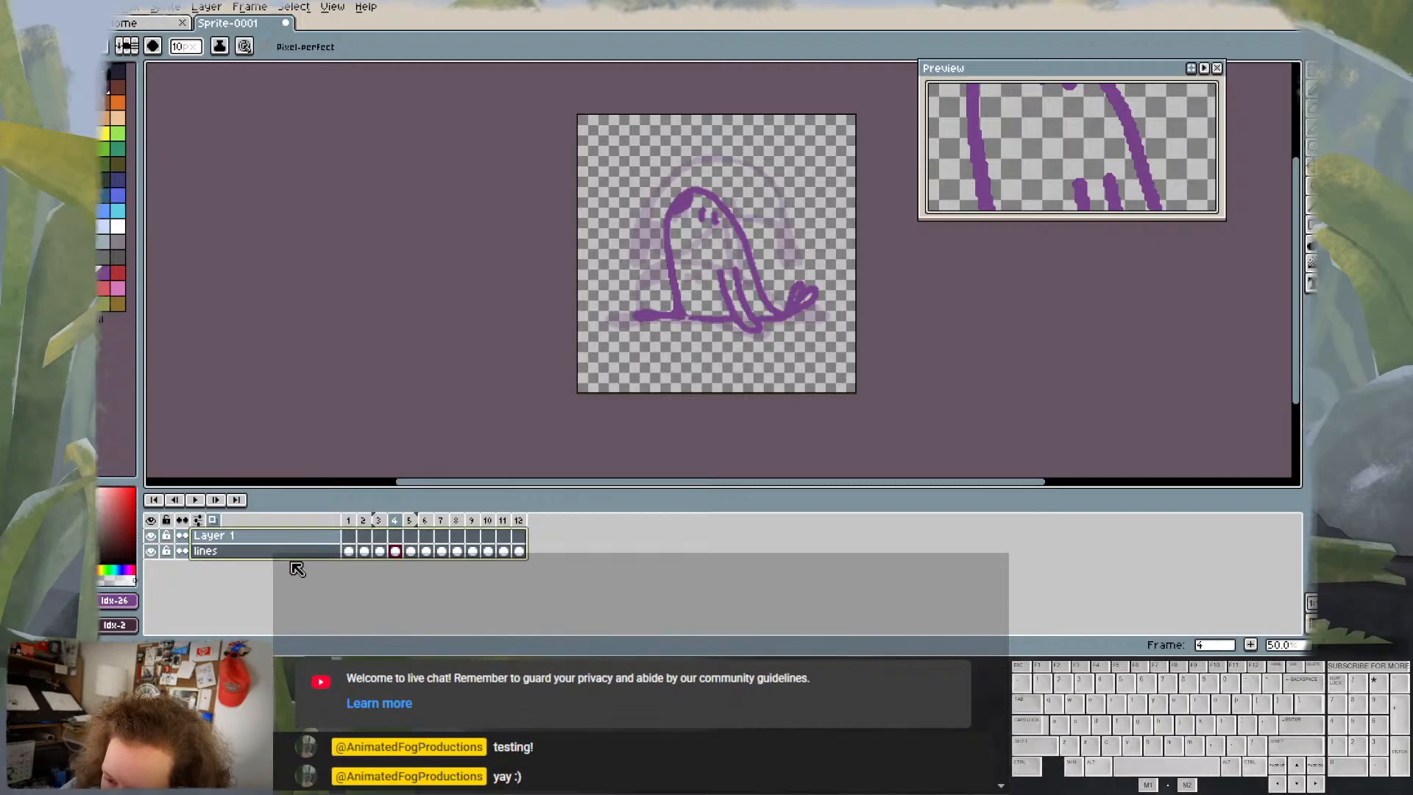
click(294, 537)
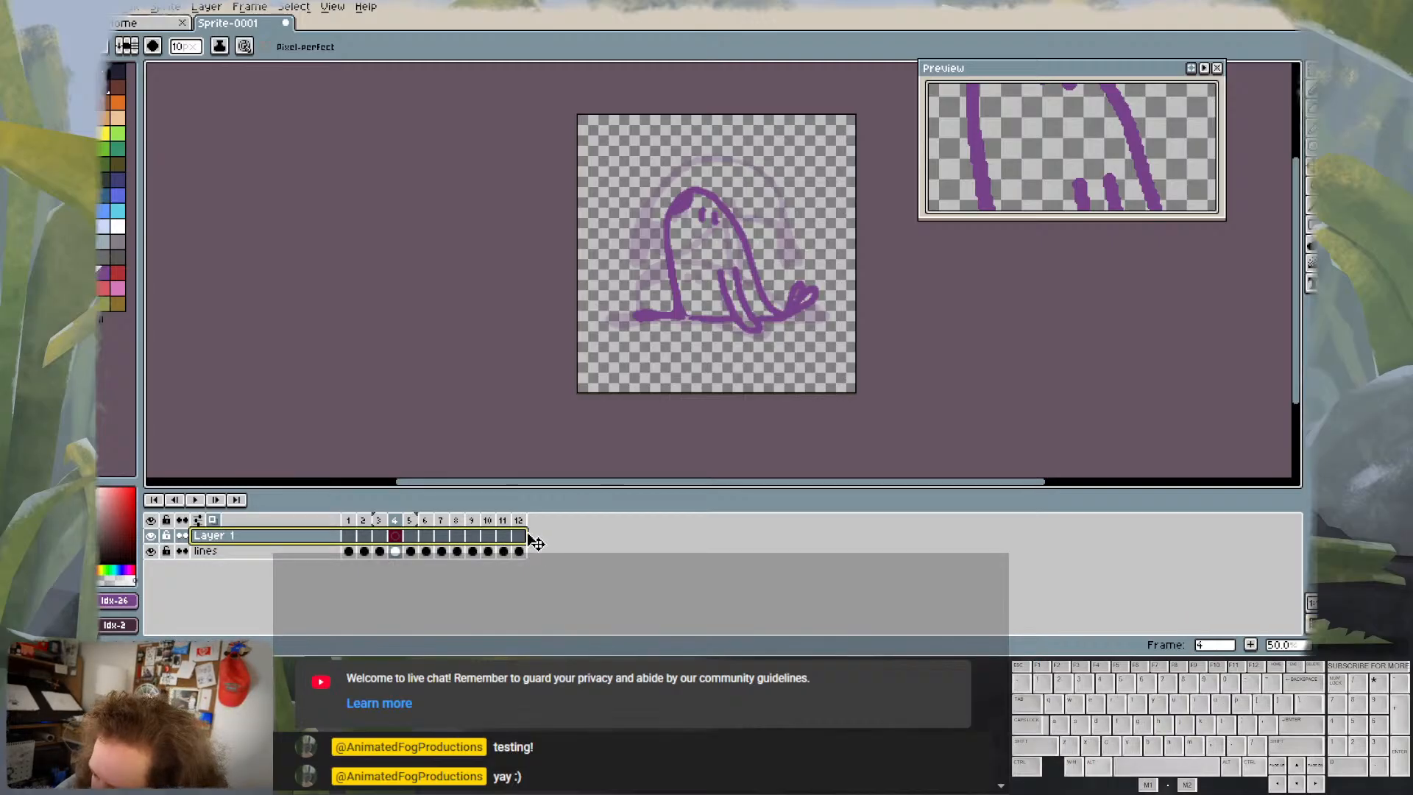
drag(536, 557, 537, 568)
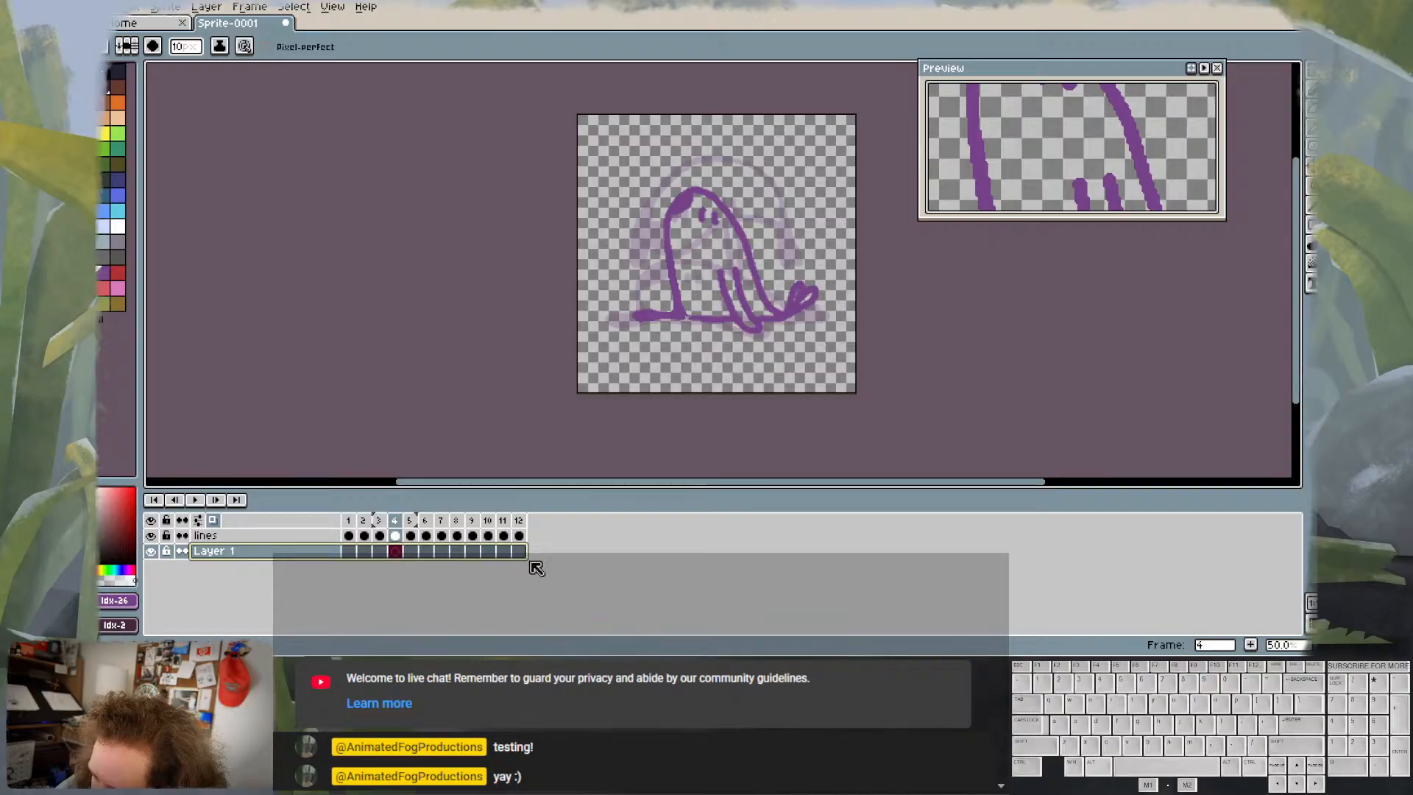
double_click(248, 552)
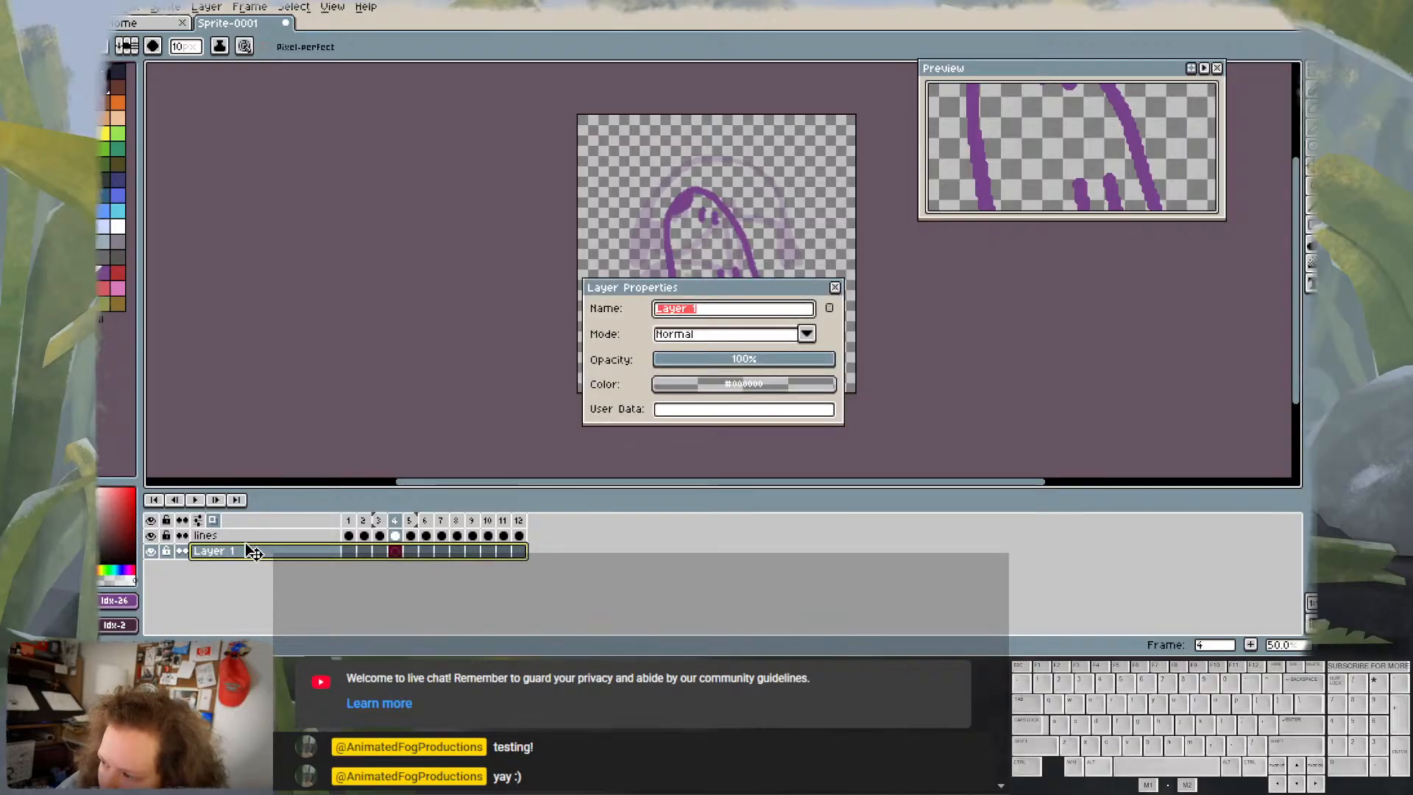
text(fill)
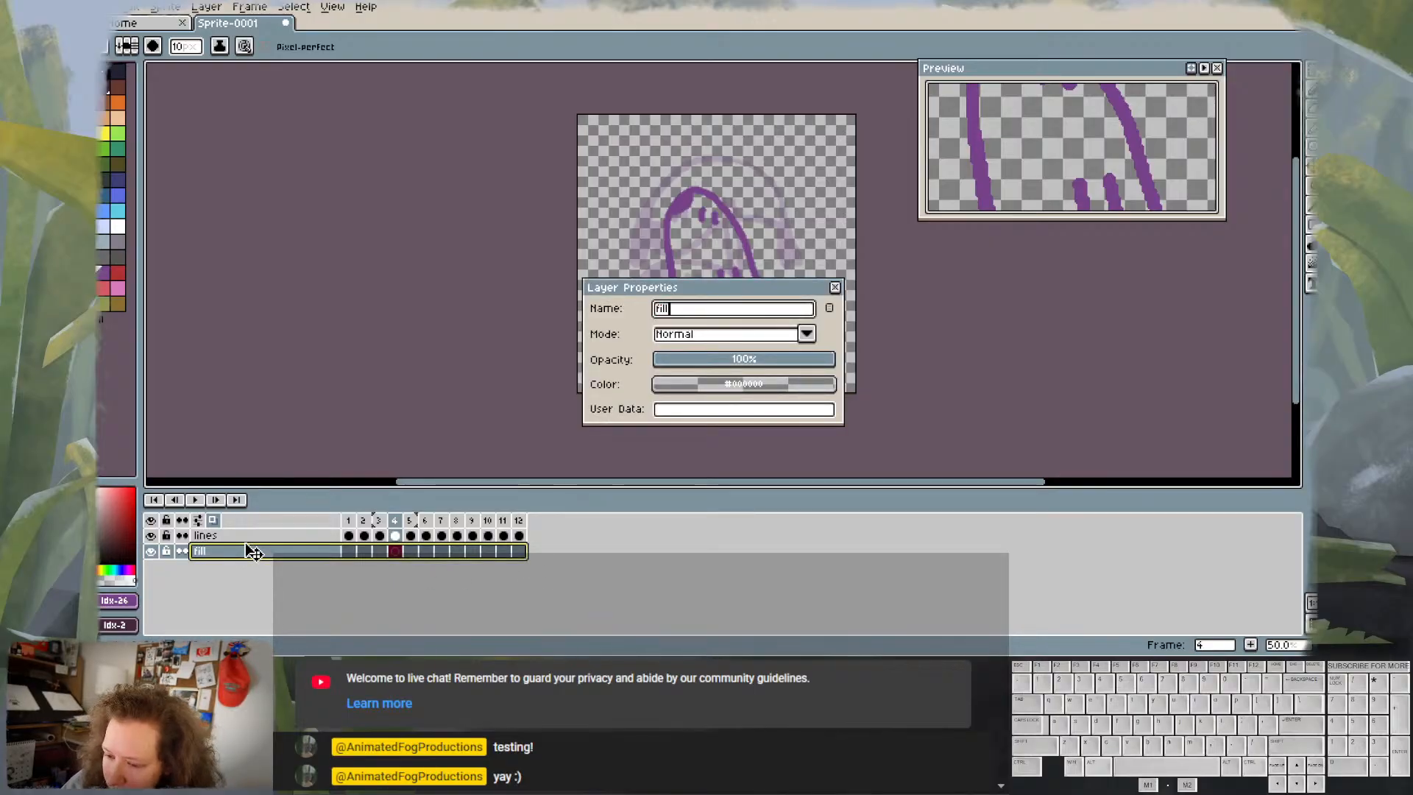
key(Return)
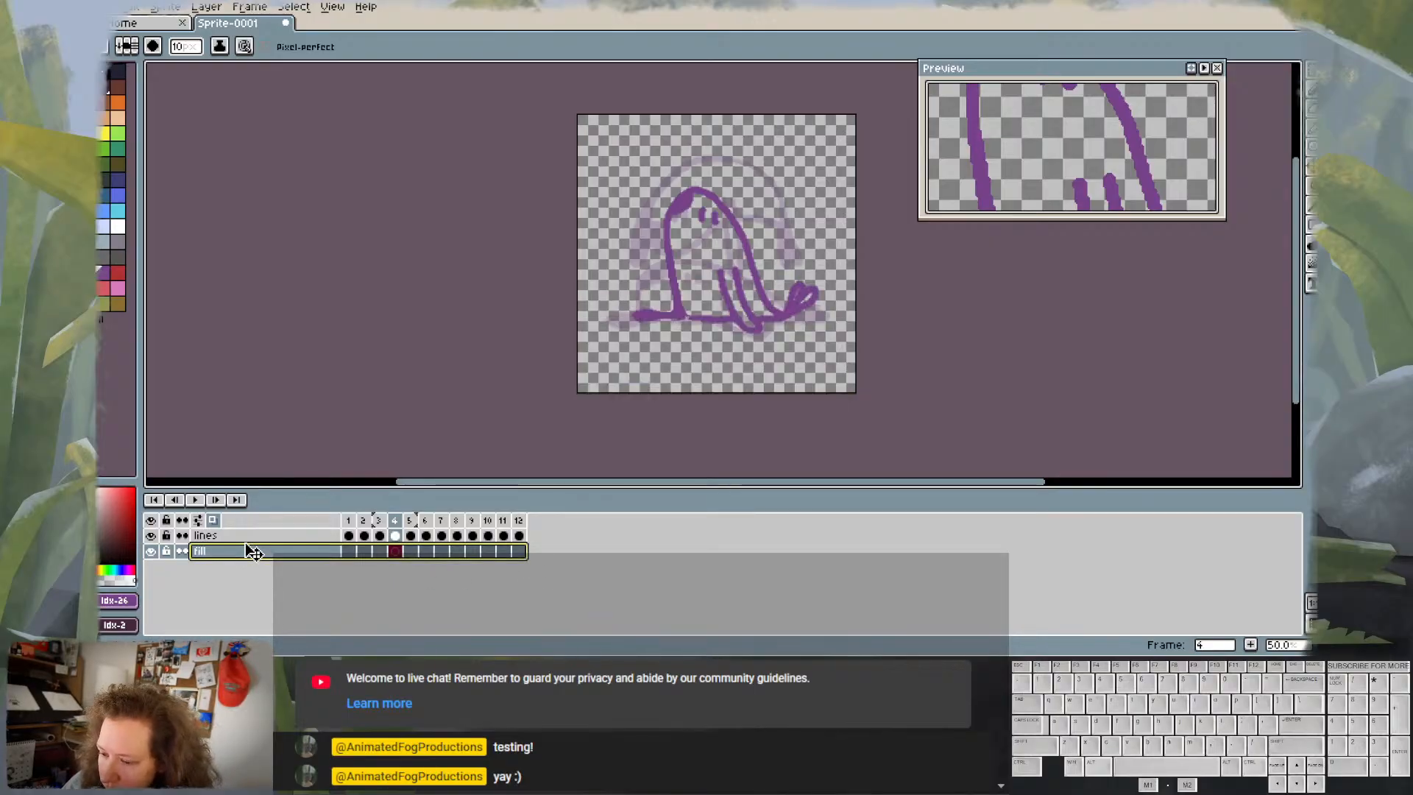
click(349, 551)
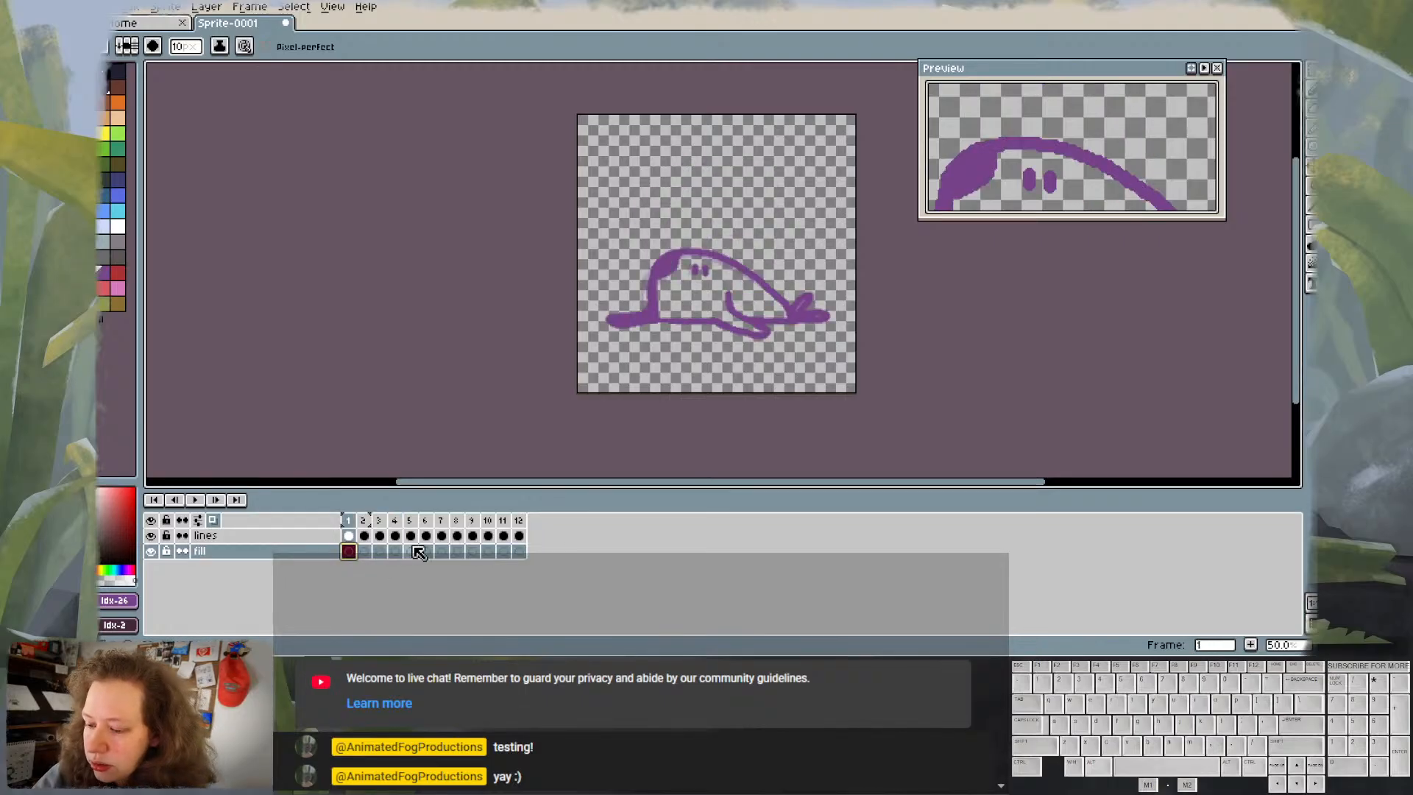
- Try grey and a pale purple as the body color with test strokes in frame 1, undoing each stroke
click(118, 242)
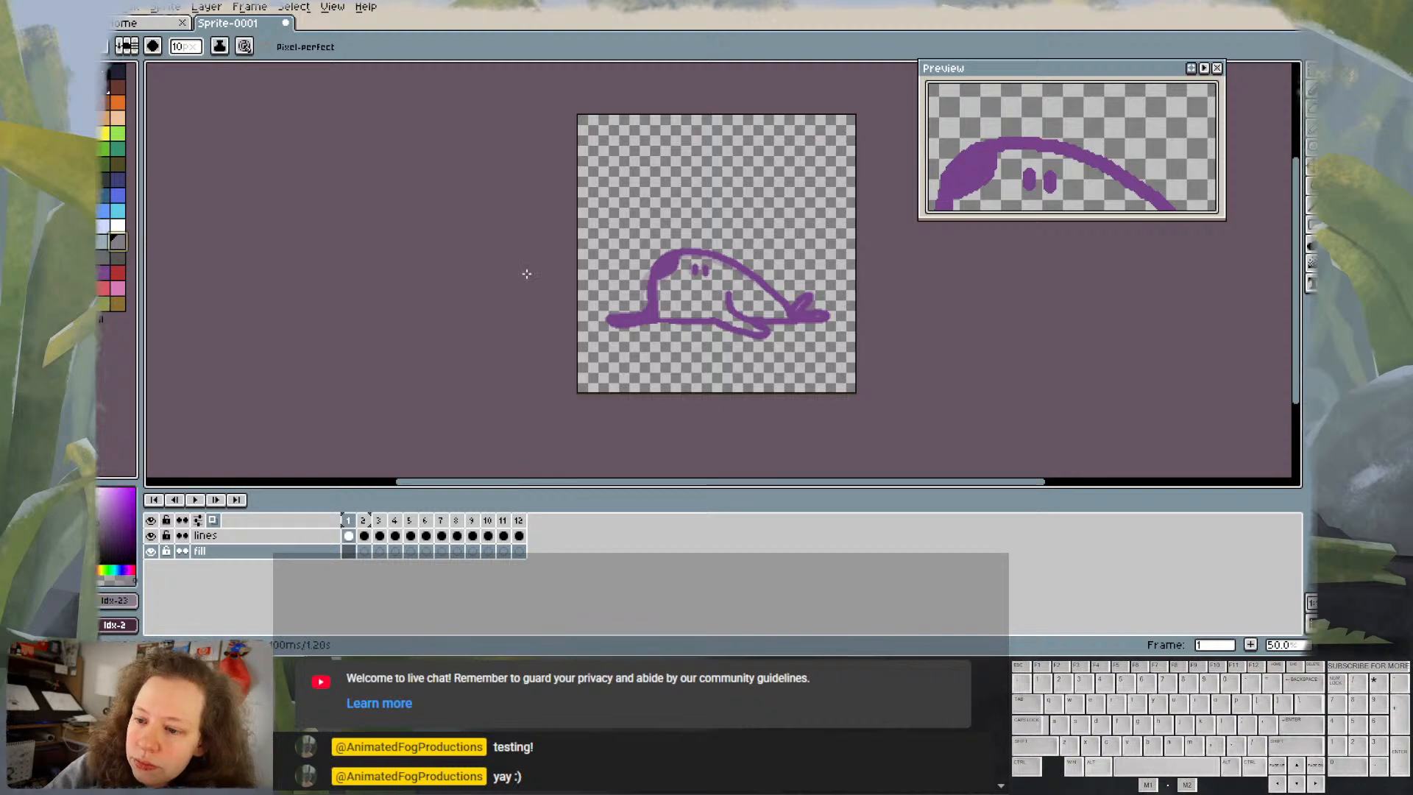
mouse_move(718, 265)
mouse_down()
mouse_move(714, 298)
mouse_move(705, 275)
mouse_move(731, 300)
mouse_up()
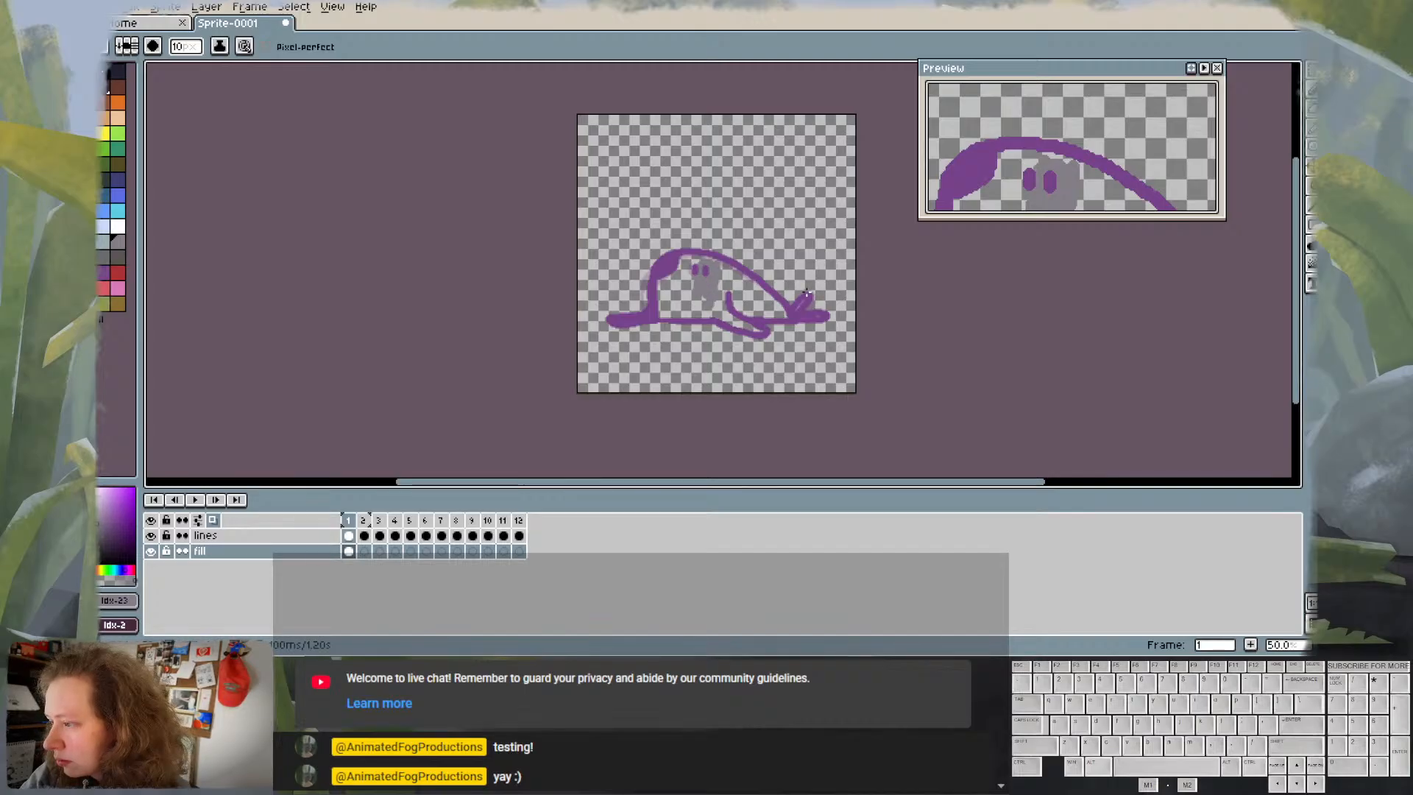
key(ctrl+z)
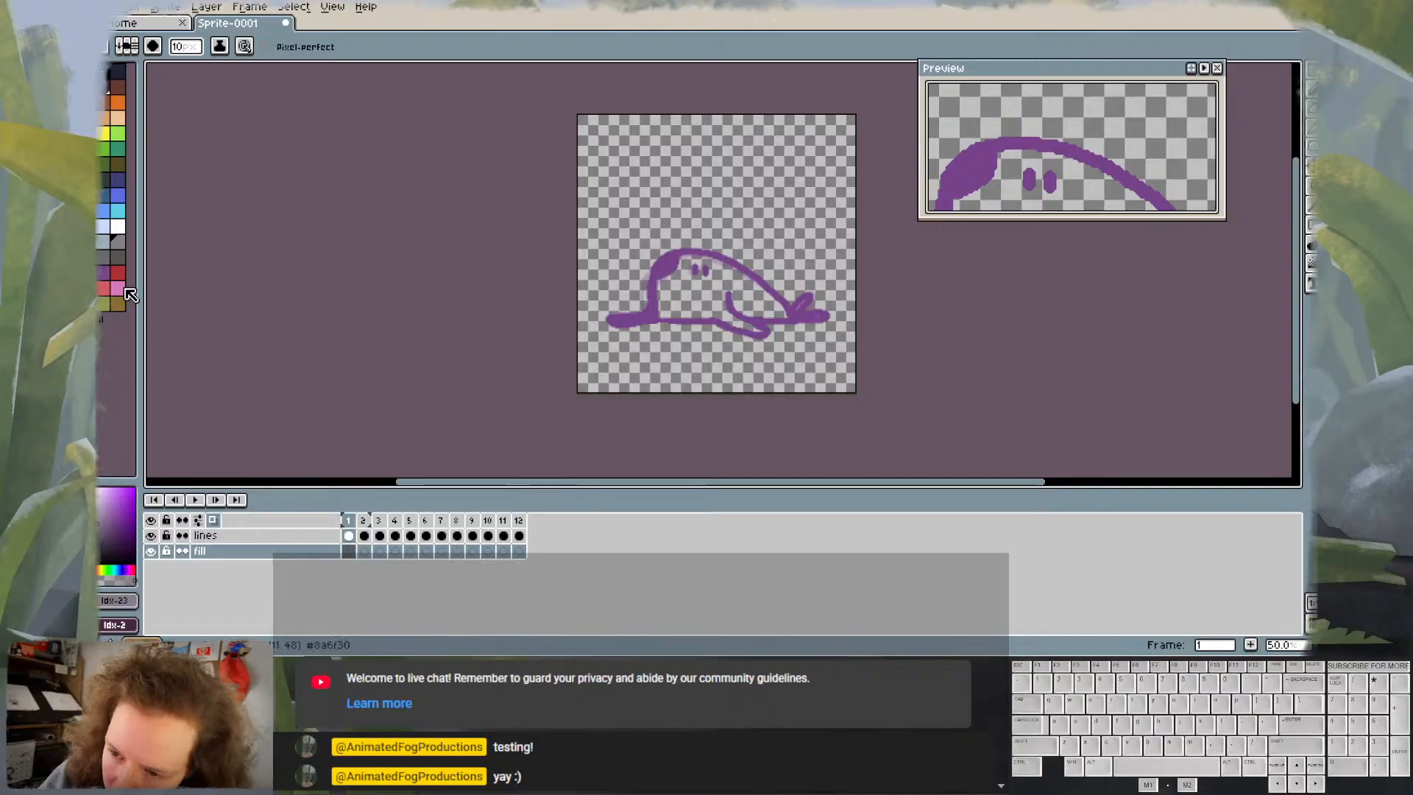
click(106, 499)
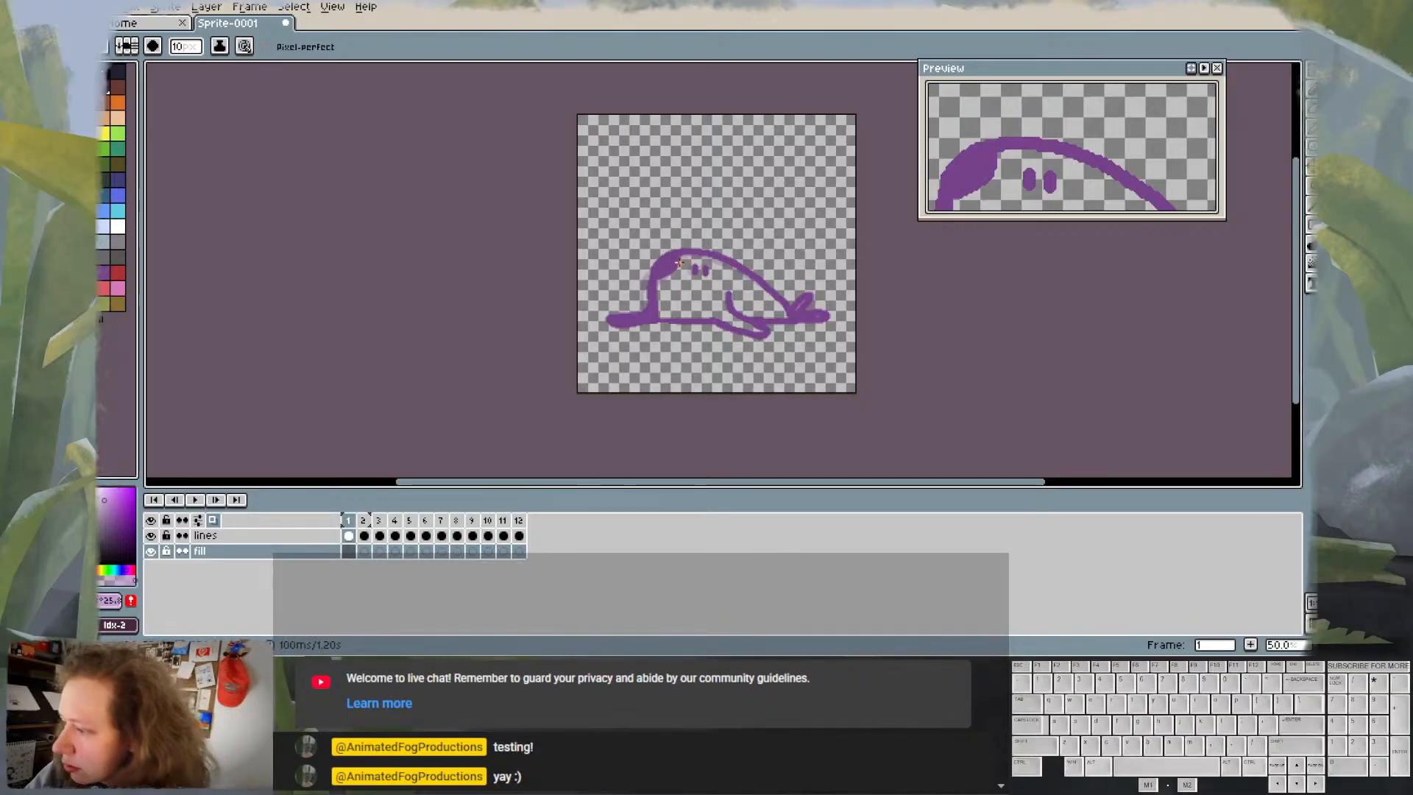
drag(679, 264, 686, 296)
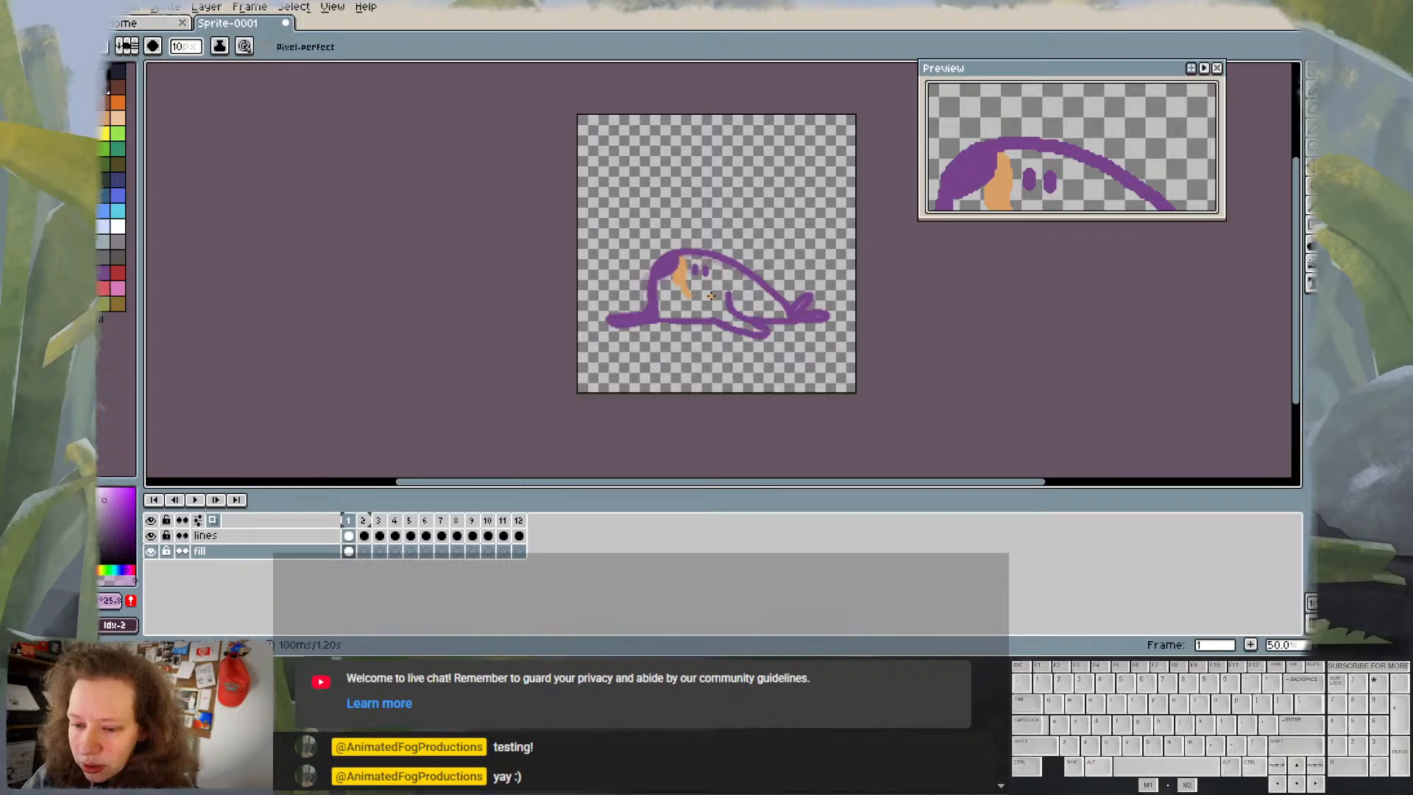
key(ctrl)
key(ctrl+z)
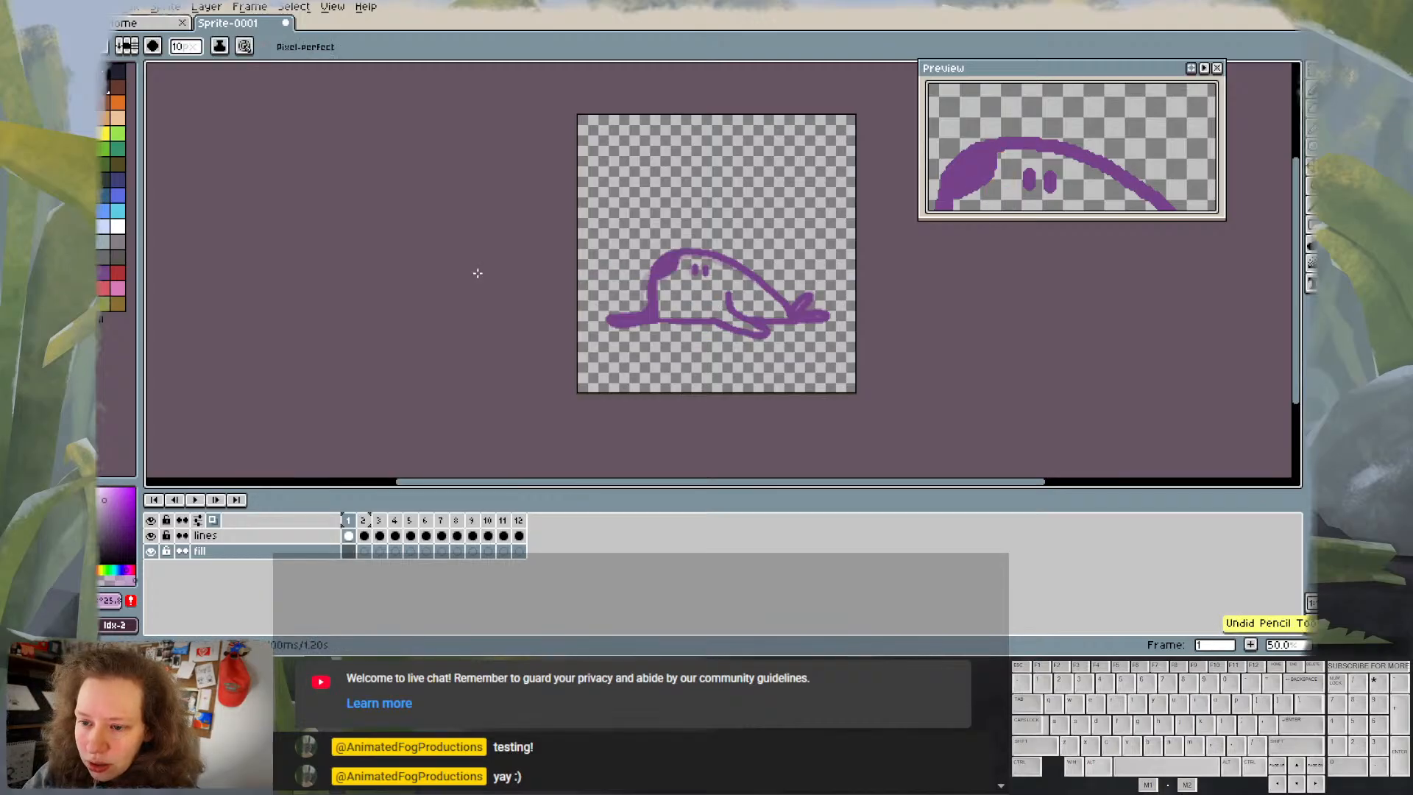
- Mix a light tint of the outline's purple, undo its test stroke, and add the tint to the palette
click(105, 273)
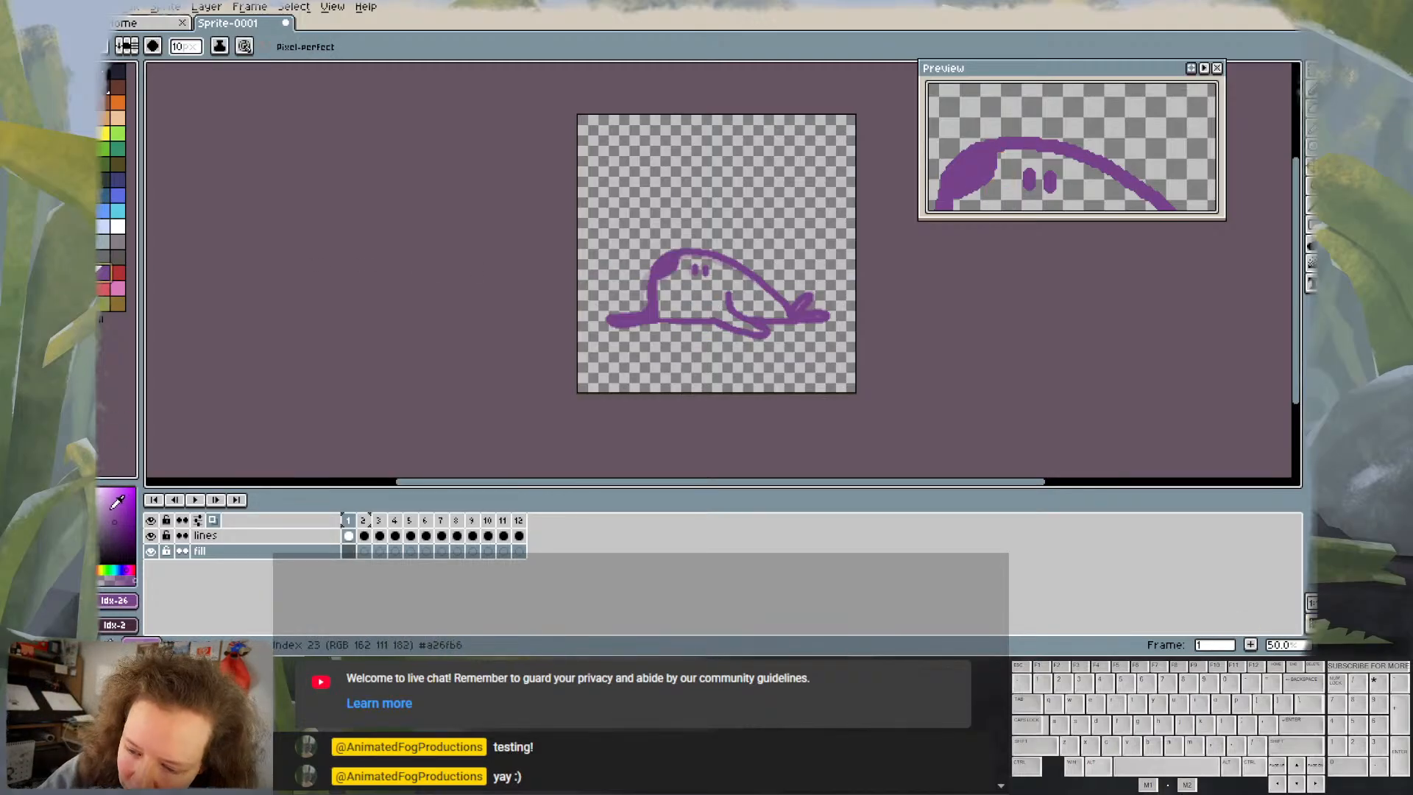
click(111, 508)
click(107, 500)
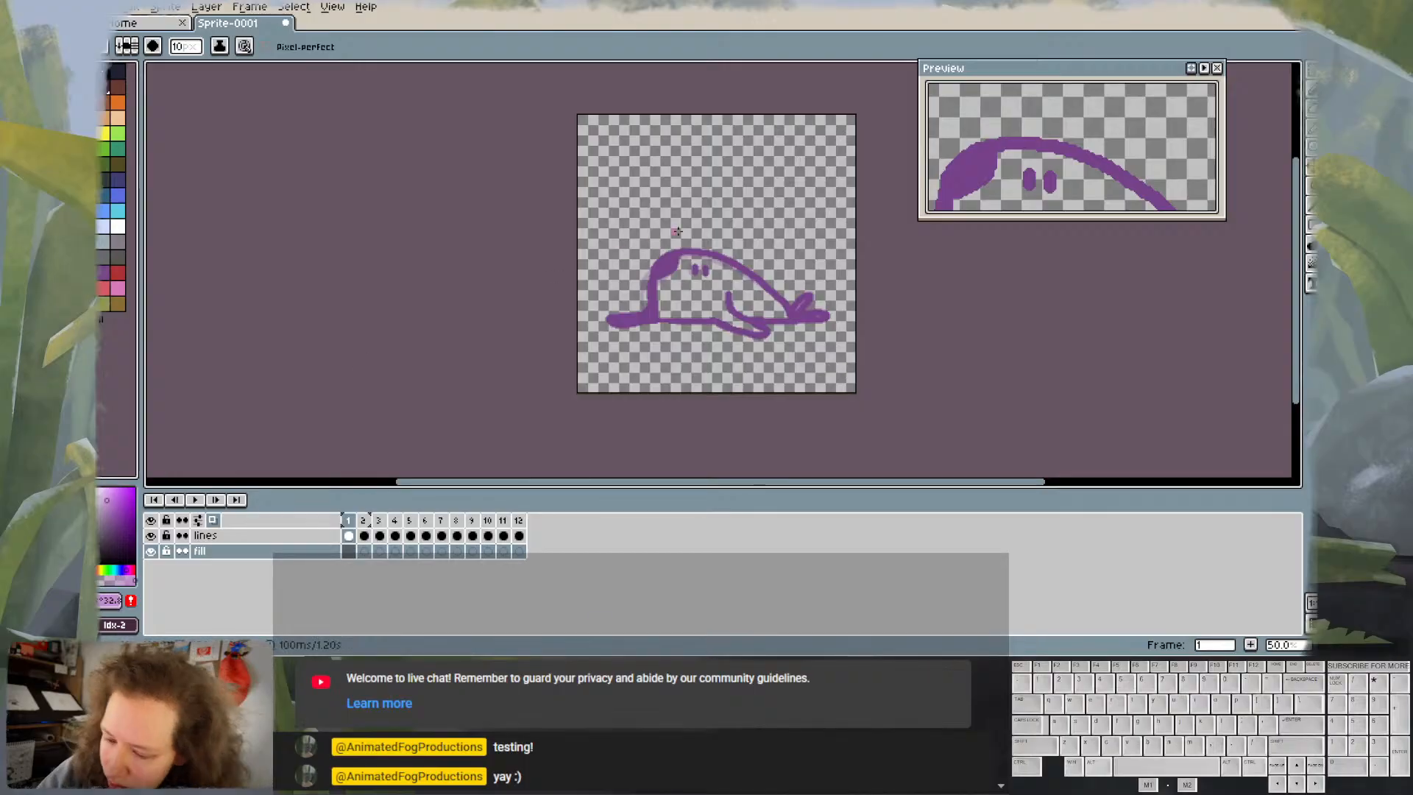
key(b)
drag(691, 277, 715, 295)
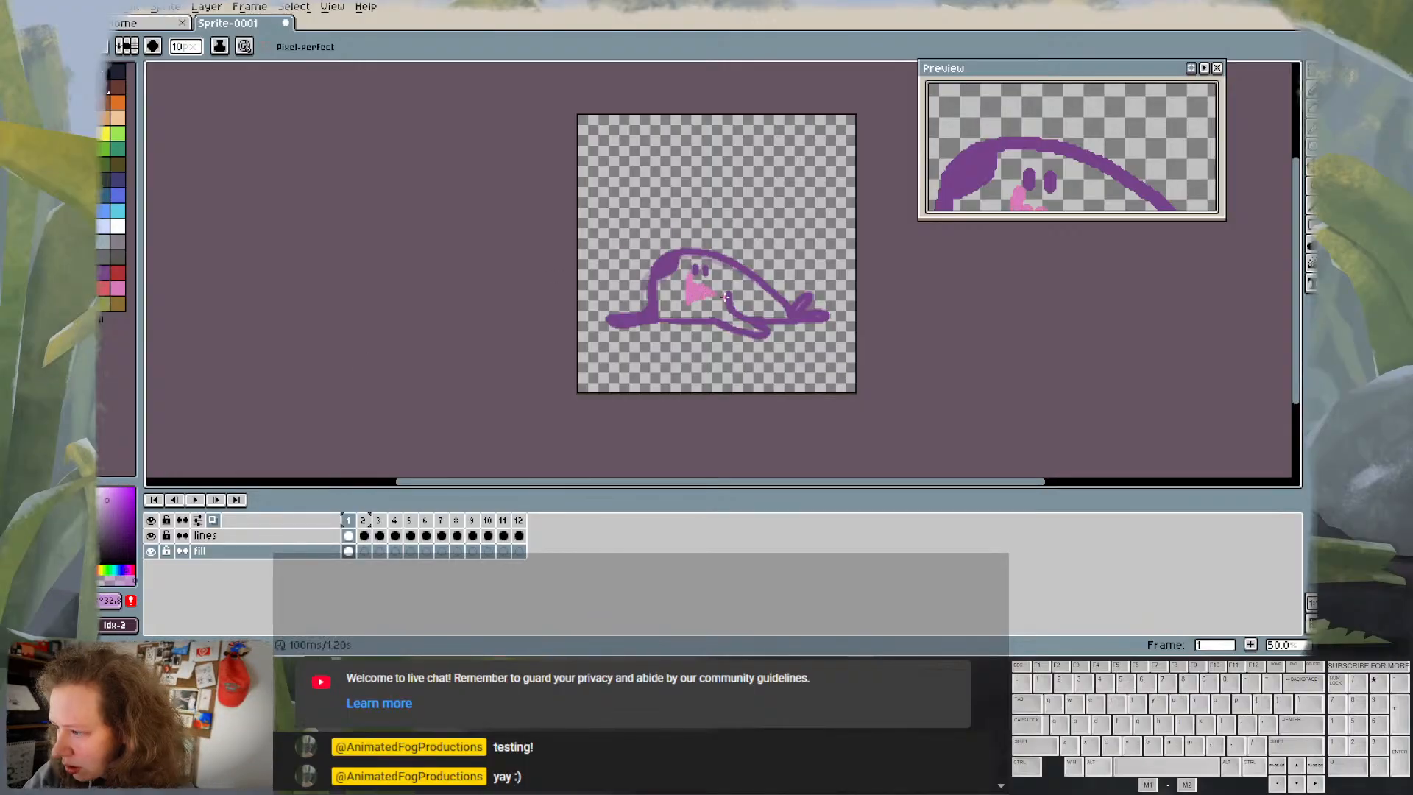
key(ctrl+z)
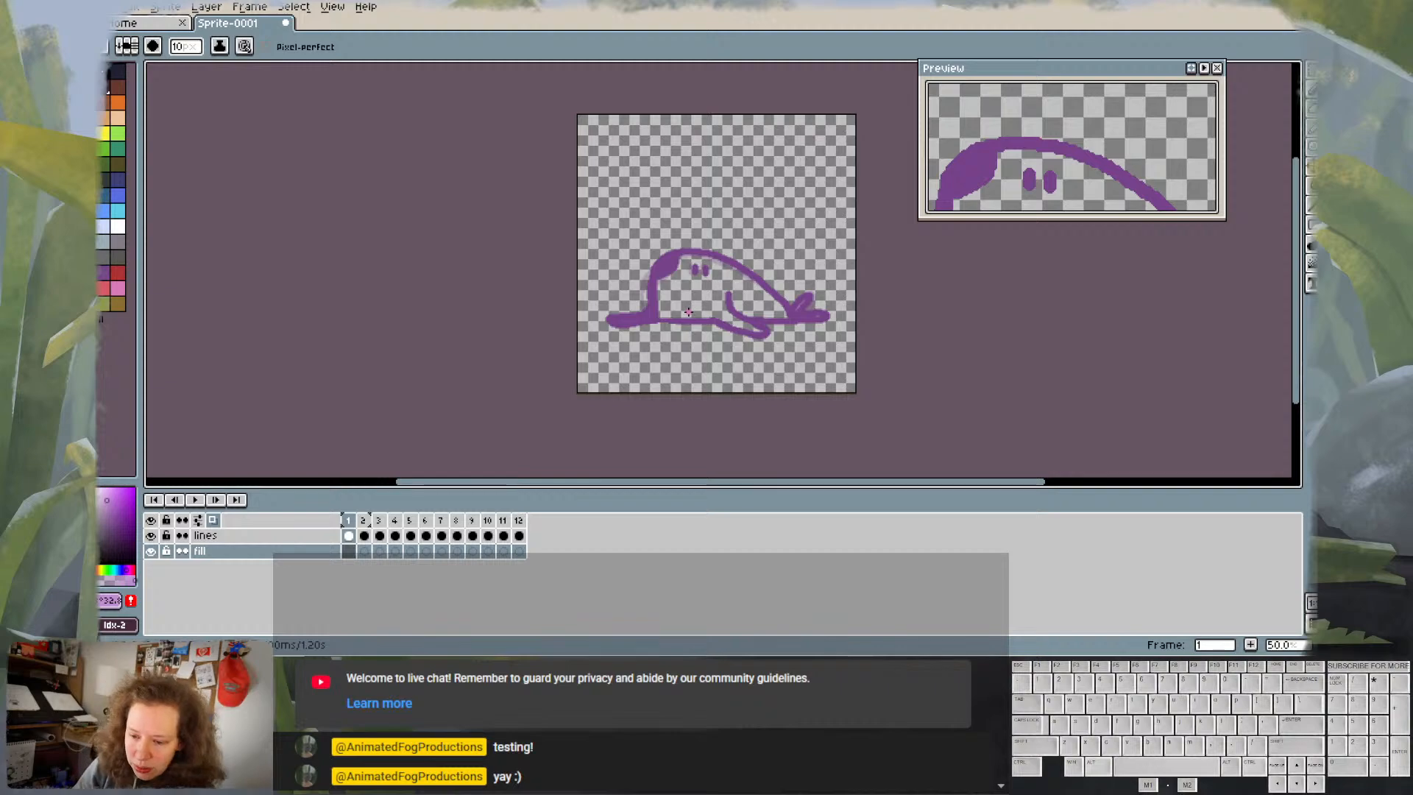
click(131, 600)
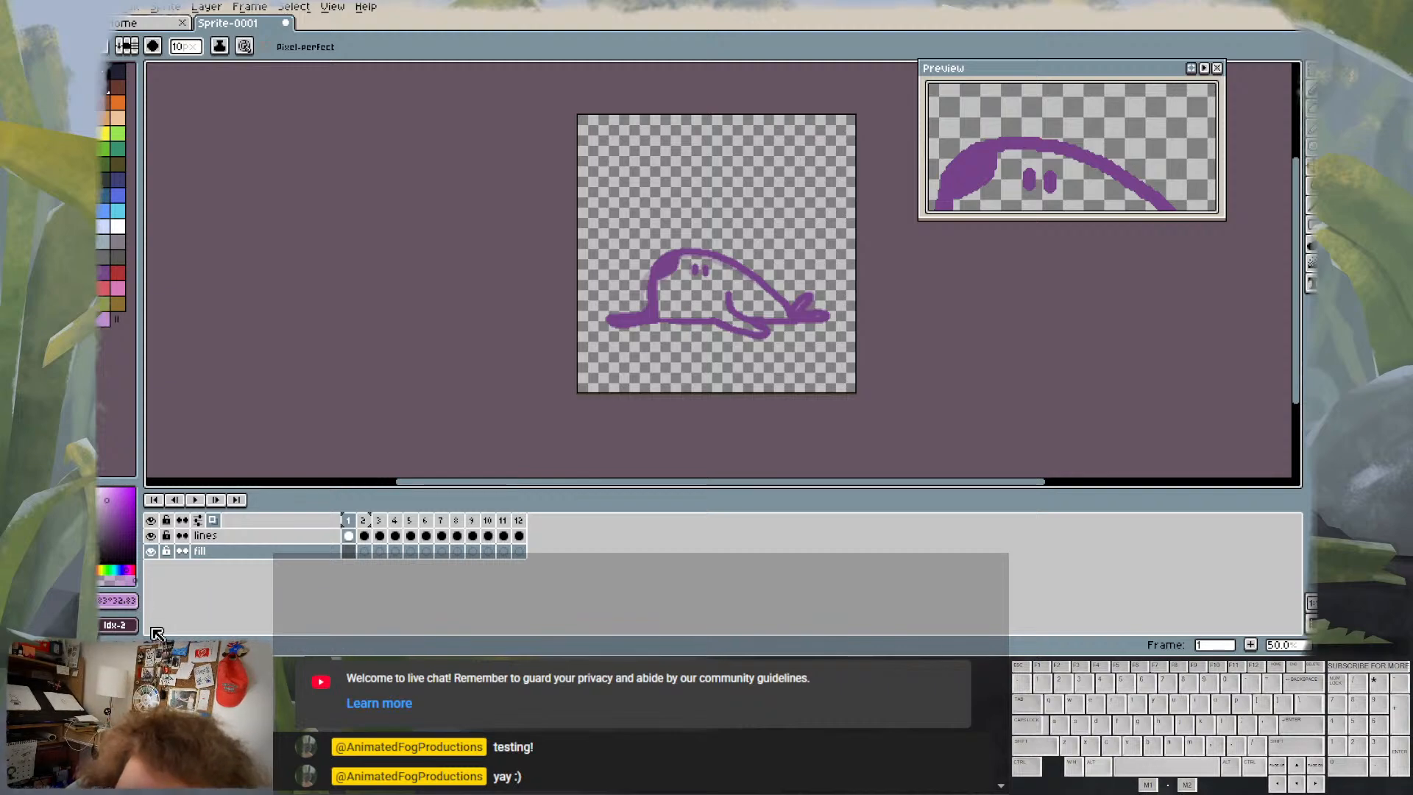
- Test the light purple on the seal's body, undo the stroke, and add a paler lilac tint to the palette
drag(679, 274, 715, 284)
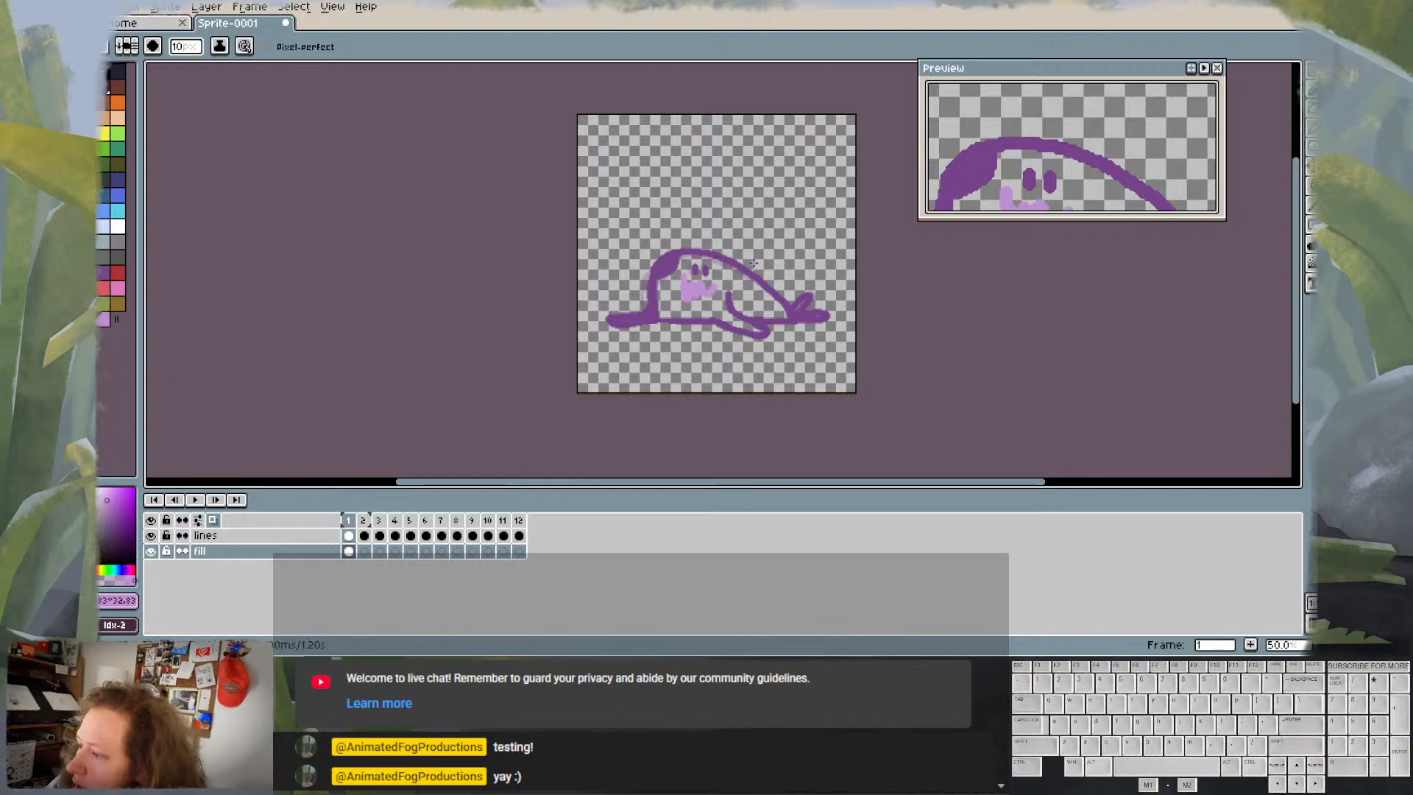
key(ctrl+z)
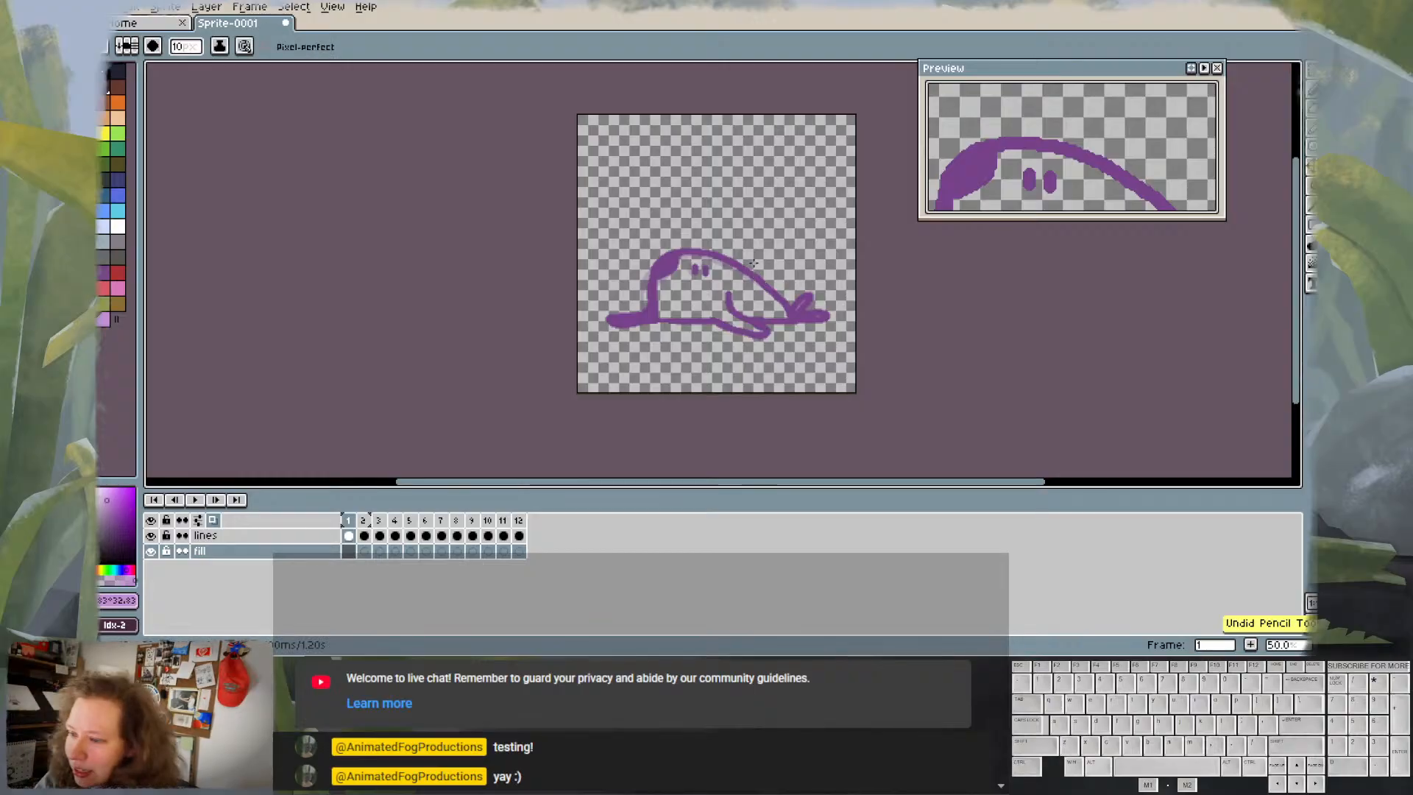
click(101, 500)
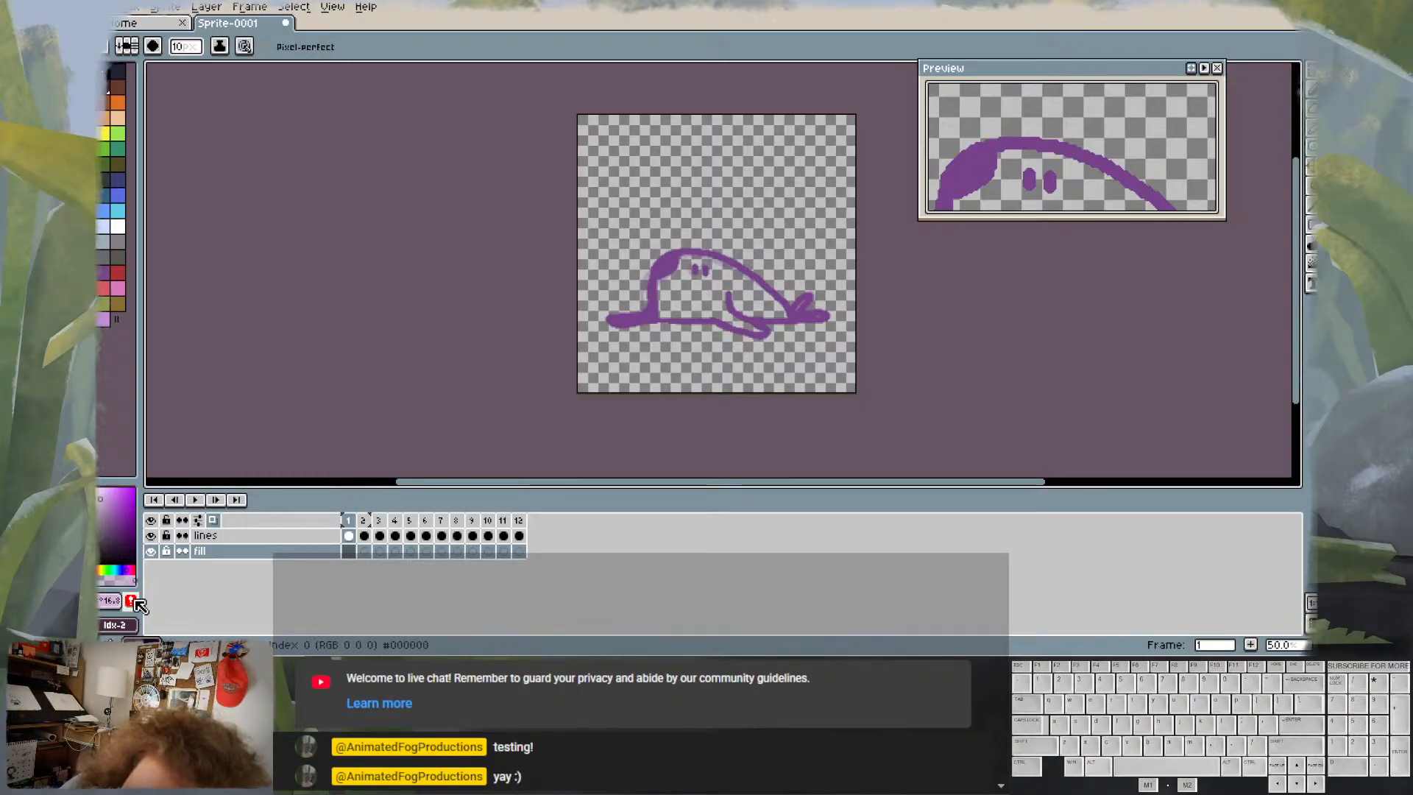
click(132, 601)
- Paint the seal's body in frame 1 with pale lilac on the fill layer, enlarging the brush to 18 px
mouse_move(676, 302)
mouse_down()
mouse_move(682, 264)
mouse_move(697, 262)
mouse_move(676, 268)
mouse_move(681, 255)
mouse_move(677, 293)
mouse_up()
click(186, 47)
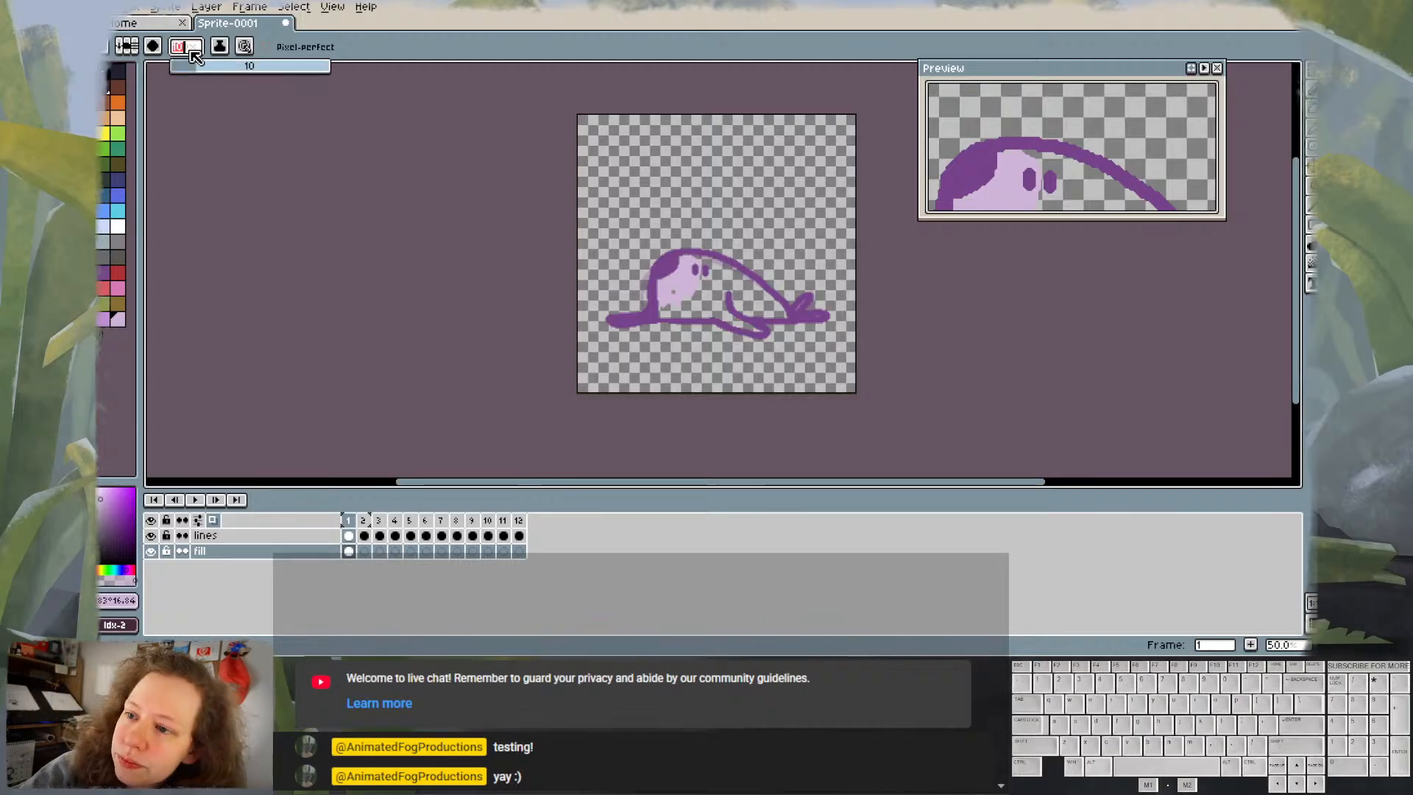
drag(207, 67, 216, 67)
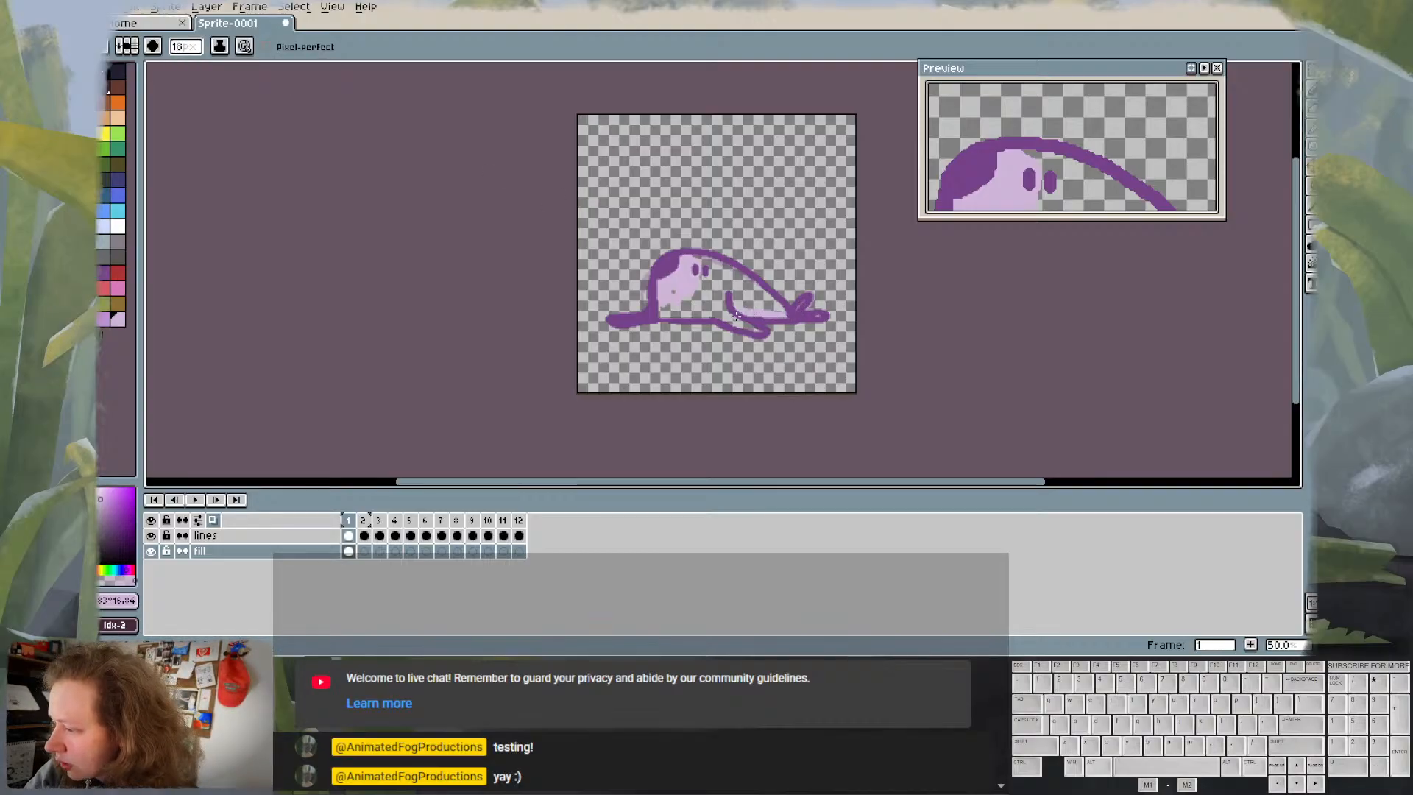
mouse_move(727, 321)
mouse_down()
mouse_move(663, 316)
mouse_move(659, 297)
mouse_move(695, 270)
mouse_move(688, 256)
mouse_move(788, 311)
mouse_move(706, 271)
mouse_move(684, 306)
mouse_move(751, 287)
mouse_up()
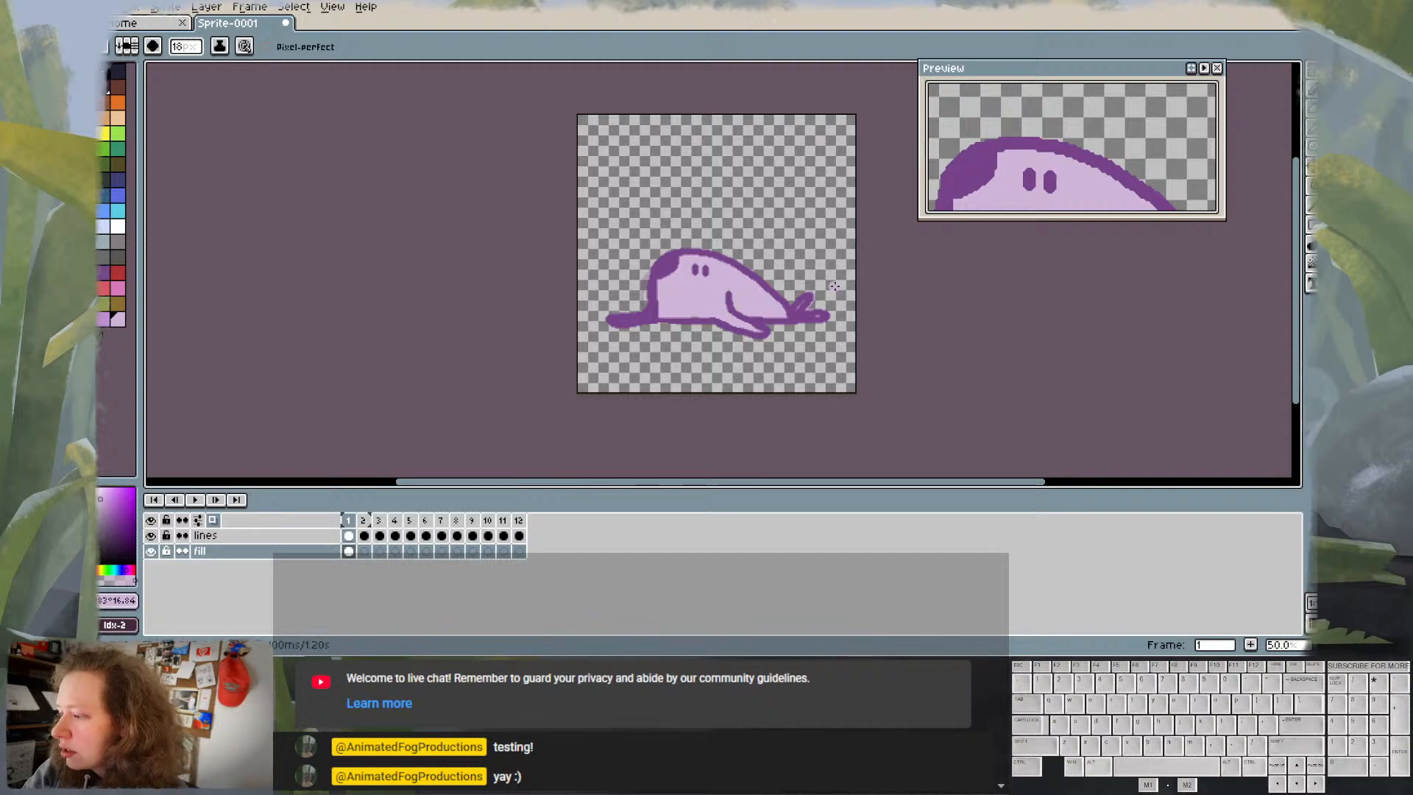
- Paint the seal's body and side flipper pale lilac in frames 2 and 3 of the fill layer
key(Right)
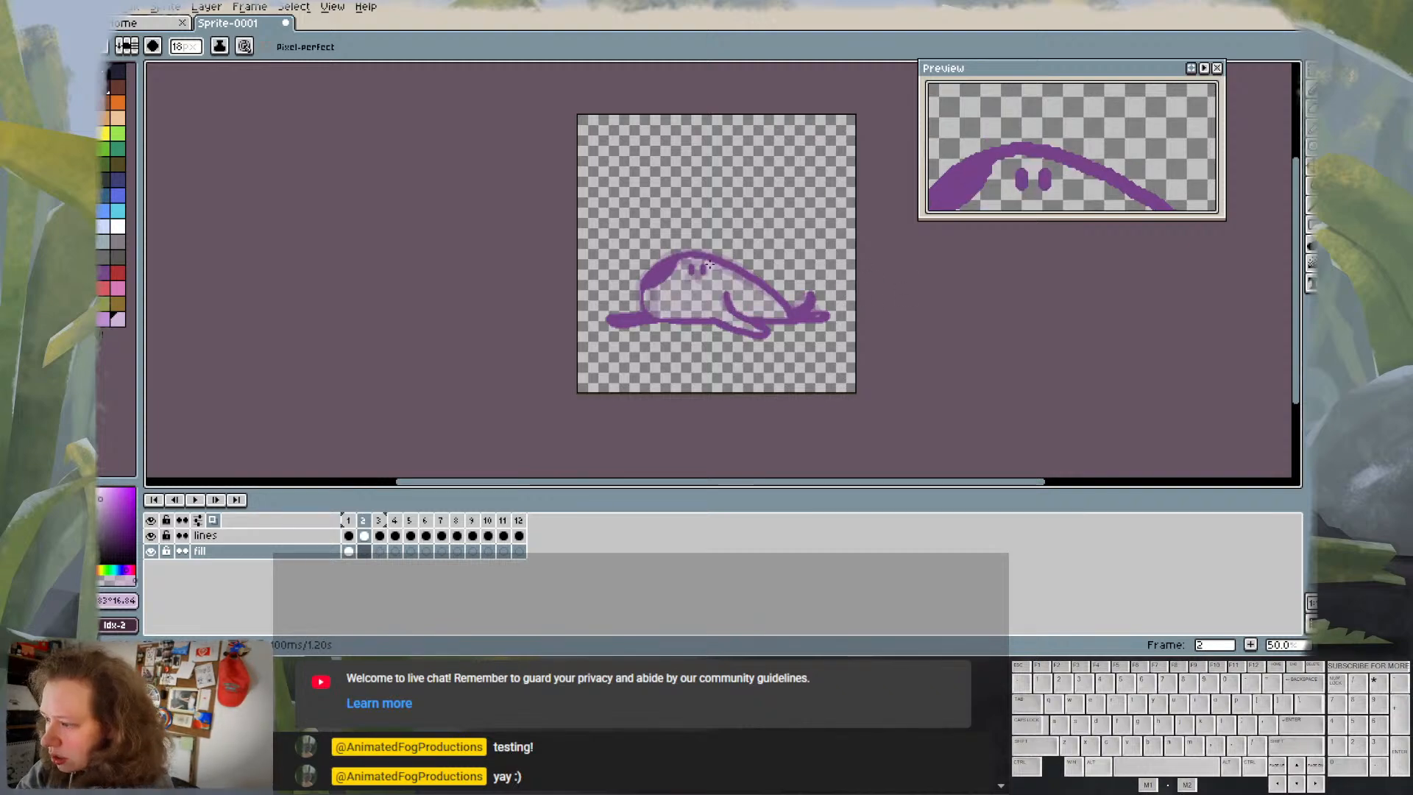
mouse_move(696, 262)
mouse_down()
mouse_move(646, 295)
mouse_move(657, 313)
mouse_move(727, 317)
mouse_move(651, 298)
mouse_move(672, 288)
mouse_move(676, 304)
mouse_move(762, 333)
mouse_move(737, 315)
mouse_move(822, 317)
mouse_move(787, 313)
mouse_up()
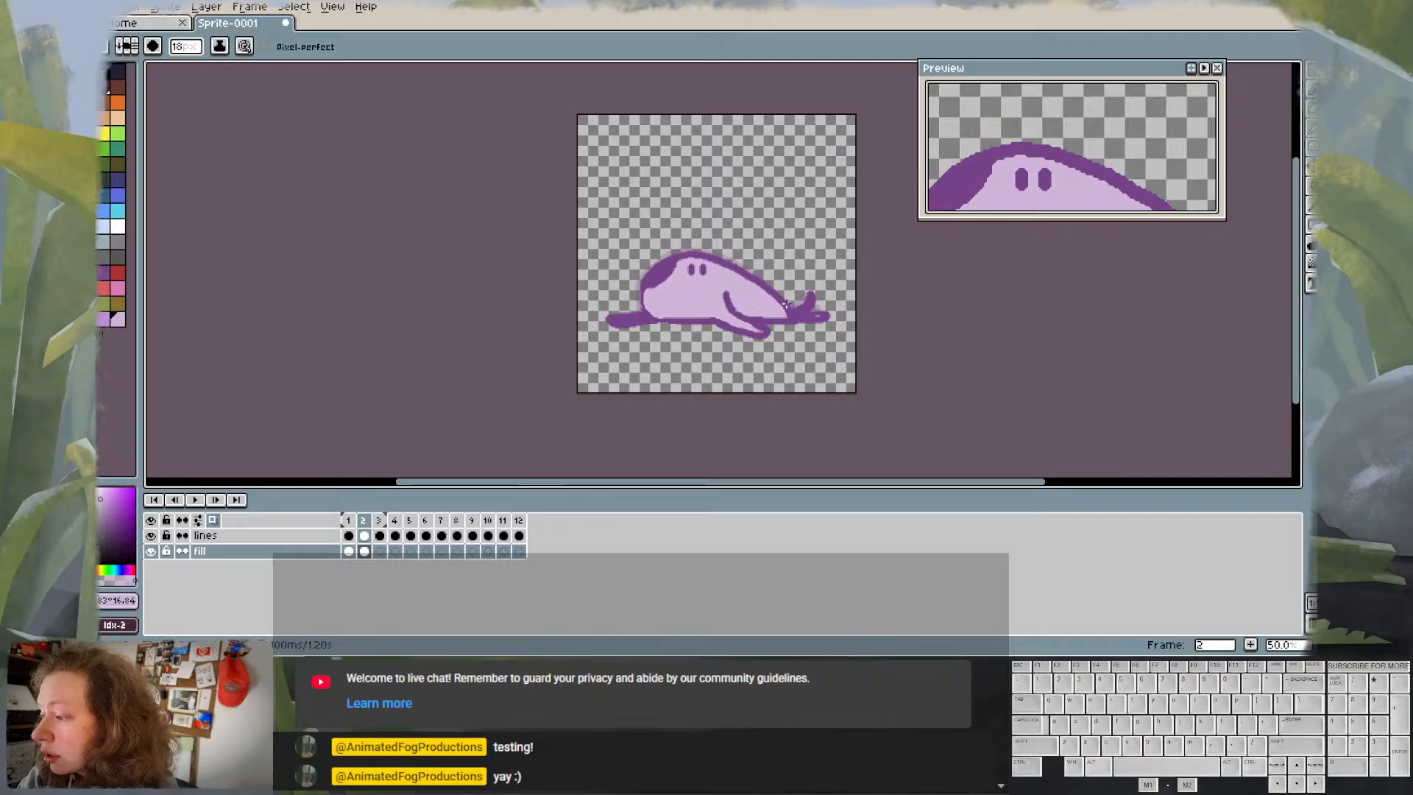
key(Right)
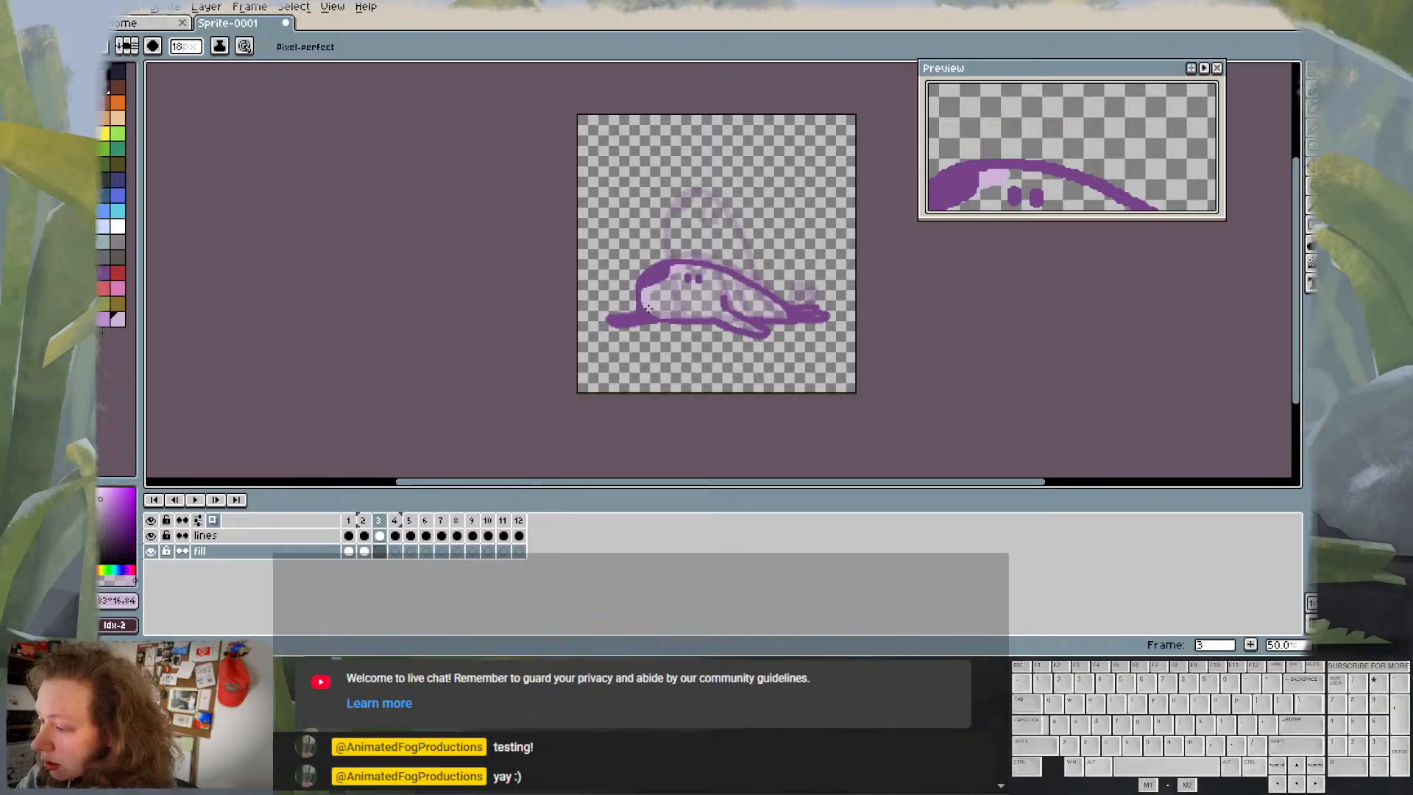
mouse_move(671, 317)
mouse_down()
mouse_move(749, 310)
mouse_move(727, 318)
mouse_move(761, 332)
mouse_move(738, 315)
mouse_move(819, 315)
mouse_move(691, 268)
mouse_move(648, 298)
mouse_move(685, 277)
mouse_move(655, 295)
mouse_move(669, 313)
mouse_move(773, 312)
mouse_move(685, 275)
mouse_up()
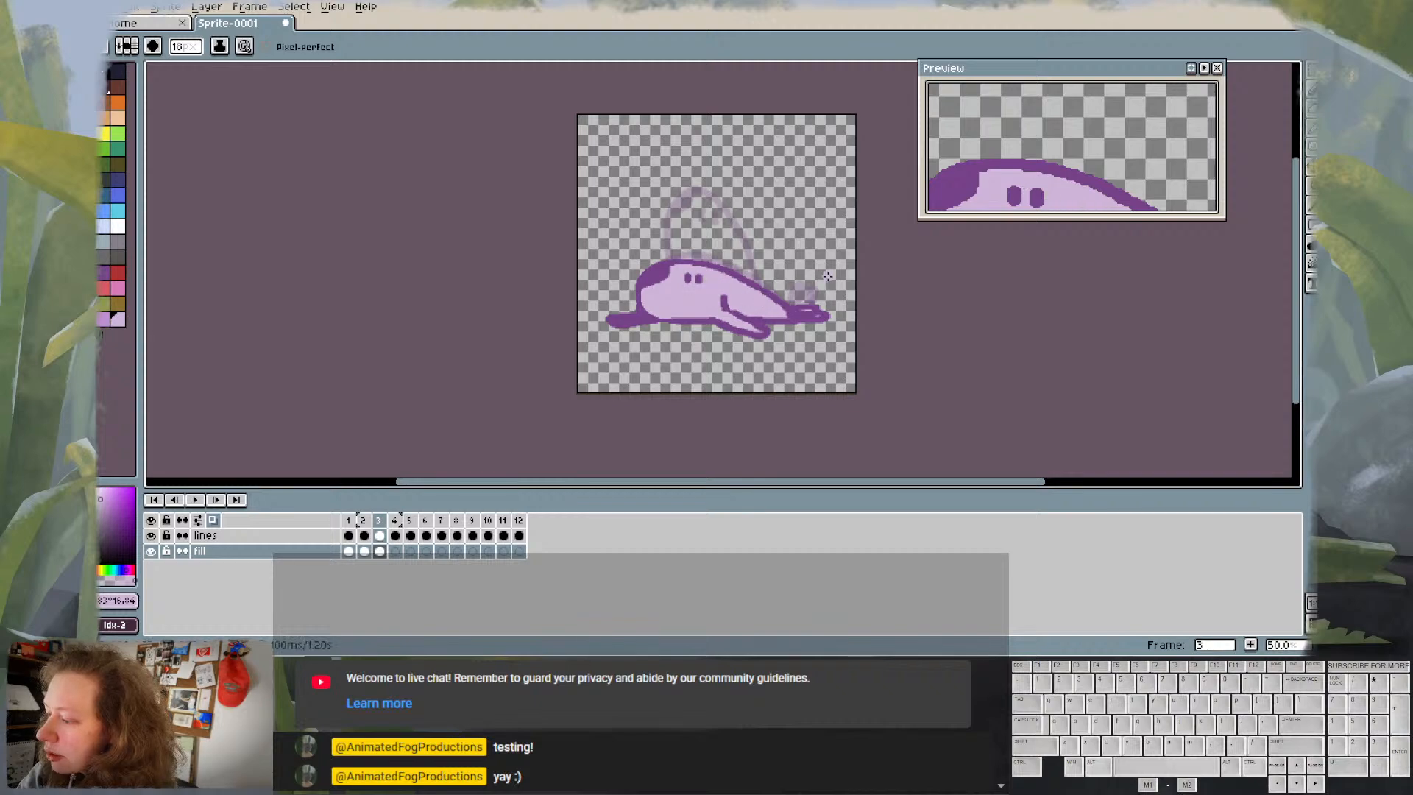
- Paint the upright seal's body and side flipper pale lilac in frame 4 of the fill layer
key(period)
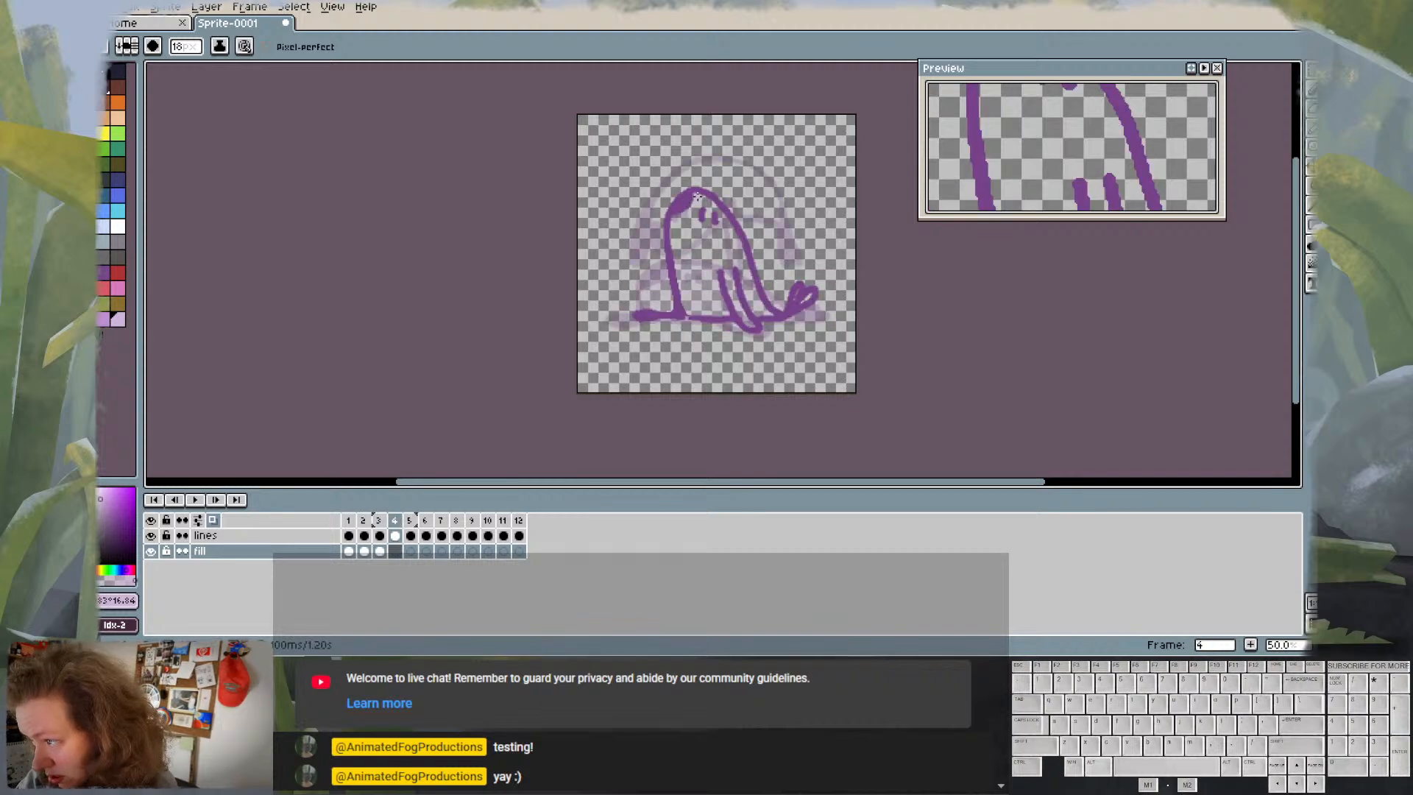
mouse_move(675, 225)
mouse_down()
mouse_move(689, 306)
mouse_move(782, 308)
mouse_move(772, 313)
mouse_up()
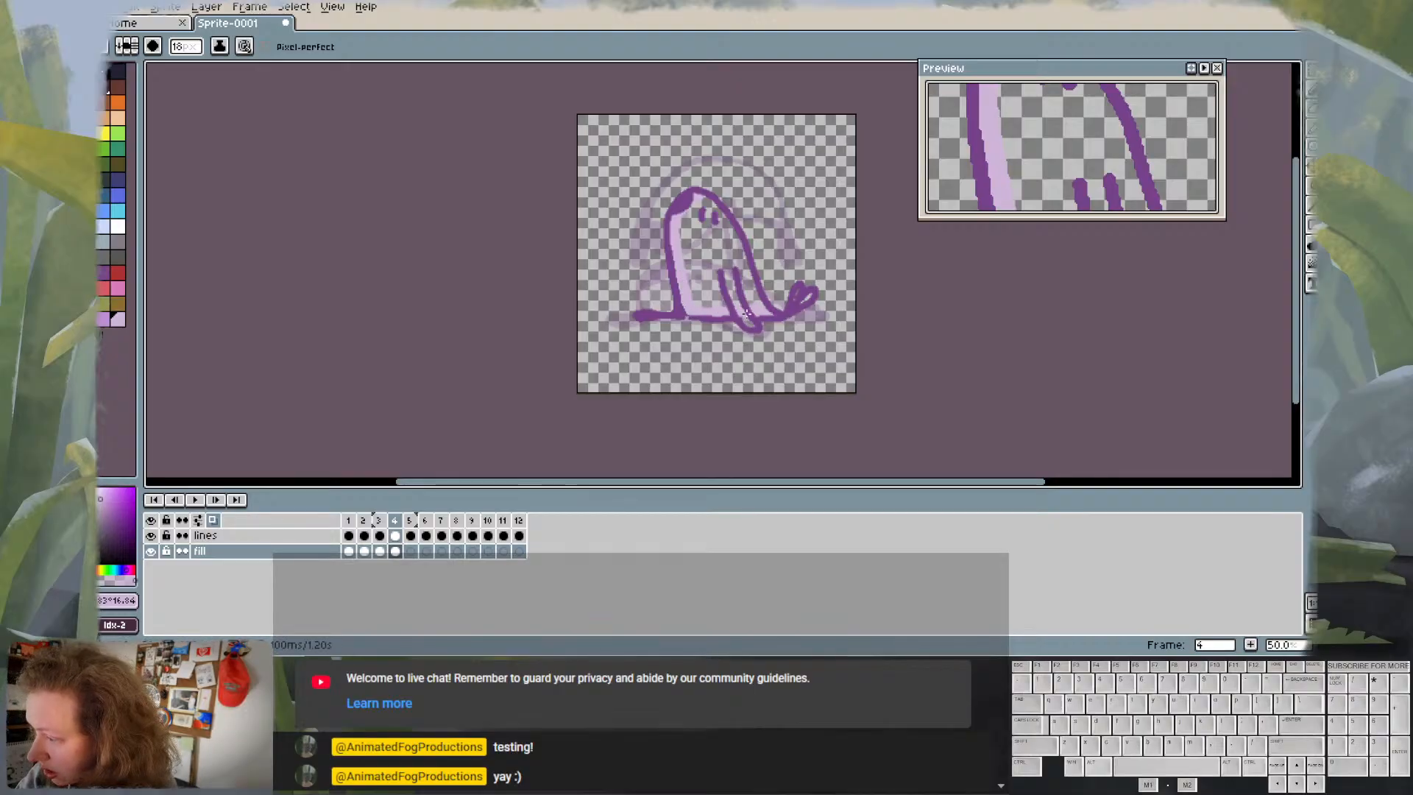
mouse_move(739, 307)
mouse_down()
mouse_move(704, 198)
mouse_move(682, 217)
mouse_move(705, 201)
mouse_move(685, 265)
mouse_move(693, 280)
mouse_move(707, 231)
mouse_move(728, 256)
mouse_move(725, 237)
mouse_move(750, 301)
mouse_move(701, 302)
mouse_move(711, 271)
mouse_up()
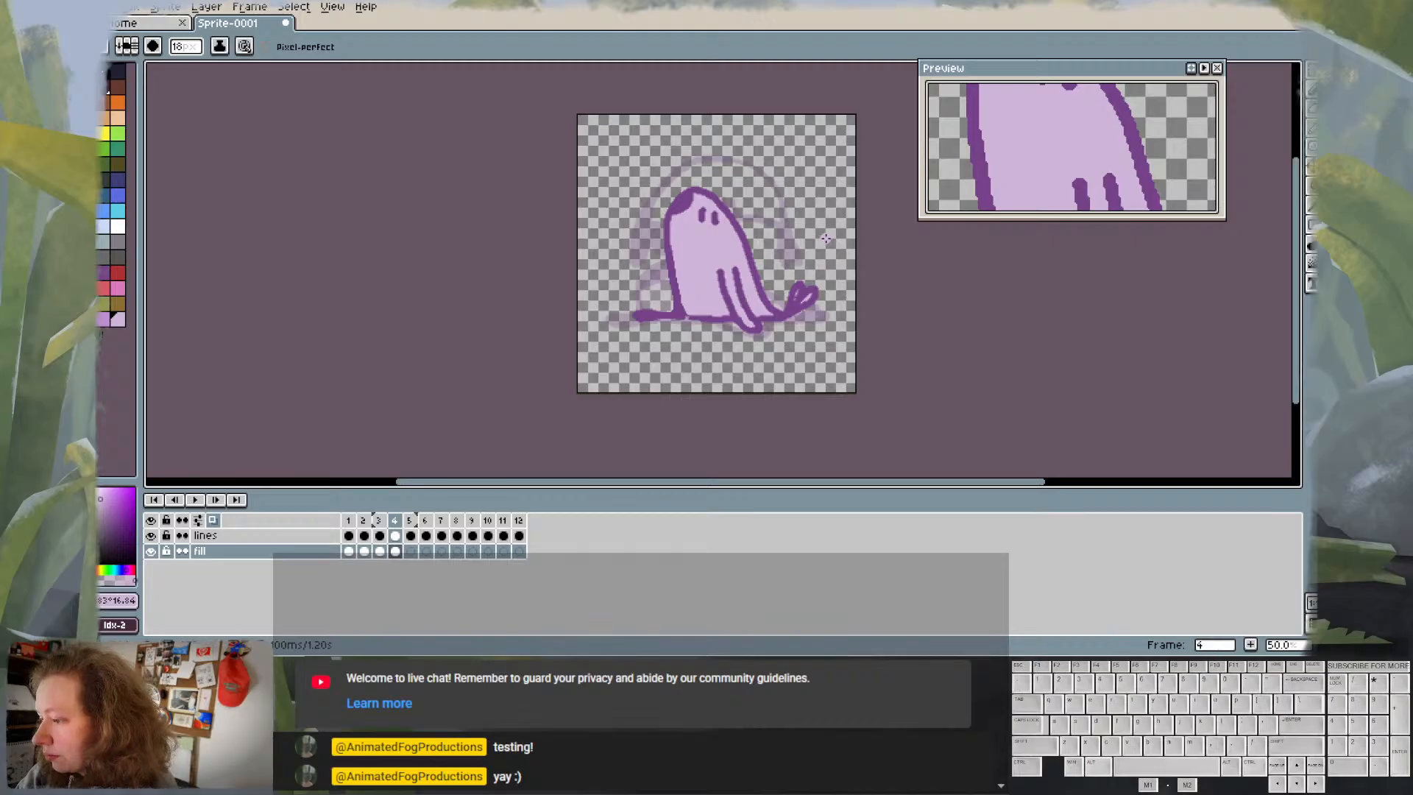
- Paint the seal's flipper and arched body pale lilac in frame 5 of the fill layer, turning onion skinning off
key(period)
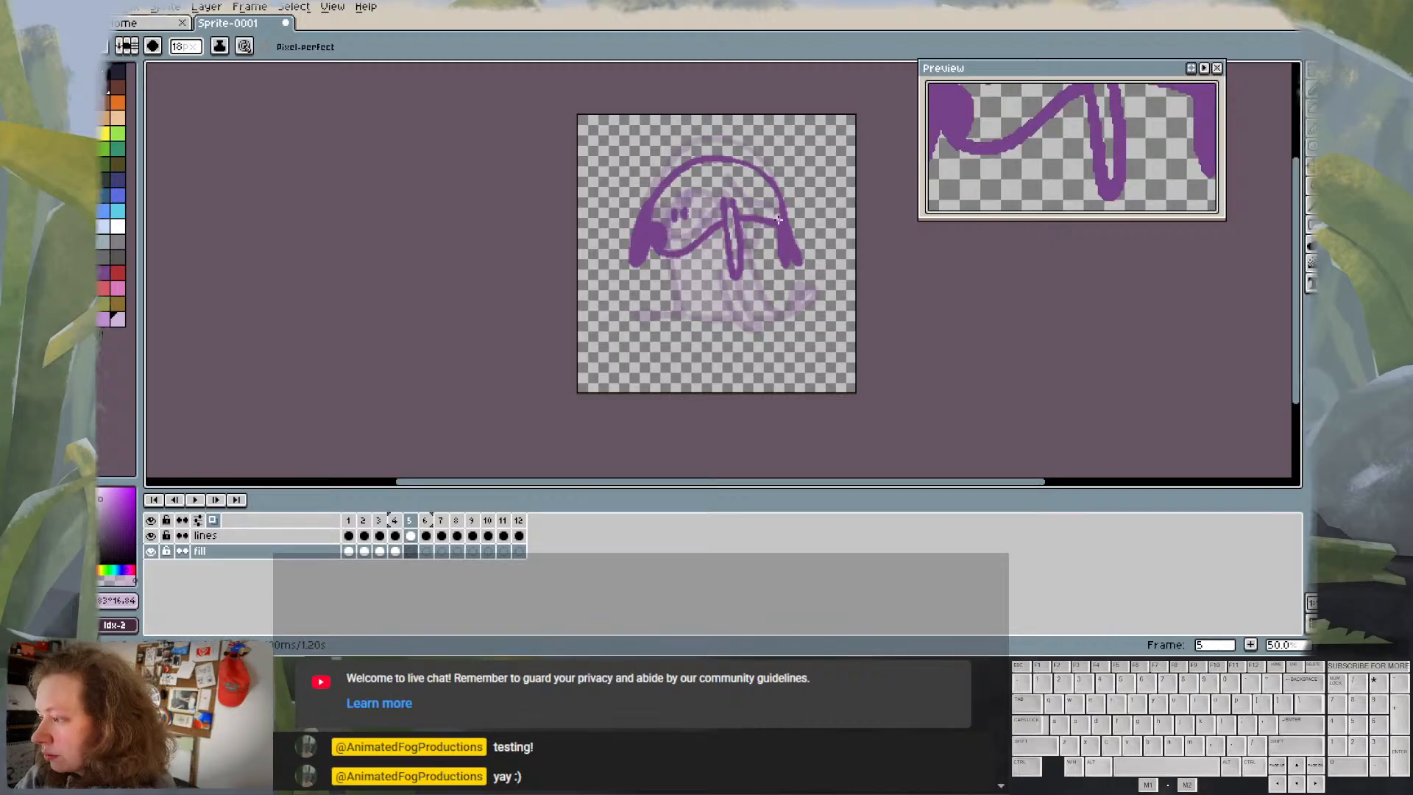
drag(729, 203, 734, 254)
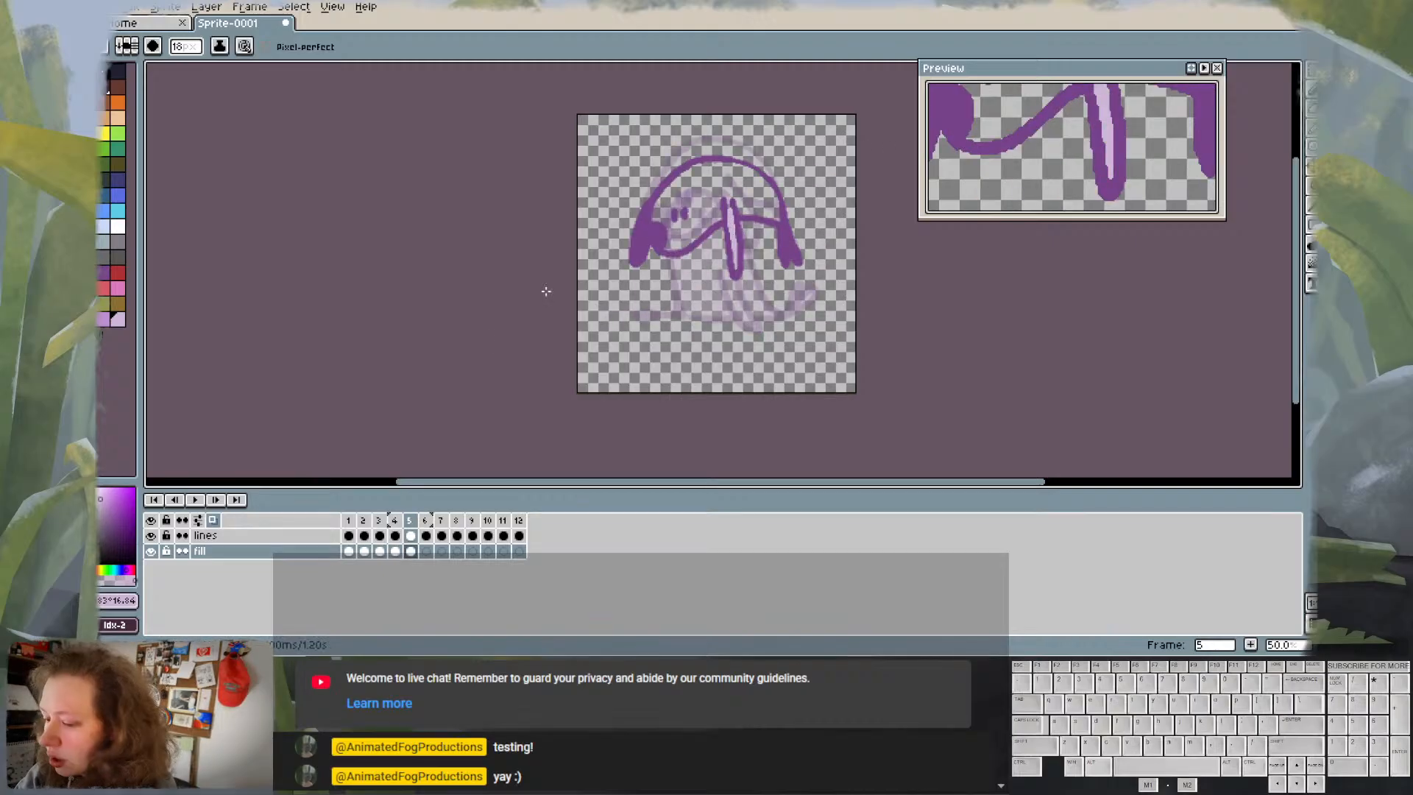
key(F3)
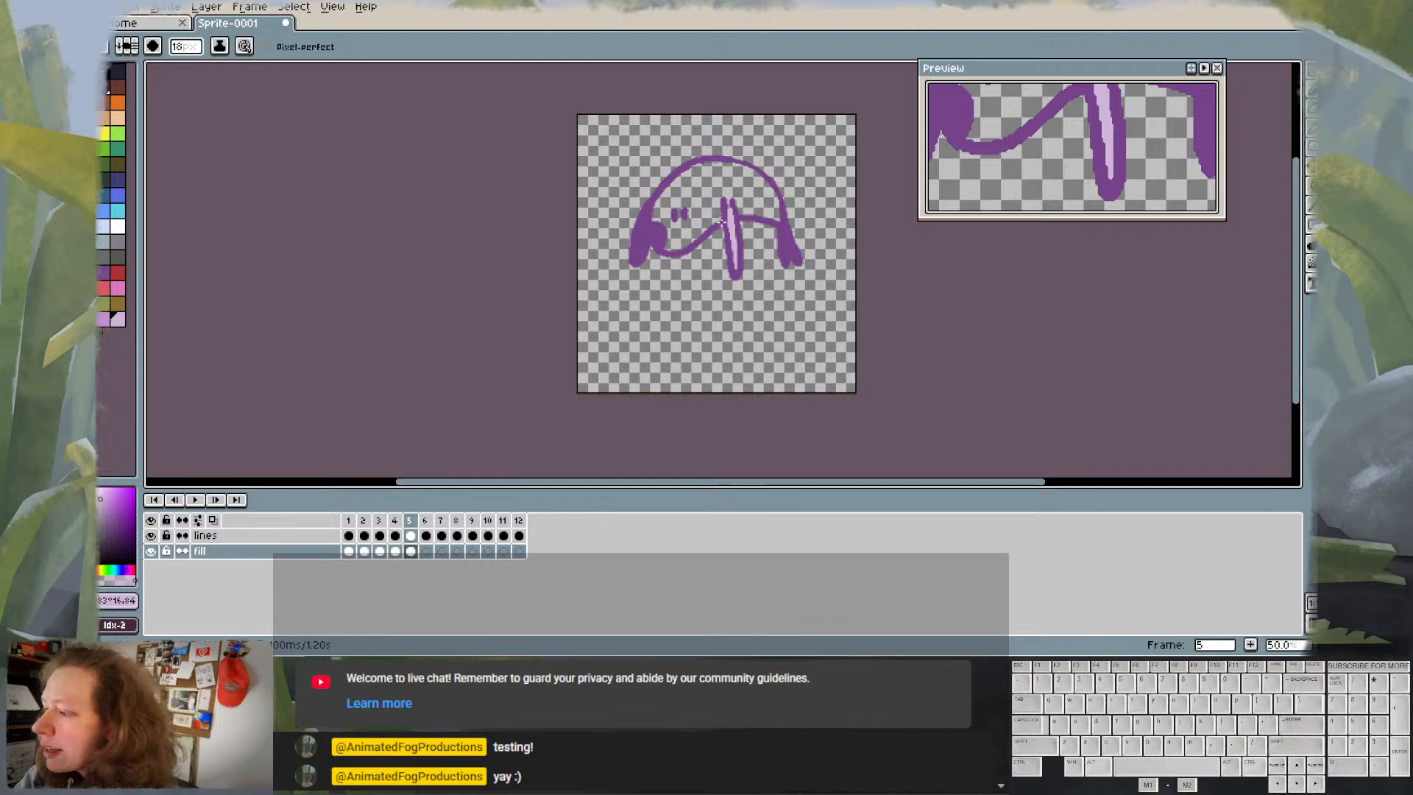
mouse_move(665, 250)
mouse_down()
mouse_move(736, 212)
mouse_move(779, 214)
mouse_move(761, 178)
mouse_move(713, 162)
mouse_move(661, 198)
mouse_move(652, 223)
mouse_move(692, 220)
mouse_move(674, 243)
mouse_up()
drag(716, 195, 693, 175)
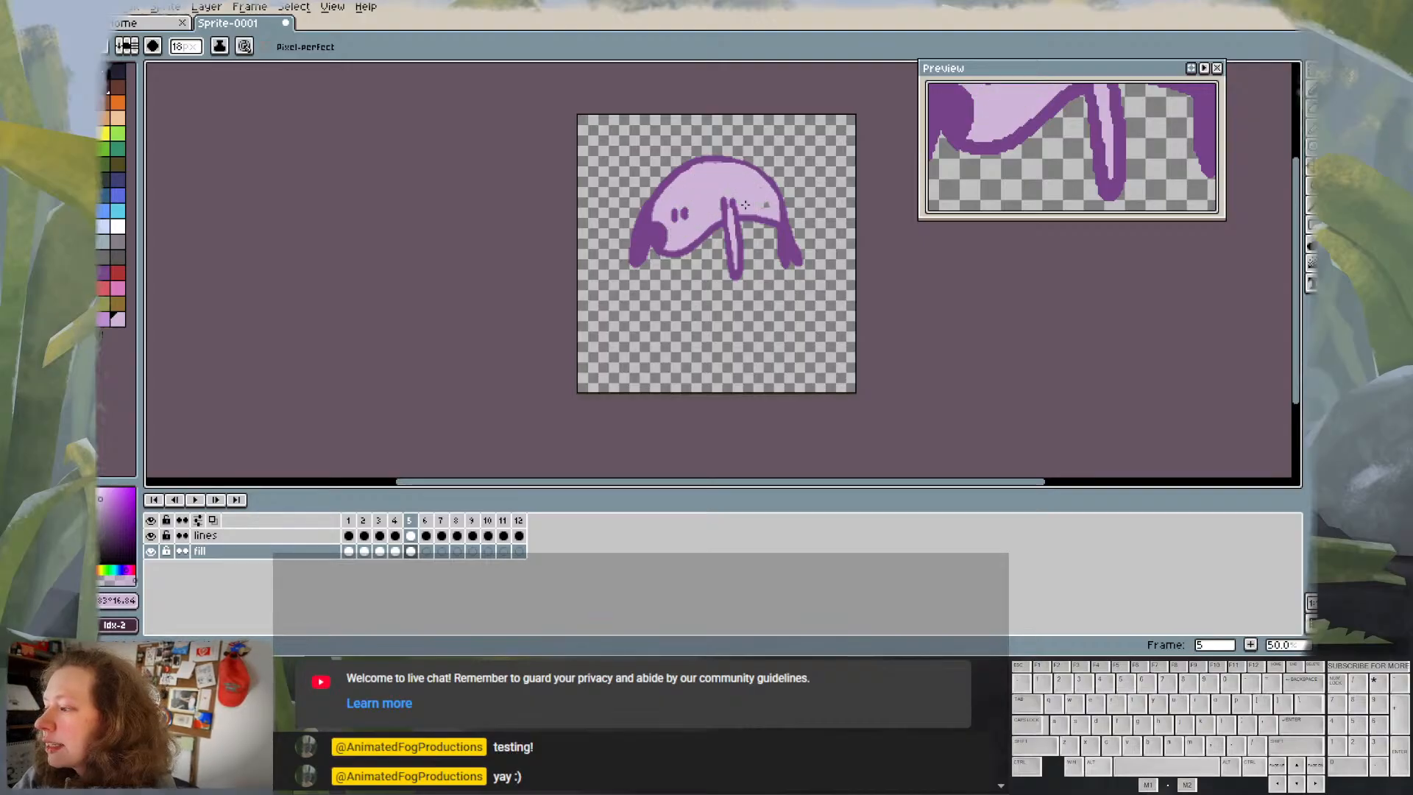
- Paint the arched seal's body and hanging flipper pale lilac in frame 6 of the fill layer
key(period)
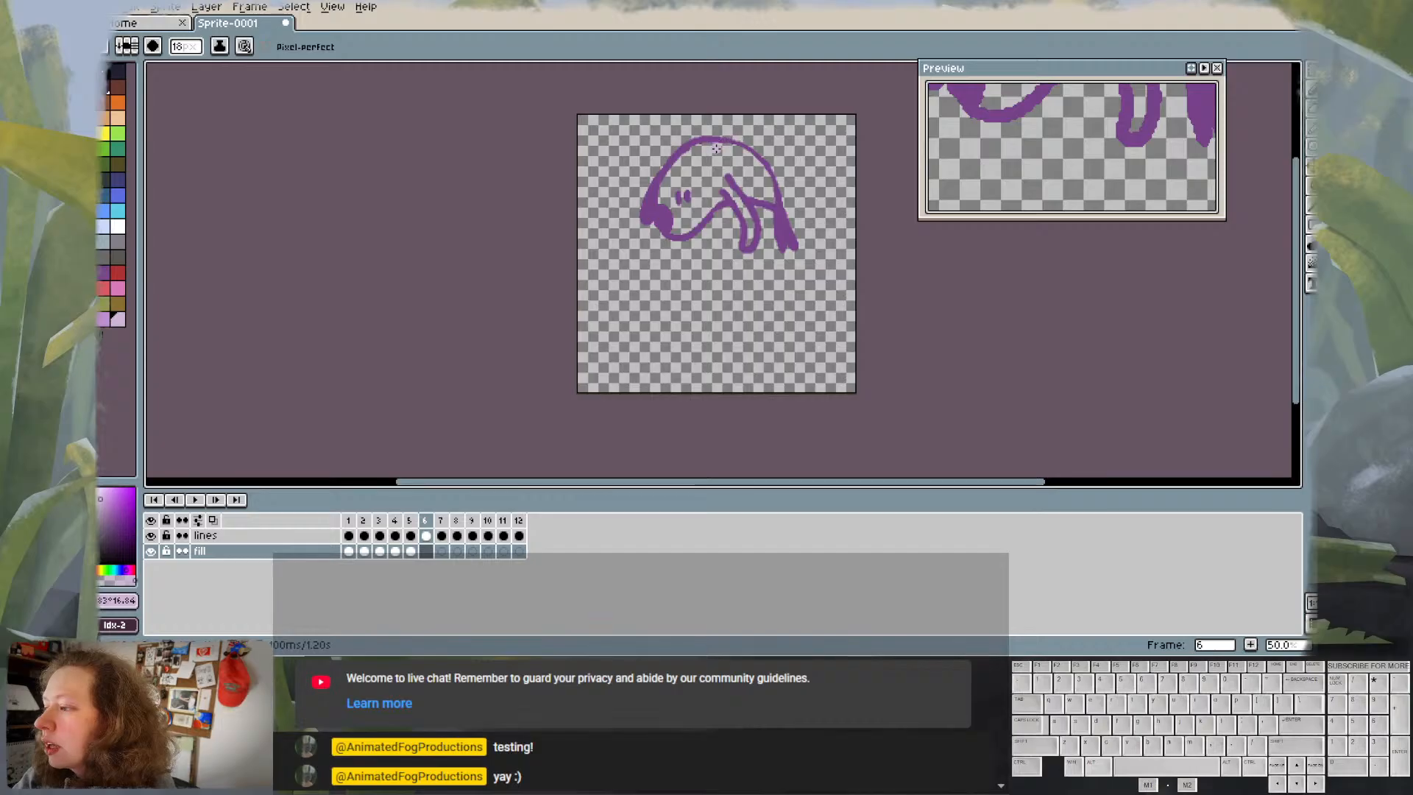
mouse_move(658, 193)
mouse_down()
mouse_move(671, 227)
mouse_move(695, 221)
mouse_up()
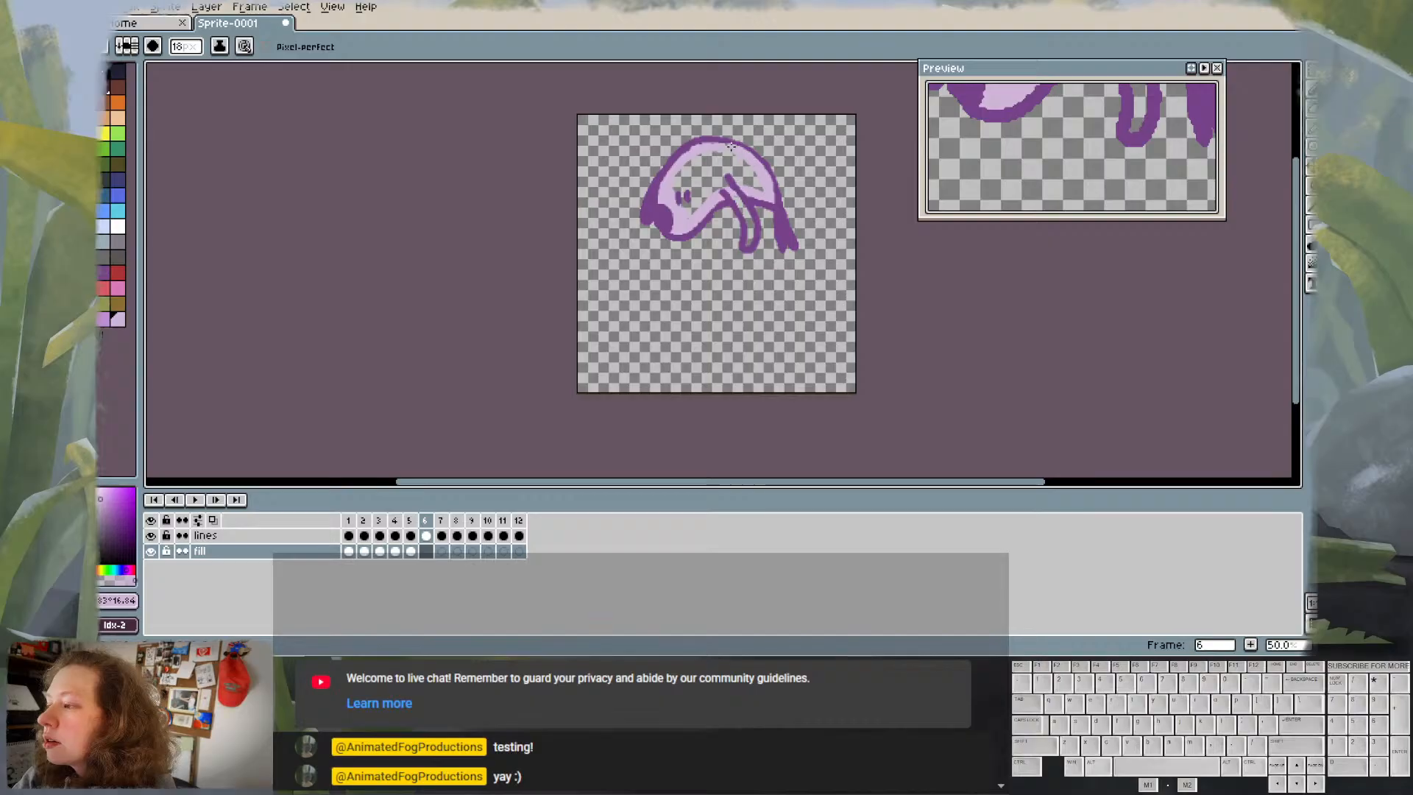
drag(679, 181, 683, 191)
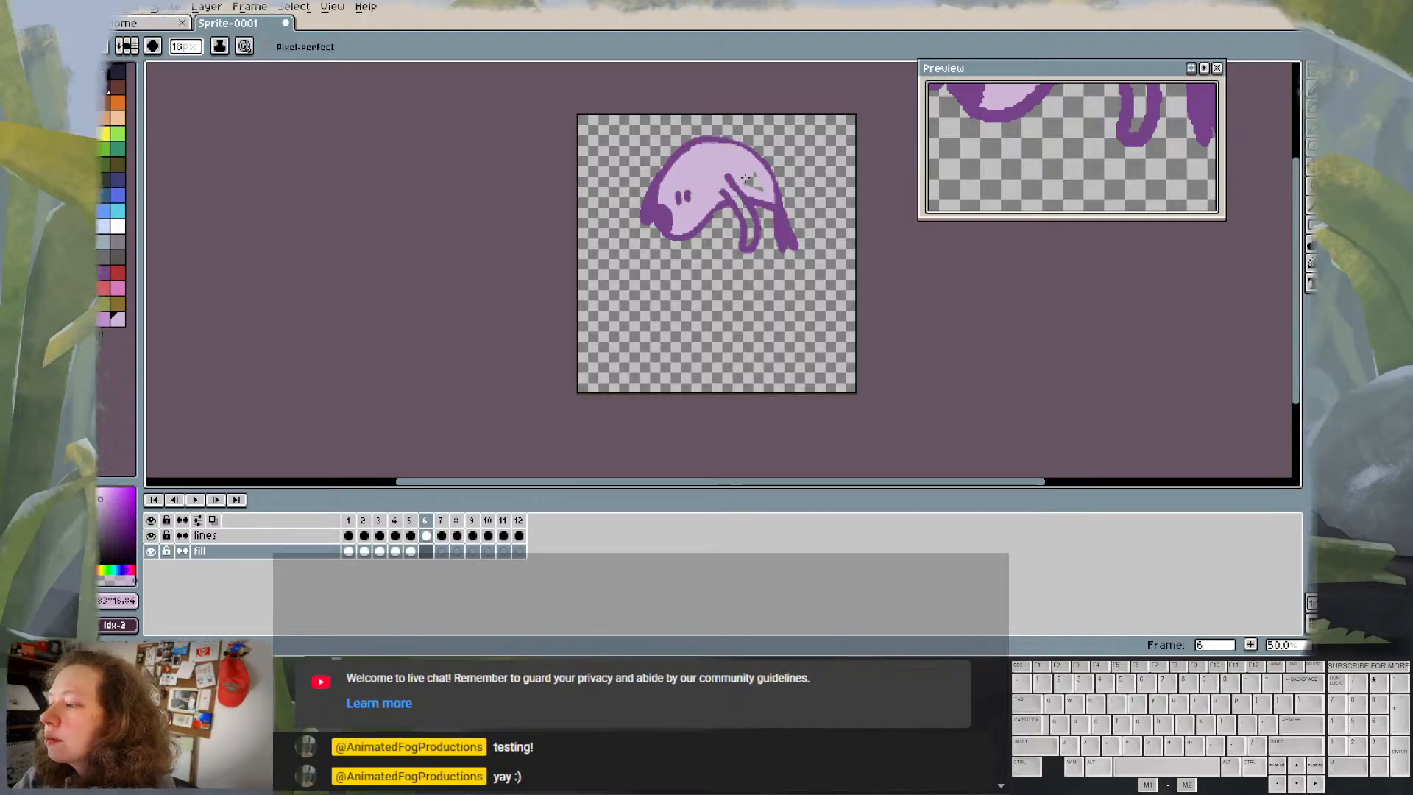
drag(740, 198, 750, 226)
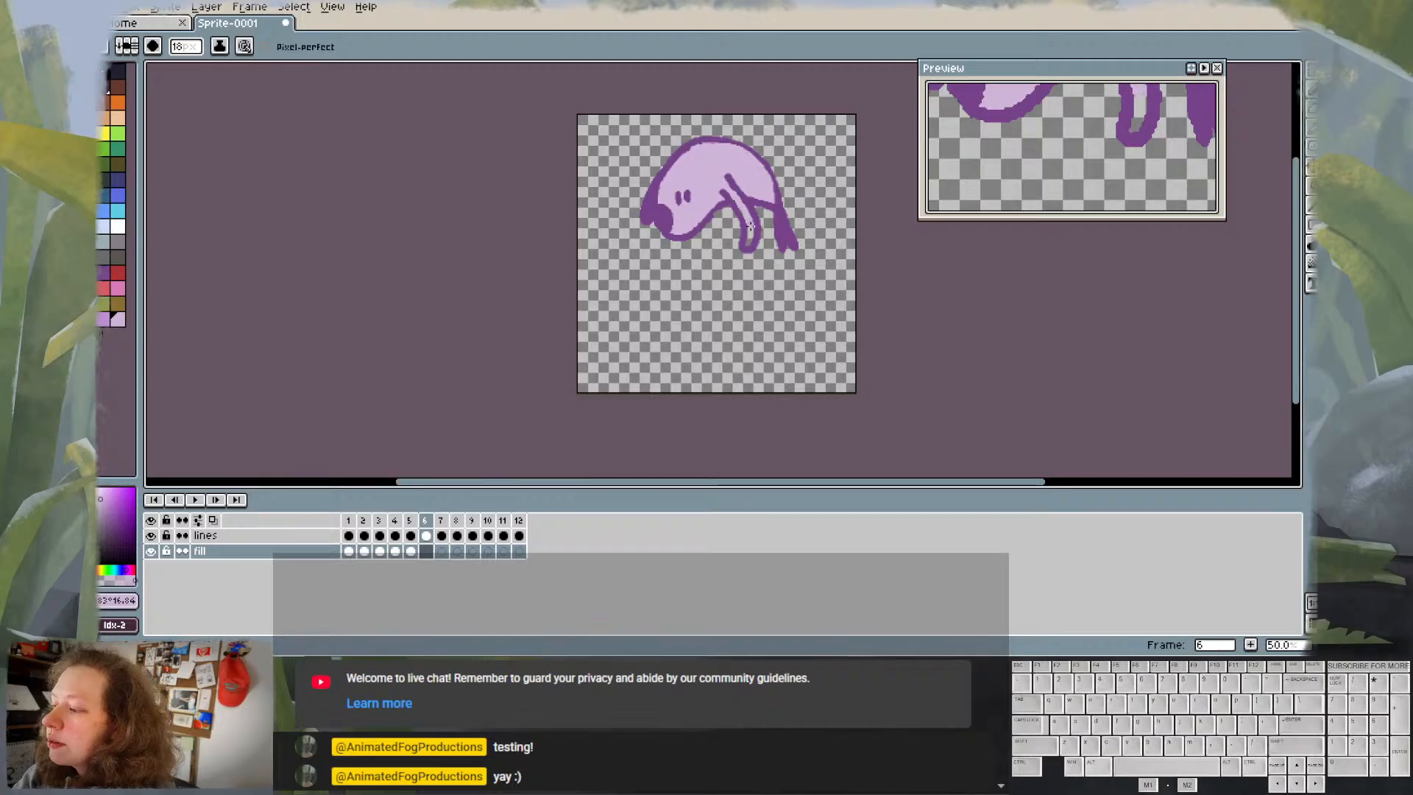
- Paint the upside-down seal's body and raised flipper pale lilac in frames 7 and 8 of the fill layer
key(Right)
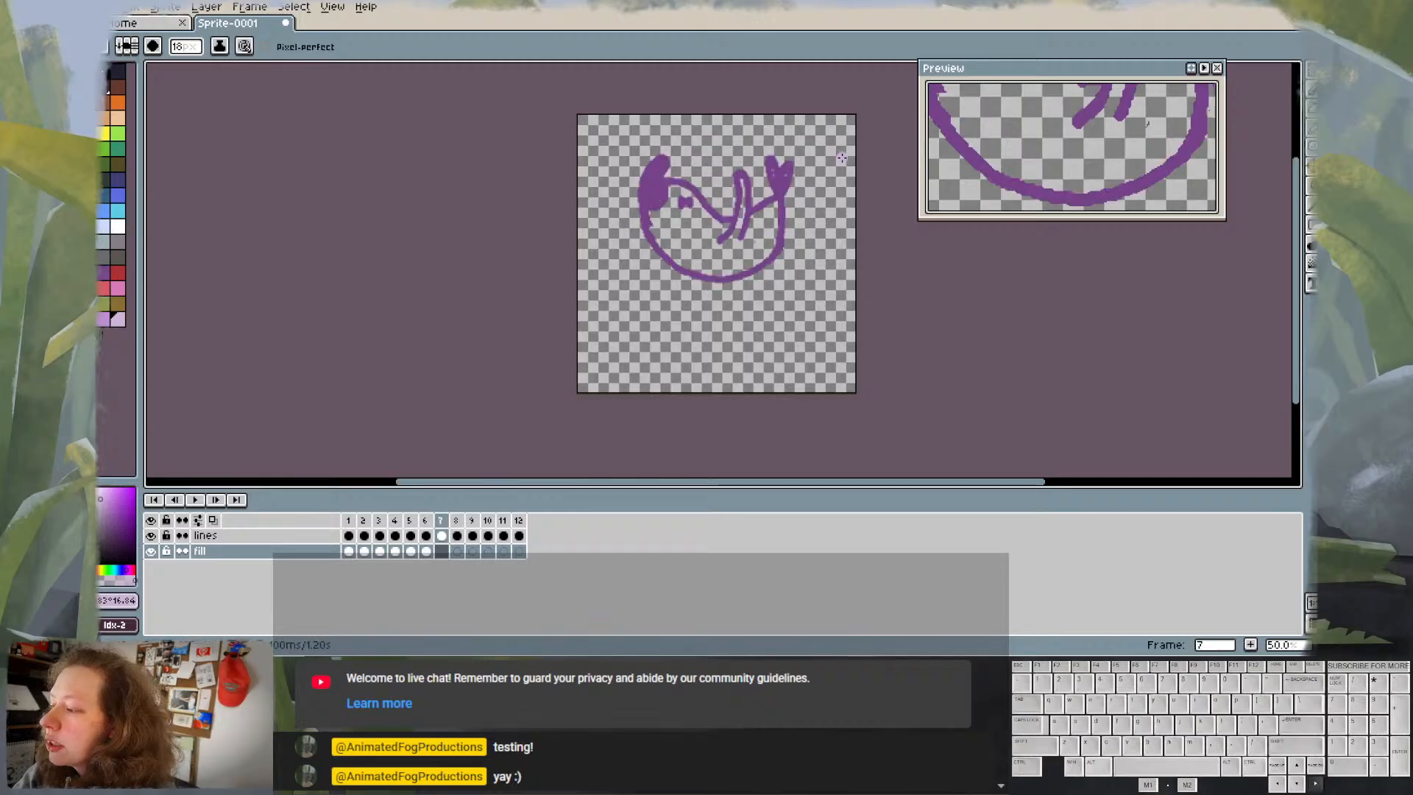
drag(742, 181, 725, 254)
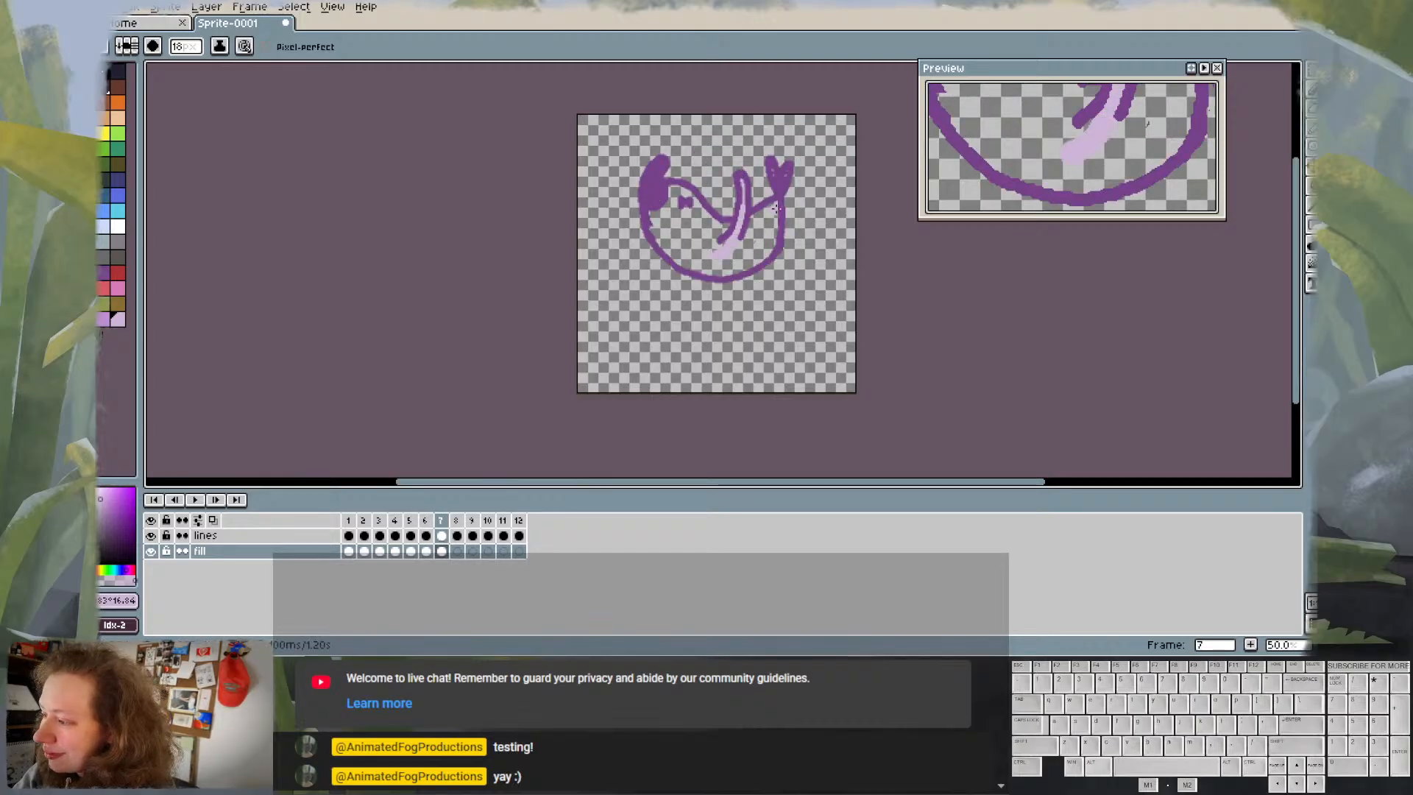
drag(778, 199, 775, 190)
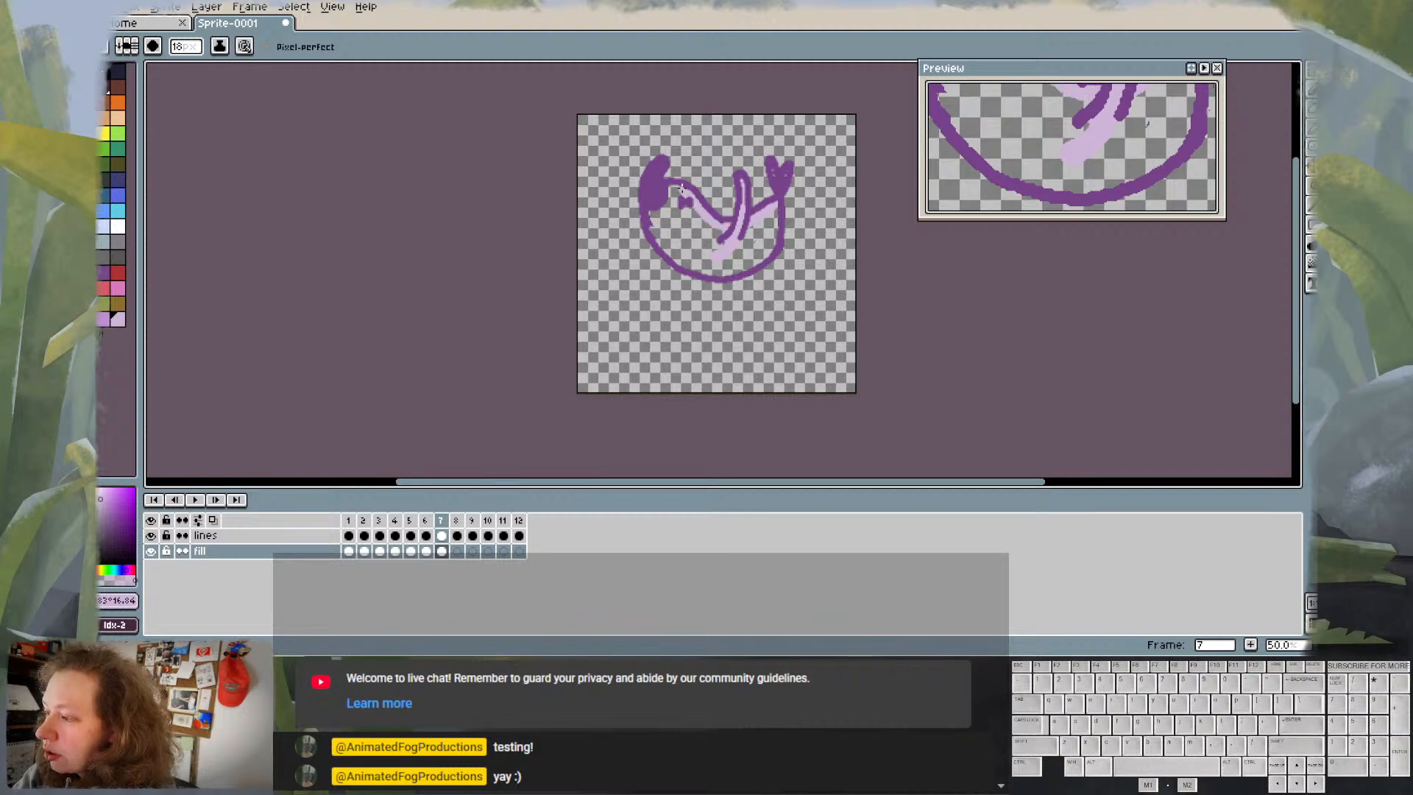
mouse_move(651, 218)
mouse_down()
mouse_move(692, 271)
mouse_move(734, 273)
mouse_move(764, 258)
mouse_move(776, 214)
mouse_move(743, 258)
mouse_move(747, 241)
mouse_move(713, 264)
mouse_move(668, 243)
mouse_move(655, 222)
mouse_move(672, 200)
mouse_move(660, 208)
mouse_move(713, 235)
mouse_up()
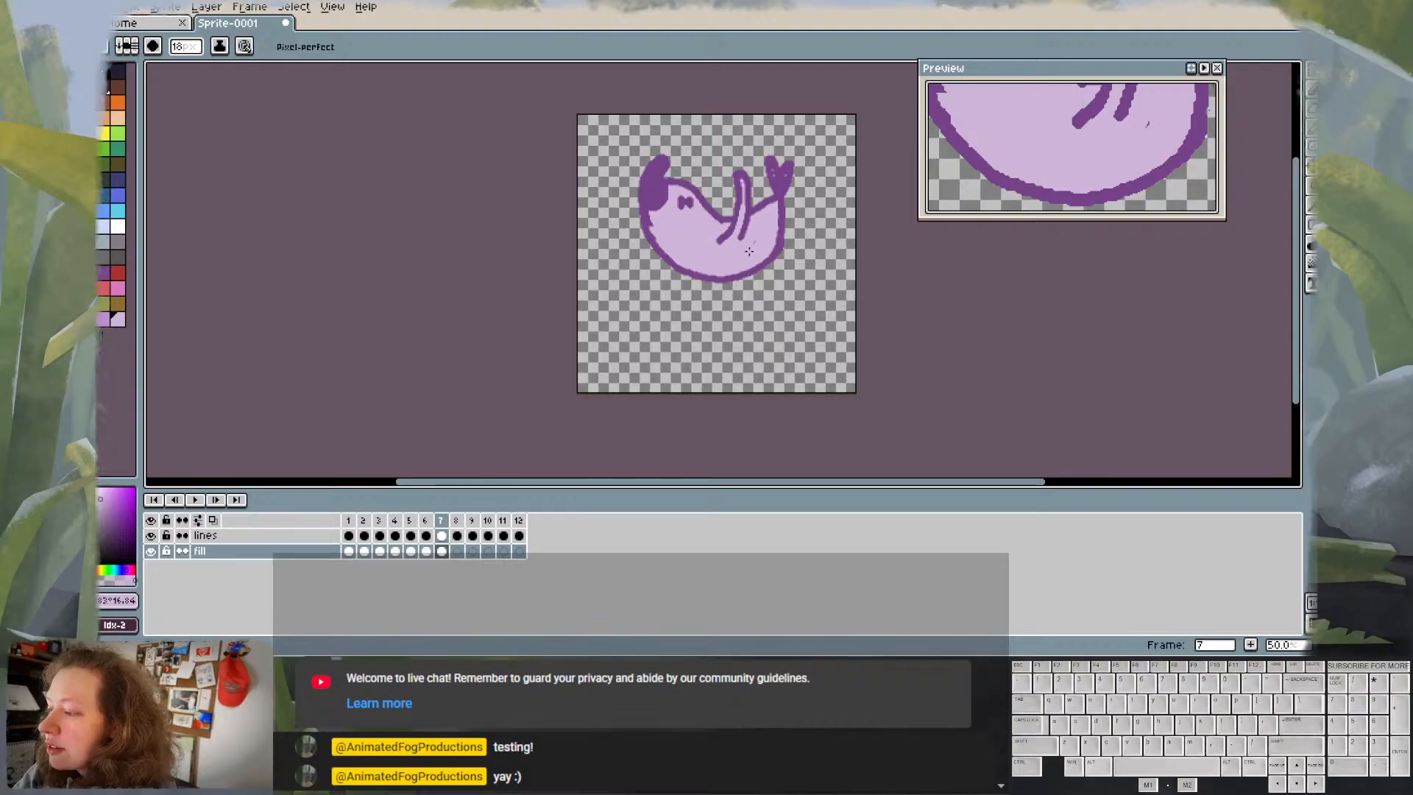
key(Right)
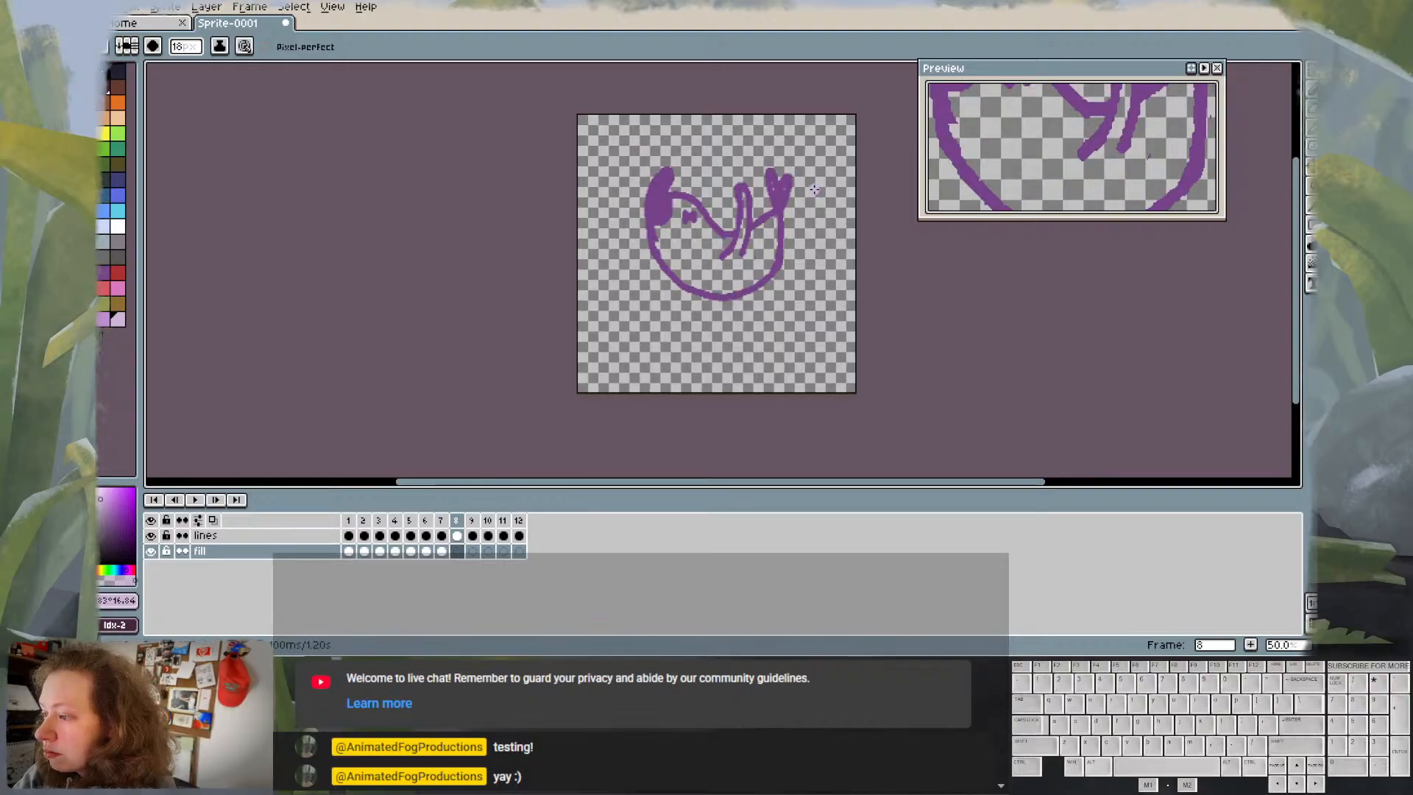
drag(676, 203, 726, 246)
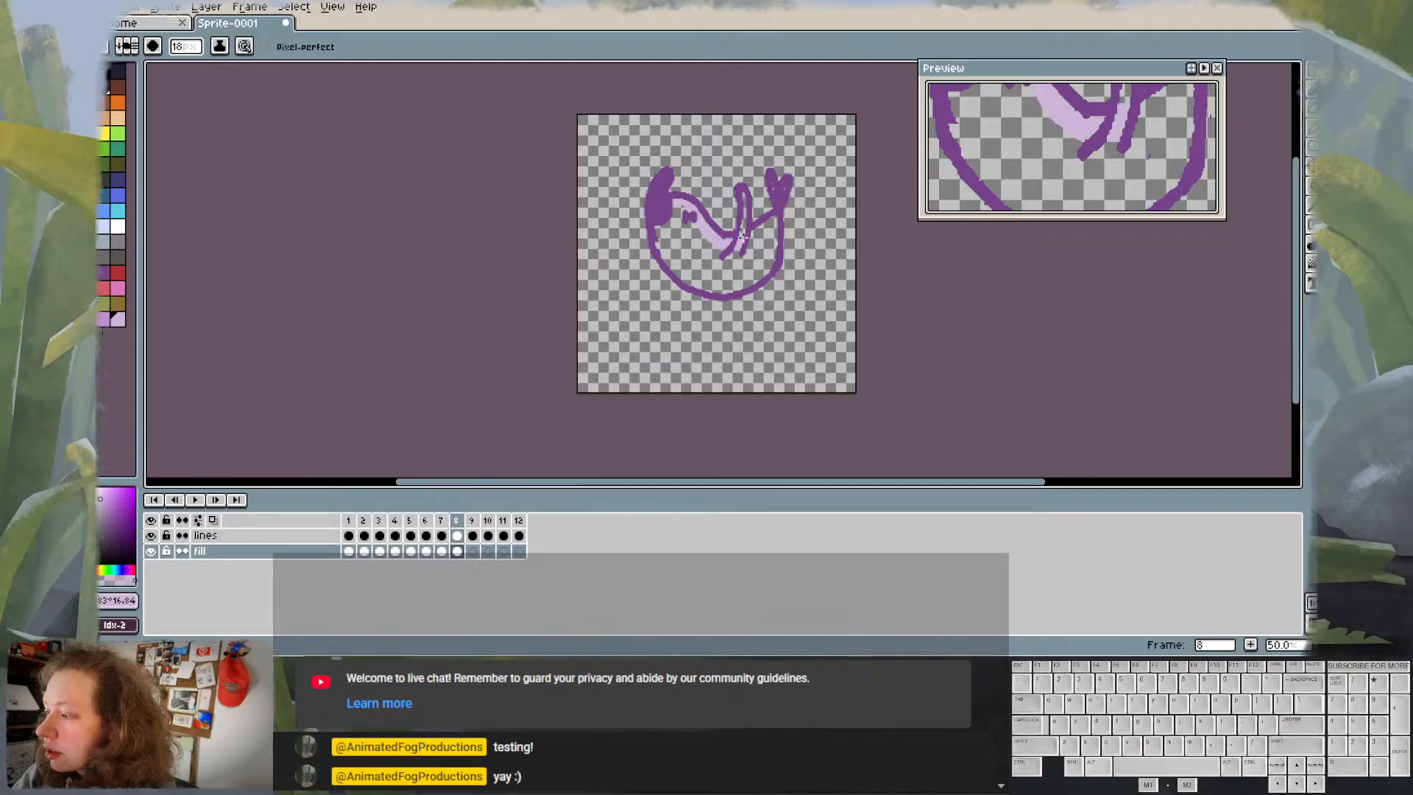
mouse_move(758, 229)
mouse_down()
mouse_move(780, 210)
mouse_move(775, 183)
mouse_move(783, 234)
mouse_move(775, 224)
mouse_move(763, 274)
mouse_move(729, 290)
mouse_move(666, 259)
mouse_up()
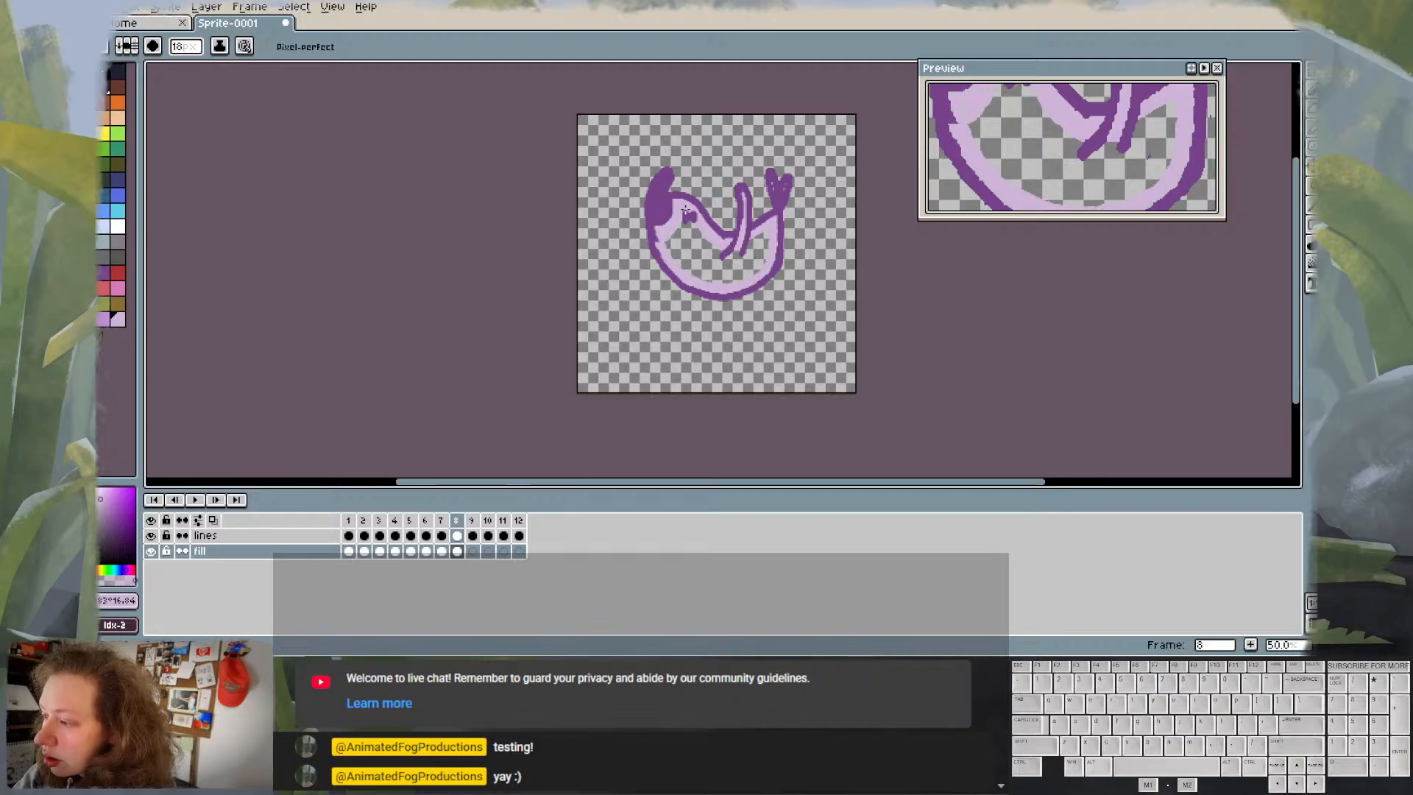
mouse_move(685, 211)
mouse_down()
mouse_move(700, 240)
mouse_move(666, 237)
mouse_move(687, 265)
mouse_move(708, 267)
mouse_move(712, 249)
mouse_move(702, 275)
mouse_move(715, 272)
mouse_move(716, 260)
mouse_move(714, 272)
mouse_move(678, 265)
mouse_move(741, 263)
mouse_up()
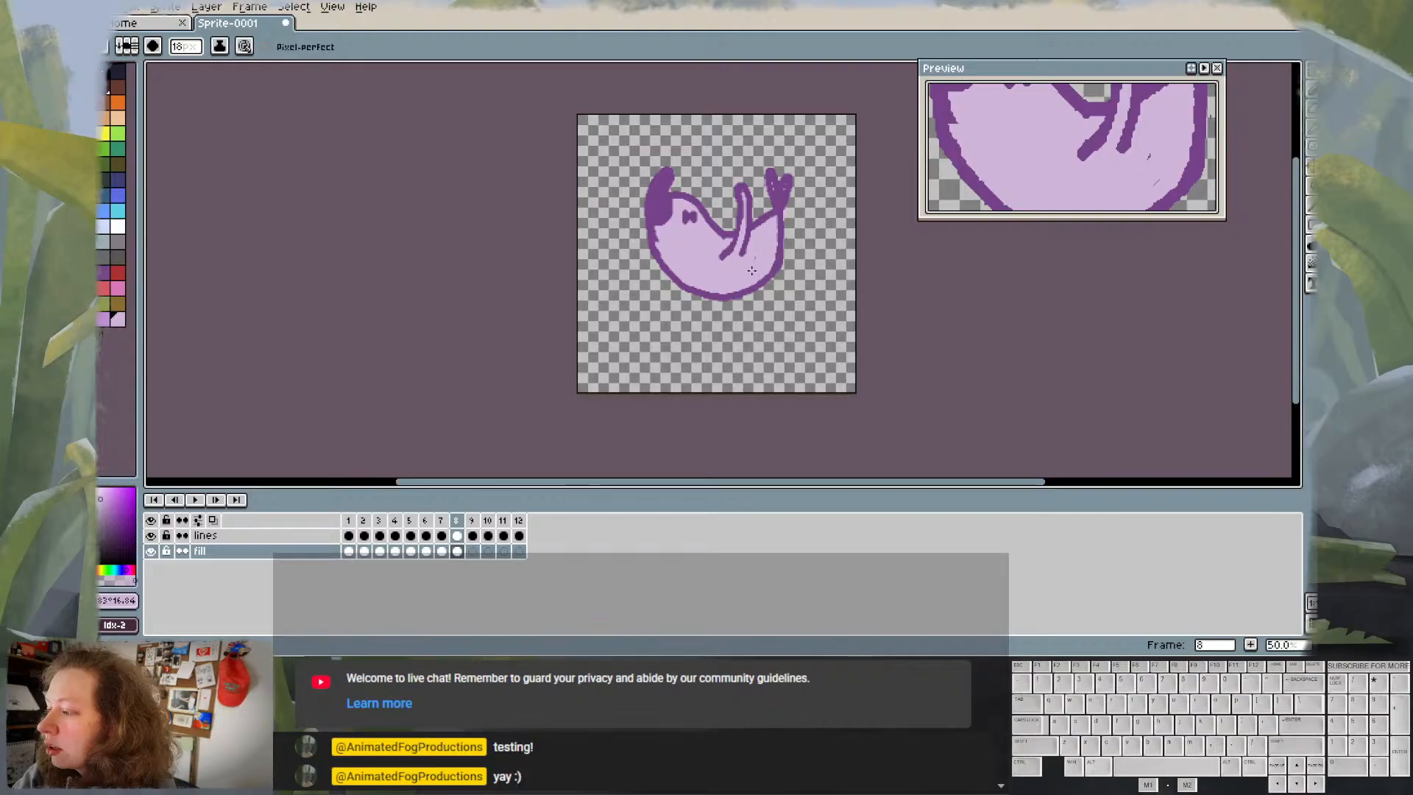
- Fill in the seal's body and flipper with pale lilac in frames 9 and 10 of the fill layer
key(period)
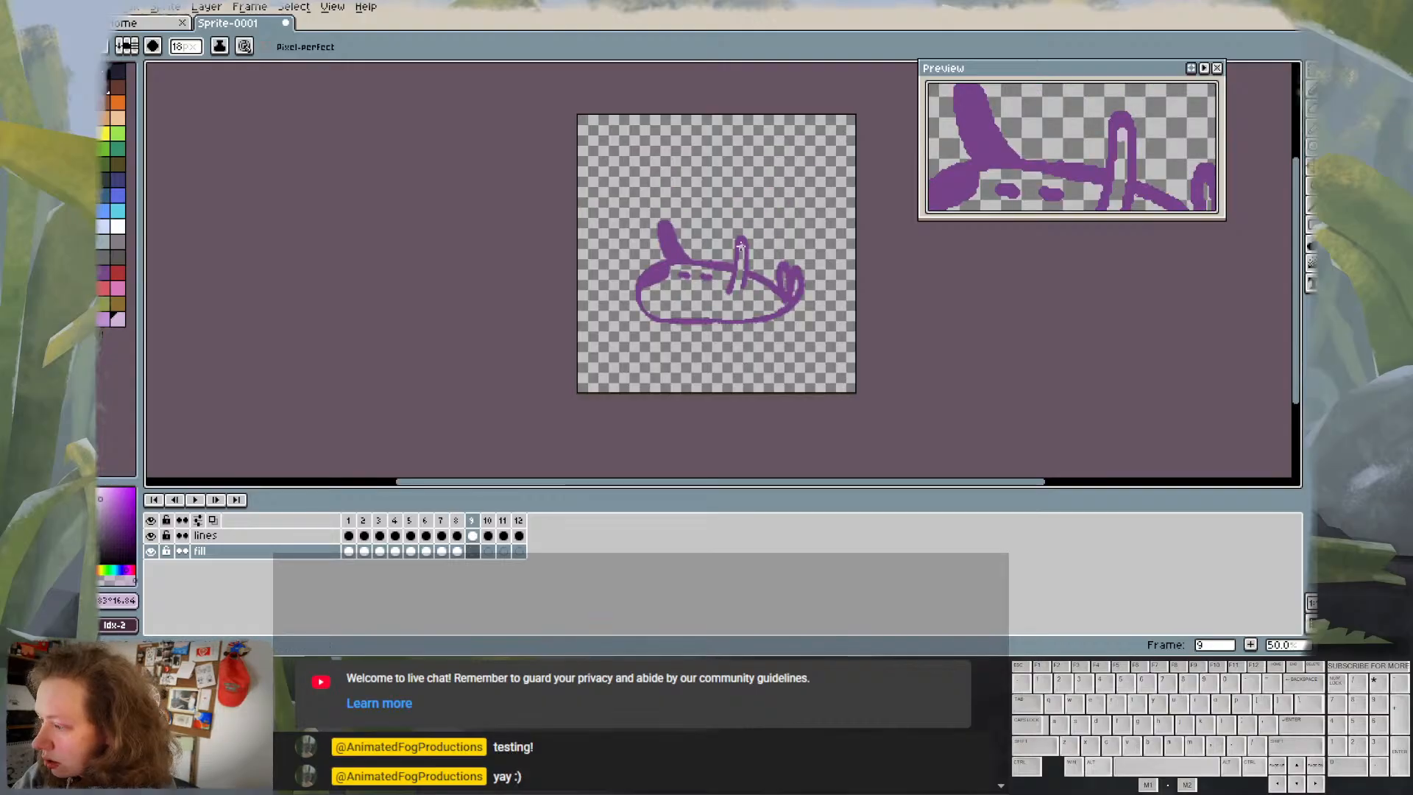
mouse_move(736, 283)
mouse_down()
mouse_move(679, 267)
mouse_move(644, 286)
mouse_move(648, 309)
mouse_move(692, 316)
mouse_up()
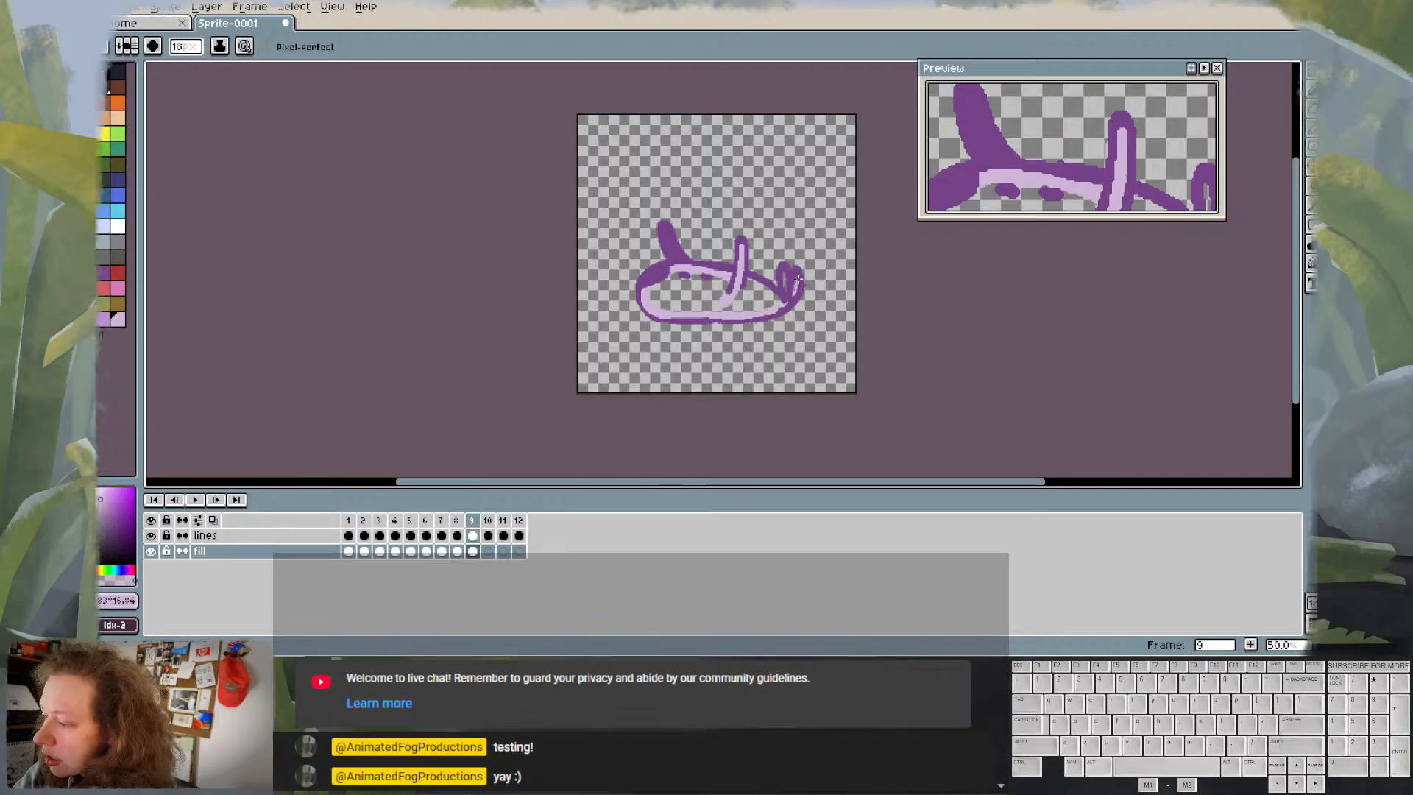
drag(735, 276, 663, 303)
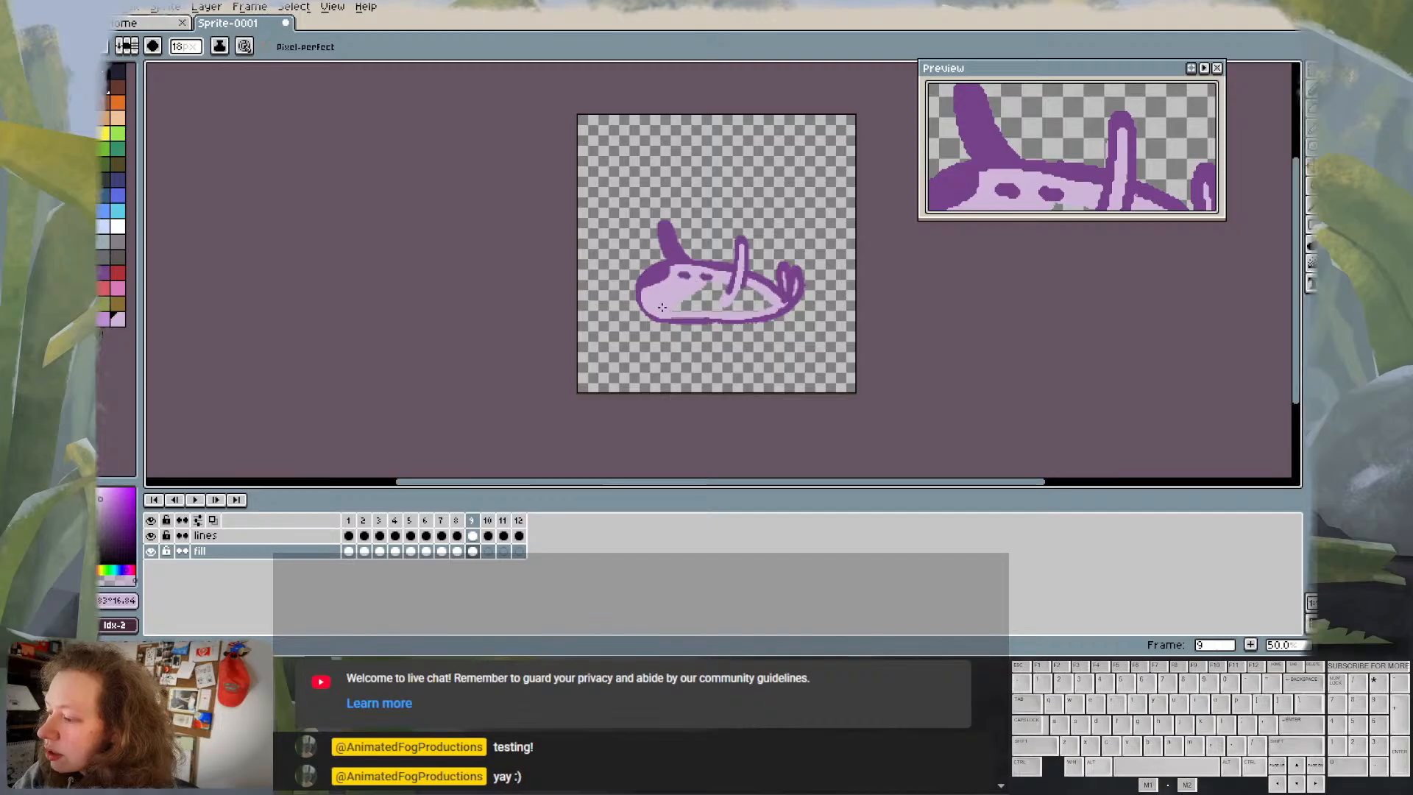
drag(735, 286, 683, 300)
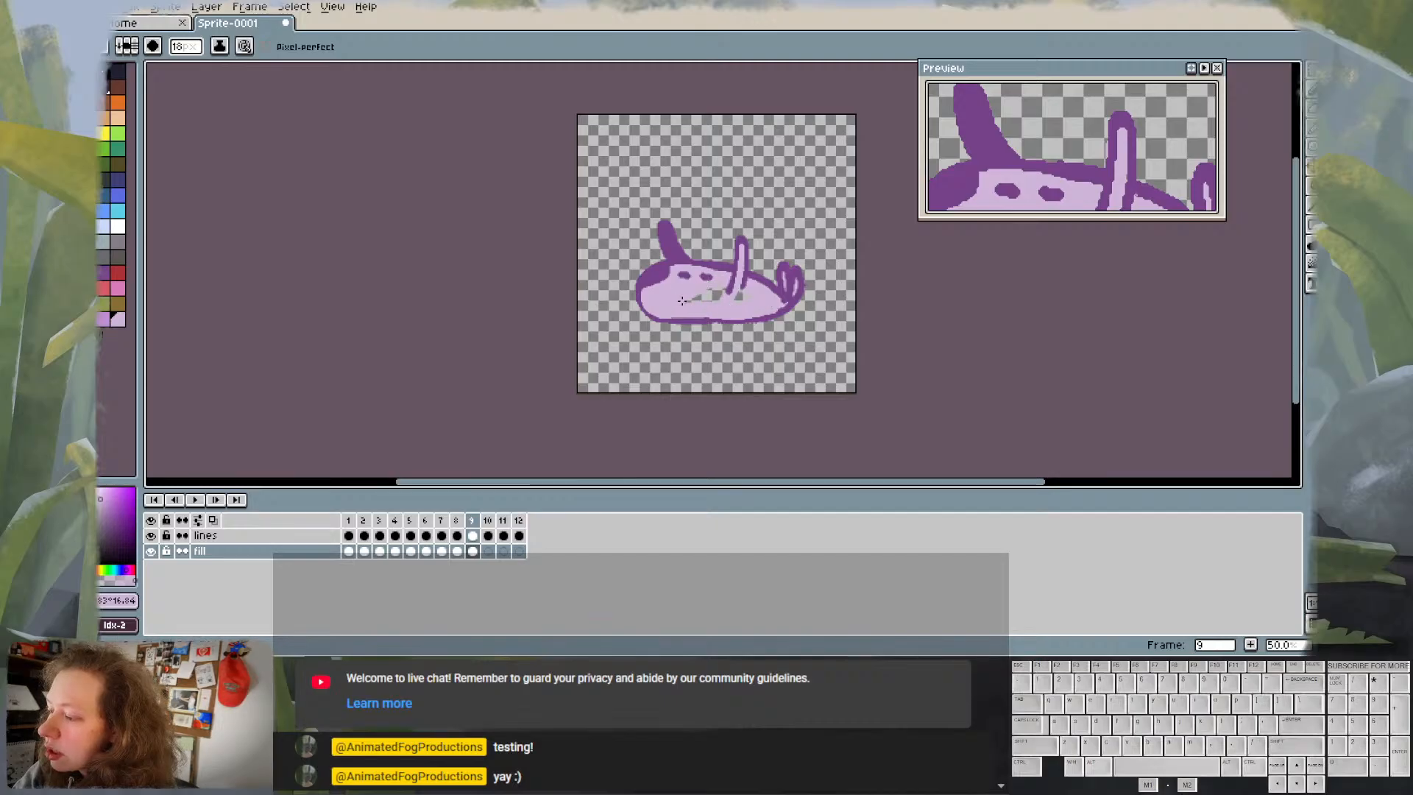
key(Right)
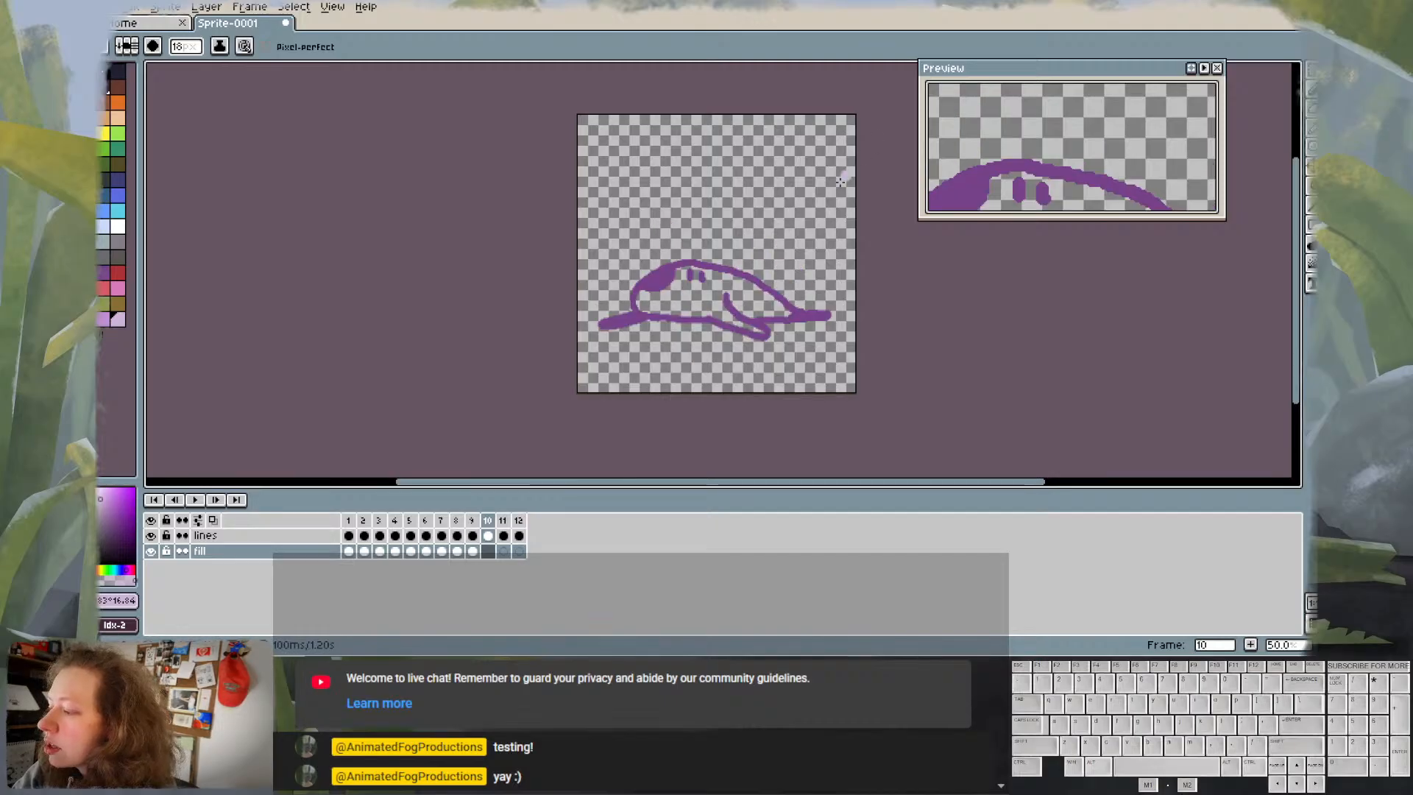
drag(776, 300, 678, 269)
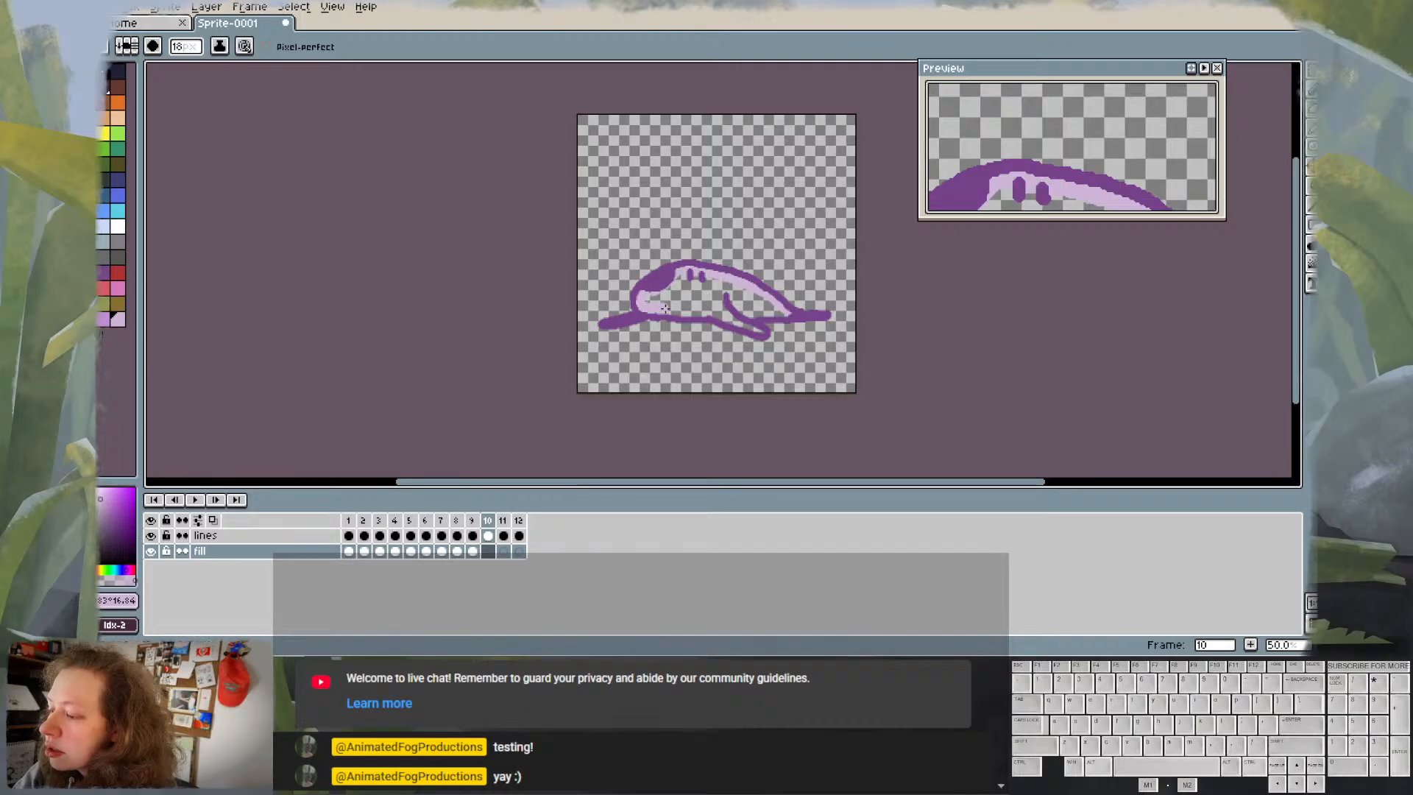
mouse_move(660, 305)
mouse_down()
mouse_move(711, 290)
mouse_move(698, 304)
mouse_move(755, 308)
mouse_up()
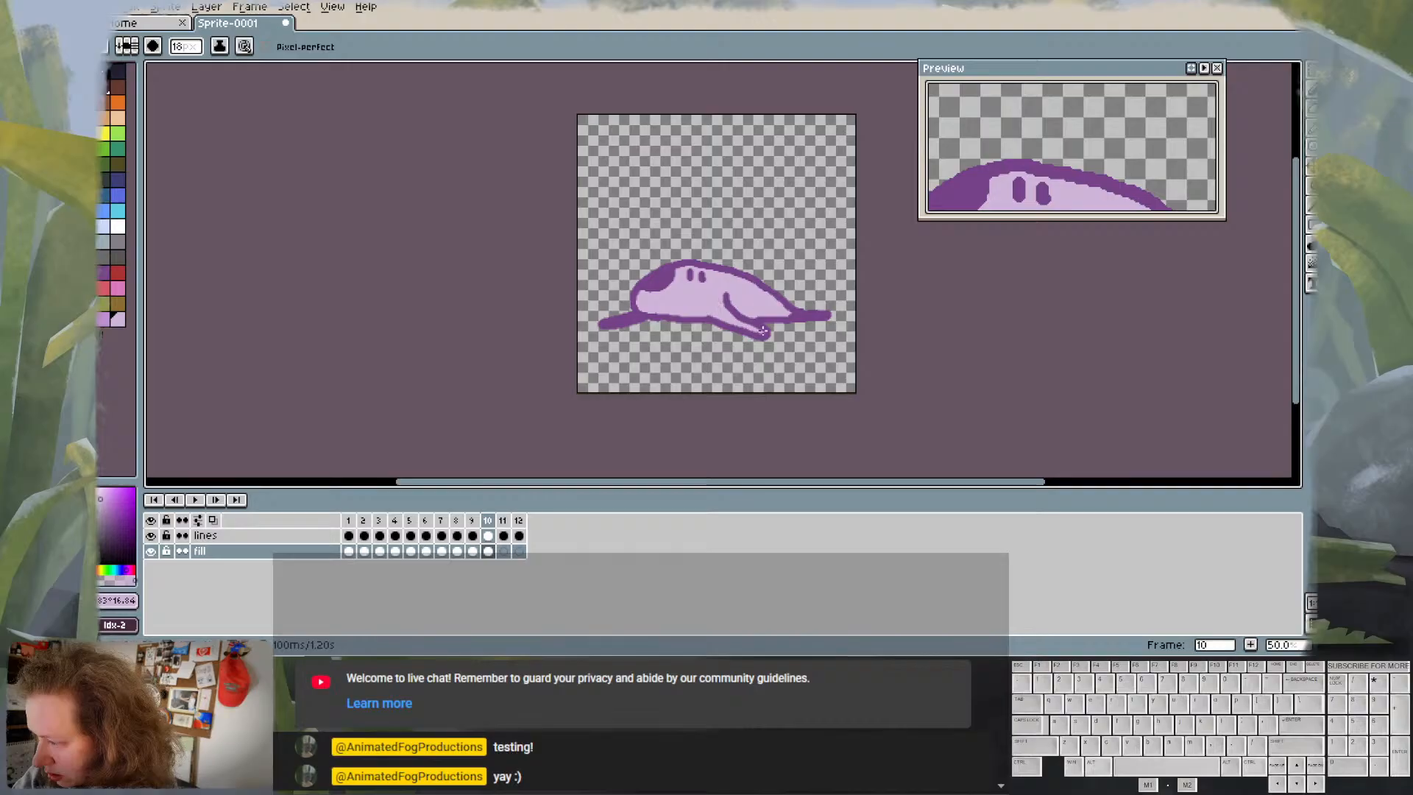
- Paint the lying seal's body and side flipper pale lilac in frames 11 and 12 of the fill layer
key(period)
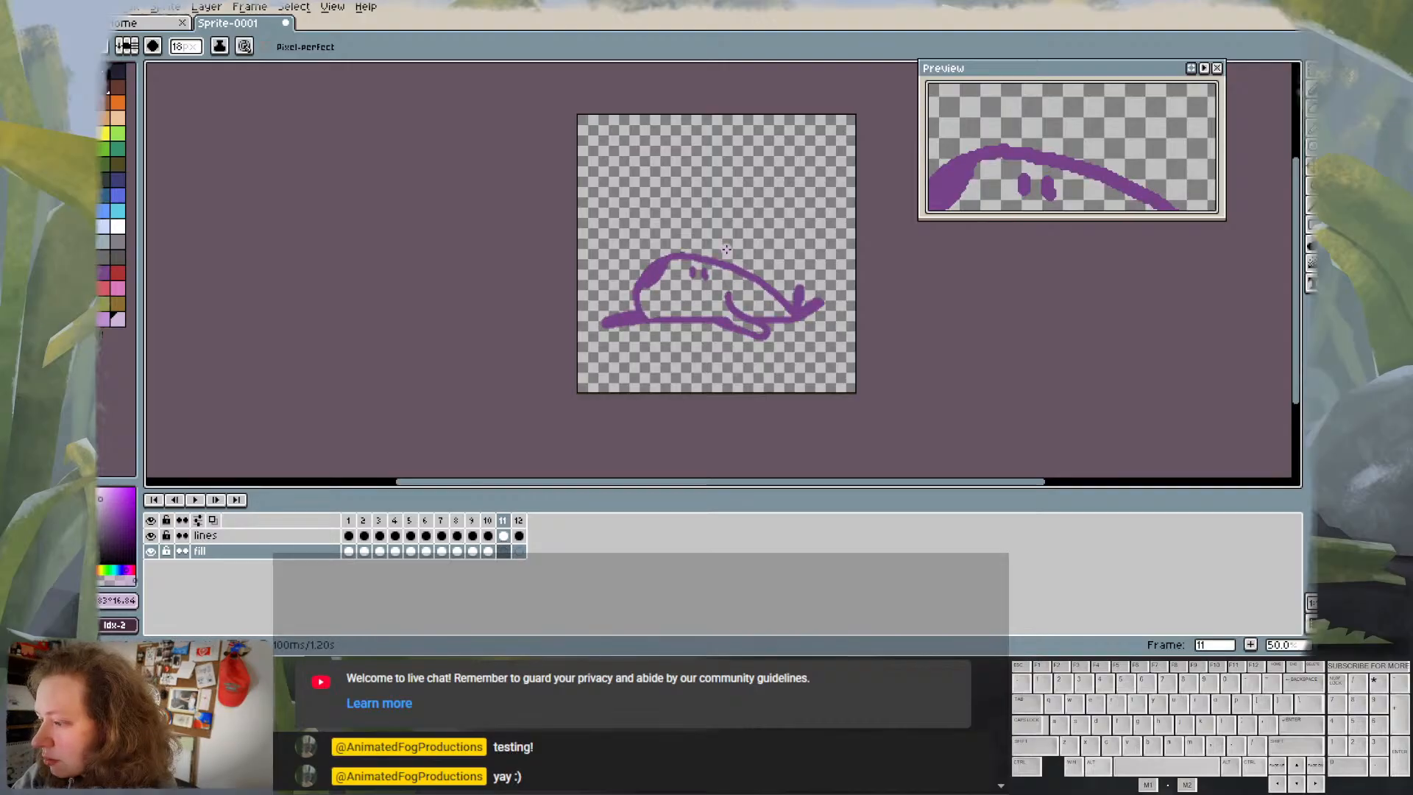
click(680, 263)
mouse_move(660, 274)
mouse_down()
mouse_move(657, 317)
mouse_move(675, 260)
mouse_move(648, 302)
mouse_move(678, 301)
mouse_up()
mouse_move(789, 315)
mouse_down()
mouse_move(746, 279)
mouse_move(681, 266)
mouse_move(685, 290)
mouse_move(713, 273)
mouse_move(761, 297)
mouse_up()
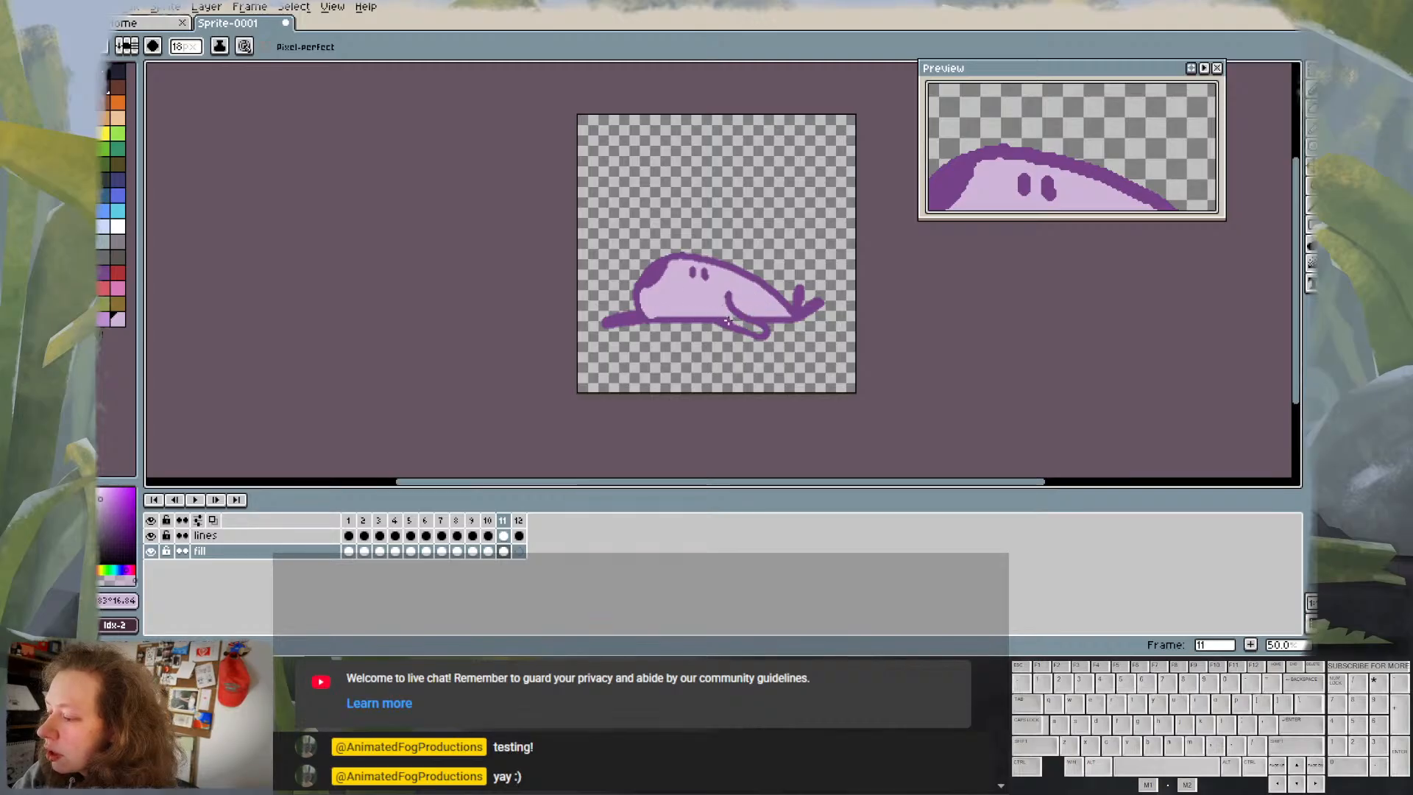
key(Right)
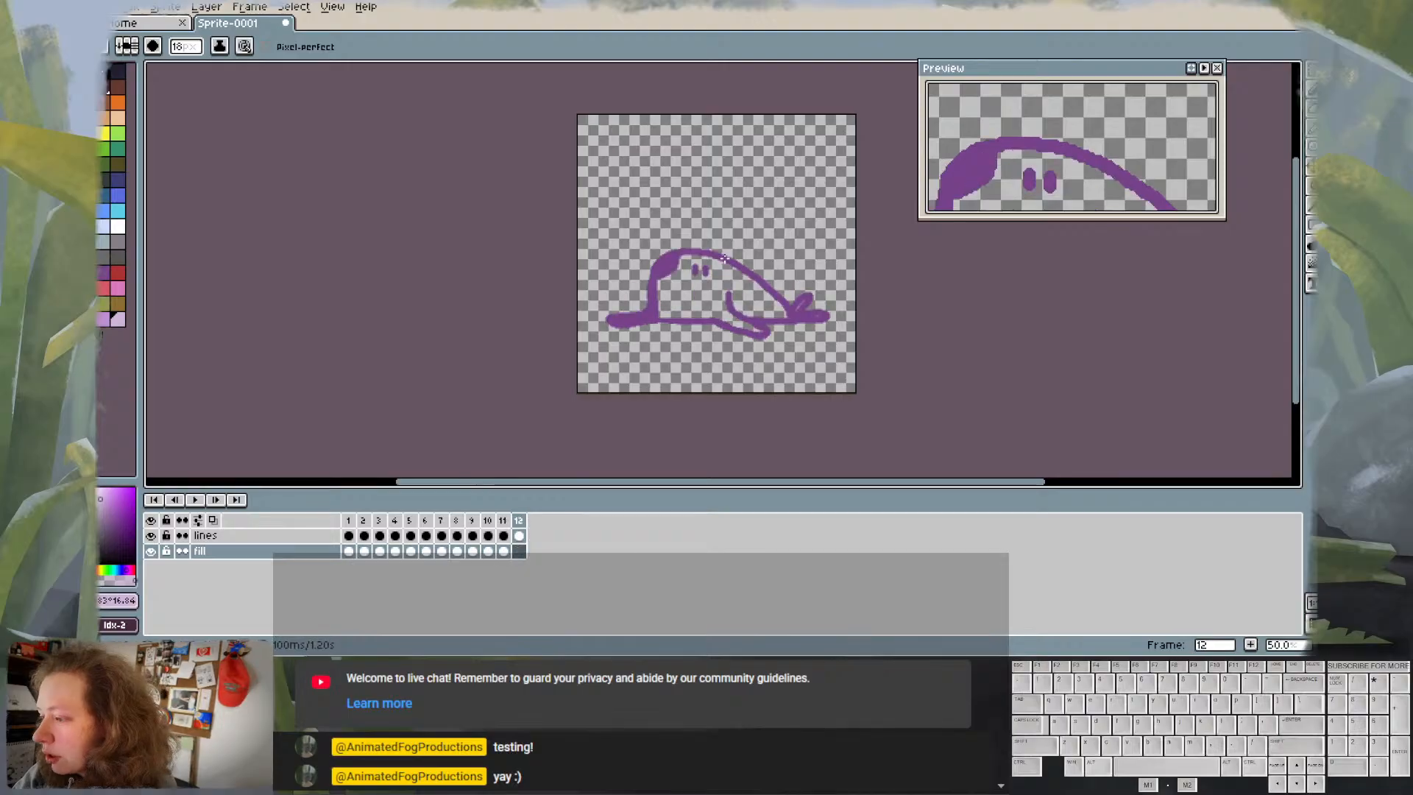
drag(690, 262, 658, 308)
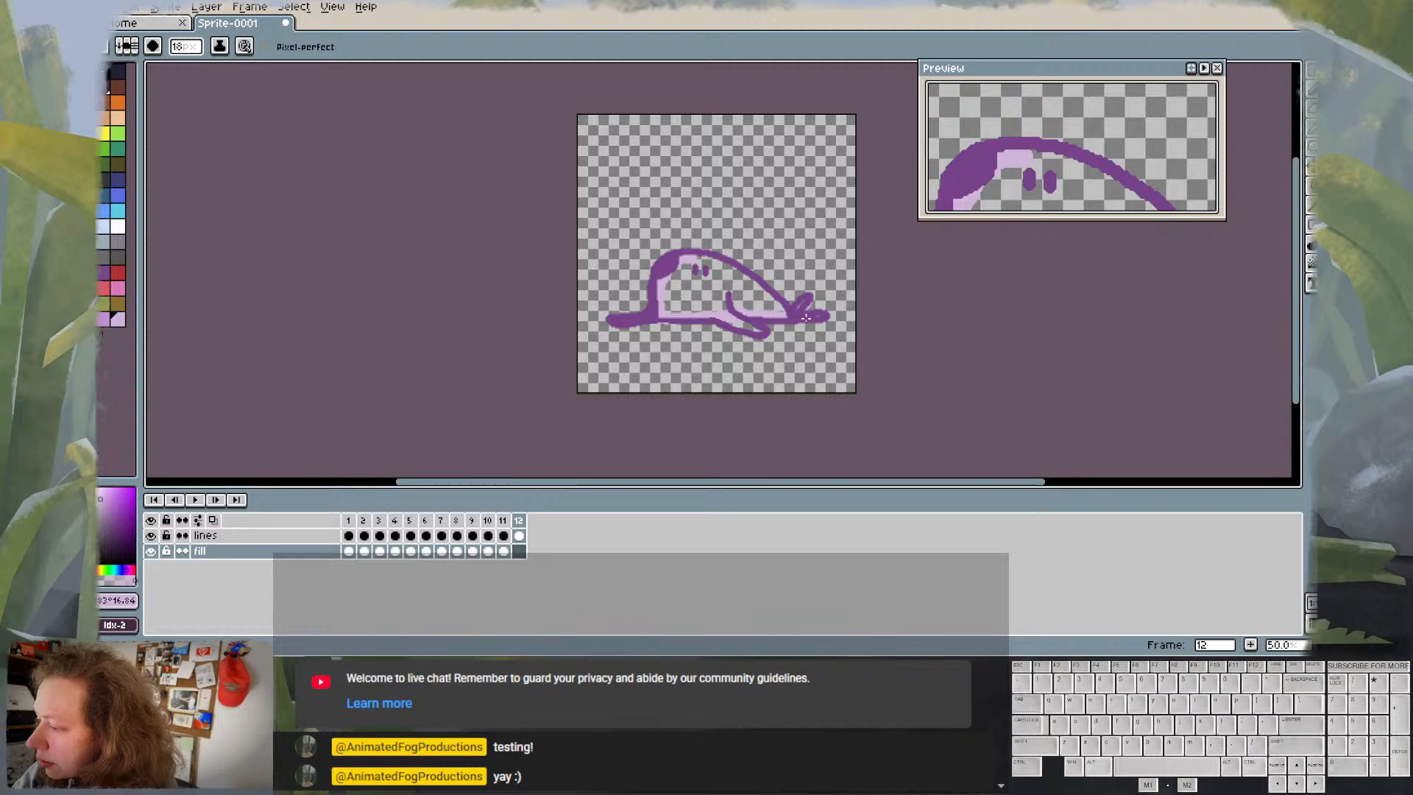
mouse_move(759, 289)
mouse_down()
mouse_move(725, 270)
mouse_move(671, 279)
mouse_move(687, 287)
mouse_up()
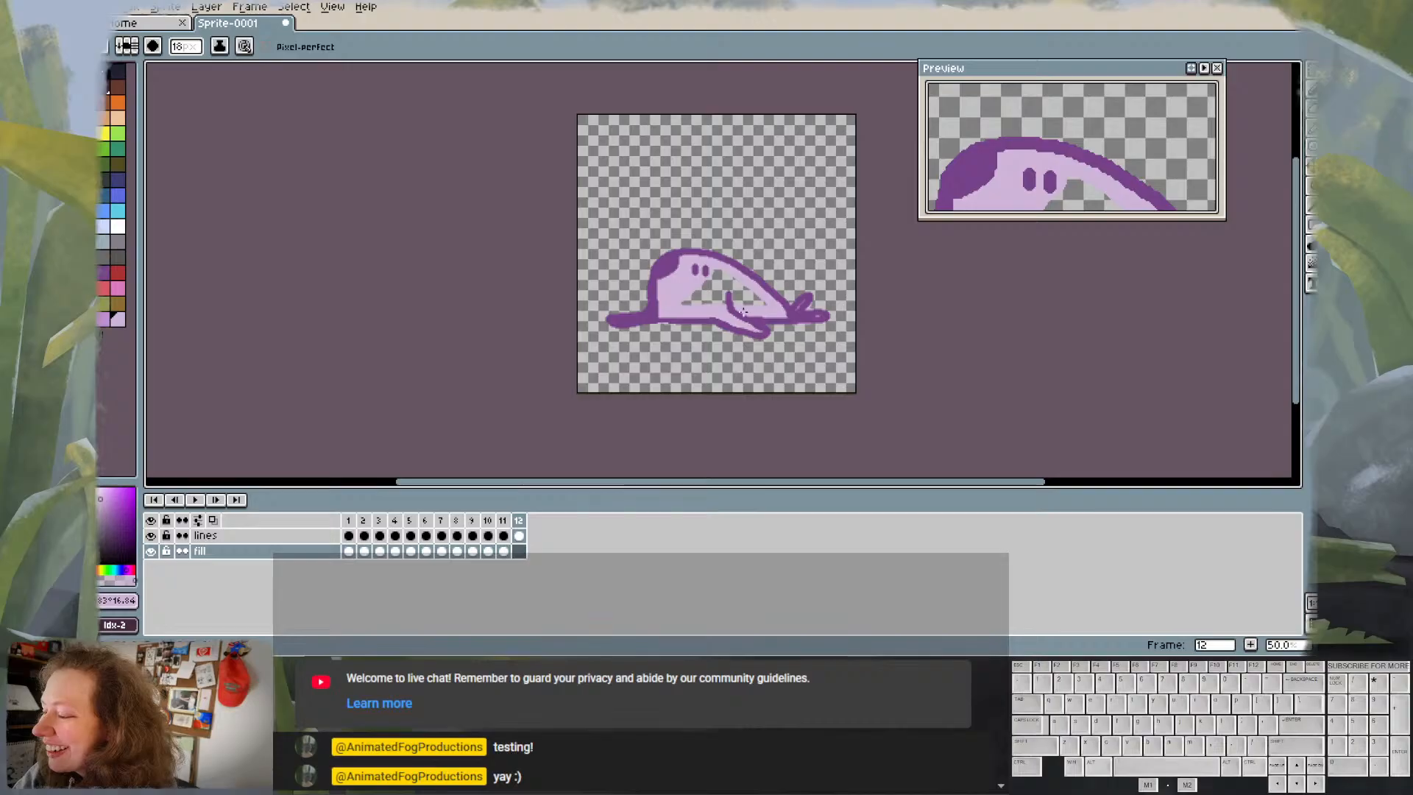
mouse_move(733, 293)
mouse_down()
mouse_move(684, 302)
mouse_move(727, 281)
mouse_up()
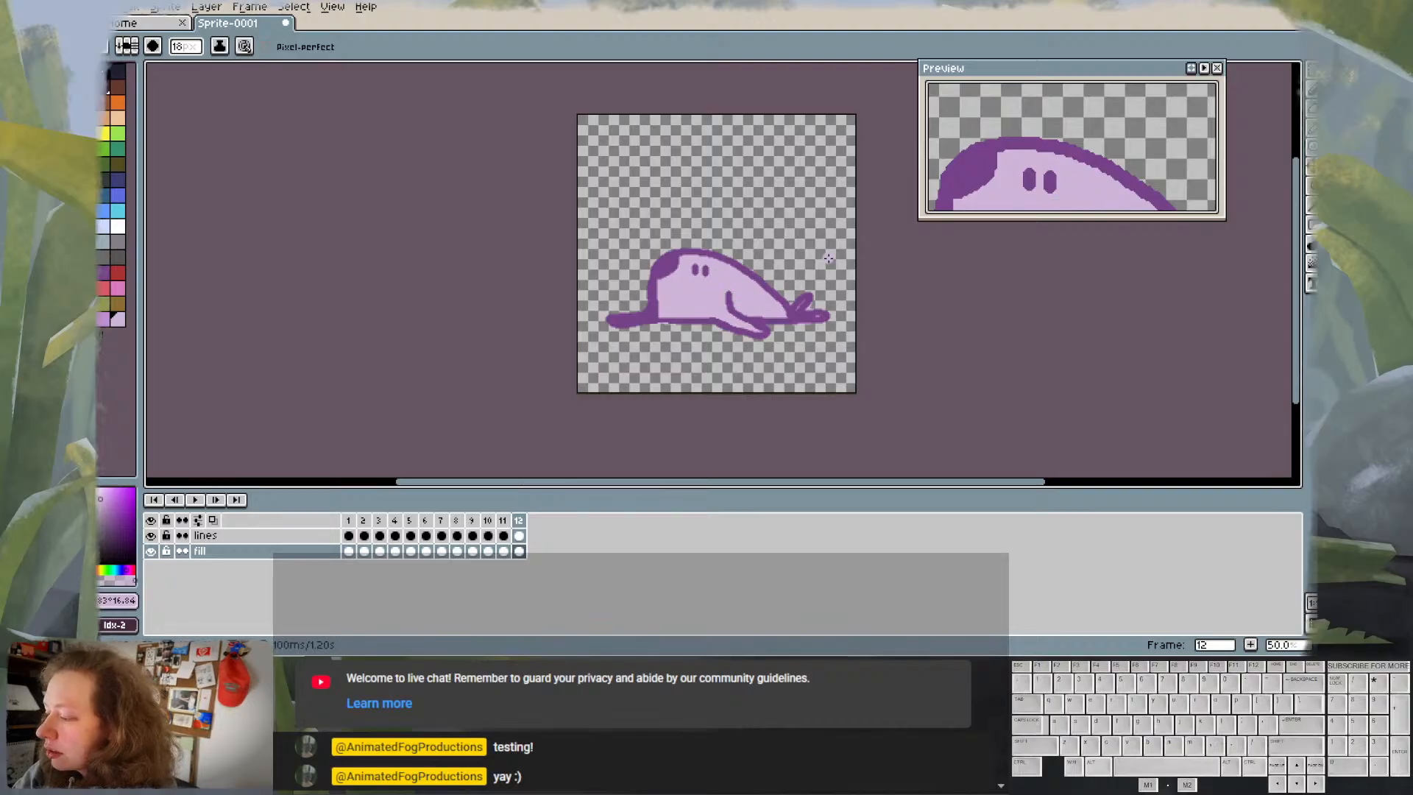
- Step through the looping frames to review the pale lilac fill across the whole seal jump animation
key(Right)
key(Right)
key(Right)
key(Right)
key(Right)
key(Right)
key(Right)
key(Right)
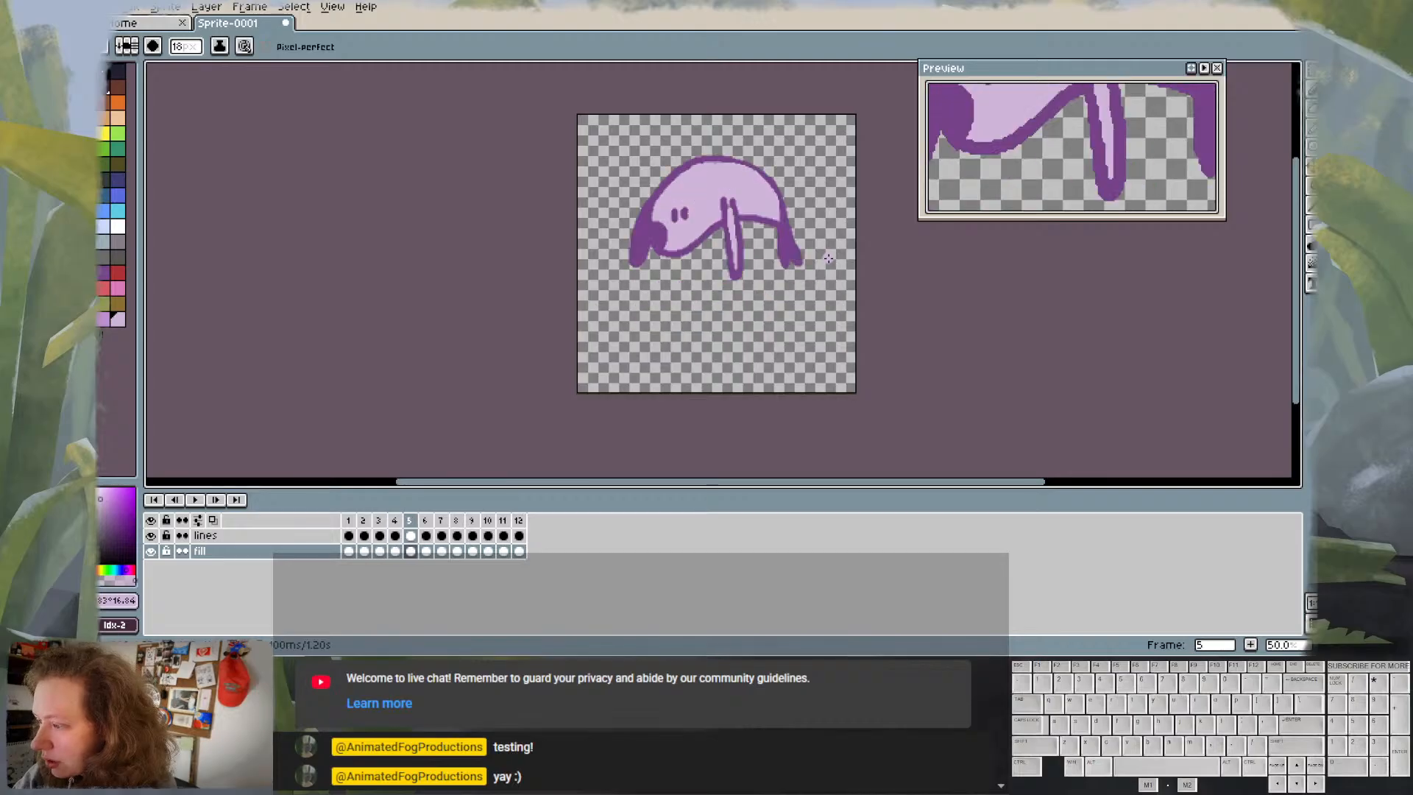
key(Right)
key(Right)
key(Right)
key(Right)
key(Right)
key(Right)
key(Right)
key(Right)
key(Right)
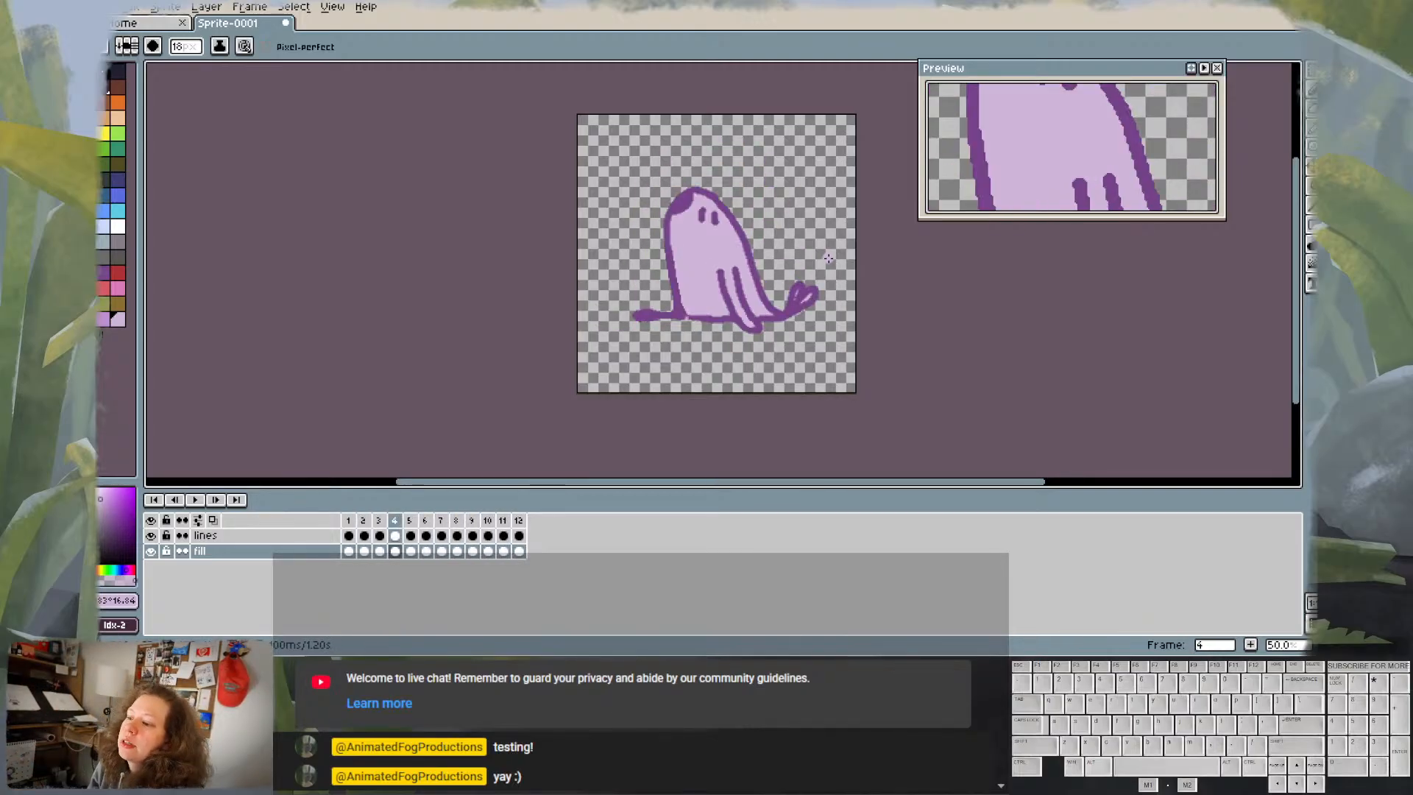
key(Right)
key(Right)
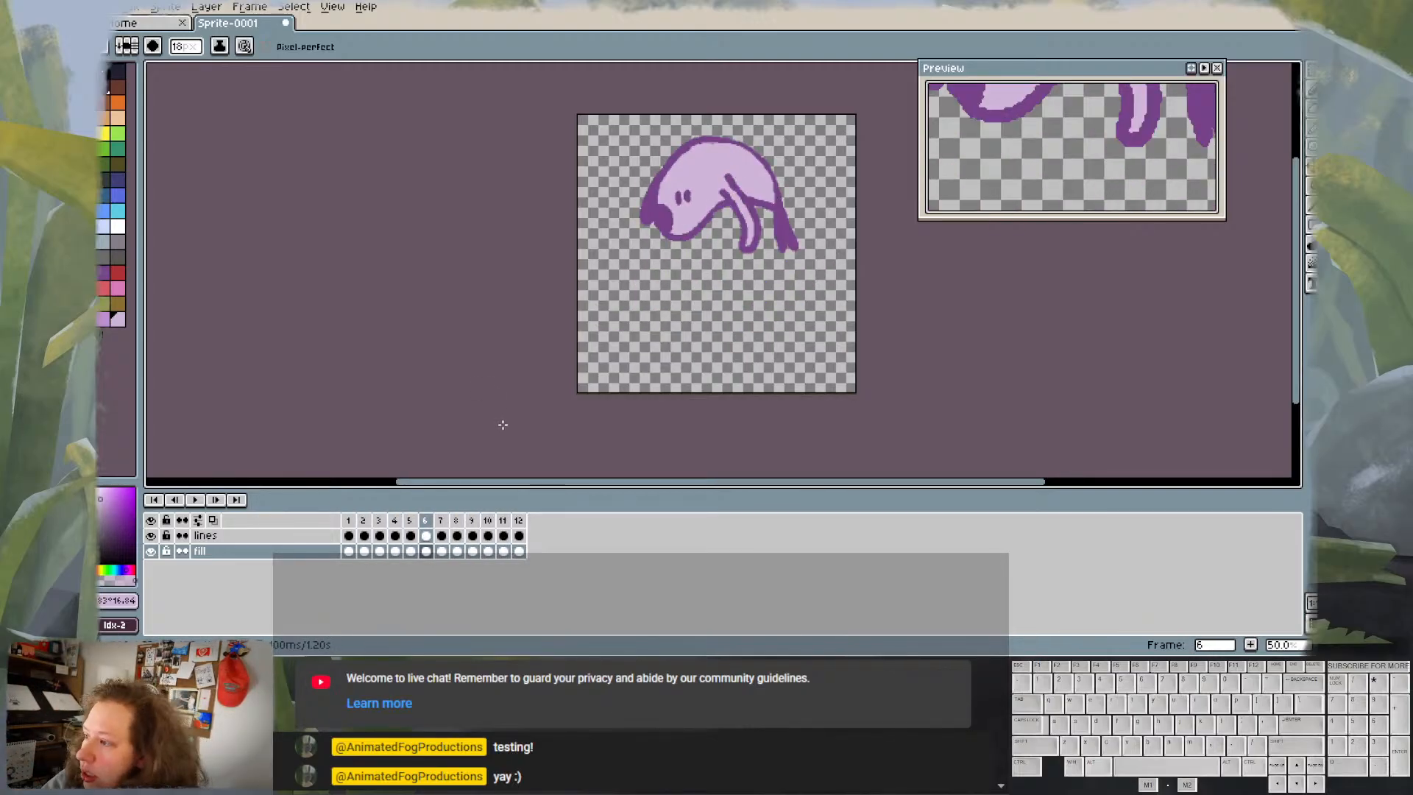
- Erase the stray speck inside the upside-down seal's body in frame 7 of the lines layer
click(442, 536)
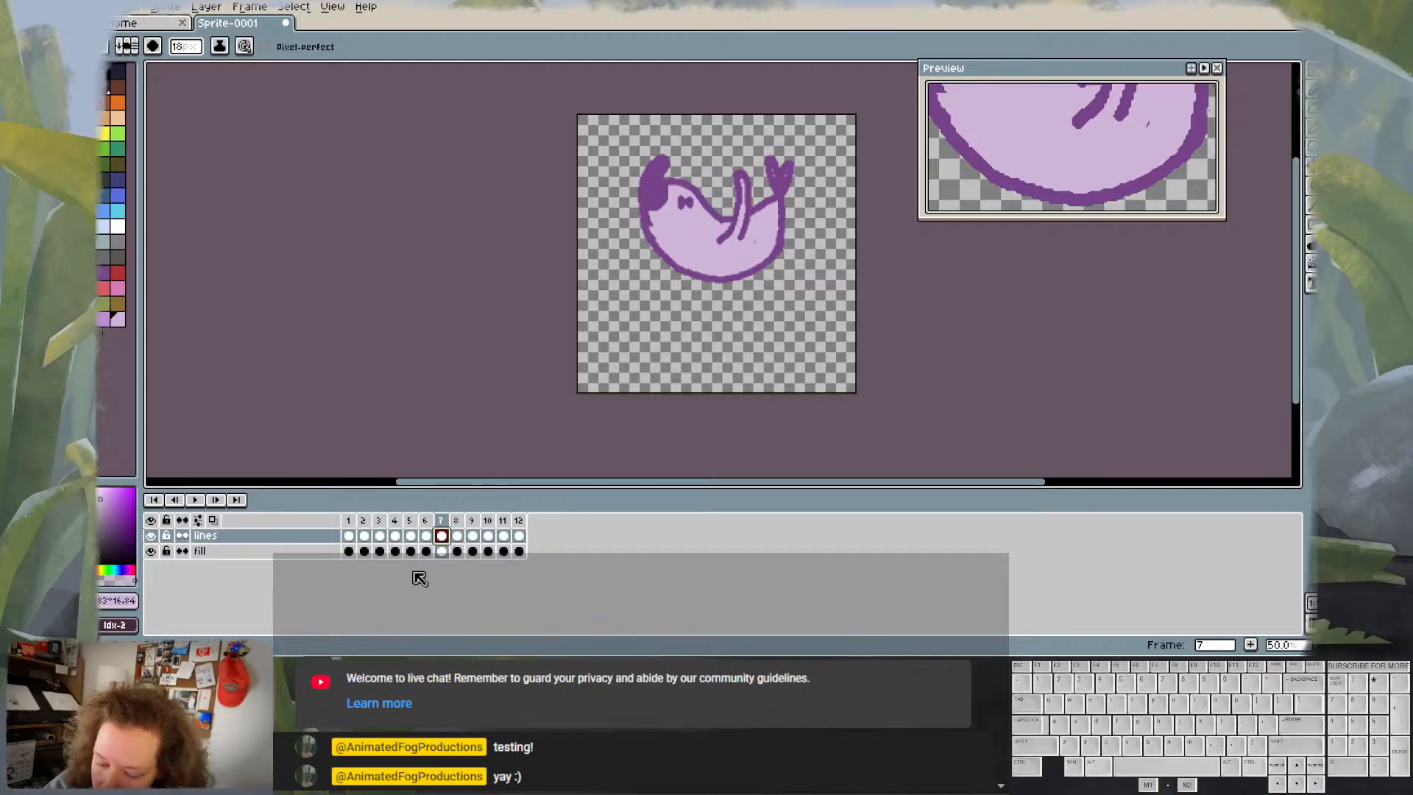
key(e)
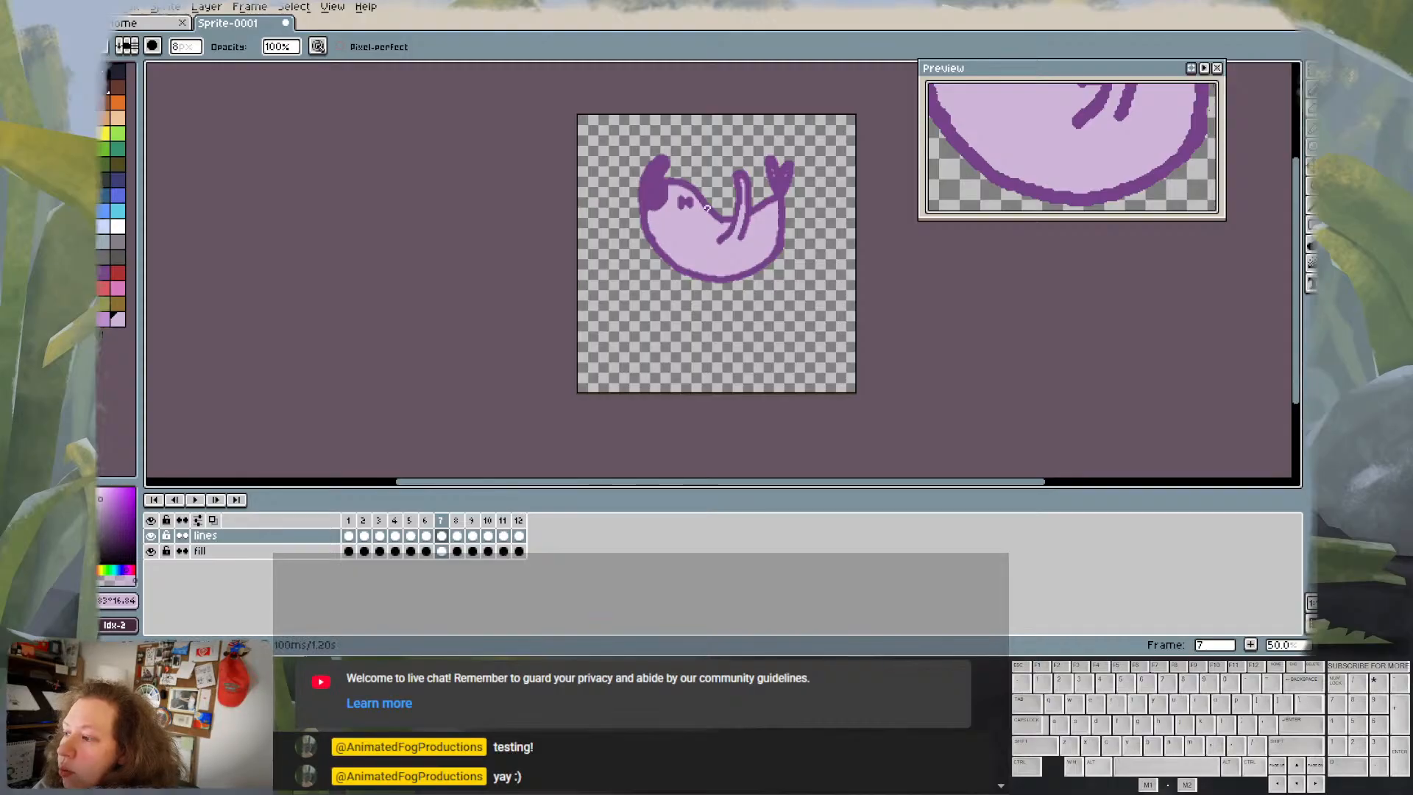
- Check the line art in frames 8 and 9, and play the seal animation loop to review it
key(period)
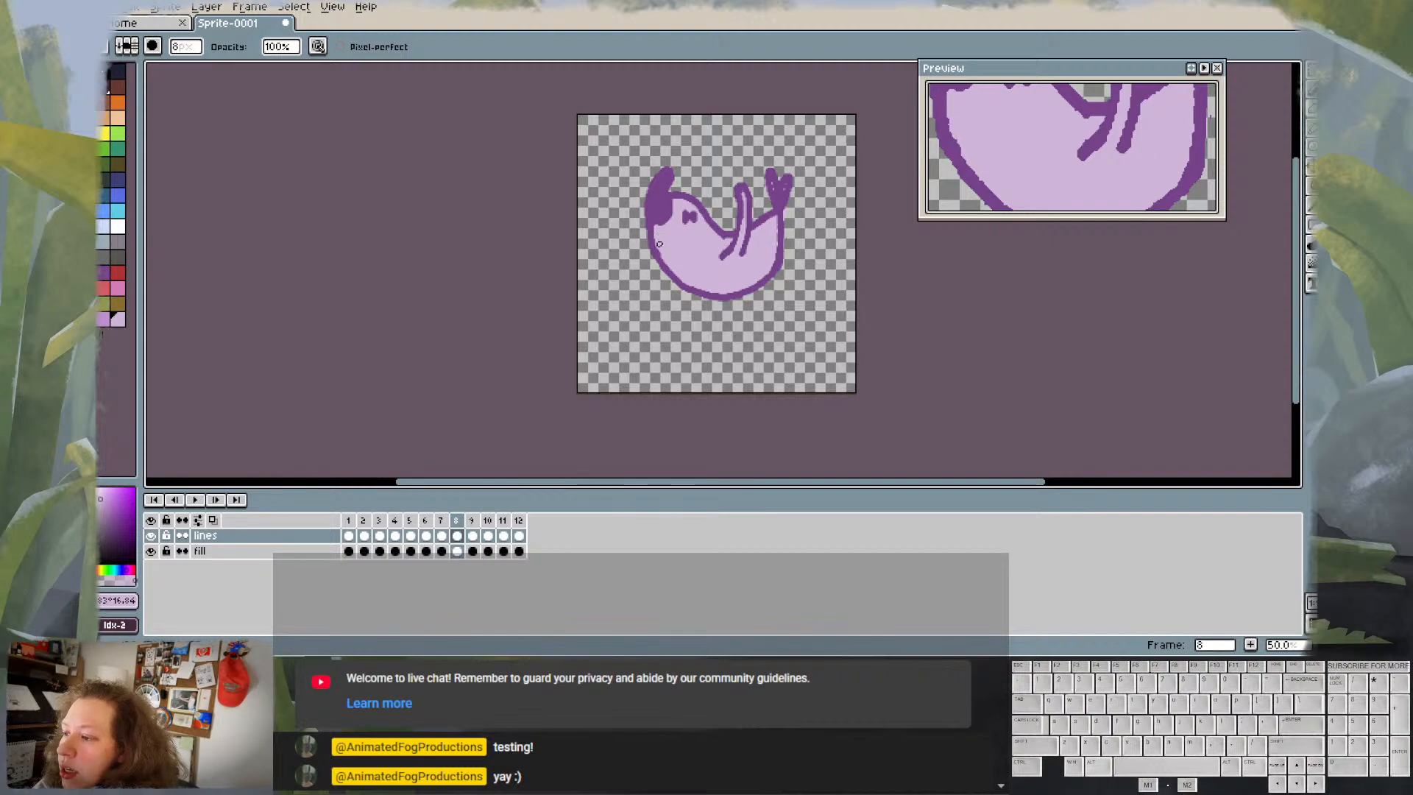
key(period)
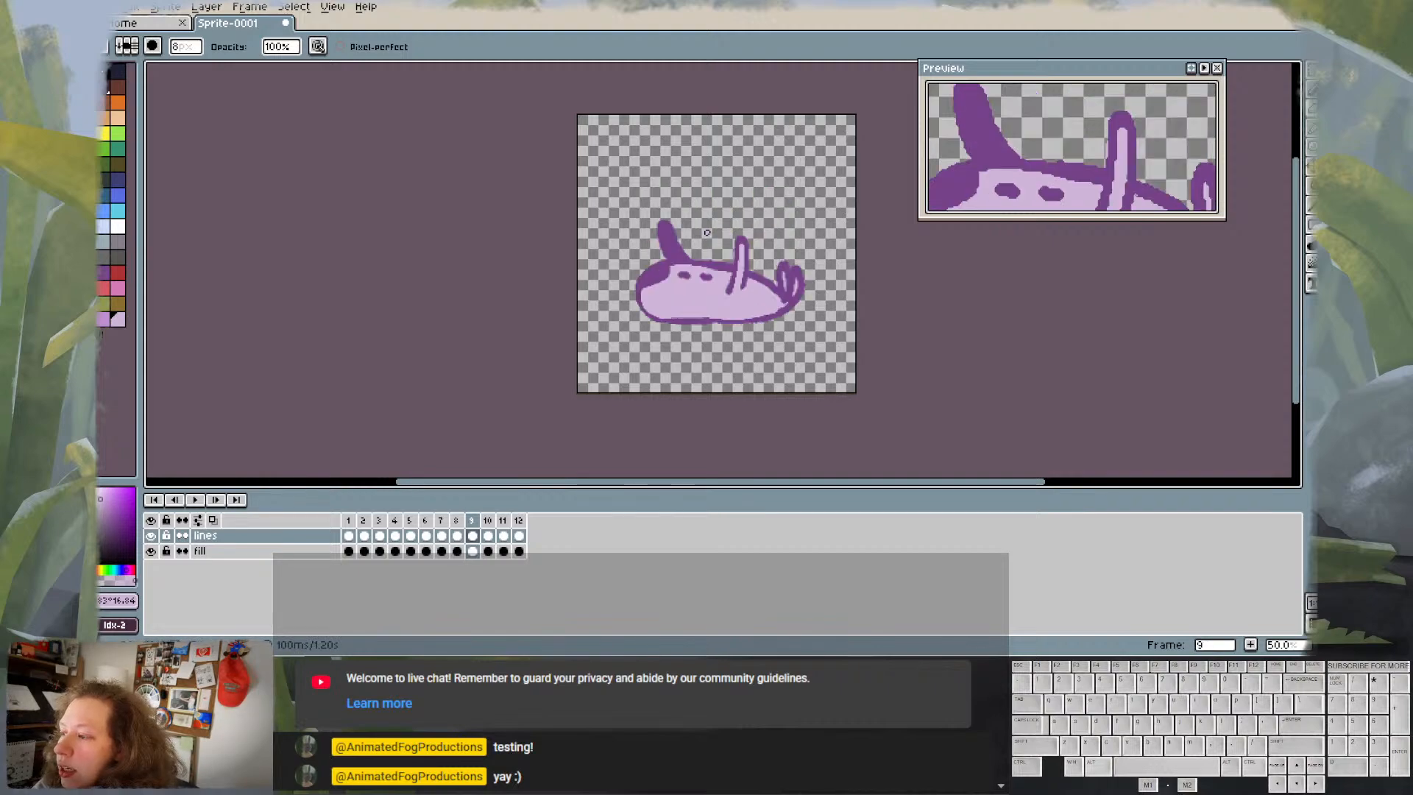
key(Return)
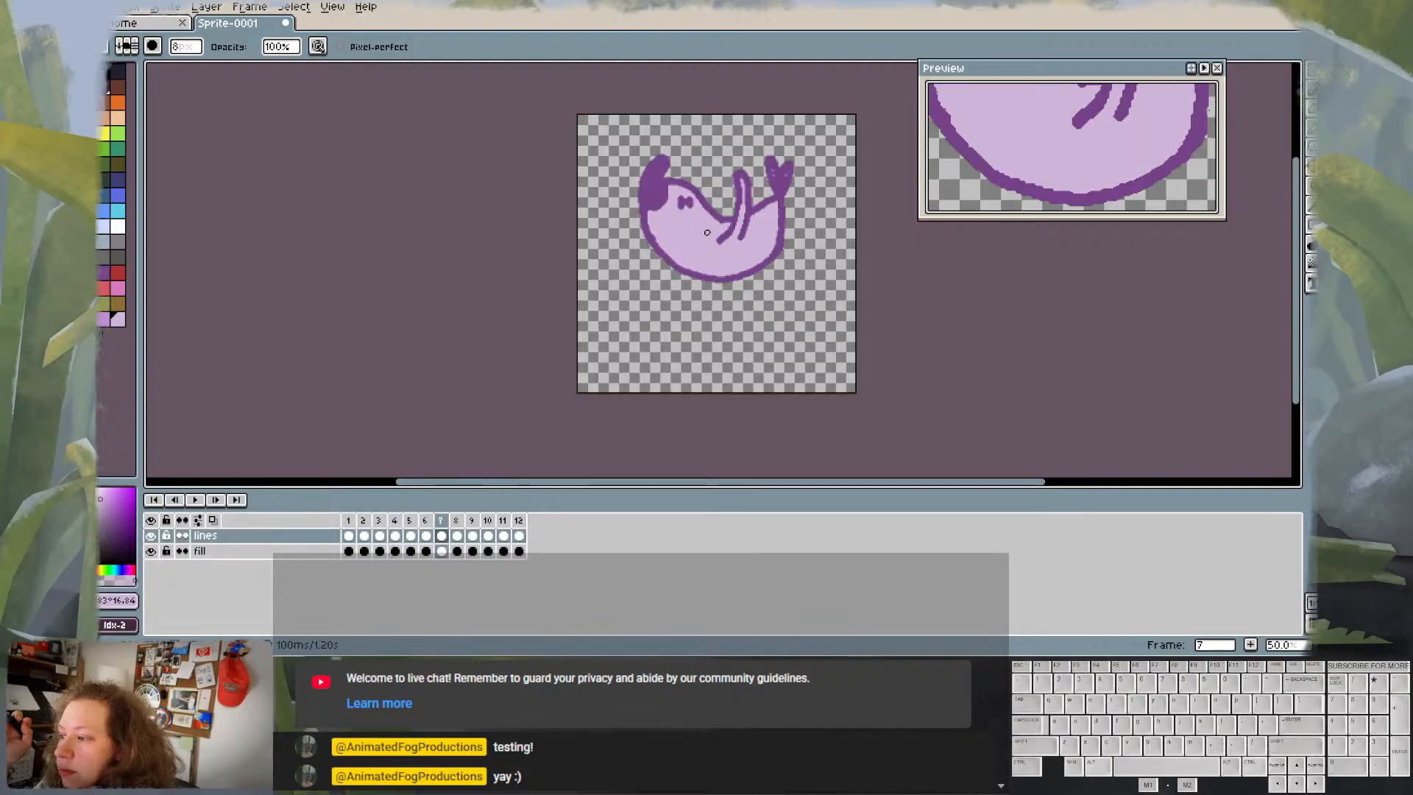
click(196, 501)
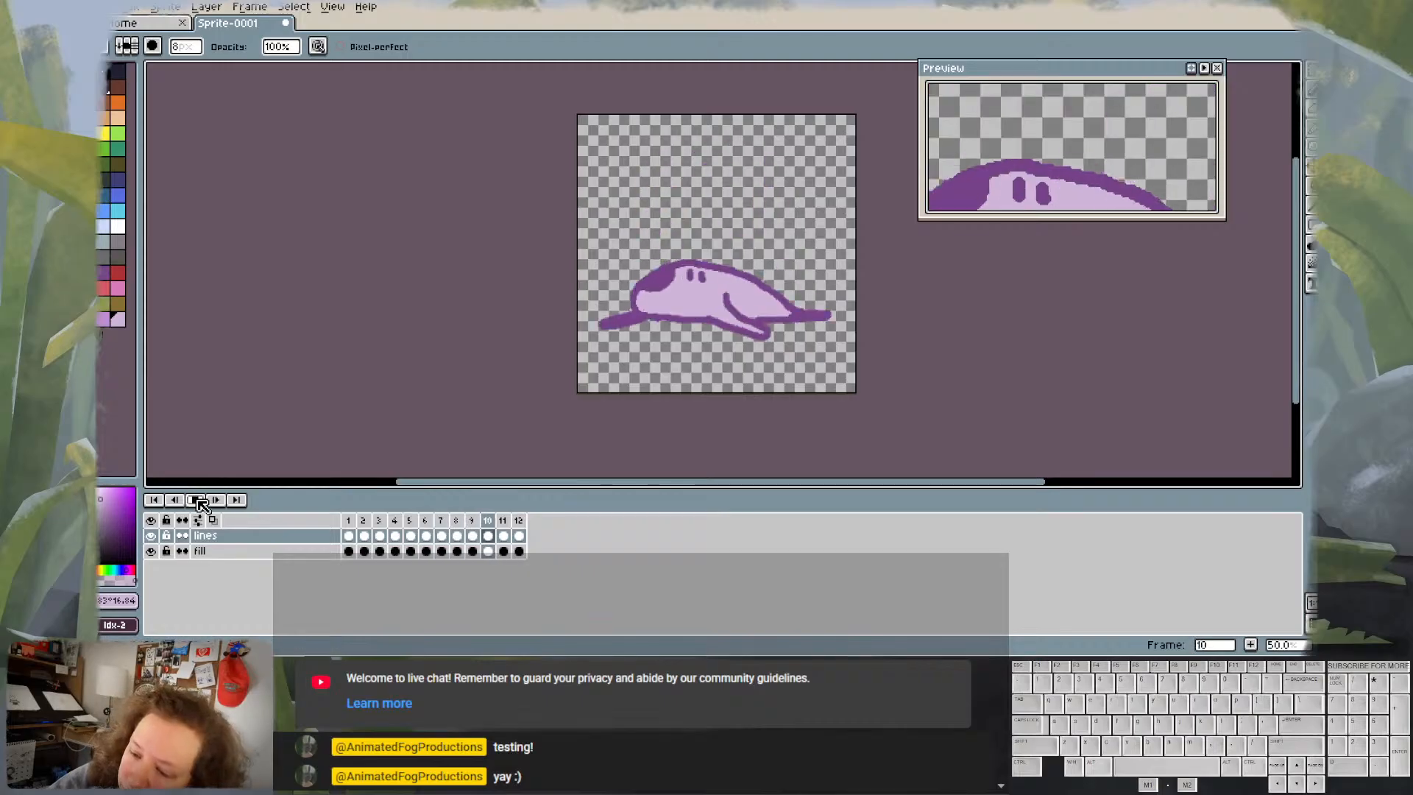
click(196, 500)
- Save the sprite as sallyBounce-01 in the DataD_Draws anim folder, and play the animation again
key(ctrl+s)
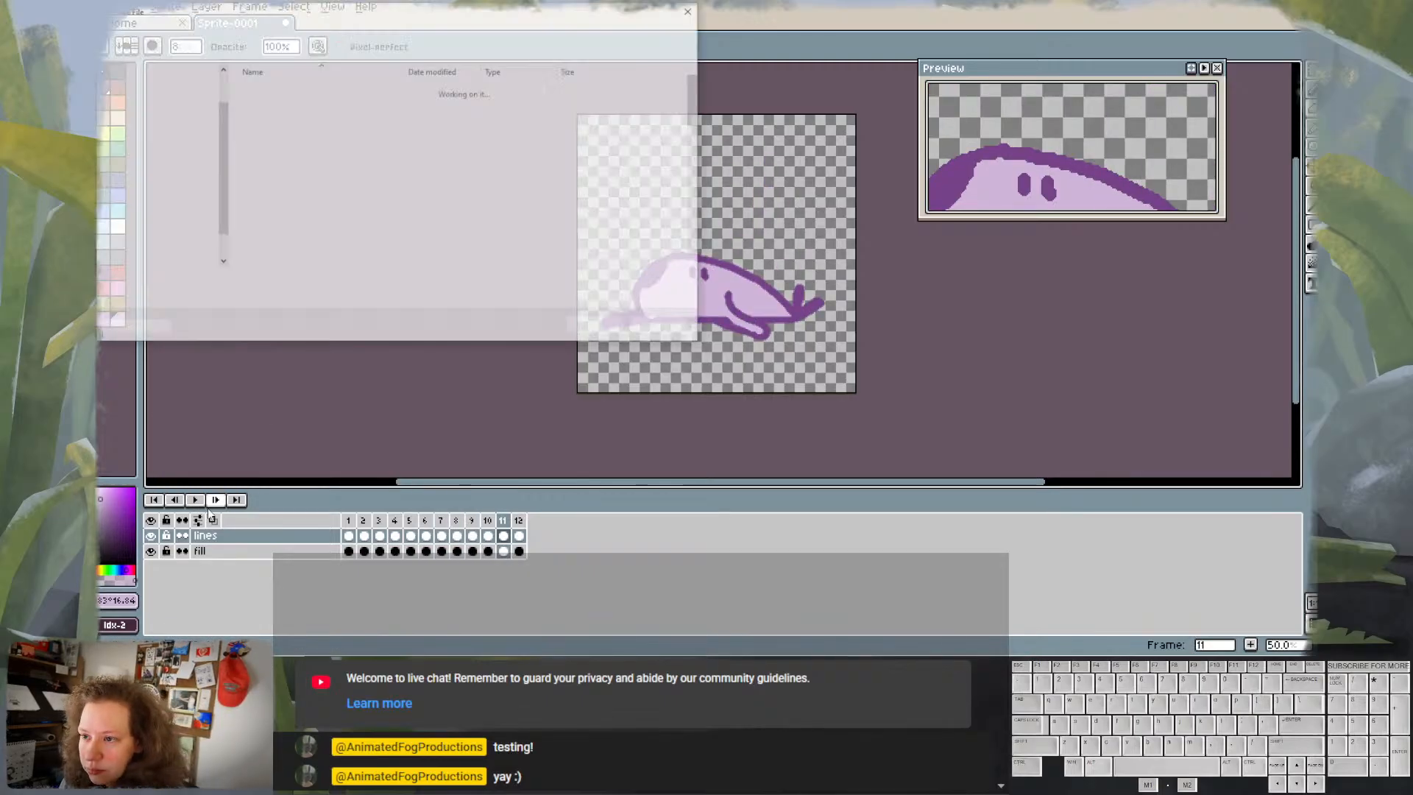
drag(557, 13, 87, 84)
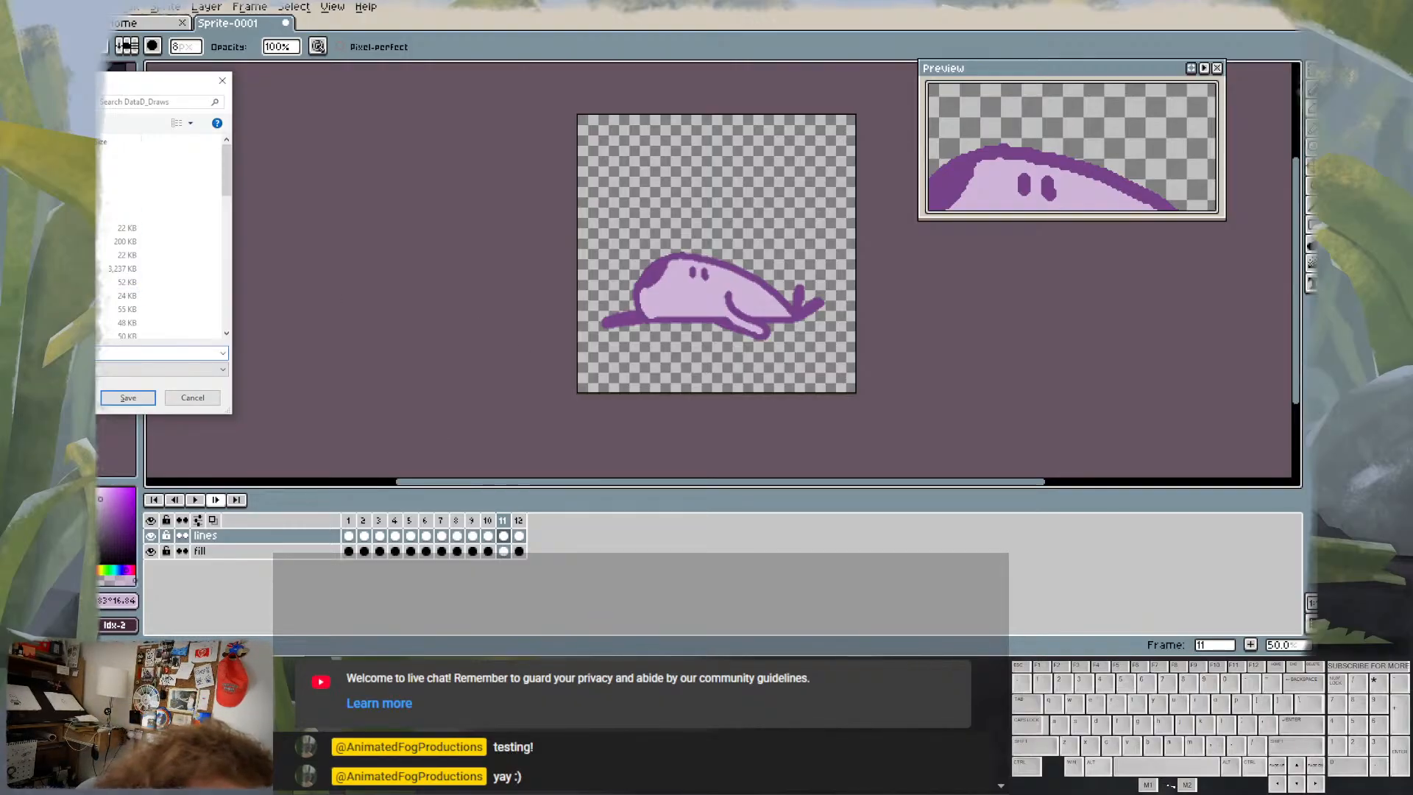
key(Escape)
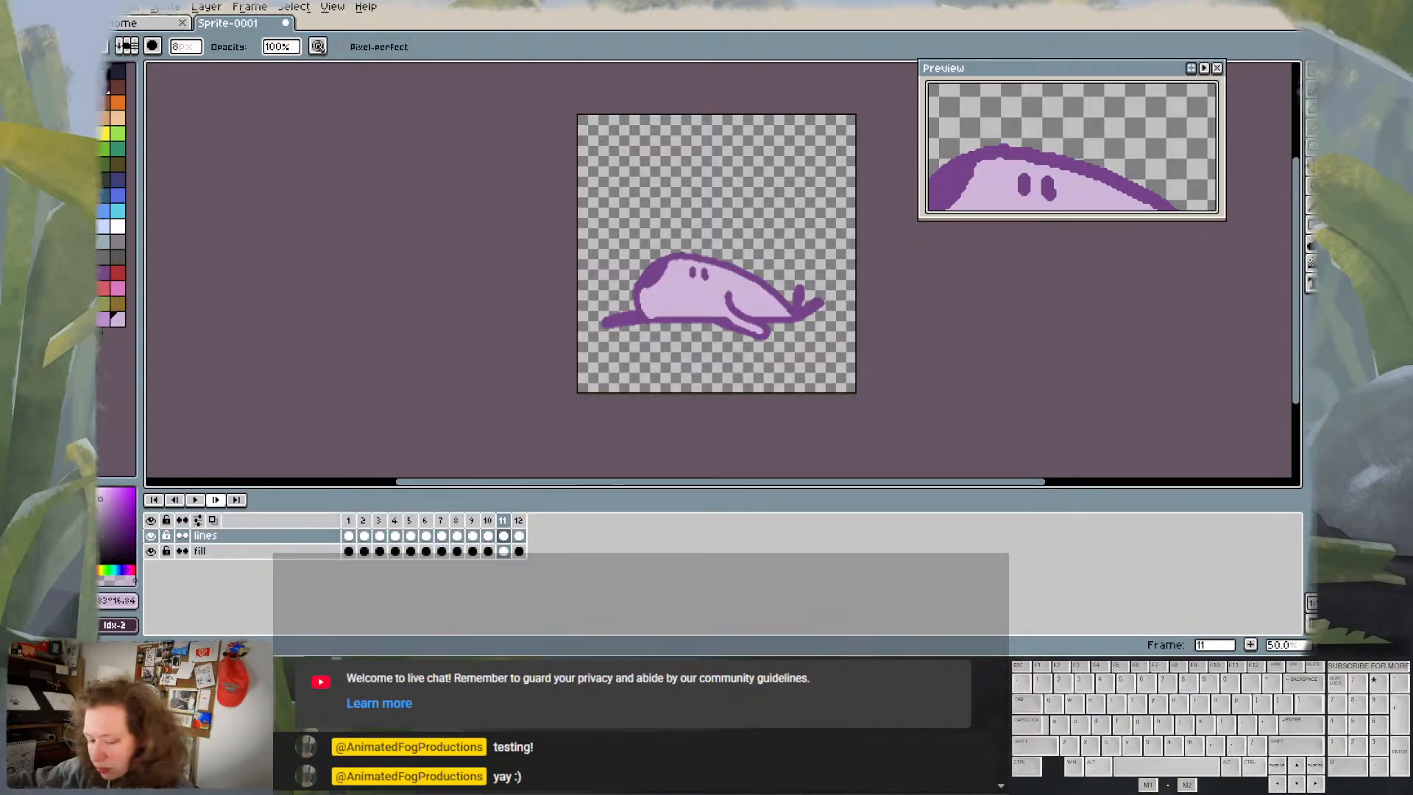
text(lunc)
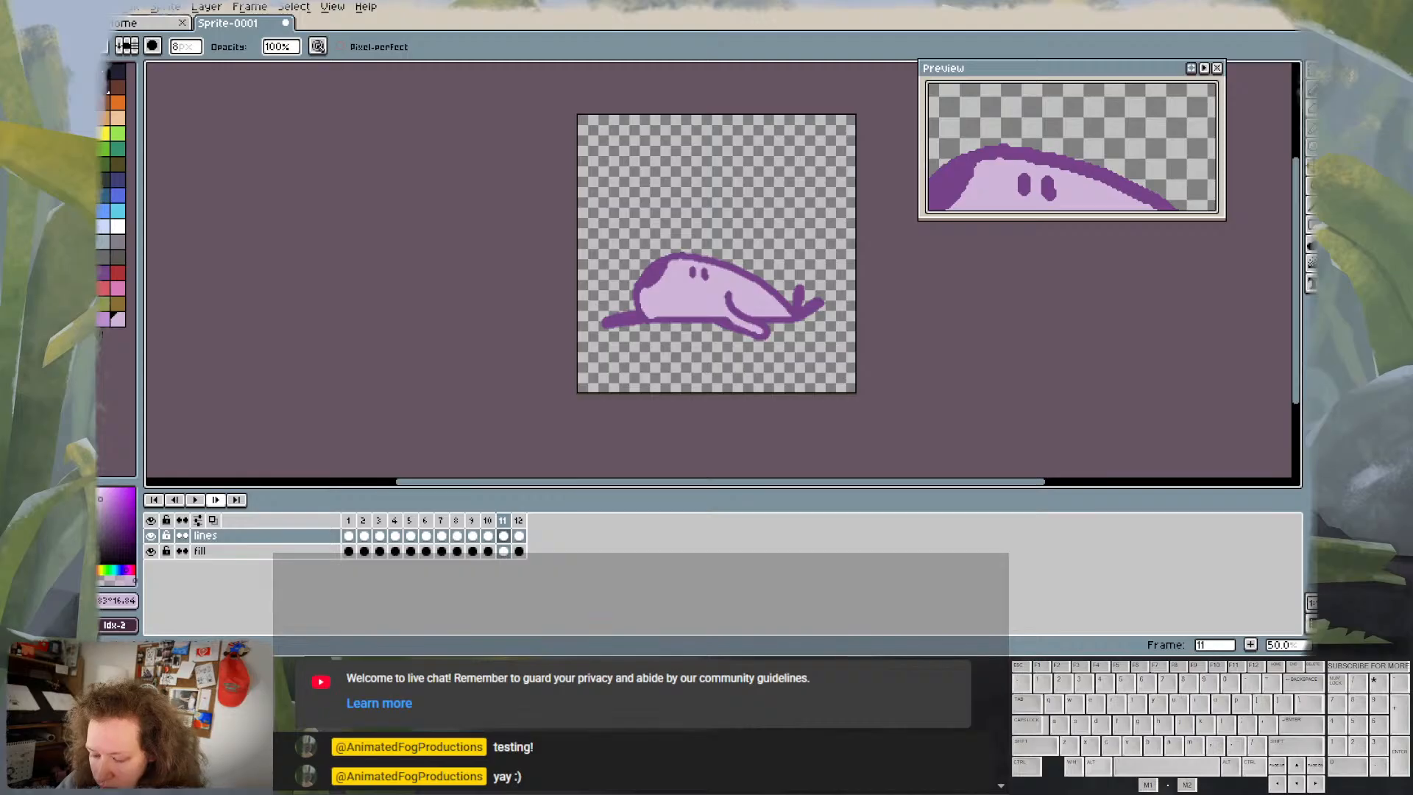
text(0)
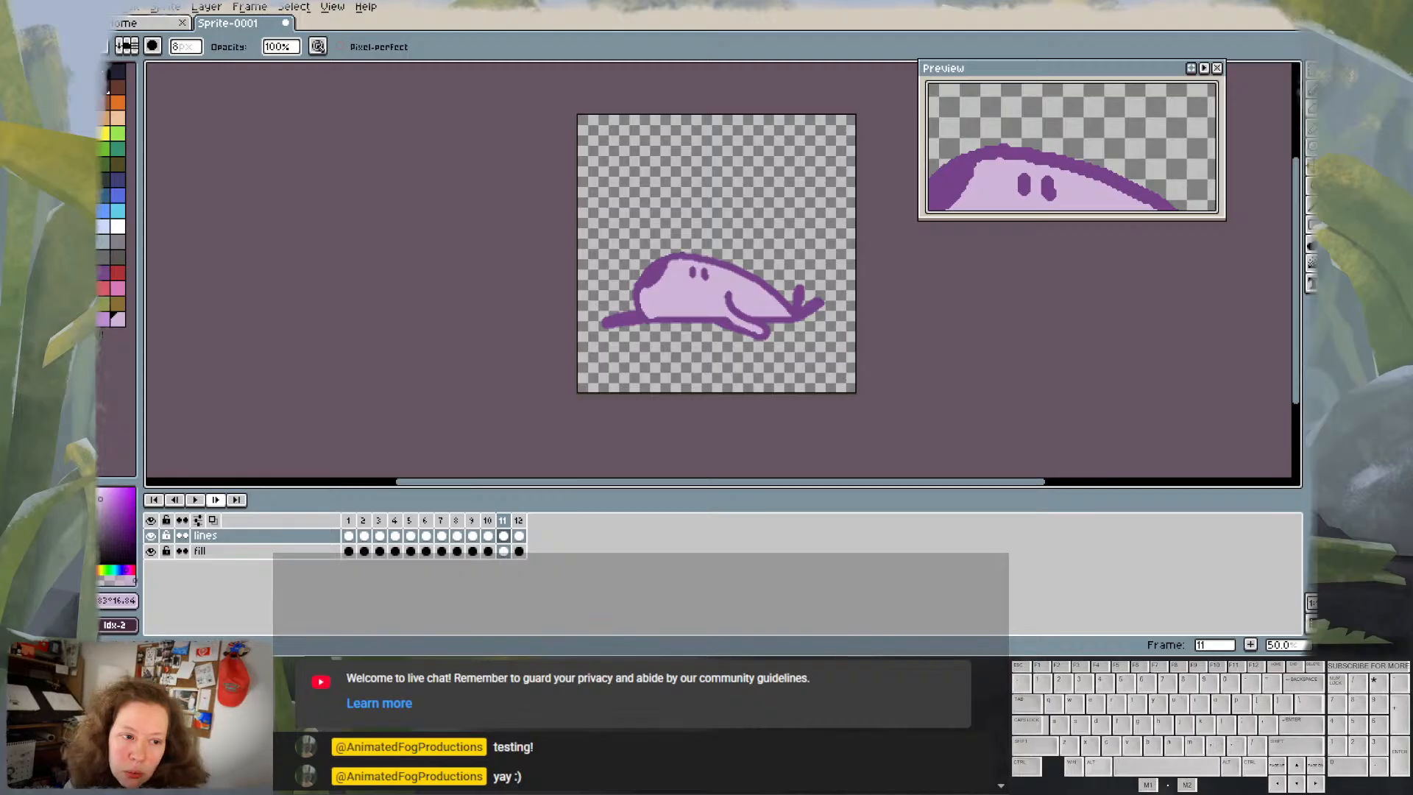
key(Return)
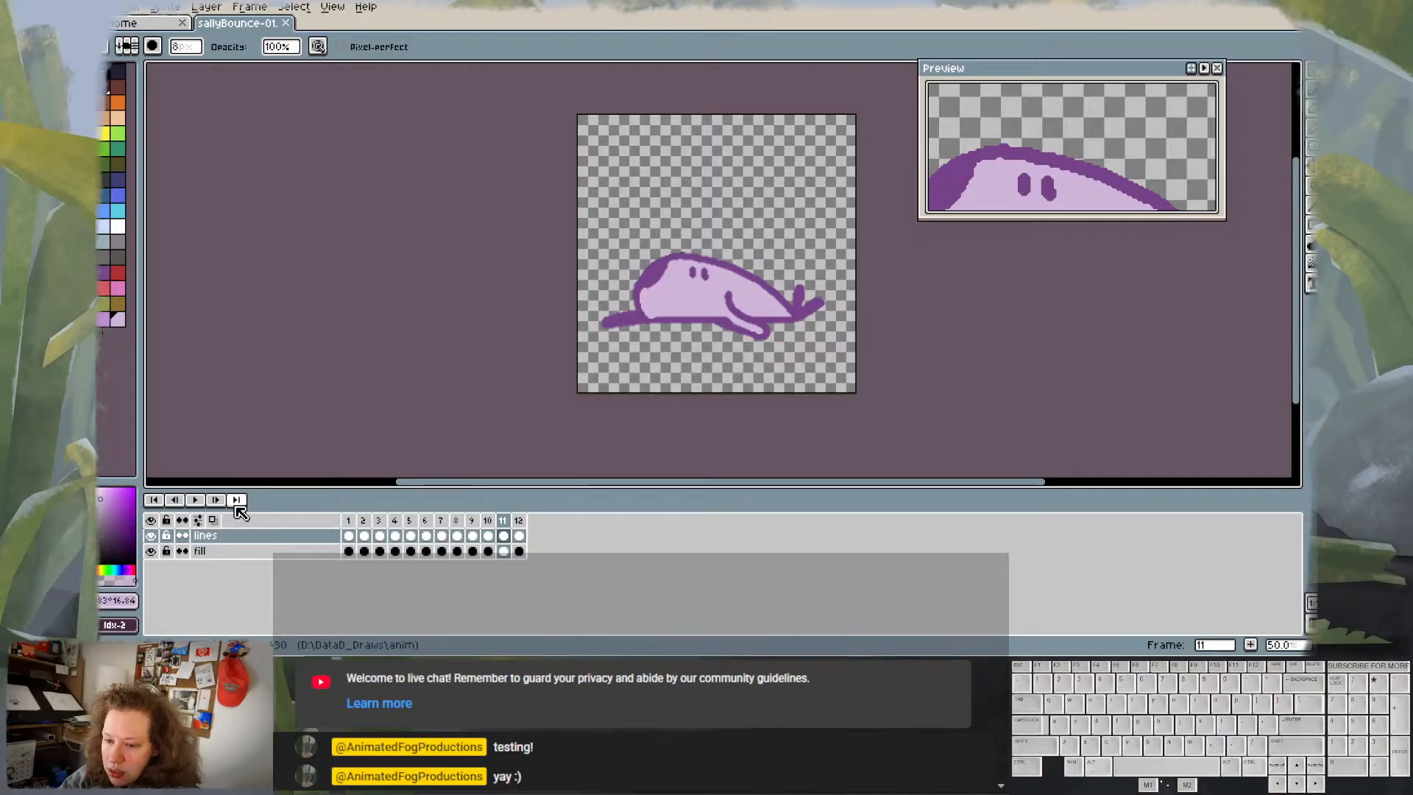
click(204, 501)
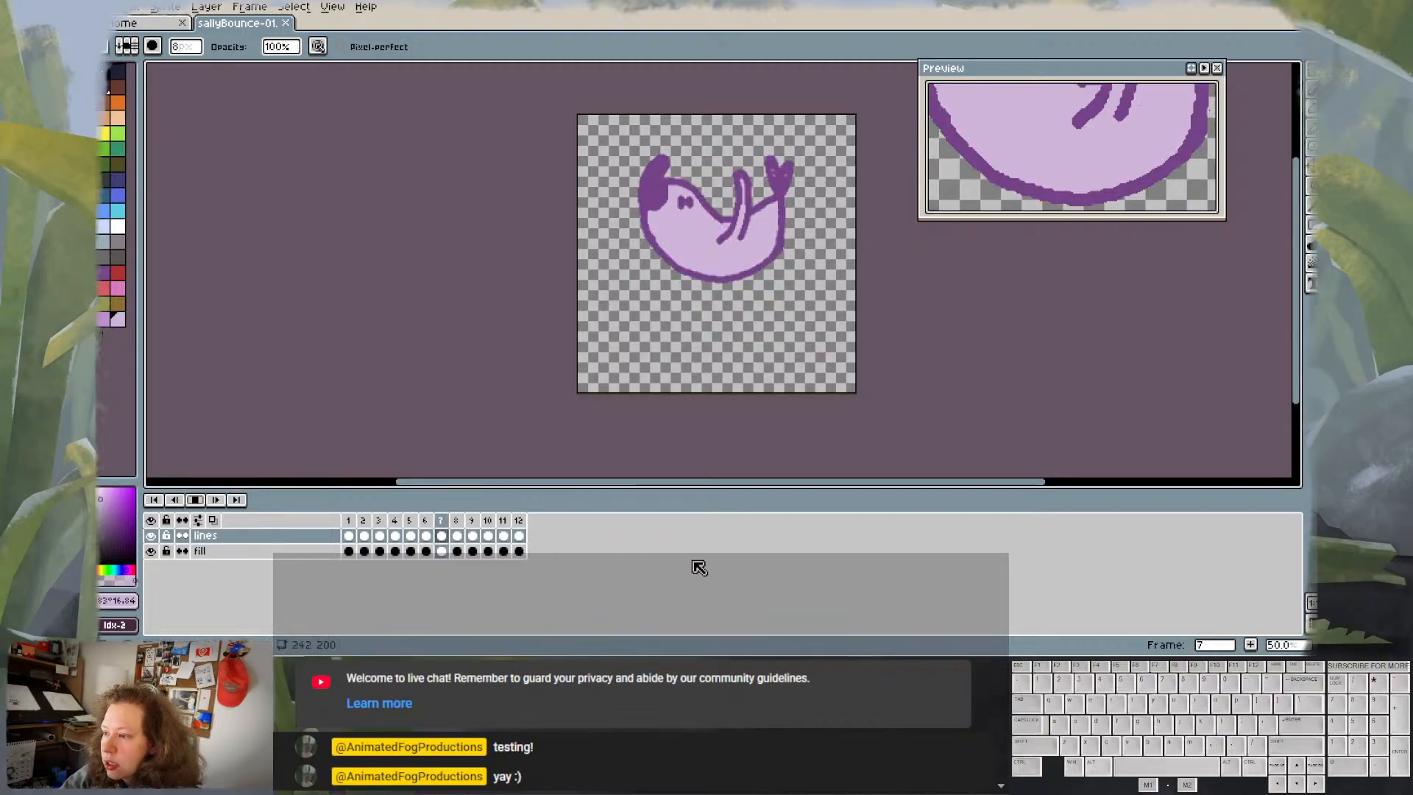